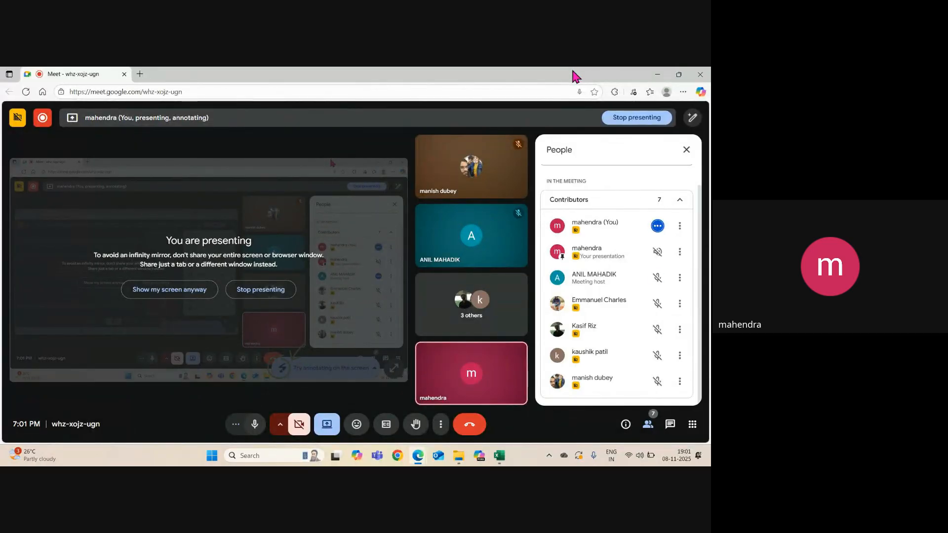
# Step: Close the Excel workbook, then launch Revit 2018 from the desktop and open the recent project TEST 6
pyautogui.click(658, 78)
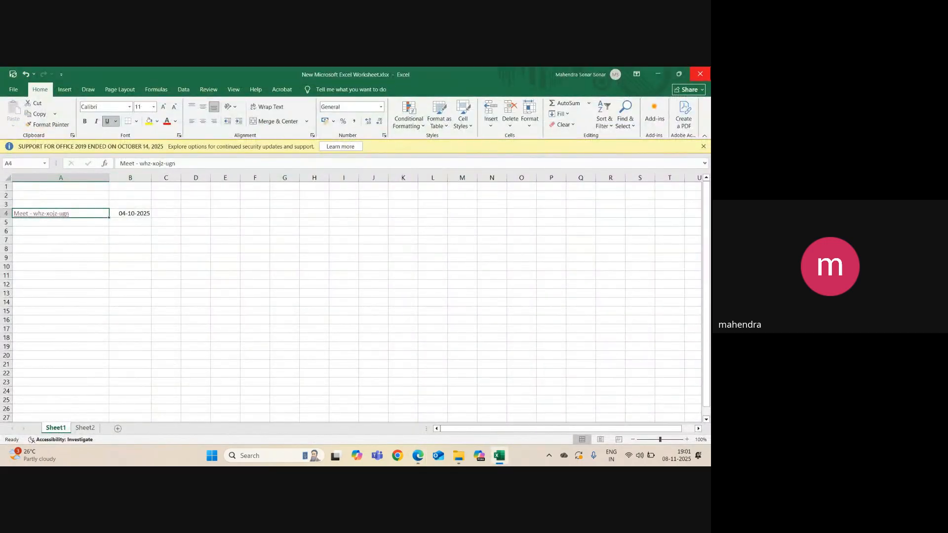
pyautogui.click(702, 74)
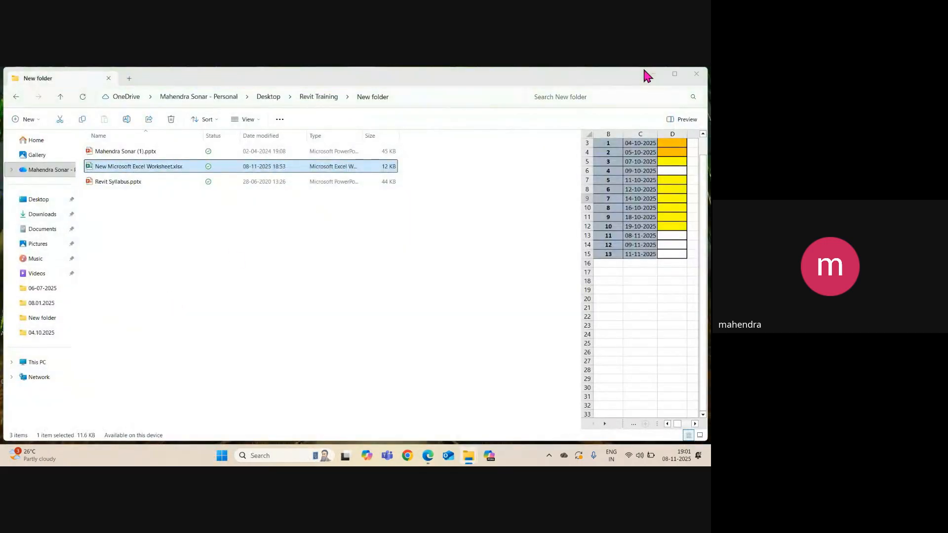
pyautogui.click(646, 73)
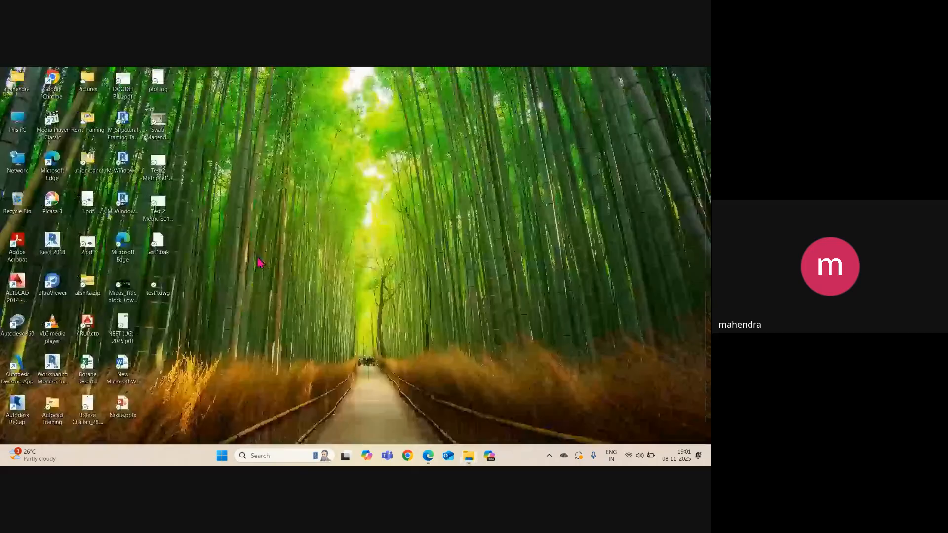
pyautogui.doubleClick(55, 244)
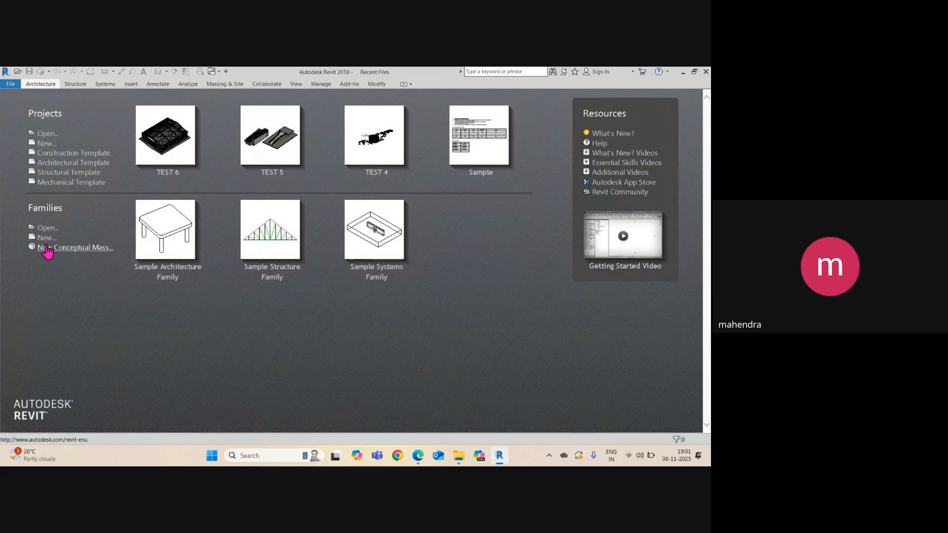
pyautogui.click(94, 182)
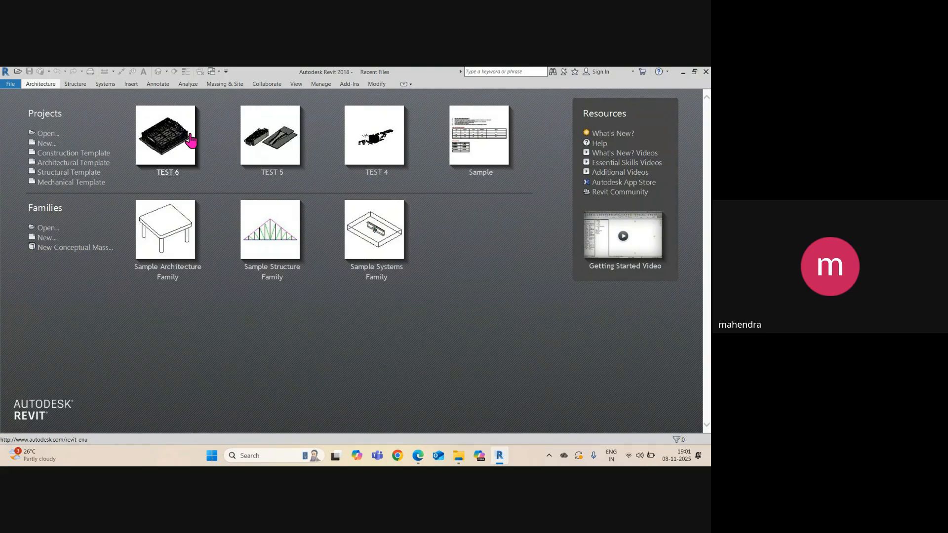
pyautogui.click(176, 141)
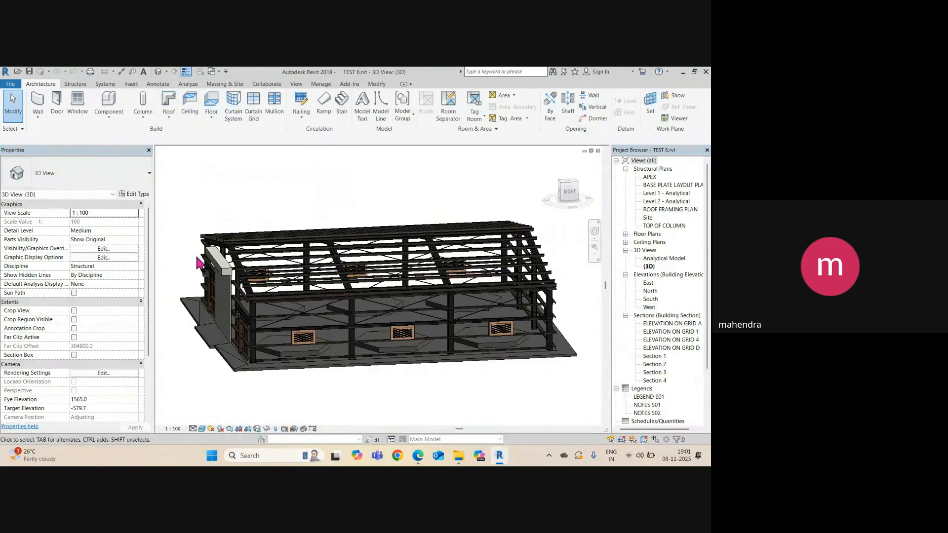
# Step: Look over the 3D model and sheets S01 to S04, including the grid elevations on S04 - ELEVATION - SHEET 2
pyautogui.scroll(-3, 398, 366)
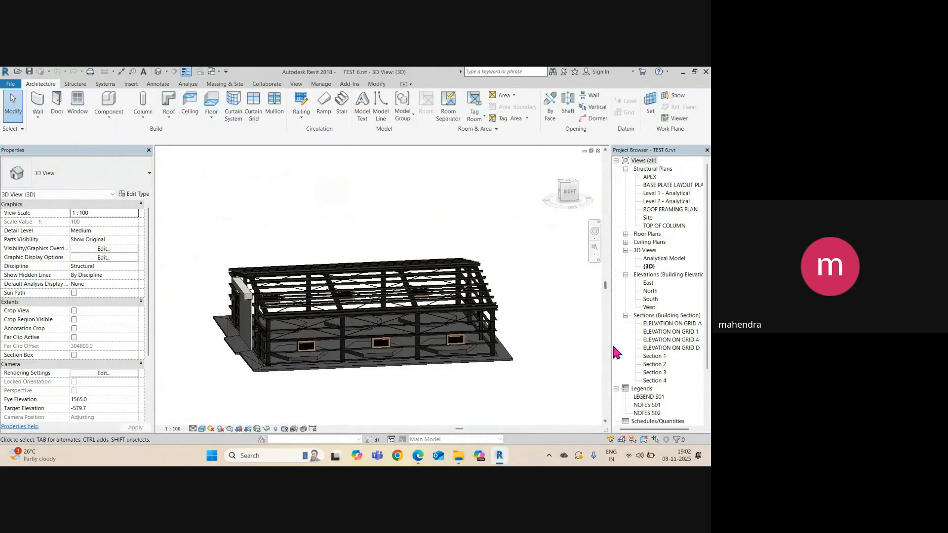
pyautogui.scroll(-2, 409, 331)
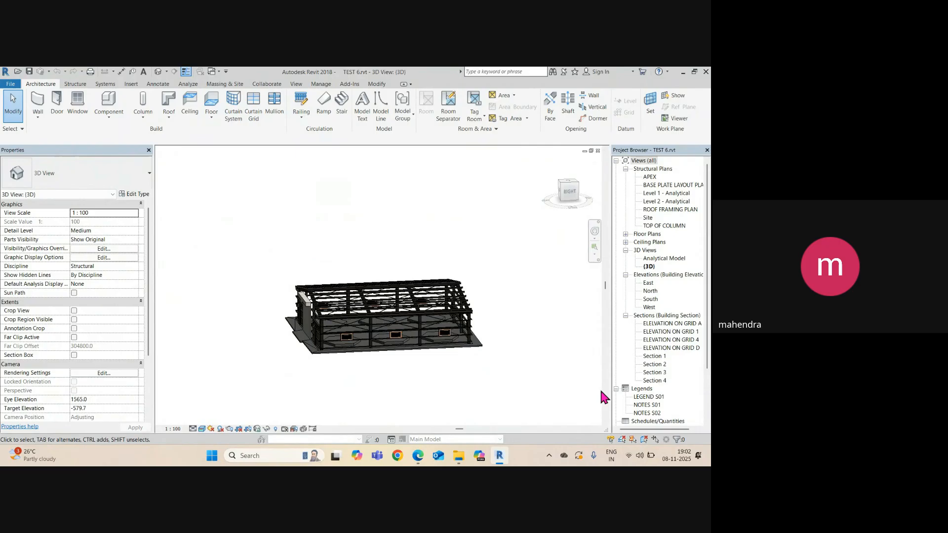
pyautogui.scroll(-3, 662, 375)
pyautogui.doubleClick(662, 374)
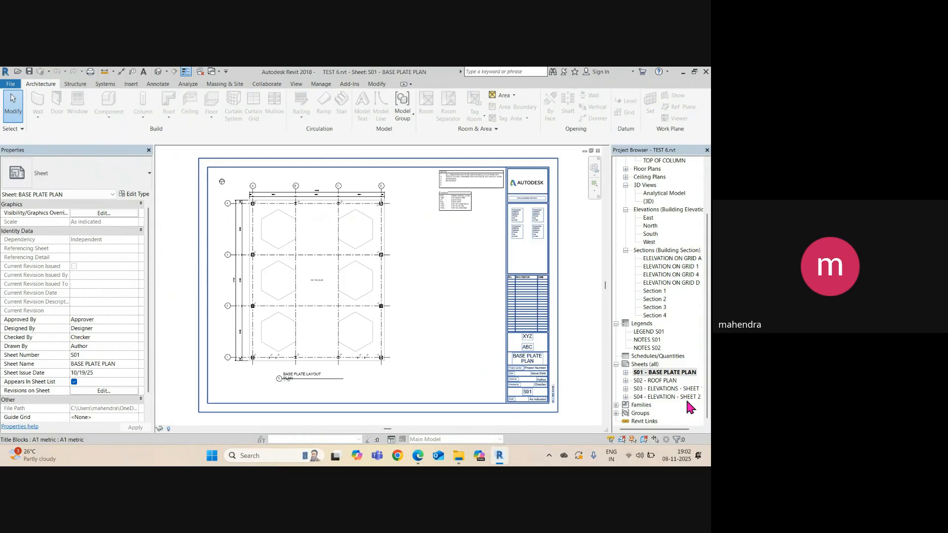
pyautogui.doubleClick(667, 381)
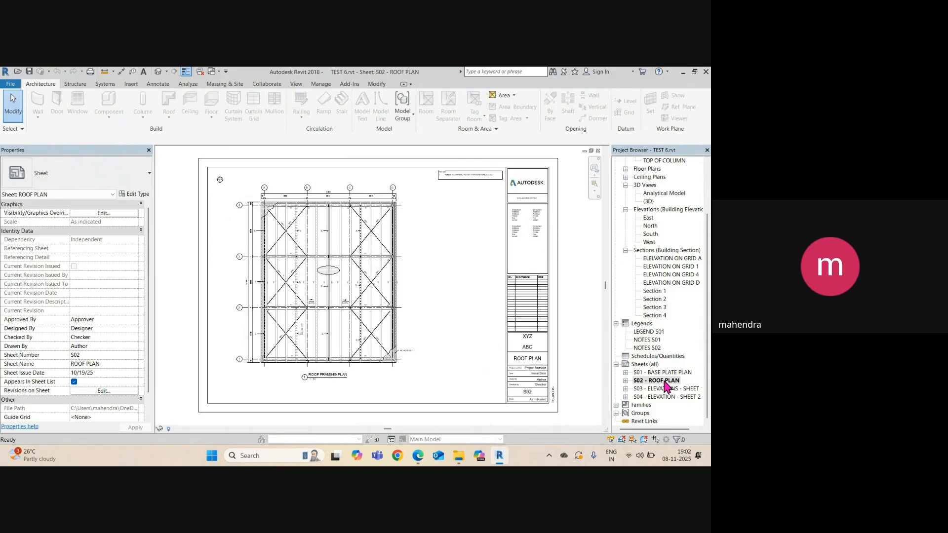
pyautogui.doubleClick(667, 389)
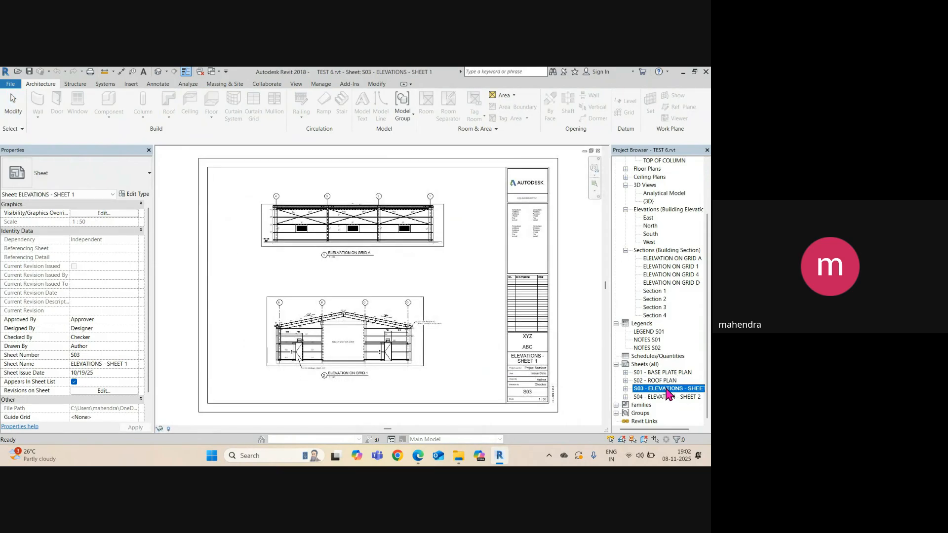
pyautogui.doubleClick(667, 397)
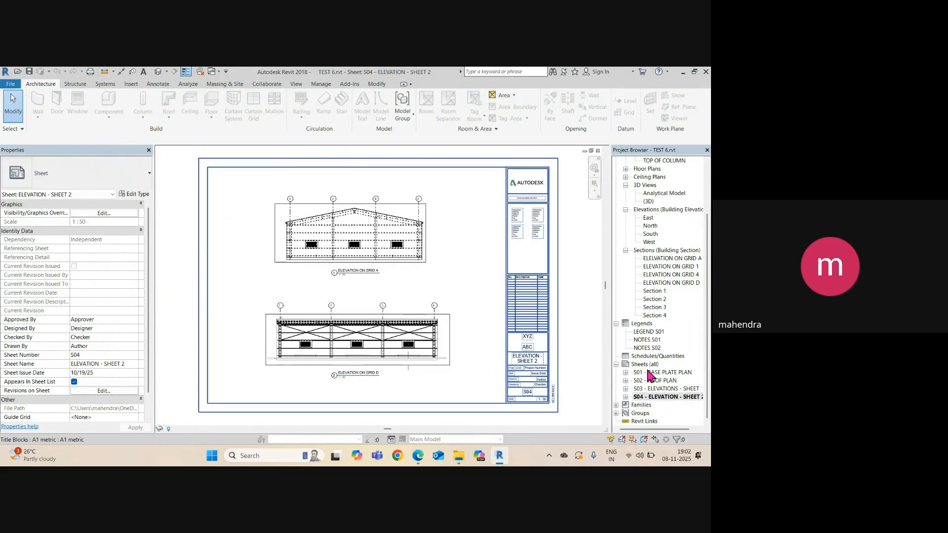
pyautogui.scroll(4, 362, 344)
pyautogui.scroll(-2, 449, 273)
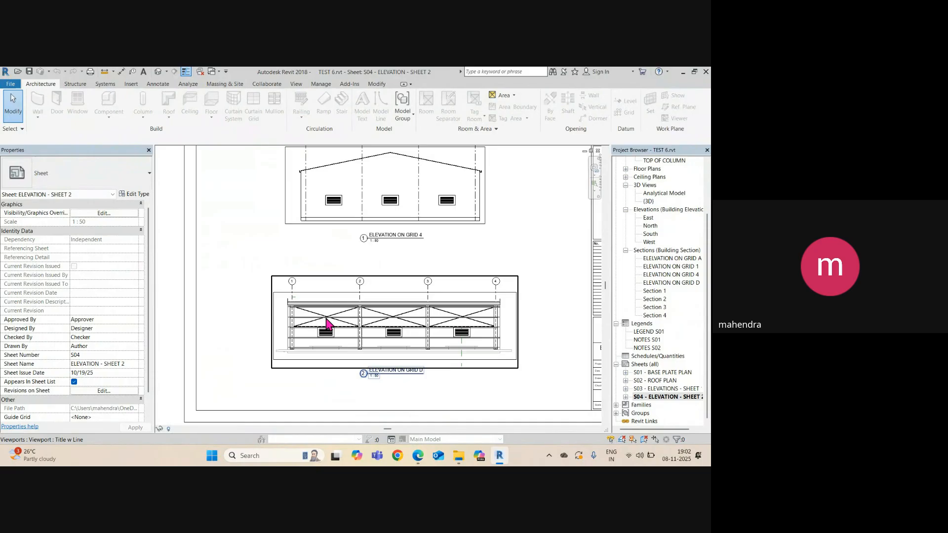
pyautogui.scroll(-2, 335, 324)
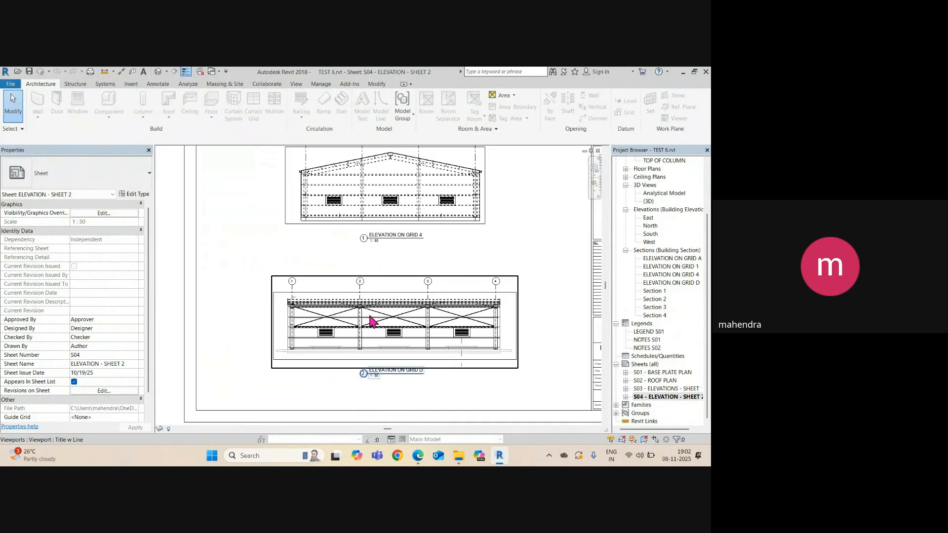
# Step: Examine the column marks at the grid intersections on sheet S01 - BASE PLATE PLAN
pyautogui.doubleClick(643, 373)
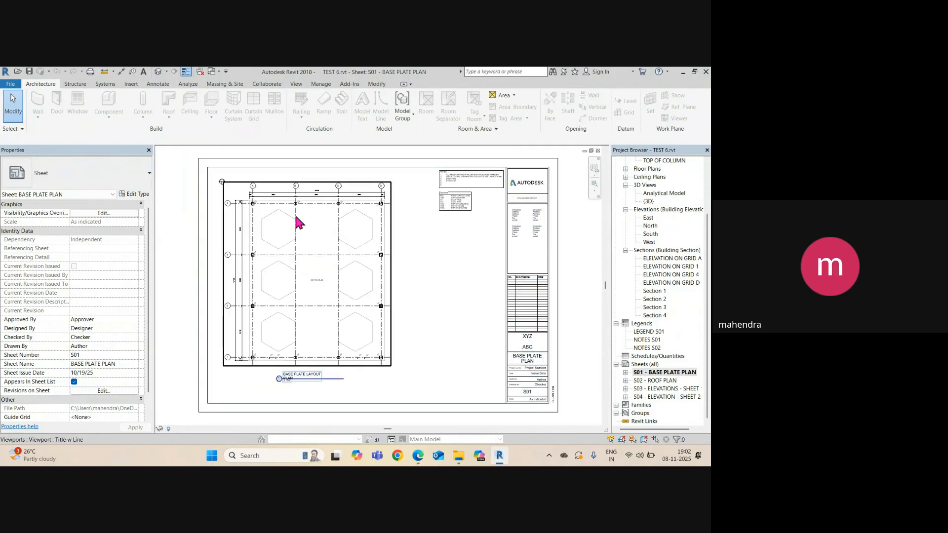
pyautogui.scroll(2, 299, 211)
pyautogui.scroll(3, 223, 195)
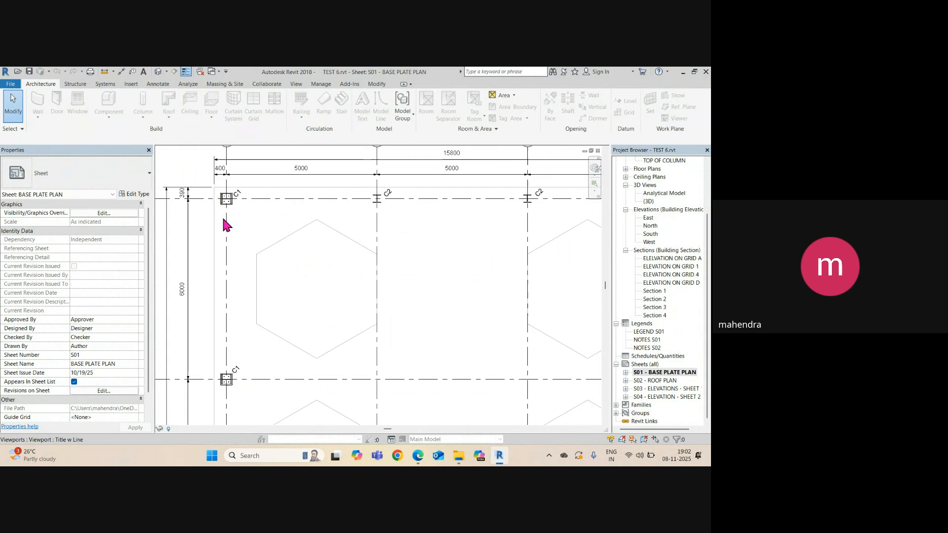
pyautogui.scroll(-2, 230, 233)
pyautogui.scroll(4, 238, 208)
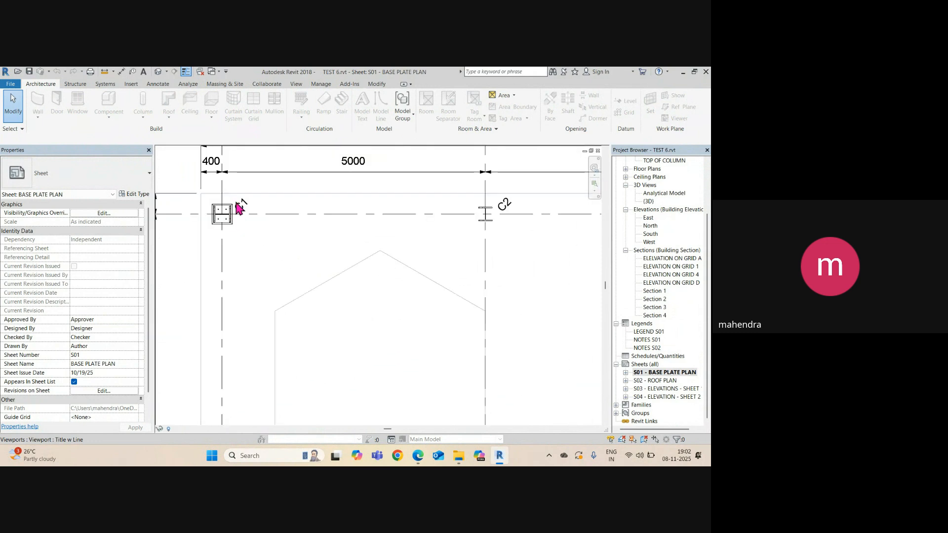
pyautogui.scroll(-3, 225, 205)
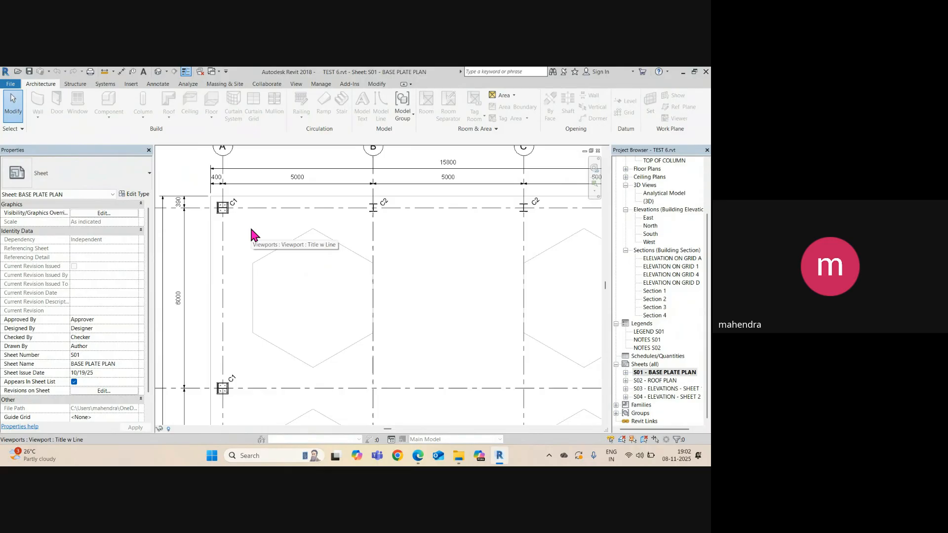
pyautogui.scroll(-1, 218, 212)
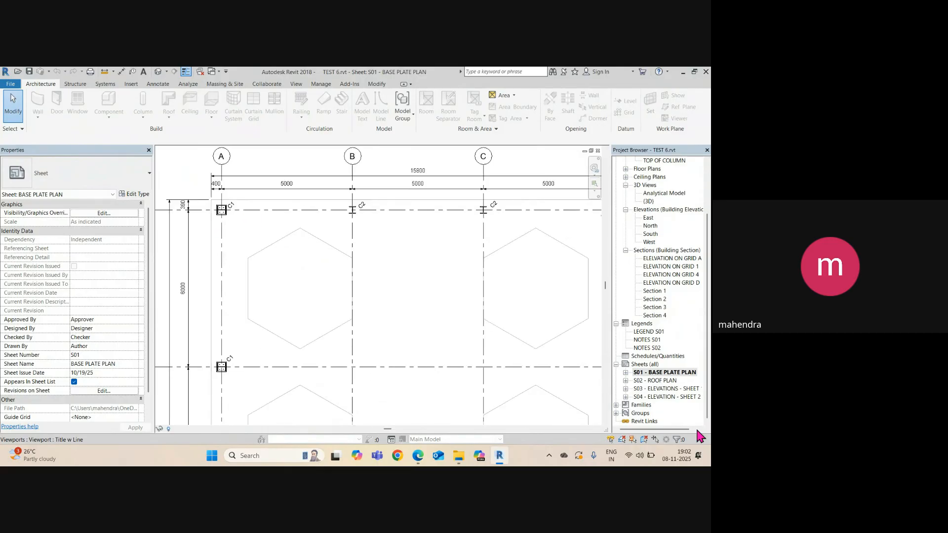
# Step: Examine the rafter, bracing and purlin marks on sheet S02 - ROOF PLAN and compare them with the base plate layout on S01
pyautogui.doubleClick(668, 383)
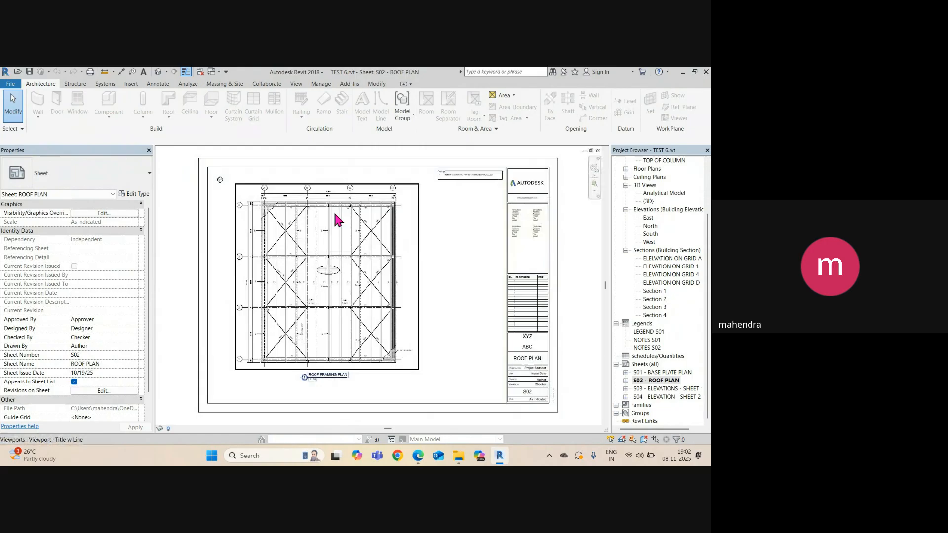
pyautogui.scroll(3, 283, 243)
pyautogui.scroll(4, 337, 308)
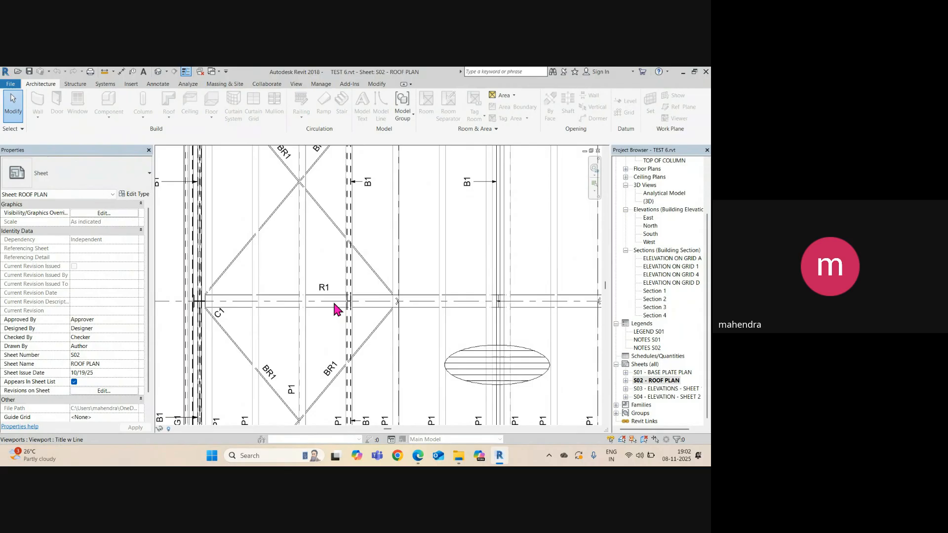
pyautogui.scroll(-1, 257, 262)
pyautogui.scroll(-1, 256, 262)
pyautogui.scroll(-2, 188, 318)
pyautogui.scroll(2, 289, 347)
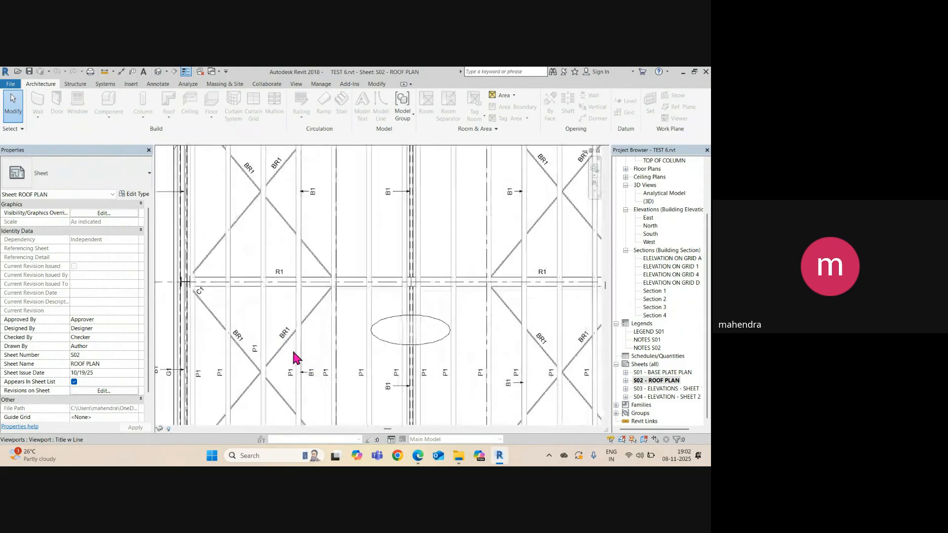
pyautogui.click(663, 374)
pyautogui.doubleClick(663, 374)
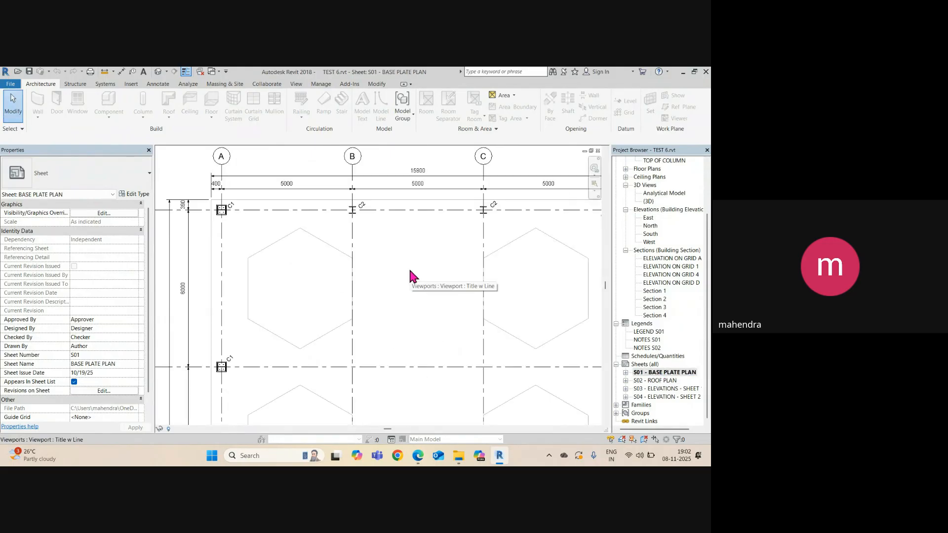
pyautogui.scroll(-1, 410, 272)
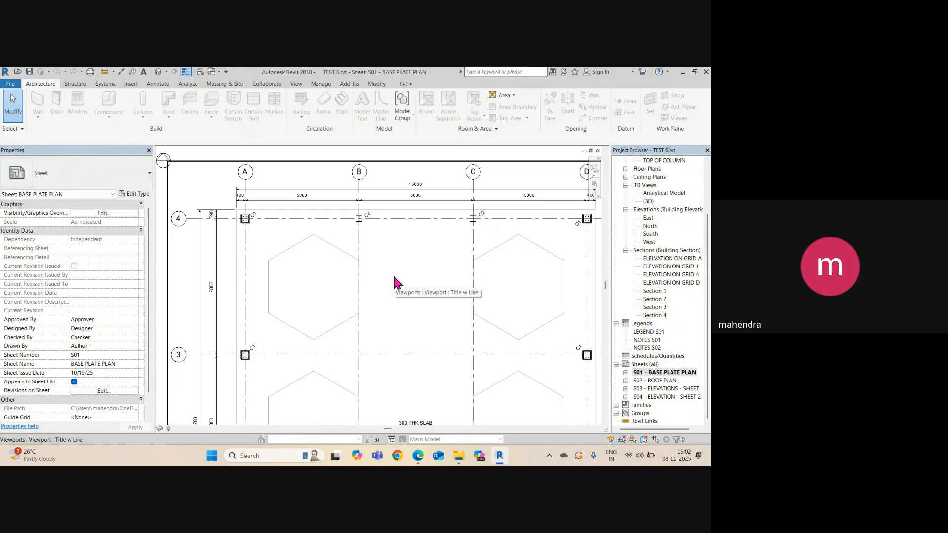
pyautogui.scroll(-2, 393, 274)
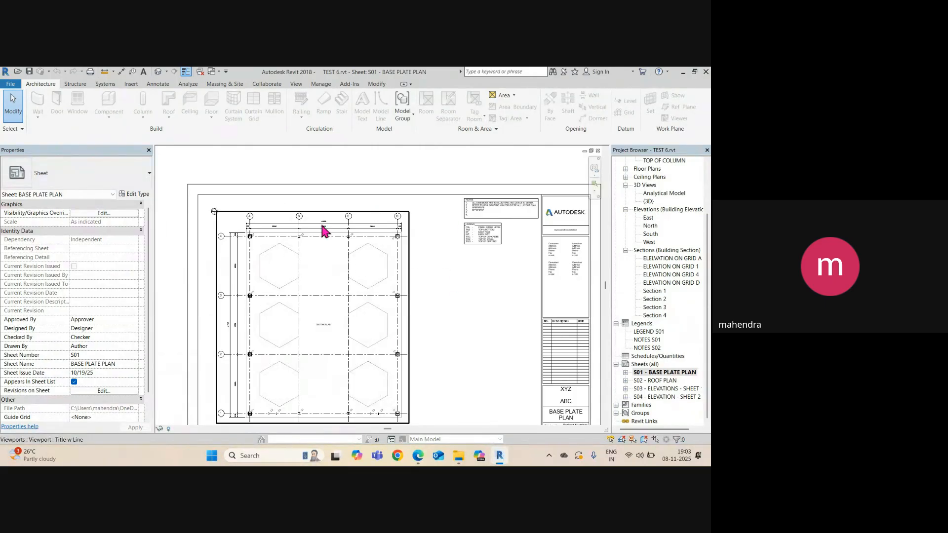
pyautogui.scroll(2, 266, 256)
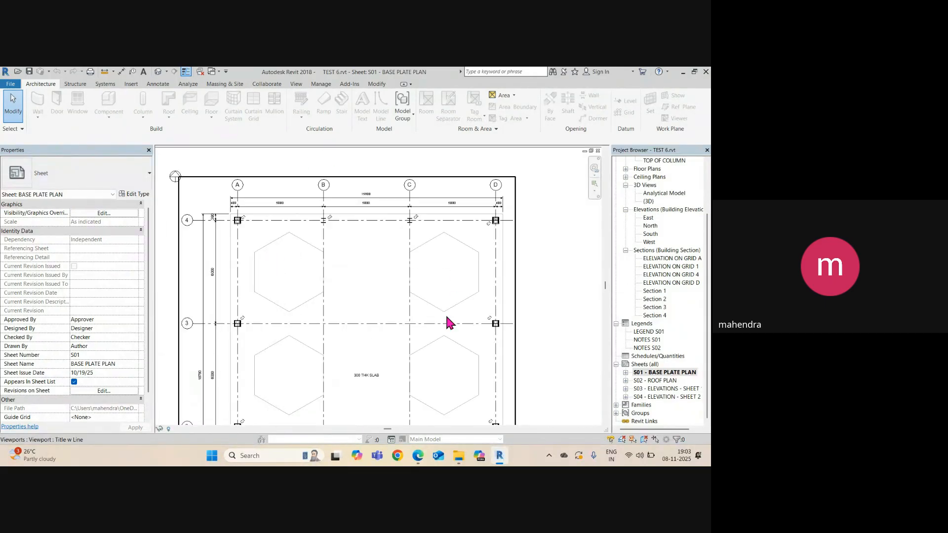
# Step: On sheet S02 - ROOF PLAN, open the type properties of the C1 column at grid A-4
pyautogui.doubleClick(659, 382)
pyautogui.scroll(-2, 277, 297)
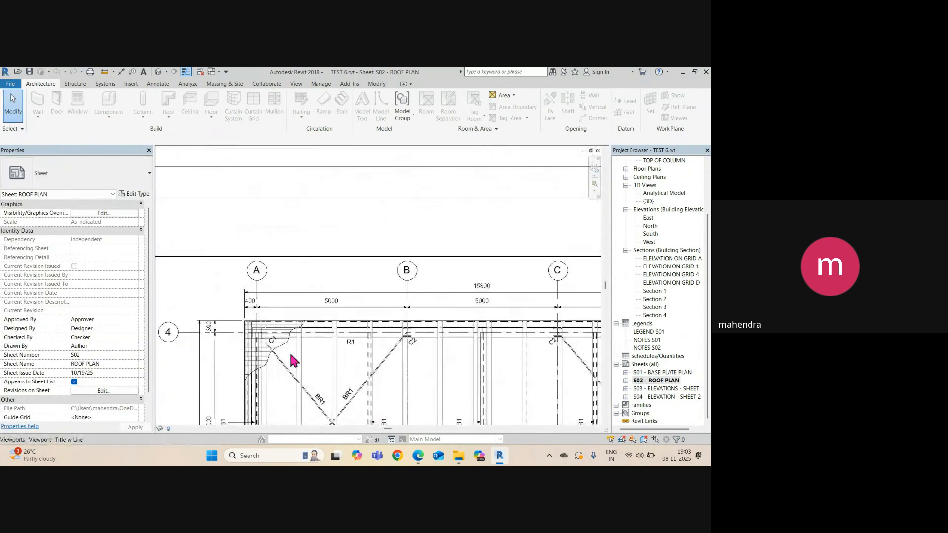
pyautogui.scroll(5, 277, 346)
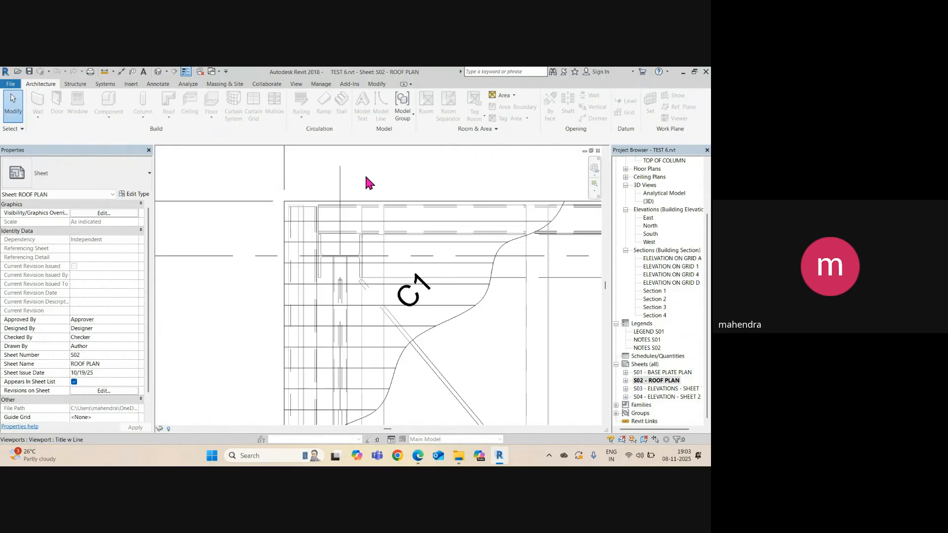
pyautogui.click(359, 268)
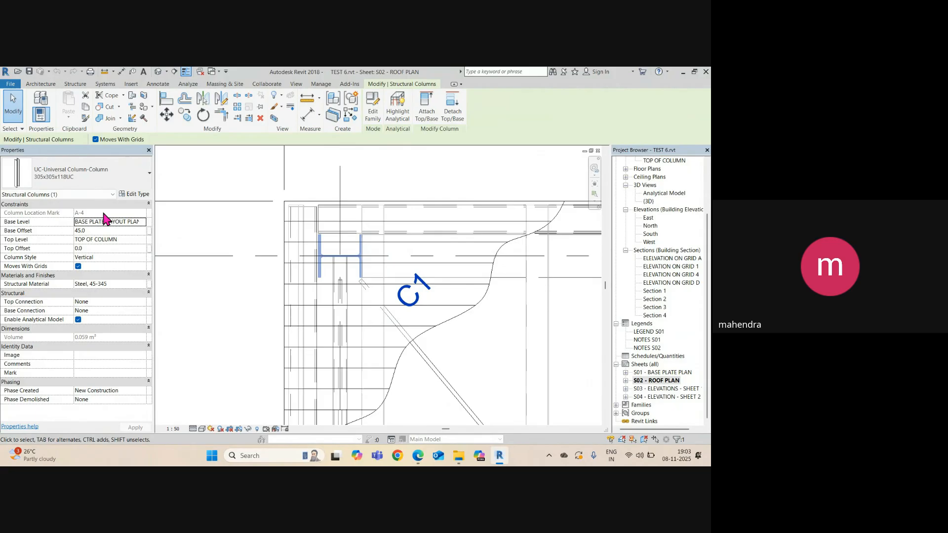
pyautogui.click(137, 195)
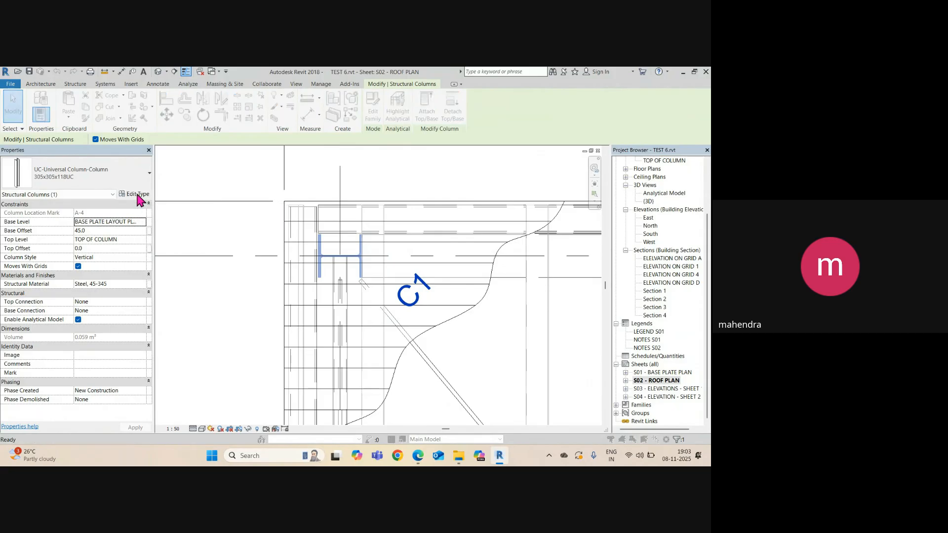
# Step: Set the Description of the 305x305x118UC column type to COLUMN
pyautogui.scroll(-5, 448, 340)
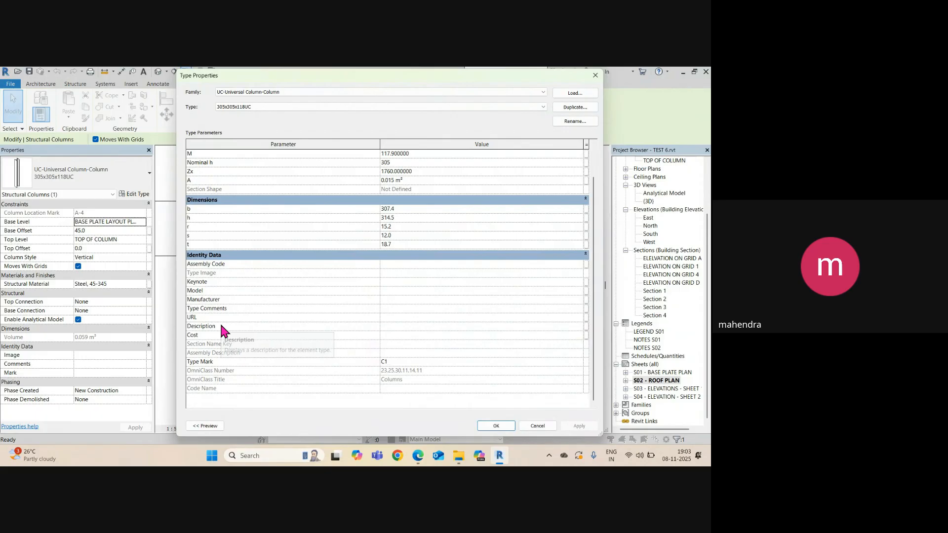
pyautogui.click(407, 326)
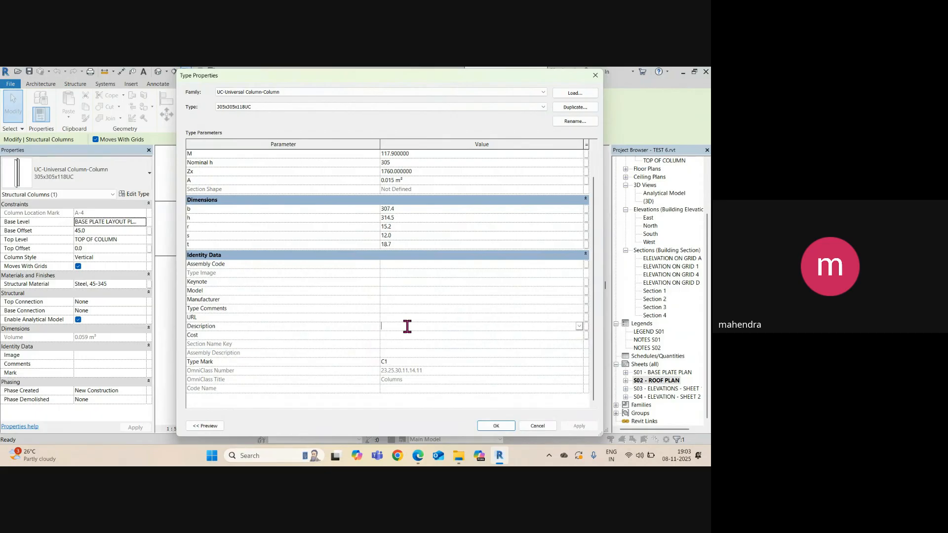
pyautogui.write('col')
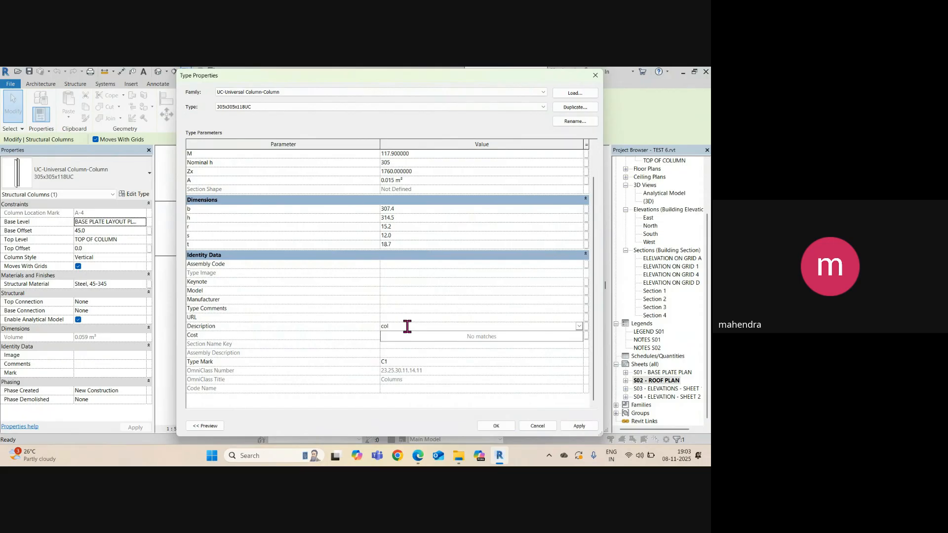
pyautogui.press('BackSpace')
pyautogui.press('BackSpace')
pyautogui.press('BackSpace')
pyautogui.write('COLUMN')
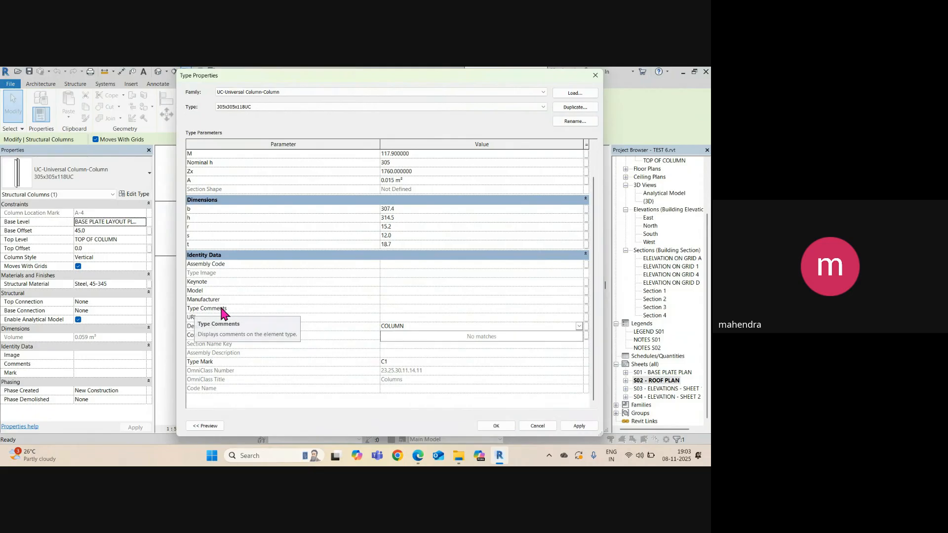
# Step: Set the Type Comments of the 305x305x118UC column type to STEEL SCH, apply the change and deselect the column
pyautogui.click(396, 307)
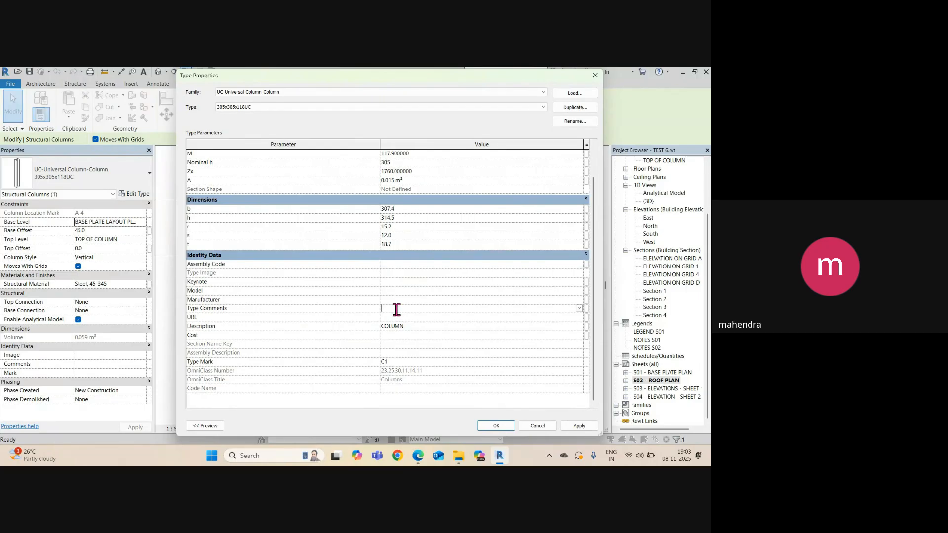
pyautogui.write('STEEL SCH')
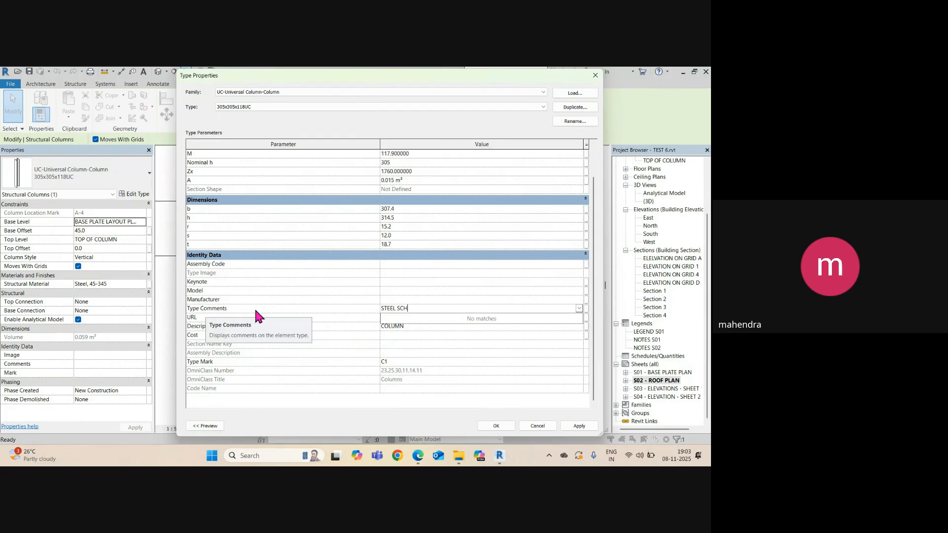
pyautogui.click(573, 425)
pyautogui.click(494, 427)
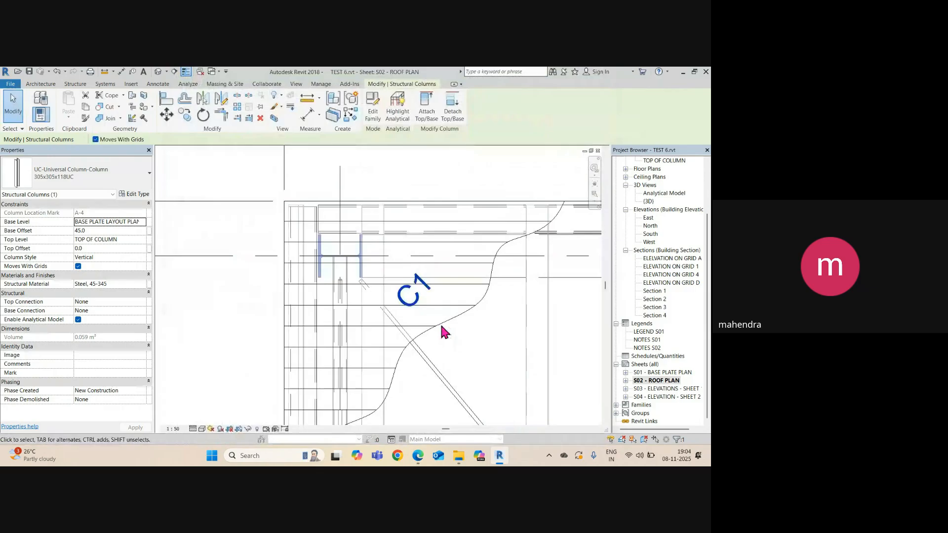
pyautogui.scroll(-6, 302, 174)
pyautogui.click(239, 160)
# Step: Open the type properties of the C2 column at grid B-4 on the roof plan
pyautogui.scroll(-2, 284, 205)
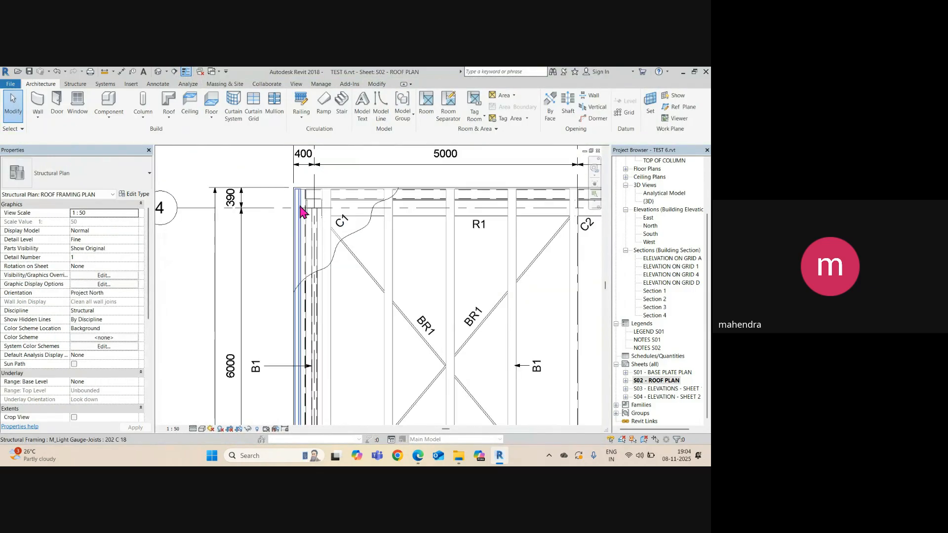
pyautogui.moveTo(437, 236); pyautogui.dragTo(297, 228, button='middle')
pyautogui.scroll(5, 402, 201)
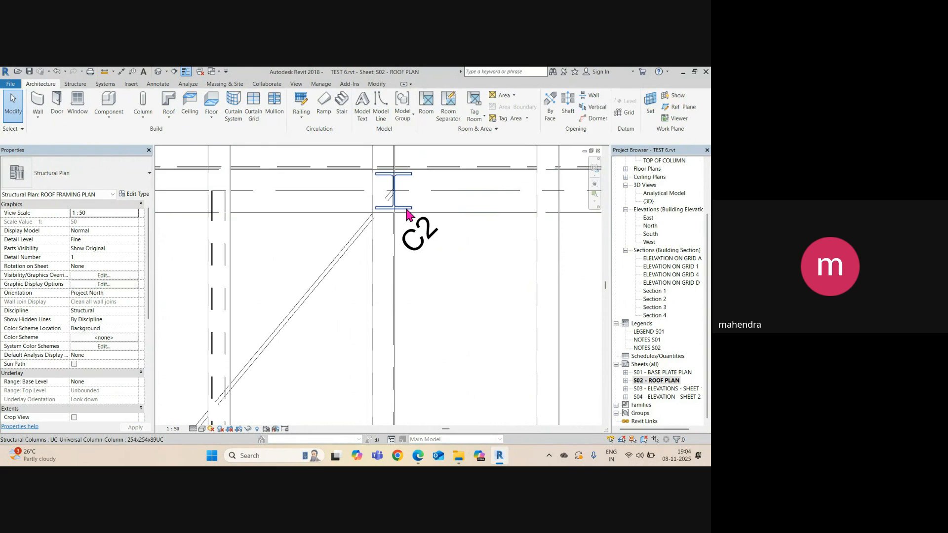
pyautogui.click(409, 212)
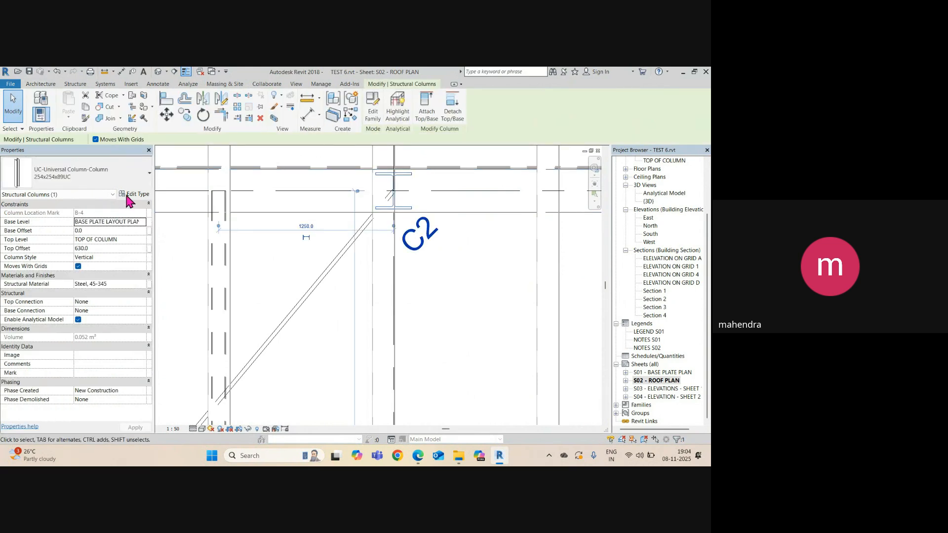
pyautogui.click(133, 195)
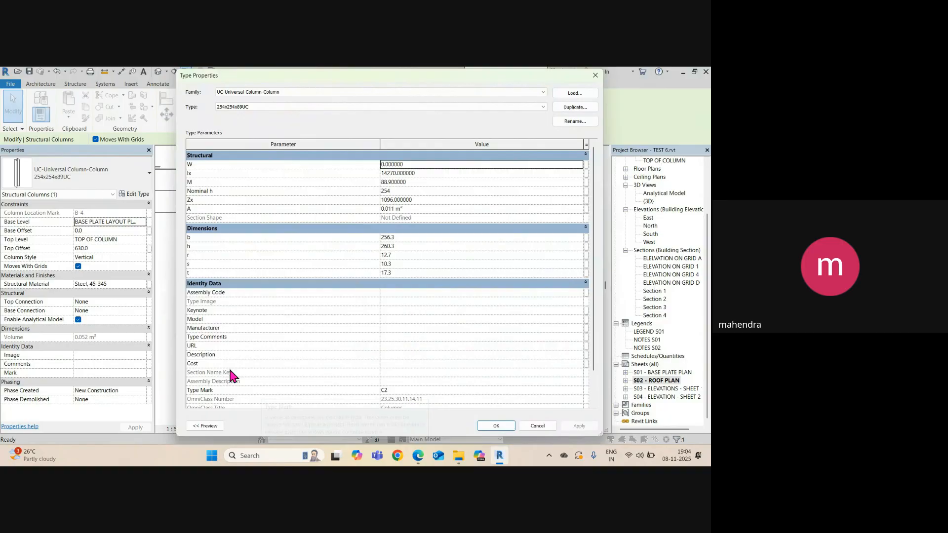
# Step: Set the Description of the 254x254x89UC column type to COLUMN
pyautogui.click(393, 354)
pyautogui.write('COL')
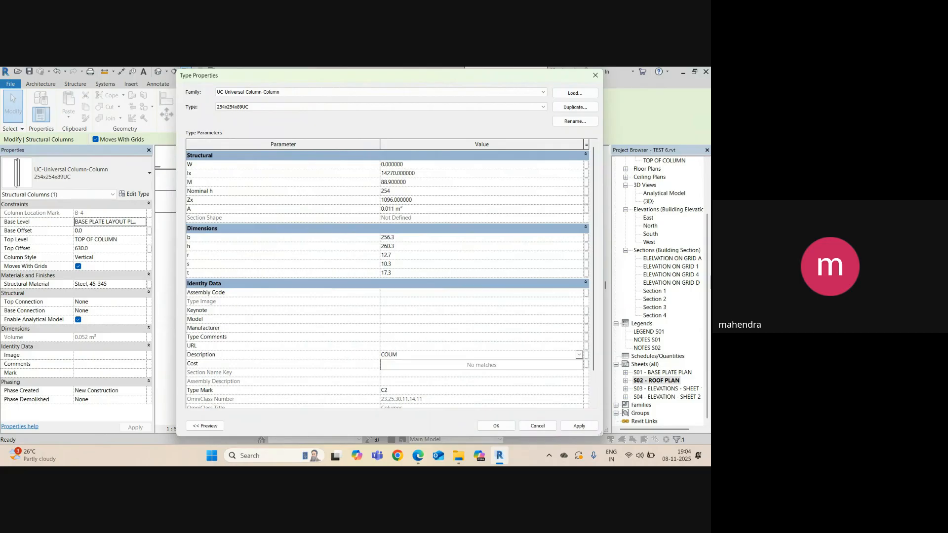
pyautogui.press('BackSpace')
pyautogui.press('BackSpace')
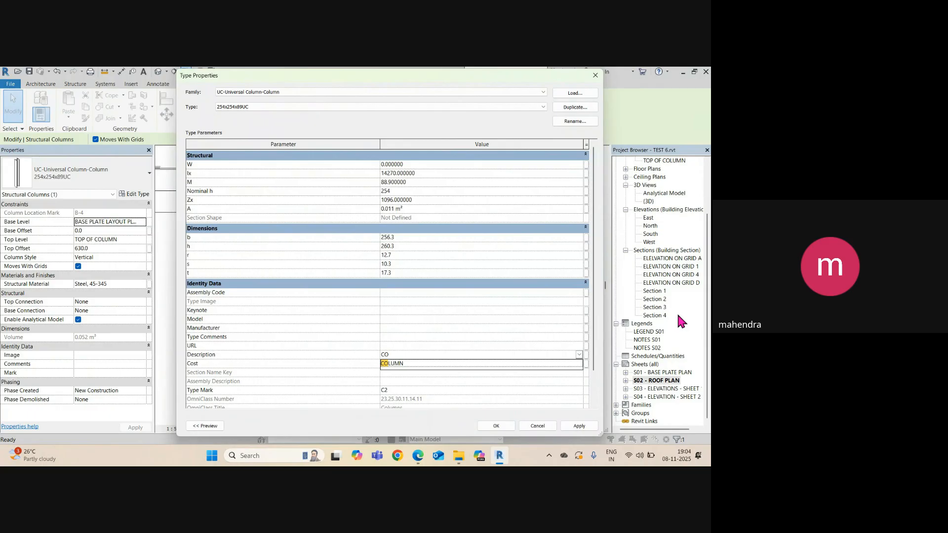
pyautogui.click(393, 364)
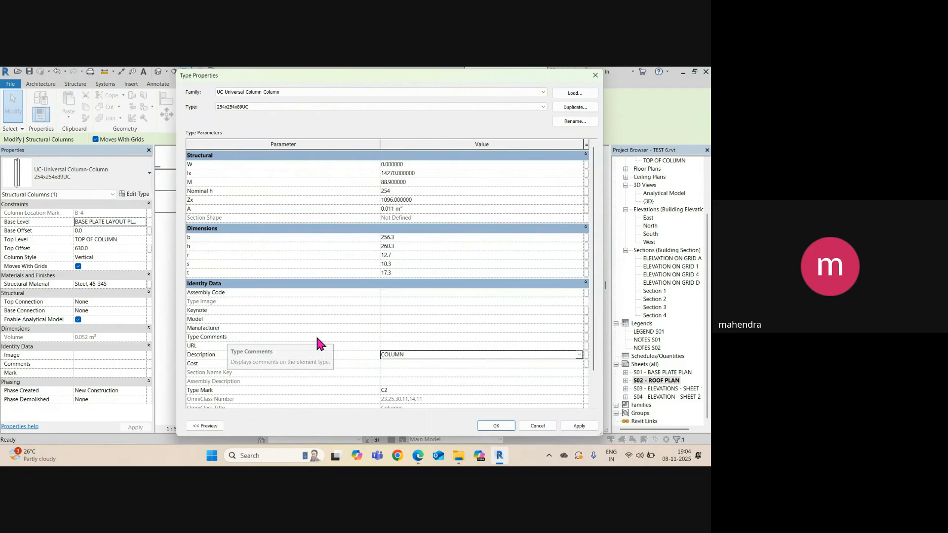
# Step: Set the Type Comments of the 254x254x89UC column type to STEEL SCH, apply the change and deselect the column
pyautogui.click(414, 337)
pyautogui.write('S')
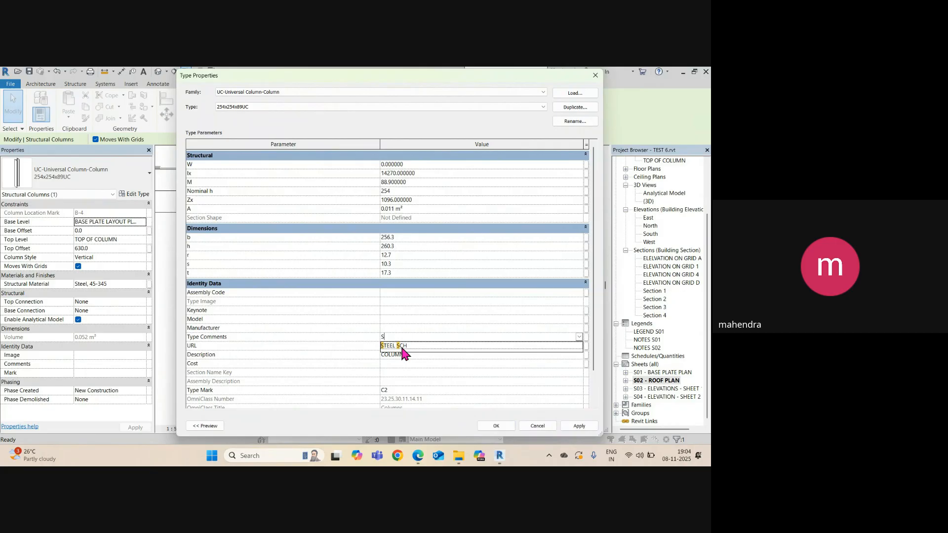
pyautogui.click(402, 346)
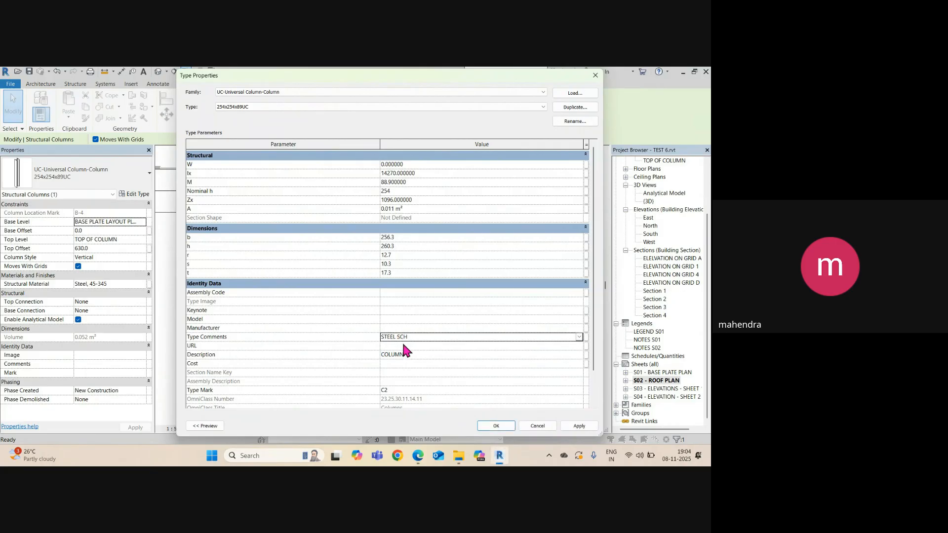
pyautogui.click(576, 429)
pyautogui.click(491, 426)
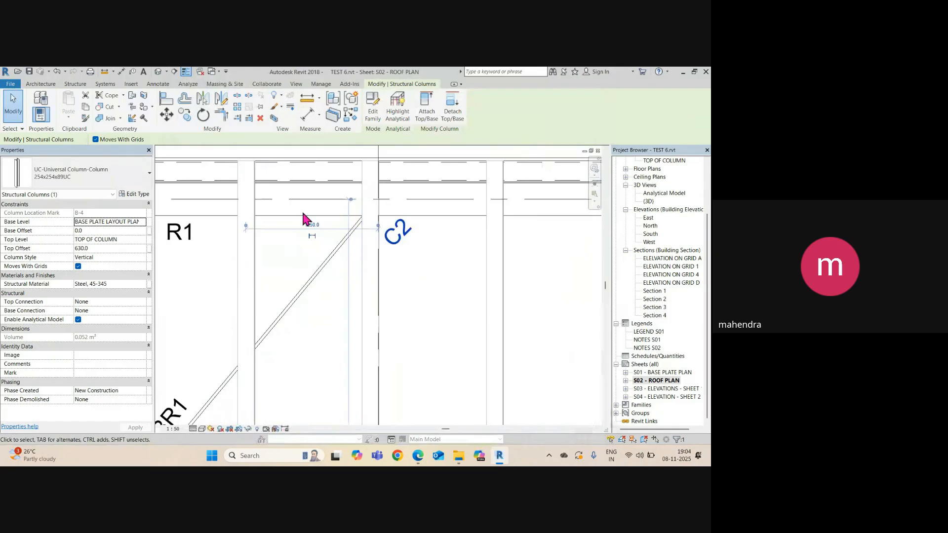
pyautogui.scroll(-5, 303, 217)
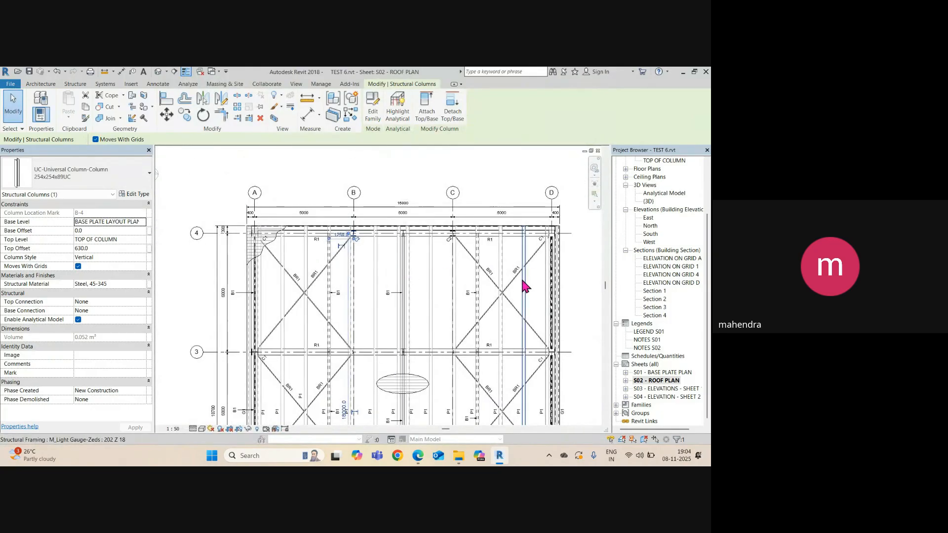
pyautogui.press('Escape')
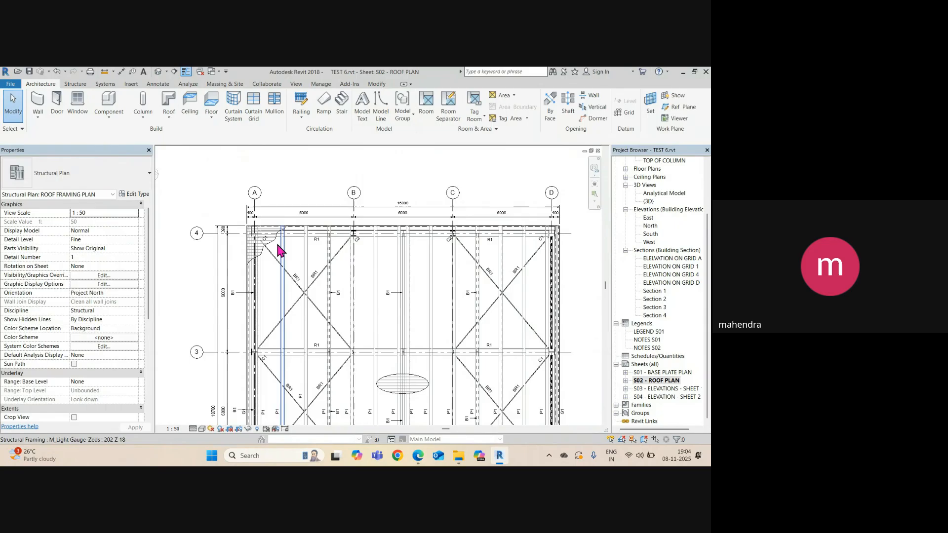
# Step: Open the type properties of the R1 girder along grid 4 and set its Description to RAFTER
pyautogui.scroll(6, 277, 250)
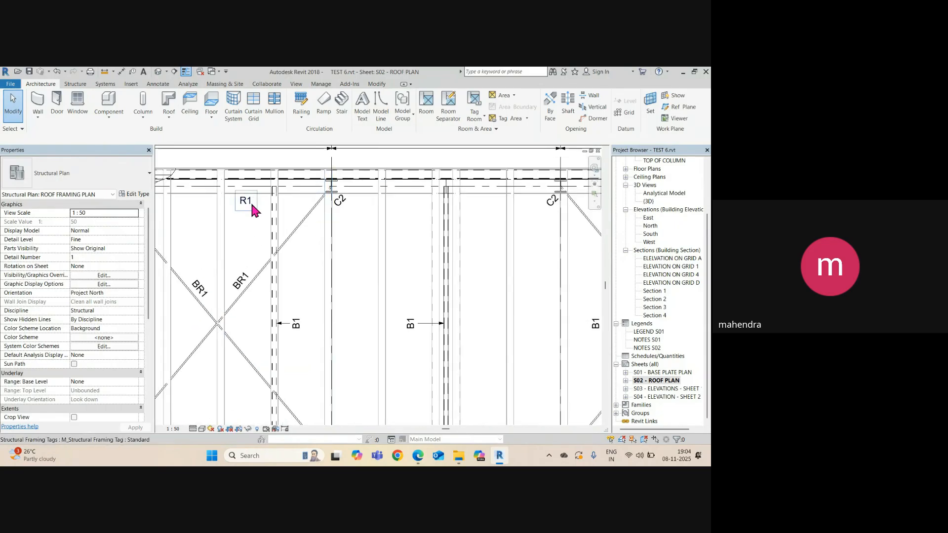
pyautogui.click(301, 195)
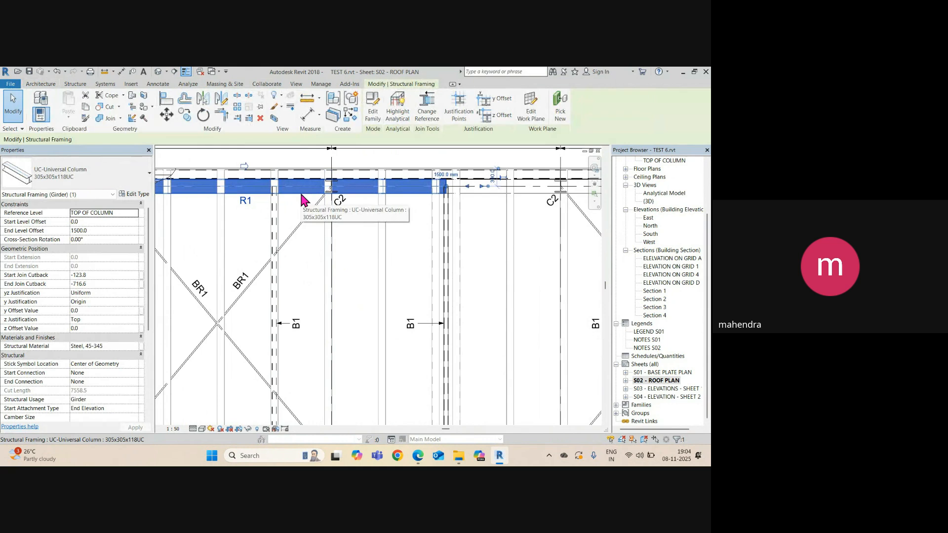
pyautogui.click(134, 195)
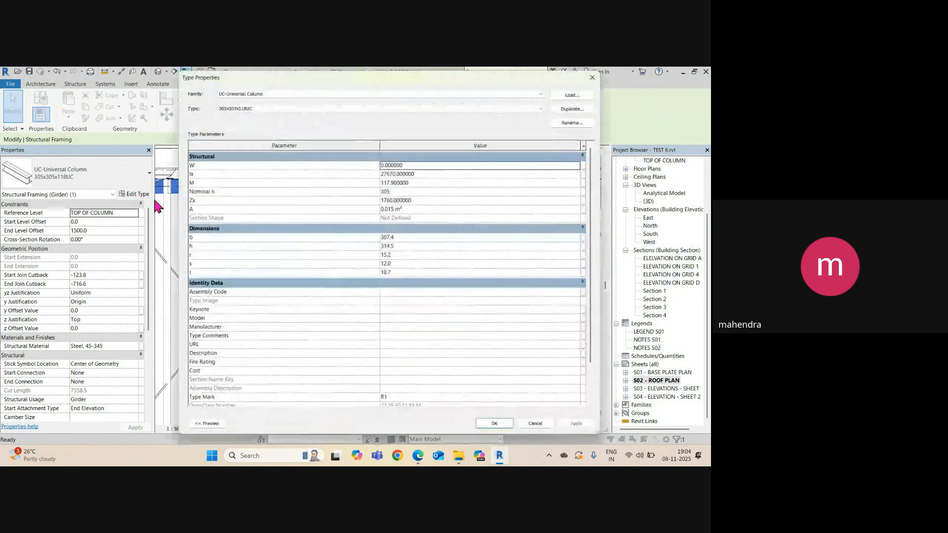
pyautogui.scroll(-4, 298, 384)
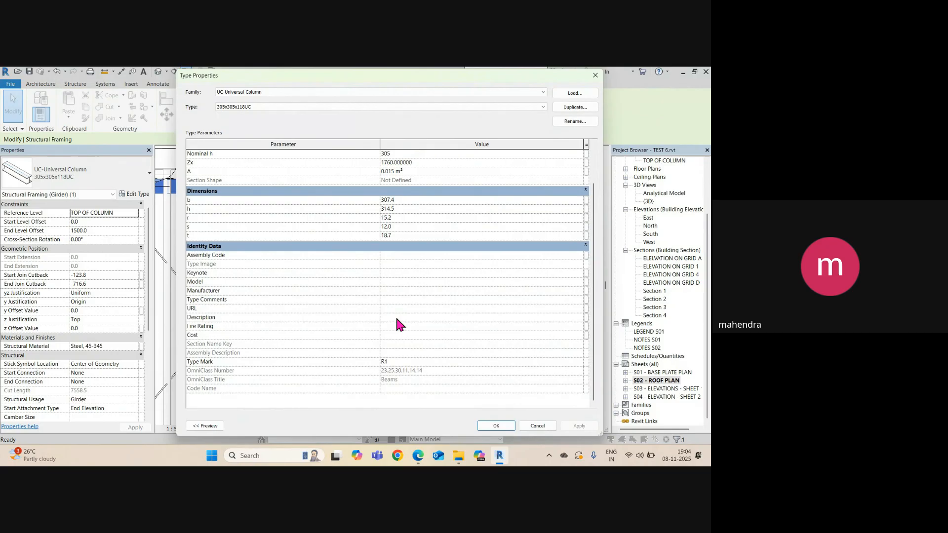
pyautogui.write('AFTER')
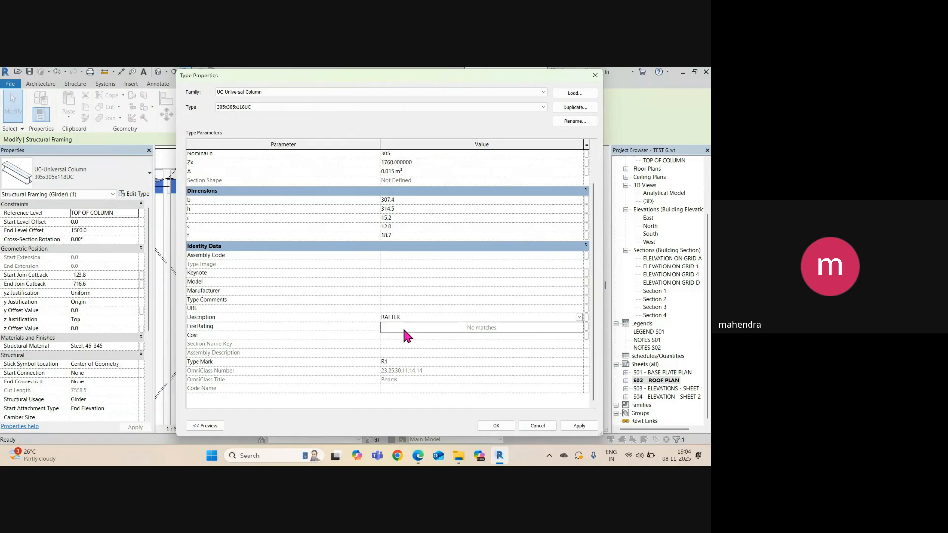
# Step: Set the R1 rafter type's Type Comments to STEEL SCH, apply the change and deselect the rafter
pyautogui.click(402, 299)
pyautogui.write('STEEL SCH')
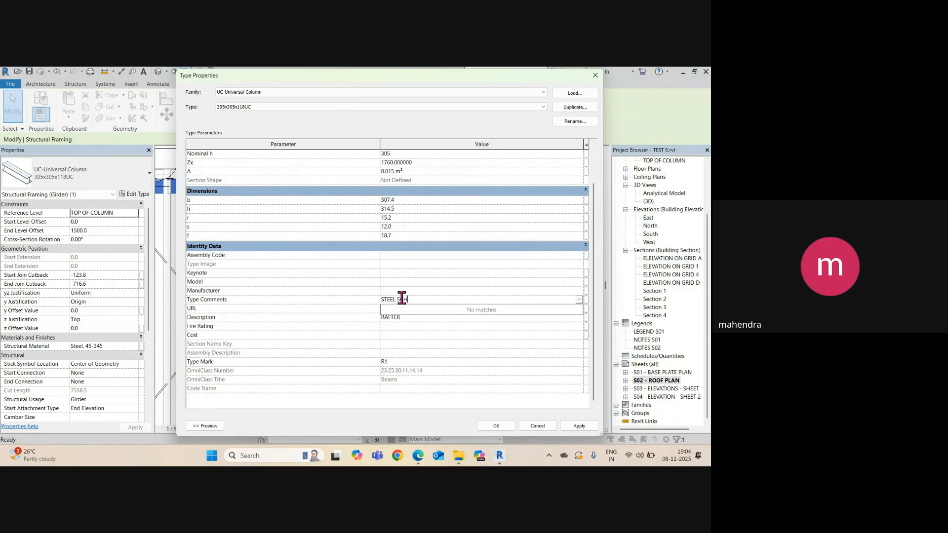
pyautogui.click(580, 427)
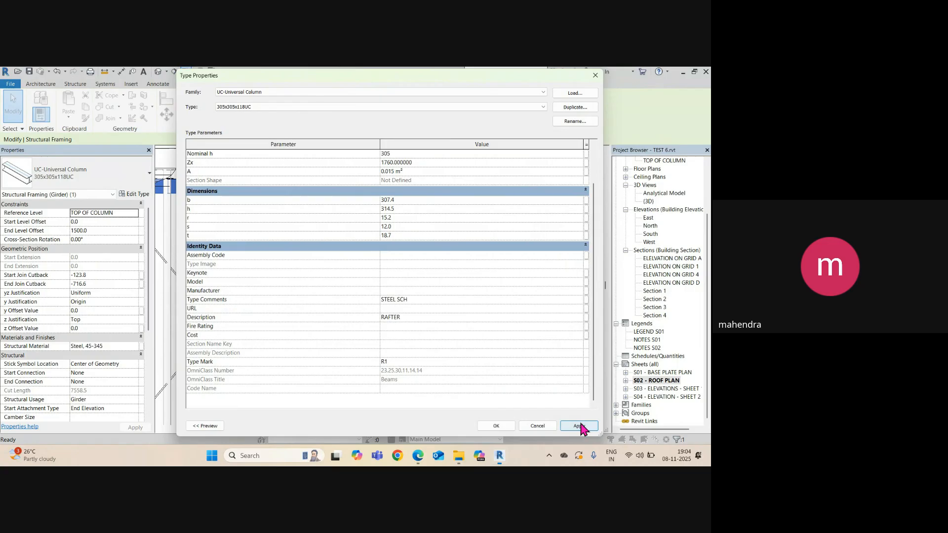
pyautogui.click(497, 426)
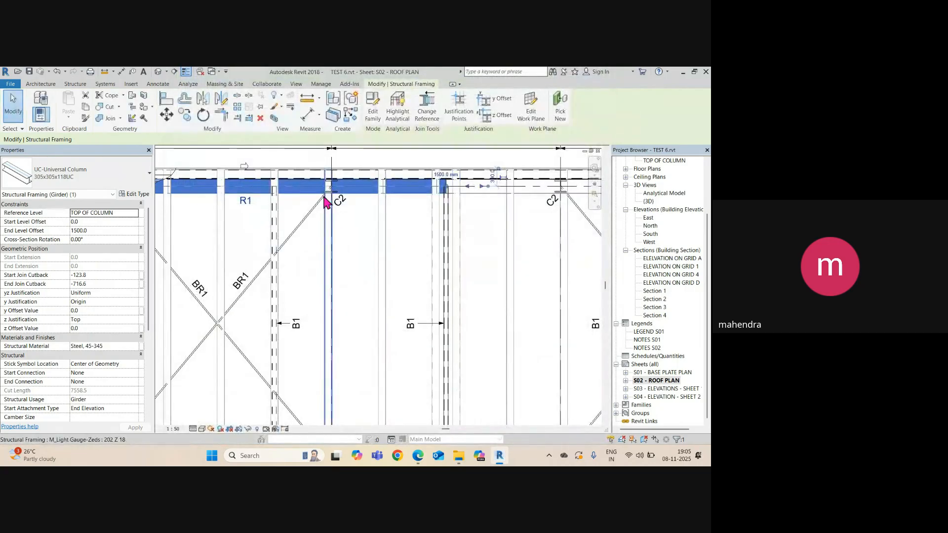
pyautogui.scroll(-2, 328, 201)
pyautogui.moveTo(256, 361); pyautogui.dragTo(256, 288, button='middle')
pyautogui.press('Escape')
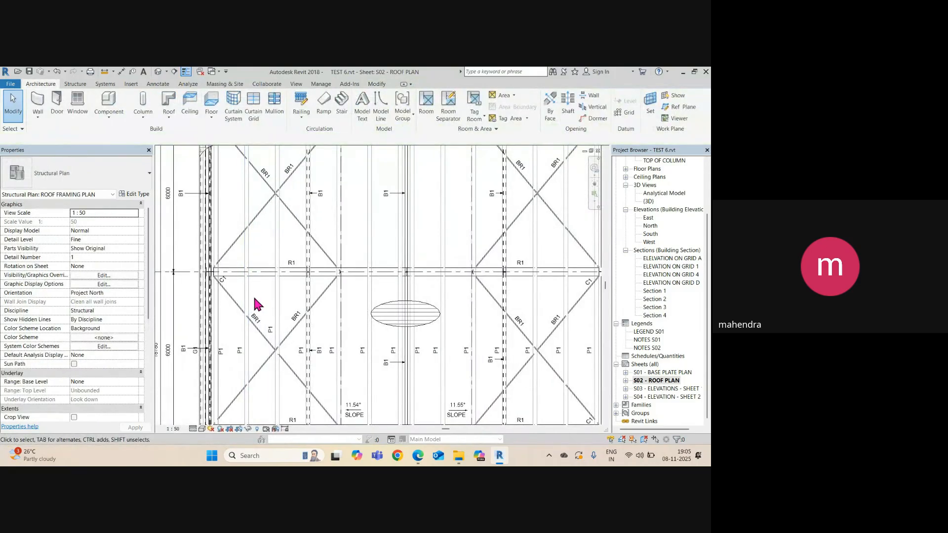
# Step: Open the type properties of a P1 roof purlin (202 Z 18) and set its Description to PURLINE
pyautogui.click(249, 302)
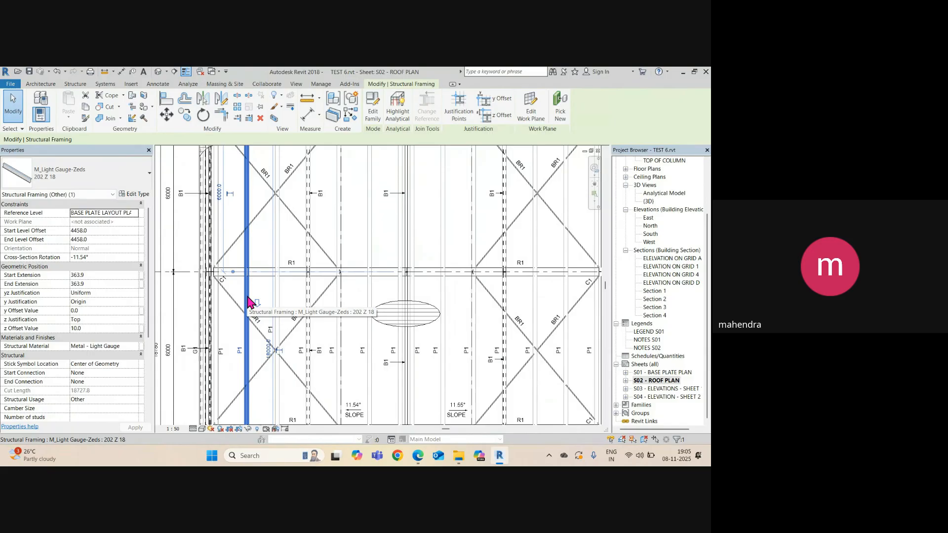
pyautogui.click(137, 195)
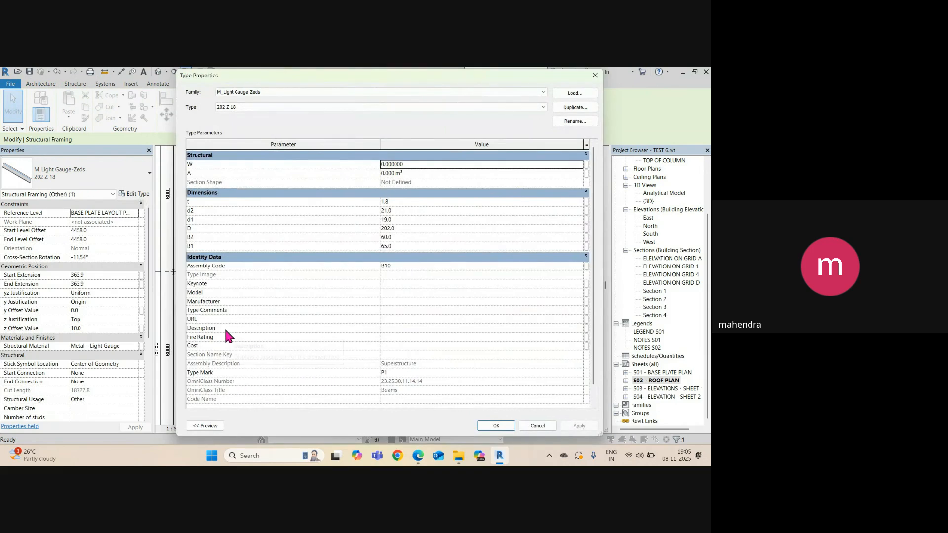
pyautogui.click(397, 328)
pyautogui.write('PURLINE')
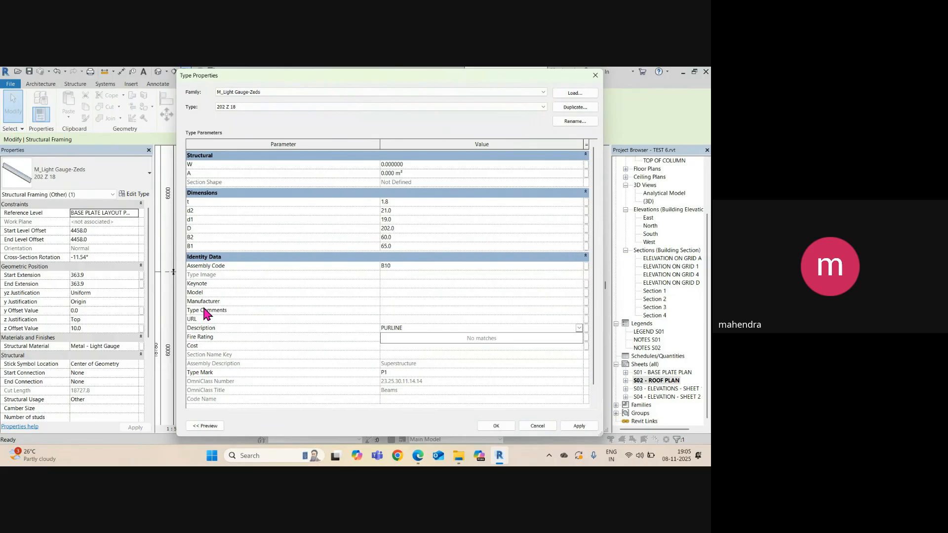
pyautogui.press('Return')
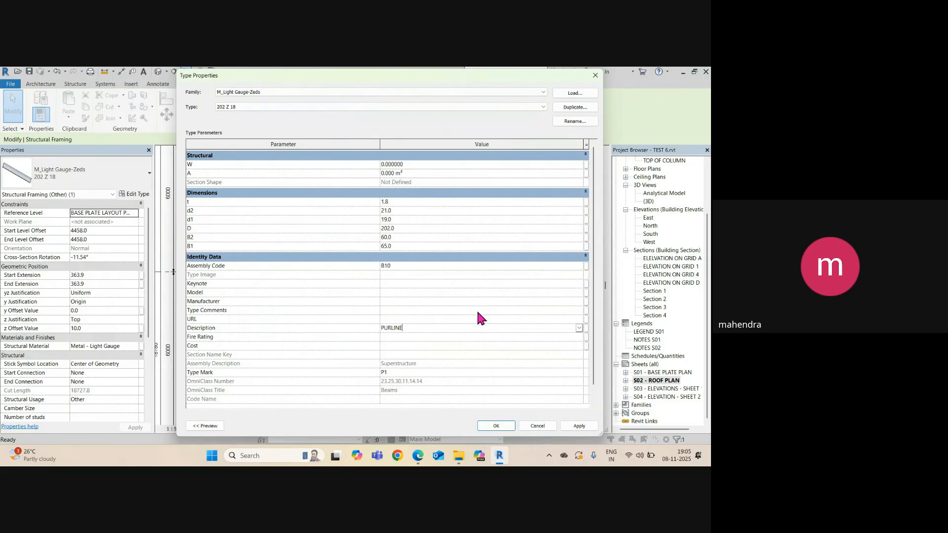
# Step: Set the Type Comments of the 202 Z 18 purlin type to STEEL SCH, apply the change and deselect the purlin
pyautogui.click(398, 311)
pyautogui.write('S')
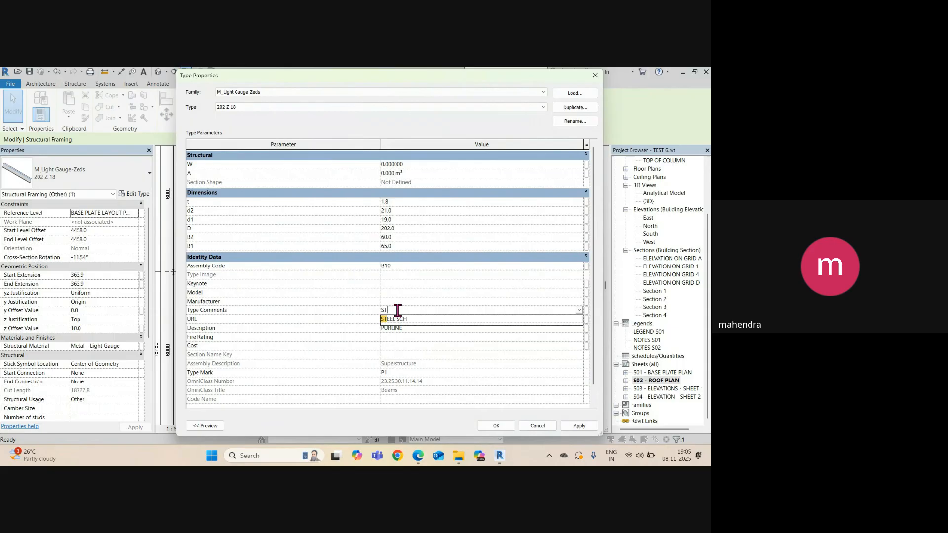
pyautogui.write('T')
pyautogui.click(400, 320)
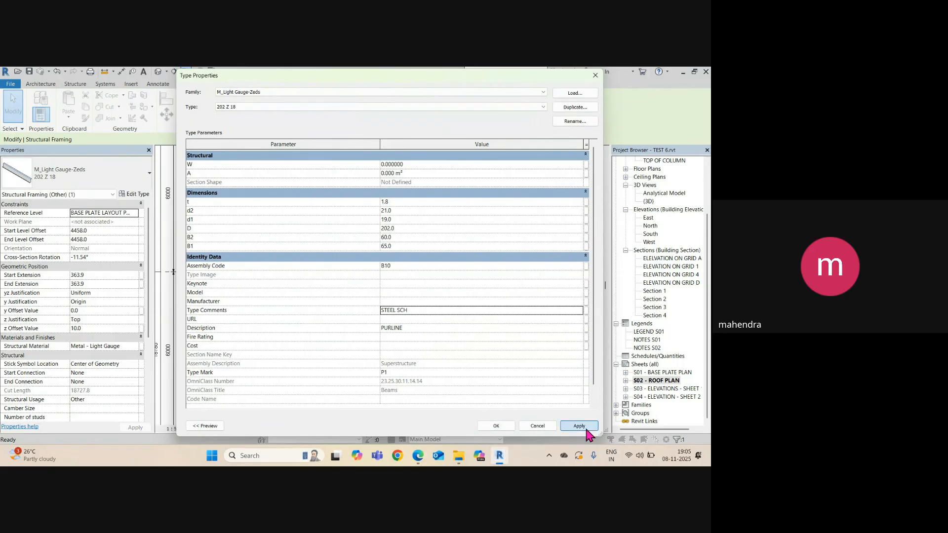
pyautogui.click(497, 427)
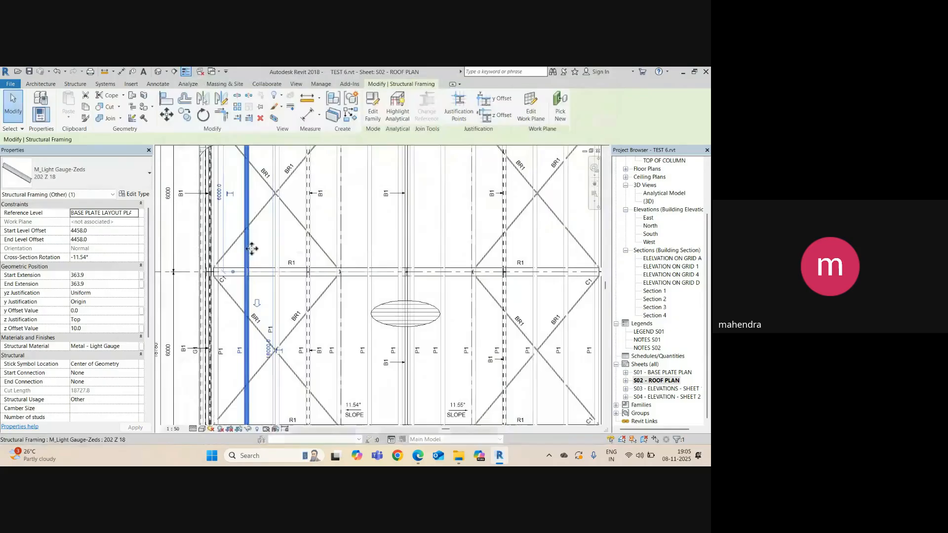
pyautogui.press('Escape')
# Step: Check the member marks near grid A on the roof plan and open sheet S03 - ELEVATIONS - SHEET 1
pyautogui.scroll(-2, 250, 300)
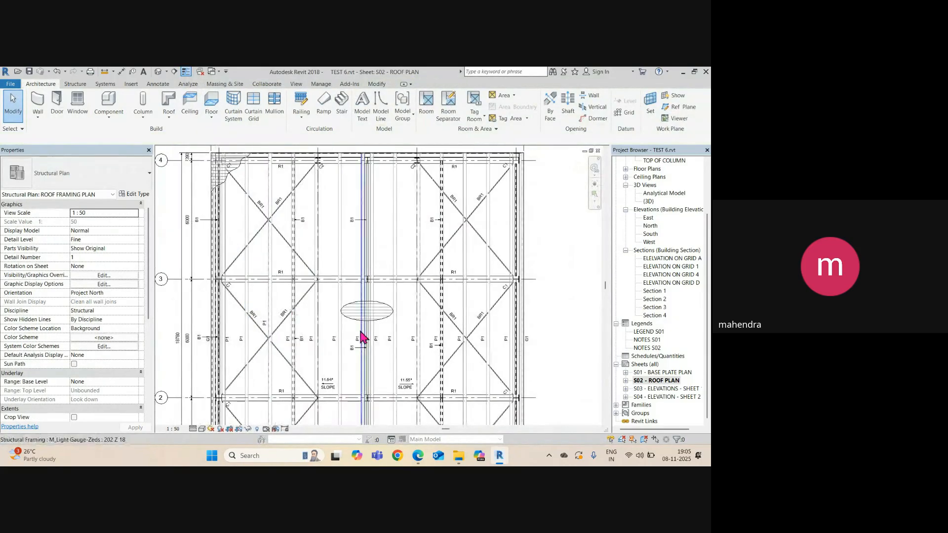
pyautogui.scroll(5, 200, 343)
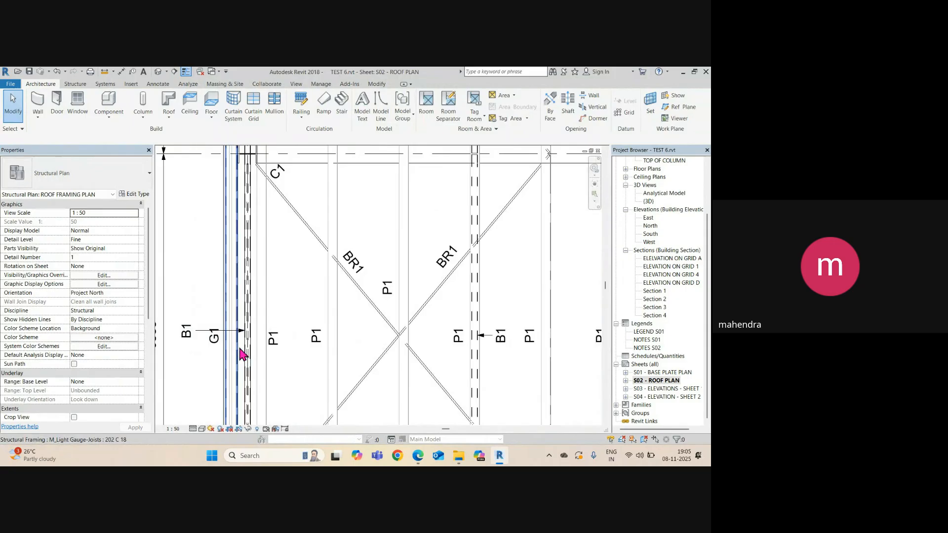
pyautogui.scroll(2, 242, 352)
pyautogui.moveTo(247, 350); pyautogui.dragTo(340, 348, button='middle')
pyautogui.scroll(-4, 316, 336)
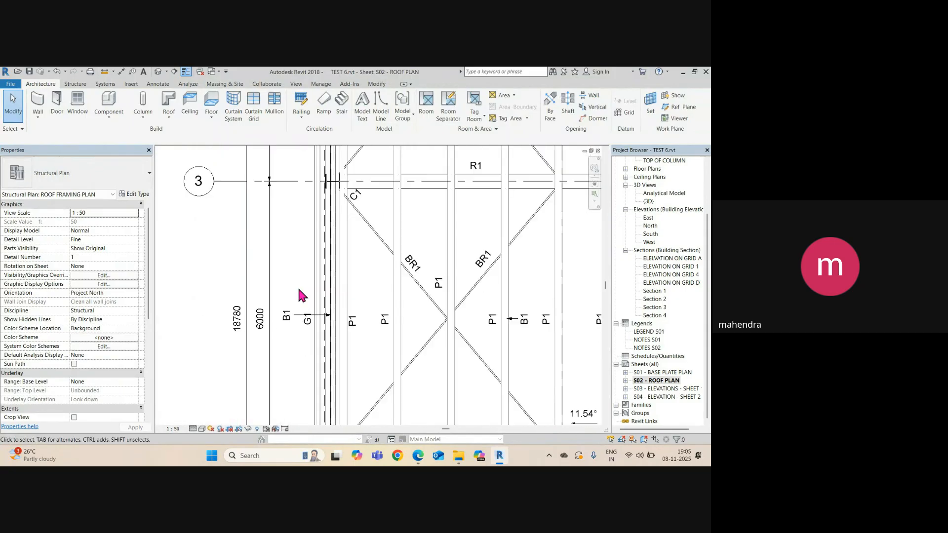
pyautogui.click(648, 390)
pyautogui.doubleClick(648, 389)
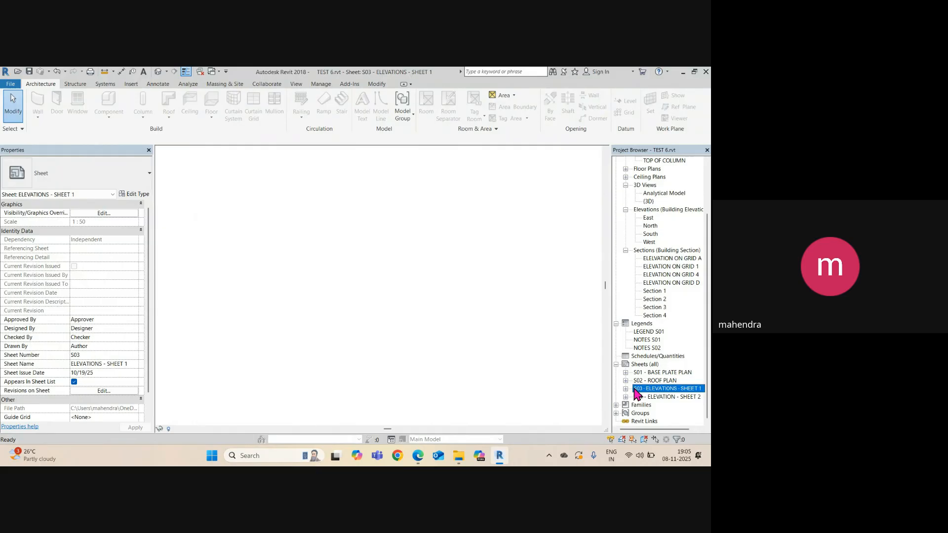
# Step: Activate the ELEVATION ON GRID 1 viewport at the eave near grid A
pyautogui.scroll(4, 261, 346)
pyautogui.scroll(2, 261, 343)
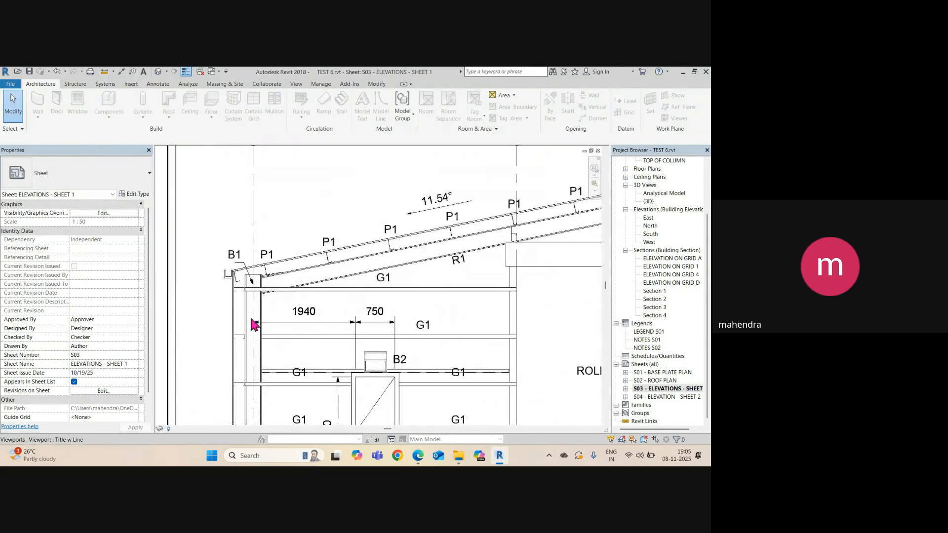
pyautogui.scroll(2, 240, 286)
pyautogui.scroll(1, 240, 286)
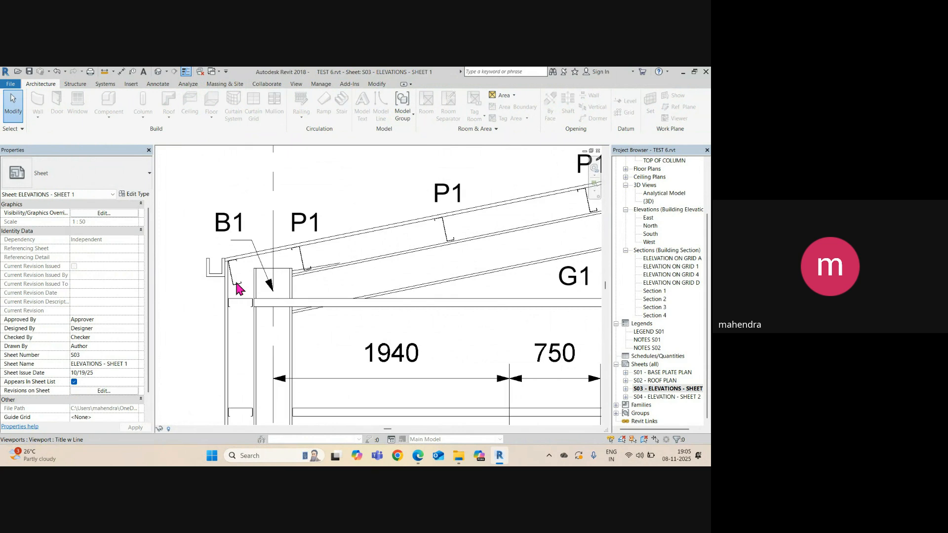
pyautogui.doubleClick(209, 241)
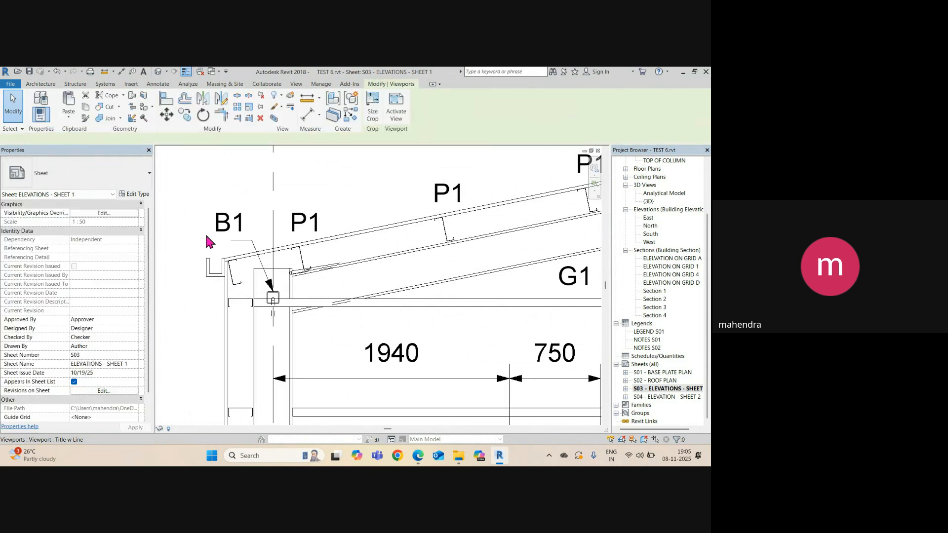
# Step: Tag the light-gauge eave member beside the gutter at grid A with a leader, placing its tag to the left of the B1 tag
pyautogui.click(239, 288)
pyautogui.click(238, 283)
pyautogui.scroll(-2, 236, 313)
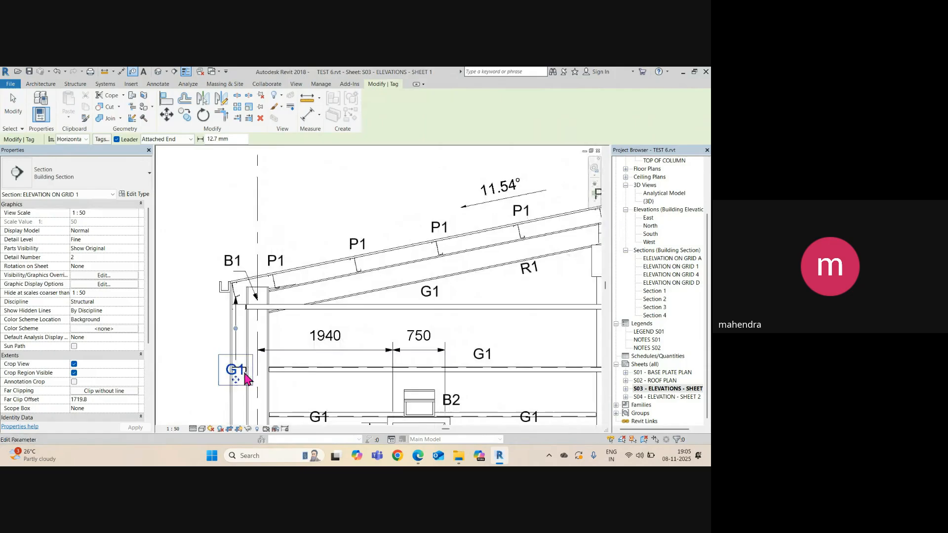
pyautogui.moveTo(235, 381); pyautogui.dragTo(183, 275)
pyautogui.scroll(-3, 236, 313)
pyautogui.click(248, 357)
# Step: Open the type properties of the eave girt (202 C 18) below the gutter and set its Description to SIDE GIRTS
pyautogui.scroll(2, 245, 303)
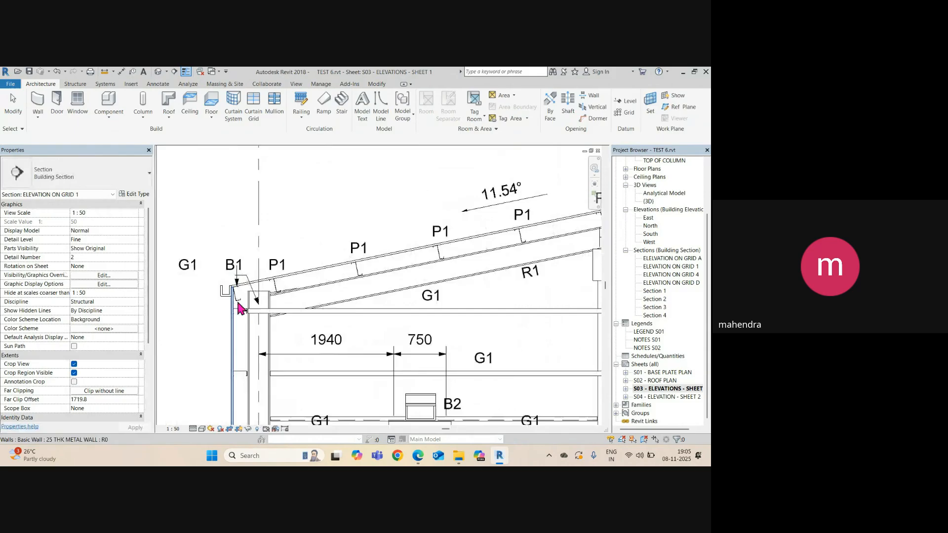
pyautogui.click(134, 194)
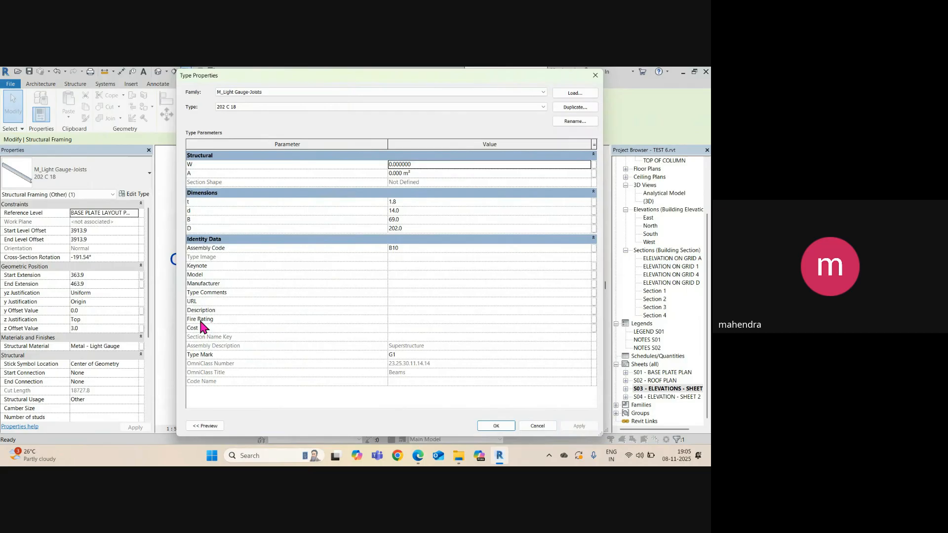
pyautogui.click(402, 310)
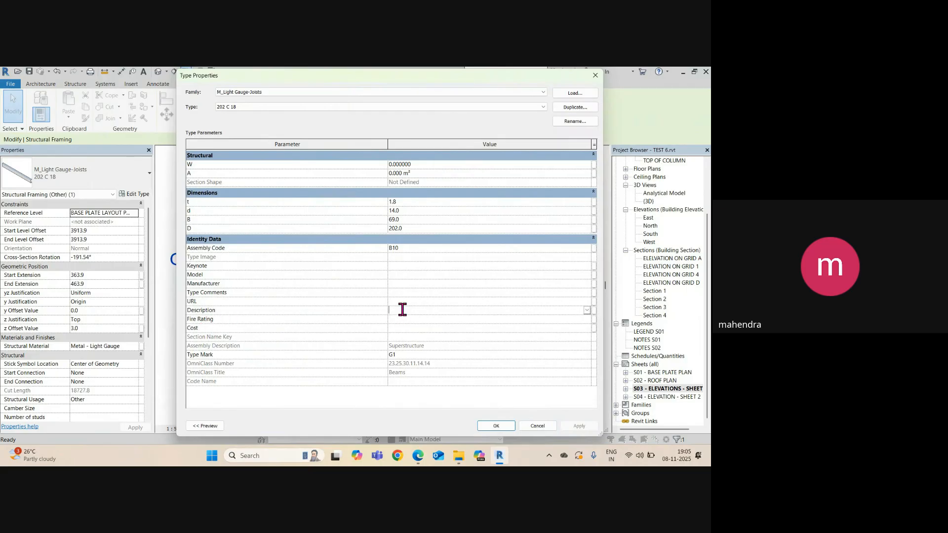
pyautogui.write('SITE')
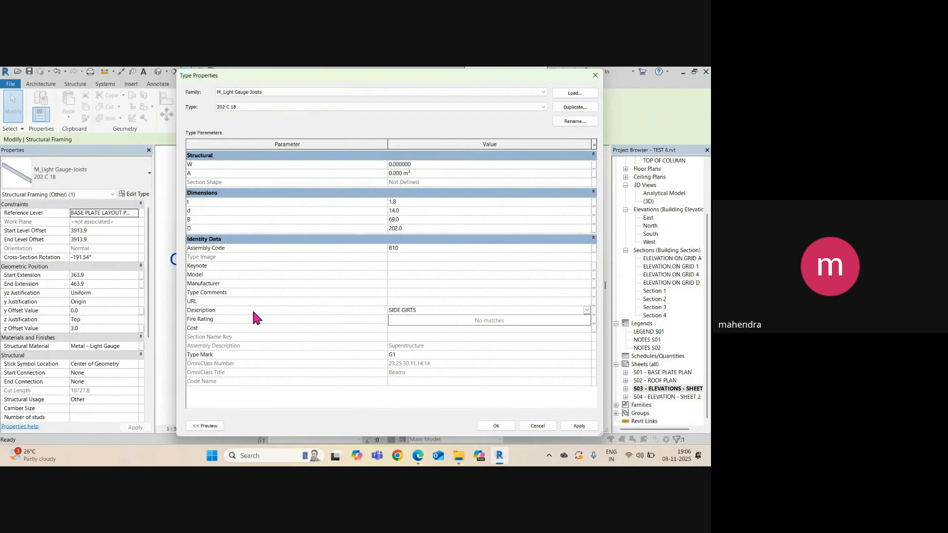
# Step: Set the Type Comments of the 202 C 18 girt type to STEEL SCH and confirm the type properties
pyautogui.click(411, 293)
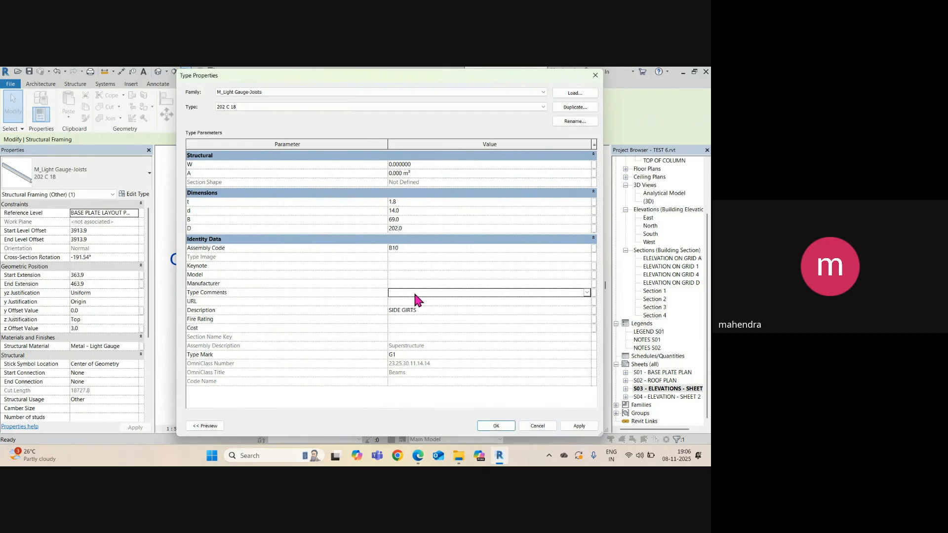
pyautogui.write('S')
pyautogui.click(414, 302)
pyautogui.click(486, 425)
# Step: Open the type properties of the B1 beam (100x100SHS) at grid A and set its Description to BEAM
pyautogui.scroll(-4, 290, 258)
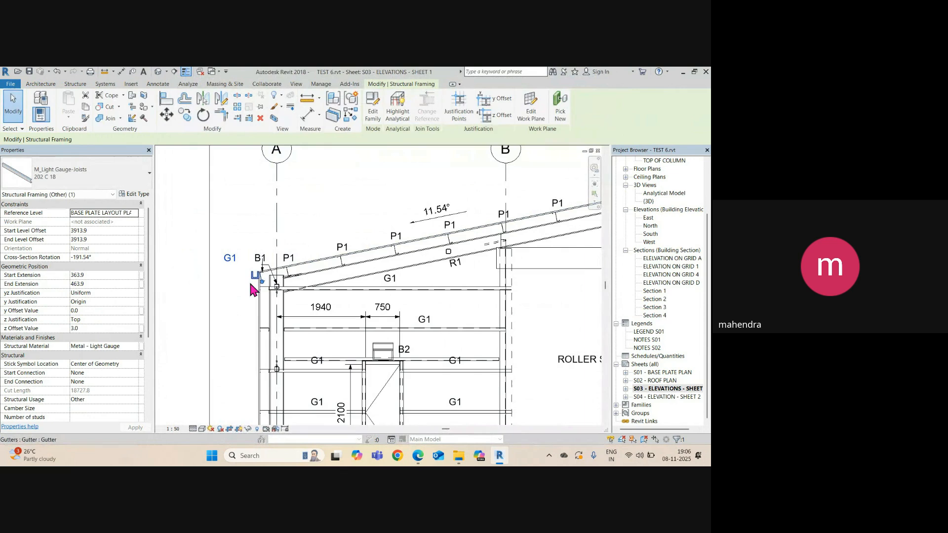
pyautogui.scroll(3, 255, 276)
pyautogui.scroll(5, 289, 296)
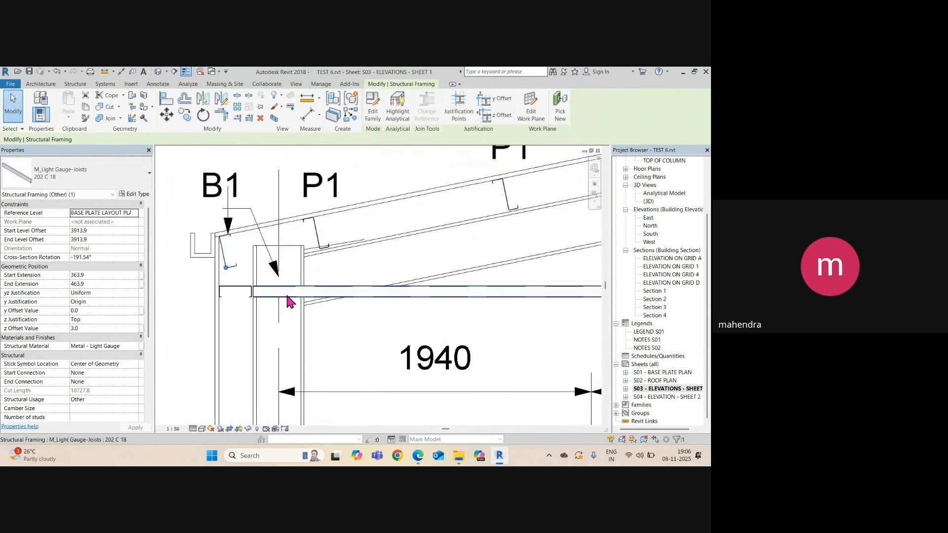
pyautogui.click(287, 284)
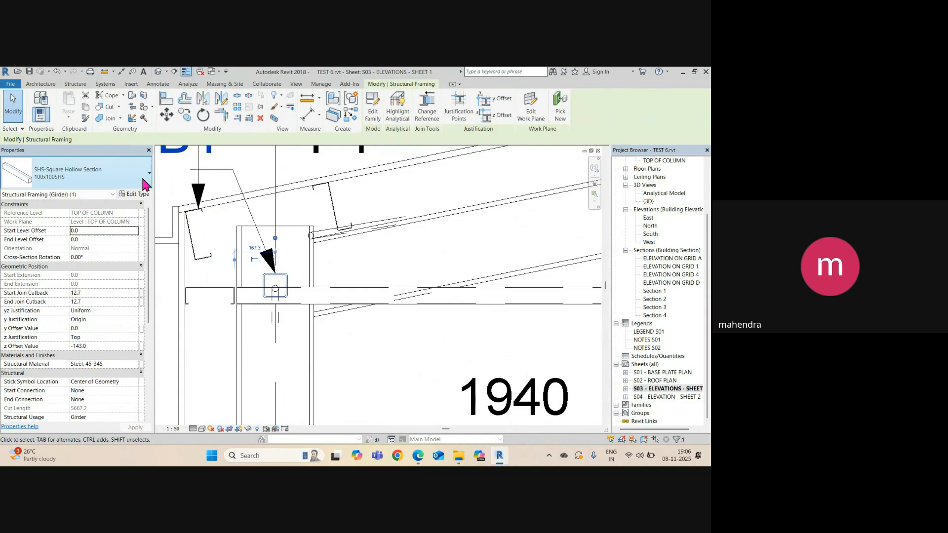
pyautogui.click(137, 195)
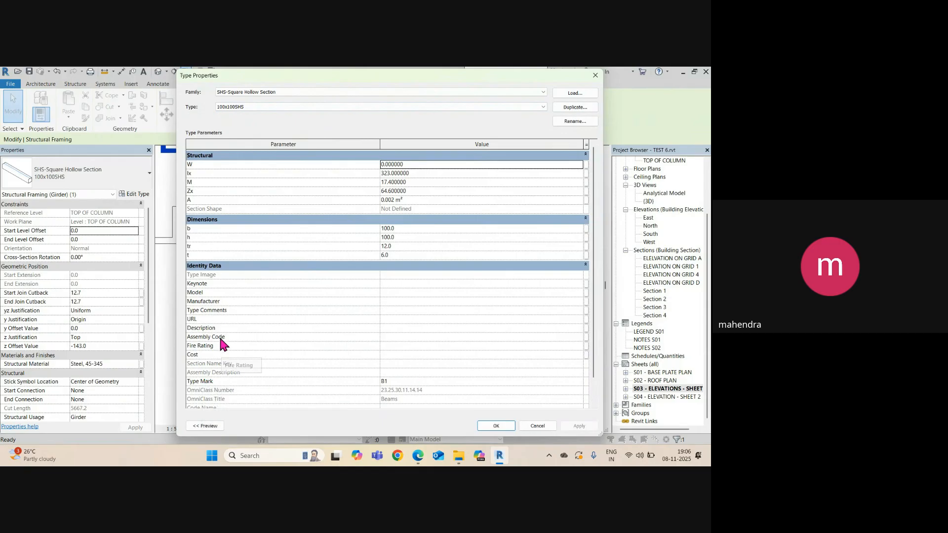
pyautogui.click(392, 329)
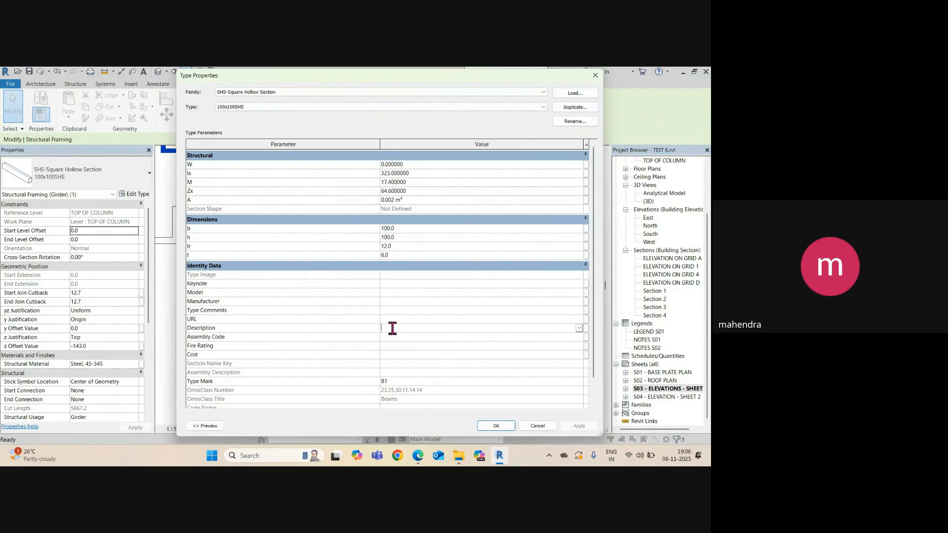
pyautogui.write('BEAM')
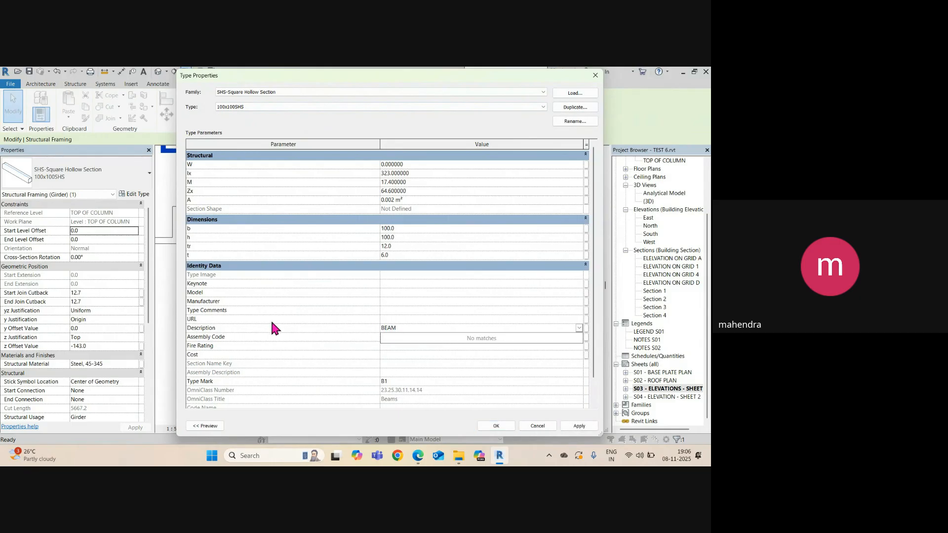
pyautogui.press('Return')
# Step: Set the Type Comments of the 100x100SHS beam type to STEEL SCH, apply the change and deselect the beam
pyautogui.click(396, 309)
pyautogui.write('ST')
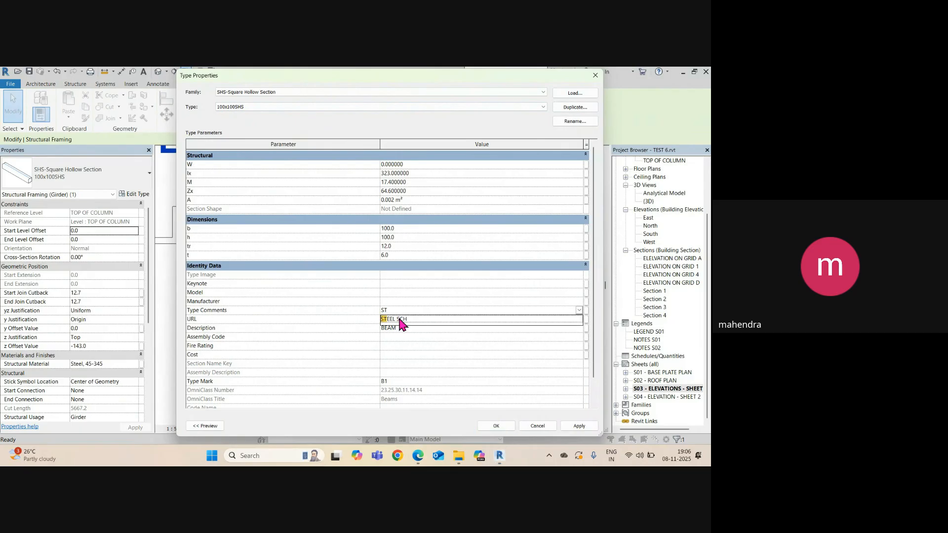
pyautogui.click(400, 320)
pyautogui.click(578, 426)
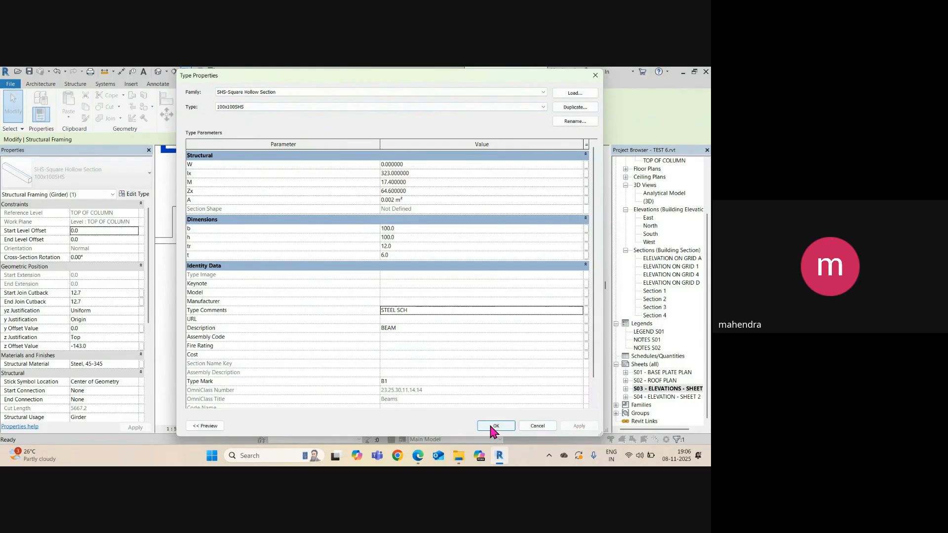
pyautogui.click(490, 426)
pyautogui.scroll(-8, 239, 211)
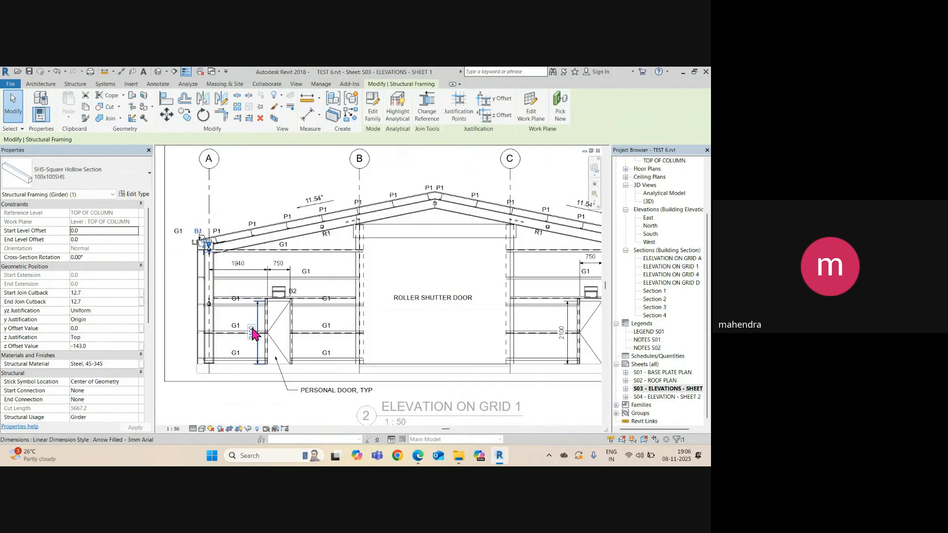
pyautogui.scroll(4, 170, 328)
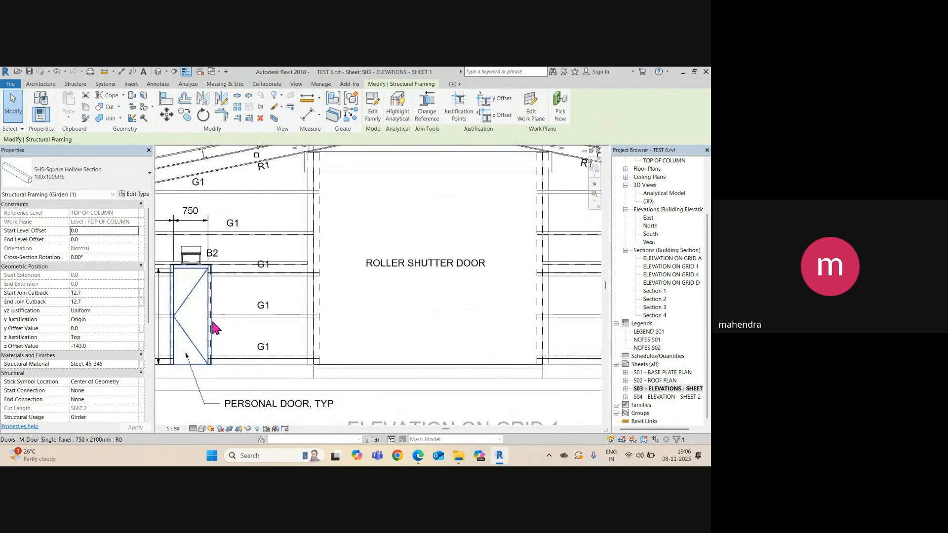
pyautogui.scroll(-4, 214, 328)
pyautogui.press('Escape')
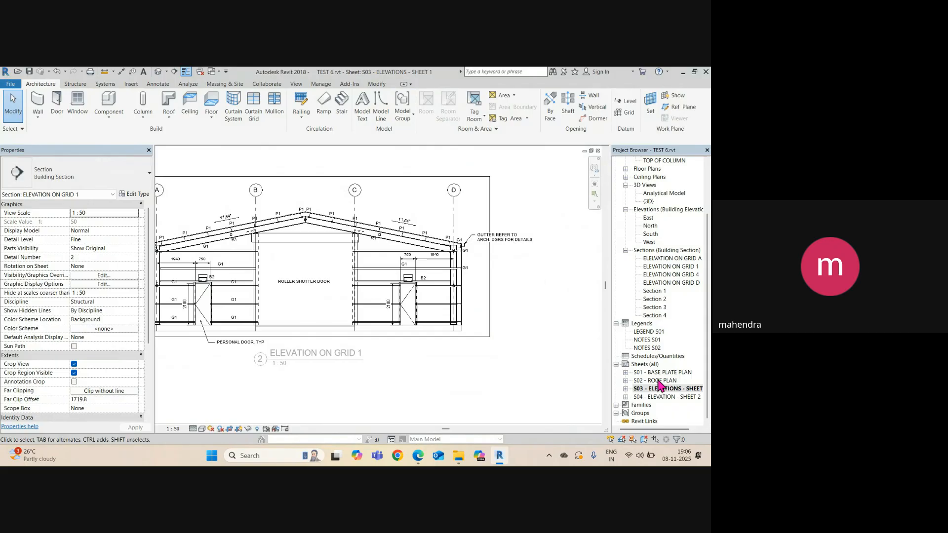
# Step: Open sheet S01 - BASE PLATE PLAN and activate its plan viewport at the C3 columns along grid 1
pyautogui.click(659, 381)
pyautogui.doubleClick(659, 373)
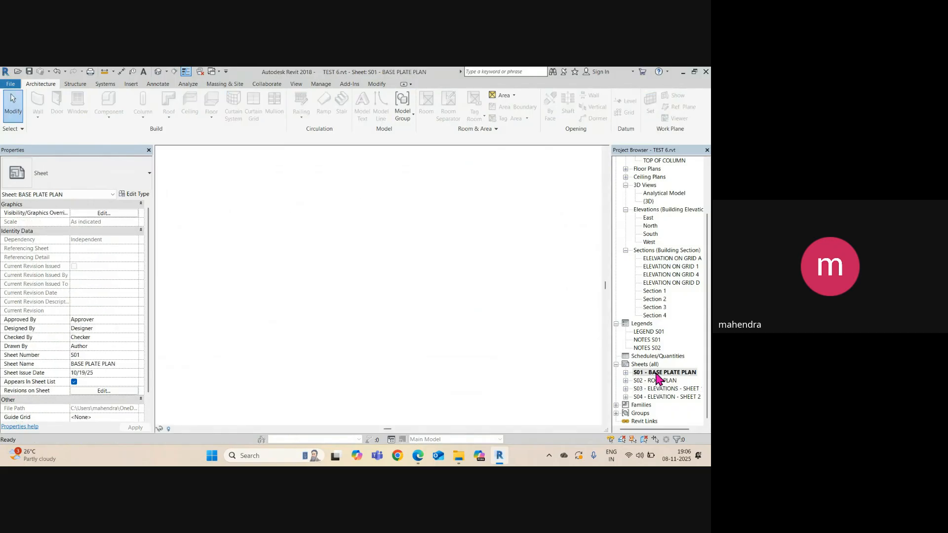
pyautogui.moveTo(366, 315); pyautogui.dragTo(328, 206, button='middle')
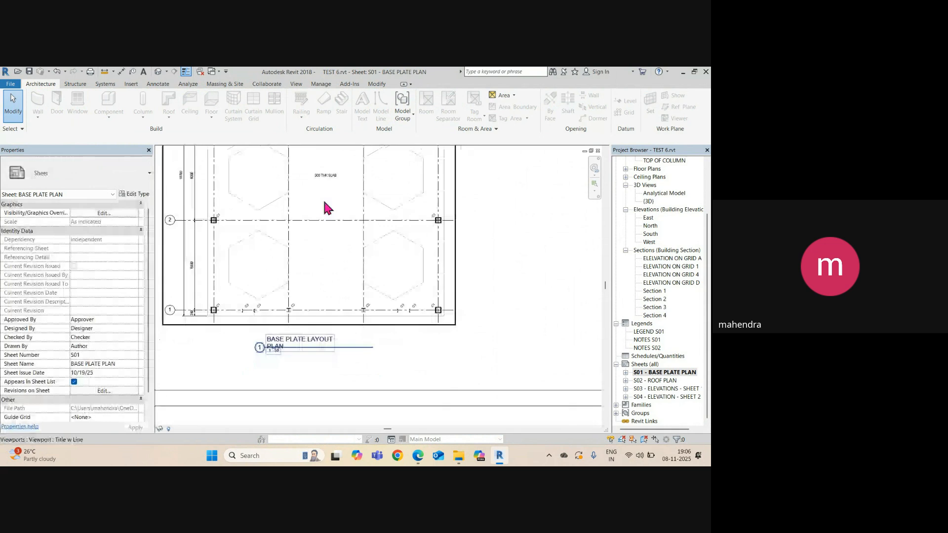
pyautogui.scroll(6, 212, 323)
pyautogui.moveTo(274, 266); pyautogui.dragTo(398, 291, button='middle')
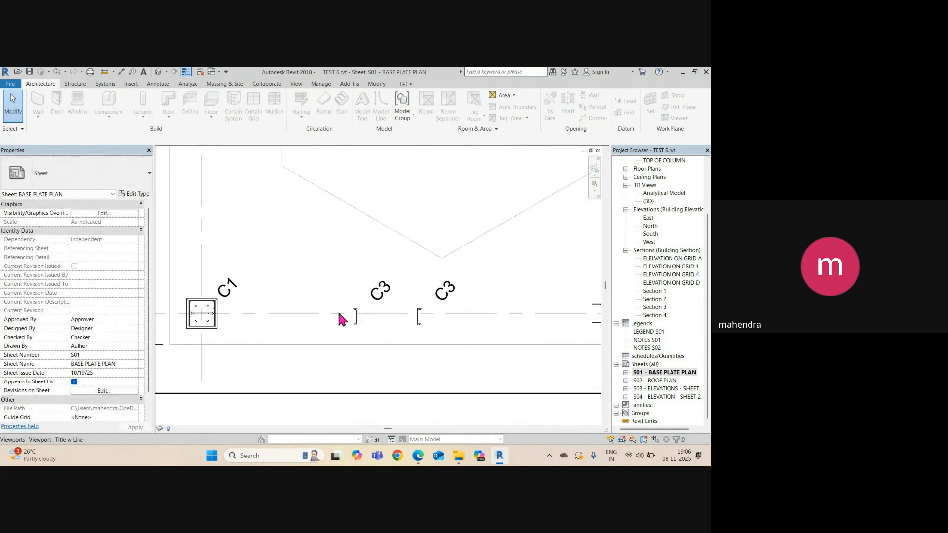
pyautogui.click(356, 324)
pyautogui.scroll(2, 357, 323)
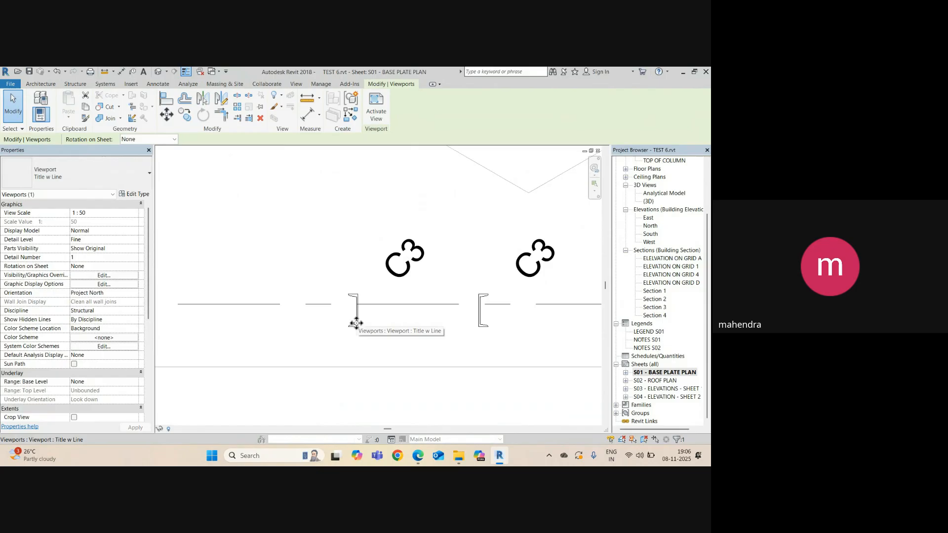
pyautogui.doubleClick(356, 324)
# Step: Open the type properties of the C3 channel column (C200X20.5) nearest grid A and set its Description to COLUMN
pyautogui.click(358, 324)
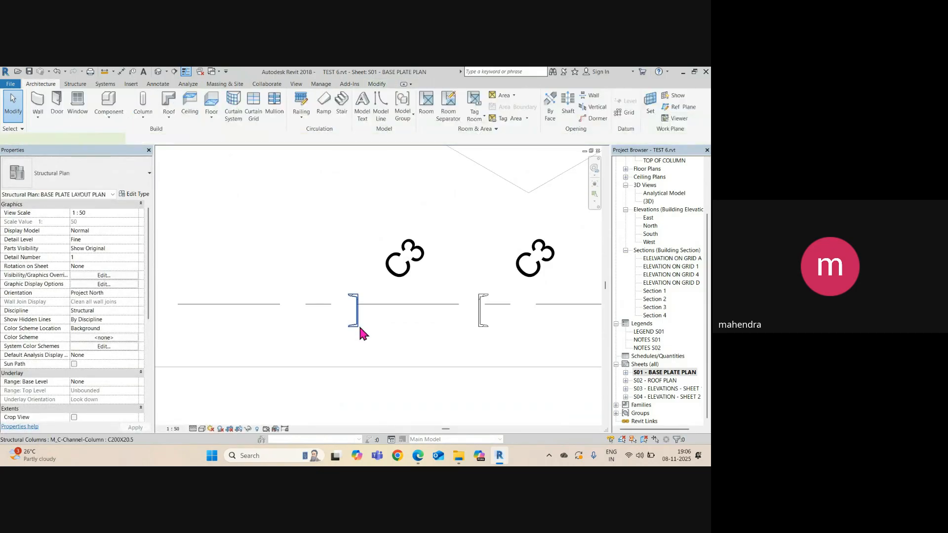
pyautogui.click(135, 194)
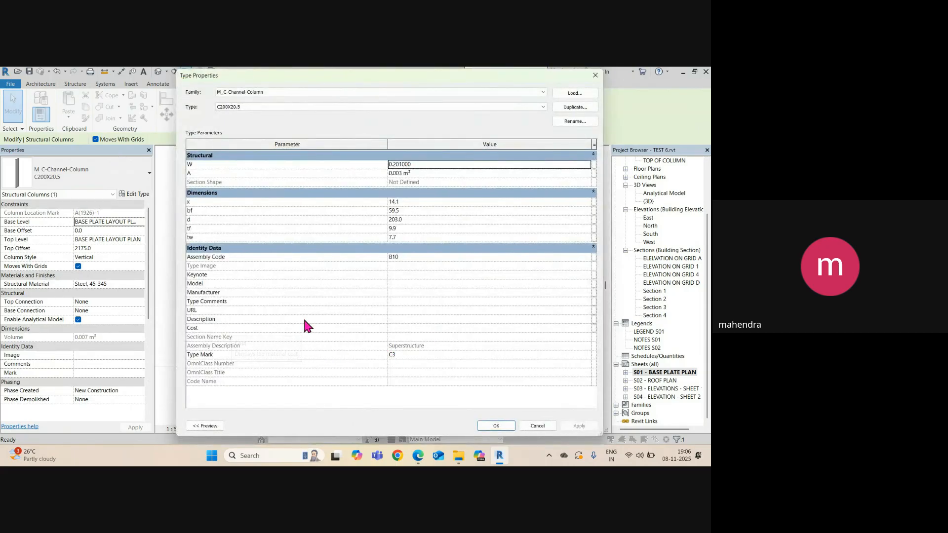
pyautogui.click(402, 322)
pyautogui.write('C')
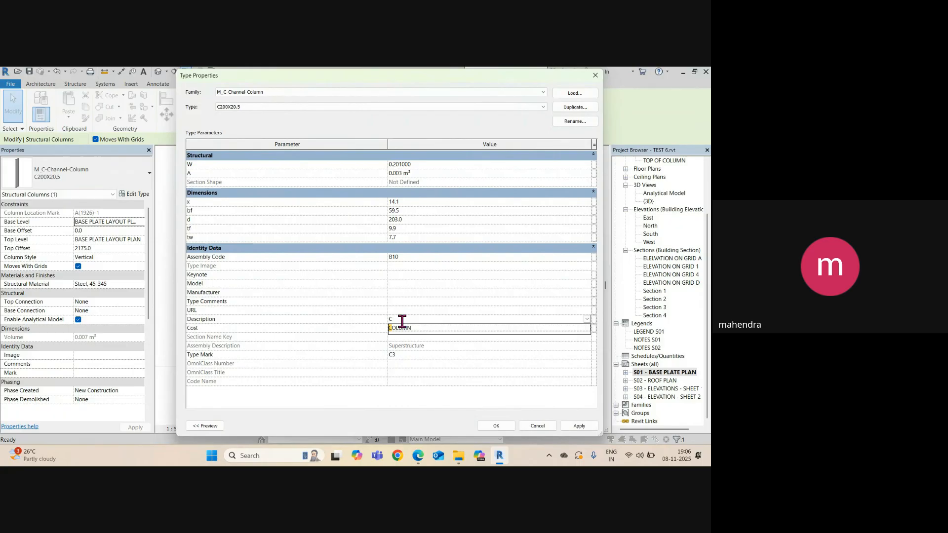
pyautogui.click(403, 330)
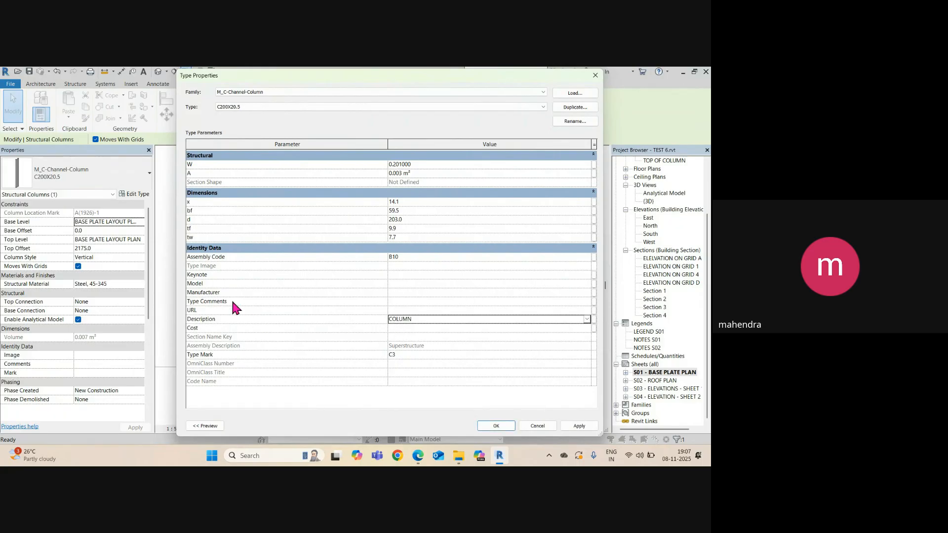
# Step: Set the Type Comments of the C200X20.5 column type to STEEL SCH, apply the change and deselect the column
pyautogui.click(399, 301)
pyautogui.write('S')
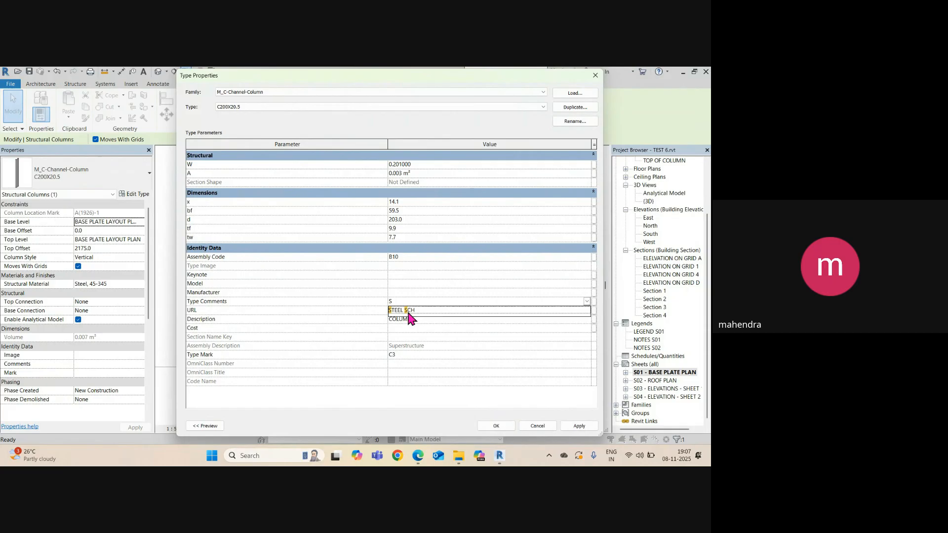
pyautogui.click(408, 311)
pyautogui.click(578, 426)
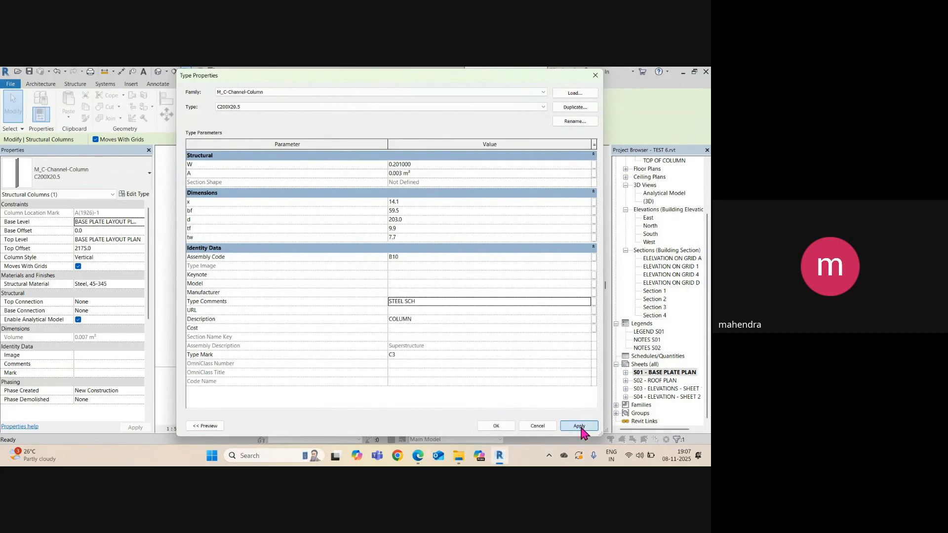
pyautogui.click(484, 427)
pyautogui.scroll(-8, 376, 335)
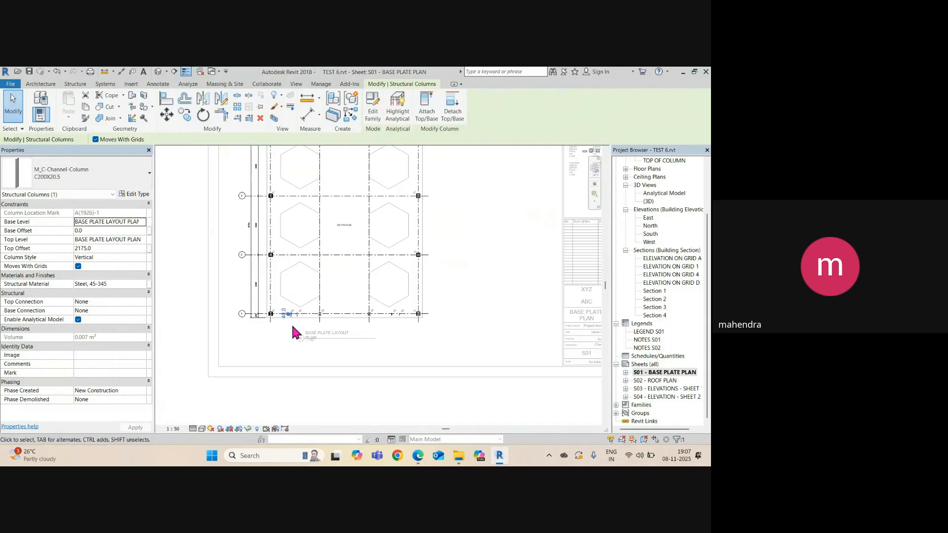
pyautogui.press('Escape')
# Step: Open sheet S02 - ROOF PLAN and select the BR1 brace running from grid A3 to B2 in the framing plan
pyautogui.doubleClick(657, 380)
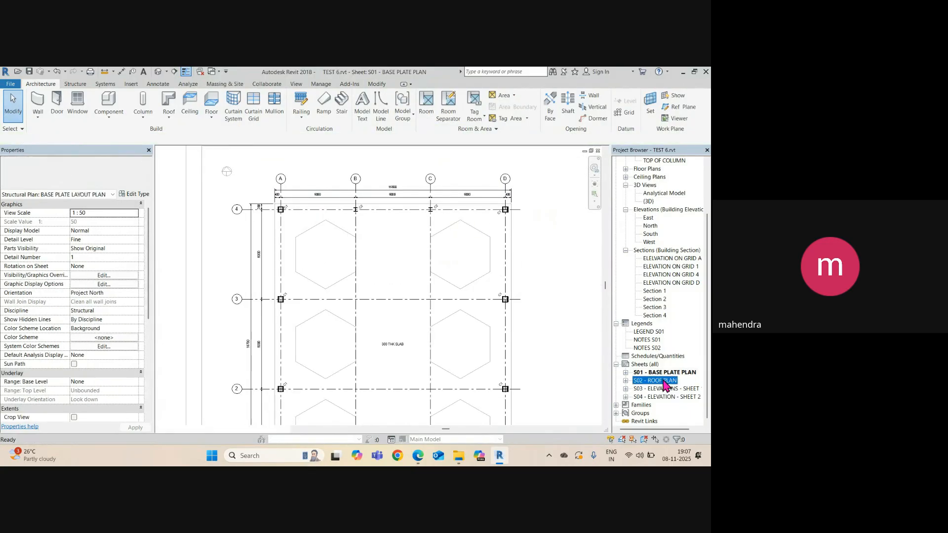
pyautogui.scroll(-3, 286, 268)
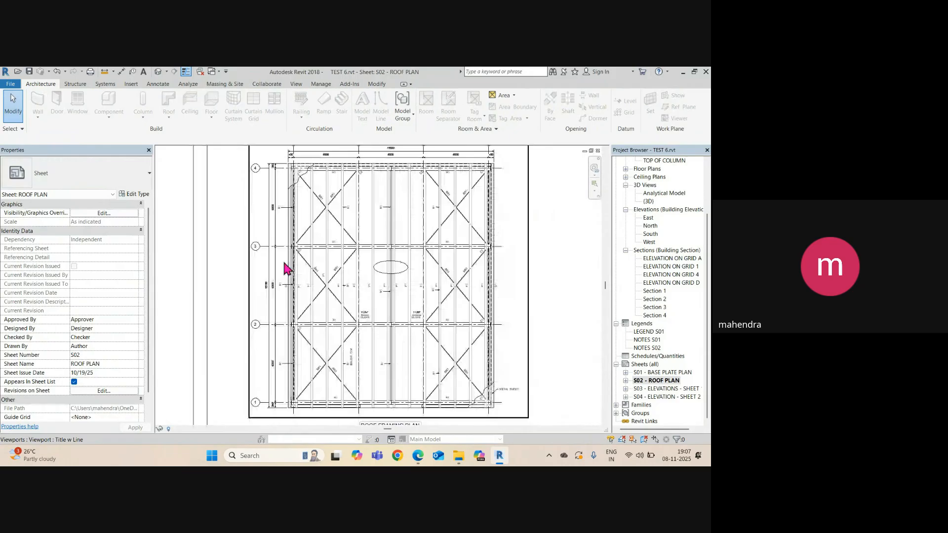
pyautogui.scroll(3, 321, 301)
pyautogui.scroll(4, 317, 294)
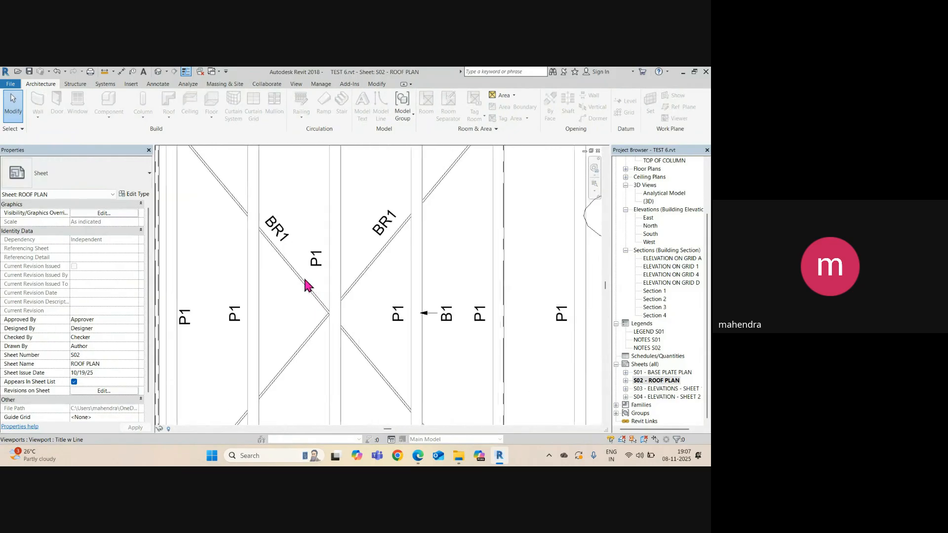
pyautogui.click(289, 266)
pyautogui.click(289, 264)
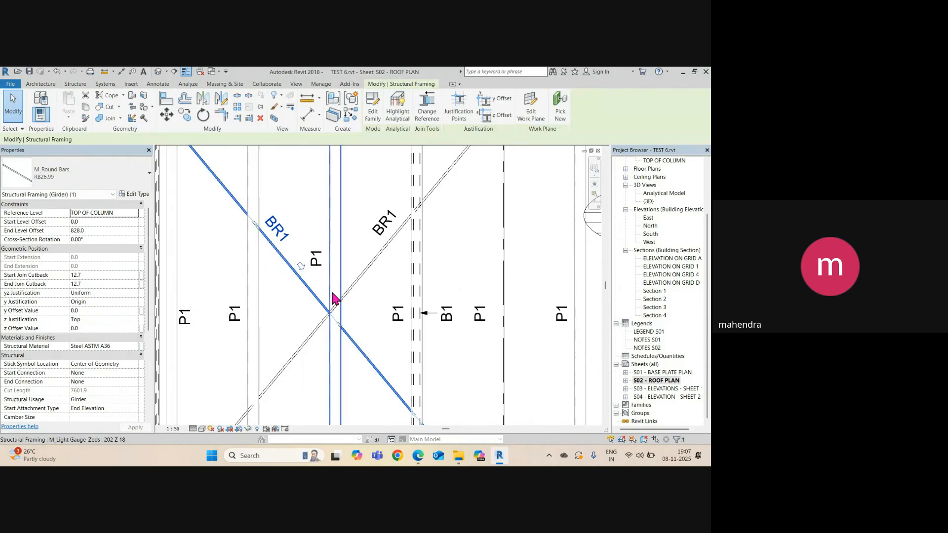
# Step: Open the type properties of the selected RB26.99 round bar brace and set its Description to BRACING
pyautogui.click(128, 195)
pyautogui.scroll(-10, 414, 345)
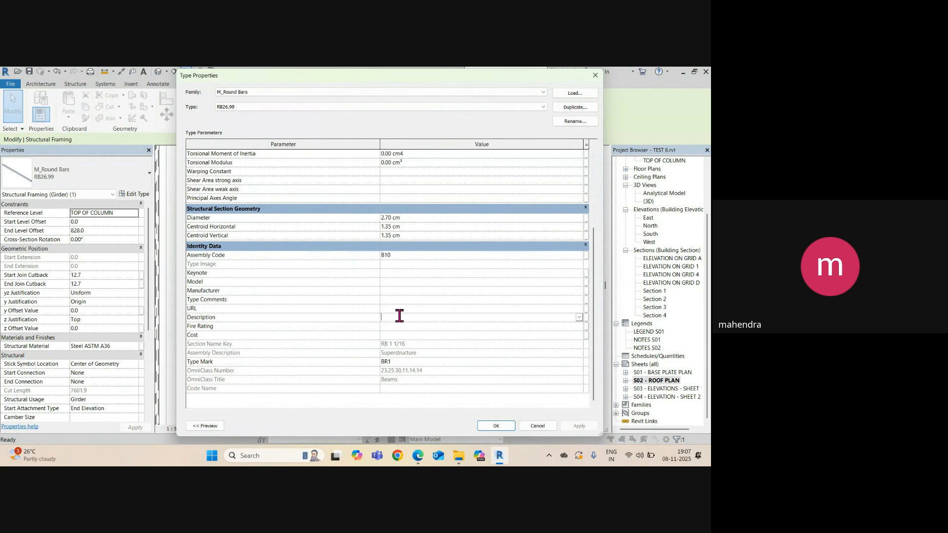
pyautogui.write('BRACING')
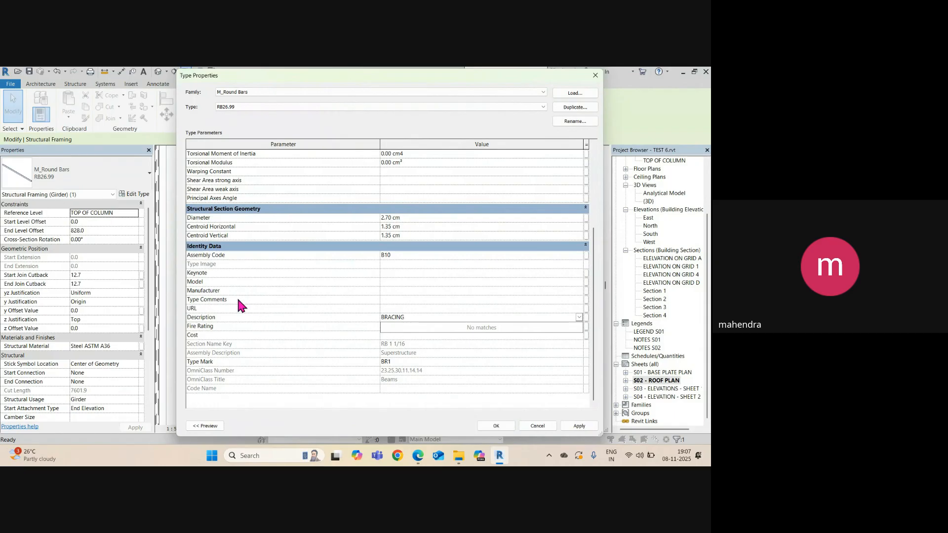
# Step: Set the Type Comments of the RB26.99 brace type to STEEL SCH, apply the change and close the type properties
pyautogui.click(412, 298)
pyautogui.click(410, 298)
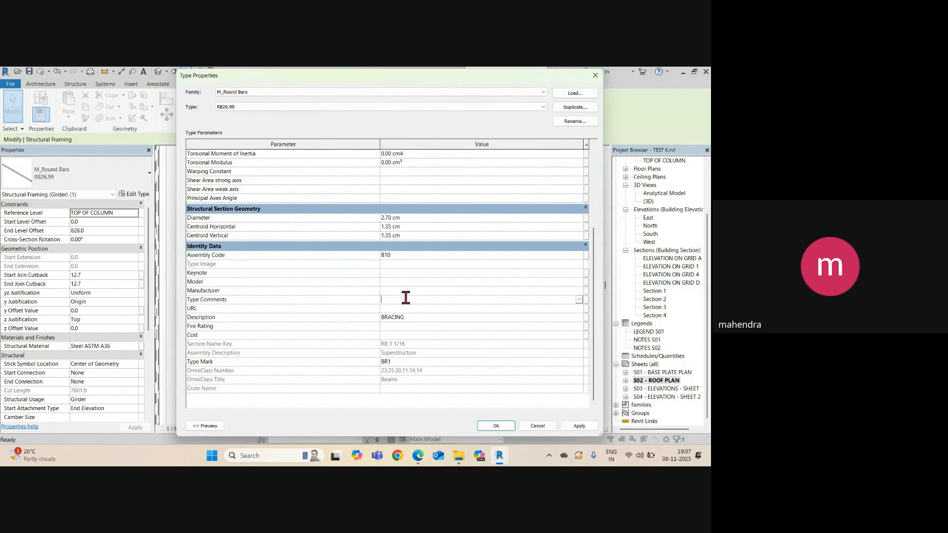
pyautogui.write('ST')
pyautogui.click(405, 307)
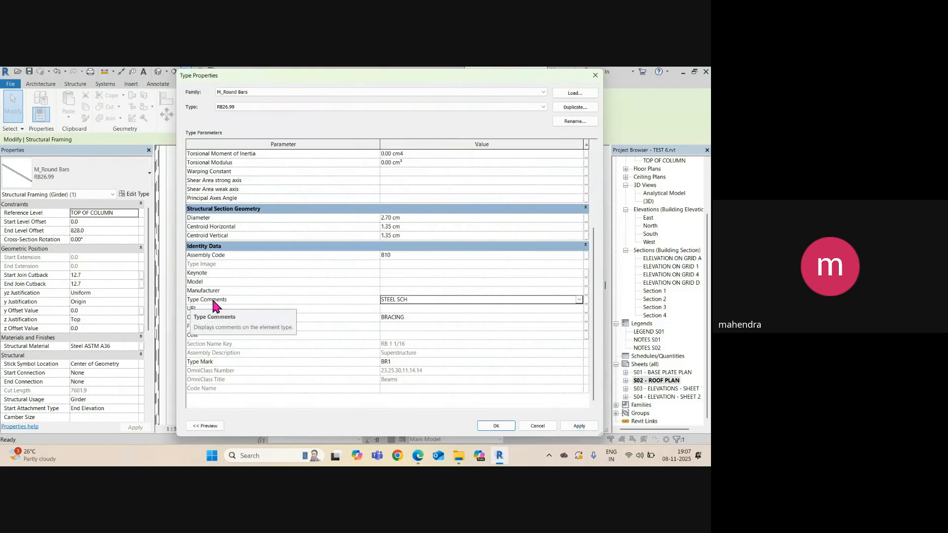
pyautogui.click(577, 427)
pyautogui.click(494, 427)
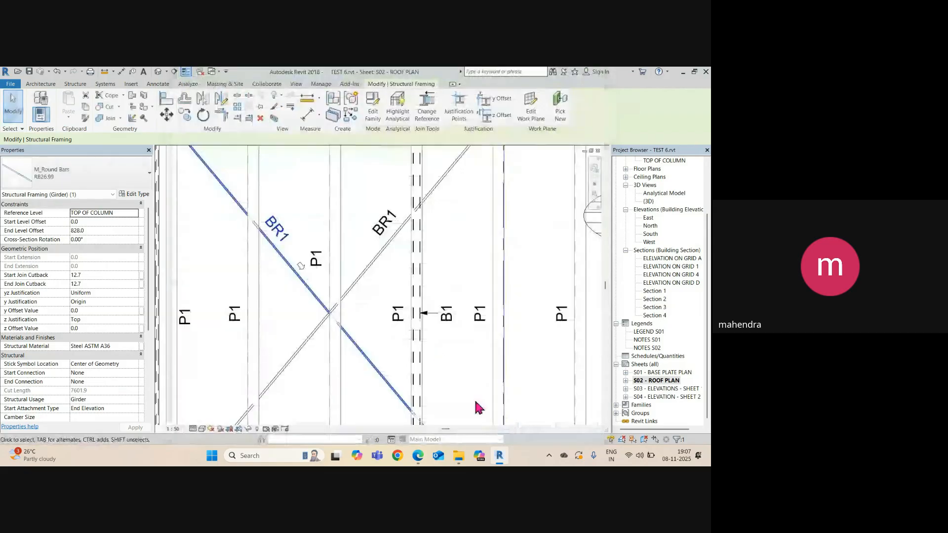
# Step: Look over the remaining members on the roof framing plan and open sheet S01 - BASE PLATE PLAN
pyautogui.scroll(-4, 311, 260)
pyautogui.scroll(1, 346, 217)
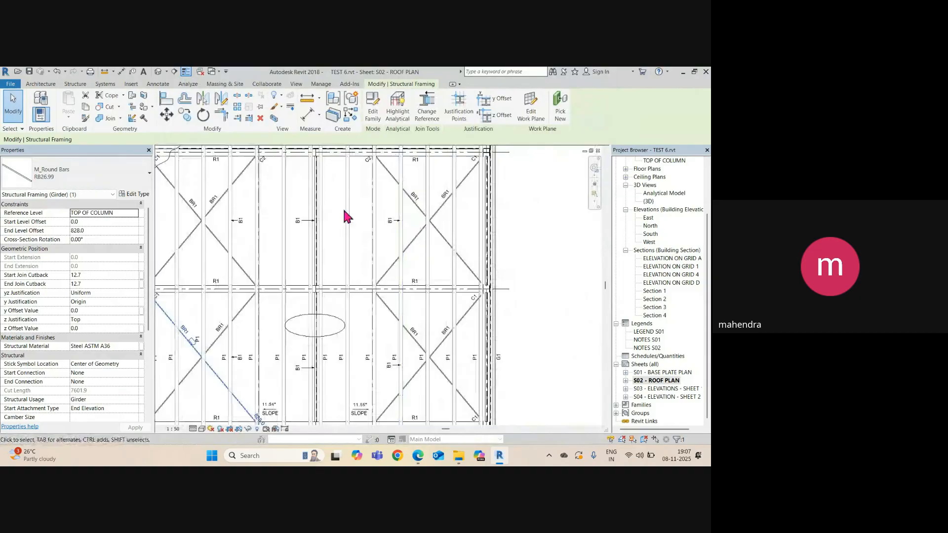
pyautogui.scroll(1, 346, 216)
pyautogui.scroll(-3, 316, 247)
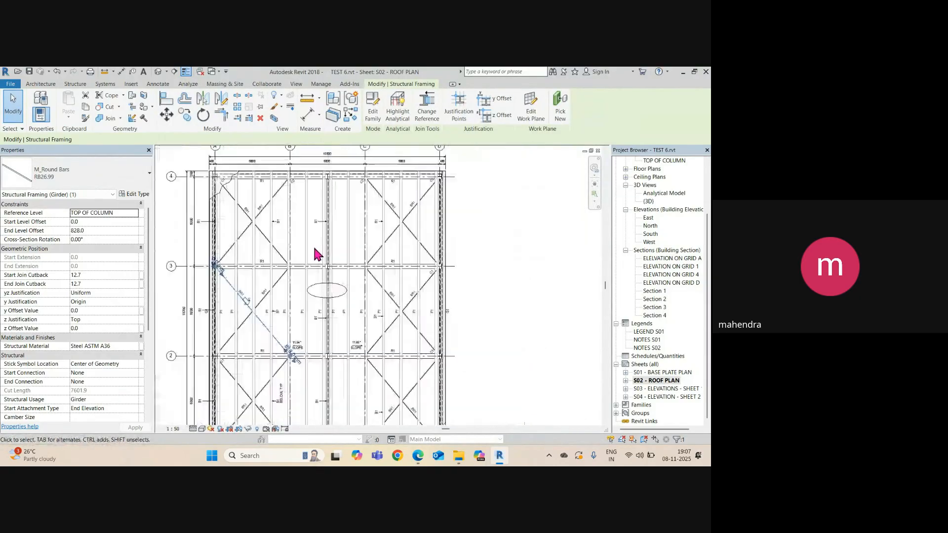
pyautogui.moveTo(356, 346); pyautogui.dragTo(400, 258, button='middle')
pyautogui.scroll(1, 353, 366)
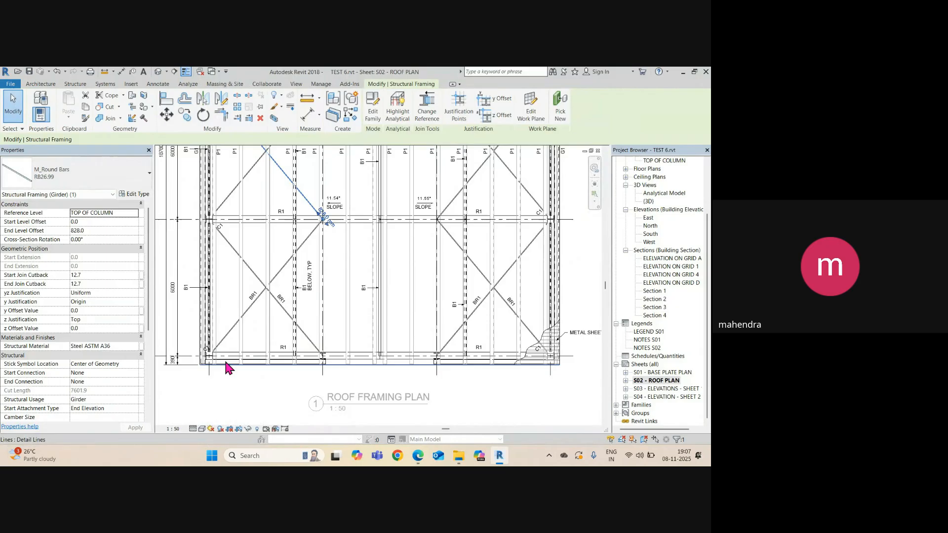
pyautogui.doubleClick(664, 373)
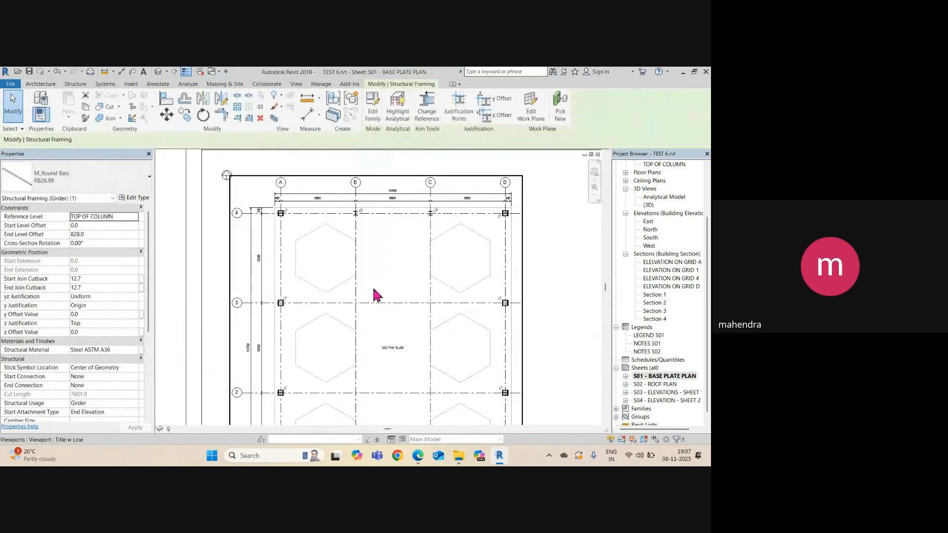
pyautogui.scroll(-3, 340, 272)
pyautogui.moveTo(454, 301)
pyautogui.mouseDown(button='middle')
pyautogui.moveTo(337, 290)
pyautogui.moveTo(434, 309)
pyautogui.mouseUp(button='middle')
pyautogui.scroll(2, 338, 290)
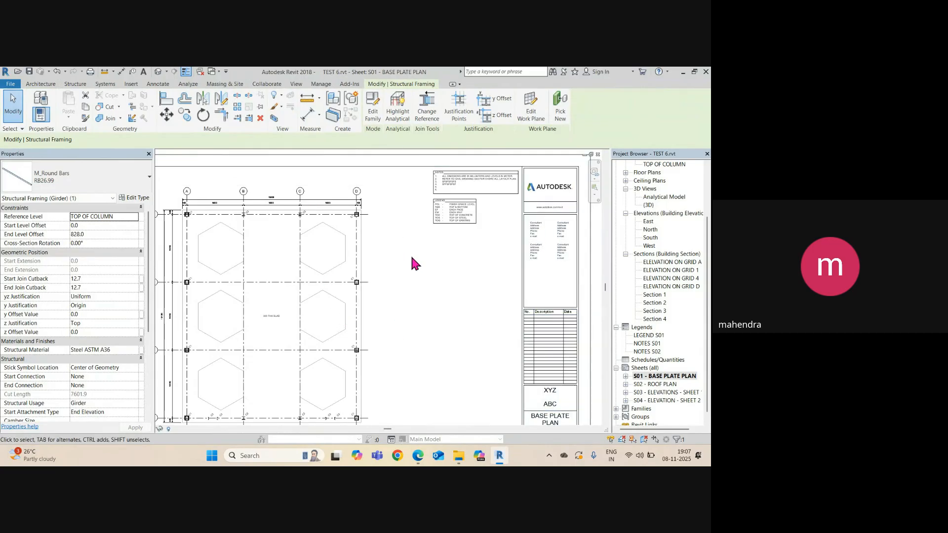
# Step: Start a Multi-Category material takeoff for the New Construction phase and look through its available fields
pyautogui.click(296, 84)
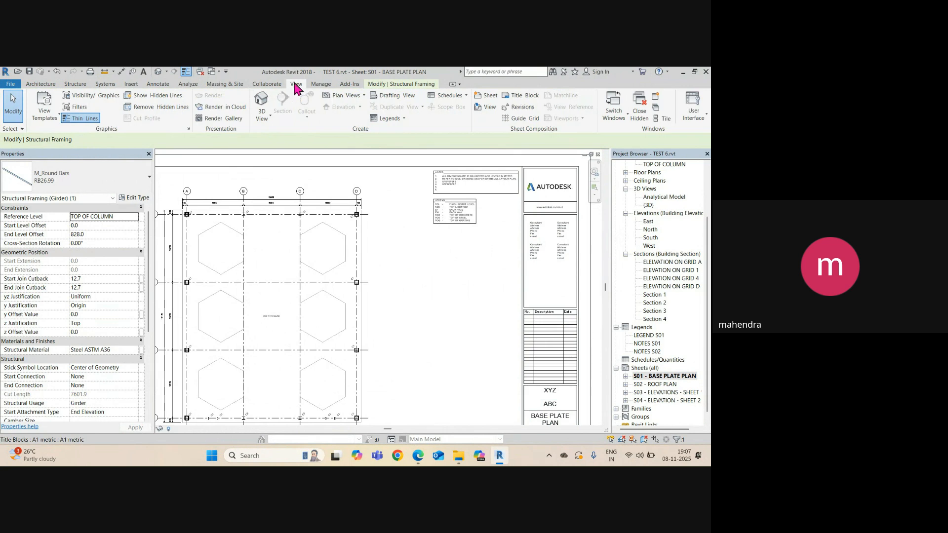
pyautogui.click(467, 97)
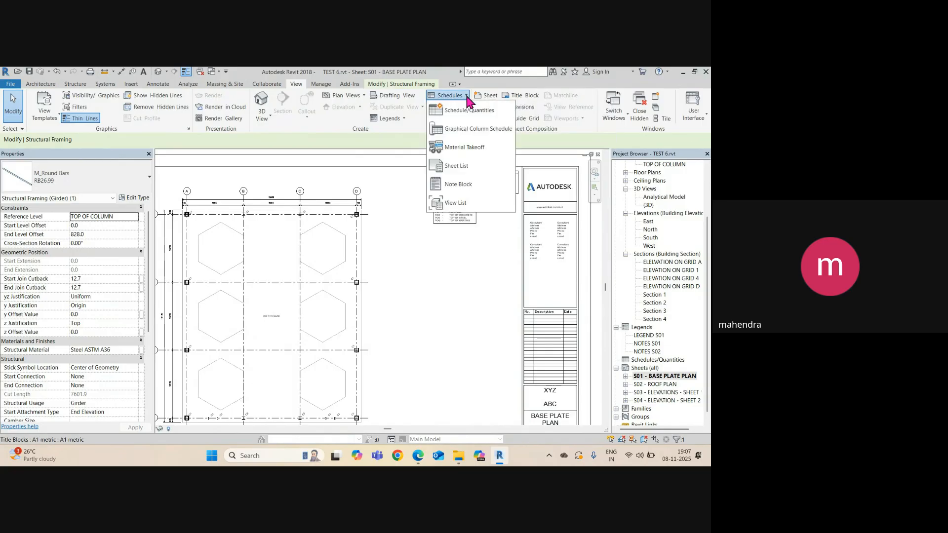
pyautogui.click(452, 149)
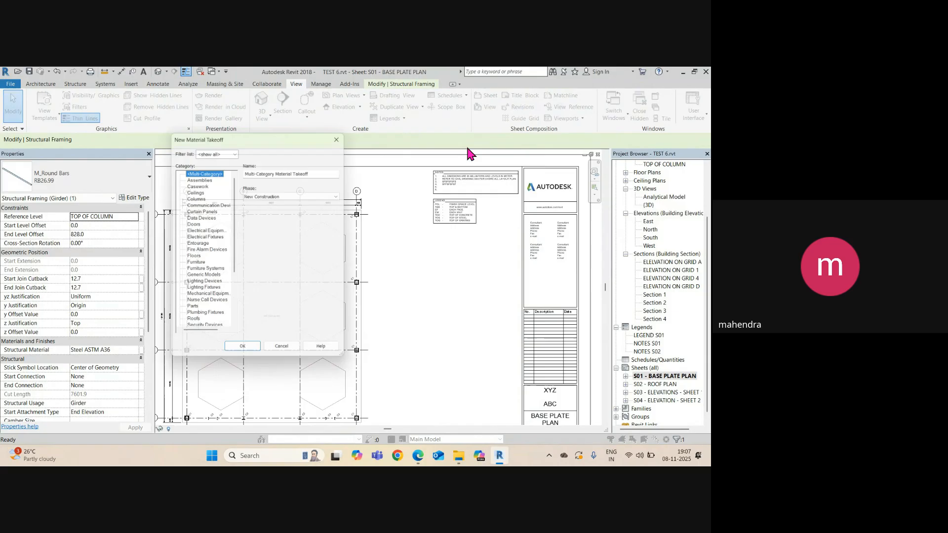
pyautogui.moveTo(346, 361); pyautogui.dragTo(458, 385)
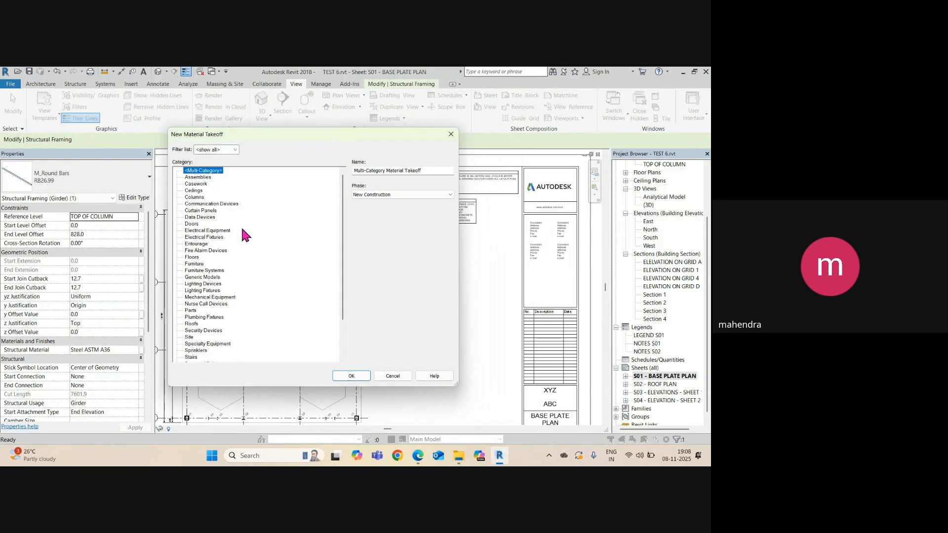
pyautogui.click(351, 379)
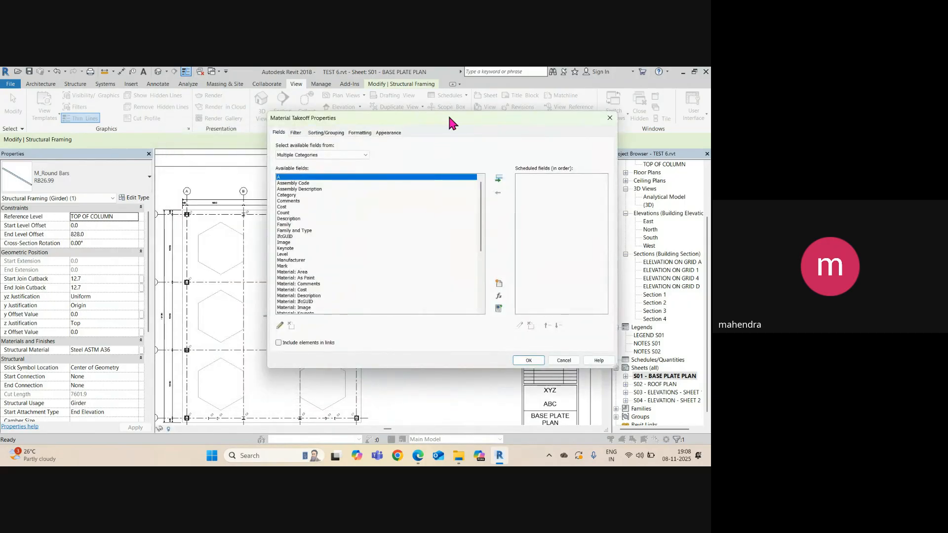
pyautogui.moveTo(449, 121); pyautogui.dragTo(340, 119)
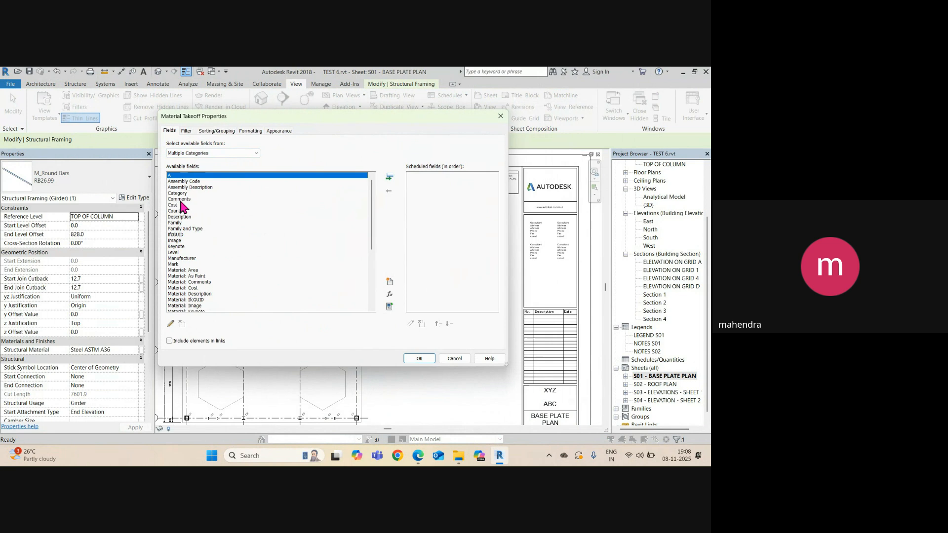
pyautogui.scroll(-3, 190, 277)
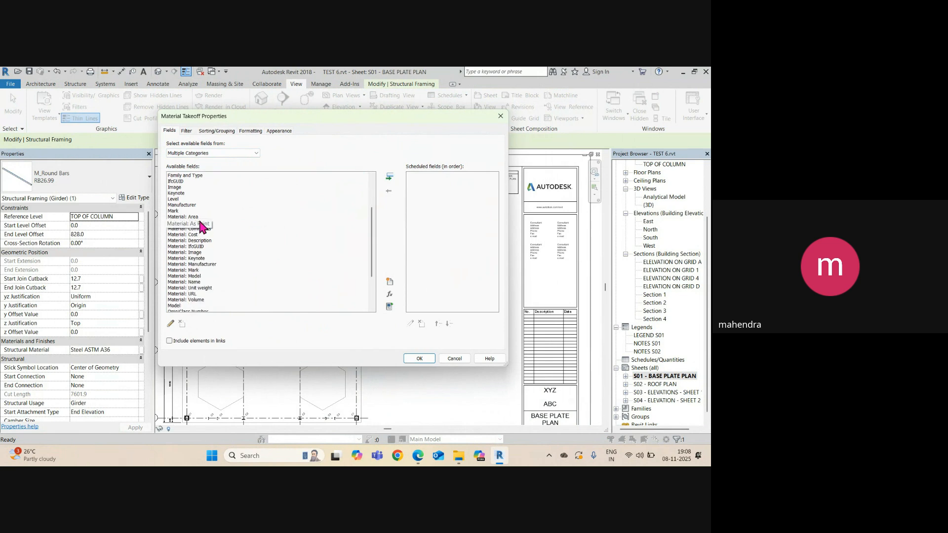
pyautogui.scroll(-3, 200, 227)
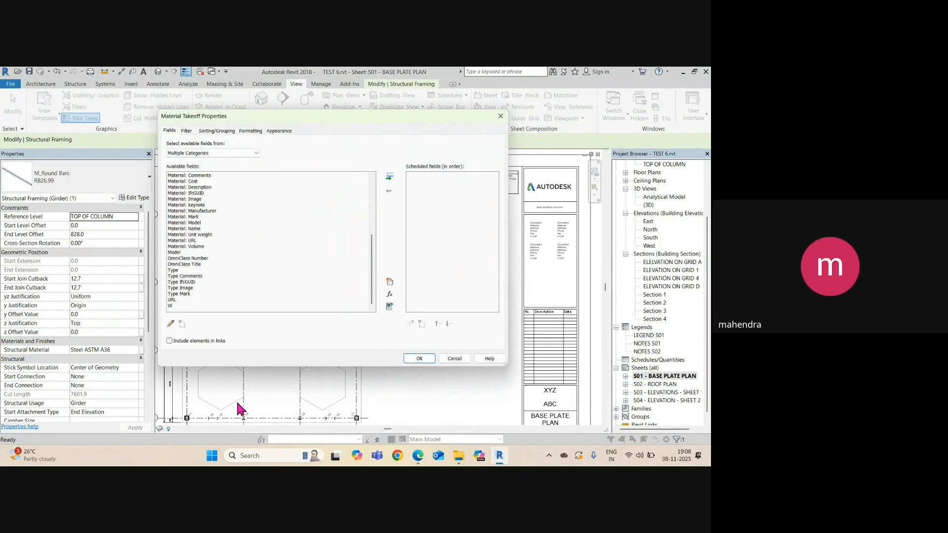
# Step: Switch to Paint with a blank canvas
pyautogui.click(257, 457)
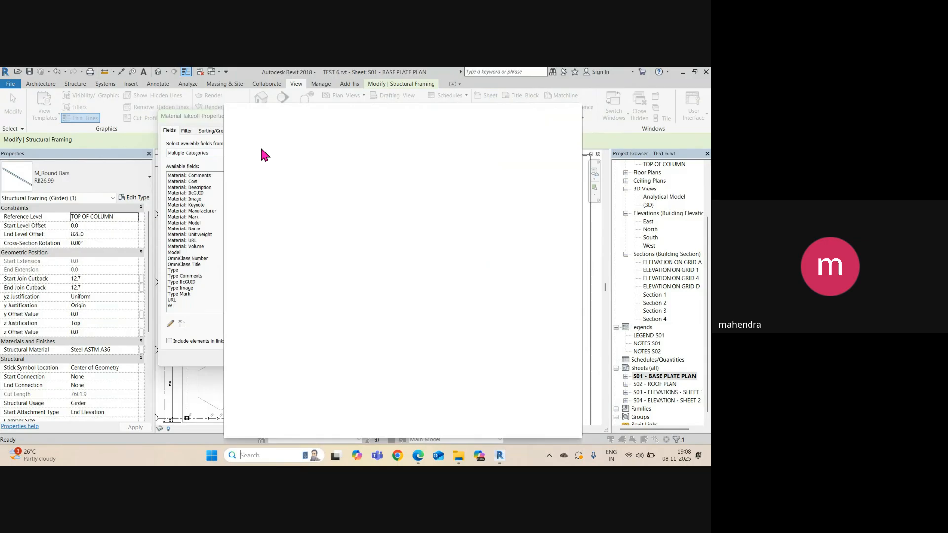
pyautogui.click(255, 159)
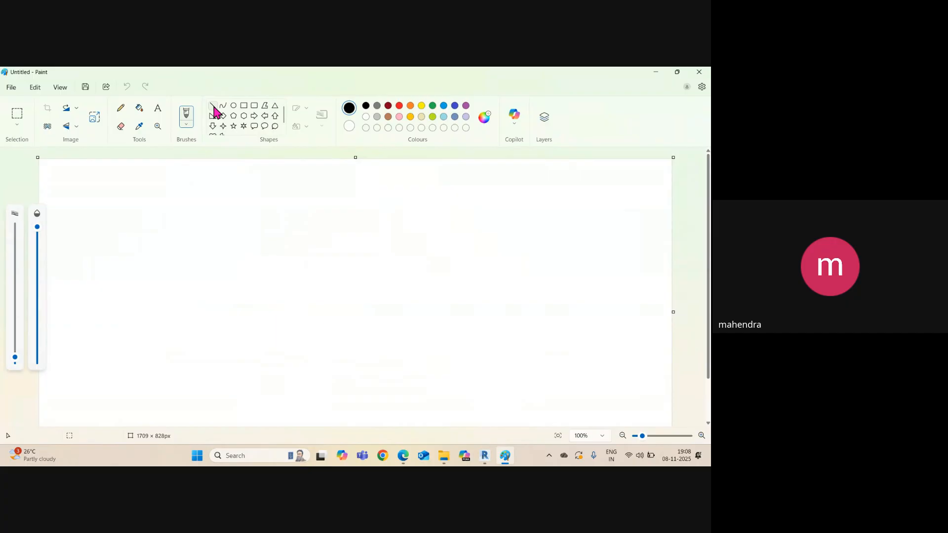
pyautogui.click(213, 106)
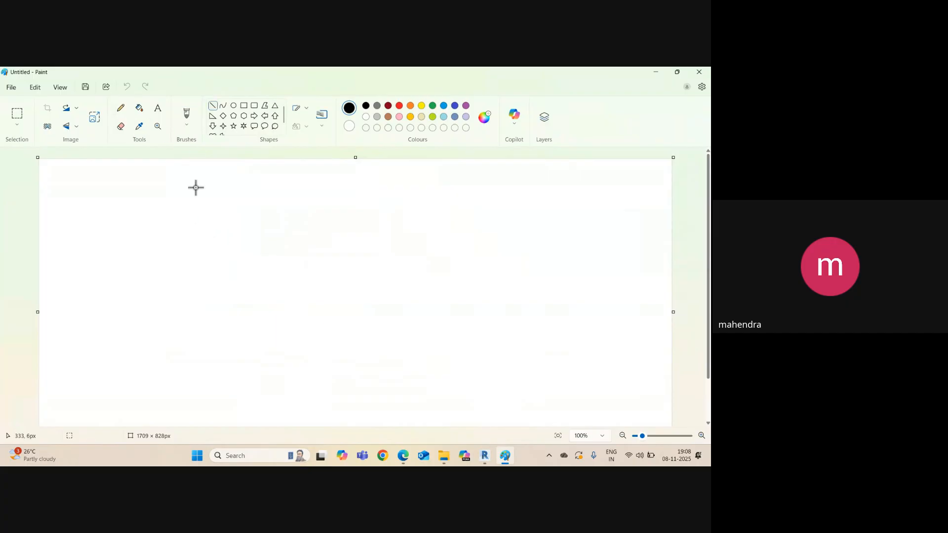
pyautogui.moveTo(159, 198); pyautogui.dragTo(548, 198)
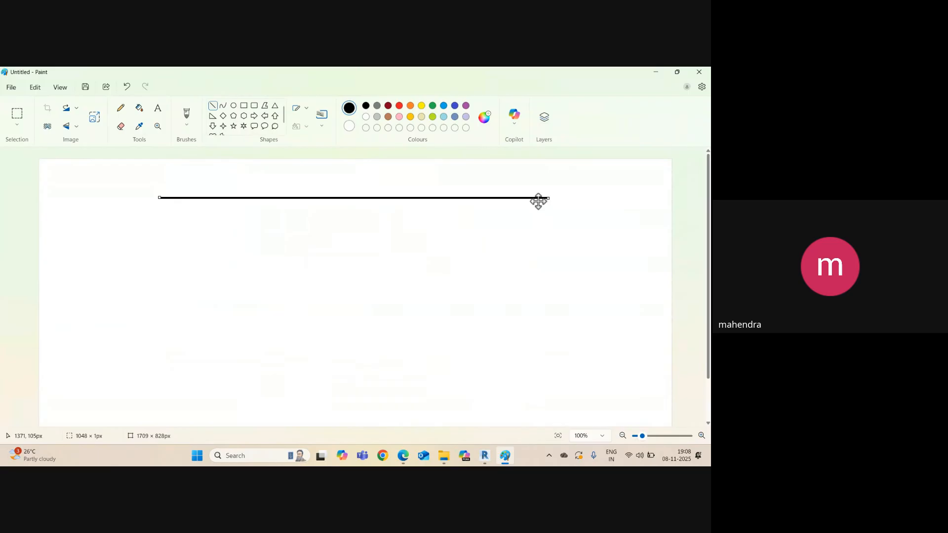
pyautogui.hotkey('ctrl', 'z')
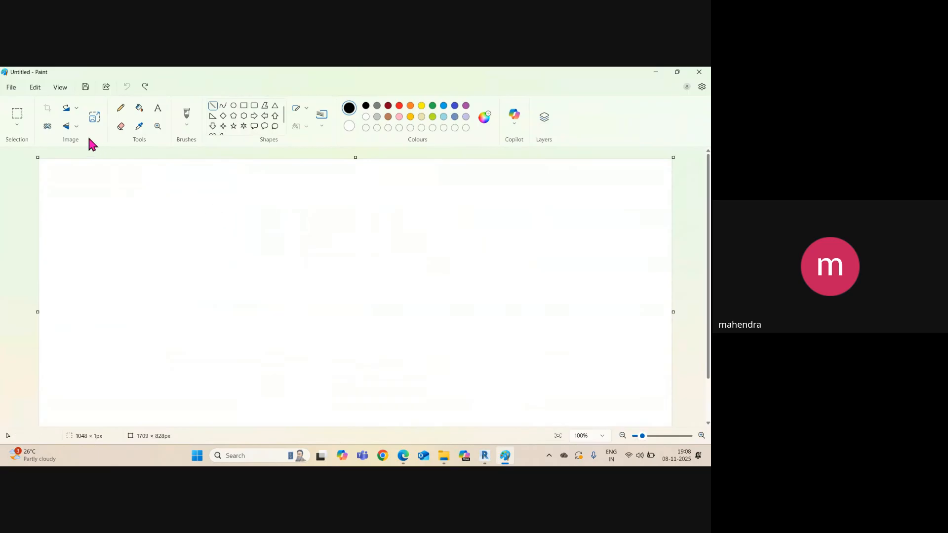
# Step: Draw a large rectangular table outline with a freehand header line and a narrow first column
pyautogui.click(245, 106)
pyautogui.moveTo(129, 205); pyautogui.dragTo(599, 377)
pyautogui.click(120, 110)
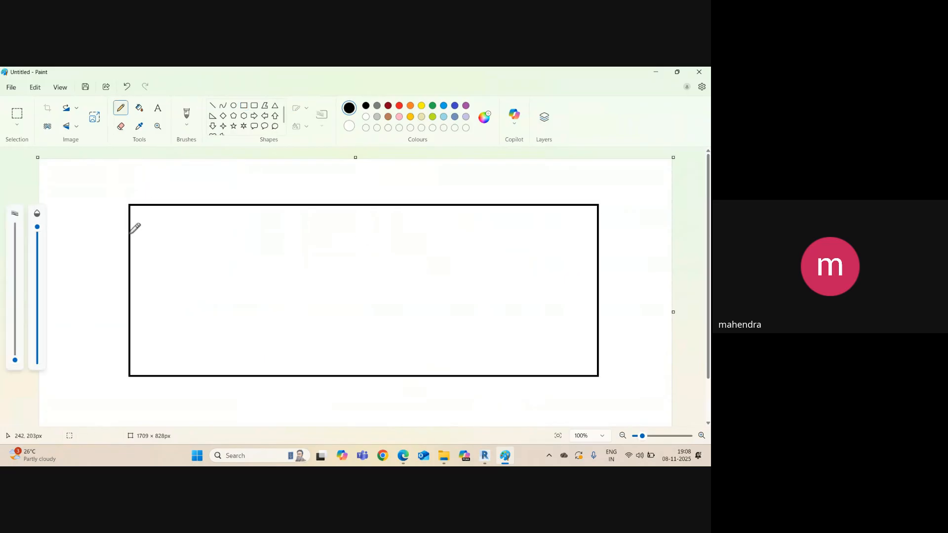
pyautogui.moveTo(130, 236); pyautogui.dragTo(587, 241)
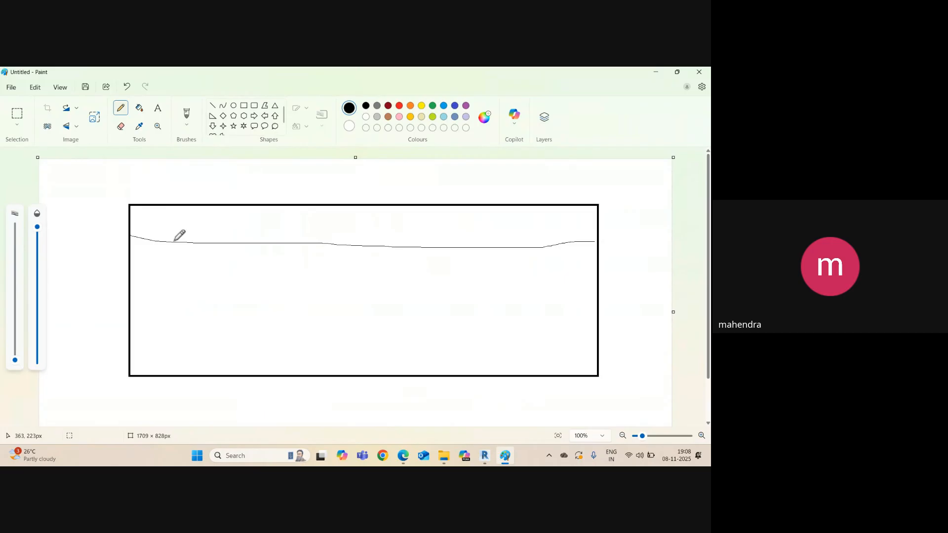
pyautogui.moveTo(184, 209); pyautogui.dragTo(185, 383)
pyautogui.hotkey('ctrl', 'z')
pyautogui.moveTo(180, 207); pyautogui.dragTo(184, 380)
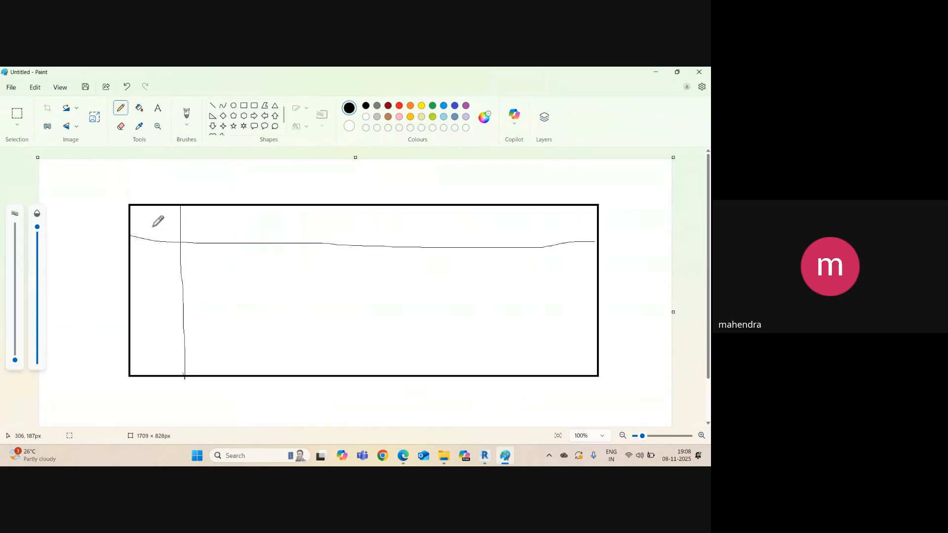
# Step: Handwrite column headings and sample mark entries in the table, and add a second column divider
pyautogui.moveTo(138, 230)
pyautogui.mouseDown()
pyautogui.moveTo(162, 225)
pyautogui.moveTo(146, 274)
pyautogui.moveTo(167, 314)
pyautogui.mouseUp()
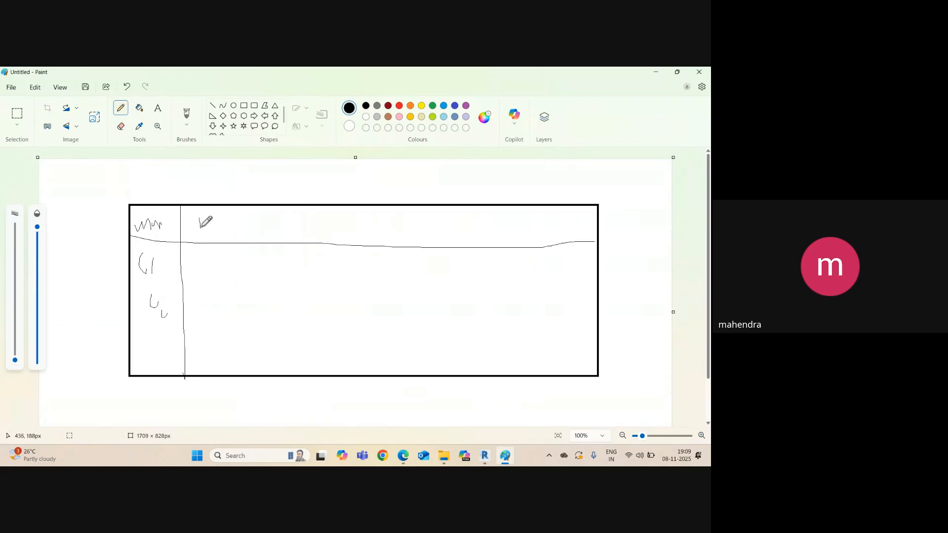
pyautogui.moveTo(196, 219)
pyautogui.mouseDown()
pyautogui.moveTo(212, 240)
pyautogui.moveTo(223, 230)
pyautogui.mouseUp()
pyautogui.moveTo(161, 263); pyautogui.dragTo(171, 264)
pyautogui.moveTo(281, 226); pyautogui.dragTo(296, 342)
pyautogui.moveTo(304, 227); pyautogui.dragTo(334, 230)
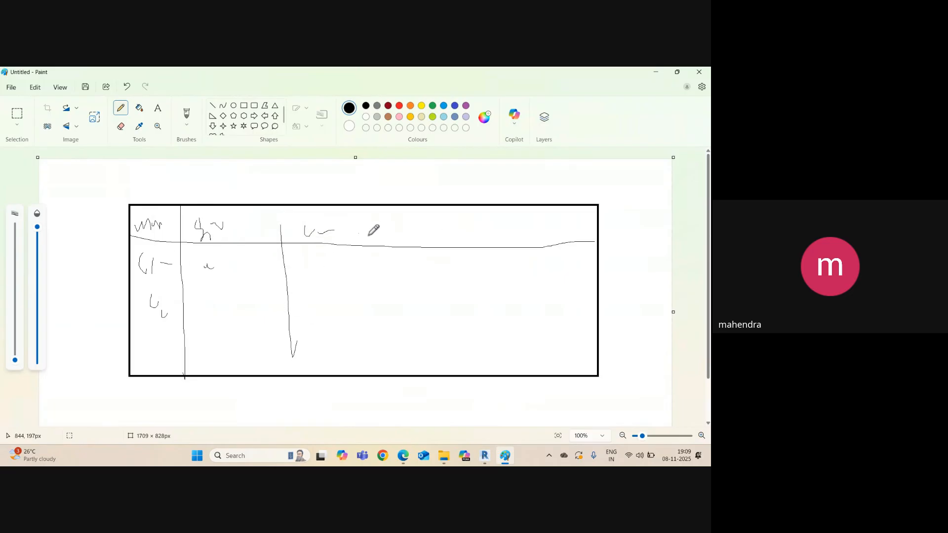
# Step: Switch back to Revit and discard the open material takeoff without creating it
pyautogui.click(655, 73)
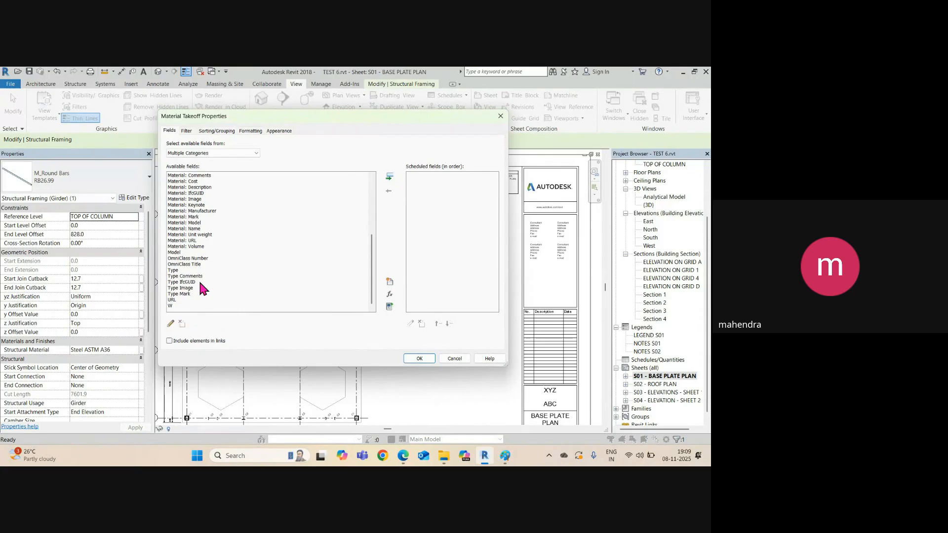
pyautogui.click(501, 116)
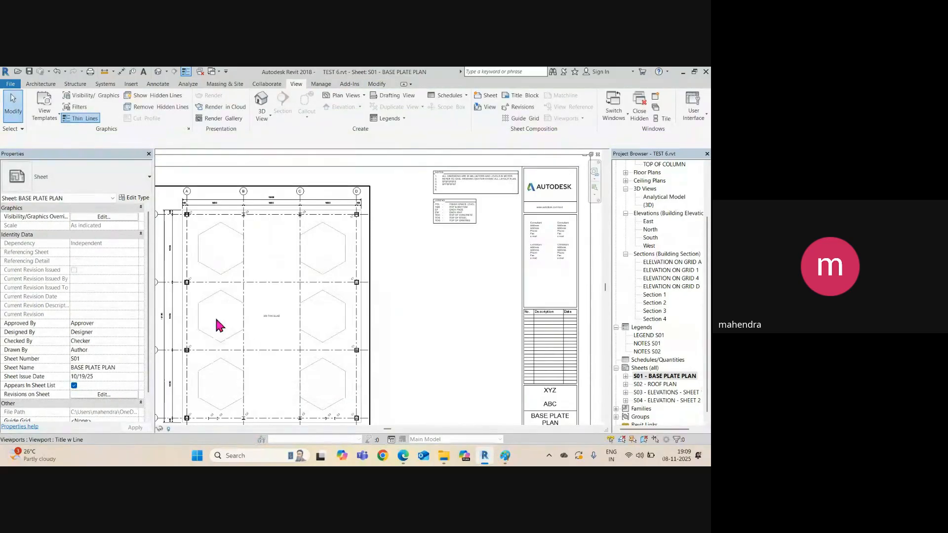
# Step: Check the Description, Type Comments and Type Mark in the type properties of the C1 column at grid A-4
pyautogui.scroll(-2, 446, 262)
pyautogui.scroll(10, 434, 228)
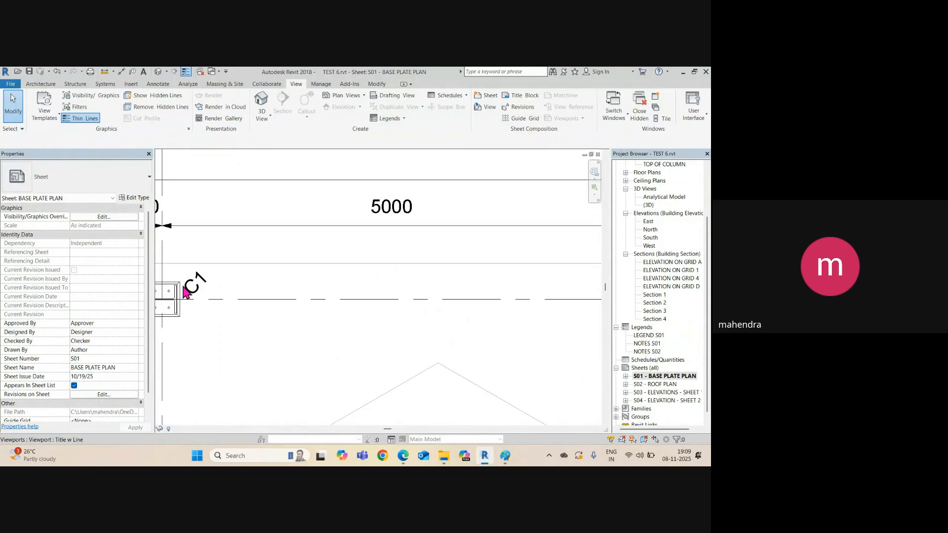
pyautogui.moveTo(184, 292); pyautogui.dragTo(402, 320, button='middle')
pyautogui.scroll(-1, 390, 324)
pyautogui.scroll(4, 377, 327)
pyautogui.doubleClick(411, 330)
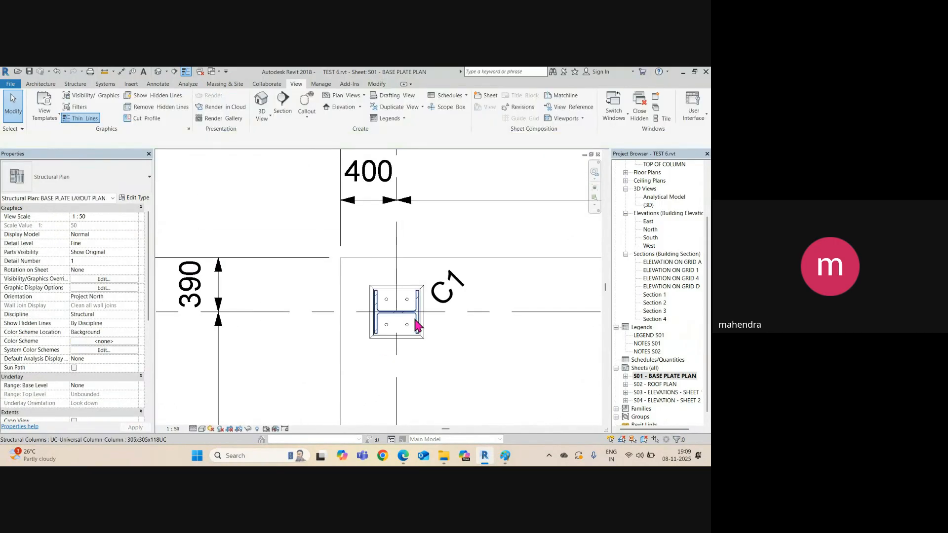
pyautogui.click(415, 325)
pyautogui.click(133, 199)
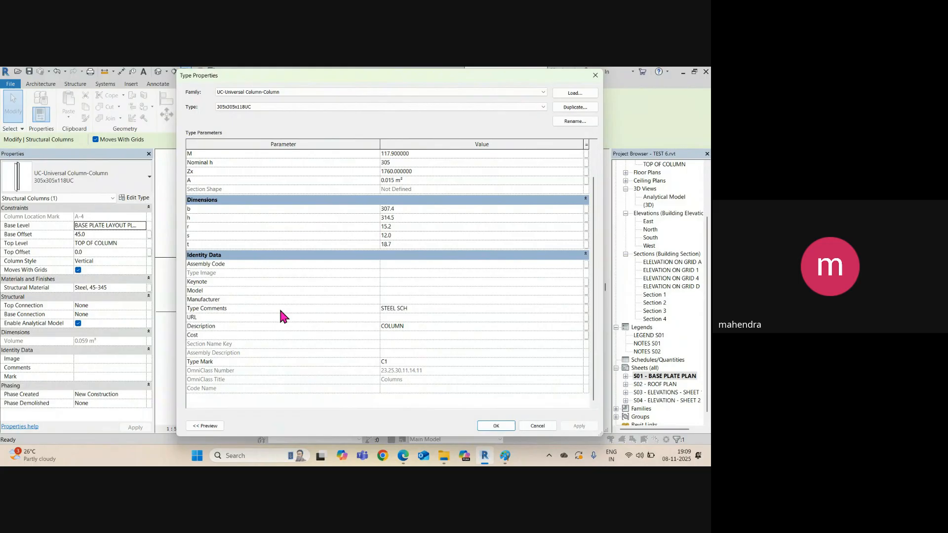
pyautogui.click(595, 76)
pyautogui.click(273, 395)
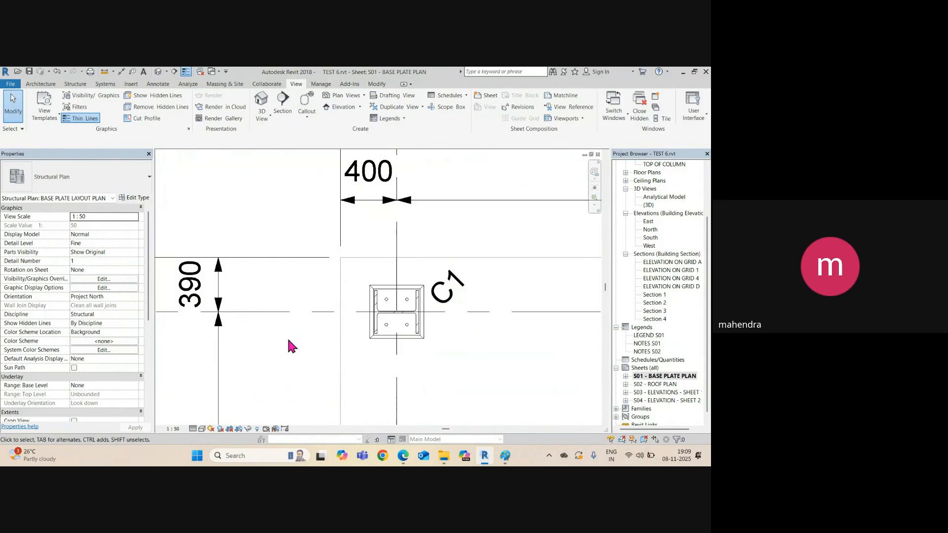
pyautogui.scroll(-8, 203, 277)
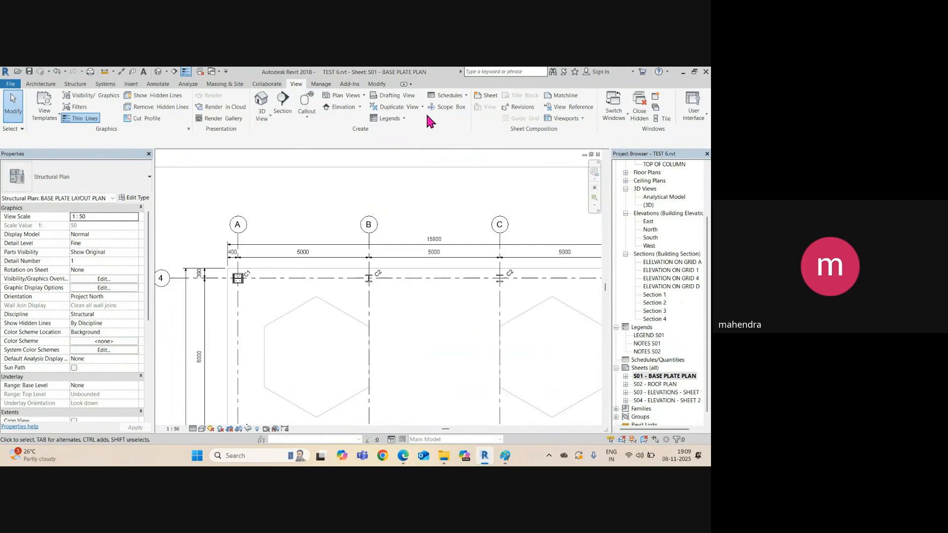
# Step: Start a multi-category material takeoff and add Type Mark and Type as its first scheduled fields
pyautogui.click(459, 97)
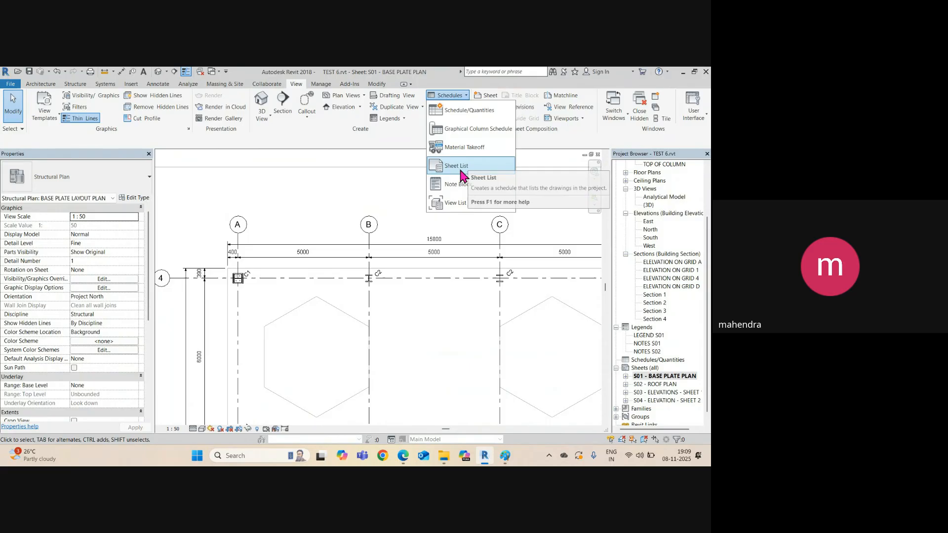
pyautogui.click(455, 147)
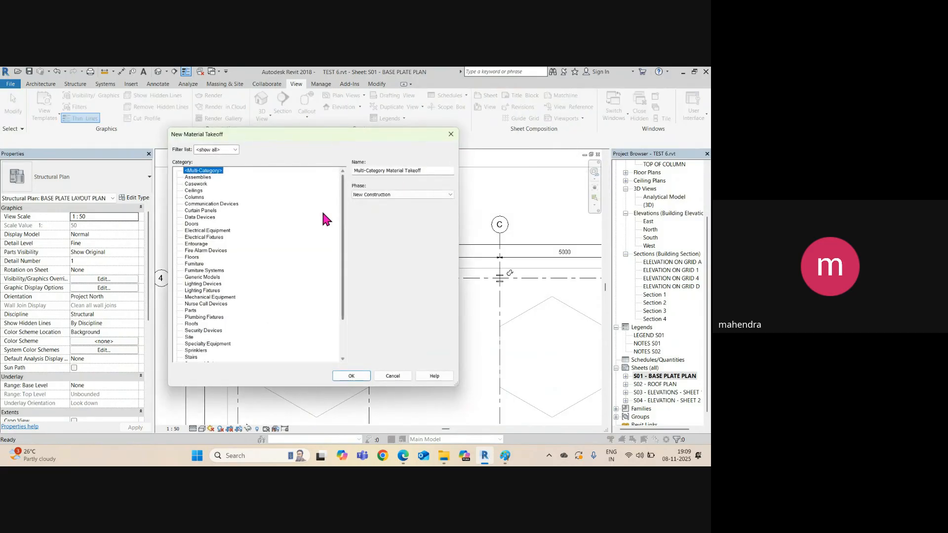
pyautogui.click(352, 377)
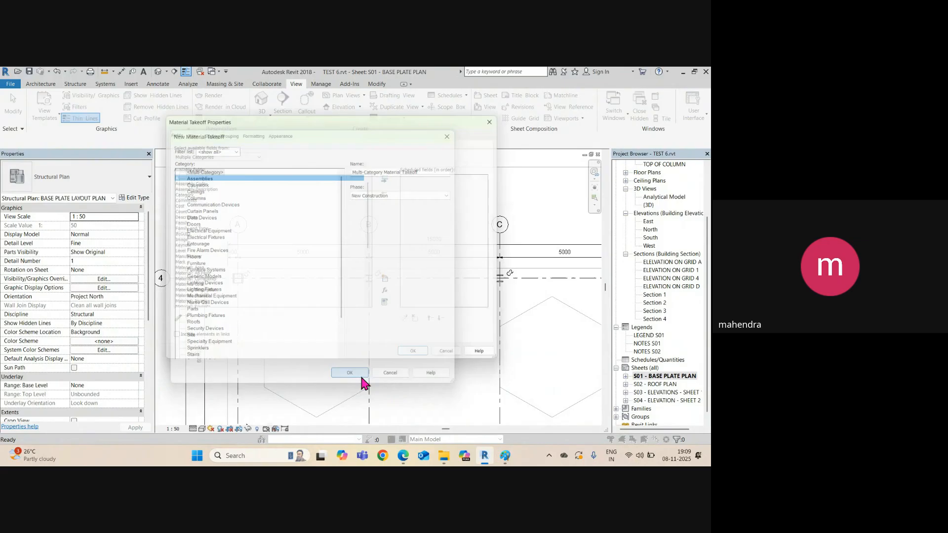
pyautogui.scroll(-10, 231, 296)
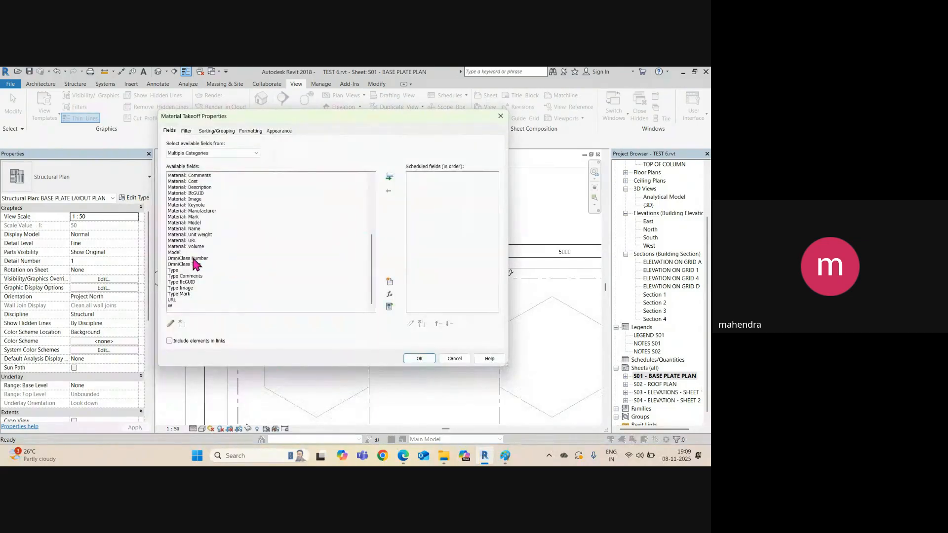
pyautogui.click(182, 295)
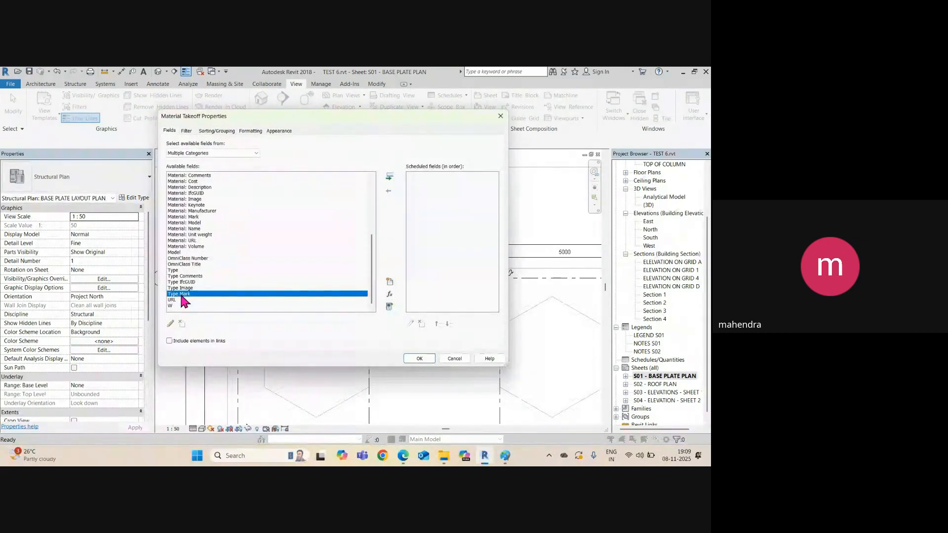
pyautogui.click(390, 178)
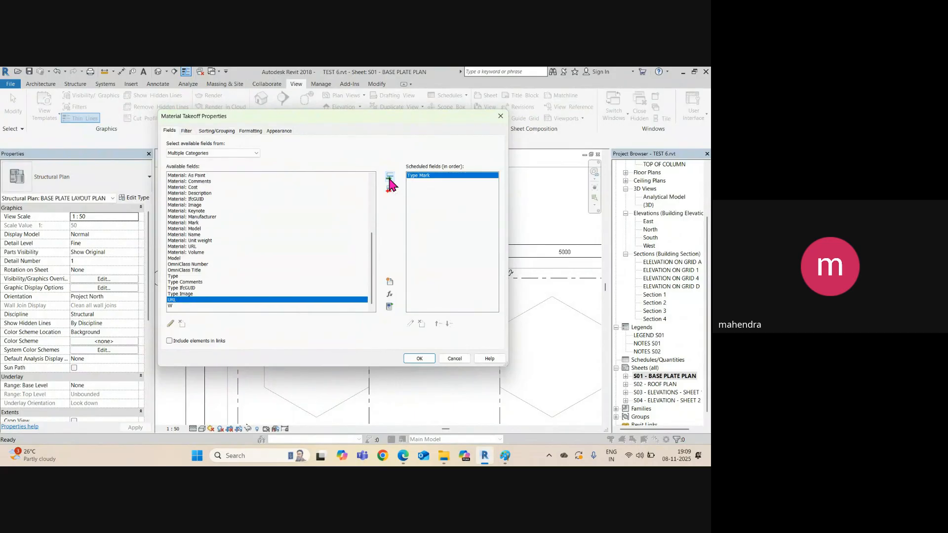
pyautogui.click(178, 278)
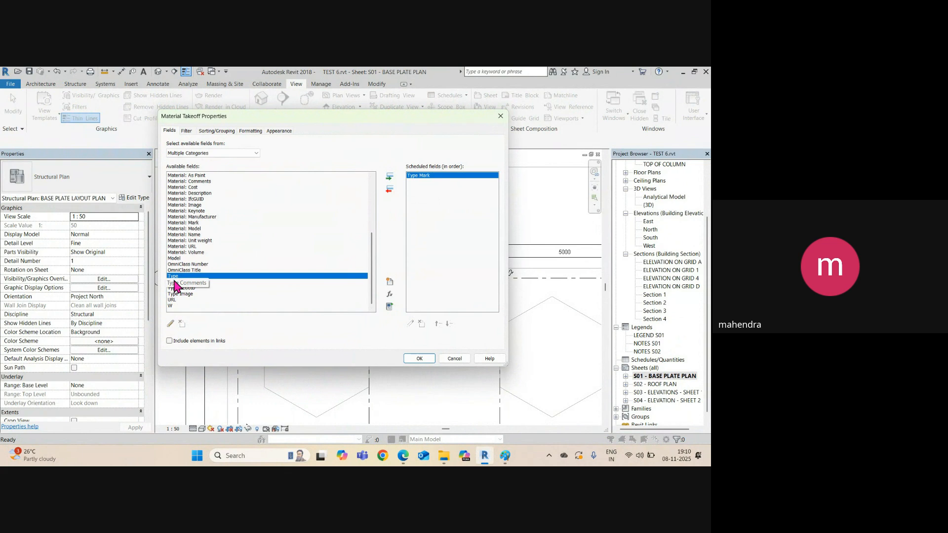
pyautogui.click(390, 177)
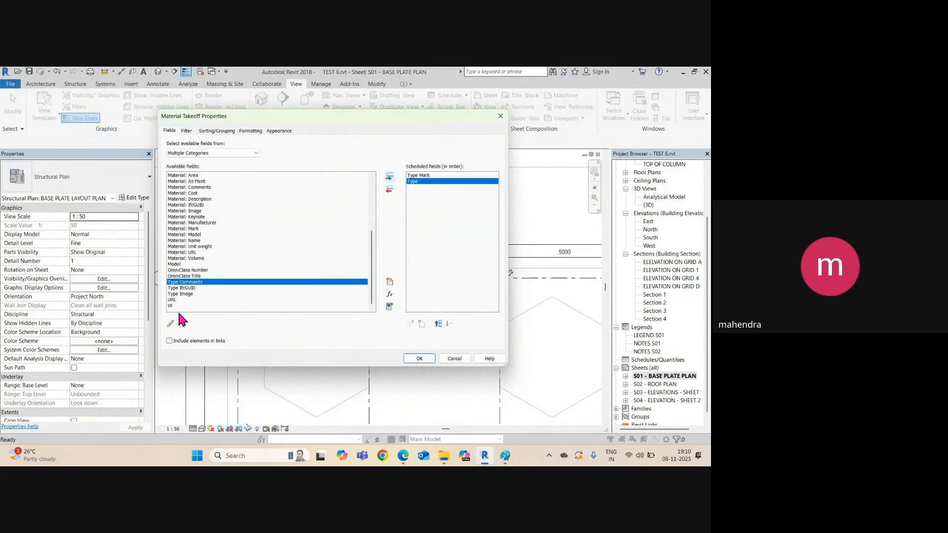
# Step: Add Description and Type Comments to the takeoff's scheduled fields
pyautogui.click(183, 236)
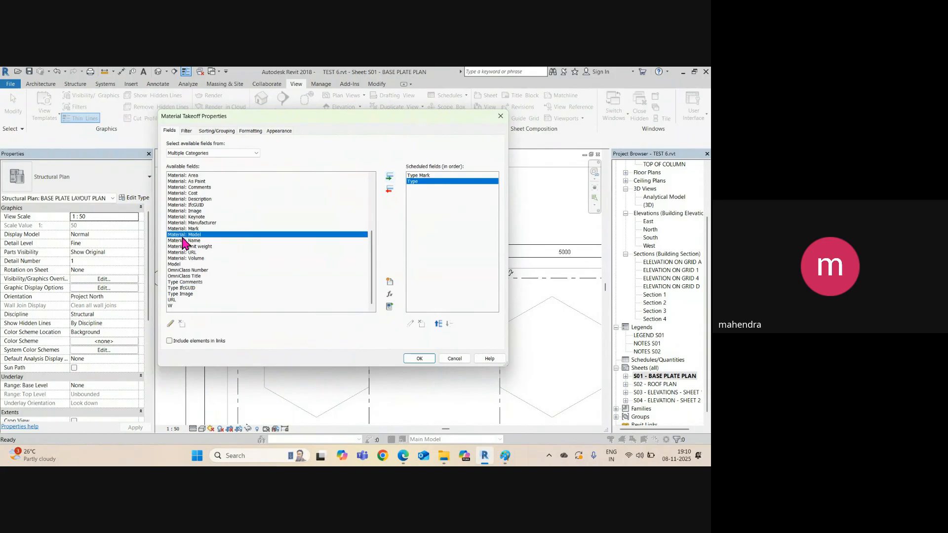
pyautogui.press('d')
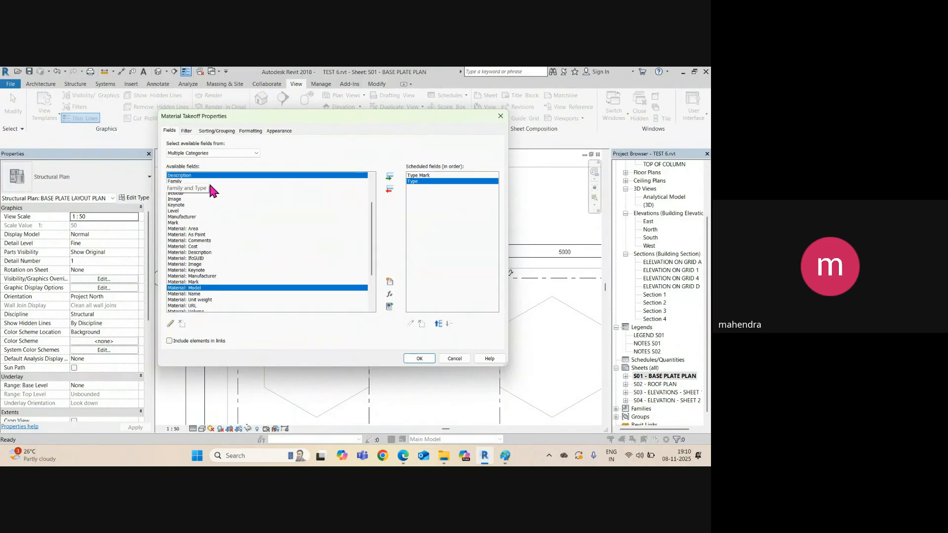
pyautogui.click(390, 176)
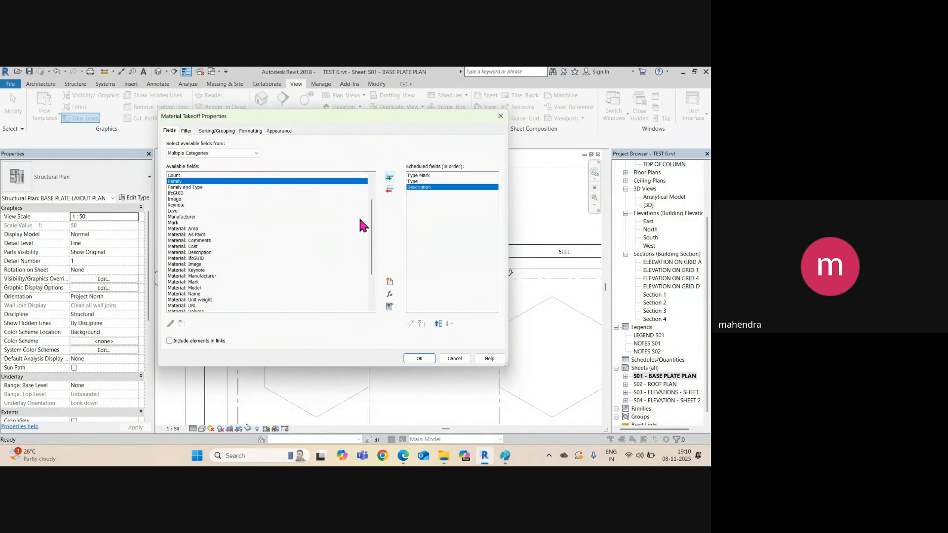
pyautogui.scroll(-3, 182, 284)
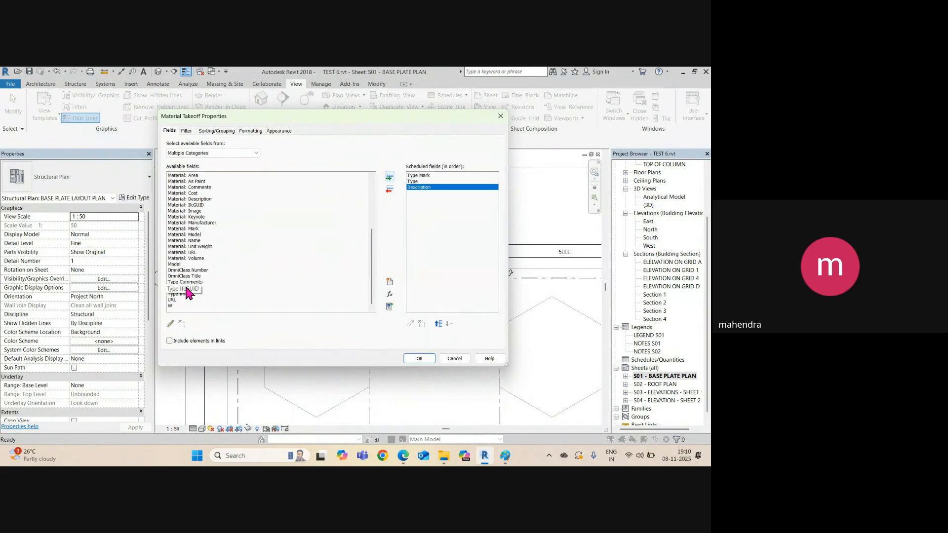
pyautogui.click(192, 283)
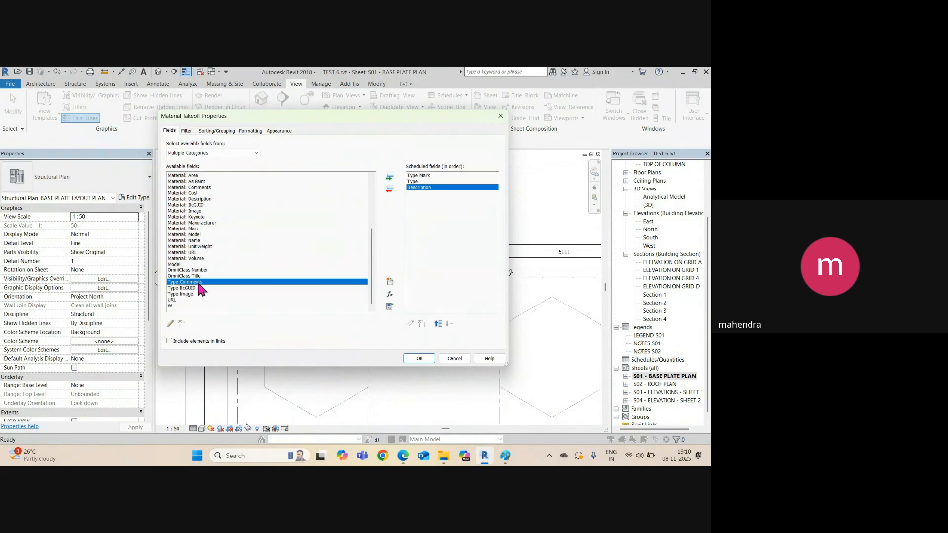
pyautogui.click(390, 176)
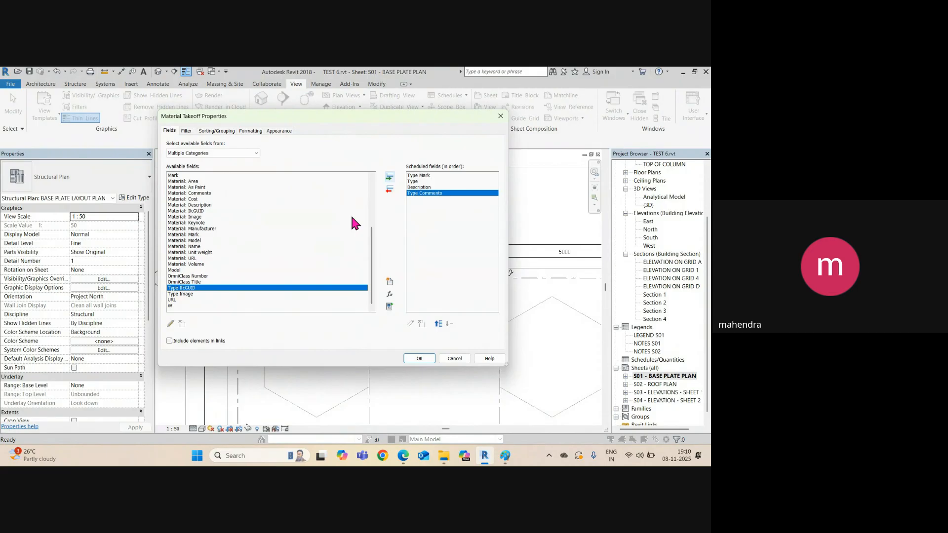
# Step: Add Material: Name to the scheduled fields after Type Comments
pyautogui.click(187, 247)
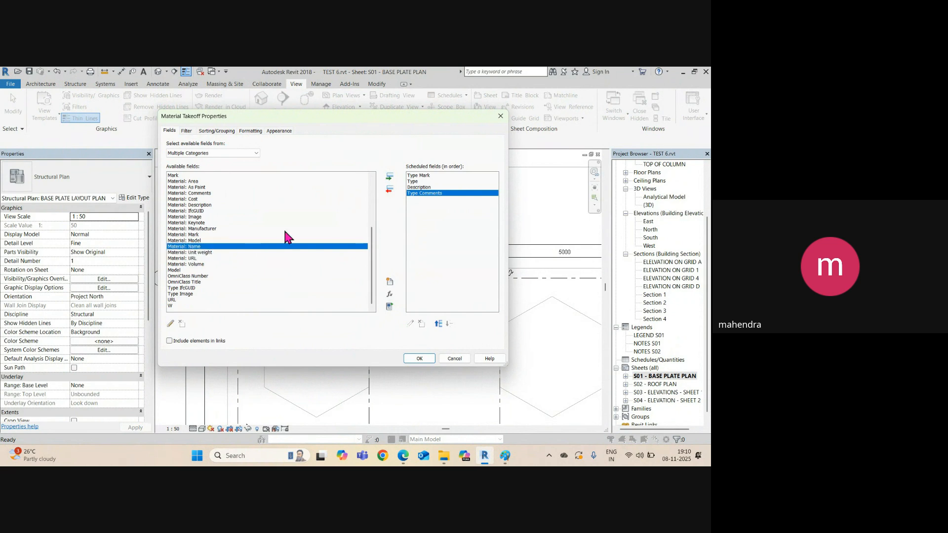
pyautogui.click(390, 178)
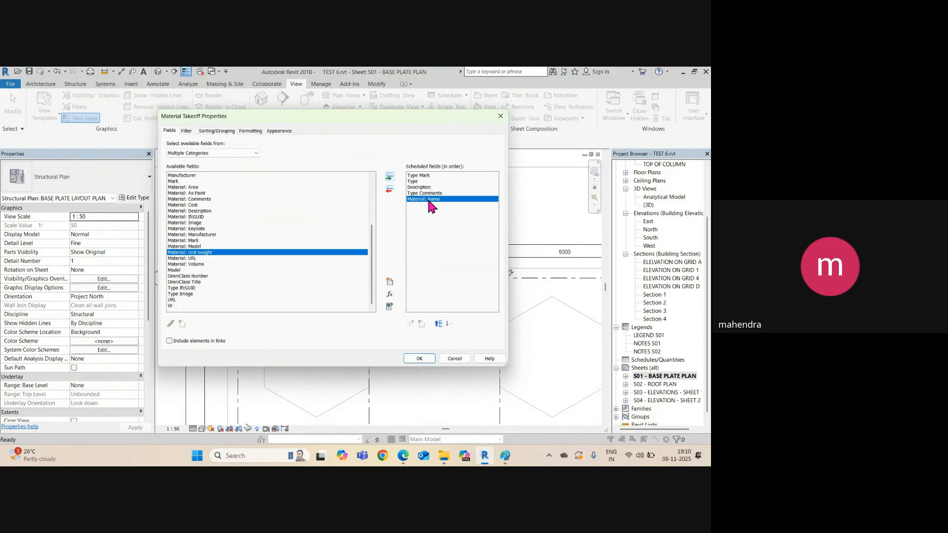
pyautogui.click(389, 190)
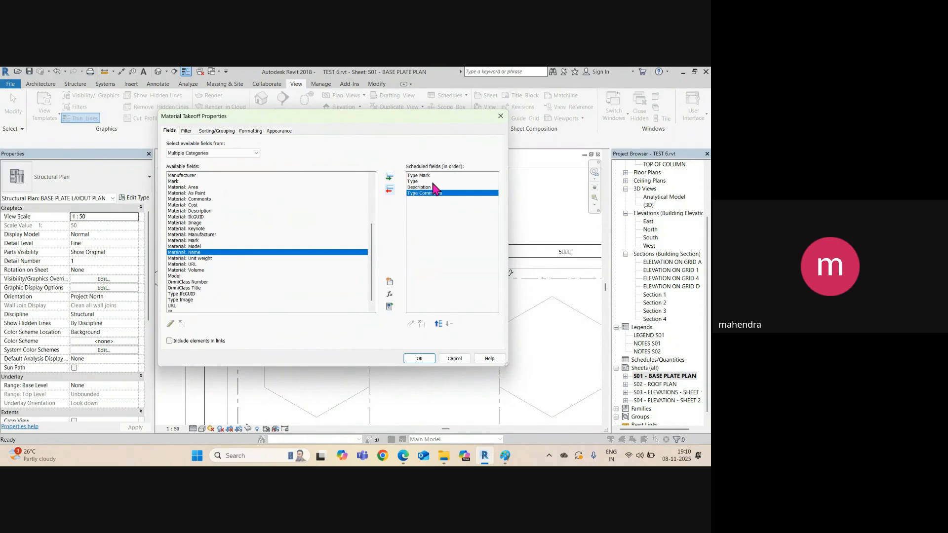
pyautogui.click(390, 178)
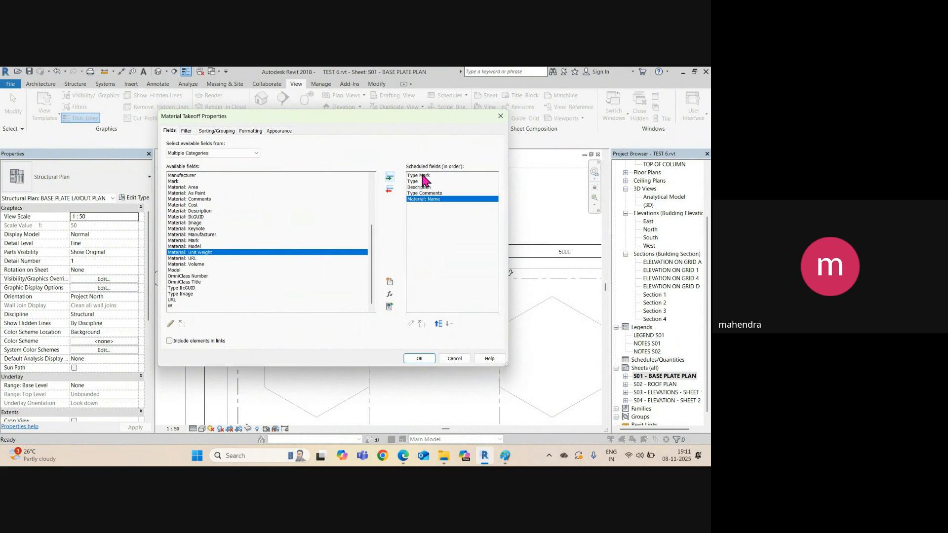
# Step: Move Material: Name up to the first scheduled field position, and return it to the last position
pyautogui.click(438, 324)
pyautogui.click(440, 324)
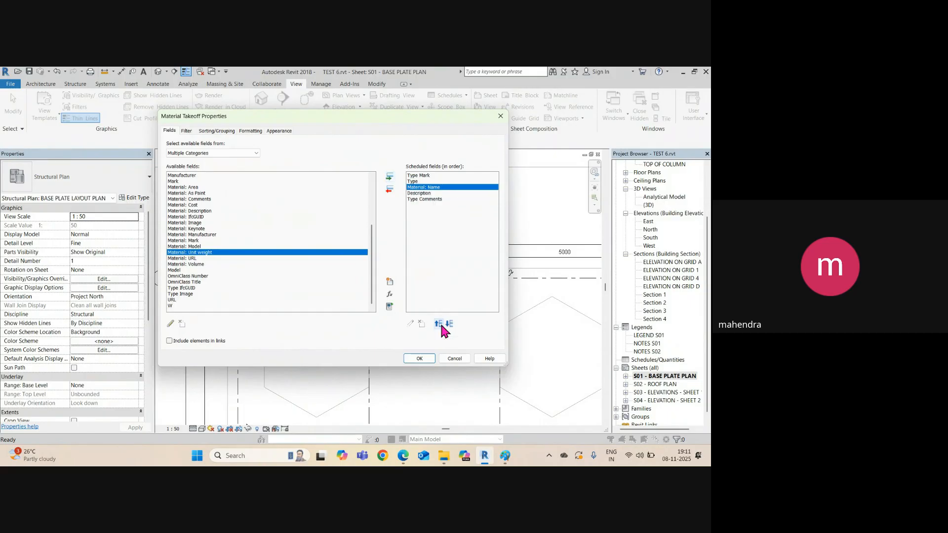
pyautogui.click(439, 324)
pyautogui.click(439, 324)
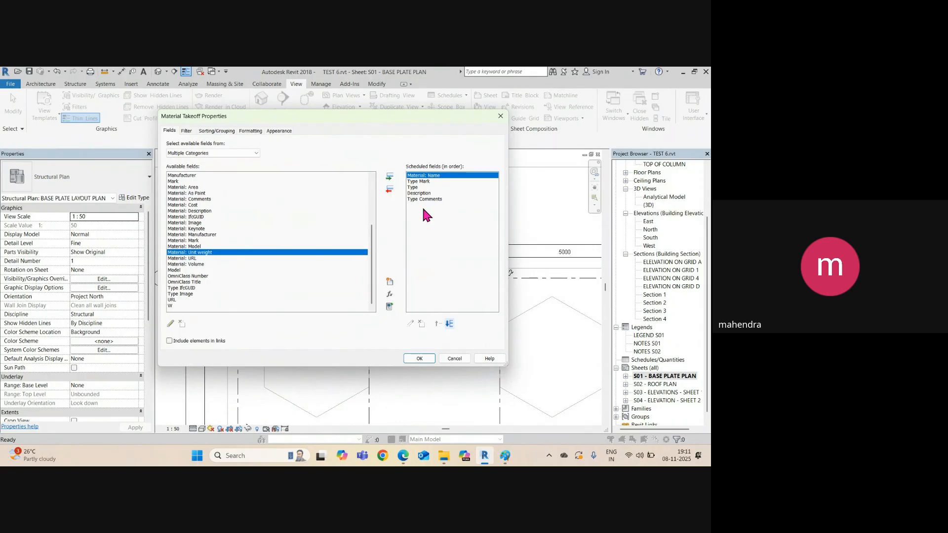
pyautogui.click(450, 324)
pyautogui.click(449, 324)
pyautogui.click(450, 324)
pyautogui.click(449, 324)
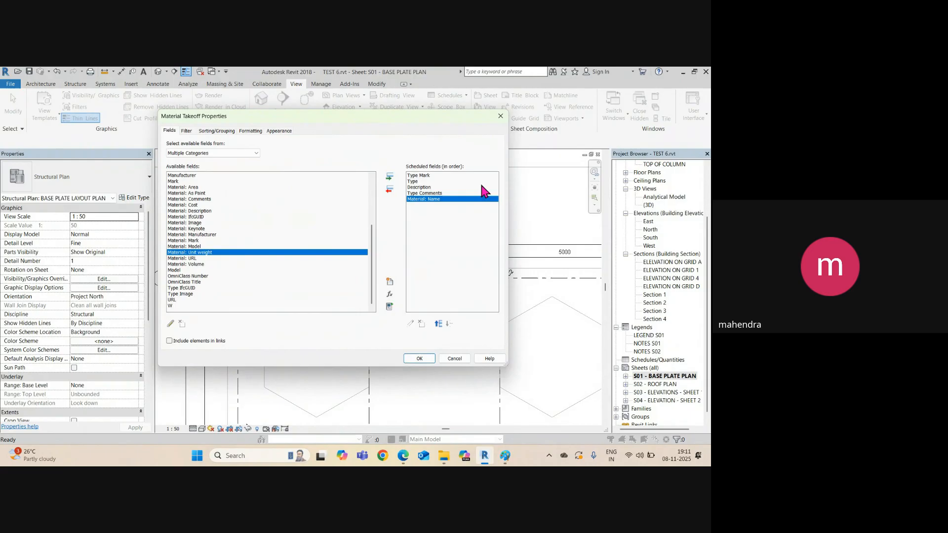
# Step: Create the multi-category material takeoff with the selected fields
pyautogui.click(419, 359)
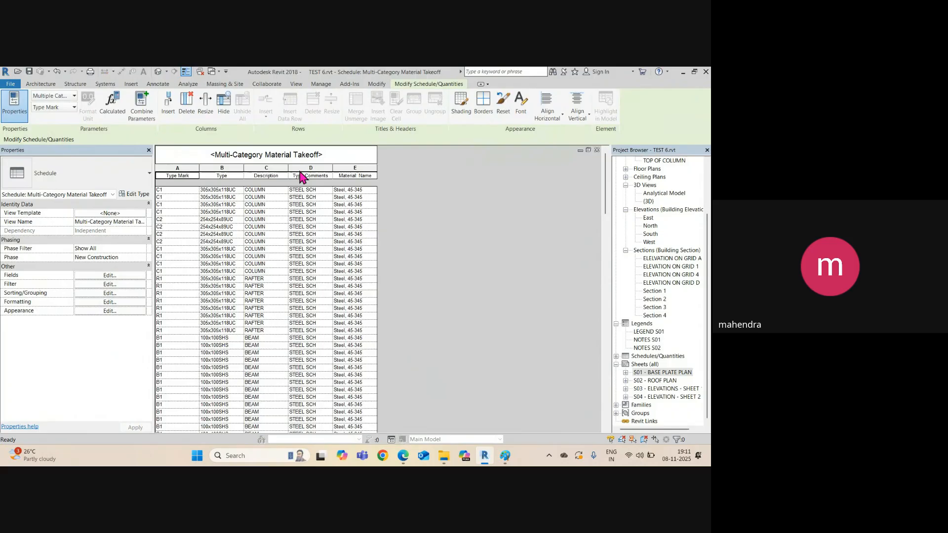
# Step: Examine the takeoff rows, comparing type marks, types, descriptions, type comments and material names across all categories
pyautogui.scroll(-1, 186, 226)
pyautogui.scroll(-15, 185, 221)
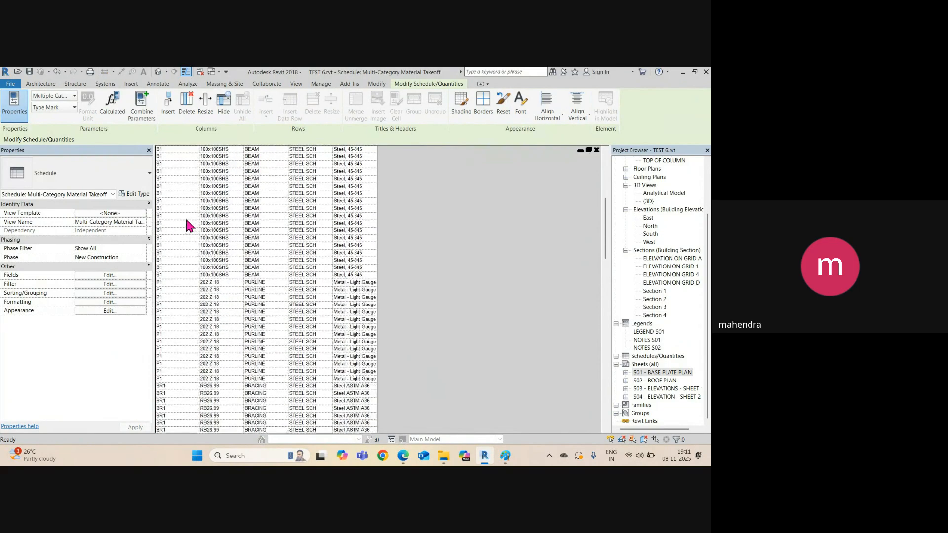
pyautogui.scroll(-8, 181, 230)
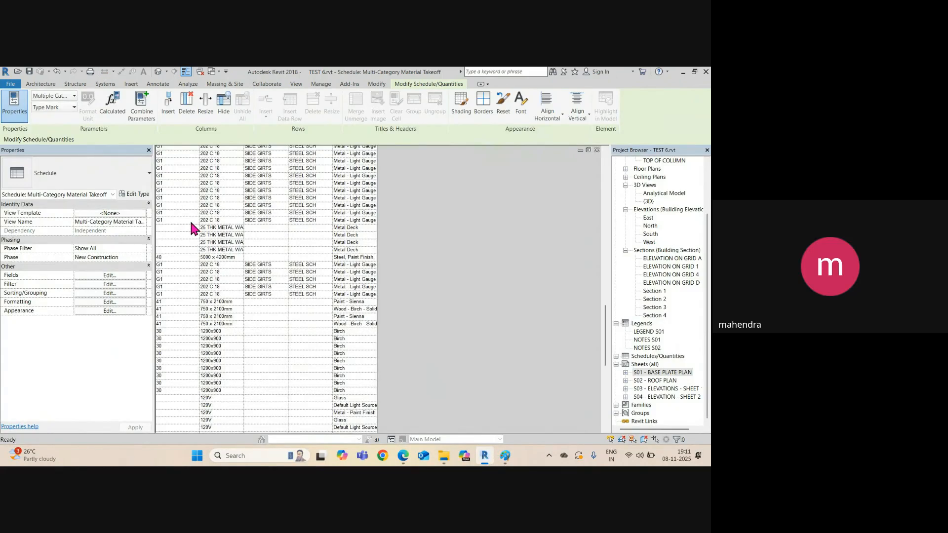
pyautogui.scroll(-8, 243, 245)
pyautogui.scroll(15, 235, 265)
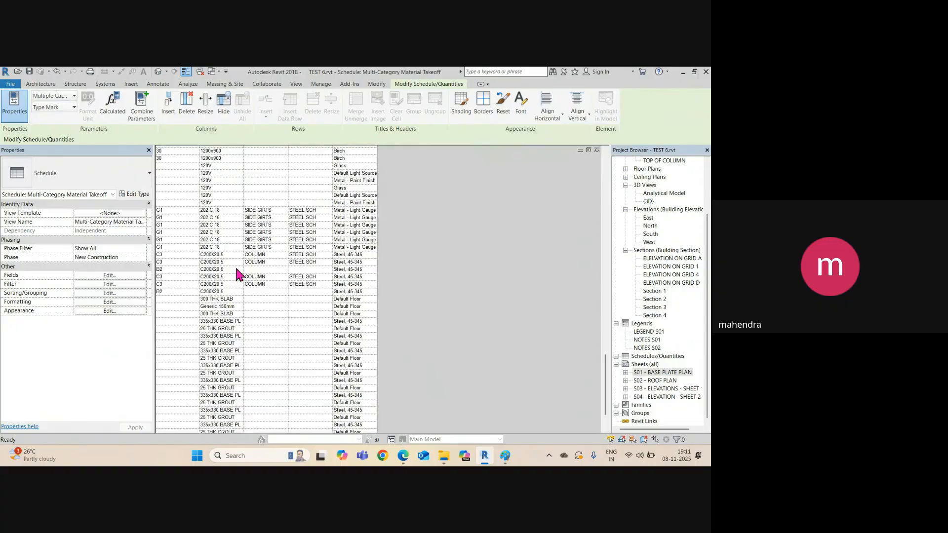
pyautogui.scroll(10, 230, 268)
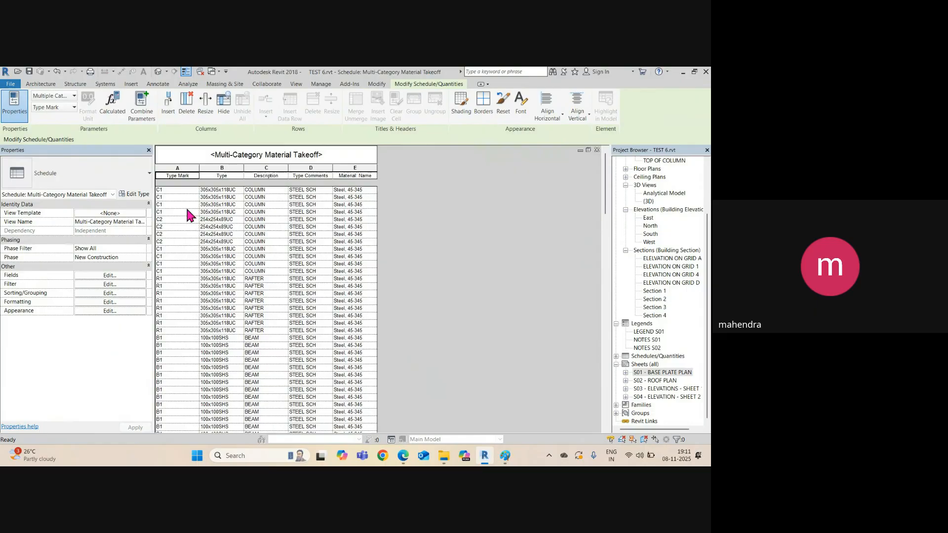
pyautogui.scroll(-1, 248, 206)
pyautogui.scroll(1, 248, 205)
pyautogui.scroll(-5, 358, 199)
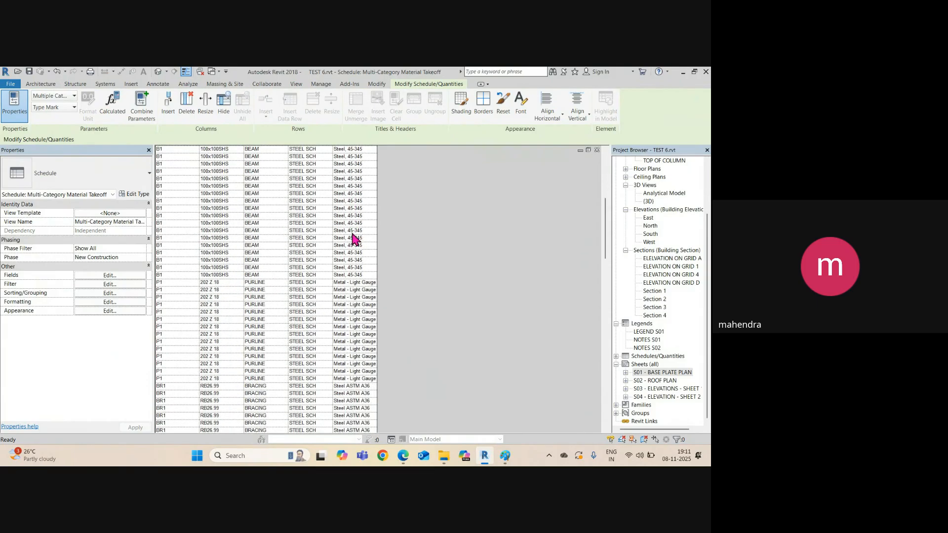
pyautogui.scroll(-3, 362, 291)
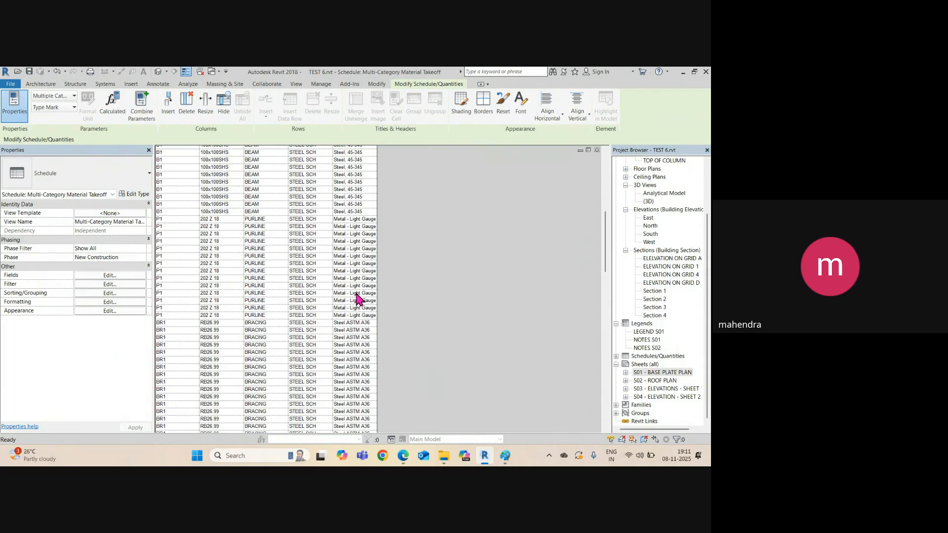
pyautogui.scroll(-2, 359, 304)
pyautogui.scroll(-3, 360, 321)
pyautogui.scroll(-2, 366, 275)
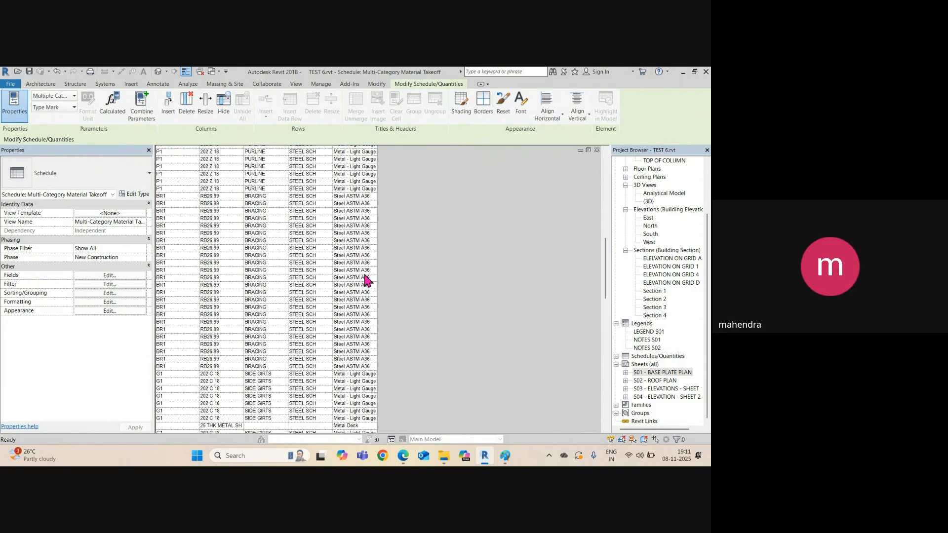
pyautogui.scroll(-1, 360, 247)
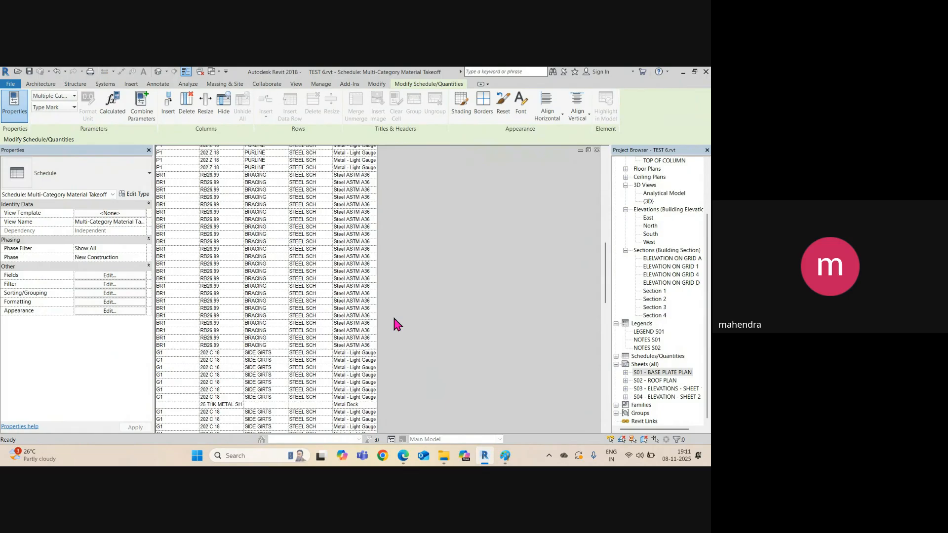
# Step: Review the remaining takeoff rows down to the slabs and base plates, checking which members carry the STEEL SCH type comment
pyautogui.scroll(-3, 343, 311)
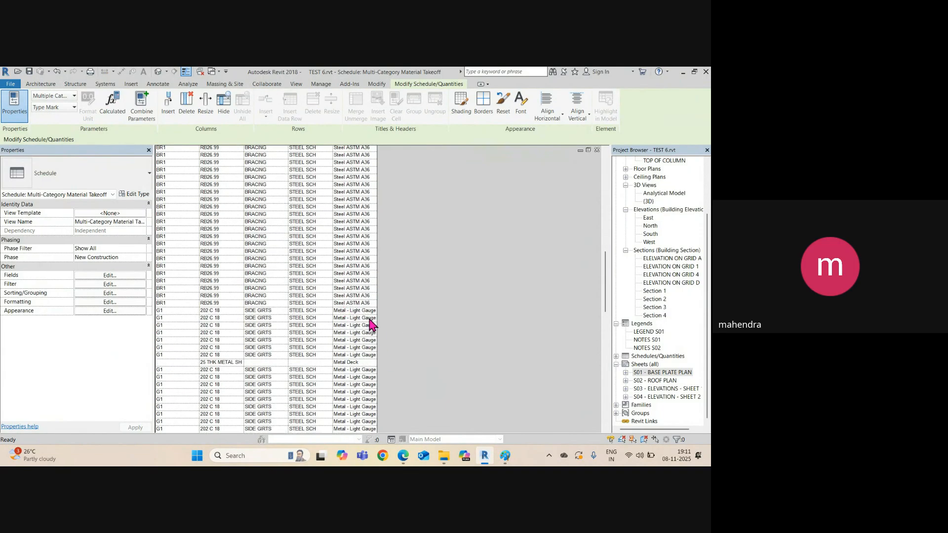
pyautogui.scroll(-2, 372, 323)
pyautogui.scroll(-1, 367, 326)
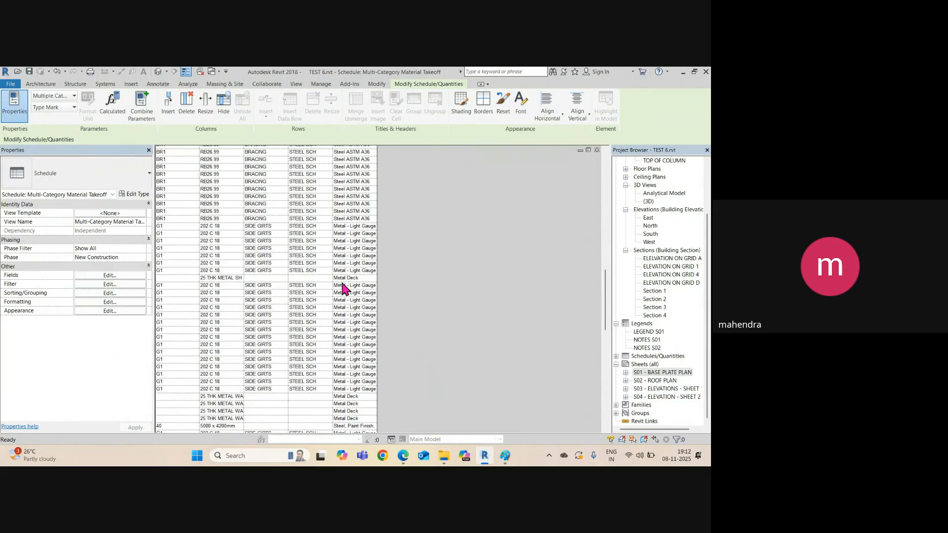
pyautogui.scroll(-2, 346, 289)
pyautogui.scroll(-3, 345, 289)
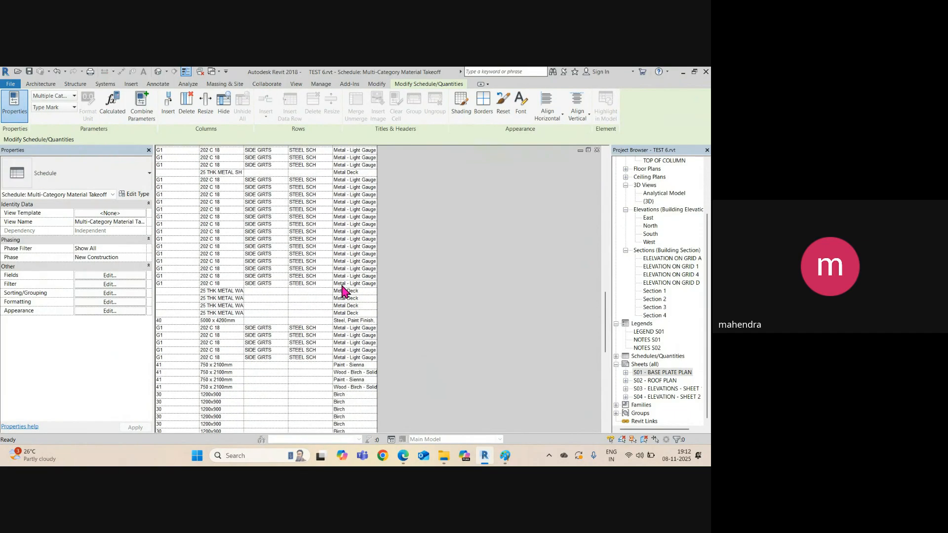
pyautogui.scroll(-10, 361, 311)
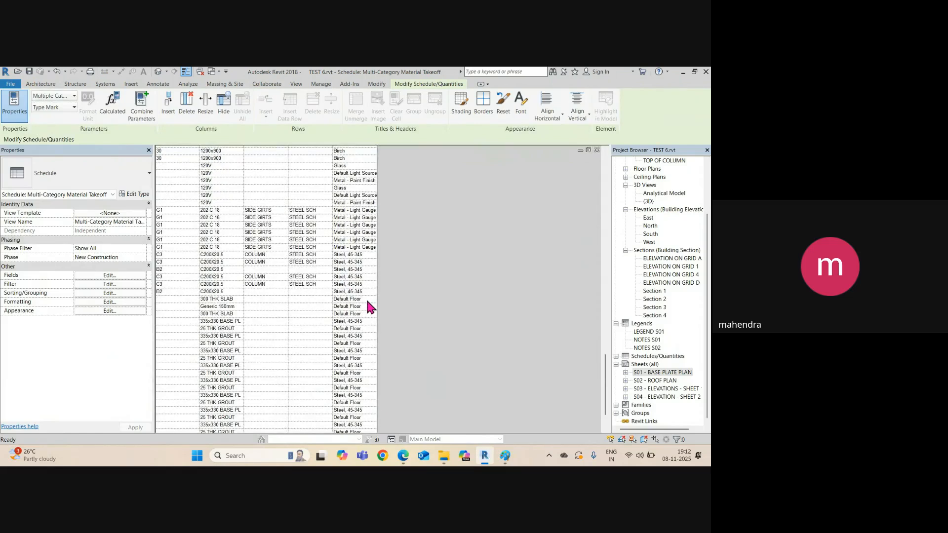
pyautogui.scroll(-2, 363, 311)
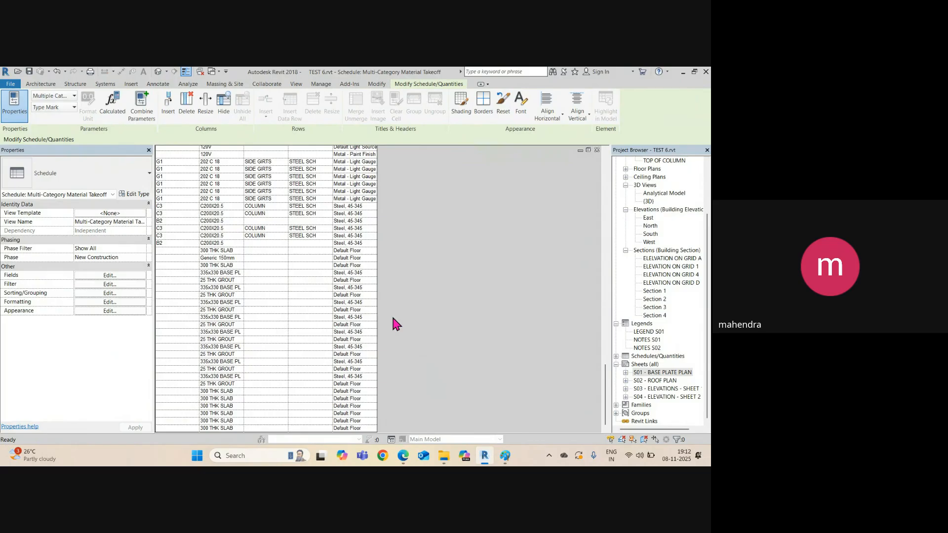
pyautogui.scroll(6, 288, 324)
pyautogui.scroll(4, 289, 321)
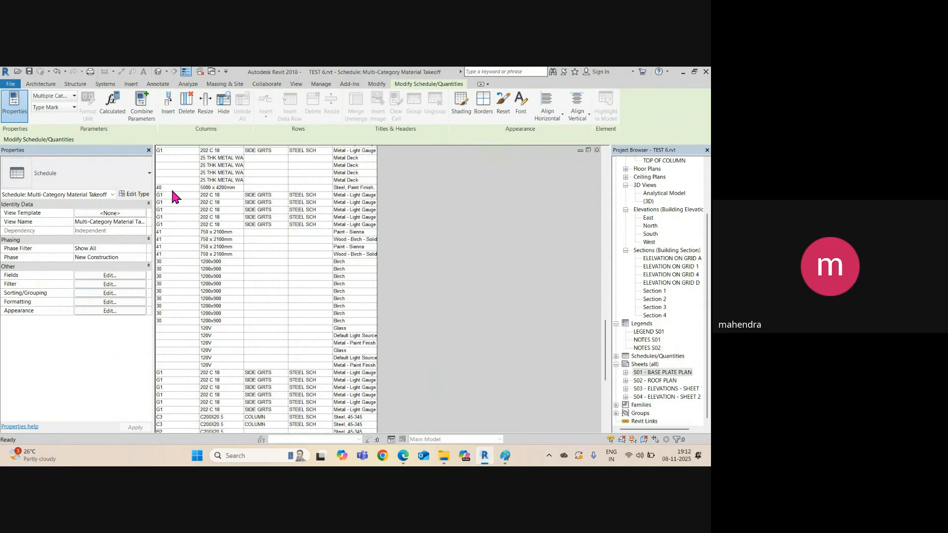
pyautogui.scroll(10, 186, 232)
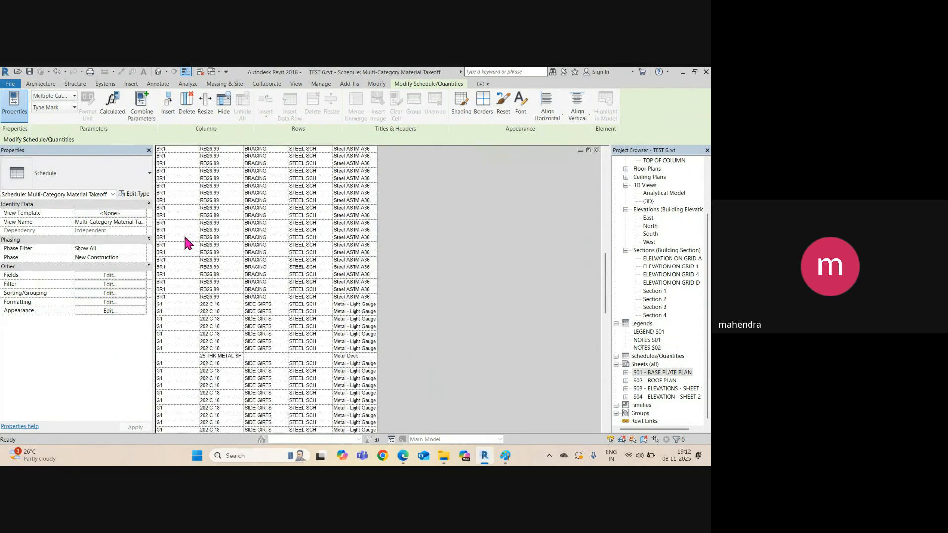
pyautogui.scroll(10, 302, 221)
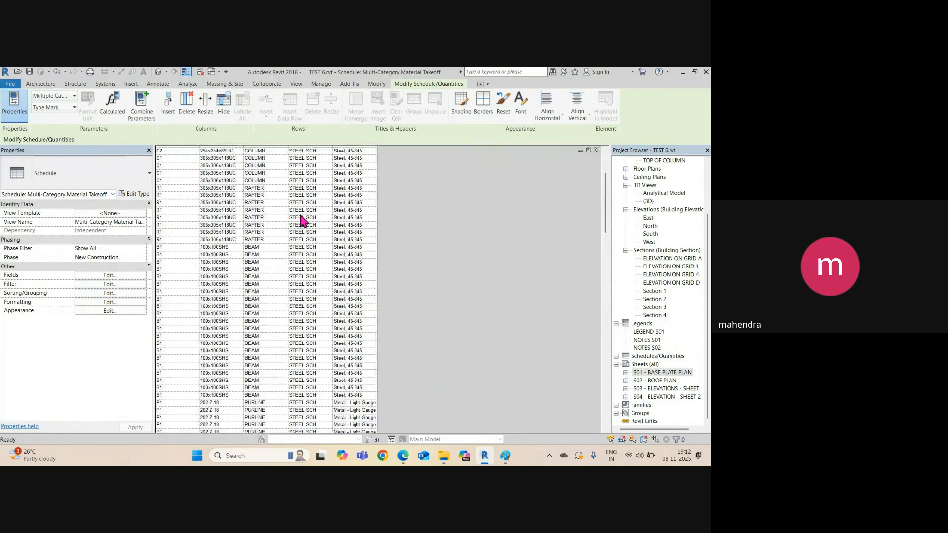
pyautogui.scroll(3, 303, 221)
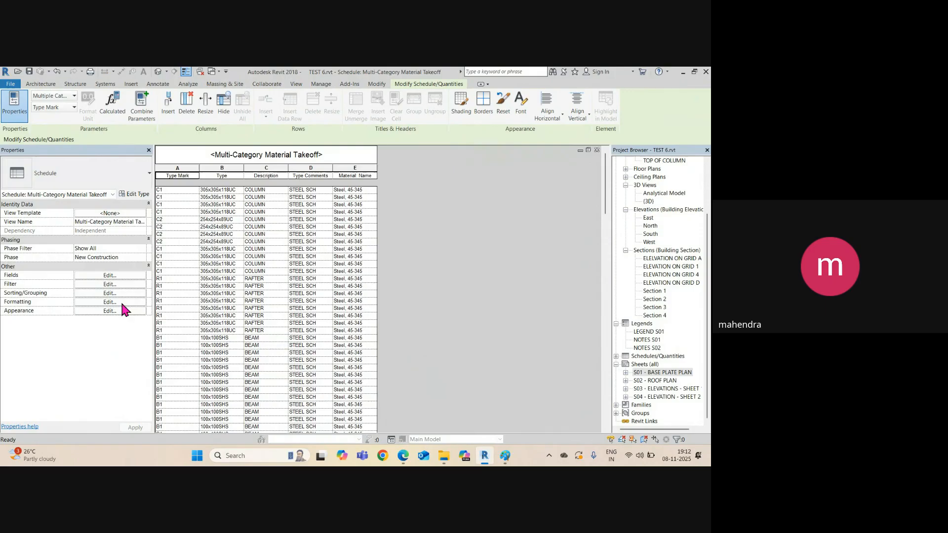
# Step: Filter the material takeoff to rows whose Type Comments equals STEEL SCH
pyautogui.click(110, 276)
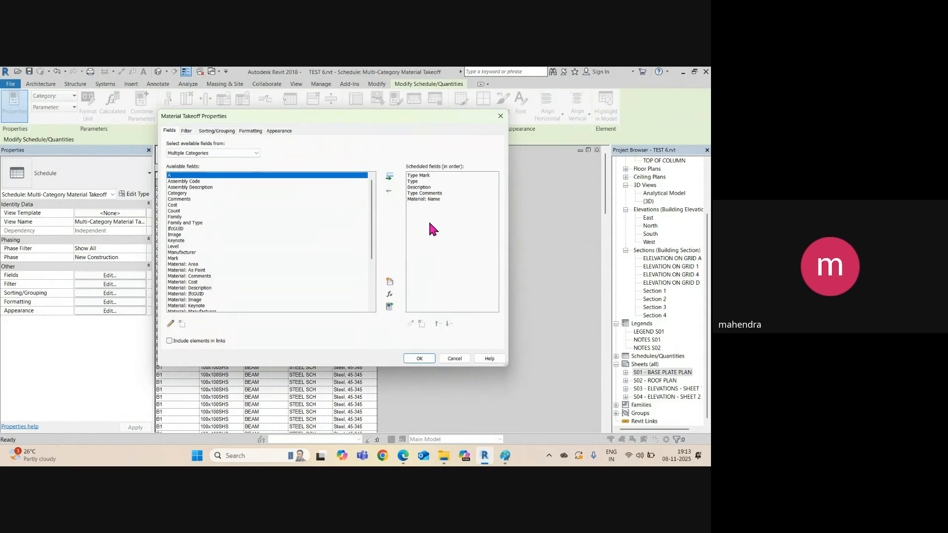
pyautogui.click(188, 131)
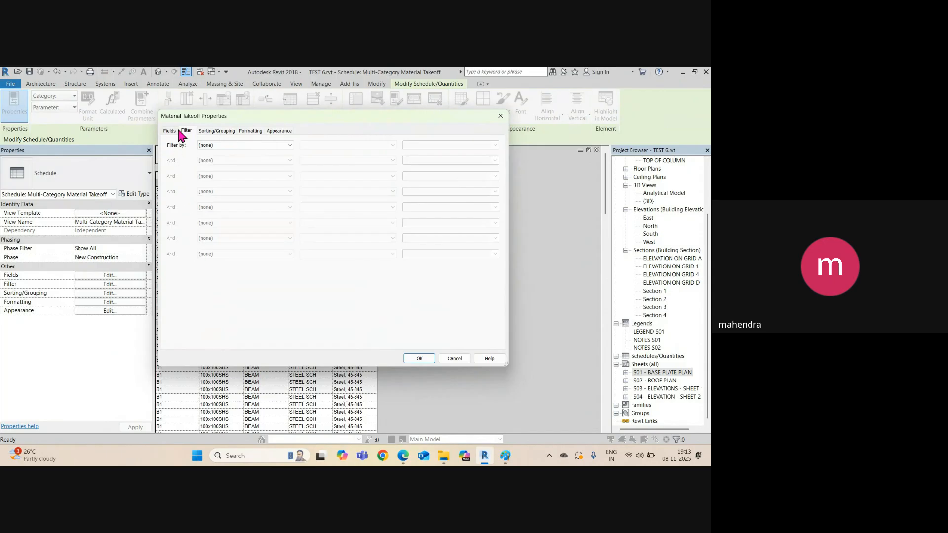
pyautogui.click(288, 144)
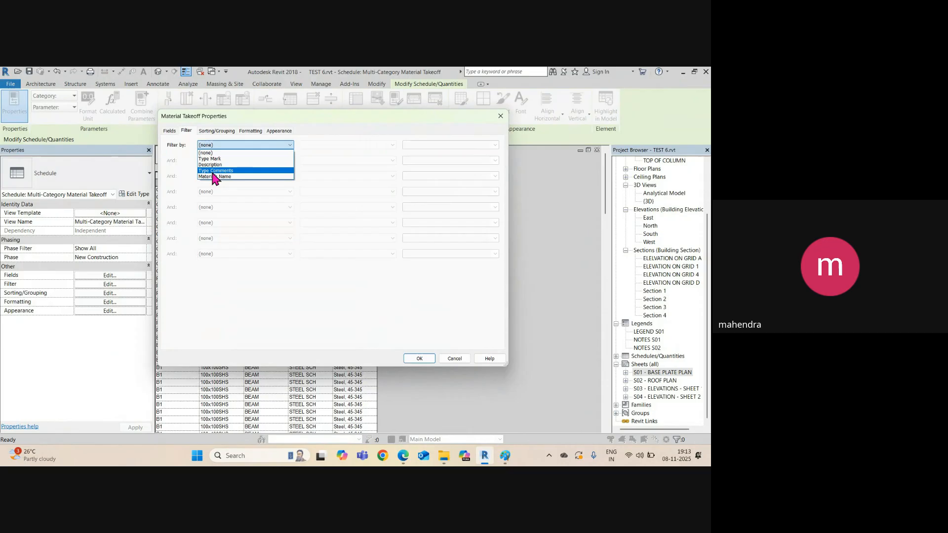
pyautogui.click(211, 171)
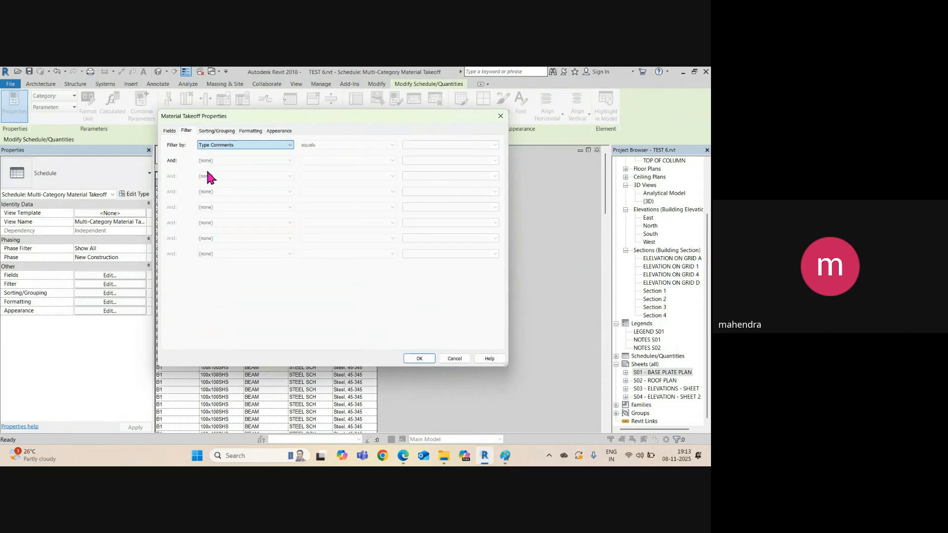
pyautogui.click(494, 145)
pyautogui.click(459, 153)
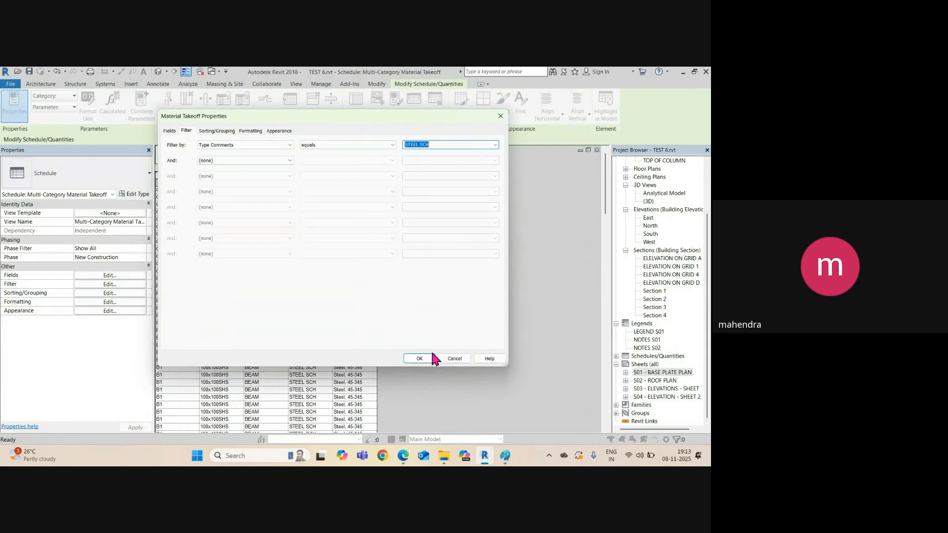
pyautogui.click(419, 359)
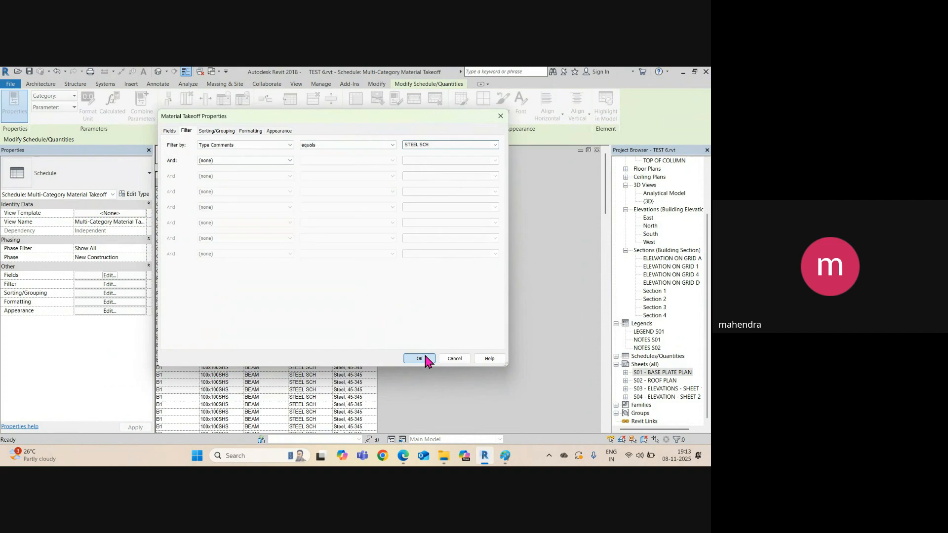
# Step: Check the type marks and type comments throughout the filtered takeoff, from the first row to the last
pyautogui.scroll(-3, 303, 243)
pyautogui.scroll(-15, 303, 243)
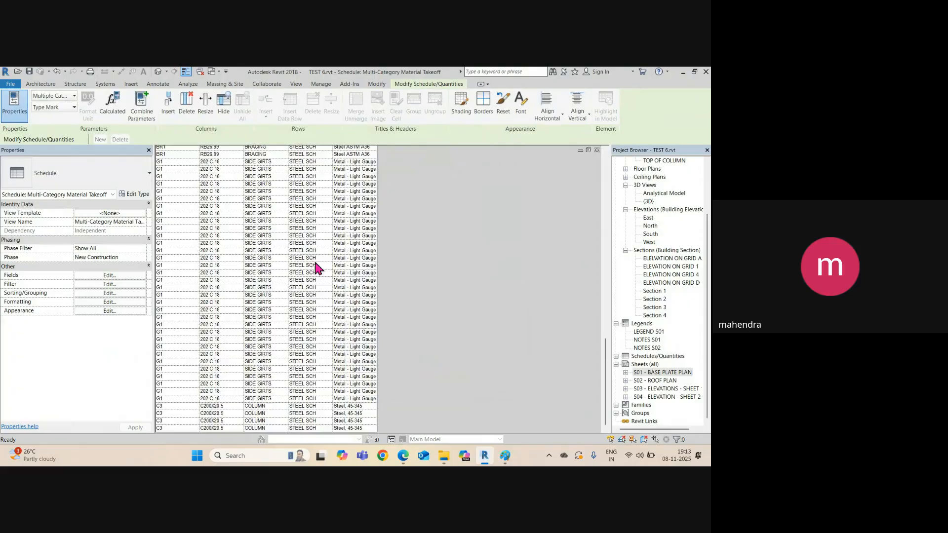
pyautogui.scroll(2, 312, 316)
pyautogui.scroll(15, 313, 320)
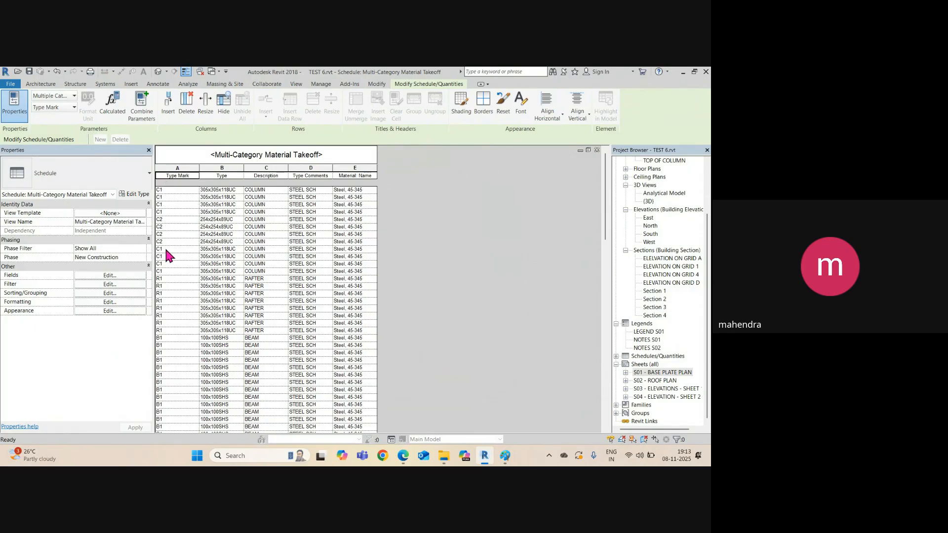
pyautogui.scroll(-15, 178, 286)
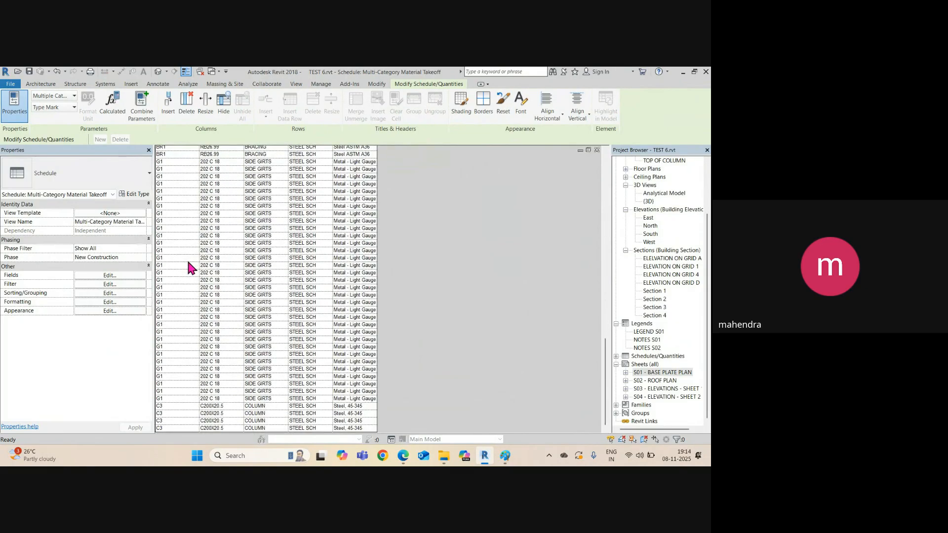
pyautogui.scroll(15, 186, 276)
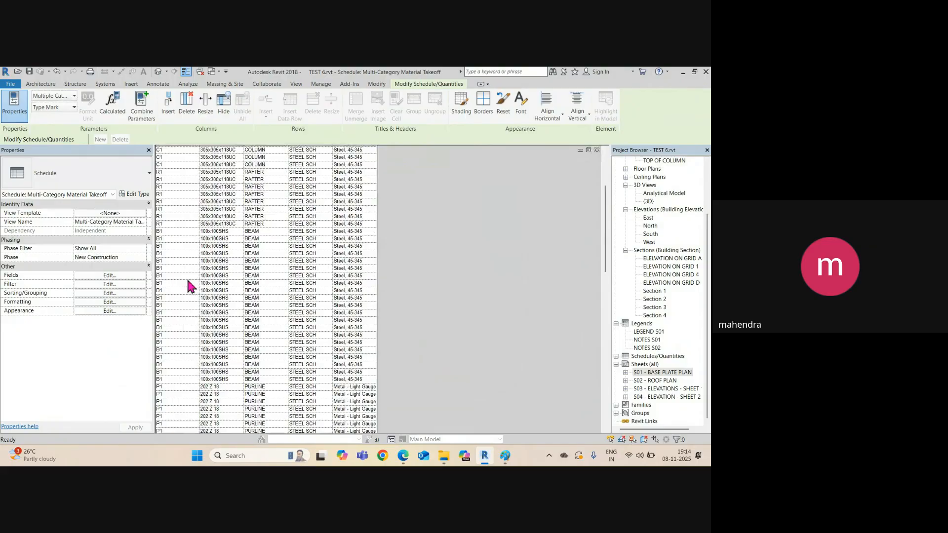
pyautogui.scroll(3, 178, 188)
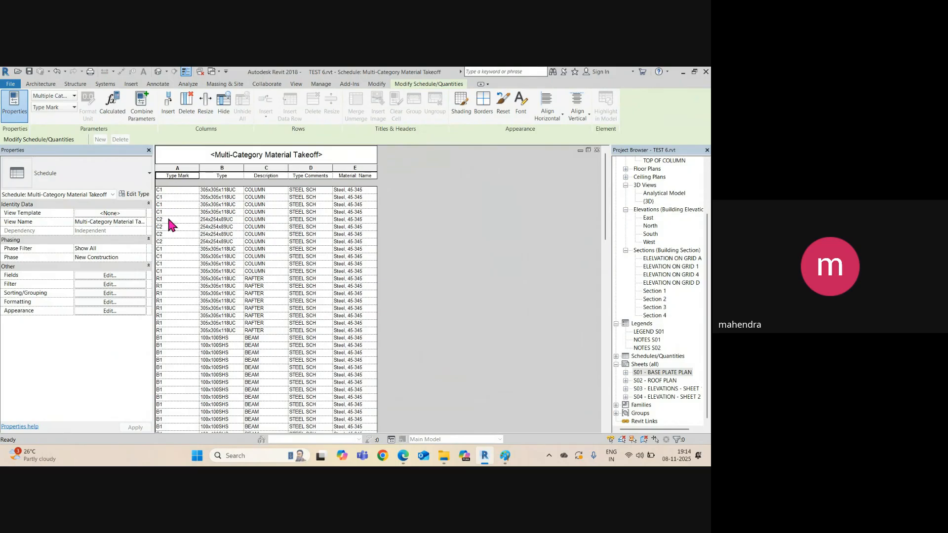
# Step: Sort the material takeoff by Type Mark in ascending order
pyautogui.click(106, 276)
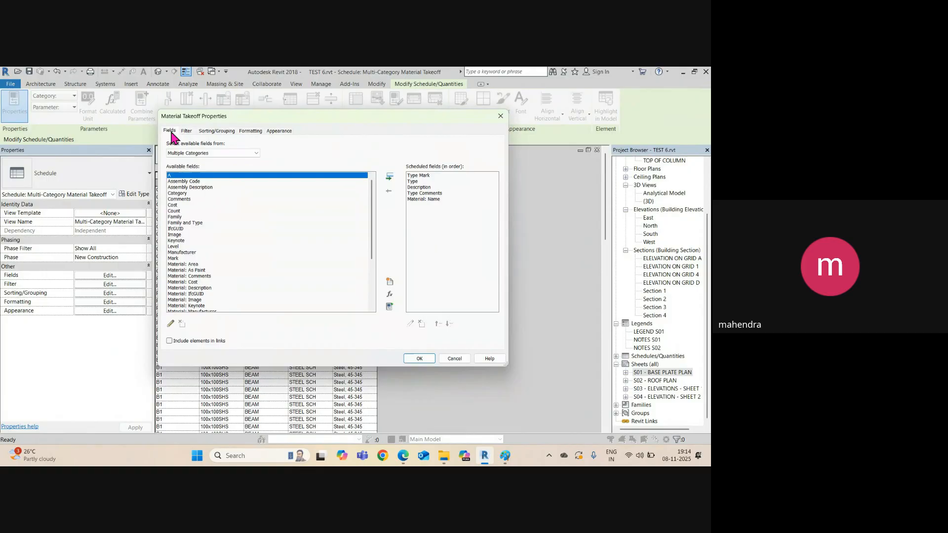
pyautogui.click(187, 131)
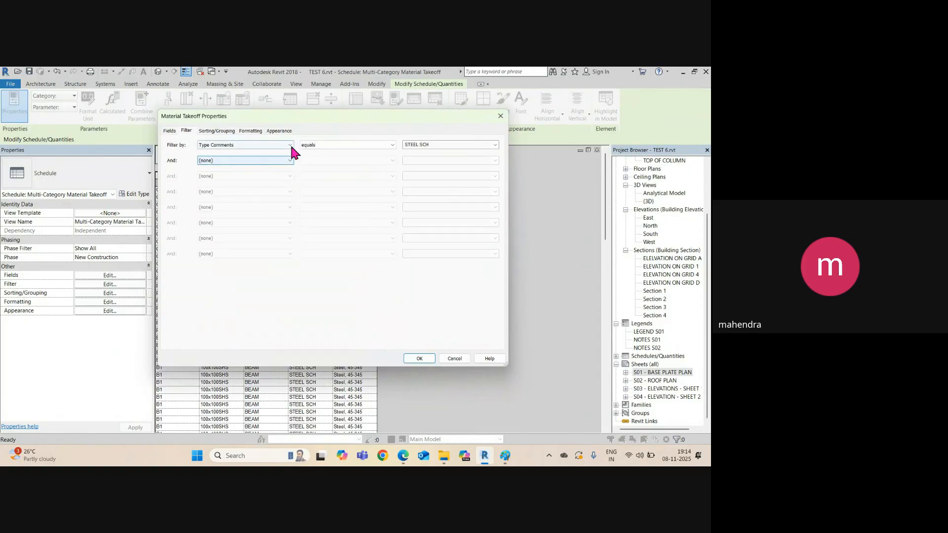
pyautogui.click(213, 131)
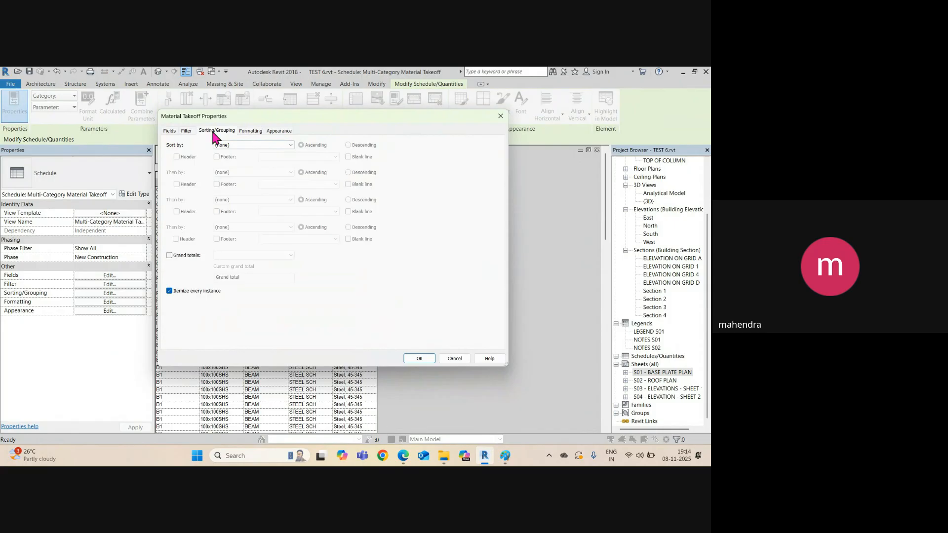
pyautogui.click(291, 145)
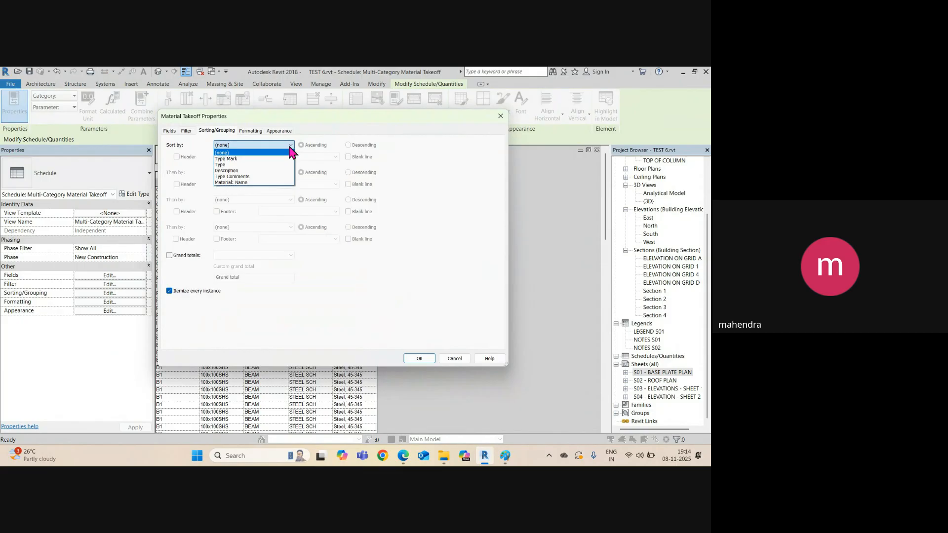
pyautogui.click(236, 158)
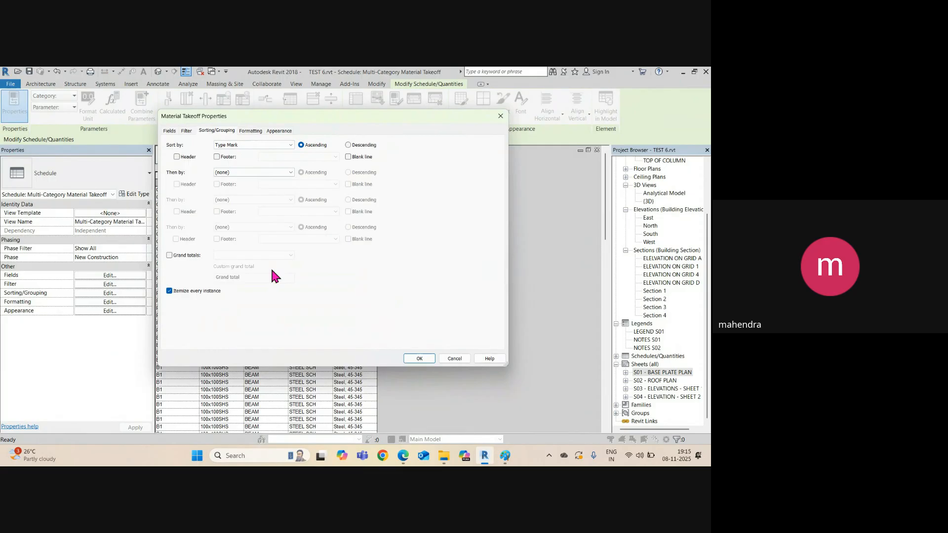
pyautogui.click(417, 359)
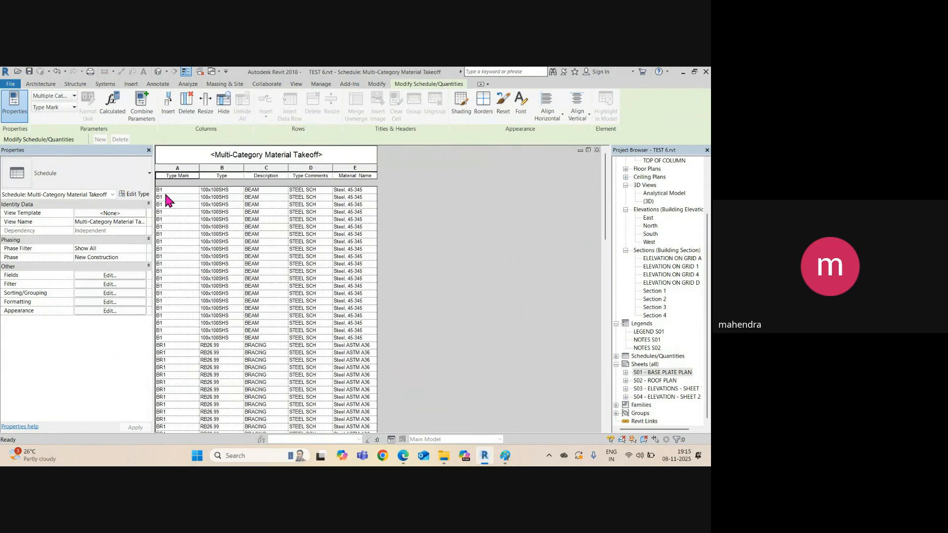
# Step: Turn off Itemize every instance for the sorted takeoff to group its rows by type mark
pyautogui.scroll(-10, 171, 339)
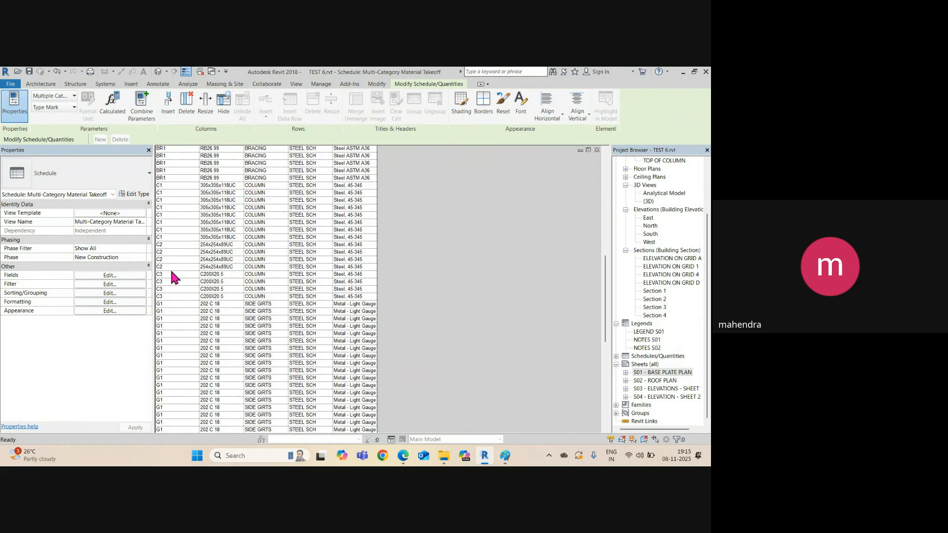
pyautogui.scroll(-10, 169, 311)
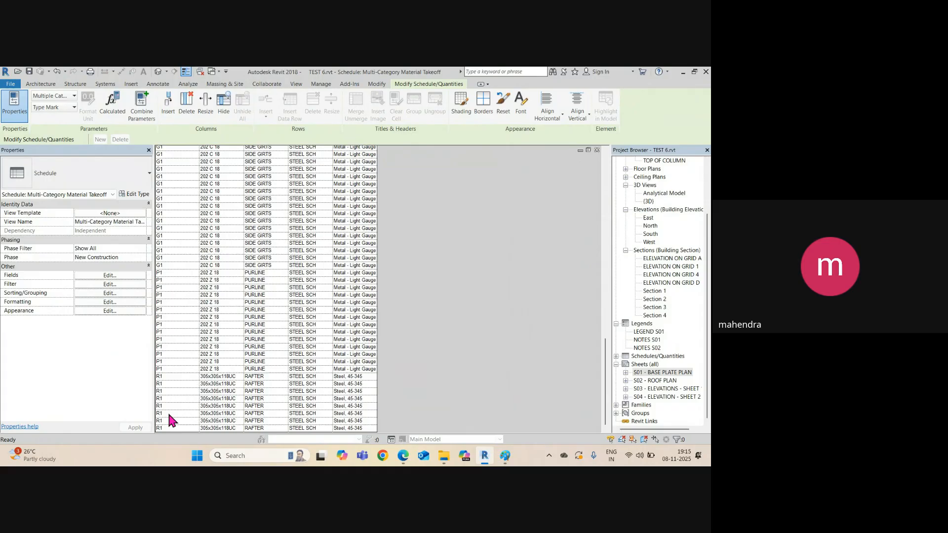
pyautogui.scroll(10, 206, 355)
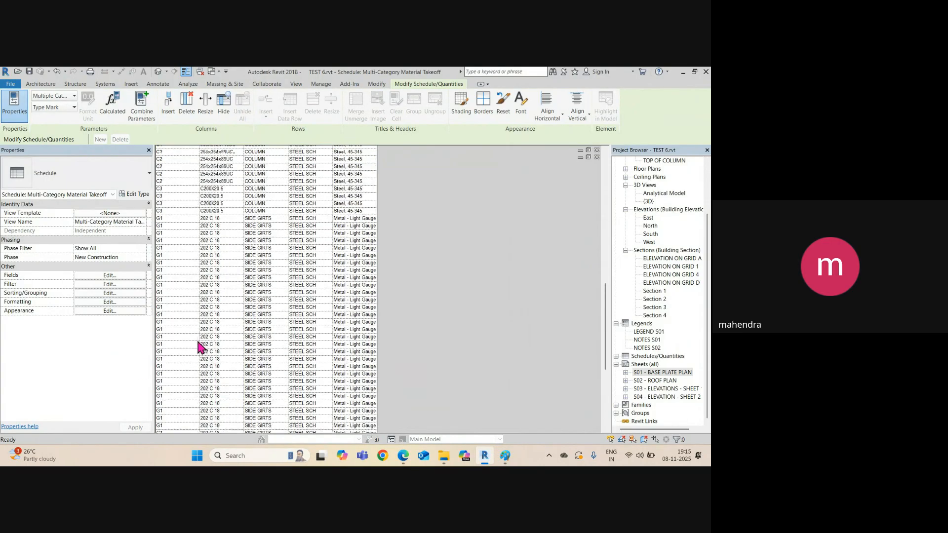
pyautogui.scroll(5, 198, 346)
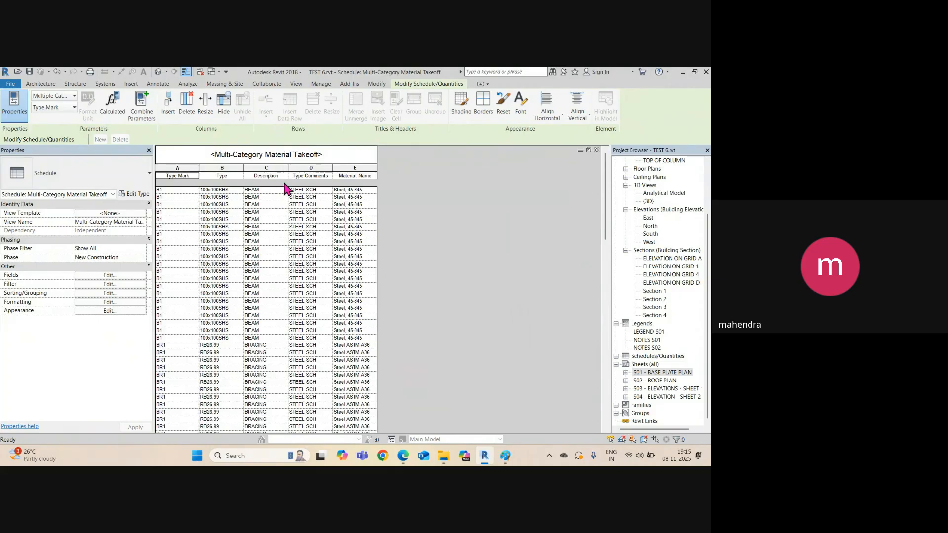
pyautogui.click(130, 274)
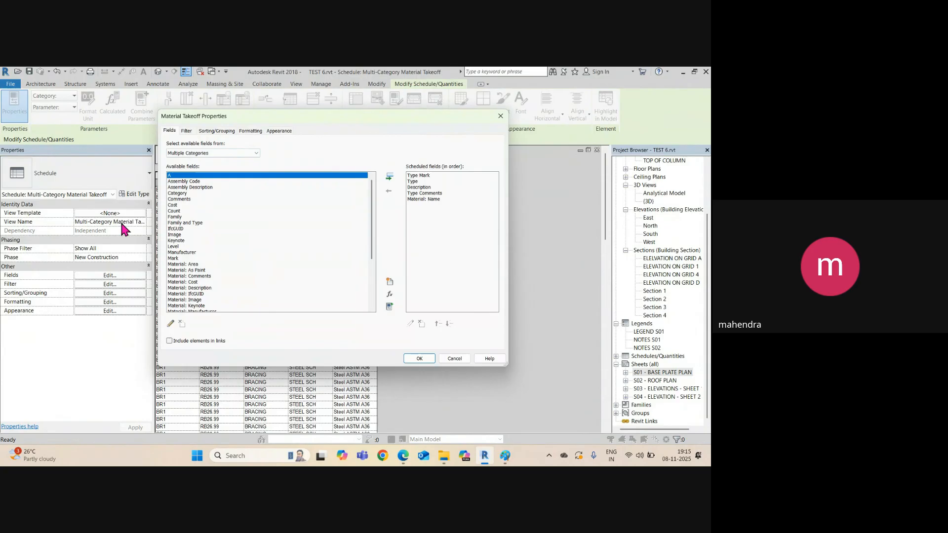
pyautogui.click(216, 132)
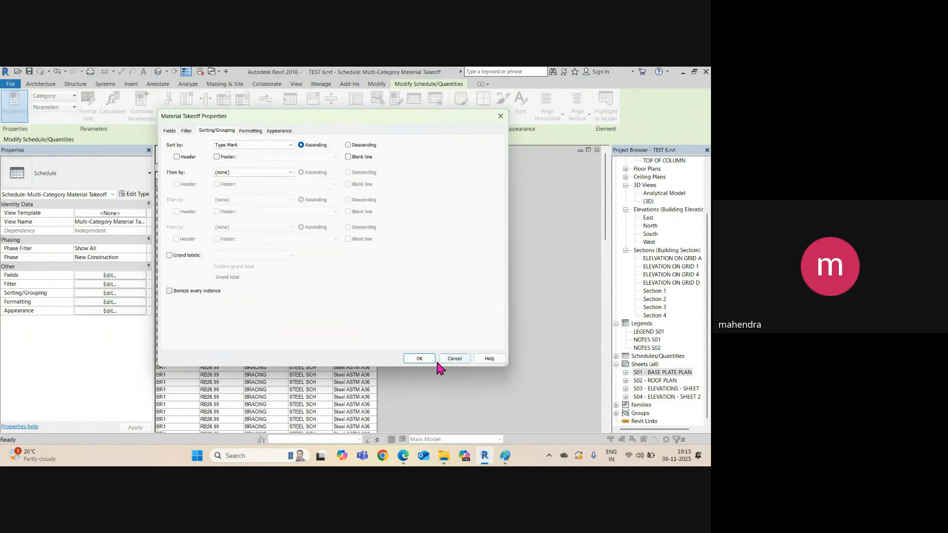
pyautogui.click(419, 359)
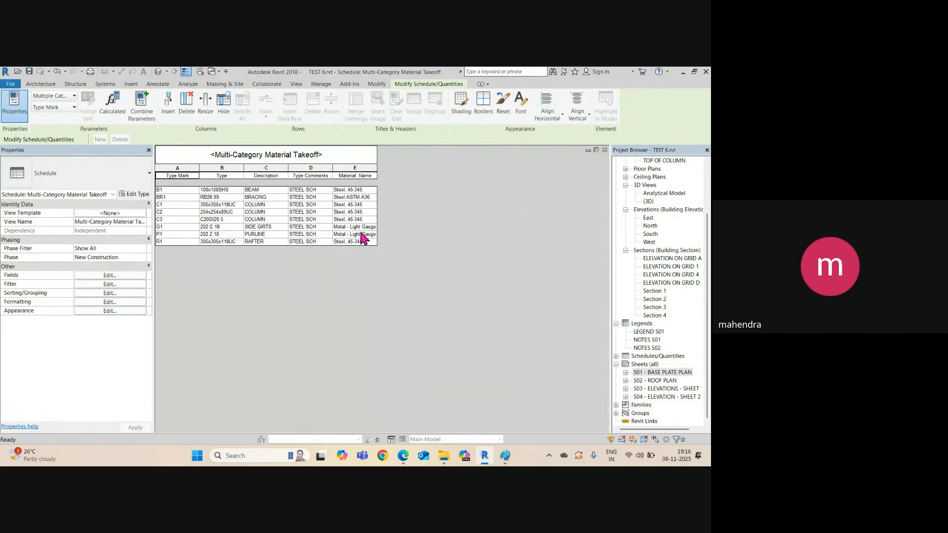
# Step: Turn on grand totals for the material takeoff and set them to Totals only
pyautogui.click(124, 275)
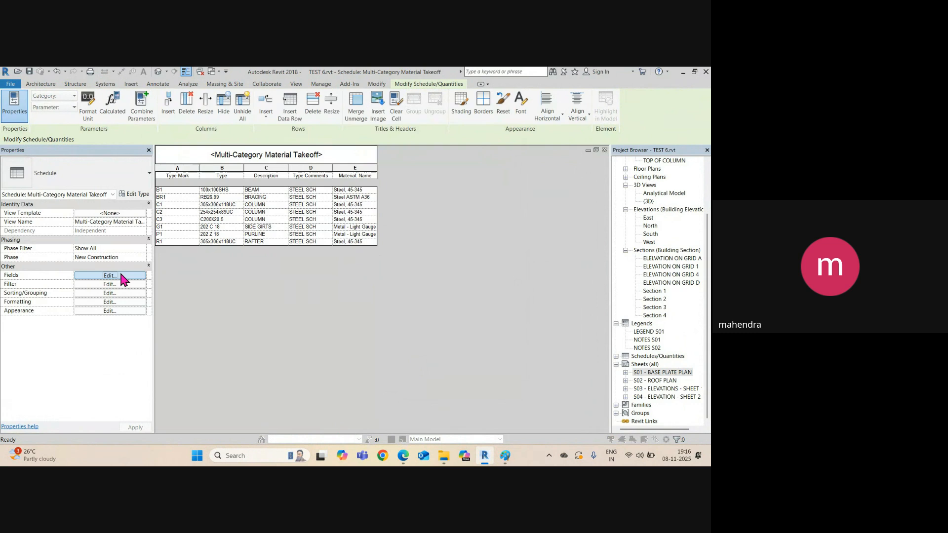
pyautogui.click(214, 131)
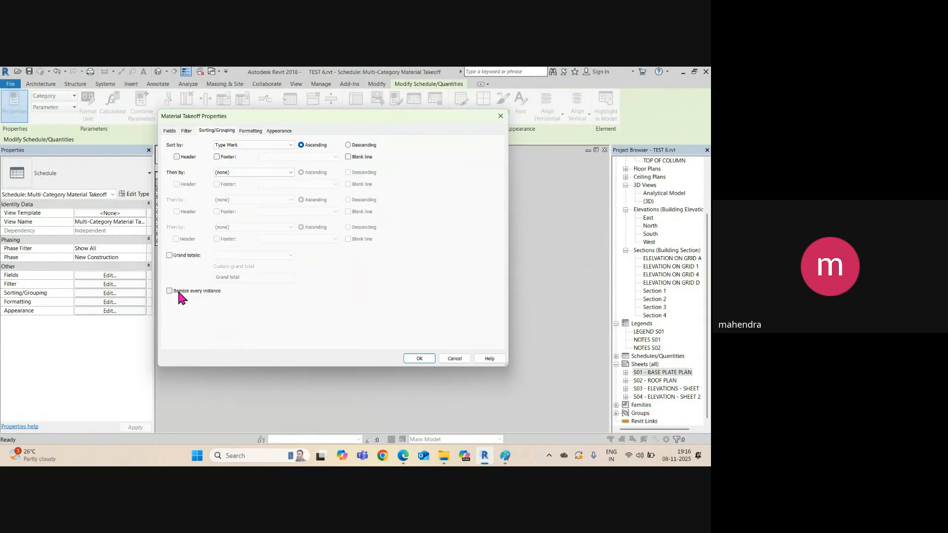
pyautogui.click(169, 255)
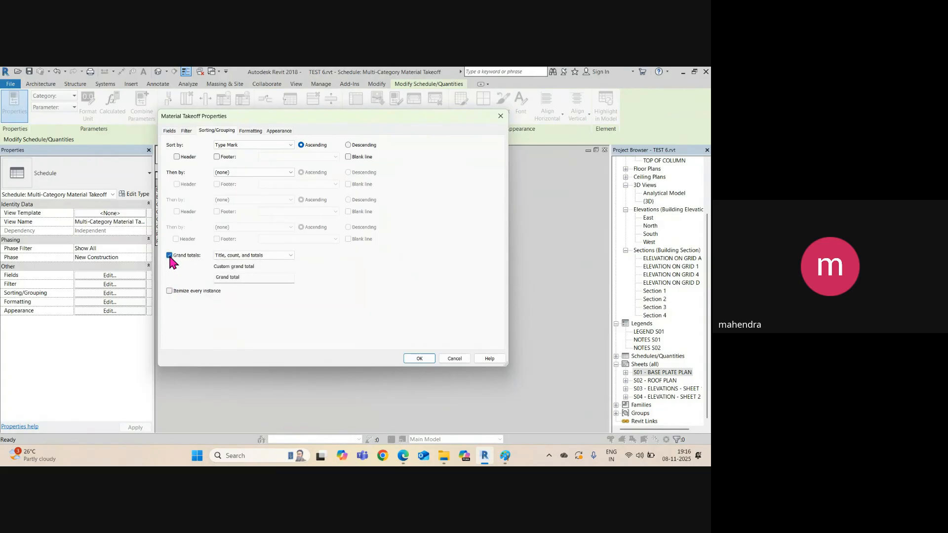
pyautogui.click(245, 278)
pyautogui.click(233, 279)
pyautogui.click(290, 256)
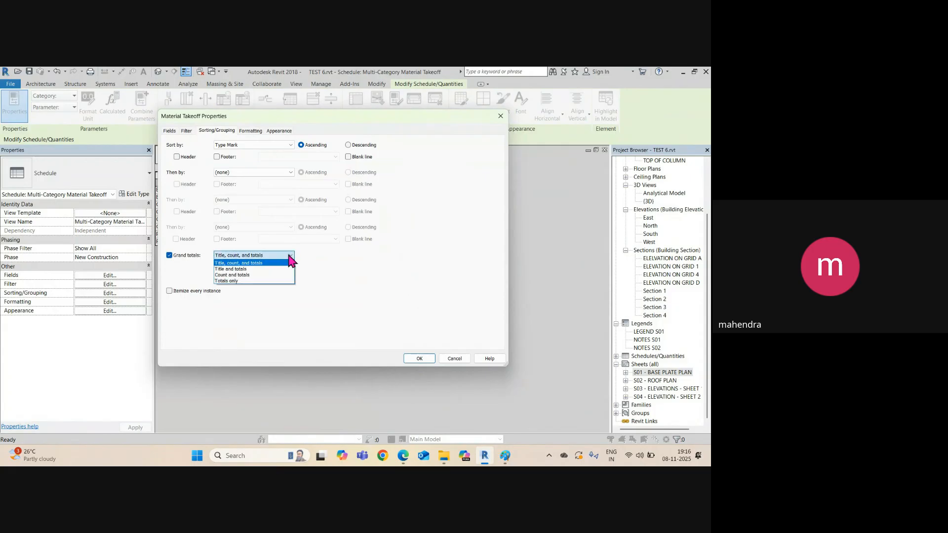
pyautogui.click(227, 282)
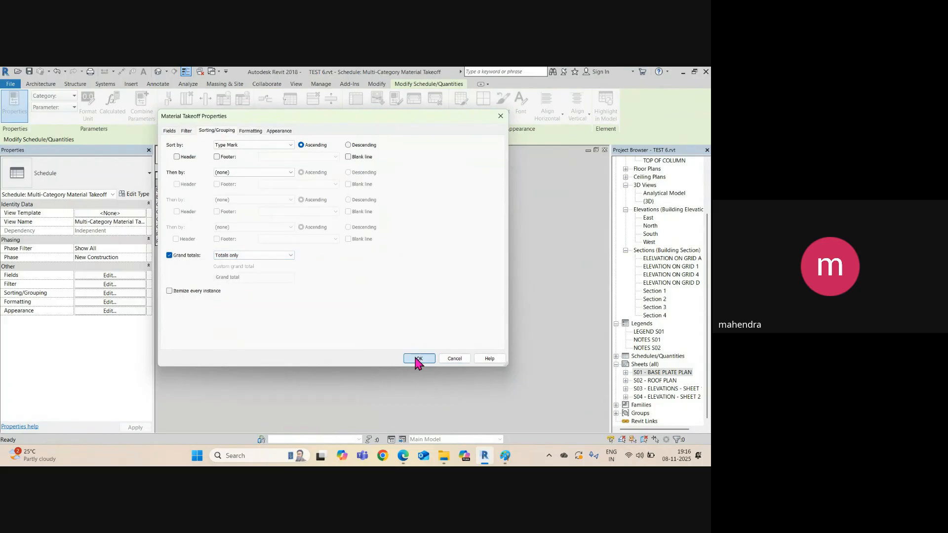
pyautogui.click(419, 359)
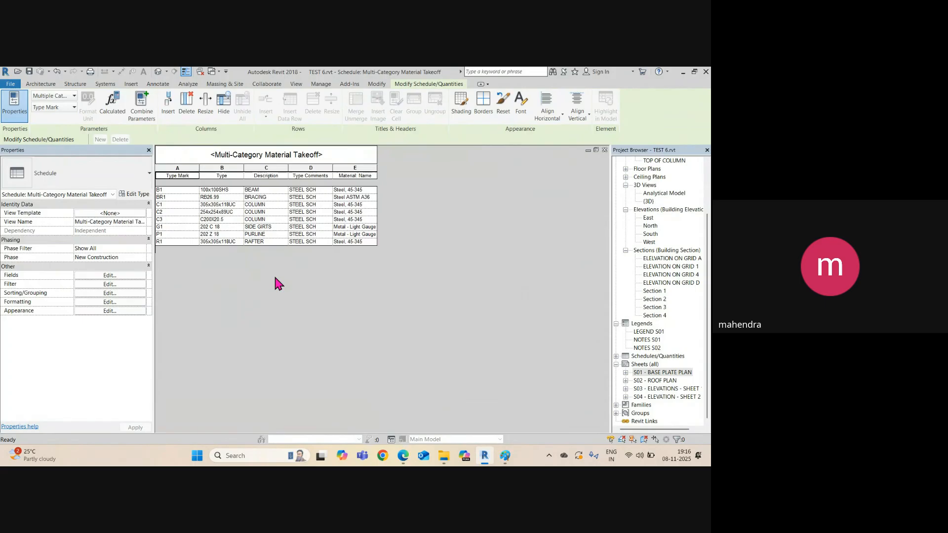
# Step: Change the takeoff's grand totals option to Count and totals
pyautogui.click(123, 275)
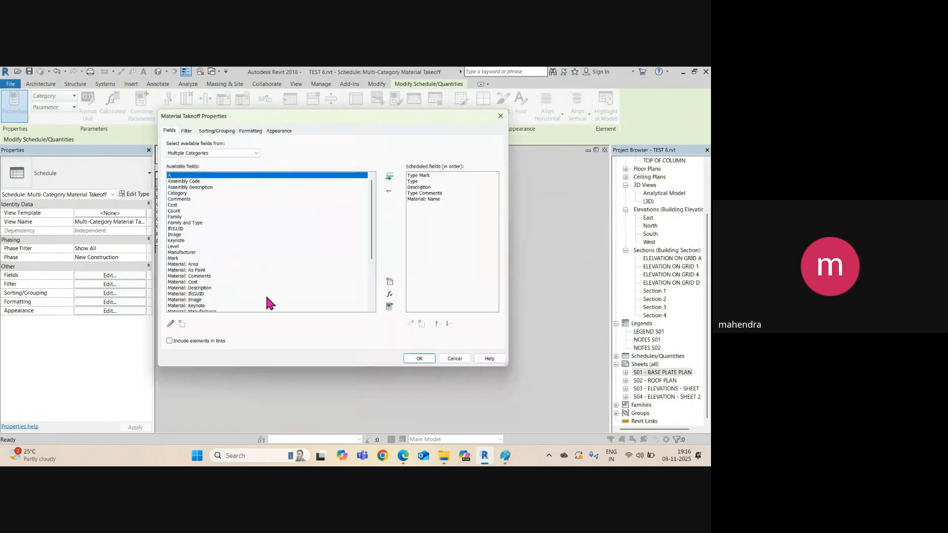
pyautogui.click(215, 131)
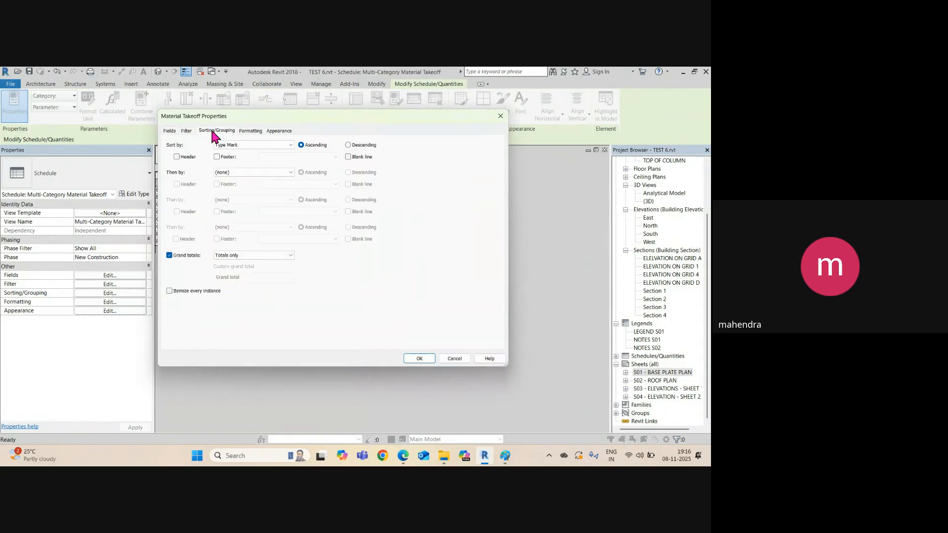
pyautogui.click(289, 255)
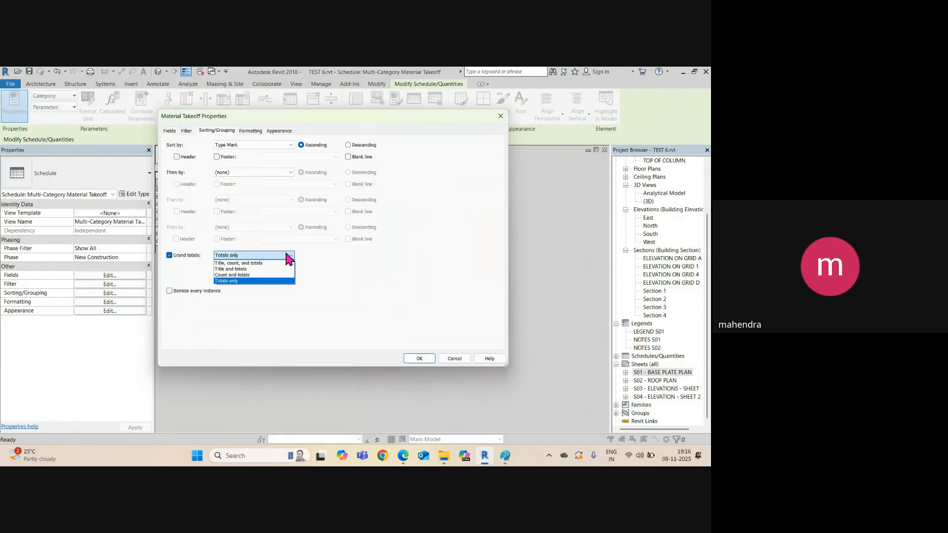
pyautogui.click(235, 276)
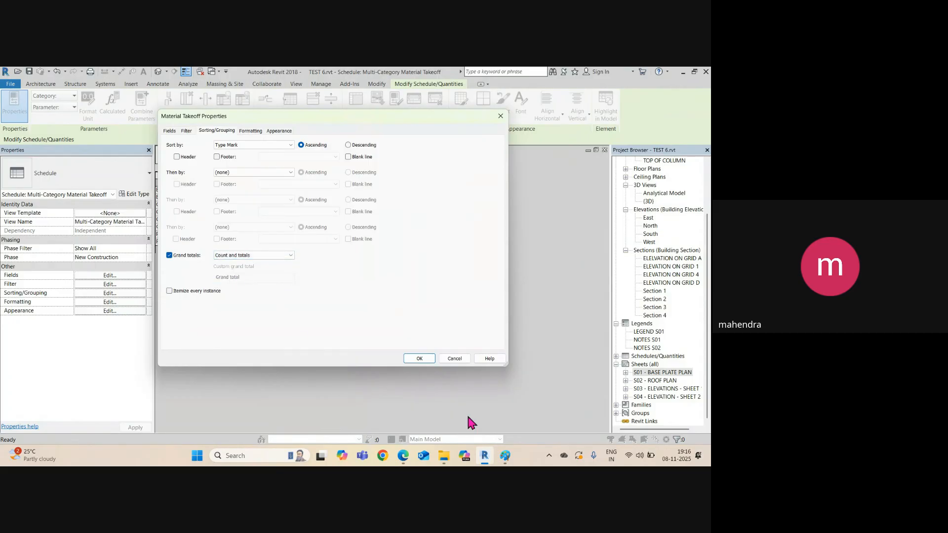
pyautogui.click(422, 359)
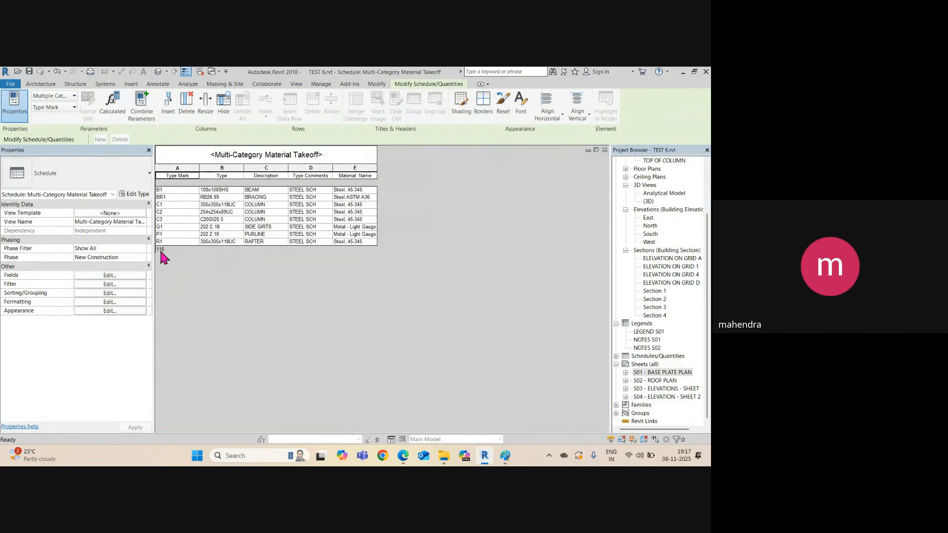
# Step: Turn off the grand totals for the takeoff and apply the schedule properties
pyautogui.click(117, 275)
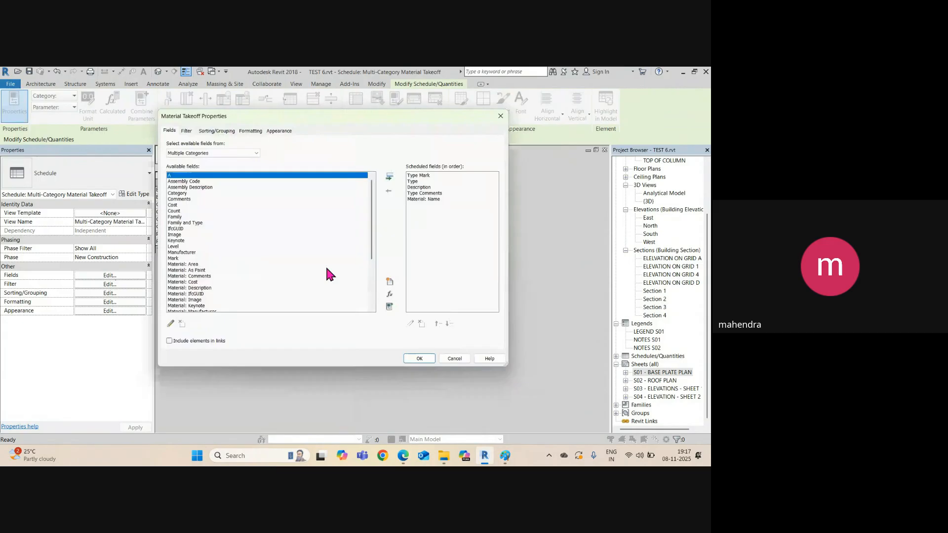
pyautogui.click(218, 132)
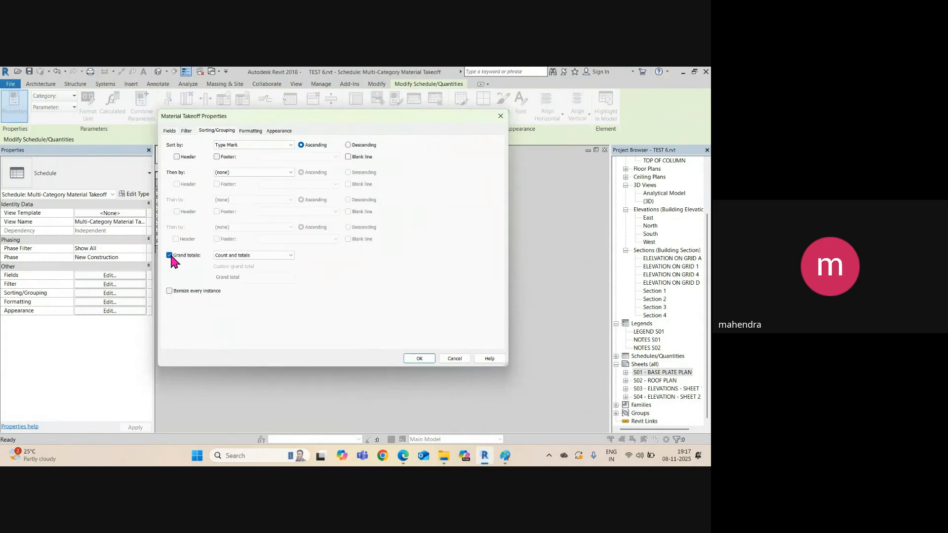
pyautogui.click(251, 131)
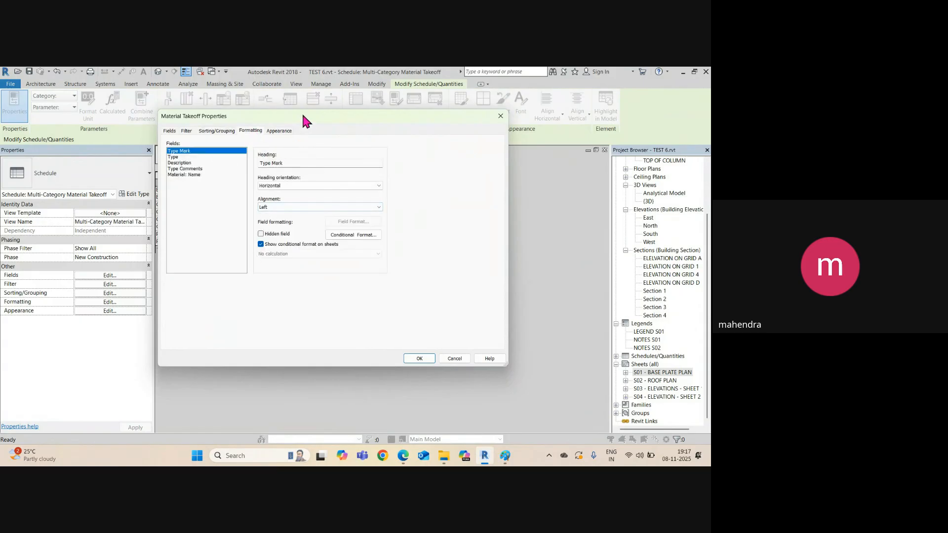
pyautogui.moveTo(302, 117); pyautogui.dragTo(395, 121)
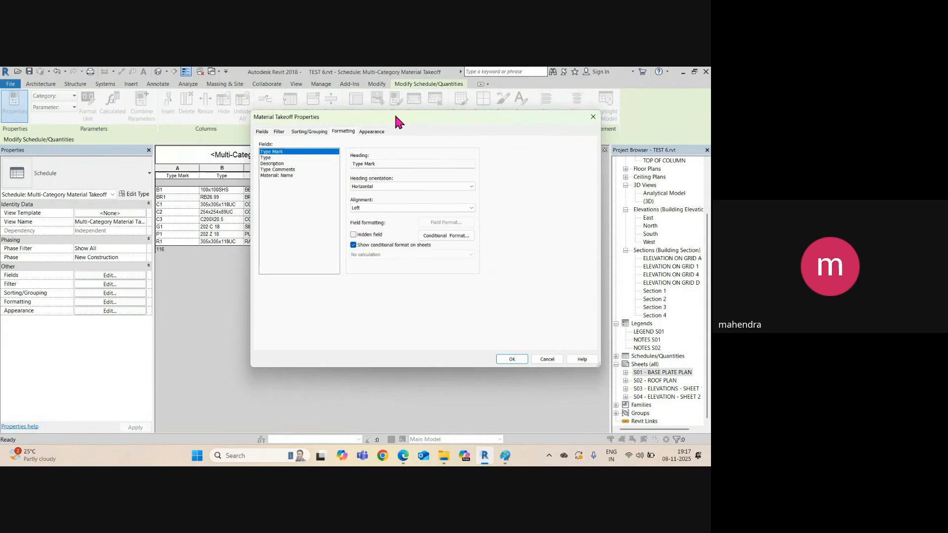
pyautogui.click(512, 360)
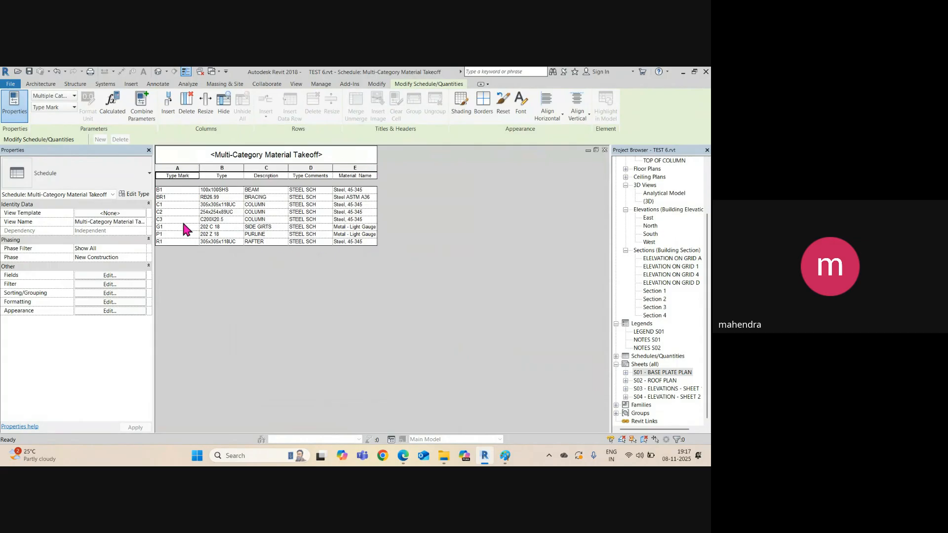
# Step: Rename the Multi-Category Material Takeoff schedule as STEEL MEMBER SCHEDULE
pyautogui.click(617, 357)
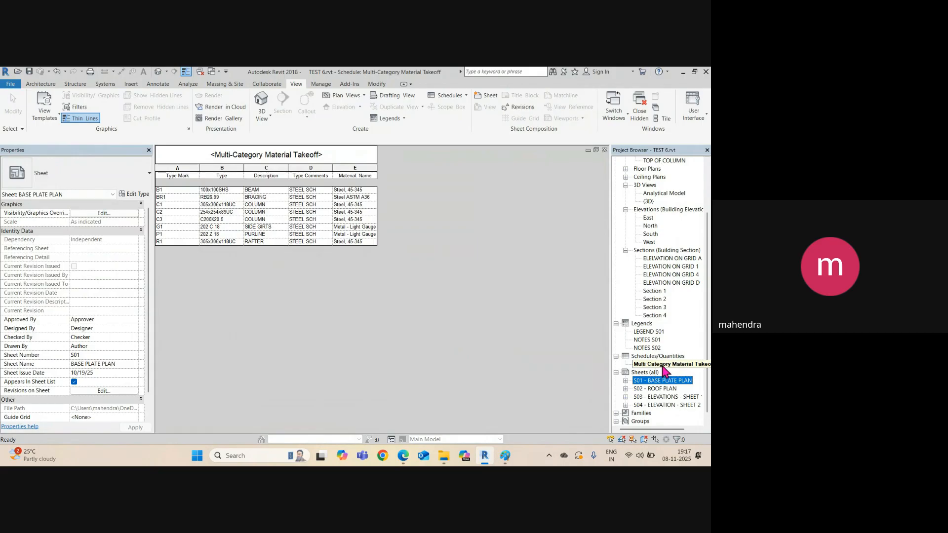
pyautogui.click(666, 366)
pyautogui.rightClick(664, 366)
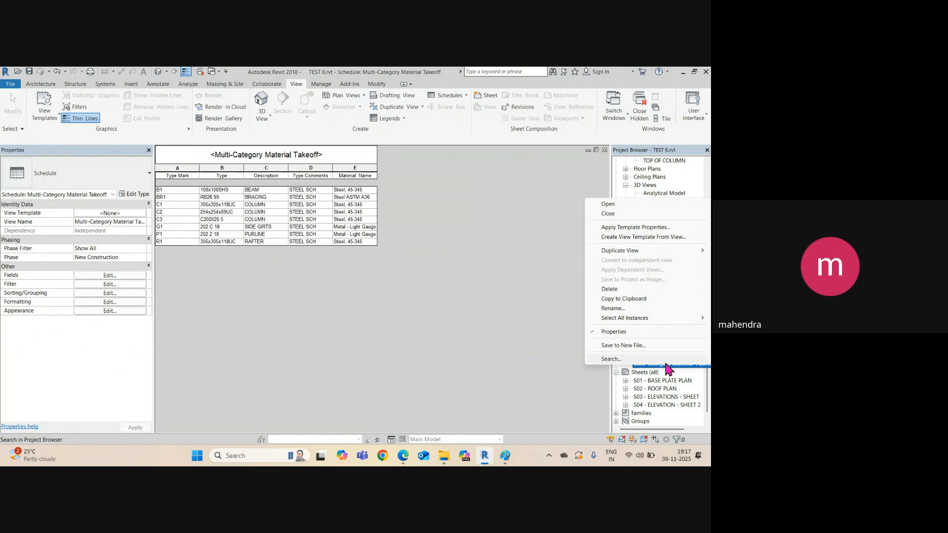
pyautogui.click(613, 308)
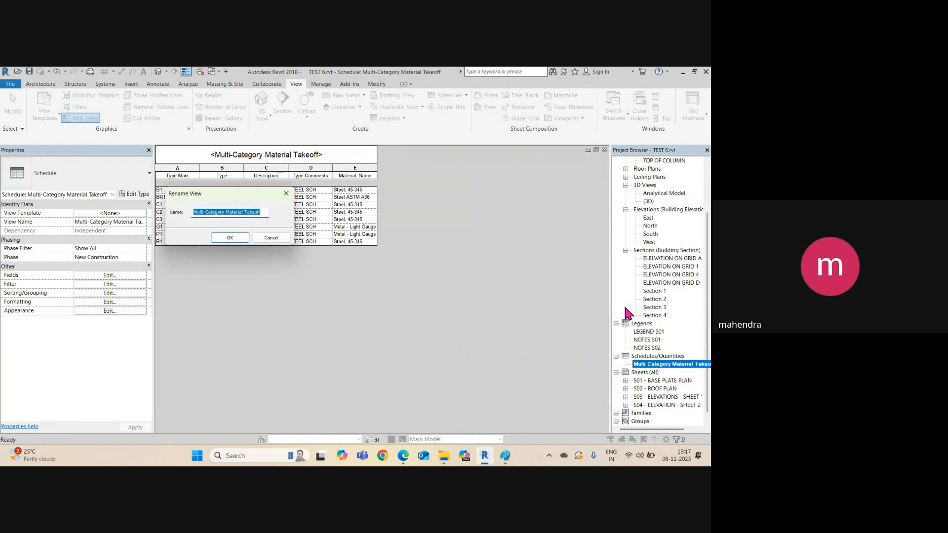
pyautogui.write('ST')
pyautogui.write('EEL MEMBER SCHEDULE')
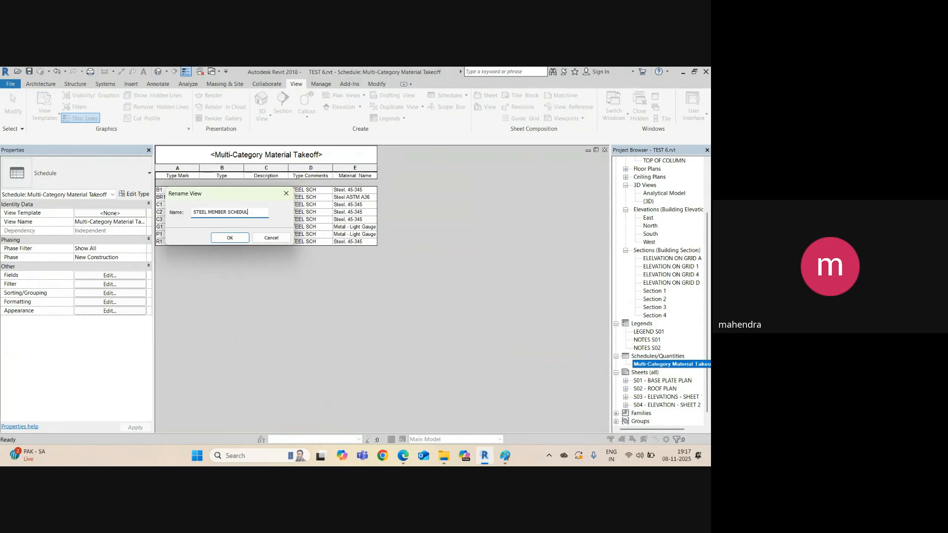
pyautogui.click(230, 238)
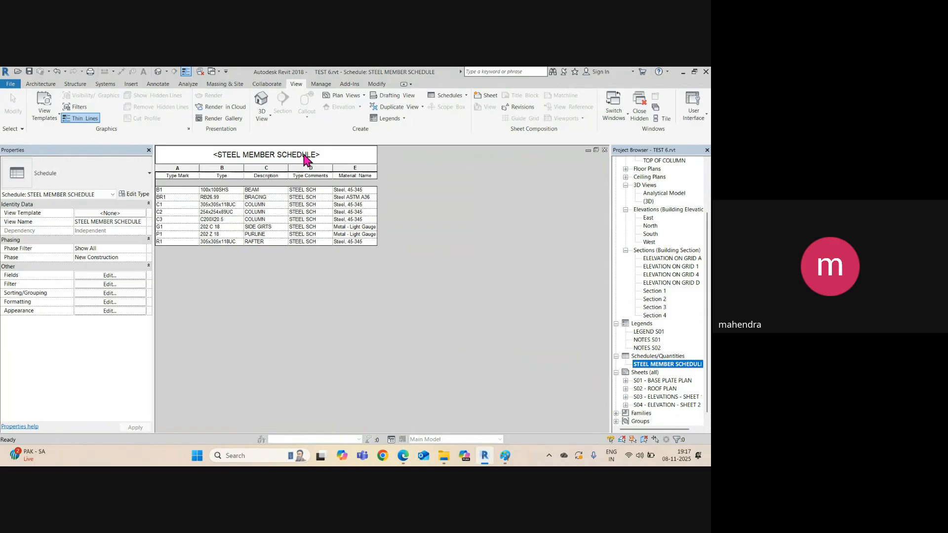
# Step: Place the STEEL MEMBER SCHEDULE on sheet S01 - BASE PLATE PLAN, below the legend between the plan and the title block
pyautogui.click(306, 340)
pyautogui.hotkey('ctrl', 'Tab')
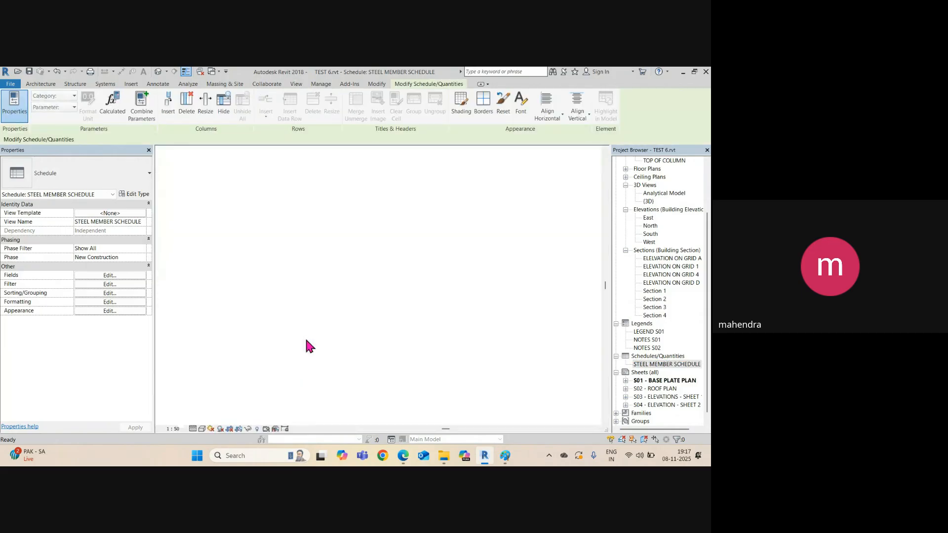
pyautogui.scroll(-6, 307, 346)
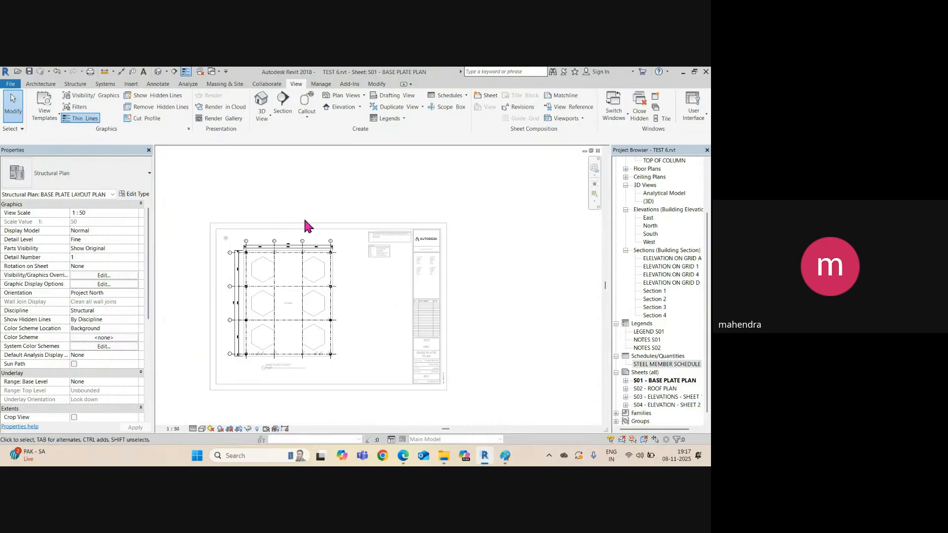
pyautogui.click(667, 364)
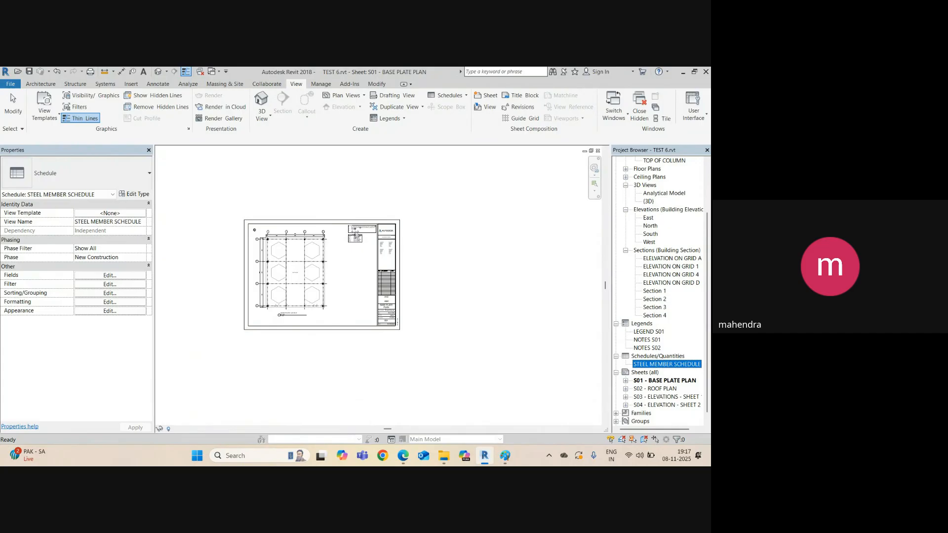
pyautogui.scroll(2, 346, 260)
pyautogui.scroll(4, 339, 277)
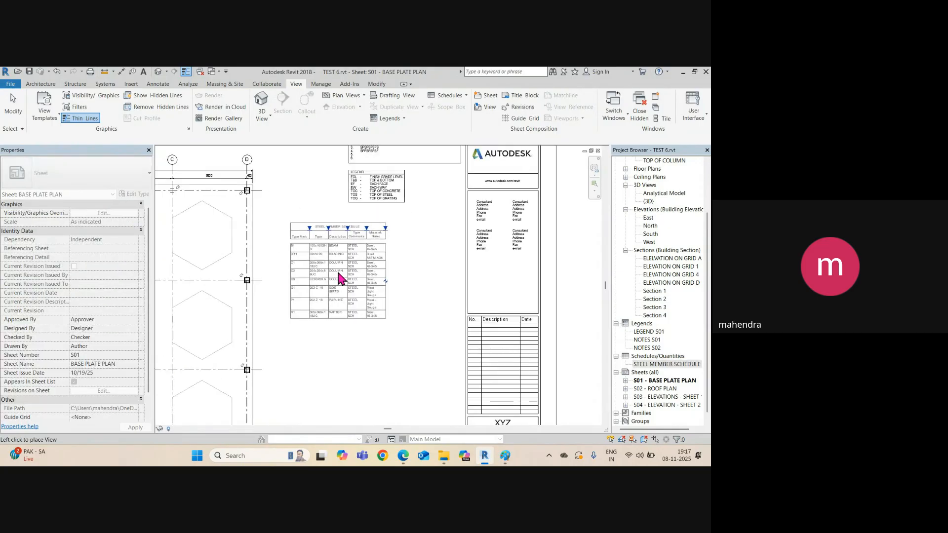
pyautogui.scroll(2, 327, 281)
pyautogui.click(325, 280)
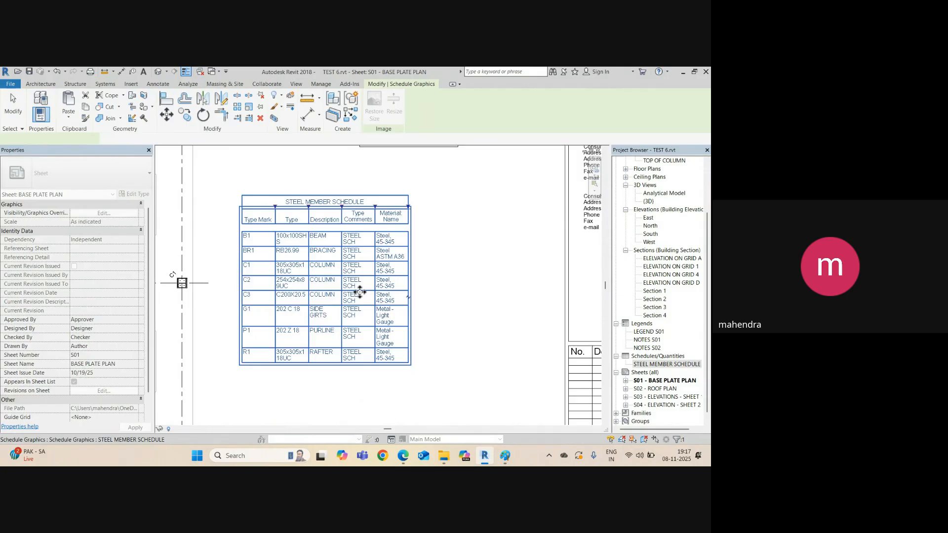
pyautogui.scroll(3, 403, 327)
pyautogui.click(475, 318)
# Step: Widen the Material: Name, Type Comments, Description, Type and Type Mark columns of the placed schedule so every entry fits on one line
pyautogui.scroll(-3, 457, 268)
pyautogui.moveTo(441, 214); pyautogui.dragTo(441, 256, button='middle')
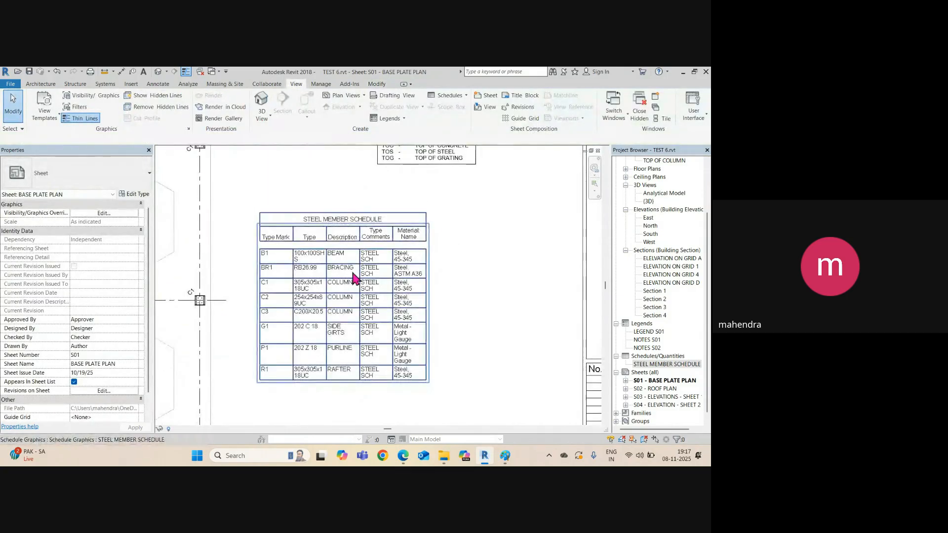
pyautogui.scroll(1, 355, 278)
pyautogui.click(370, 246)
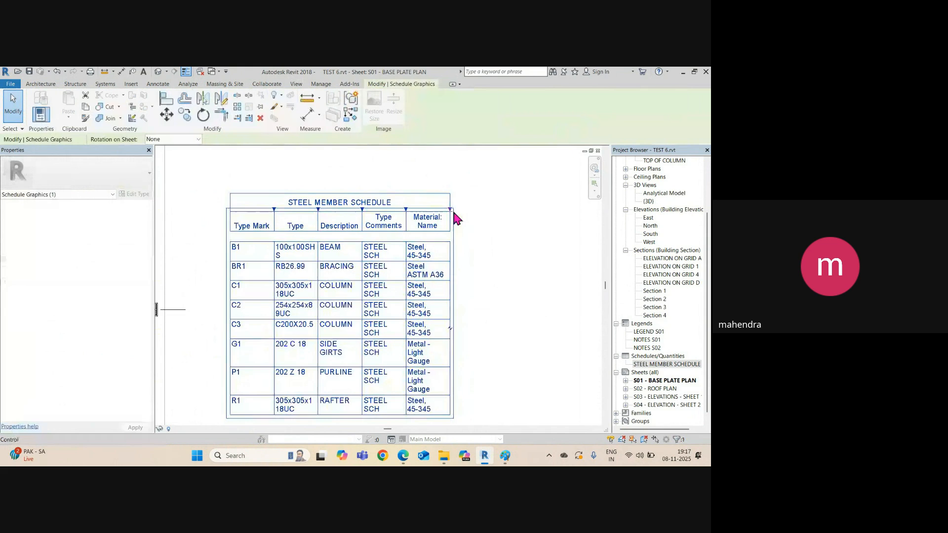
pyautogui.moveTo(450, 210); pyautogui.dragTo(521, 210)
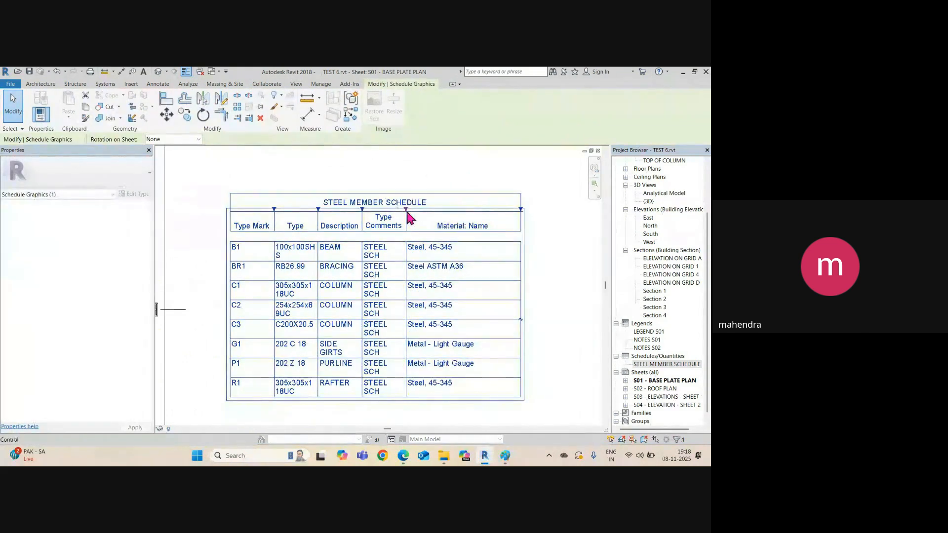
pyautogui.moveTo(407, 211); pyautogui.dragTo(439, 211)
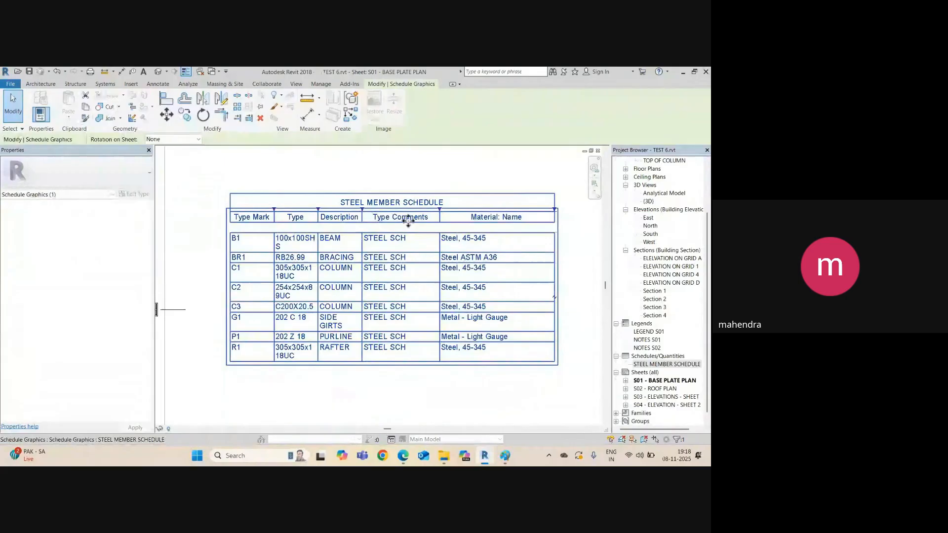
pyautogui.moveTo(369, 217); pyautogui.dragTo(385, 211)
pyautogui.moveTo(319, 210); pyautogui.dragTo(338, 209)
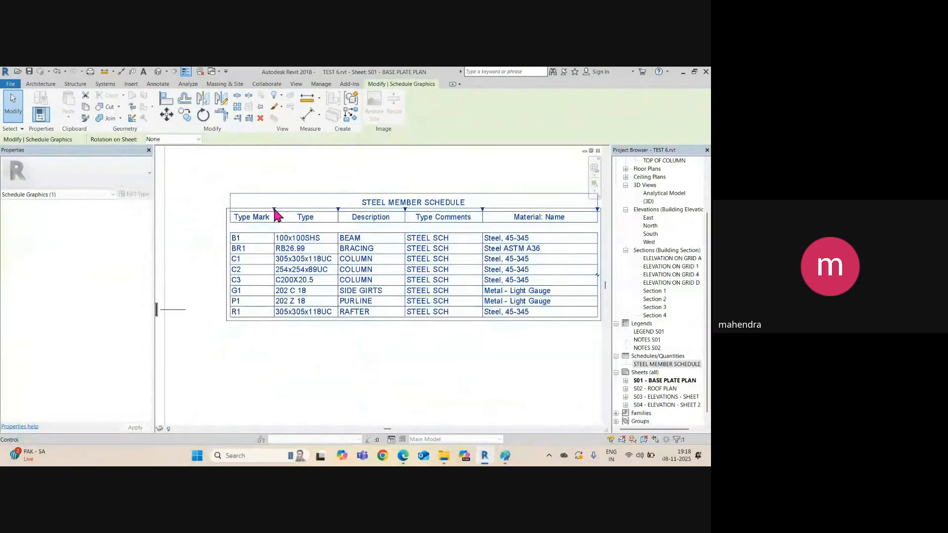
pyautogui.moveTo(275, 213); pyautogui.dragTo(292, 207)
pyautogui.scroll(1, 278, 255)
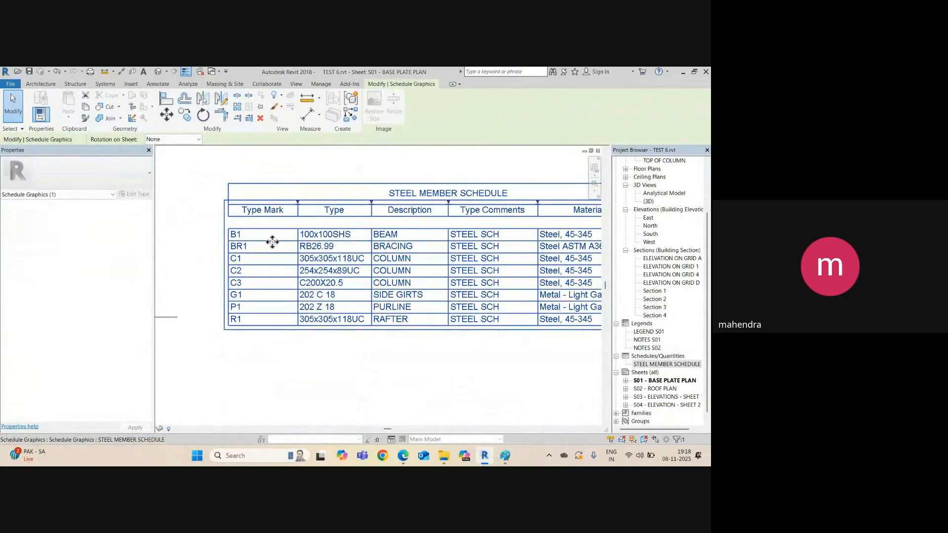
pyautogui.press('Escape')
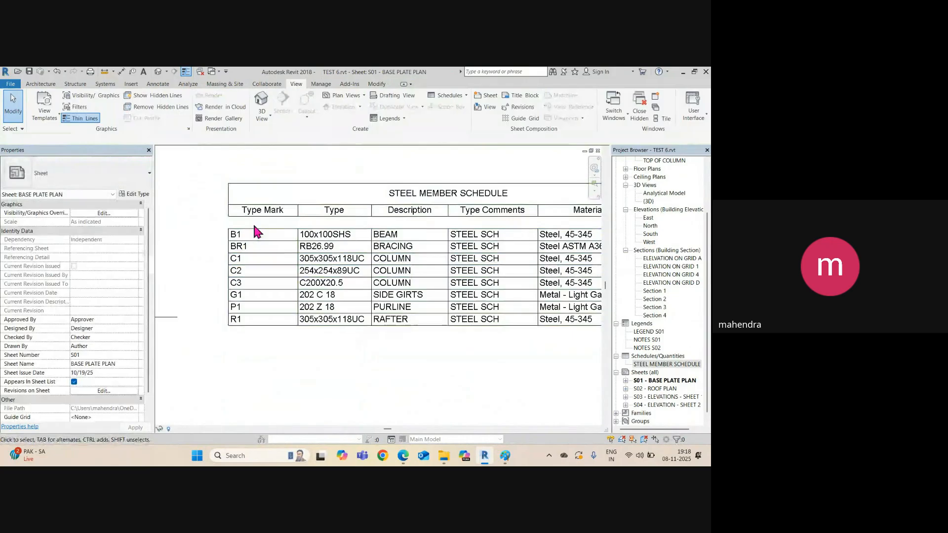
# Step: Open the placed STEEL MEMBER SCHEDULE and set the Type Mark field's heading to MARK with Center alignment
pyautogui.scroll(-3, 430, 410)
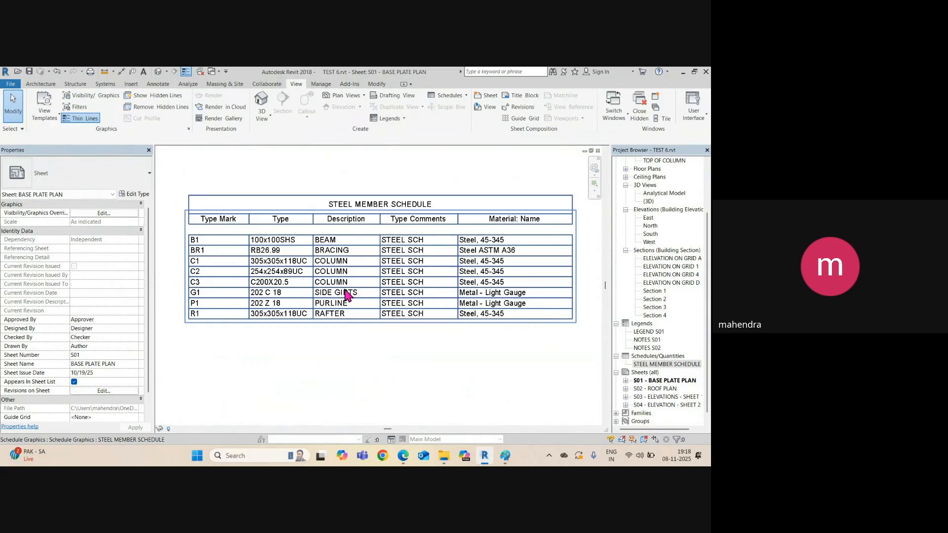
pyautogui.doubleClick(336, 269)
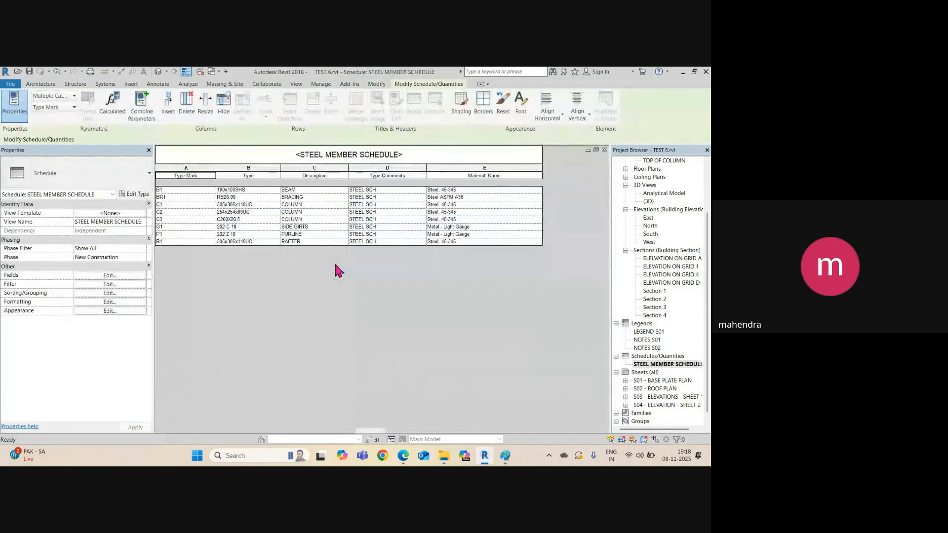
pyautogui.click(121, 275)
pyautogui.click(344, 132)
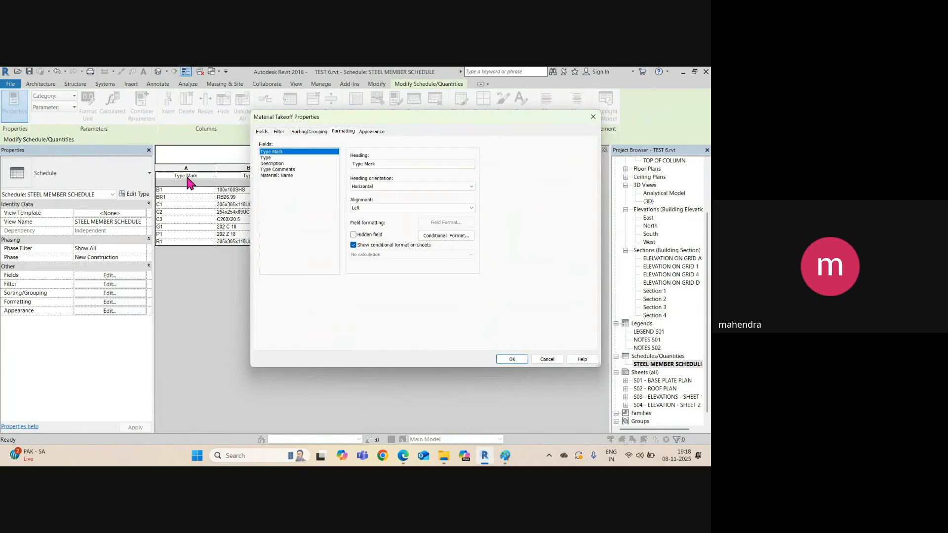
pyautogui.moveTo(330, 111); pyautogui.dragTo(360, 131)
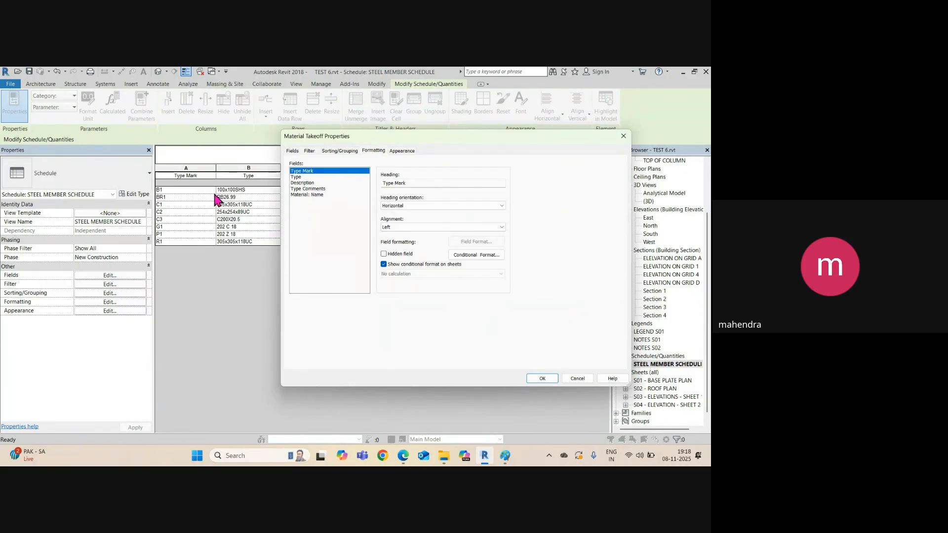
pyautogui.click(418, 183)
pyautogui.moveTo(426, 184); pyautogui.dragTo(383, 183)
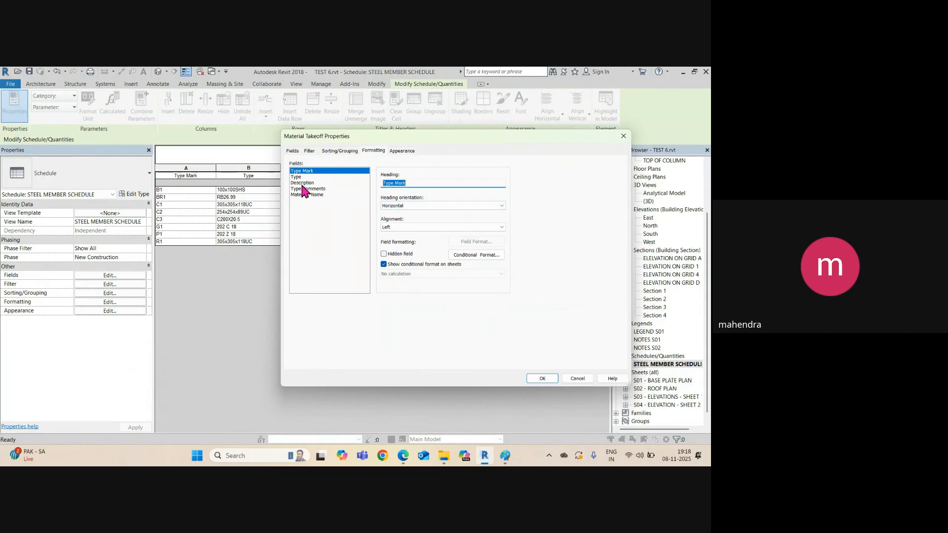
pyautogui.write('MARK')
pyautogui.click(414, 227)
pyautogui.click(393, 242)
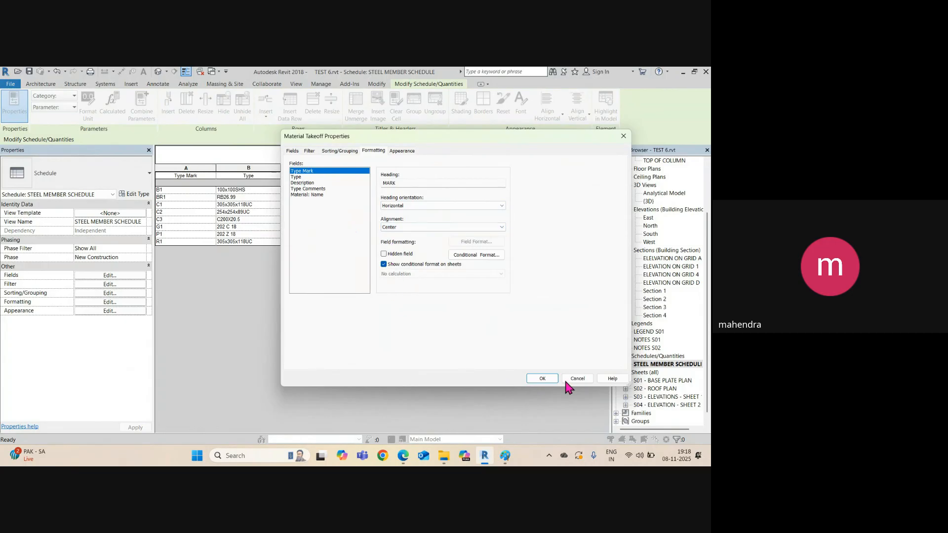
pyautogui.click(543, 379)
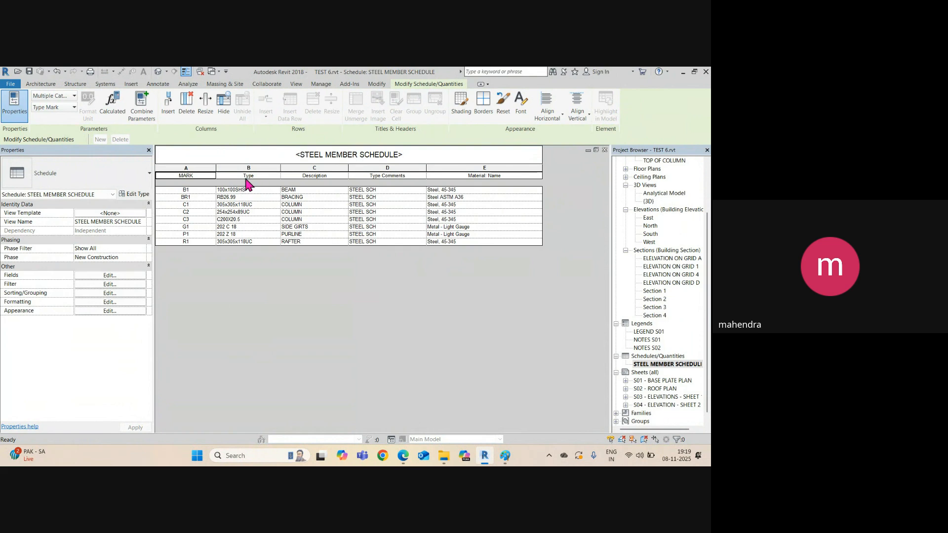
# Step: Set the Type field's heading to SIZE and its alignment to Center in the schedule formatting
pyautogui.click(117, 293)
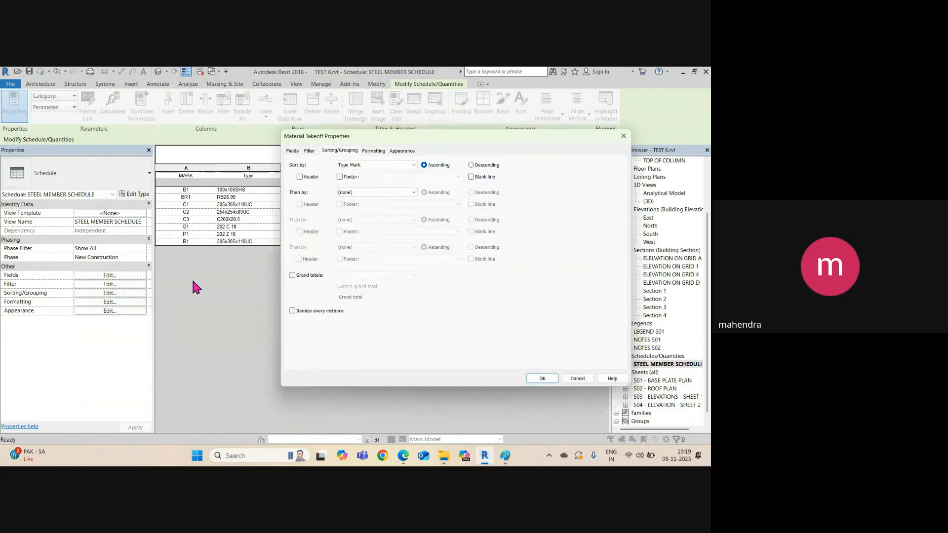
pyautogui.click(374, 153)
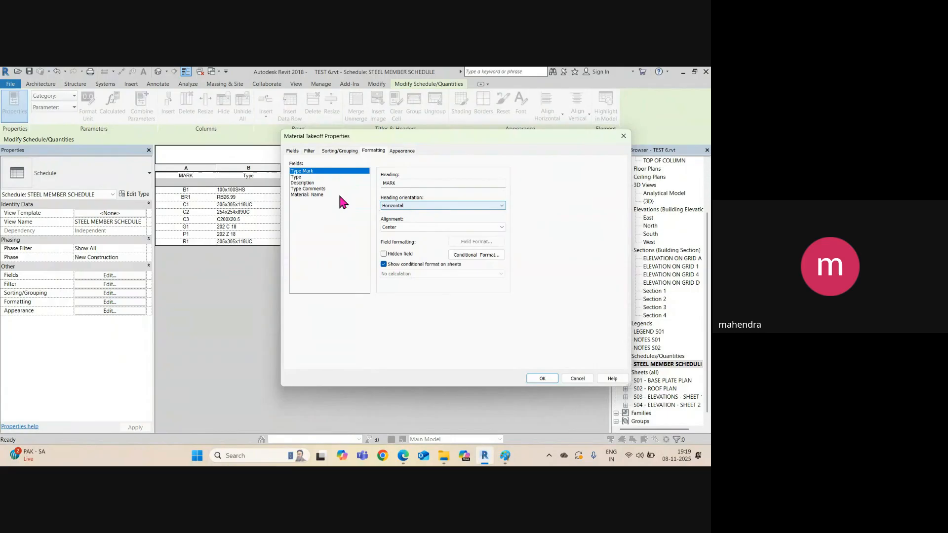
pyautogui.click(297, 177)
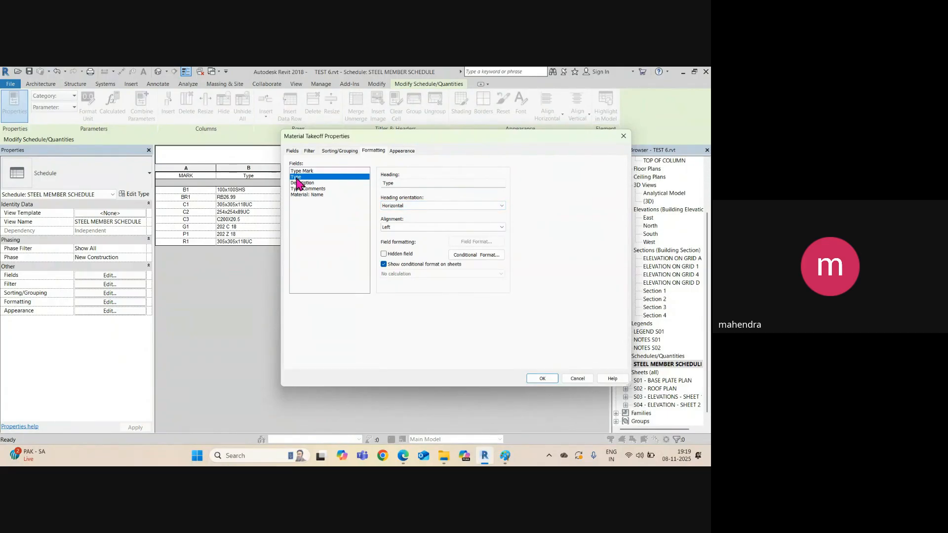
pyautogui.doubleClick(410, 184)
pyautogui.click(408, 226)
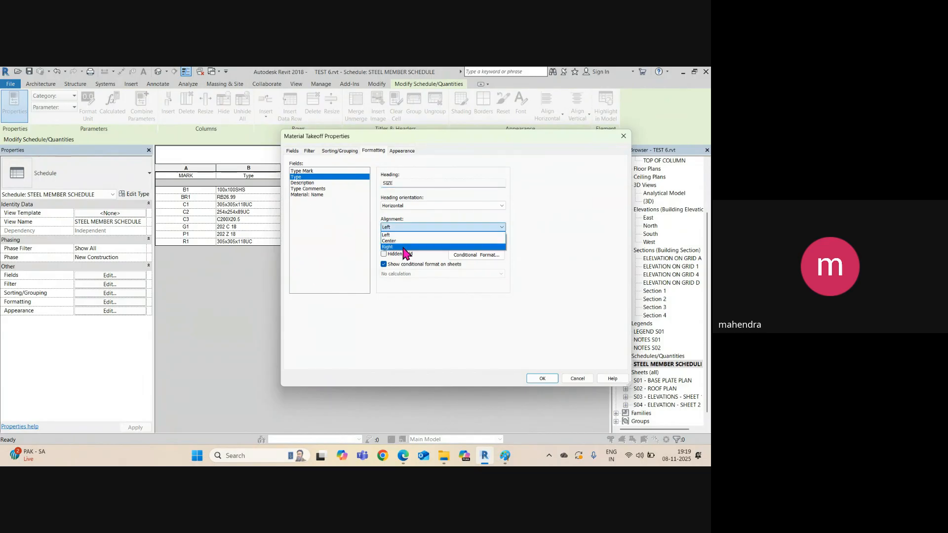
pyautogui.click(404, 242)
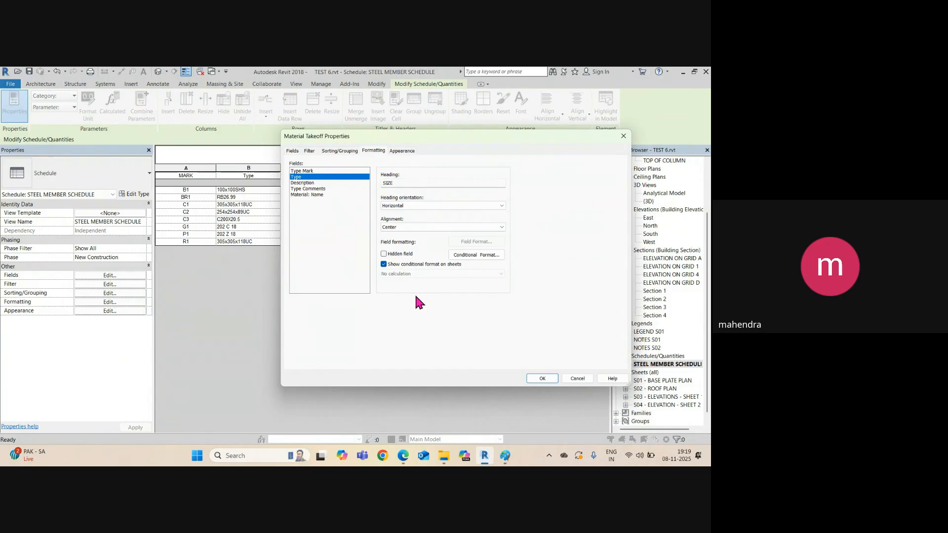
# Step: Set the Description field's heading to DESCRIPTION and apply the formatting changes to the schedule
pyautogui.click(302, 183)
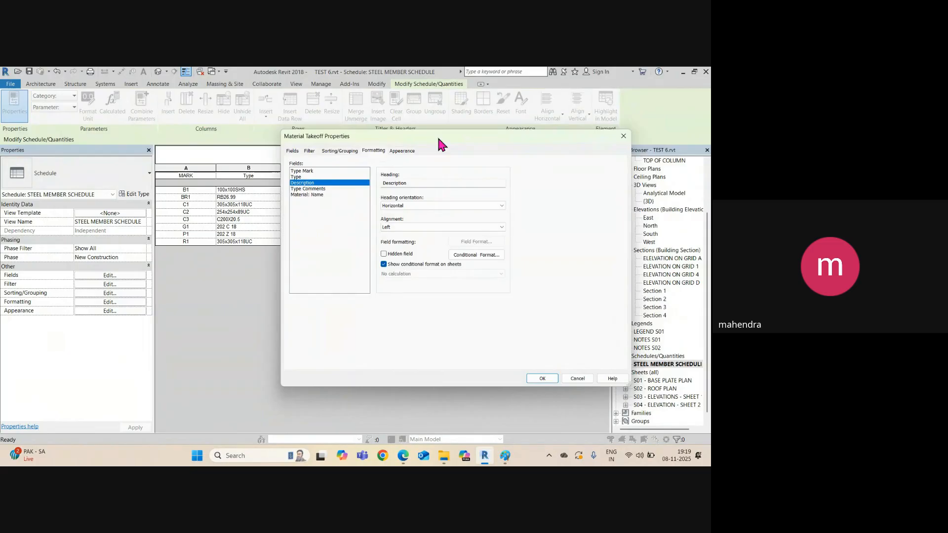
pyautogui.moveTo(439, 139)
pyautogui.mouseDown()
pyautogui.moveTo(535, 140)
pyautogui.moveTo(442, 146)
pyautogui.mouseUp()
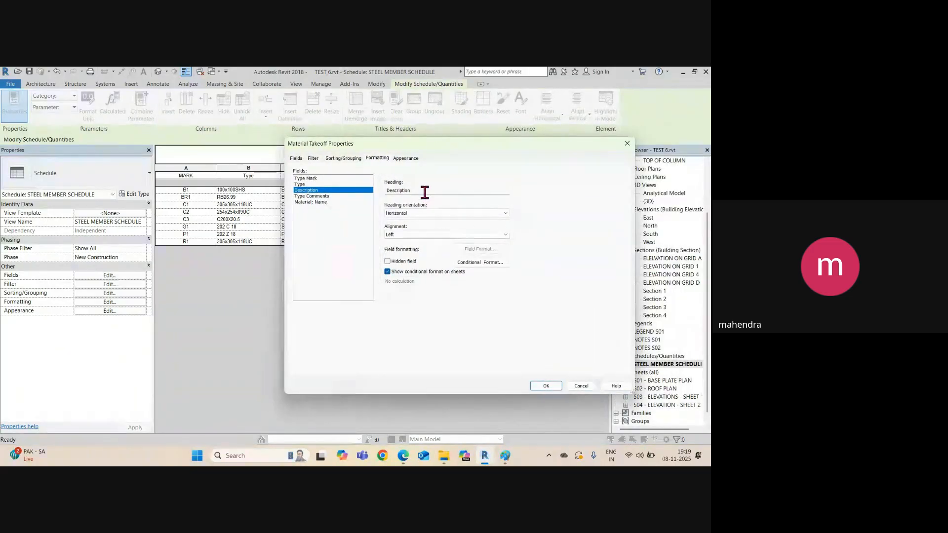
pyautogui.doubleClick(425, 192)
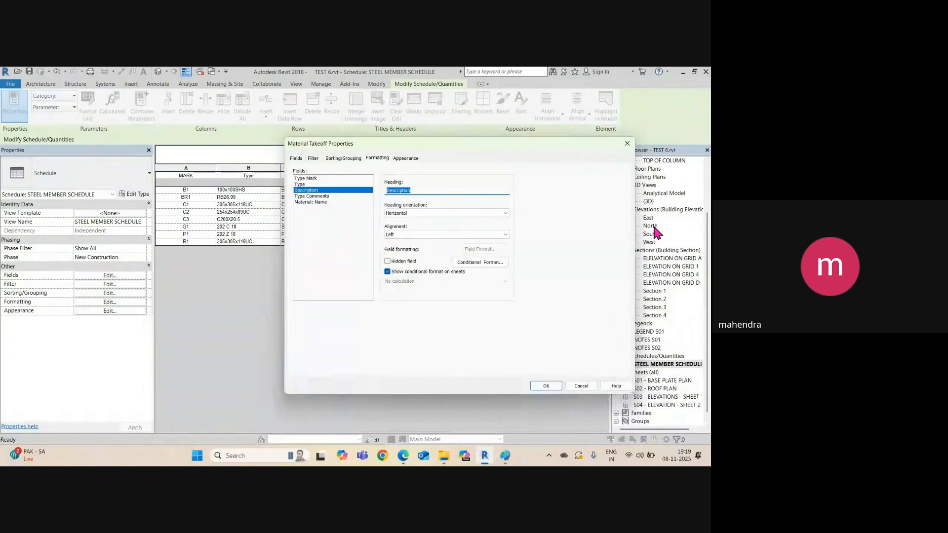
pyautogui.write('DESCRIPTION')
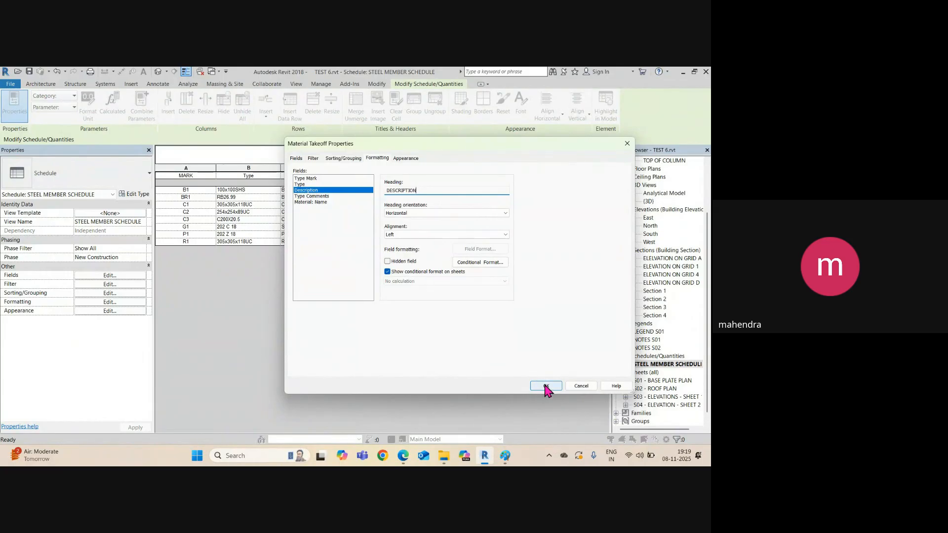
pyautogui.click(312, 196)
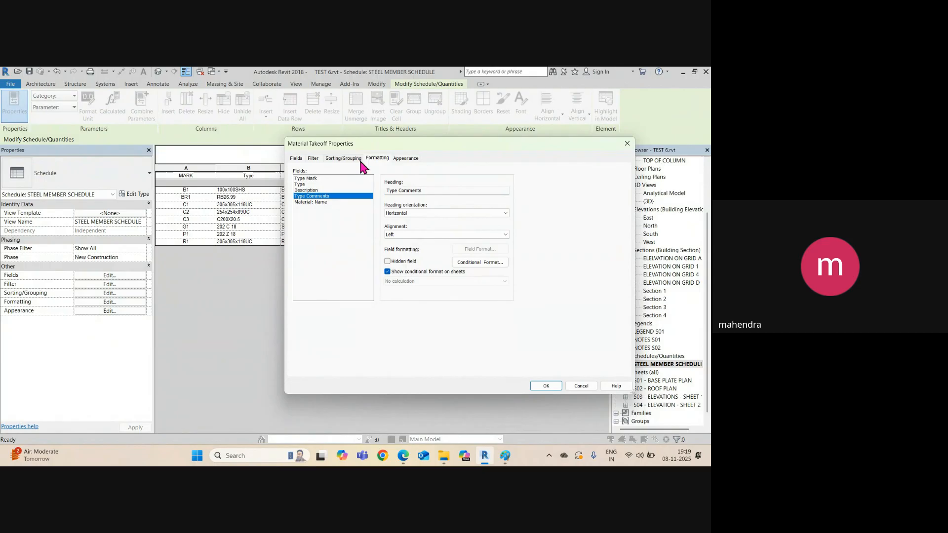
pyautogui.moveTo(390, 148); pyautogui.dragTo(413, 139)
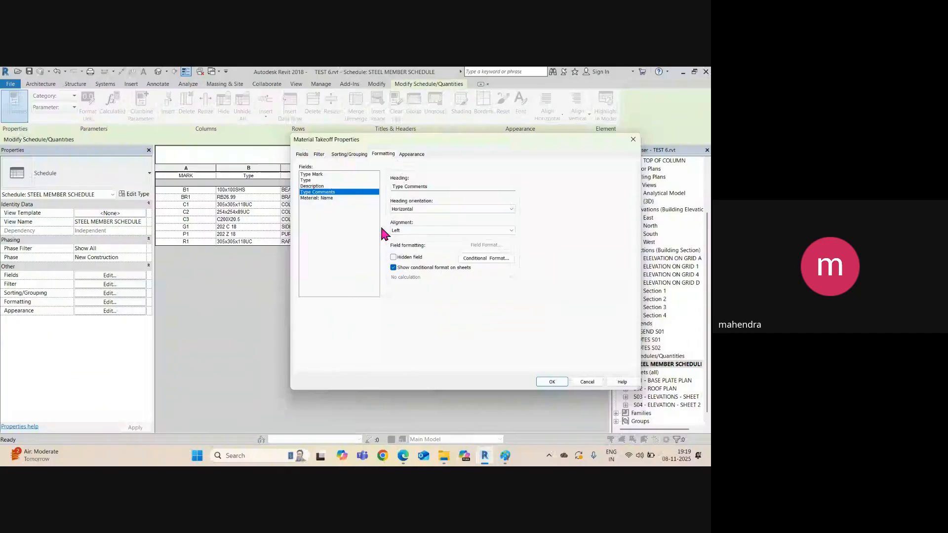
pyautogui.click(554, 382)
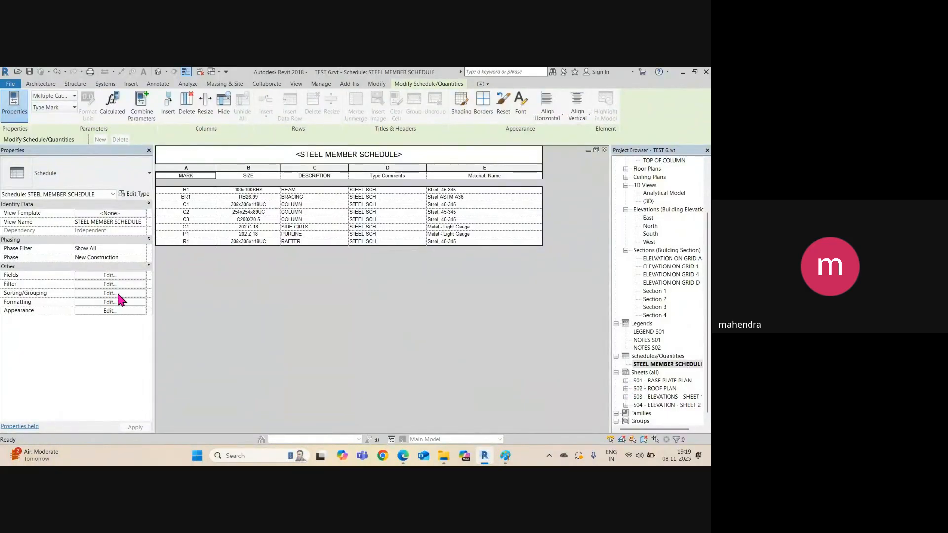
# Step: Set the Description field's alignment to Center and return to sheet S01 - BASE PLATE PLAN
pyautogui.click(109, 302)
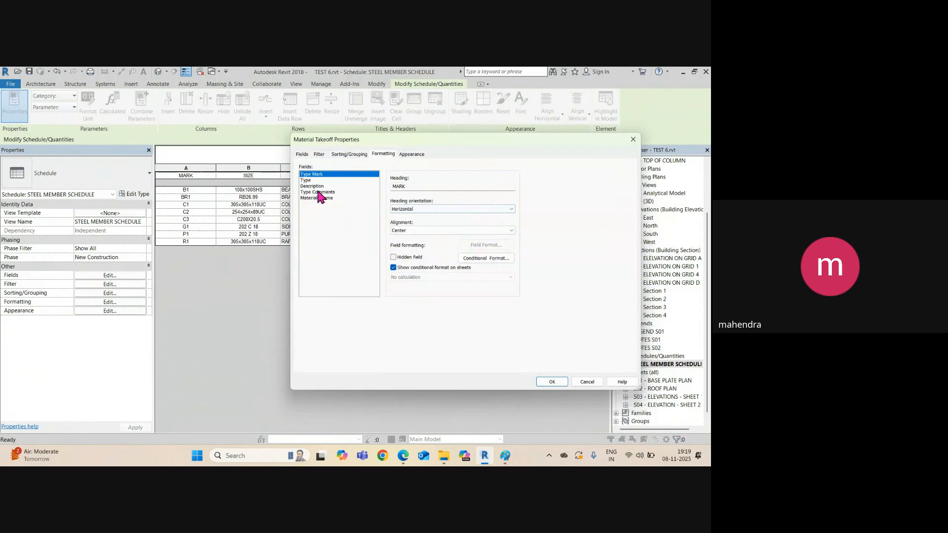
pyautogui.click(312, 187)
pyautogui.click(412, 231)
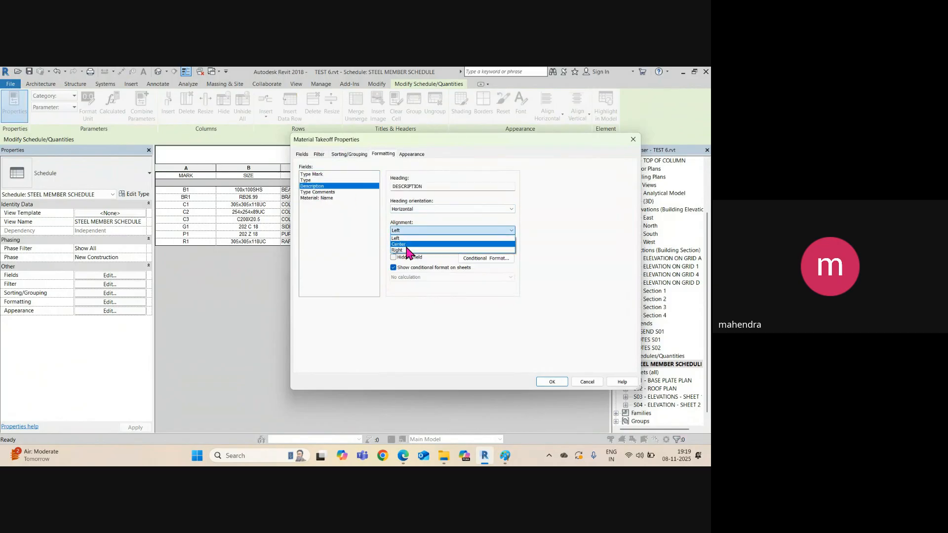
pyautogui.click(405, 251)
pyautogui.click(550, 382)
pyautogui.click(652, 381)
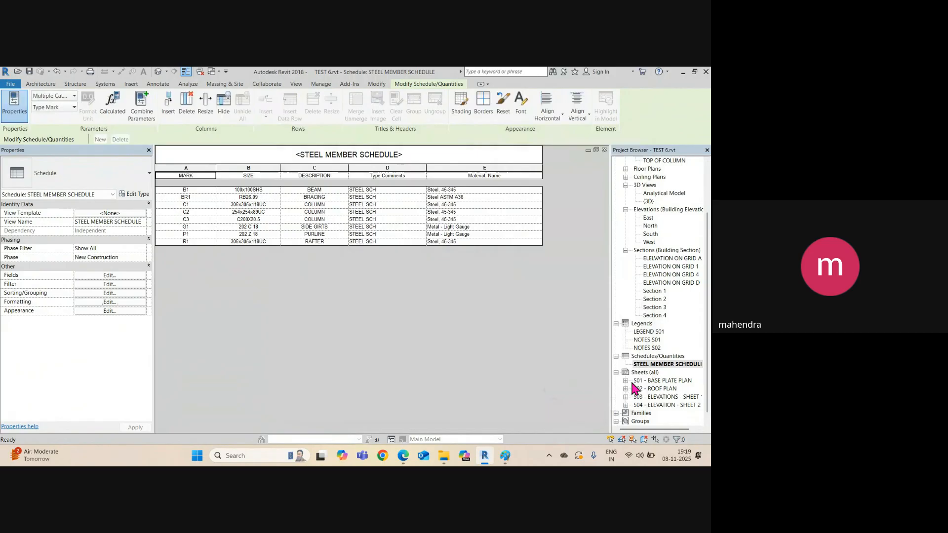
pyautogui.doubleClick(650, 383)
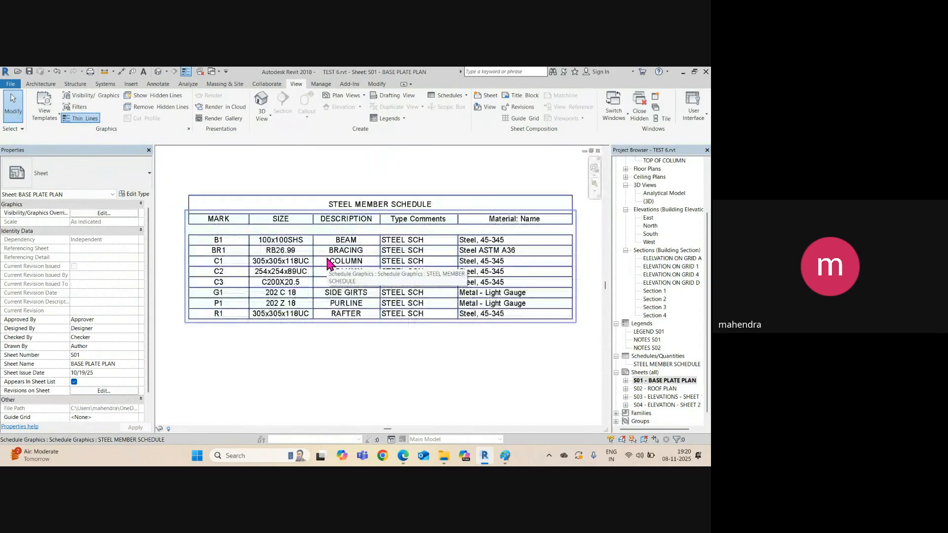
# Step: Make Type Comments a hidden field in the STEEL MEMBER SCHEDULE and return to sheet S01 - BASE PLATE PLAN
pyautogui.scroll(-3, 365, 296)
pyautogui.scroll(6, 279, 282)
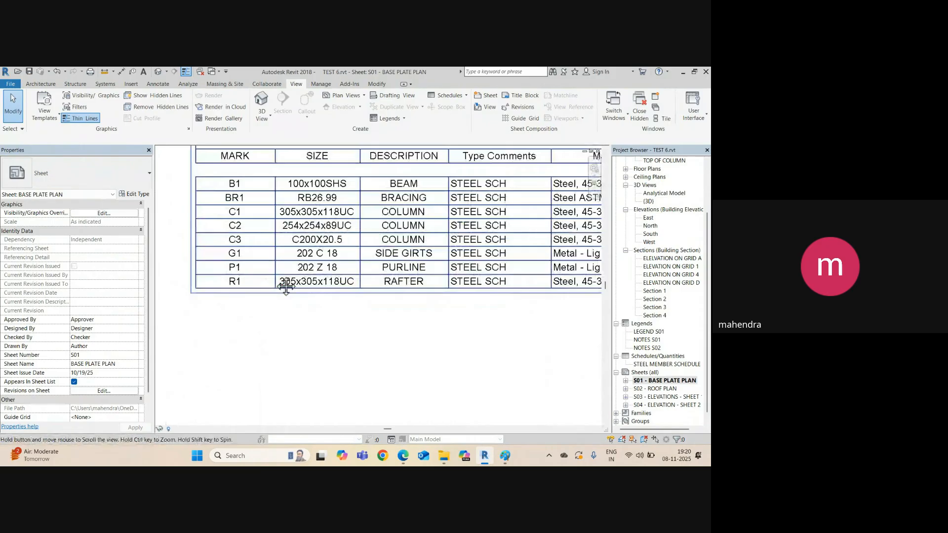
pyautogui.moveTo(314, 255); pyautogui.dragTo(292, 255, button='middle')
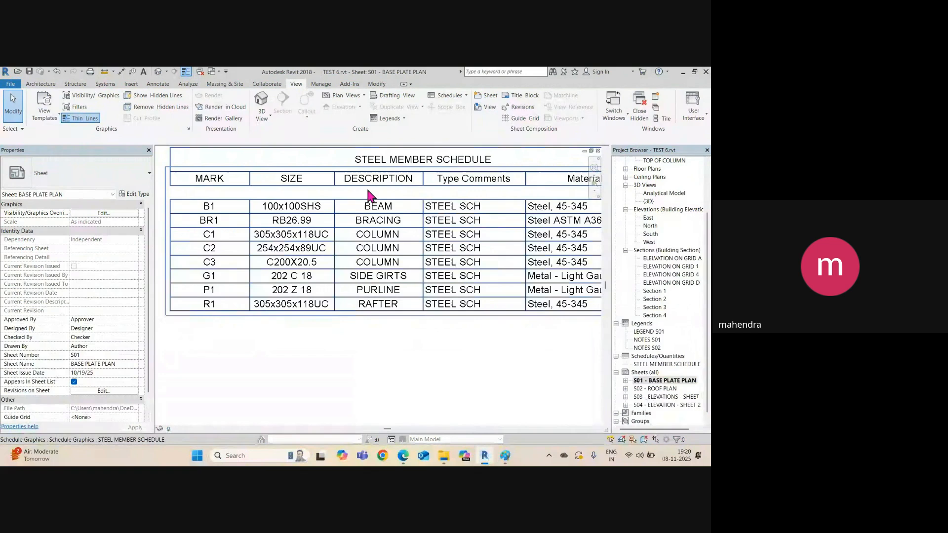
pyautogui.moveTo(380, 195); pyautogui.dragTo(320, 199, button='middle')
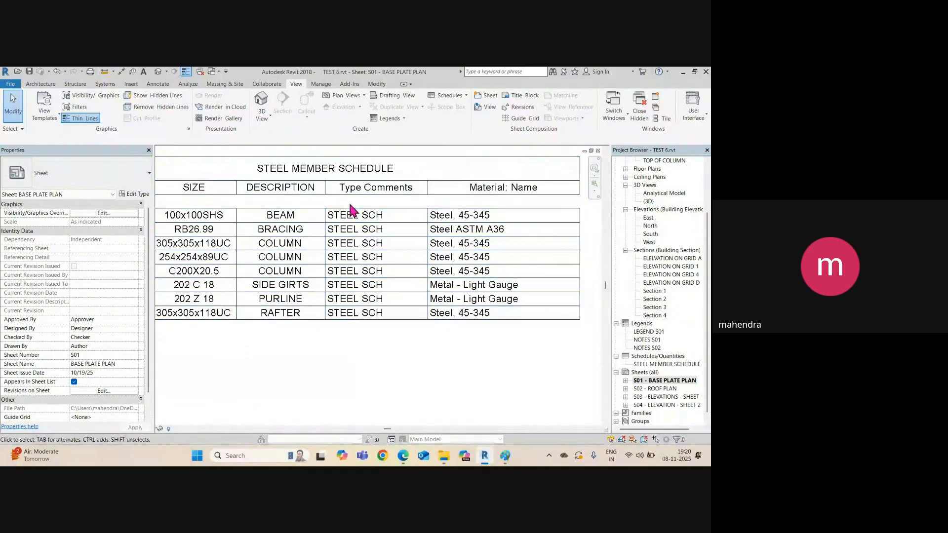
pyautogui.doubleClick(366, 229)
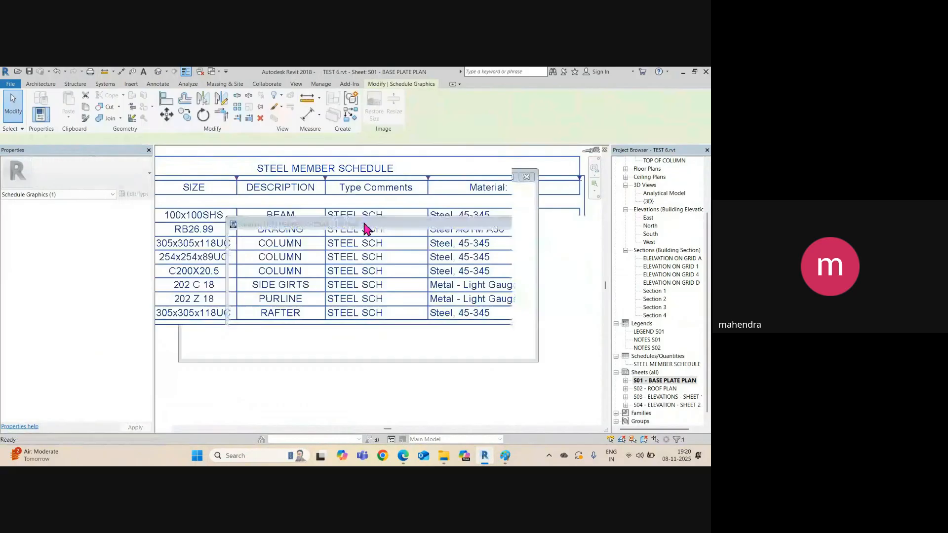
pyautogui.click(129, 302)
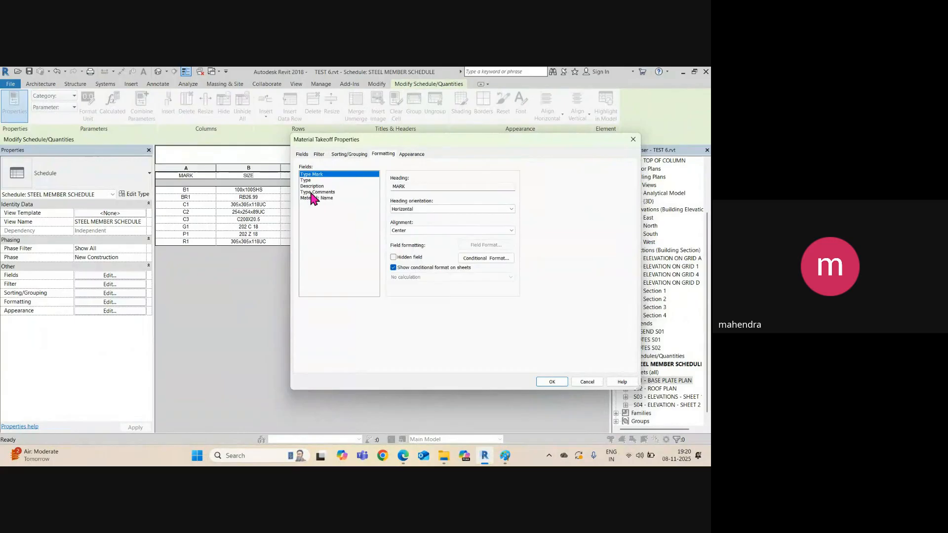
pyautogui.click(313, 193)
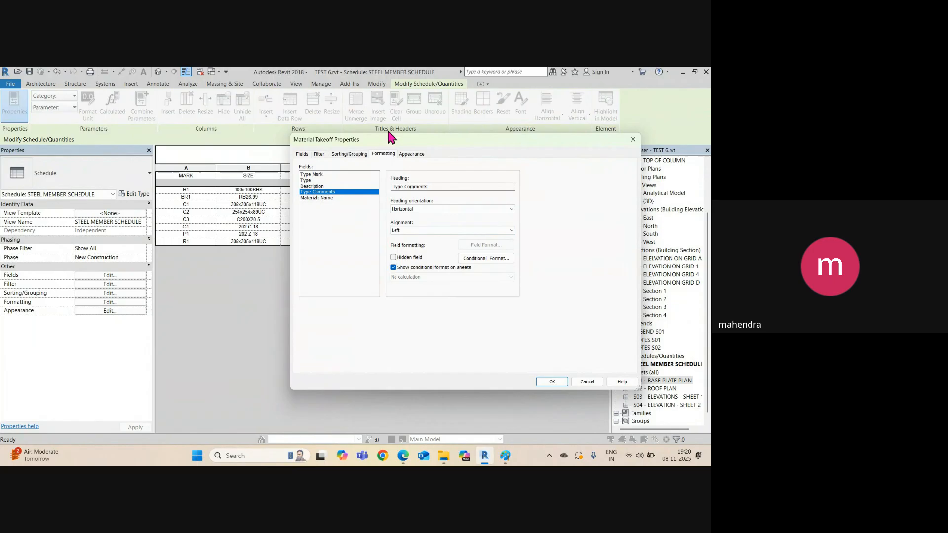
pyautogui.moveTo(391, 138); pyautogui.dragTo(368, 148)
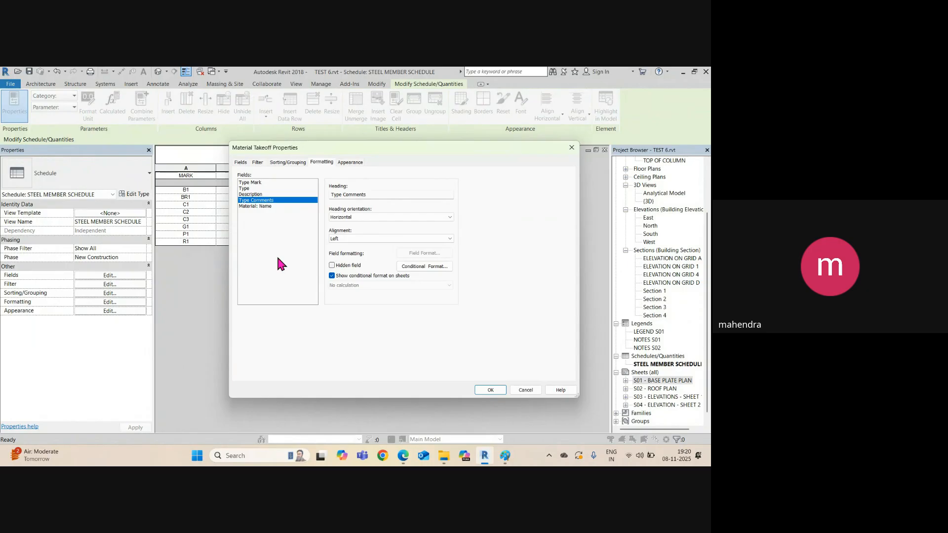
pyautogui.click(332, 265)
pyautogui.click(495, 386)
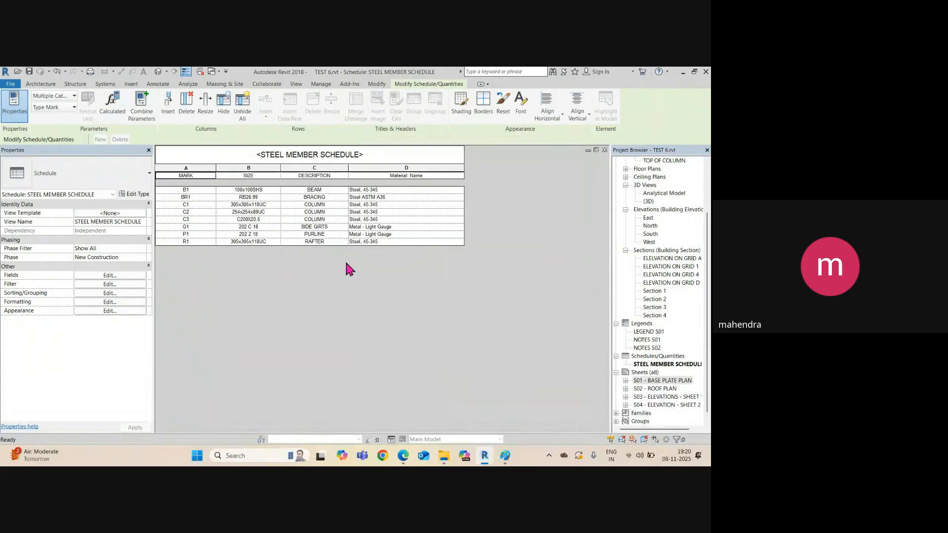
pyautogui.doubleClick(661, 381)
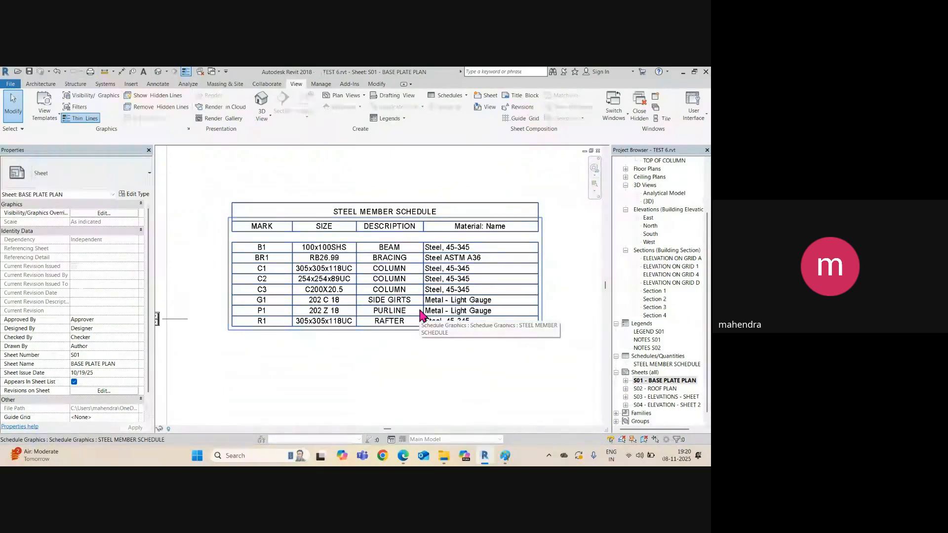
# Step: Open the STEEL MEMBER SCHEDULE's formatting from the sheet and set the Material: Name field's heading to MATERIAL NAME
pyautogui.doubleClick(409, 253)
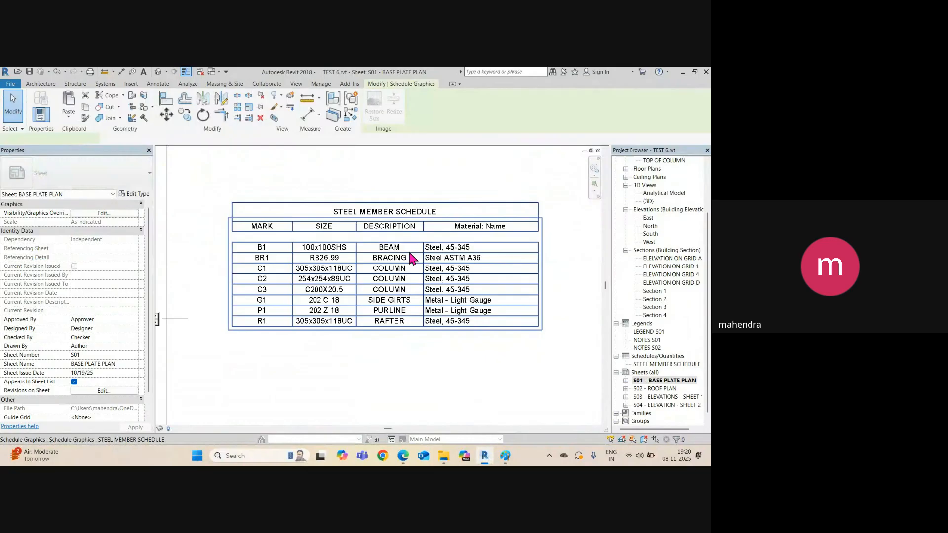
pyautogui.click(123, 302)
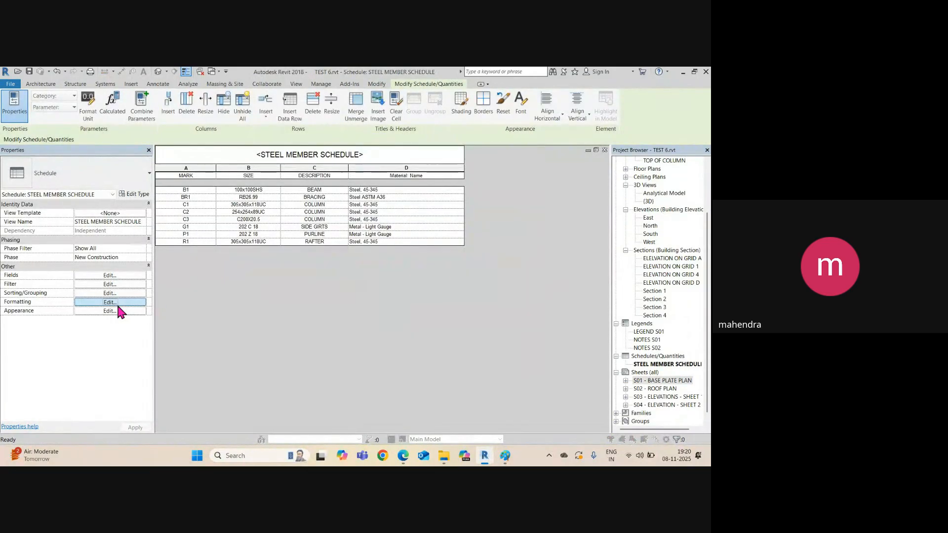
pyautogui.click(256, 206)
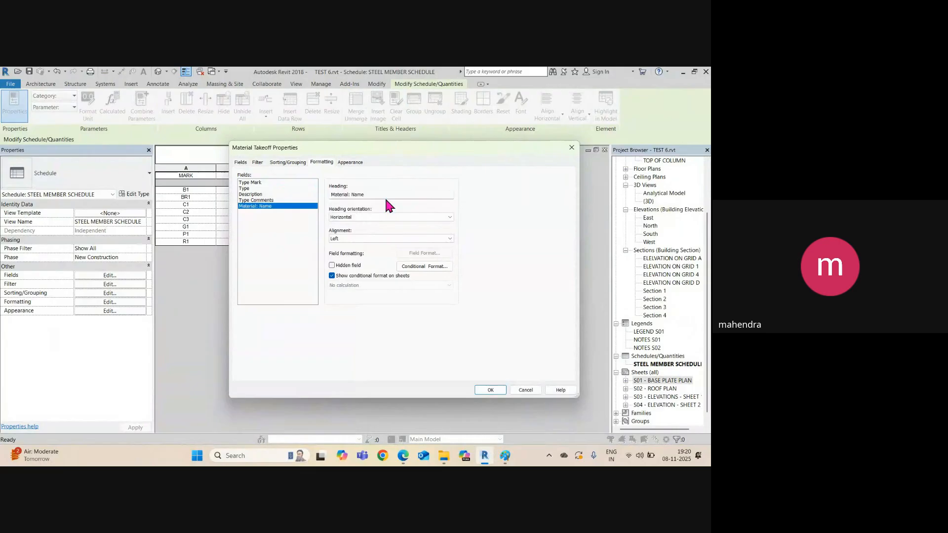
pyautogui.moveTo(379, 197); pyautogui.dragTo(276, 197)
pyautogui.write('MATERIAL')
pyautogui.write('NAME')
# Step: Set the Material: Name field's alignment to Center, apply it and return to sheet S01 - BASE PLATE PLAN
pyautogui.click(353, 240)
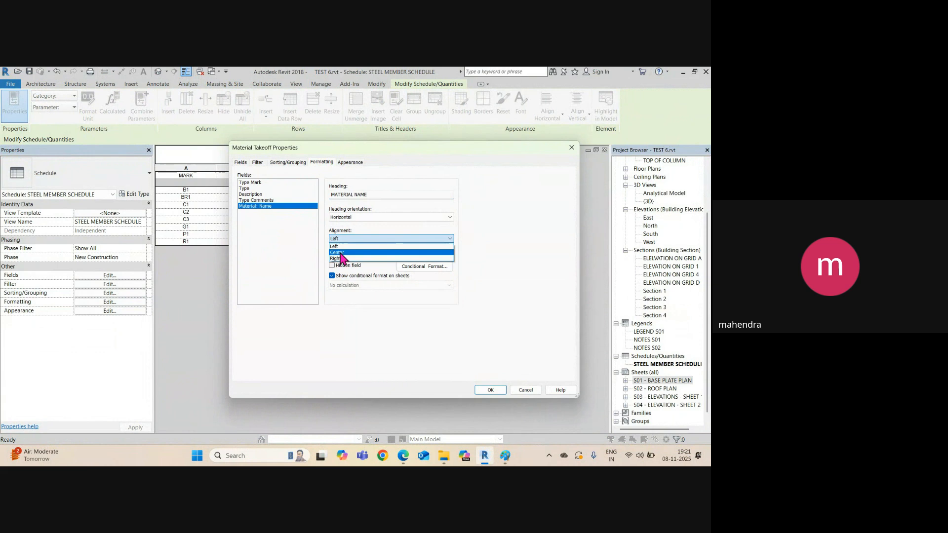
pyautogui.click(343, 253)
pyautogui.click(492, 390)
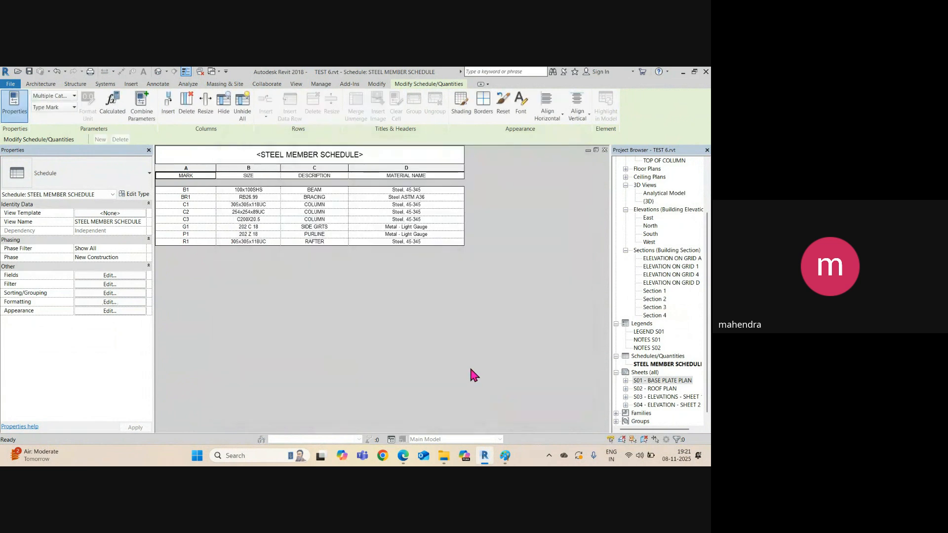
pyautogui.doubleClick(657, 384)
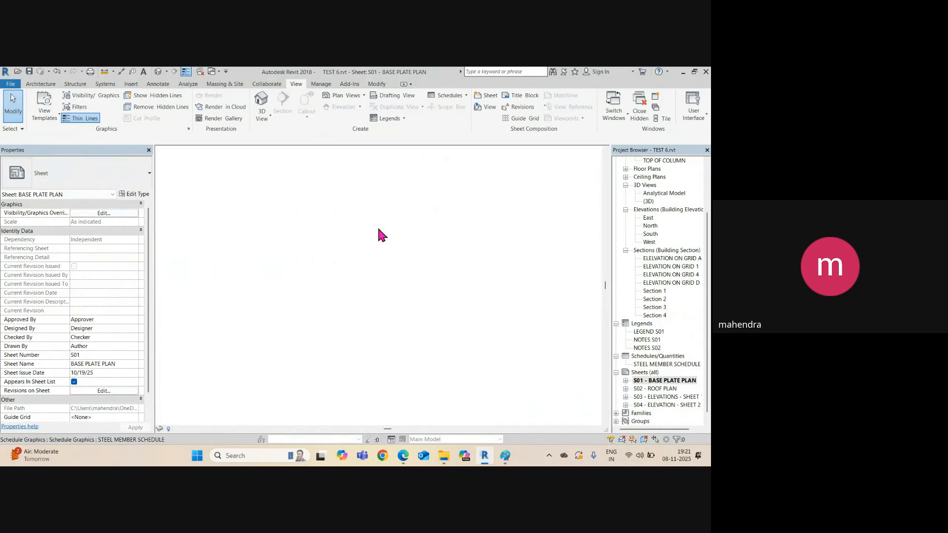
pyautogui.moveTo(513, 372); pyautogui.dragTo(476, 364, button='middle')
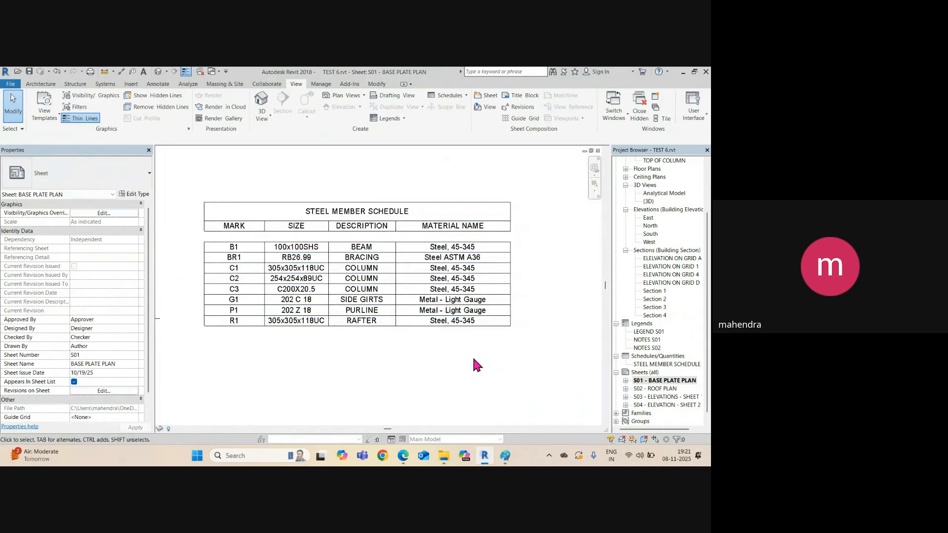
pyautogui.scroll(2, 245, 209)
pyautogui.scroll(-3, 373, 355)
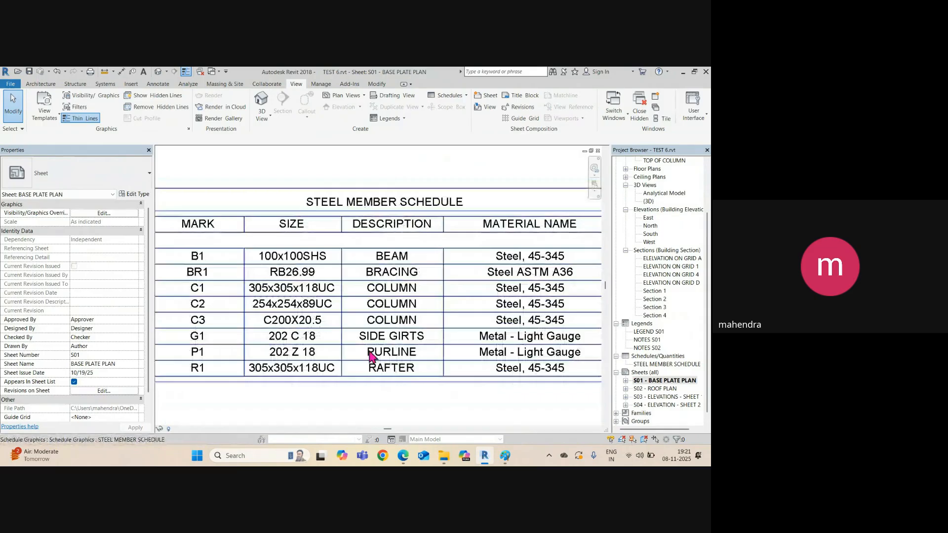
pyautogui.moveTo(399, 365); pyautogui.dragTo(406, 361, button='middle')
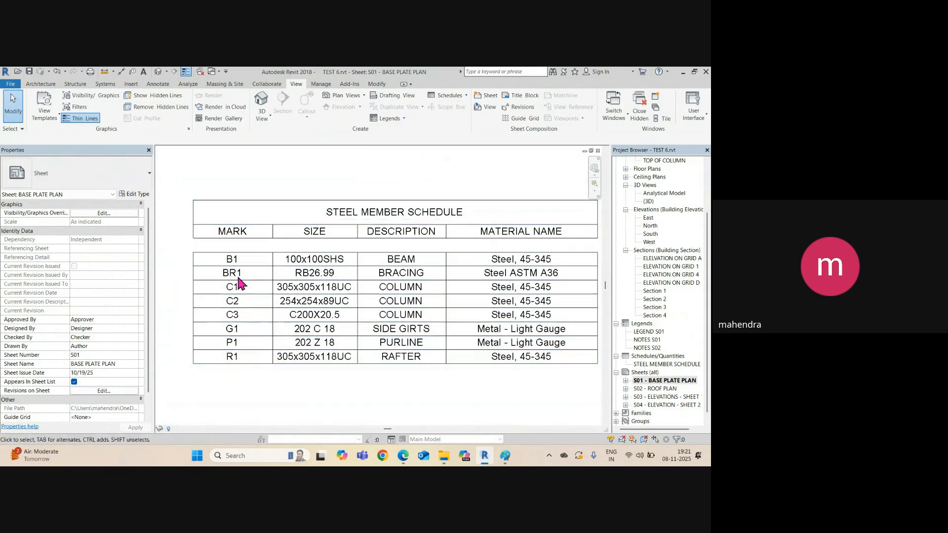
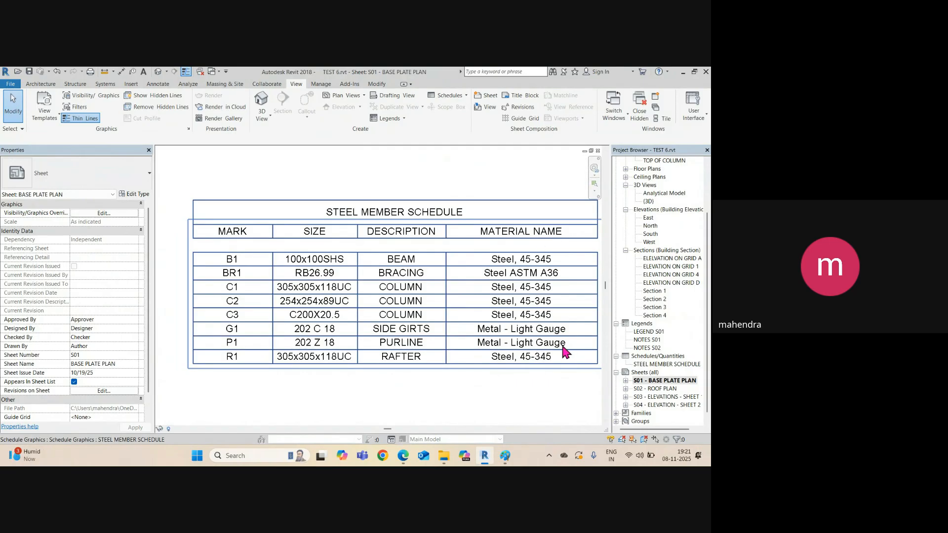
# Step: Turn off the blank row before data in the STEEL MEMBER SCHEDULE's appearance settings and apply the change
pyautogui.scroll(3, 198, 252)
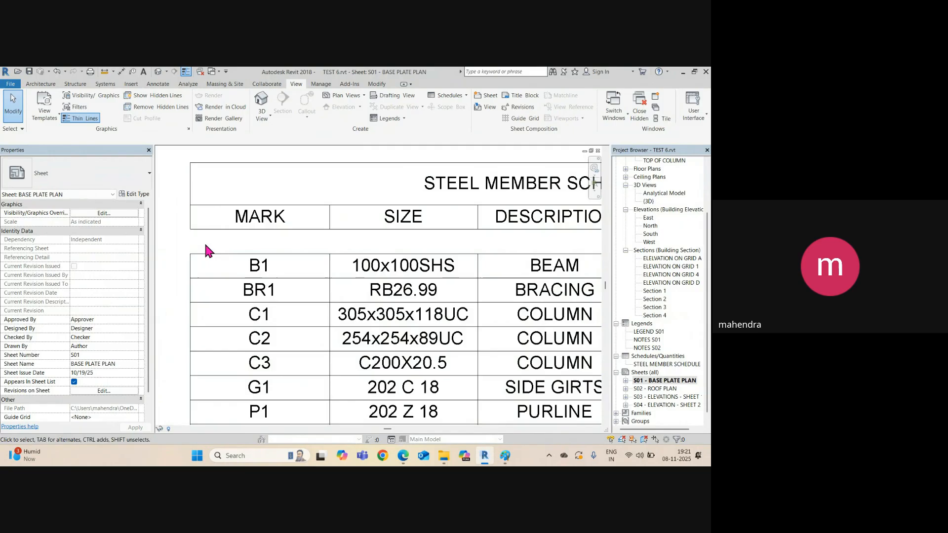
pyautogui.scroll(-2, 207, 247)
pyautogui.click(234, 251)
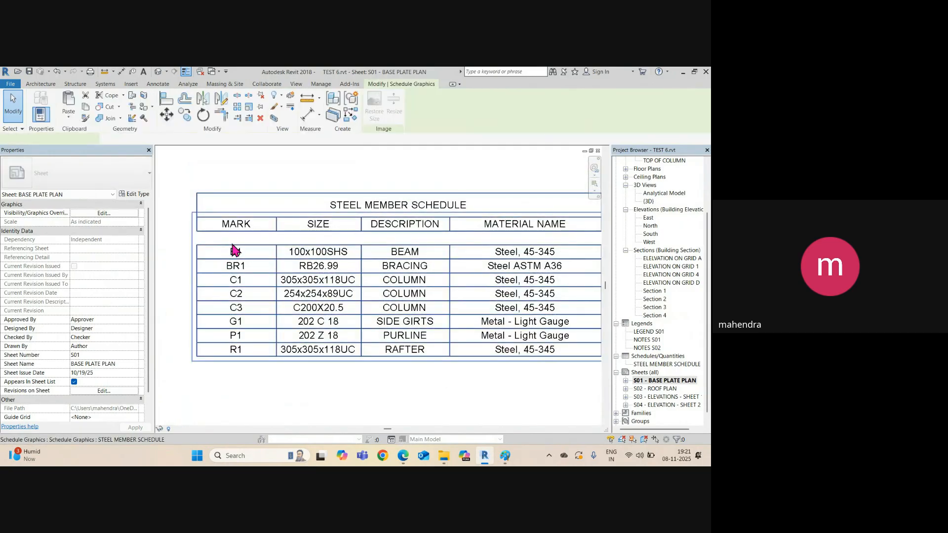
pyautogui.doubleClick(235, 252)
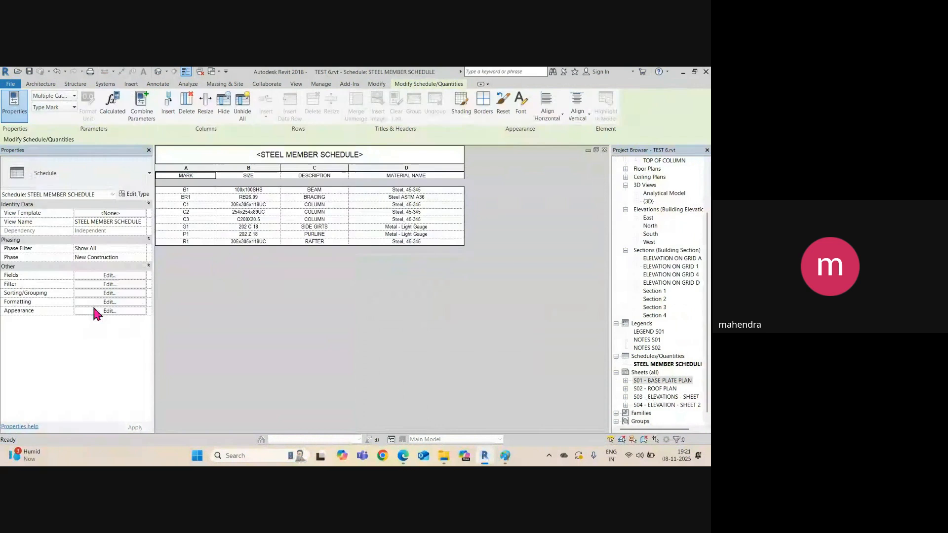
pyautogui.click(99, 302)
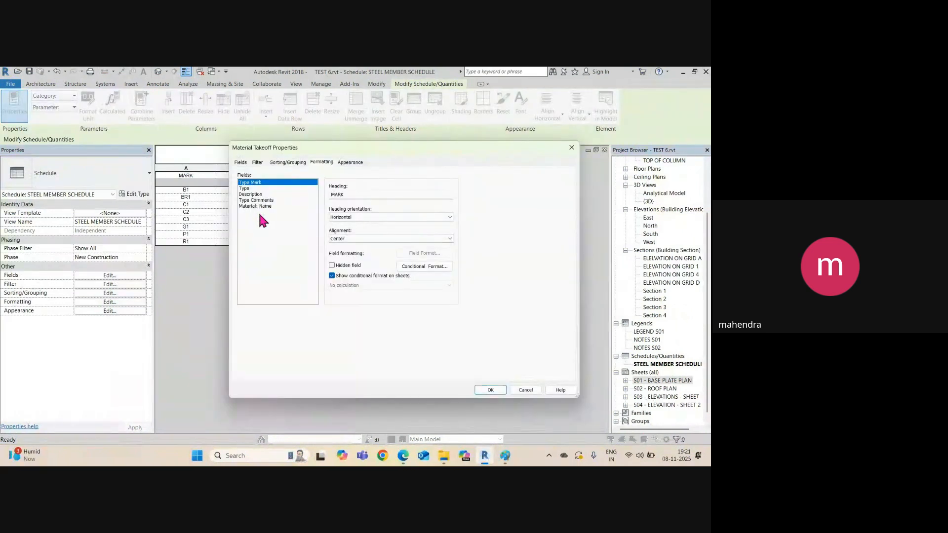
pyautogui.click(351, 163)
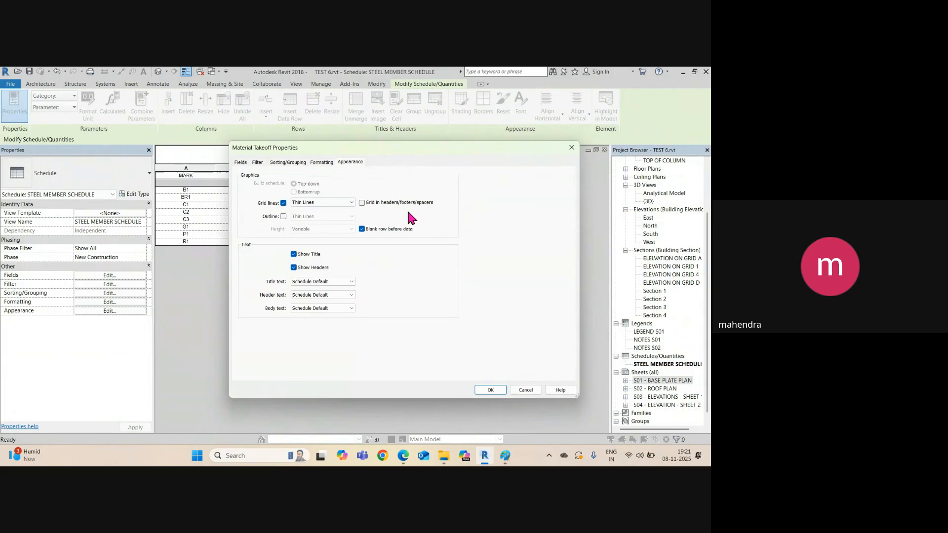
pyautogui.click(323, 164)
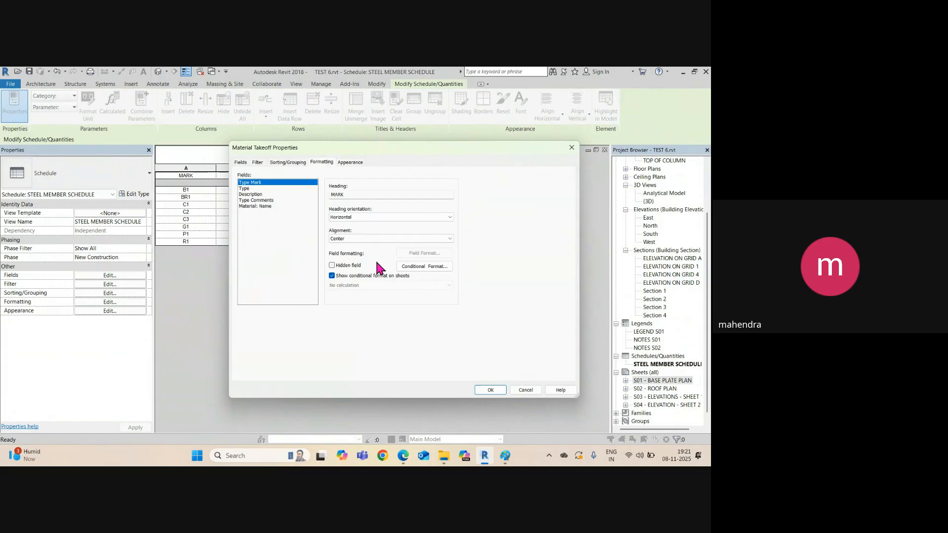
pyautogui.click(353, 164)
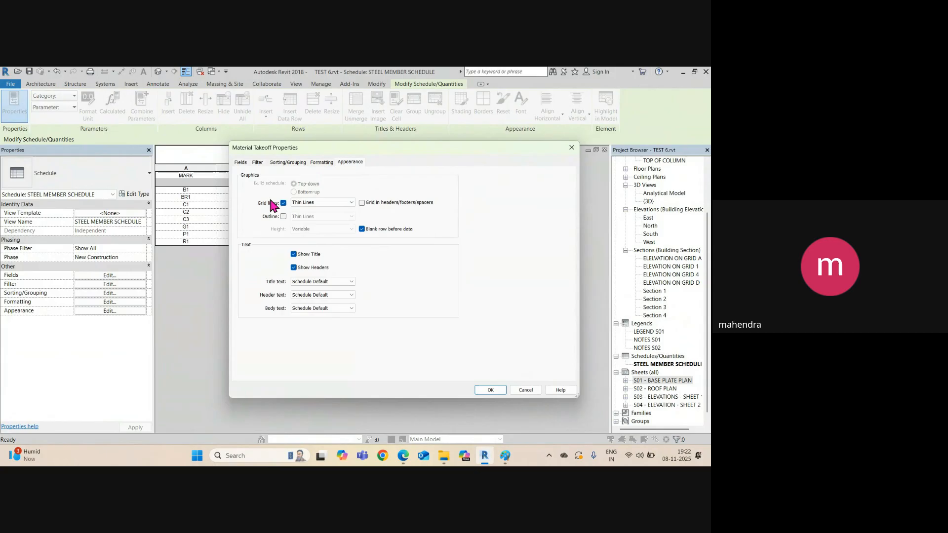
pyautogui.moveTo(382, 148); pyautogui.dragTo(505, 136)
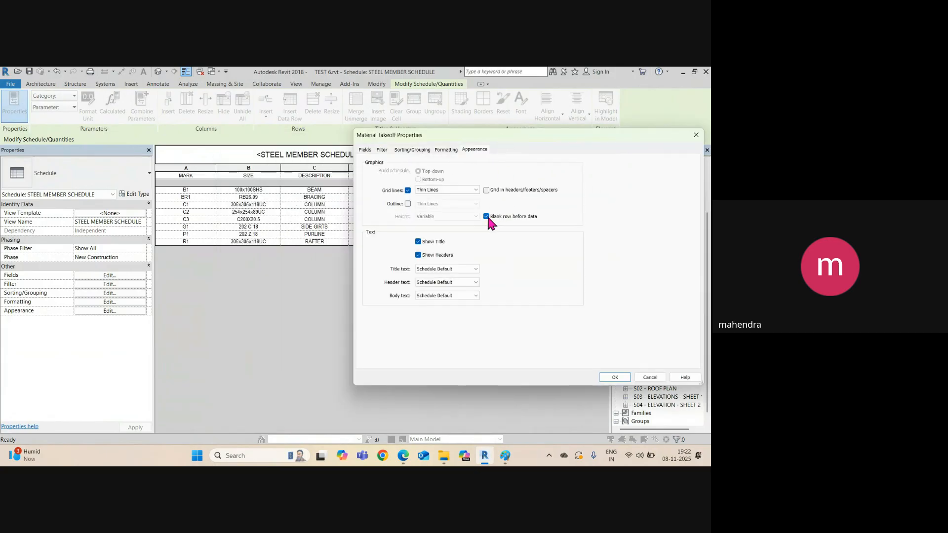
pyautogui.click(487, 217)
pyautogui.click(615, 378)
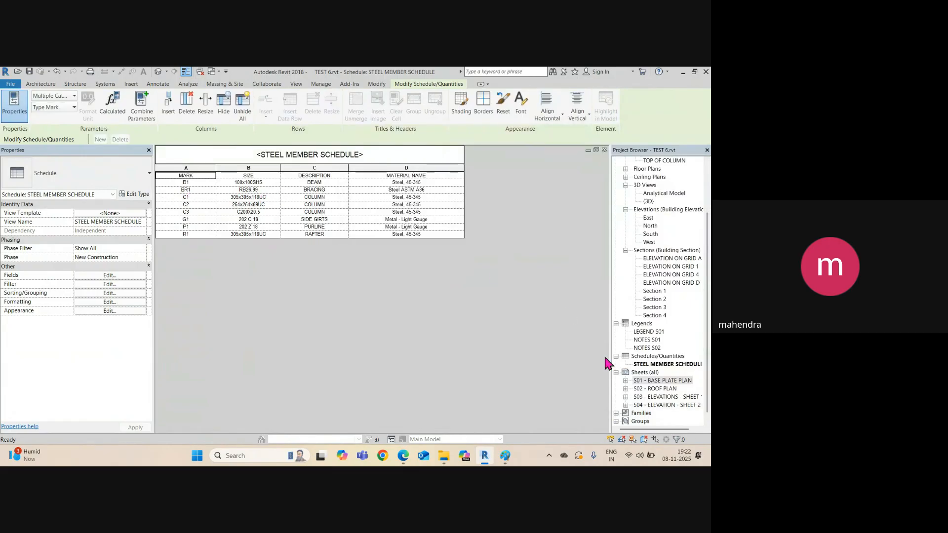
# Step: Set the schedule's grid lines to Medium Lines and enable its outline with Medium Lines in the appearance settings
pyautogui.click(91, 302)
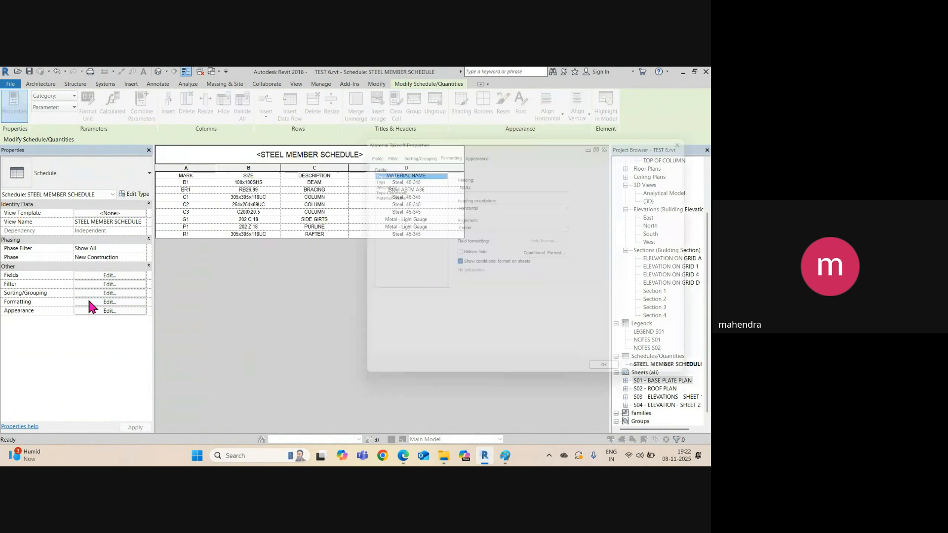
pyautogui.click(472, 151)
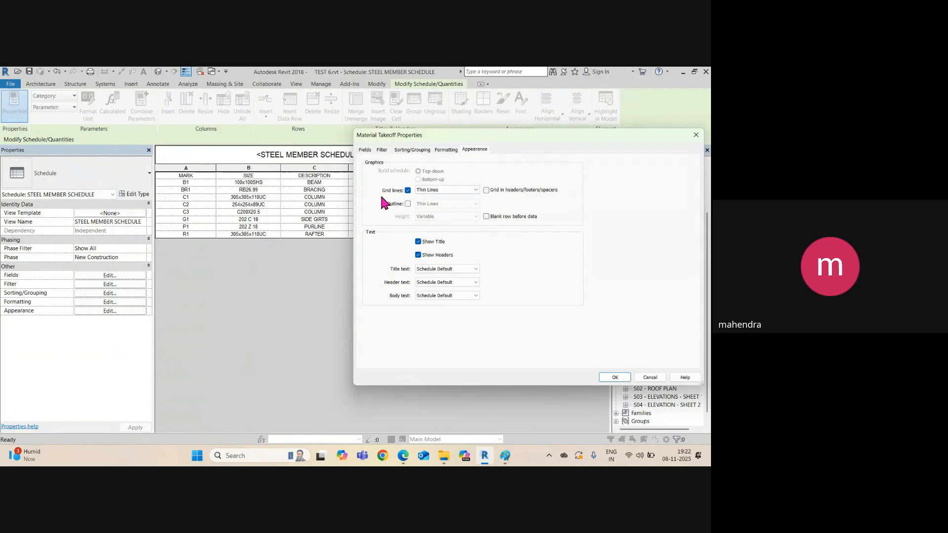
pyautogui.click(442, 189)
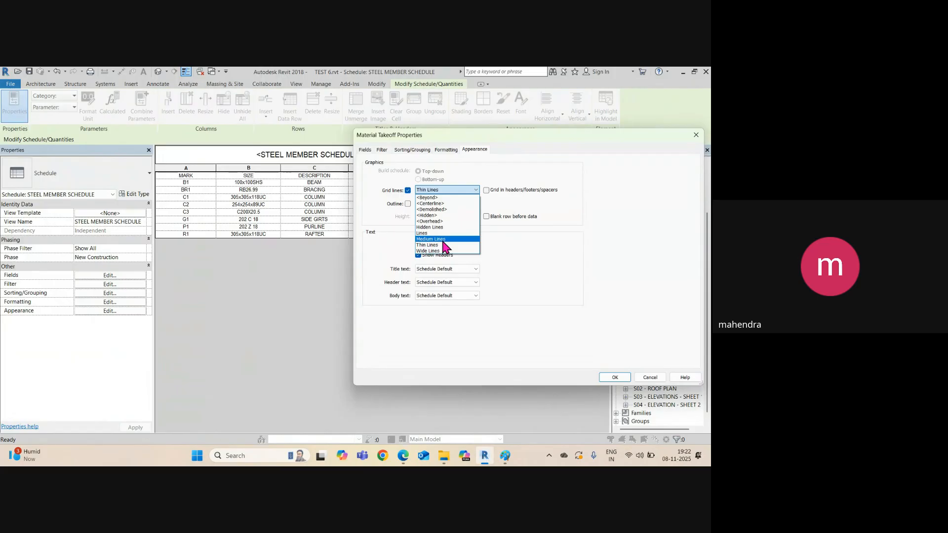
pyautogui.click(432, 239)
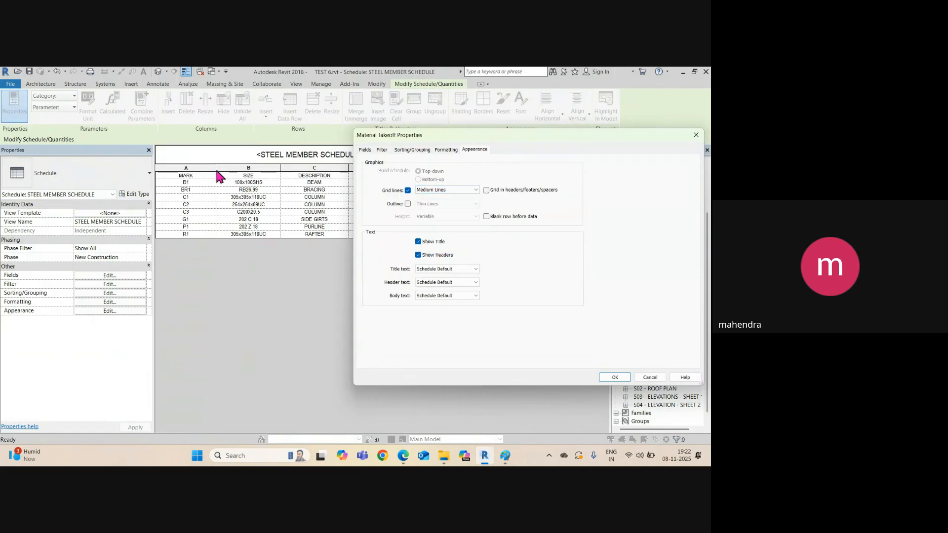
pyautogui.click(408, 203)
pyautogui.click(467, 203)
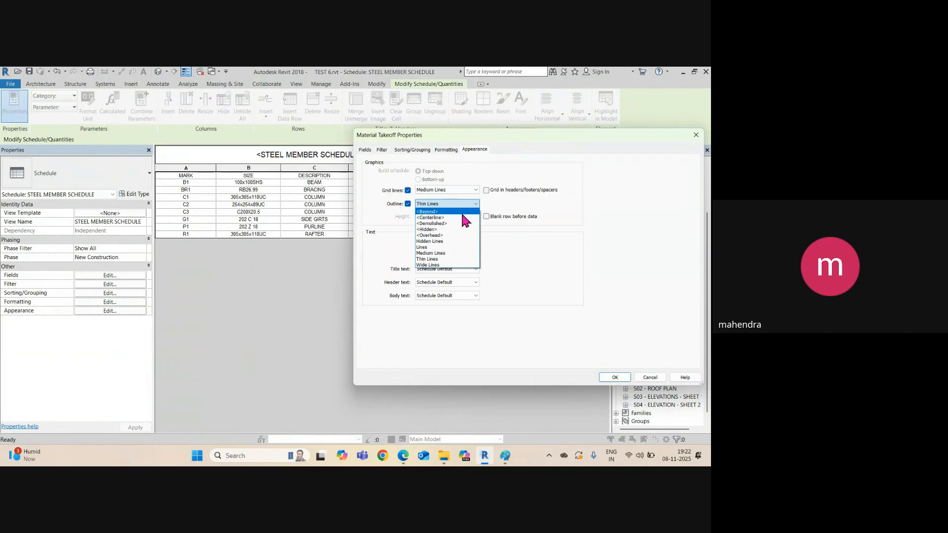
pyautogui.click(432, 253)
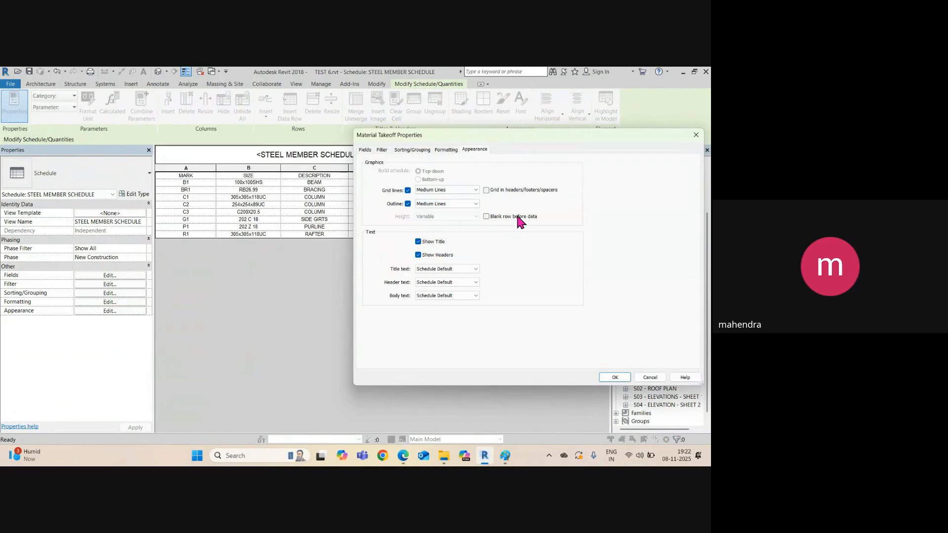
# Step: Set the schedule's title text to 5mm Arial
pyautogui.click(461, 268)
pyautogui.click(453, 269)
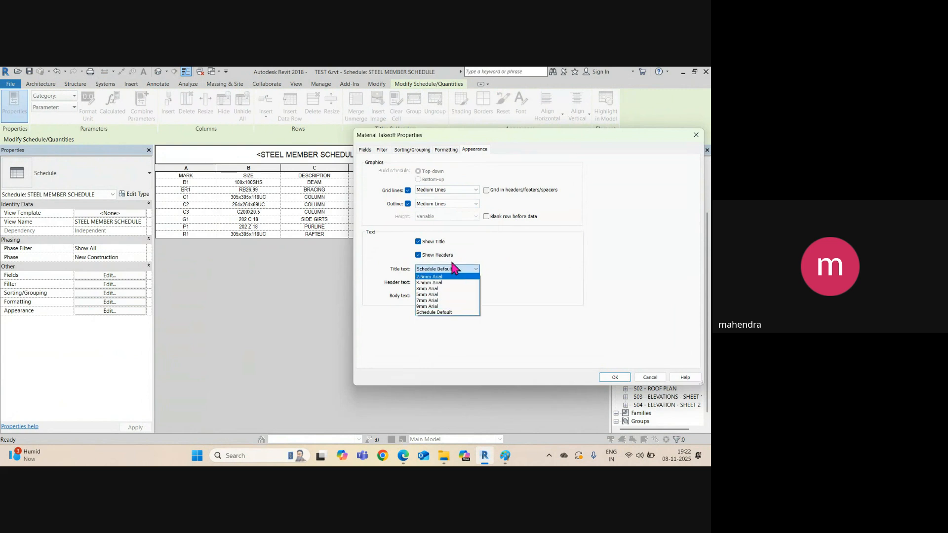
pyautogui.click(434, 289)
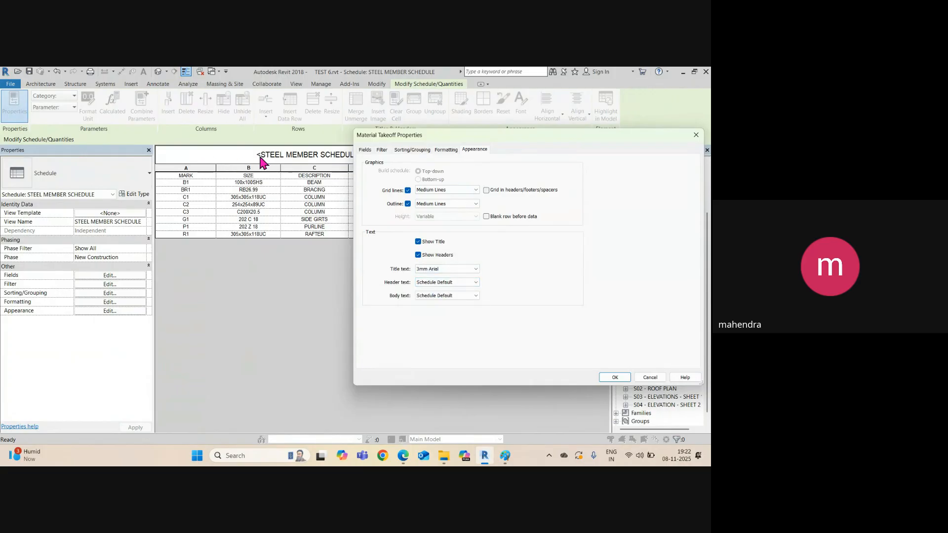
pyautogui.click(434, 270)
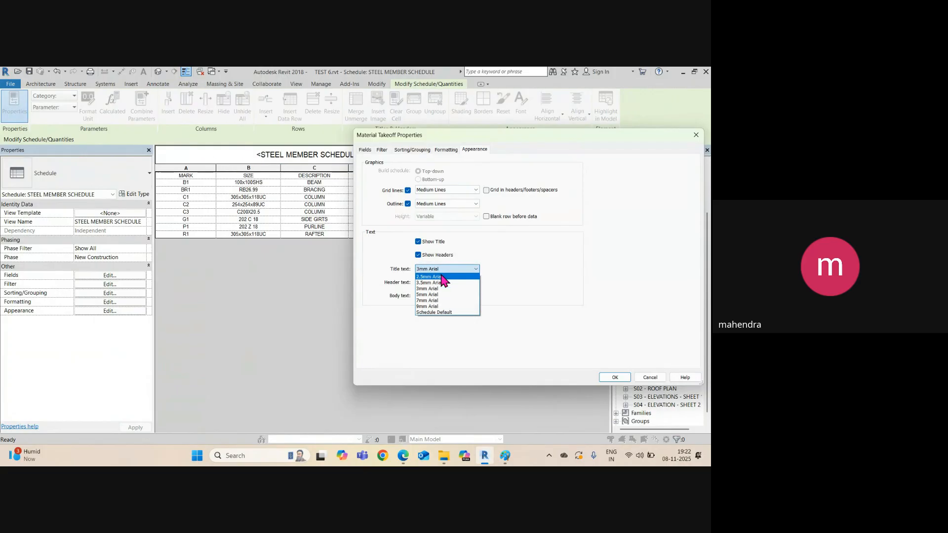
pyautogui.click(433, 300)
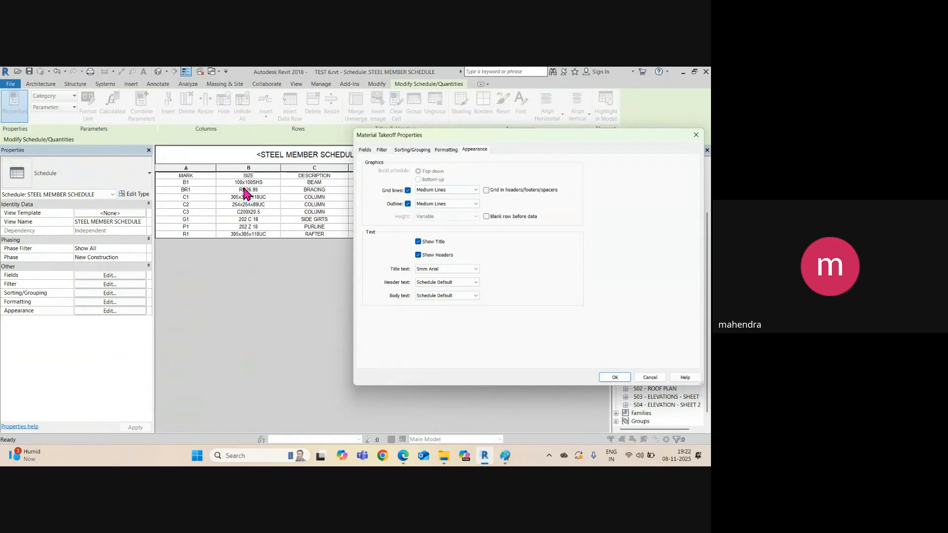
# Step: Set the schedule's header and body text to 3mm Arial, apply the appearance changes and return to sheet S01 - BASE PLATE PLAN
pyautogui.click(465, 282)
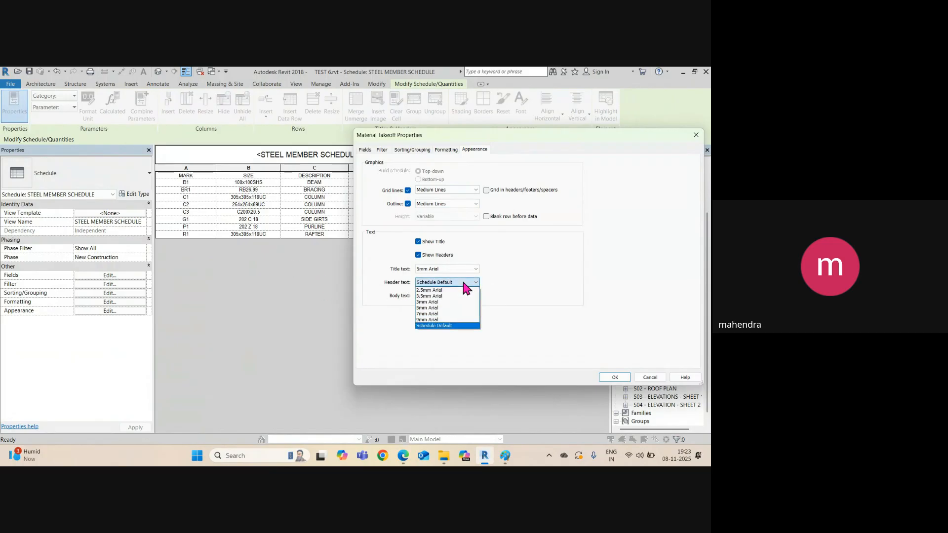
pyautogui.click(445, 302)
pyautogui.click(433, 297)
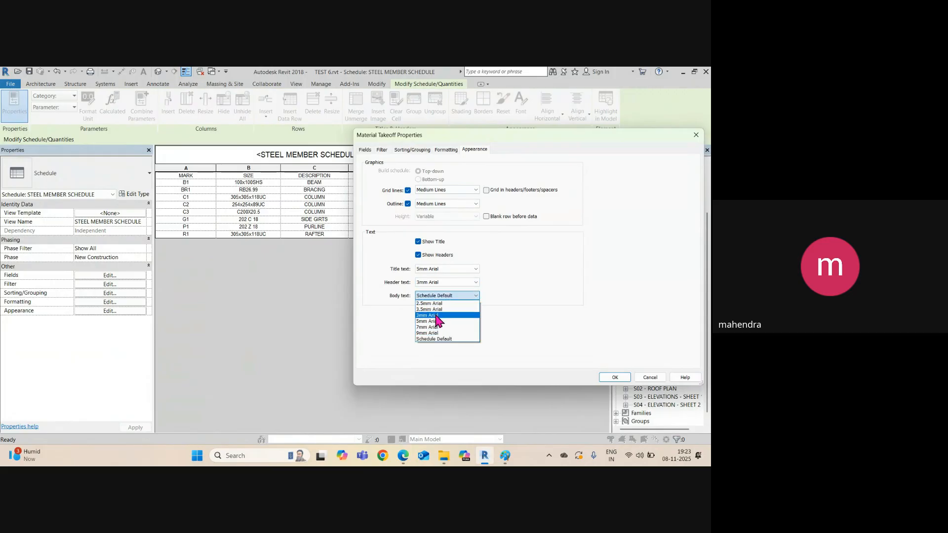
pyautogui.click(437, 316)
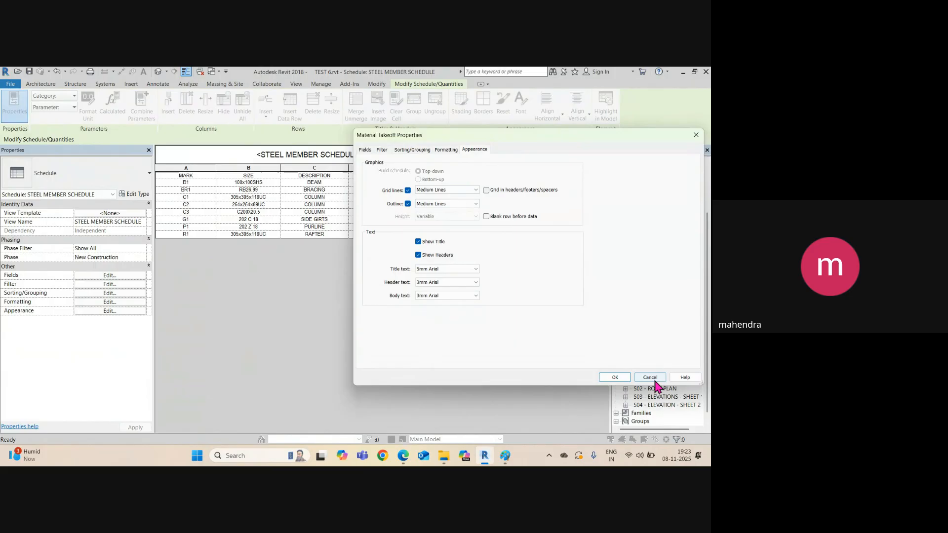
pyautogui.click(616, 378)
pyautogui.doubleClick(639, 381)
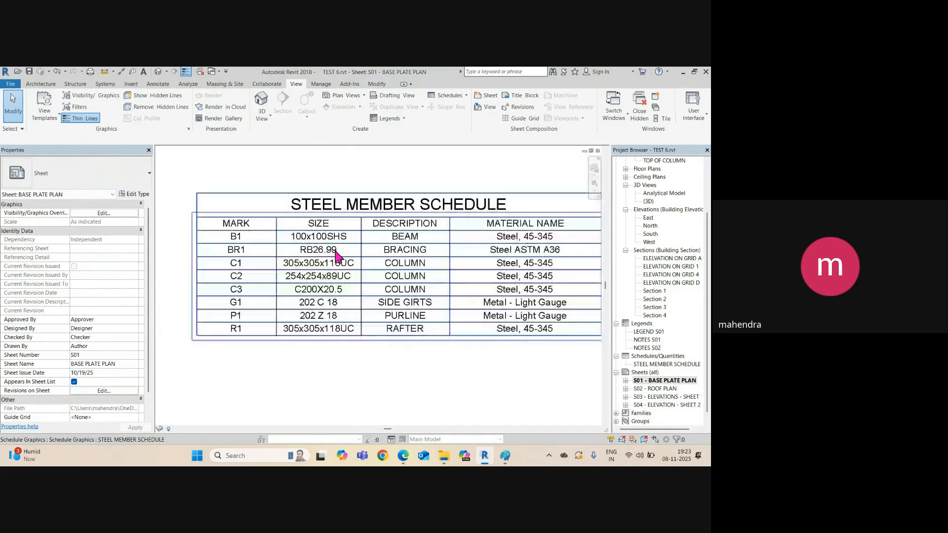
pyautogui.scroll(-2, 264, 272)
pyautogui.scroll(4, 291, 239)
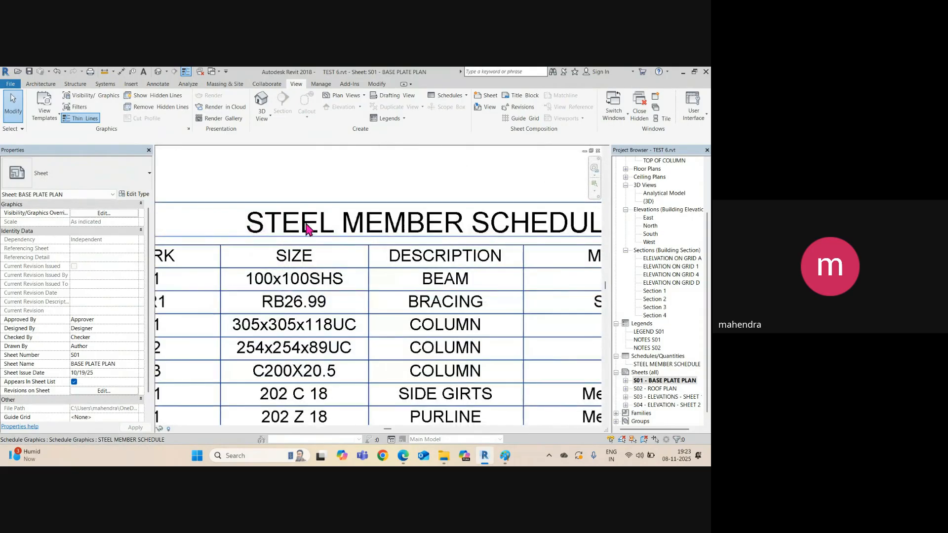
pyautogui.scroll(-2, 318, 226)
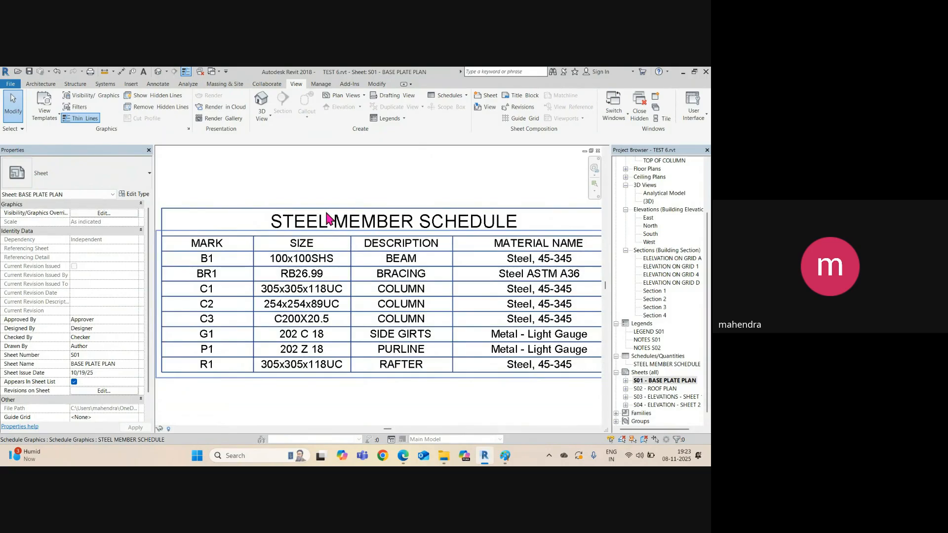
# Step: Move the STEEL MEMBER SCHEDULE closer to the LEGEND on the sheet, placing it just beneath it
pyautogui.scroll(-2, 330, 217)
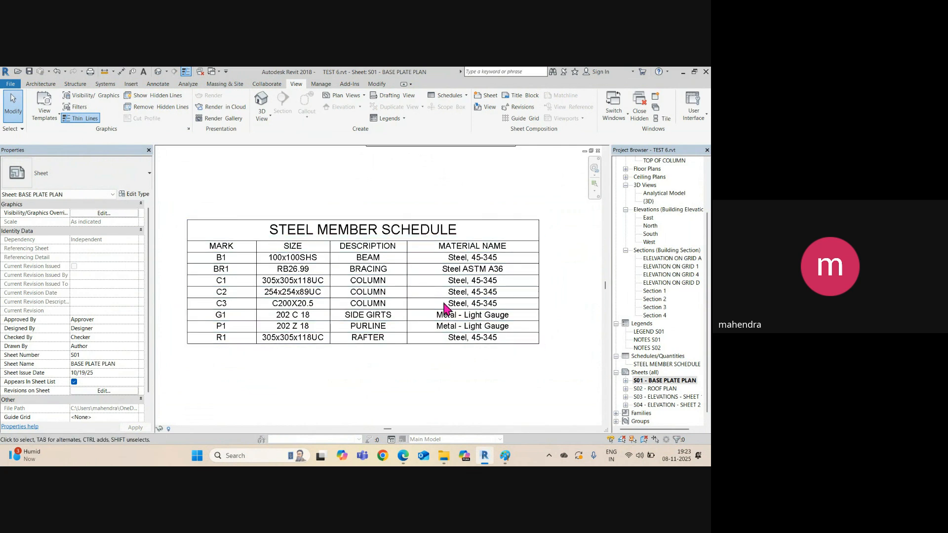
pyautogui.scroll(2, 214, 282)
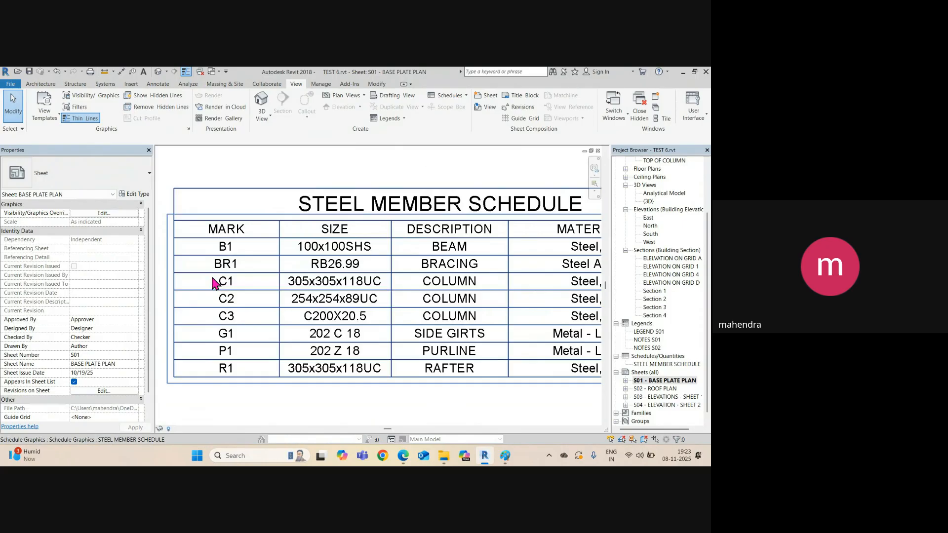
pyautogui.scroll(-4, 214, 282)
pyautogui.click(316, 325)
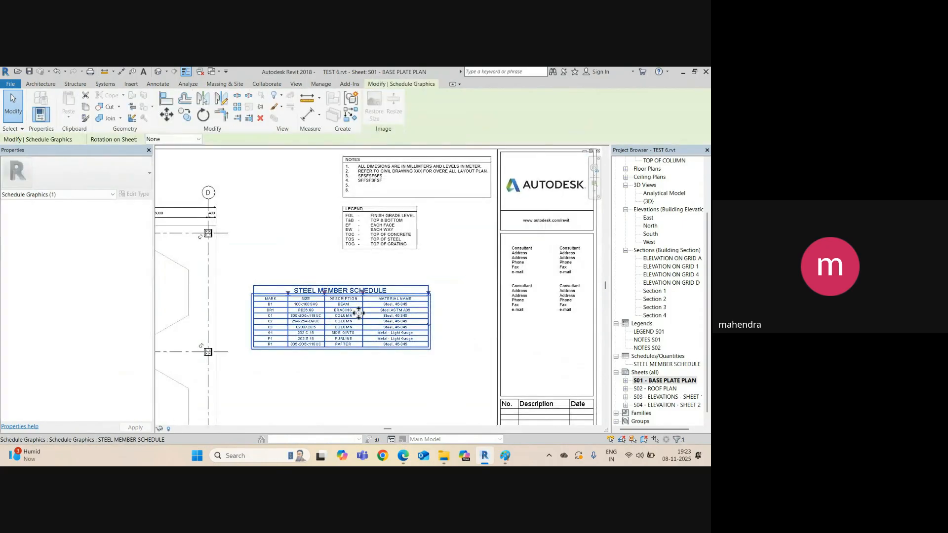
pyautogui.moveTo(359, 313); pyautogui.dragTo(399, 282)
pyautogui.scroll(3, 306, 271)
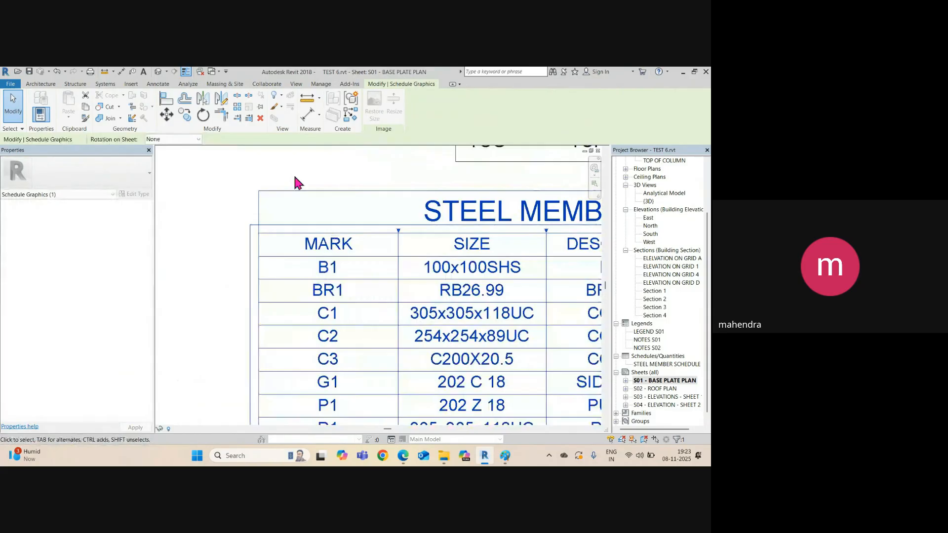
pyautogui.click(226, 273)
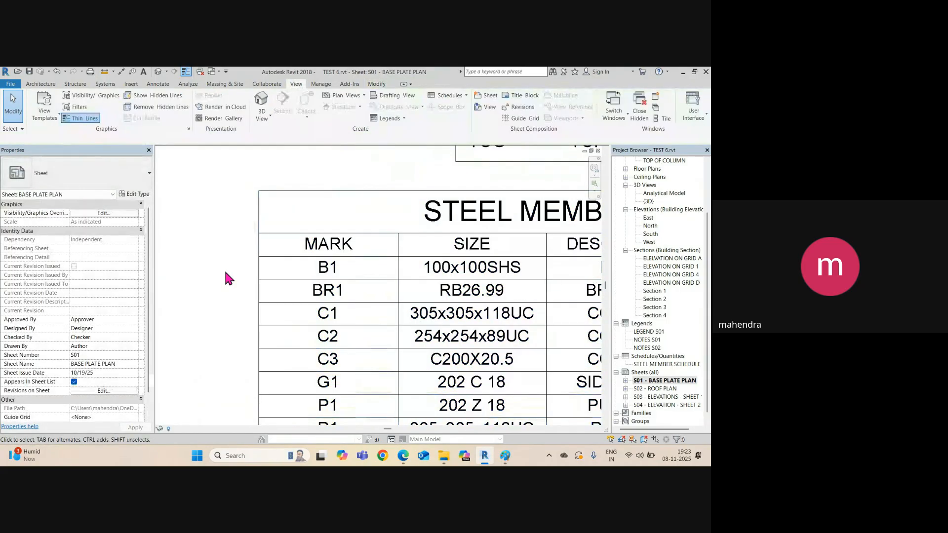
pyautogui.scroll(-3, 227, 277)
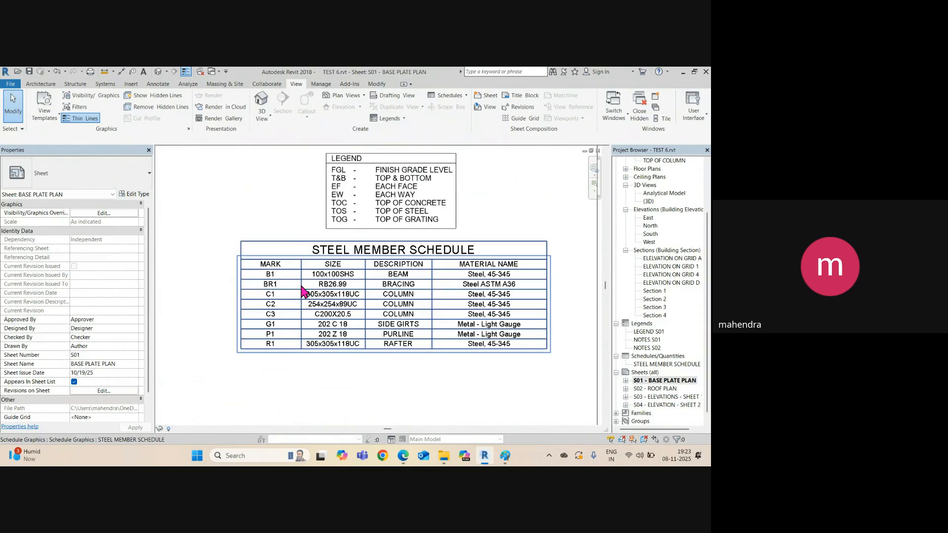
# Step: Open sheet S02 - ROOF PLAN and examine the roof framing layout placed on it
pyautogui.click(656, 390)
pyautogui.doubleClick(655, 389)
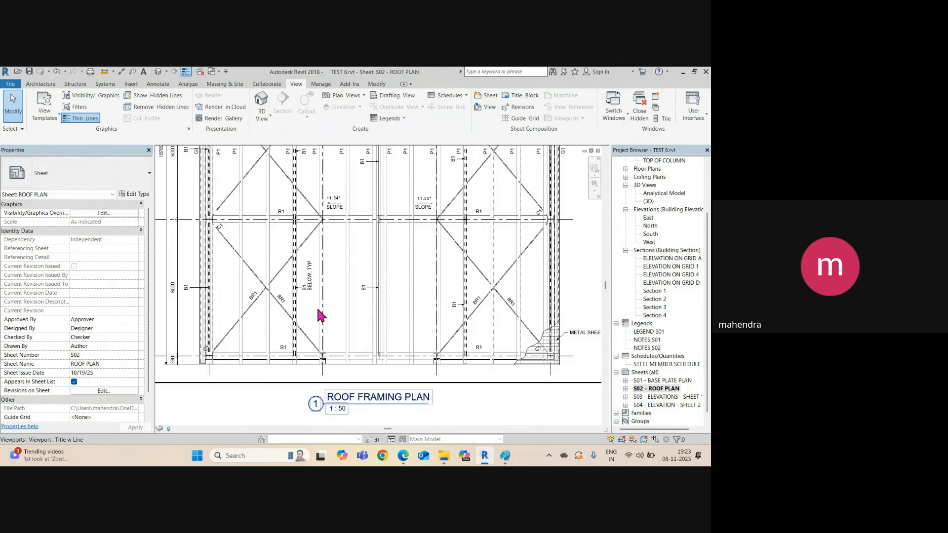
pyautogui.scroll(-2, 296, 302)
pyautogui.scroll(-3, 296, 303)
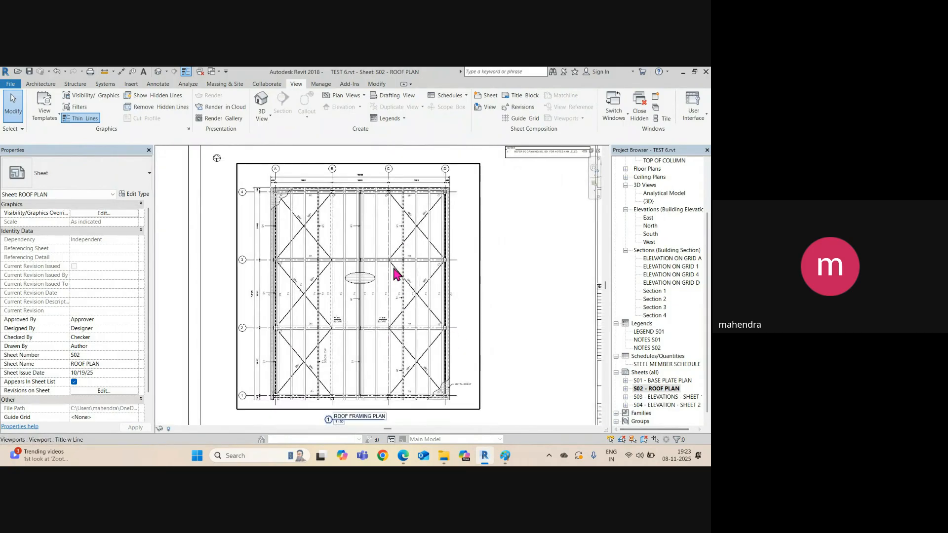
pyautogui.scroll(3, 394, 271)
pyautogui.scroll(3, 656, 205)
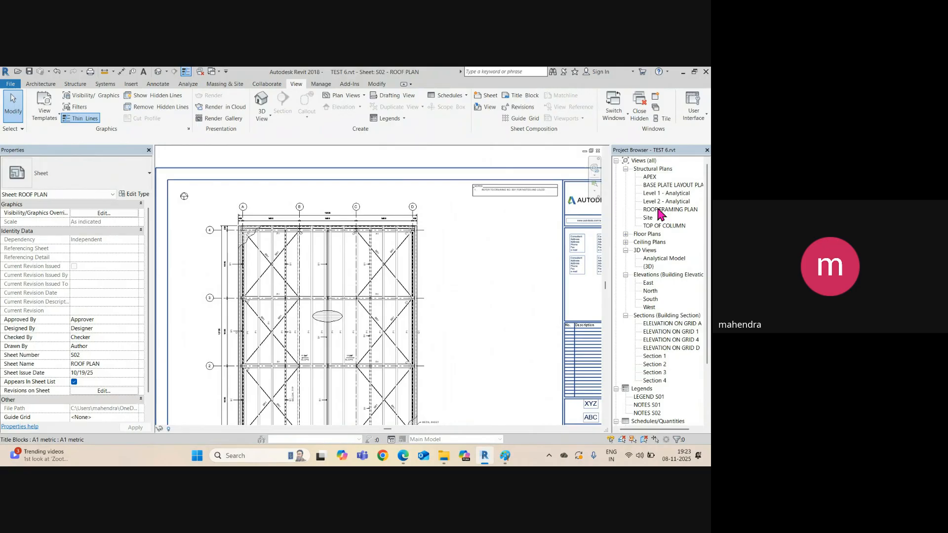
# Step: Open the ROOF FRAMING PLAN view and select the B1 beam along grid A to inspect its properties
pyautogui.doubleClick(660, 210)
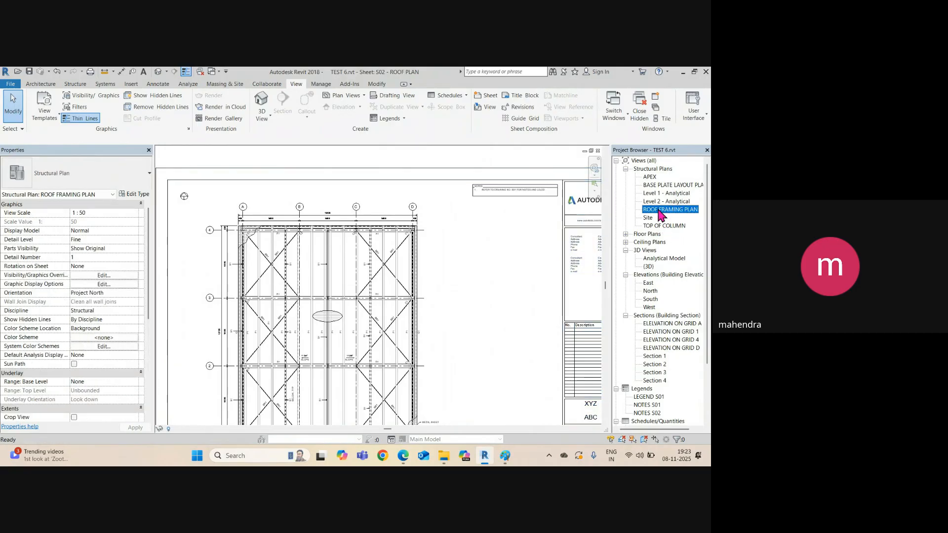
pyautogui.scroll(5, 236, 275)
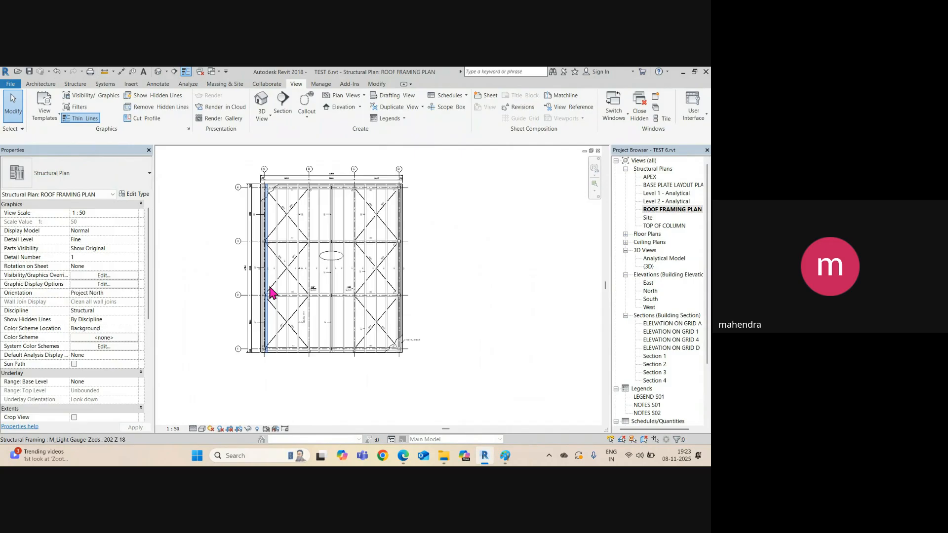
pyautogui.scroll(3, 242, 315)
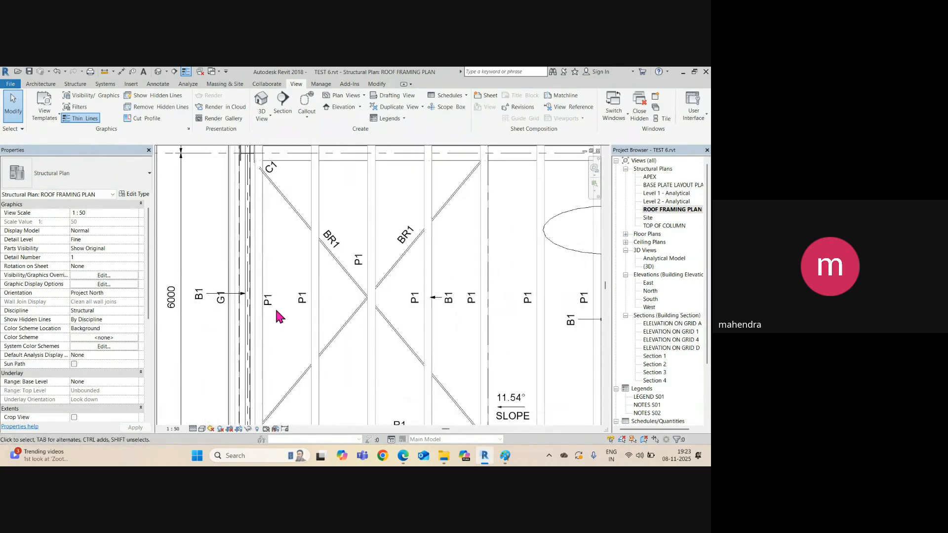
pyautogui.scroll(-2, 246, 267)
pyautogui.moveTo(246, 264); pyautogui.dragTo(250, 365, button='middle')
pyautogui.scroll(2, 265, 252)
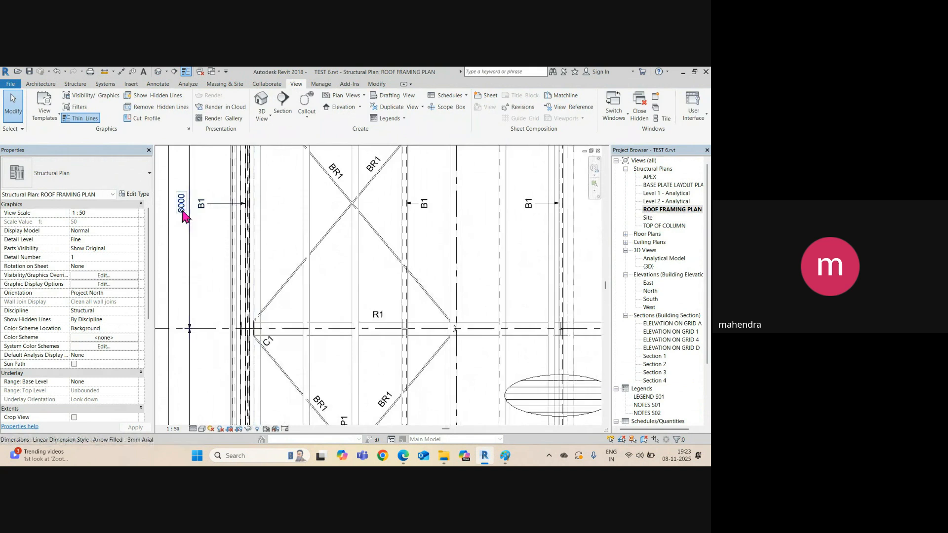
pyautogui.scroll(3, 184, 212)
pyautogui.click(286, 204)
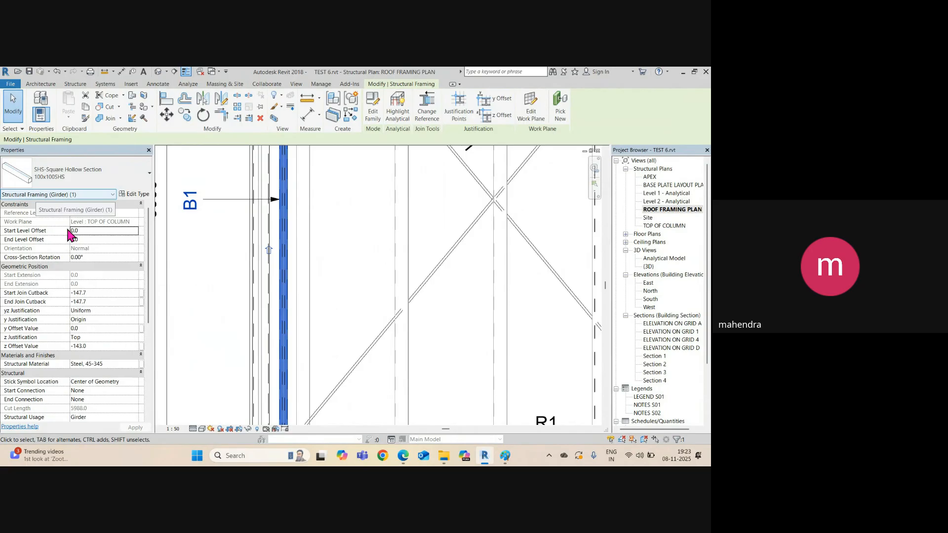
pyautogui.scroll(-2, 118, 238)
pyautogui.click(226, 251)
# Step: Place a horizontal UB356x171x51 universal beam about 5400 mm long just below grid 1 in the ROOF FRAMING PLAN
pyautogui.scroll(-2, 218, 252)
pyautogui.scroll(-6, 215, 250)
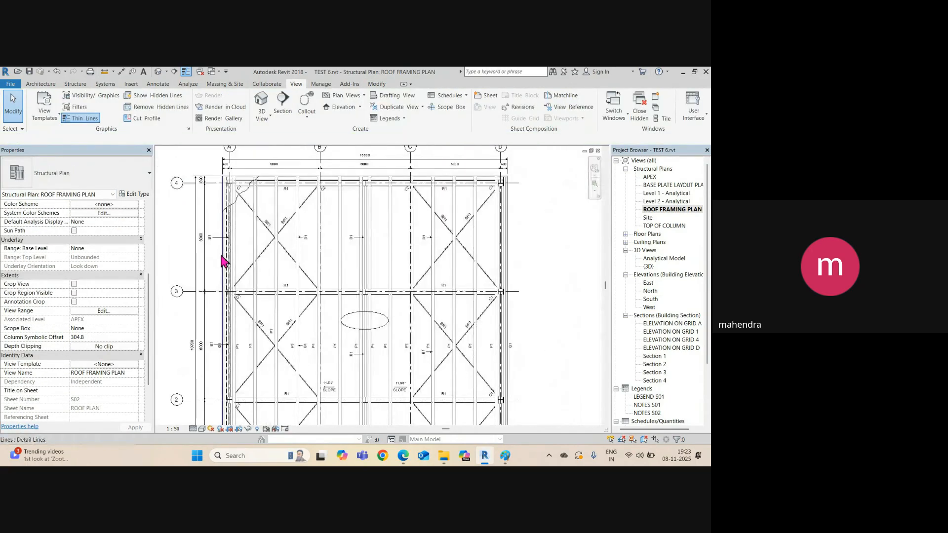
pyautogui.moveTo(295, 331); pyautogui.dragTo(279, 207, button='middle')
pyautogui.scroll(2, 259, 357)
pyautogui.scroll(1, 261, 363)
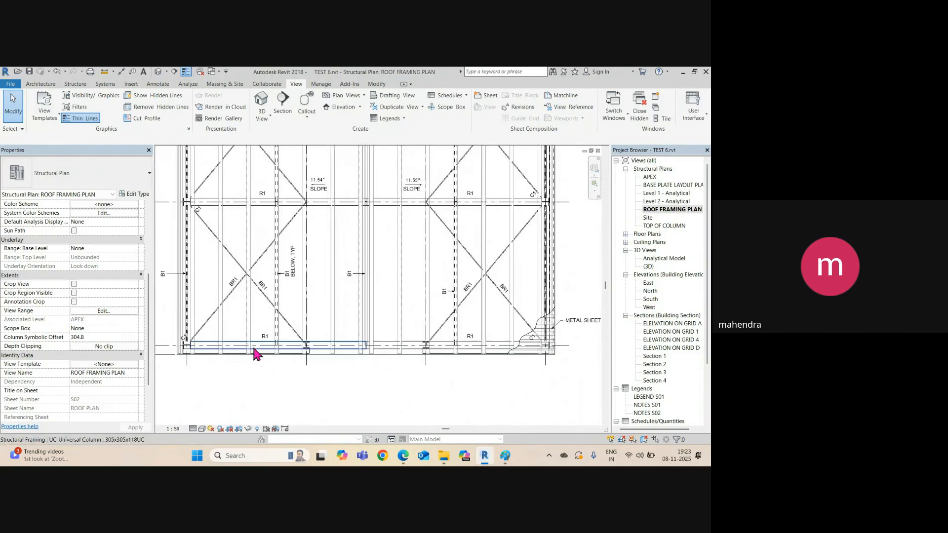
pyautogui.click(79, 86)
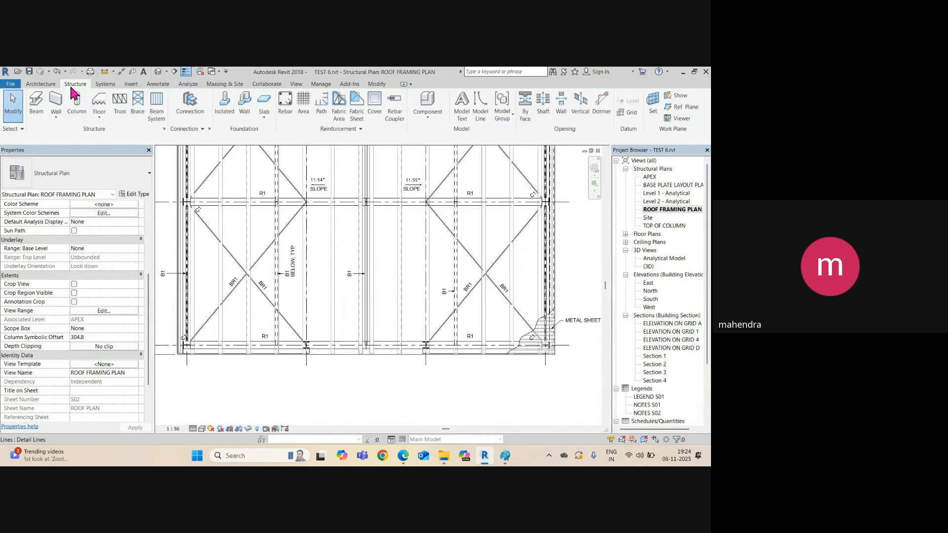
pyautogui.click(36, 107)
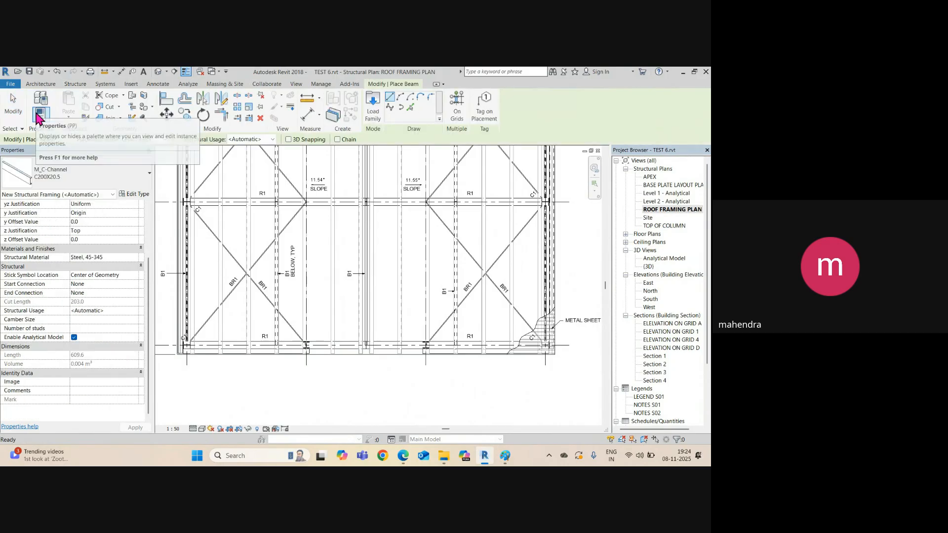
pyautogui.click(55, 174)
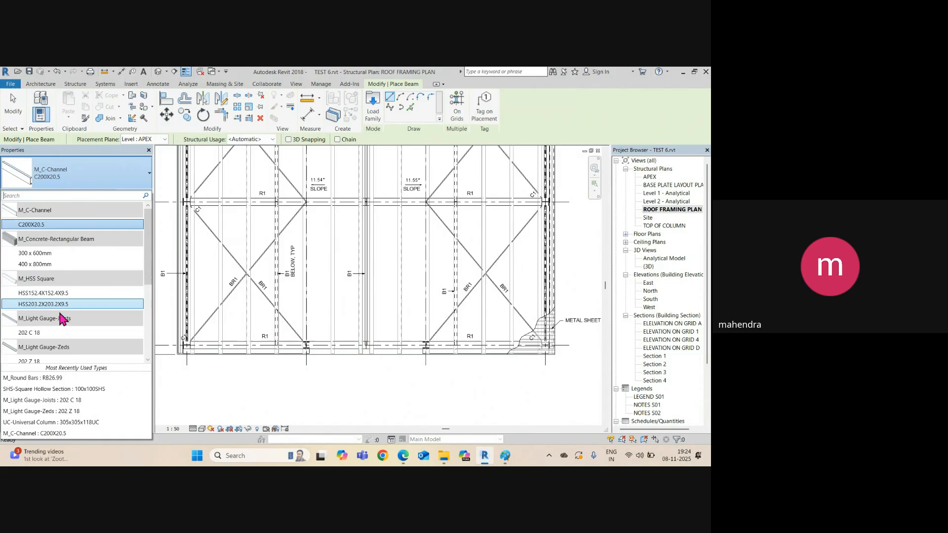
pyautogui.scroll(-5, 66, 281)
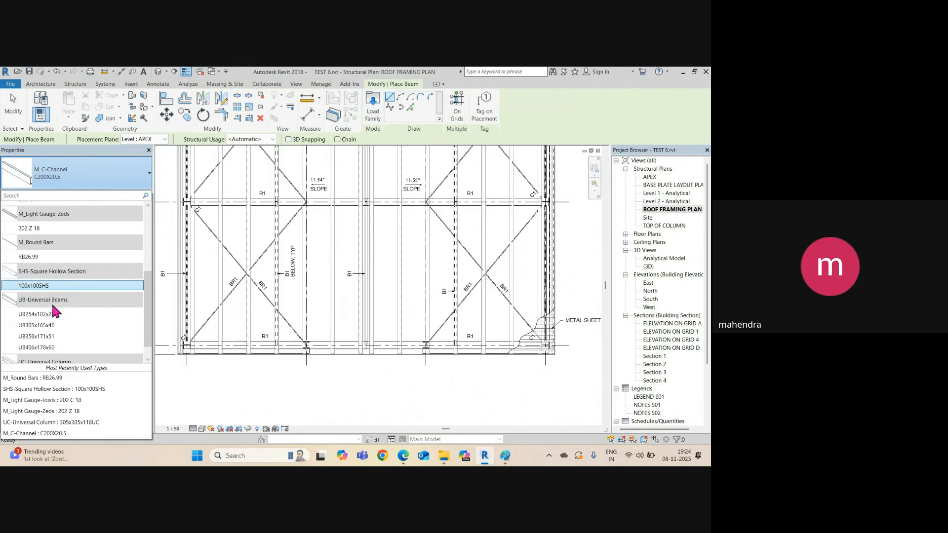
pyautogui.scroll(3, 69, 291)
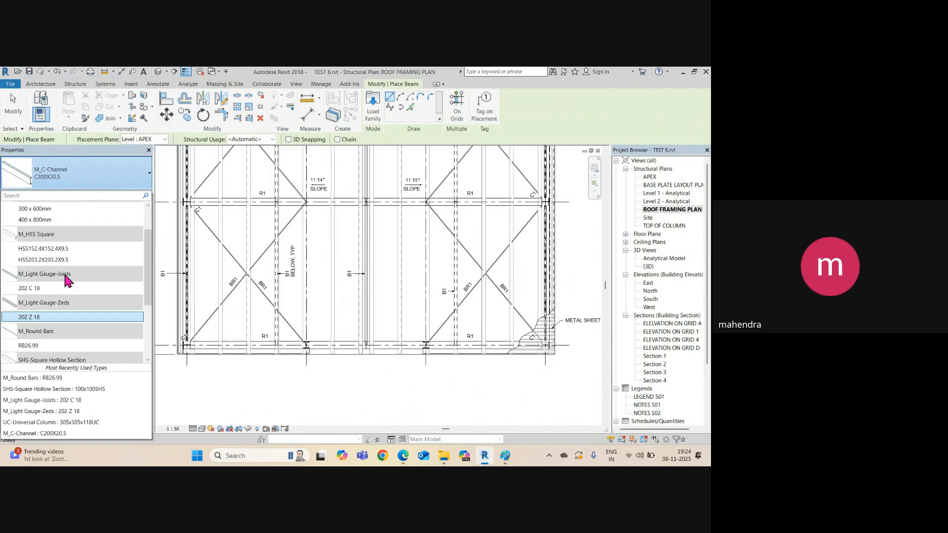
pyautogui.scroll(-3, 64, 279)
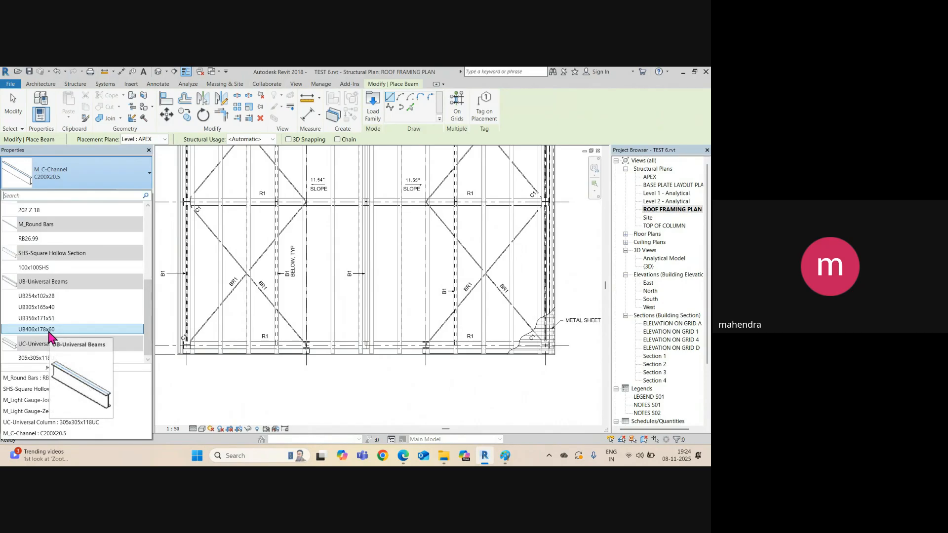
pyautogui.click(42, 321)
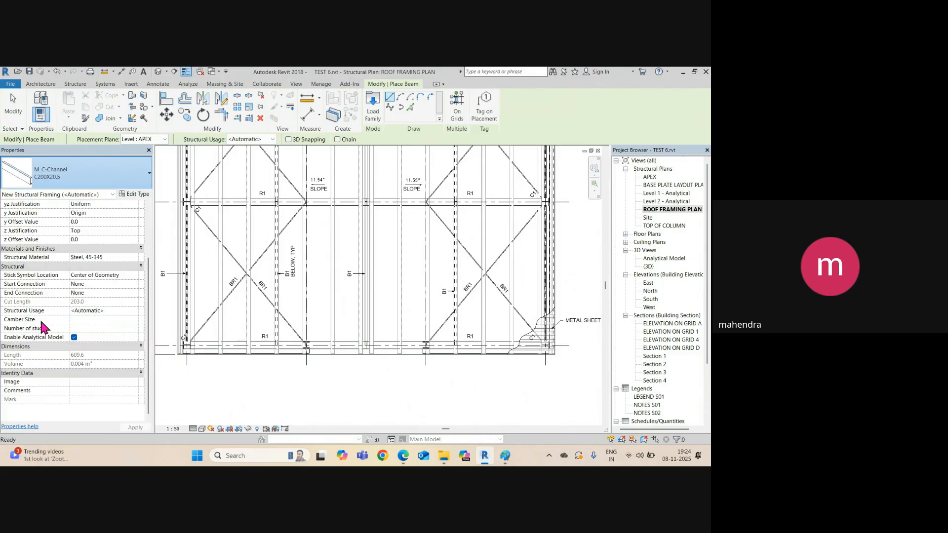
pyautogui.click(230, 375)
pyautogui.click(359, 375)
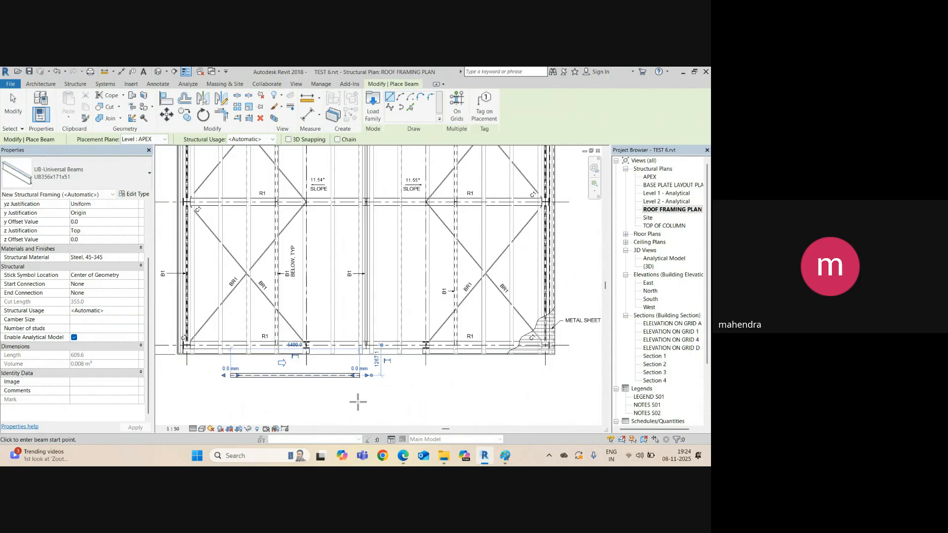
# Step: Place a second horizontal universal beam of type UB406x178x60 below and to the right of the first one
pyautogui.moveTo(342, 398); pyautogui.dragTo(306, 348, button='middle')
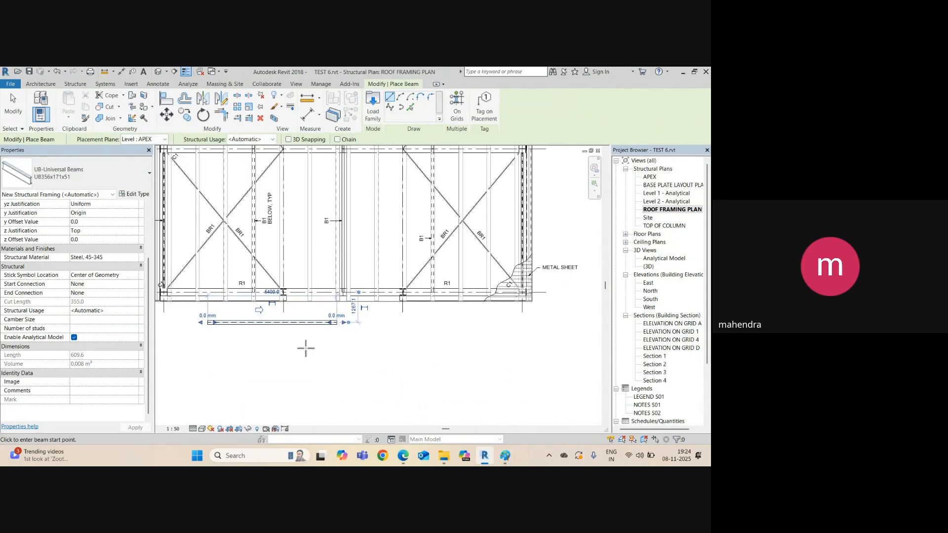
pyautogui.click(91, 168)
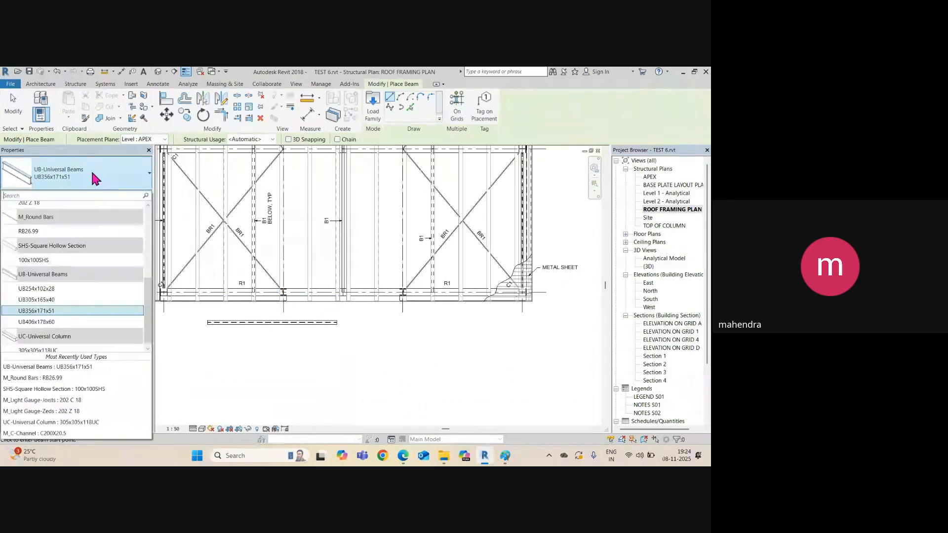
pyautogui.click(43, 322)
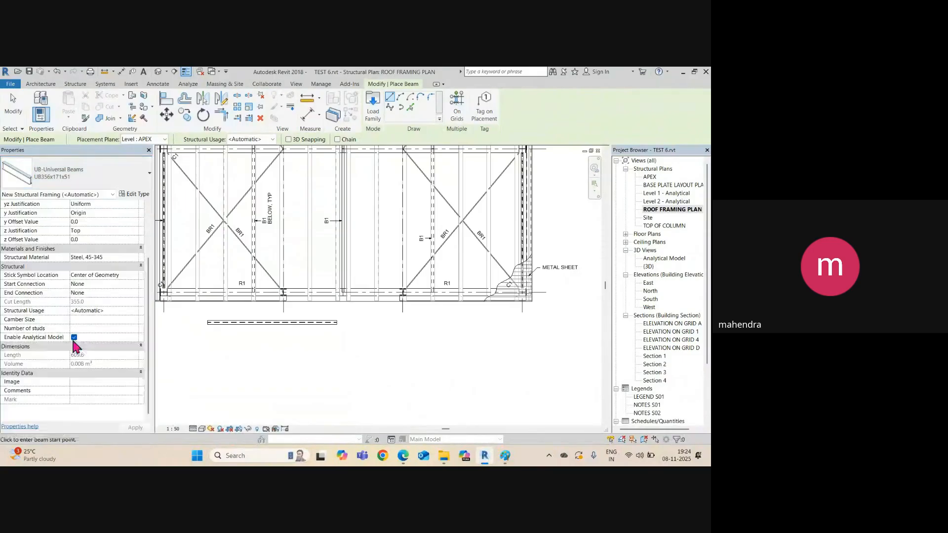
pyautogui.click(441, 335)
pyautogui.press('Escape')
pyautogui.press('Escape')
# Step: Select the first universal beam below grid 1 to check its type and clear the selection
pyautogui.scroll(2, 319, 341)
pyautogui.click(291, 318)
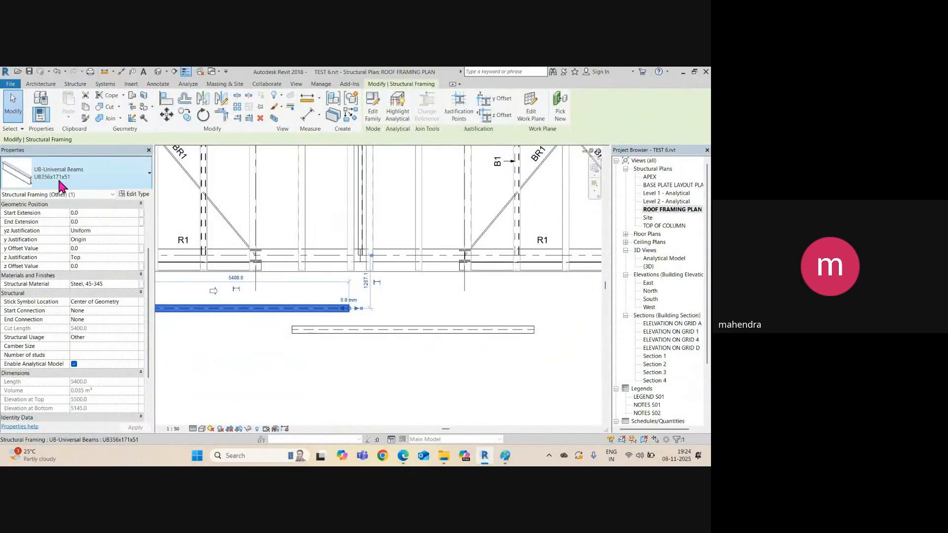
pyautogui.scroll(-5, 341, 345)
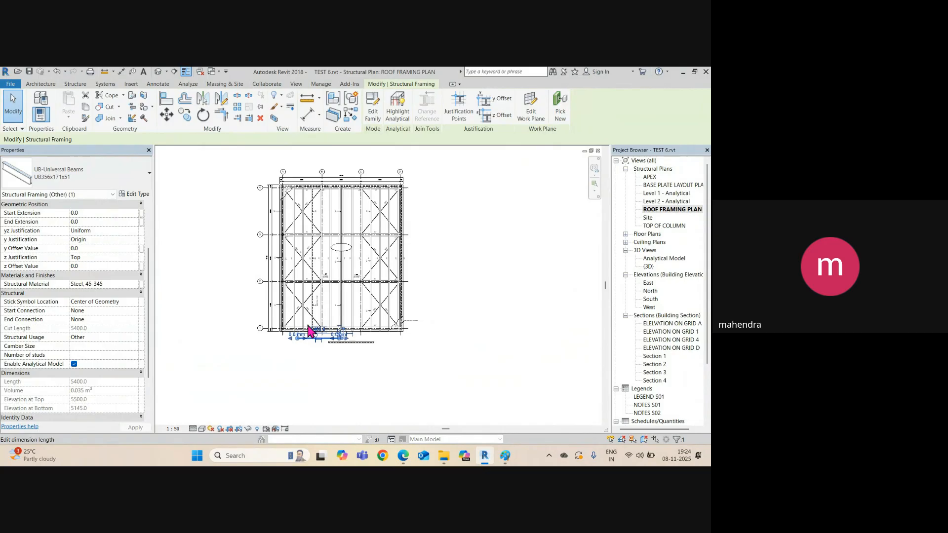
pyautogui.press('Escape')
# Step: Open sheet S01 - BASE PLATE PLAN and examine the STEEL MEMBER SCHEDULE rows for the newly placed beams
pyautogui.scroll(-3, 657, 390)
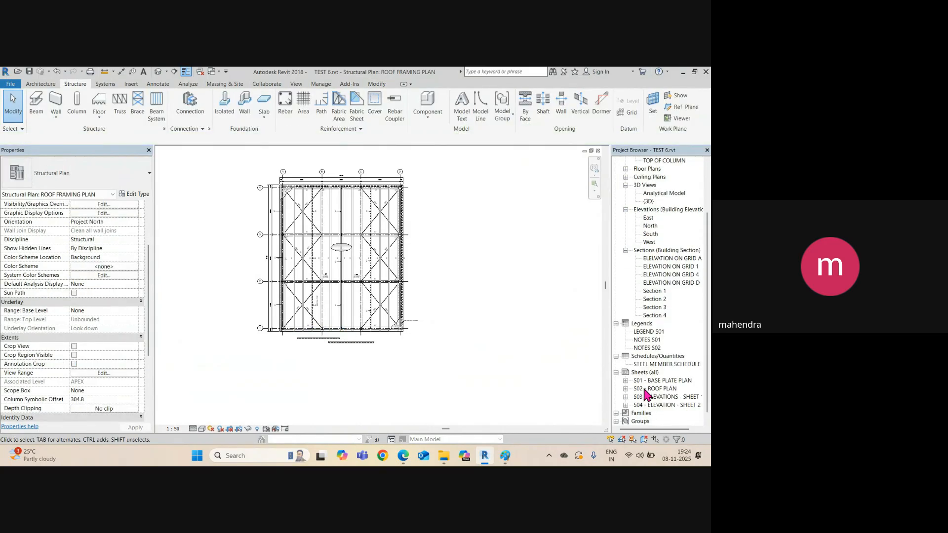
pyautogui.doubleClick(653, 372)
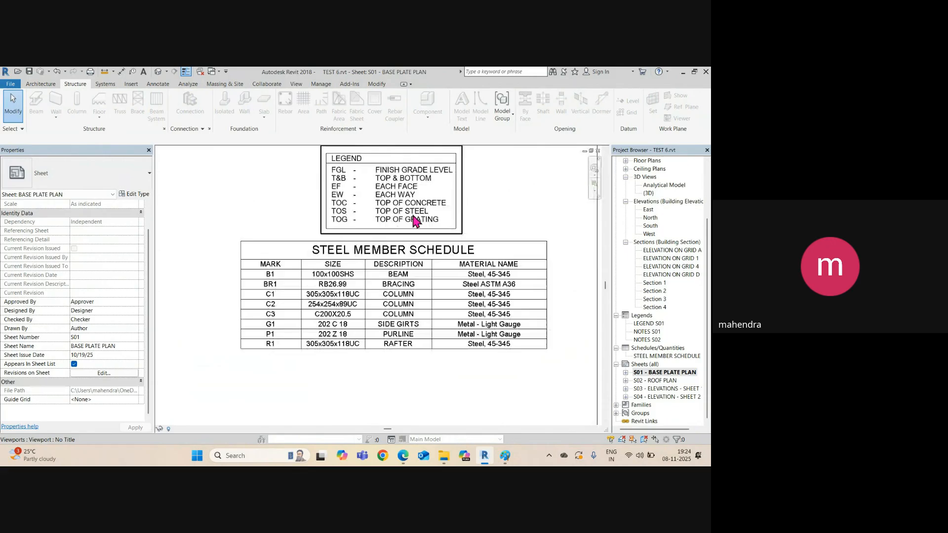
pyautogui.scroll(4, 374, 307)
pyautogui.moveTo(362, 300); pyautogui.dragTo(333, 226, button='middle')
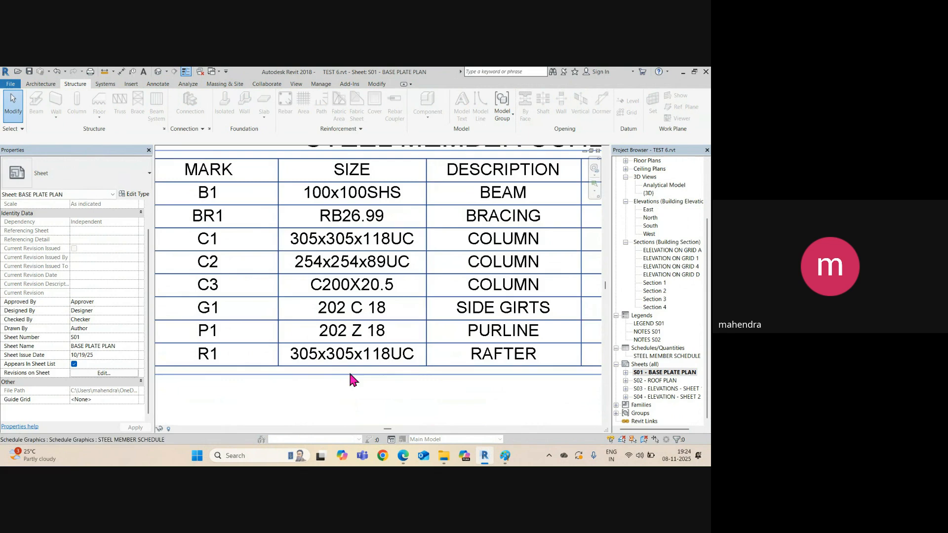
# Step: In the ROOF FRAMING PLAN, try to give the first universal beam's type UB356x171x51 the type mark B2 and description BEAM
pyautogui.hotkey('ctrl', 'Tab')
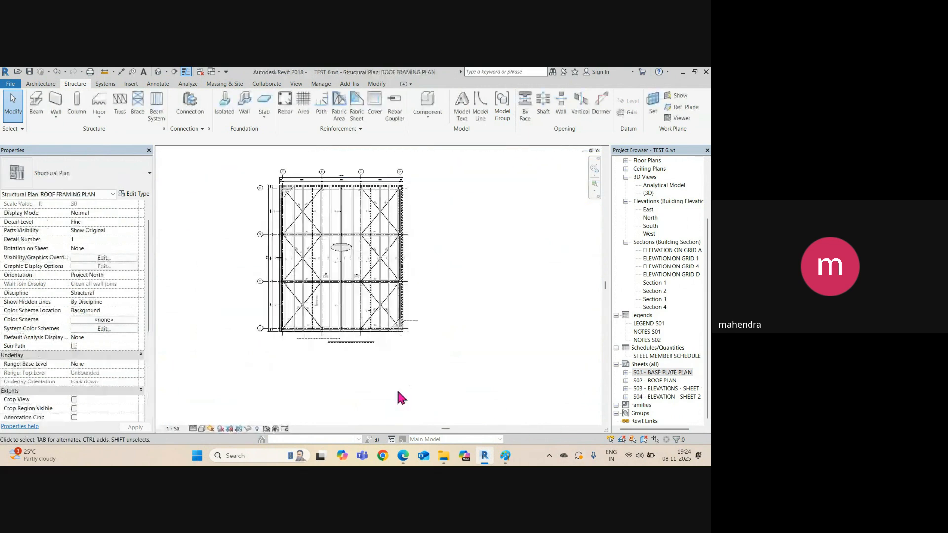
pyautogui.scroll(8, 313, 357)
pyautogui.click(320, 322)
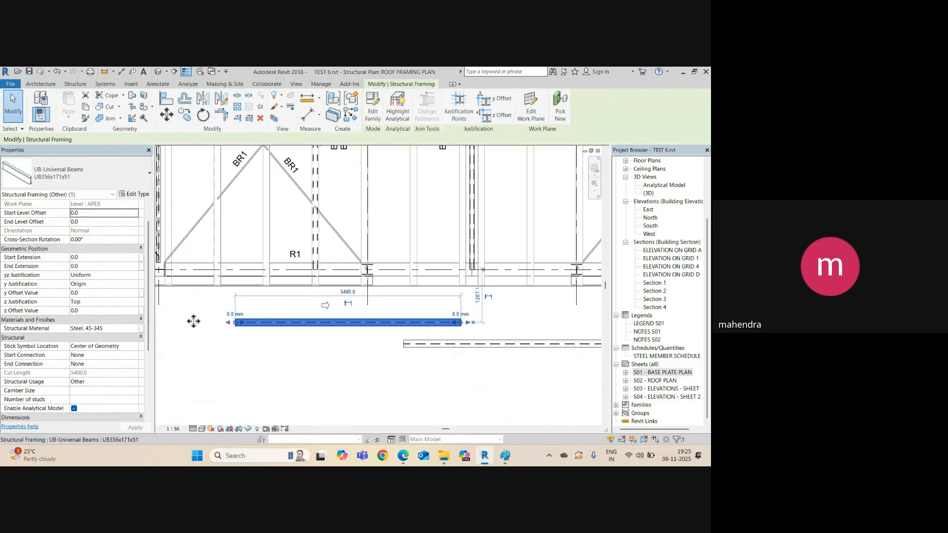
pyautogui.click(140, 194)
pyautogui.scroll(-10, 386, 333)
pyautogui.scroll(-2, 250, 379)
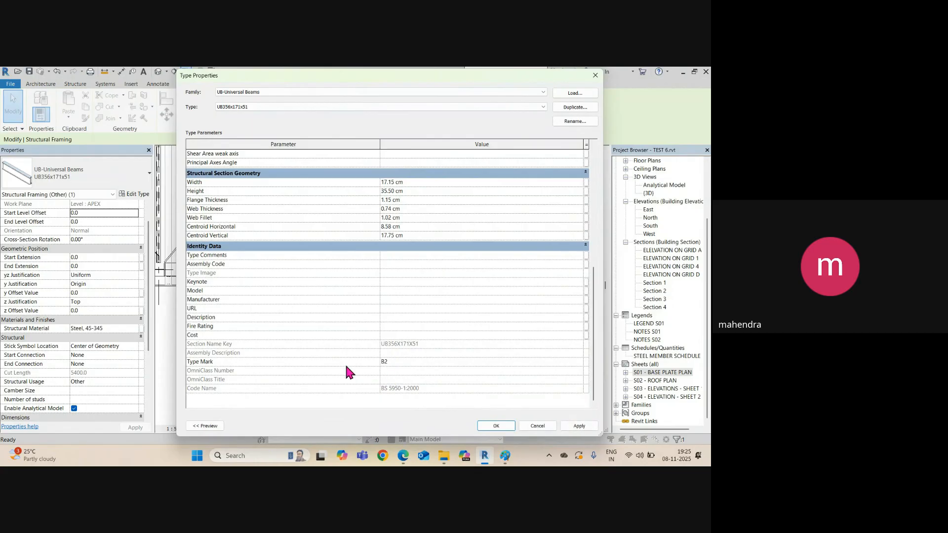
pyautogui.click(415, 318)
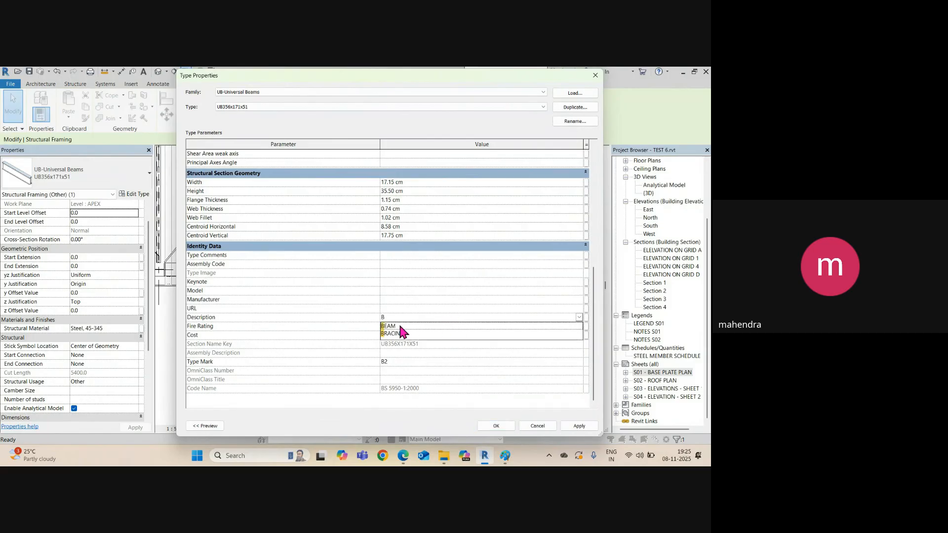
pyautogui.click(400, 327)
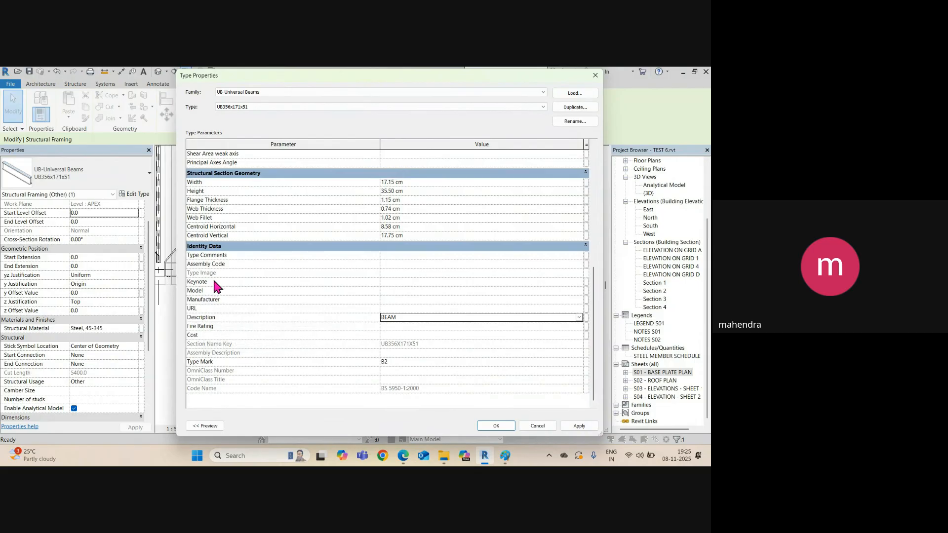
# Step: Try to set the UB356x171x51 type comments to STEEL SCH and accept the type changes, and close the type properties
pyautogui.click(404, 255)
pyautogui.write('S')
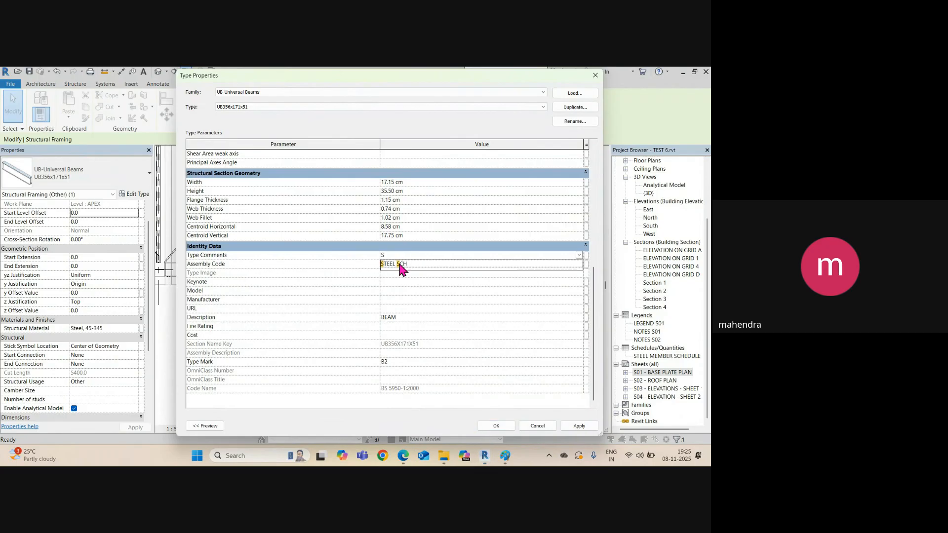
pyautogui.click(400, 265)
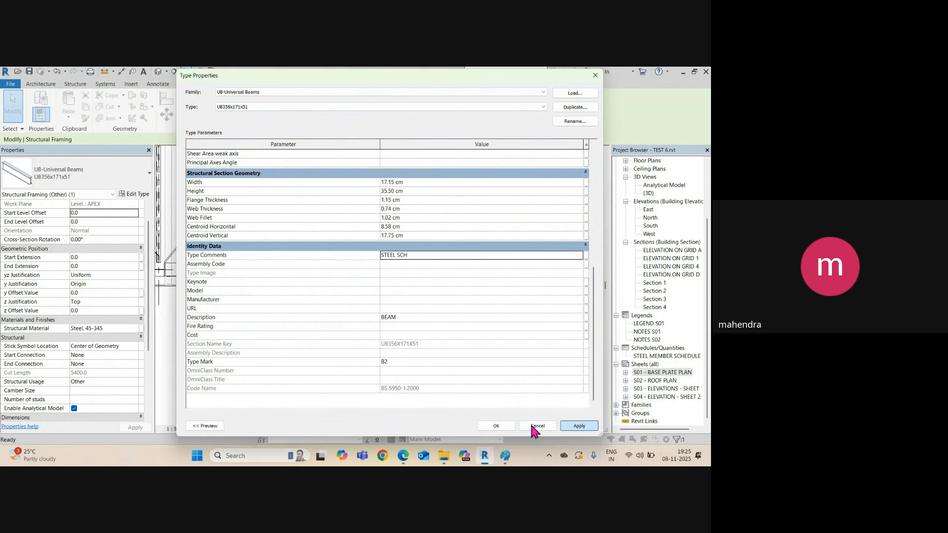
pyautogui.click(507, 425)
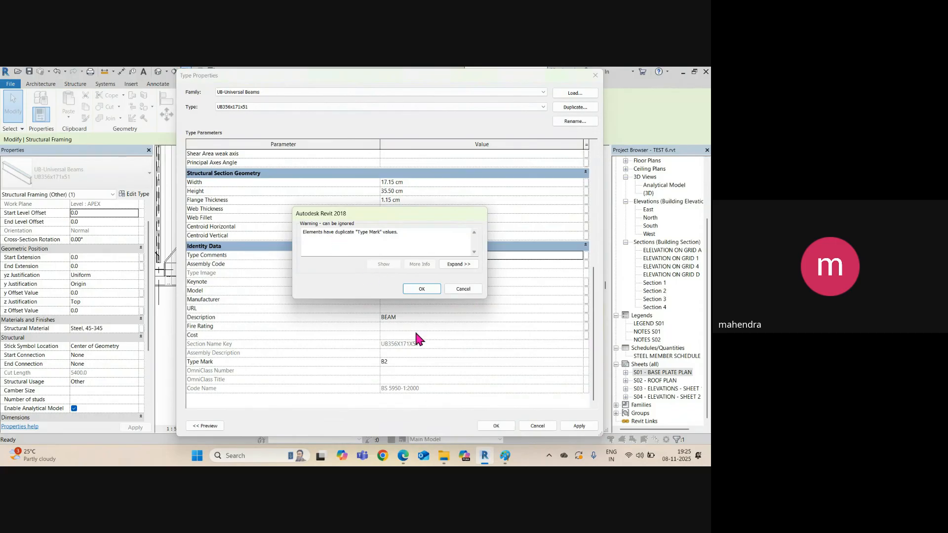
pyautogui.click(457, 289)
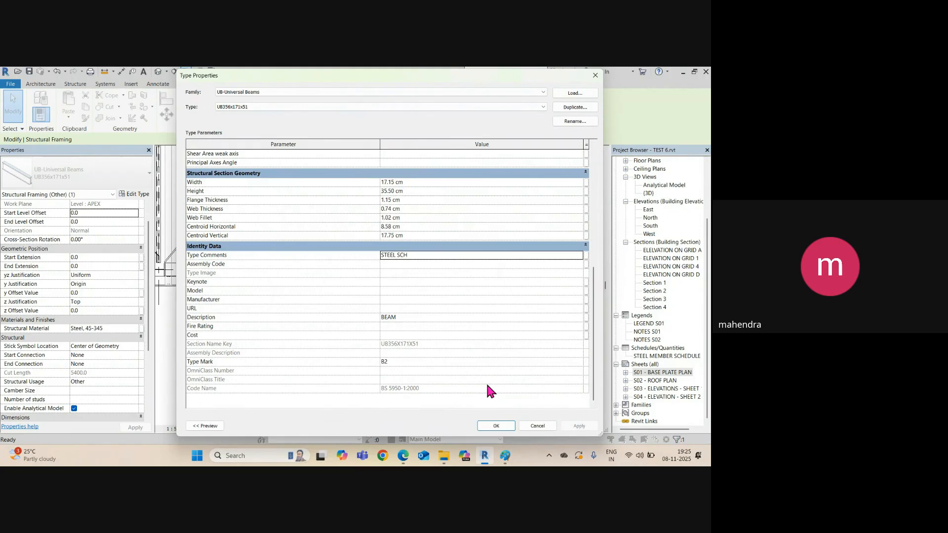
pyautogui.press('Escape')
pyautogui.press('Escape')
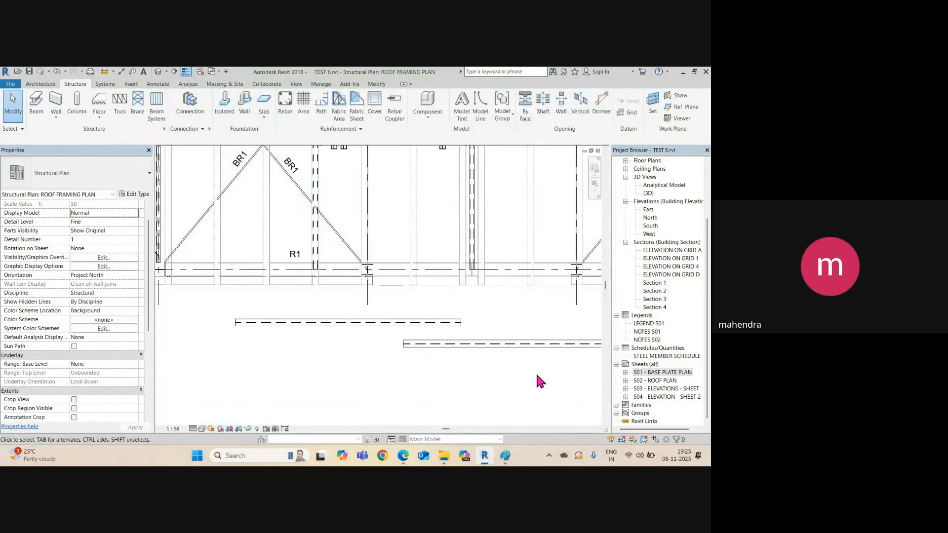
# Step: Select the R1 rafter and the two new universal beams below it in turn to check their types
pyautogui.scroll(1, 297, 270)
pyautogui.click(288, 269)
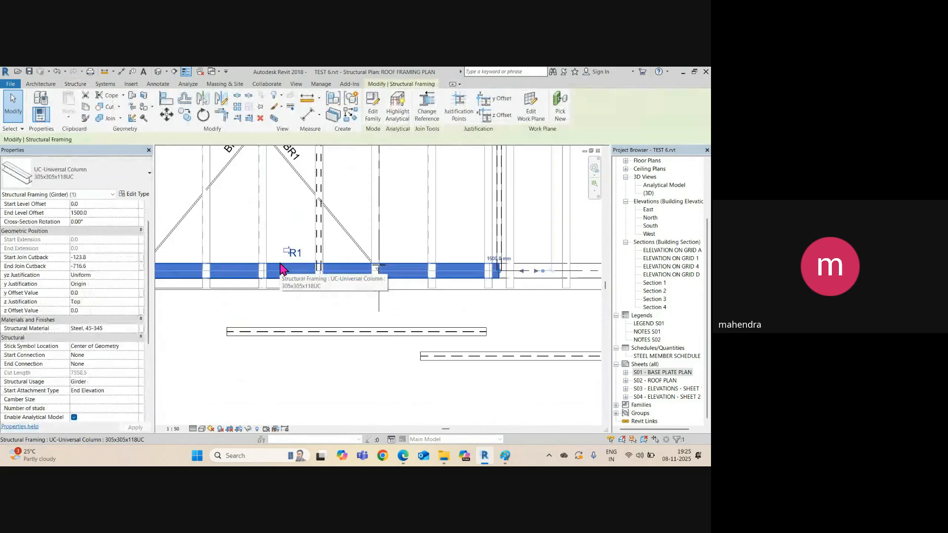
pyautogui.click(331, 332)
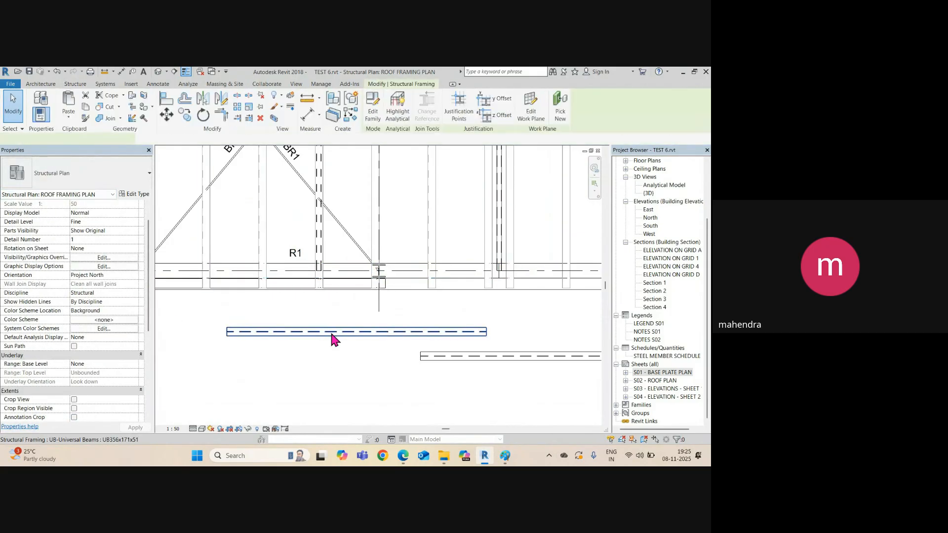
pyautogui.press('Escape')
pyautogui.click(514, 363)
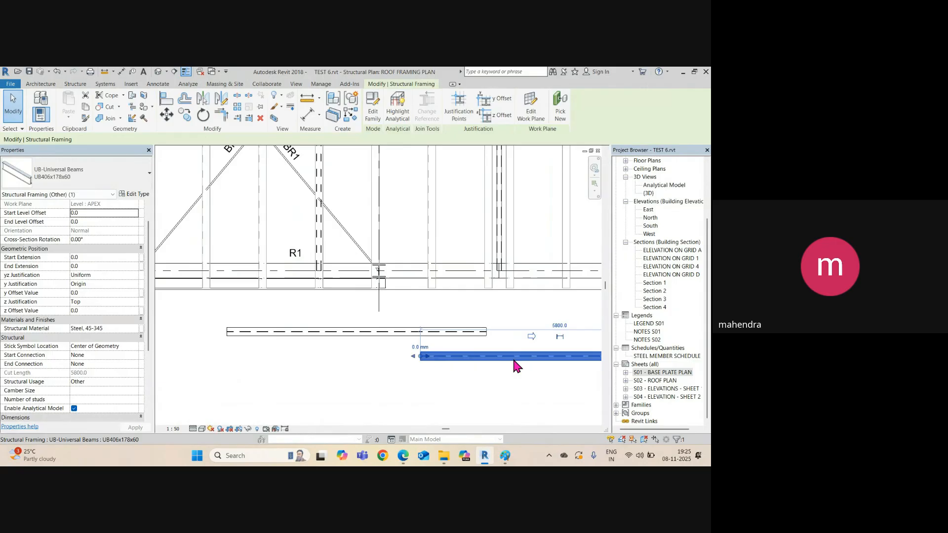
pyautogui.press('Escape')
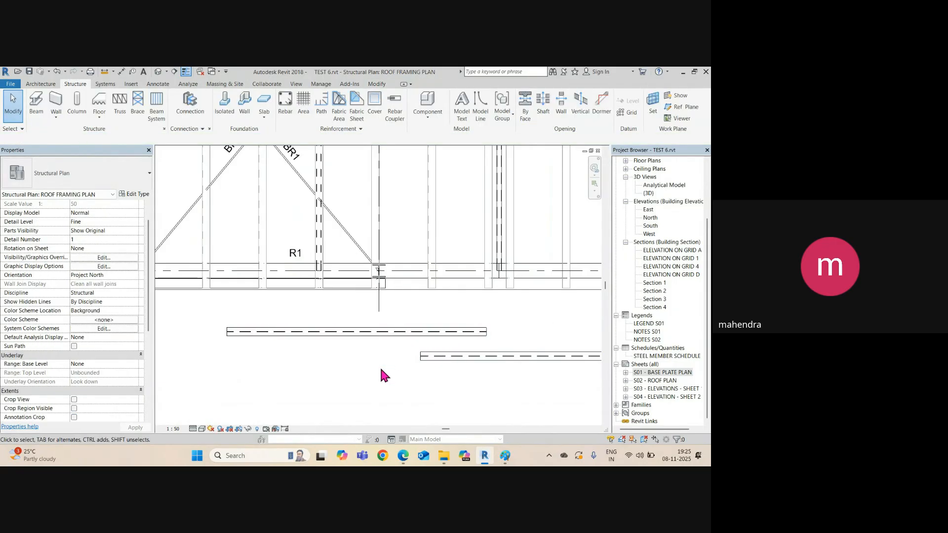
# Step: Open sheet S02 - ROOF PLAN and sheet S03 - ELEVATIONS - SHEET 1, and locate the B2 member above the door on grid 1
pyautogui.scroll(-2, 385, 368)
pyautogui.doubleClick(664, 380)
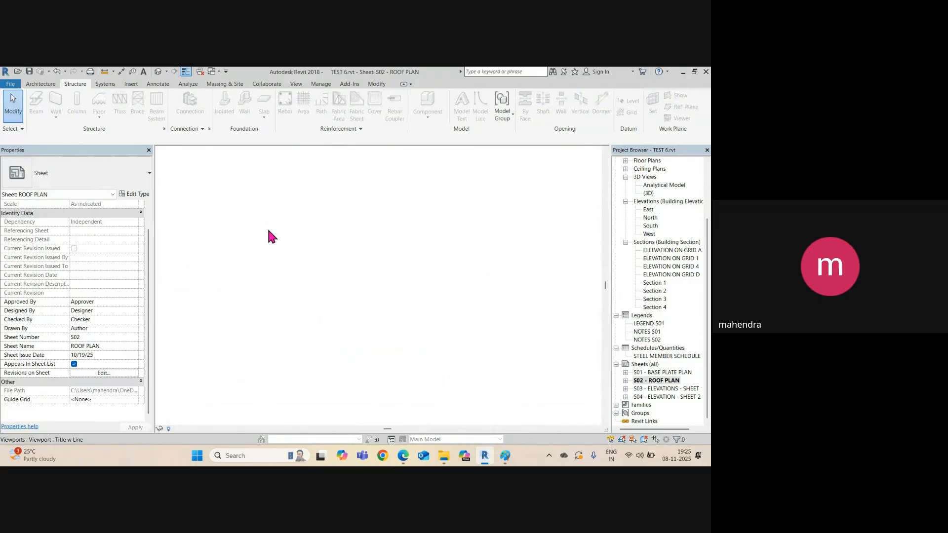
pyautogui.doubleClick(660, 390)
pyautogui.scroll(5, 393, 277)
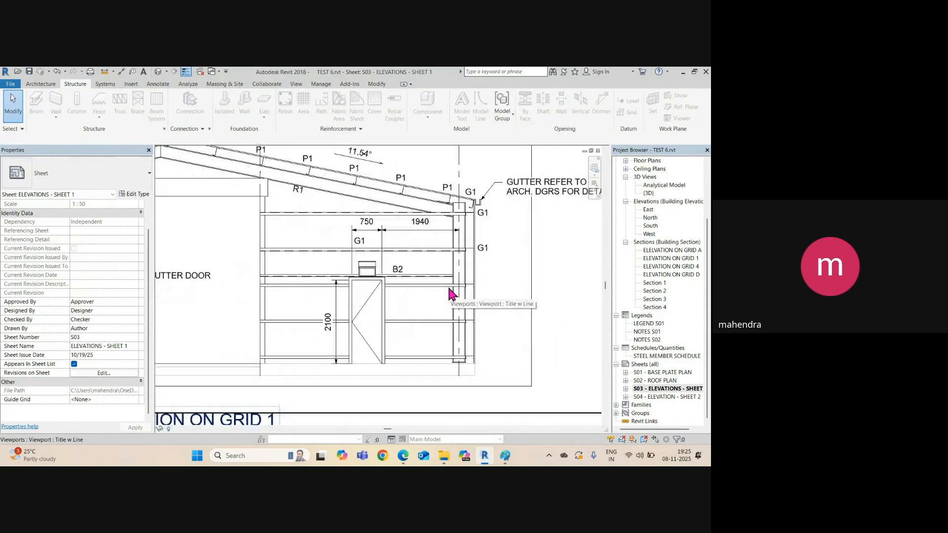
pyautogui.scroll(4, 415, 278)
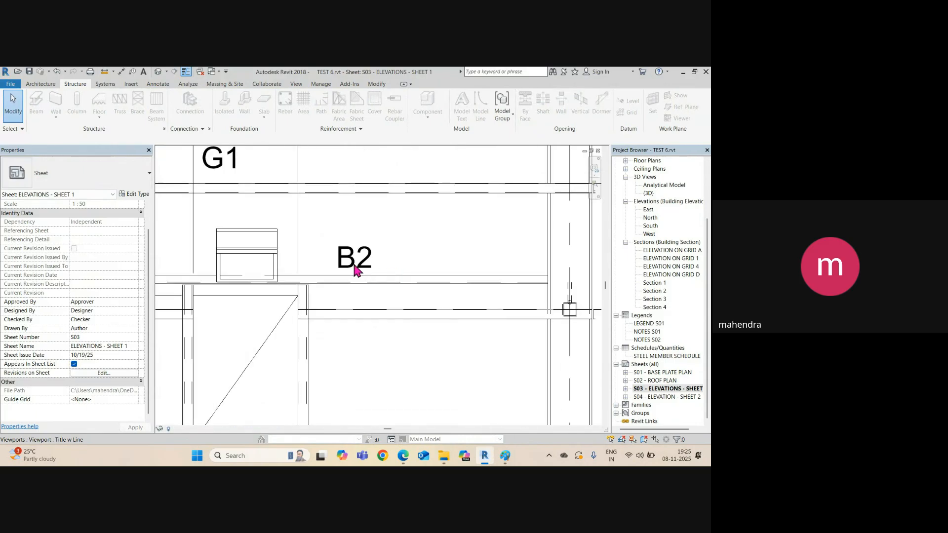
pyautogui.scroll(-3, 349, 277)
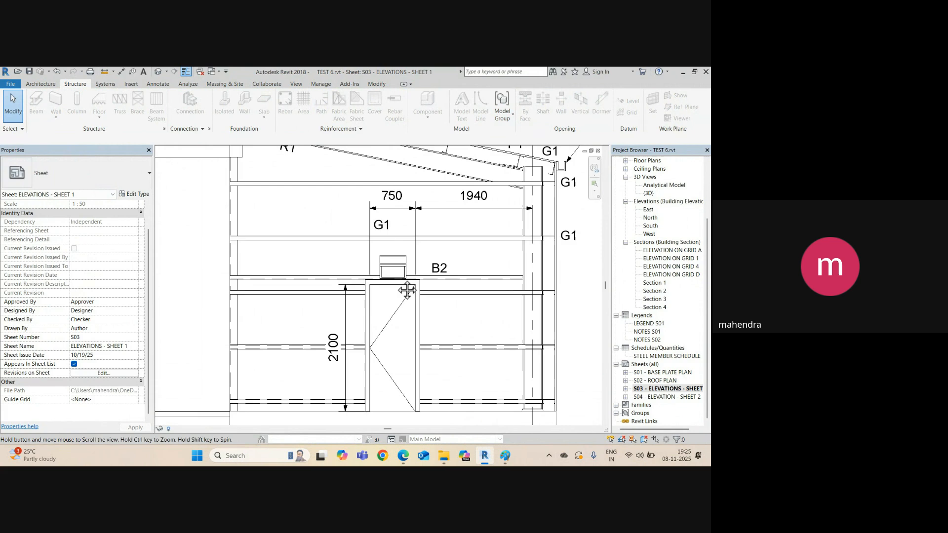
# Step: In the grid 1 elevation, set the B2 channel type C200X20.5 to description BEAM and type comments STEEL SCH
pyautogui.doubleClick(290, 276)
pyautogui.click(290, 275)
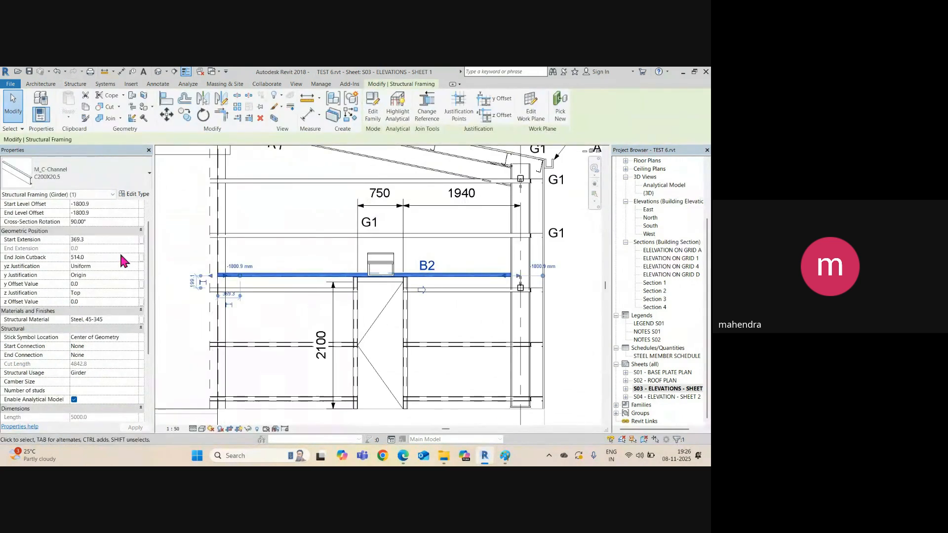
pyautogui.click(136, 195)
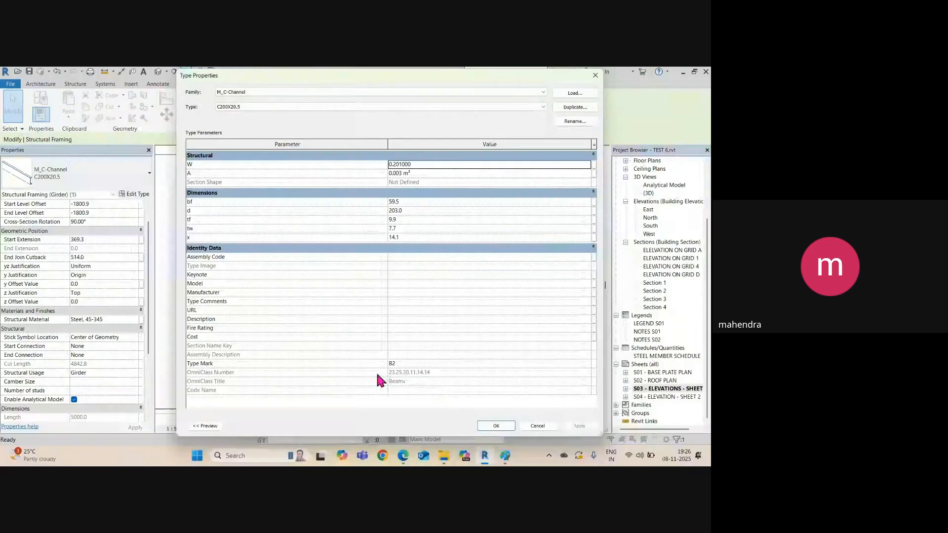
pyautogui.click(401, 319)
pyautogui.write('BE')
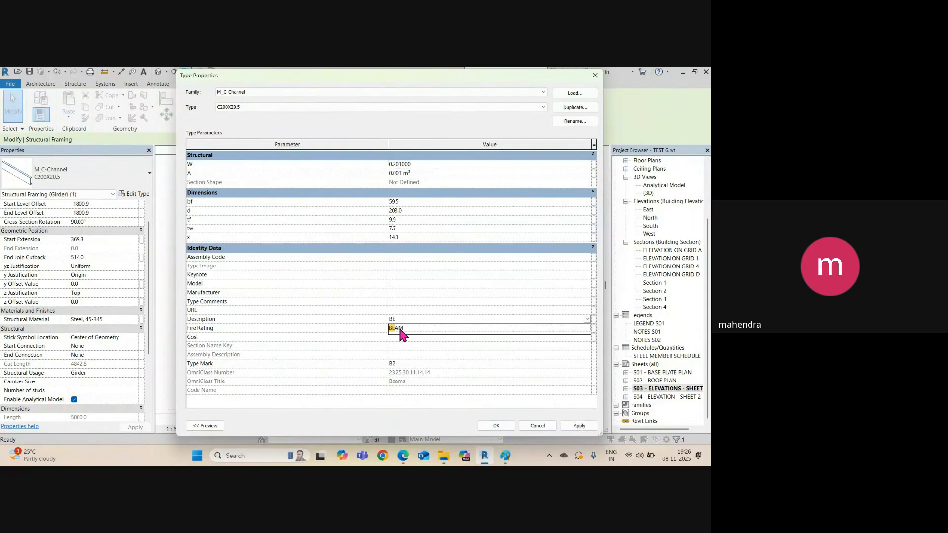
pyautogui.click(399, 328)
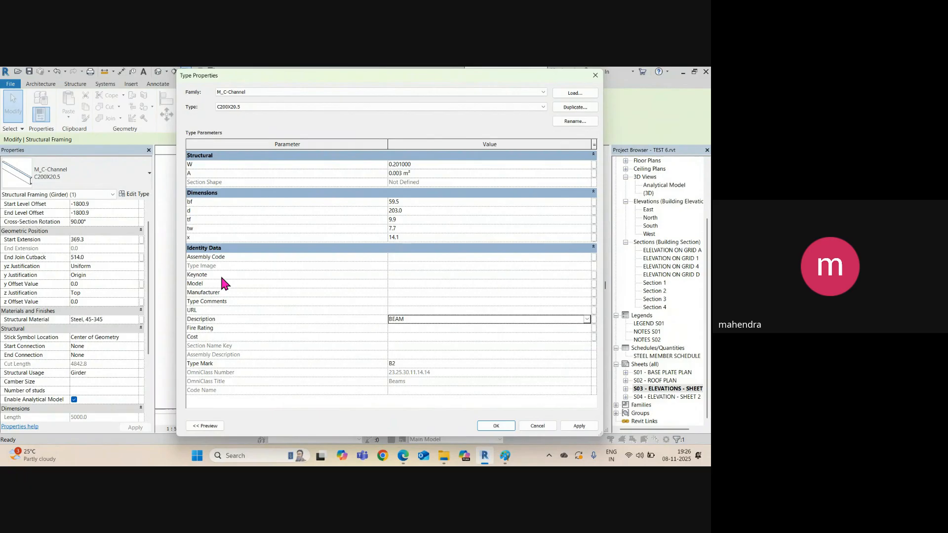
pyautogui.click(402, 301)
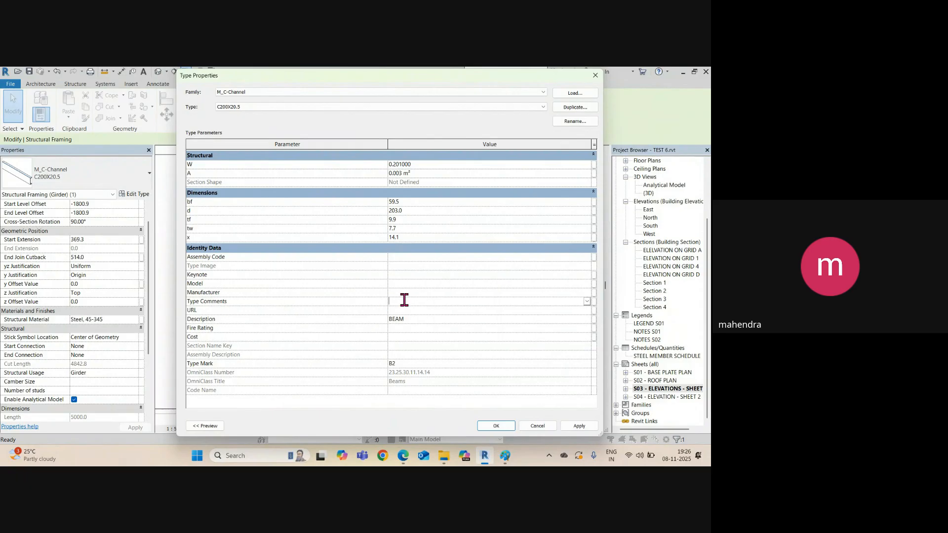
pyautogui.write('S')
pyautogui.click(409, 310)
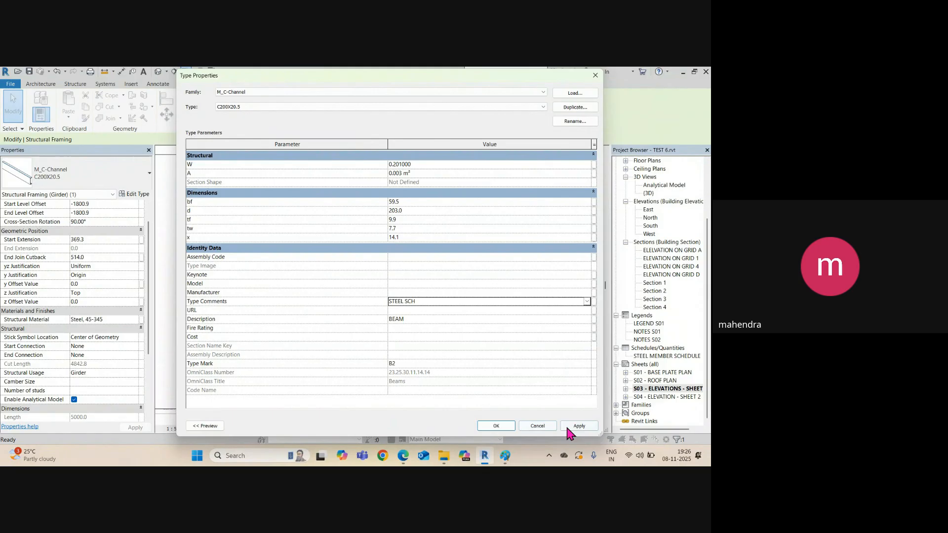
pyautogui.click(490, 426)
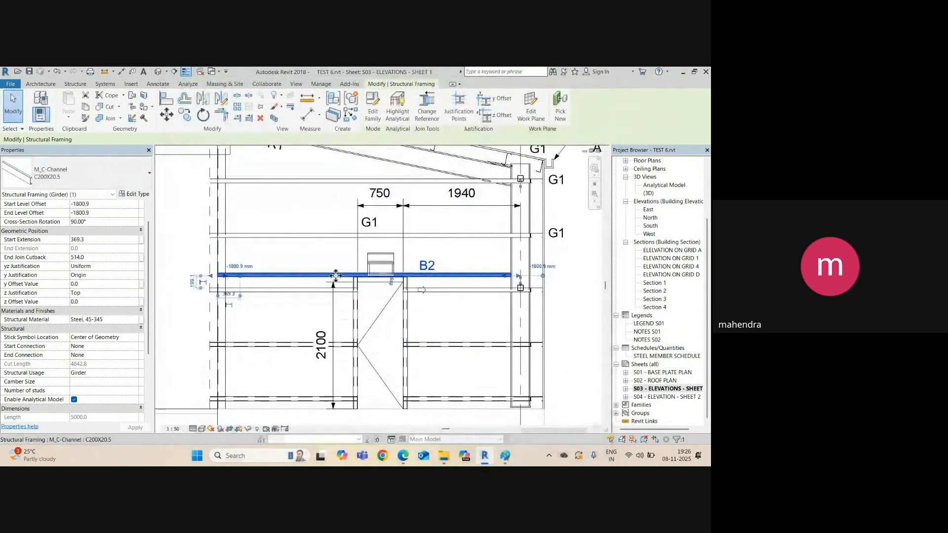
# Step: Switch to sheet S02 - ROOF PLAN and activate its ROOF FRAMING PLAN viewport for editing
pyautogui.scroll(-3, 334, 277)
pyautogui.hotkey('ctrl', 'Tab')
pyautogui.scroll(3, 292, 373)
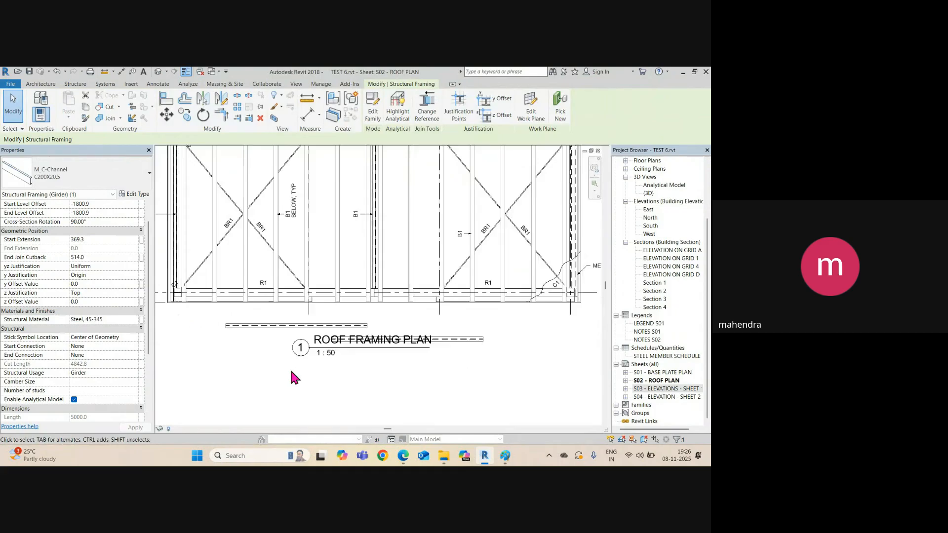
pyautogui.scroll(2, 284, 365)
pyautogui.doubleClick(248, 301)
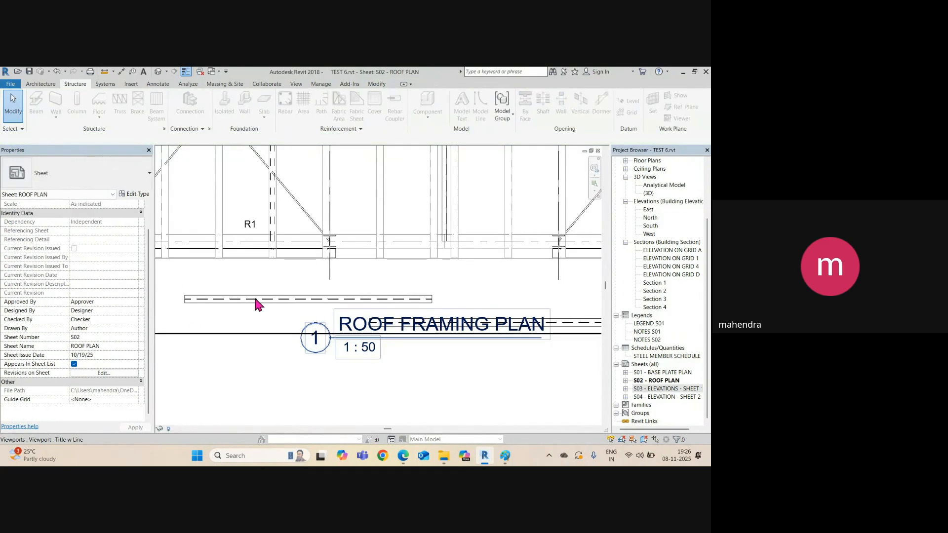
pyautogui.doubleClick(256, 302)
# Step: Give the first universal beam's type UB356x171x51 the type mark B3, type comments STEEL SCH and description BEAM
pyautogui.click(259, 300)
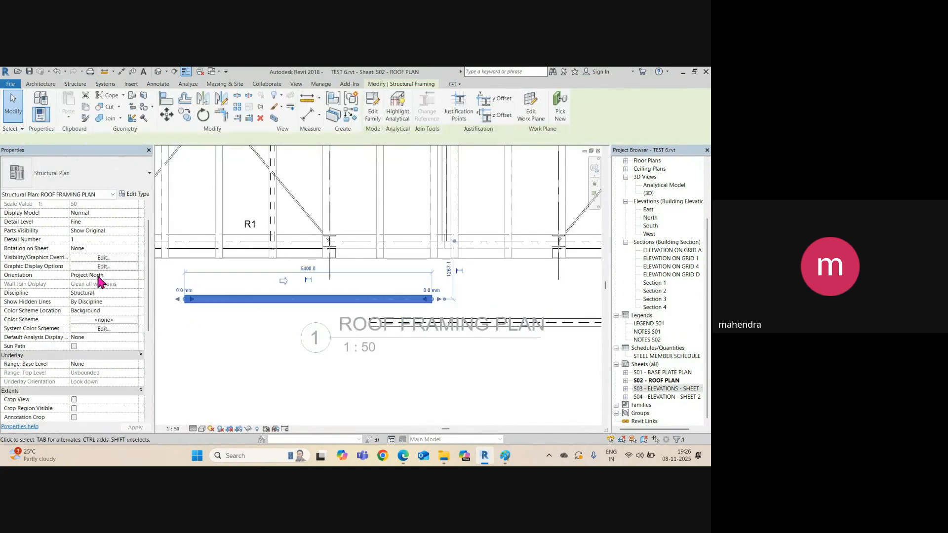
pyautogui.click(136, 195)
pyautogui.scroll(-10, 395, 360)
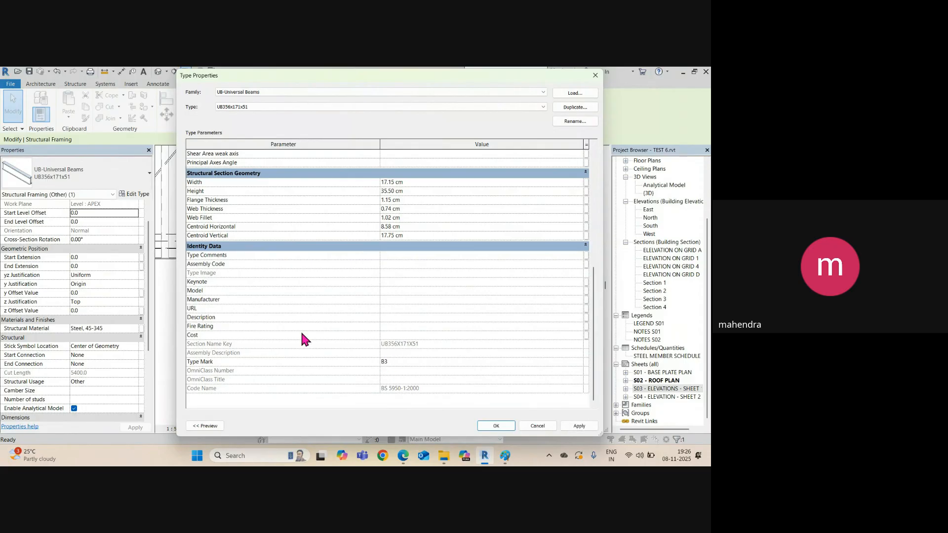
pyautogui.write('ST')
pyautogui.click(398, 264)
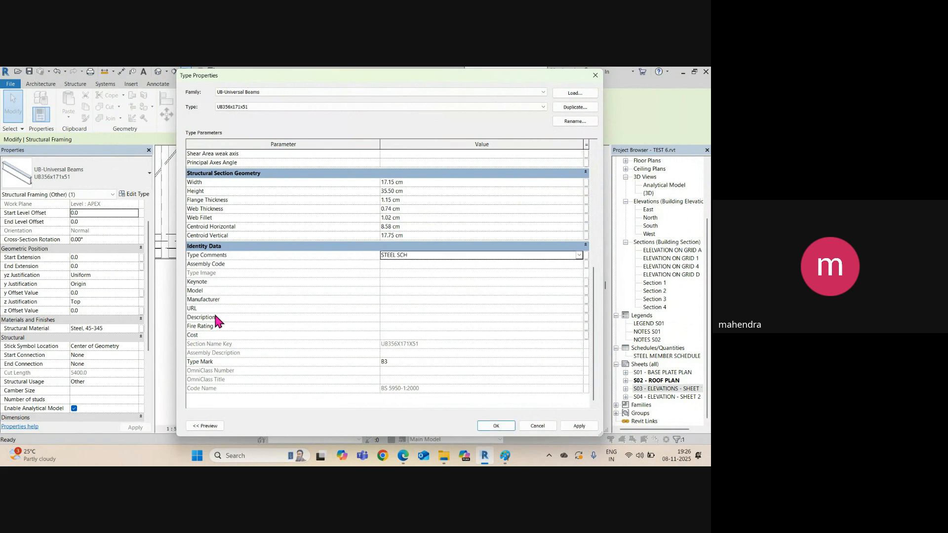
pyautogui.click(389, 318)
pyautogui.write('BEA')
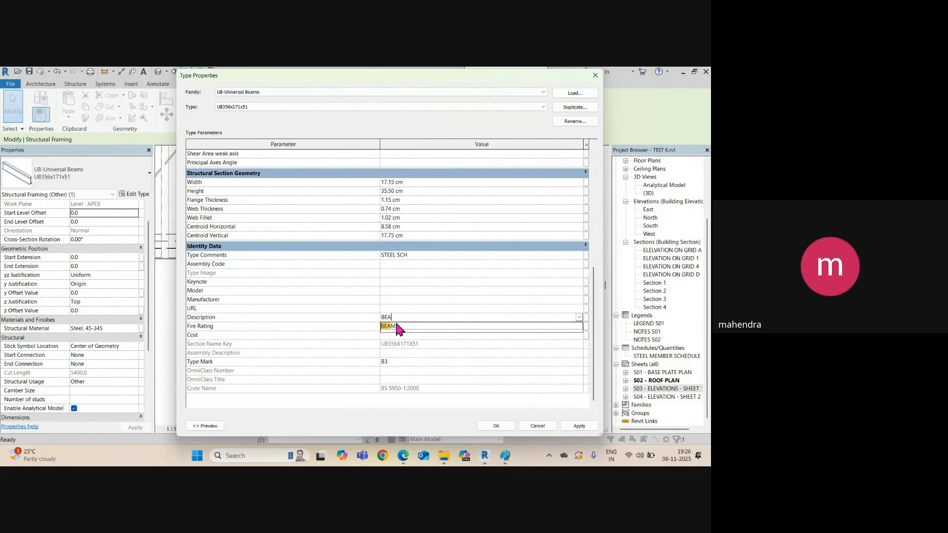
pyautogui.click(400, 327)
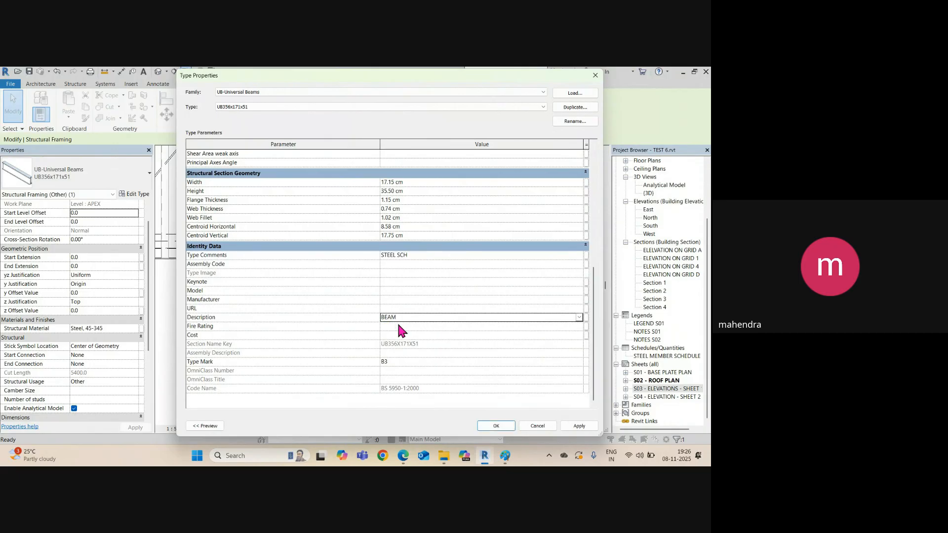
pyautogui.click(579, 427)
pyautogui.click(499, 427)
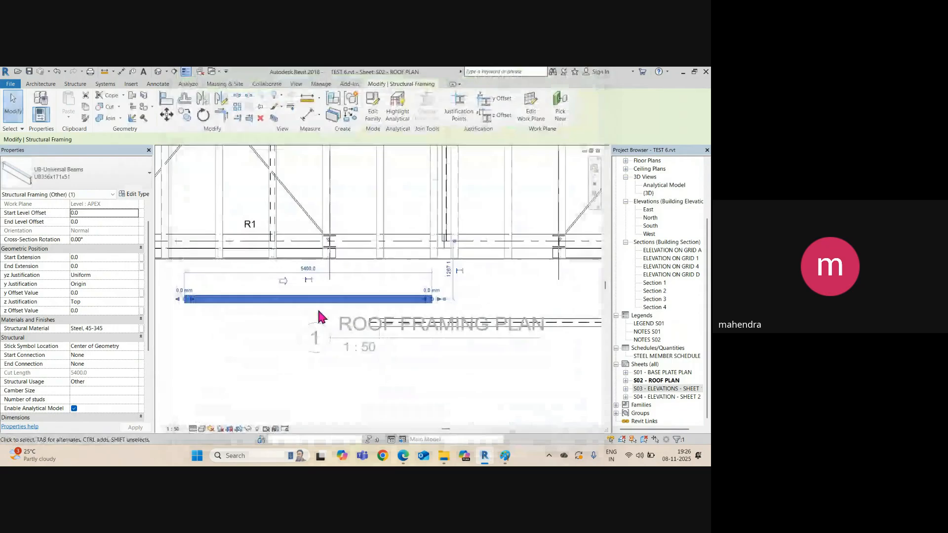
# Step: Give the second universal beam's type UB406x178x60 the type mark R2 and description RAFTER
pyautogui.scroll(-3, 318, 307)
pyautogui.press('Escape')
pyautogui.click(493, 322)
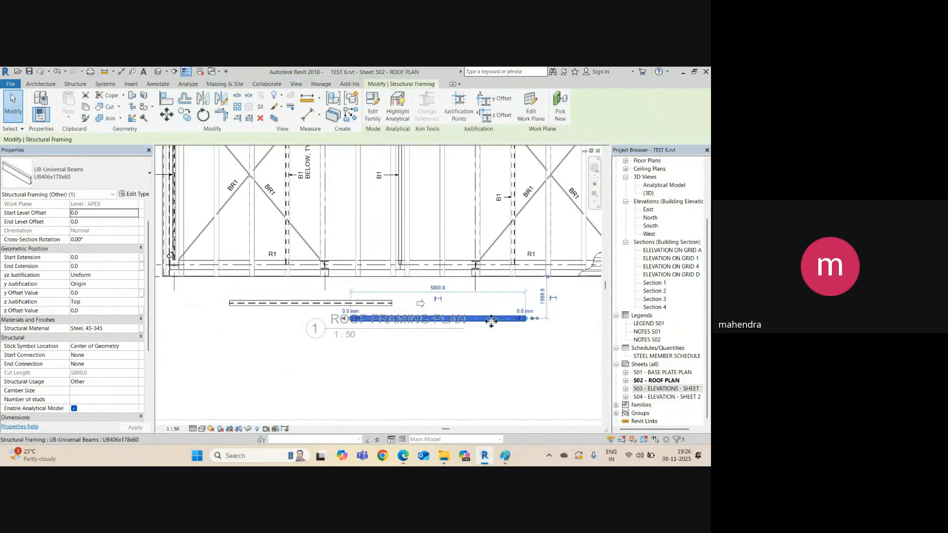
pyautogui.scroll(3, 488, 318)
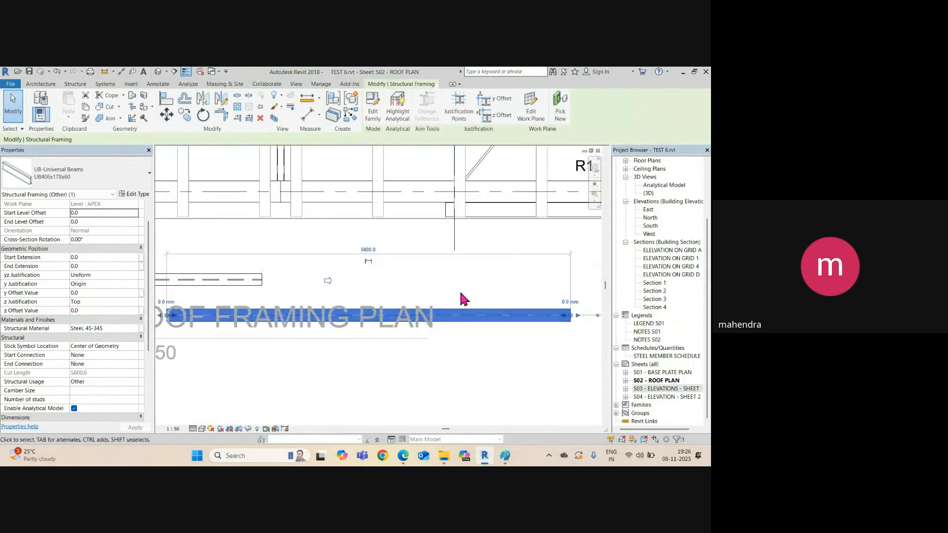
pyautogui.click(135, 194)
pyautogui.scroll(-5, 402, 357)
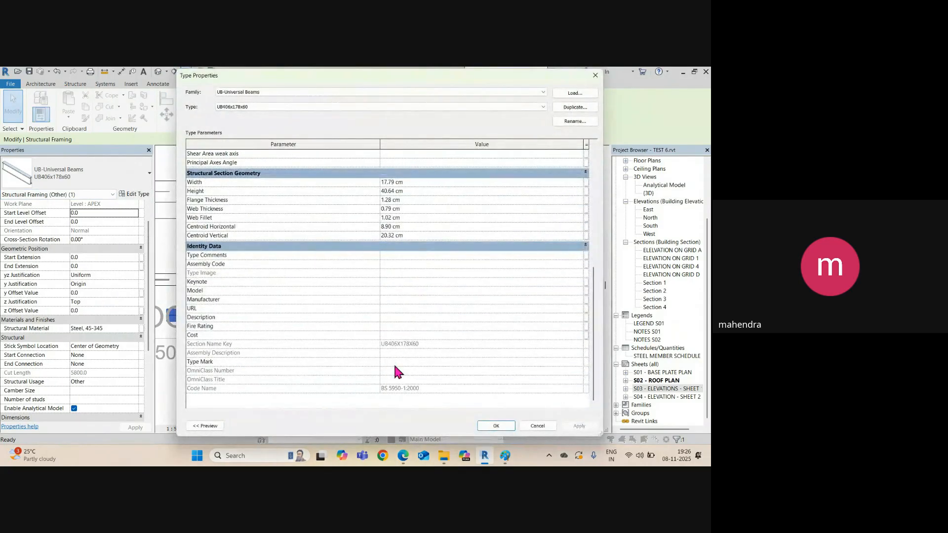
pyautogui.click(395, 359)
pyautogui.write('R2')
pyautogui.click(404, 317)
pyautogui.write('RA')
pyautogui.click(395, 334)
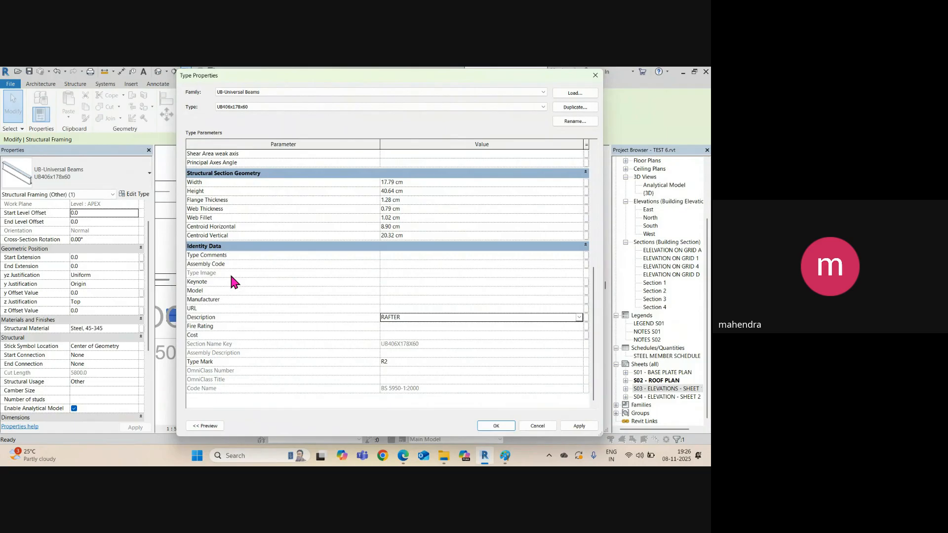
# Step: Set the UB406x178x60 type comments to STEEL SCH, apply the type changes and deselect the beam
pyautogui.click(400, 256)
pyautogui.write('S')
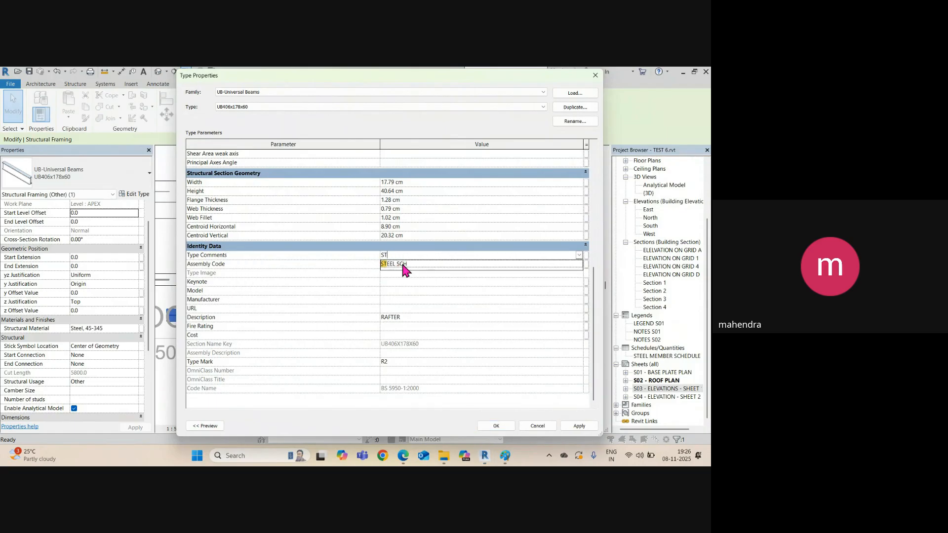
pyautogui.write('T')
pyautogui.click(403, 266)
pyautogui.click(584, 425)
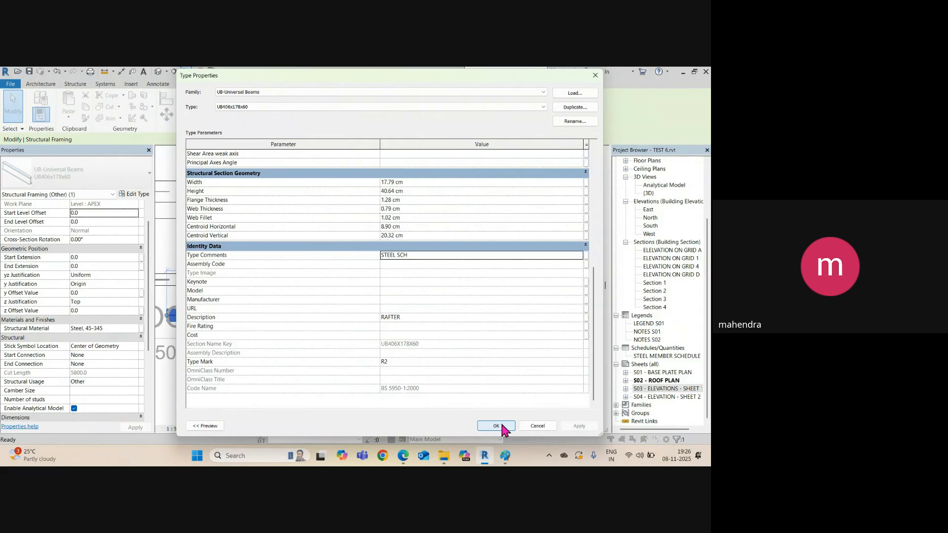
pyautogui.click(499, 425)
pyautogui.scroll(-2, 356, 322)
pyautogui.click(321, 377)
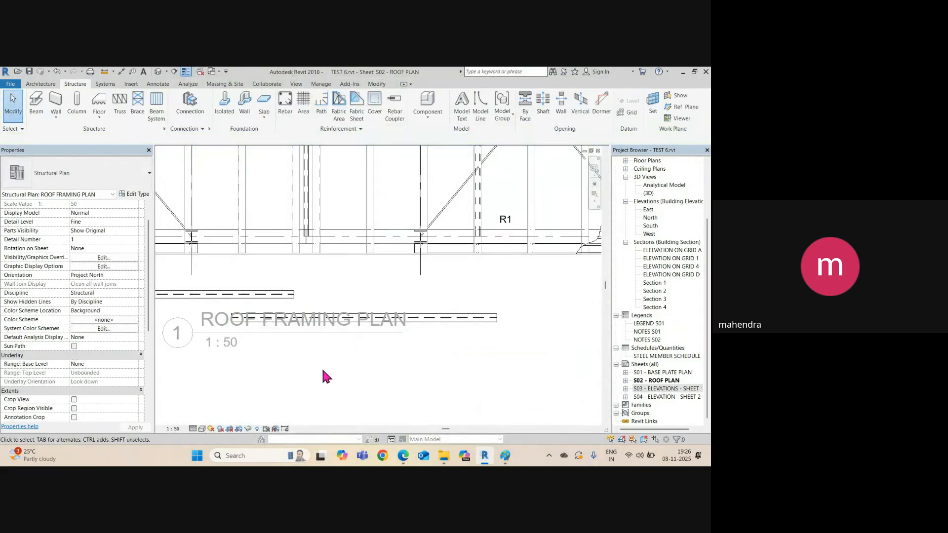
# Step: Open sheet S01 - BASE PLATE PLAN and check the STEEL MEMBER SCHEDULE for the B2, B3 and R2 members
pyautogui.scroll(-5, 316, 376)
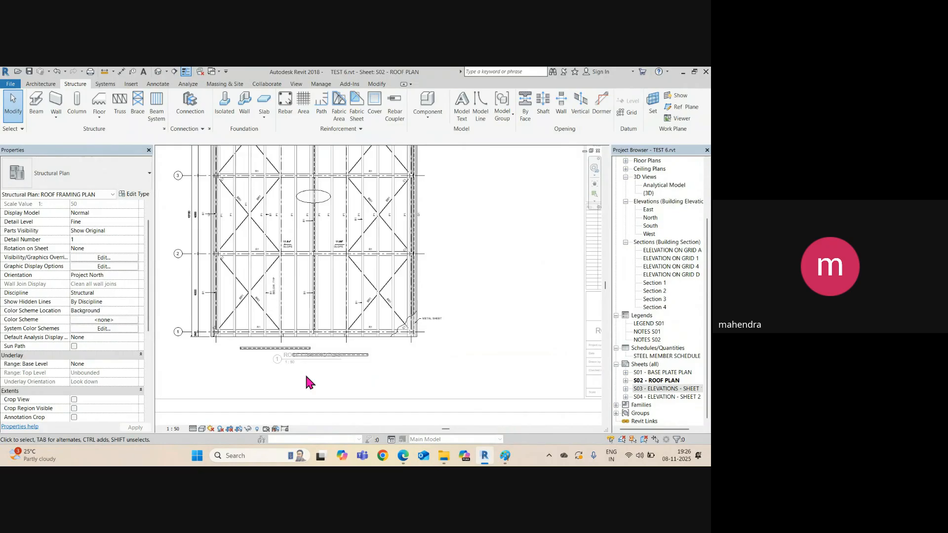
pyautogui.doubleClick(665, 373)
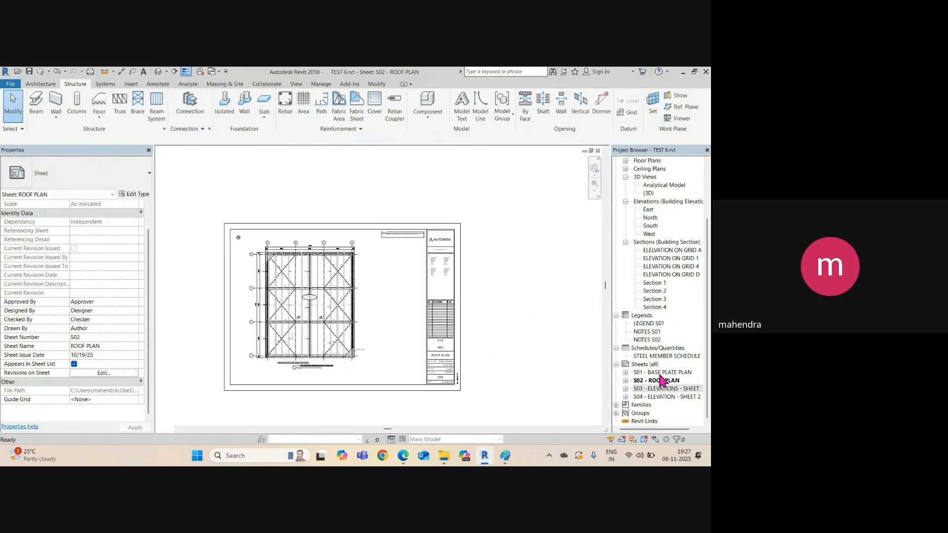
pyautogui.scroll(-2, 302, 263)
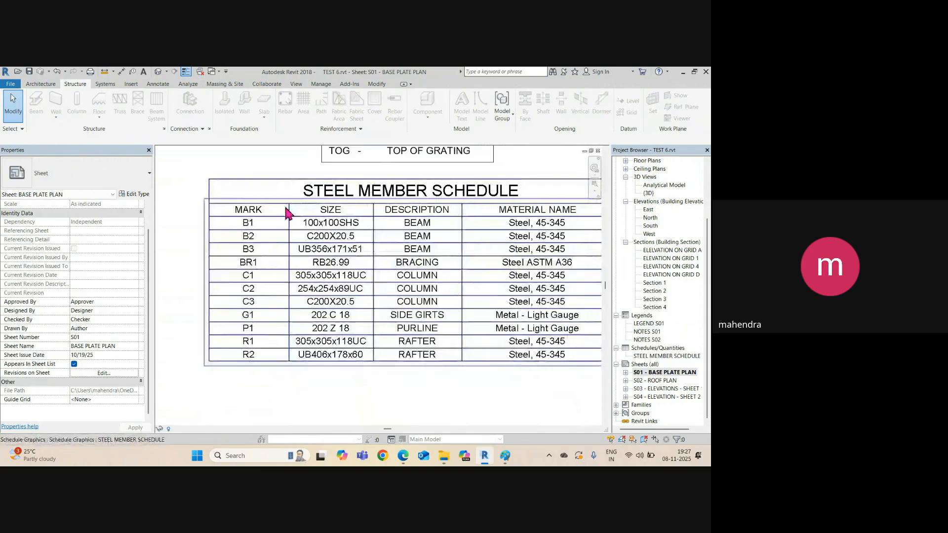
pyautogui.scroll(1, 284, 207)
pyautogui.scroll(-1, 235, 240)
pyautogui.moveTo(284, 260); pyautogui.dragTo(245, 256, button='middle')
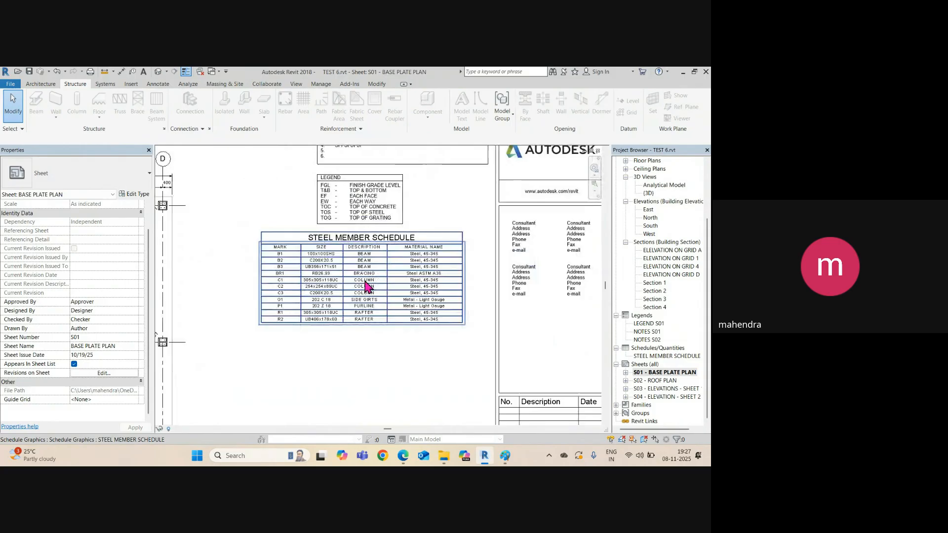
pyautogui.scroll(-3, 364, 292)
pyautogui.scroll(3, 285, 307)
pyautogui.scroll(2, 302, 335)
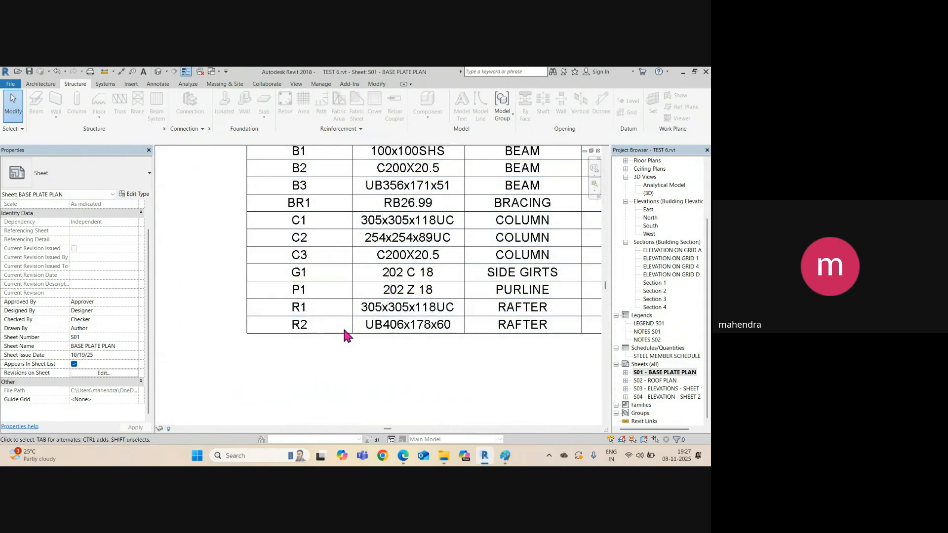
# Step: Switch back to sheet S02 - ROOF PLAN and activate the ROOF FRAMING PLAN viewport for editing
pyautogui.hotkey('ctrl', 'Tab')
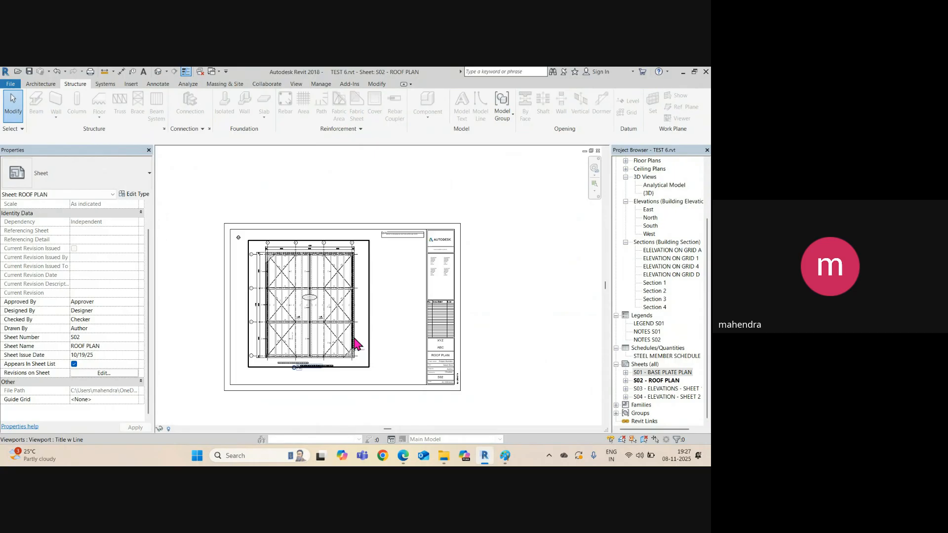
pyautogui.scroll(4, 316, 375)
pyautogui.scroll(1, 275, 373)
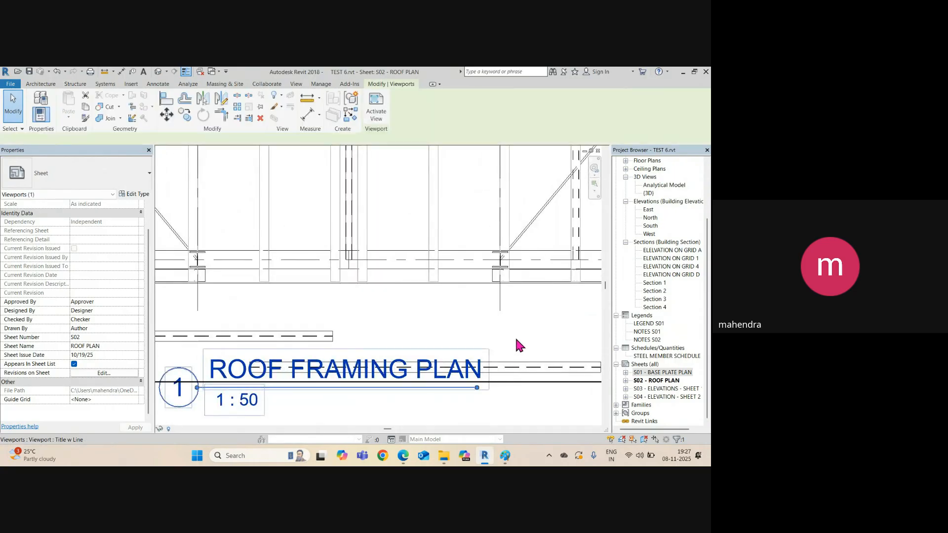
pyautogui.doubleClick(515, 336)
# Step: Clear the type comments of the R2 universal beam type UB406x178x60 below the roof plan and apply the change
pyautogui.click(527, 370)
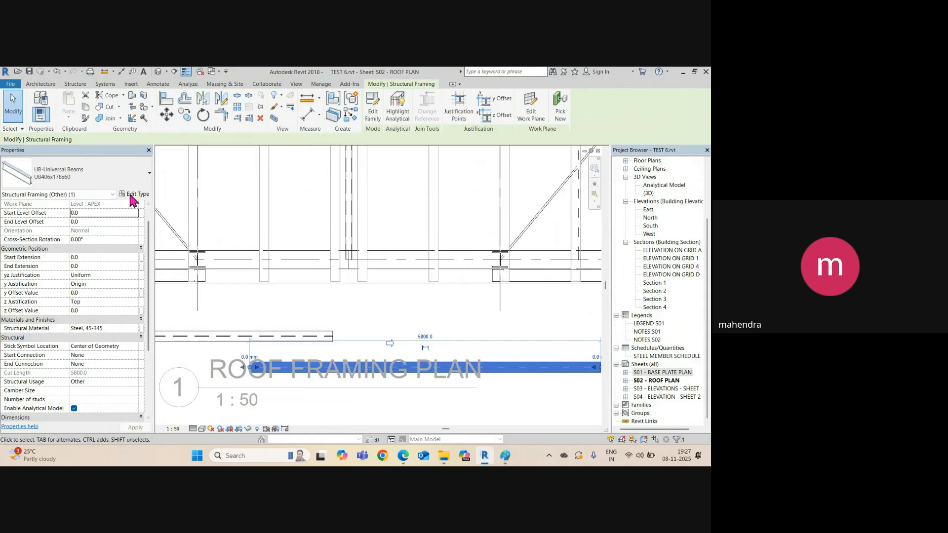
pyautogui.click(134, 194)
pyautogui.scroll(-7, 460, 339)
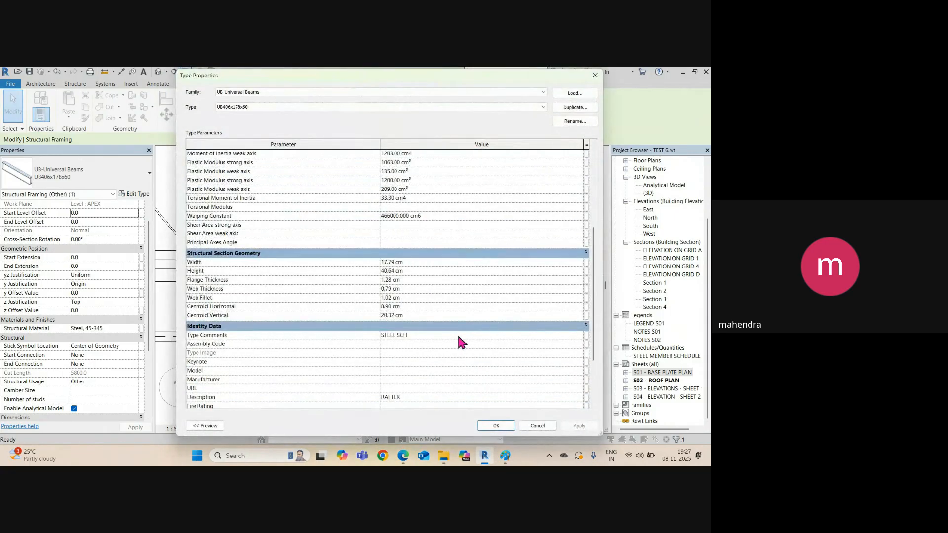
pyautogui.press('BackSpace')
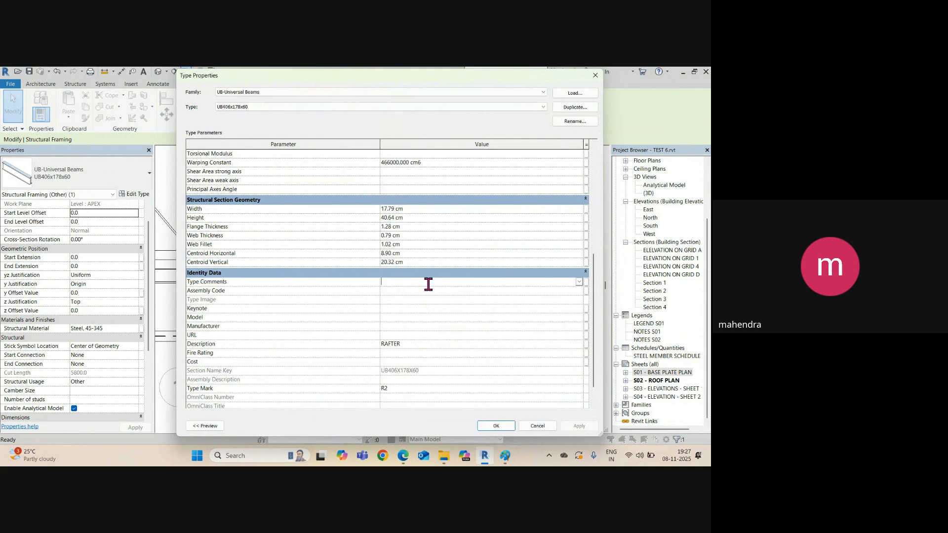
pyautogui.click(420, 300)
pyautogui.click(573, 427)
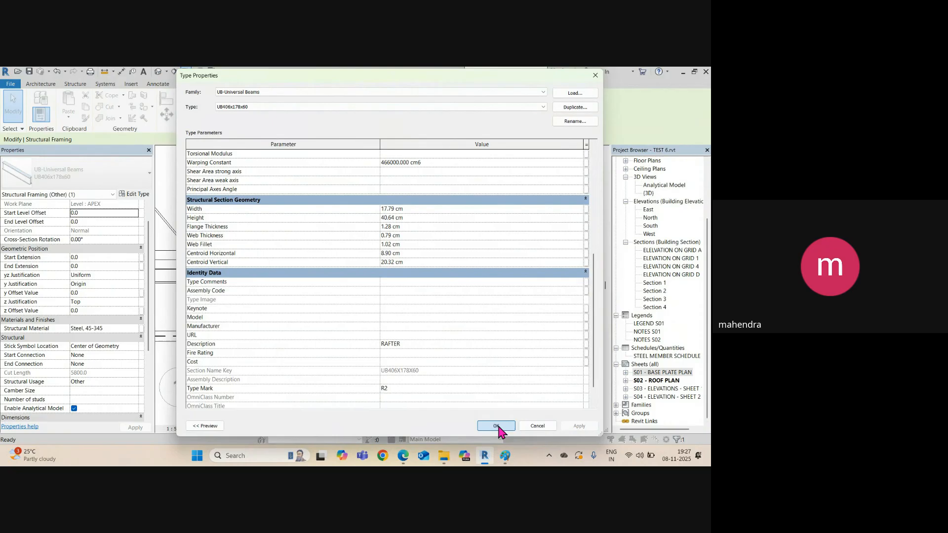
pyautogui.click(497, 426)
# Step: Reopen sheet S01 - BASE PLATE PLAN, check the STEEL MEMBER SCHEDULE for the R2 member and clear the beam selection
pyautogui.doubleClick(651, 373)
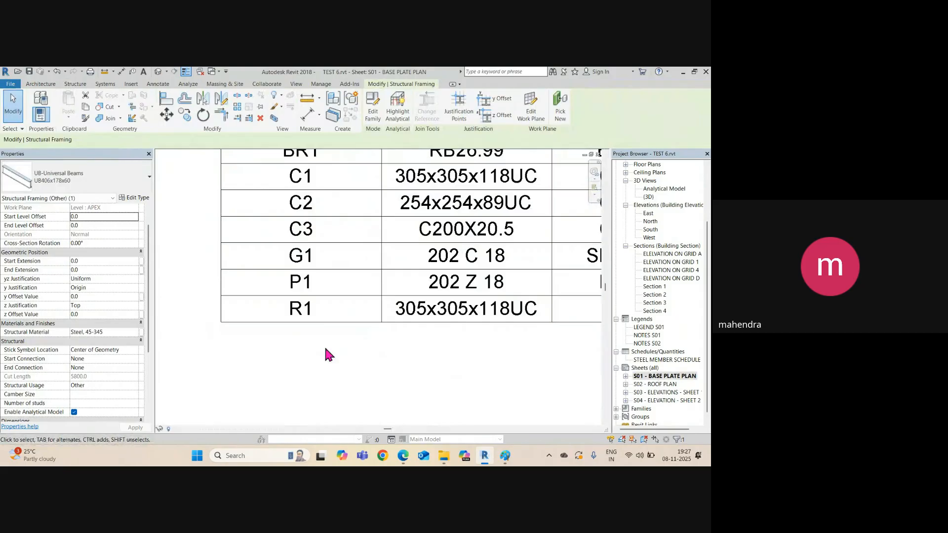
pyautogui.scroll(-2, 297, 351)
pyautogui.moveTo(439, 350); pyautogui.dragTo(250, 349, button='middle')
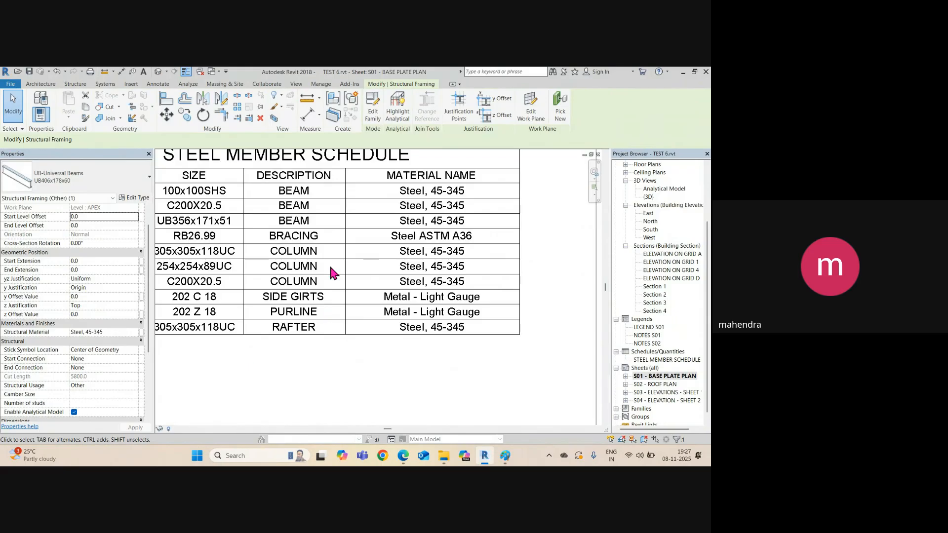
pyautogui.scroll(-4, 346, 352)
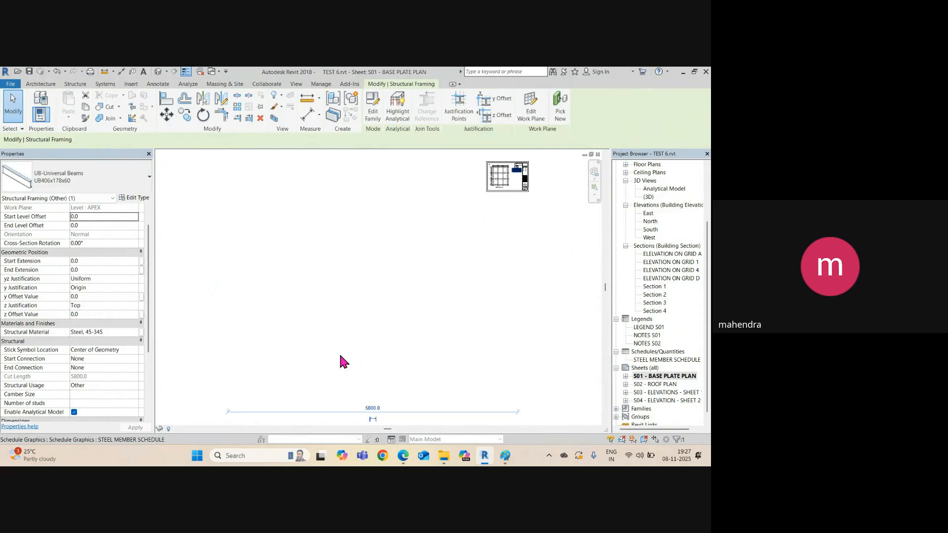
pyautogui.click(404, 337)
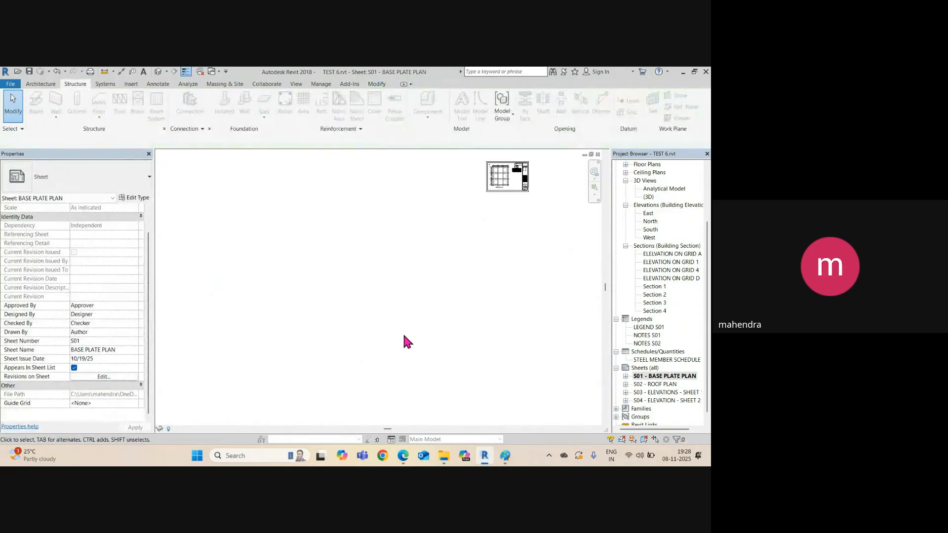
# Step: Look over the BASE PLATE PLAN sheet, then open the 3D view and examine the steel framing around the roller shutter opening
pyautogui.press('z')
pyautogui.press('e')
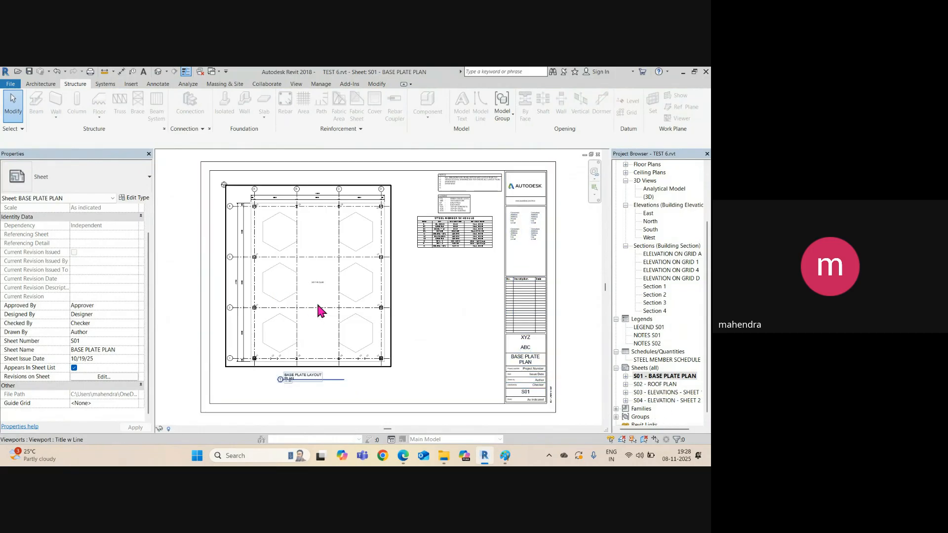
pyautogui.click(157, 72)
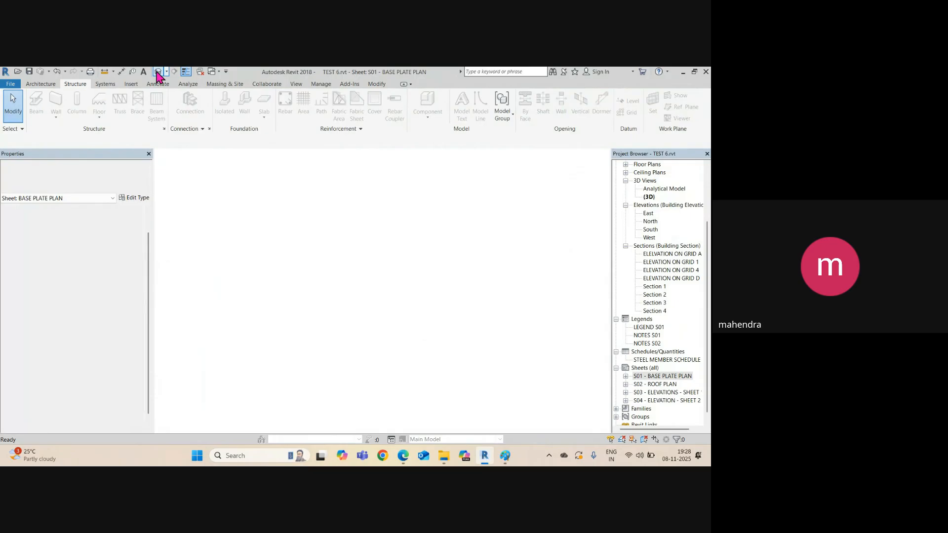
pyautogui.scroll(5, 242, 322)
pyautogui.scroll(-3, 242, 322)
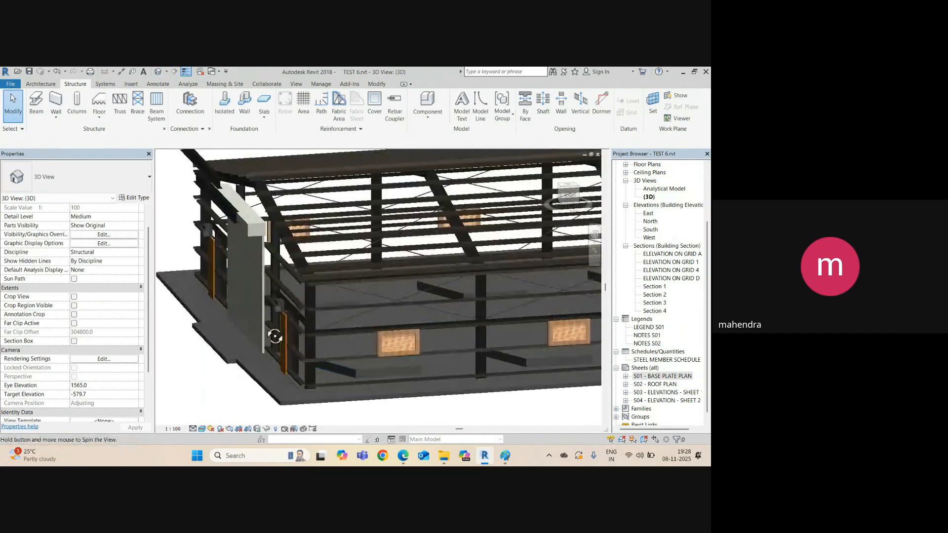
pyautogui.keyDown('shift'); pyautogui.moveTo(242, 322); pyautogui.dragTo(213, 274, button='middle'); pyautogui.keyUp('shift')
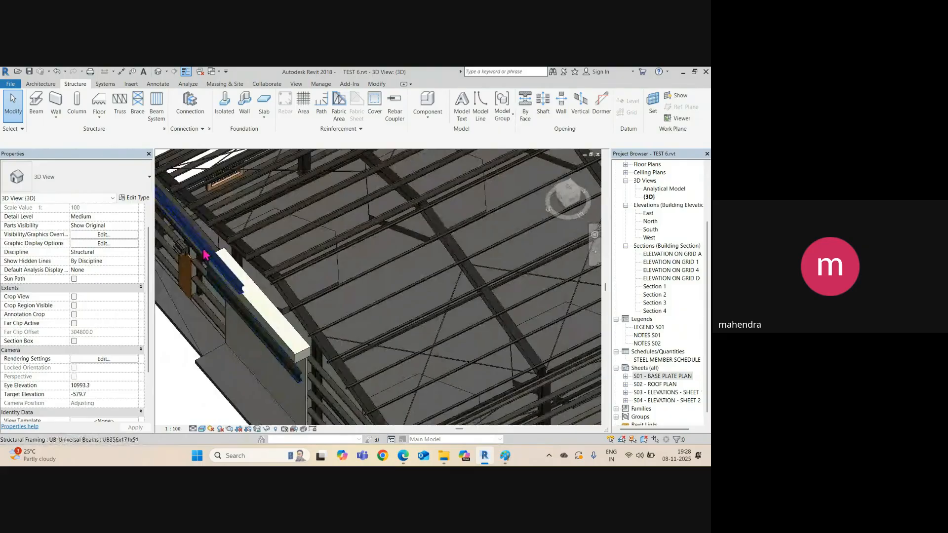
pyautogui.click(222, 292)
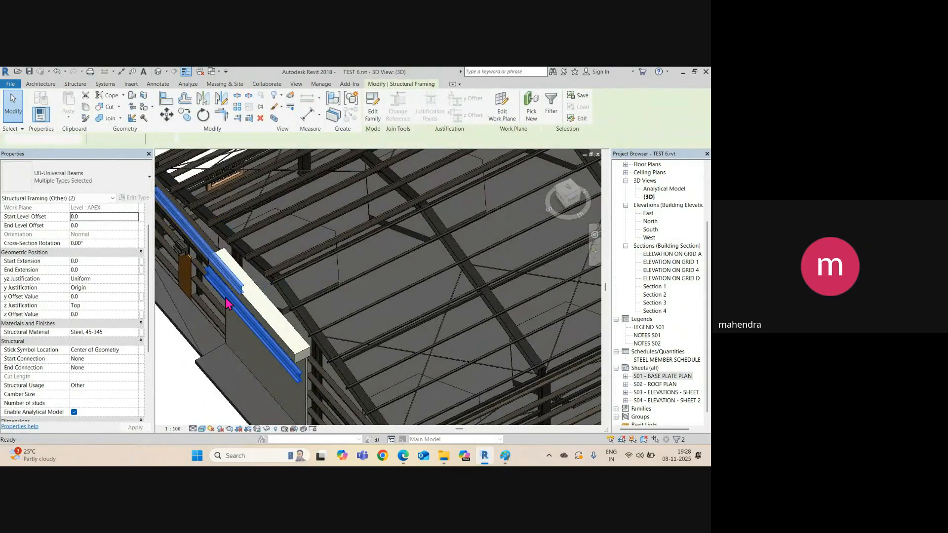
pyautogui.press('Escape')
pyautogui.scroll(-6, 261, 280)
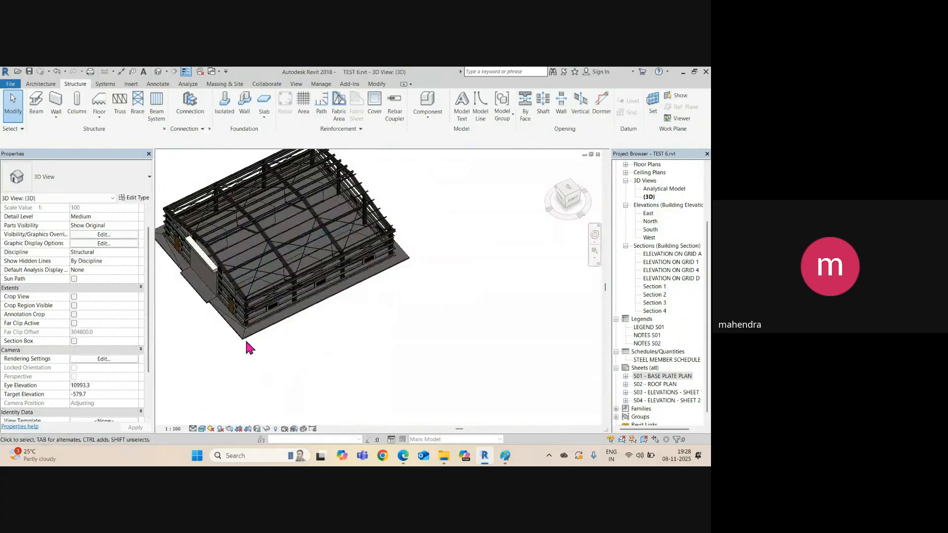
# Step: Review the plan sheets S01 - BASE PLATE PLAN and S02 - ROOF PLAN
pyautogui.doubleClick(657, 376)
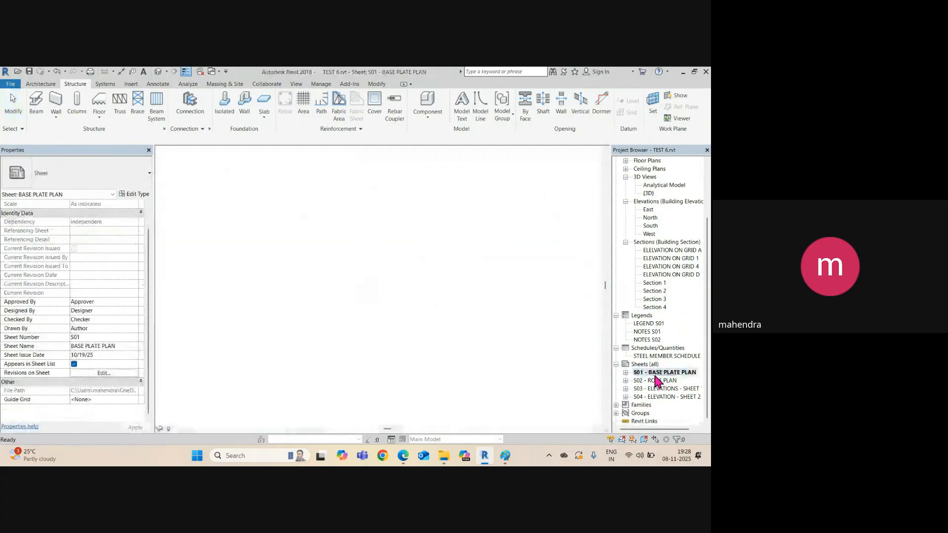
pyautogui.scroll(3, 261, 208)
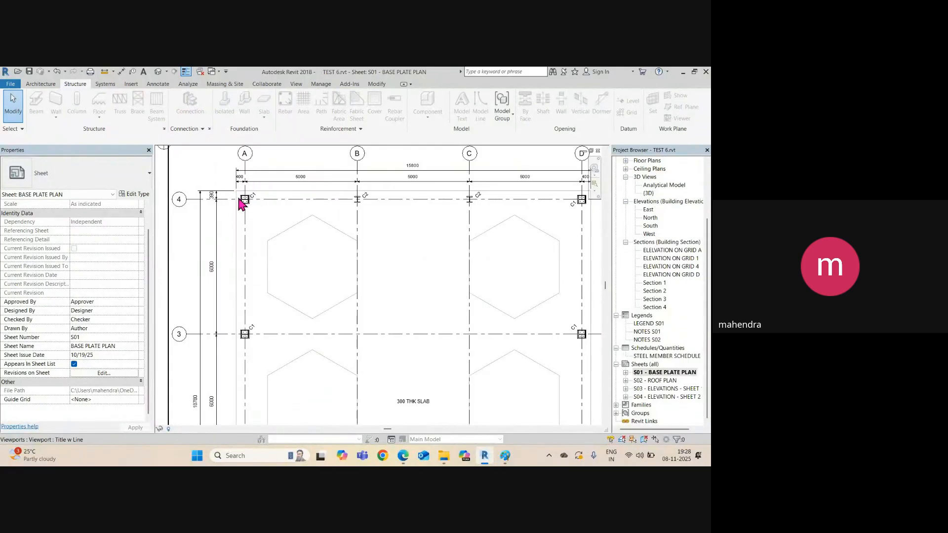
pyautogui.scroll(-2, 252, 206)
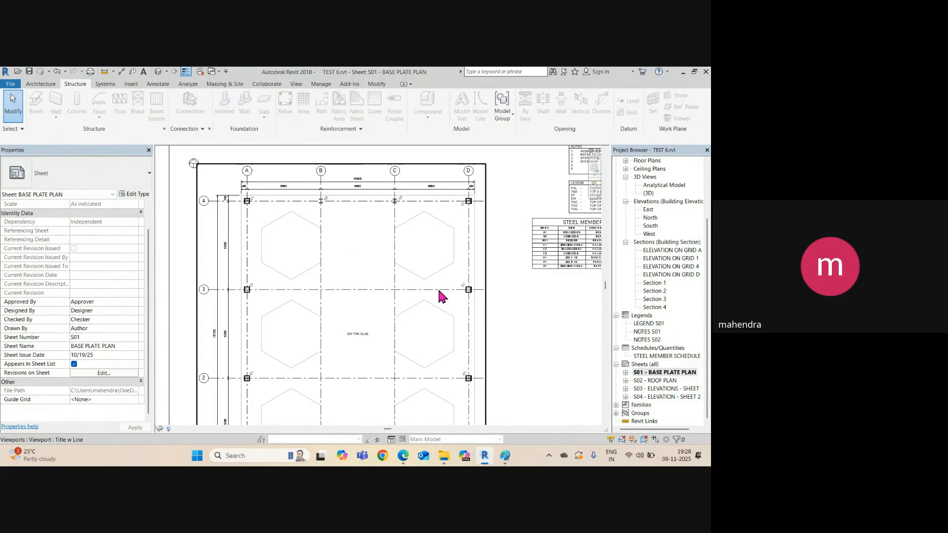
pyautogui.moveTo(438, 292); pyautogui.dragTo(402, 235, button='middle')
pyautogui.doubleClick(659, 381)
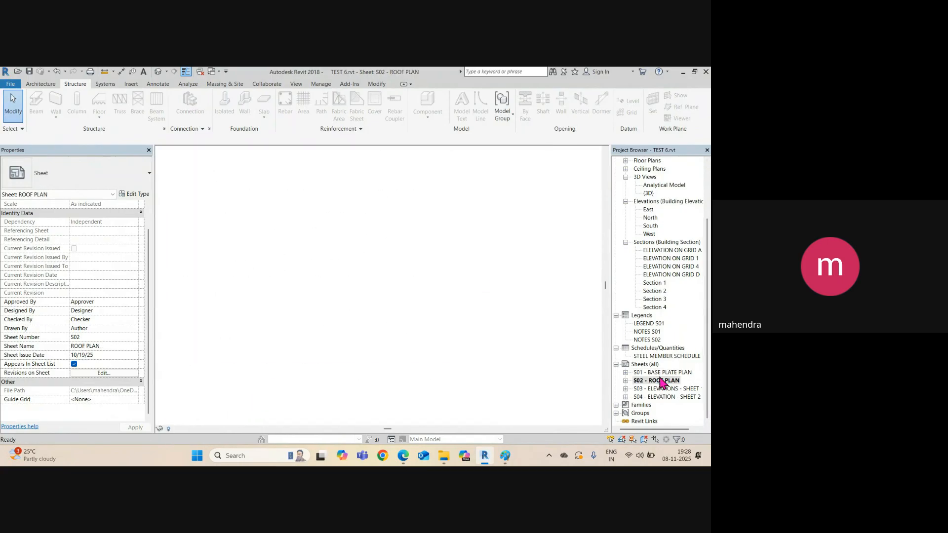
pyautogui.scroll(-3, 349, 297)
pyautogui.moveTo(349, 297); pyautogui.dragTo(338, 334, button='middle')
# Step: Review the two elevation sheets S03 and S04
pyautogui.doubleClick(662, 389)
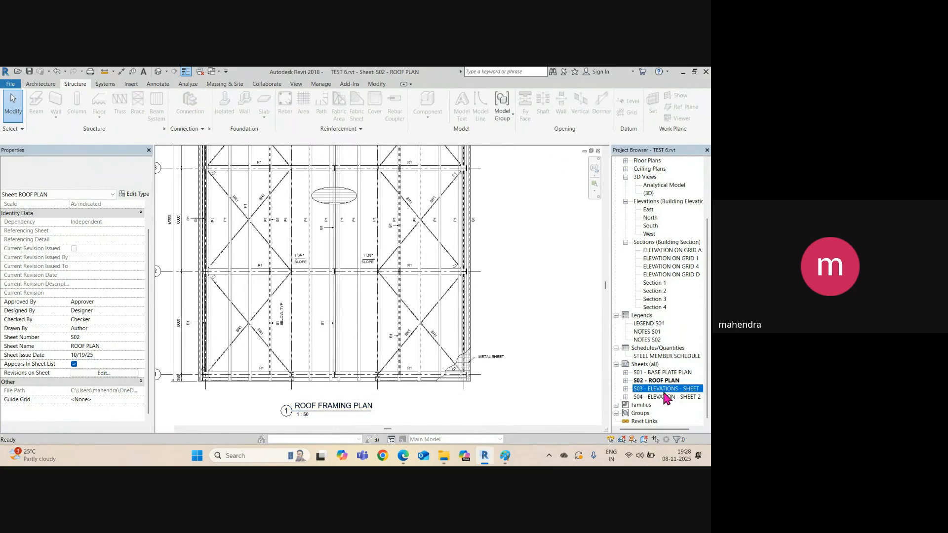
pyautogui.scroll(-4, 333, 318)
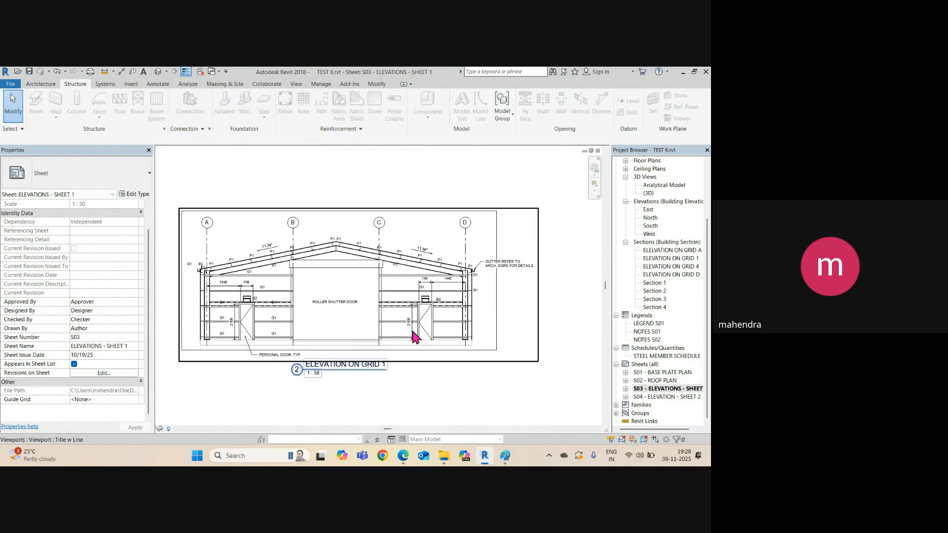
pyautogui.click(669, 398)
pyautogui.doubleClick(669, 398)
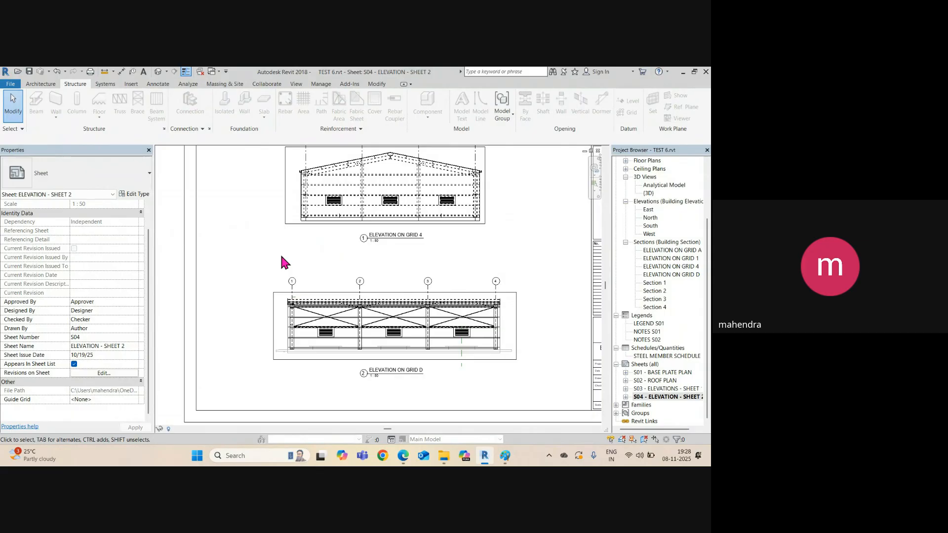
# Step: Open the BASE PLATE LAYOUT PLAN structural plan and duplicate it without detailing
pyautogui.scroll(3, 677, 237)
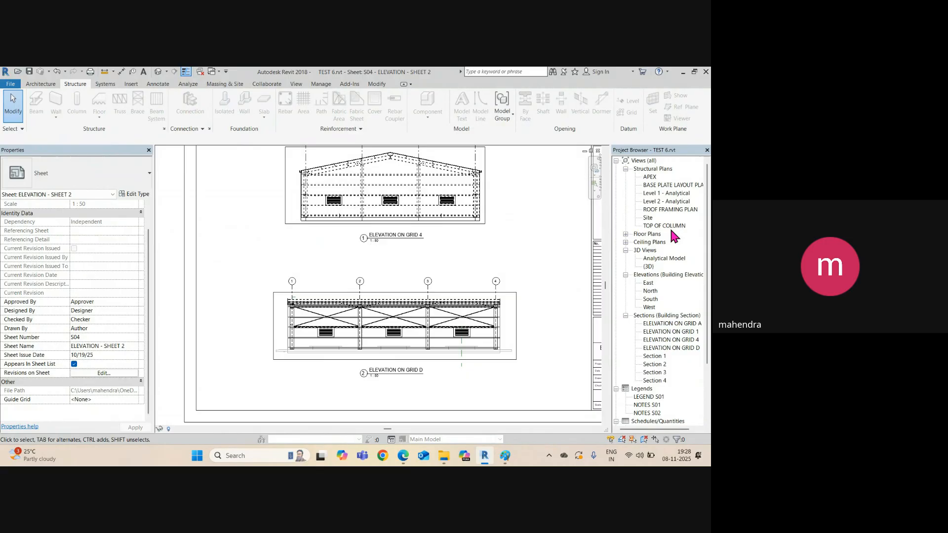
pyautogui.rightClick(660, 185)
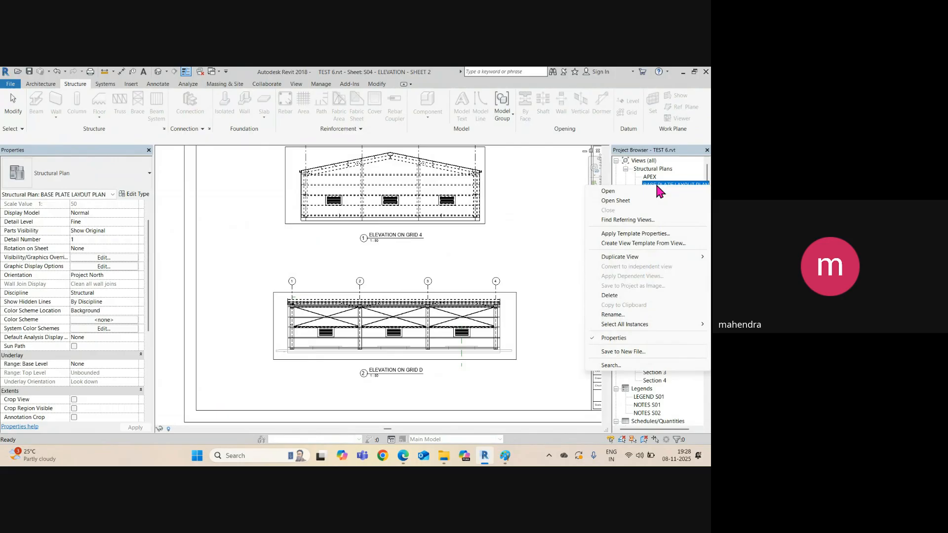
pyautogui.click(674, 191)
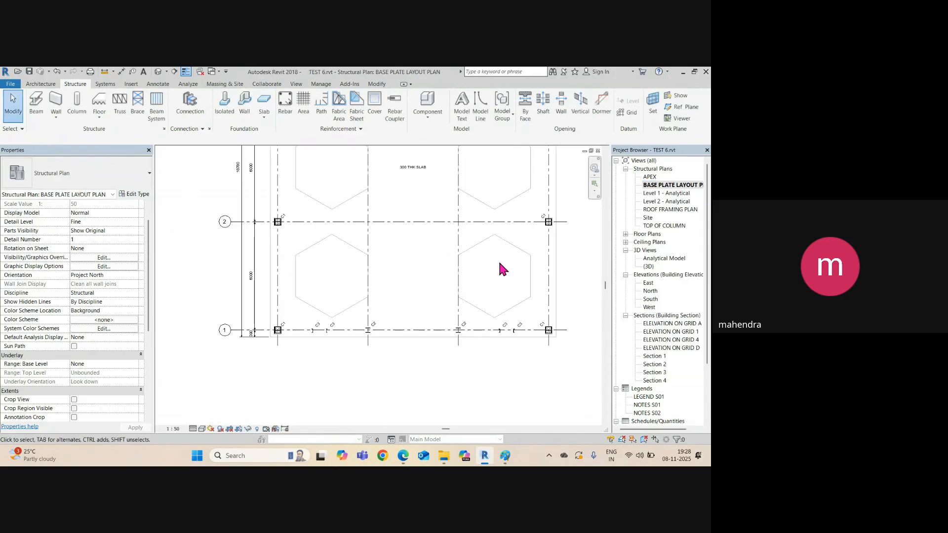
pyautogui.moveTo(405, 306); pyautogui.dragTo(391, 343, button='middle')
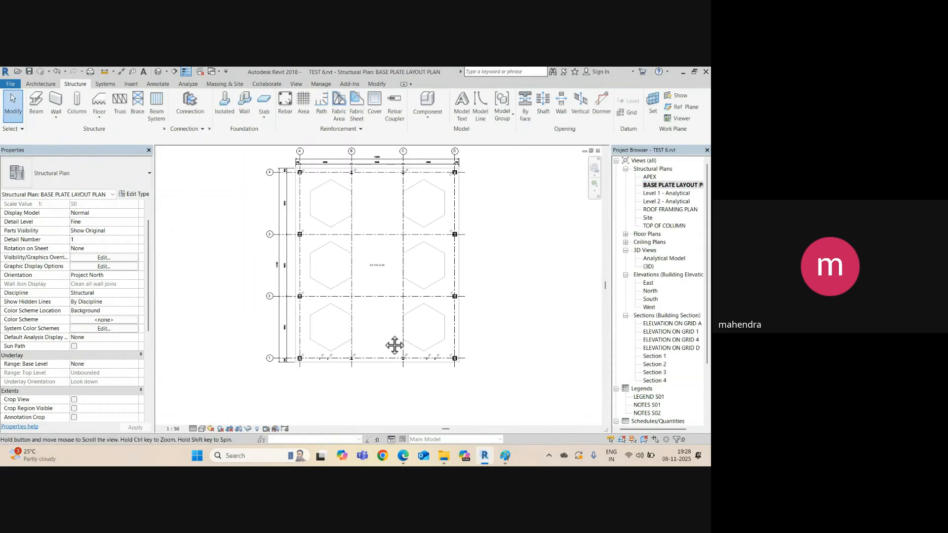
pyautogui.rightClick(664, 186)
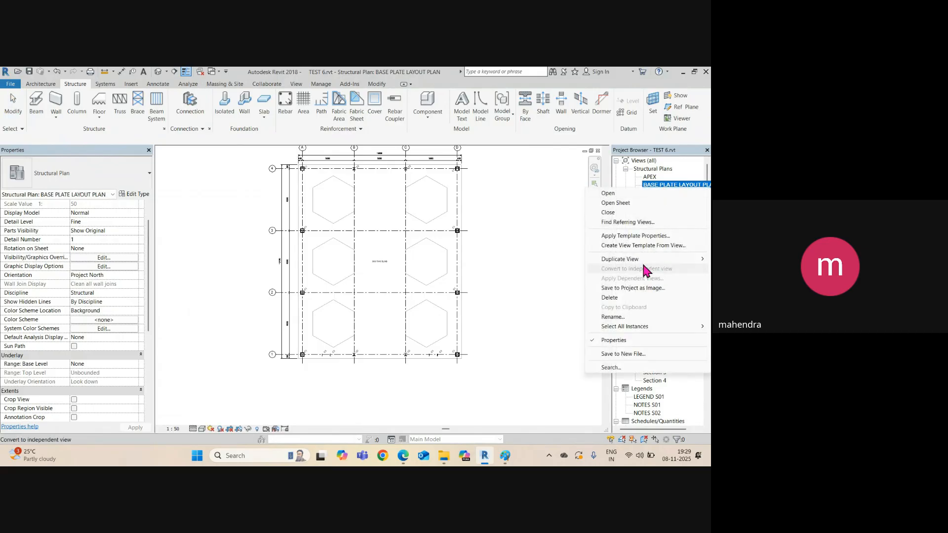
pyautogui.moveTo(636, 260)
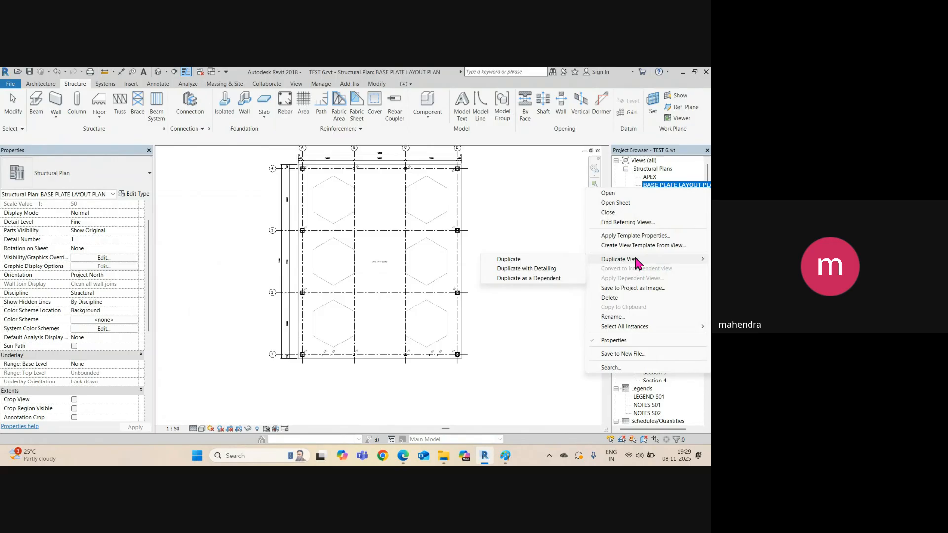
pyautogui.click(517, 260)
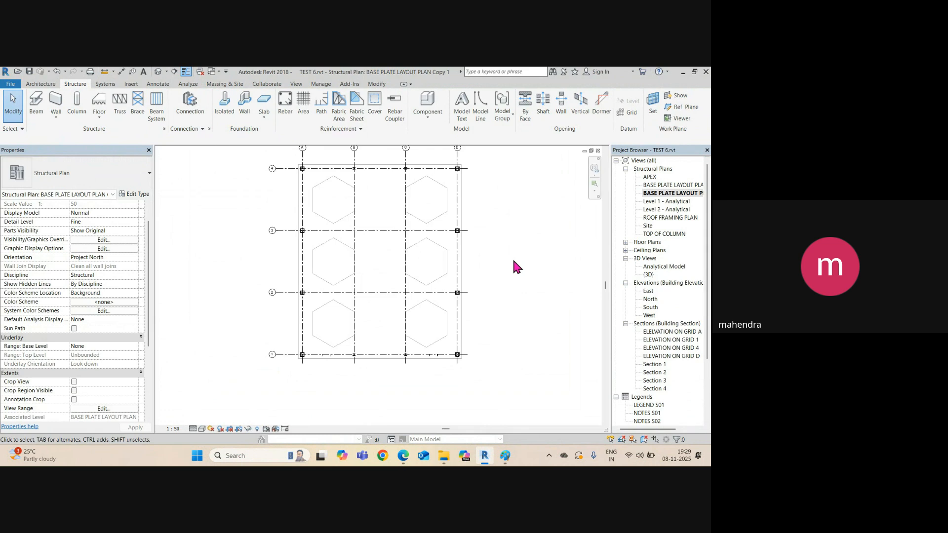
# Step: Rename the duplicated structural plan view to FLOOR PLAN
pyautogui.scroll(3, 379, 190)
pyautogui.moveTo(388, 215); pyautogui.dragTo(394, 310, button='middle')
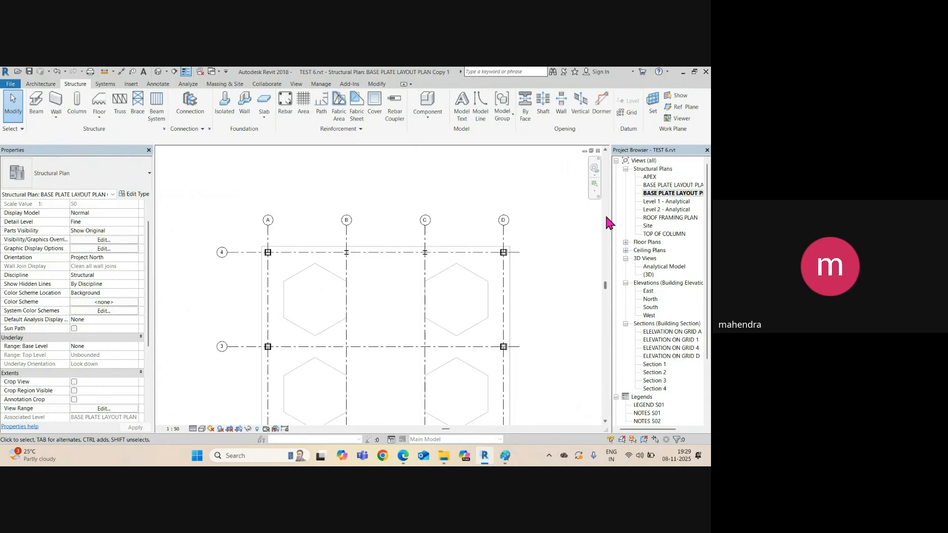
pyautogui.moveTo(611, 216); pyautogui.dragTo(560, 214)
pyautogui.rightClick(664, 193)
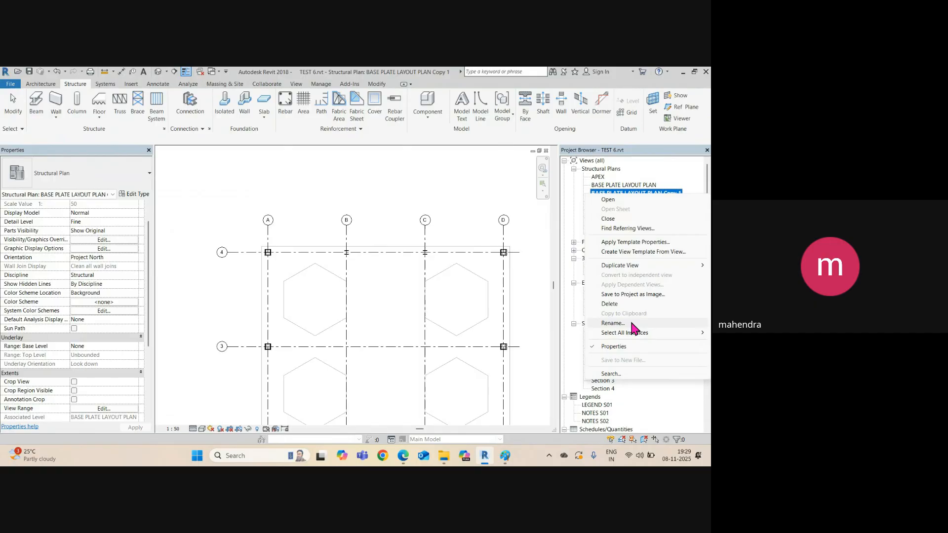
pyautogui.click(634, 324)
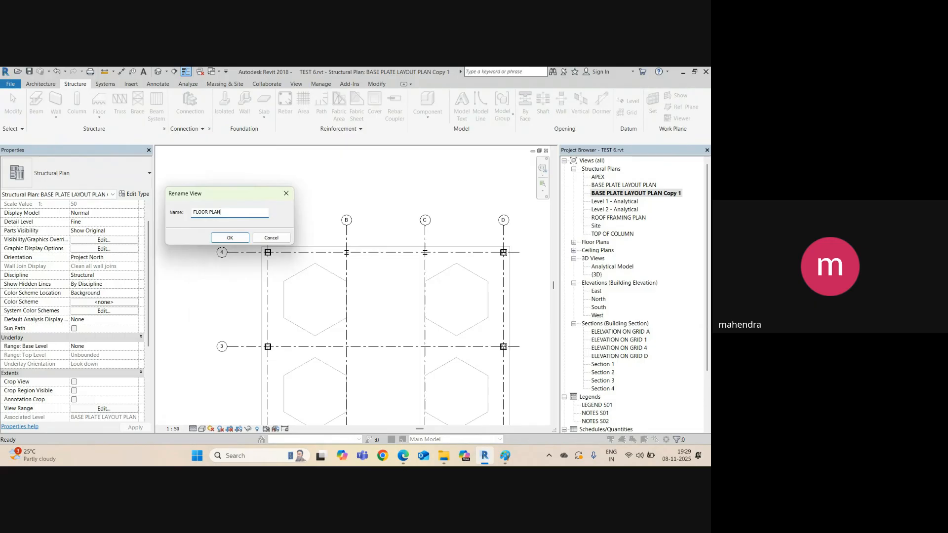
pyautogui.click(232, 239)
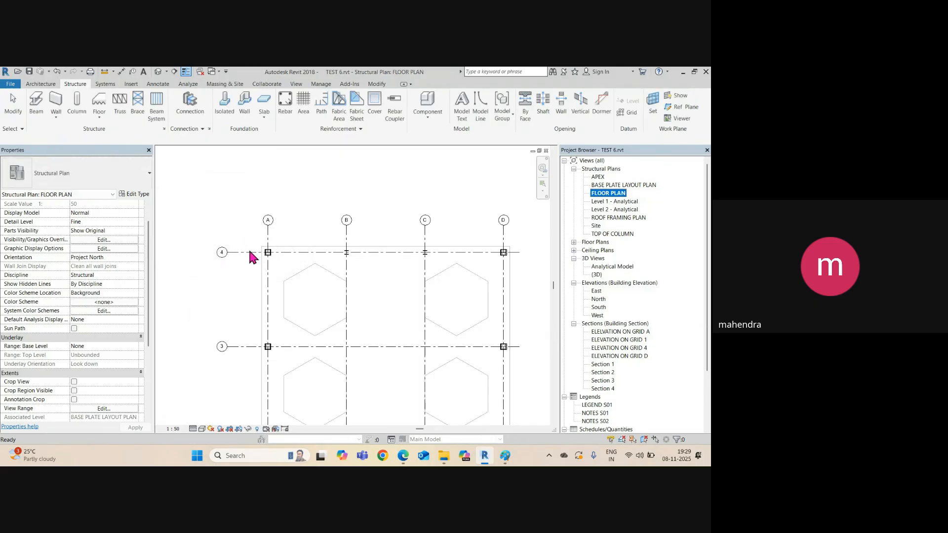
# Step: Turn off Thin Lines and check the line weights around the column at grid A-4
pyautogui.scroll(4, 285, 254)
pyautogui.scroll(4, 250, 259)
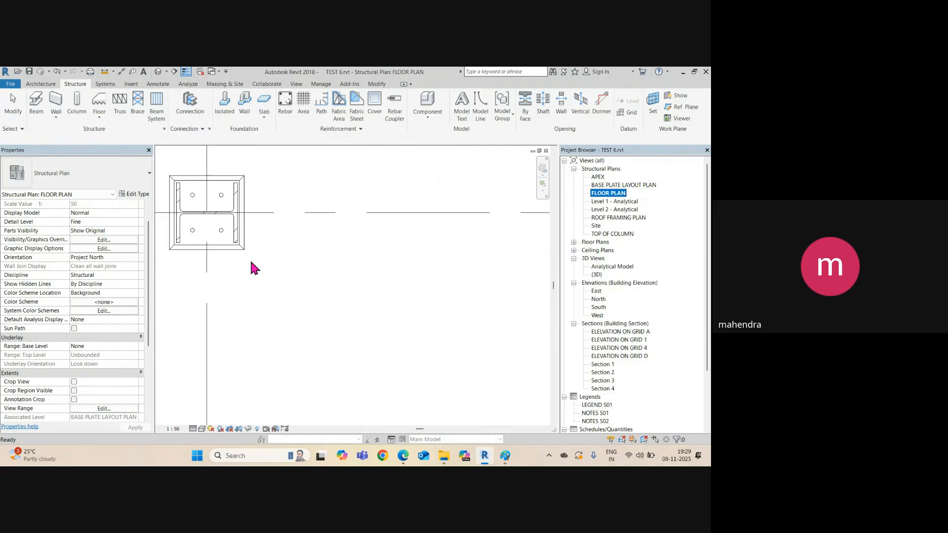
pyautogui.scroll(-1, 249, 259)
pyautogui.click(187, 72)
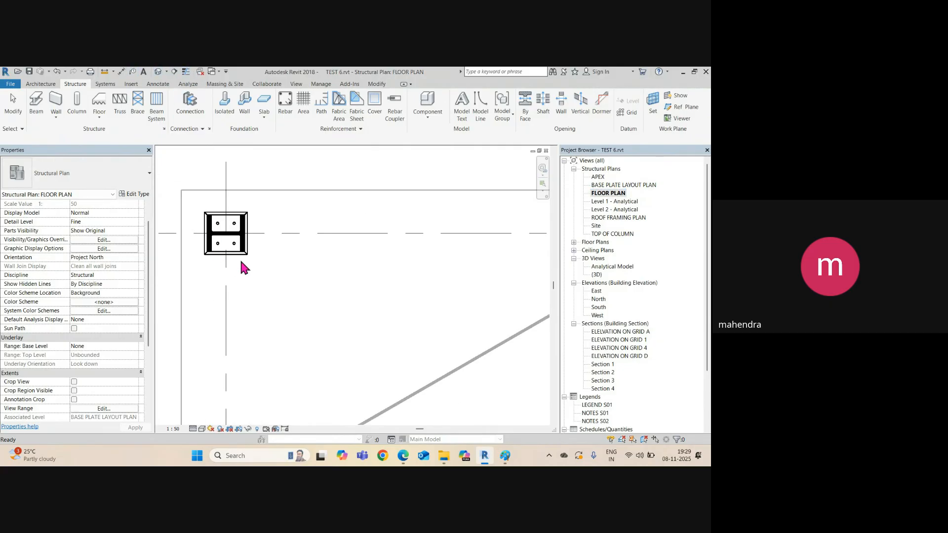
pyautogui.scroll(-6, 203, 242)
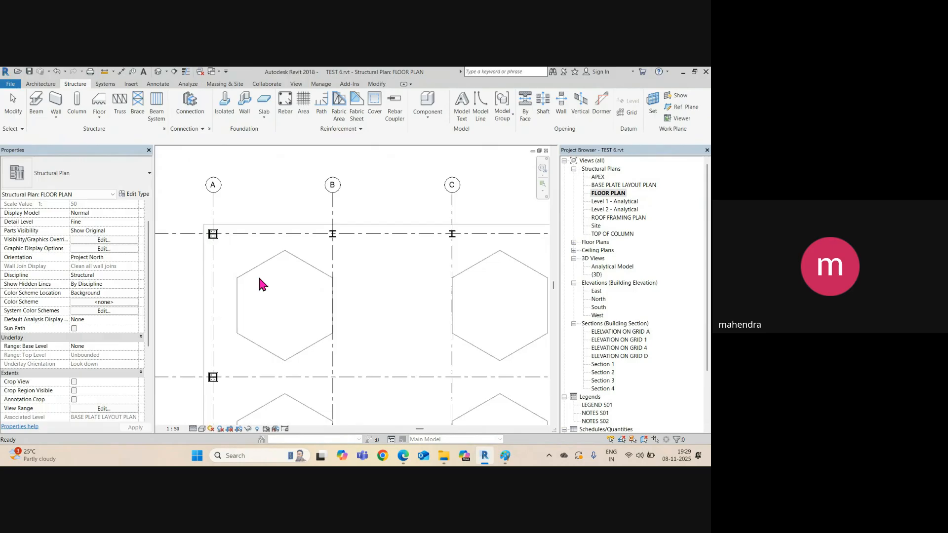
pyautogui.scroll(2, 175, 249)
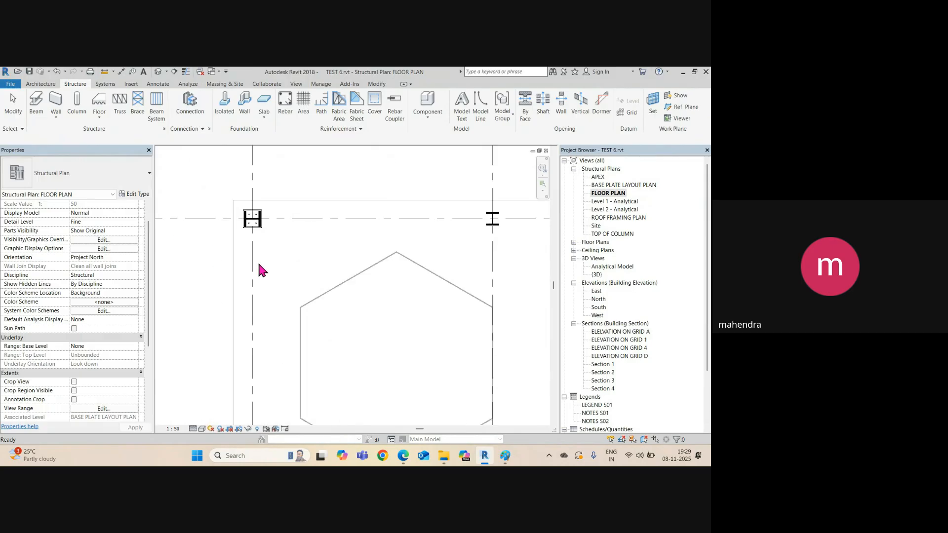
# Step: Override the outer floor slab's graphics by element in the FLOOR PLAN view, removing its halftone
pyautogui.click(307, 200)
pyautogui.rightClick(291, 202)
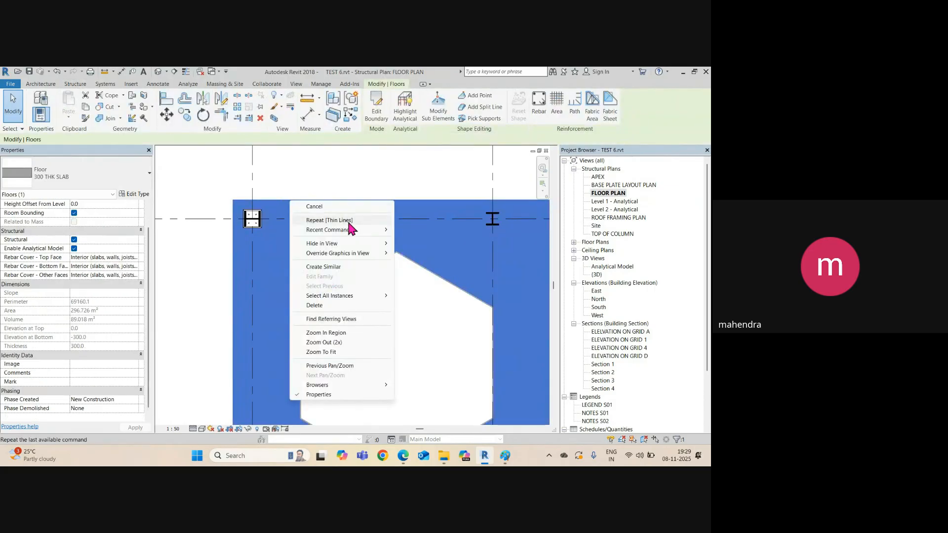
pyautogui.moveTo(354, 257)
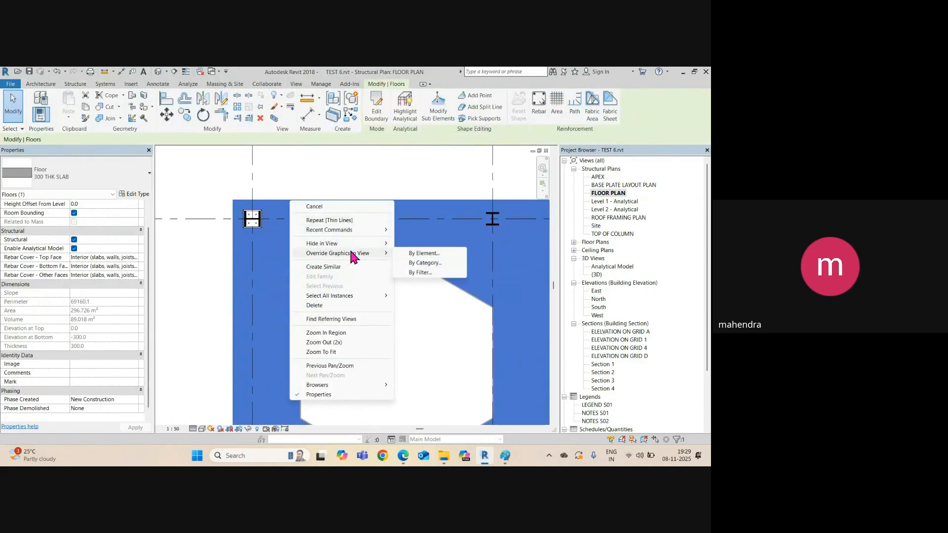
pyautogui.click(418, 254)
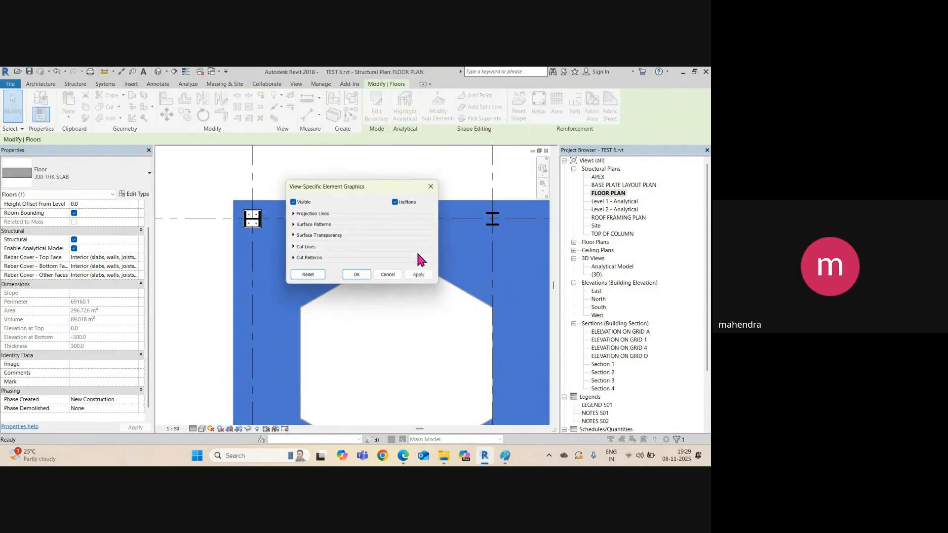
pyautogui.click(356, 276)
pyautogui.click(332, 183)
pyautogui.scroll(-2, 338, 229)
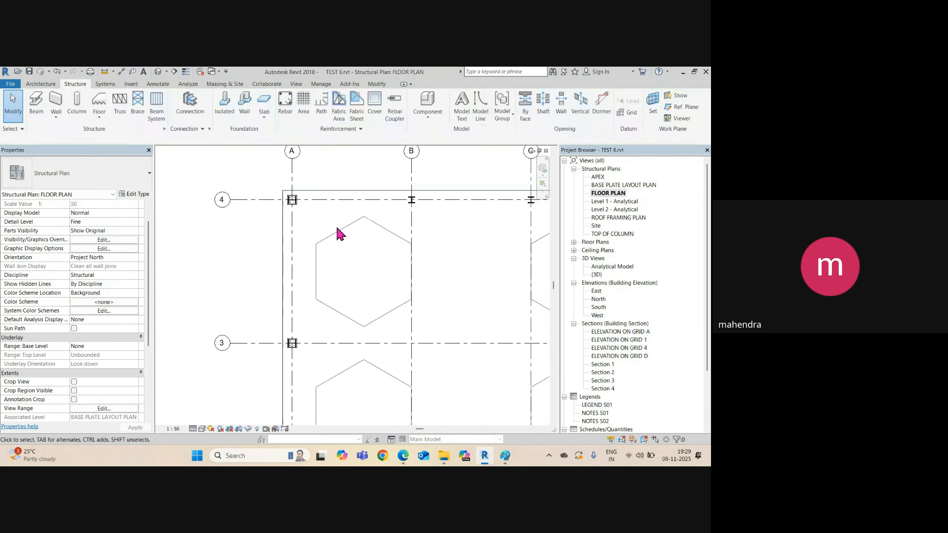
pyautogui.scroll(4, 321, 223)
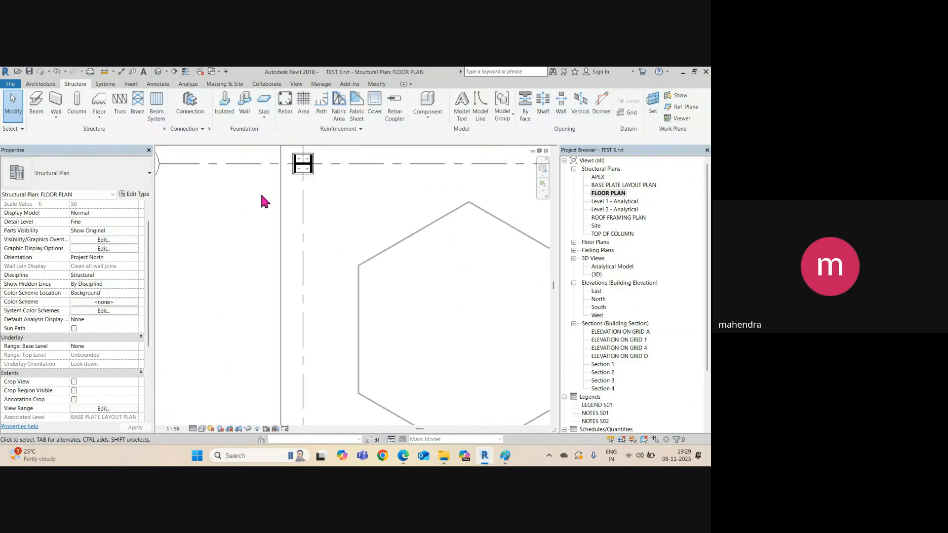
pyautogui.click(380, 252)
pyautogui.rightClick(380, 251)
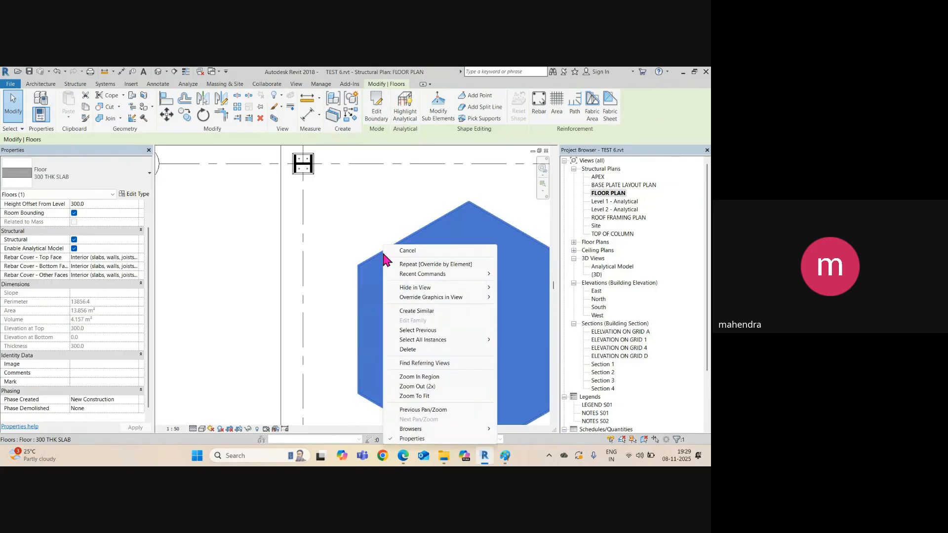
pyautogui.moveTo(440, 298)
pyautogui.click(523, 307)
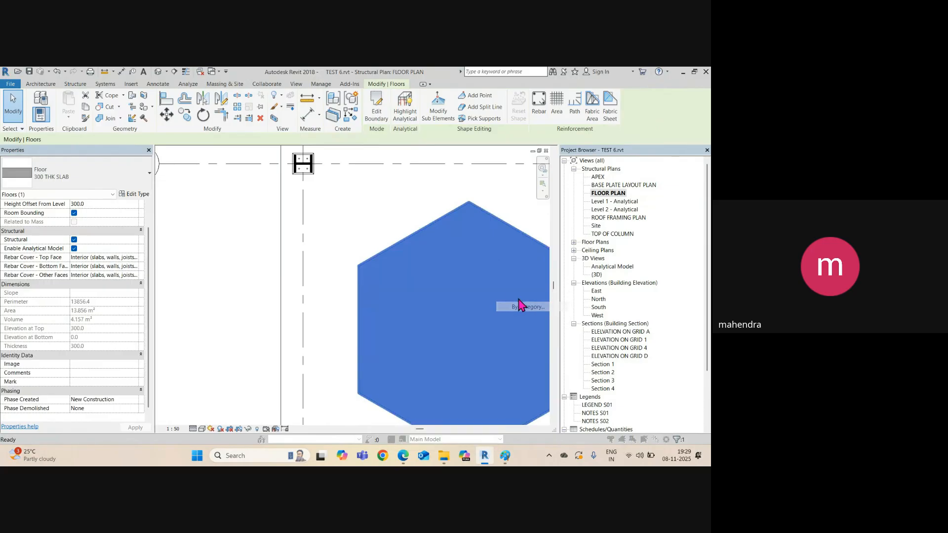
pyautogui.click(389, 292)
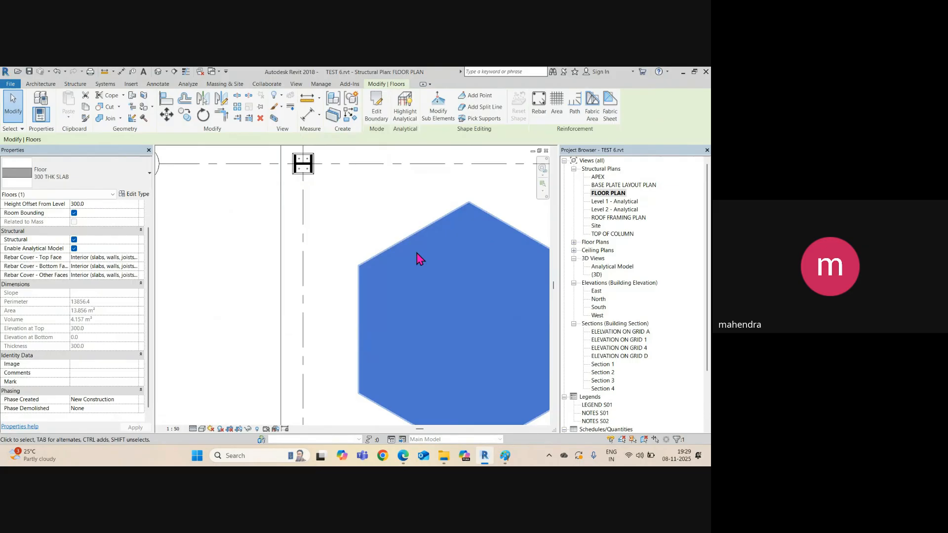
pyautogui.press('Escape')
# Step: Override the graphics by element for the hexagonal slab between grids A-B and 3-4, removing its halftone
pyautogui.scroll(-4, 284, 224)
pyautogui.click(310, 223)
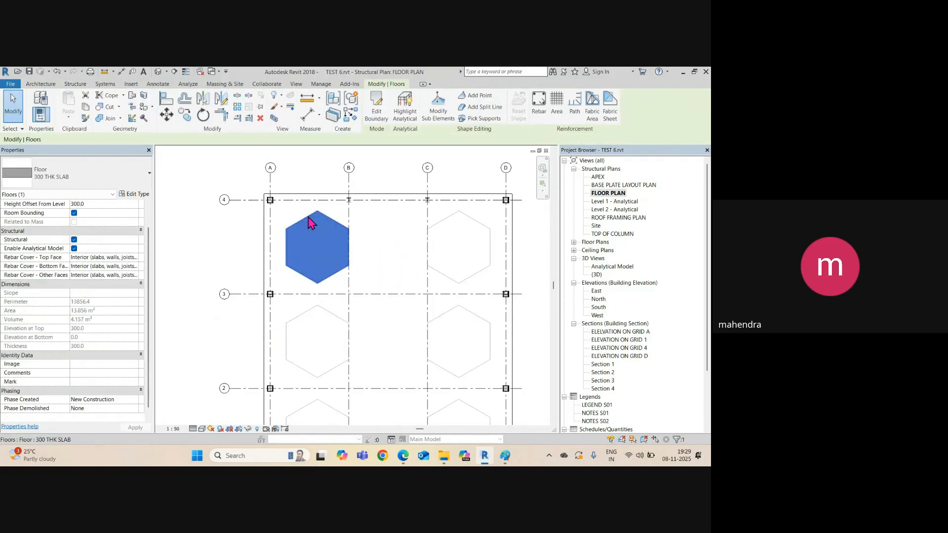
pyautogui.rightClick(311, 222)
pyautogui.moveTo(366, 266)
pyautogui.click(453, 269)
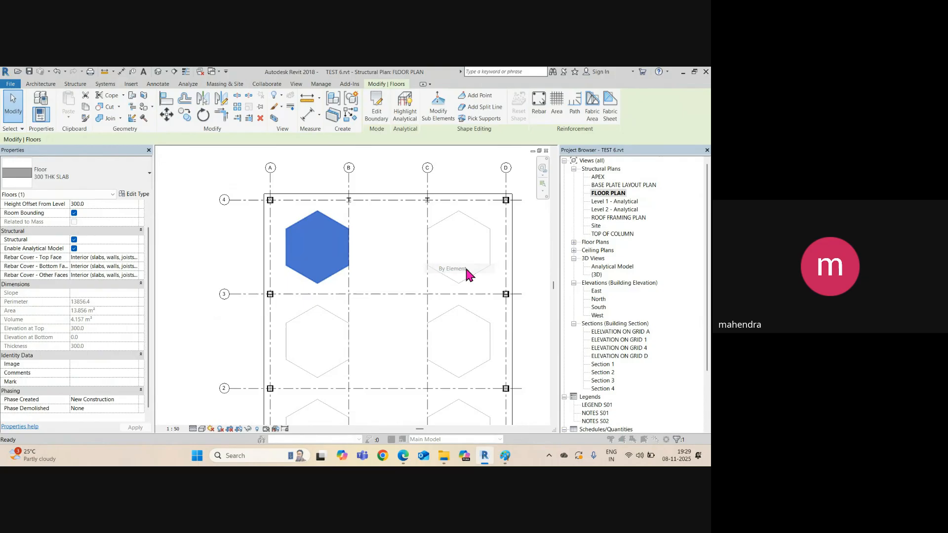
pyautogui.click(396, 202)
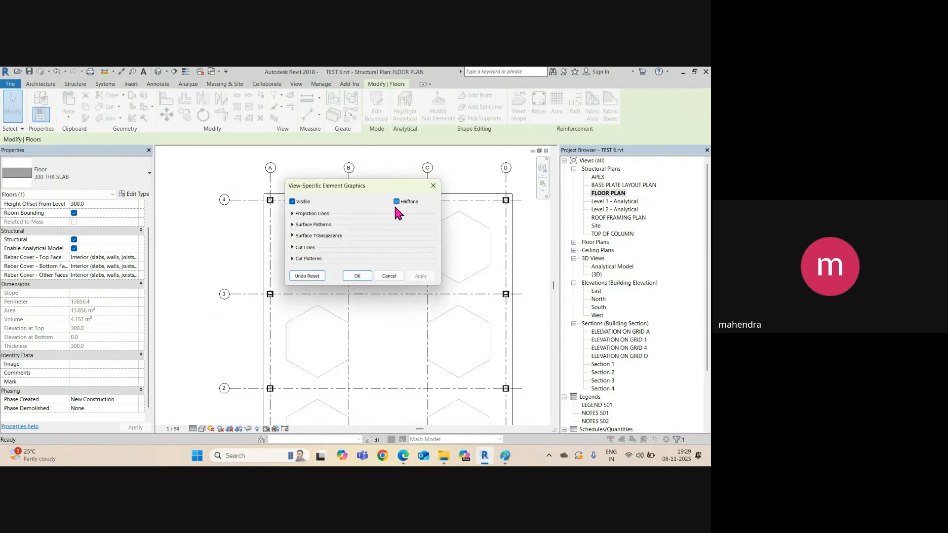
pyautogui.click(357, 276)
pyautogui.press('Escape')
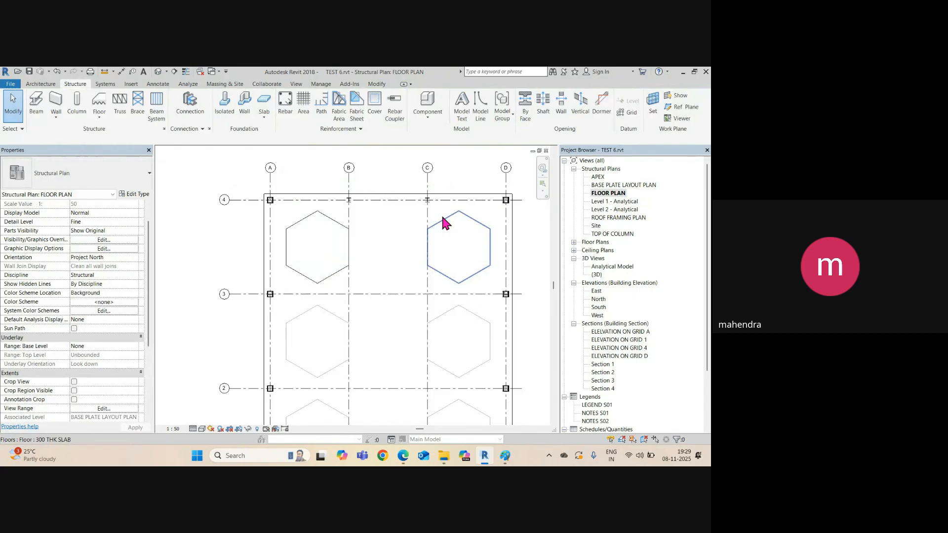
# Step: Select the remaining five hexagonal floor slabs together and override their graphics by element, removing the halftone
pyautogui.click(435, 226)
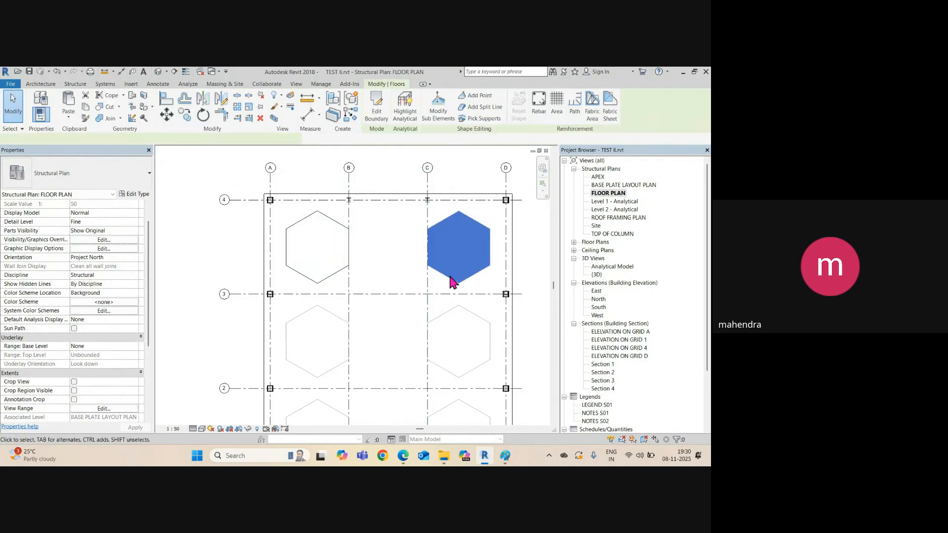
pyautogui.keyDown('ctrl'); pyautogui.click(456, 311); pyautogui.keyUp('ctrl')
pyautogui.keyDown('ctrl'); pyautogui.click(347, 322); pyautogui.keyUp('ctrl')
pyautogui.moveTo(362, 328); pyautogui.dragTo(375, 205, button='middle')
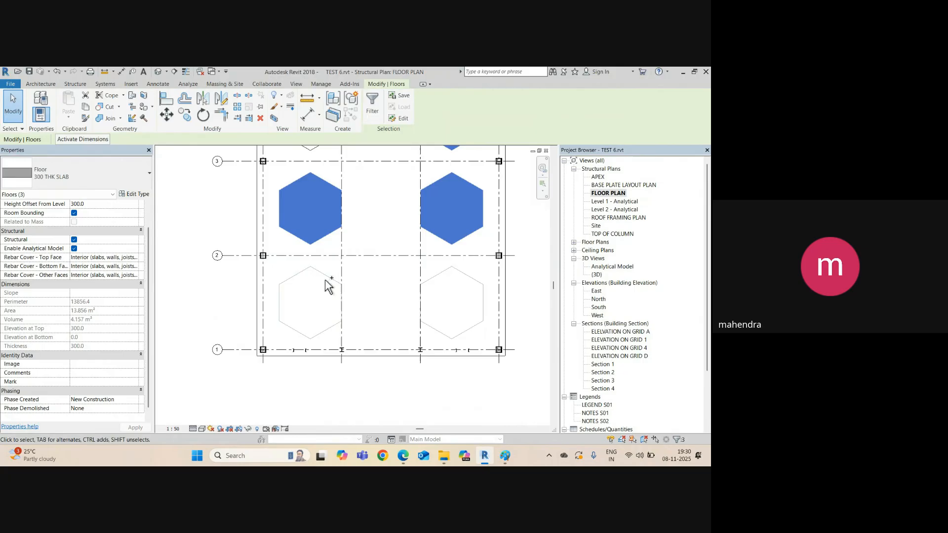
pyautogui.keyDown('ctrl'); pyautogui.click(330, 282); pyautogui.keyUp('ctrl')
pyautogui.keyDown('ctrl'); pyautogui.click(444, 276); pyautogui.keyUp('ctrl')
pyautogui.rightClick(443, 272)
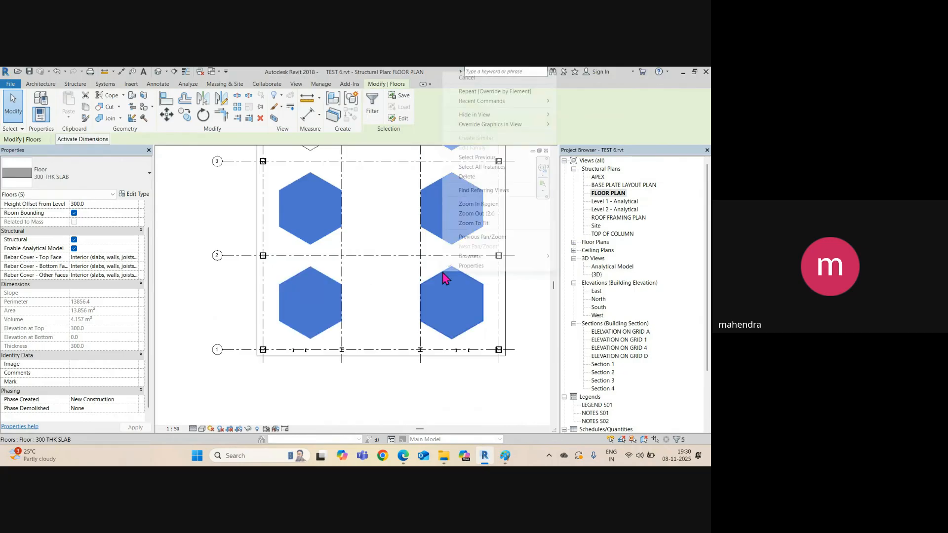
pyautogui.click(570, 125)
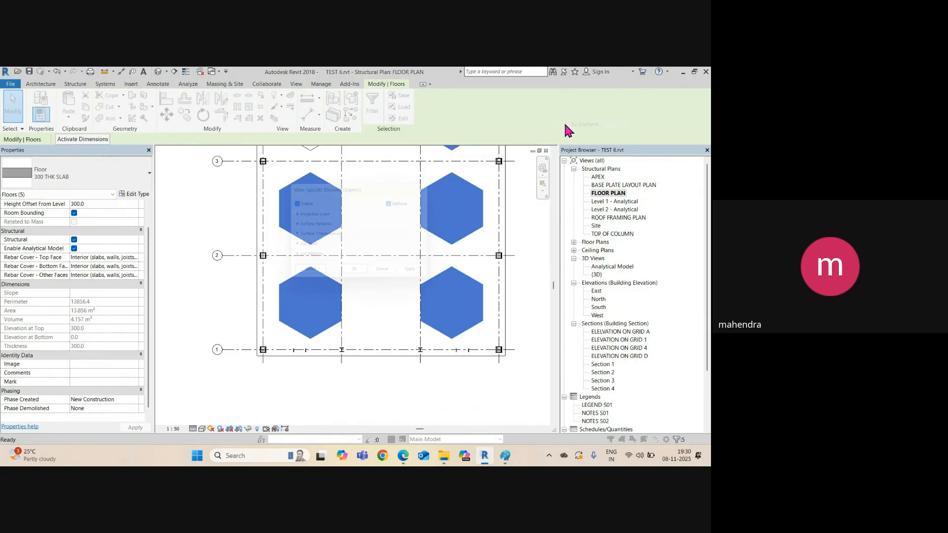
pyautogui.click(402, 203)
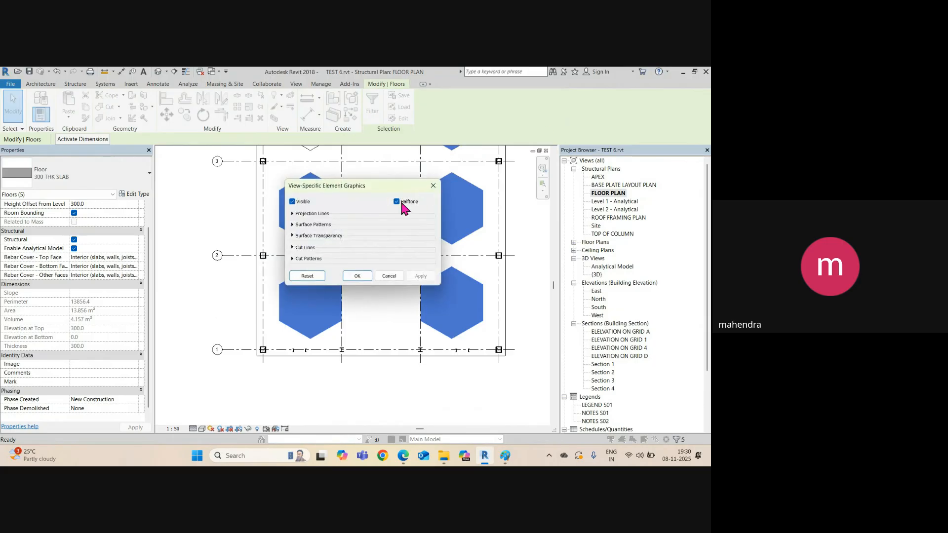
pyautogui.click(358, 276)
pyautogui.click(367, 378)
# Step: Override the structural columns' graphics by category from the column at grid A-4, applying halftone in the FLOOR PLAN view
pyautogui.scroll(9, 267, 325)
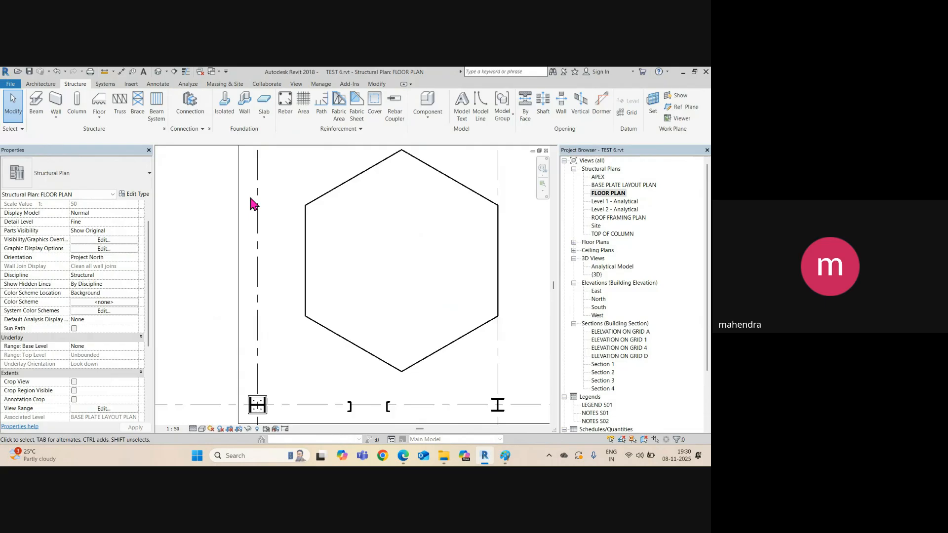
pyautogui.moveTo(265, 242); pyautogui.dragTo(301, 419, button='middle')
pyautogui.scroll(-8, 307, 319)
pyautogui.moveTo(324, 259); pyautogui.dragTo(321, 315, button='middle')
pyautogui.scroll(8, 316, 326)
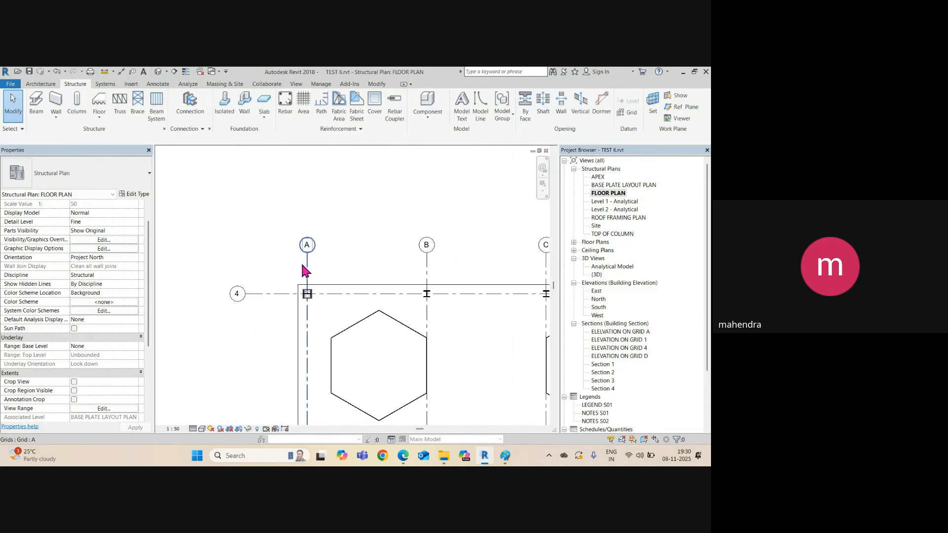
pyautogui.click(322, 363)
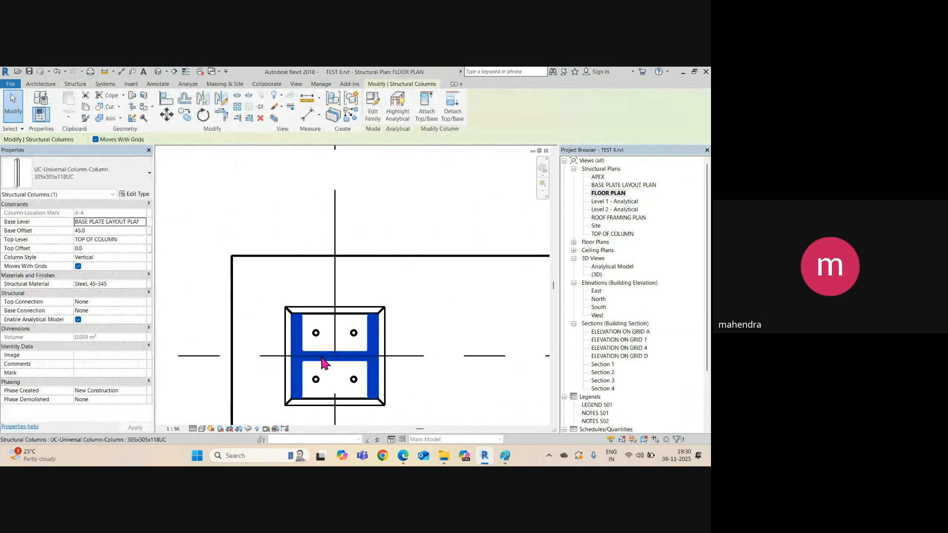
pyautogui.rightClick(324, 364)
pyautogui.moveTo(403, 212)
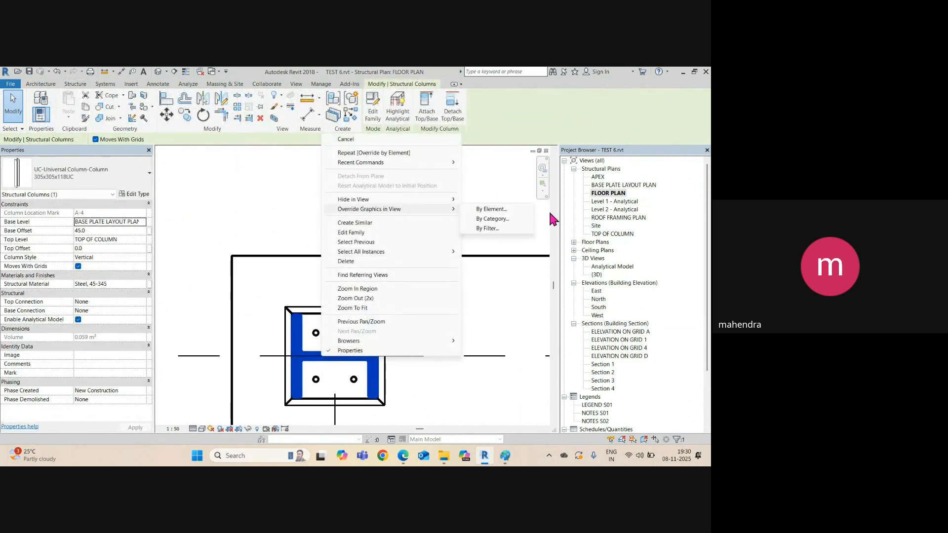
pyautogui.click(492, 218)
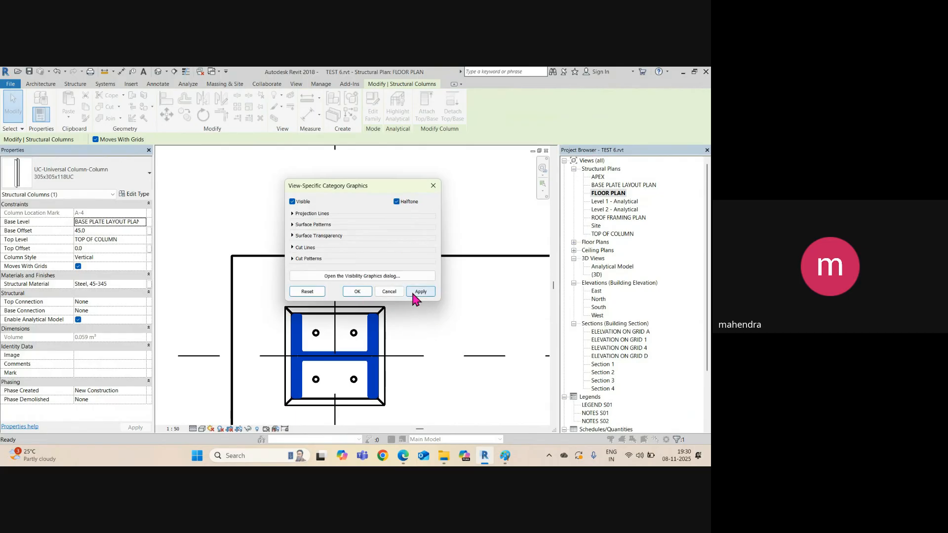
pyautogui.click(423, 292)
pyautogui.click(357, 291)
pyautogui.scroll(-4, 292, 252)
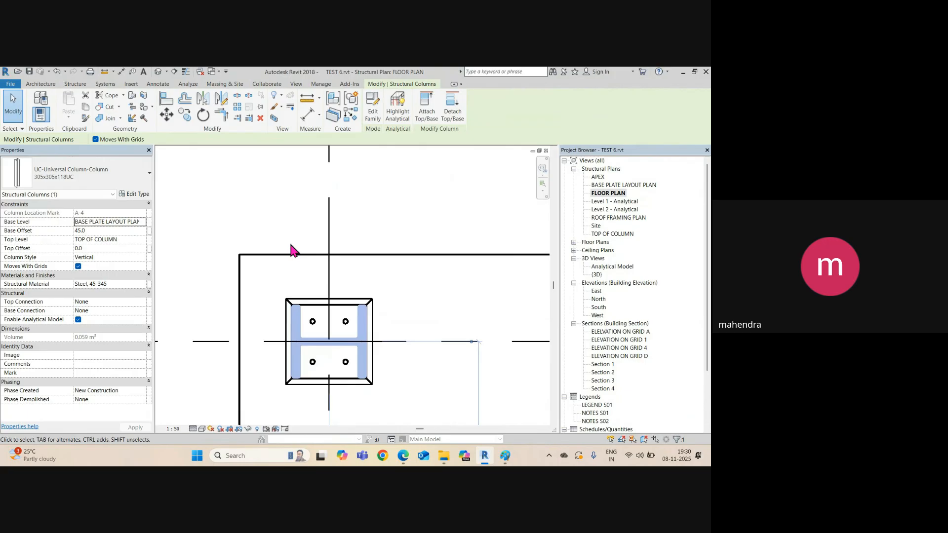
pyautogui.scroll(5, 326, 306)
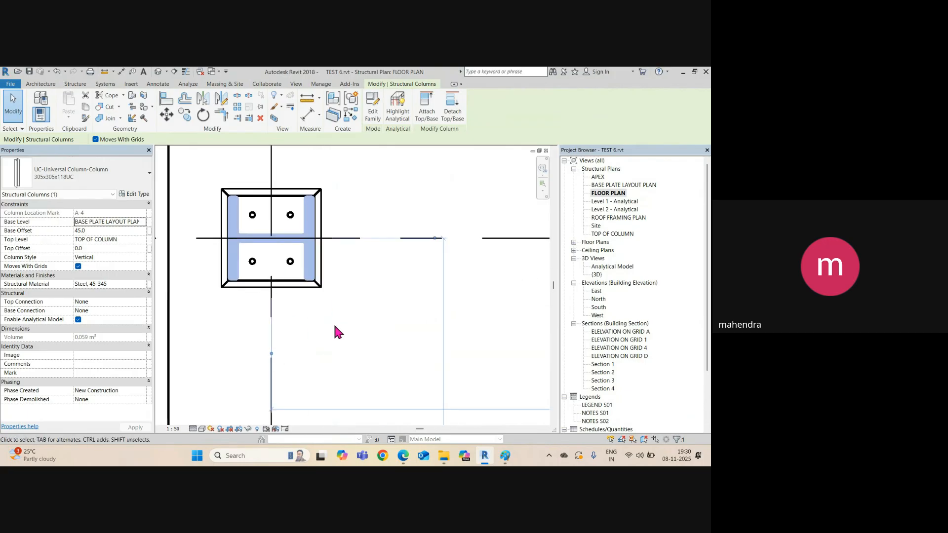
pyautogui.click(322, 282)
pyautogui.scroll(-8, 321, 284)
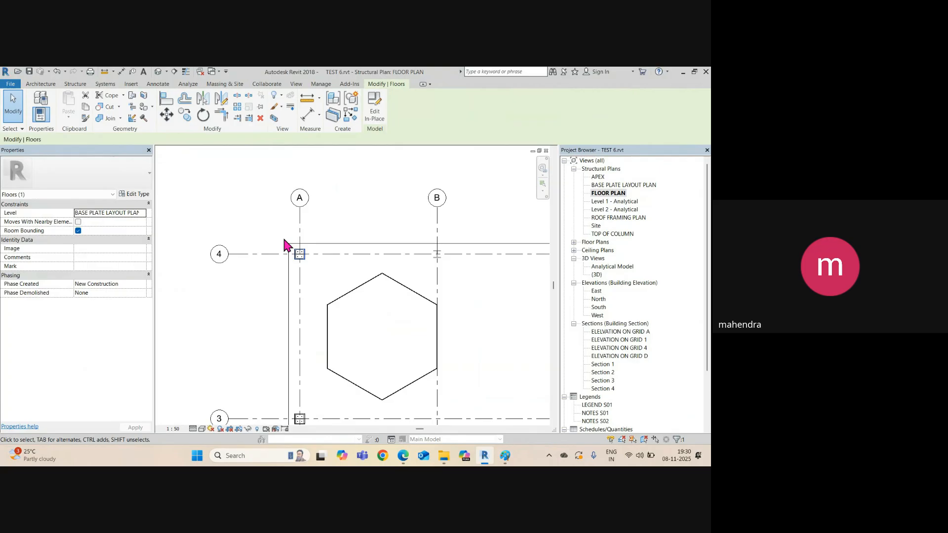
pyautogui.scroll(-1, 285, 254)
pyautogui.moveTo(349, 288); pyautogui.dragTo(319, 165, button='middle')
pyautogui.scroll(-3, 281, 271)
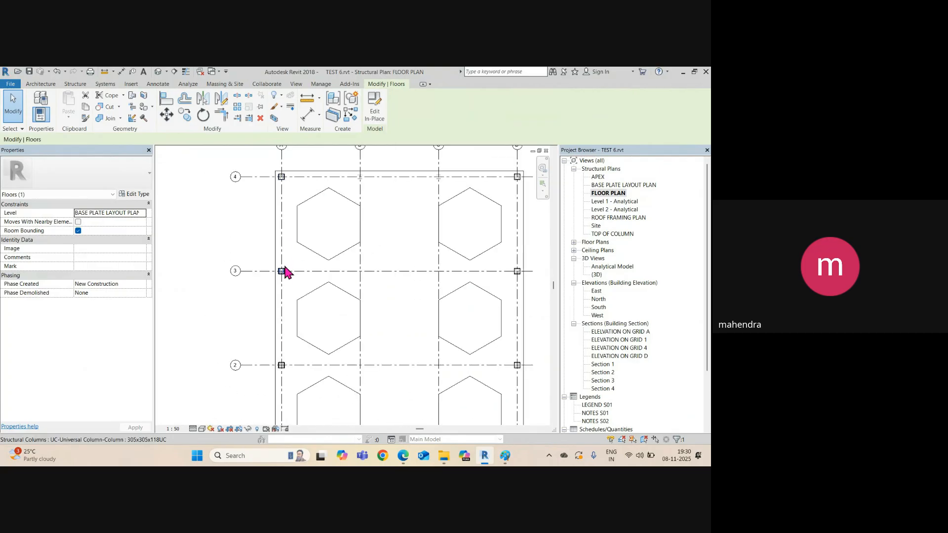
pyautogui.scroll(6, 279, 279)
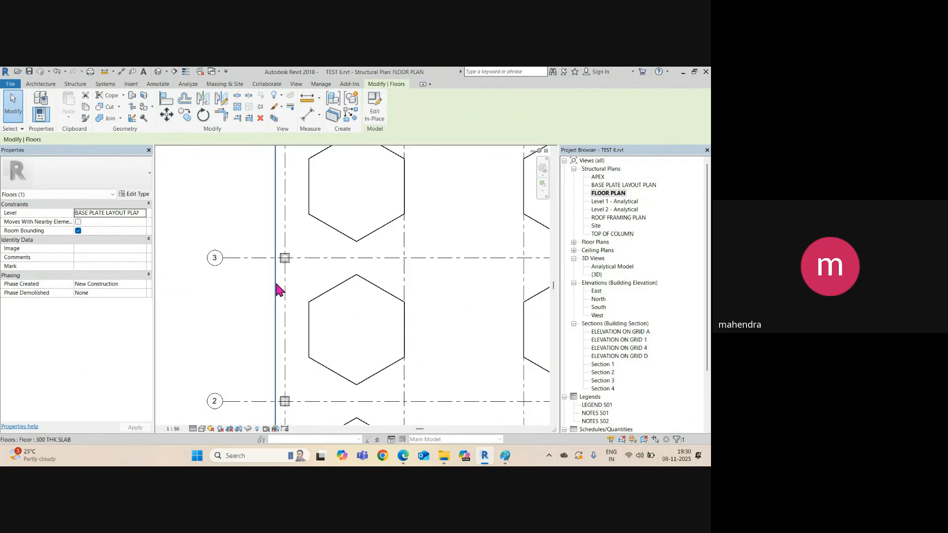
pyautogui.scroll(3, 294, 259)
pyautogui.keyDown('ctrl'); pyautogui.click(292, 261); pyautogui.keyUp('ctrl')
pyautogui.scroll(-10, 291, 259)
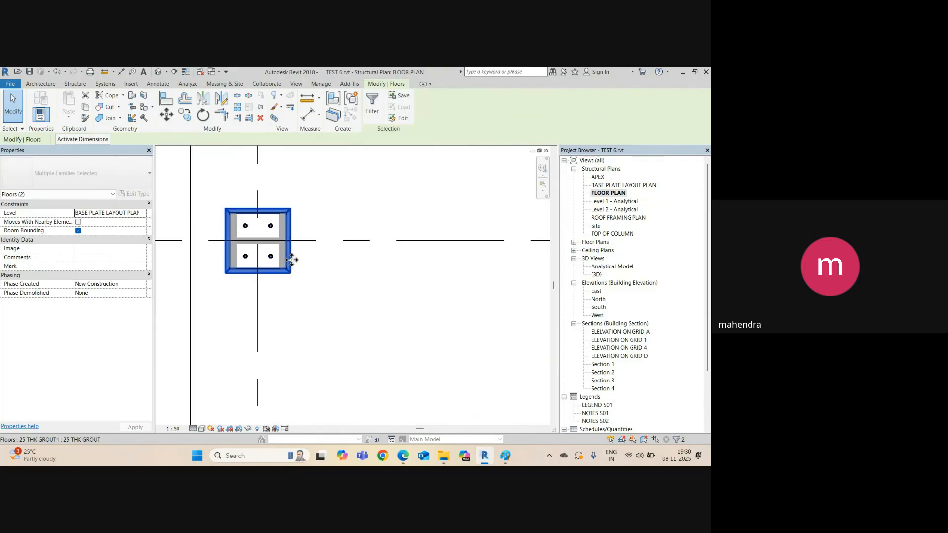
pyautogui.click(267, 152)
pyautogui.scroll(1, 267, 152)
pyautogui.scroll(5, 283, 168)
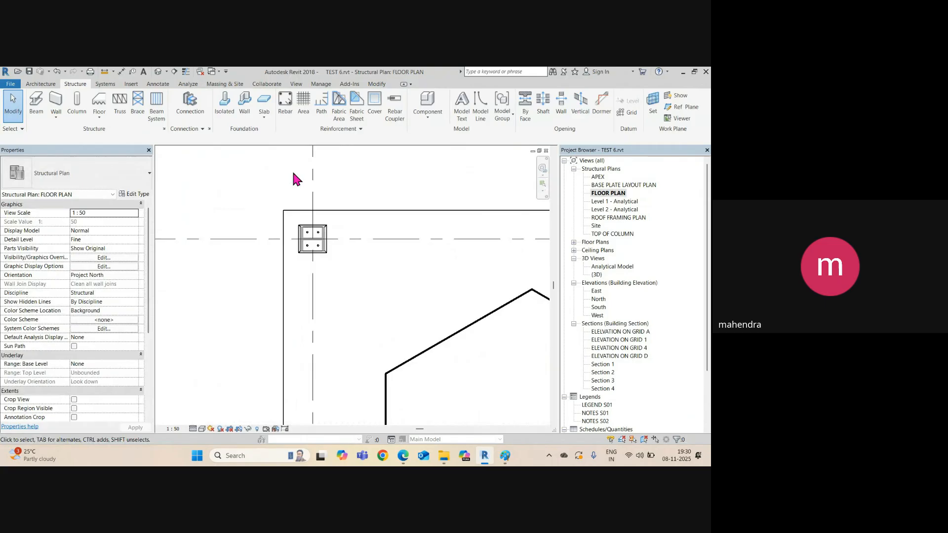
pyautogui.scroll(-6, 267, 256)
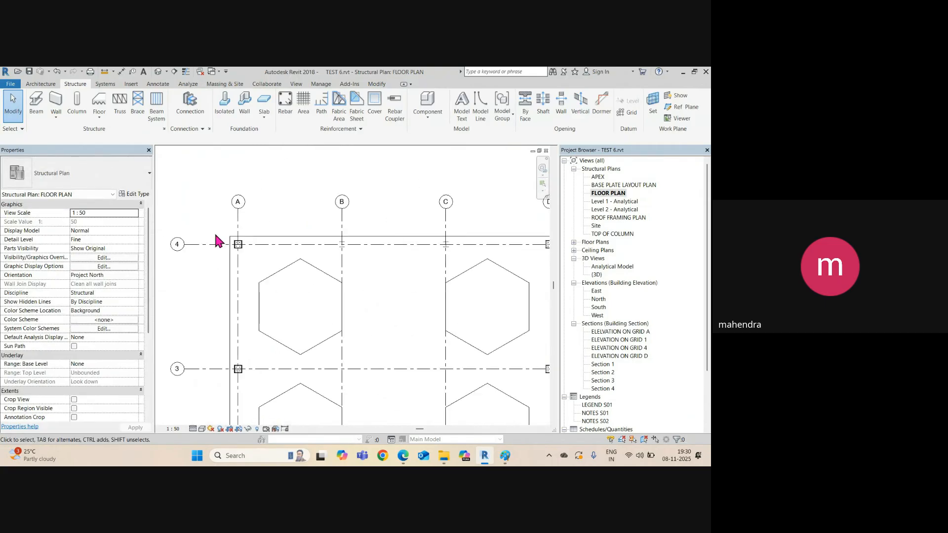
# Step: Place an aligned dimension string above grid 4 across grids A, B, C and D, including both outer slab edges
pyautogui.scroll(3, 272, 253)
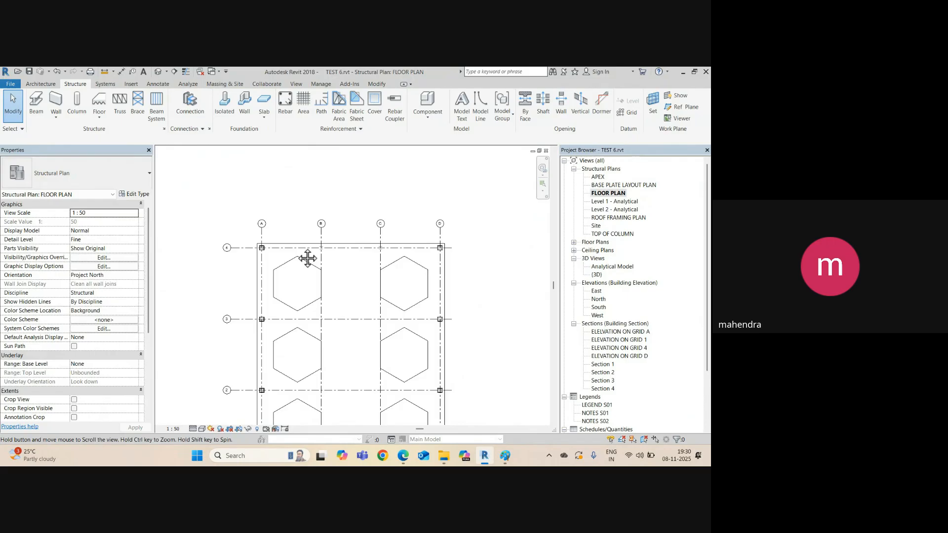
pyautogui.press('d')
pyautogui.press('i')
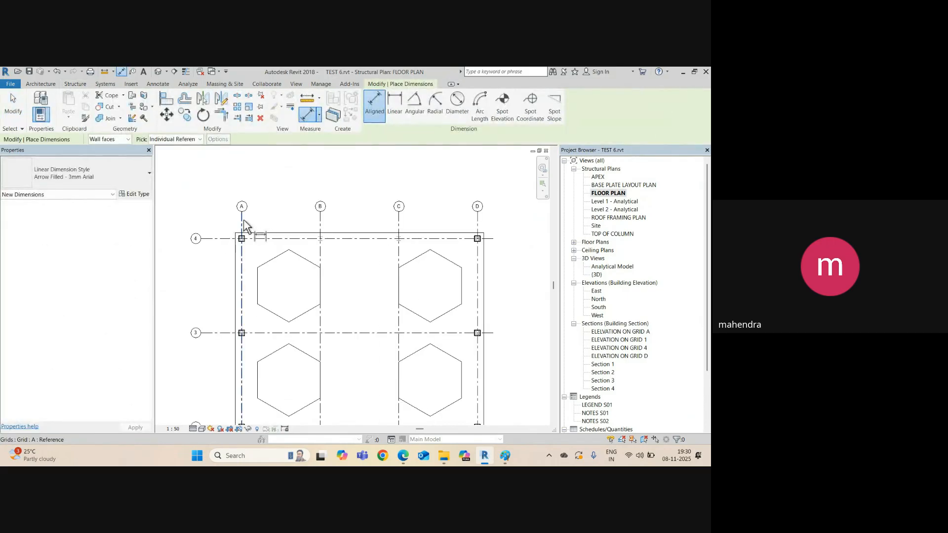
pyautogui.click(242, 220)
pyautogui.scroll(3, 249, 225)
pyautogui.click(395, 228)
pyautogui.moveTo(476, 233); pyautogui.dragTo(290, 220, button='middle')
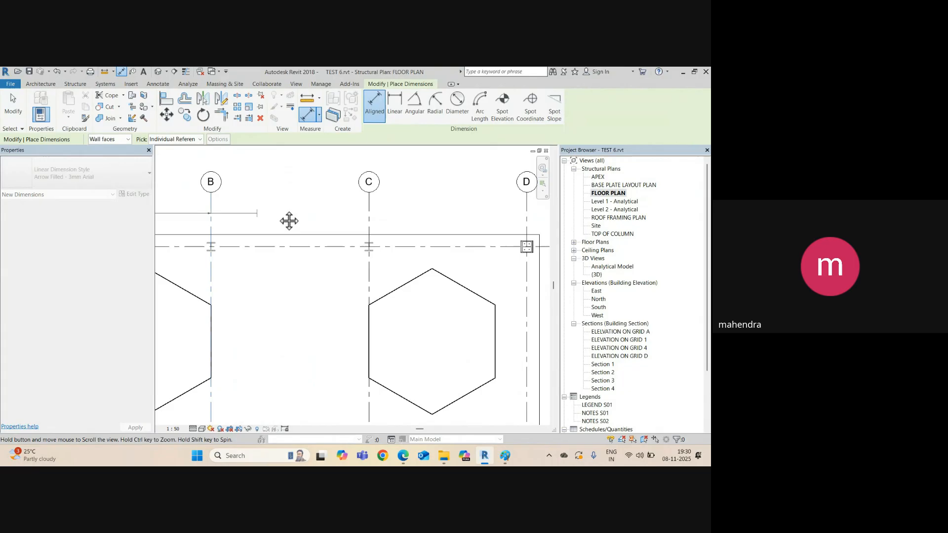
pyautogui.click(380, 211)
pyautogui.click(532, 223)
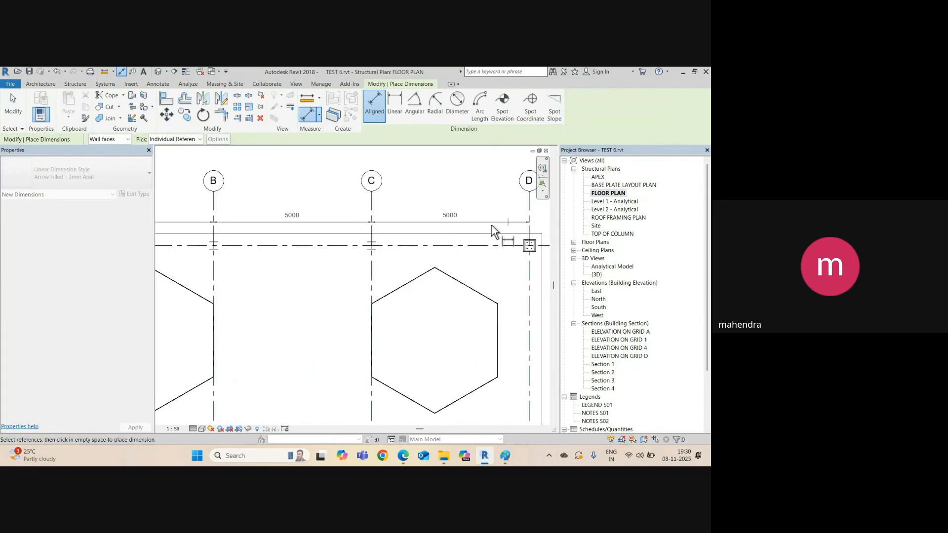
pyautogui.moveTo(540, 233); pyautogui.dragTo(454, 236, button='middle')
pyautogui.click(458, 239)
pyautogui.scroll(-1, 429, 220)
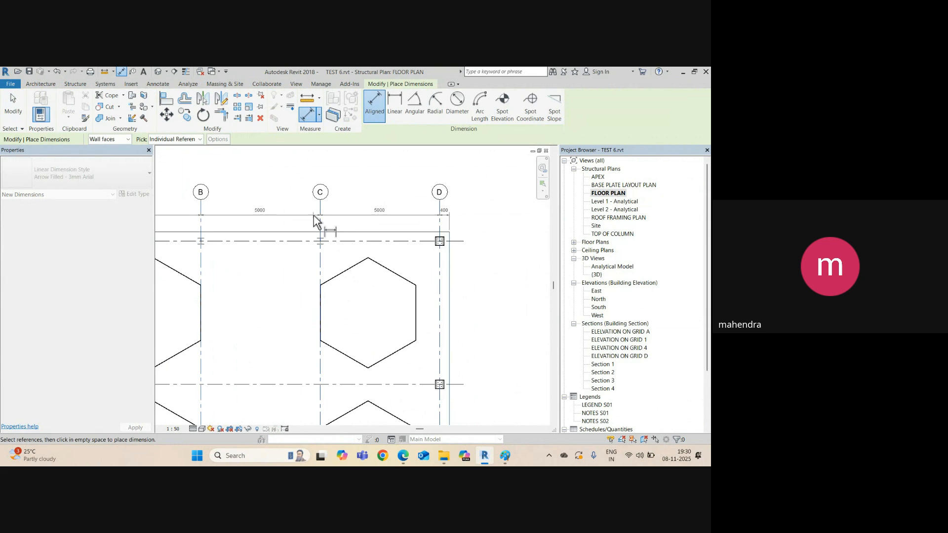
pyautogui.moveTo(286, 219); pyautogui.dragTo(461, 227, button='middle')
pyautogui.click(247, 243)
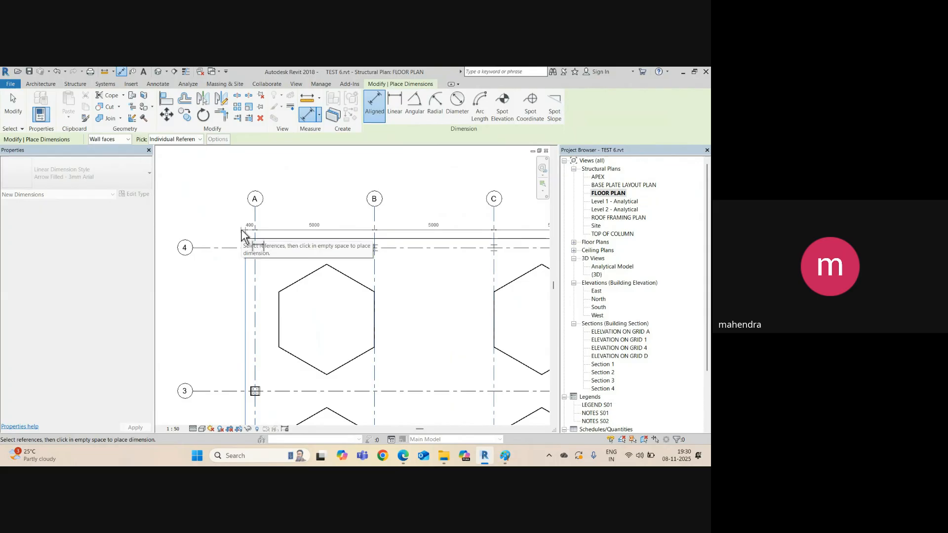
pyautogui.click(244, 228)
# Step: Add an overall aligned dimension between the slab's two outer edges beyond grids A and D, above the grid dimension string
pyautogui.scroll(2, 246, 252)
pyautogui.scroll(-3, 250, 252)
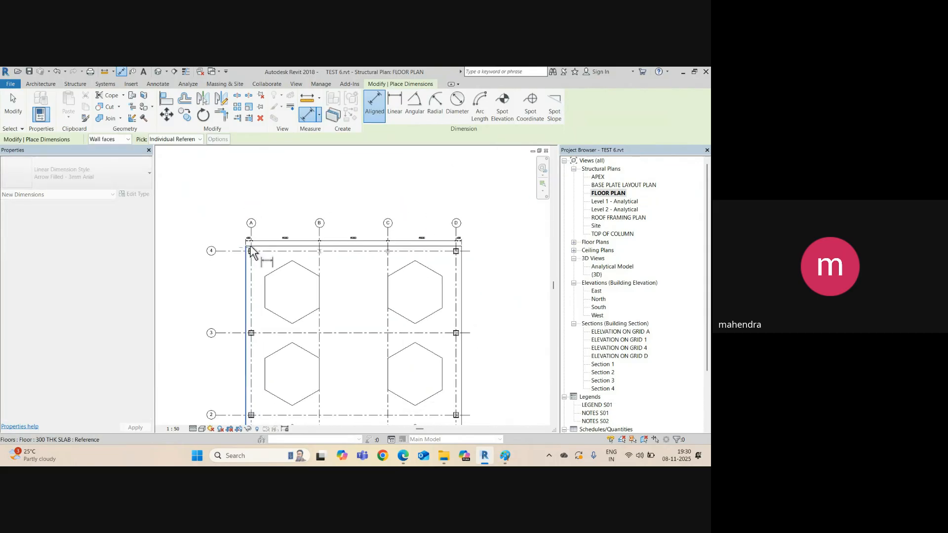
pyautogui.scroll(3, 381, 262)
pyautogui.click(381, 247)
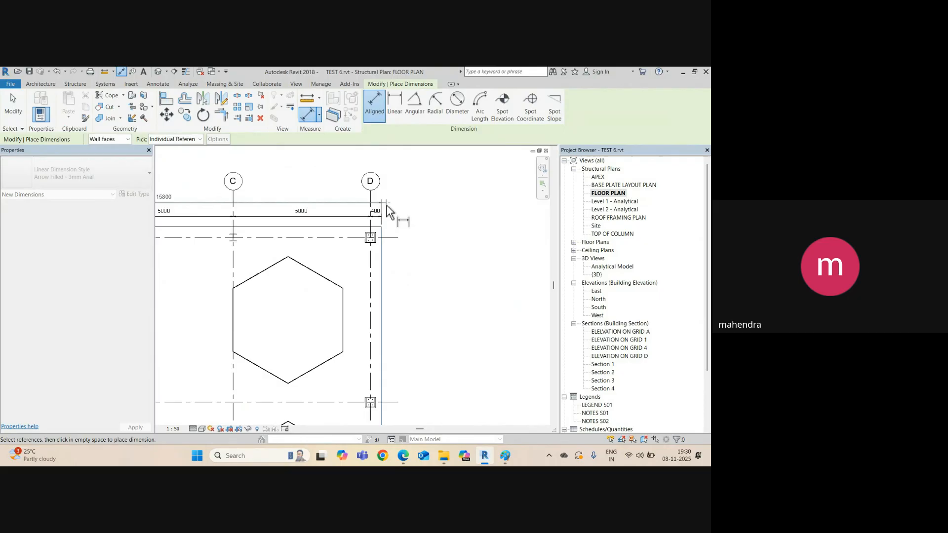
pyautogui.click(386, 203)
pyautogui.scroll(-3, 386, 213)
pyautogui.moveTo(360, 241); pyautogui.dragTo(491, 226, button='middle')
pyautogui.scroll(5, 349, 197)
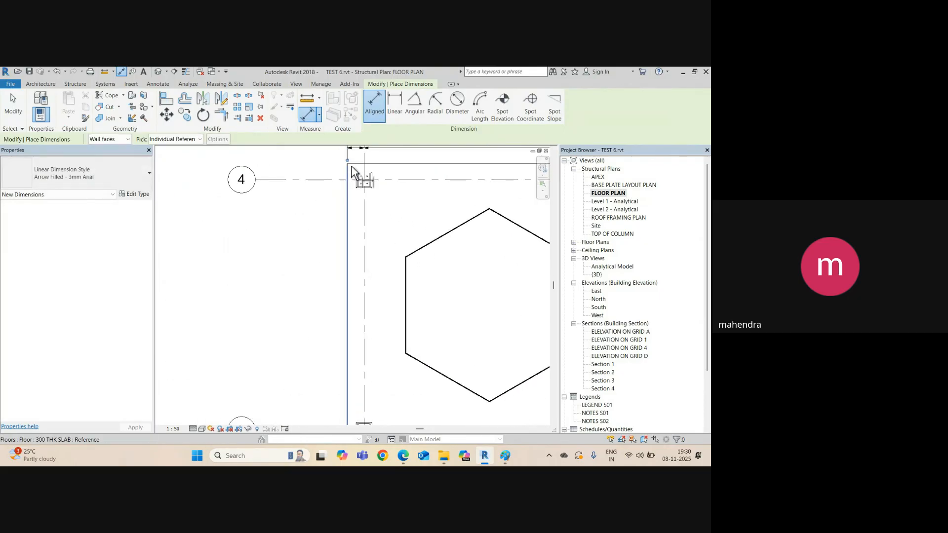
# Step: Place a vertical aligned dimension string outside grid A across grids 4, 3, 2 and 1, including the slab edges at both ends
pyautogui.click(310, 186)
pyautogui.scroll(-4, 312, 203)
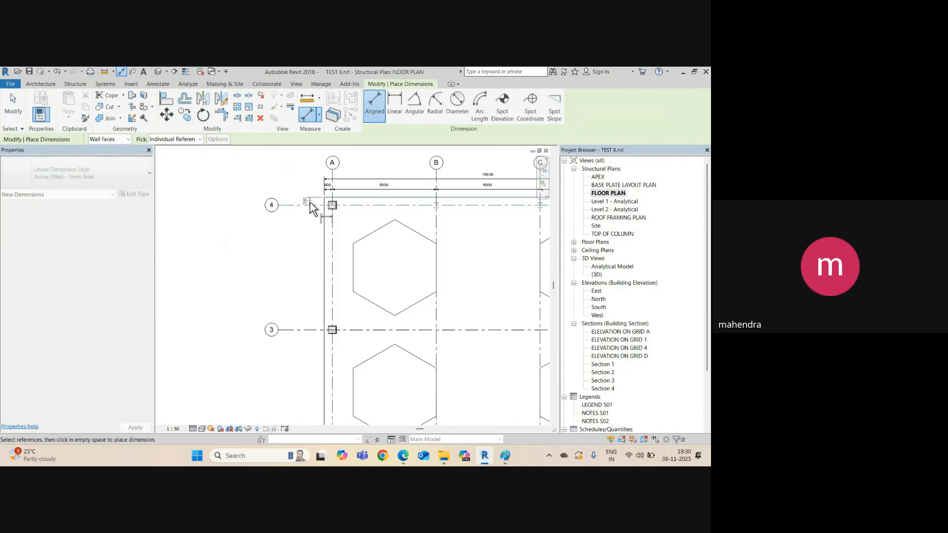
pyautogui.click(311, 278)
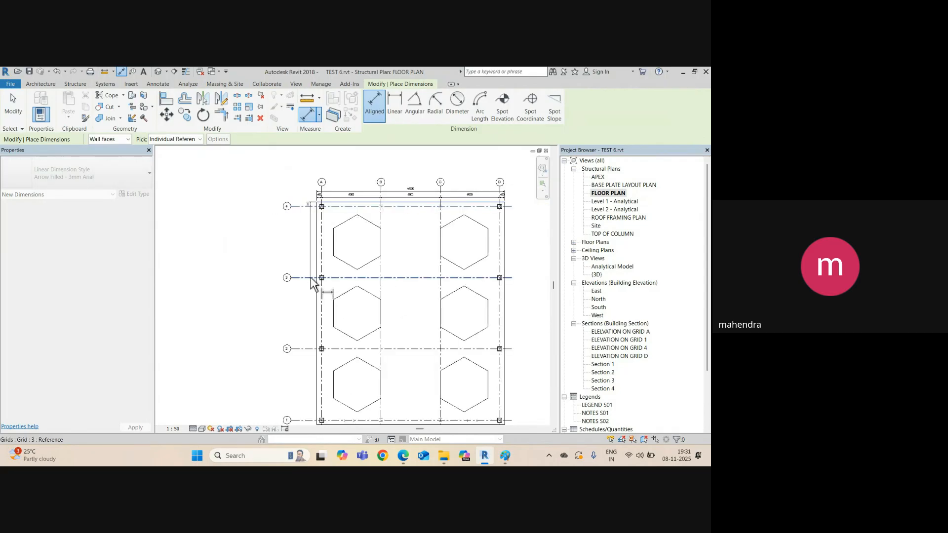
pyautogui.click(313, 349)
pyautogui.moveTo(322, 357); pyautogui.dragTo(333, 327, button='middle')
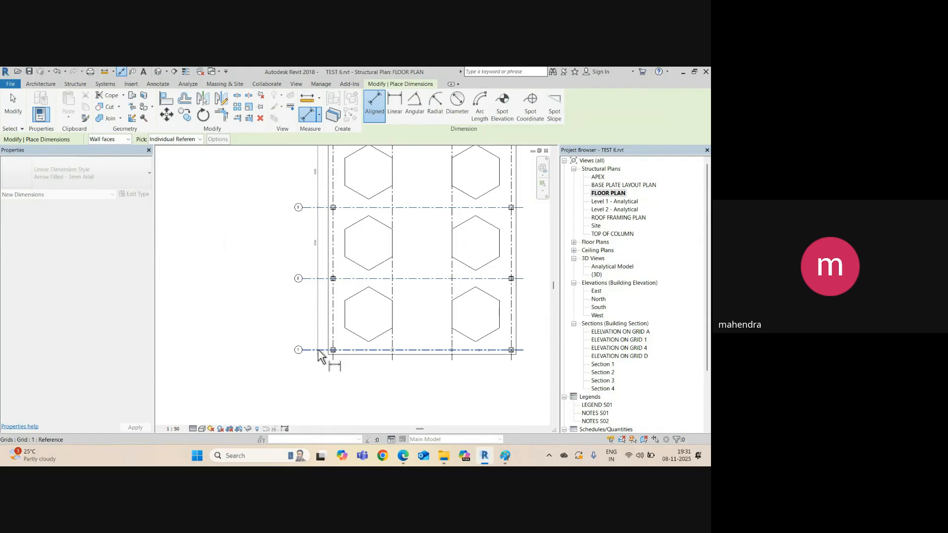
pyautogui.scroll(3, 319, 355)
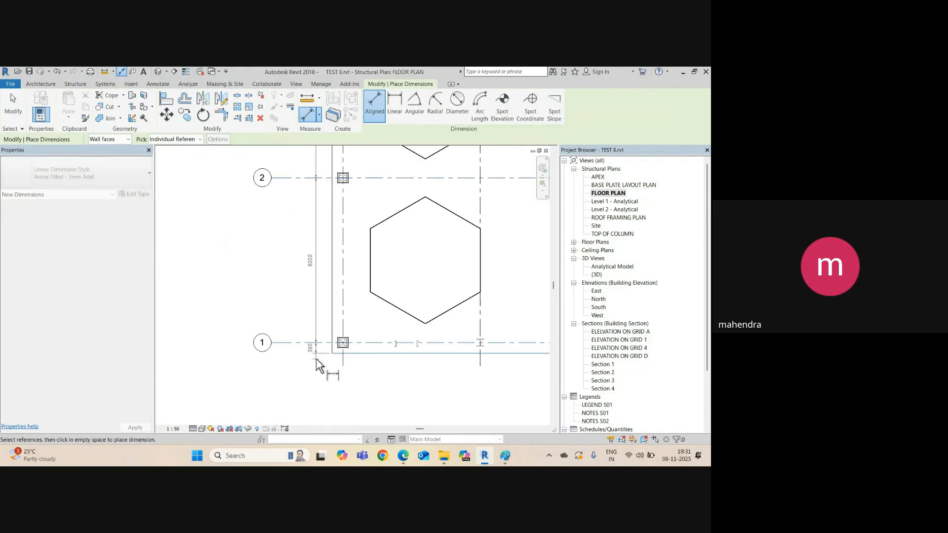
pyautogui.click(317, 361)
# Step: Add an overall vertical aligned dimension between the slab's two outer edges beyond grids 4 and 1, outside the grid dimension string
pyautogui.scroll(-5, 306, 313)
pyautogui.scroll(6, 307, 297)
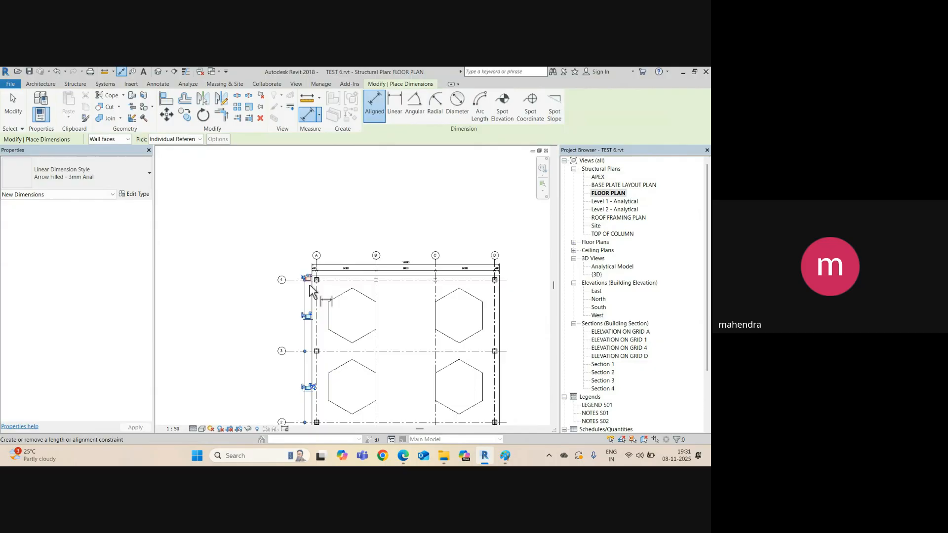
pyautogui.click(335, 265)
pyautogui.scroll(-6, 325, 257)
pyautogui.moveTo(336, 381); pyautogui.dragTo(349, 207, button='middle')
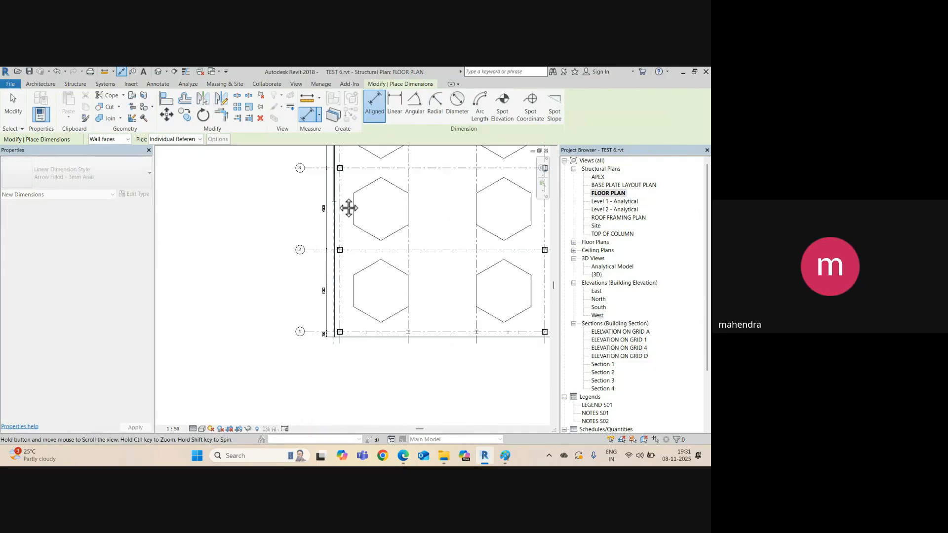
pyautogui.scroll(1, 347, 336)
pyautogui.click(355, 329)
pyautogui.click(312, 340)
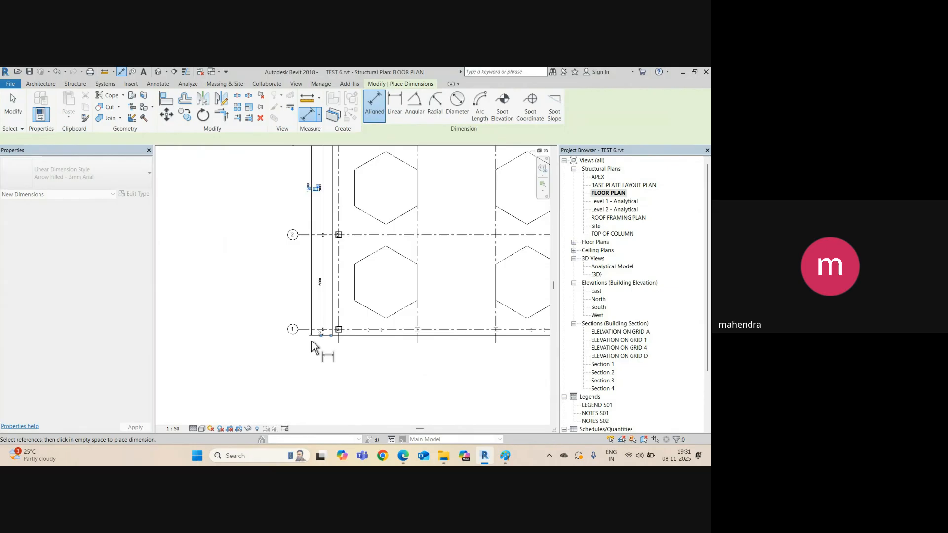
# Step: Dimension the width of the hexagon between grids A-B and 3-4 above it, from side to side through its upper vertex
pyautogui.scroll(-4, 297, 323)
pyautogui.scroll(3, 341, 257)
pyautogui.scroll(4, 302, 247)
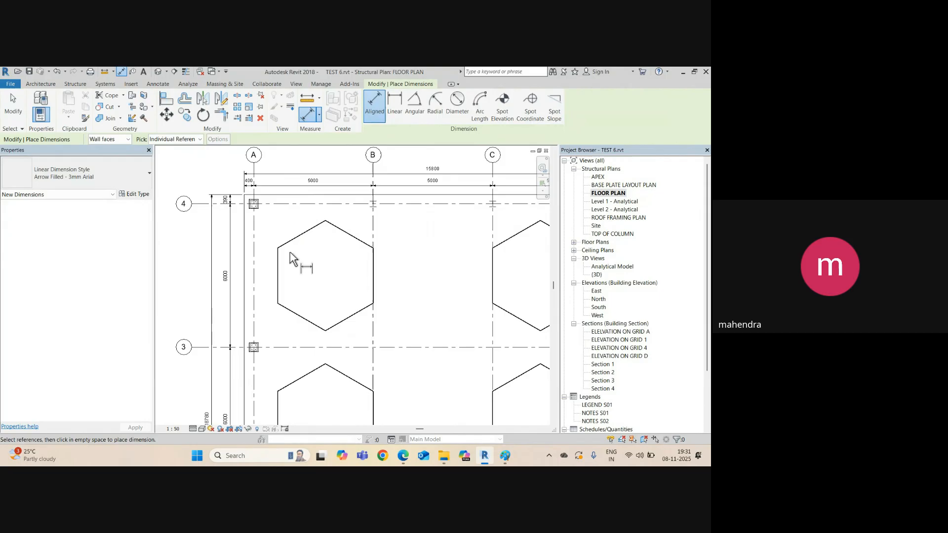
pyautogui.click(277, 256)
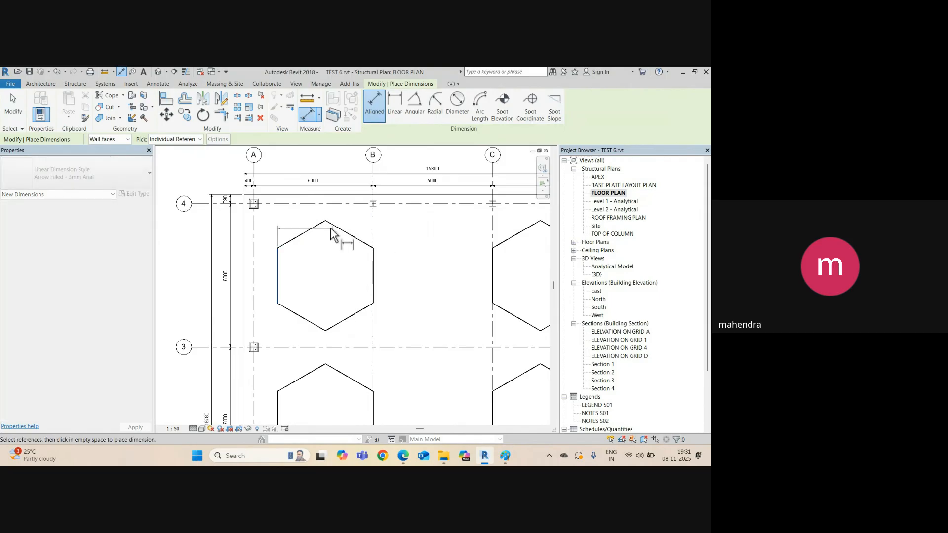
pyautogui.scroll(4, 324, 225)
pyautogui.click(325, 222)
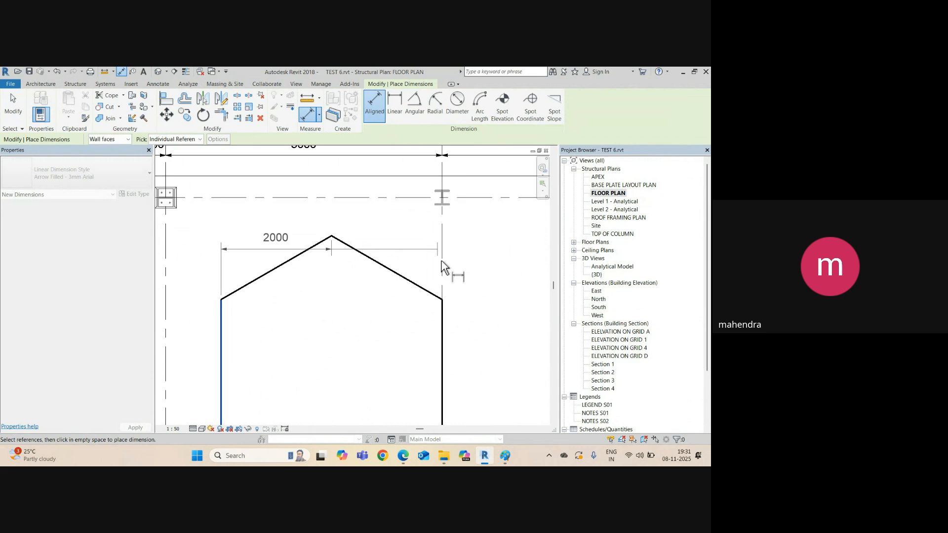
pyautogui.scroll(-2, 429, 222)
pyautogui.scroll(1, 360, 237)
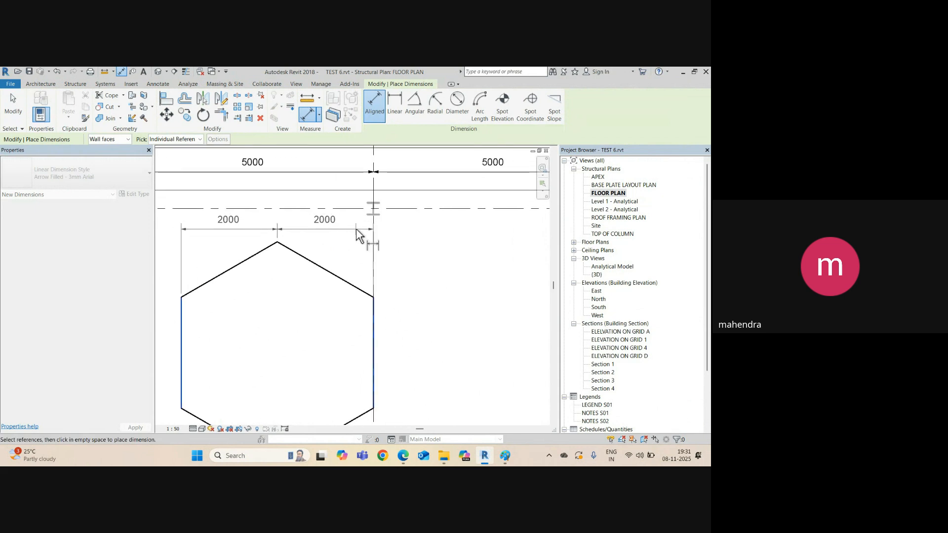
pyautogui.click(351, 238)
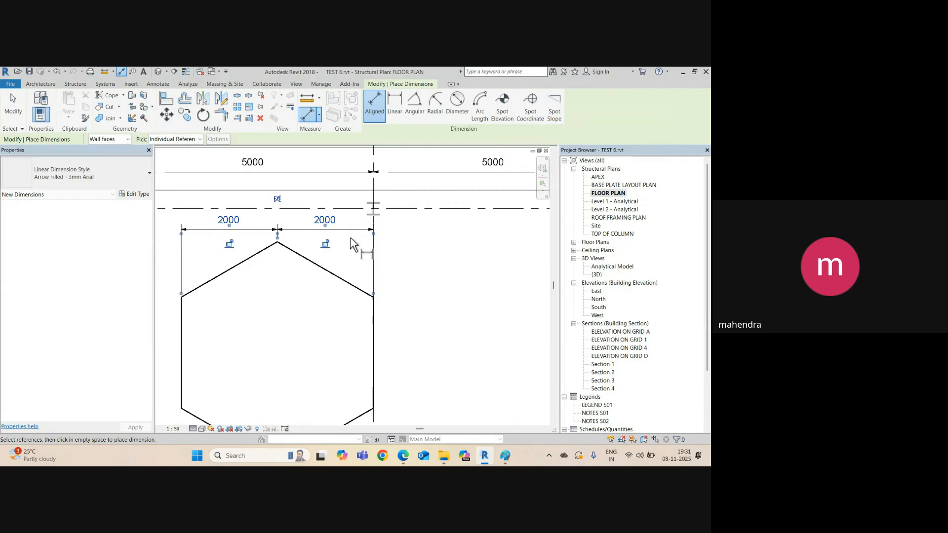
# Step: Dimension the same hexagon vertically beside grid A, from grid 3 through its lowest vertex to both ends of its vertical side
pyautogui.scroll(-3, 350, 238)
pyautogui.moveTo(265, 275); pyautogui.dragTo(315, 264, button='middle')
pyautogui.scroll(2, 270, 279)
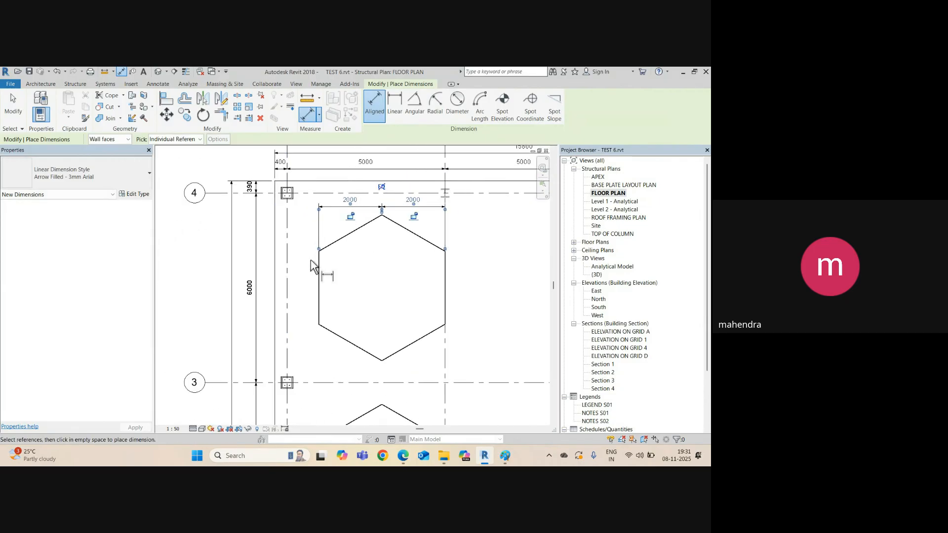
pyautogui.click(381, 383)
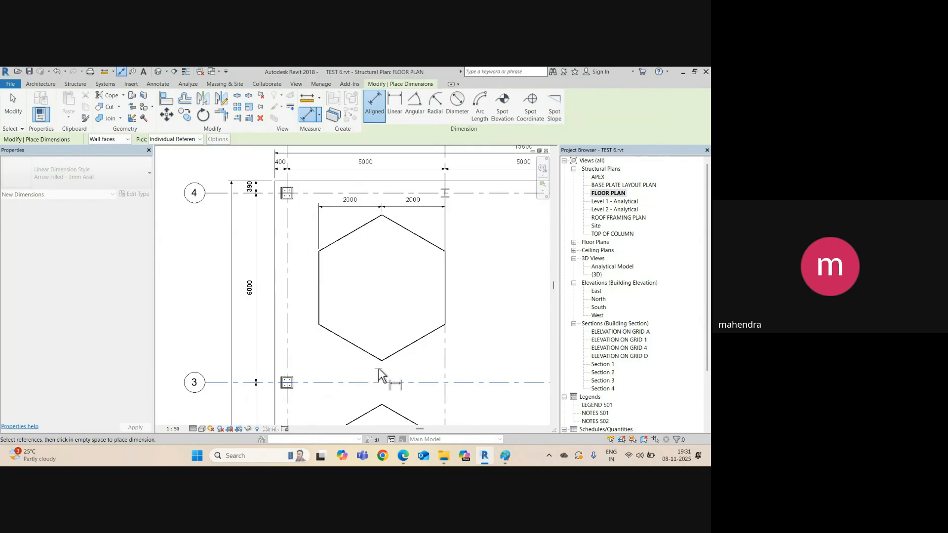
pyautogui.click(382, 361)
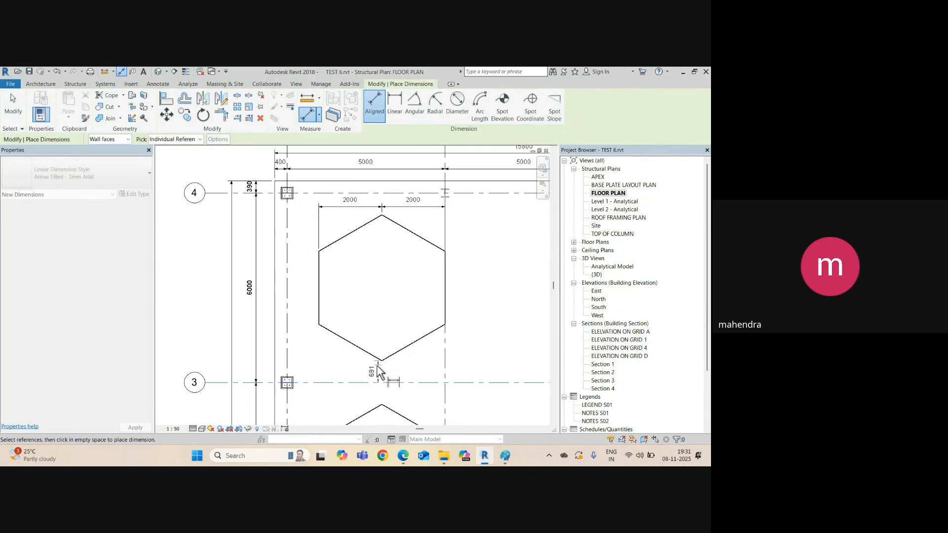
pyautogui.click(318, 327)
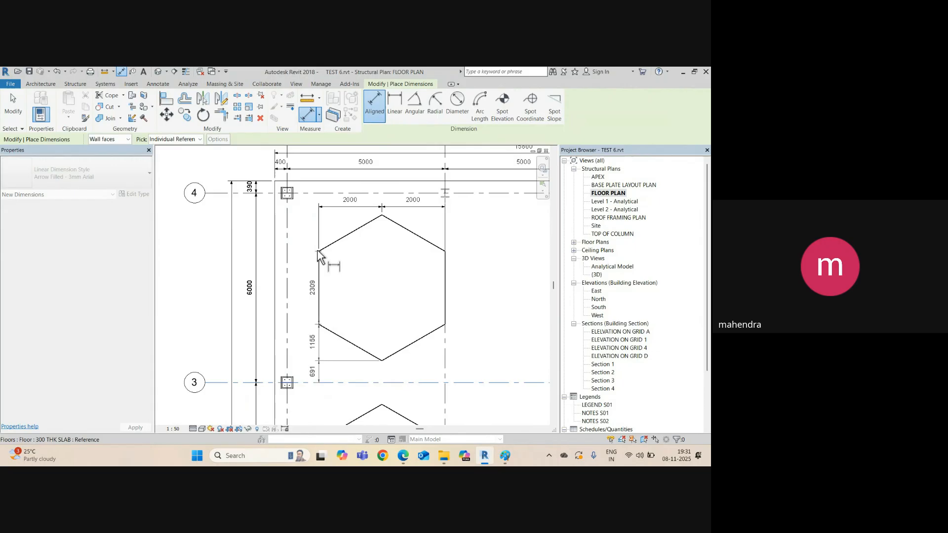
pyautogui.click(319, 251)
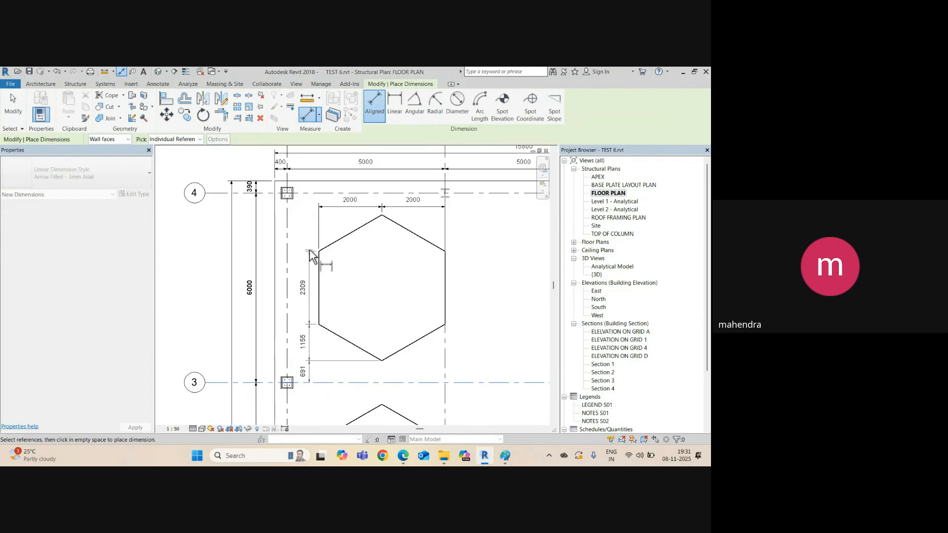
pyautogui.click(303, 225)
pyautogui.scroll(-4, 305, 225)
pyautogui.press('Escape')
pyautogui.press('Escape')
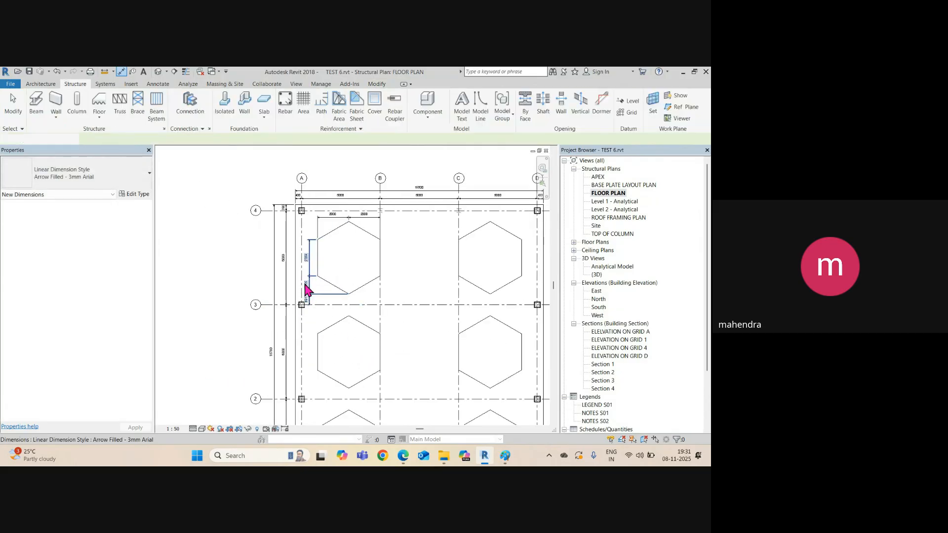
# Step: Add the text TYP below the values of both segments of the hexagon's horizontal dimension
pyautogui.scroll(2, 375, 237)
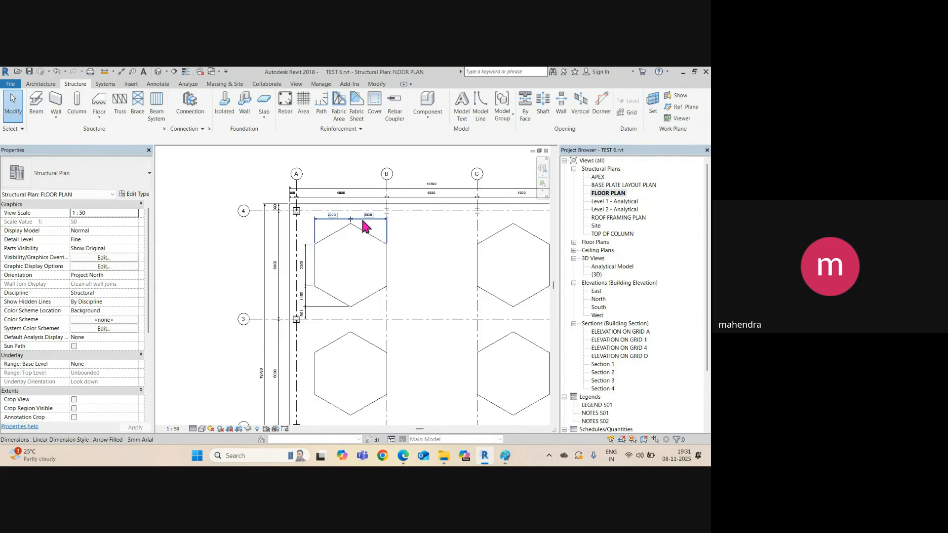
pyautogui.scroll(-3, 366, 227)
pyautogui.scroll(5, 366, 231)
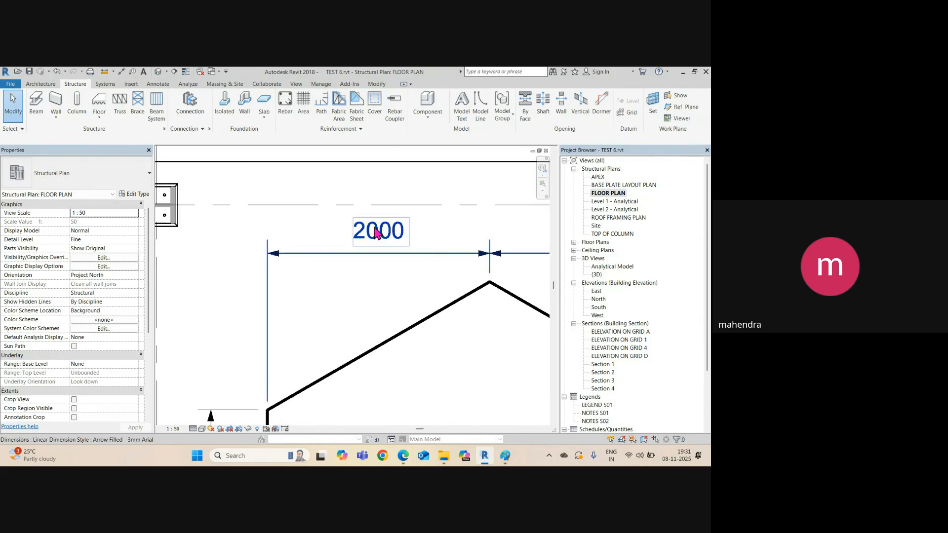
pyautogui.click(378, 231)
pyautogui.click(378, 231)
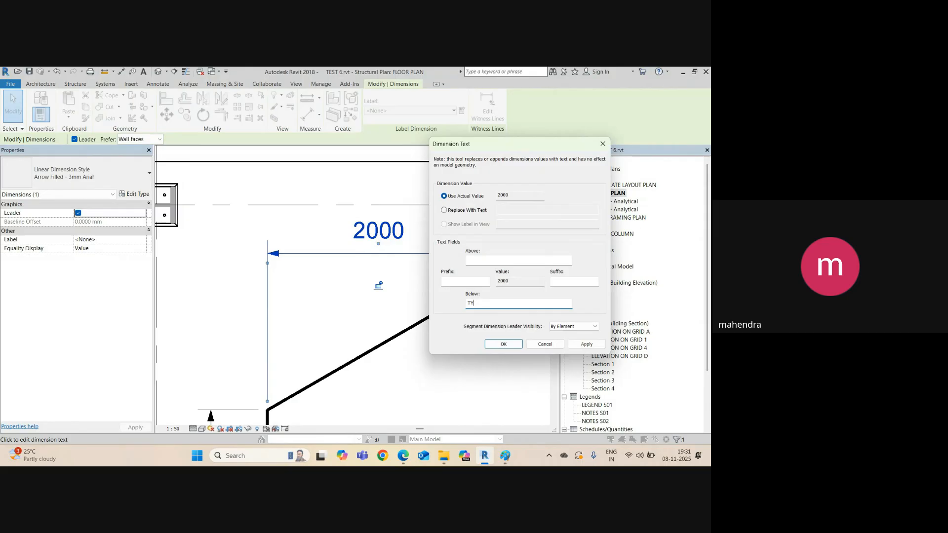
pyautogui.click(502, 344)
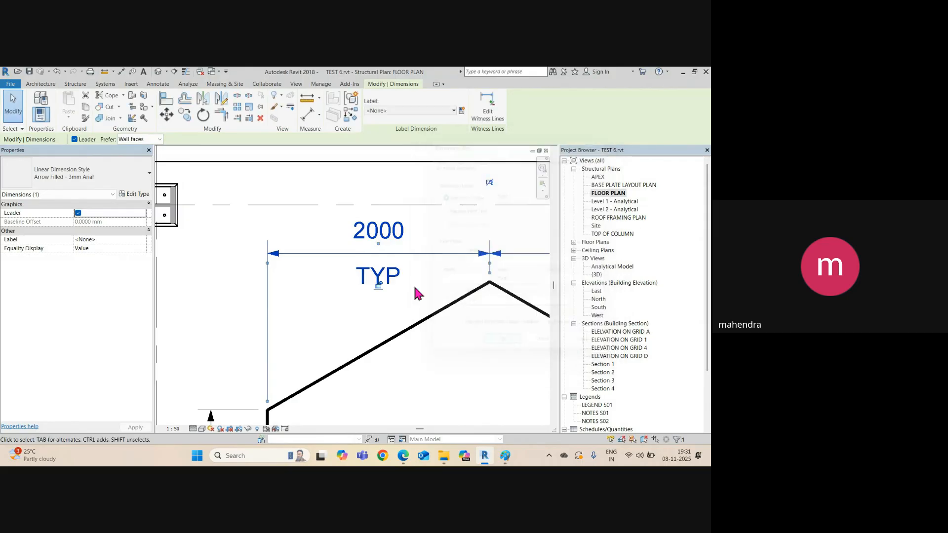
pyautogui.scroll(-2, 416, 292)
pyautogui.moveTo(440, 254); pyautogui.dragTo(371, 213, button='middle')
pyautogui.click(383, 206)
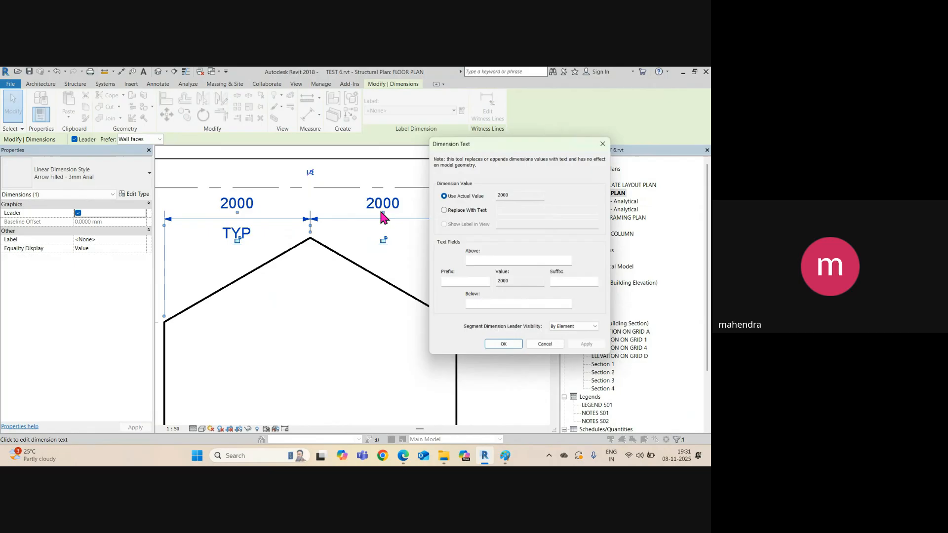
pyautogui.click(500, 345)
# Step: Add TYP below the values of the 2309 and 1155 segments in the hexagon's vertical dimension
pyautogui.scroll(-6, 397, 232)
pyautogui.scroll(5, 306, 301)
pyautogui.moveTo(305, 302); pyautogui.dragTo(349, 258, button='middle')
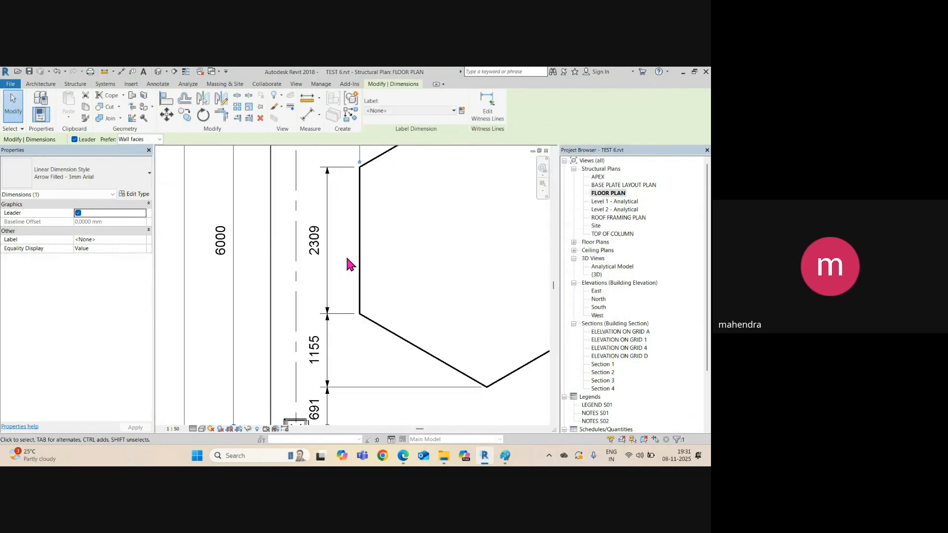
pyautogui.click(316, 247)
pyautogui.click(315, 245)
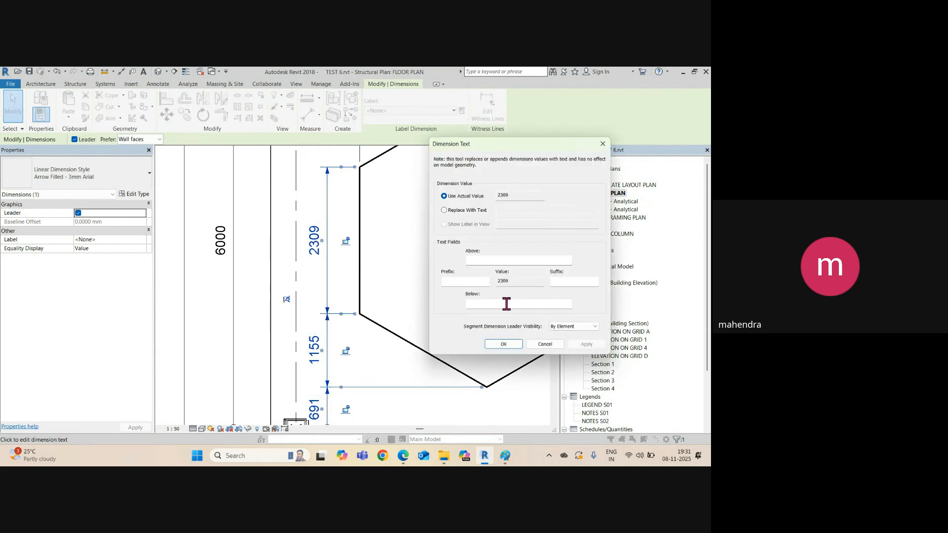
pyautogui.click(494, 343)
pyautogui.scroll(3, 318, 236)
pyautogui.click(319, 239)
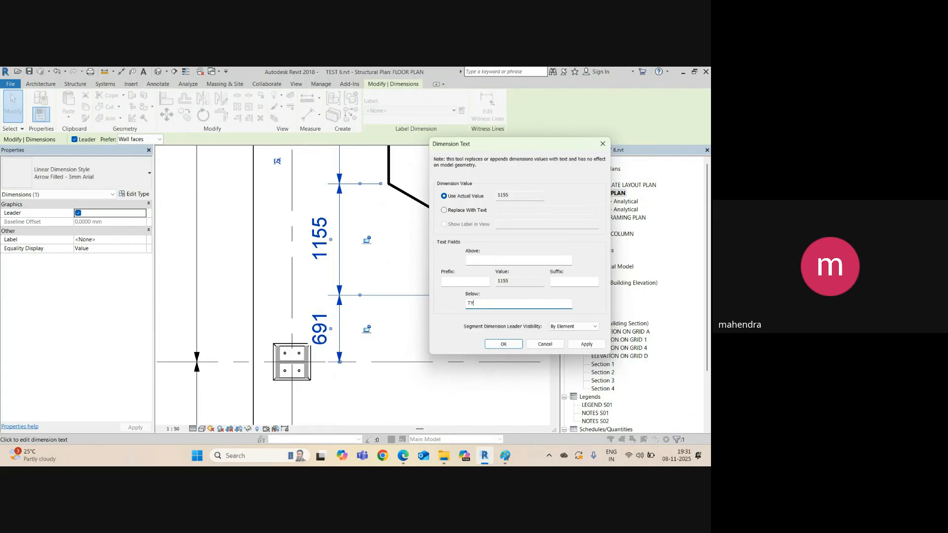
pyautogui.write('TYP')
pyautogui.click(506, 345)
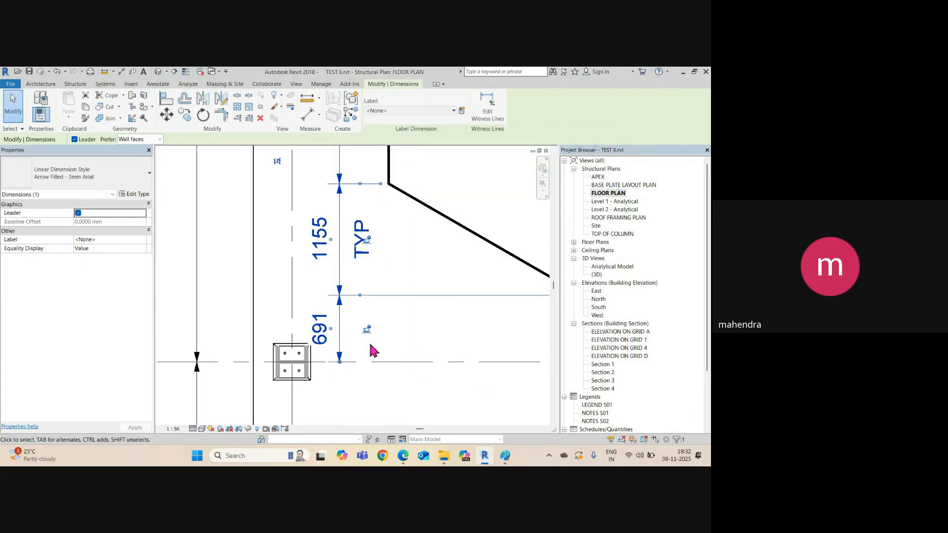
# Step: Add TYP below the value of the vertical dimension segment between grid 3 and the hexagon's lowest vertex
pyautogui.click(318, 327)
pyautogui.click(487, 303)
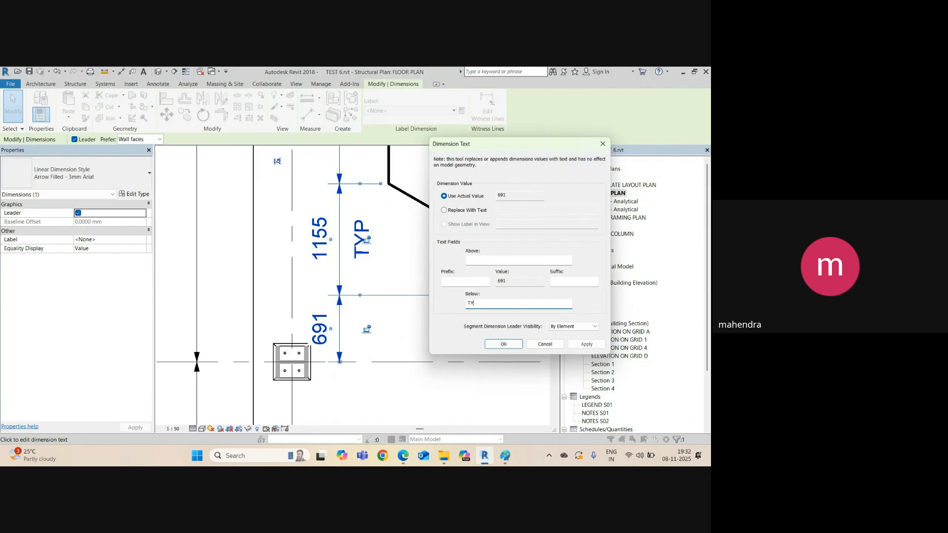
pyautogui.write('TYP')
pyautogui.click(503, 344)
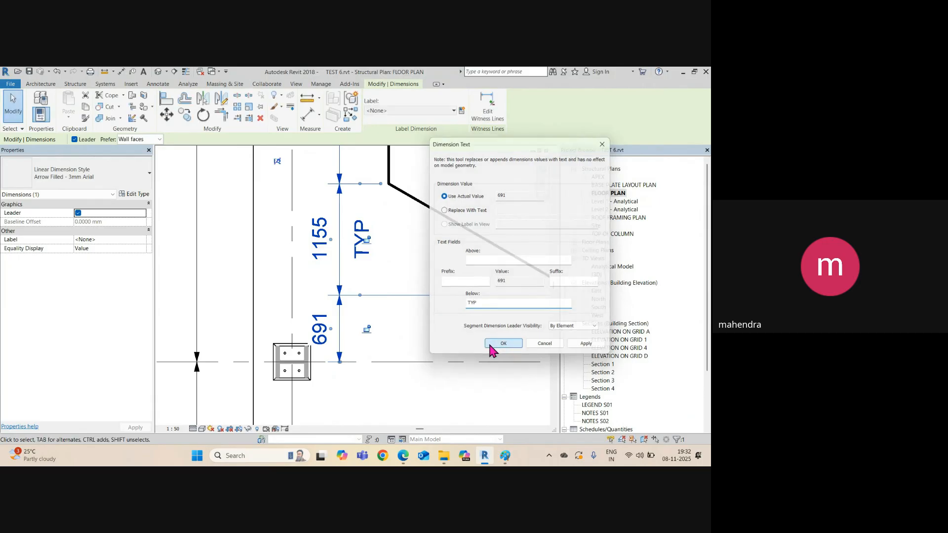
pyautogui.scroll(-5, 262, 247)
pyautogui.click(294, 265)
pyautogui.moveTo(318, 288)
pyautogui.mouseDown(button='middle')
pyautogui.moveTo(295, 282)
pyautogui.moveTo(326, 273)
pyautogui.mouseUp(button='middle')
pyautogui.scroll(-2, 294, 266)
pyautogui.scroll(1, 324, 268)
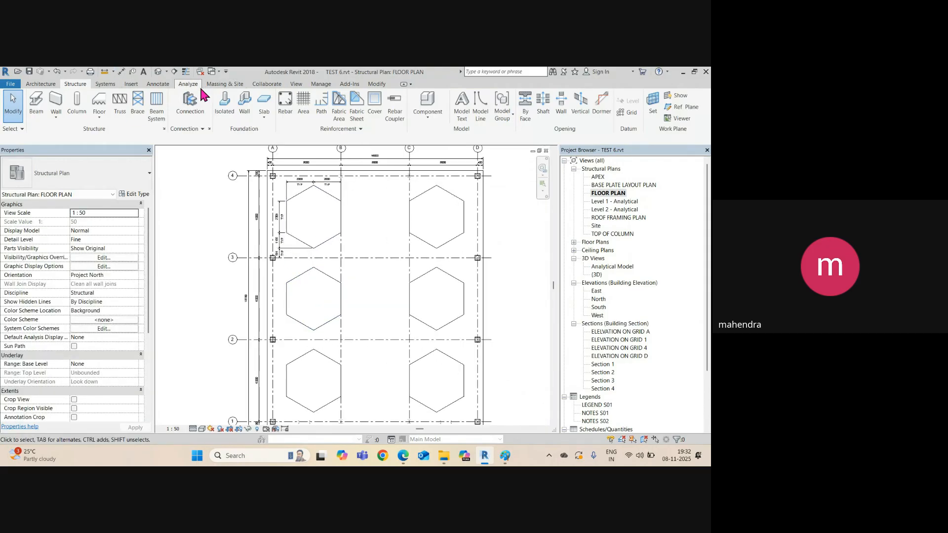
# Step: Tag the 300 THK SLAB floor, place the tag in the bay between grids B and C, and turn off its leader
pyautogui.press('t')
pyautogui.press('g')
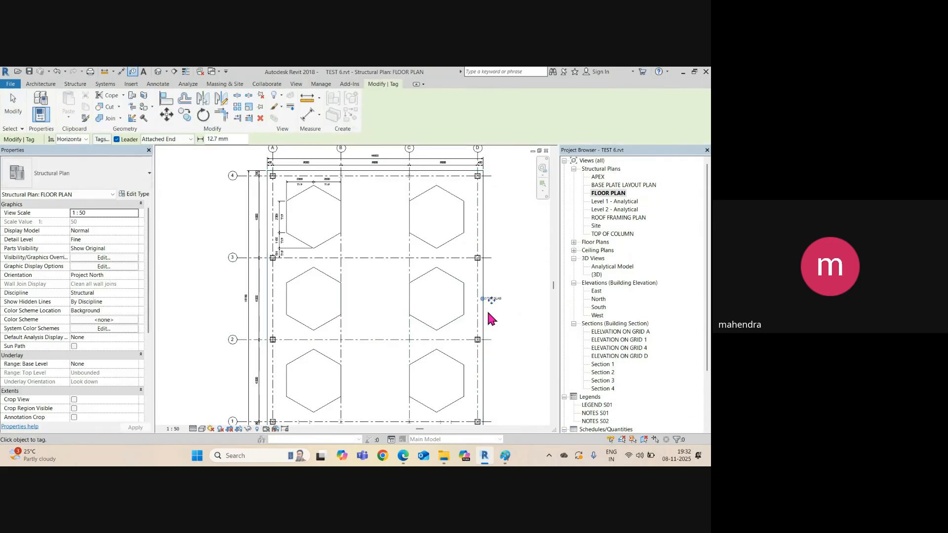
pyautogui.scroll(3, 488, 305)
pyautogui.moveTo(500, 279); pyautogui.dragTo(296, 281)
pyautogui.press('Escape')
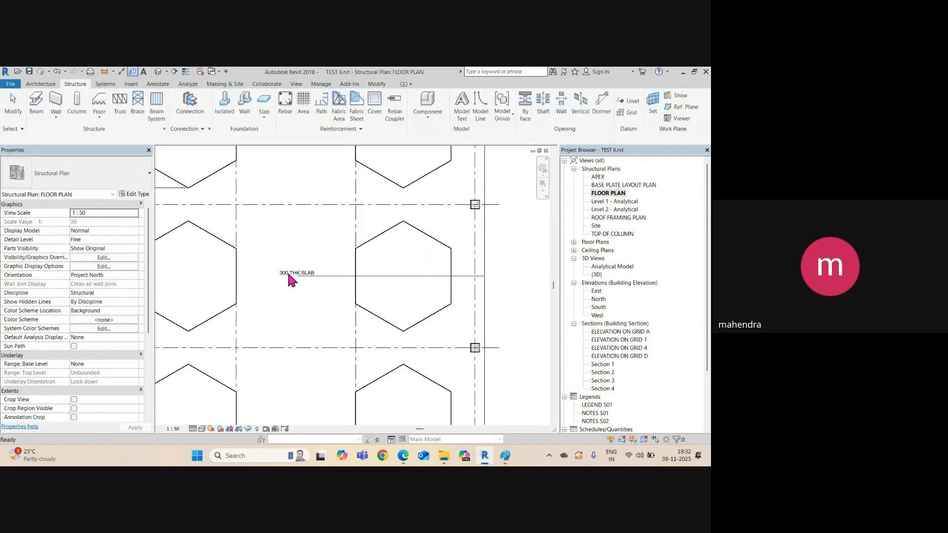
pyautogui.click(284, 273)
pyautogui.click(115, 140)
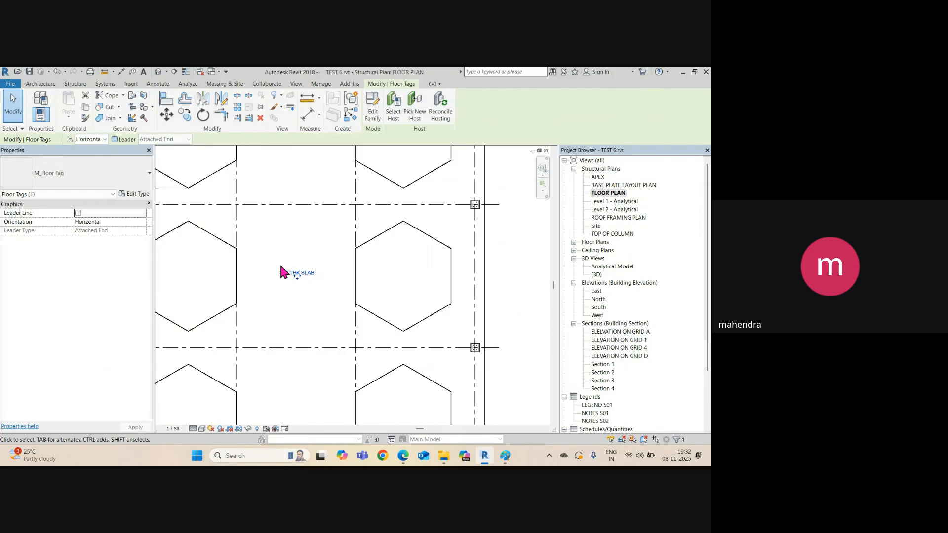
# Step: Place a spot elevation on the slab just below the 300 THK SLAB tag
pyautogui.scroll(-4, 281, 272)
pyautogui.click(157, 84)
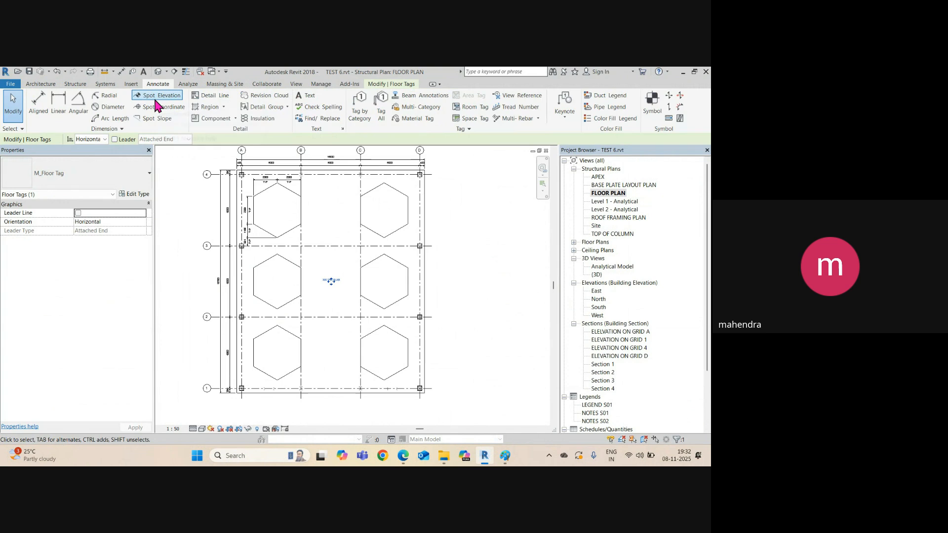
pyautogui.click(156, 97)
pyautogui.scroll(8, 331, 276)
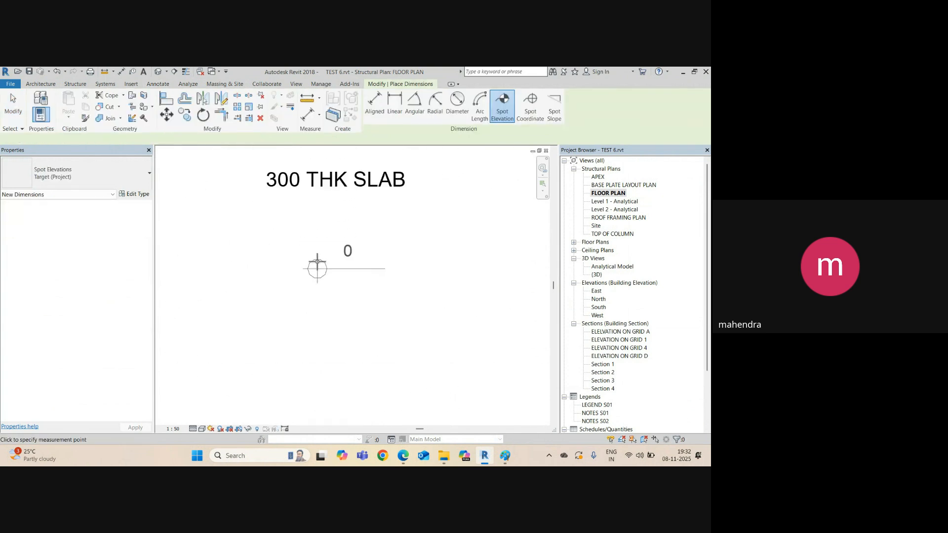
pyautogui.click(302, 240)
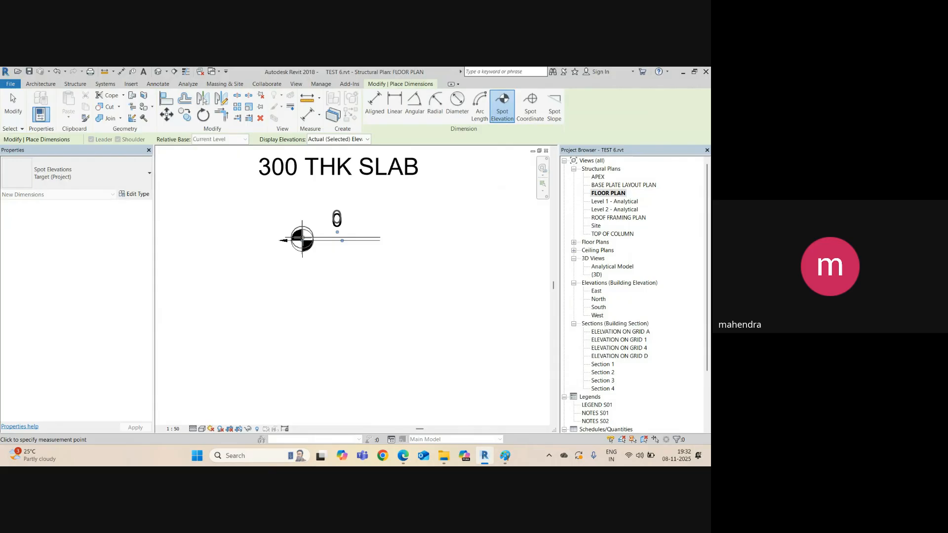
pyautogui.press('Escape')
# Step: Duplicate the placed spot elevation's Target (Project) type under the name TOC PLAN
pyautogui.click(334, 219)
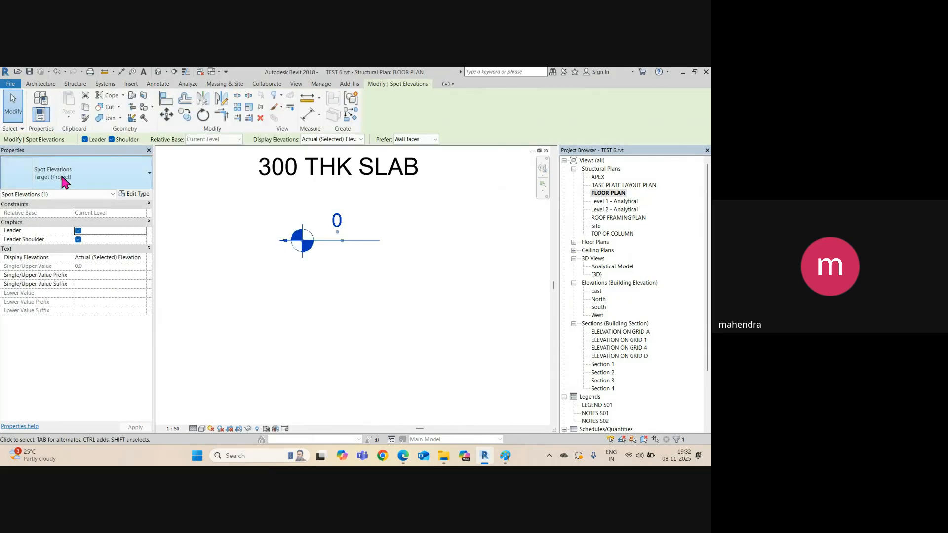
pyautogui.click(57, 172)
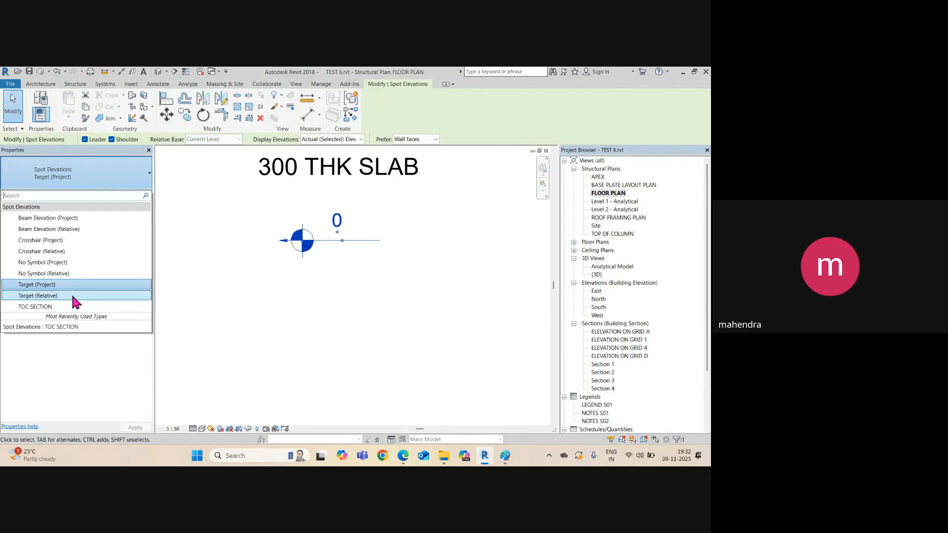
pyautogui.click(127, 176)
pyautogui.click(140, 196)
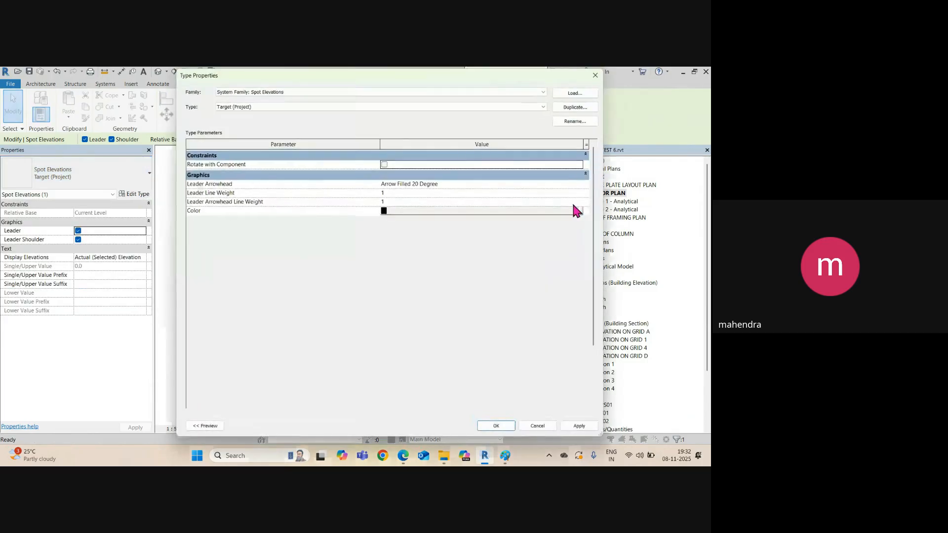
pyautogui.click(575, 108)
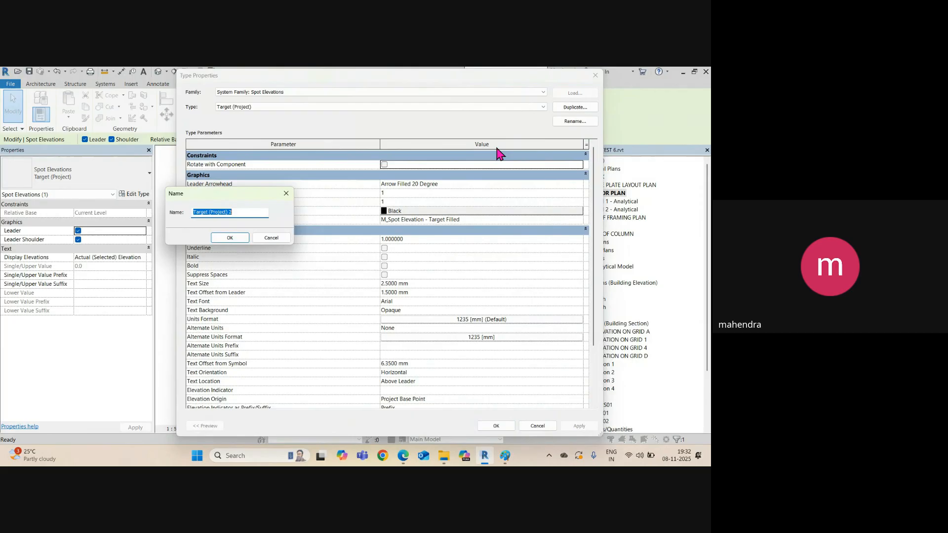
pyautogui.write('TOC PLAN')
pyautogui.click(246, 238)
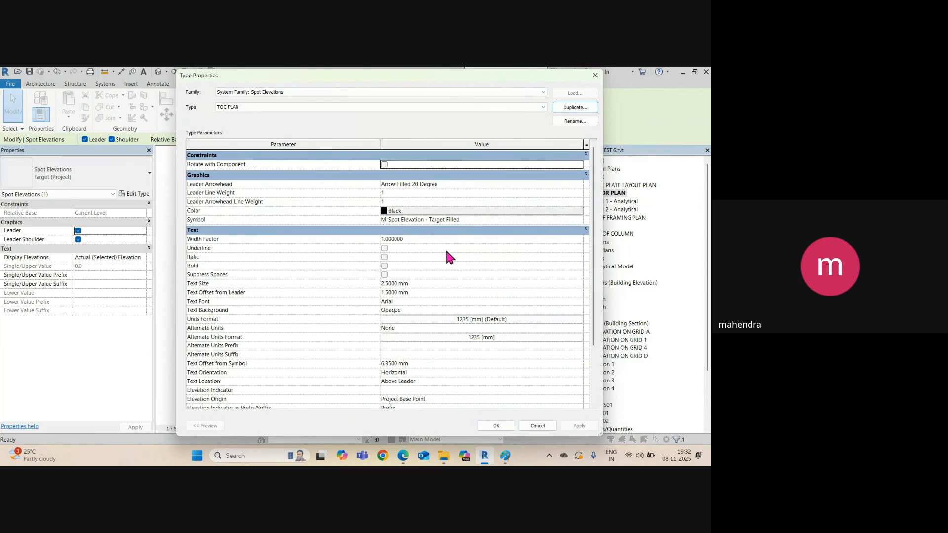
# Step: Set the TOC PLAN type's symbol to <none> and its elevation indicator to TOC
pyautogui.click(518, 220)
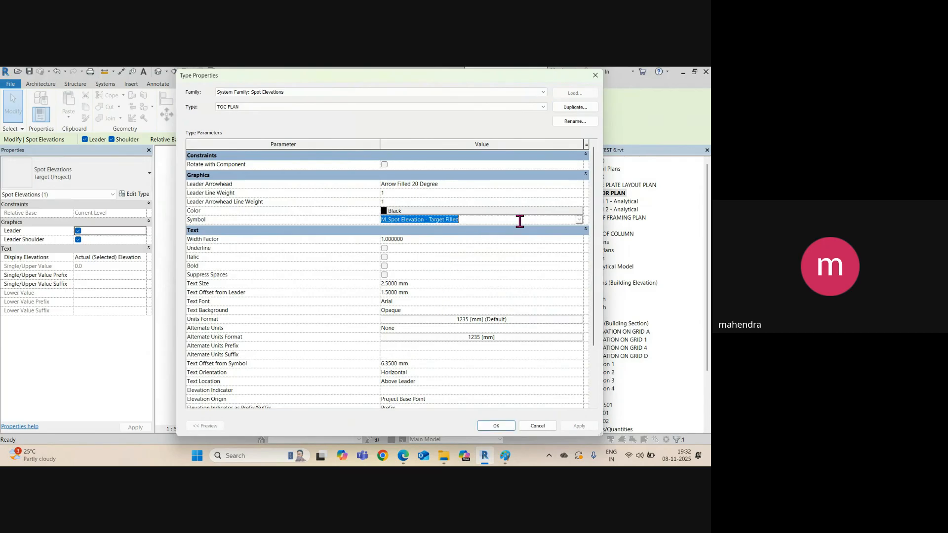
pyautogui.click(578, 219)
pyautogui.click(413, 229)
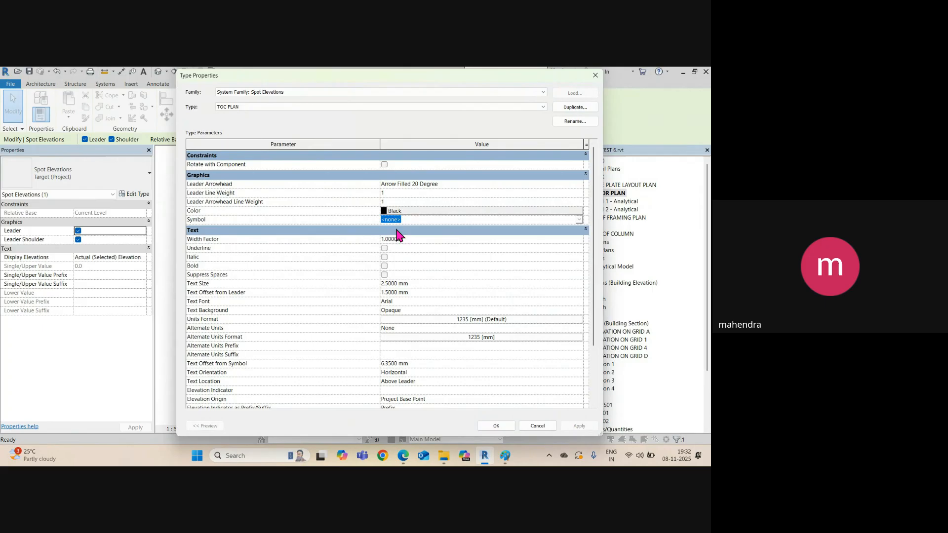
pyautogui.scroll(-3, 403, 365)
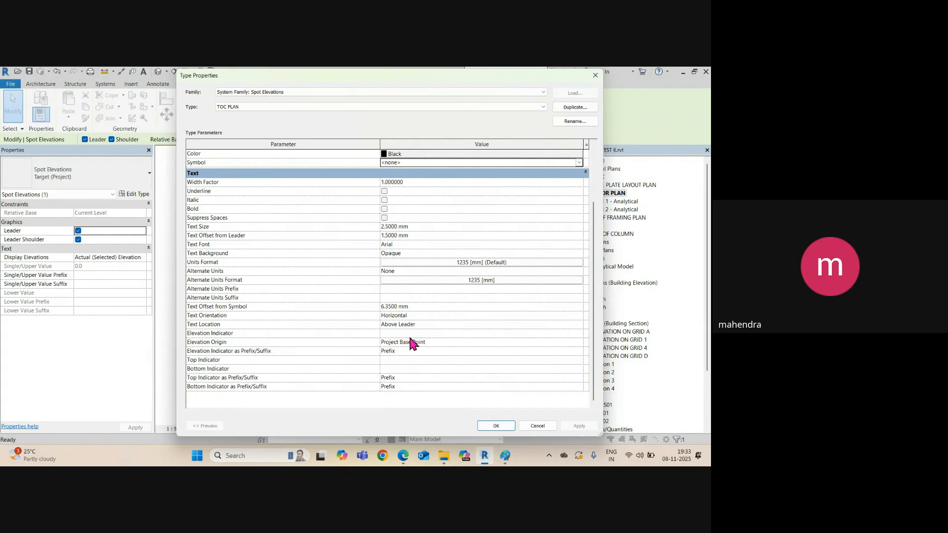
pyautogui.click(396, 334)
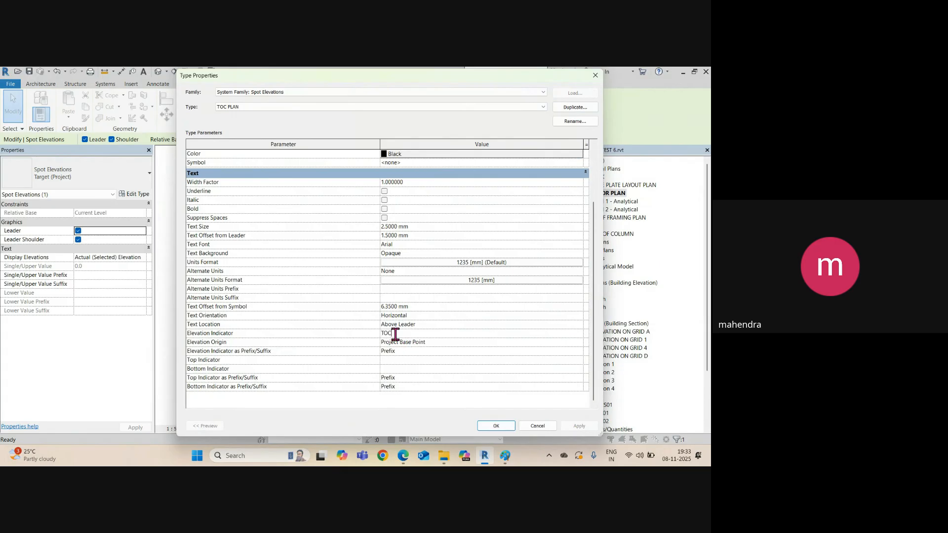
pyautogui.click(488, 425)
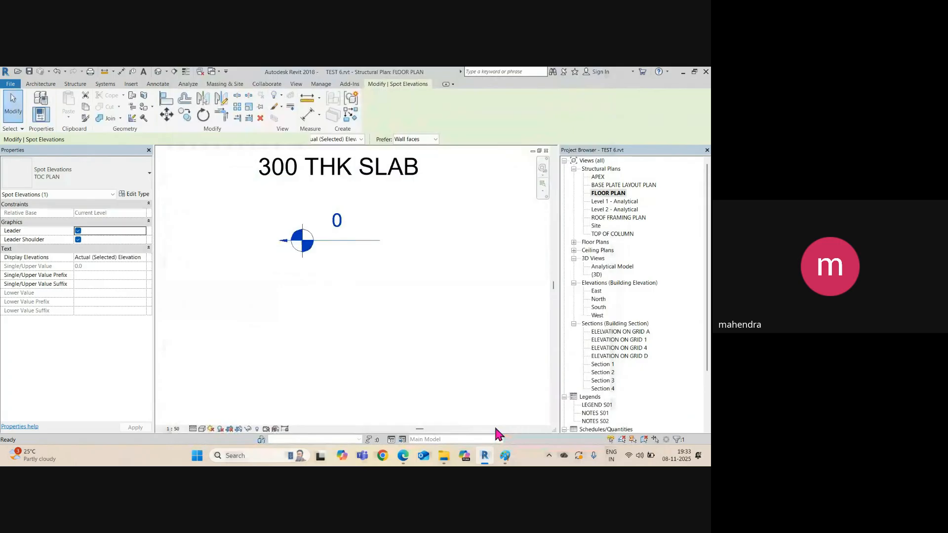
pyautogui.scroll(5, 327, 267)
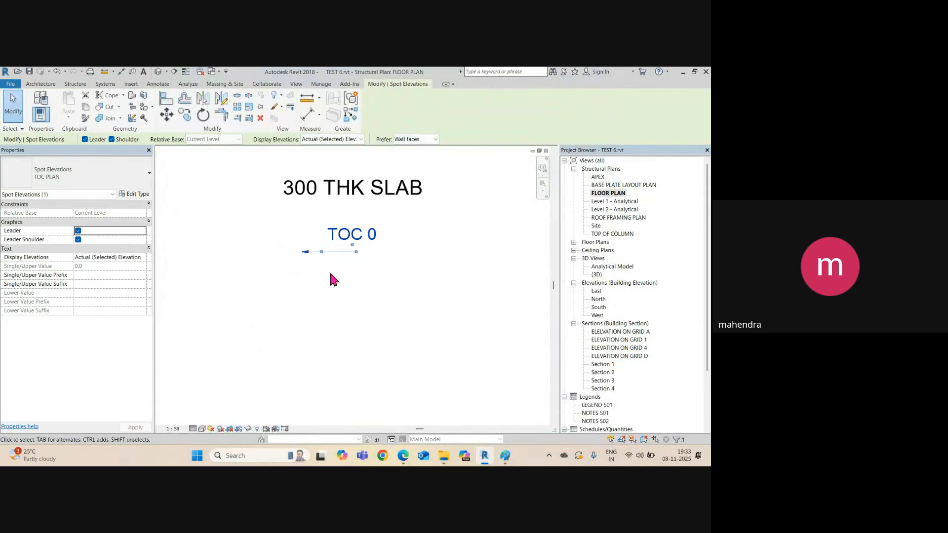
pyautogui.moveTo(340, 265); pyautogui.dragTo(351, 334, button='middle')
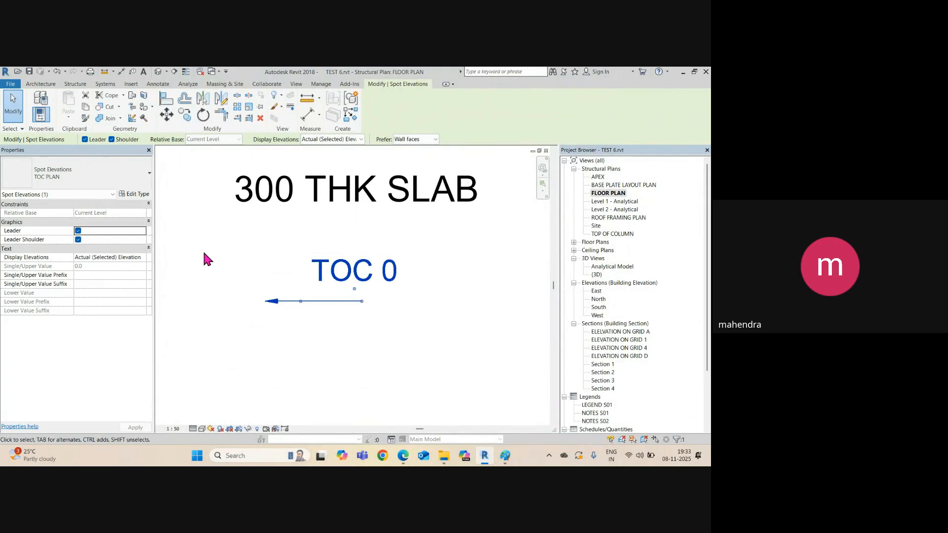
# Step: Override the project units in the TOC PLAN type's units format and round millimetres to 3 decimal places
pyautogui.click(132, 196)
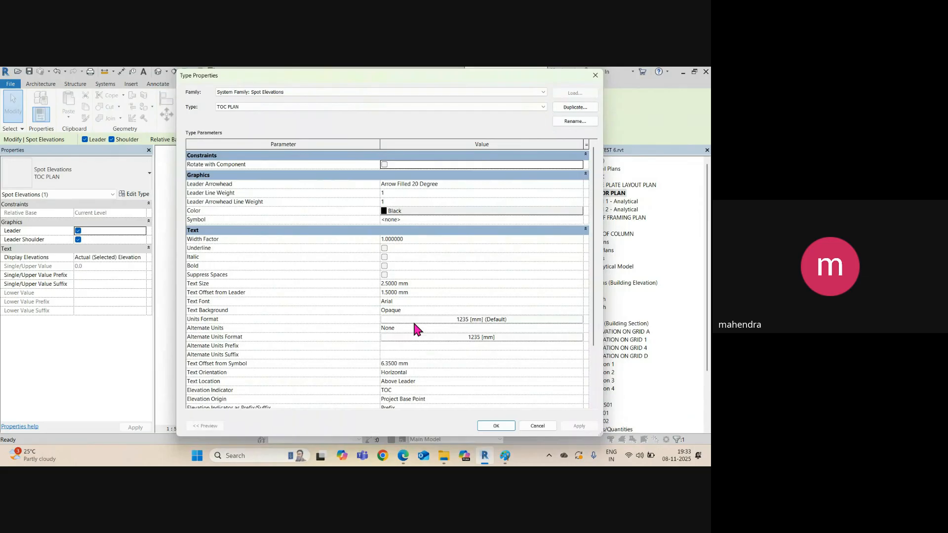
pyautogui.click(458, 321)
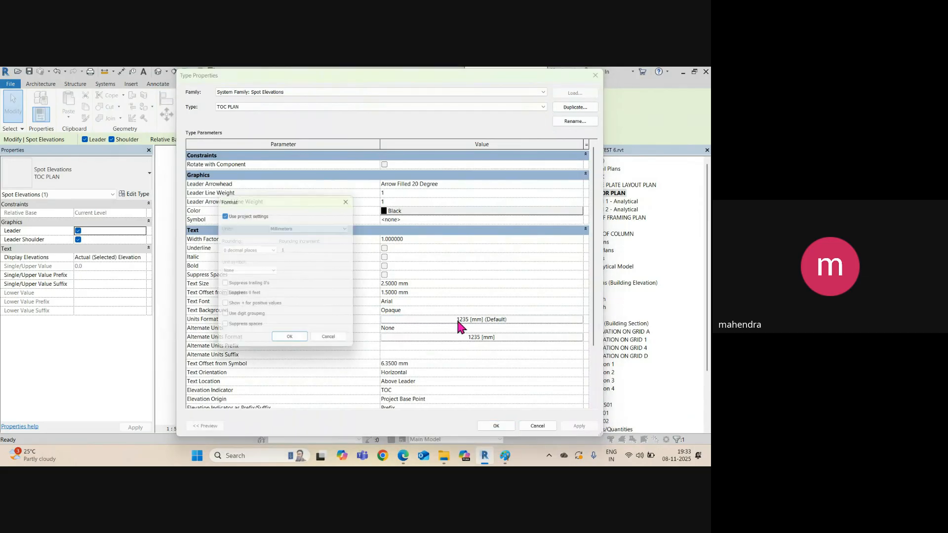
pyautogui.click(223, 214)
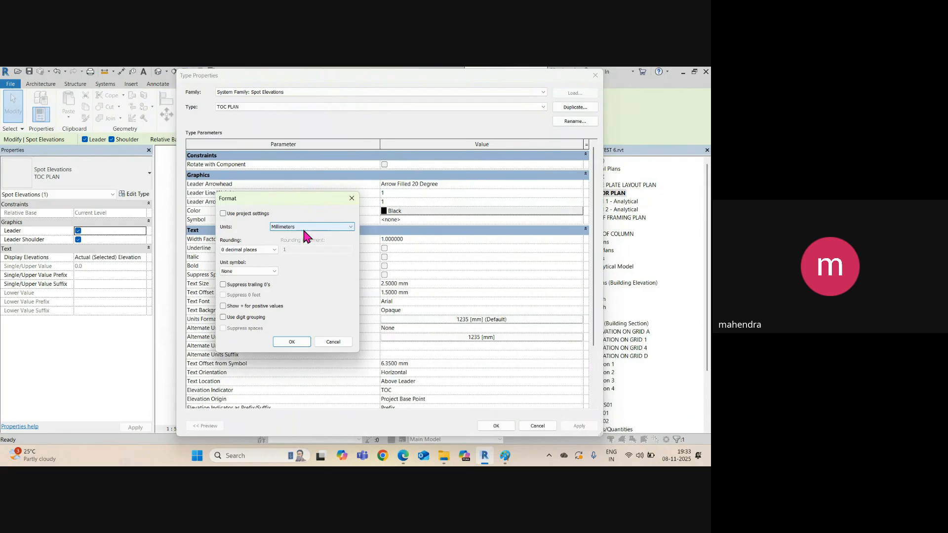
pyautogui.click(273, 250)
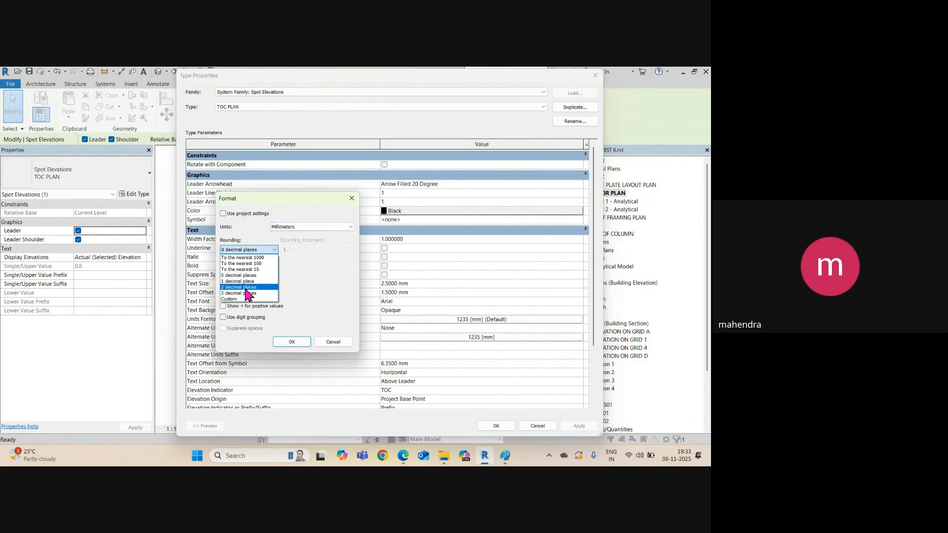
pyautogui.click(247, 293)
pyautogui.click(295, 342)
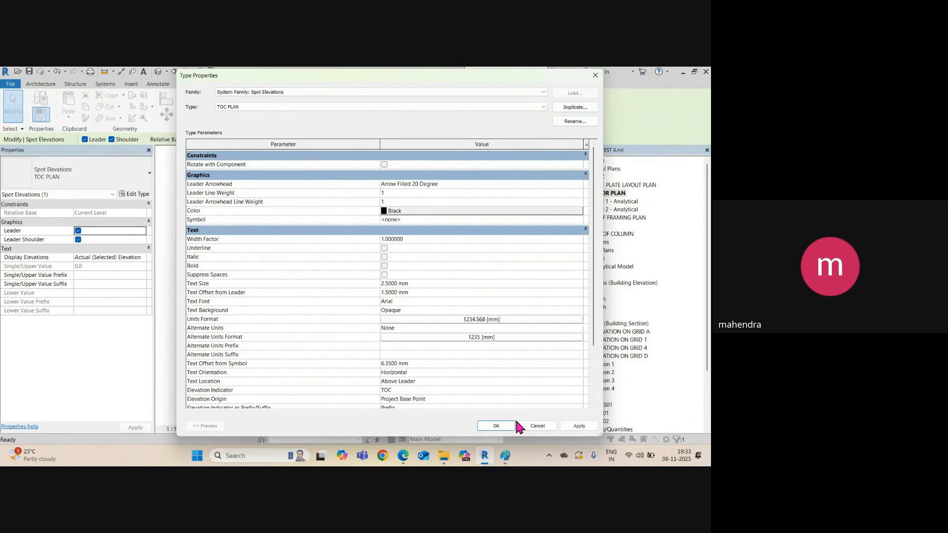
pyautogui.click(496, 427)
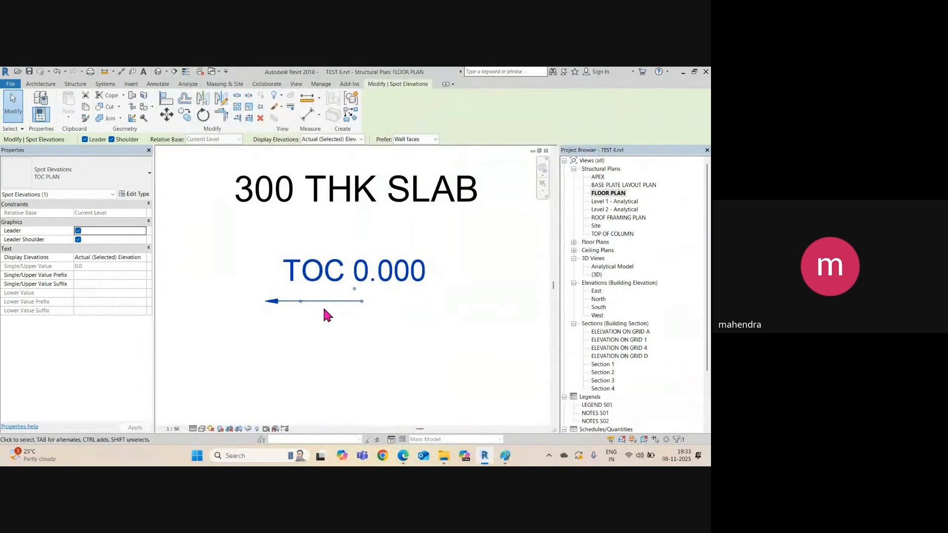
# Step: Turn off the spot elevation's leader and centre its text directly beneath the 300 THK SLAB tag
pyautogui.click(85, 139)
pyautogui.scroll(-3, 364, 337)
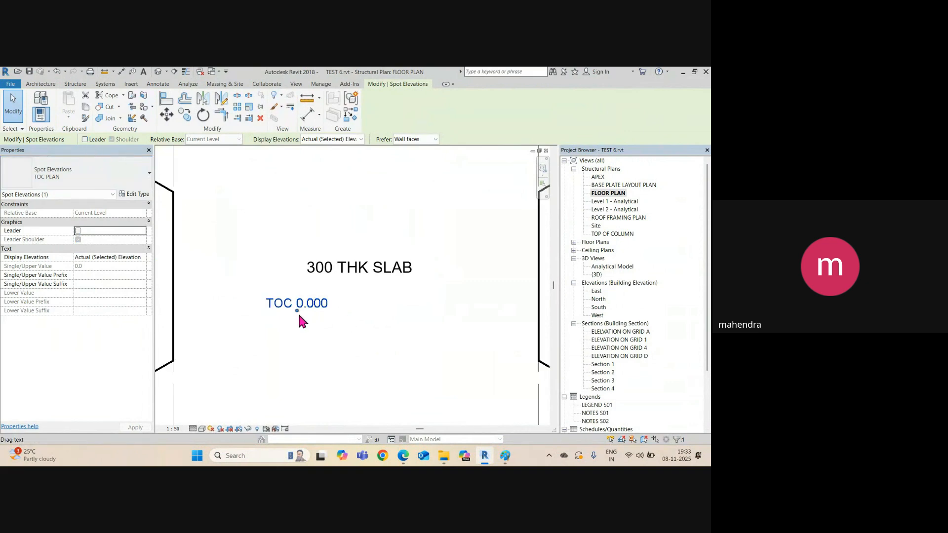
pyautogui.moveTo(295, 310); pyautogui.dragTo(357, 290)
pyautogui.scroll(-2, 341, 359)
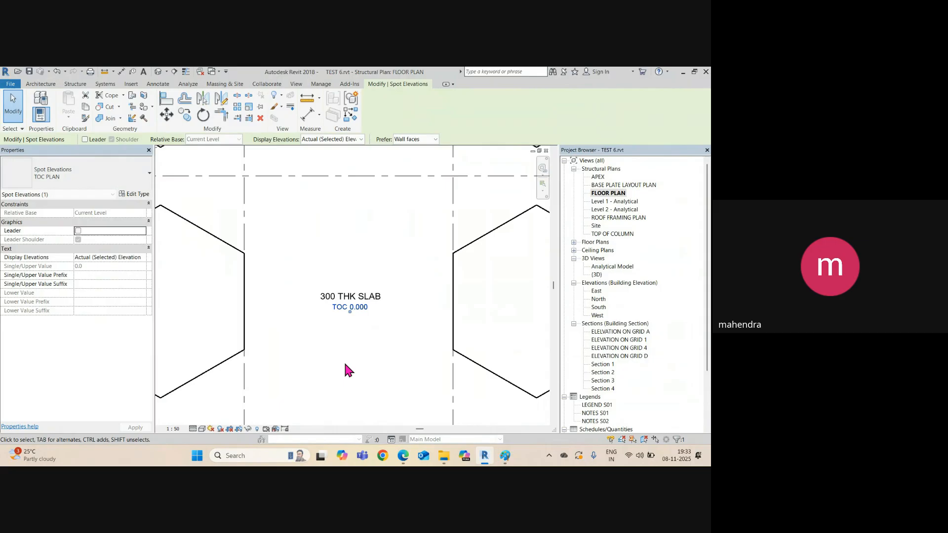
pyautogui.click(337, 362)
pyautogui.scroll(-2, 337, 346)
pyautogui.moveTo(326, 323)
pyautogui.mouseDown(button='middle')
pyautogui.moveTo(377, 277)
pyautogui.moveTo(344, 409)
pyautogui.mouseUp(button='middle')
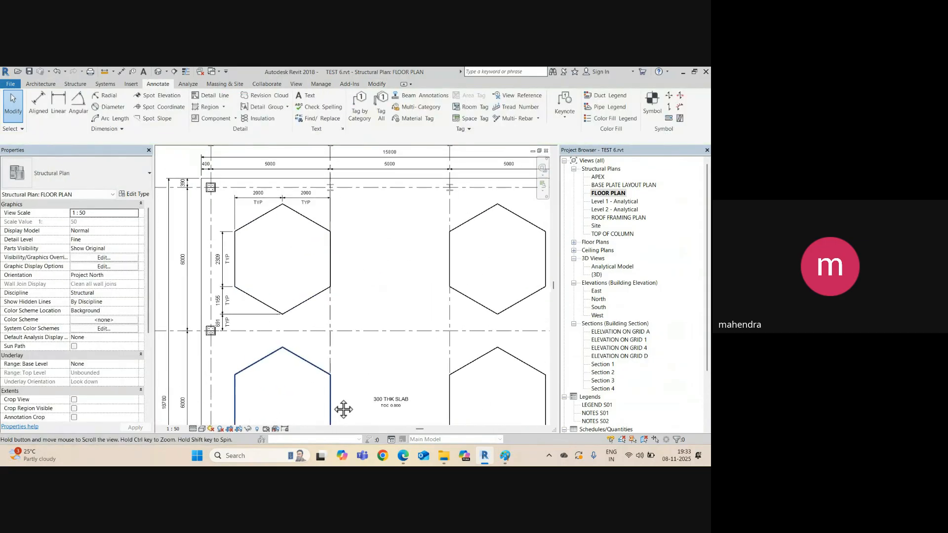
pyautogui.click(394, 409)
pyautogui.rightClick(395, 409)
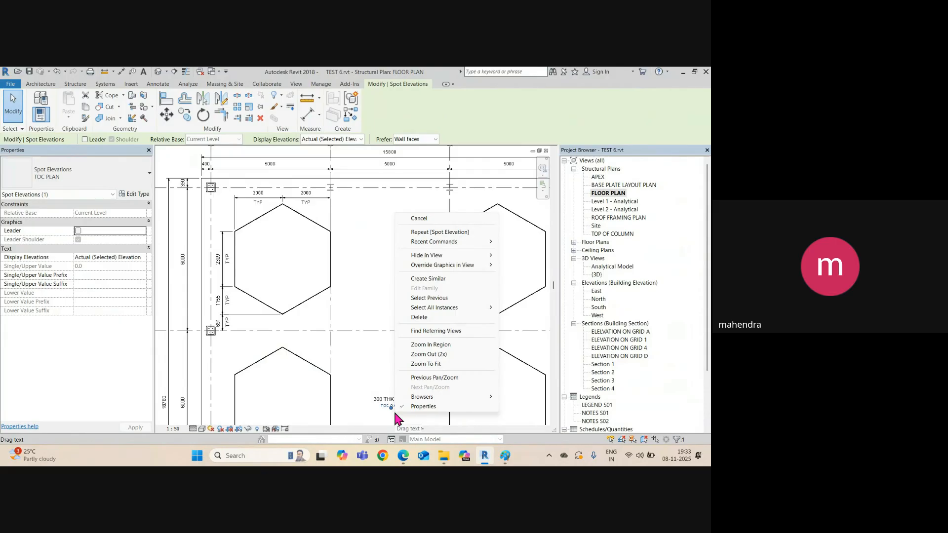
pyautogui.click(425, 280)
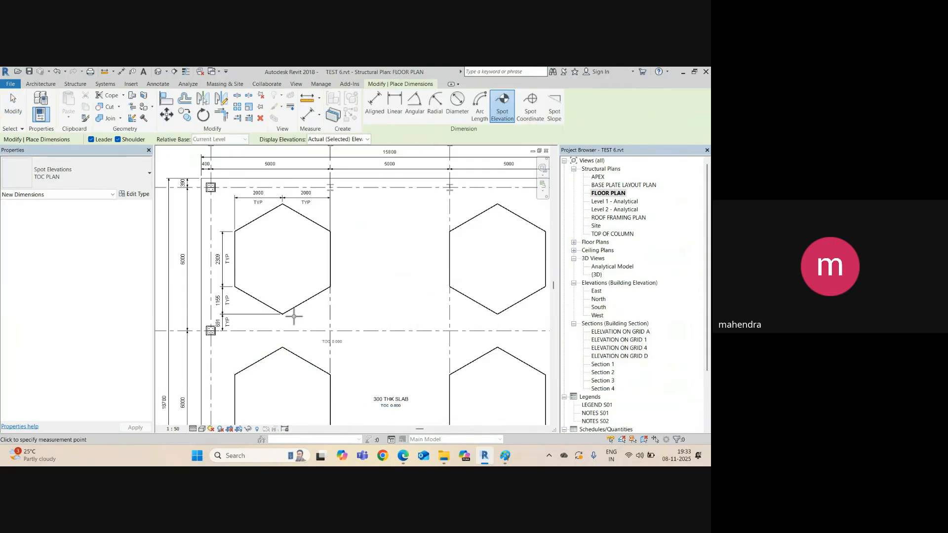
pyautogui.scroll(2, 299, 307)
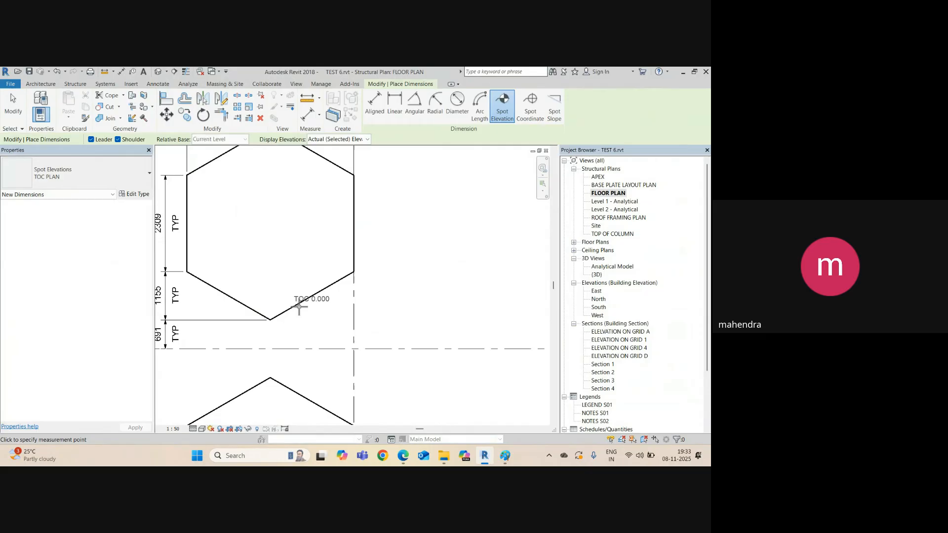
pyautogui.scroll(-2, 300, 307)
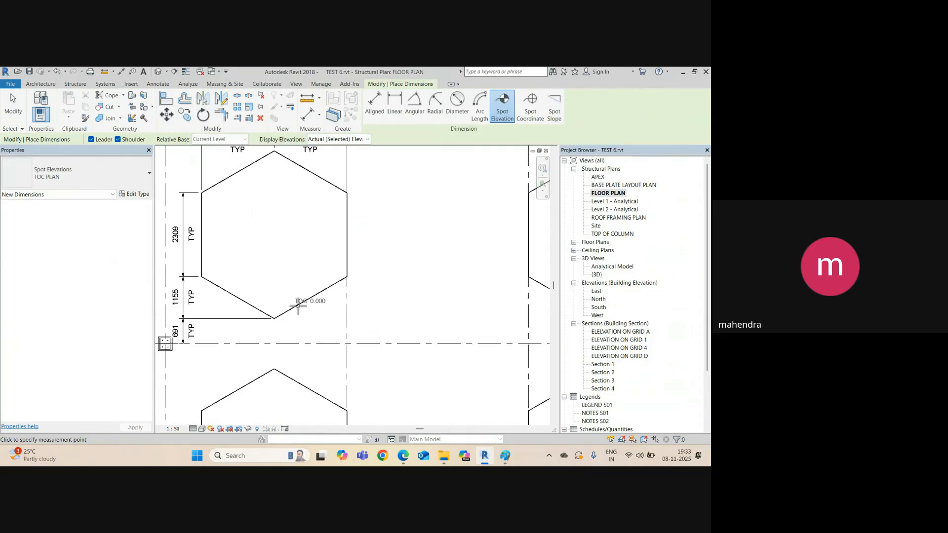
pyautogui.scroll(-2, 301, 307)
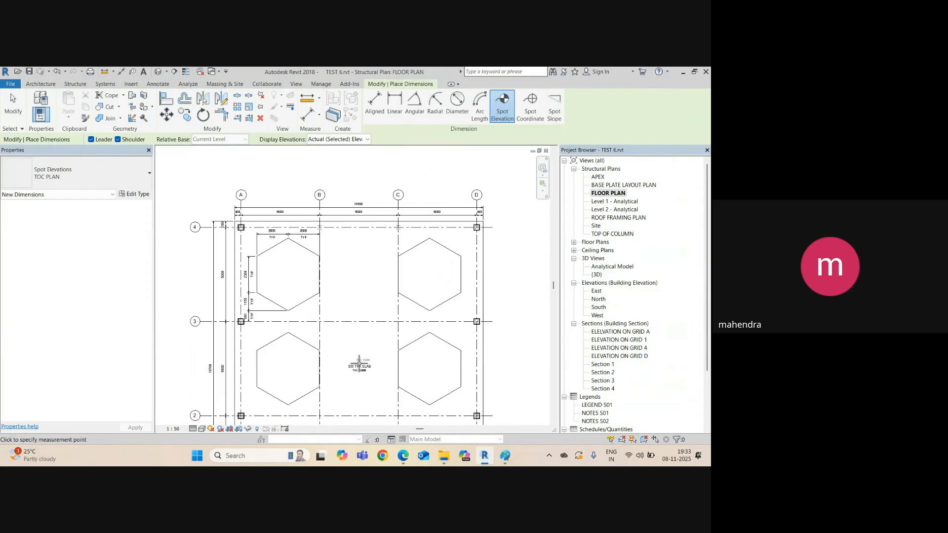
pyautogui.scroll(2, 341, 348)
pyautogui.scroll(1, 290, 253)
pyautogui.scroll(-1, 321, 317)
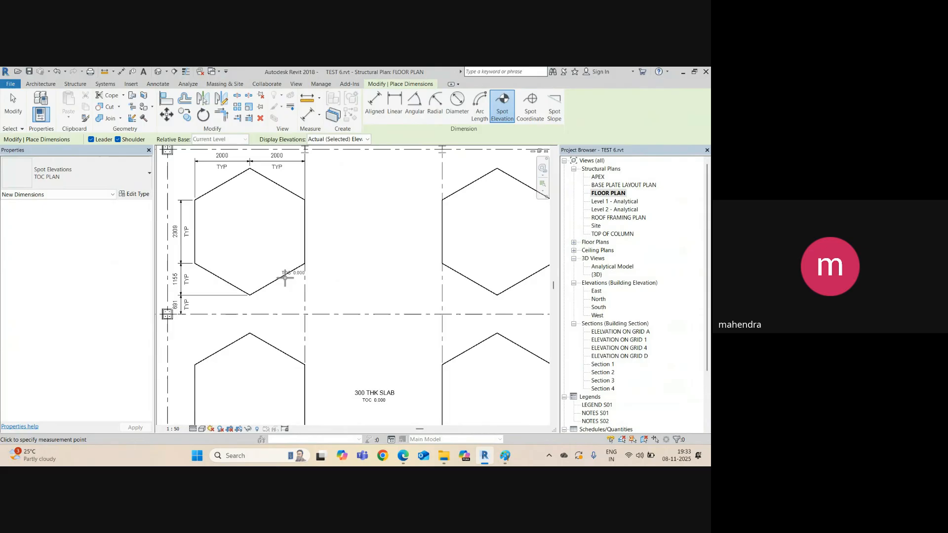
pyautogui.press('Escape')
pyautogui.press('Escape')
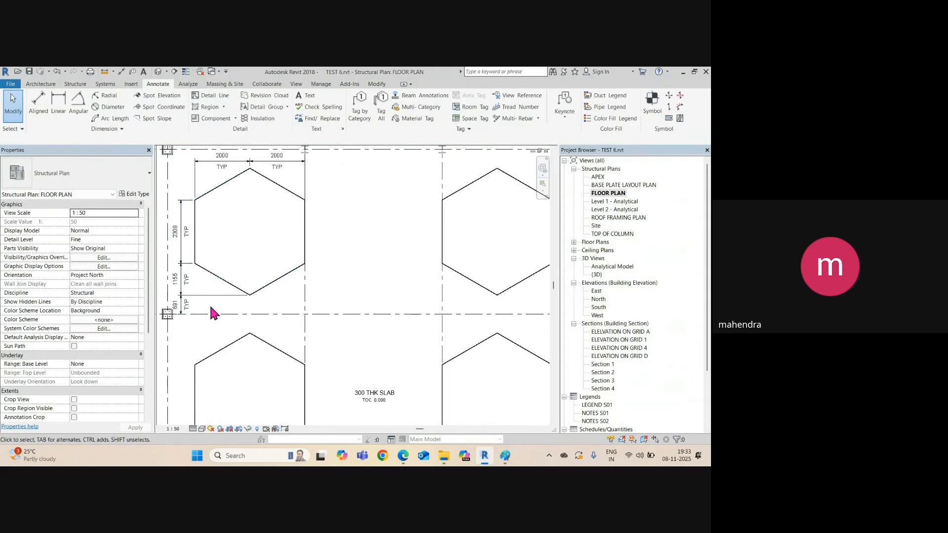
# Step: Set the plan's view range offsets to 1000 for the top, 500 for the cut plane, 500 for the bottom and -500 for the view depth
pyautogui.scroll(-5, 105, 348)
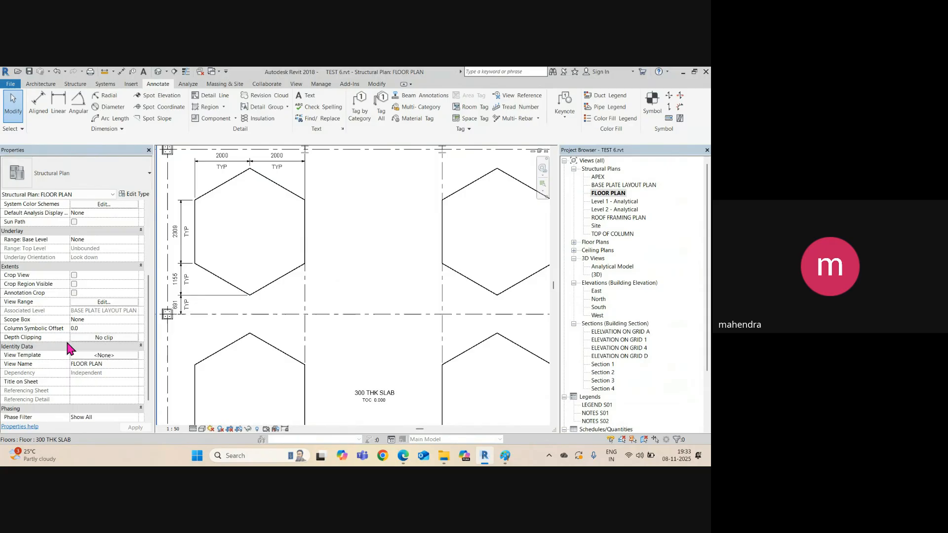
pyautogui.click(103, 303)
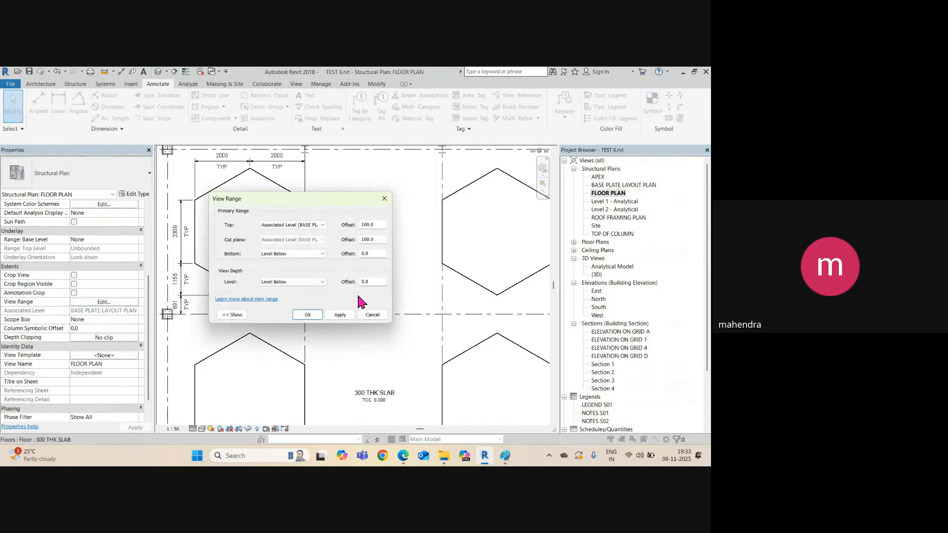
pyautogui.doubleClick(366, 254)
pyautogui.doubleClick(377, 282)
pyautogui.click(341, 315)
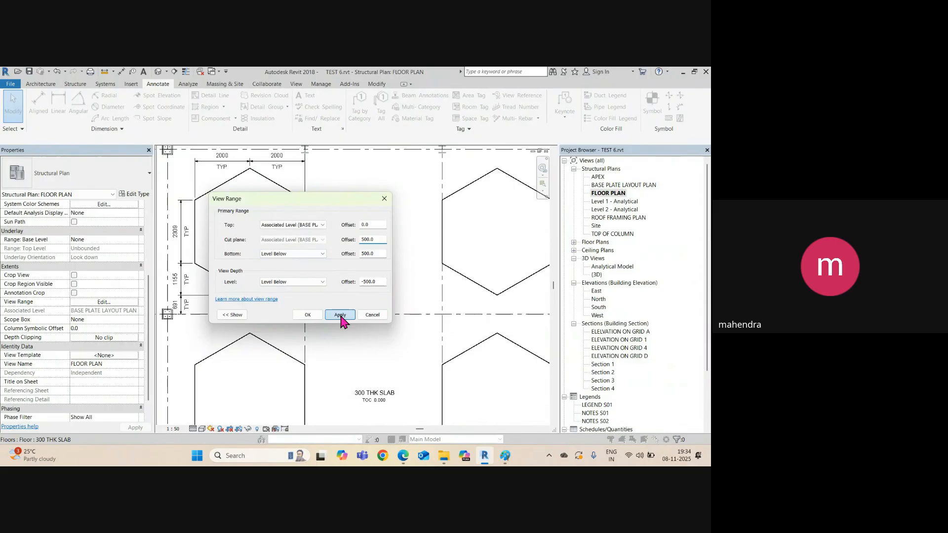
pyautogui.click(412, 262)
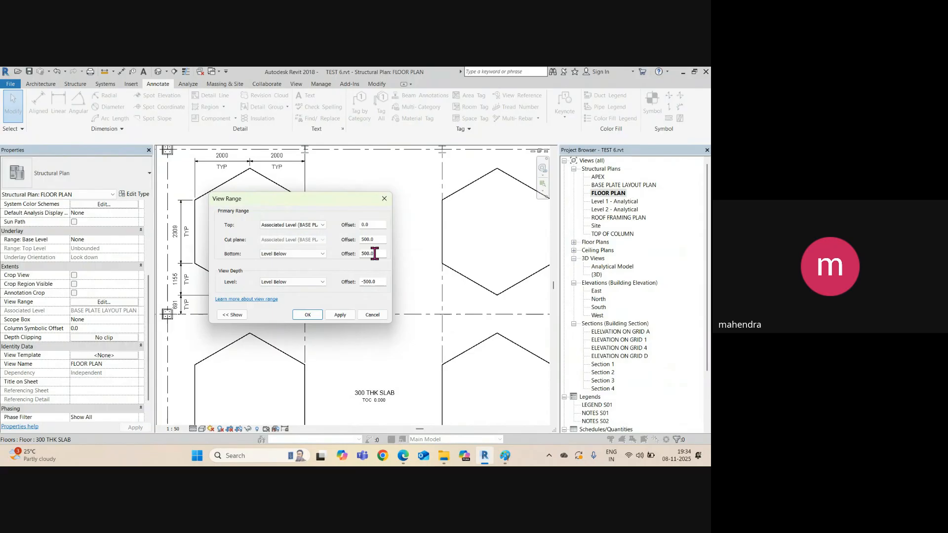
pyautogui.doubleClick(371, 224)
pyautogui.click(351, 317)
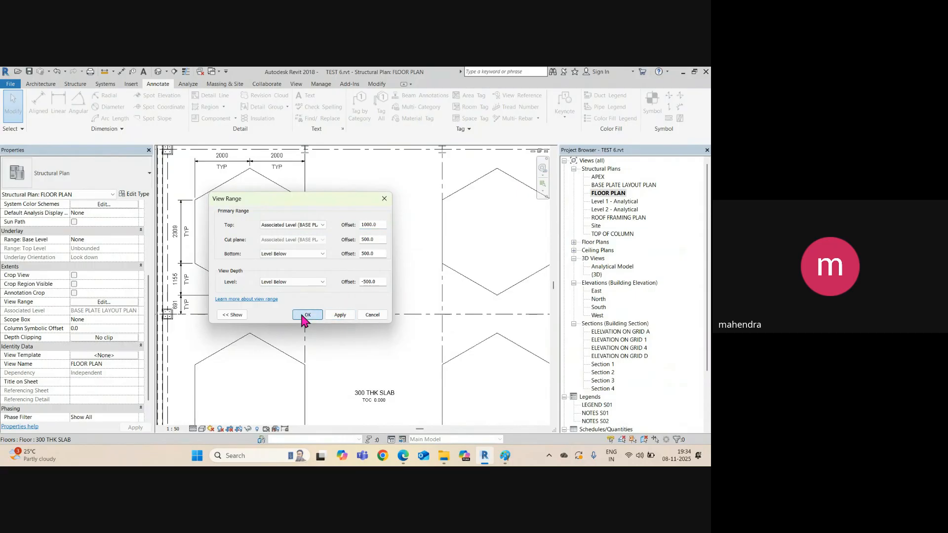
pyautogui.click(306, 315)
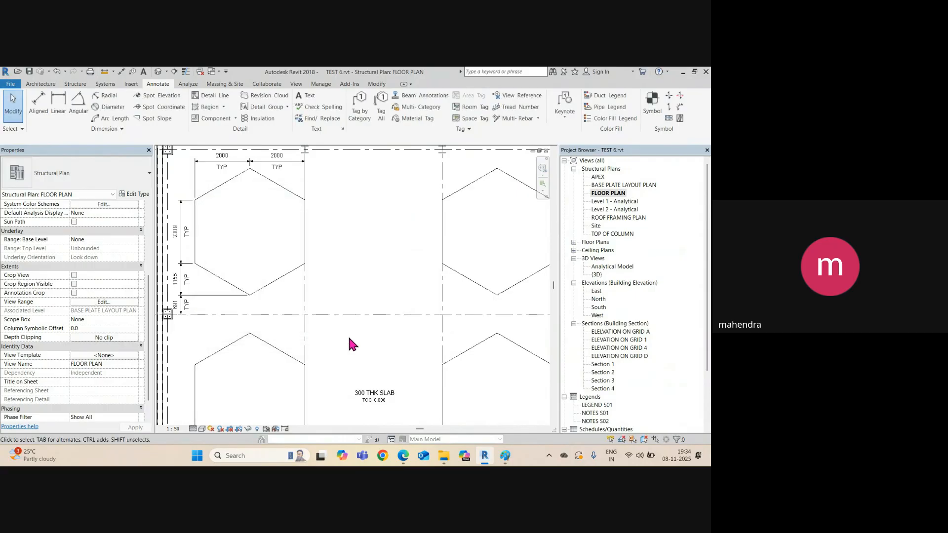
# Step: Place a TOC PLAN spot elevation inside the hexagon between grids A–B and 3–4
pyautogui.click(161, 99)
pyautogui.scroll(5, 247, 237)
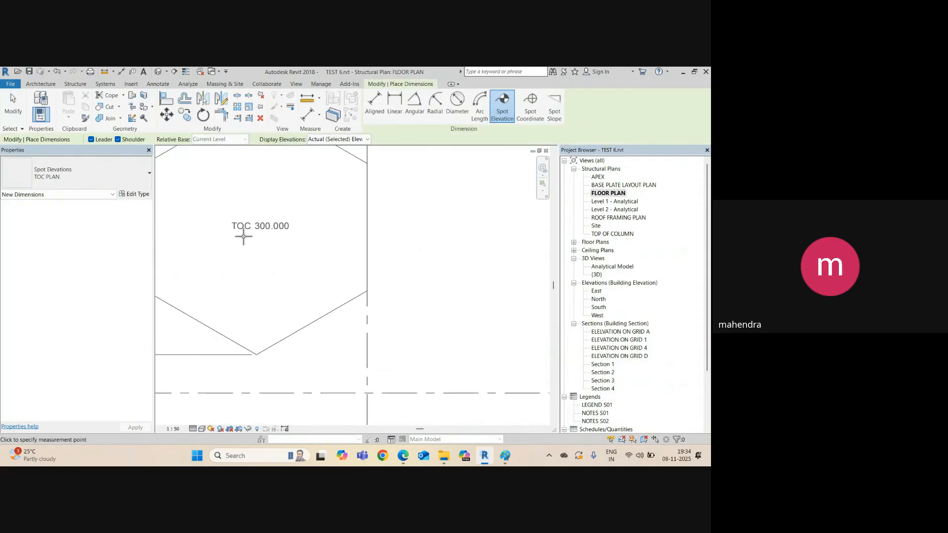
pyautogui.click(247, 238)
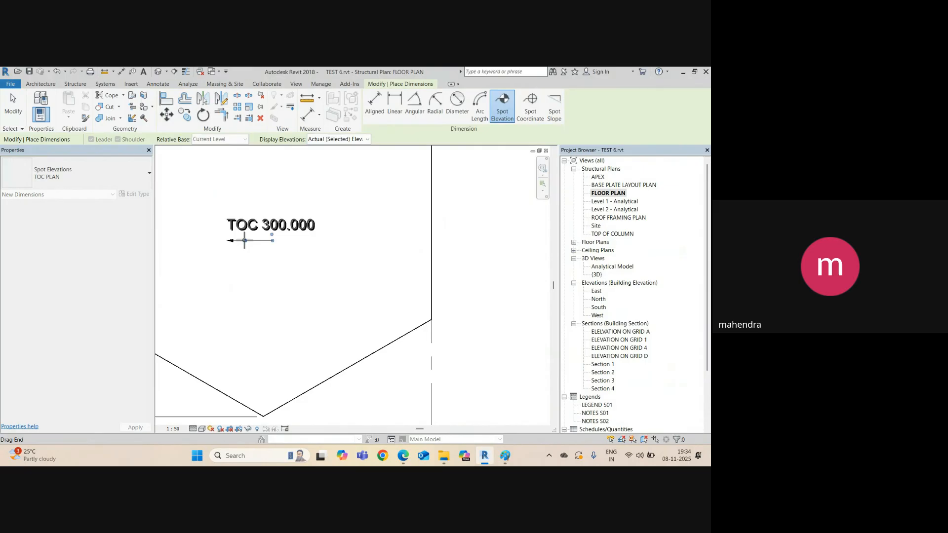
pyautogui.press('Escape')
pyautogui.press('Escape')
# Step: Turn off the new spot elevation's leader and move its text to the middle of the hexagon
pyautogui.click(257, 241)
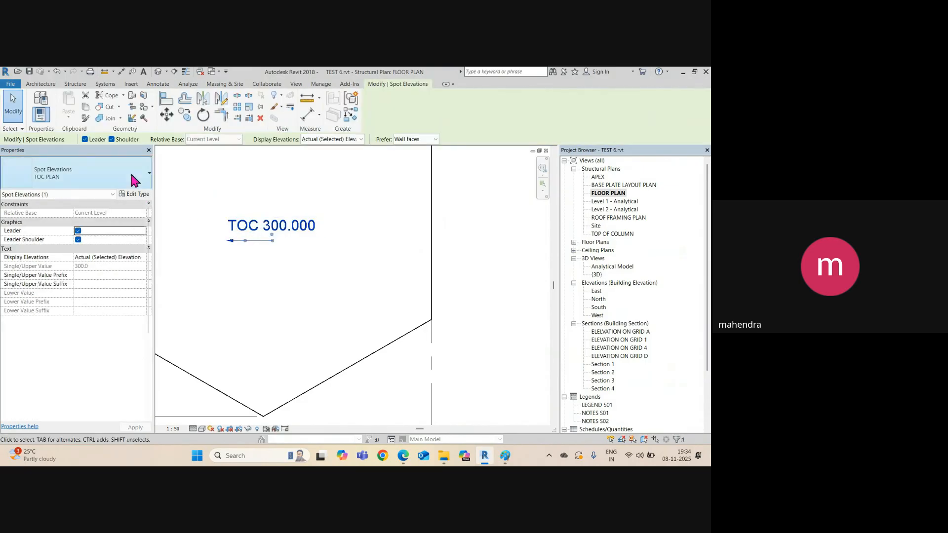
pyautogui.click(85, 139)
pyautogui.scroll(-2, 232, 236)
pyautogui.scroll(-2, 232, 236)
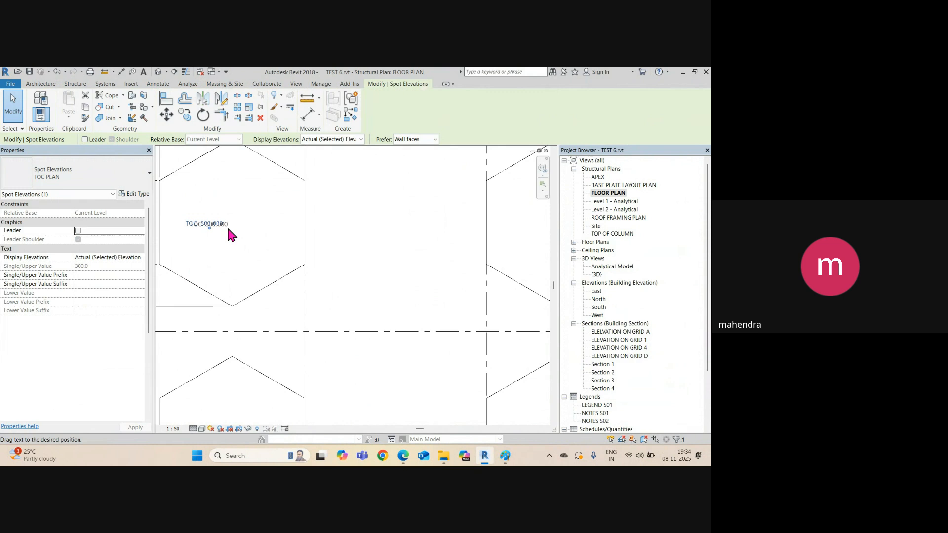
pyautogui.moveTo(228, 229)
pyautogui.mouseDown()
pyautogui.moveTo(244, 225)
pyautogui.moveTo(238, 228)
pyautogui.mouseUp()
pyautogui.scroll(-3, 268, 231)
pyautogui.click(324, 266)
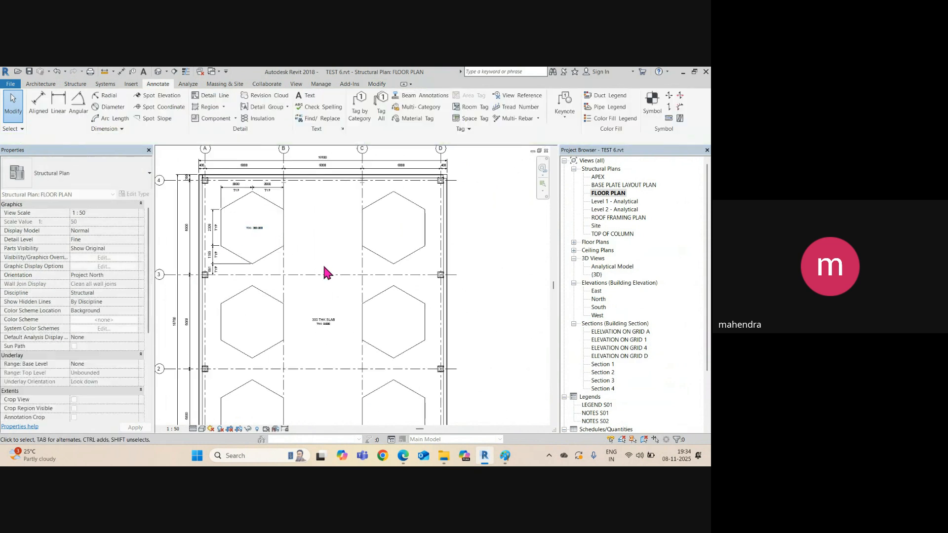
# Step: Place a leaderless TOC PLAN spot elevation in the hexagon between grids C–D and 3–4 and centre its text
pyautogui.scroll(2, 270, 242)
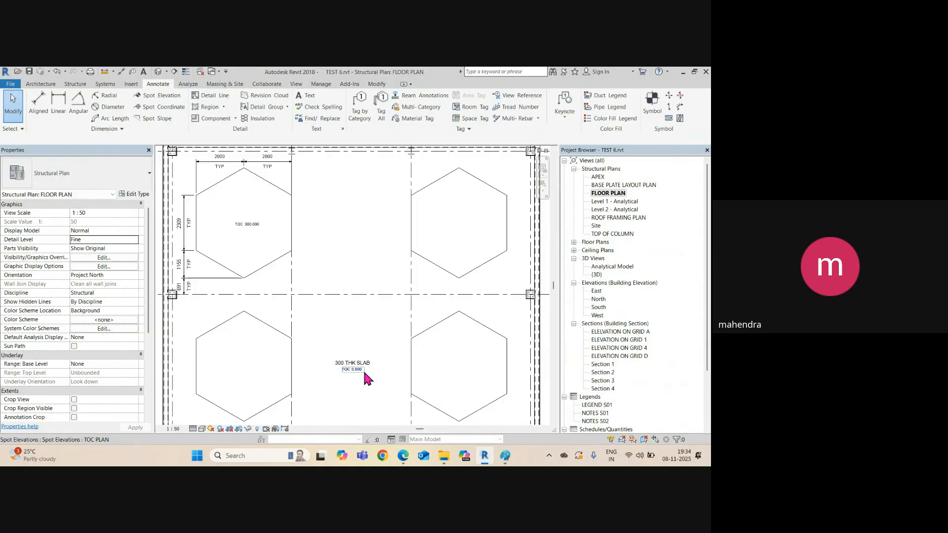
pyautogui.scroll(2, 242, 237)
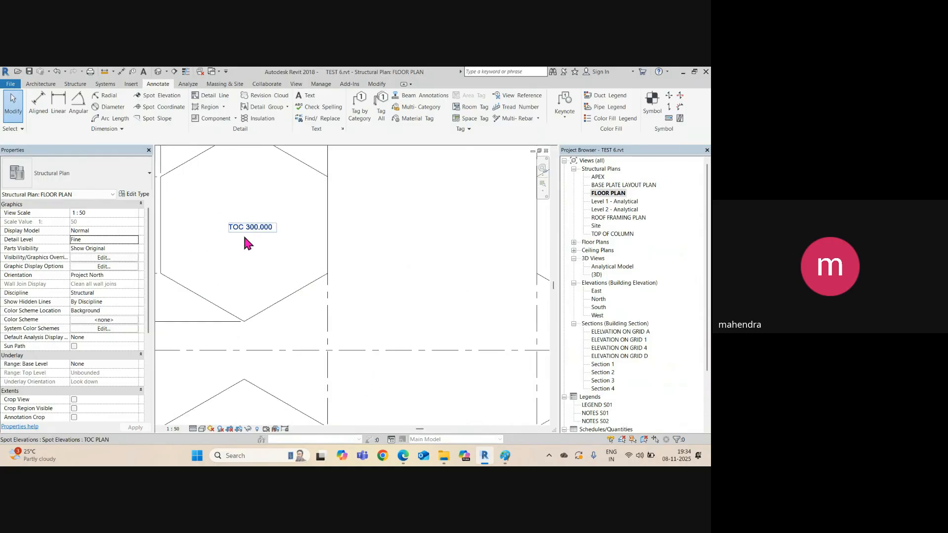
pyautogui.scroll(-2, 202, 242)
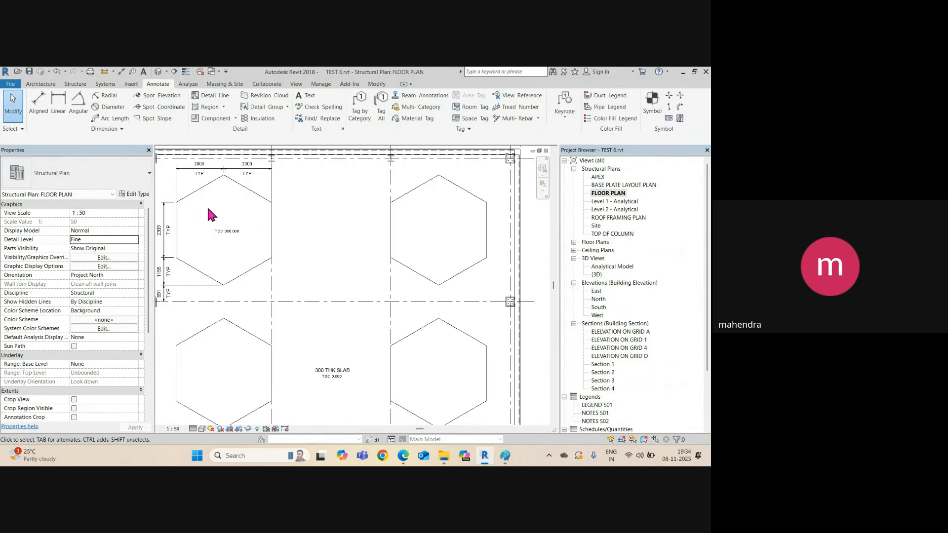
pyautogui.click(157, 95)
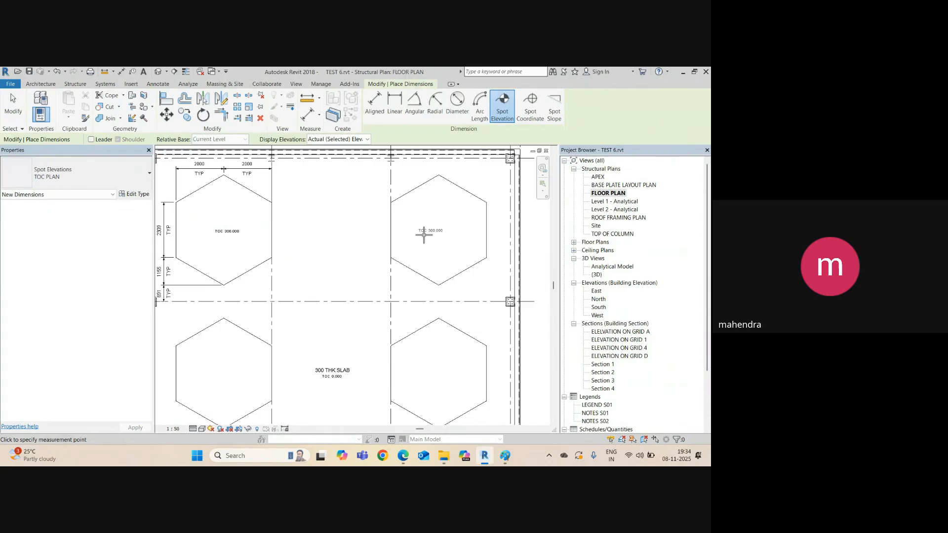
pyautogui.scroll(2, 435, 247)
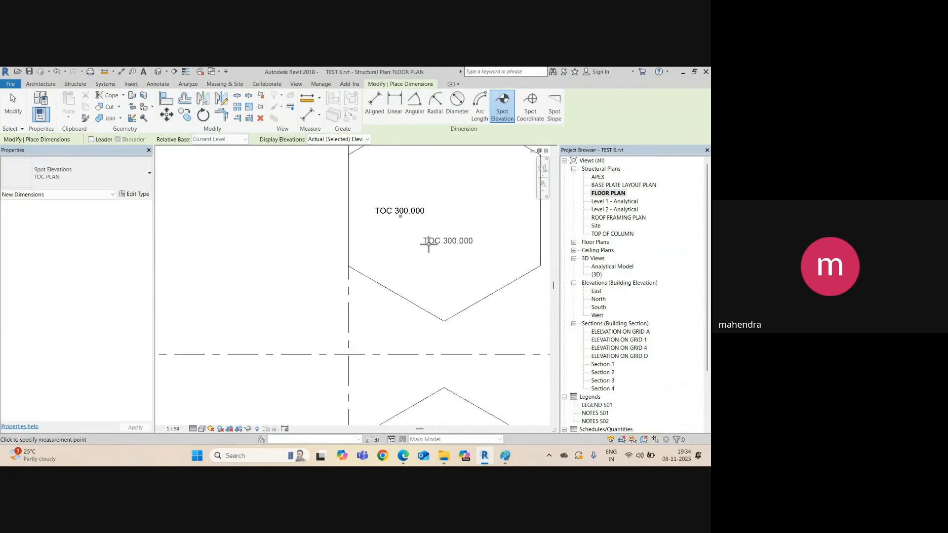
pyautogui.press('Escape')
pyautogui.click(402, 217)
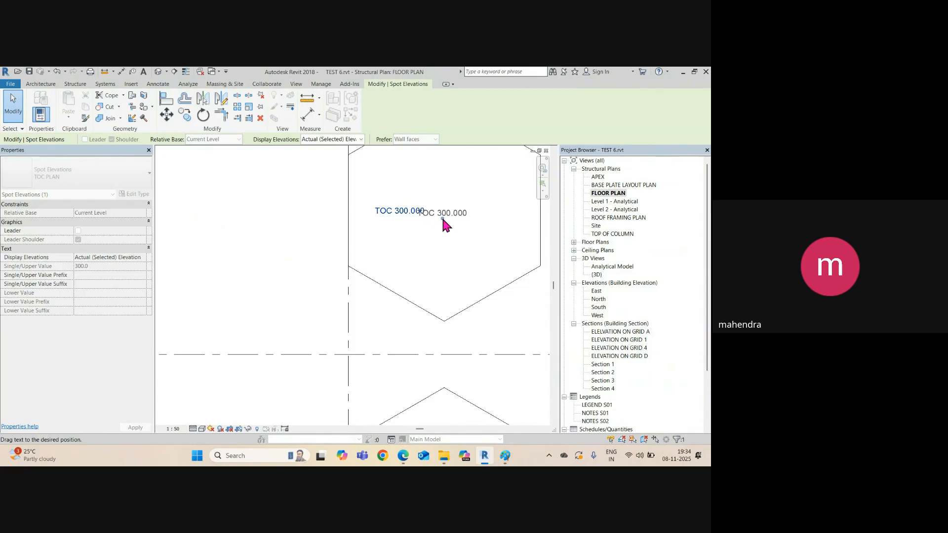
# Step: Create similar TOC PLAN spot elevations in the four remaining hexagons of the middle and lower rows
pyautogui.rightClick(443, 223)
pyautogui.click(474, 286)
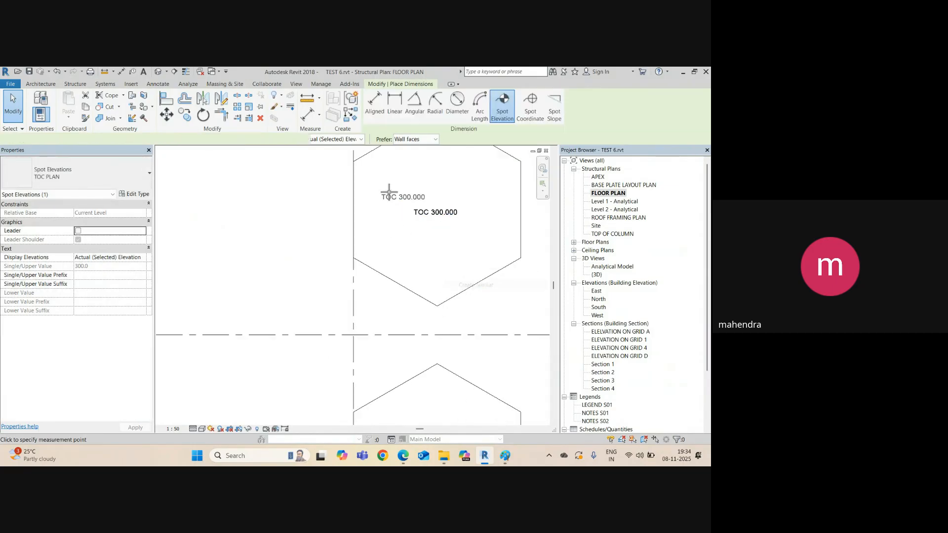
pyautogui.scroll(-3, 393, 243)
pyautogui.moveTo(407, 365); pyautogui.dragTo(417, 256, button='middle')
pyautogui.rightClick(406, 306)
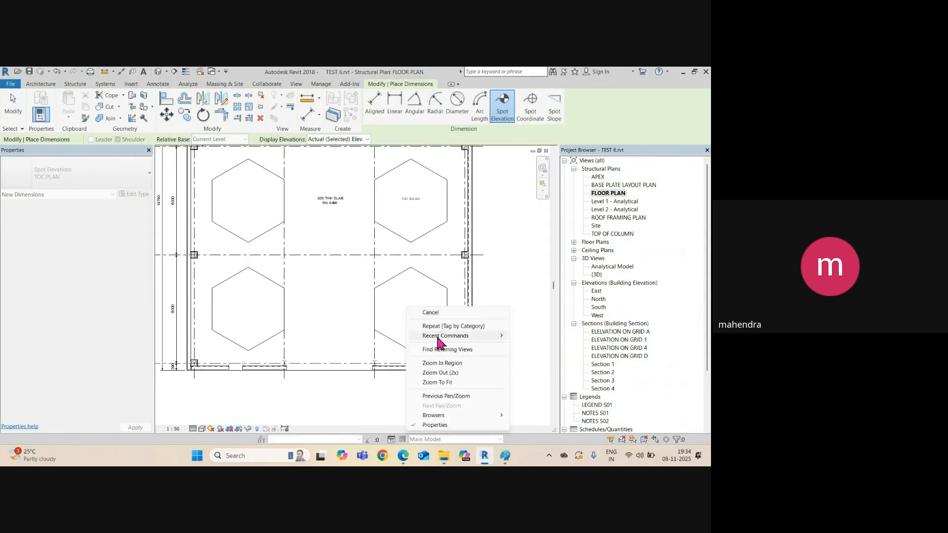
pyautogui.press('Escape')
pyautogui.rightClick(402, 203)
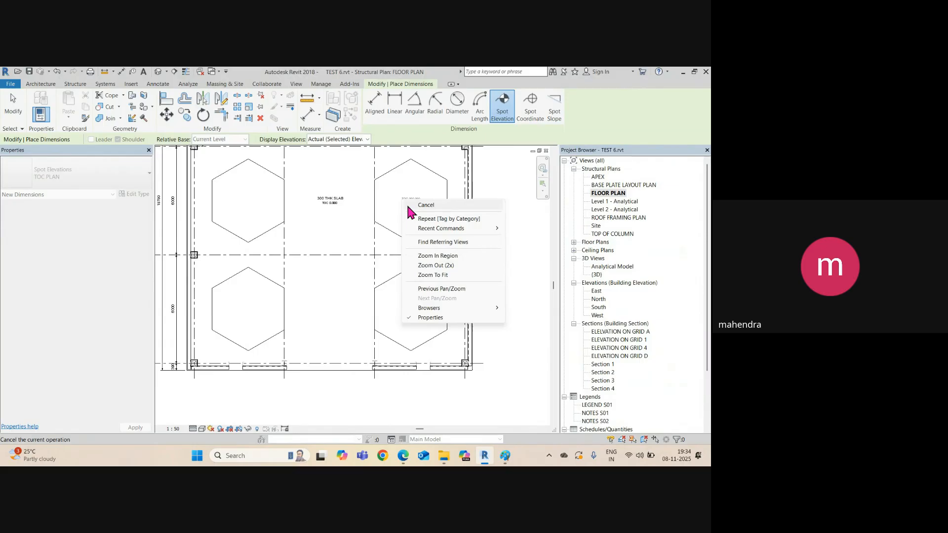
pyautogui.click(425, 289)
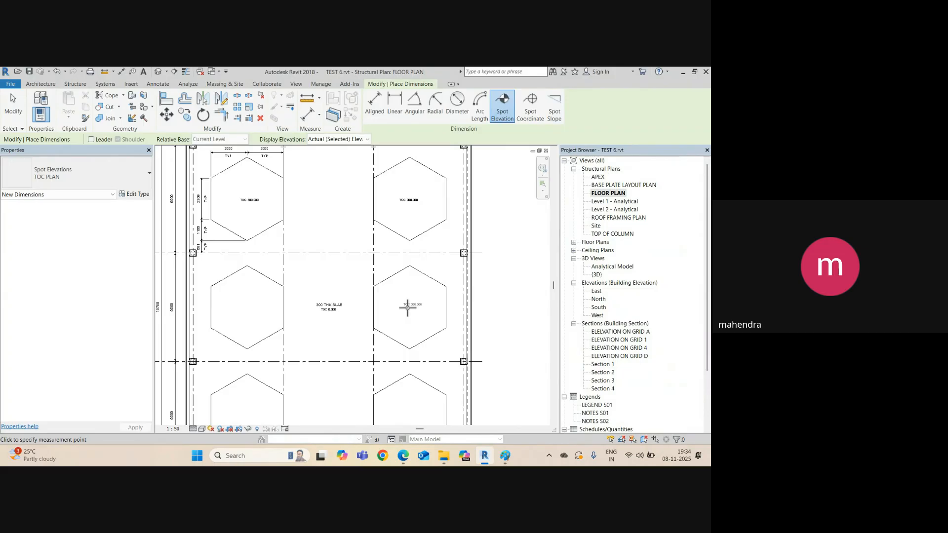
pyautogui.scroll(1, 413, 316)
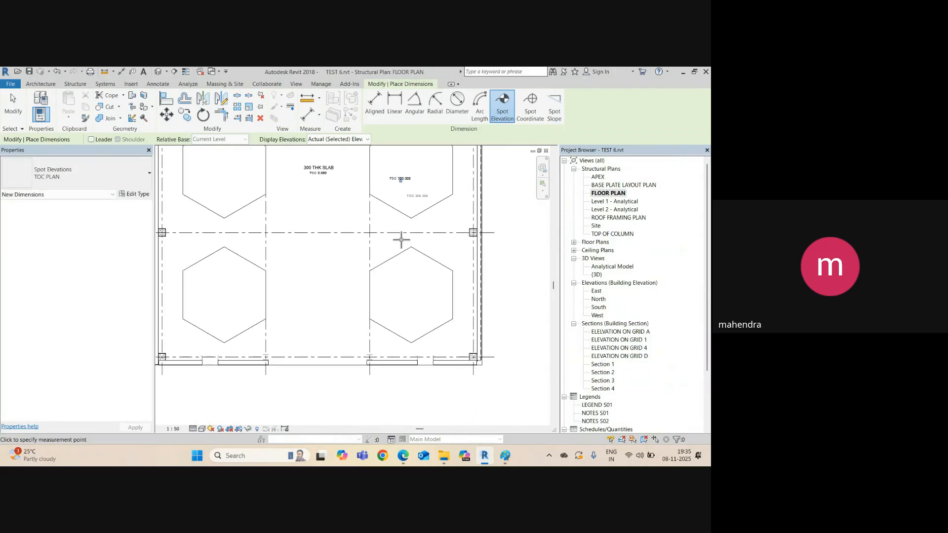
pyautogui.click(215, 298)
pyautogui.moveTo(230, 207); pyautogui.dragTo(271, 311, button='middle')
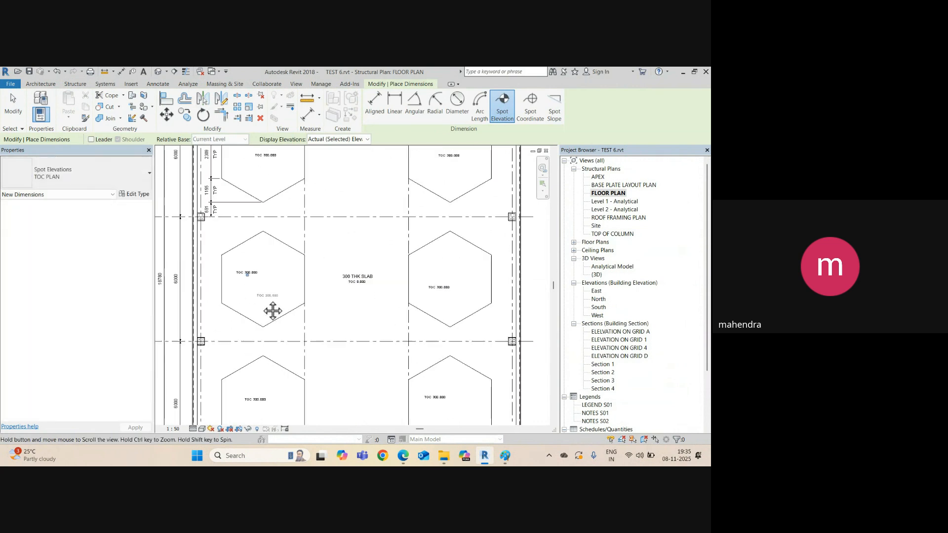
pyautogui.press('Escape')
pyautogui.press('Escape')
# Step: Centre the spot elevation texts in the two middle-row hexagons beside the 300 THK SLAB tag
pyautogui.click(256, 275)
pyautogui.scroll(3, 255, 266)
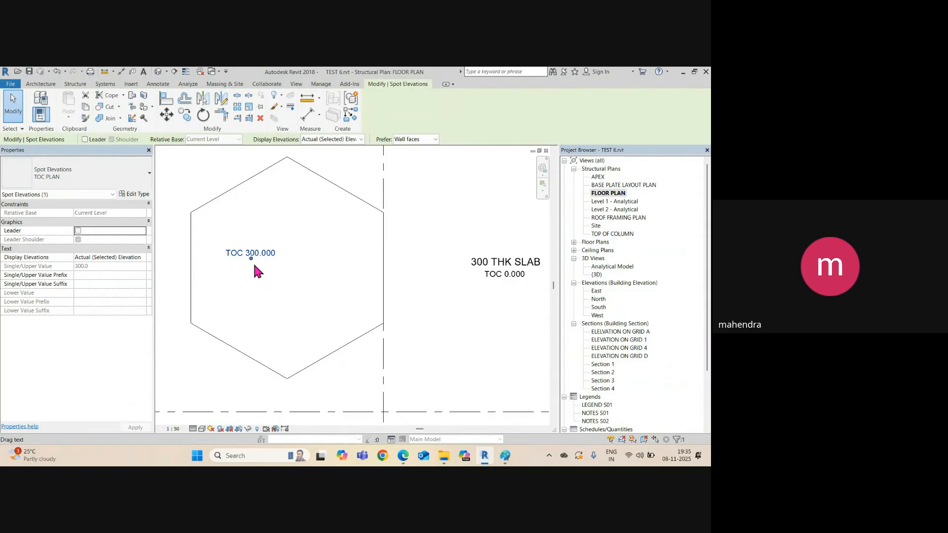
pyautogui.moveTo(253, 261); pyautogui.dragTo(295, 283)
pyautogui.scroll(-4, 235, 245)
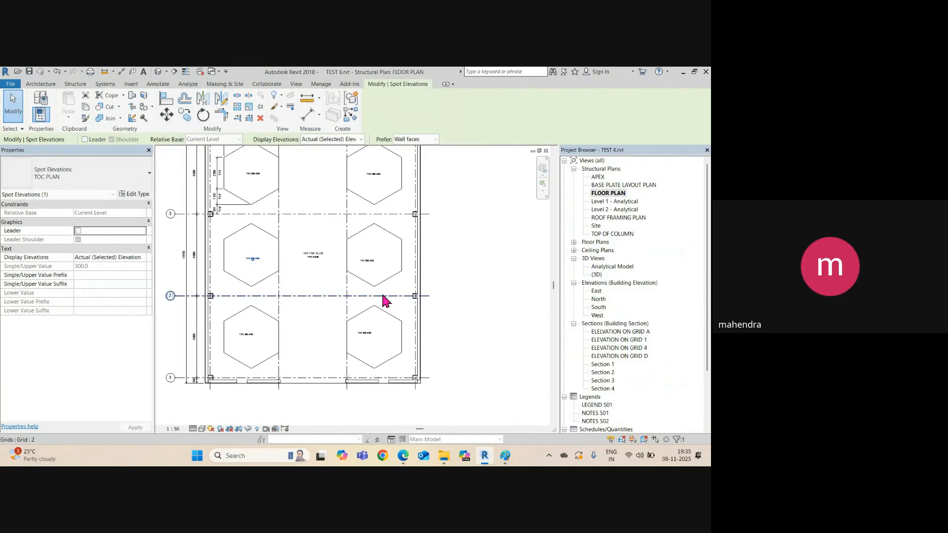
pyautogui.scroll(2, 372, 254)
pyautogui.moveTo(371, 257); pyautogui.dragTo(378, 249)
# Step: Centre the spot elevation texts in the two hexagons between grids 1 and 2
pyautogui.click(370, 372)
pyautogui.click(367, 379)
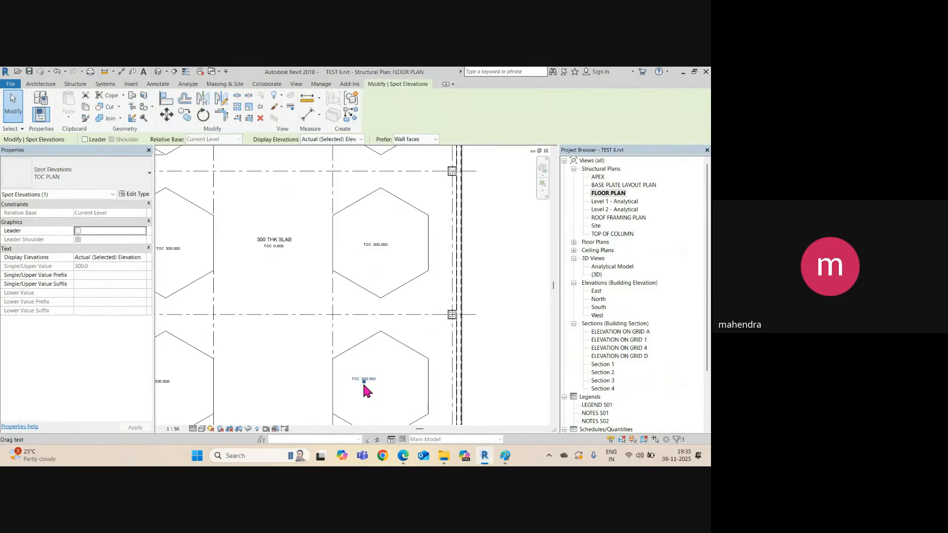
pyautogui.moveTo(363, 382); pyautogui.dragTo(376, 388)
pyautogui.scroll(-1, 370, 339)
pyautogui.scroll(-1, 369, 338)
pyautogui.moveTo(369, 339); pyautogui.dragTo(359, 286, button='middle')
pyautogui.scroll(1, 277, 316)
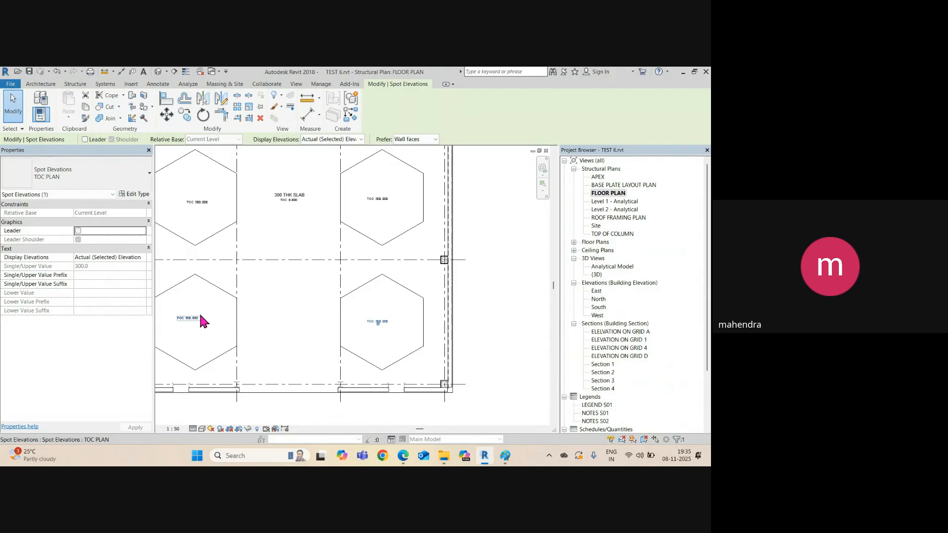
pyautogui.click(196, 318)
pyautogui.moveTo(188, 322)
pyautogui.mouseDown()
pyautogui.moveTo(192, 336)
pyautogui.moveTo(191, 321)
pyautogui.mouseUp()
pyautogui.scroll(-1, 330, 340)
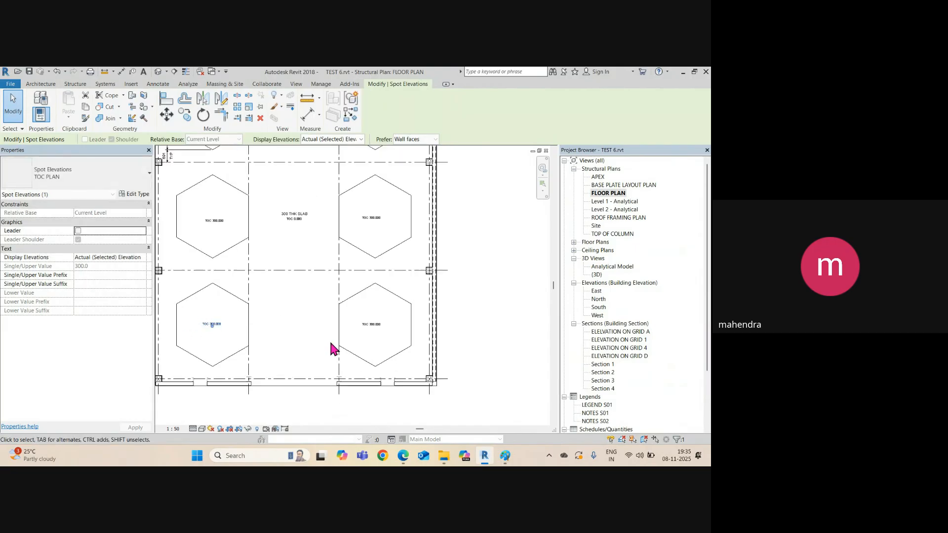
pyautogui.scroll(-1, 271, 381)
pyautogui.scroll(1, 327, 392)
pyautogui.click(327, 393)
pyautogui.scroll(3, 317, 383)
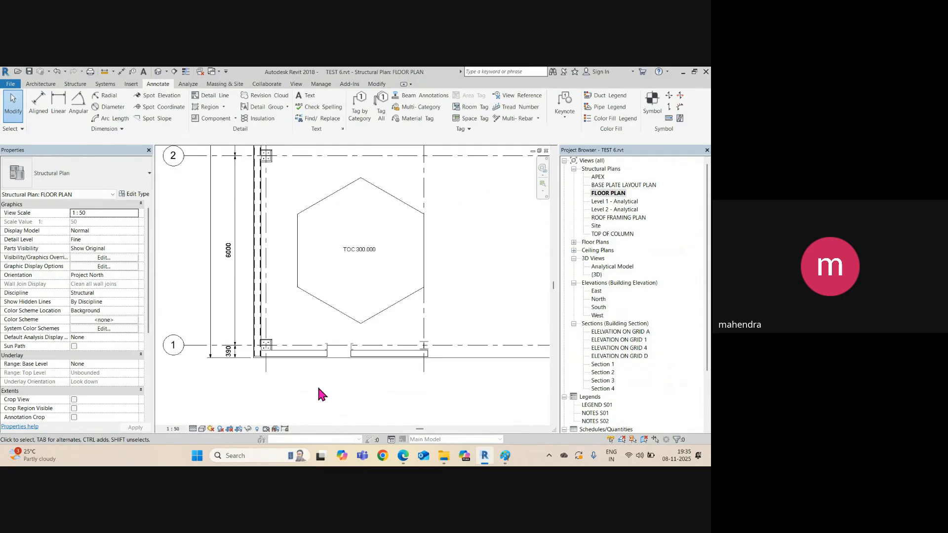
pyautogui.scroll(-1, 346, 349)
pyautogui.scroll(-1, 319, 349)
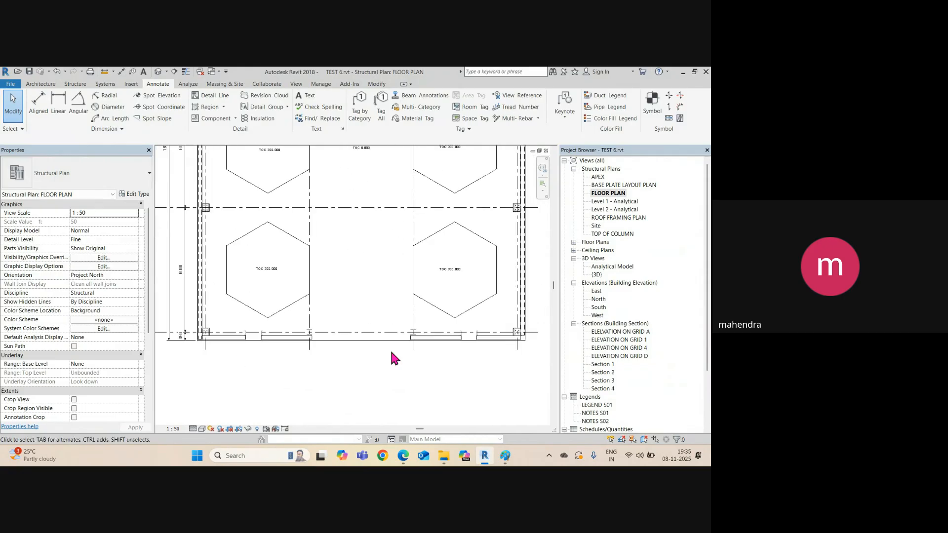
pyautogui.scroll(2, 204, 256)
pyautogui.click(195, 299)
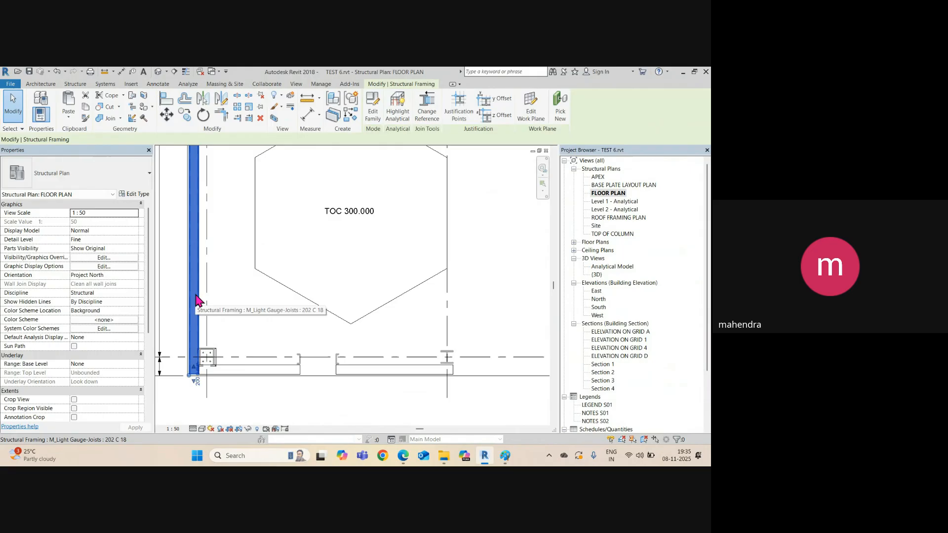
pyautogui.rightClick(197, 299)
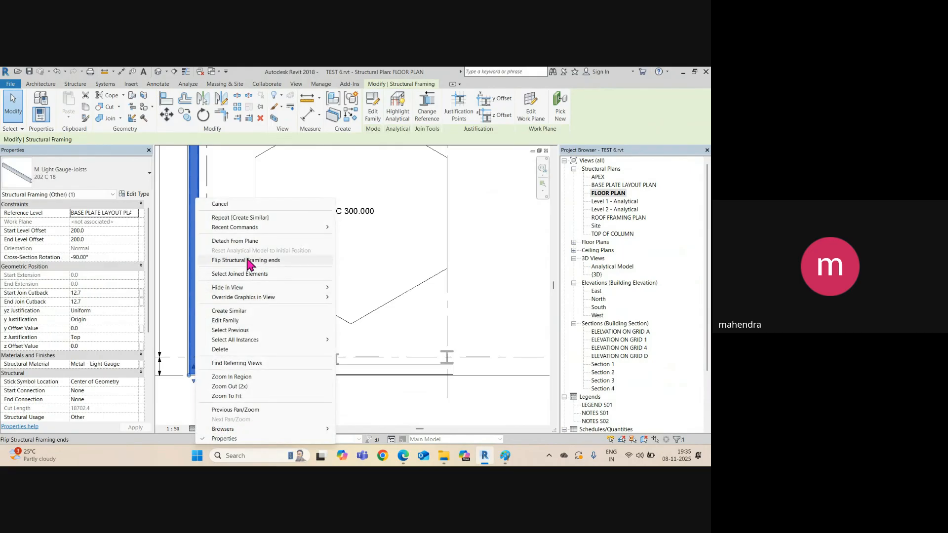
pyautogui.moveTo(283, 300)
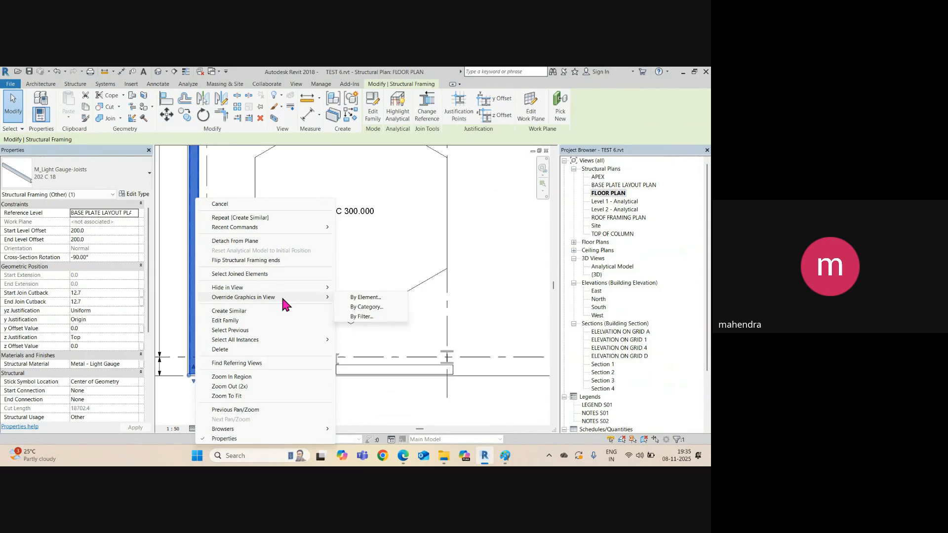
pyautogui.click(362, 307)
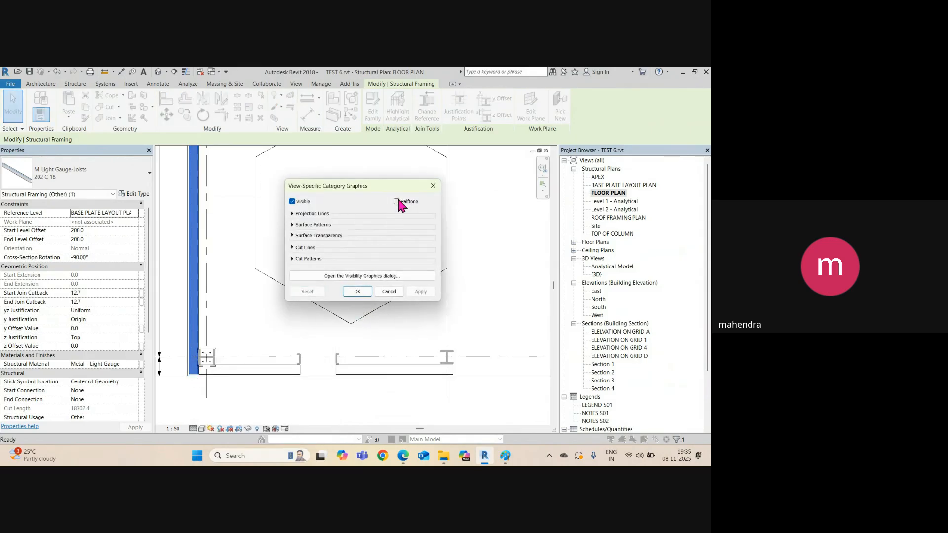
pyautogui.press('Escape')
pyautogui.press('Escape')
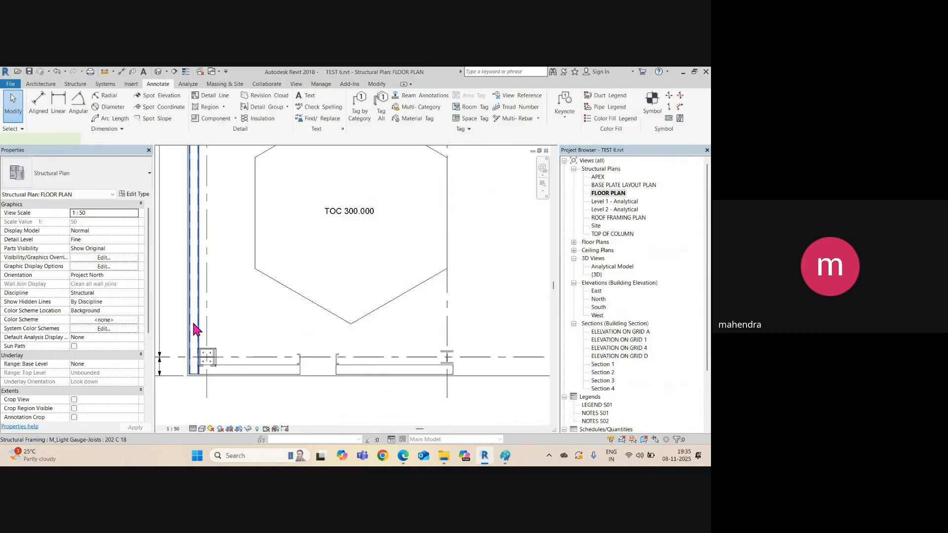
# Step: Hide the structural framing category in the FLOOR PLAN view, using the light gauge joist along grid A
pyautogui.rightClick(193, 323)
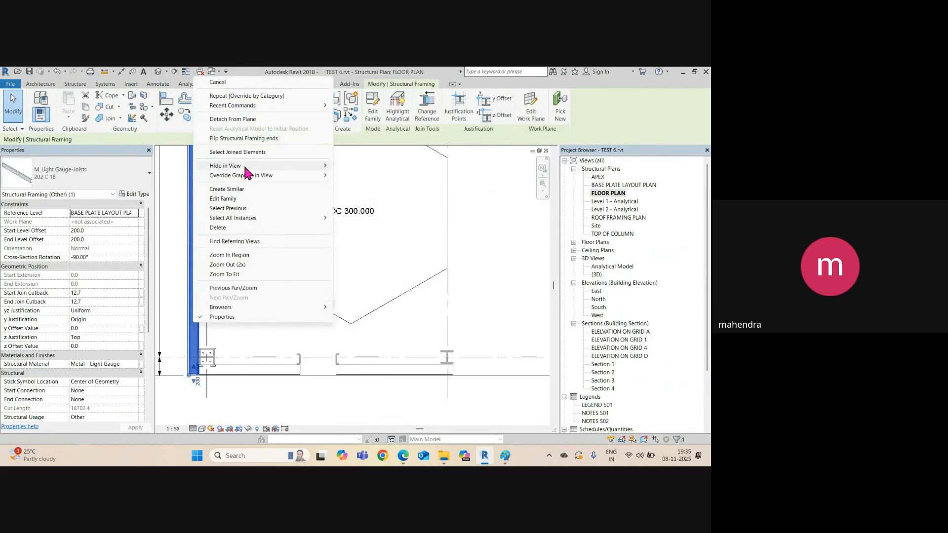
pyautogui.moveTo(246, 168)
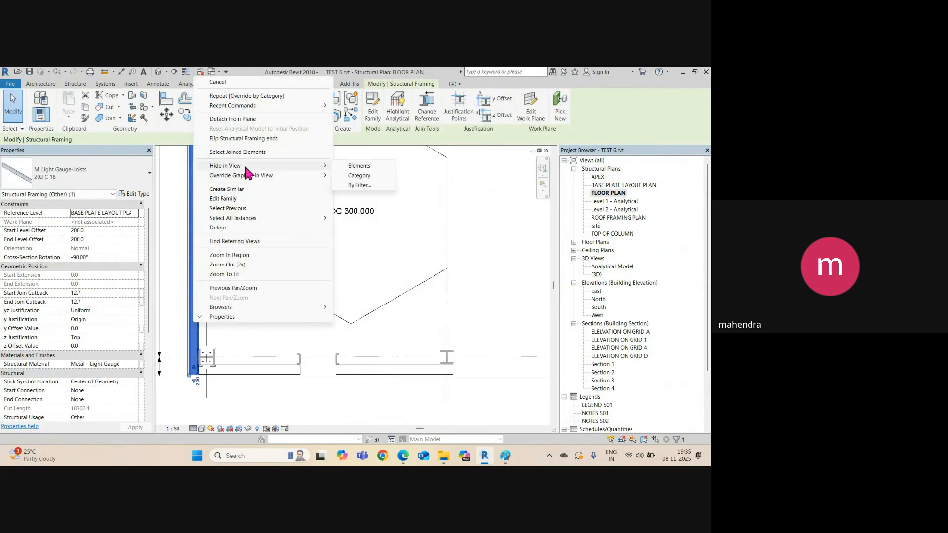
pyautogui.click(359, 175)
pyautogui.scroll(-5, 224, 336)
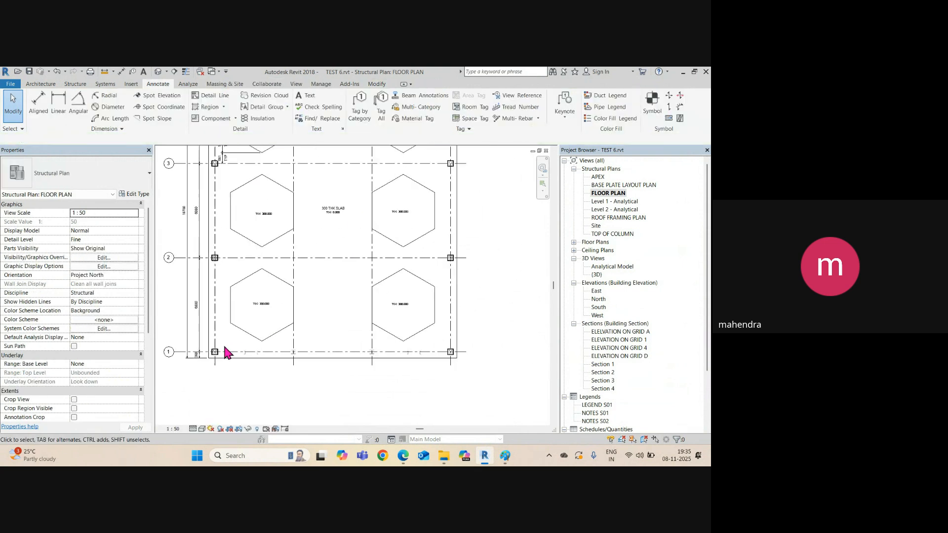
pyautogui.scroll(8, 370, 226)
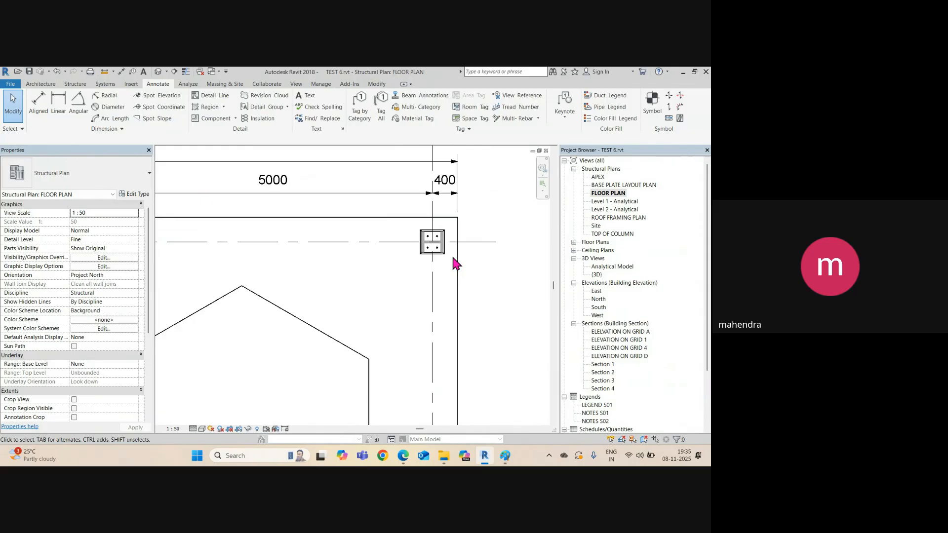
pyautogui.scroll(-6, 454, 259)
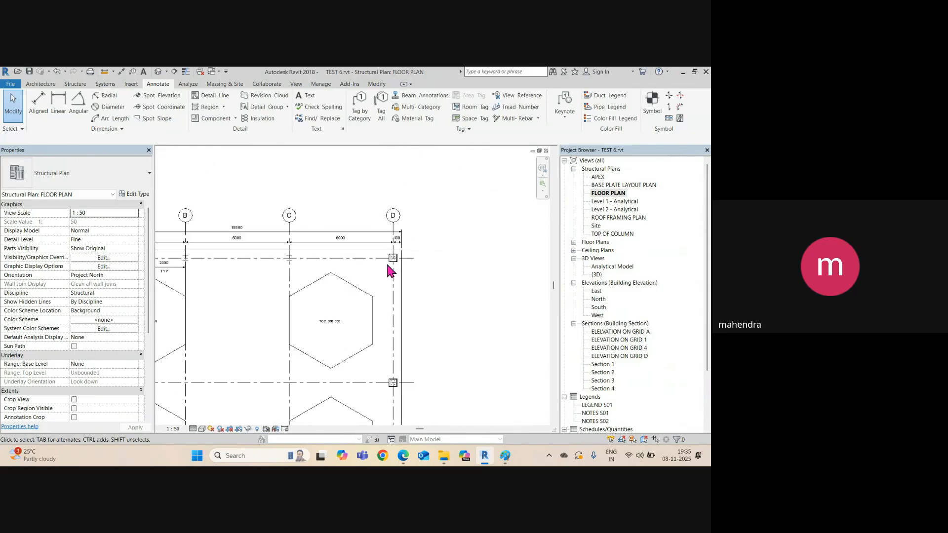
pyautogui.moveTo(386, 262); pyautogui.dragTo(496, 256, button='middle')
pyautogui.scroll(-3, 415, 275)
pyautogui.scroll(2, 421, 275)
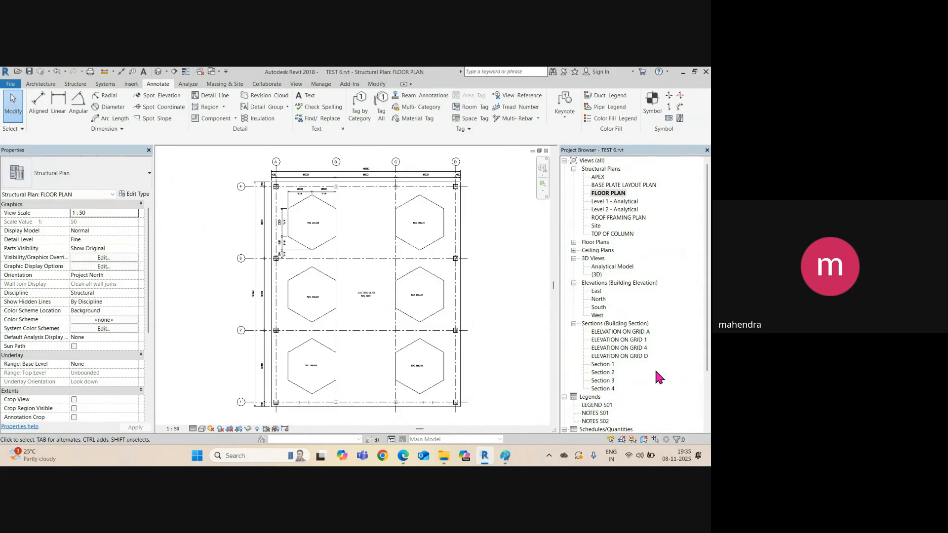
# Step: Create a new sheet with the A1 metric title block
pyautogui.scroll(-3, 637, 355)
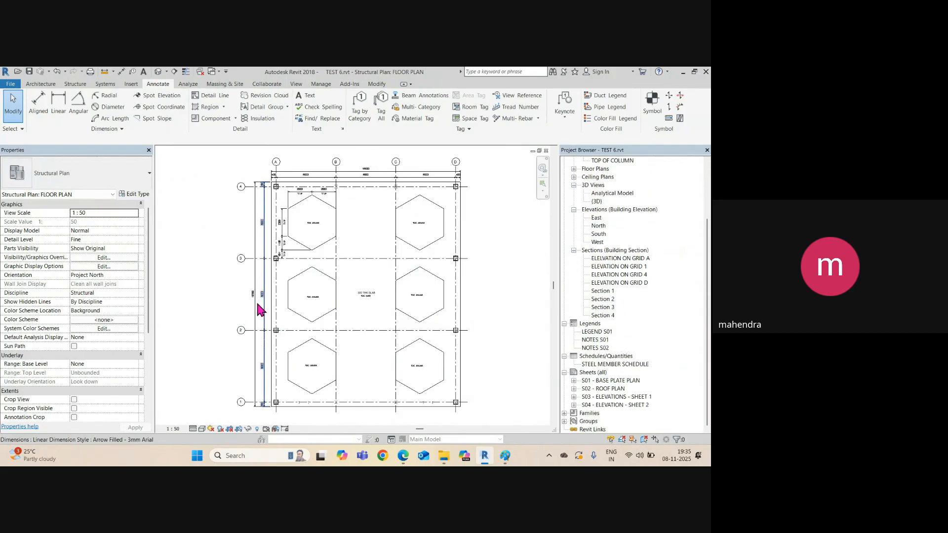
pyautogui.rightClick(594, 373)
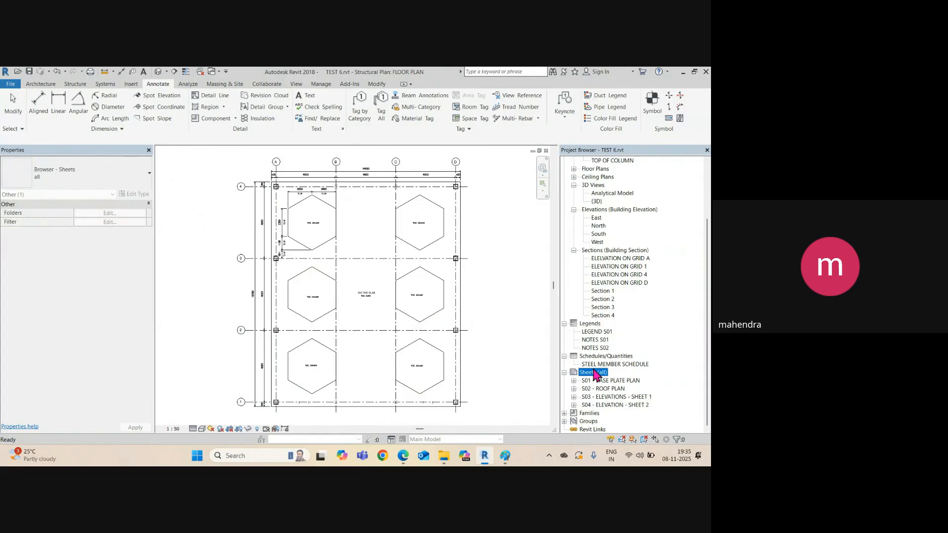
pyautogui.click(623, 374)
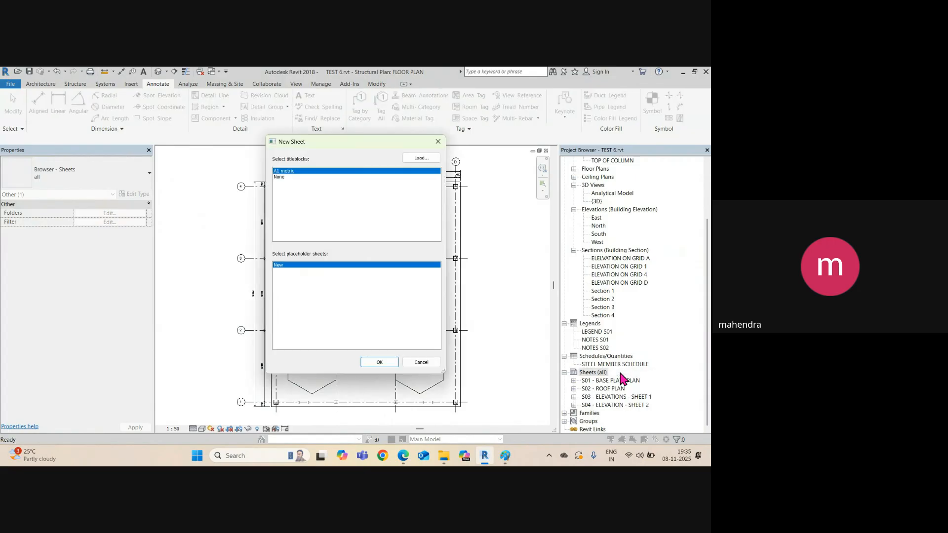
pyautogui.click(376, 361)
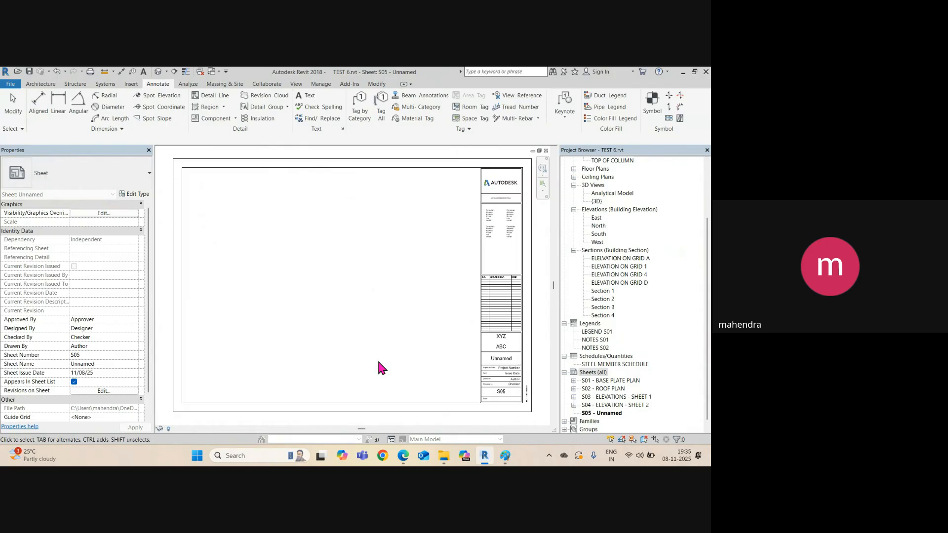
# Step: Name the new sheet FLOOR SLAB in its title block
pyautogui.scroll(5, 499, 372)
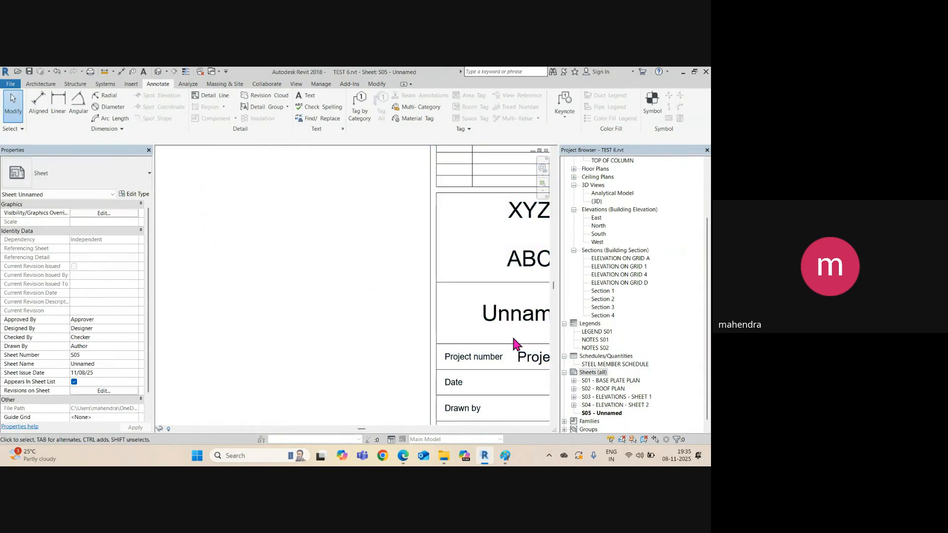
pyautogui.click(510, 319)
pyautogui.click(510, 319)
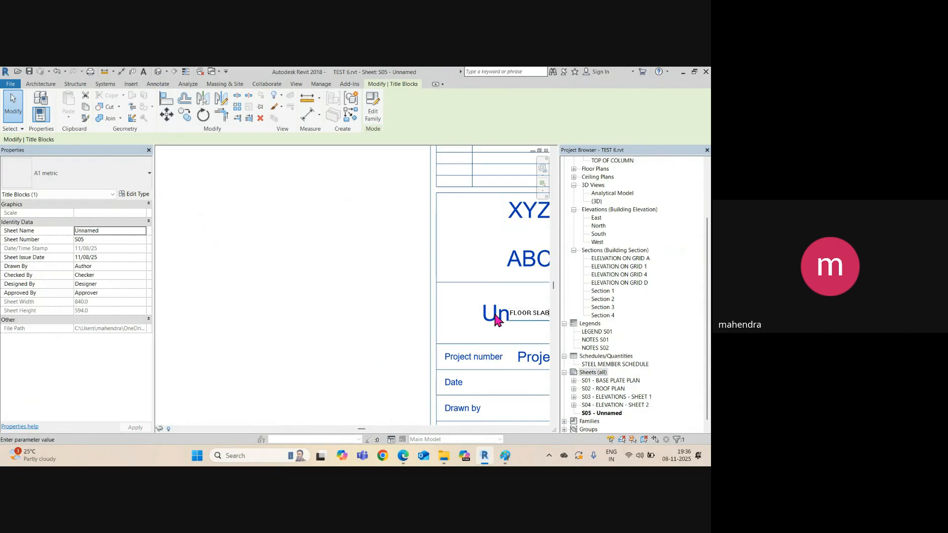
pyautogui.click(368, 313)
pyautogui.scroll(-5, 345, 310)
pyautogui.moveTo(398, 348); pyautogui.dragTo(506, 399, button='middle')
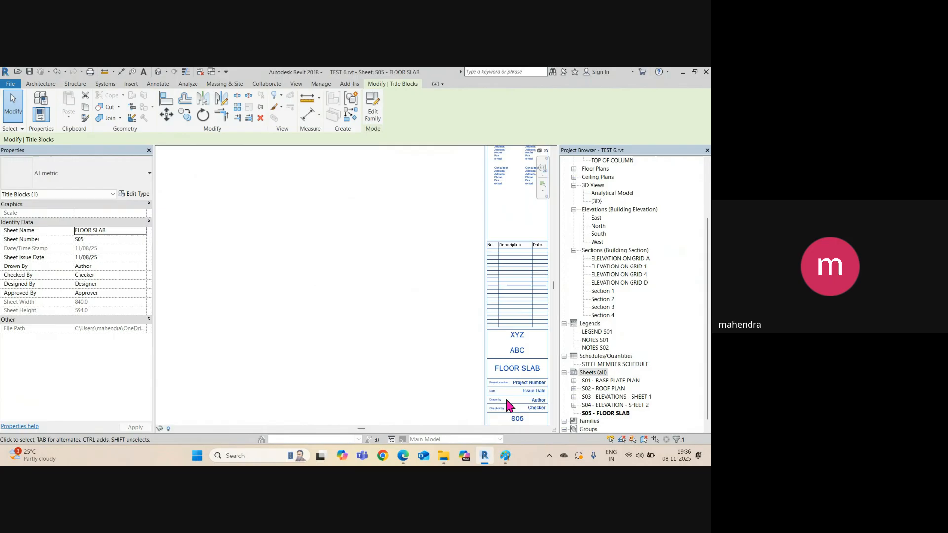
pyautogui.scroll(-2, 400, 311)
# Step: Place the FLOOR PLAN structural view on sheet S05, in the open area beside the title block
pyautogui.scroll(3, 636, 250)
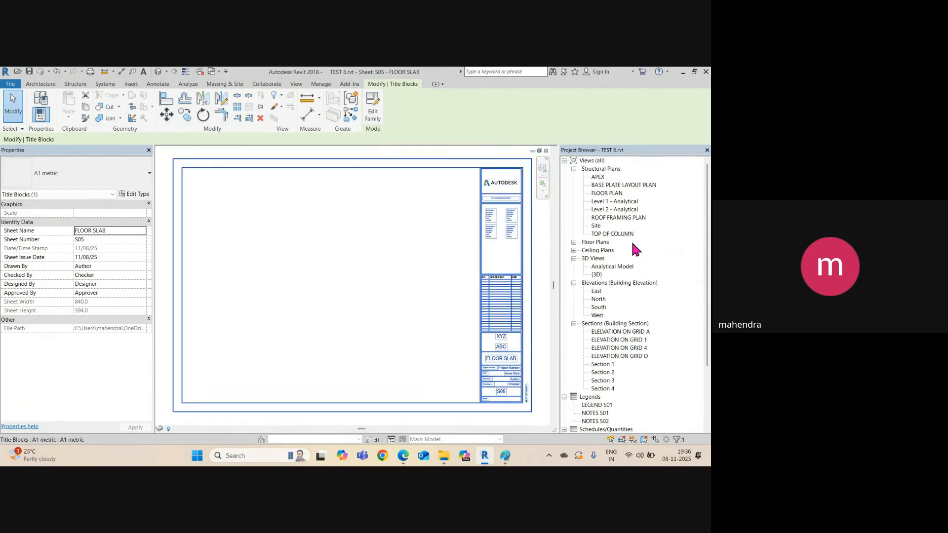
pyautogui.click(614, 194)
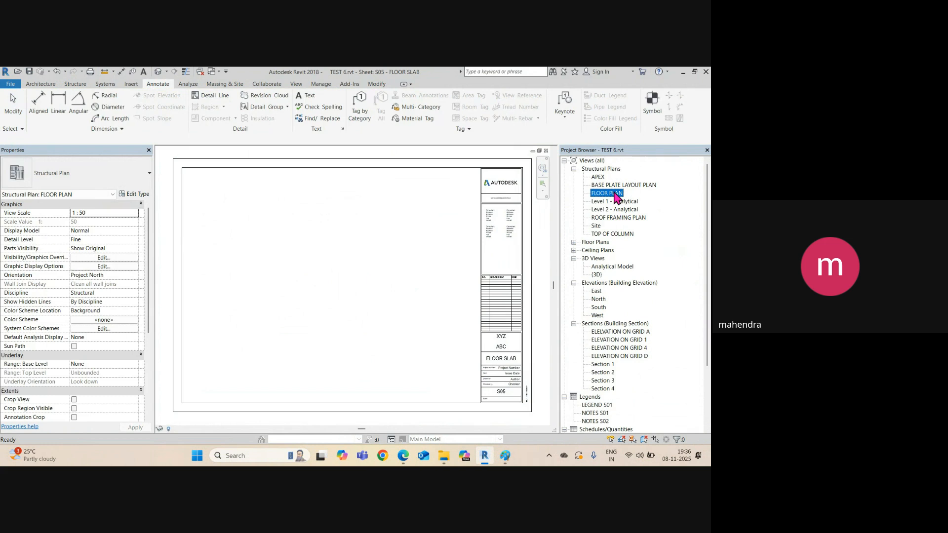
pyautogui.moveTo(349, 266); pyautogui.dragTo(341, 267)
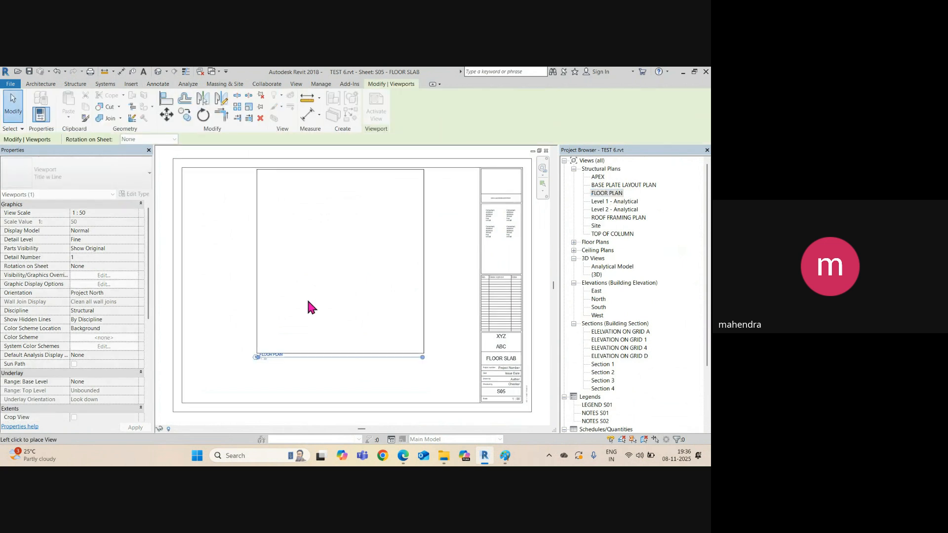
pyautogui.click(306, 280)
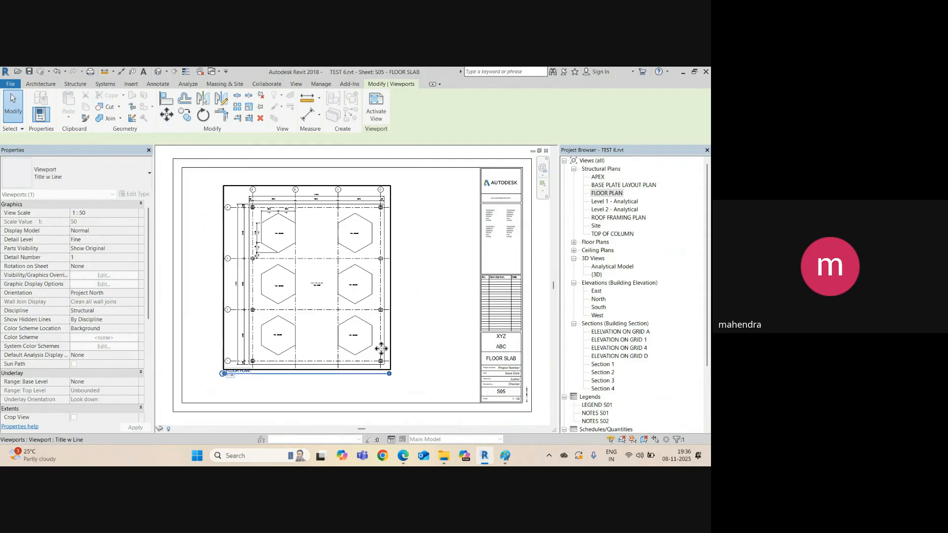
# Step: Shorten the FLOOR PLAN viewport's title line and centre the title beneath the plan
pyautogui.scroll(3, 385, 389)
pyautogui.moveTo(430, 357); pyautogui.dragTo(186, 364)
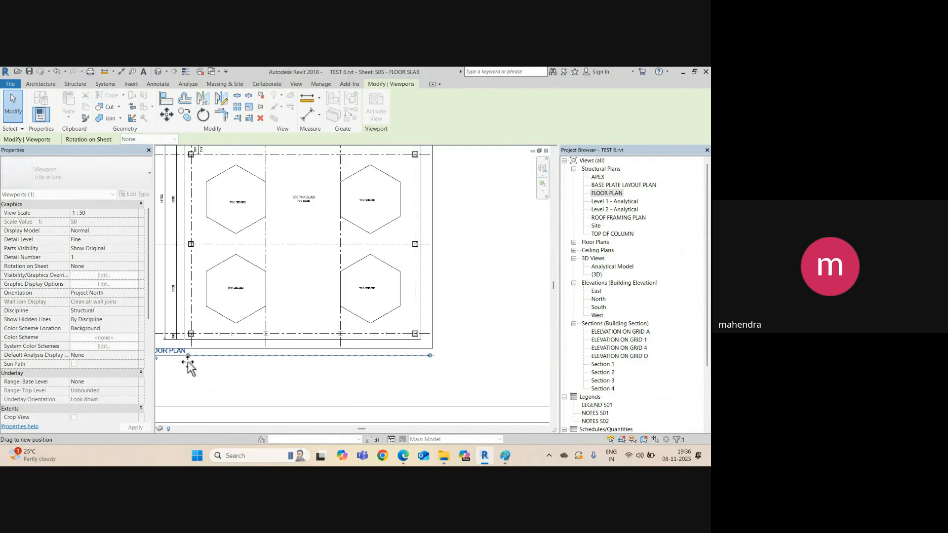
pyautogui.click(235, 384)
pyautogui.moveTo(235, 384); pyautogui.dragTo(303, 349, button='middle')
pyautogui.moveTo(228, 328); pyautogui.dragTo(354, 330)
pyautogui.scroll(-5, 371, 229)
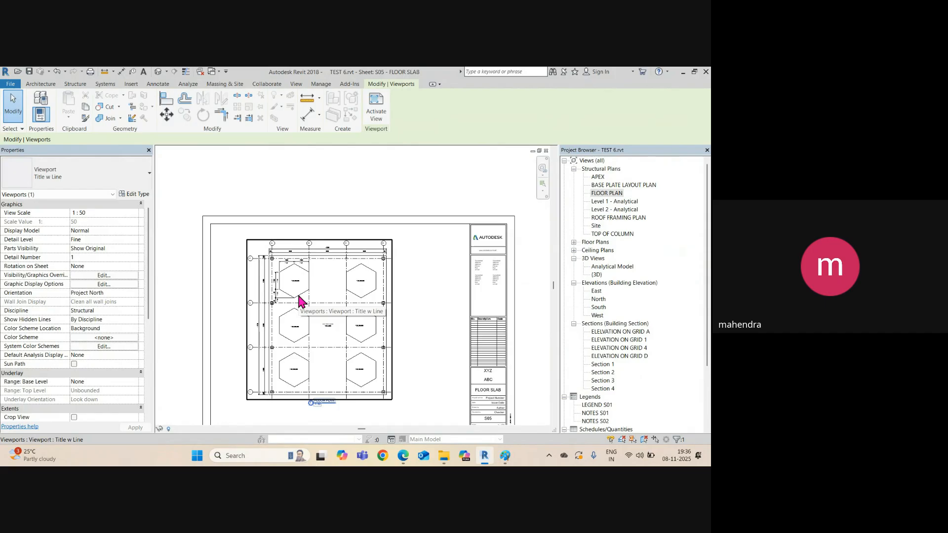
# Step: Duplicate the NOTES S01 legend with detailing
pyautogui.scroll(-1, 662, 358)
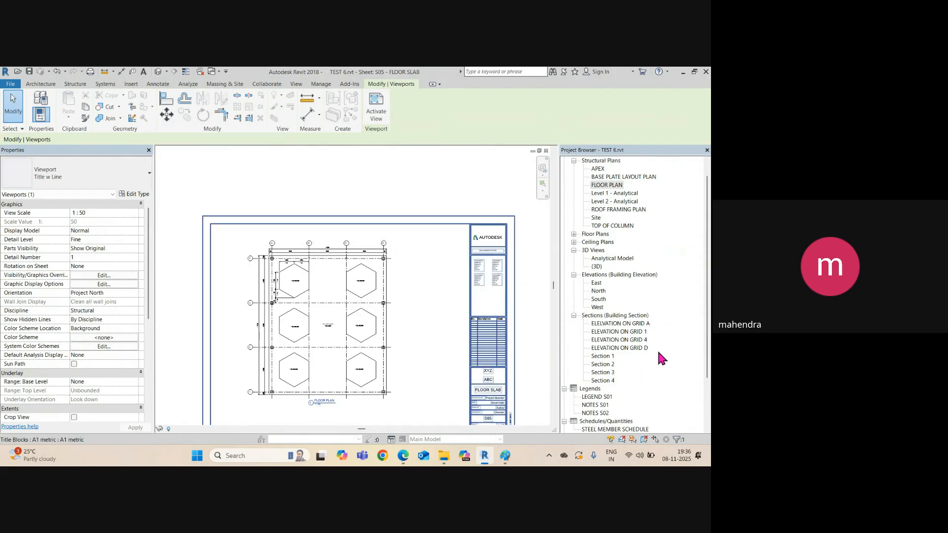
pyautogui.scroll(-2, 642, 370)
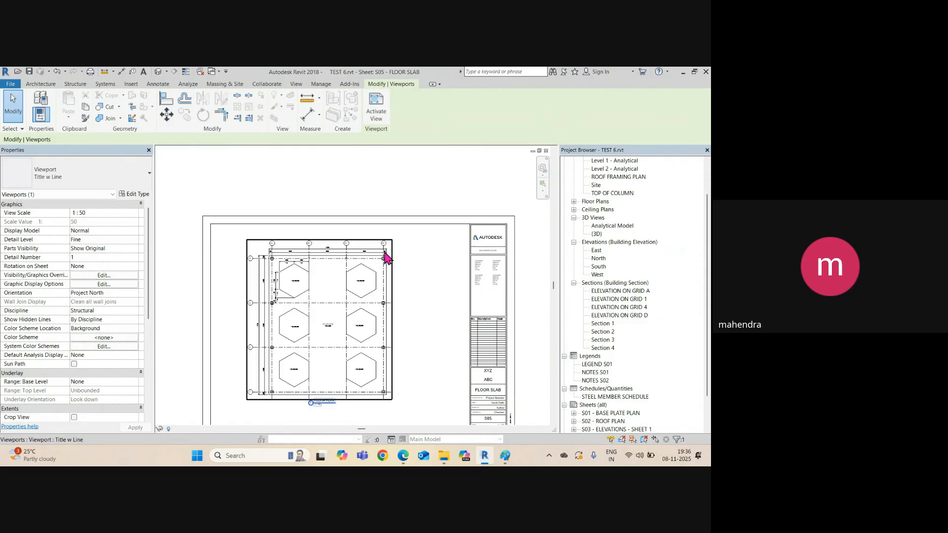
pyautogui.scroll(-2, 626, 412)
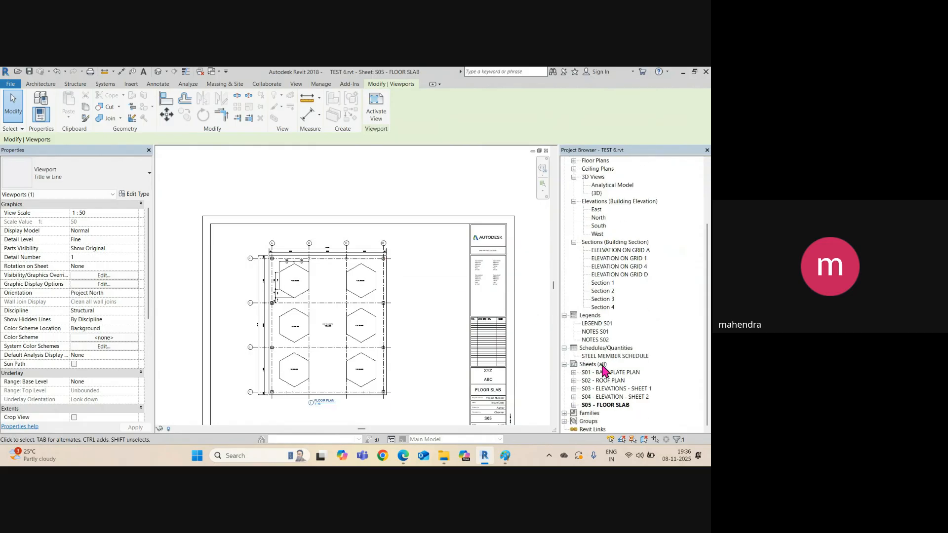
pyautogui.rightClick(594, 334)
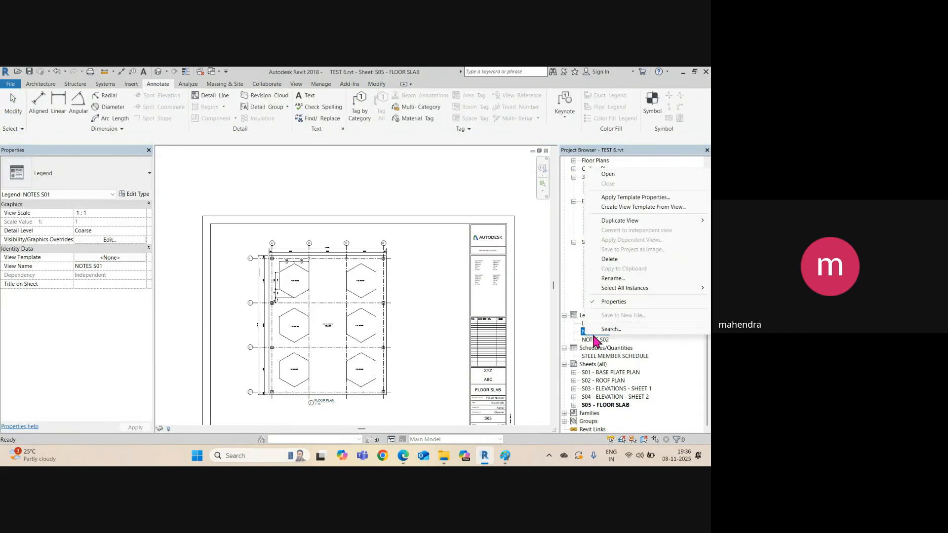
pyautogui.moveTo(627, 220)
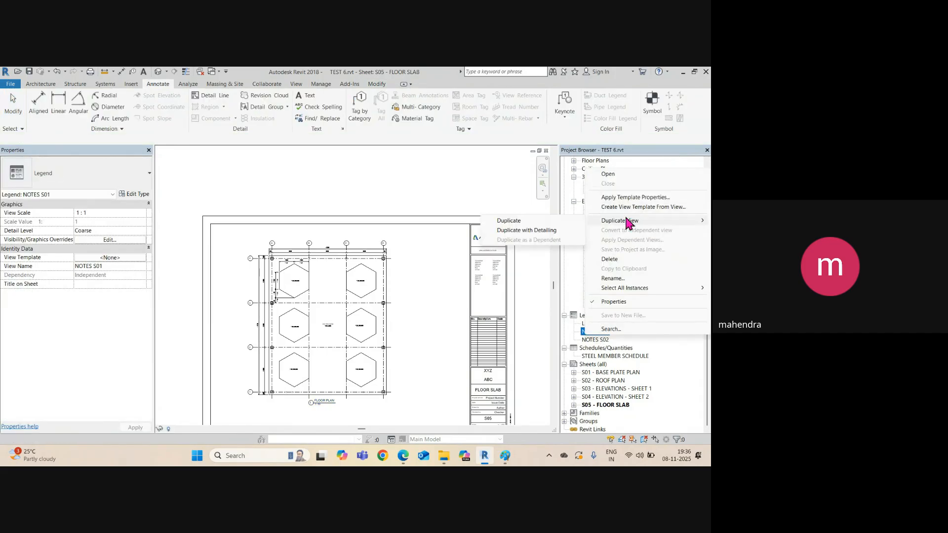
pyautogui.click(526, 231)
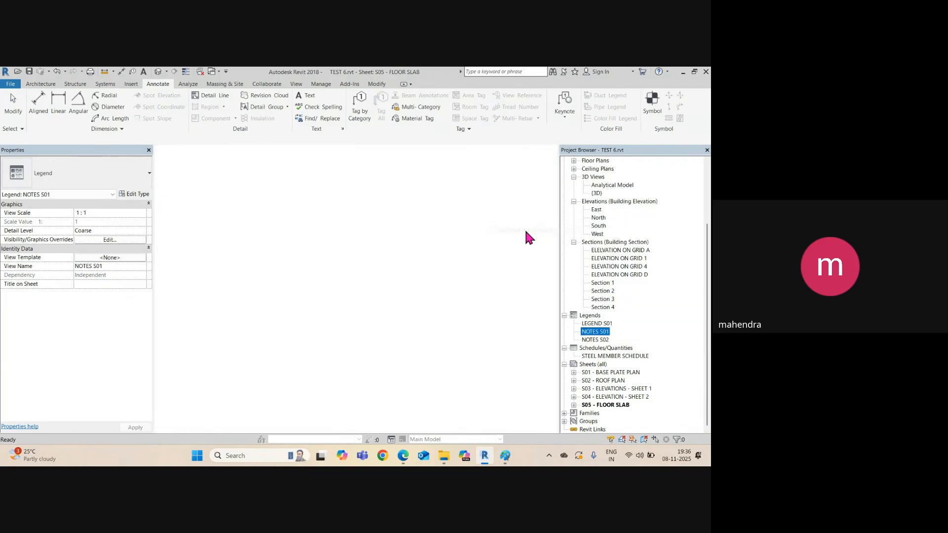
# Step: Rename the duplicated notes legend as NOTES S05
pyautogui.rightClick(606, 341)
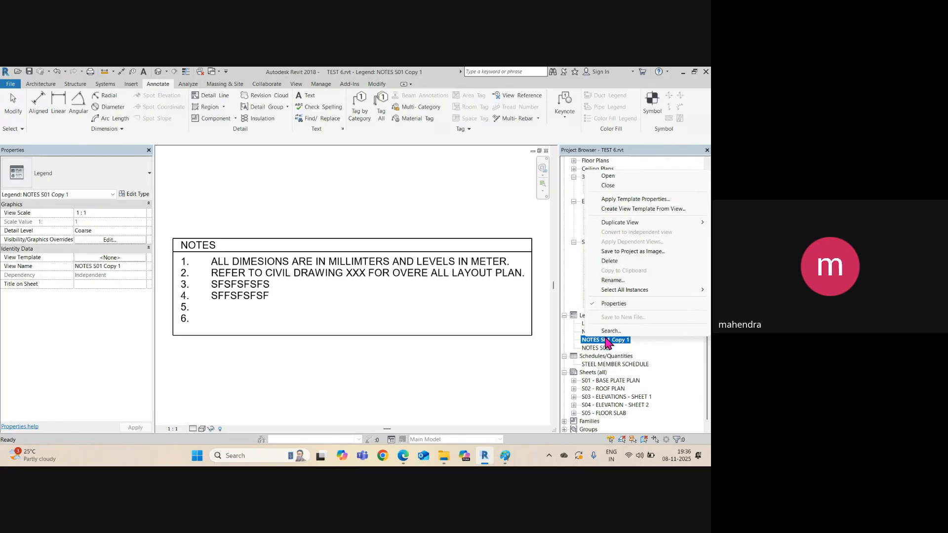
pyautogui.click(620, 290)
pyautogui.write('S S05')
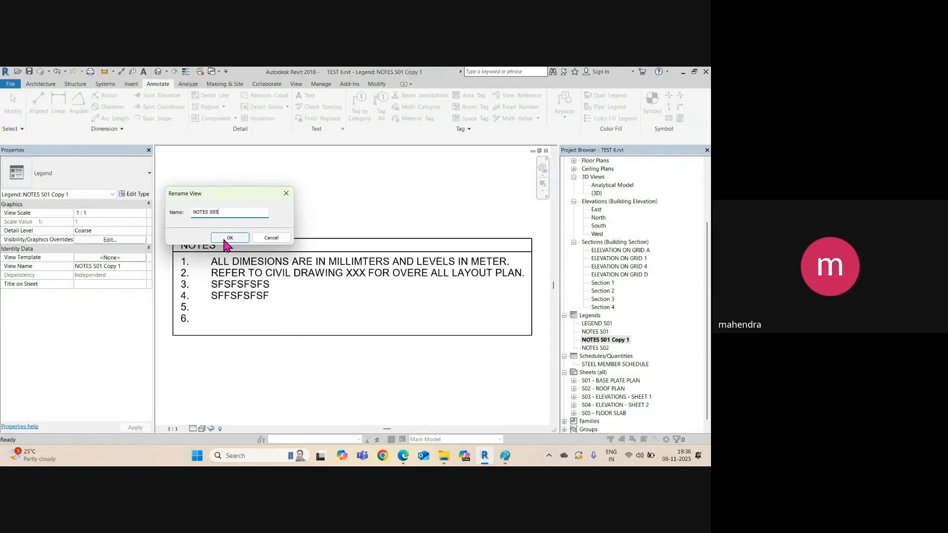
pyautogui.click(229, 238)
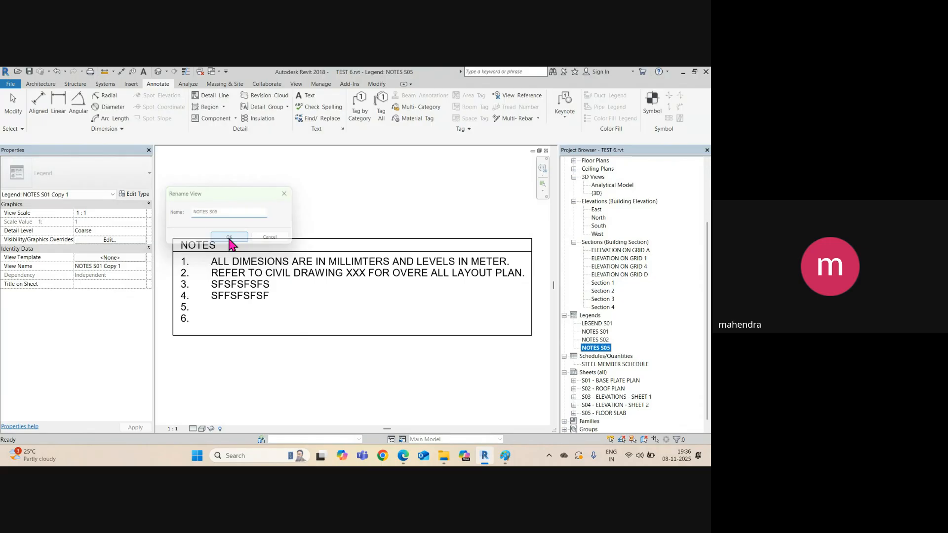
# Step: Close the open legend views and place the NOTES S05 legend on the FLOOR SLAB sheet beside the title block's upper end
pyautogui.click(547, 151)
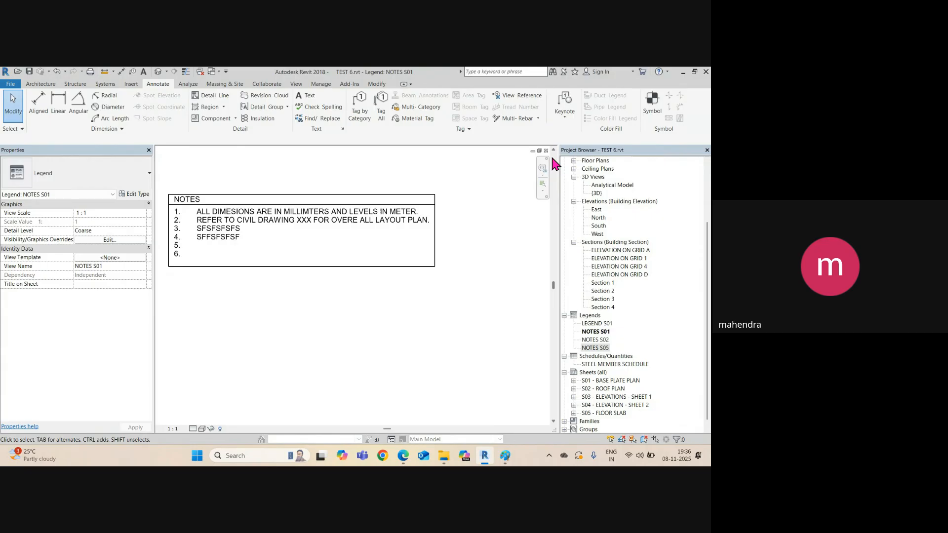
pyautogui.click(546, 151)
pyautogui.click(595, 348)
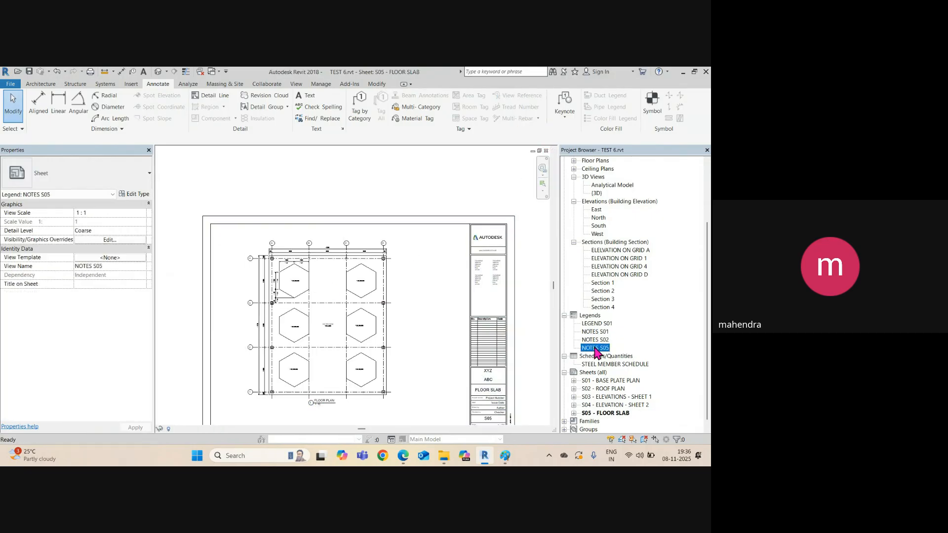
pyautogui.moveTo(426, 243); pyautogui.dragTo(431, 239)
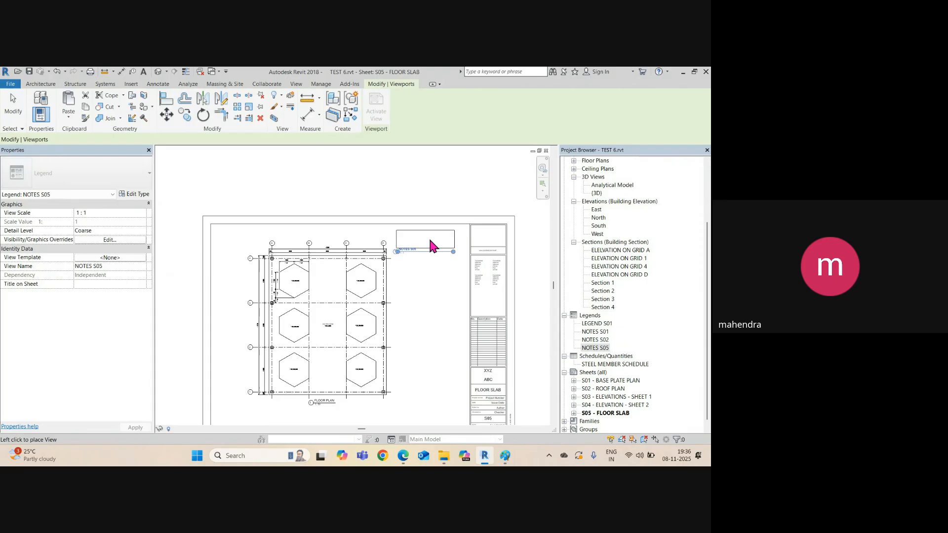
pyautogui.scroll(3, 431, 240)
pyautogui.click(446, 234)
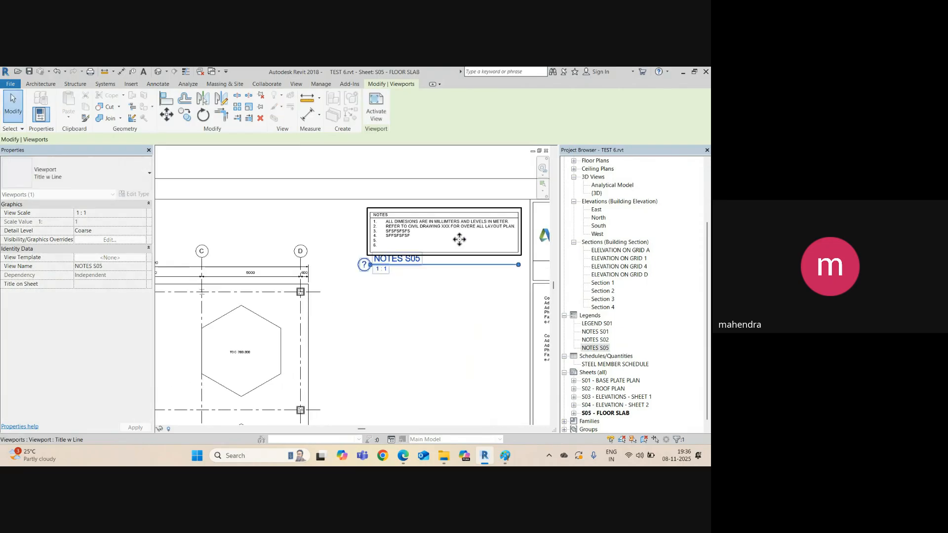
# Step: Change the NOTES S05 viewport type to No Title
pyautogui.scroll(2, 460, 239)
pyautogui.click(97, 173)
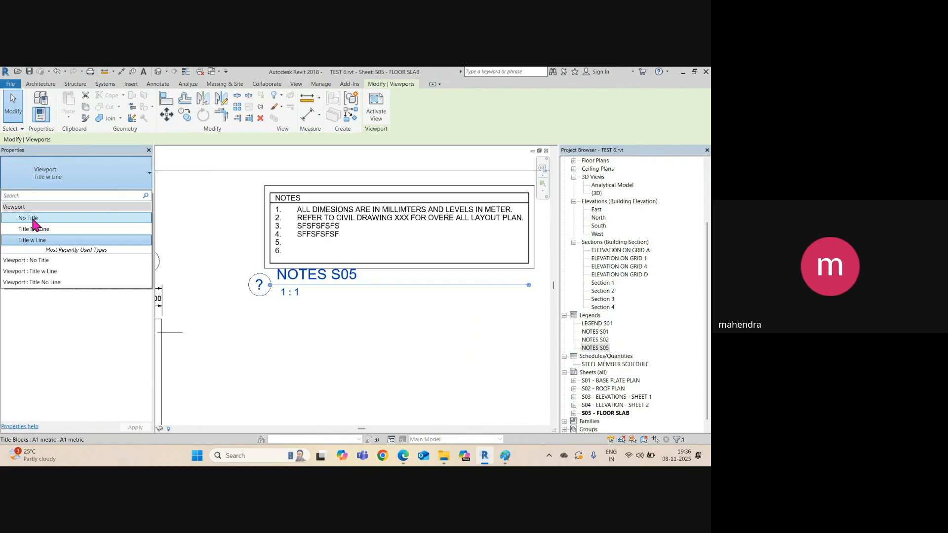
pyautogui.click(24, 218)
pyautogui.click(397, 323)
pyautogui.scroll(-3, 402, 237)
pyautogui.scroll(-2, 407, 262)
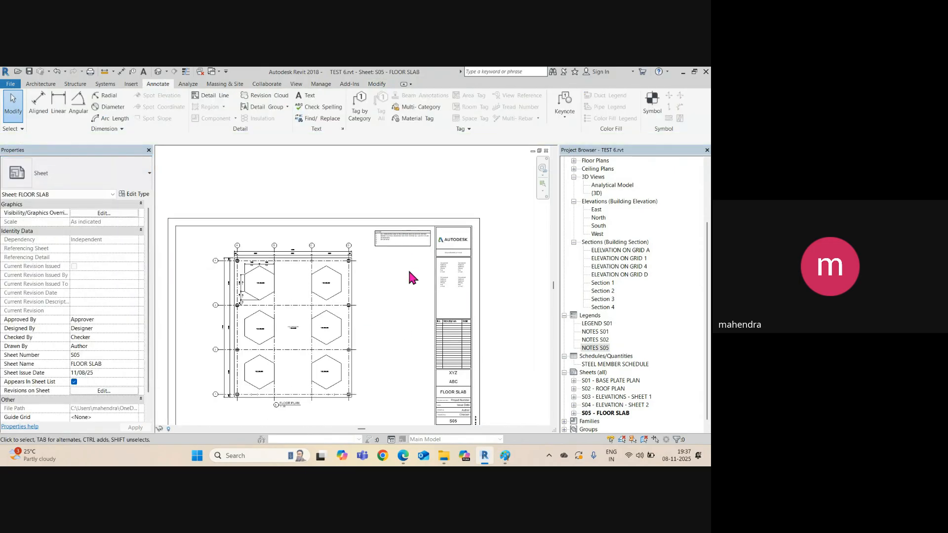
# Step: Shift the FLOOR PLAN viewport slightly farther from the title block on the sheet
pyautogui.click(329, 291)
pyautogui.moveTo(282, 315); pyautogui.dragTo(267, 315)
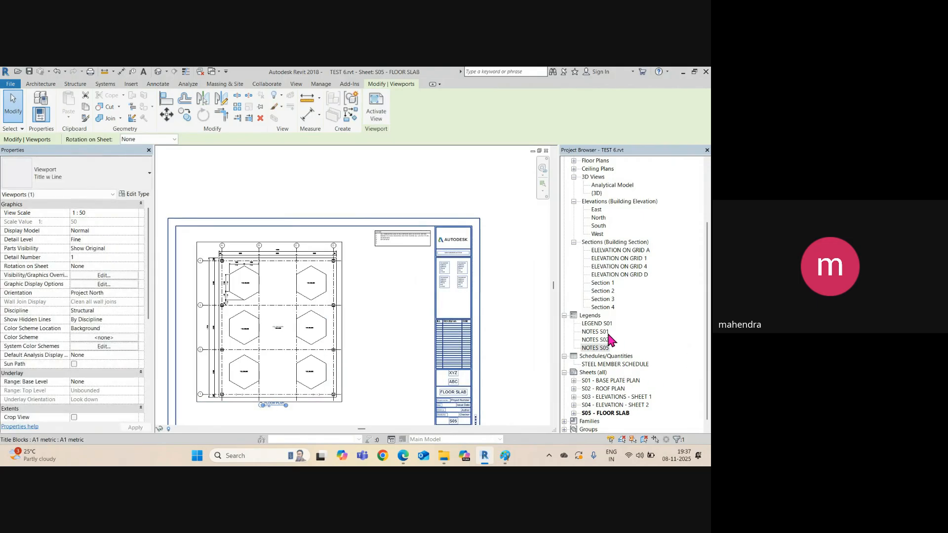
pyautogui.scroll(-2, 347, 290)
pyautogui.scroll(5, 286, 336)
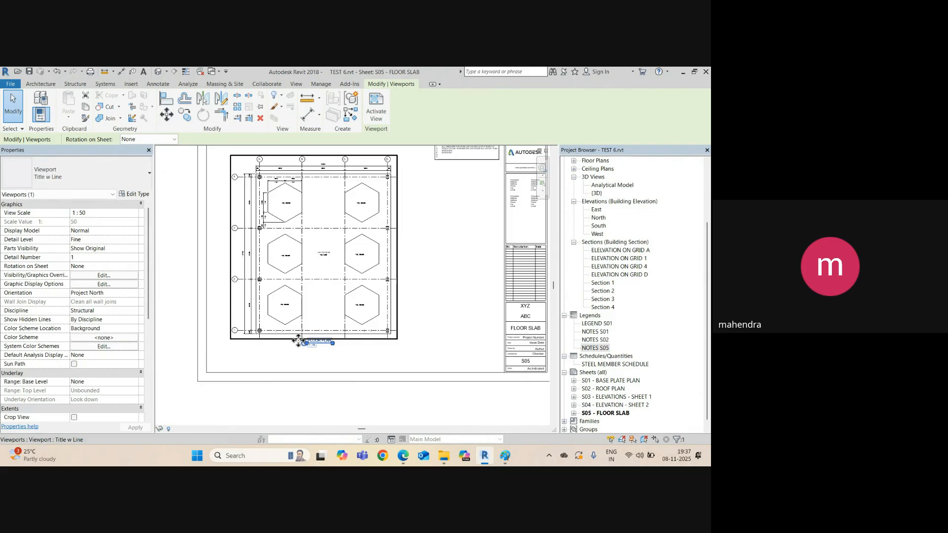
pyautogui.click(607, 325)
pyautogui.rightClick(607, 325)
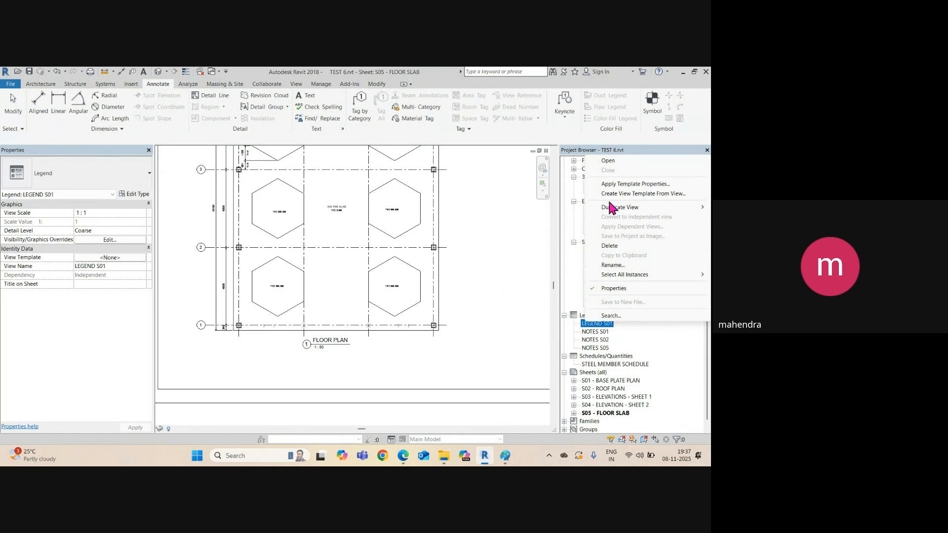
pyautogui.click(488, 269)
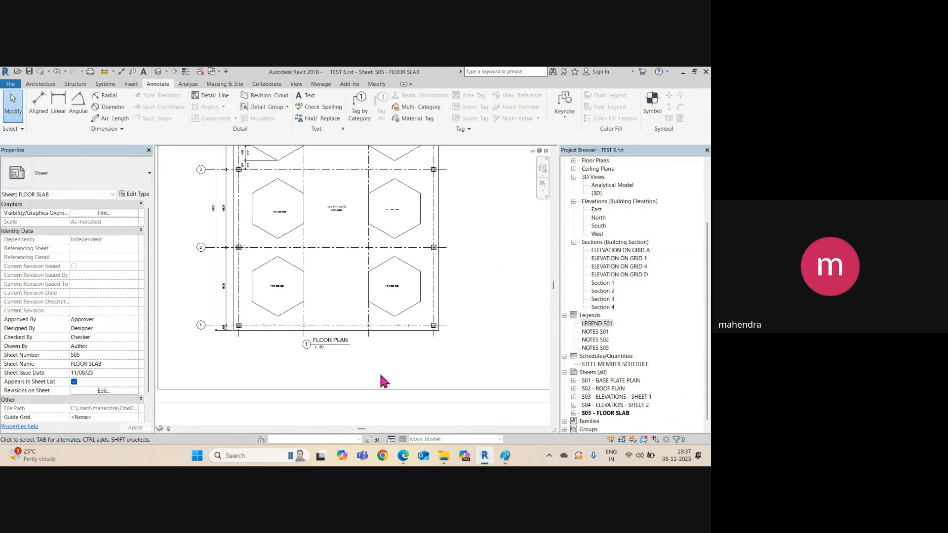
# Step: Activate the FLOOR PLAN viewport and draw a horizontal section line across the full slab, through the middle row of hexagons between grids 2 and 3
pyautogui.scroll(-4, 387, 404)
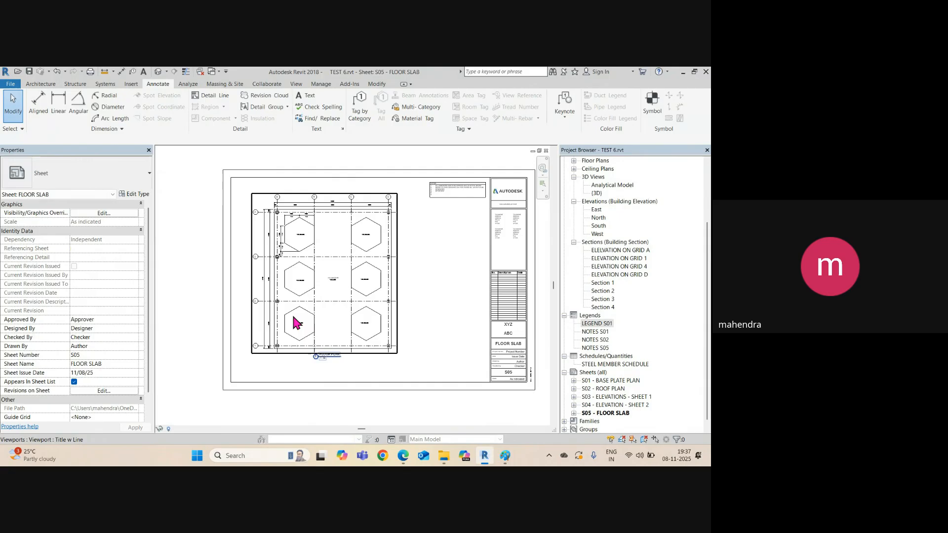
pyautogui.scroll(1, 255, 256)
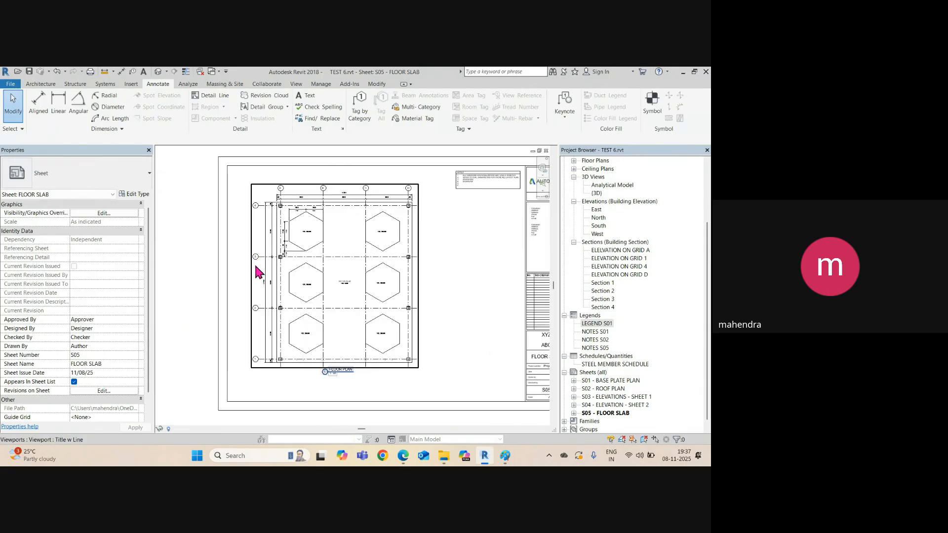
pyautogui.scroll(4, 257, 271)
pyautogui.moveTo(262, 293); pyautogui.dragTo(225, 315, button='middle')
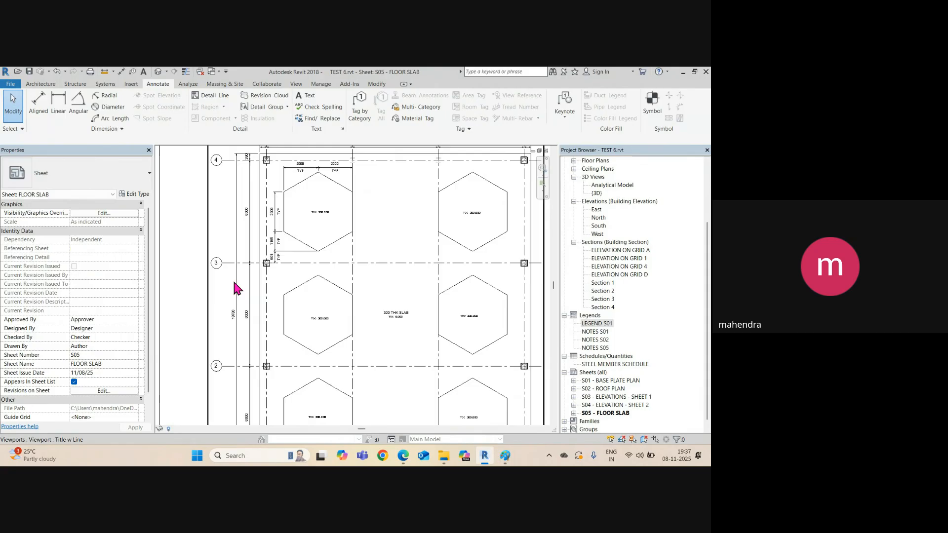
pyautogui.doubleClick(222, 291)
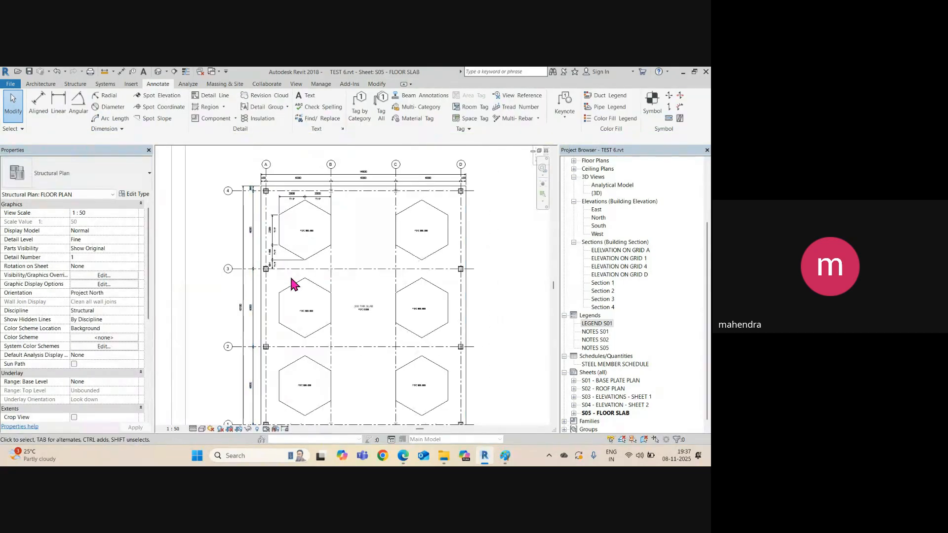
pyautogui.click(174, 72)
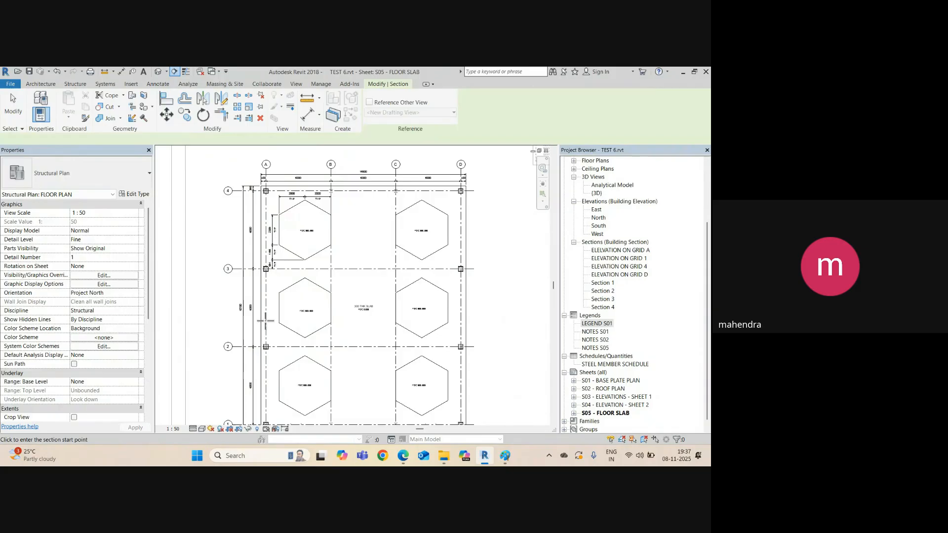
pyautogui.scroll(2, 234, 303)
pyautogui.scroll(-3, 329, 310)
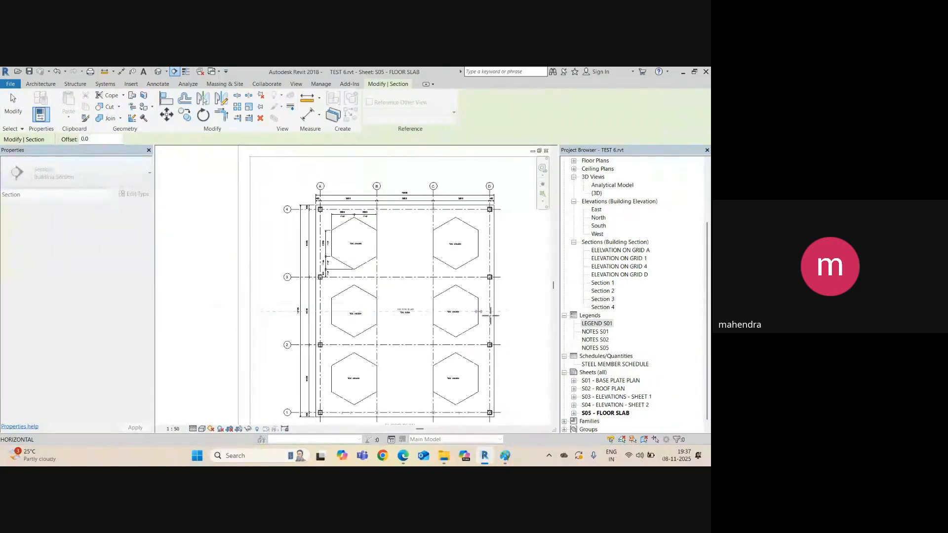
pyautogui.click(507, 312)
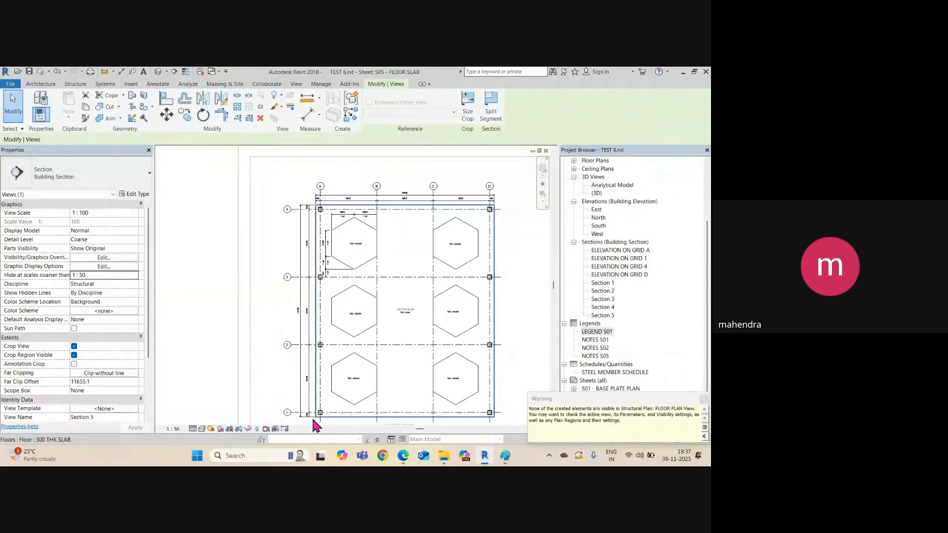
pyautogui.press('Escape')
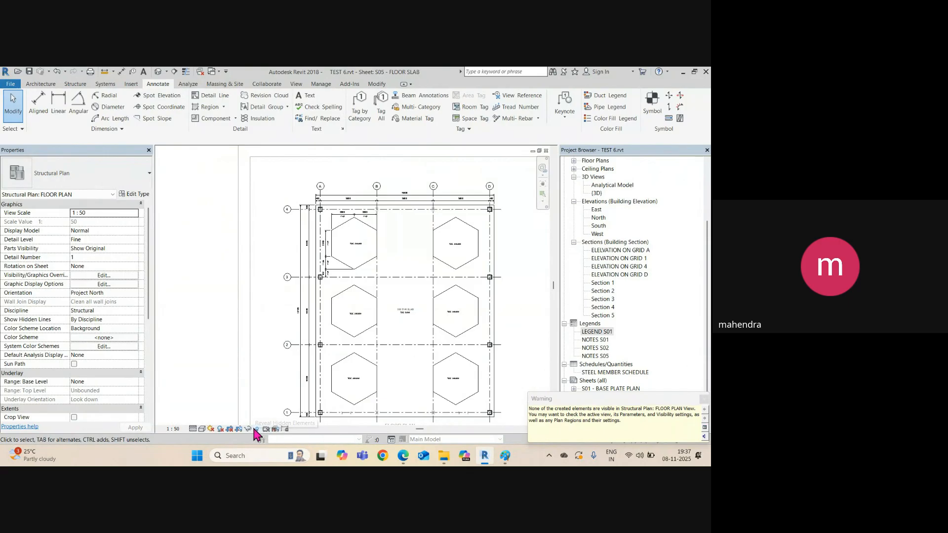
# Step: Reveal the hidden elements, unhide the section category in the floor plan, and leave the reveal mode
pyautogui.click(256, 429)
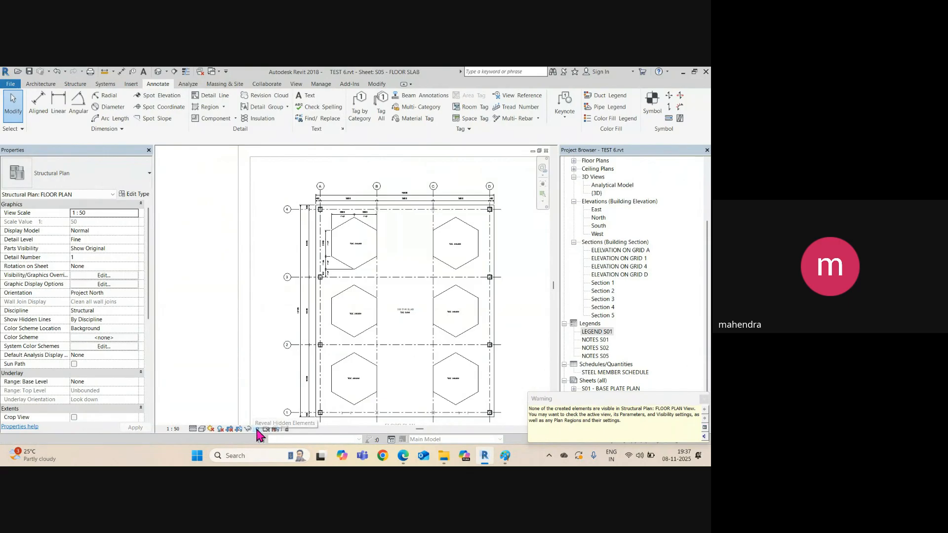
pyautogui.click(394, 312)
pyautogui.rightClick(393, 312)
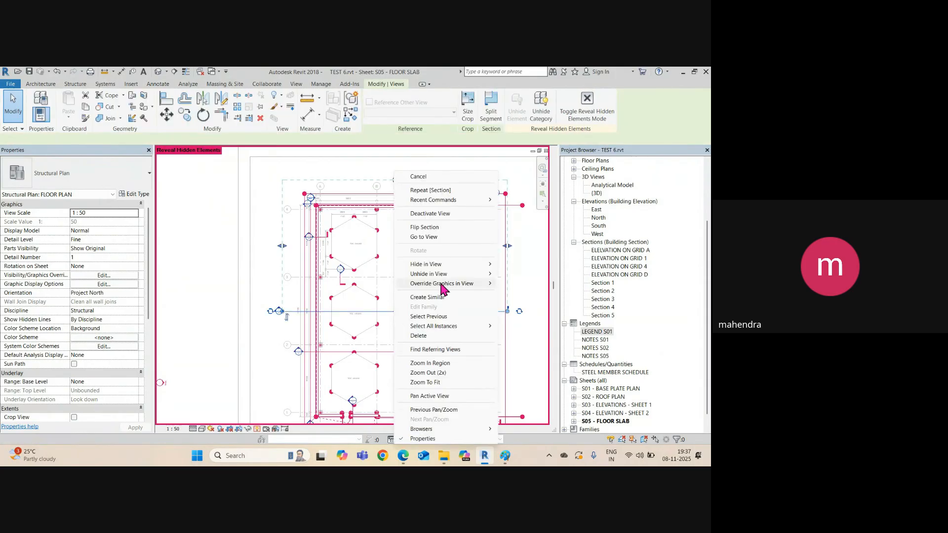
pyautogui.moveTo(438, 277)
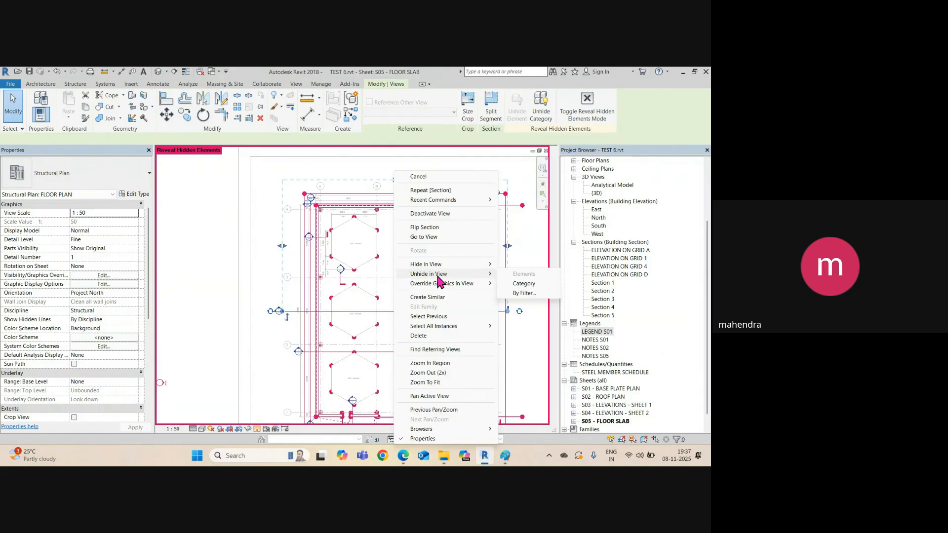
pyautogui.click(522, 284)
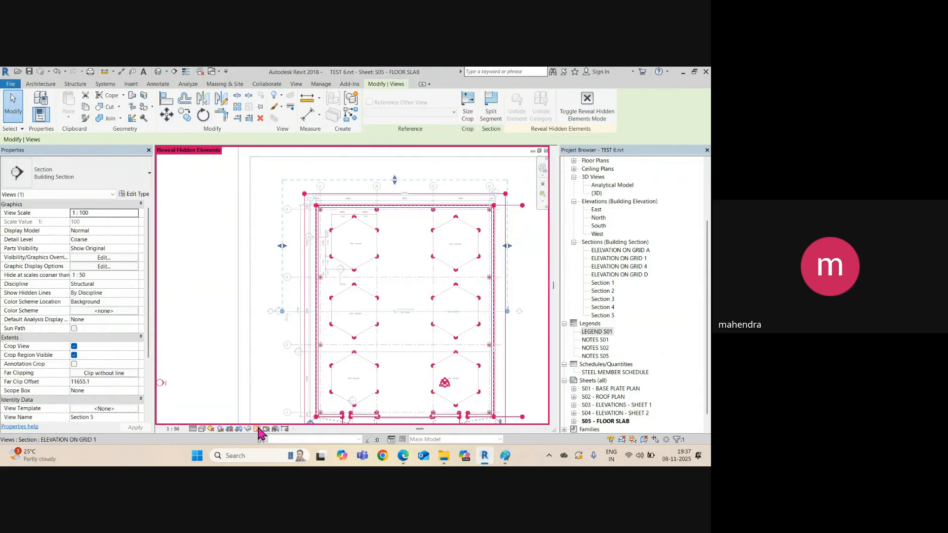
pyautogui.click(257, 430)
# Step: Hide all section marks in the floor plan as elements, except the new horizontal section between grids 2 and 3
pyautogui.scroll(4, 321, 183)
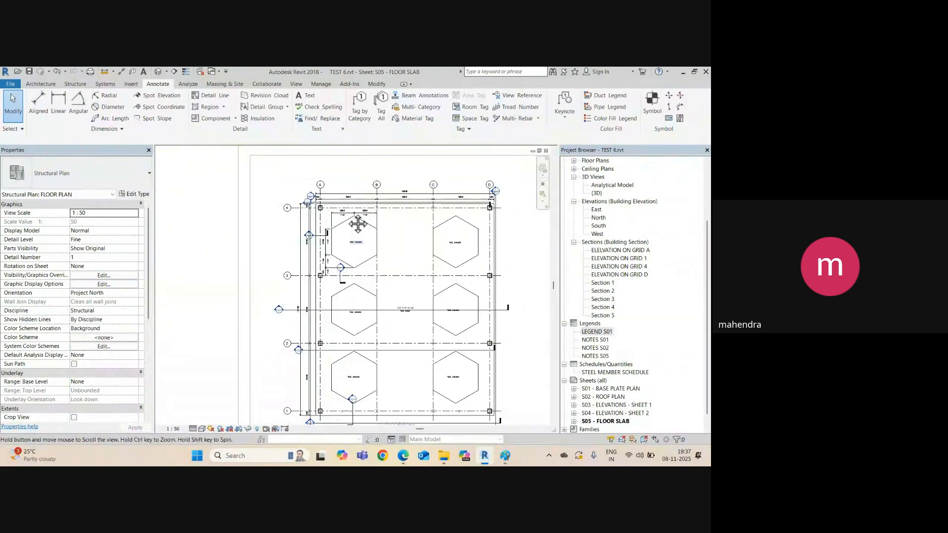
pyautogui.scroll(-5, 262, 334)
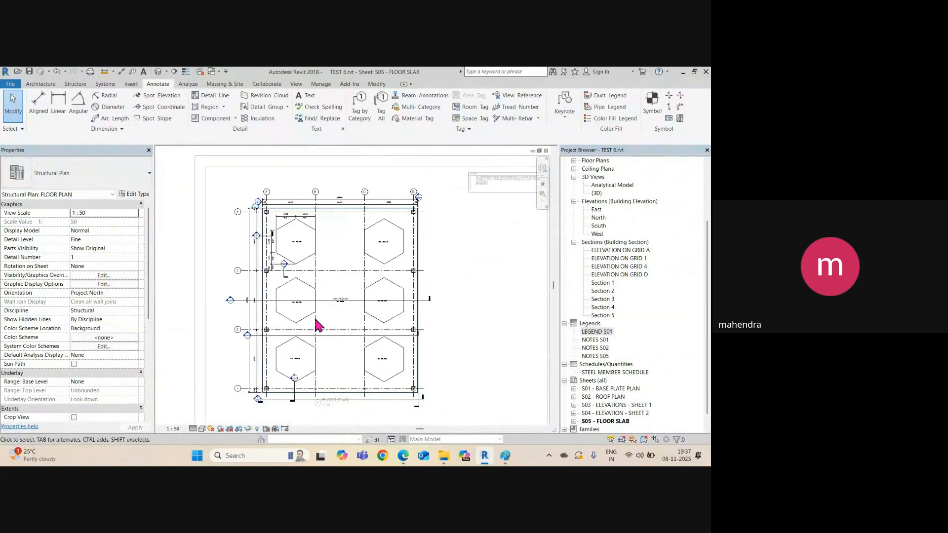
pyautogui.scroll(6, 257, 209)
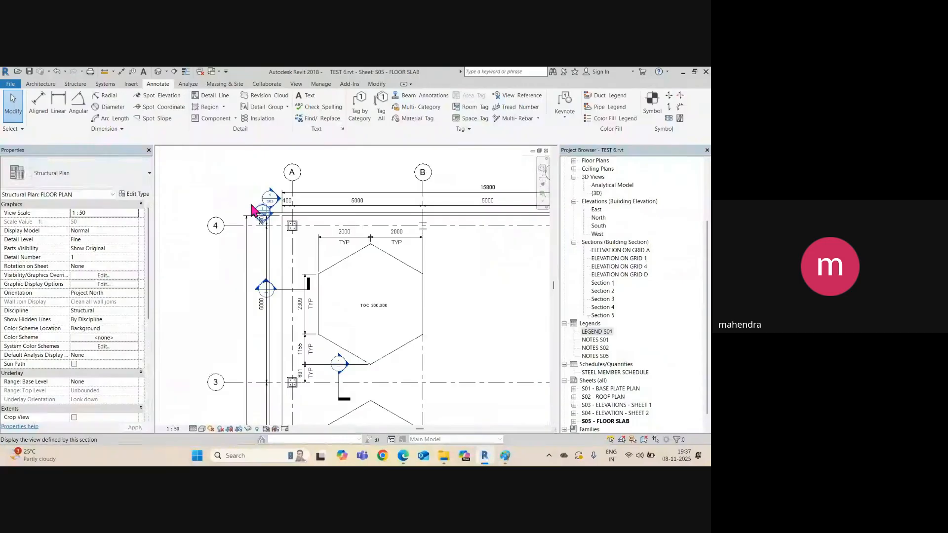
pyautogui.click(280, 268)
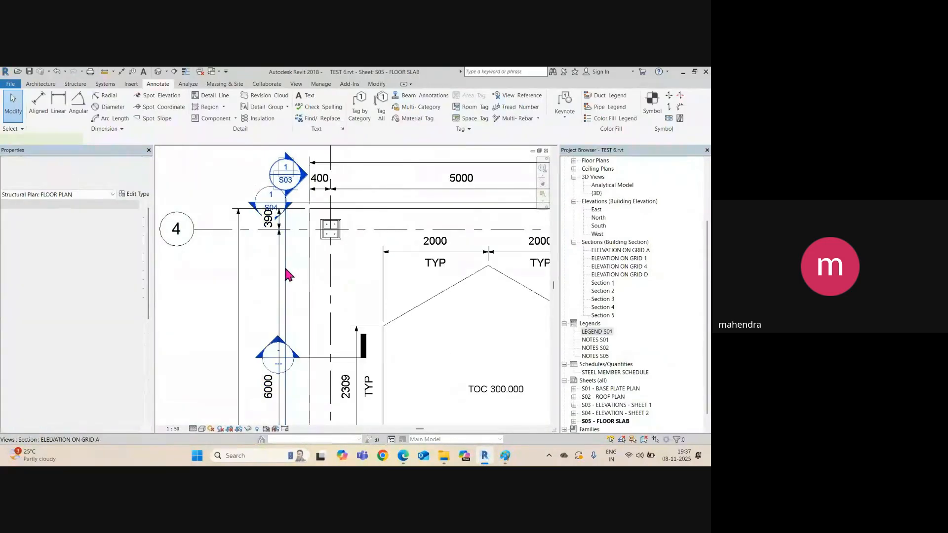
pyautogui.keyDown('ctrl'); pyautogui.click(337, 204); pyautogui.keyUp('ctrl')
pyautogui.scroll(-6, 223, 218)
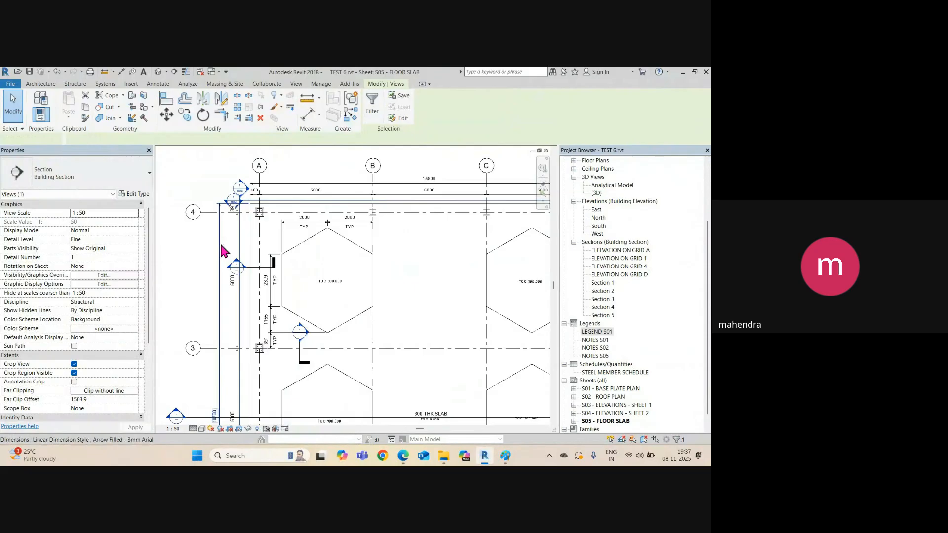
pyautogui.scroll(3, 406, 245)
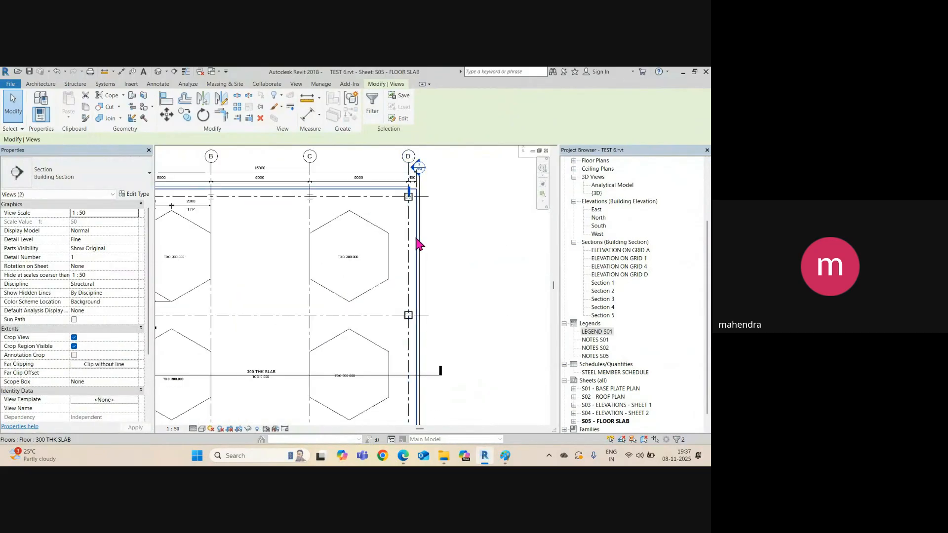
pyautogui.keyDown('ctrl'); pyautogui.click(415, 236); pyautogui.keyUp('ctrl')
pyautogui.scroll(-3, 454, 246)
pyautogui.scroll(3, 316, 395)
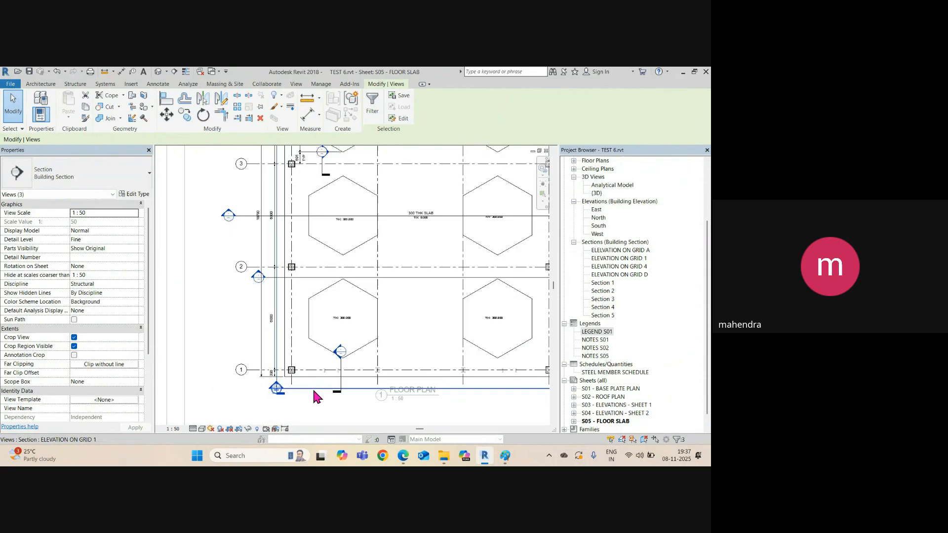
pyautogui.keyDown('ctrl'); pyautogui.click(342, 384); pyautogui.keyUp('ctrl')
pyautogui.scroll(-2, 344, 288)
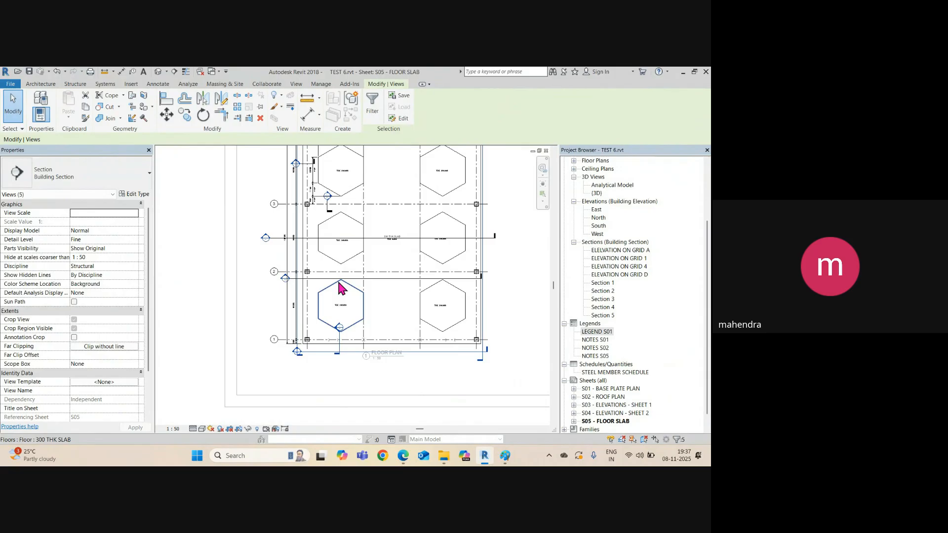
pyautogui.keyDown('ctrl'); pyautogui.click(385, 280); pyautogui.keyUp('ctrl')
pyautogui.moveTo(358, 237); pyautogui.dragTo(353, 293, button='middle')
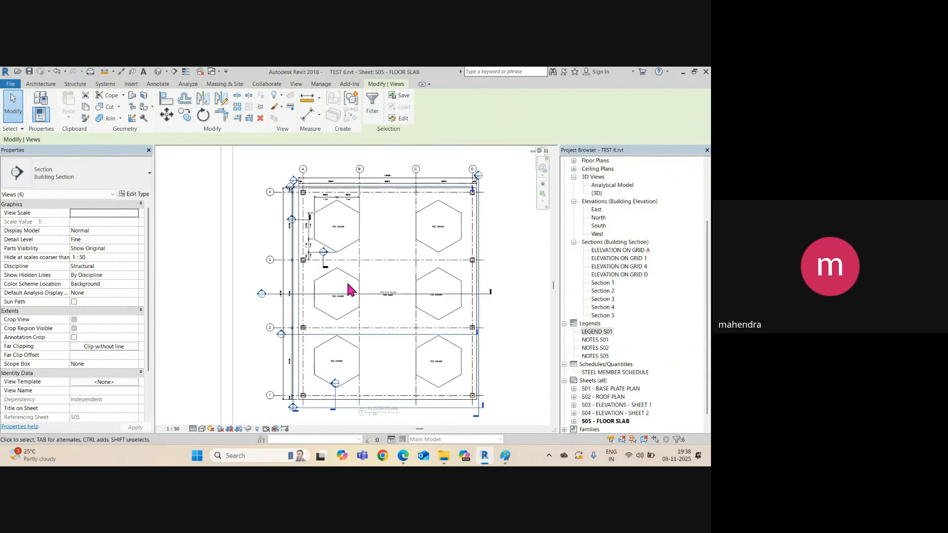
pyautogui.scroll(2, 330, 269)
pyautogui.keyDown('ctrl'); pyautogui.click(321, 265); pyautogui.keyUp('ctrl')
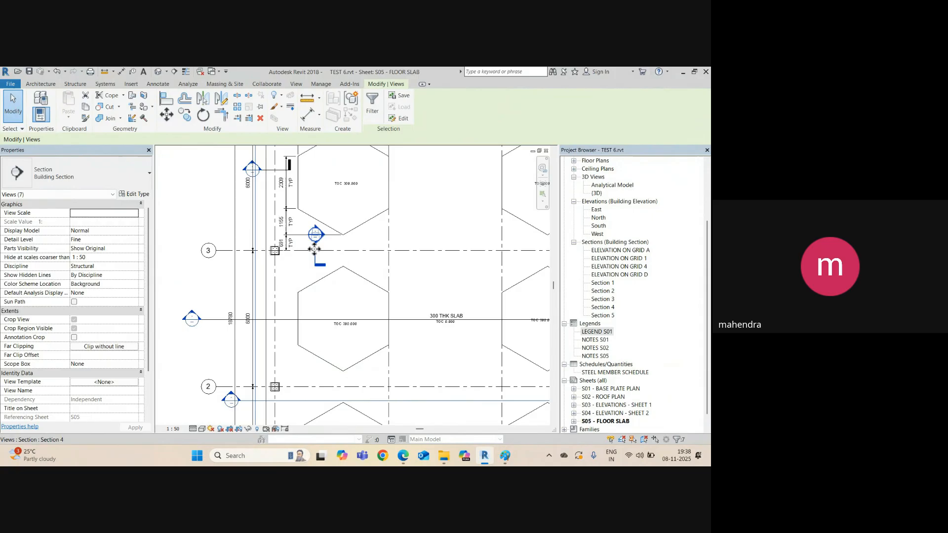
pyautogui.rightClick(290, 163)
pyautogui.moveTo(346, 258)
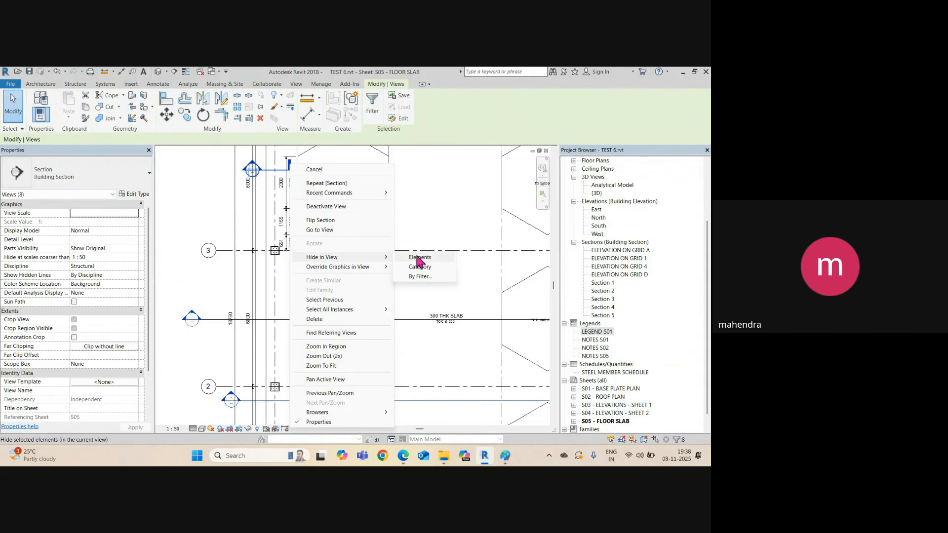
pyautogui.click(418, 257)
# Step: Gap the new section line so only its head and tail remain, and shorten its far clip offset to about 593 mm
pyautogui.scroll(-5, 291, 266)
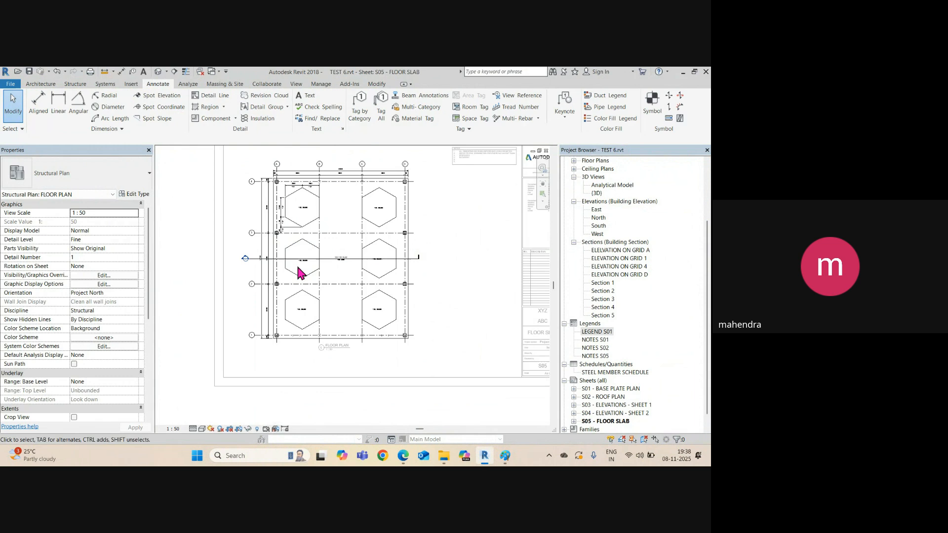
pyautogui.scroll(3, 299, 274)
pyautogui.click(341, 255)
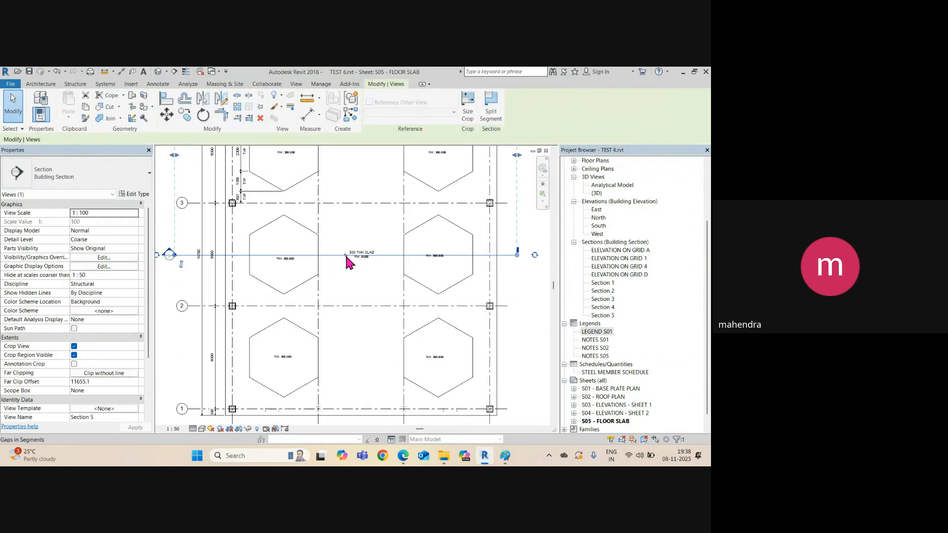
pyautogui.click(345, 256)
pyautogui.moveTo(324, 278); pyautogui.dragTo(409, 308, button='middle')
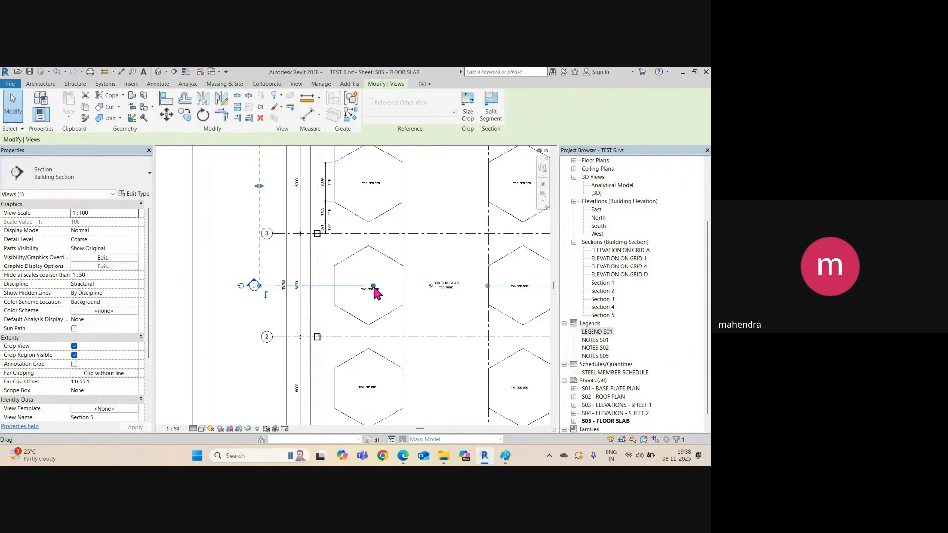
pyautogui.scroll(-4, 249, 283)
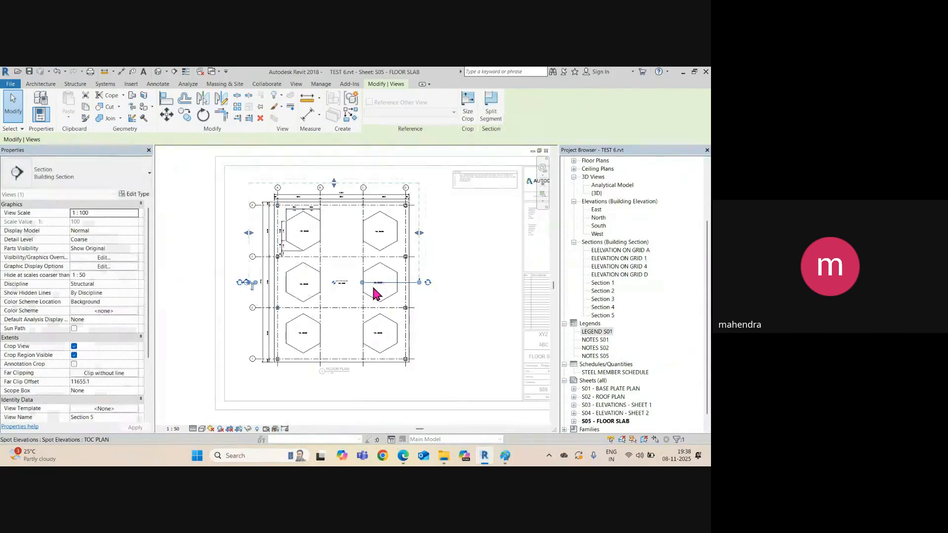
pyautogui.moveTo(419, 288); pyautogui.dragTo(416, 286)
pyautogui.moveTo(334, 183); pyautogui.dragTo(335, 286)
pyautogui.scroll(2, 402, 296)
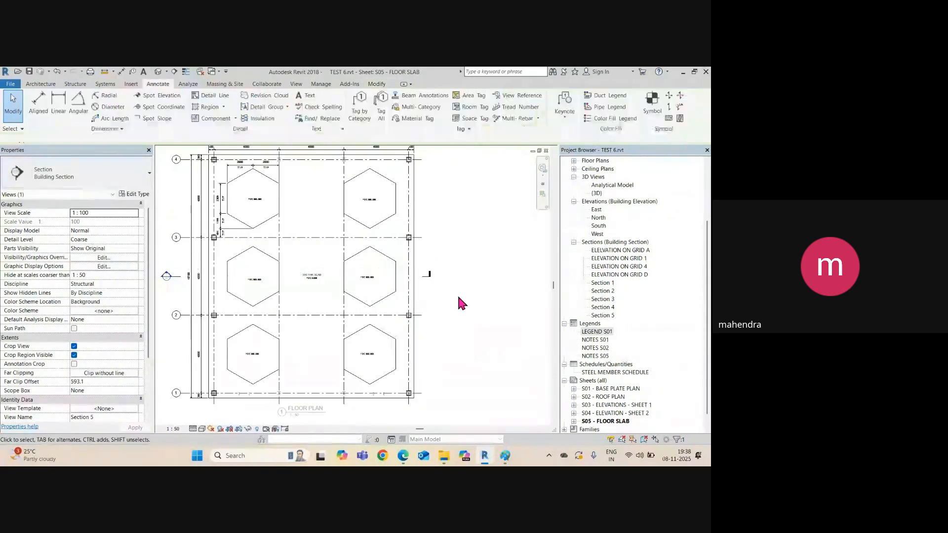
# Step: Open the view of the new horizontal section from the floor plan and rename it SECTION-A
pyautogui.click(429, 277)
pyautogui.rightClick(429, 277)
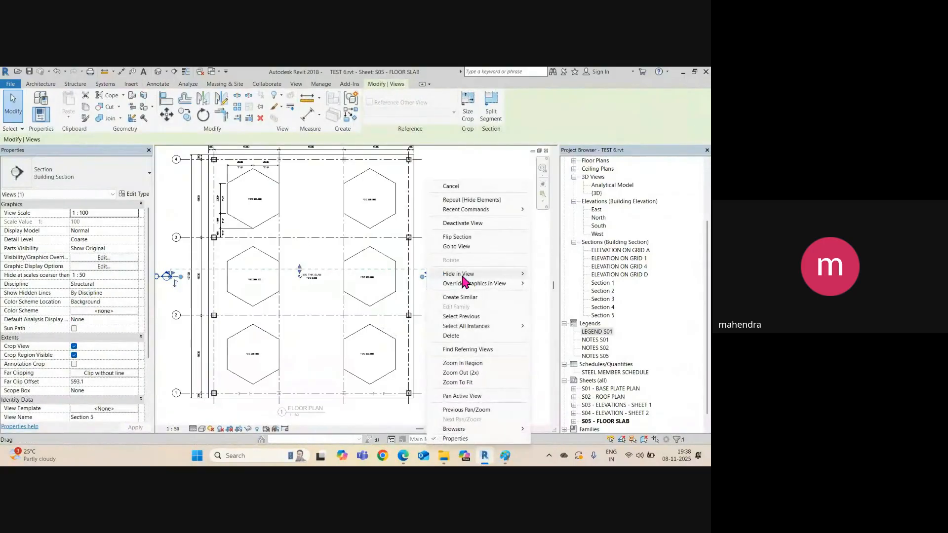
pyautogui.click(461, 247)
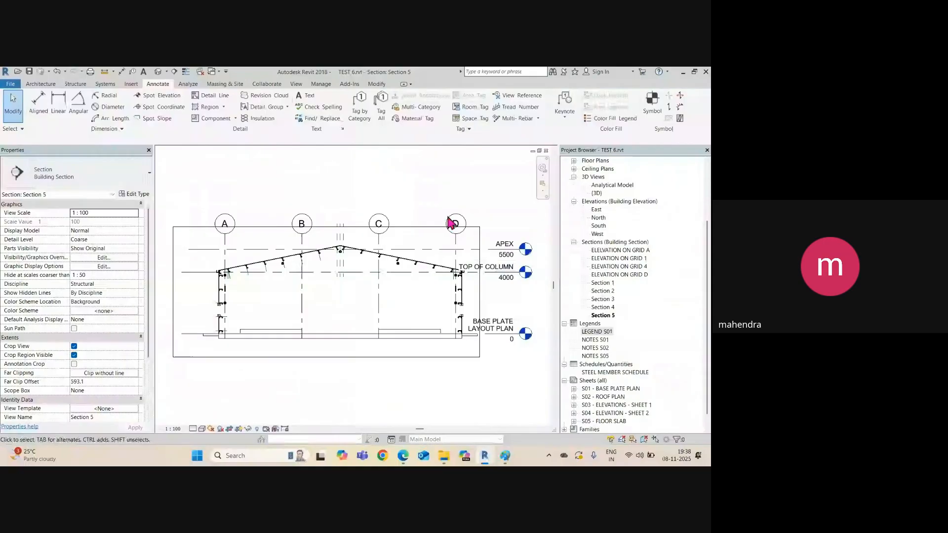
pyautogui.moveTo(423, 362); pyautogui.dragTo(406, 365, button='middle')
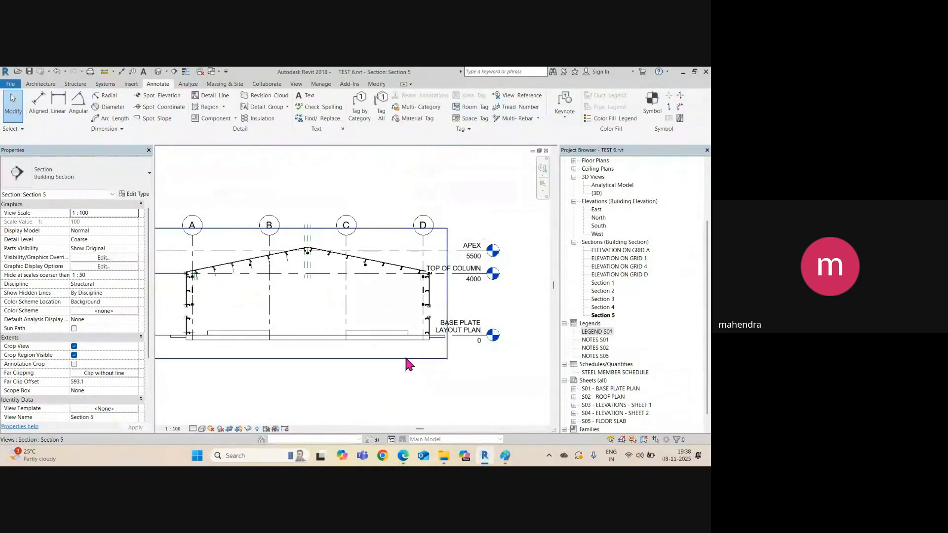
pyautogui.click(604, 318)
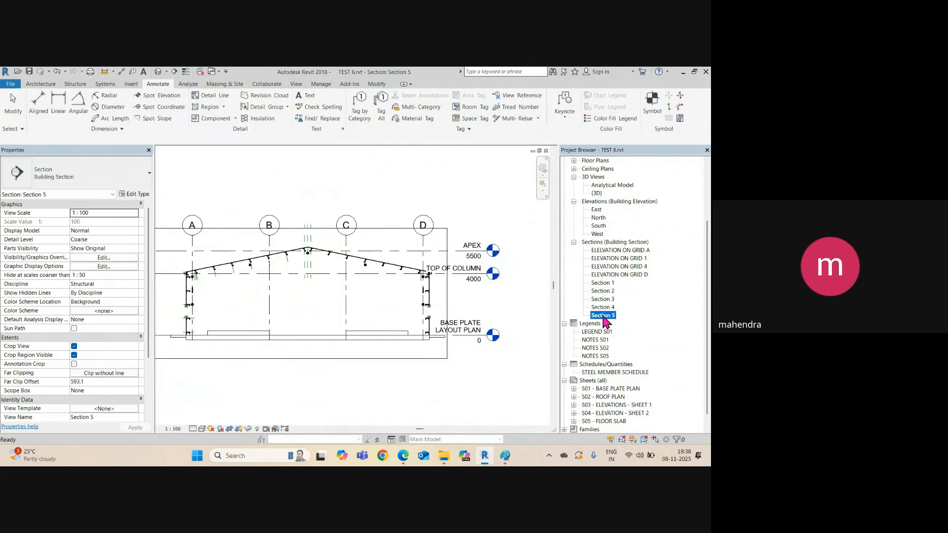
pyautogui.rightClick(604, 317)
pyautogui.click(612, 260)
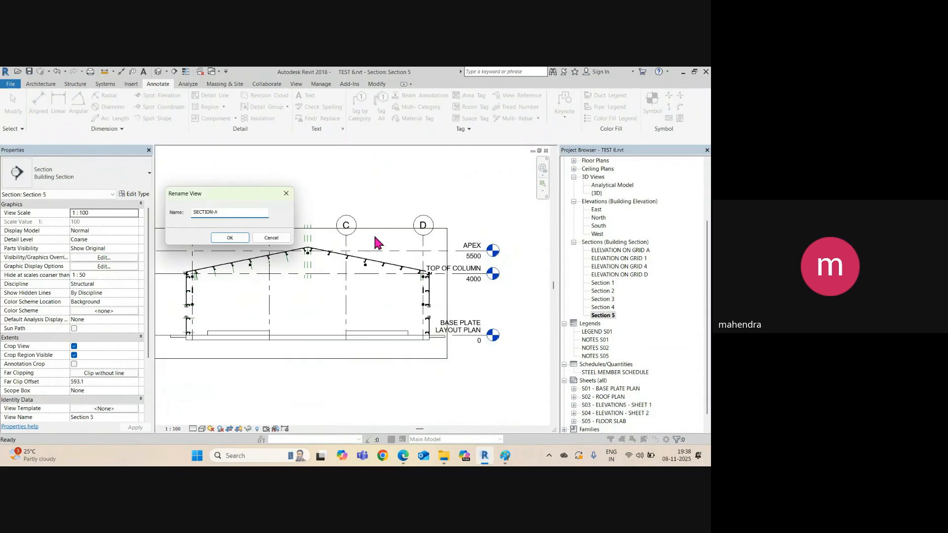
pyautogui.click(229, 238)
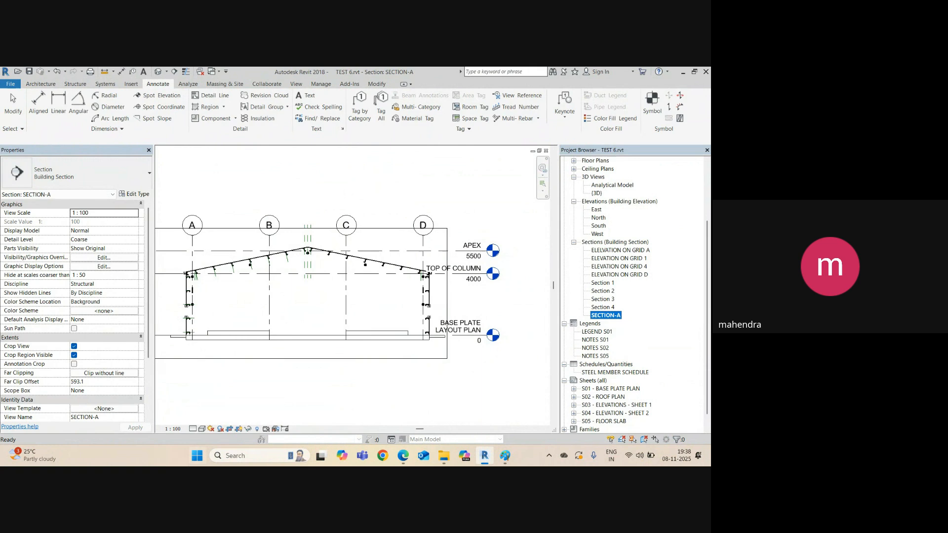
# Step: Check the FLOOR PLAN view's scale via the S05 sheet, then return to SECTION-A and set its view scale to 1:50
pyautogui.click(175, 426)
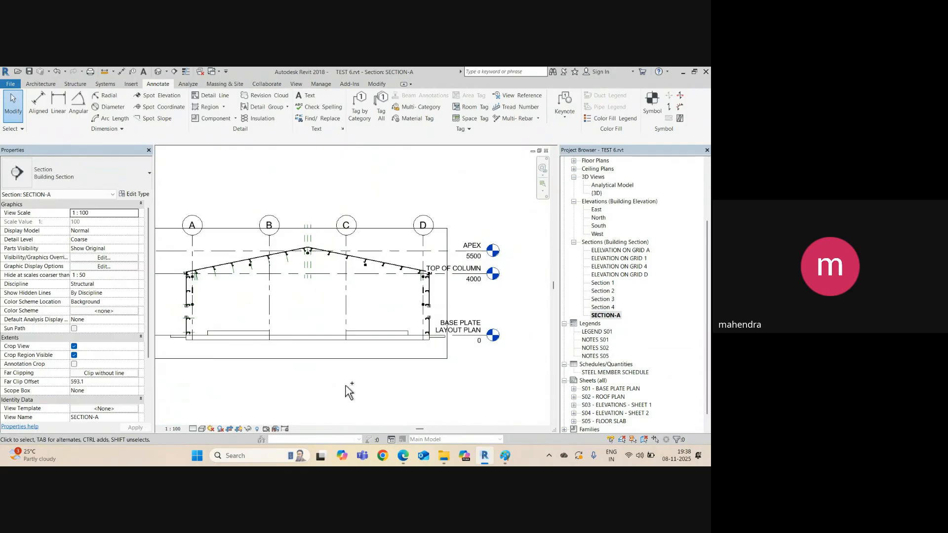
pyautogui.hotkey('ctrl', 'Tab')
pyautogui.scroll(3, 291, 313)
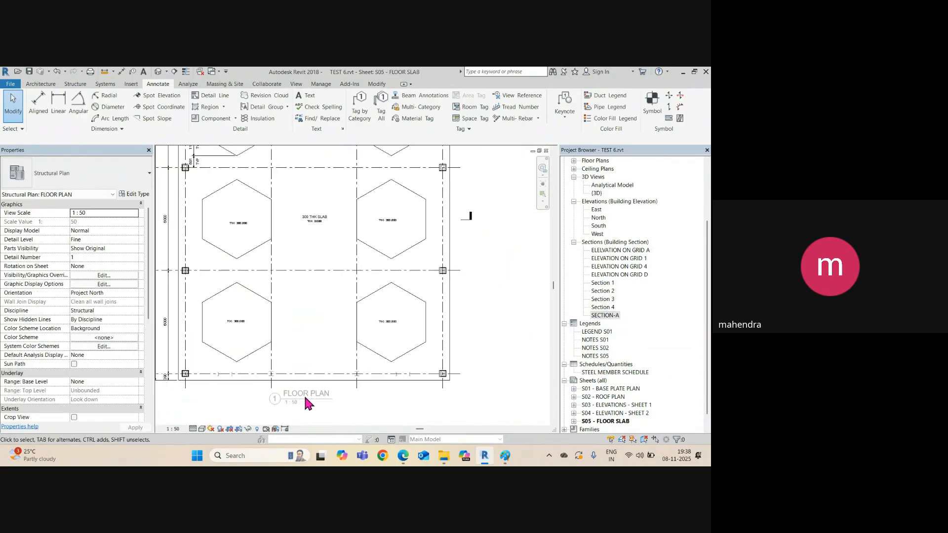
pyautogui.doubleClick(295, 403)
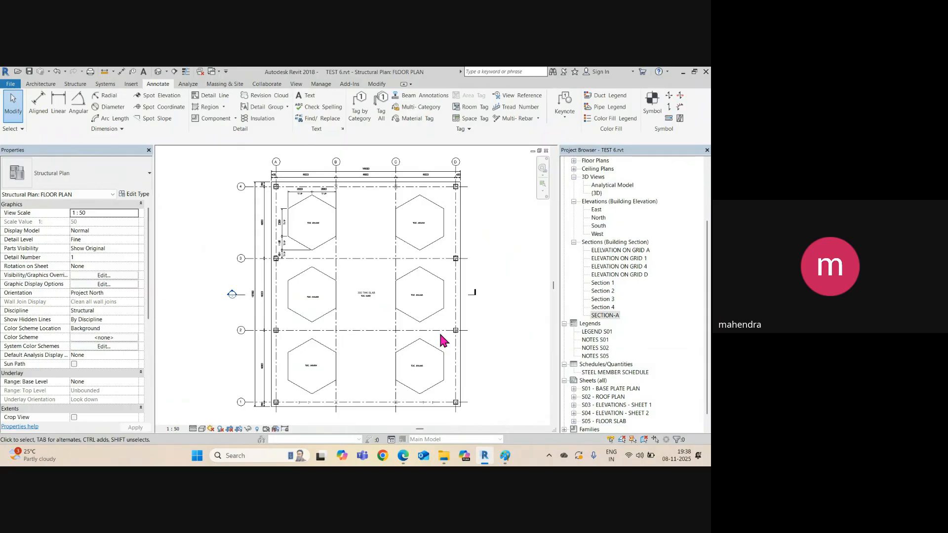
pyautogui.click(475, 295)
pyautogui.rightClick(477, 297)
pyautogui.click(501, 260)
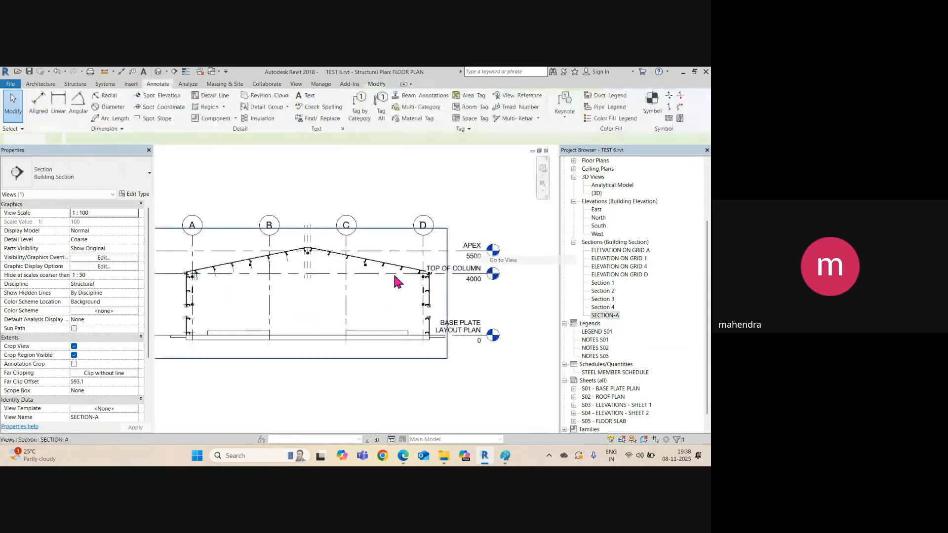
pyautogui.click(173, 429)
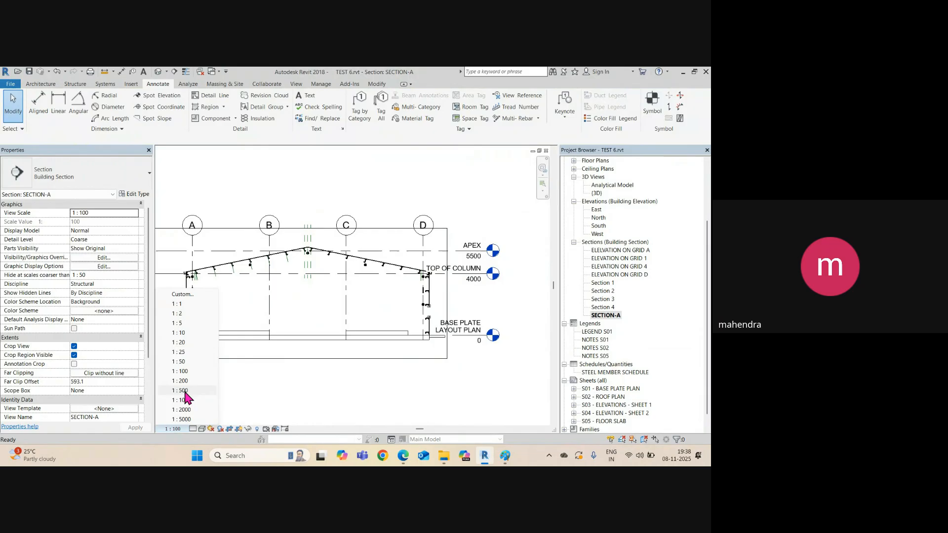
pyautogui.click(187, 368)
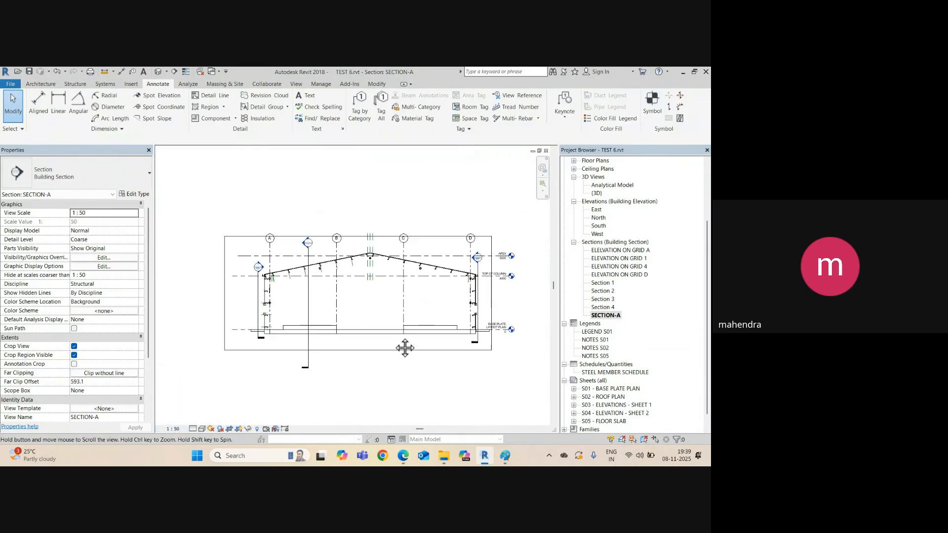
# Step: Hide the whole category of section marks in the SECTION-A view
pyautogui.scroll(2, 307, 342)
pyautogui.click(298, 354)
pyautogui.rightClick(298, 355)
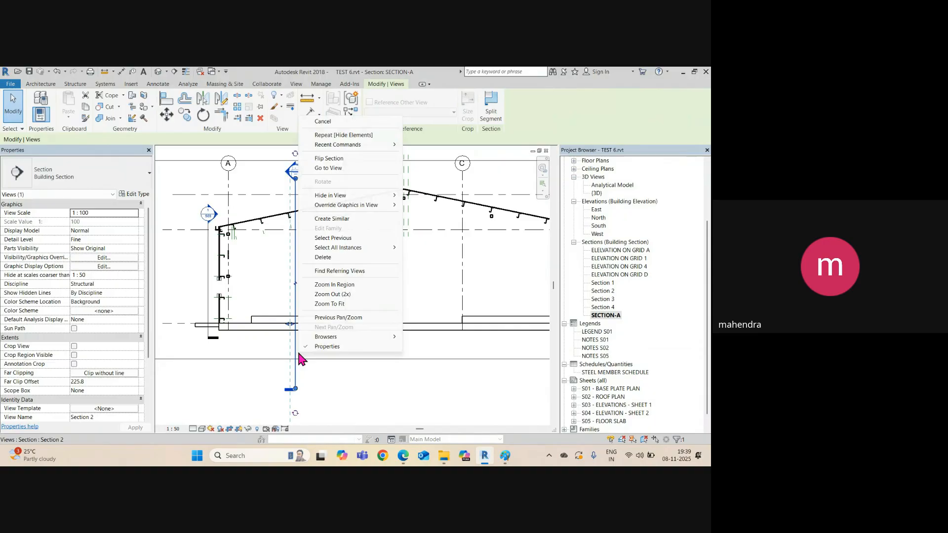
pyautogui.moveTo(339, 197)
pyautogui.click(432, 204)
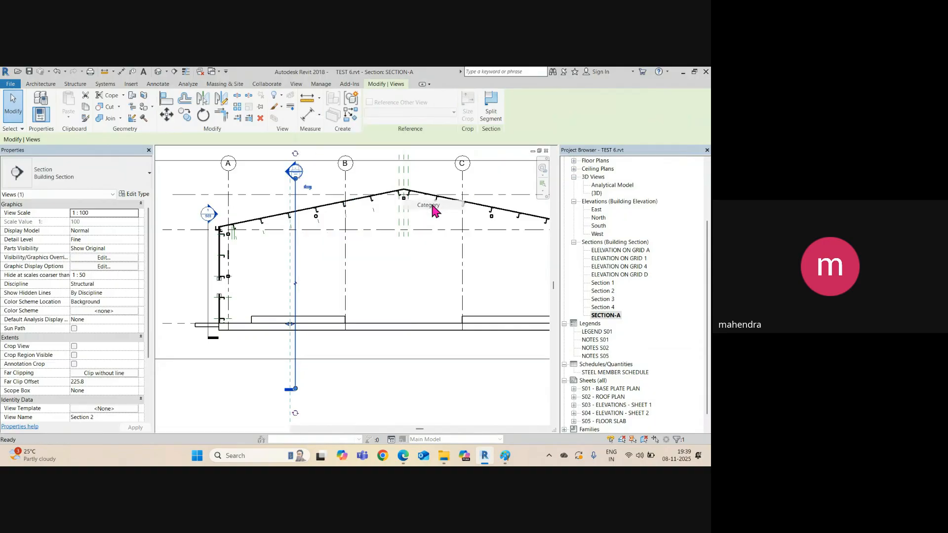
pyautogui.scroll(-4, 237, 359)
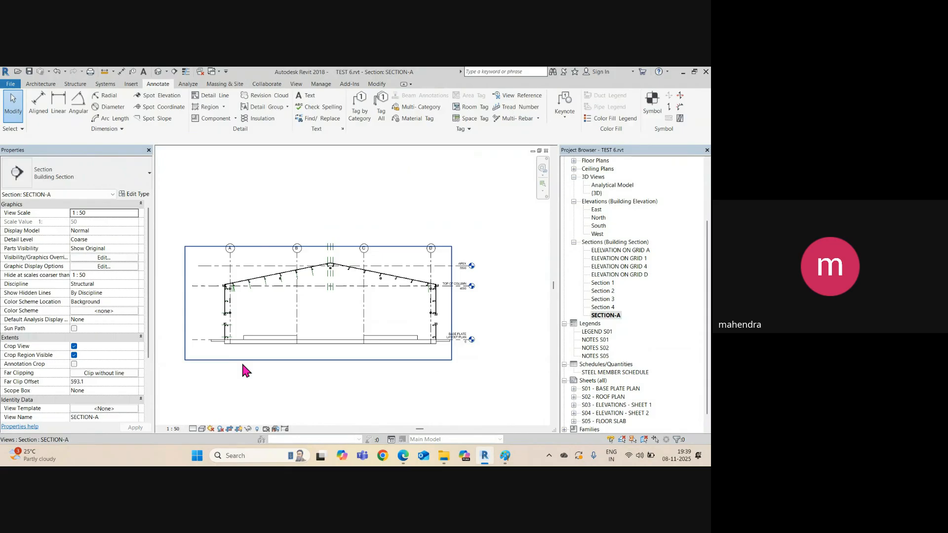
# Step: Hide the levels and the reference planes by category in SECTION-A
pyautogui.scroll(3, 349, 353)
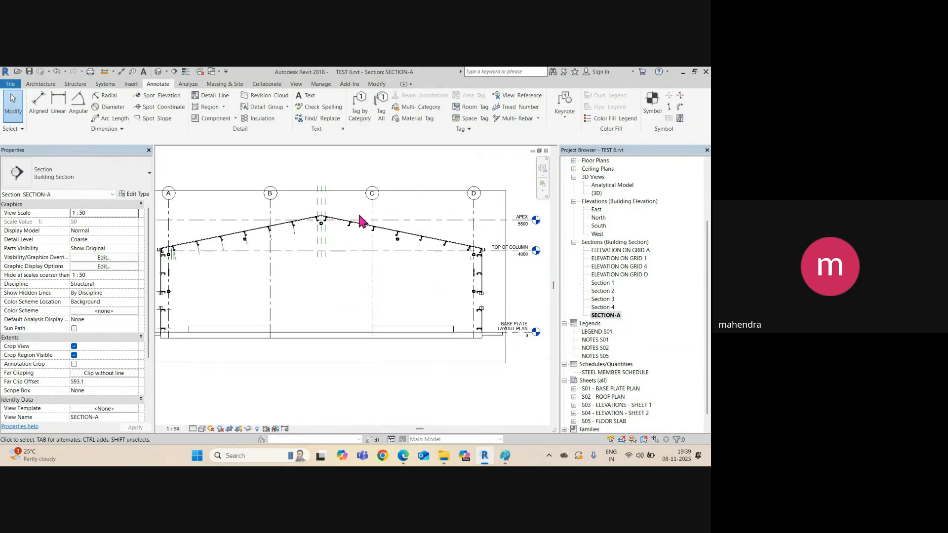
pyautogui.scroll(-1, 345, 257)
pyautogui.rightClick(344, 252)
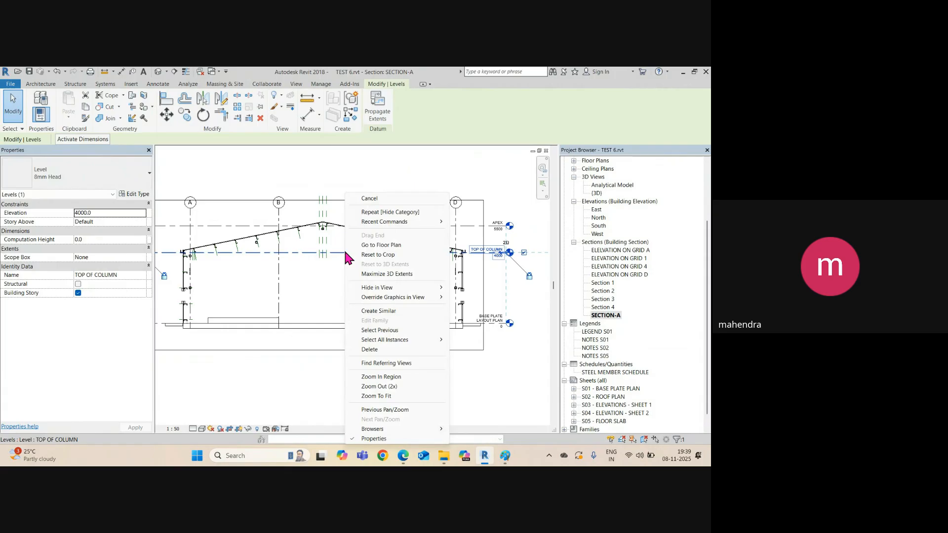
pyautogui.moveTo(385, 288)
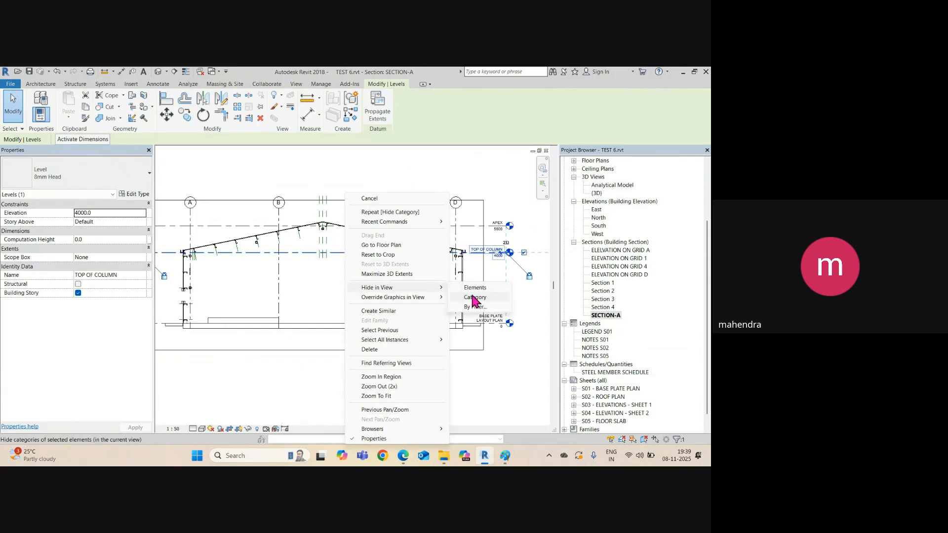
pyautogui.click(466, 297)
pyautogui.click(325, 203)
pyautogui.rightClick(325, 204)
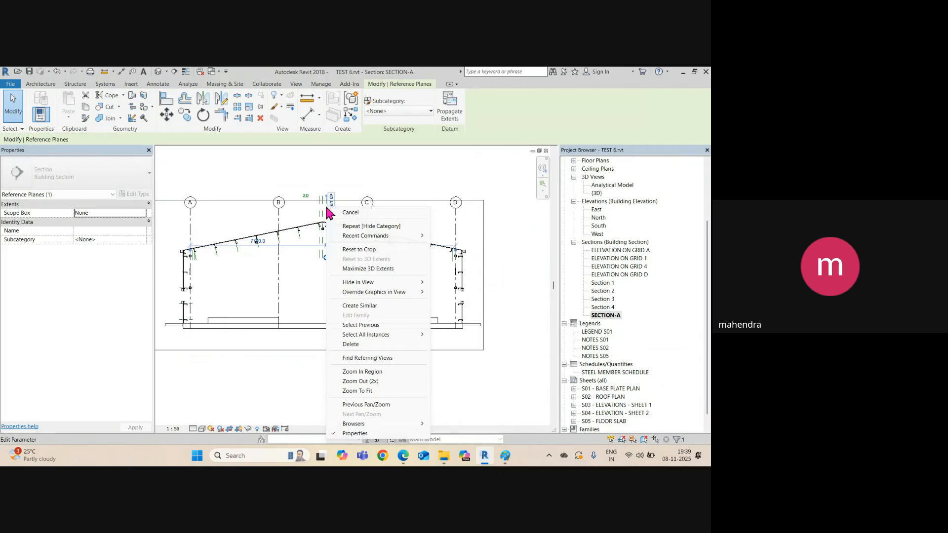
pyautogui.moveTo(365, 282)
pyautogui.click(455, 298)
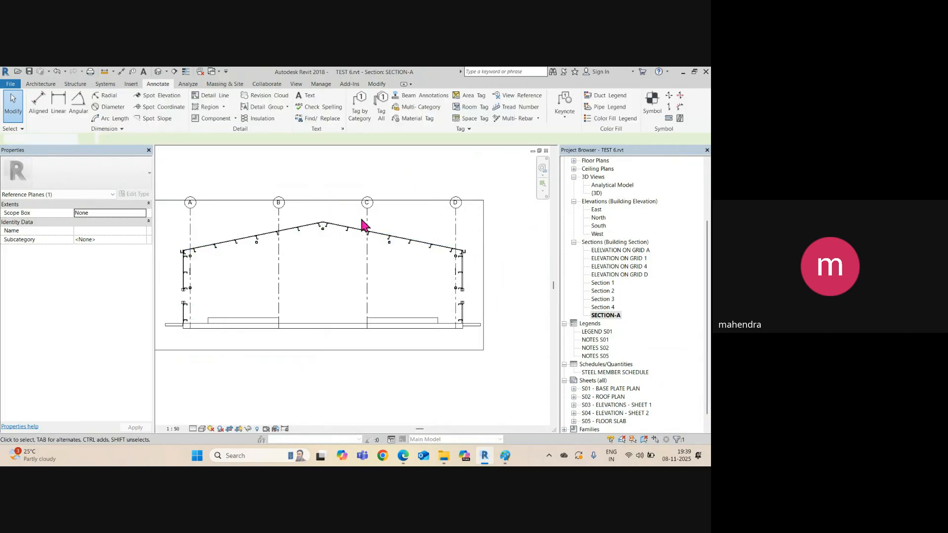
# Step: Lower the upper edge of SECTION-A's crop region from above the roof to just above the floor slab
pyautogui.click(314, 200)
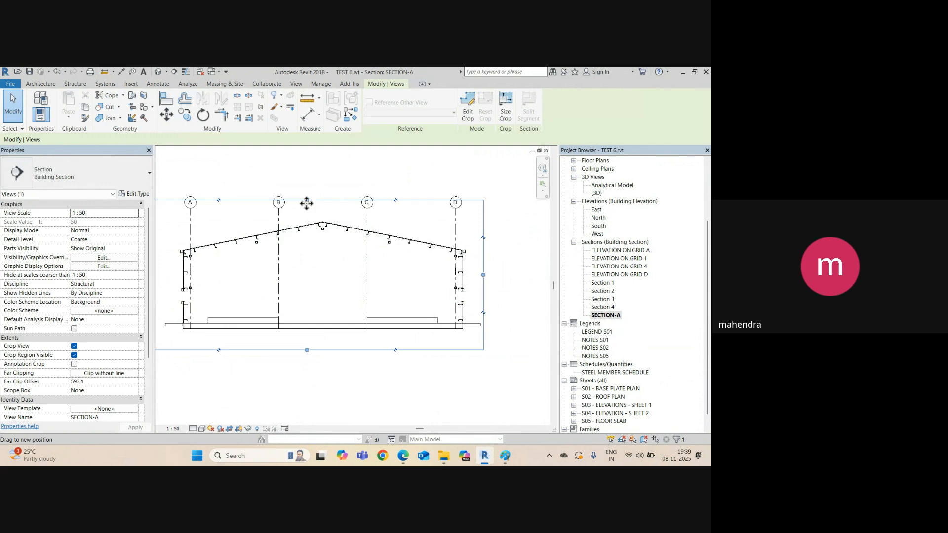
pyautogui.moveTo(307, 203); pyautogui.dragTo(320, 315)
pyautogui.scroll(3, 281, 364)
pyautogui.moveTo(280, 362); pyautogui.dragTo(414, 365, button='middle')
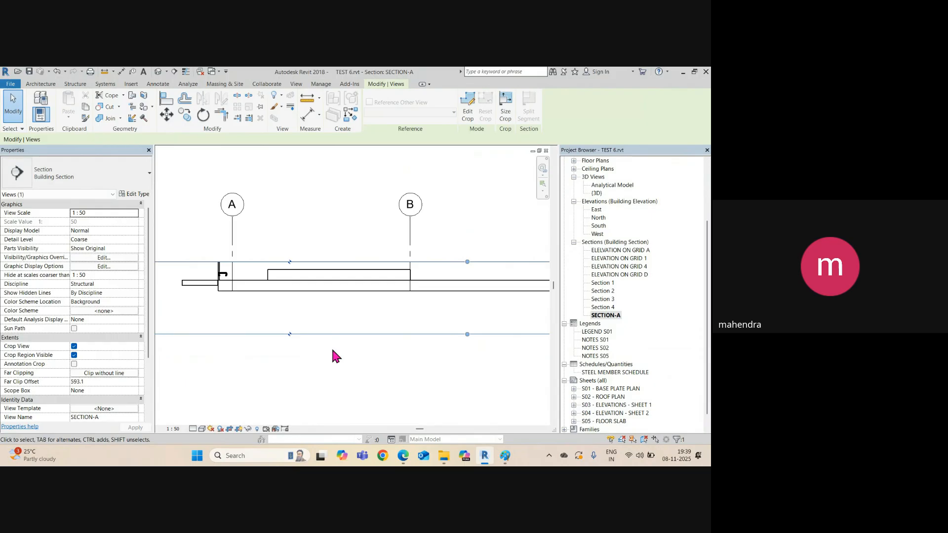
pyautogui.moveTo(274, 341); pyautogui.dragTo(414, 333, button='middle')
pyautogui.moveTo(292, 294); pyautogui.dragTo(302, 293)
pyautogui.scroll(-2, 320, 306)
pyautogui.moveTo(442, 310); pyautogui.dragTo(301, 301, button='middle')
pyautogui.moveTo(362, 265); pyautogui.dragTo(362, 261)
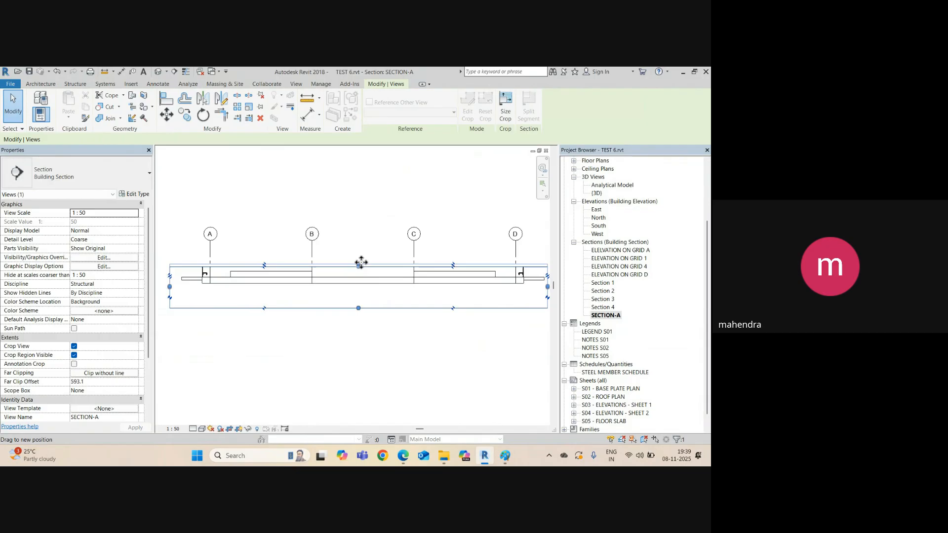
# Step: Raise the lower edge of SECTION-A's crop region to just below the underside of the slab
pyautogui.scroll(2, 372, 327)
pyautogui.moveTo(351, 300); pyautogui.dragTo(354, 271)
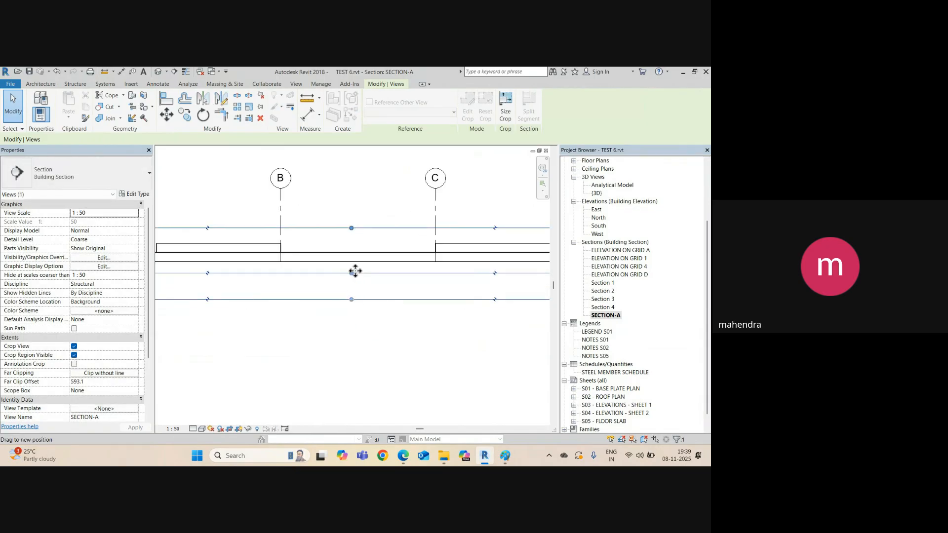
pyautogui.scroll(-3, 366, 296)
pyautogui.scroll(2, 473, 258)
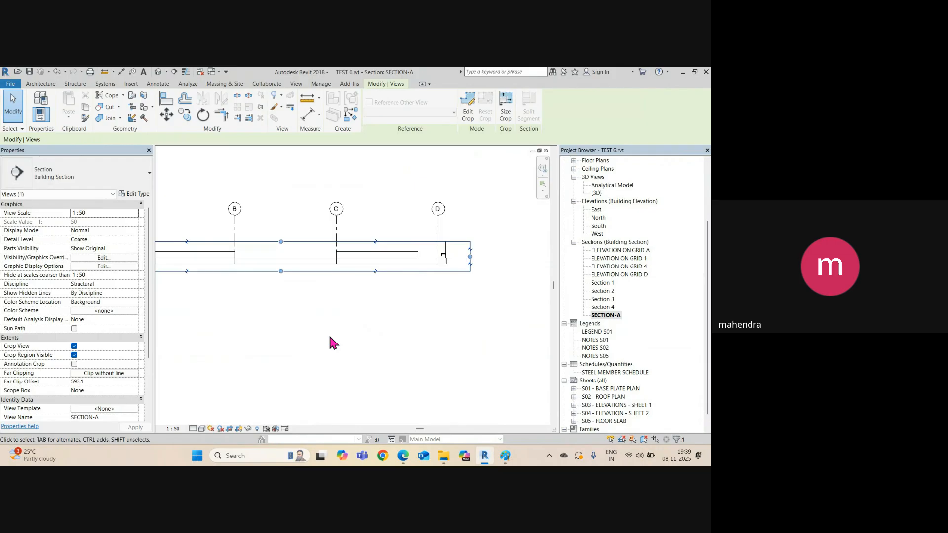
# Step: Override the metal walls and light gauge framing at both slab ends to halftone by element in SECTION-A
pyautogui.moveTo(198, 341); pyautogui.dragTo(363, 343, button='middle')
pyautogui.scroll(3, 301, 244)
pyautogui.scroll(2, 284, 267)
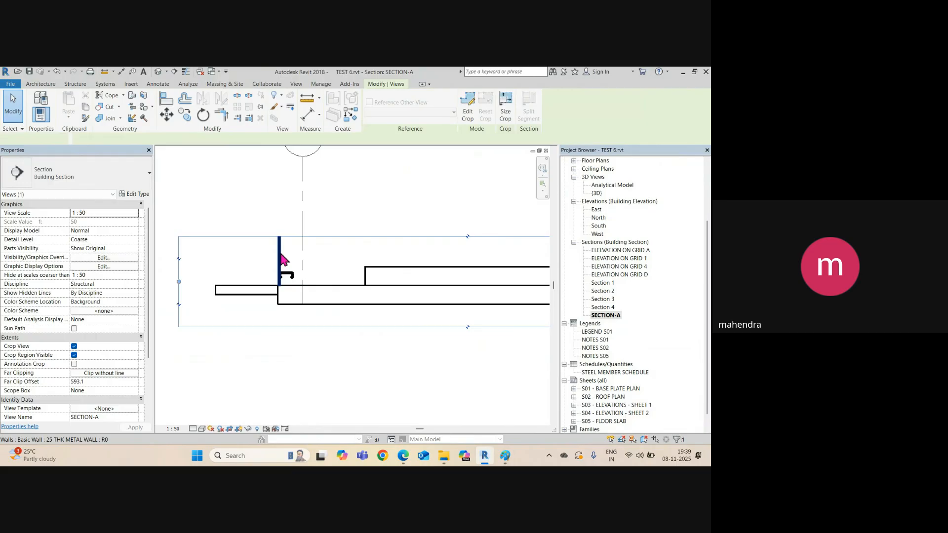
pyautogui.click(281, 255)
pyautogui.keyDown('ctrl'); pyautogui.click(286, 274); pyautogui.keyUp('ctrl')
pyautogui.scroll(-3, 235, 282)
pyautogui.moveTo(396, 302); pyautogui.dragTo(252, 302, button='middle')
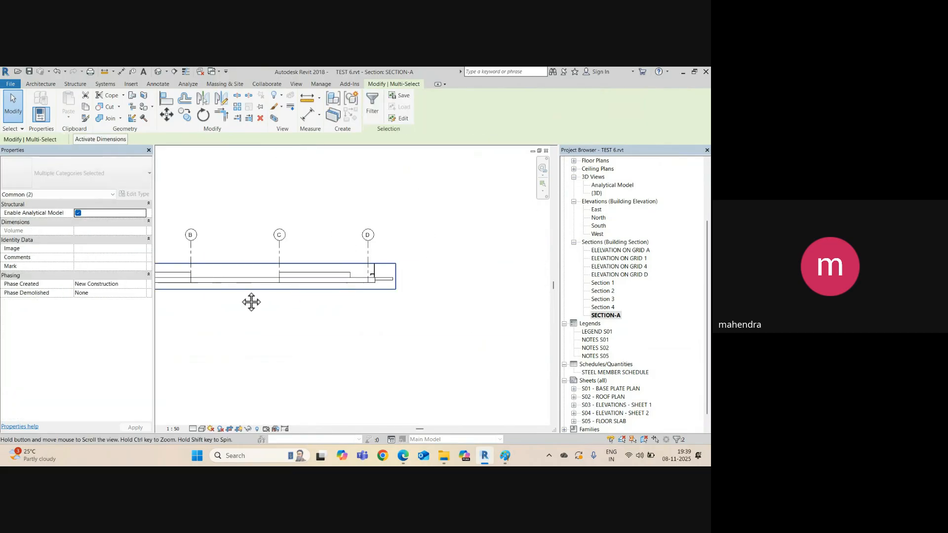
pyautogui.scroll(5, 288, 275)
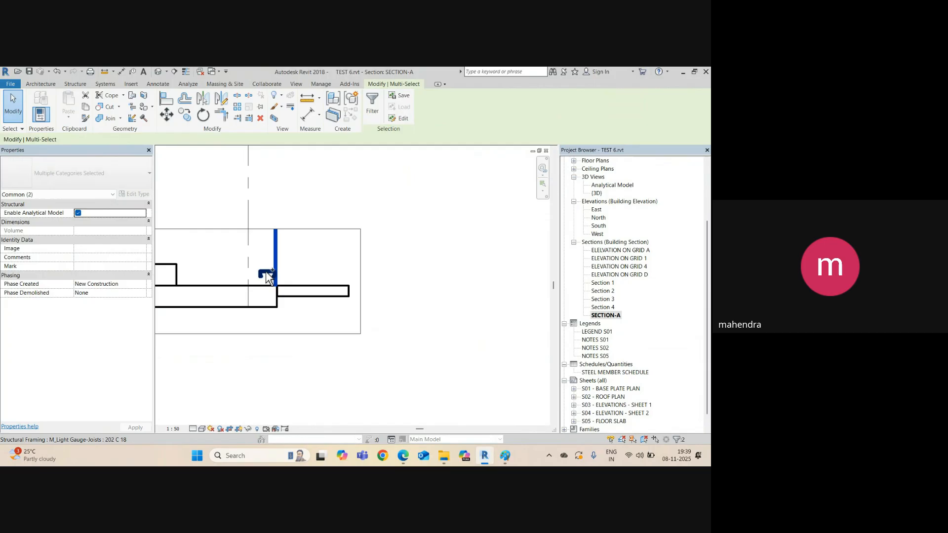
pyautogui.keyDown('ctrl'); pyautogui.click(266, 273); pyautogui.keyUp('ctrl')
pyautogui.rightClick(265, 273)
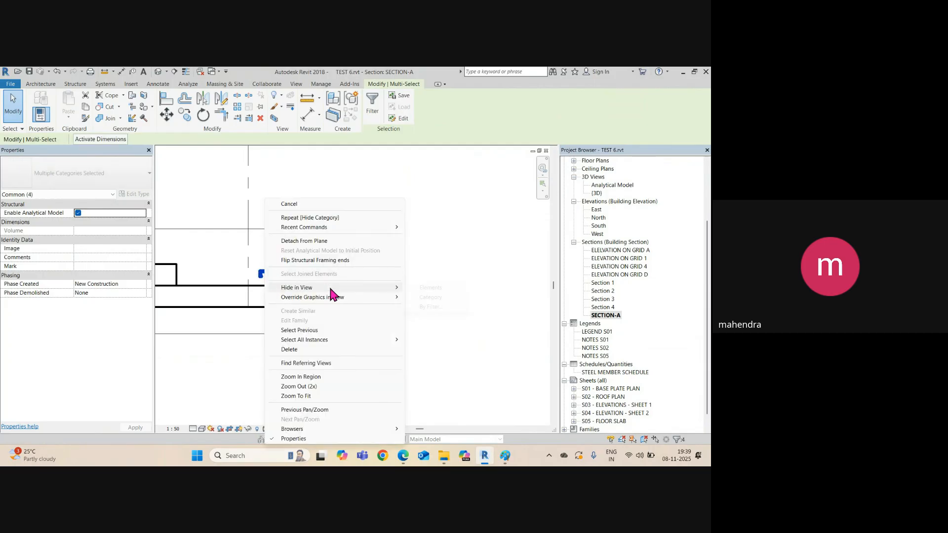
pyautogui.moveTo(395, 300)
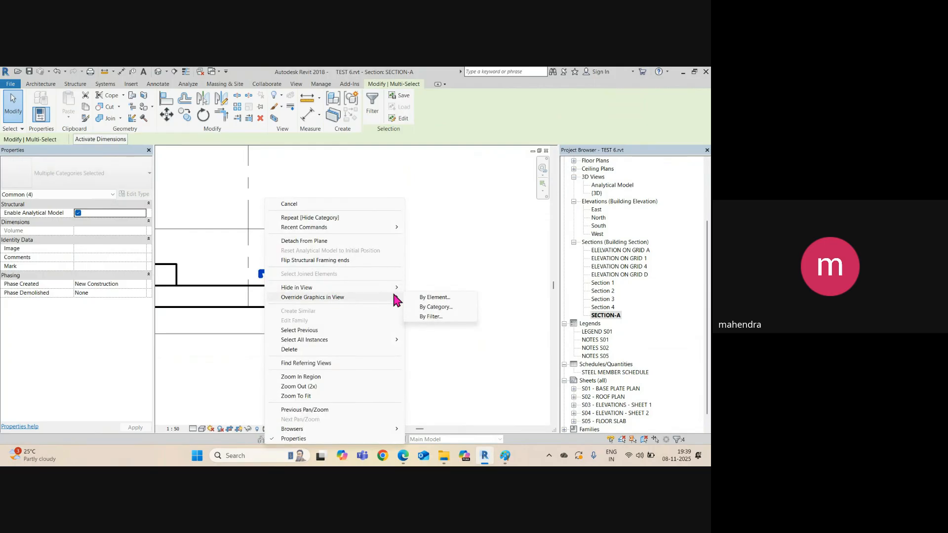
pyautogui.click(433, 298)
pyautogui.click(397, 202)
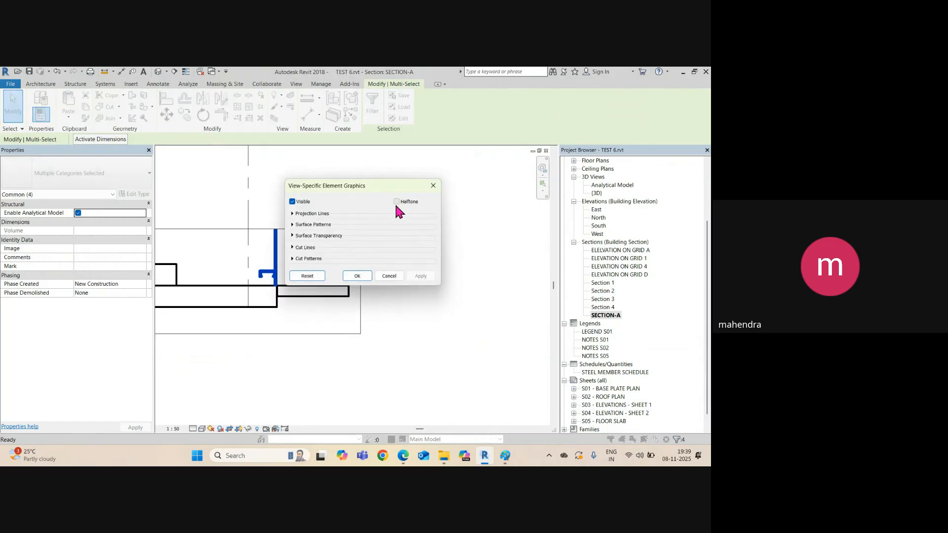
pyautogui.click(357, 276)
pyautogui.click(455, 327)
pyautogui.scroll(-2, 423, 296)
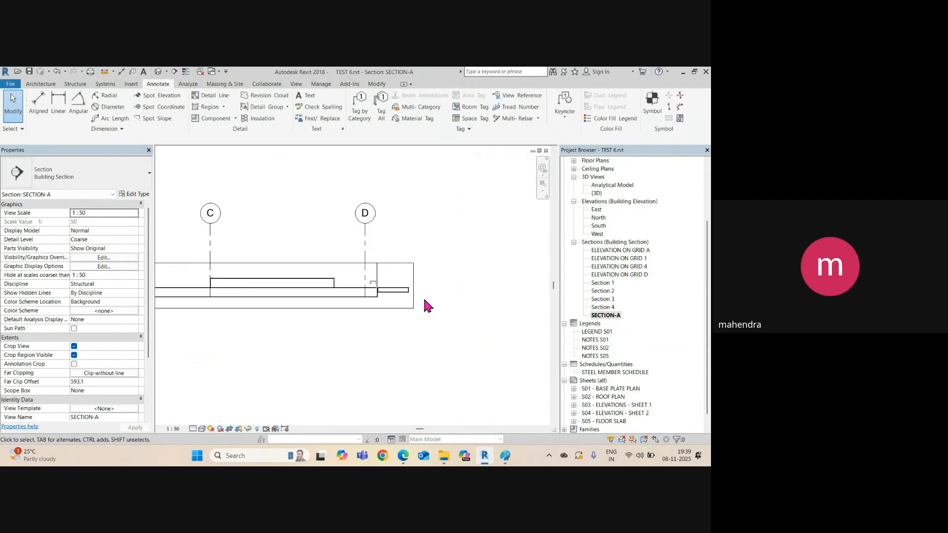
# Step: Shorten the aligned grid lines in SECTION-A by raising grid B's lower end to the top of the raised slab
pyautogui.moveTo(422, 296); pyautogui.dragTo(509, 345, button='middle')
pyautogui.moveTo(348, 304); pyautogui.dragTo(418, 310, button='middle')
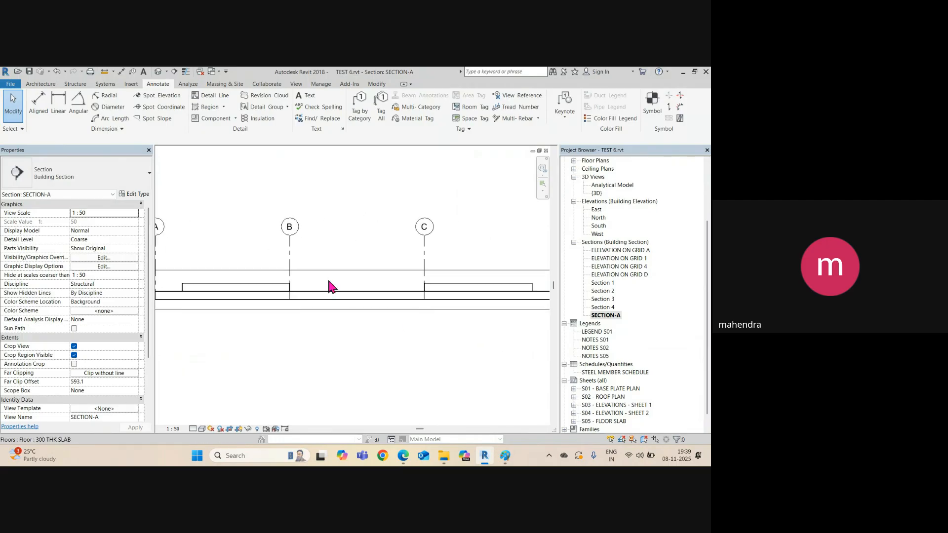
pyautogui.click(288, 250)
pyautogui.scroll(2, 298, 315)
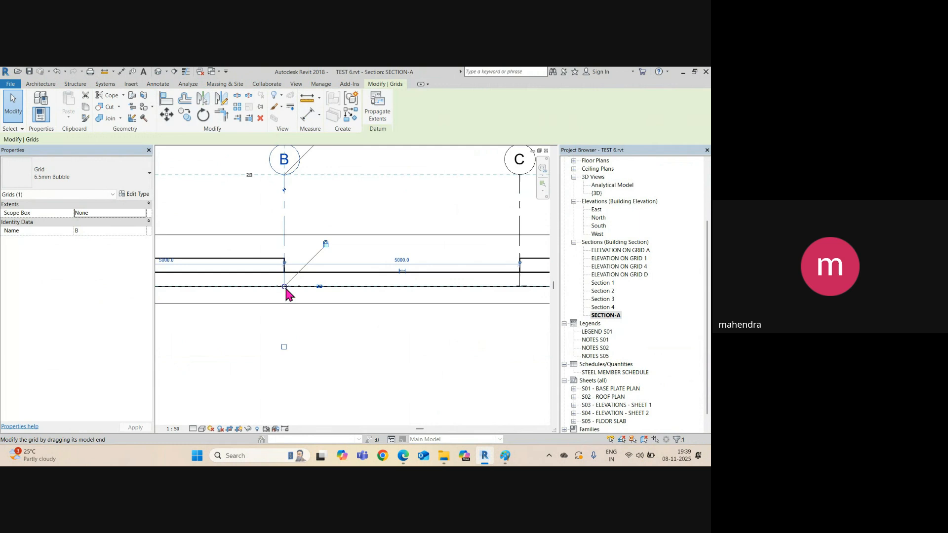
pyautogui.moveTo(285, 287); pyautogui.dragTo(284, 258)
pyautogui.scroll(-3, 334, 309)
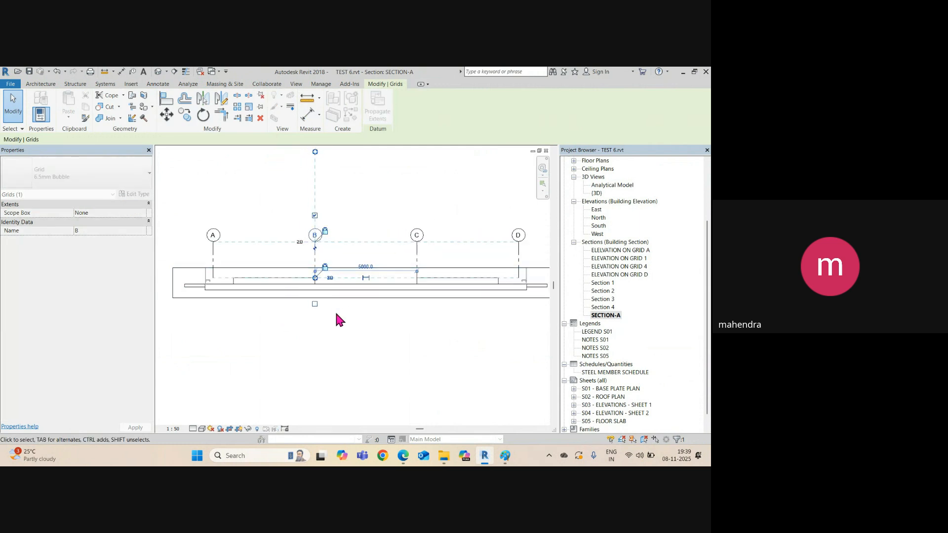
# Step: Deselect grid B and examine the shortened grid lines and the slab ends in SECTION-A
pyautogui.click(334, 340)
pyautogui.scroll(3, 206, 287)
pyautogui.scroll(1, 212, 292)
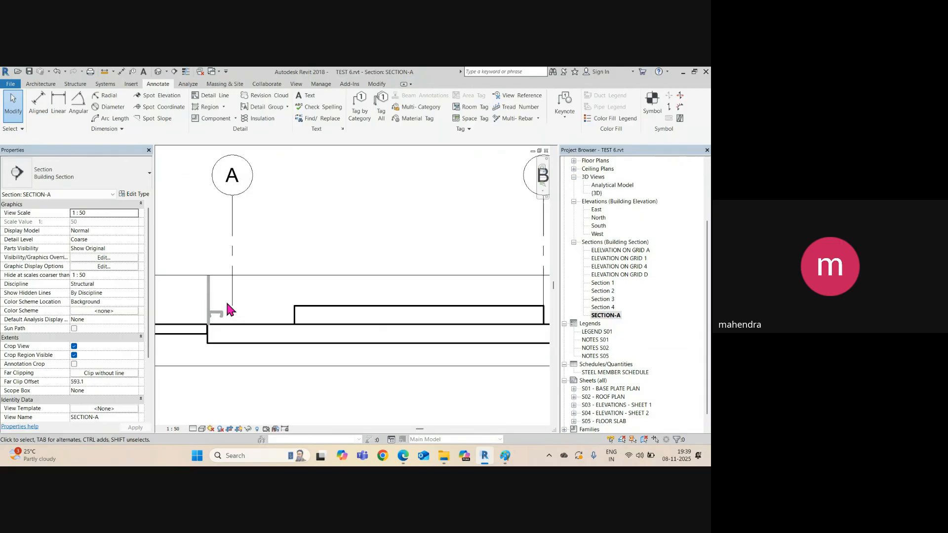
pyautogui.scroll(-3, 218, 250)
pyautogui.scroll(-1, 366, 322)
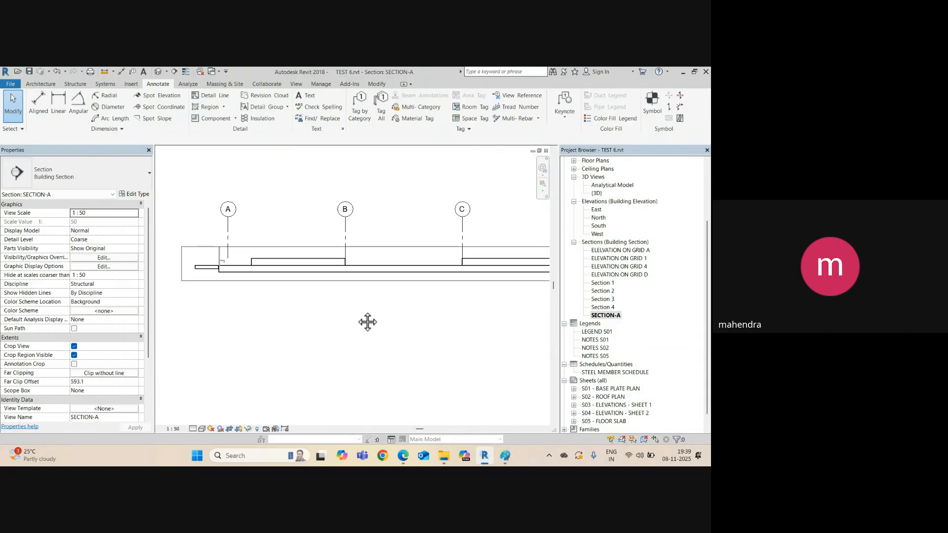
pyautogui.scroll(-3, 272, 313)
pyautogui.scroll(2, 284, 317)
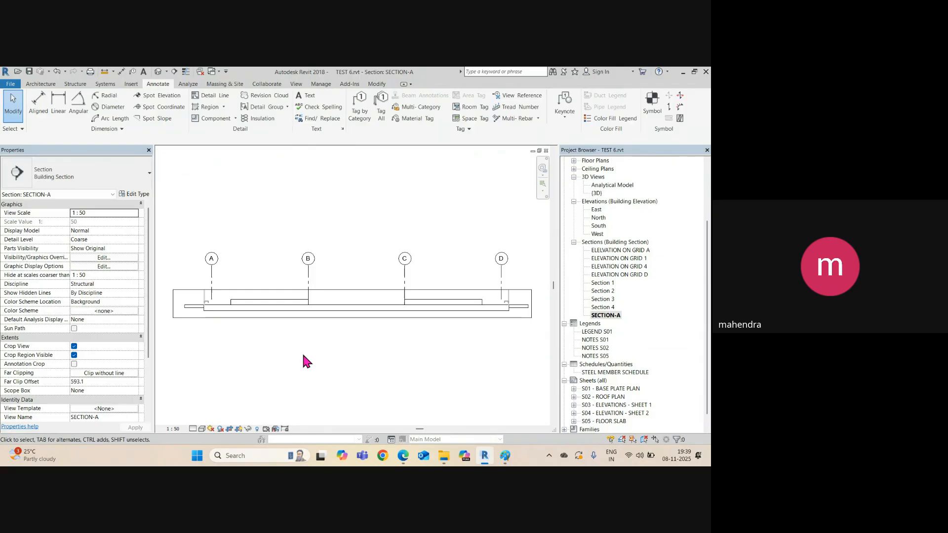
# Step: Switch to sheet S01 - BASE PLATE PLAN and shift its plan viewport slightly towards the title block
pyautogui.hotkey('ctrl', 'Tab')
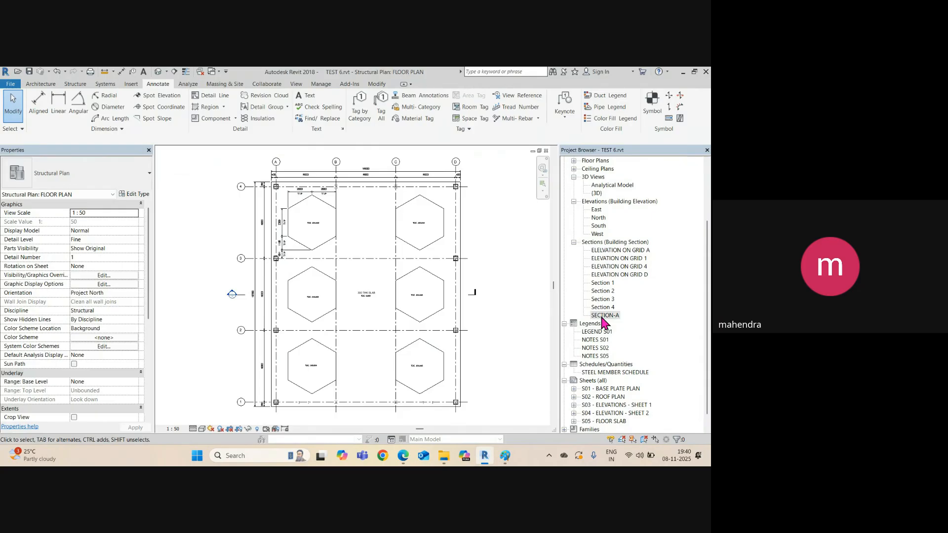
pyautogui.hotkey('ctrl', 'Tab')
pyautogui.hotkey('ctrl', 'Tab')
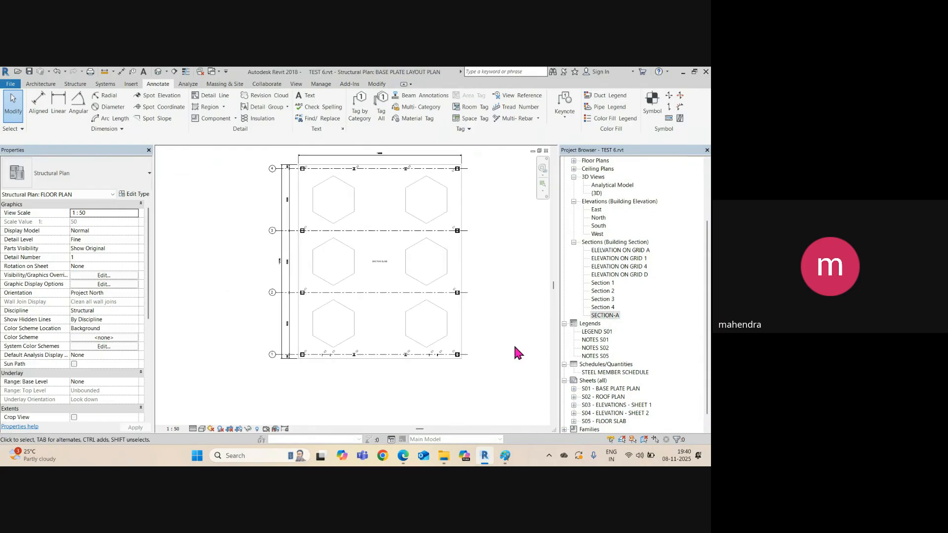
pyautogui.hotkey('ctrl', 'Tab')
pyautogui.hotkey('ctrl', 'Tab')
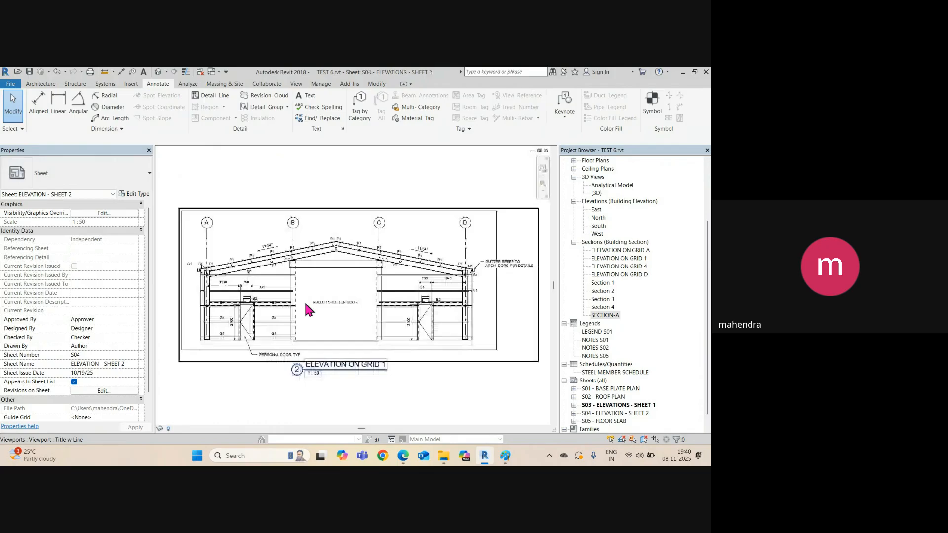
pyautogui.hotkey('ctrl', 'Tab')
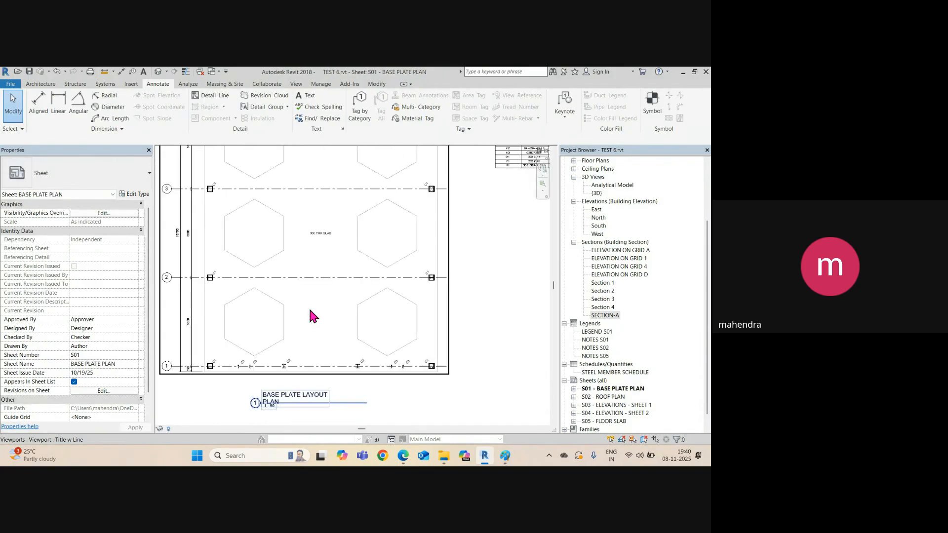
pyautogui.scroll(-4, 309, 308)
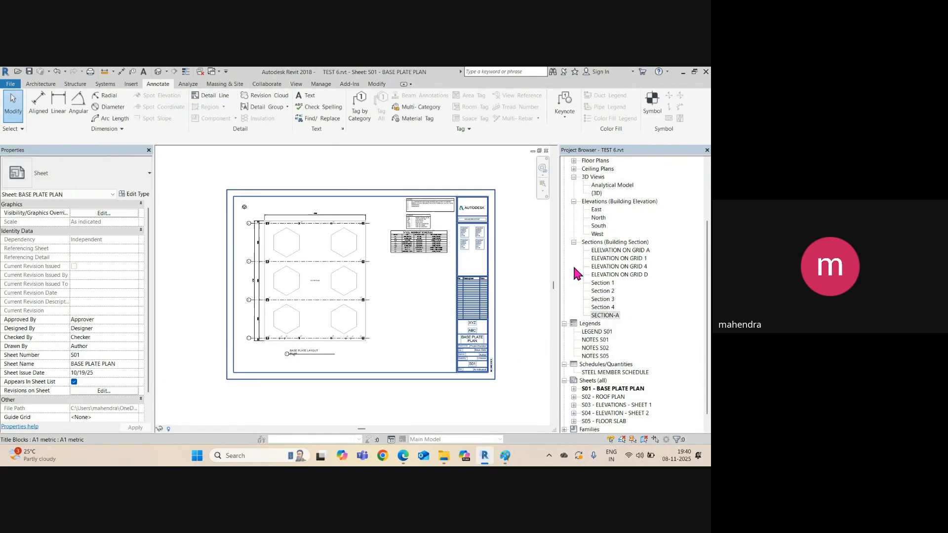
pyautogui.scroll(4, 379, 276)
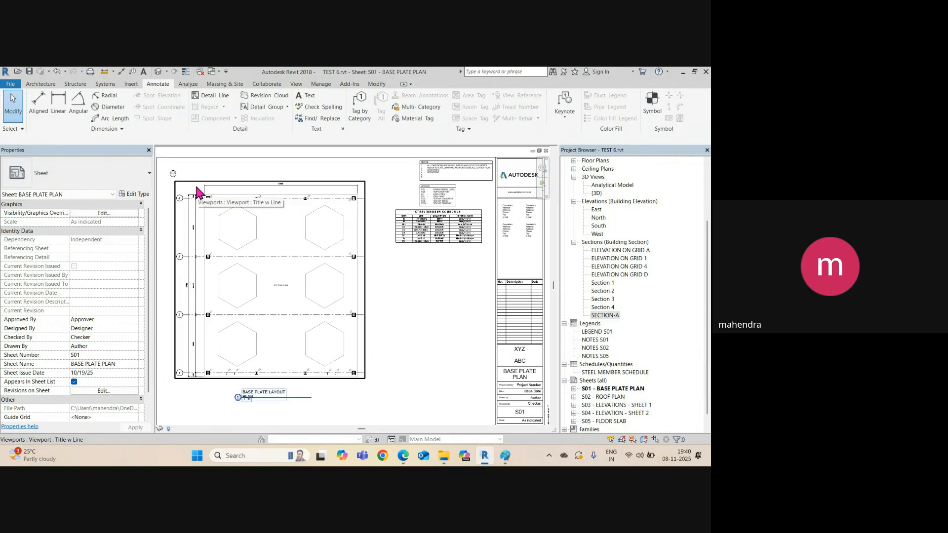
pyautogui.scroll(-2, 250, 237)
pyautogui.click(251, 238)
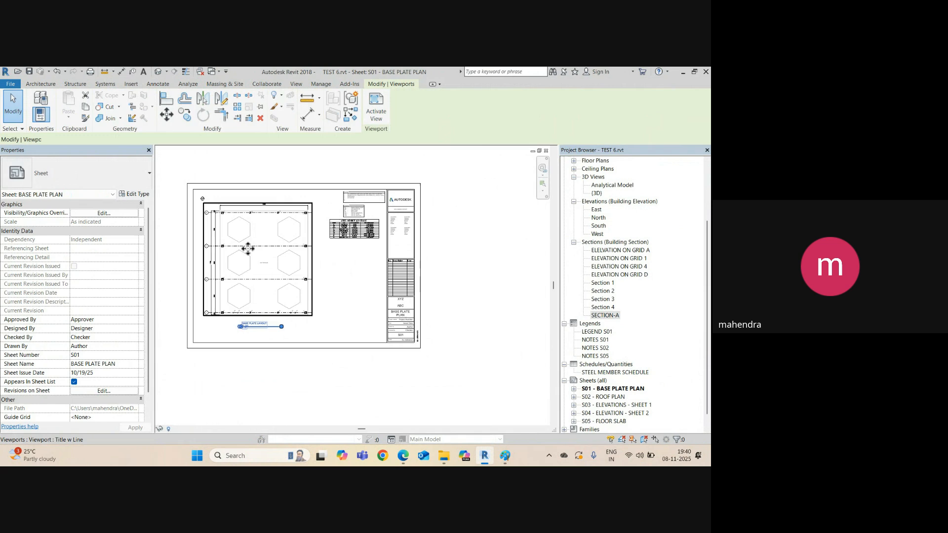
pyautogui.moveTo(260, 249)
pyautogui.mouseDown()
pyautogui.moveTo(272, 260)
pyautogui.moveTo(268, 249)
pyautogui.mouseUp()
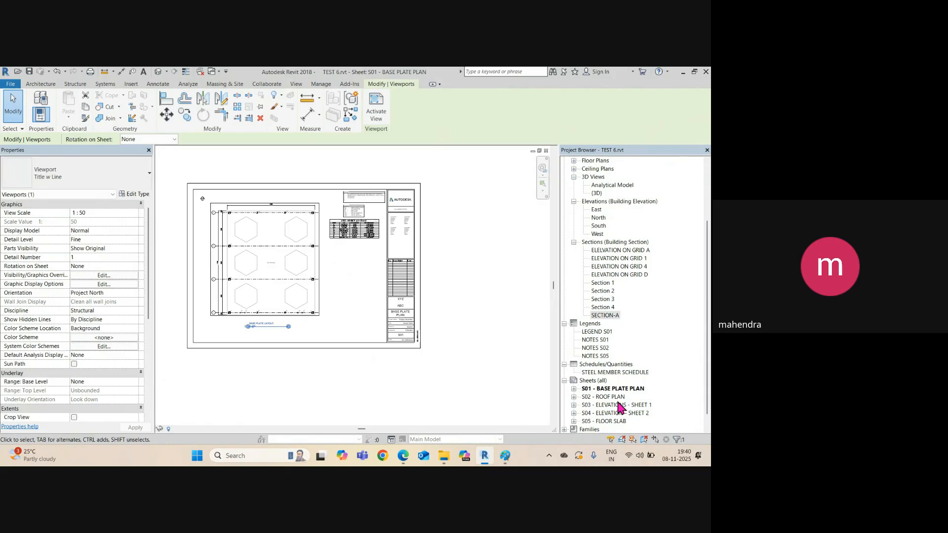
# Step: Create a new sheet with the A1 metric title block
pyautogui.click(596, 382)
pyautogui.rightClick(595, 381)
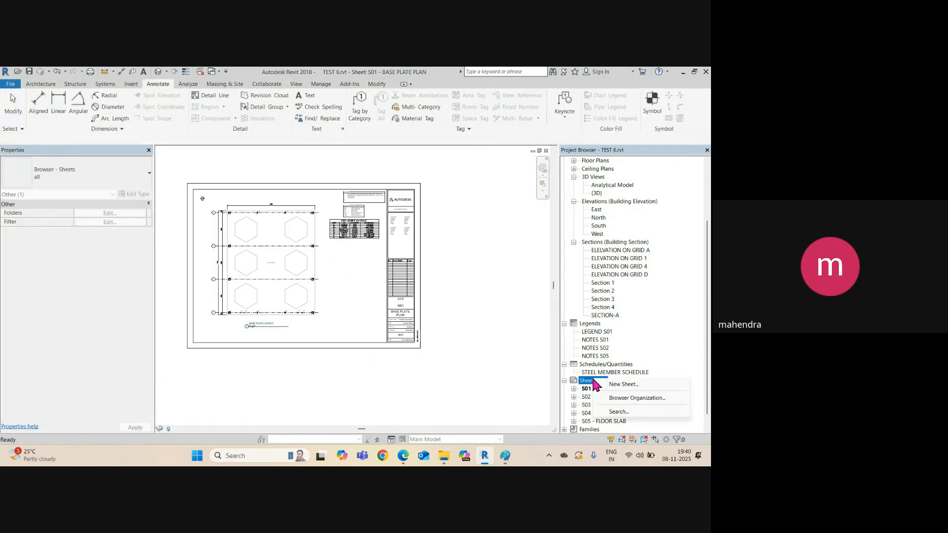
pyautogui.click(624, 386)
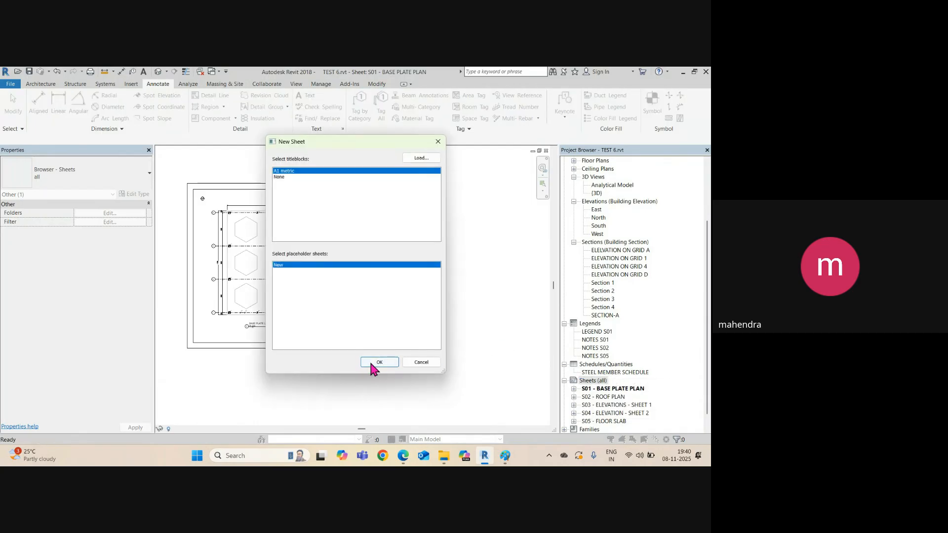
pyautogui.click(379, 363)
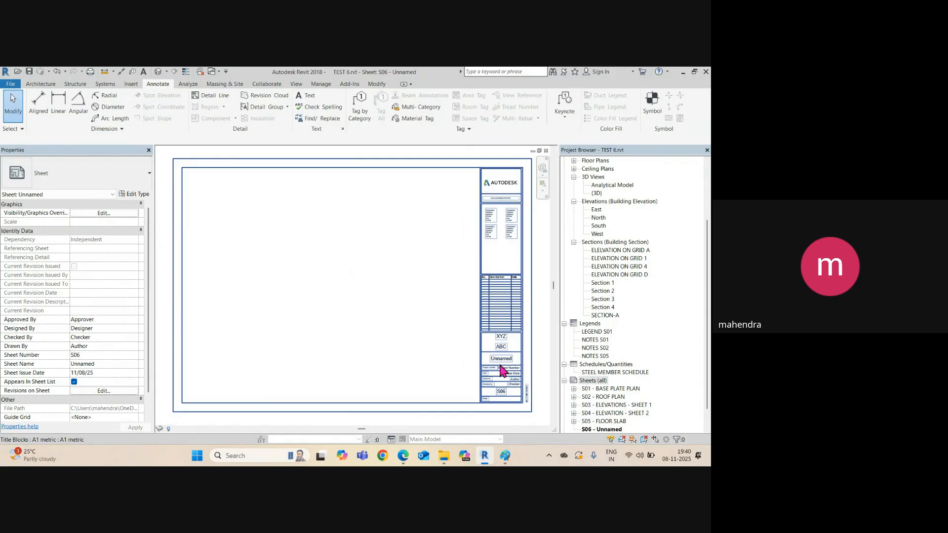
# Step: Rename the new S06 sheet to SECTIONS in its title block
pyautogui.scroll(3, 501, 369)
pyautogui.click(504, 352)
pyautogui.click(504, 352)
pyautogui.write('SECTIONS')
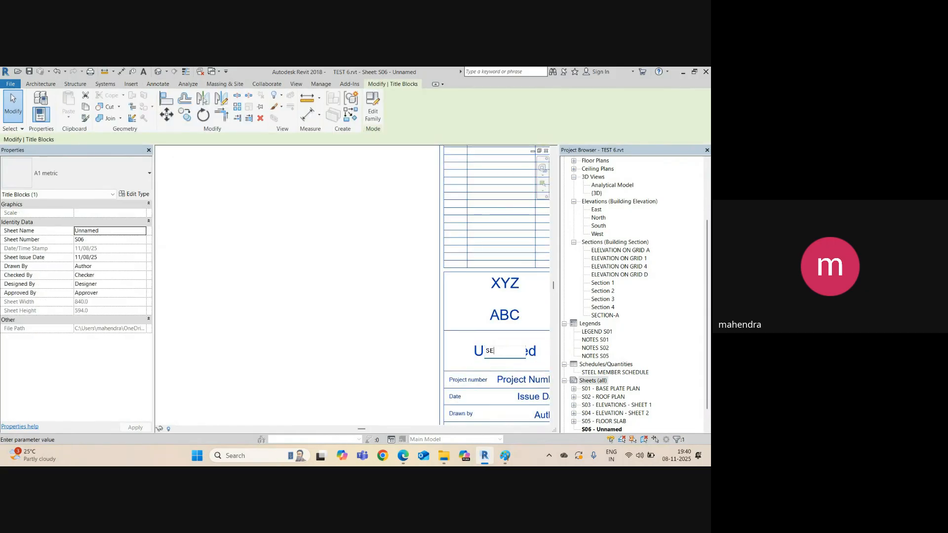
pyautogui.click(275, 324)
# Step: Place the SECTION-A view in the upper part of sheet S06 - SECTIONS
pyautogui.scroll(-2, 328, 344)
pyautogui.moveTo(285, 311); pyautogui.dragTo(424, 348, button='middle')
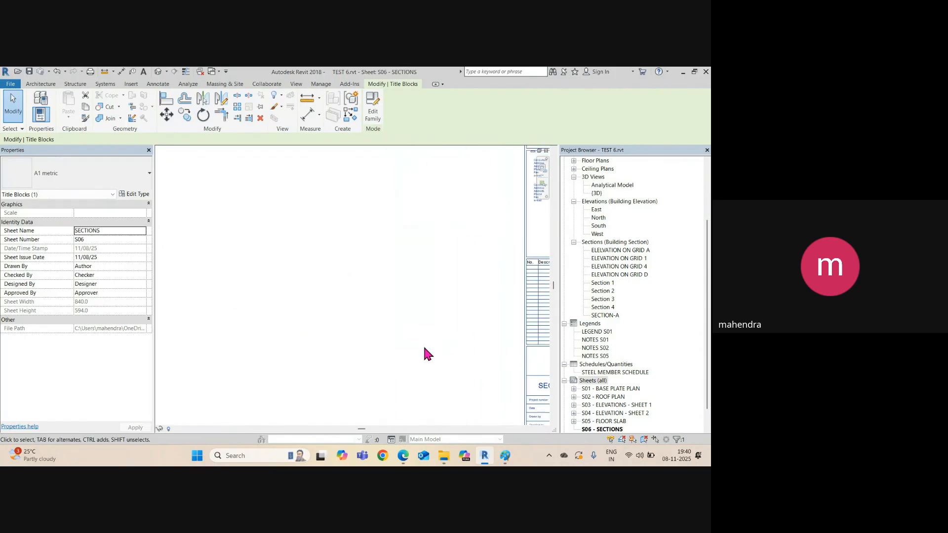
pyautogui.middleClick(413, 343)
pyautogui.middleClick(413, 342)
pyautogui.click(605, 316)
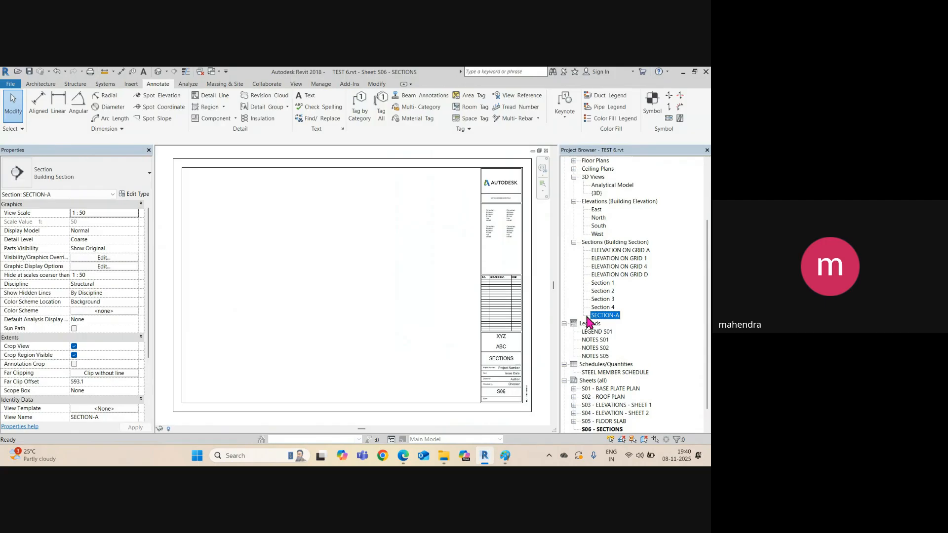
pyautogui.moveTo(254, 267); pyautogui.dragTo(299, 206)
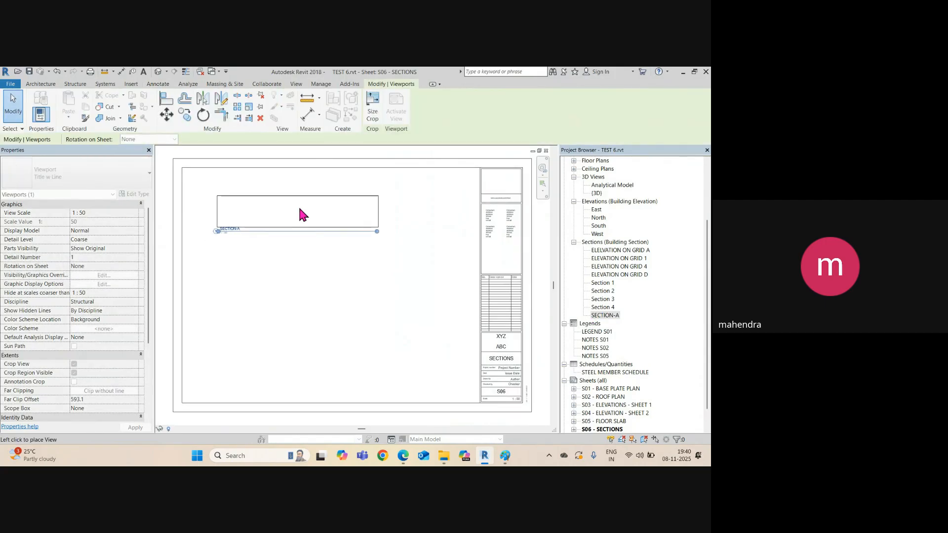
pyautogui.click(277, 198)
# Step: Shorten the SECTION-A viewport's title line and move the title centrally below the section
pyautogui.scroll(2, 396, 223)
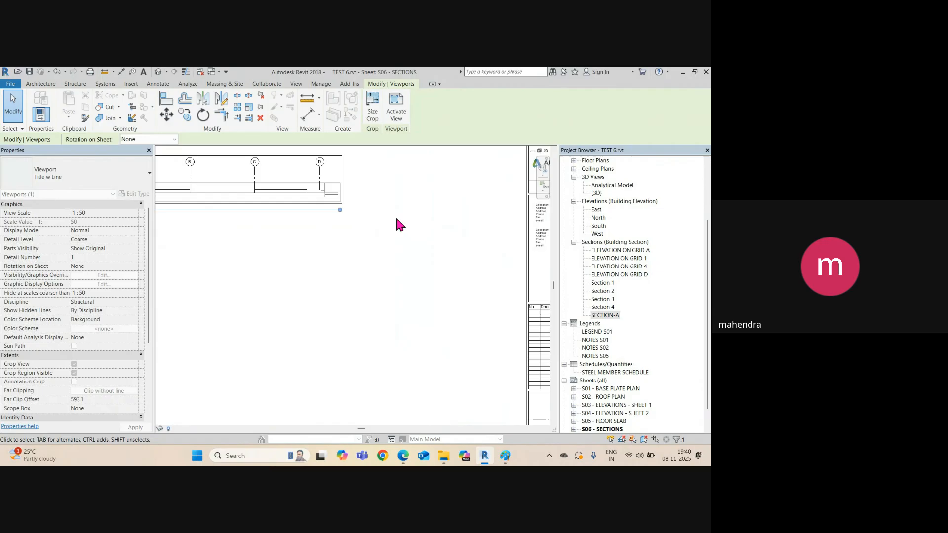
pyautogui.moveTo(247, 233); pyautogui.dragTo(457, 254, button='middle')
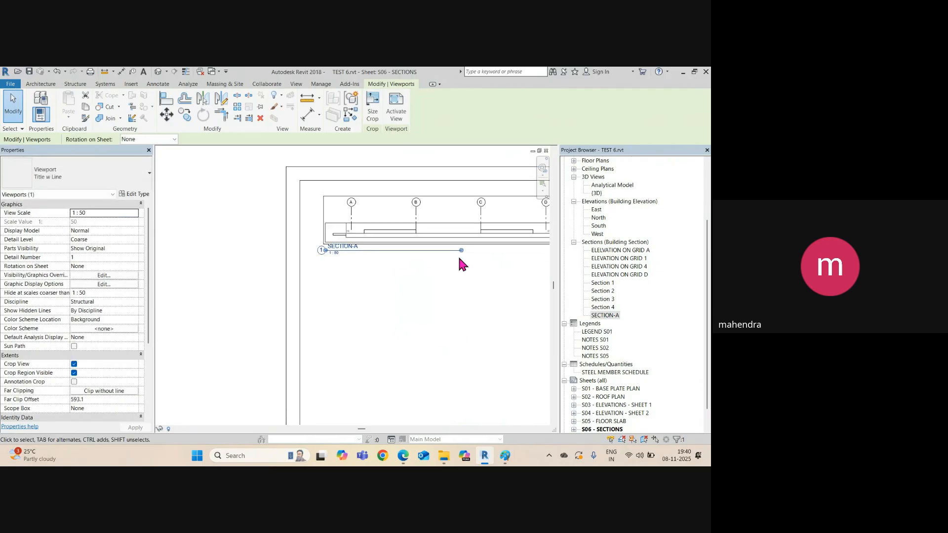
pyautogui.moveTo(369, 260); pyautogui.dragTo(485, 260)
pyautogui.click(351, 277)
pyautogui.click(340, 251)
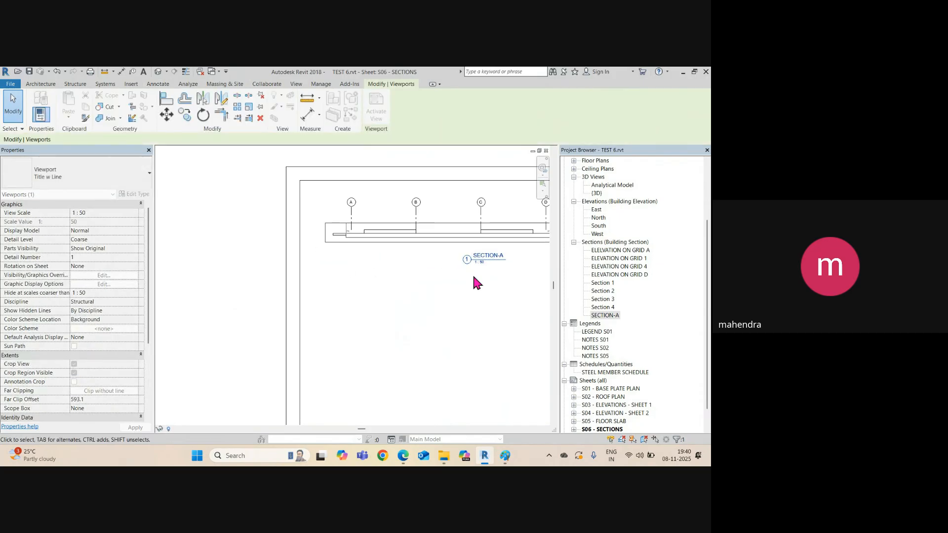
pyautogui.scroll(3, 424, 353)
pyautogui.scroll(1, 310, 318)
pyautogui.moveTo(310, 319); pyautogui.dragTo(420, 301, button='middle')
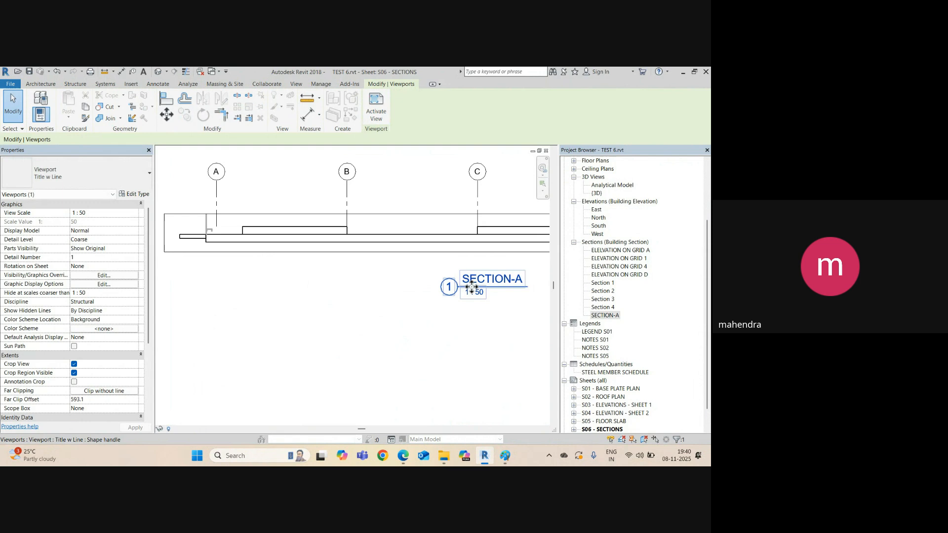
pyautogui.moveTo(472, 287); pyautogui.dragTo(388, 314)
pyautogui.scroll(-2, 343, 317)
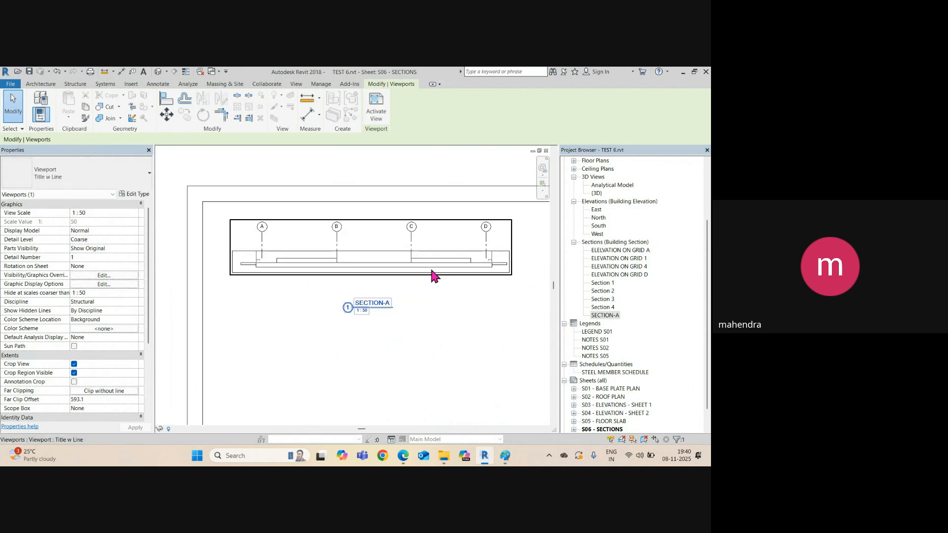
# Step: Activate the SECTION-A viewport and extend its crop region further below the slab and slightly outward beyond grid D
pyautogui.doubleClick(381, 241)
pyautogui.click(370, 273)
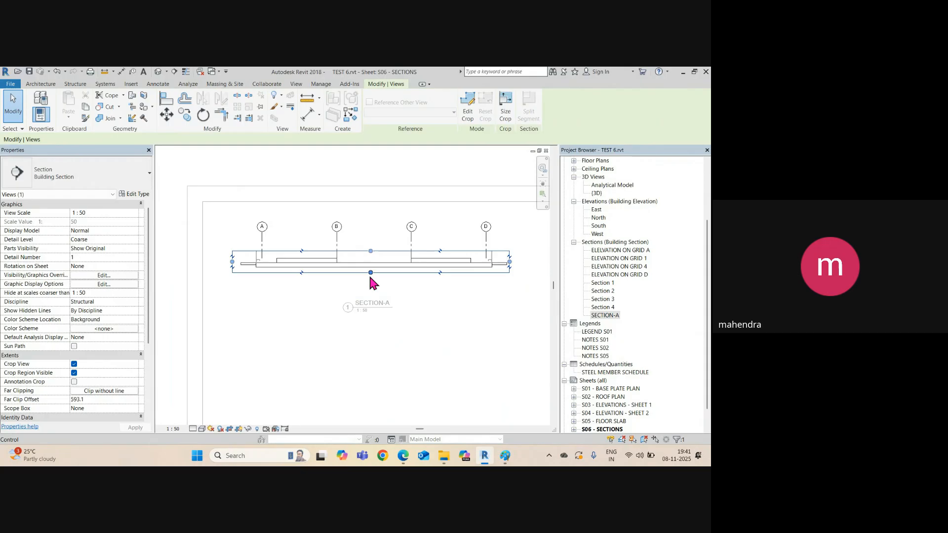
pyautogui.moveTo(369, 274); pyautogui.dragTo(372, 293)
pyautogui.scroll(1, 347, 299)
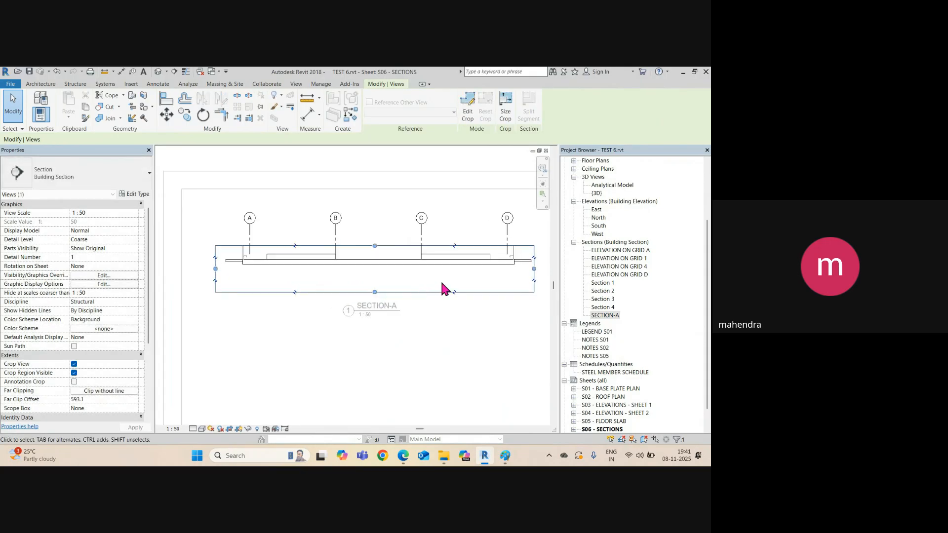
pyautogui.moveTo(446, 299); pyautogui.dragTo(385, 317, button='middle')
pyautogui.moveTo(476, 283); pyautogui.dragTo(484, 283)
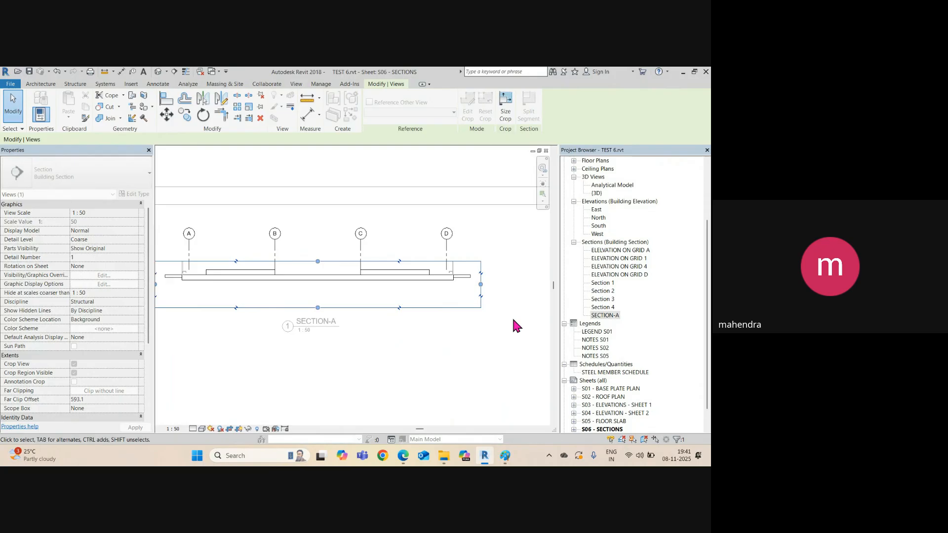
# Step: Set SECTION-A's detail level to Fine and its visual style to Hidden Line
pyautogui.scroll(-1, 381, 322)
pyautogui.scroll(3, 212, 289)
pyautogui.scroll(2, 301, 297)
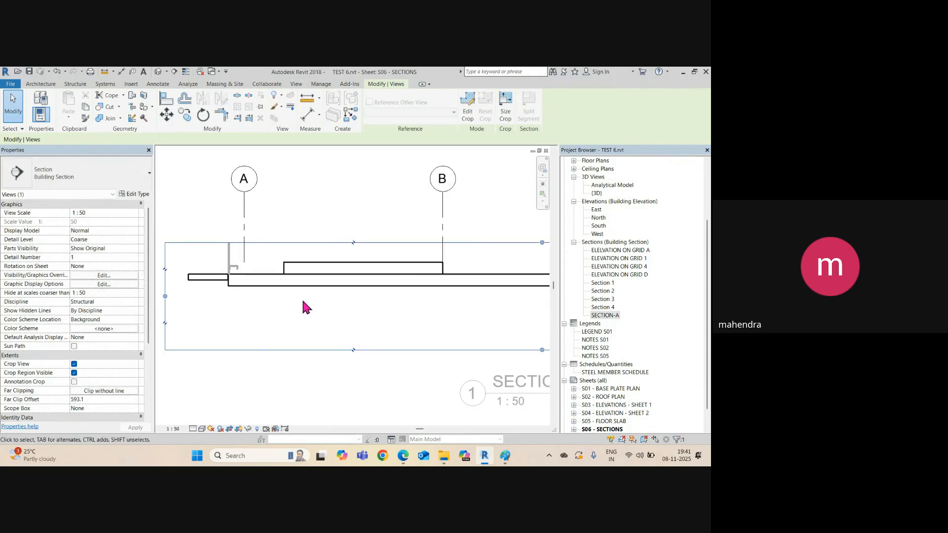
pyautogui.click(301, 297)
pyautogui.click(194, 427)
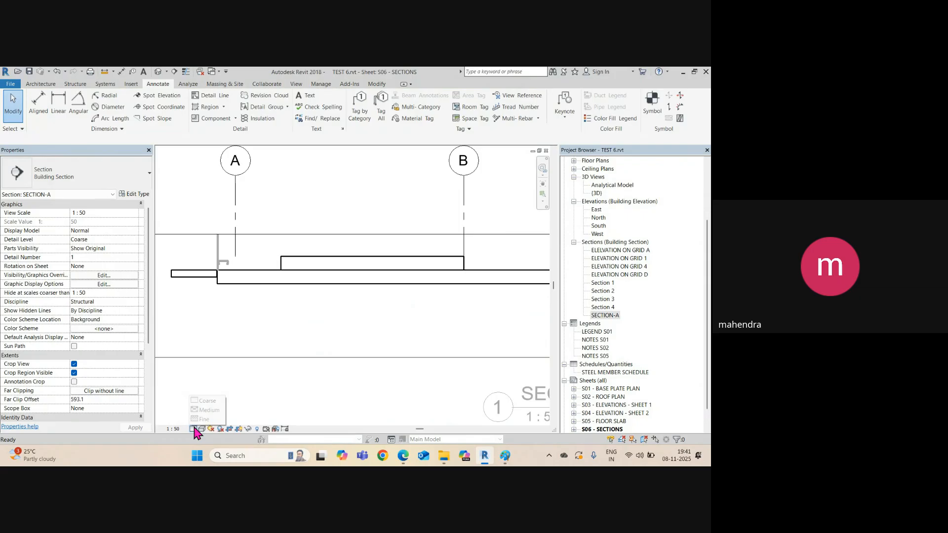
pyautogui.click(199, 419)
pyautogui.click(202, 428)
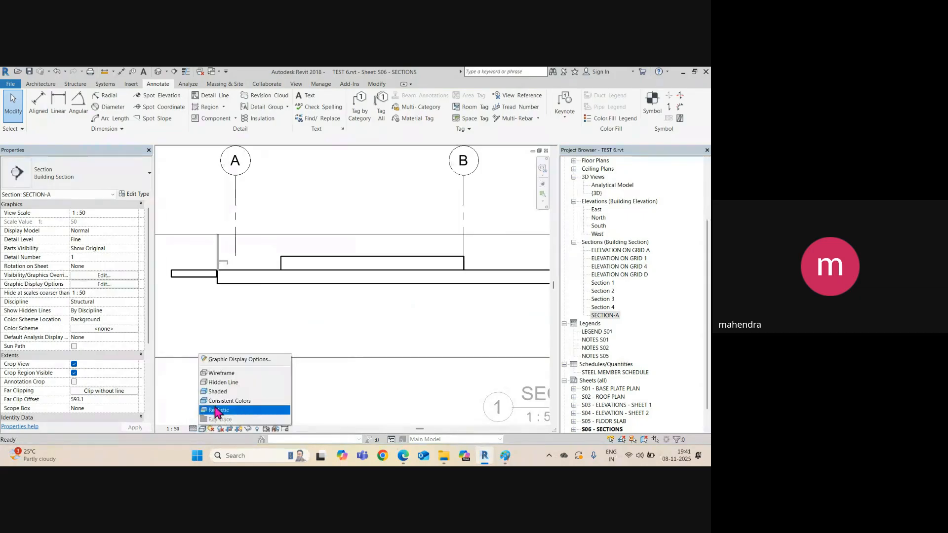
pyautogui.click(218, 384)
pyautogui.scroll(2, 280, 280)
pyautogui.scroll(3, 277, 275)
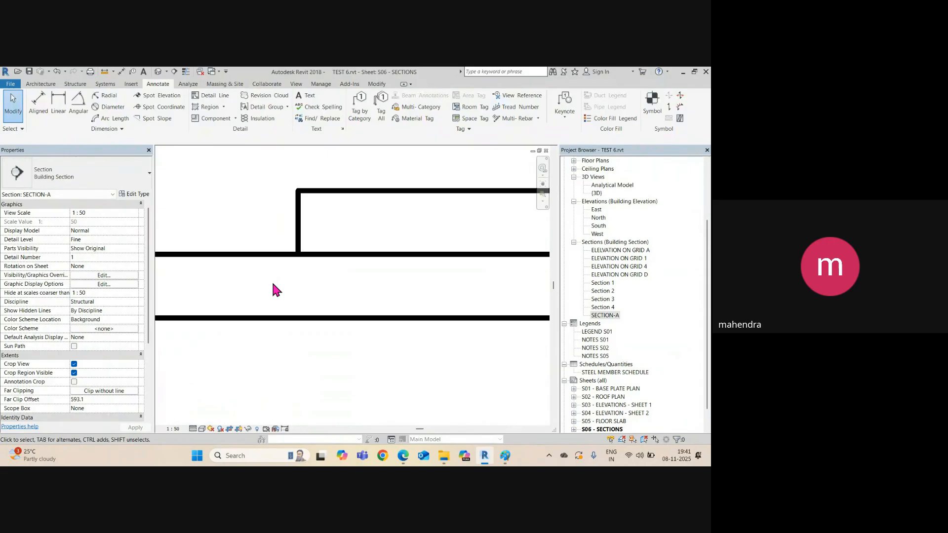
# Step: Override the Floors category's cut pattern colour in SECTION-A with grey RGB 192-192-192
pyautogui.scroll(-3, 281, 312)
pyautogui.moveTo(248, 326); pyautogui.dragTo(277, 315, button='middle')
pyautogui.scroll(-1, 260, 288)
pyautogui.scroll(-4, 227, 291)
pyautogui.scroll(-1, 316, 304)
pyautogui.click(269, 299)
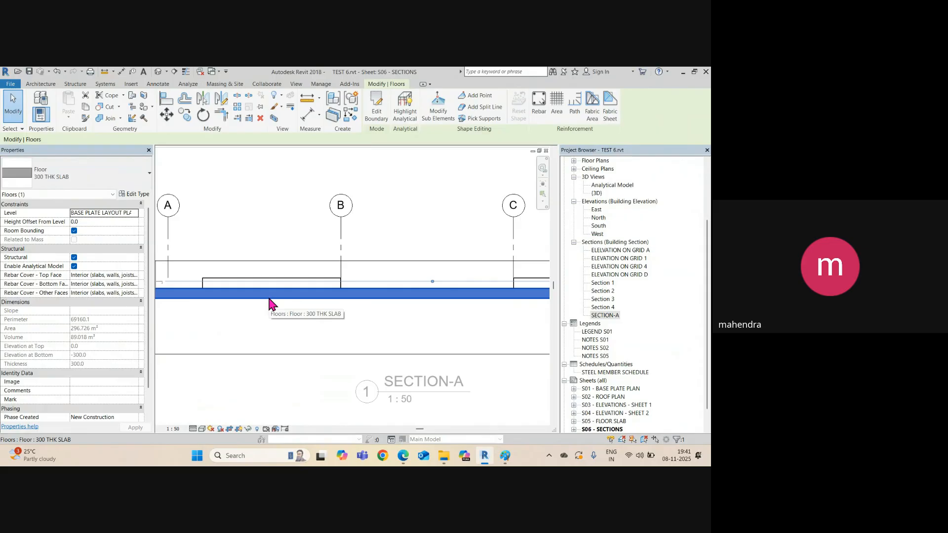
pyautogui.rightClick(269, 303)
pyautogui.moveTo(352, 141)
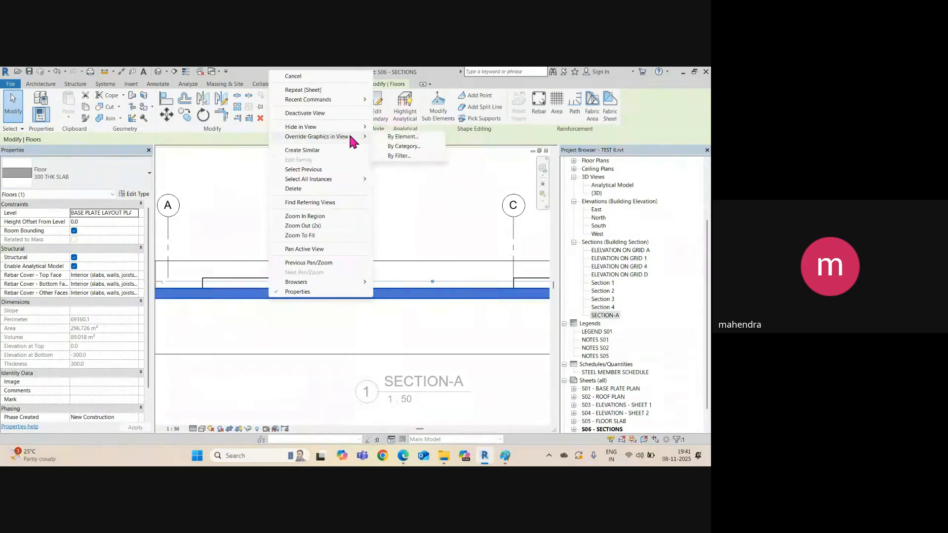
pyautogui.click(403, 147)
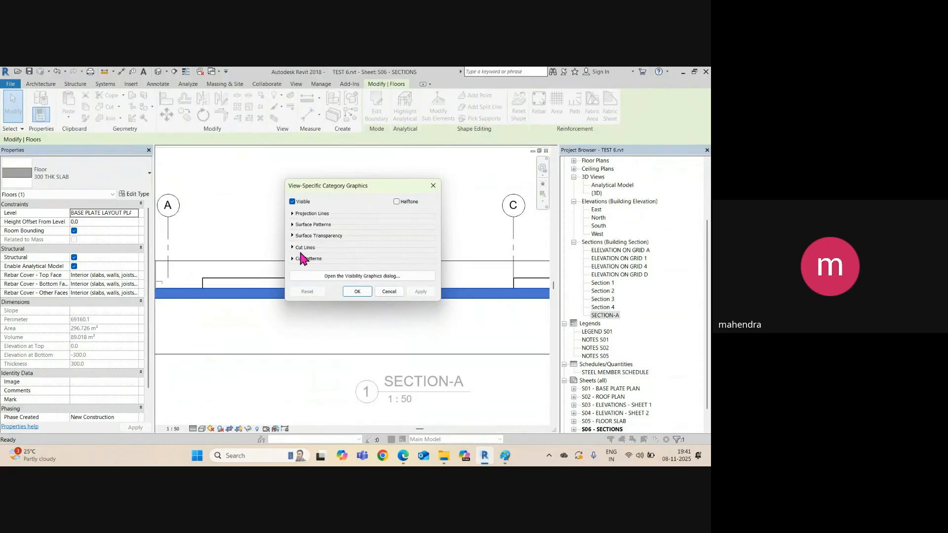
pyautogui.click(292, 249)
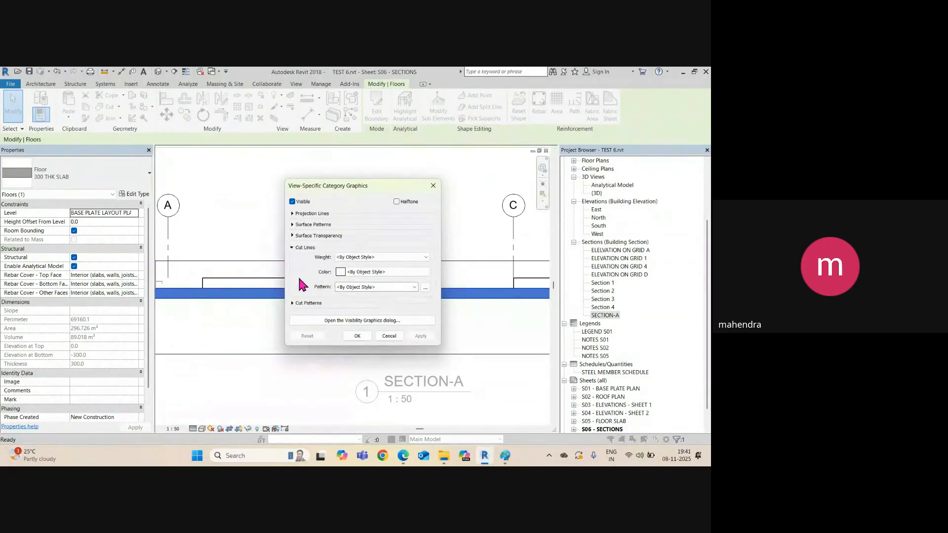
pyautogui.click(292, 303)
pyautogui.click(373, 329)
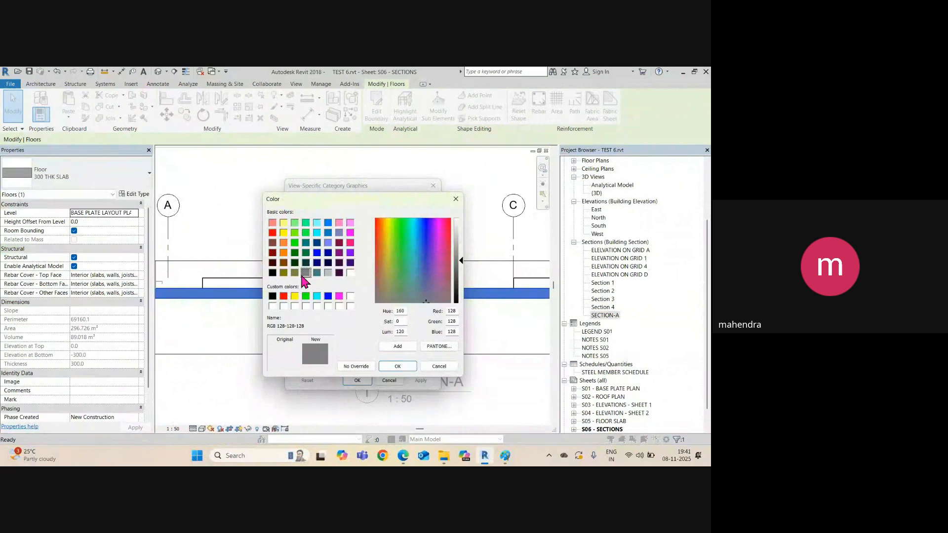
pyautogui.click(328, 273)
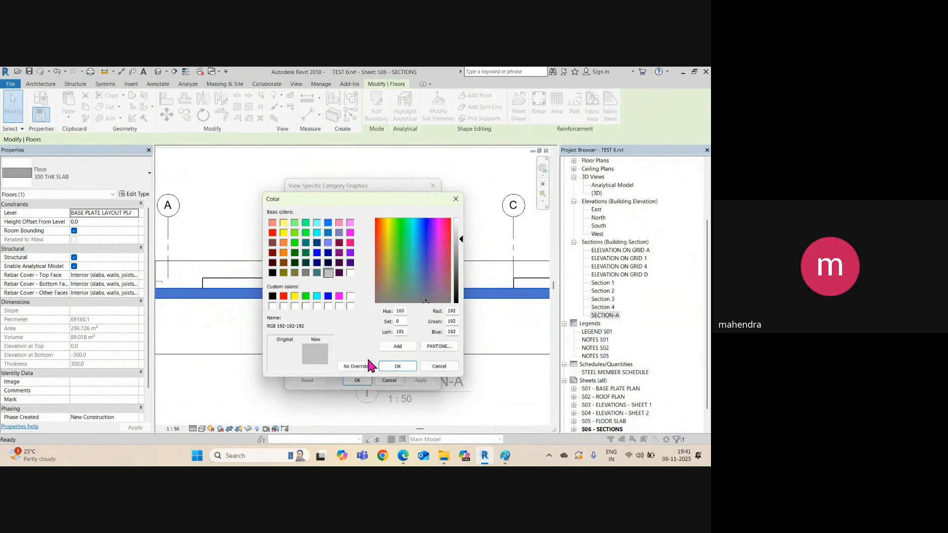
pyautogui.click(397, 366)
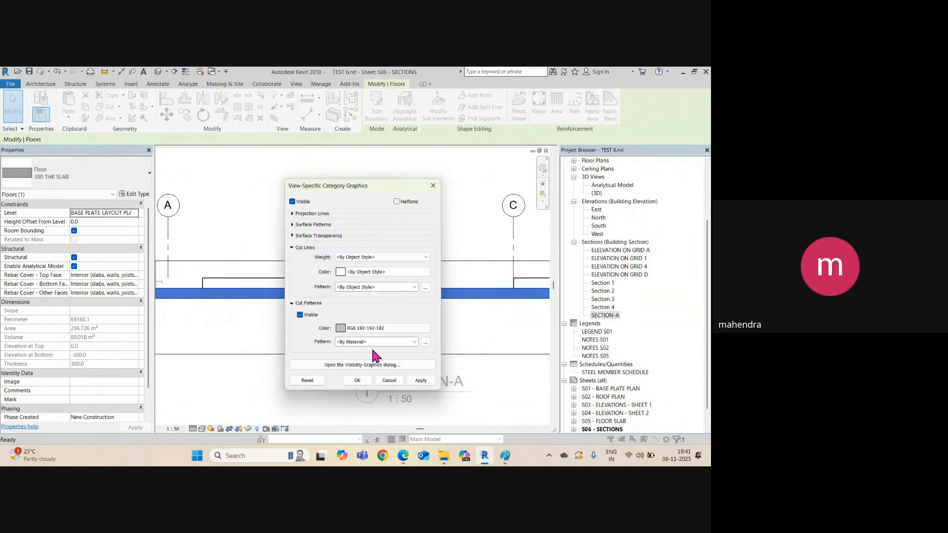
# Step: Set the Floors category's cut pattern to Solid fill and accept the override
pyautogui.click(370, 342)
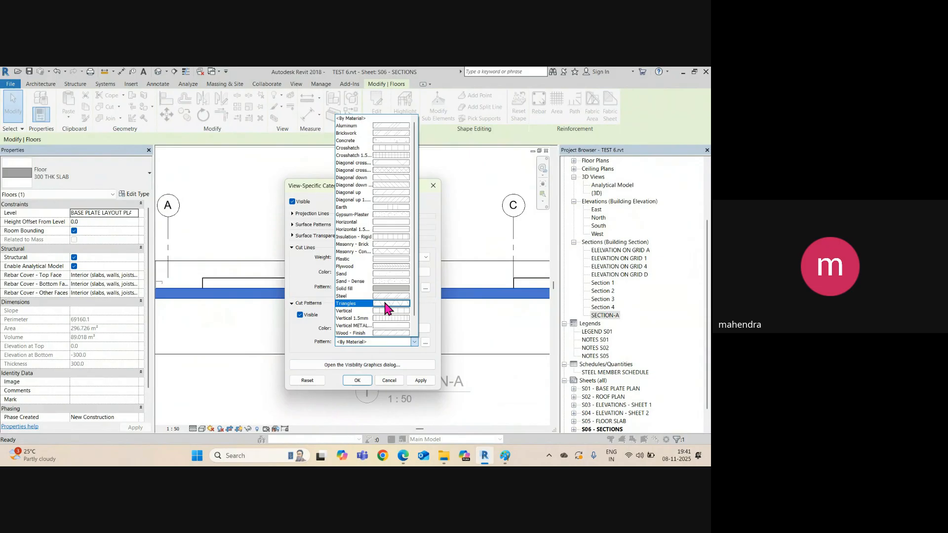
pyautogui.click(377, 292)
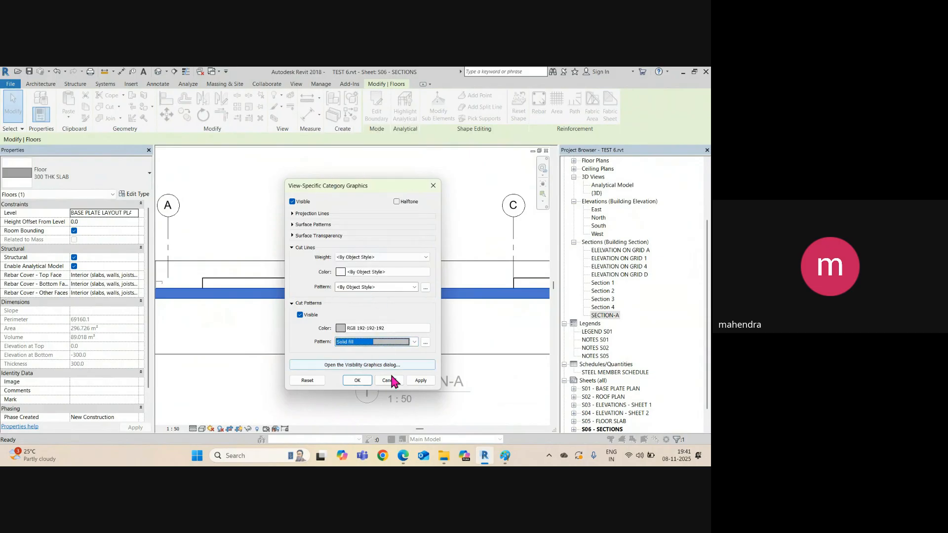
pyautogui.click(359, 381)
pyautogui.scroll(-2, 351, 371)
pyautogui.moveTo(352, 371)
pyautogui.mouseDown(button='middle')
pyautogui.moveTo(298, 311)
pyautogui.moveTo(346, 329)
pyautogui.mouseUp(button='middle')
pyautogui.scroll(4, 346, 328)
pyautogui.press('Escape')
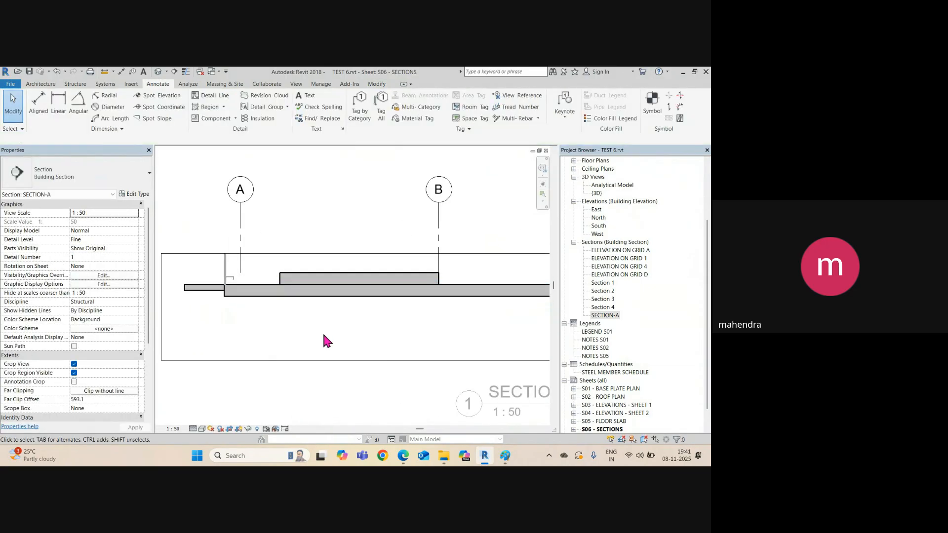
# Step: Change the Floors category's cut pattern override in SECTION-A to Concrete
pyautogui.scroll(-3, 239, 271)
pyautogui.scroll(-1, 238, 277)
pyautogui.click(287, 285)
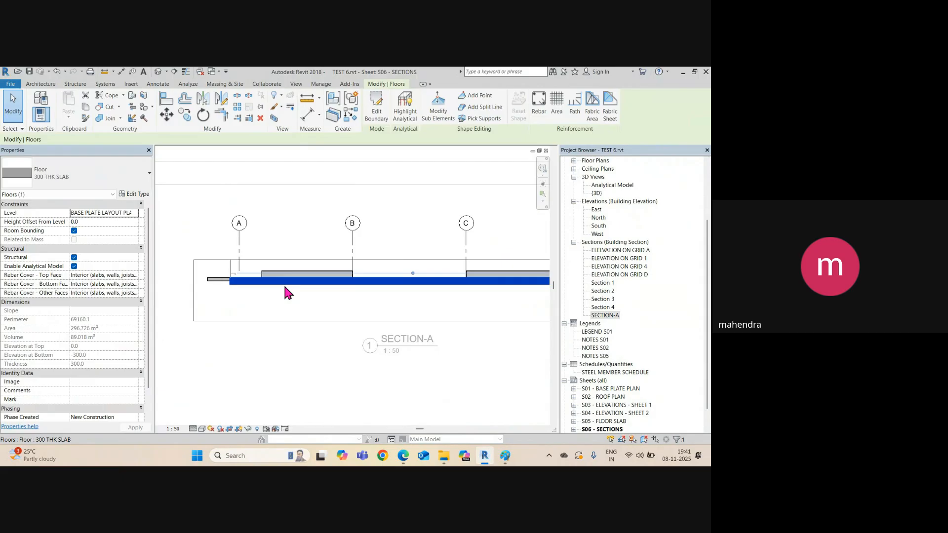
pyautogui.rightClick(287, 286)
pyautogui.moveTo(352, 287)
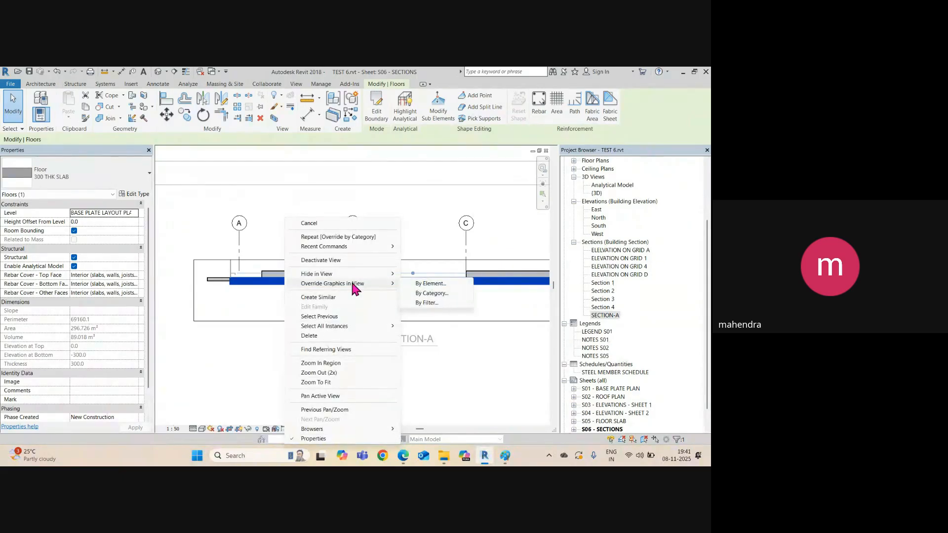
pyautogui.click(433, 293)
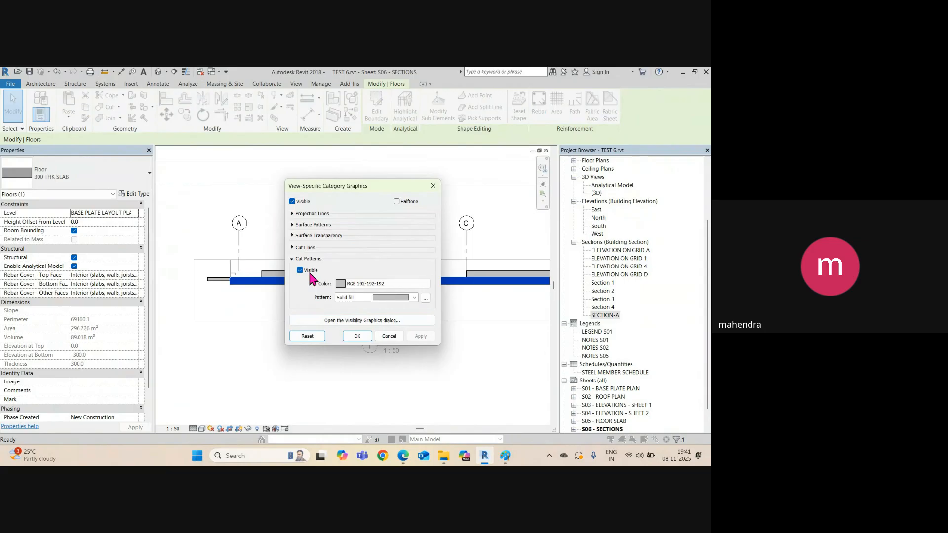
pyautogui.click(373, 298)
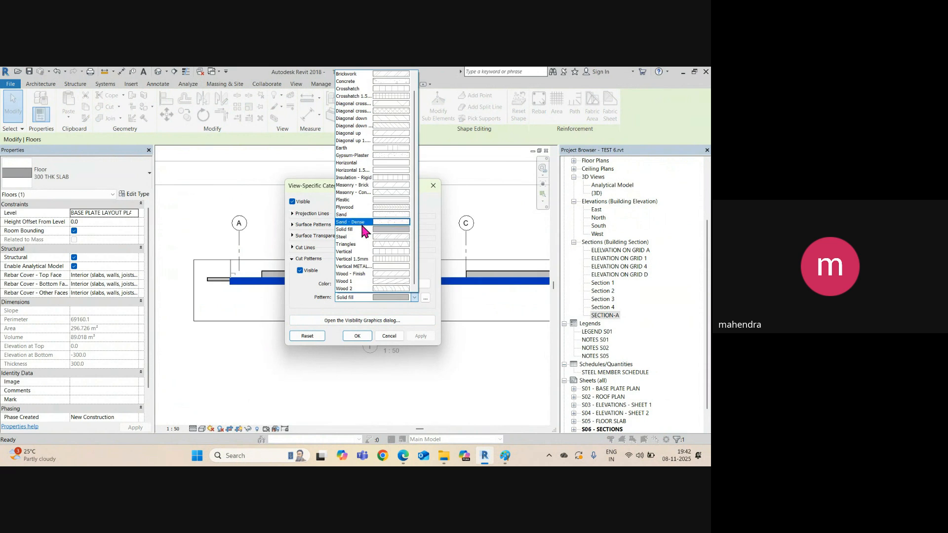
pyautogui.scroll(1, 360, 230)
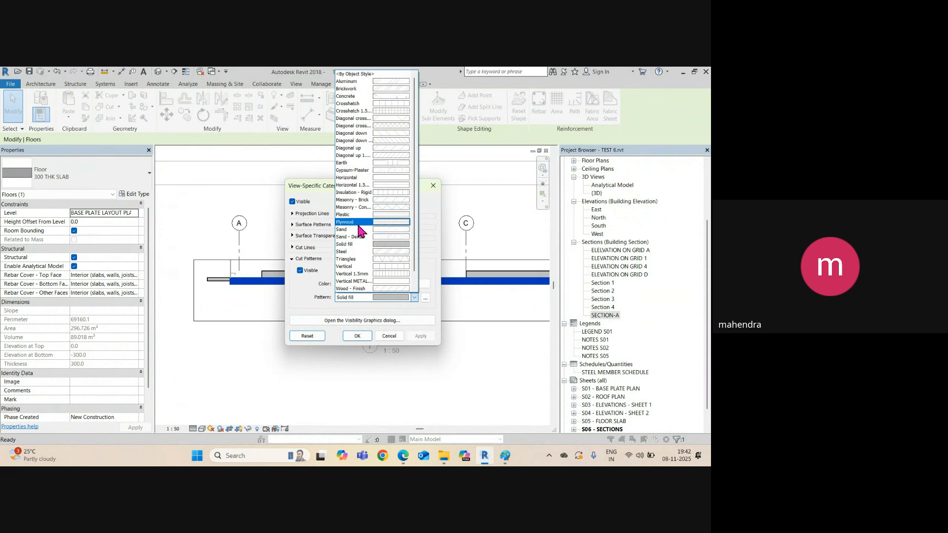
pyautogui.click(365, 97)
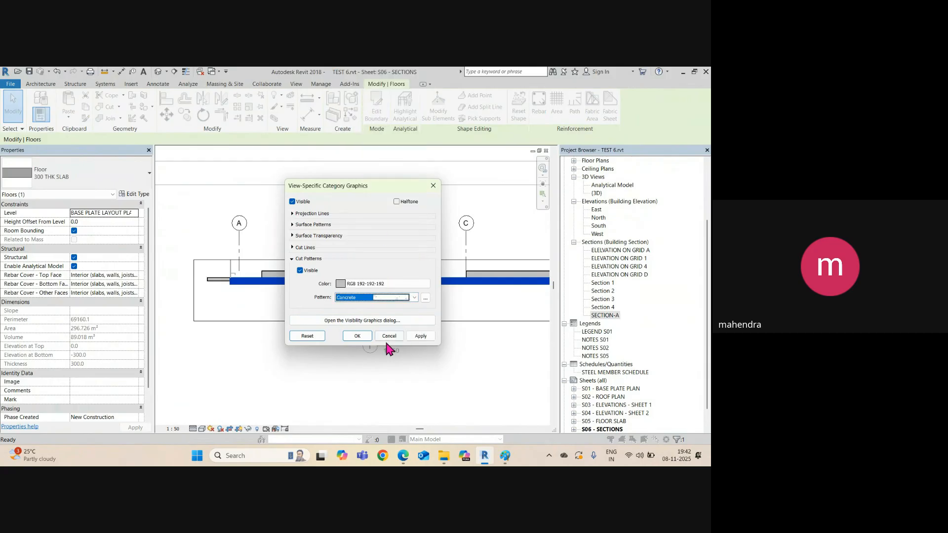
pyautogui.click(421, 336)
pyautogui.click(357, 336)
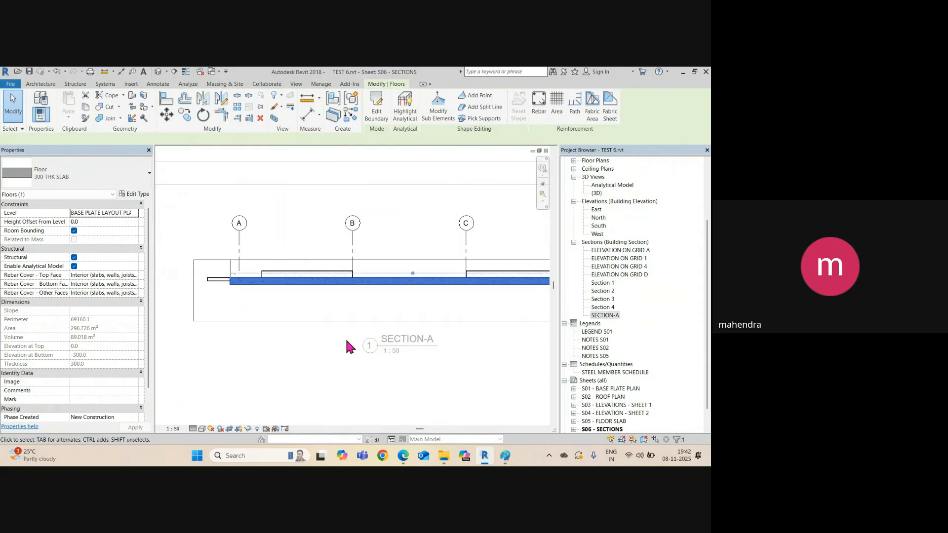
pyautogui.click(318, 351)
pyautogui.scroll(8, 272, 275)
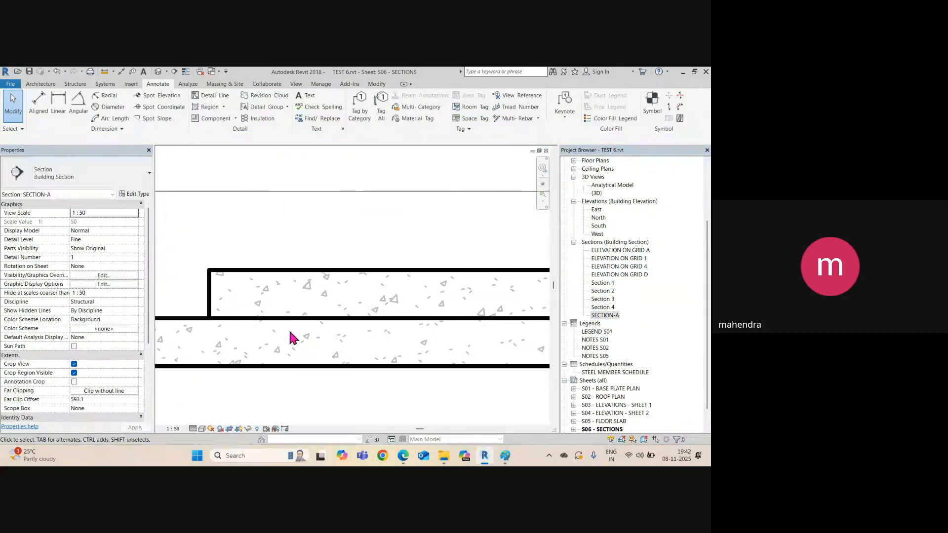
pyautogui.scroll(-4, 354, 289)
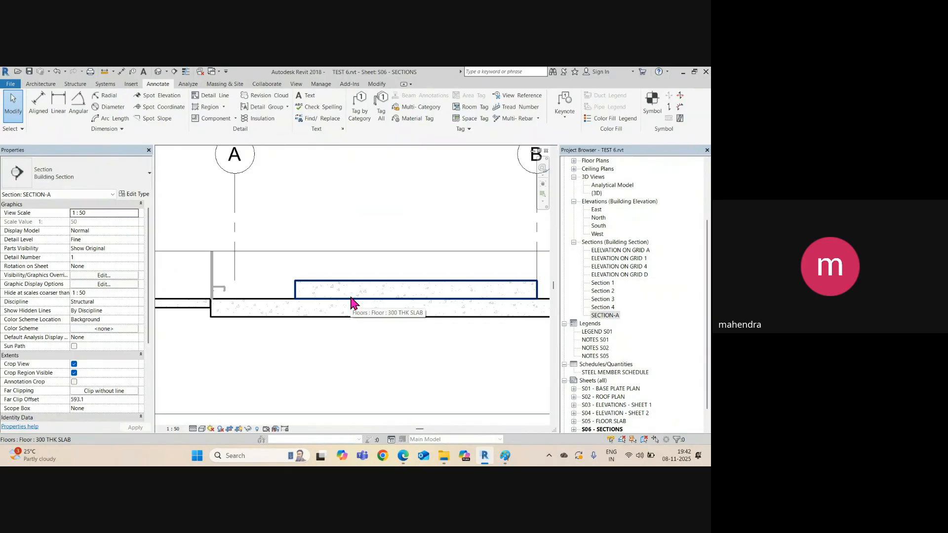
# Step: Set the Floors category's cut pattern colour in SECTION-A to dark purple RGB 064-000-064
pyautogui.scroll(-5, 266, 251)
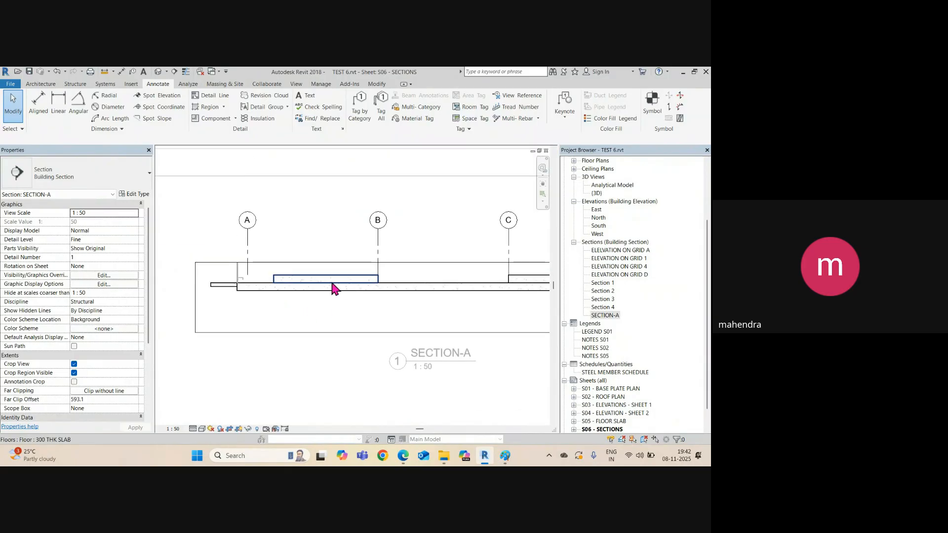
pyautogui.click(332, 288)
pyautogui.rightClick(332, 288)
pyautogui.moveTo(391, 283)
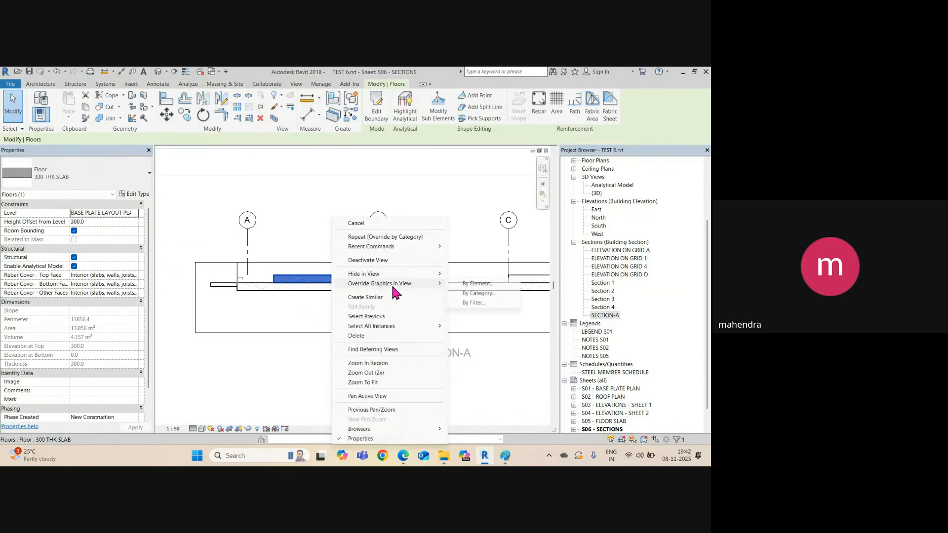
pyautogui.click(469, 294)
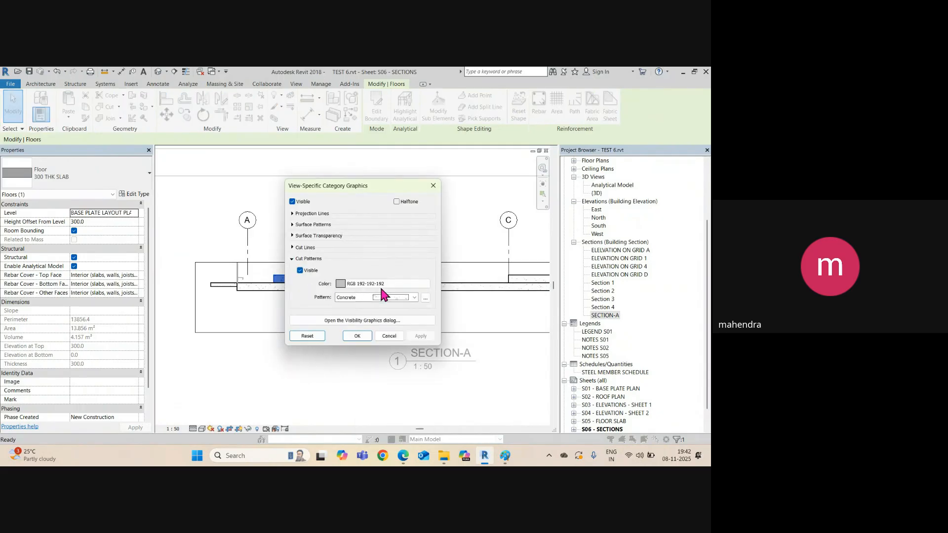
pyautogui.click(350, 285)
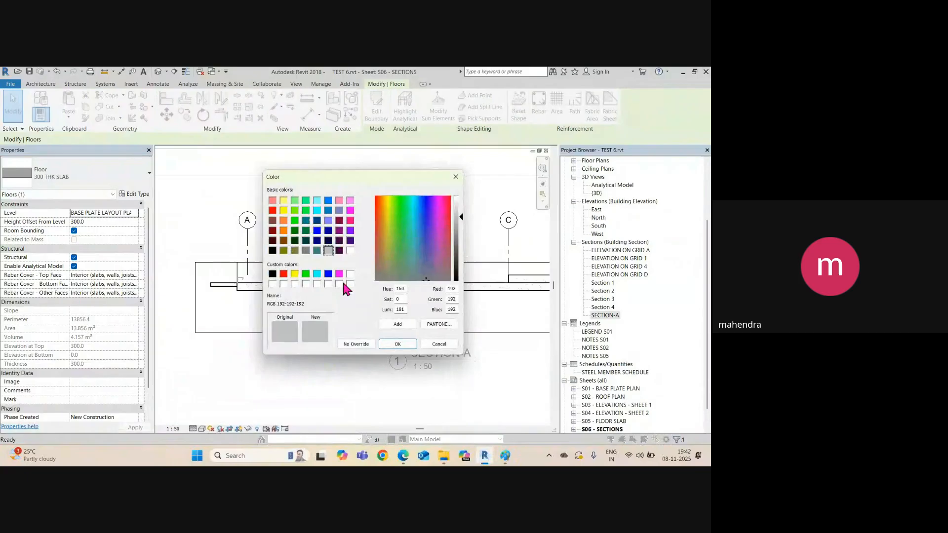
pyautogui.click(339, 251)
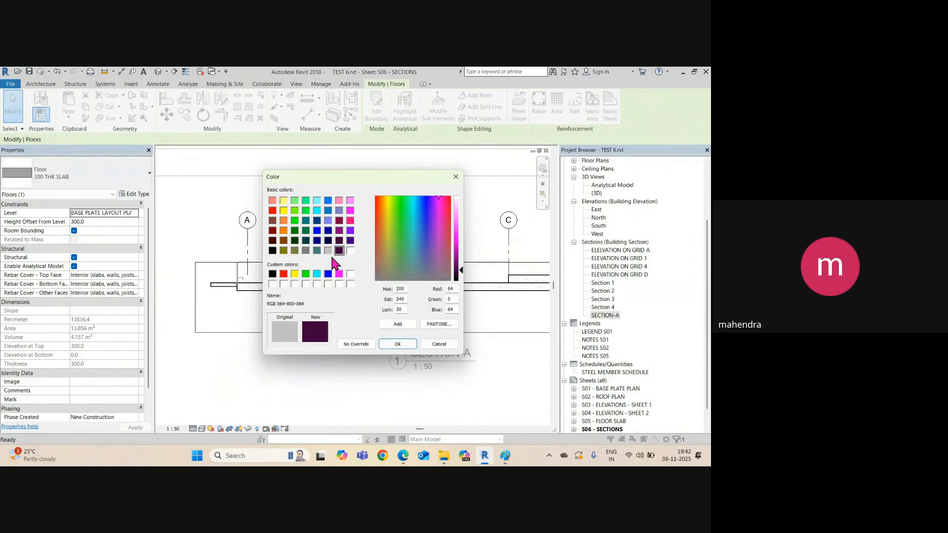
pyautogui.click(389, 344)
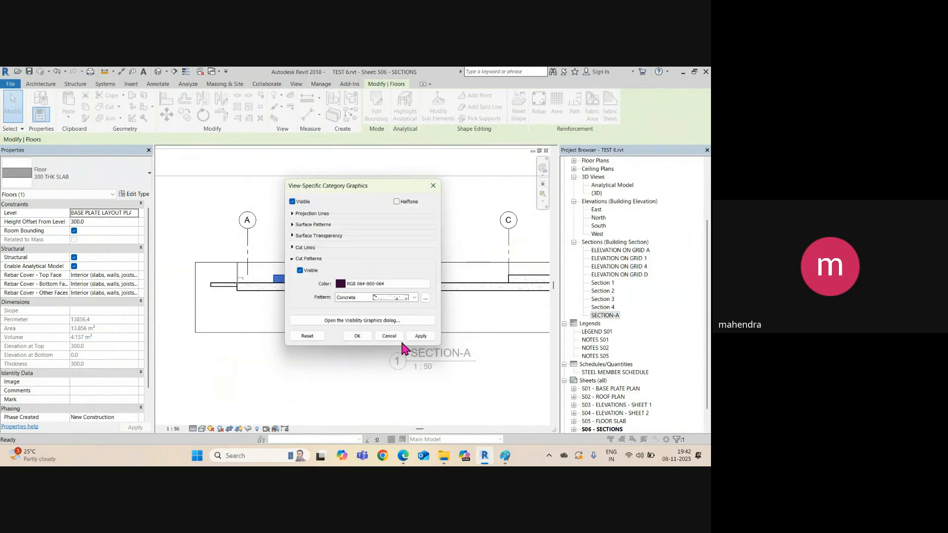
pyautogui.click(359, 337)
pyautogui.scroll(5, 286, 306)
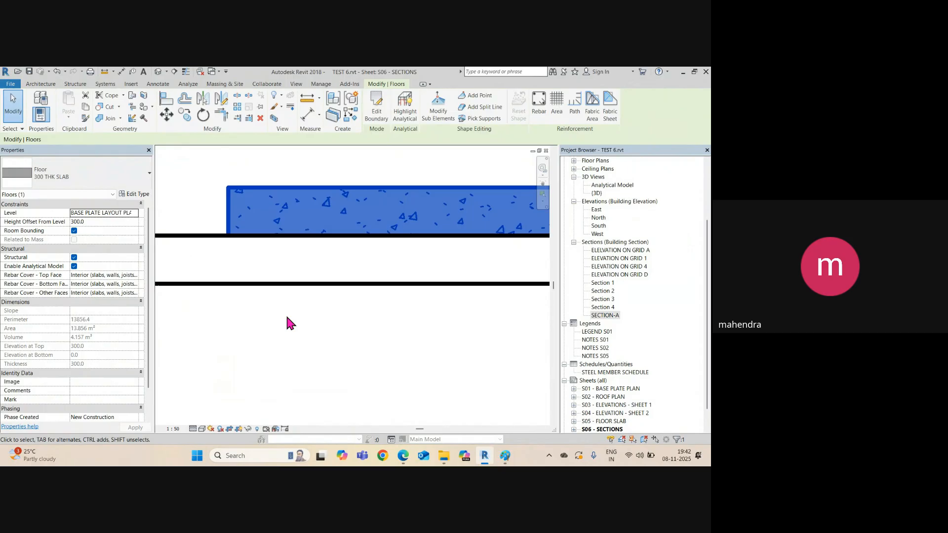
pyautogui.click(309, 355)
# Step: Add an aligned dimension for the thickness of the thin slab outside grid A, placed at its outer end
pyautogui.scroll(-6, 335, 292)
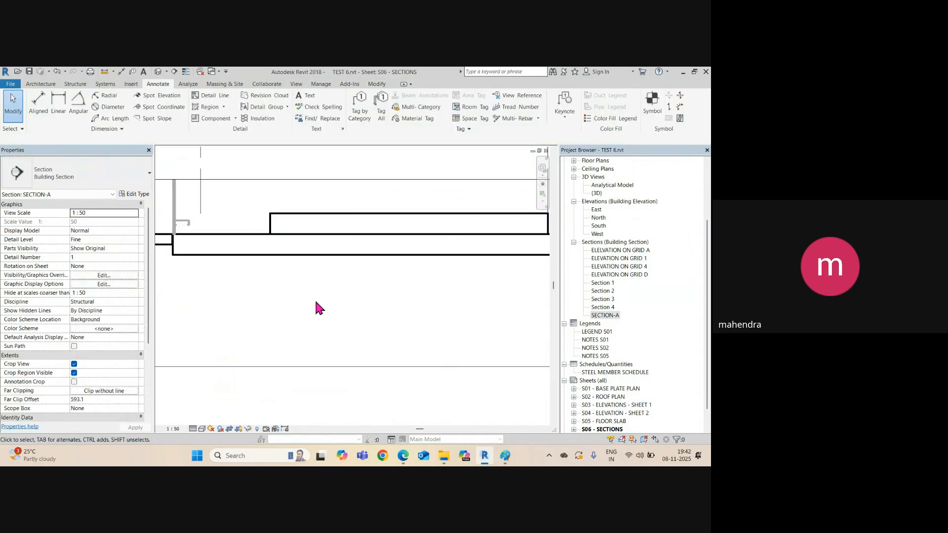
pyautogui.scroll(3, 291, 310)
pyautogui.scroll(4, 288, 308)
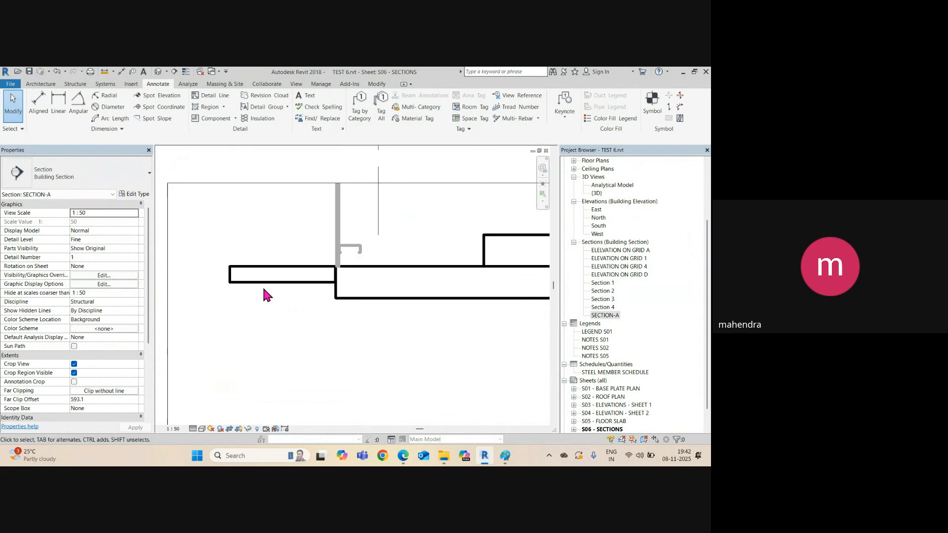
pyautogui.press('i')
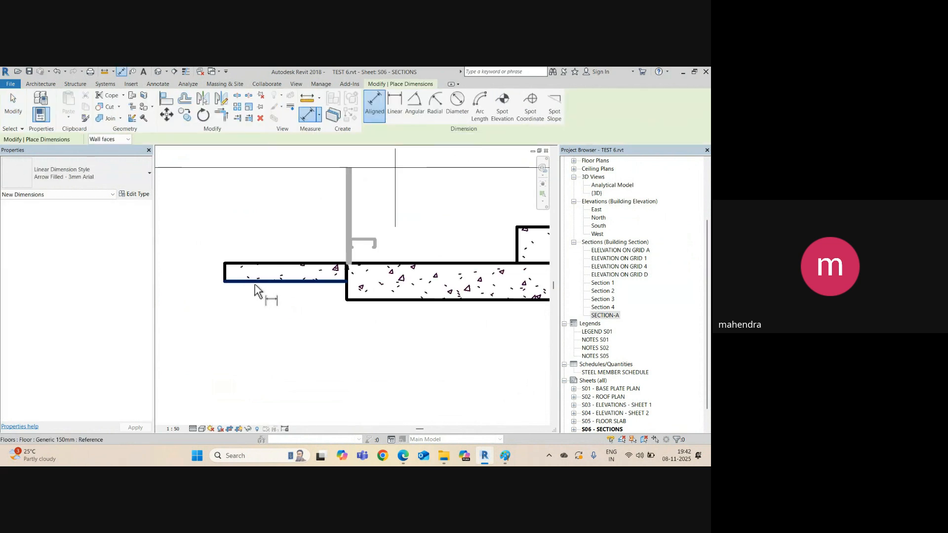
pyautogui.click(254, 283)
pyautogui.click(253, 264)
pyautogui.moveTo(203, 302); pyautogui.dragTo(272, 314, button='middle')
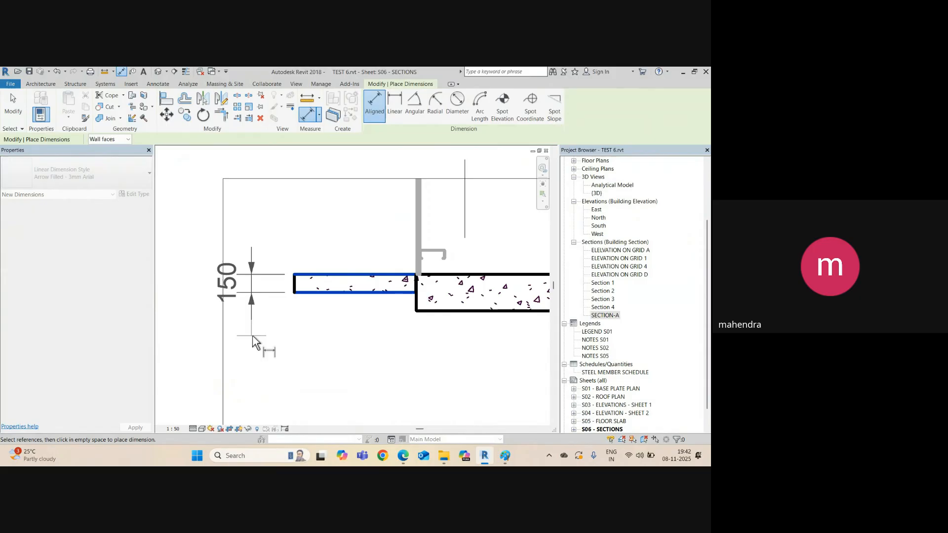
pyautogui.click(265, 337)
# Step: Add an aligned dimension for the main slab's thickness between grids B and C
pyautogui.scroll(-3, 303, 328)
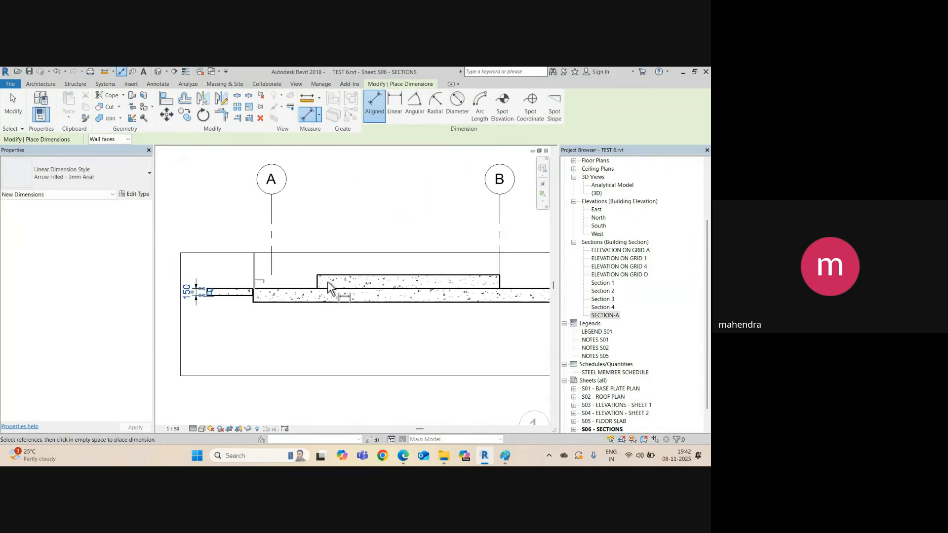
pyautogui.scroll(1, 329, 284)
pyautogui.moveTo(292, 319); pyautogui.dragTo(225, 328, button='middle')
pyautogui.scroll(-3, 225, 328)
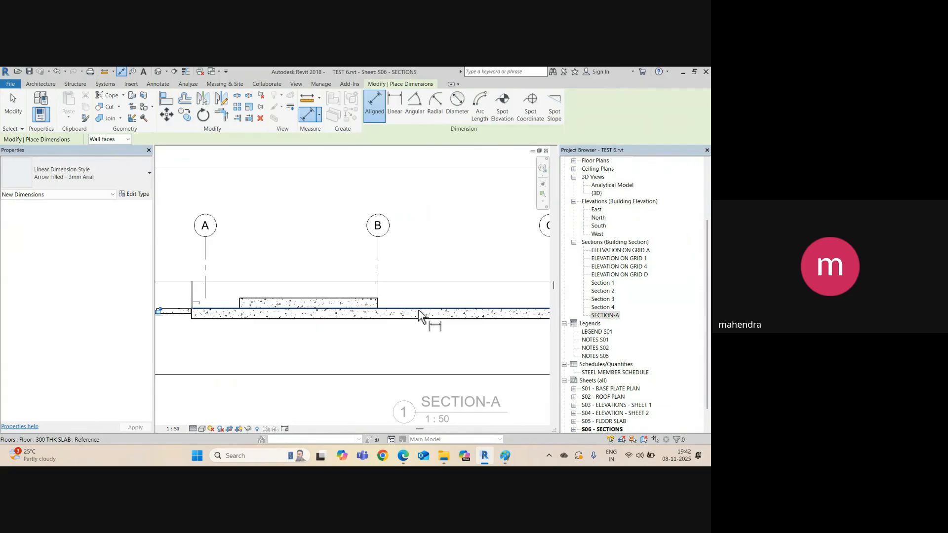
pyautogui.click(419, 310)
pyautogui.click(423, 320)
pyautogui.click(433, 335)
# Step: Move the main slab's thickness dimension text below the slab, clear of the hatch
pyautogui.scroll(2, 441, 324)
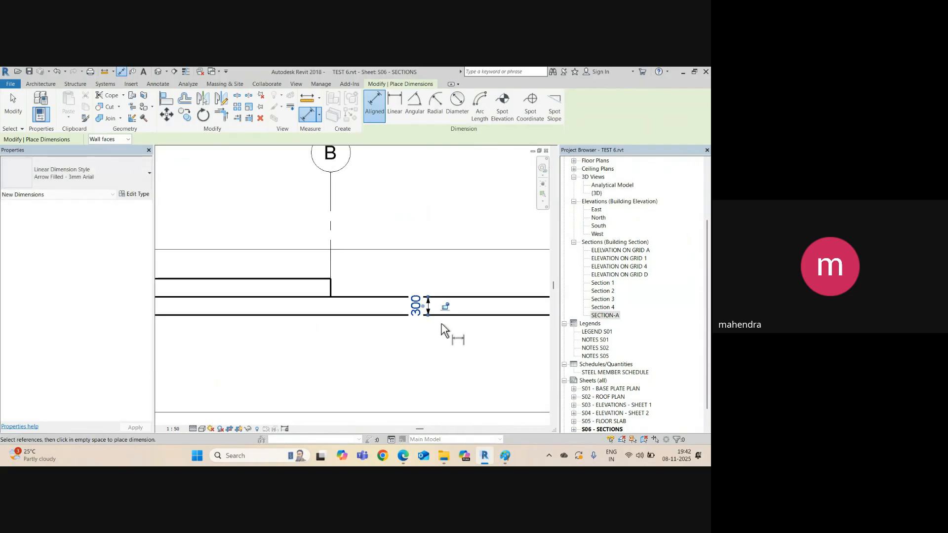
pyautogui.scroll(1, 441, 324)
pyautogui.press('Escape')
pyautogui.click(425, 306)
pyautogui.moveTo(420, 305)
pyautogui.mouseDown()
pyautogui.moveTo(439, 358)
pyautogui.moveTo(433, 339)
pyautogui.mouseUp()
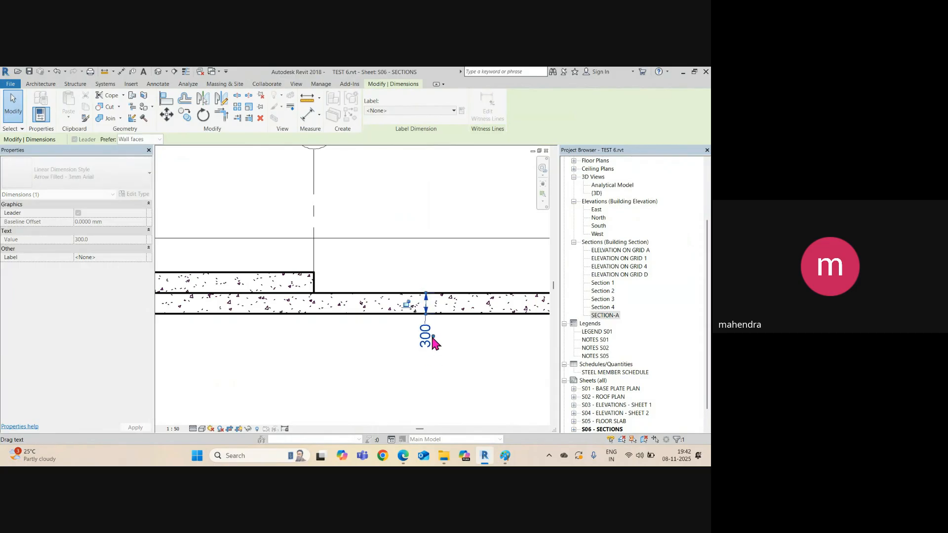
pyautogui.scroll(-3, 433, 326)
pyautogui.press('Escape')
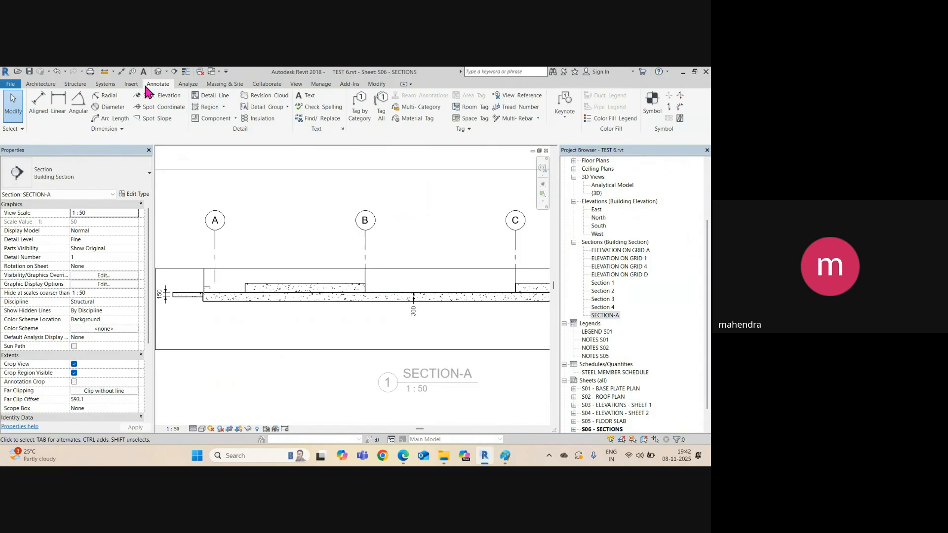
# Step: Place a spot elevation of type TOC SECTION on the main slab's top surface between grids B and C
pyautogui.click(148, 99)
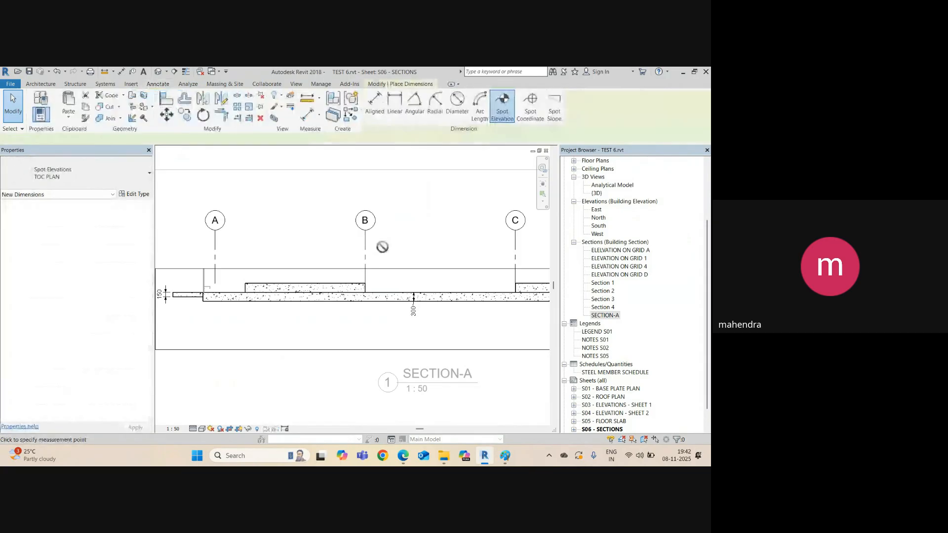
pyautogui.scroll(2, 435, 299)
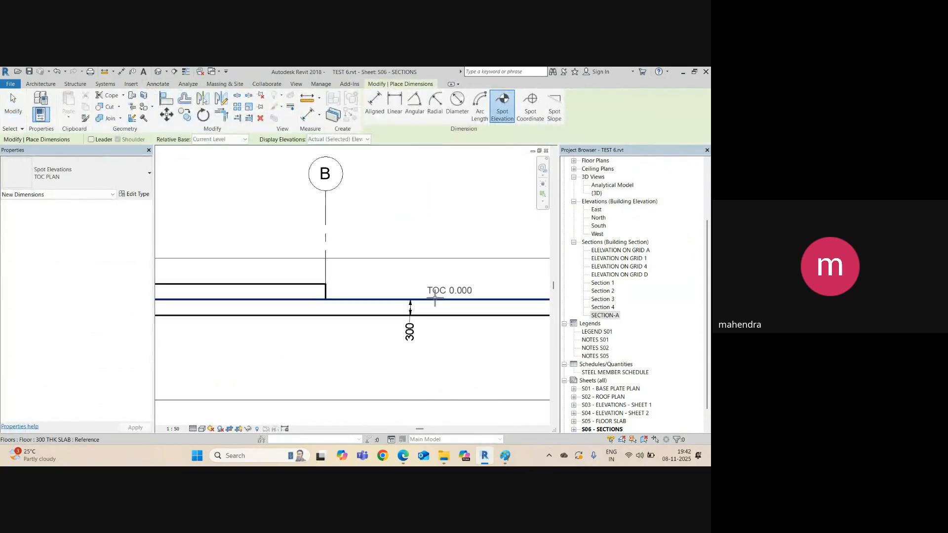
pyautogui.click(55, 183)
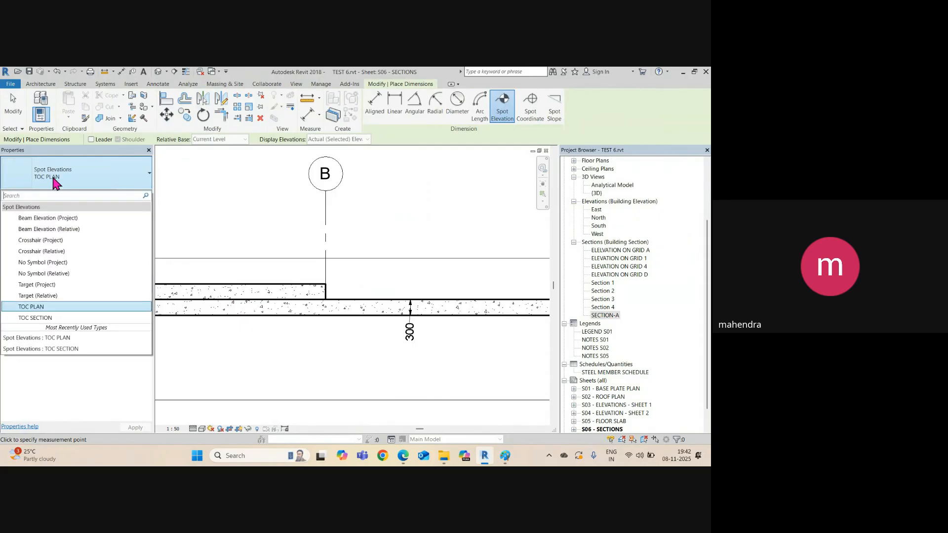
pyautogui.click(47, 318)
pyautogui.moveTo(418, 305); pyautogui.dragTo(297, 278, button='middle')
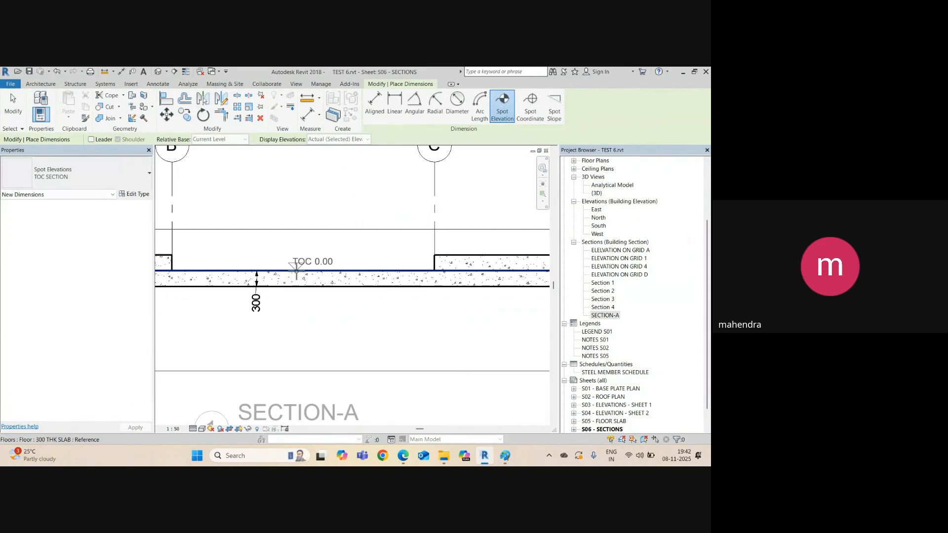
pyautogui.click(315, 270)
pyautogui.scroll(3, 296, 264)
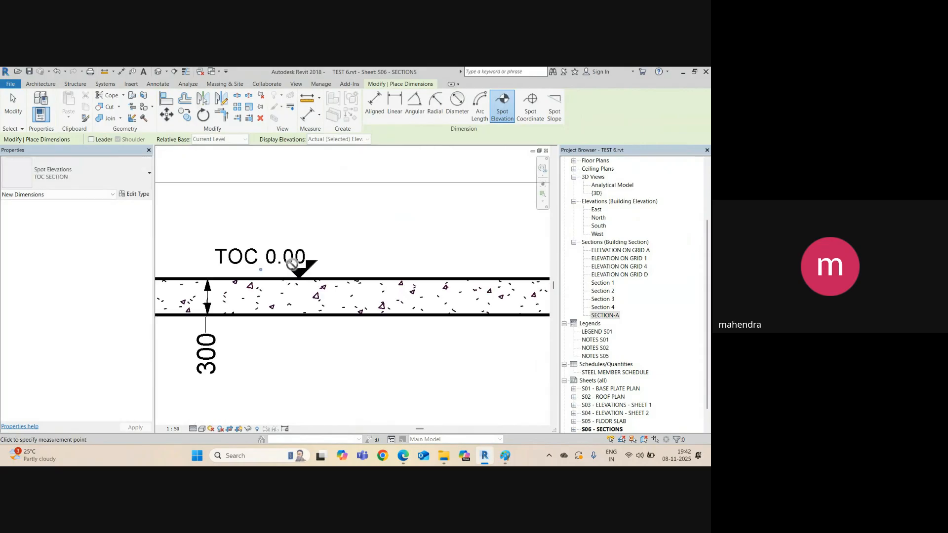
# Step: Move the main slab's spot elevation text so it sits centred above its triangular marker
pyautogui.press('Escape')
pyautogui.press('Escape')
pyautogui.click(263, 259)
pyautogui.moveTo(262, 259); pyautogui.dragTo(300, 265)
pyautogui.scroll(-5, 400, 222)
# Step: Create a similar TOC SECTION spot elevation on top of the raised slab between grids A and B
pyautogui.rightClick(374, 218)
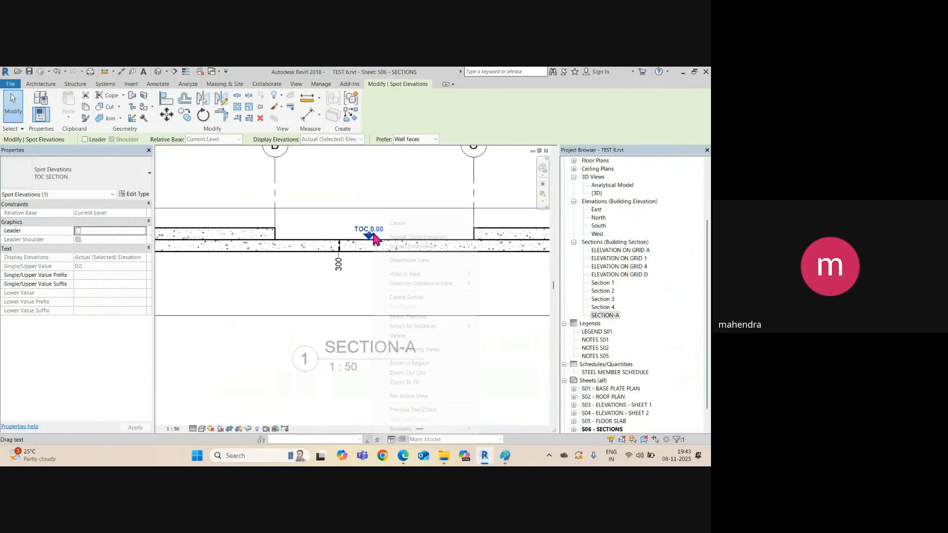
pyautogui.click(417, 298)
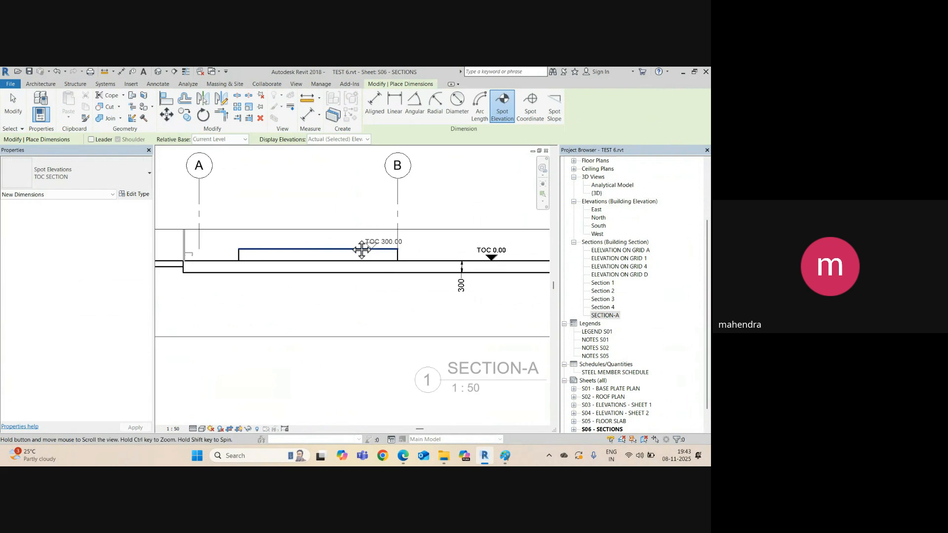
pyautogui.moveTo(208, 217); pyautogui.dragTo(318, 245, button='middle')
pyautogui.click(318, 244)
pyautogui.scroll(4, 306, 246)
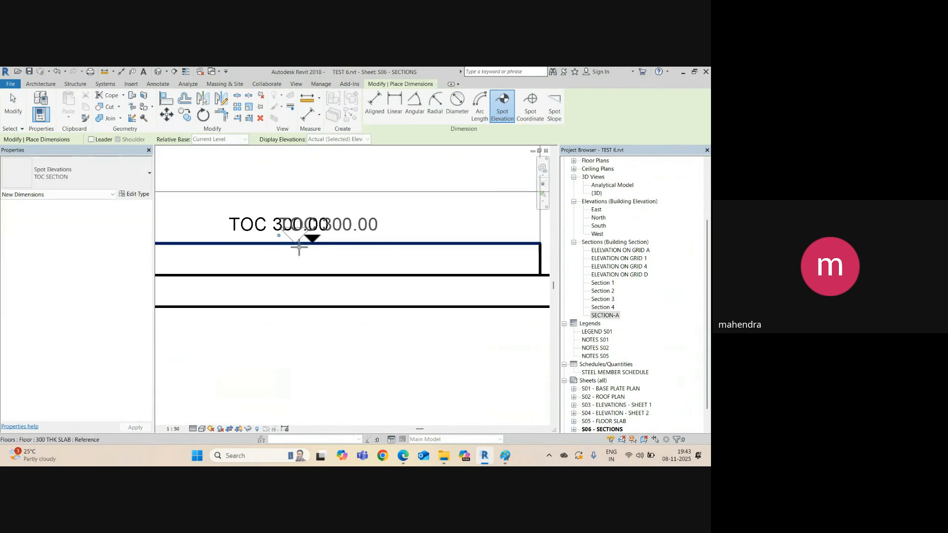
# Step: Centre the raised slab's spot elevation text above its marker
pyautogui.press('Escape')
pyautogui.press('Escape')
pyautogui.click(264, 227)
pyautogui.moveTo(279, 240); pyautogui.dragTo(312, 232)
pyautogui.scroll(-5, 335, 264)
pyautogui.click(333, 332)
pyautogui.scroll(-4, 251, 260)
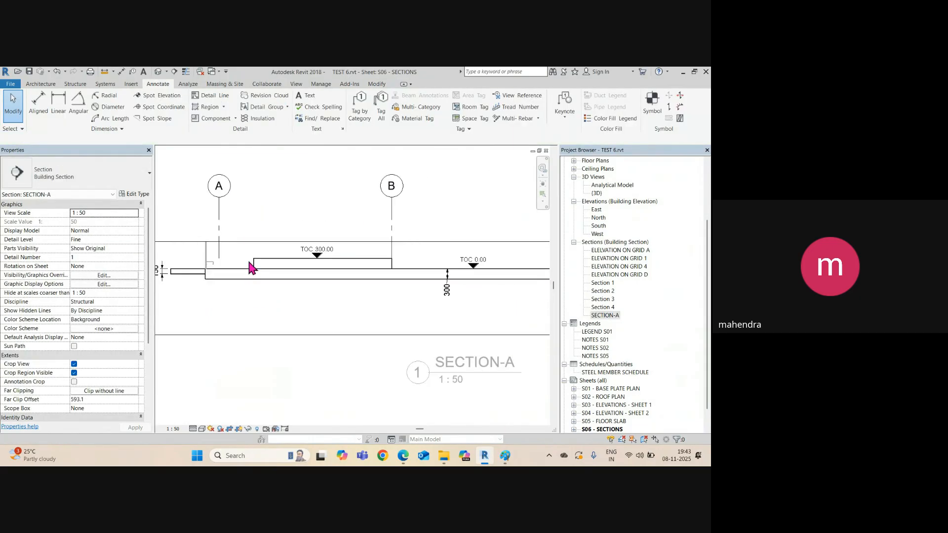
# Step: Extend the lower edge of SECTION-A's crop region slightly downward, closer to the view title
pyautogui.moveTo(338, 332); pyautogui.dragTo(260, 322, button='middle')
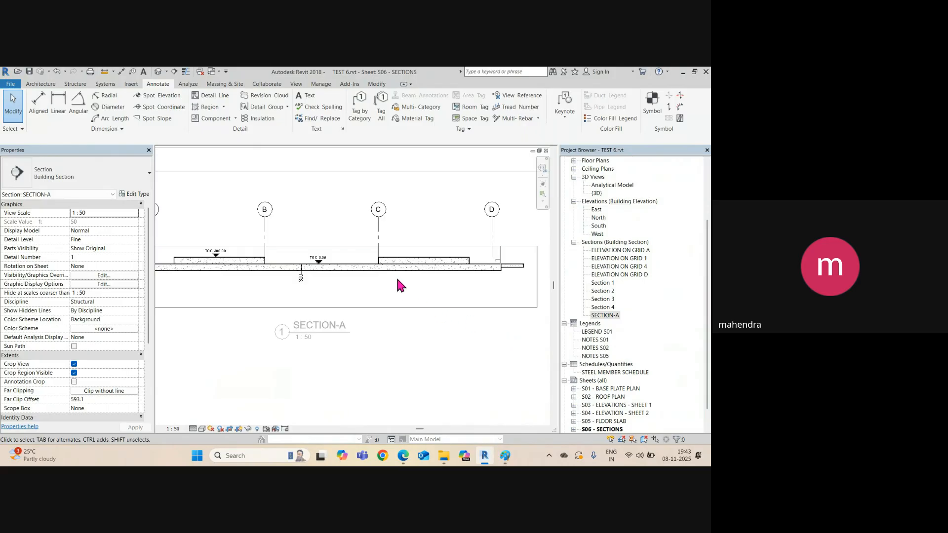
pyautogui.scroll(-3, 336, 296)
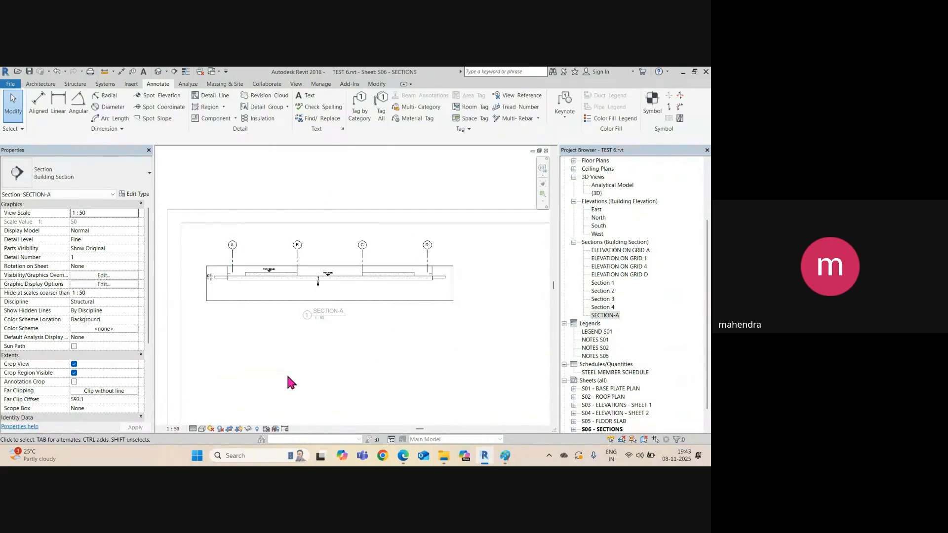
pyautogui.scroll(2, 235, 308)
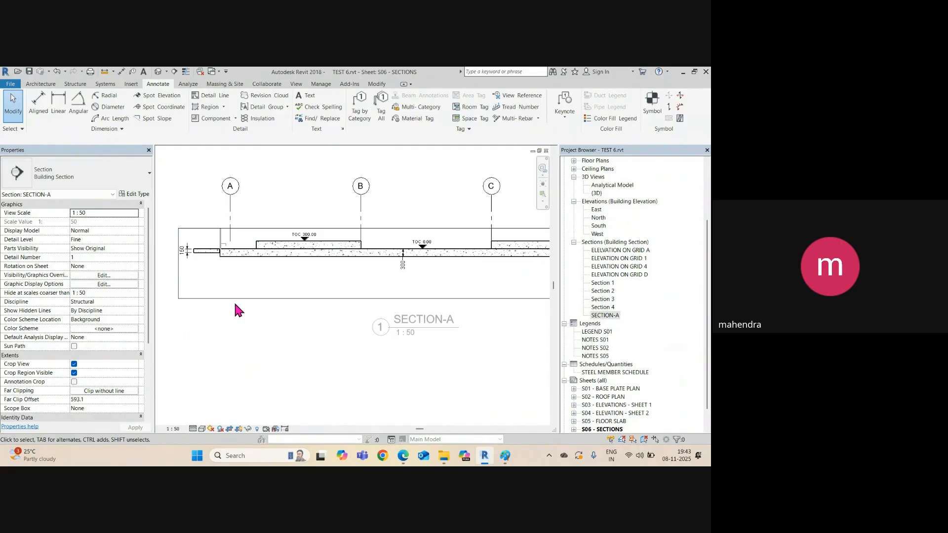
pyautogui.click(259, 230)
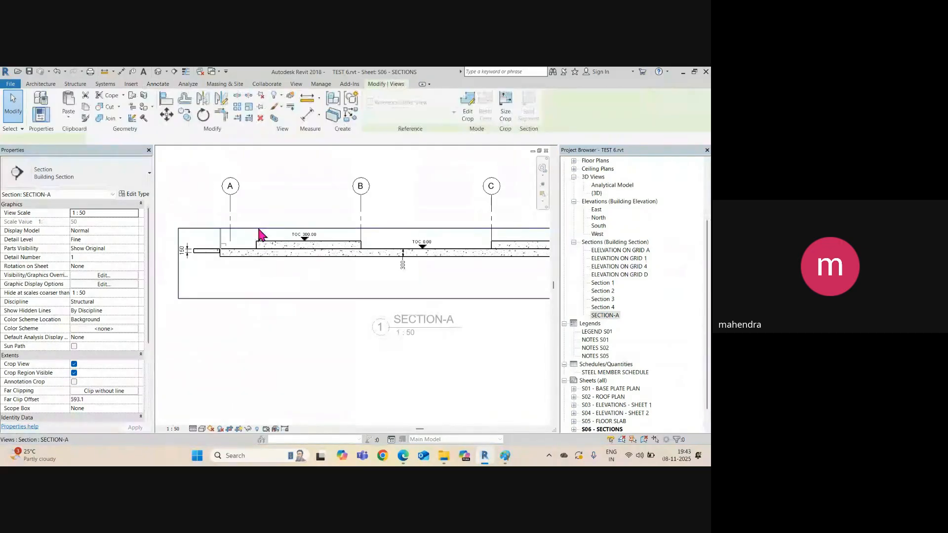
pyautogui.scroll(-1, 349, 242)
pyautogui.moveTo(406, 286); pyautogui.dragTo(408, 291)
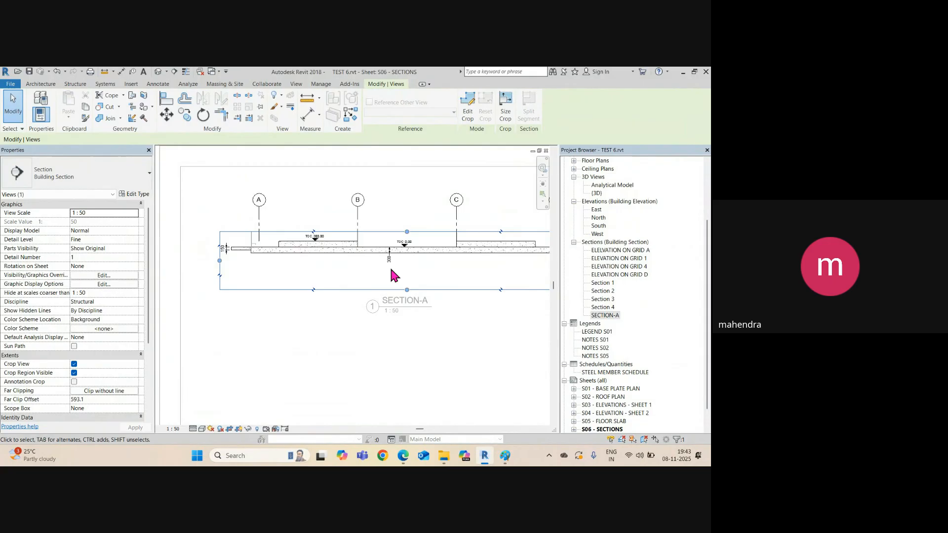
pyautogui.scroll(-2, 257, 279)
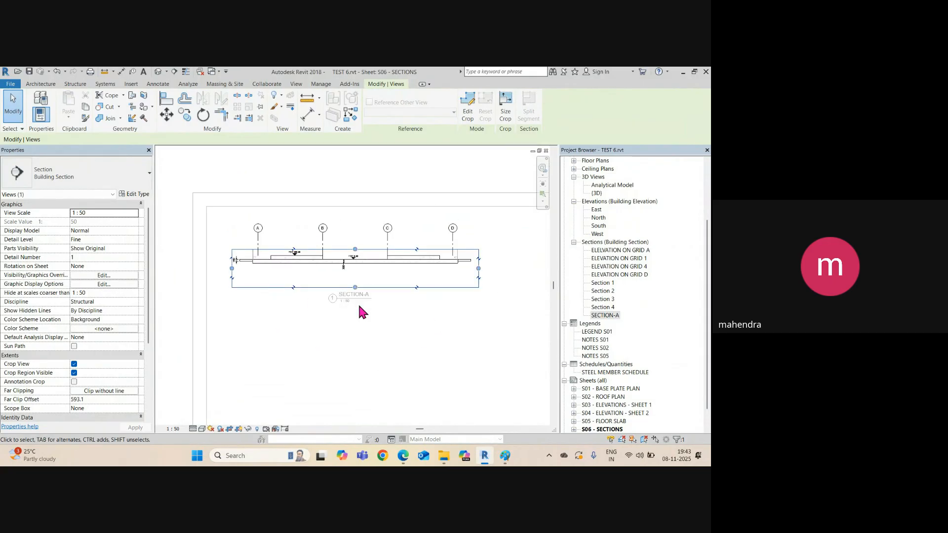
pyautogui.scroll(2, 346, 292)
pyautogui.scroll(3, 239, 253)
pyautogui.moveTo(238, 252)
pyautogui.mouseDown(button='middle')
pyautogui.moveTo(357, 290)
pyautogui.moveTo(410, 290)
pyautogui.mouseUp(button='middle')
pyautogui.scroll(1, 409, 290)
pyautogui.click(317, 286)
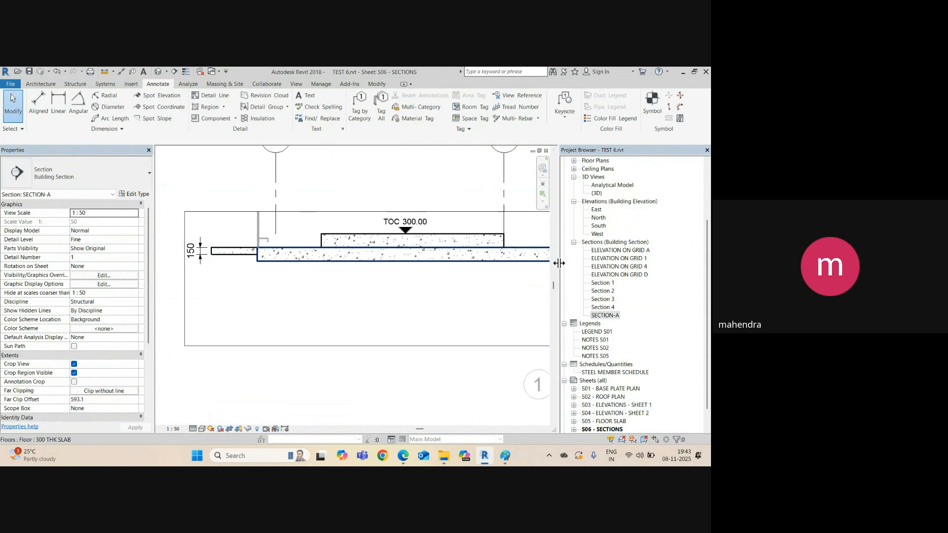
# Step: Narrow the Project Browser to give the sheet a wider drawing area
pyautogui.moveTo(559, 263); pyautogui.dragTo(622, 263)
pyautogui.scroll(-3, 398, 292)
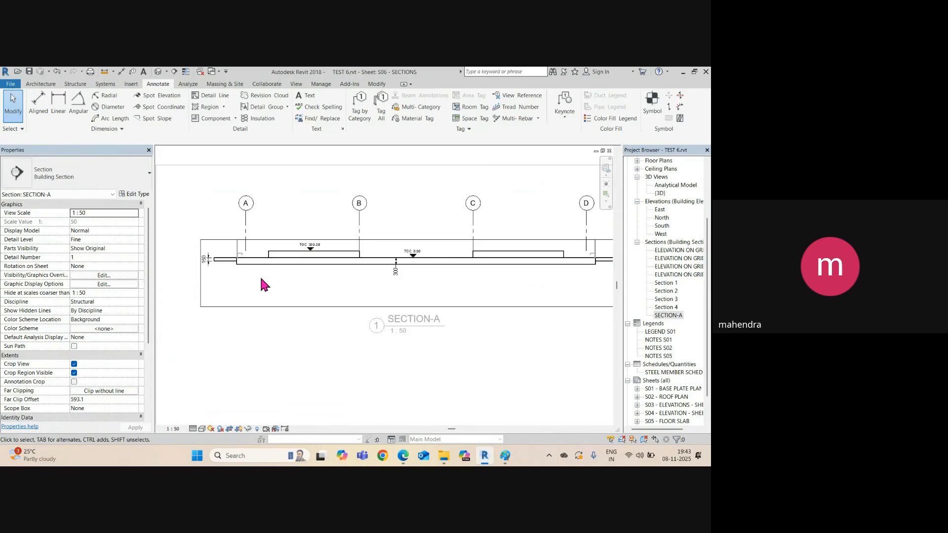
pyautogui.moveTo(260, 281); pyautogui.dragTo(349, 299, button='middle')
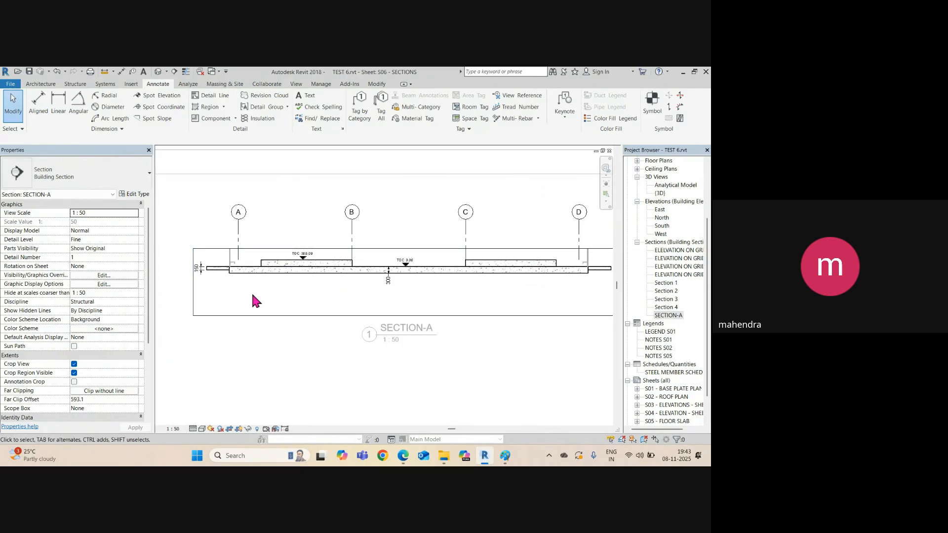
# Step: Place the text note FOOTPATH SLAB above the thin slab outside grid D
pyautogui.scroll(2, 200, 277)
pyautogui.moveTo(343, 336); pyautogui.dragTo(247, 333, button='middle')
pyautogui.moveTo(488, 311); pyautogui.dragTo(213, 307, button='middle')
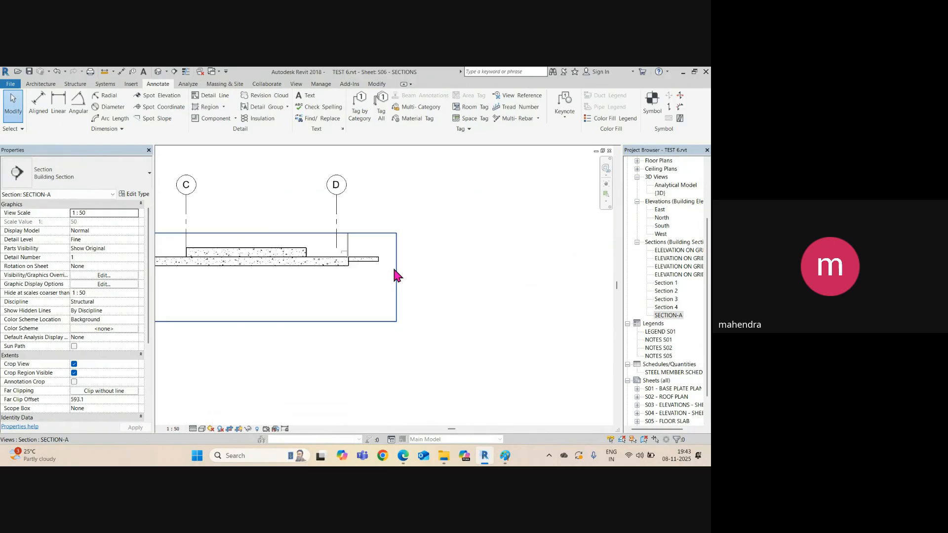
pyautogui.scroll(2, 395, 274)
pyautogui.click(306, 95)
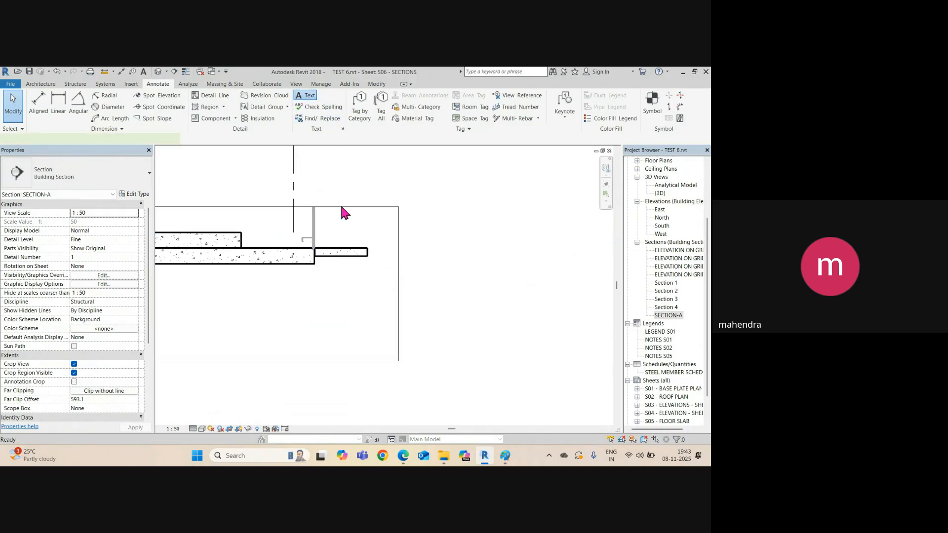
pyautogui.click(356, 216)
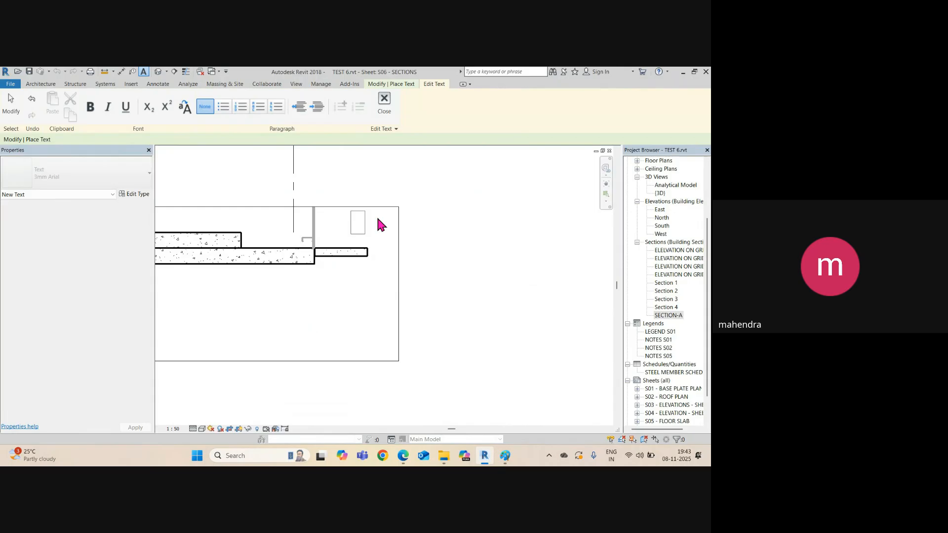
pyautogui.write('FOOTPATH SLAB')
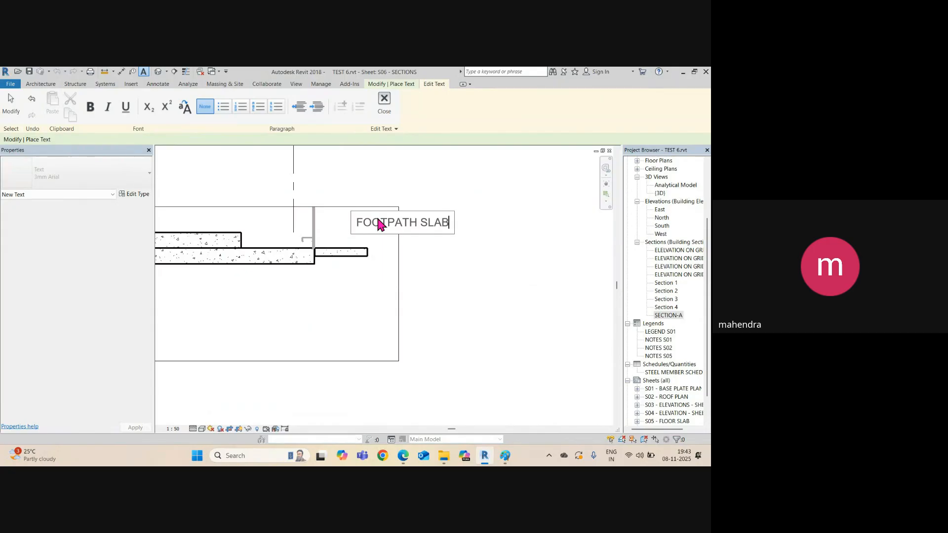
pyautogui.click(485, 262)
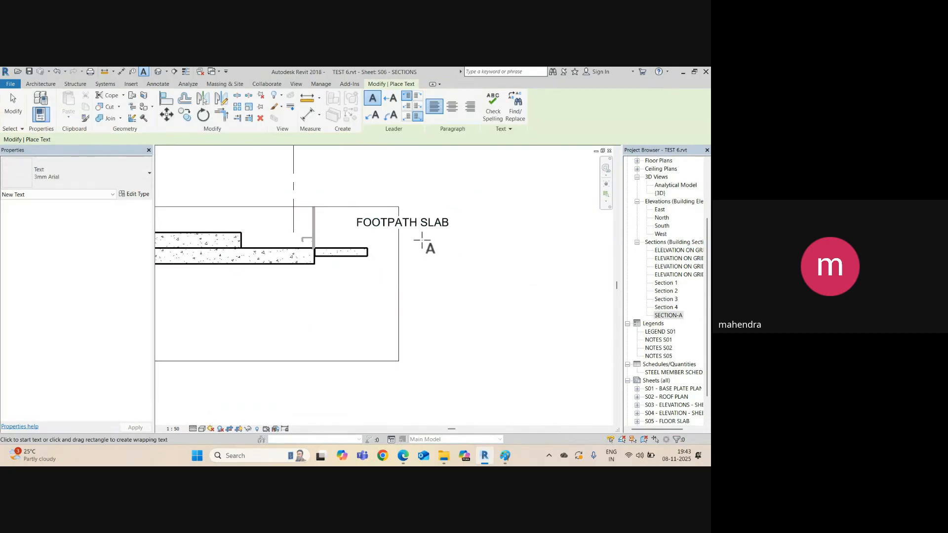
pyautogui.press('Escape')
# Step: Shift the FOOTPATH SLAB note outward and add a straight leader with an elbow pointing to the thin slab's top surface
pyautogui.click(439, 228)
pyautogui.moveTo(361, 214); pyautogui.dragTo(392, 217)
pyautogui.click(373, 98)
pyautogui.scroll(2, 326, 230)
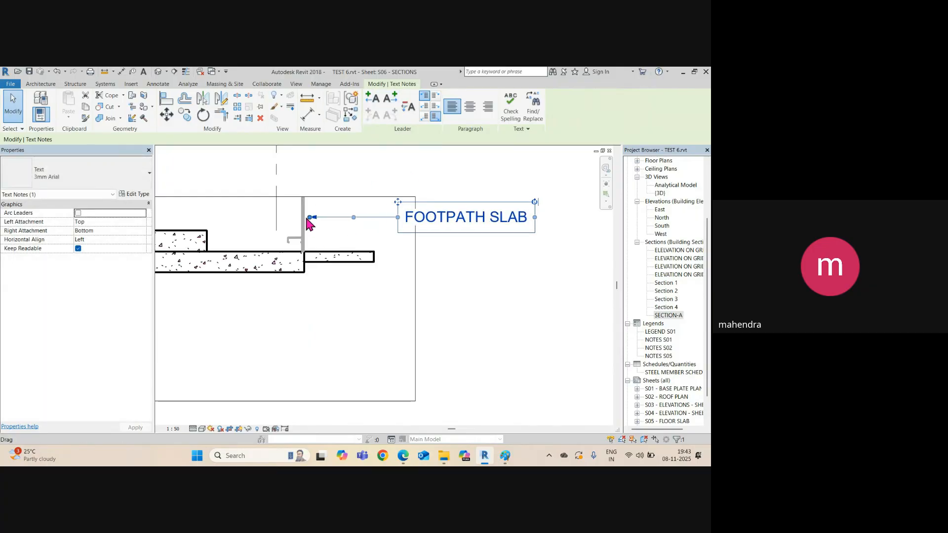
pyautogui.moveTo(308, 219); pyautogui.dragTo(352, 252)
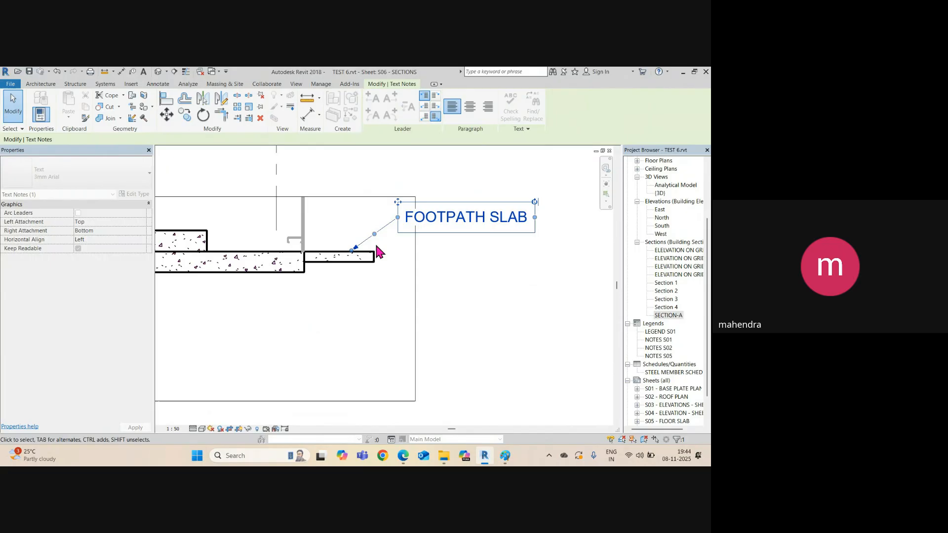
pyautogui.moveTo(385, 210)
pyautogui.mouseDown()
pyautogui.moveTo(379, 218)
pyautogui.moveTo(387, 203)
pyautogui.mouseUp()
pyautogui.click(494, 337)
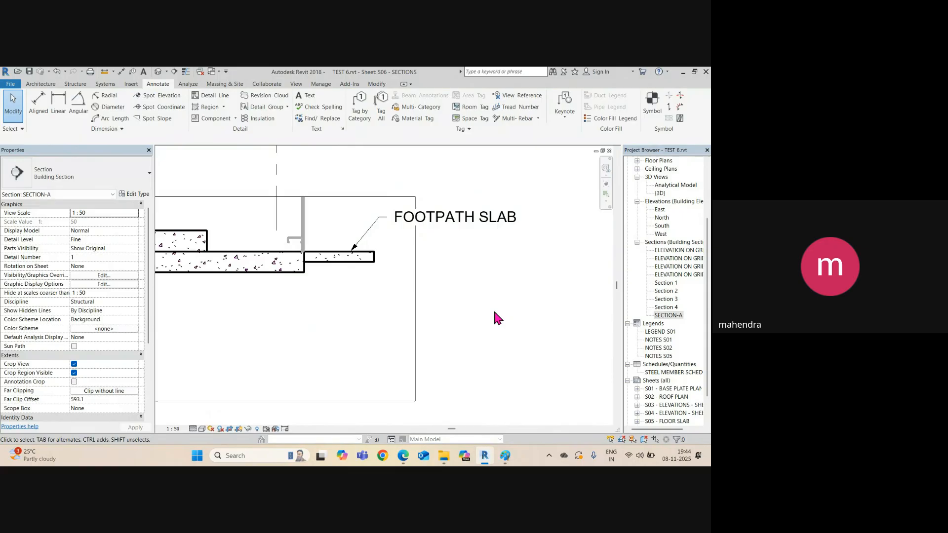
# Step: Extend SECTION-A's crop region outward on the grid A side, past the thin slab's thickness dimension
pyautogui.scroll(-2, 494, 311)
pyautogui.moveTo(303, 329); pyautogui.dragTo(457, 308, button='middle')
pyautogui.scroll(-1, 458, 313)
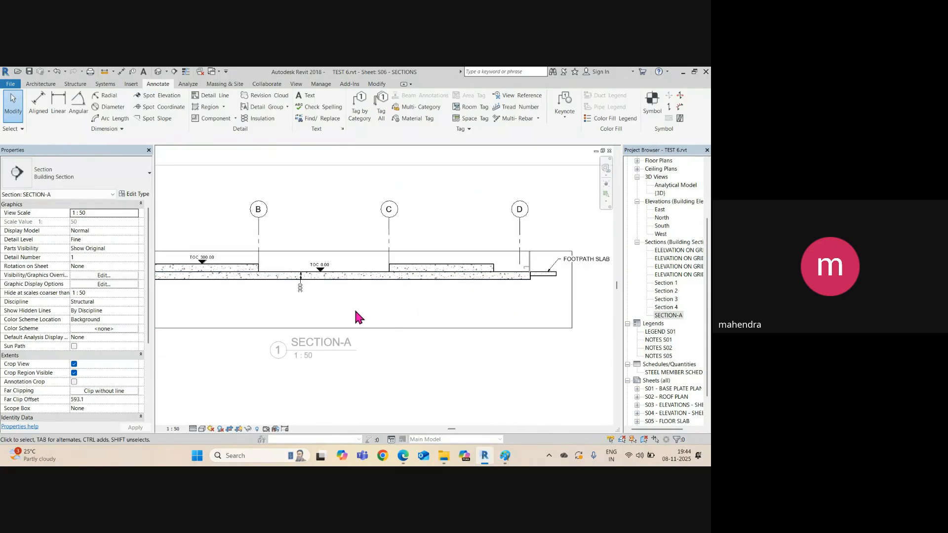
pyautogui.scroll(-2, 353, 311)
pyautogui.scroll(3, 272, 296)
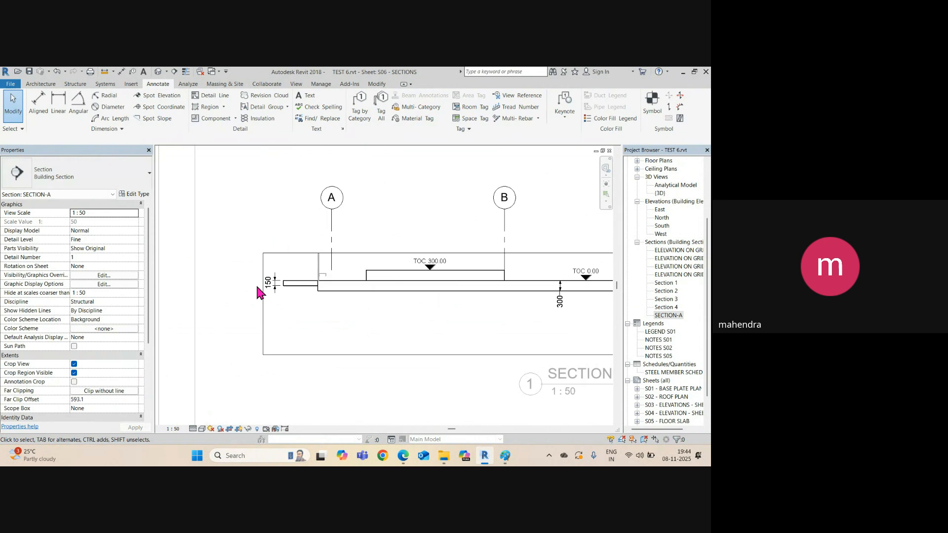
pyautogui.click(264, 310)
pyautogui.moveTo(263, 304); pyautogui.dragTo(237, 304)
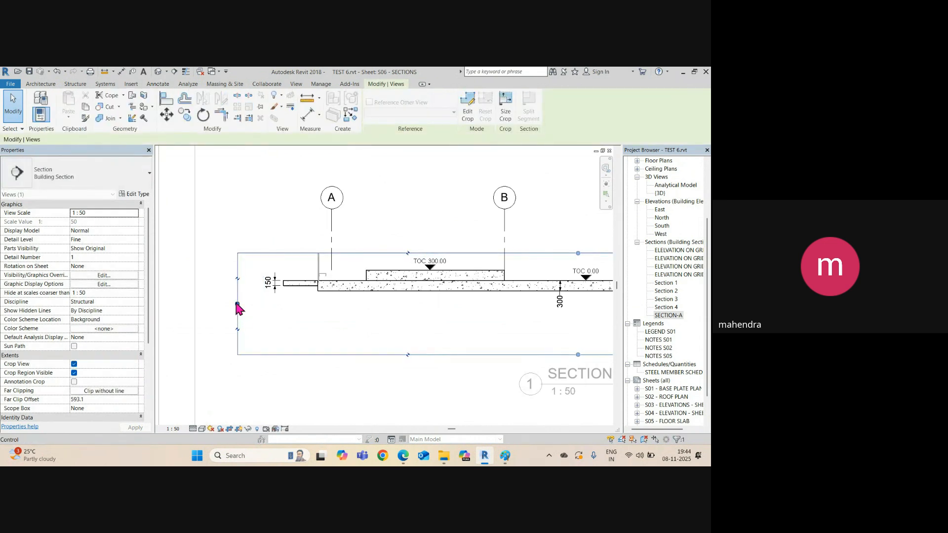
pyautogui.scroll(-1, 237, 304)
pyautogui.scroll(-1, 237, 304)
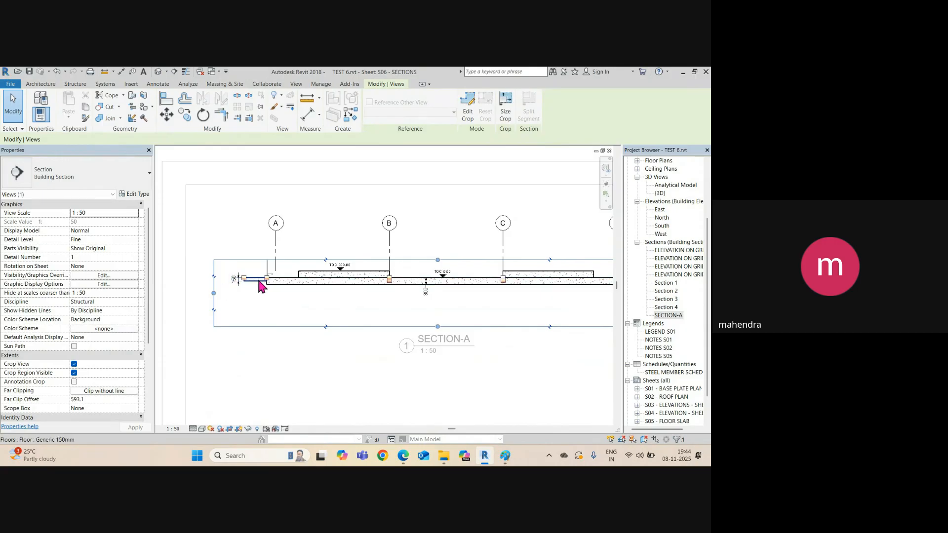
pyautogui.moveTo(405, 348)
pyautogui.mouseDown(button='middle')
pyautogui.moveTo(341, 349)
pyautogui.moveTo(334, 335)
pyautogui.mouseUp(button='middle')
pyautogui.click(327, 335)
# Step: Draw a <Hidden> detail line about 420 mm long, offset 50 mm below the 300 mm slab's underside at its grid A end
pyautogui.scroll(4, 277, 296)
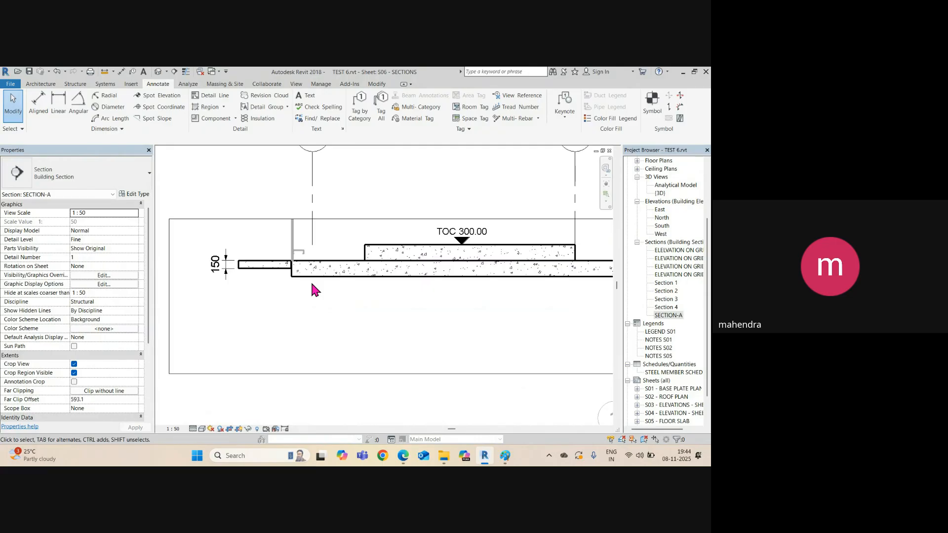
pyautogui.press('l')
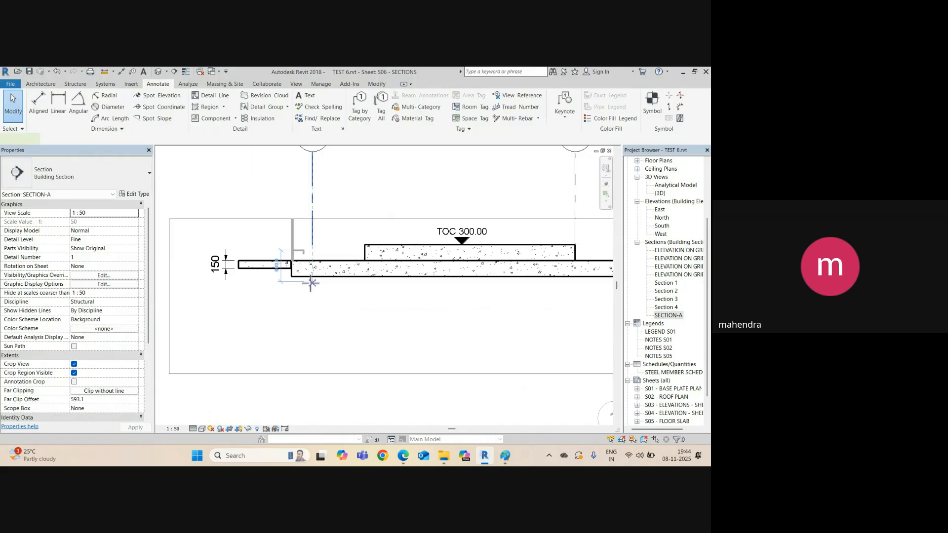
pyautogui.click(465, 112)
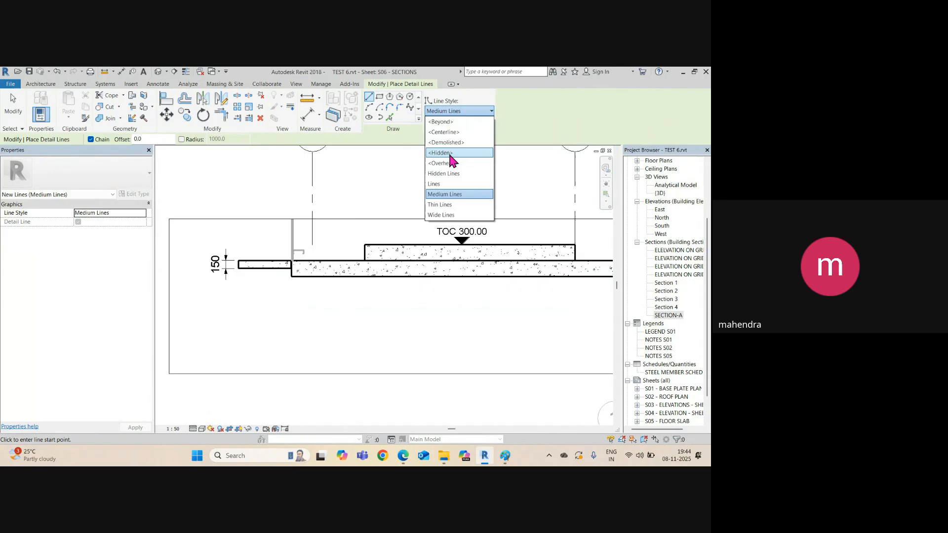
pyautogui.click(450, 157)
pyautogui.scroll(3, 303, 269)
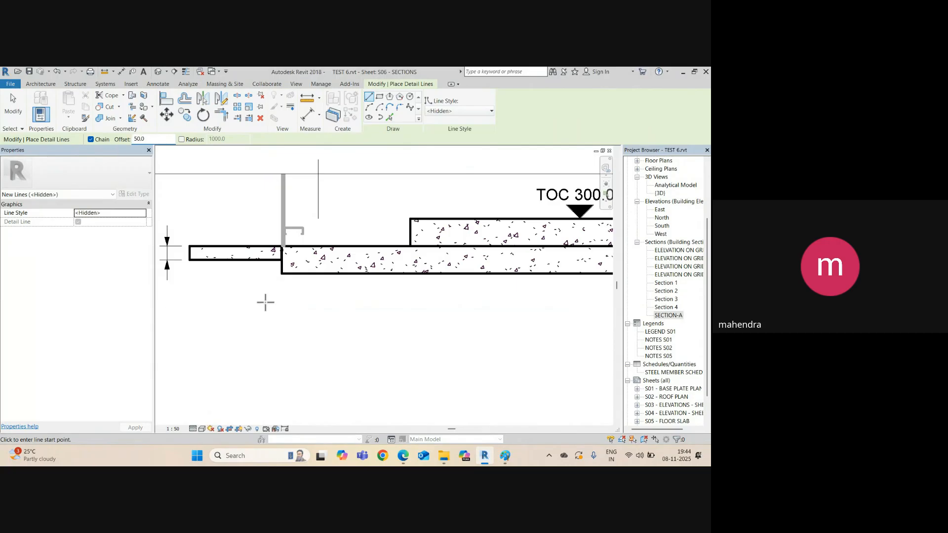
pyautogui.click(282, 273)
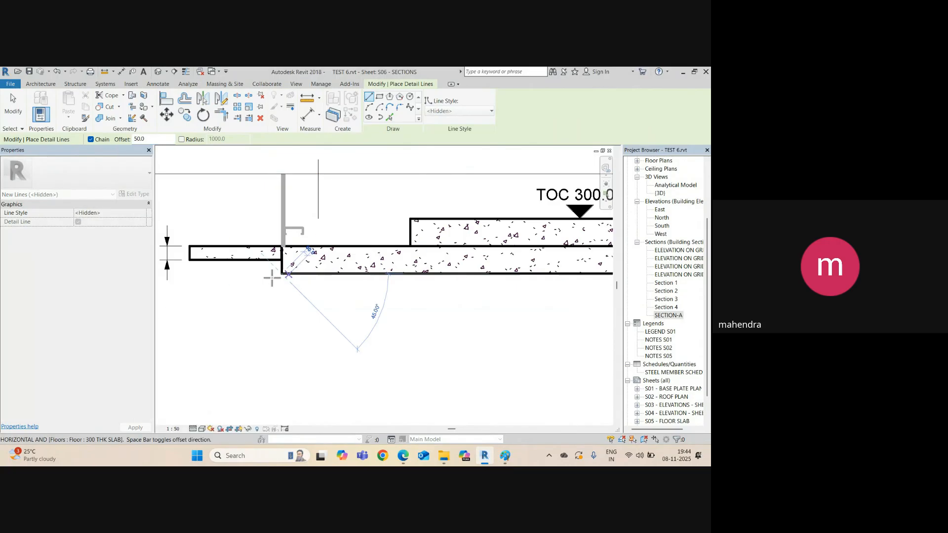
pyautogui.click(243, 277)
pyautogui.scroll(-2, 258, 297)
pyautogui.press('Escape')
pyautogui.press('Escape')
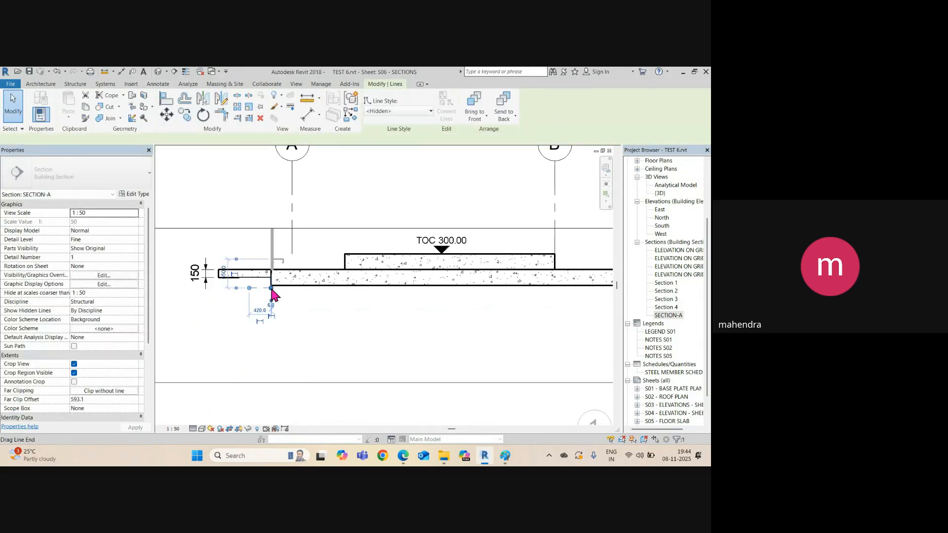
# Step: Stretch the hidden line along the slab's underside to about 16400 mm, running just past the slab's outer end near grid D
pyautogui.moveTo(271, 289); pyautogui.dragTo(527, 291)
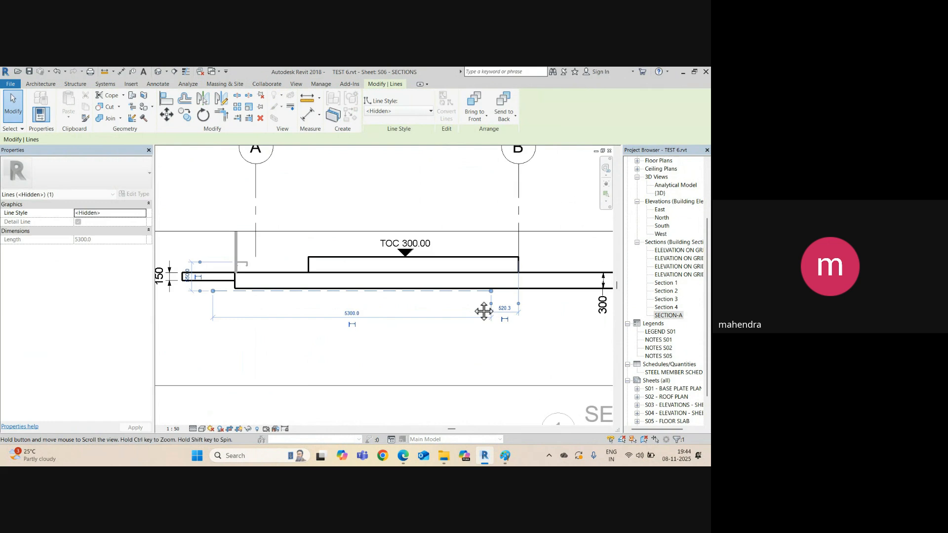
pyautogui.moveTo(484, 311); pyautogui.dragTo(200, 317, button='middle')
pyautogui.moveTo(466, 306); pyautogui.dragTo(535, 308)
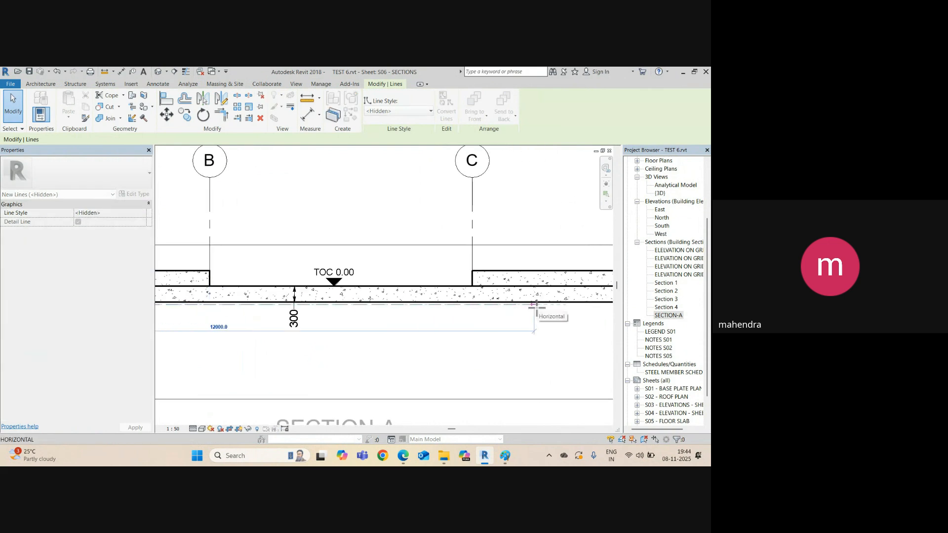
pyautogui.moveTo(455, 333); pyautogui.dragTo(161, 341, button='middle')
pyautogui.moveTo(304, 321); pyautogui.dragTo(473, 316)
# Step: Add <Hidden> lines with a 50 mm offset, one vertical at the thick slab's grid D end and one horizontal under the footpath slab
pyautogui.scroll(4, 473, 316)
pyautogui.rightClick(450, 303)
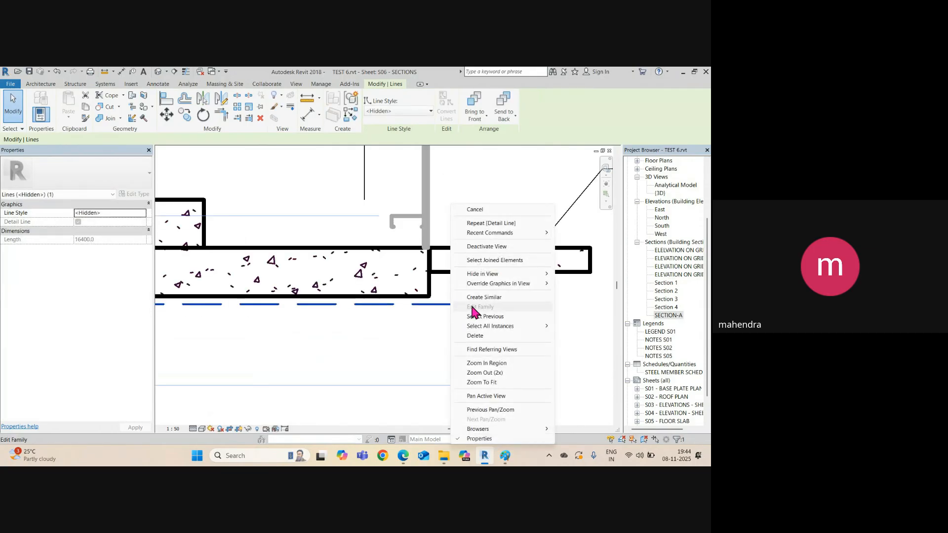
pyautogui.click(491, 301)
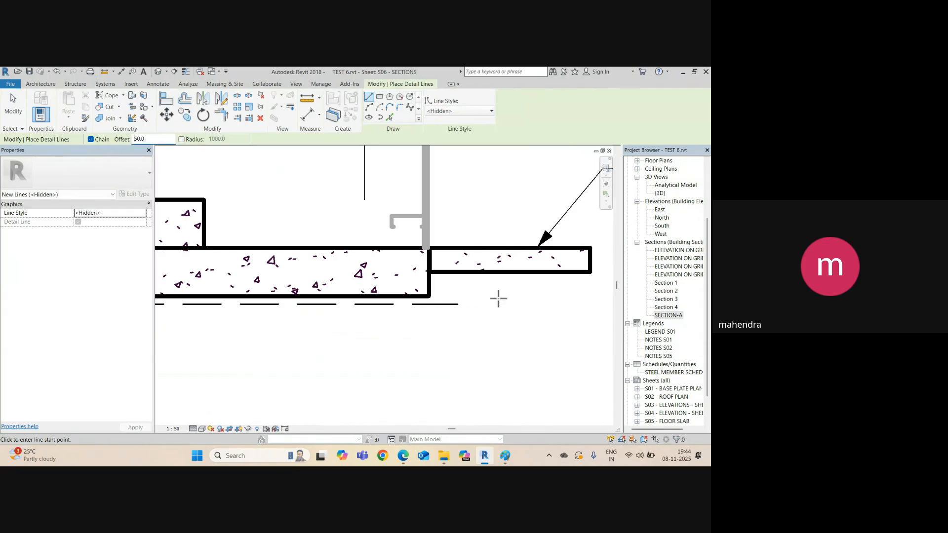
pyautogui.click(429, 296)
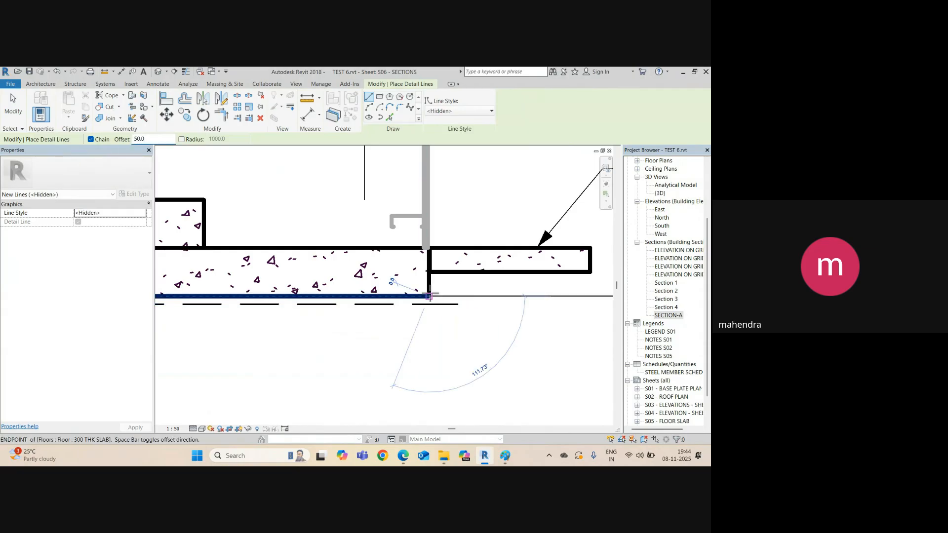
pyautogui.click(429, 339)
pyautogui.press('Escape')
pyautogui.click(590, 272)
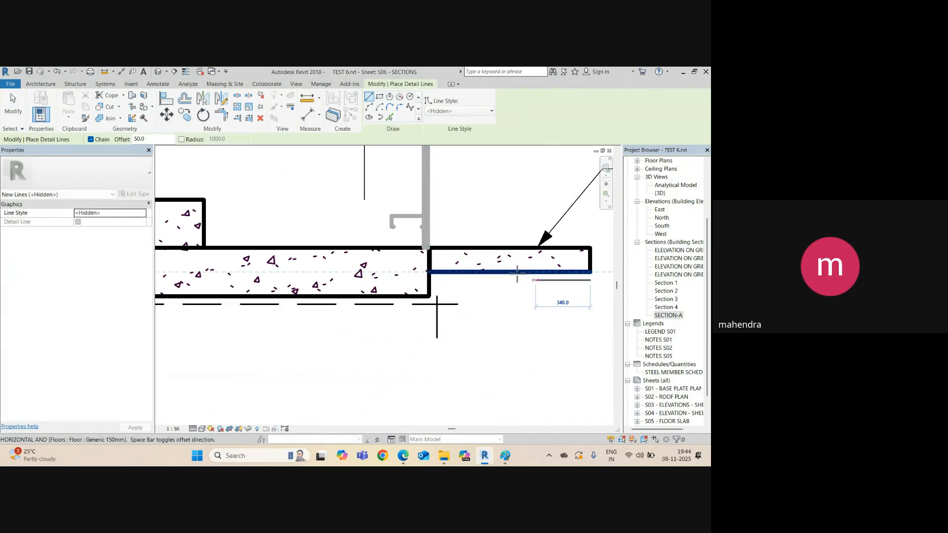
pyautogui.click(430, 272)
pyautogui.press('Escape')
pyautogui.press('Escape')
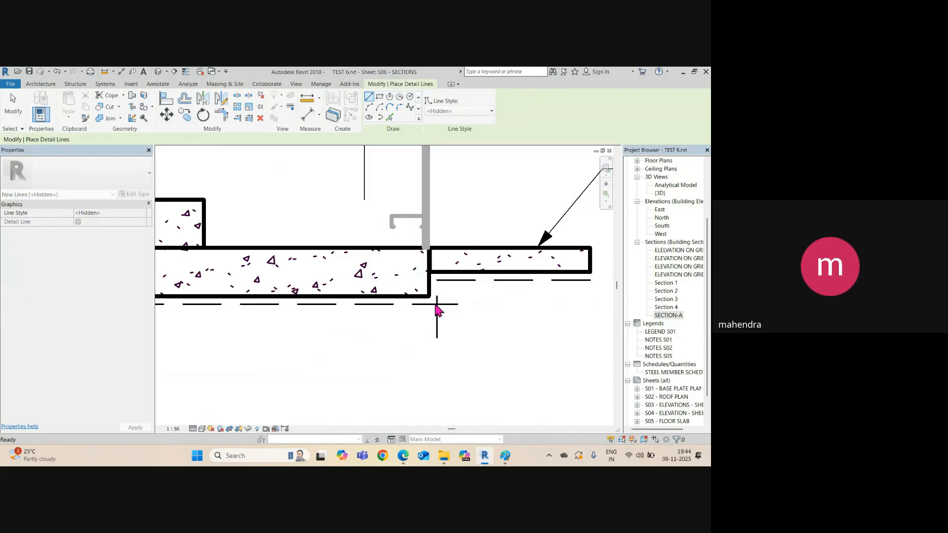
# Step: Trim the three hidden lines near grid D into corners so they form a continuous stepped outline below the slabs
pyautogui.press('t')
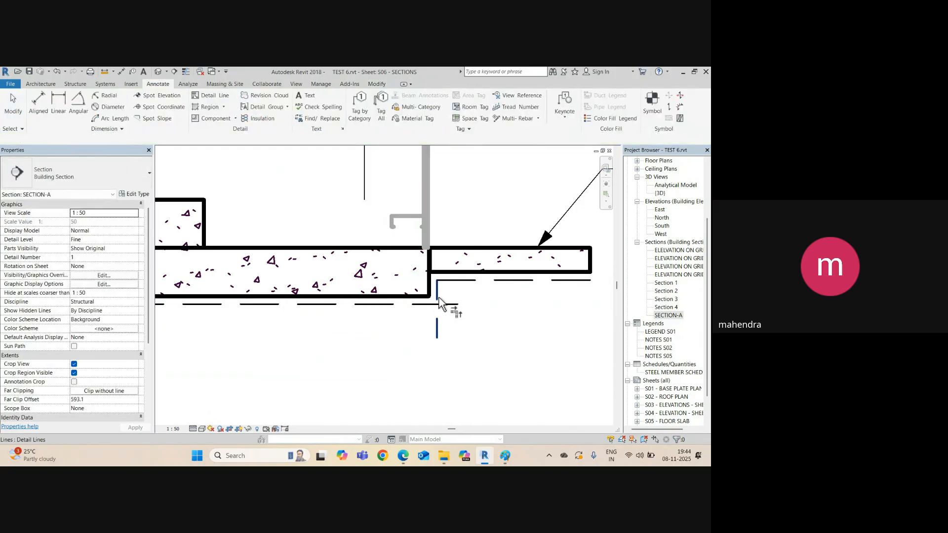
pyautogui.click(433, 304)
pyautogui.press('Escape')
pyautogui.scroll(-2, 444, 319)
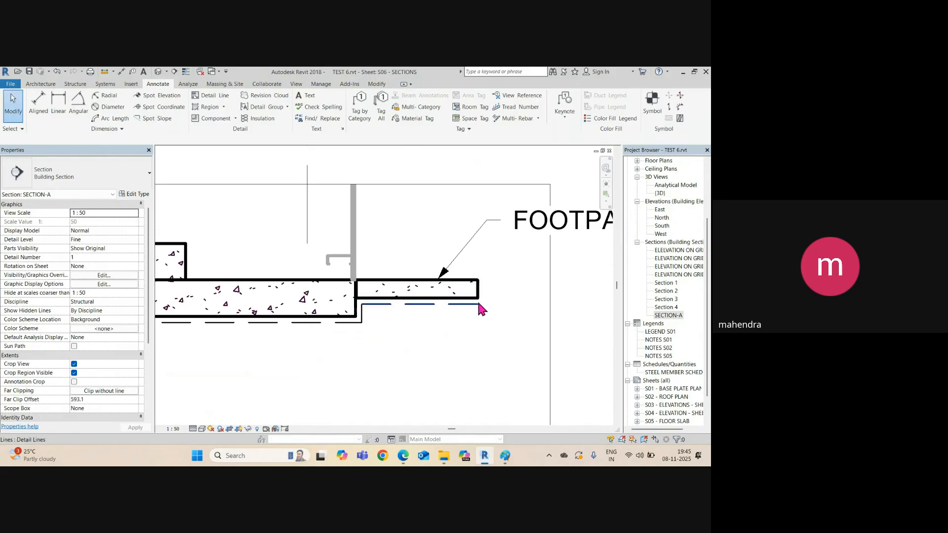
# Step: Mirror a copy of the footpath slab's two hidden lines to the grid A end about a vertical axis through the 300 mm slab's midpoint
pyautogui.scroll(-3, 481, 305)
pyautogui.moveTo(407, 324); pyautogui.dragTo(541, 326, button='middle')
pyautogui.moveTo(331, 325); pyautogui.dragTo(212, 323, button='middle')
pyautogui.scroll(-1, 478, 316)
pyautogui.moveTo(479, 316); pyautogui.dragTo(309, 312, button='middle')
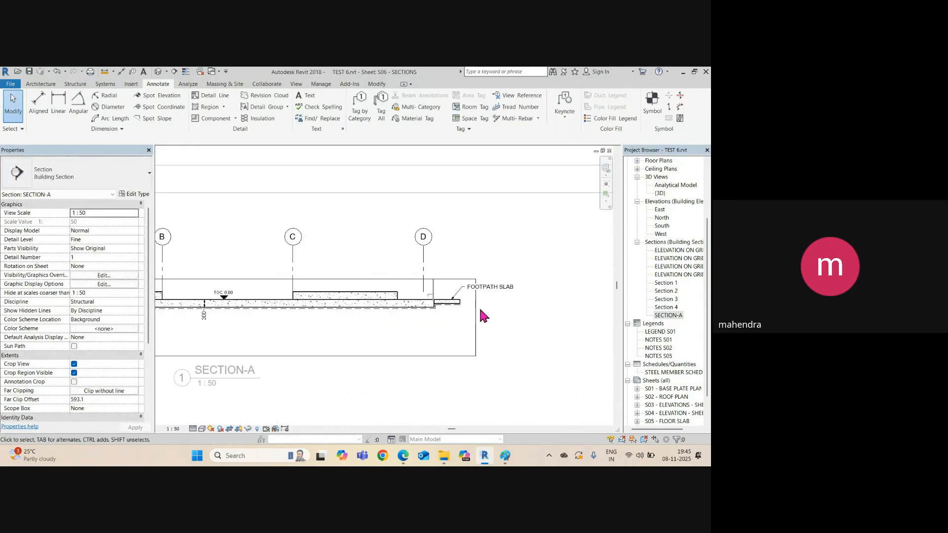
pyautogui.scroll(5, 469, 311)
pyautogui.click(394, 301)
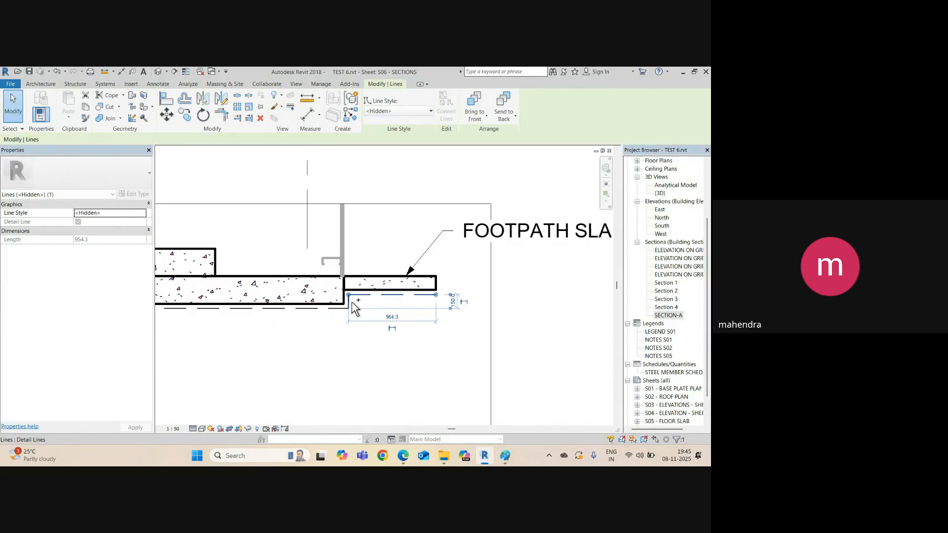
pyautogui.keyDown('ctrl'); pyautogui.click(355, 309); pyautogui.keyUp('ctrl')
pyautogui.scroll(-4, 467, 312)
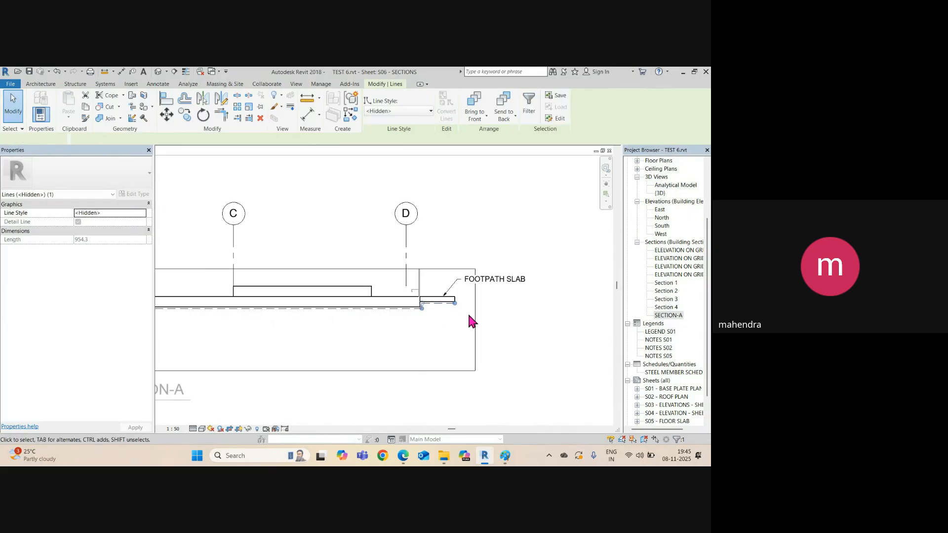
pyautogui.click(223, 101)
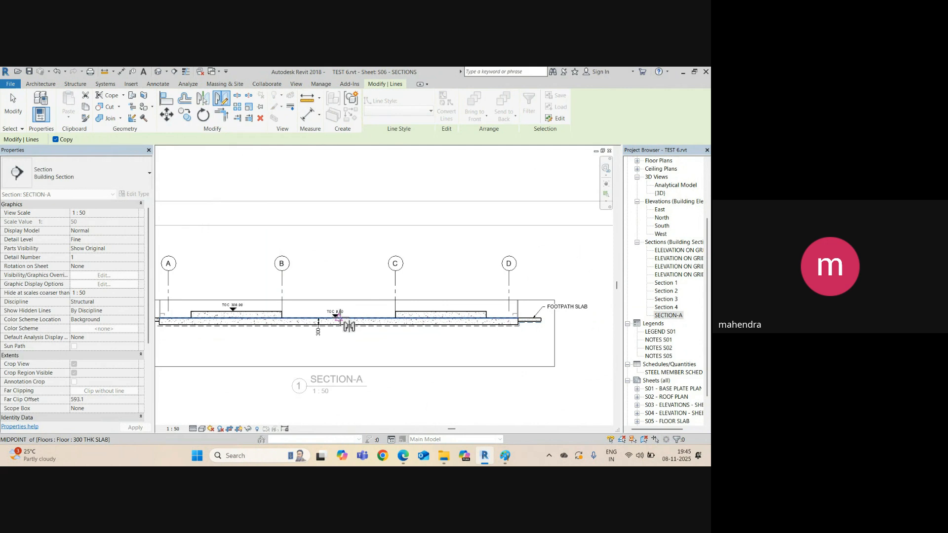
pyautogui.click(340, 318)
pyautogui.click(340, 292)
# Step: Trim the mirrored vertical hidden line and the long underside line to a corner at the grid A end
pyautogui.moveTo(235, 323); pyautogui.dragTo(416, 328, button='middle')
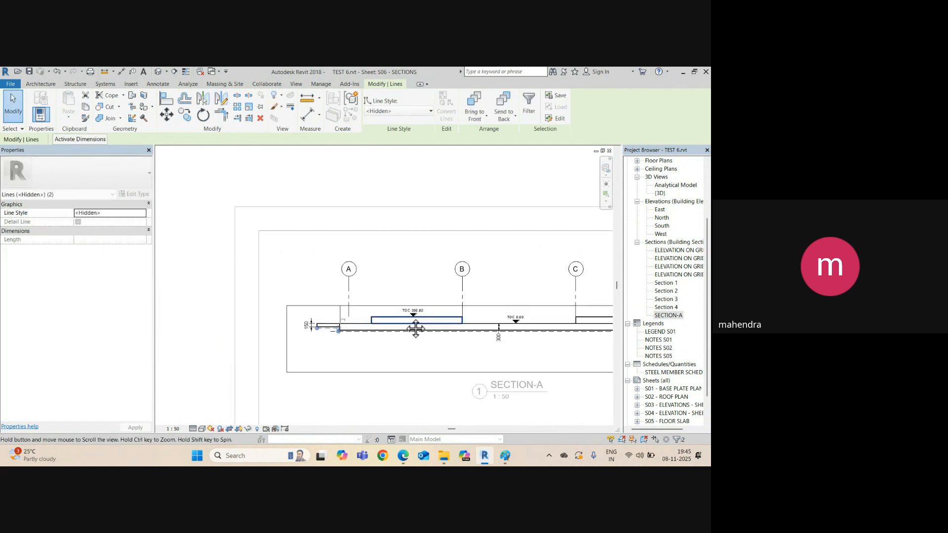
pyautogui.scroll(8, 346, 330)
pyautogui.press('Escape')
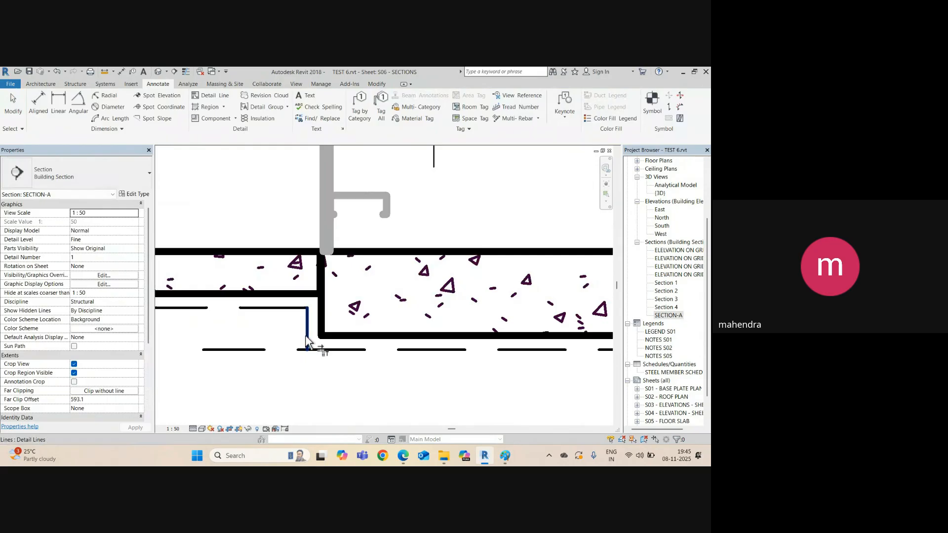
pyautogui.scroll(-5, 289, 323)
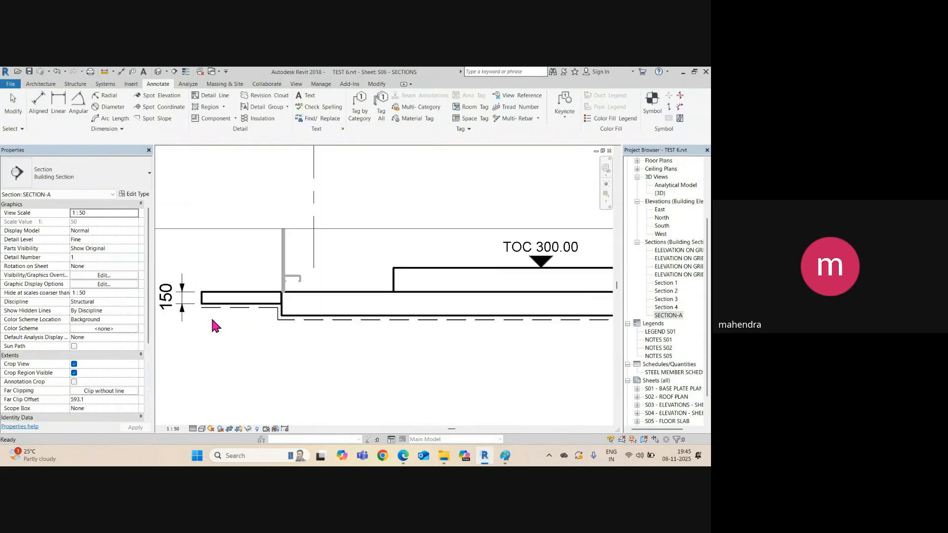
# Step: Start a filled region boundary sketch in SECTION-A at the grid A end of the slab
pyautogui.scroll(-2, 210, 326)
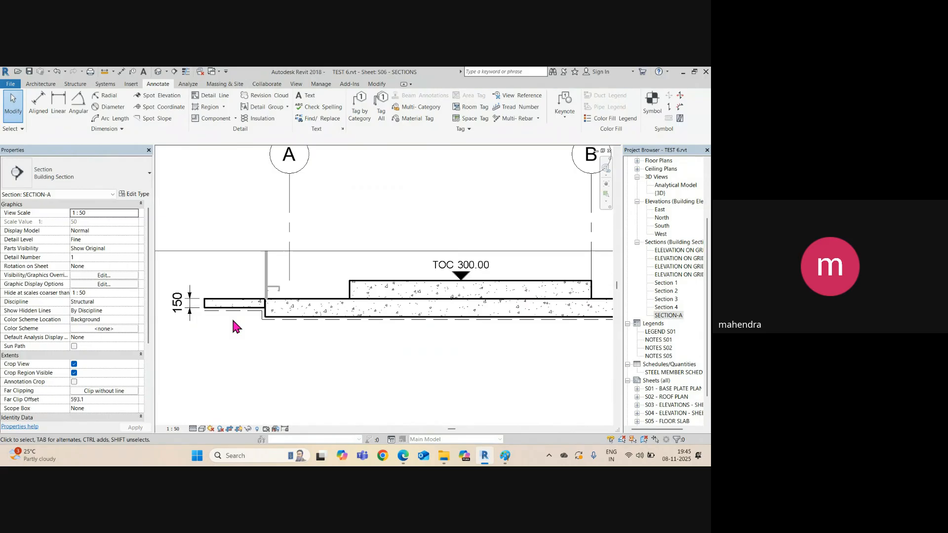
pyautogui.scroll(1, 231, 324)
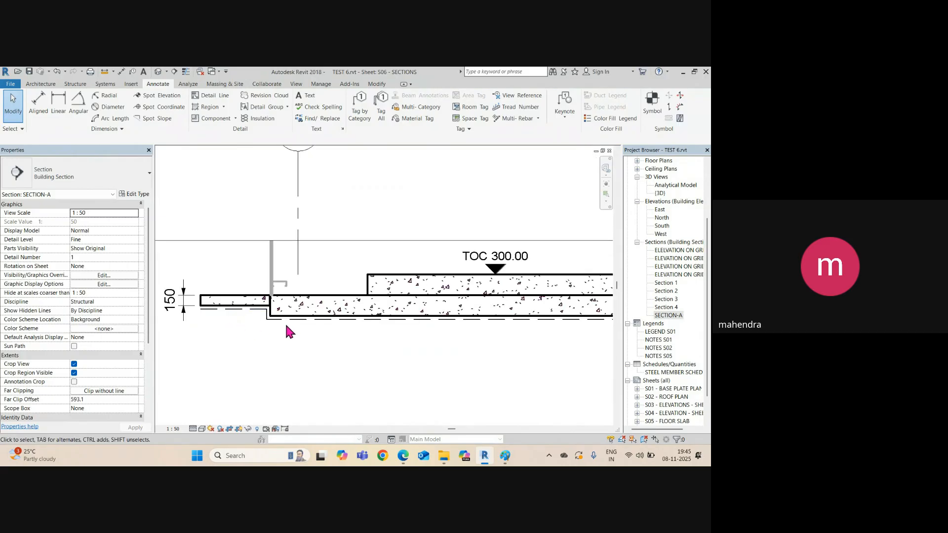
pyautogui.scroll(-1, 254, 341)
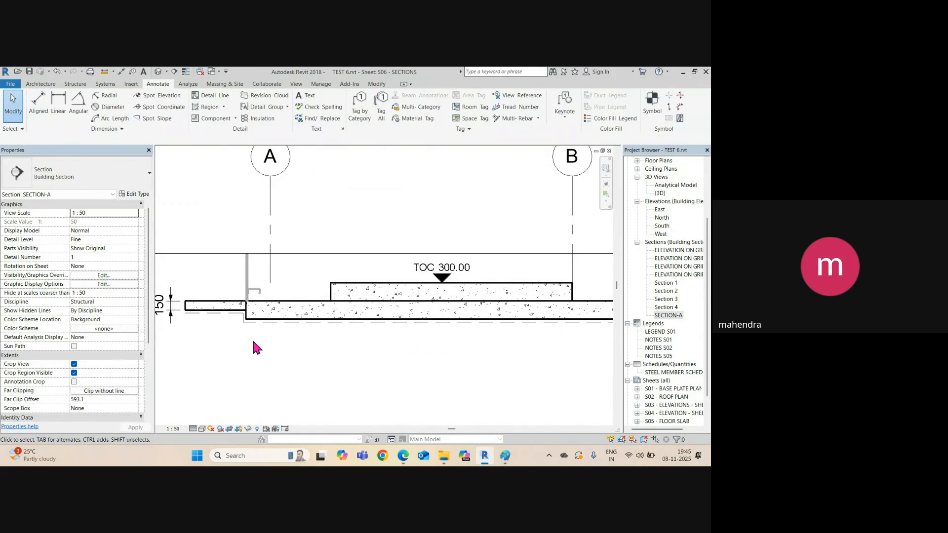
pyautogui.click(224, 108)
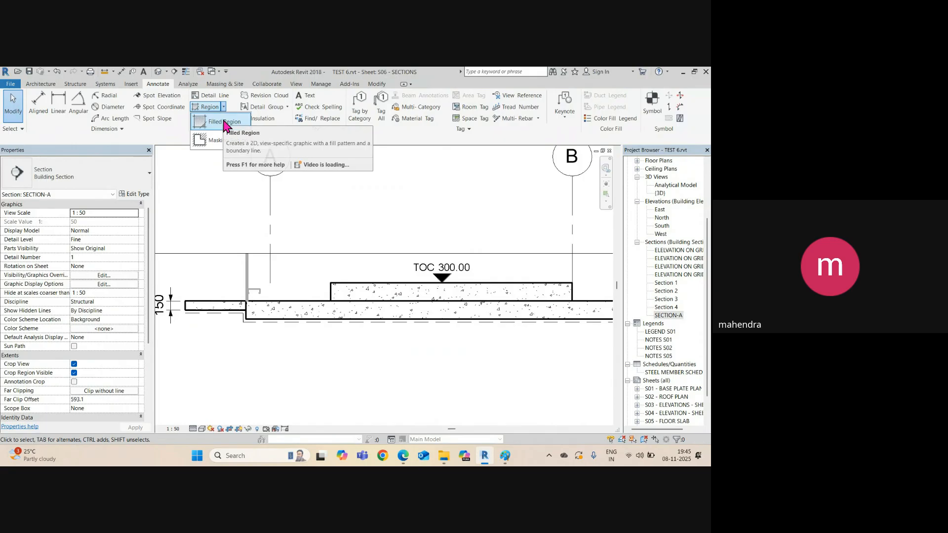
pyautogui.click(225, 123)
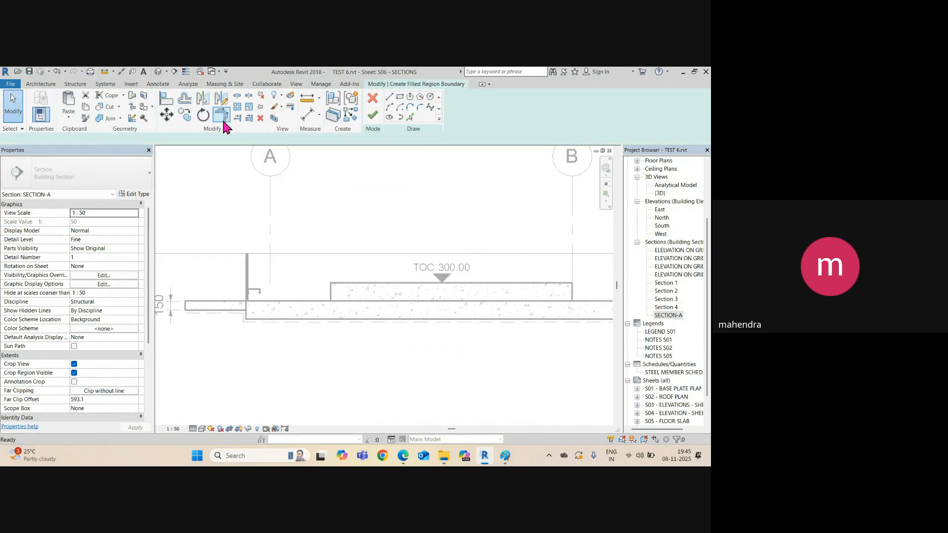
# Step: Duplicate the Vertical filled region type and name the copy 50 THK BLINDING CONCRETE
pyautogui.click(73, 174)
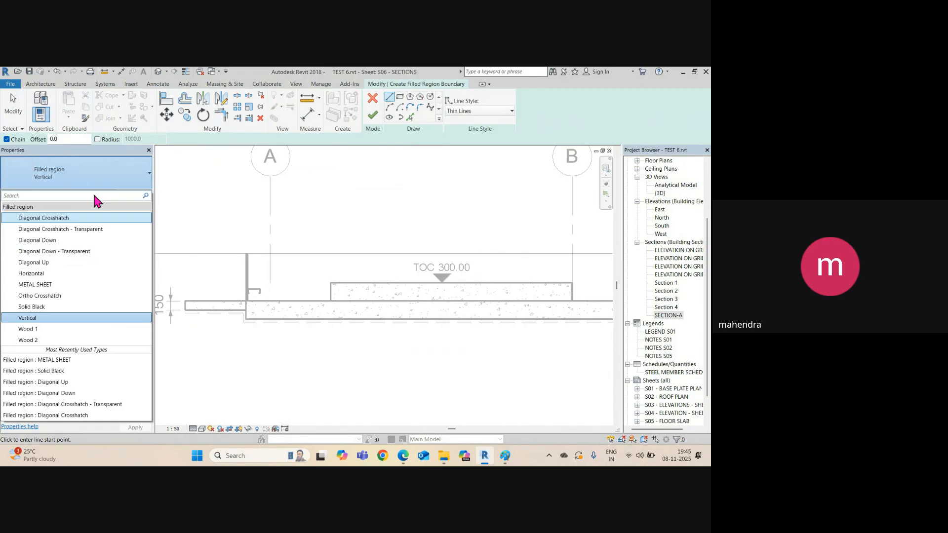
pyautogui.click(141, 190)
pyautogui.click(141, 196)
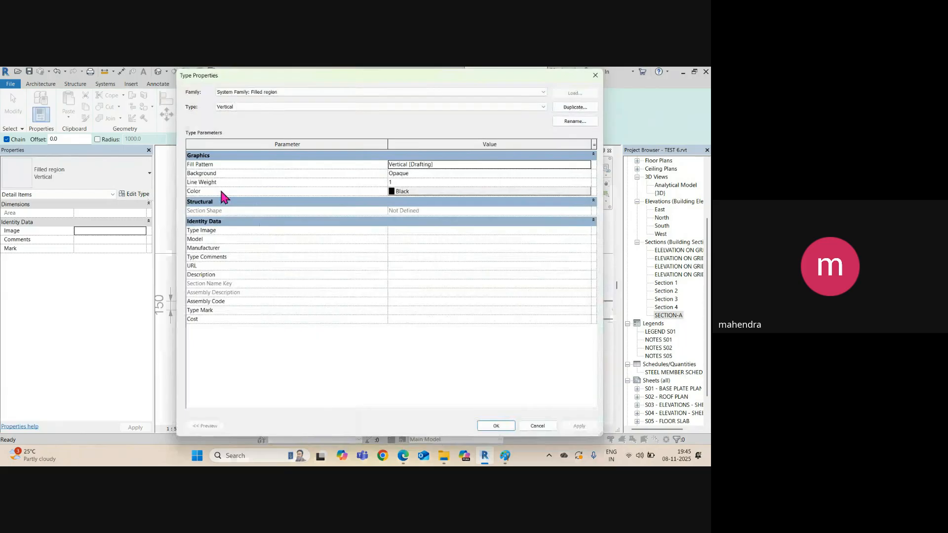
pyautogui.click(568, 110)
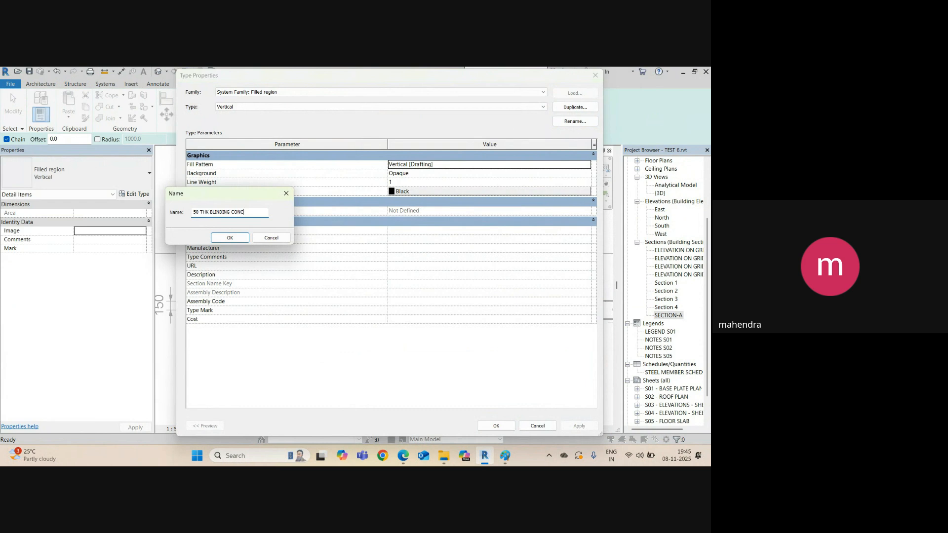
pyautogui.click(231, 238)
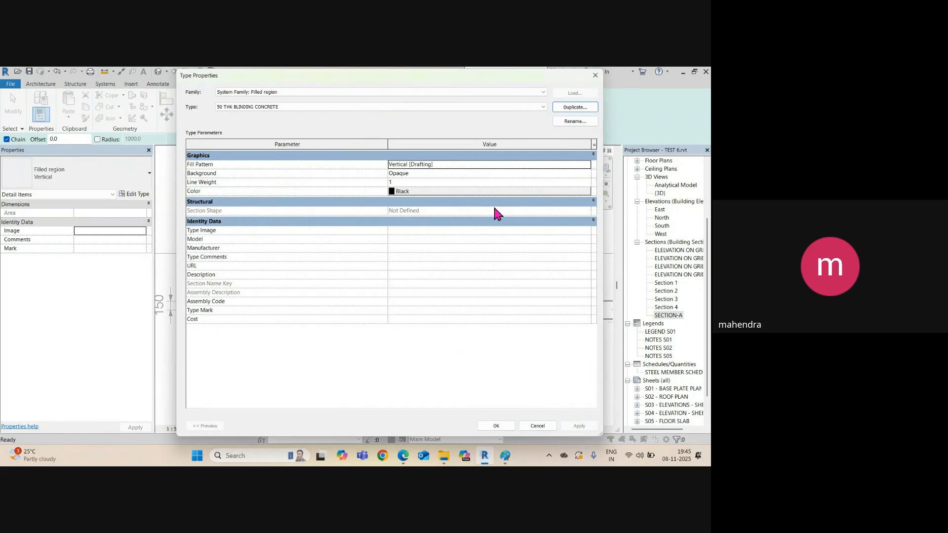
# Step: Assign the Sand - Dense drafting fill pattern to the 50 THK BLINDING CONCRETE type and accept the type properties
pyautogui.click(589, 165)
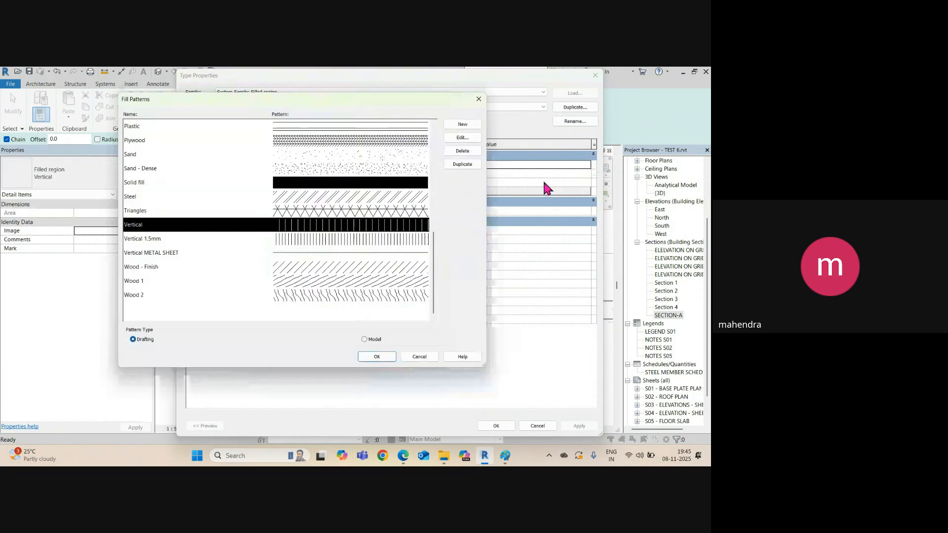
pyautogui.click(184, 159)
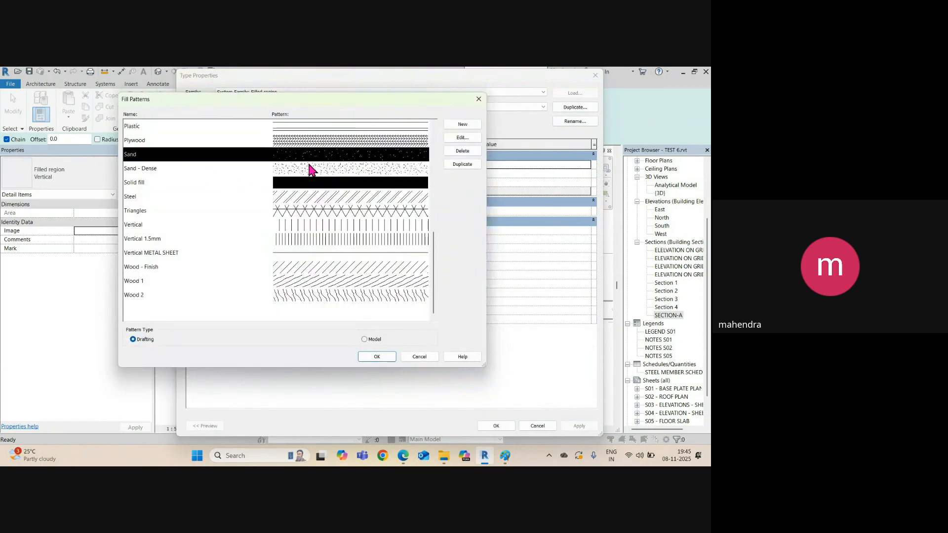
pyautogui.click(288, 171)
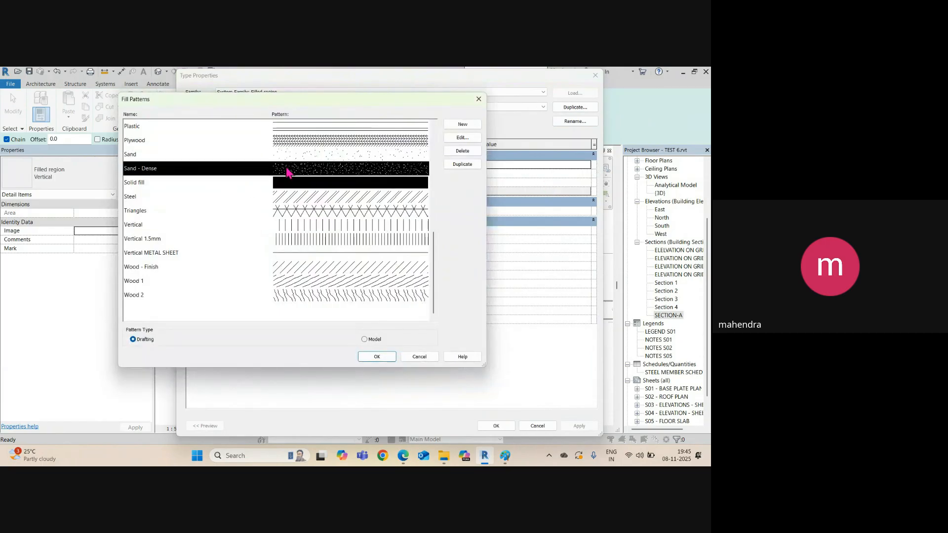
pyautogui.click(377, 357)
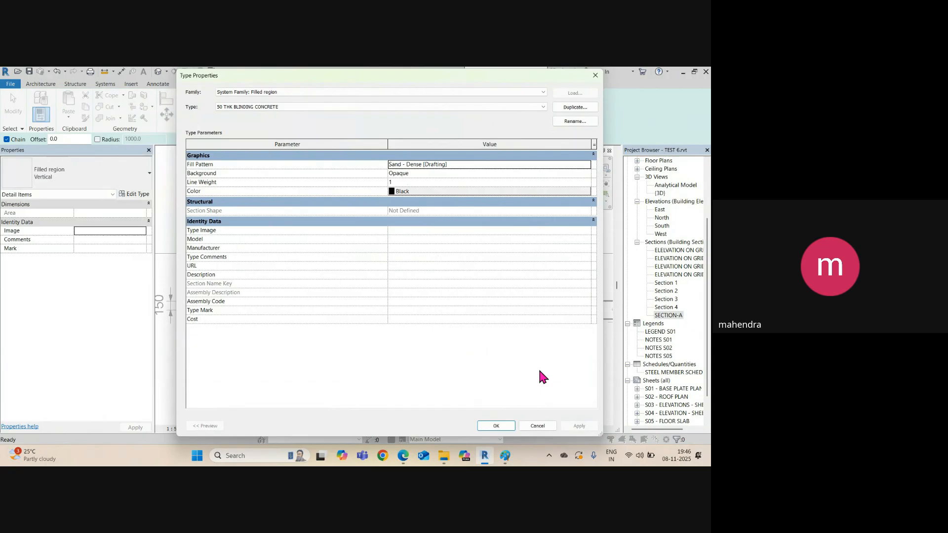
pyautogui.click(496, 426)
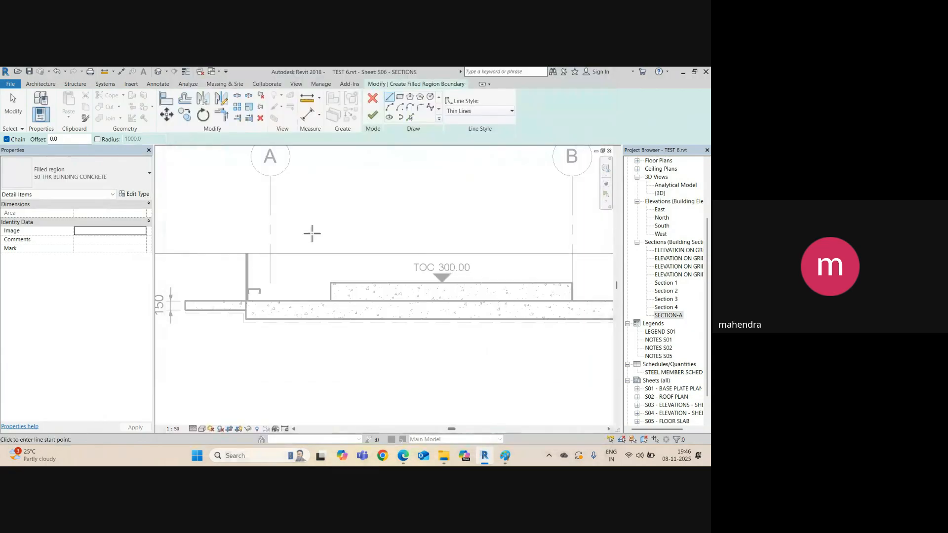
# Step: Sketch a rectangular region boundary about 15900 mm long and 104 mm deep below the slab, aligned with the dashed line's vertical ends
pyautogui.click(401, 99)
pyautogui.scroll(5, 247, 326)
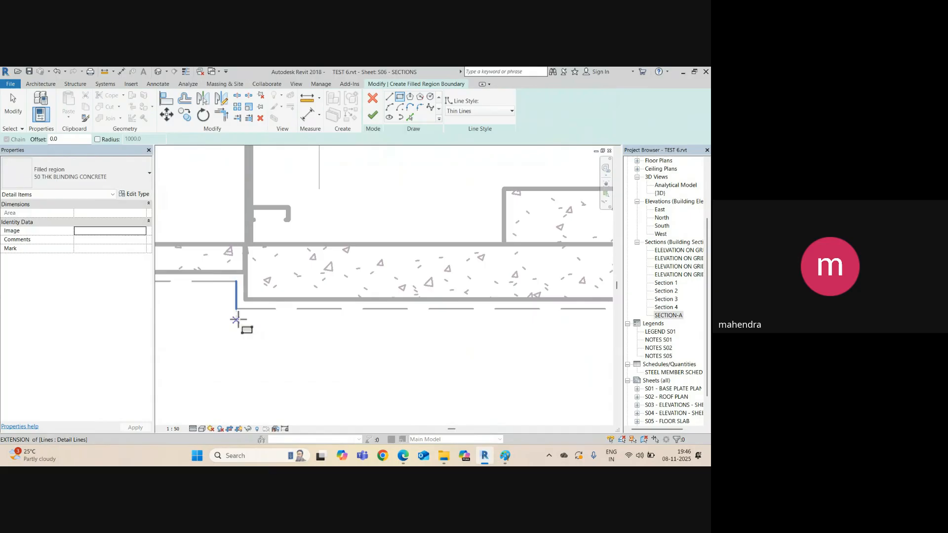
pyautogui.click(237, 319)
pyautogui.scroll(-6, 390, 366)
pyautogui.moveTo(492, 375)
pyautogui.mouseDown(button='middle')
pyautogui.moveTo(204, 368)
pyautogui.moveTo(256, 370)
pyautogui.mouseUp(button='middle')
pyautogui.scroll(6, 402, 351)
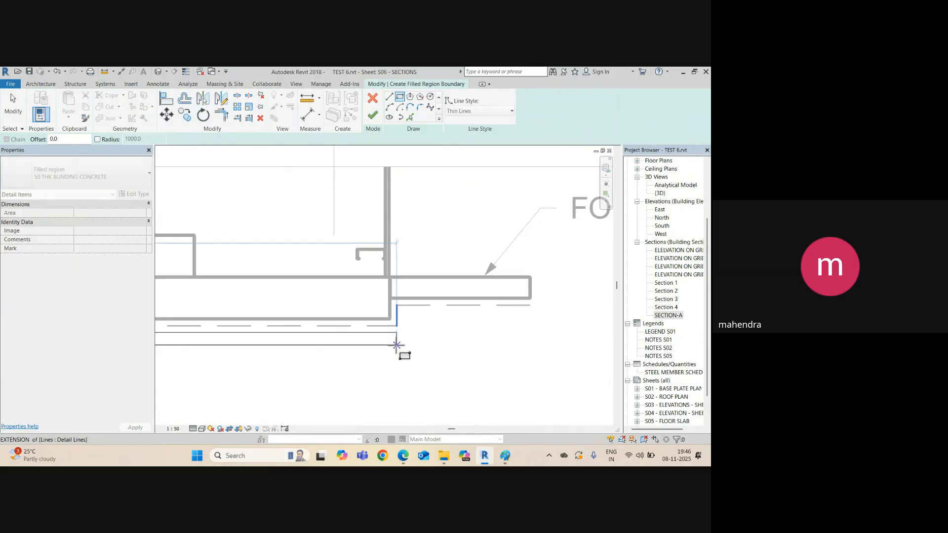
pyautogui.click(397, 348)
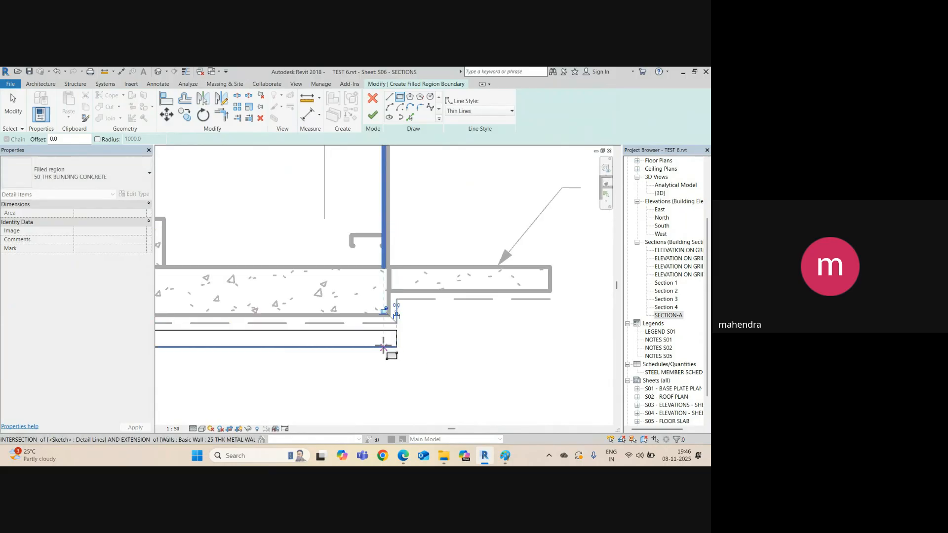
pyautogui.press('Escape')
# Step: Measure the gap between the dashed line and the rectangle's upper edge with an aligned dimension
pyautogui.scroll(4, 383, 341)
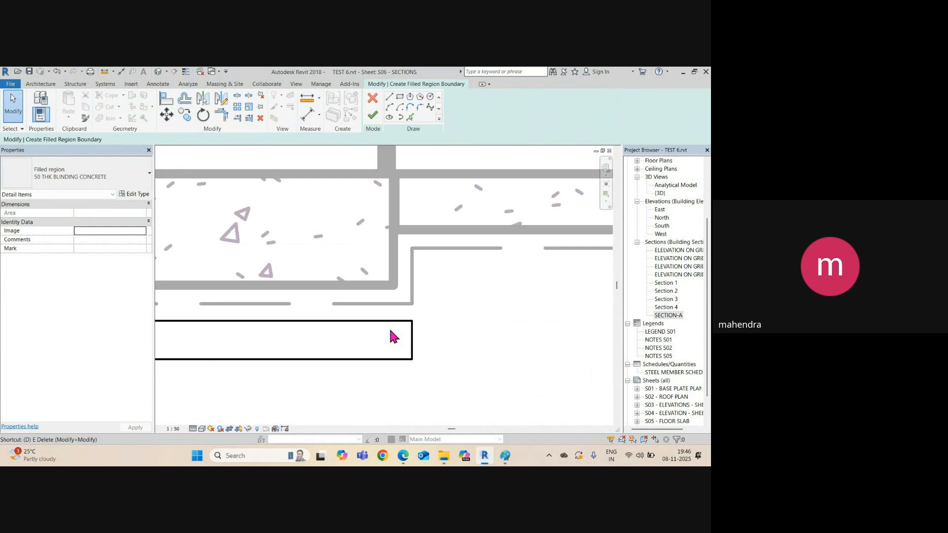
pyautogui.press('d')
pyautogui.press('i')
pyautogui.click(391, 322)
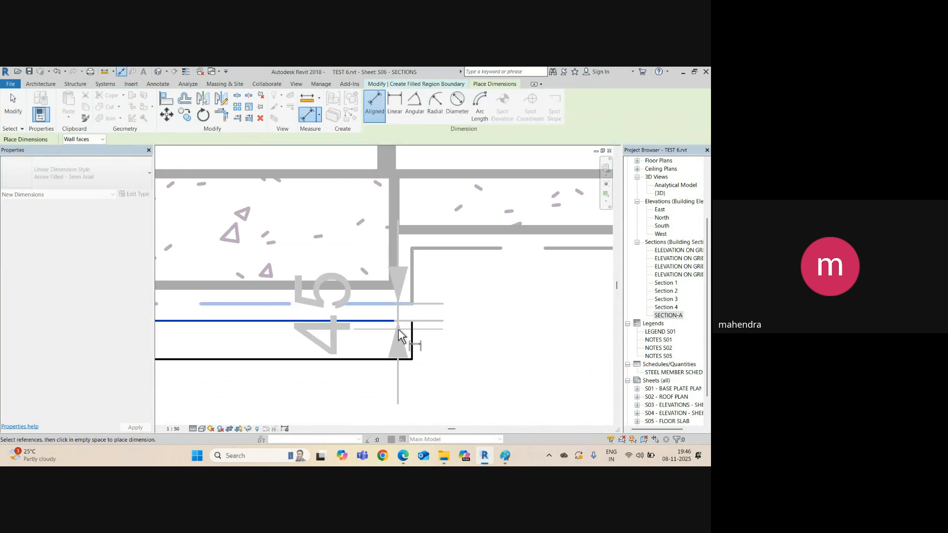
pyautogui.press('Escape')
pyautogui.press('Escape')
# Step: Move all four lines of the boundary rectangle 5 mm down, away from the dashed line
pyautogui.click(398, 324)
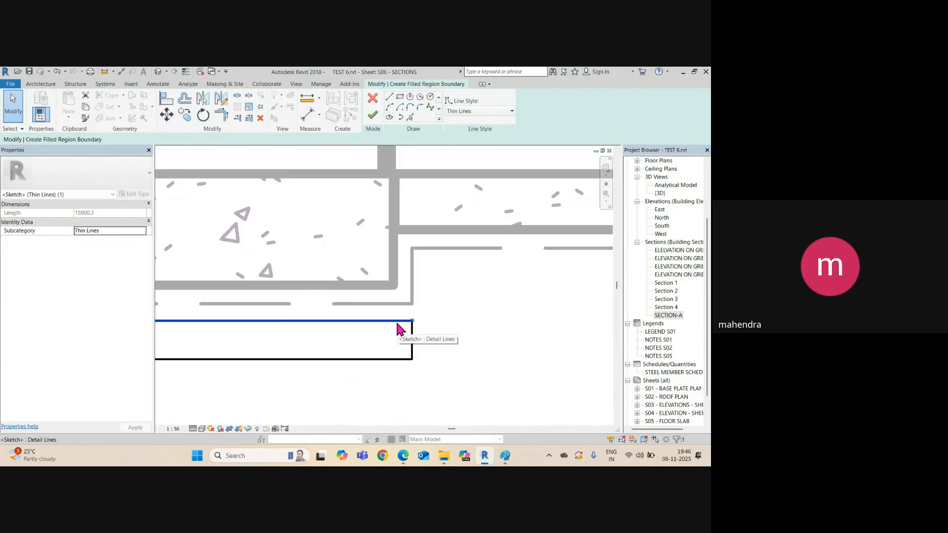
pyautogui.press('Tab')
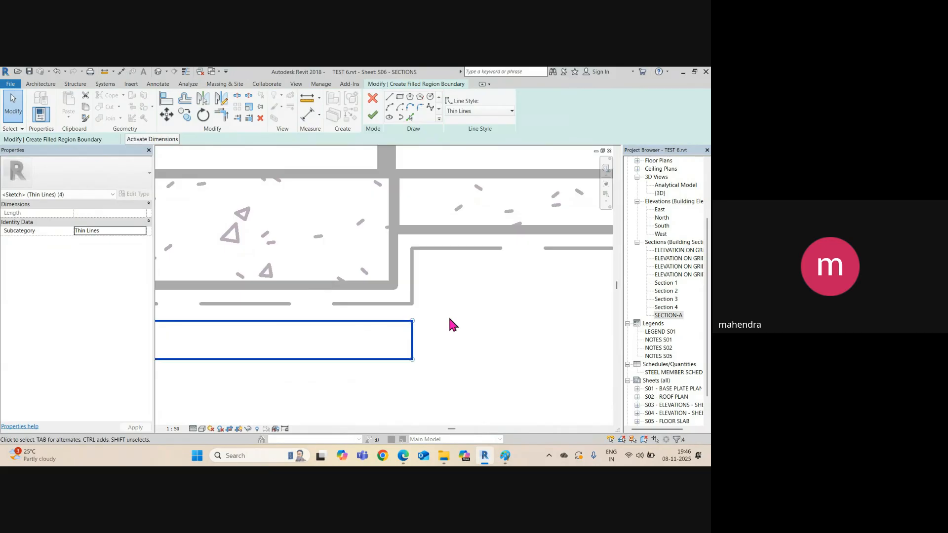
pyautogui.write('mv')
pyautogui.write('5')
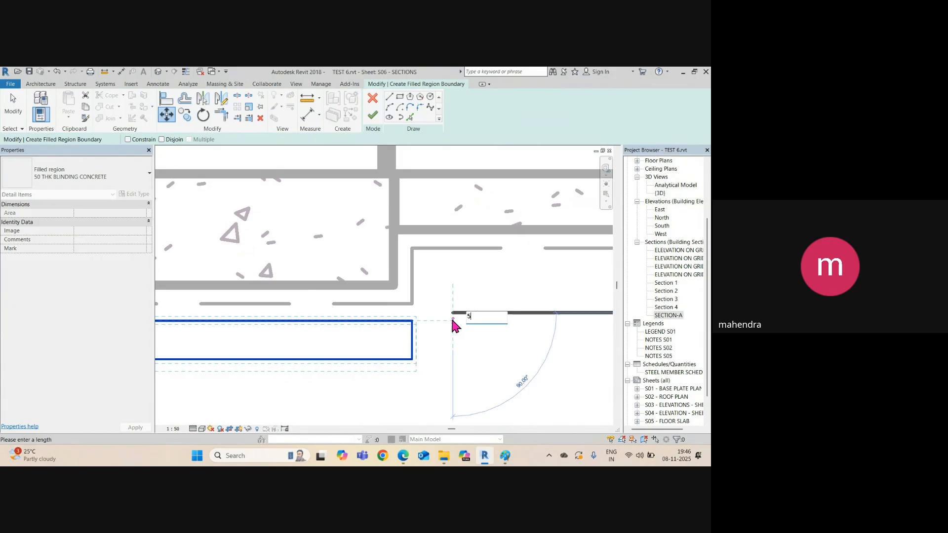
pyautogui.press('Return')
pyautogui.click(447, 356)
pyautogui.scroll(-2, 444, 368)
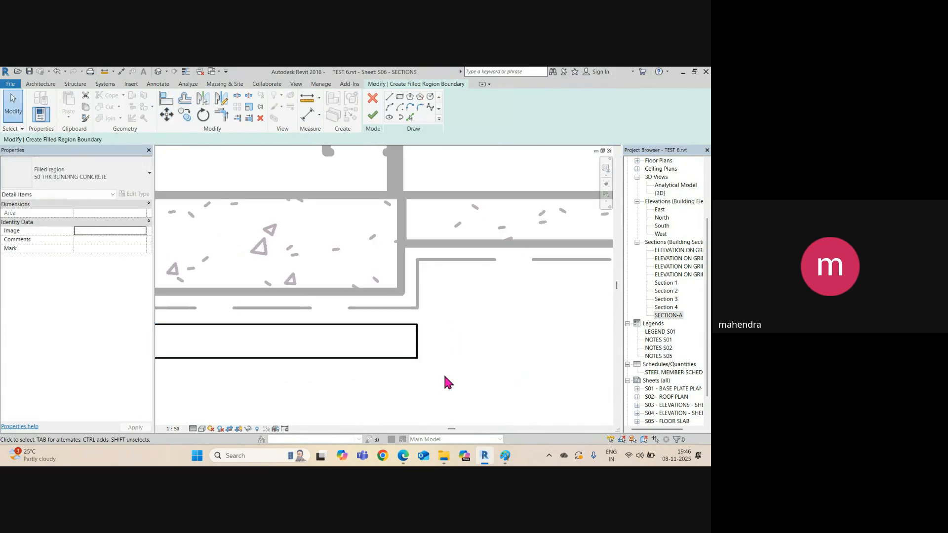
# Step: Set the boundary rectangle's depth to 50 mm by moving its lower edge
pyautogui.click(420, 362)
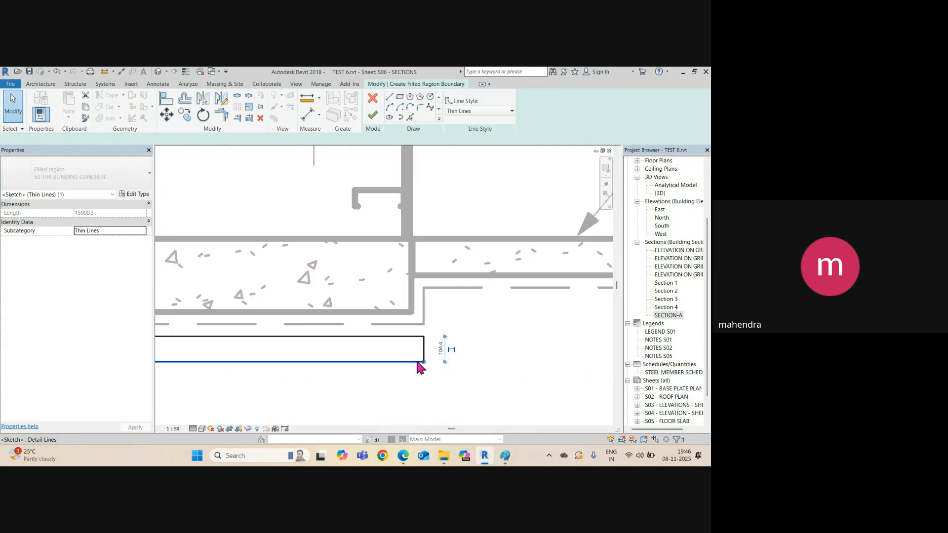
pyautogui.scroll(2, 445, 363)
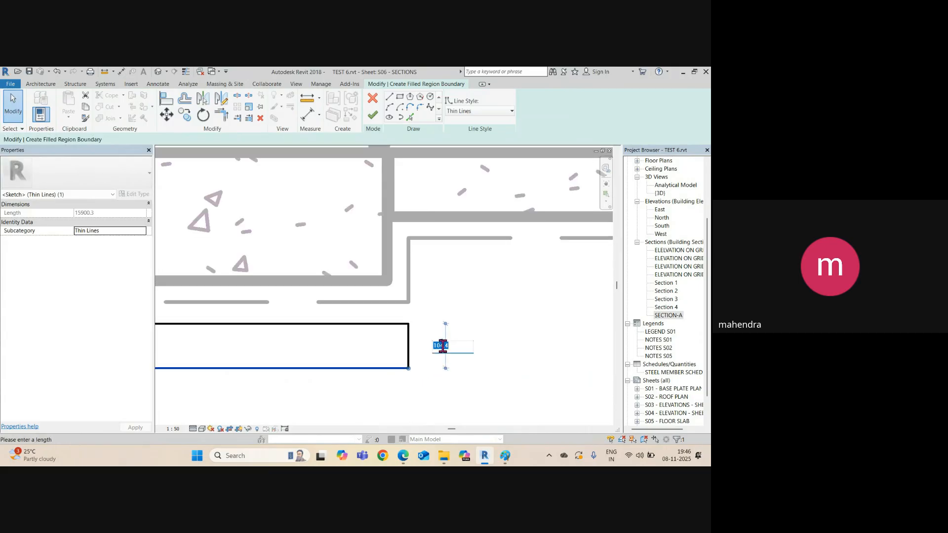
pyautogui.press('Return')
pyautogui.scroll(-3, 486, 304)
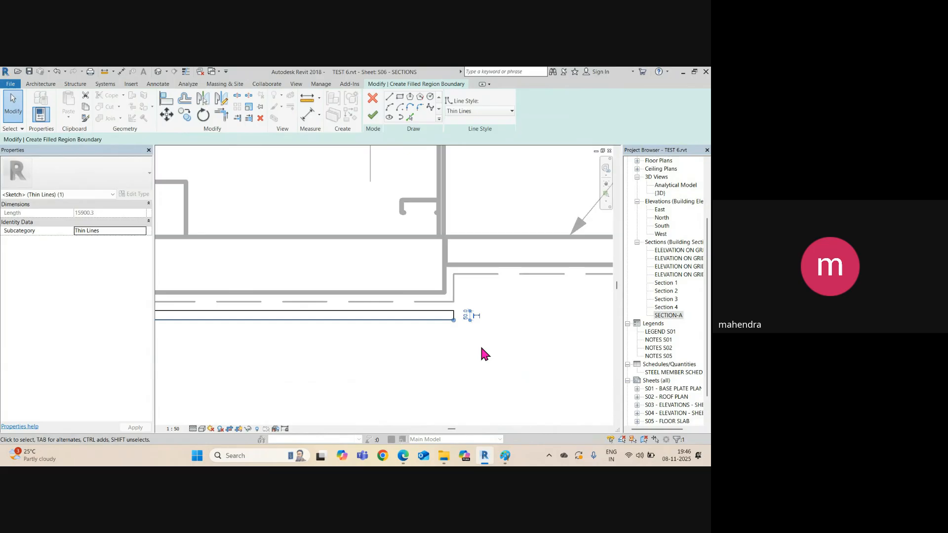
pyautogui.click(480, 345)
# Step: Finish the boundary sketch to create the blinding concrete filled region under the whole slab
pyautogui.scroll(-3, 465, 327)
pyautogui.moveTo(380, 357); pyautogui.dragTo(538, 349, button='middle')
pyautogui.moveTo(329, 356); pyautogui.dragTo(536, 347, button='middle')
pyautogui.moveTo(327, 340); pyautogui.dragTo(474, 339, button='middle')
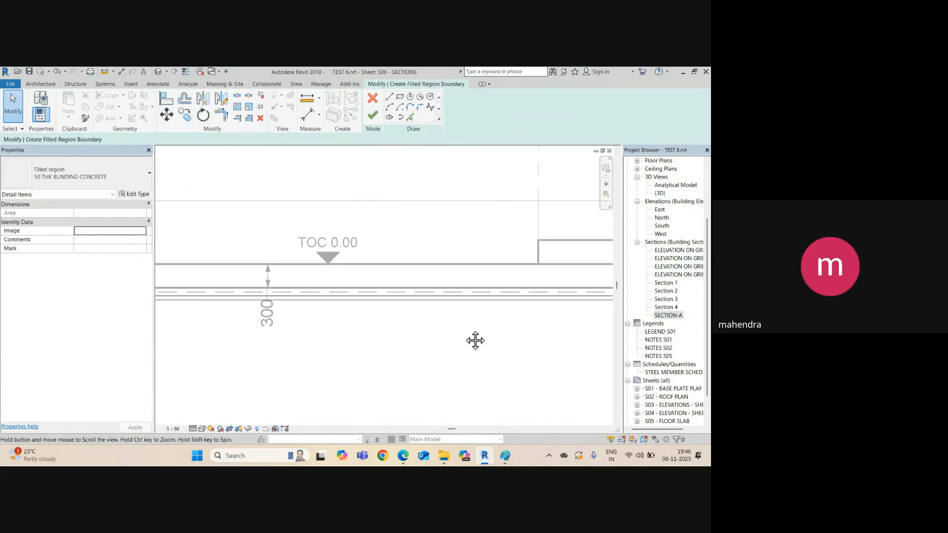
pyautogui.moveTo(281, 335)
pyautogui.mouseDown(button='middle')
pyautogui.moveTo(422, 333)
pyautogui.moveTo(495, 351)
pyautogui.mouseUp(button='middle')
pyautogui.moveTo(170, 324); pyautogui.dragTo(473, 318, button='middle')
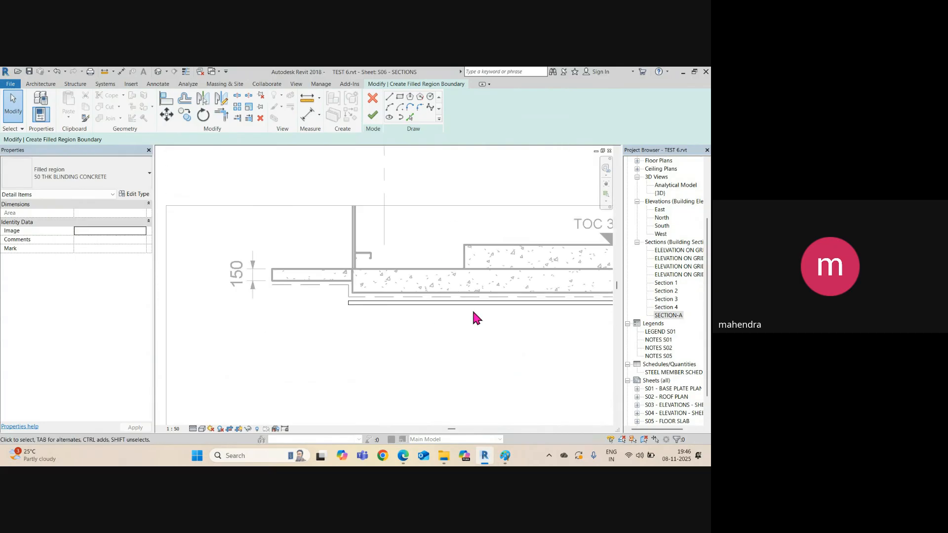
pyautogui.click(376, 115)
# Step: Examine the new filled region and its hatch along the slab up to the footpath end
pyautogui.scroll(-2, 366, 325)
pyautogui.moveTo(366, 325); pyautogui.dragTo(198, 321, button='middle')
pyautogui.moveTo(459, 317); pyautogui.dragTo(247, 316, button='middle')
pyautogui.moveTo(396, 322); pyautogui.dragTo(307, 321, button='middle')
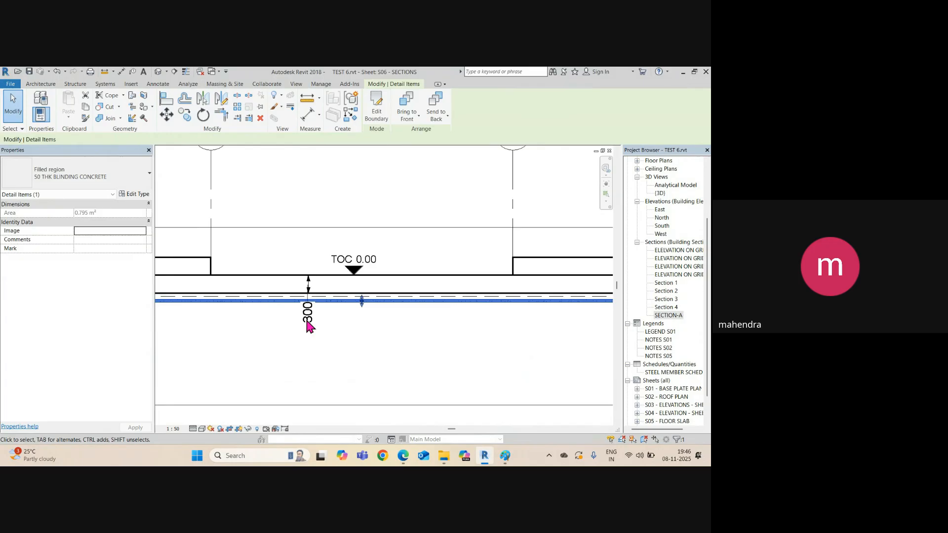
pyautogui.scroll(2, 307, 321)
pyautogui.moveTo(479, 339); pyautogui.dragTo(311, 341, button='middle')
pyautogui.moveTo(543, 340); pyautogui.dragTo(347, 338, button='middle')
pyautogui.click(347, 339)
pyautogui.scroll(2, 434, 311)
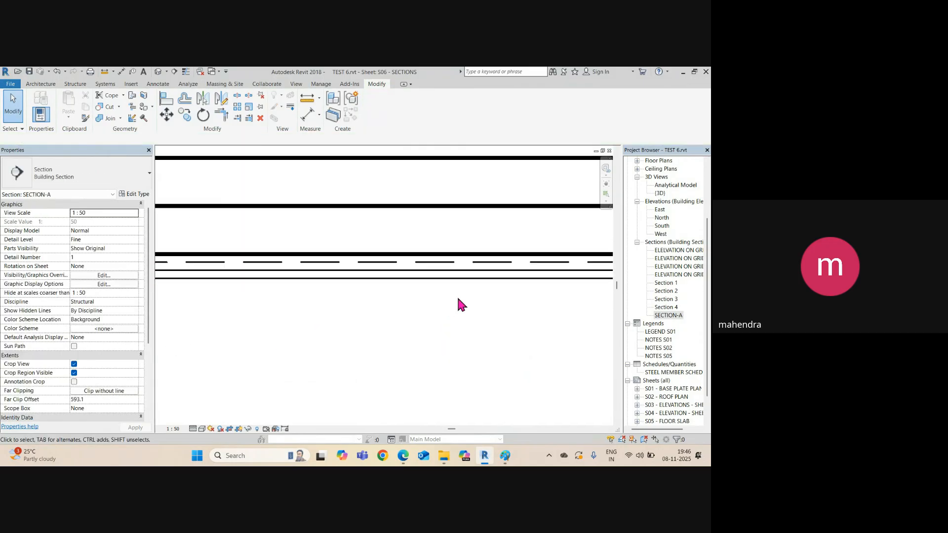
pyautogui.scroll(2, 496, 270)
pyautogui.scroll(-4, 276, 311)
pyautogui.moveTo(356, 327); pyautogui.dragTo(203, 339, button='middle')
pyautogui.scroll(3, 366, 310)
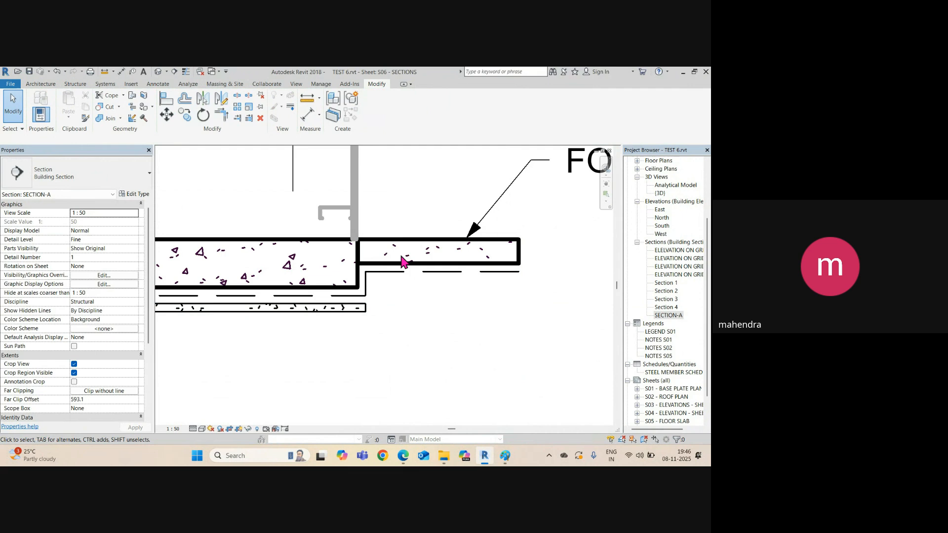
# Step: Shorten the filled region's footpath-note end to line up with the slab's outer edge
pyautogui.click(365, 309)
pyautogui.scroll(3, 366, 315)
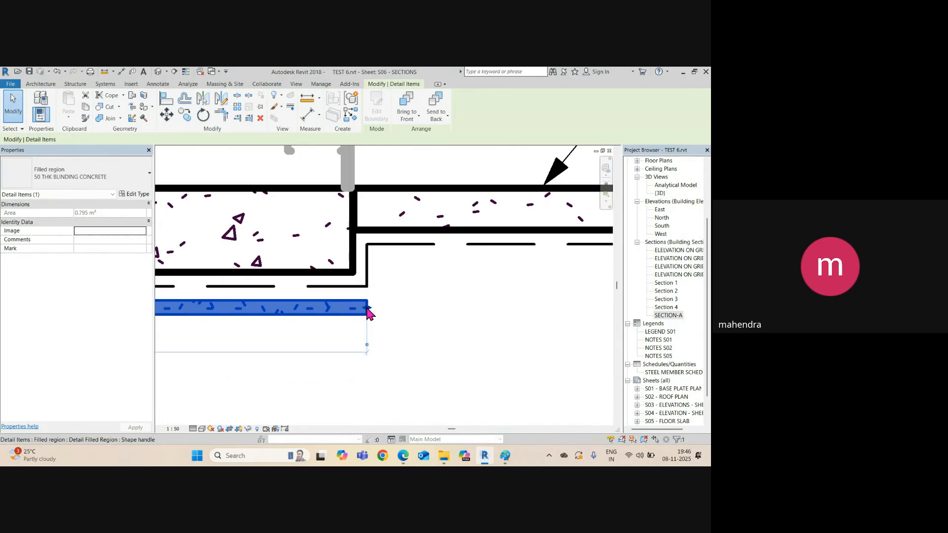
pyautogui.moveTo(358, 310); pyautogui.dragTo(352, 307)
# Step: Try to adjust the filled region's opposite end, near grid A, to the slab's edge
pyautogui.scroll(-6, 380, 287)
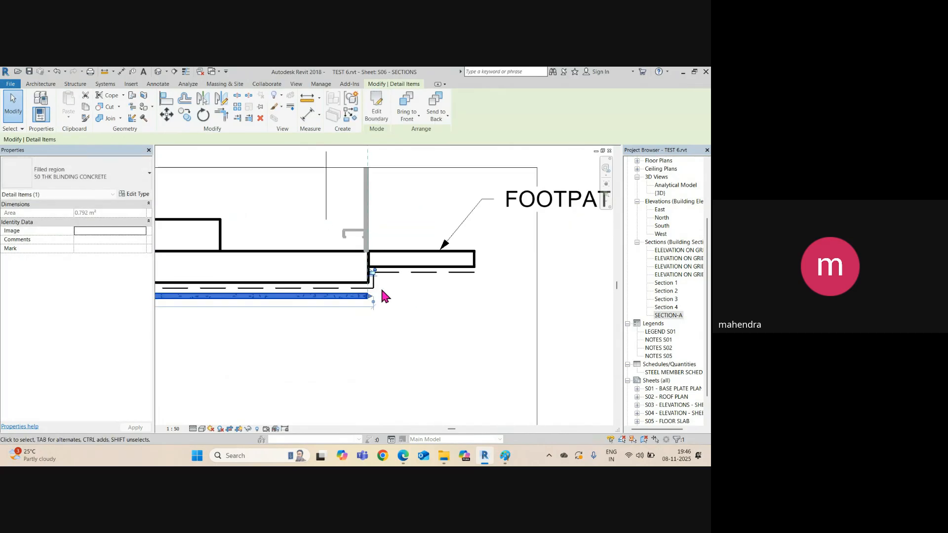
pyautogui.moveTo(319, 335); pyautogui.dragTo(576, 336, button='middle')
pyautogui.scroll(6, 232, 322)
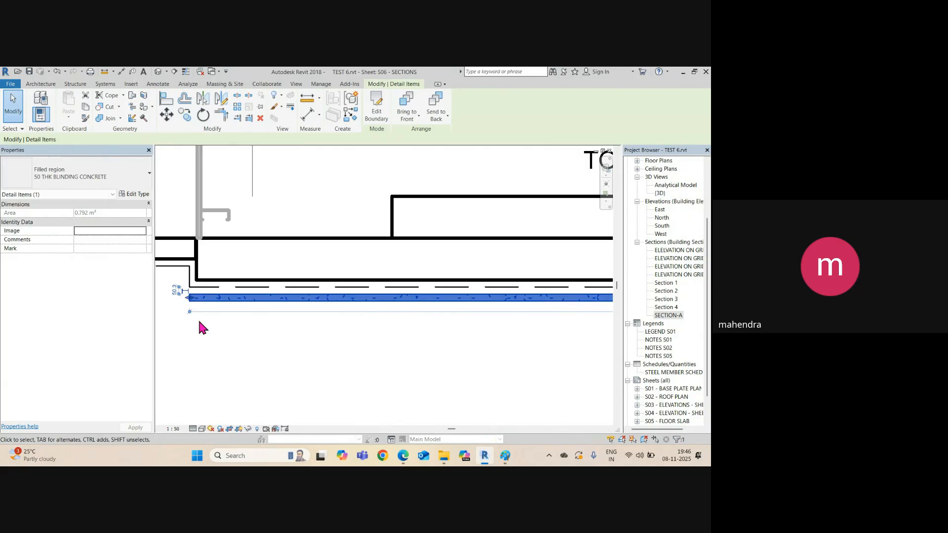
pyautogui.moveTo(197, 322); pyautogui.dragTo(360, 338, button='middle')
pyautogui.scroll(2, 344, 311)
pyautogui.moveTo(351, 271)
pyautogui.mouseDown()
pyautogui.moveTo(383, 271)
pyautogui.moveTo(359, 285)
pyautogui.moveTo(352, 271)
pyautogui.mouseUp()
pyautogui.scroll(-2, 327, 280)
pyautogui.scroll(-7, 337, 272)
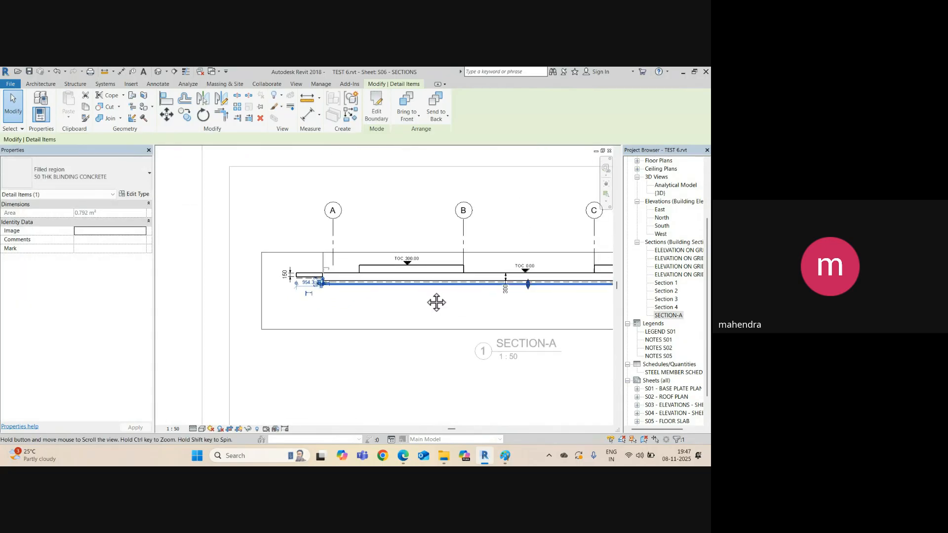
# Step: Extend the filled region's footpath-note end back to the vertical part of the dashed line
pyautogui.moveTo(437, 303); pyautogui.dragTo(189, 314, button='middle')
pyautogui.scroll(5, 444, 294)
pyautogui.moveTo(597, 302); pyautogui.dragTo(378, 304, button='middle')
pyautogui.scroll(2, 378, 305)
pyautogui.click(378, 304)
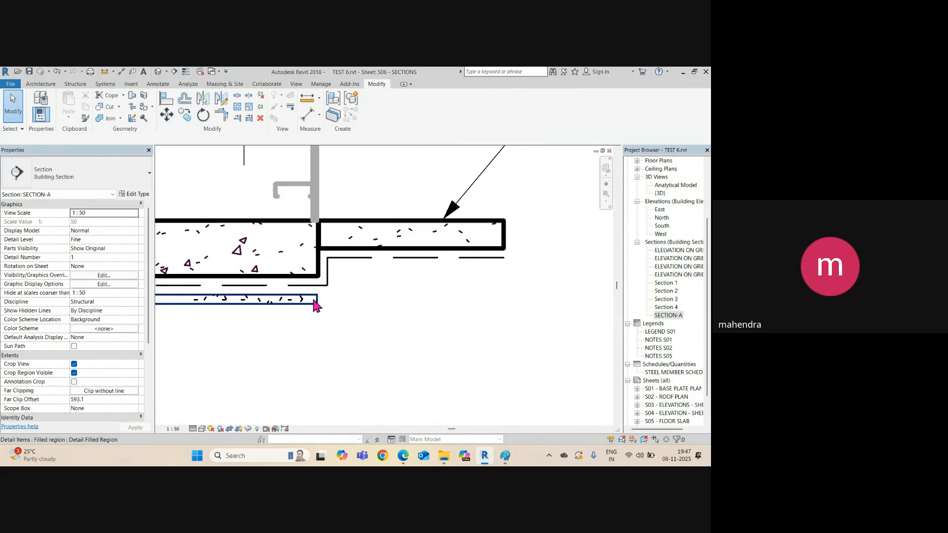
pyautogui.click(315, 303)
pyautogui.moveTo(318, 300); pyautogui.dragTo(328, 306)
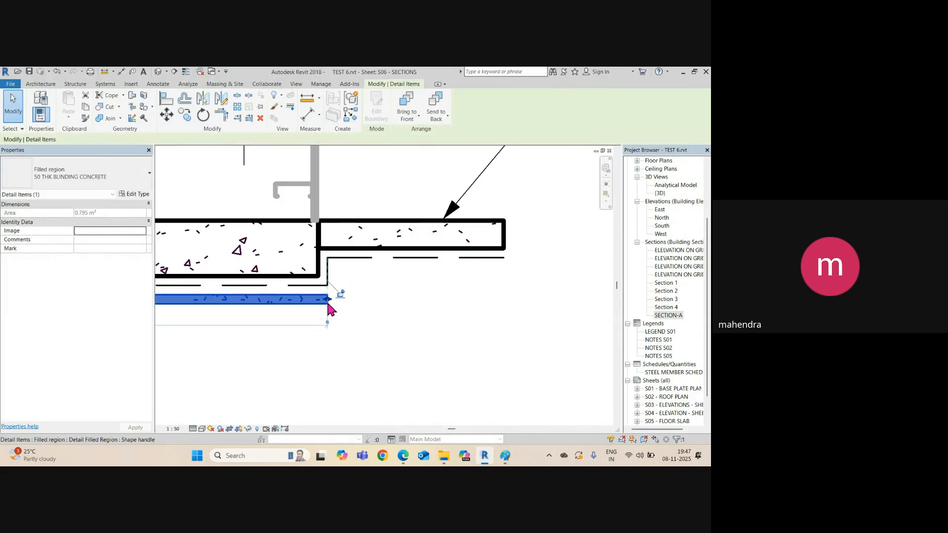
pyautogui.rightClick(342, 296)
pyautogui.click(363, 156)
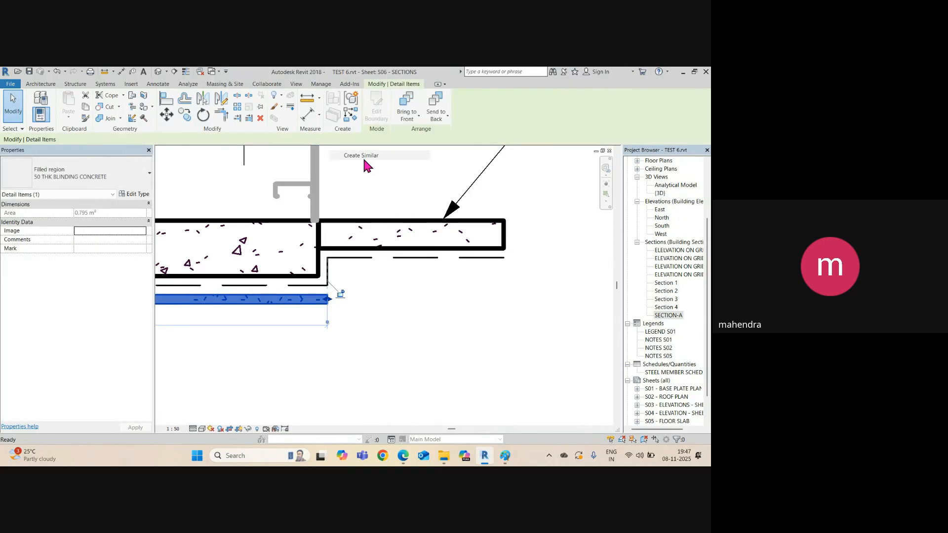
pyautogui.click(327, 286)
pyautogui.press('Escape')
pyautogui.press('Escape')
pyautogui.scroll(-2, 322, 300)
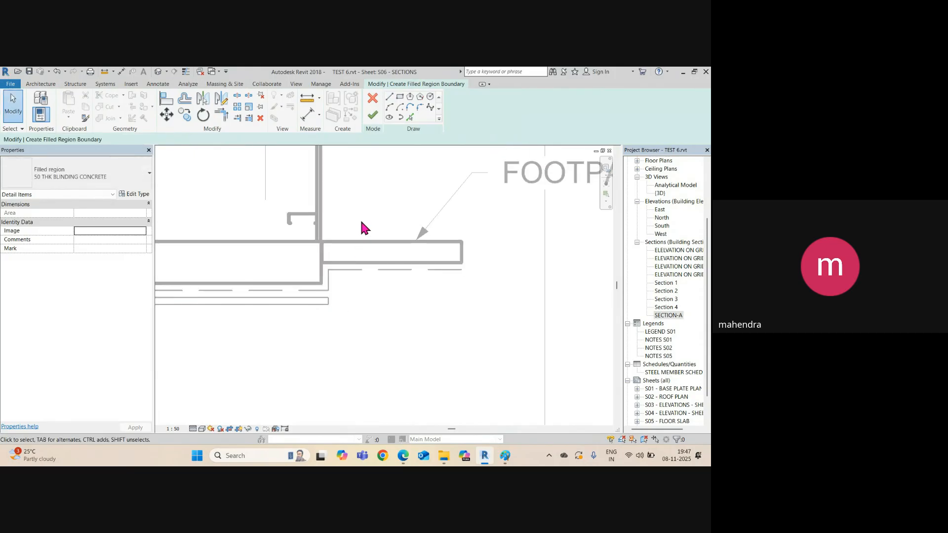
pyautogui.click(374, 99)
pyautogui.scroll(2, 330, 284)
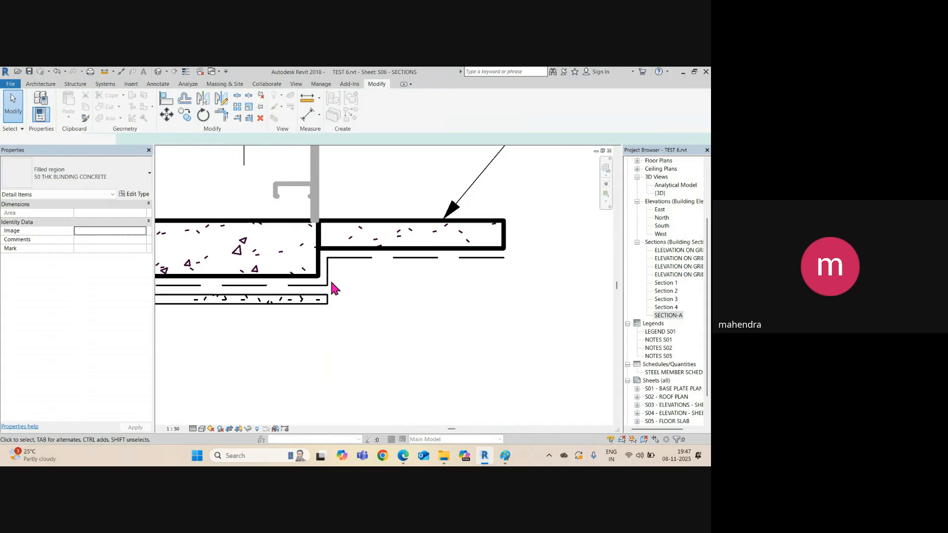
# Step: Copy the blinding concrete filled region from its upper outer corner to the outer end of the dashed line beneath the footpath slab near grid D
pyautogui.click(327, 305)
pyautogui.press('c')
pyautogui.press('o')
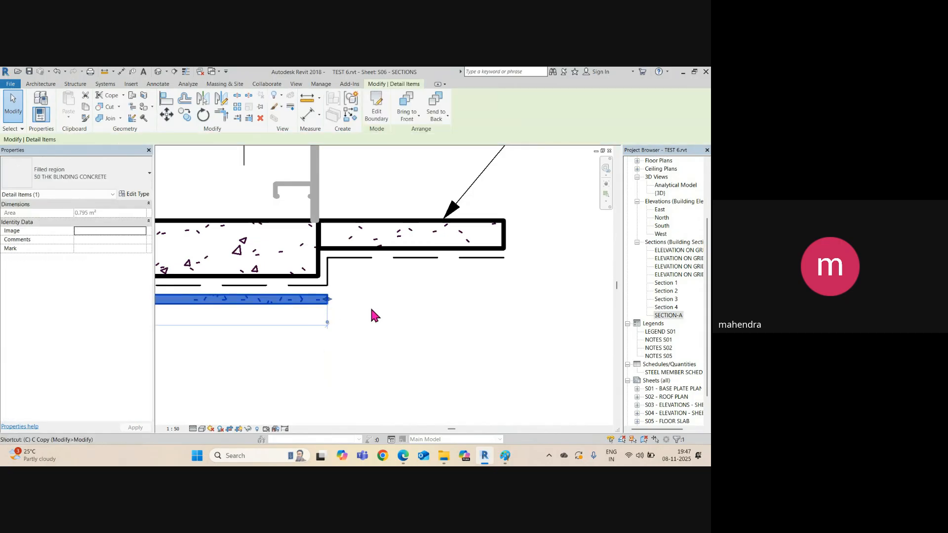
pyautogui.click(328, 295)
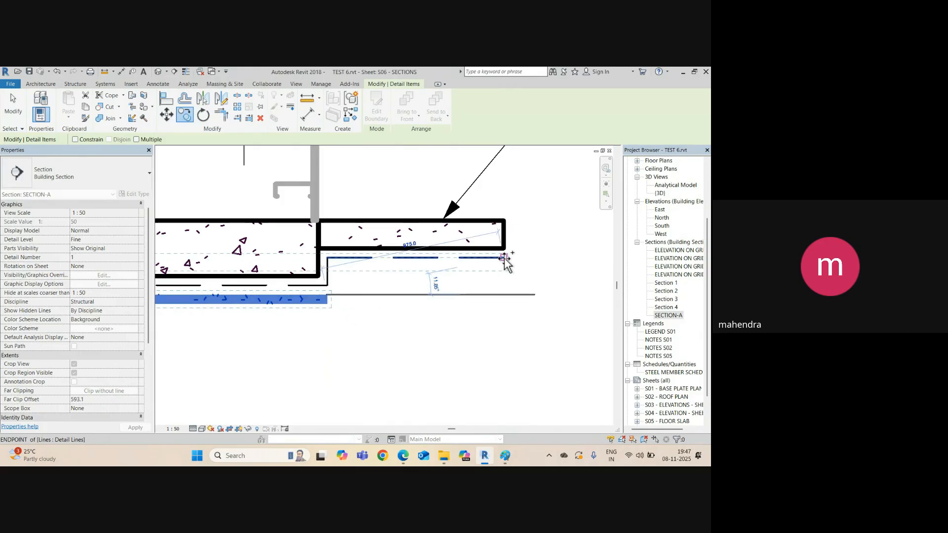
pyautogui.click(504, 261)
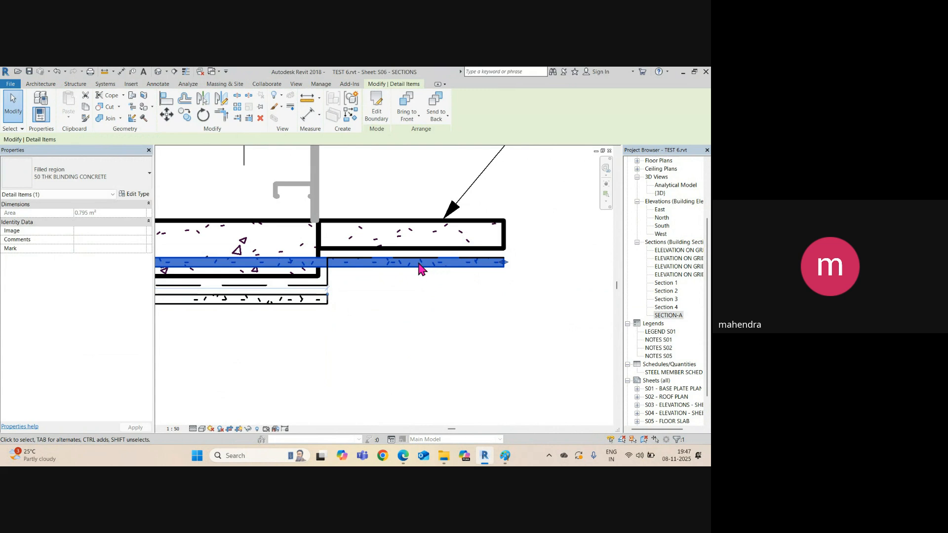
# Step: Move the copied region straight down by its own thickness, leaving a gap below the footpath's dashed line
pyautogui.press('m')
pyautogui.press('v')
pyautogui.click(419, 286)
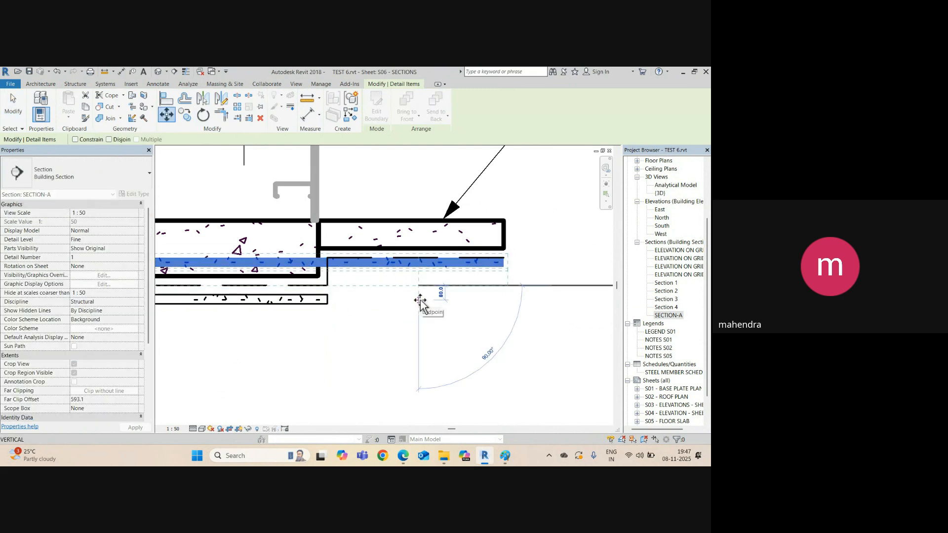
pyautogui.press('Return')
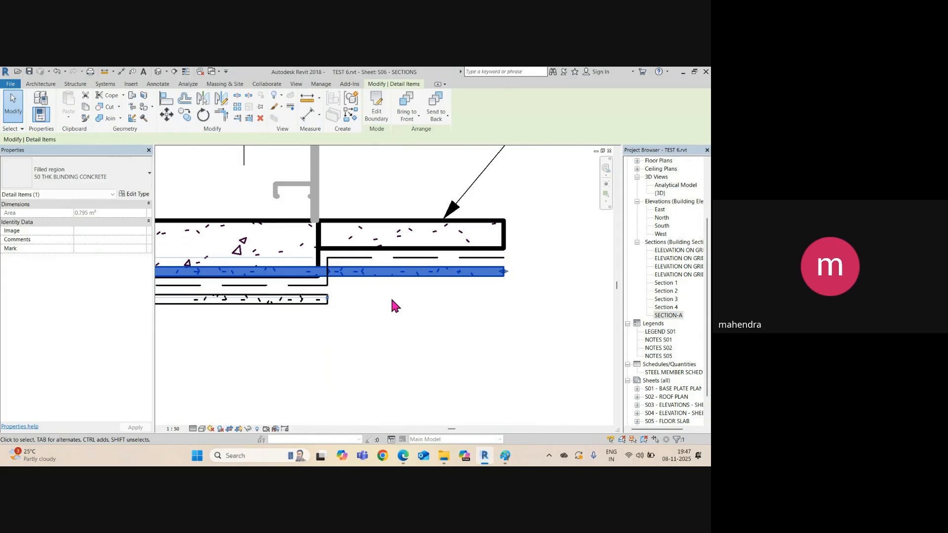
# Step: Edit the copied region's boundary, bringing its far end from near grid A to the vertical part of the dashed line near grid D
pyautogui.click(377, 117)
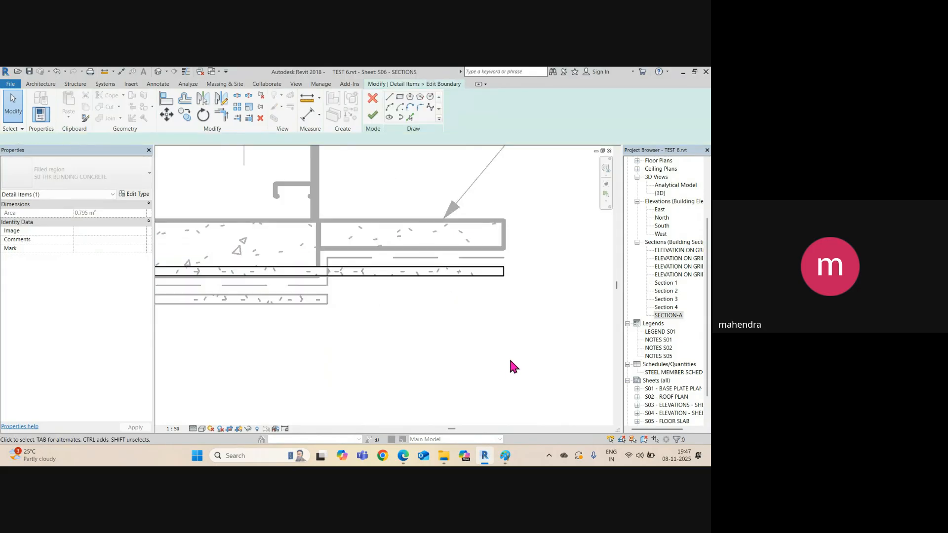
pyautogui.scroll(-3, 494, 345)
pyautogui.scroll(1, 459, 351)
pyautogui.scroll(-1, 458, 346)
pyautogui.scroll(-1, 188, 338)
pyautogui.moveTo(188, 338); pyautogui.dragTo(355, 338, button='middle')
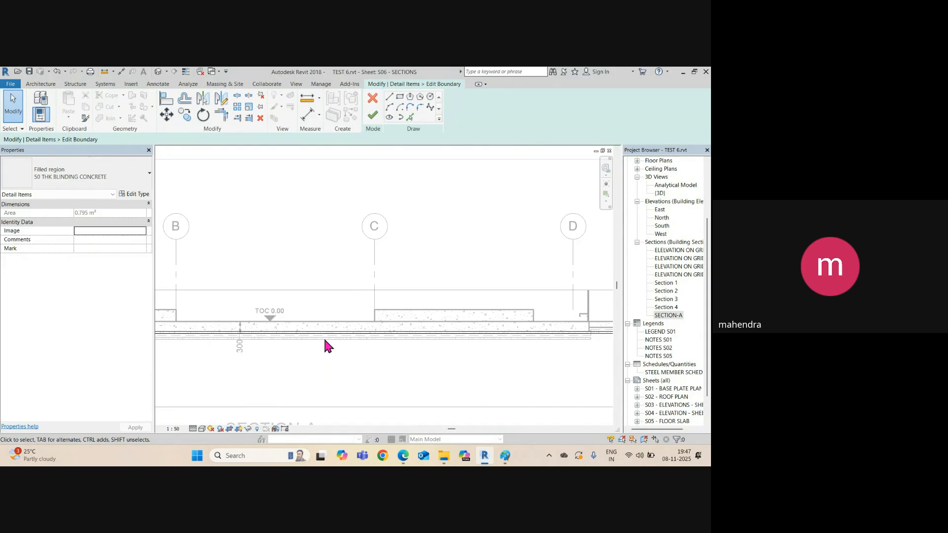
pyautogui.moveTo(197, 329); pyautogui.dragTo(375, 325, button='middle')
pyautogui.moveTo(227, 322); pyautogui.dragTo(308, 325, button='middle')
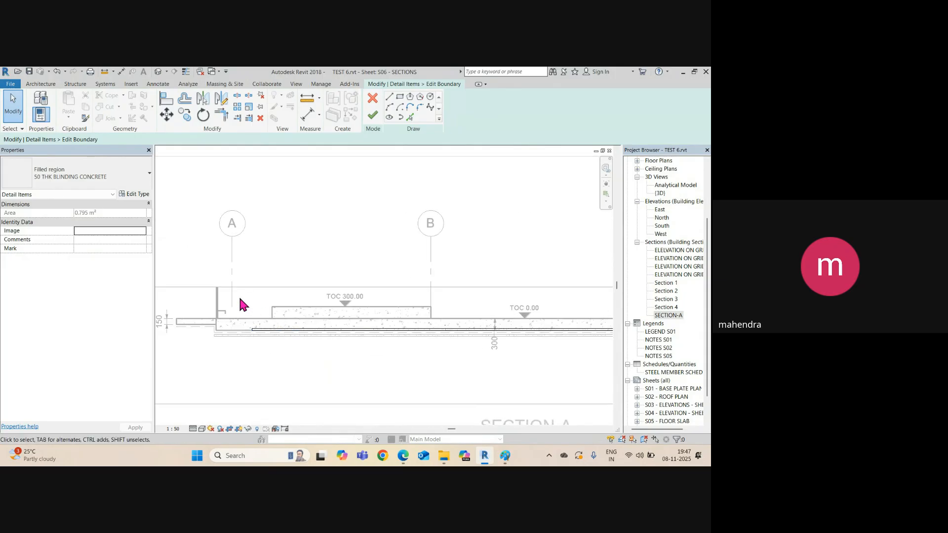
pyautogui.click(256, 333)
pyautogui.scroll(5, 254, 341)
pyautogui.scroll(2, 278, 340)
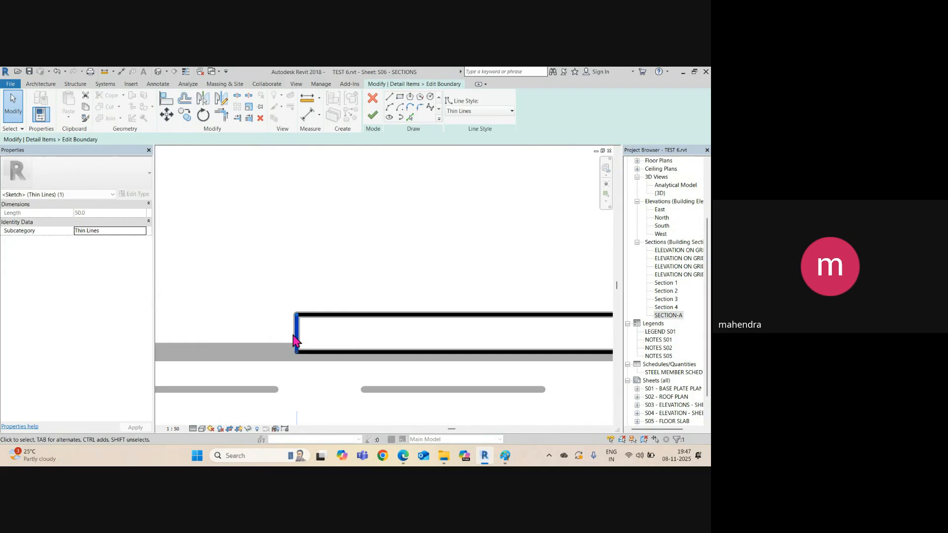
pyautogui.moveTo(297, 338)
pyautogui.mouseDown()
pyautogui.moveTo(476, 349)
pyautogui.moveTo(243, 313)
pyautogui.moveTo(506, 348)
pyautogui.moveTo(205, 332)
pyautogui.moveTo(343, 335)
pyautogui.moveTo(371, 362)
pyautogui.moveTo(444, 355)
pyautogui.mouseUp()
pyautogui.scroll(-3, 474, 349)
pyautogui.scroll(-2, 462, 349)
pyautogui.scroll(-5, 213, 333)
pyautogui.scroll(-3, 371, 362)
pyautogui.moveTo(166, 328)
pyautogui.mouseDown()
pyautogui.moveTo(503, 356)
pyautogui.moveTo(286, 352)
pyautogui.mouseUp()
pyautogui.scroll(-2, 327, 355)
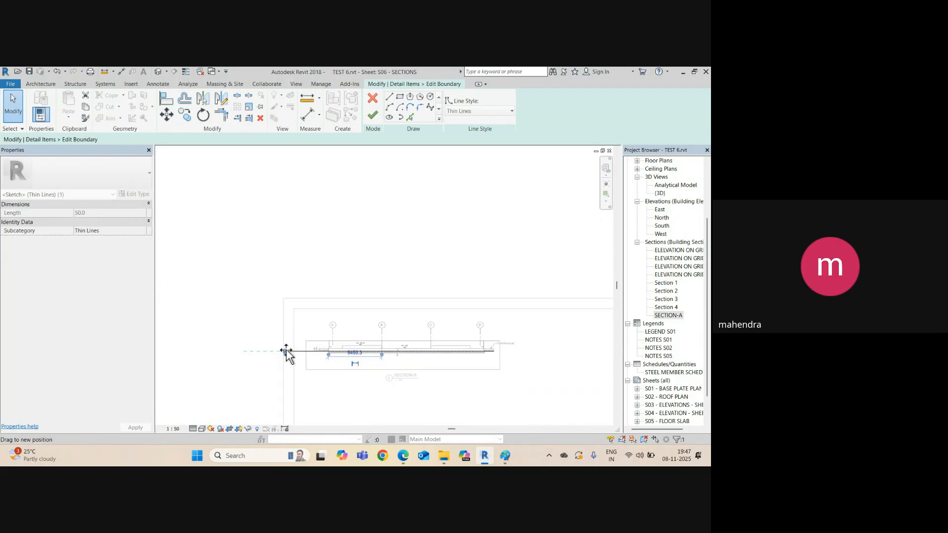
pyautogui.moveTo(555, 378)
pyautogui.mouseDown()
pyautogui.moveTo(475, 360)
pyautogui.moveTo(521, 345)
pyautogui.moveTo(516, 355)
pyautogui.moveTo(497, 355)
pyautogui.moveTo(337, 326)
pyautogui.mouseUp()
pyautogui.scroll(3, 494, 353)
pyautogui.scroll(2, 518, 348)
pyautogui.scroll(3, 509, 356)
pyautogui.scroll(5, 508, 318)
pyautogui.click(309, 325)
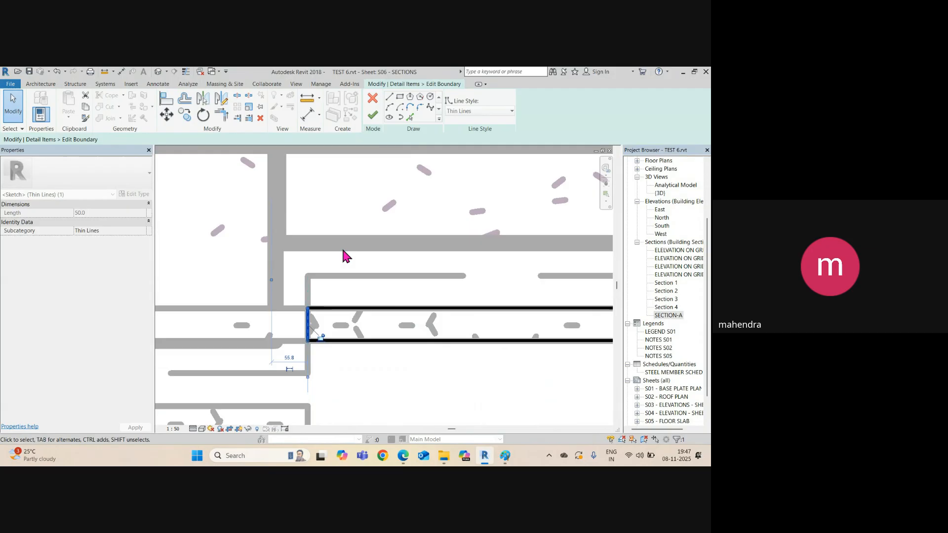
pyautogui.click(373, 118)
pyautogui.scroll(-4, 474, 336)
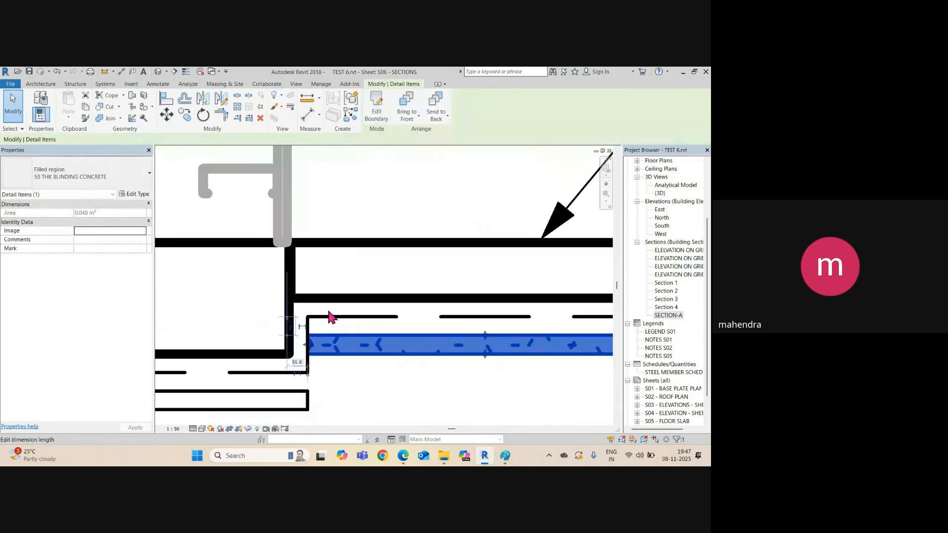
pyautogui.click(474, 364)
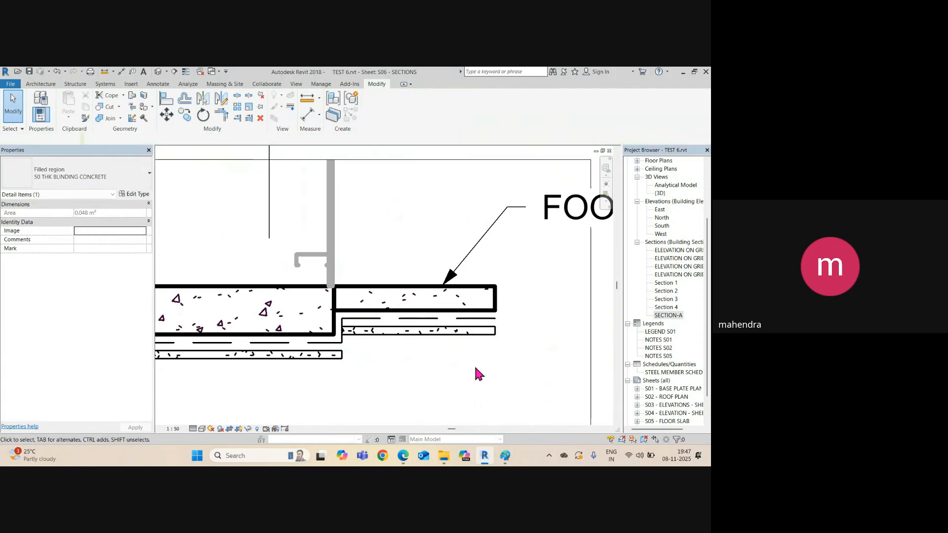
# Step: Mirror a copy of the footpath blinding region to the grid A end about a vertical axis through the floor slab's midpoint
pyautogui.click(439, 333)
pyautogui.scroll(-5, 441, 339)
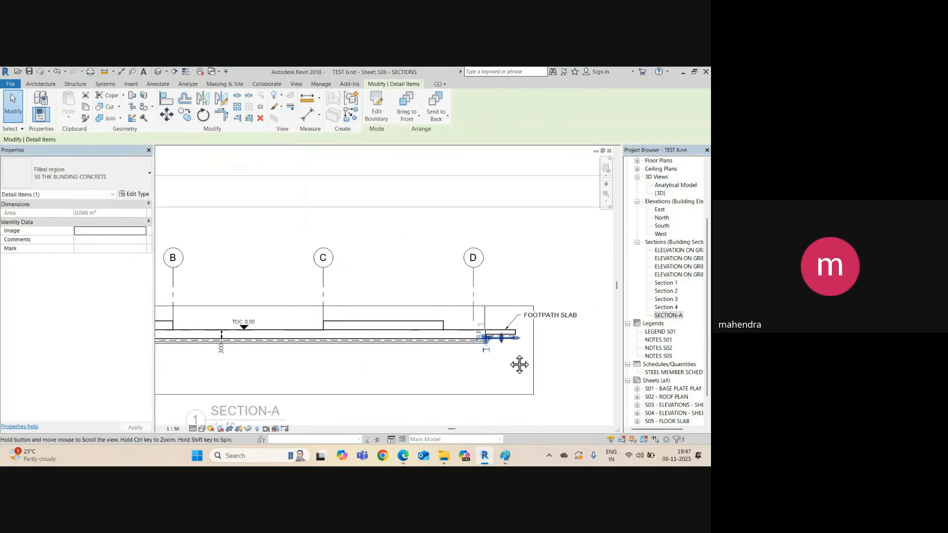
pyautogui.click(222, 100)
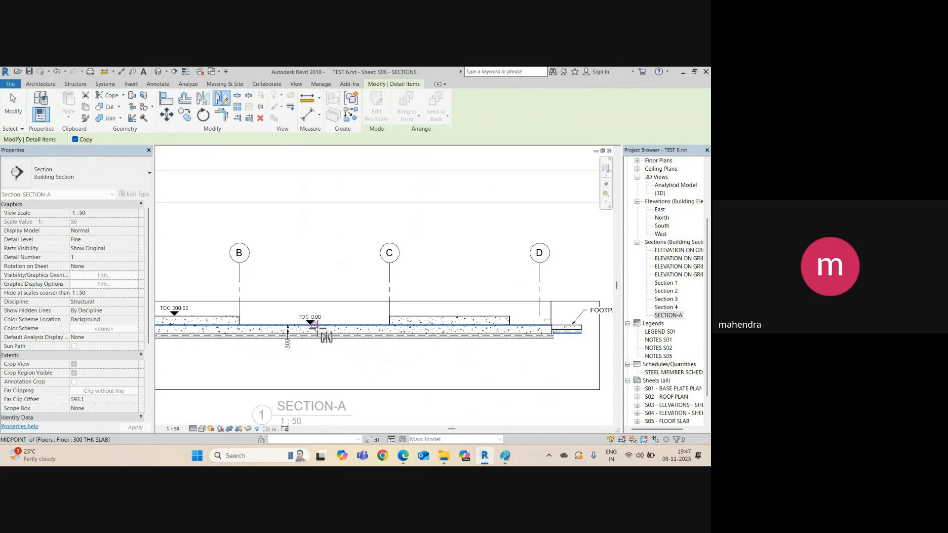
pyautogui.click(312, 325)
pyautogui.click(313, 360)
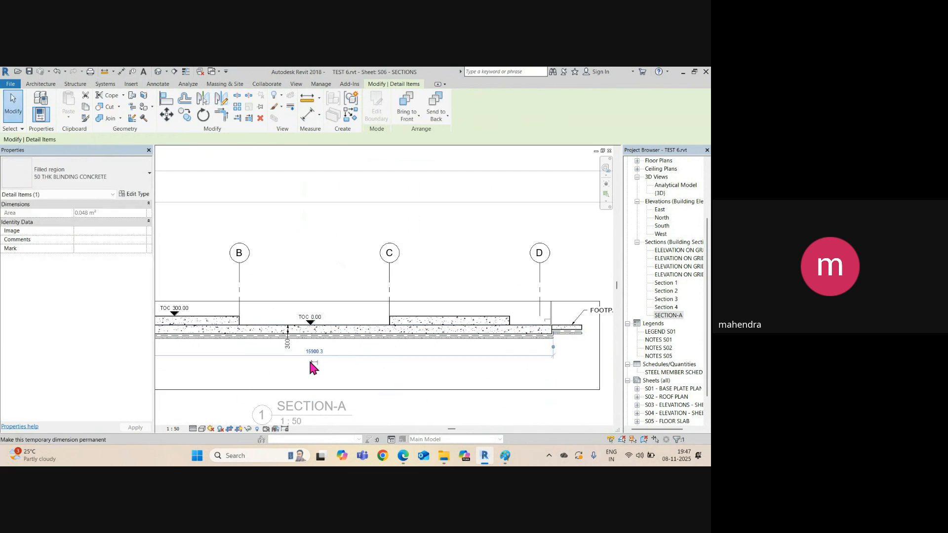
# Step: Examine the mirrored blinding region under the footpath slab and the main blinding layer near grid A
pyautogui.scroll(-1, 295, 388)
pyautogui.moveTo(296, 388); pyautogui.dragTo(422, 372, button='middle')
pyautogui.click(334, 361)
pyautogui.scroll(4, 230, 329)
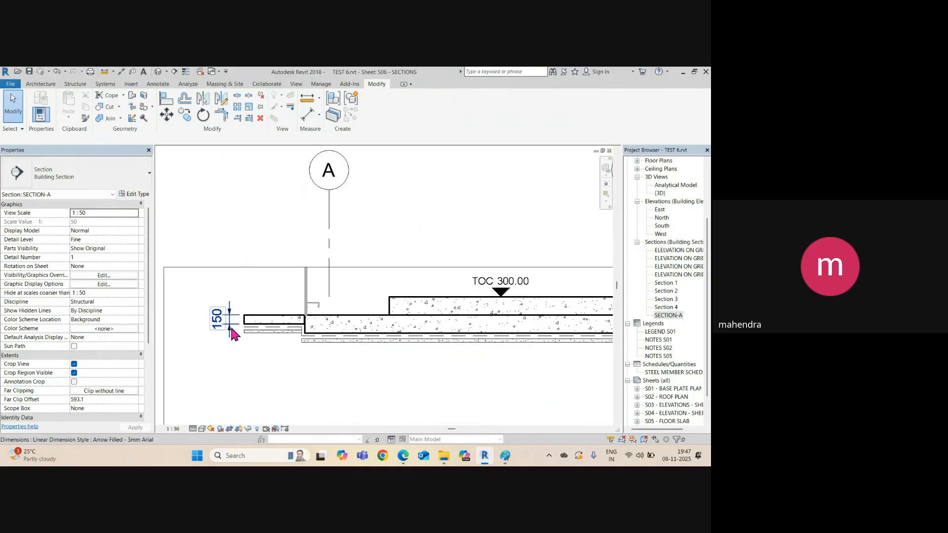
pyautogui.scroll(-2, 199, 346)
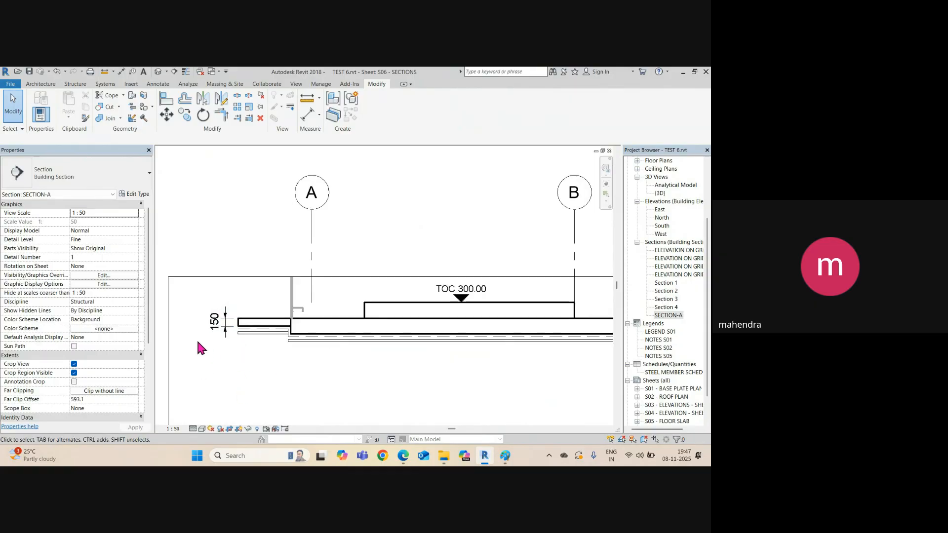
pyautogui.scroll(-1, 298, 373)
pyautogui.scroll(4, 284, 350)
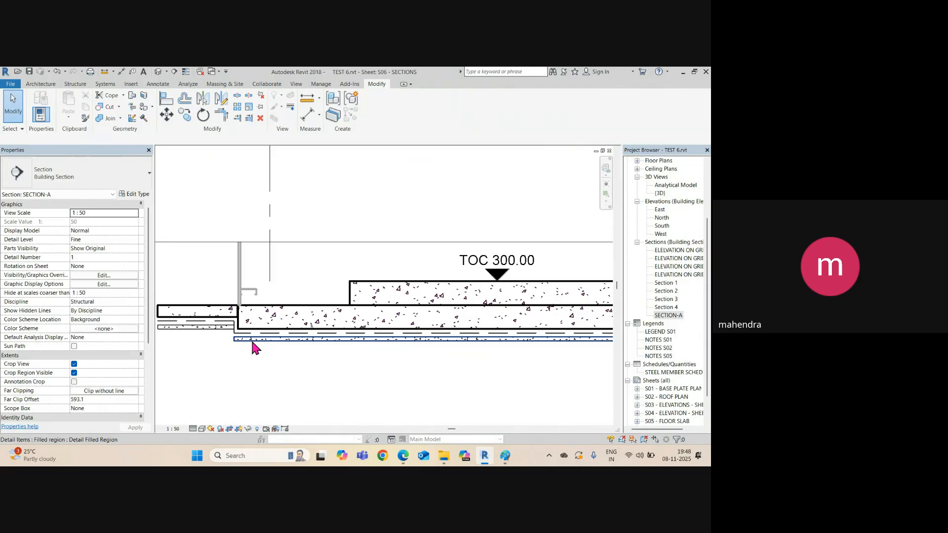
pyautogui.scroll(3, 277, 357)
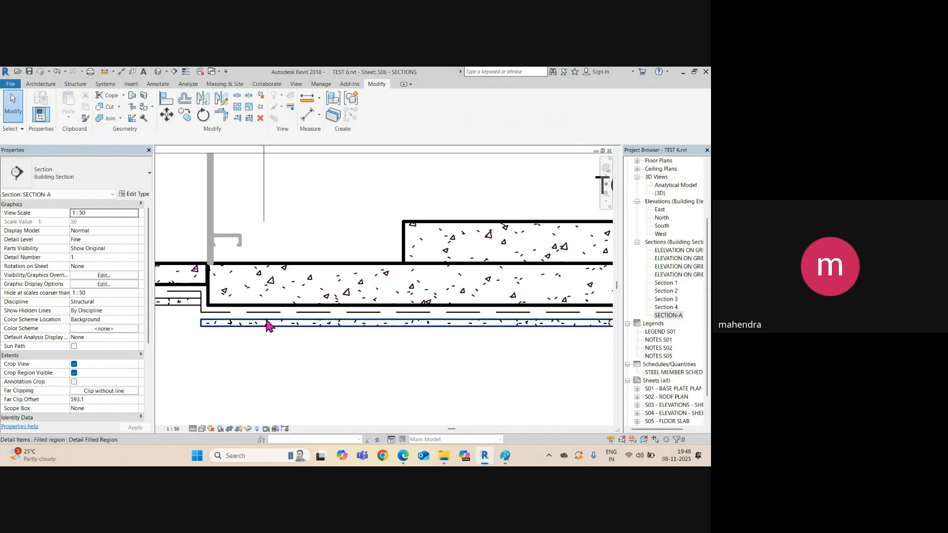
pyautogui.scroll(-3, 312, 311)
pyautogui.moveTo(254, 307); pyautogui.dragTo(277, 296, button='middle')
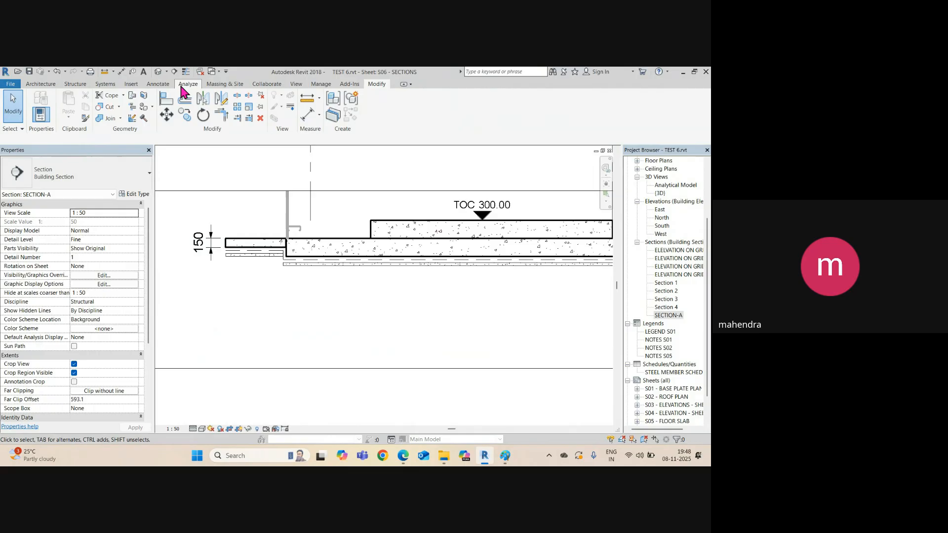
# Step: Start a new filled region and duplicate its type under the name ENGINEERED FILL
pyautogui.click(158, 84)
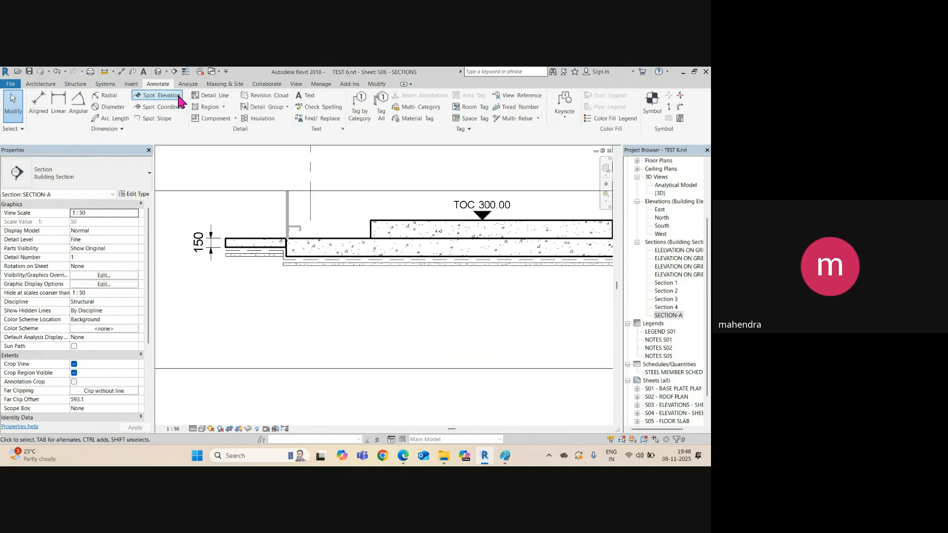
pyautogui.click(223, 107)
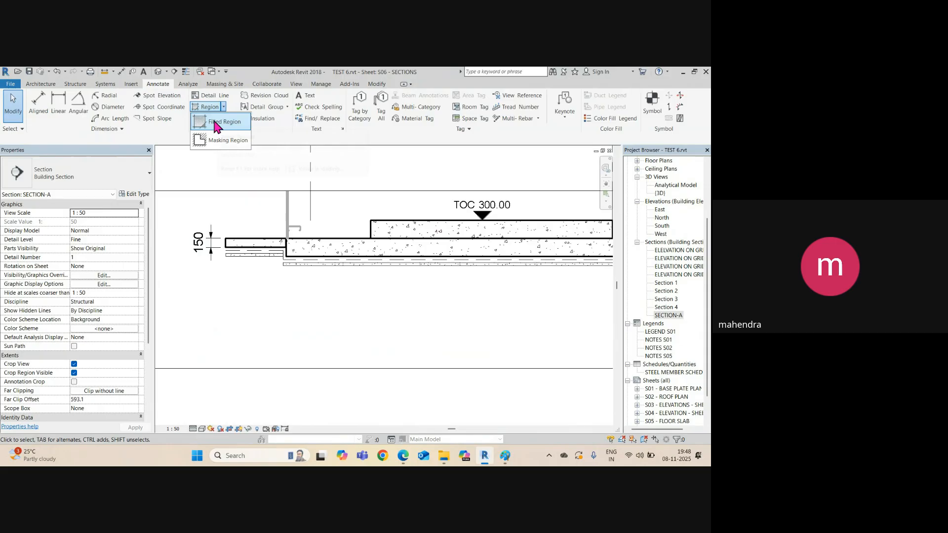
pyautogui.click(215, 125)
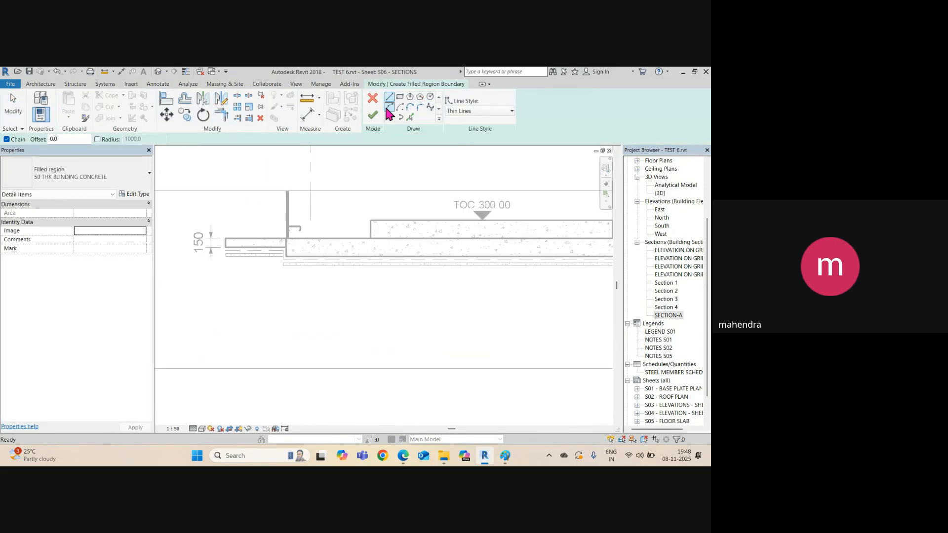
pyautogui.click(140, 195)
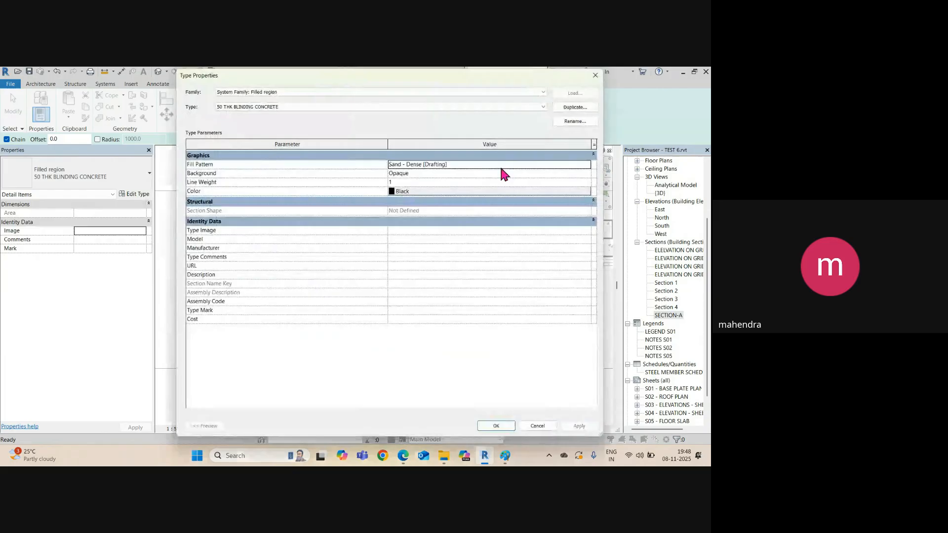
pyautogui.click(575, 107)
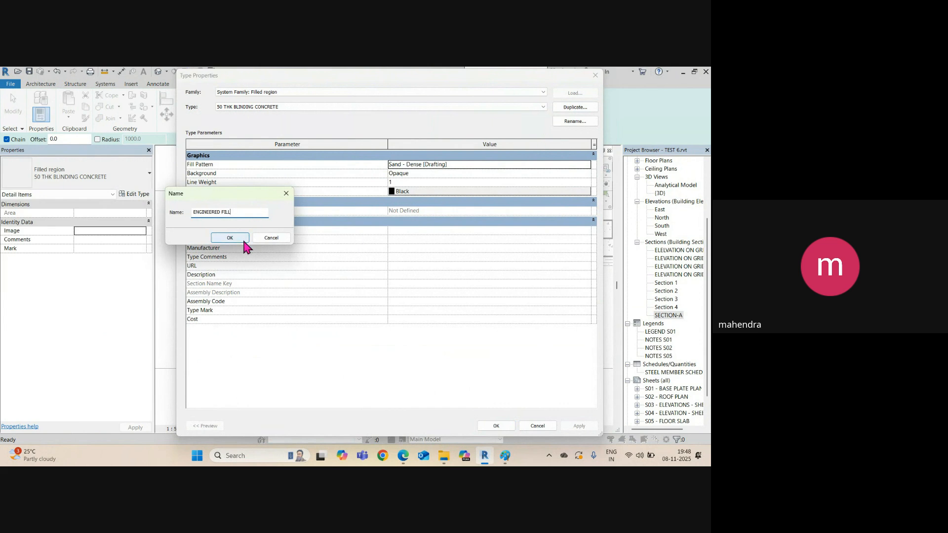
pyautogui.click(243, 240)
# Step: Set the ENGINEERED FILL type's fill pattern to the Diagonal up 1.5mm drafting pattern and accept the type properties
pyautogui.click(589, 166)
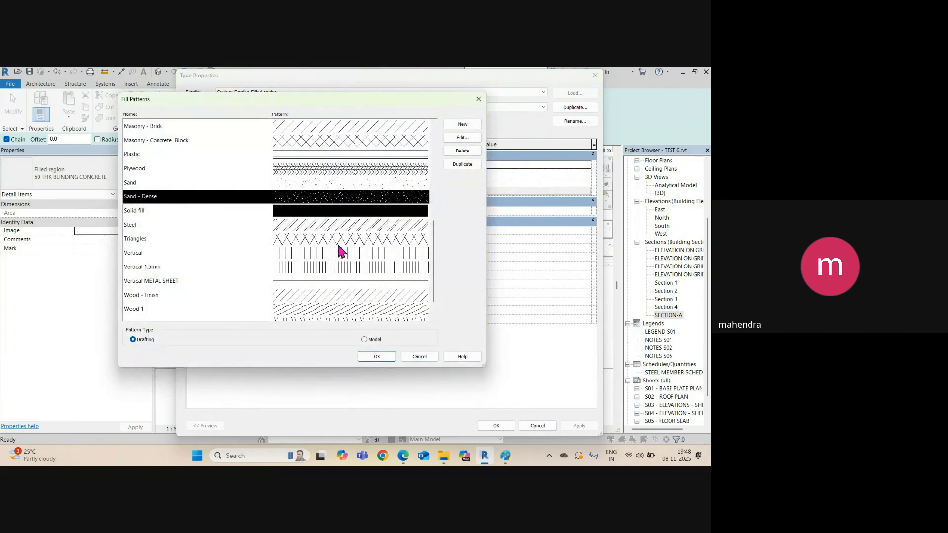
pyautogui.scroll(4, 320, 247)
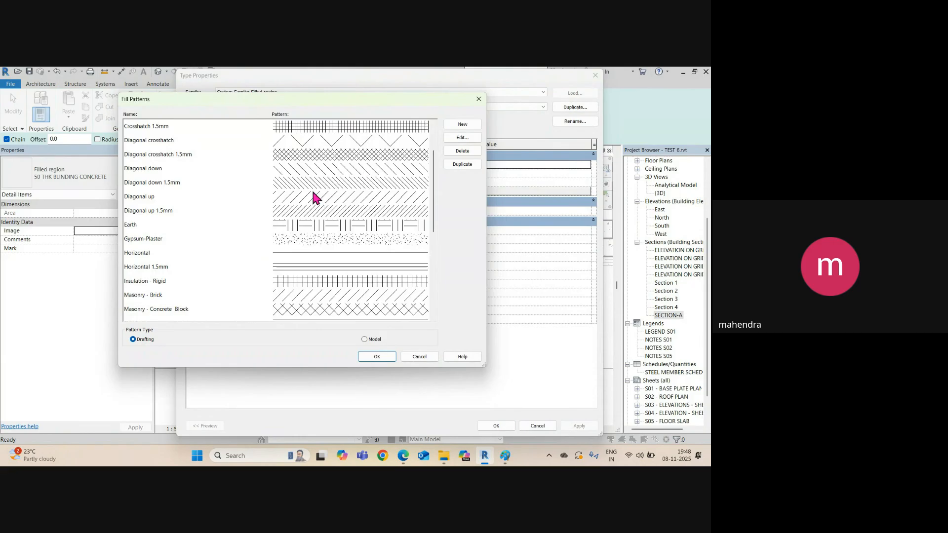
pyautogui.scroll(2, 309, 190)
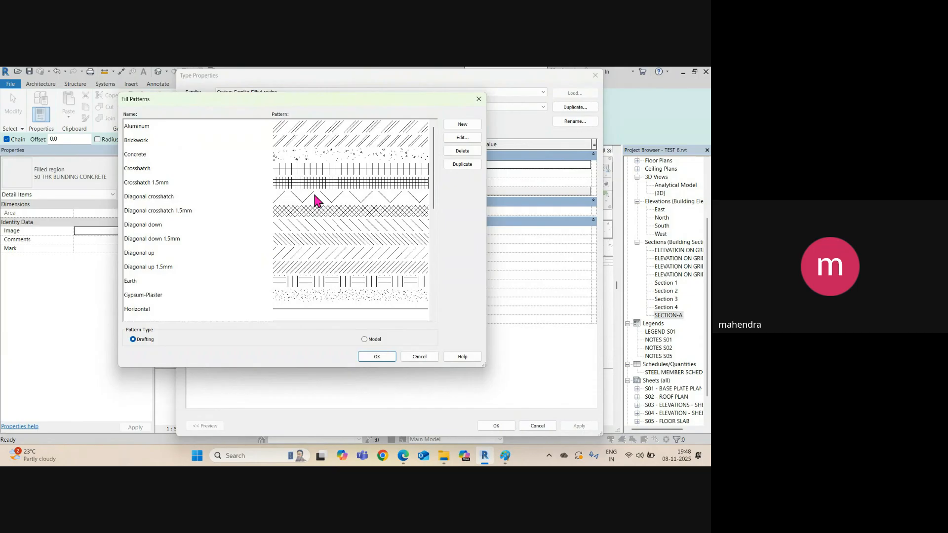
pyautogui.click(309, 269)
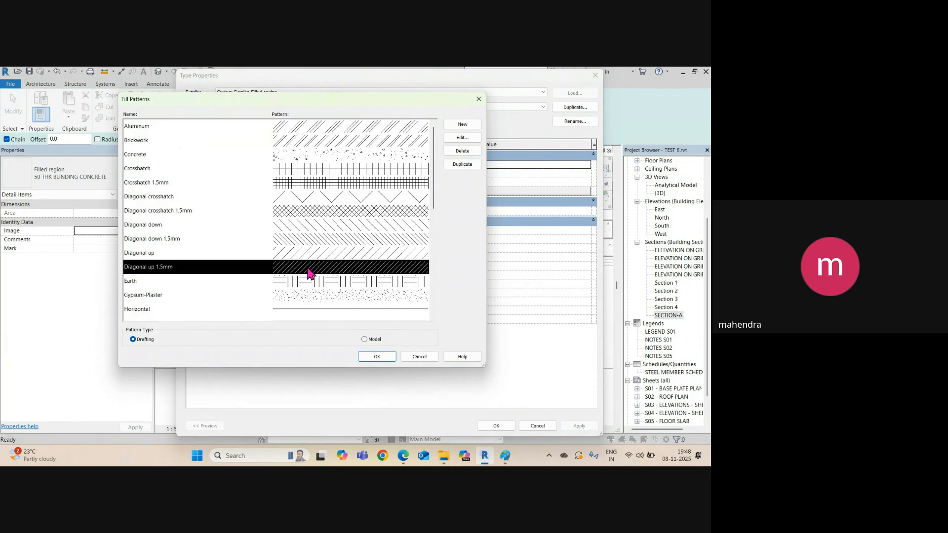
pyautogui.click(378, 357)
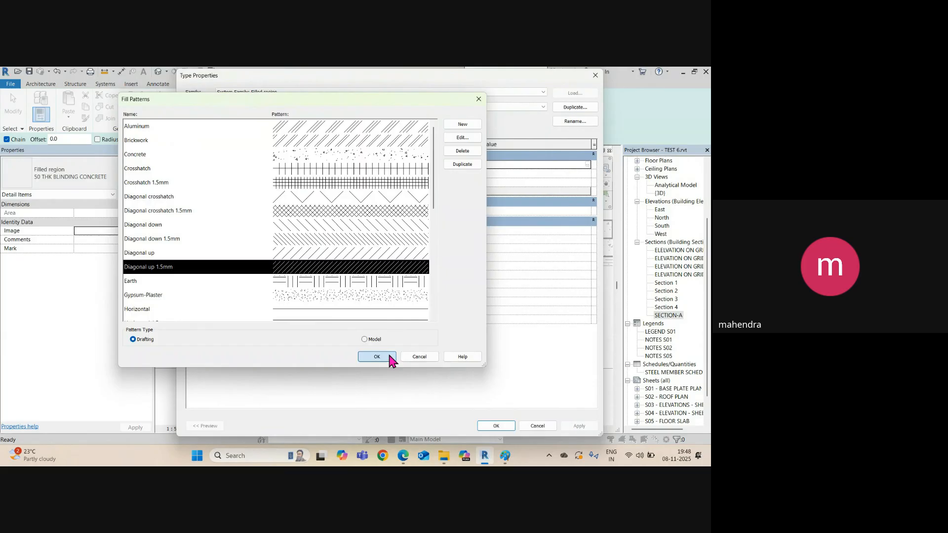
pyautogui.click(497, 426)
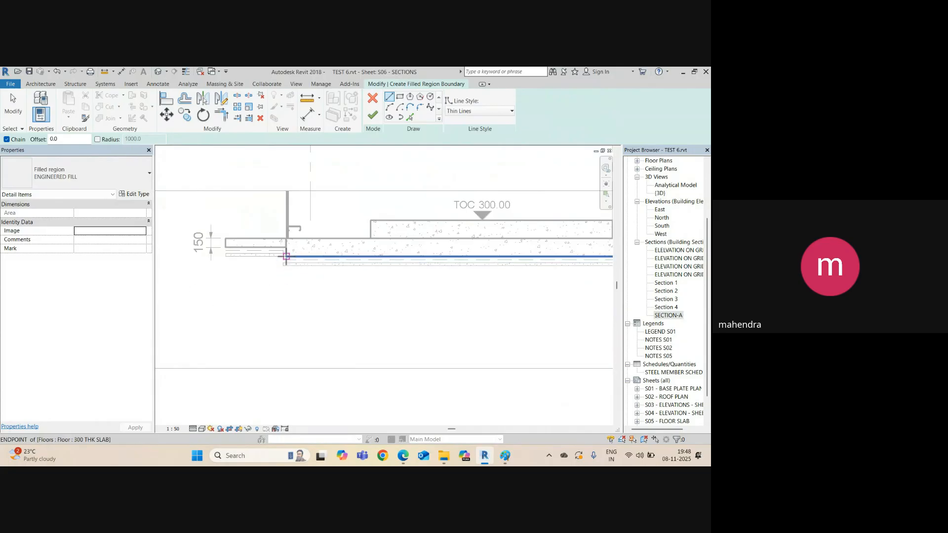
# Step: Create boundary lines offset 1000 mm below the floor slab's underside and 1000 mm outward from its grid A end face
pyautogui.click(286, 256)
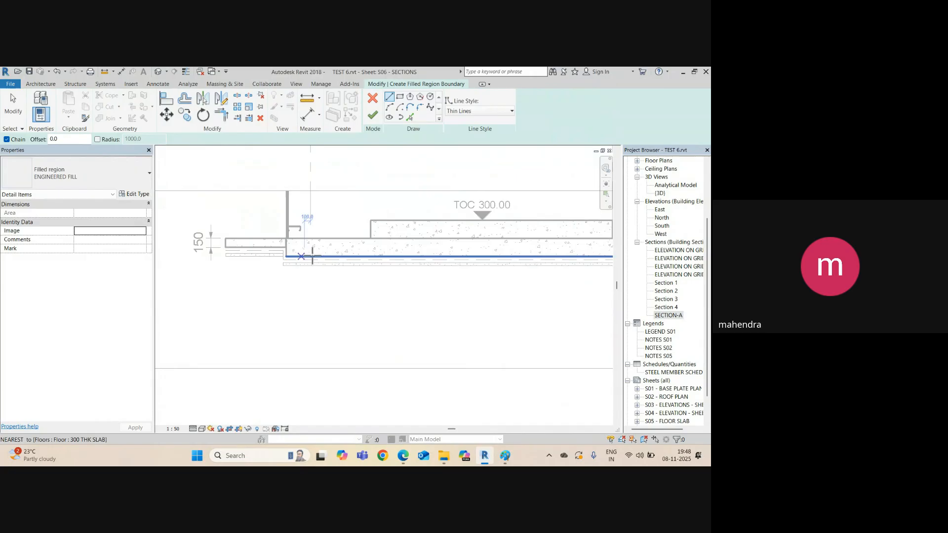
pyautogui.press('Escape')
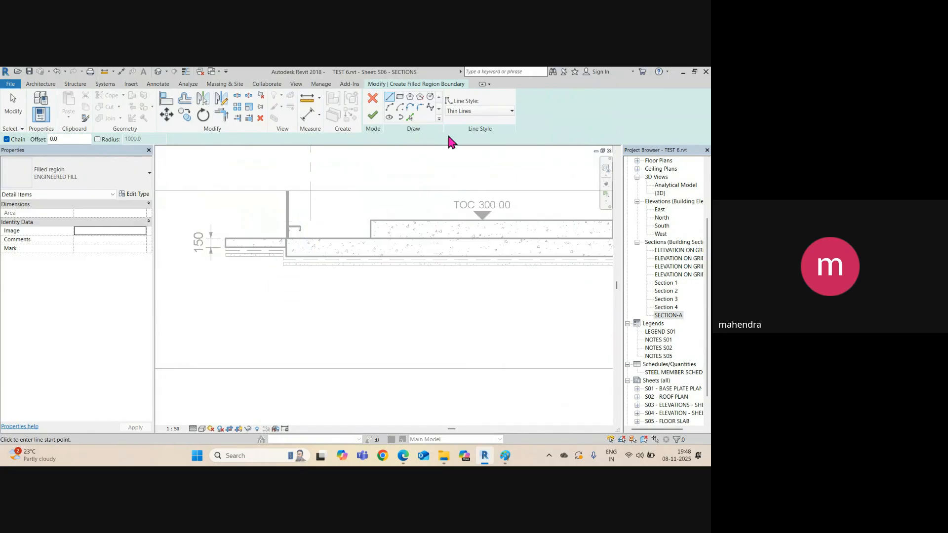
pyautogui.click(411, 117)
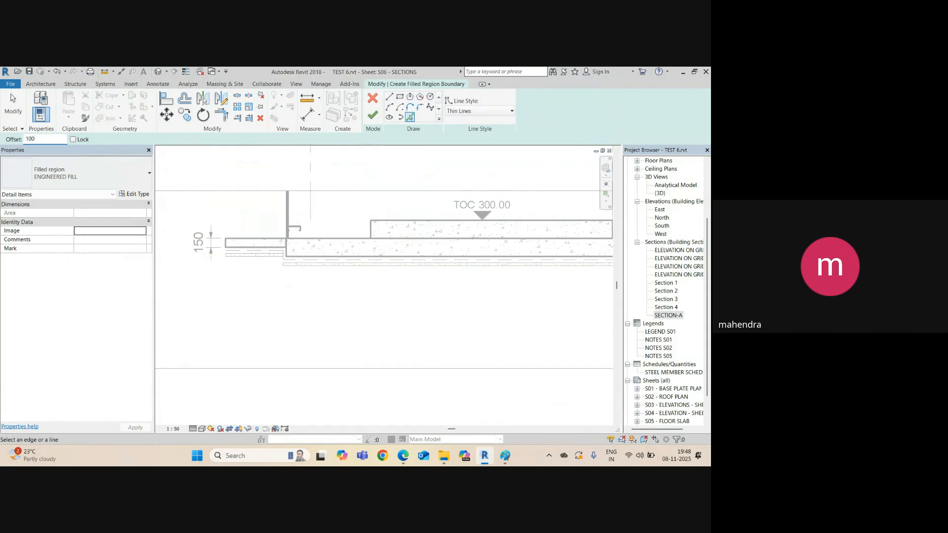
pyautogui.click(331, 260)
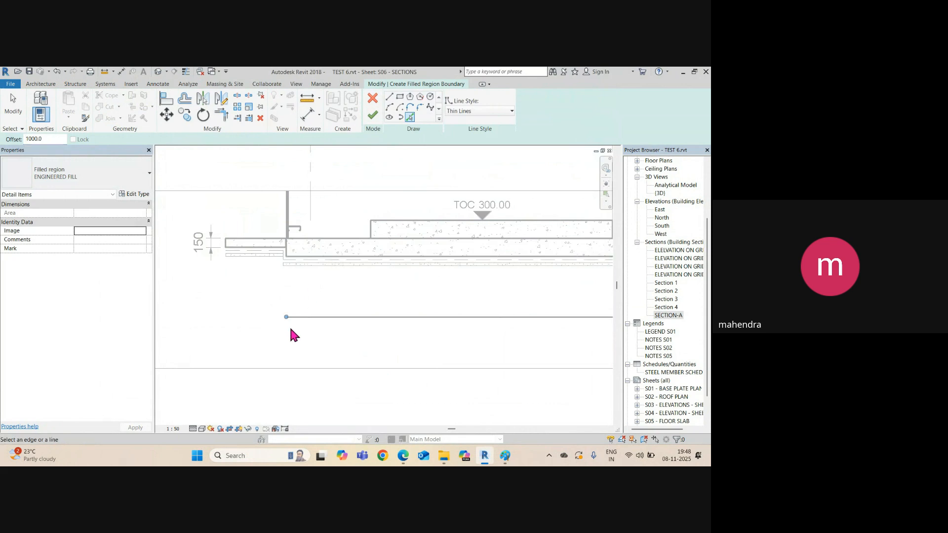
pyautogui.click(288, 253)
pyautogui.scroll(-1, 244, 305)
pyautogui.moveTo(245, 302); pyautogui.dragTo(299, 306, button='middle')
pyautogui.press('Escape')
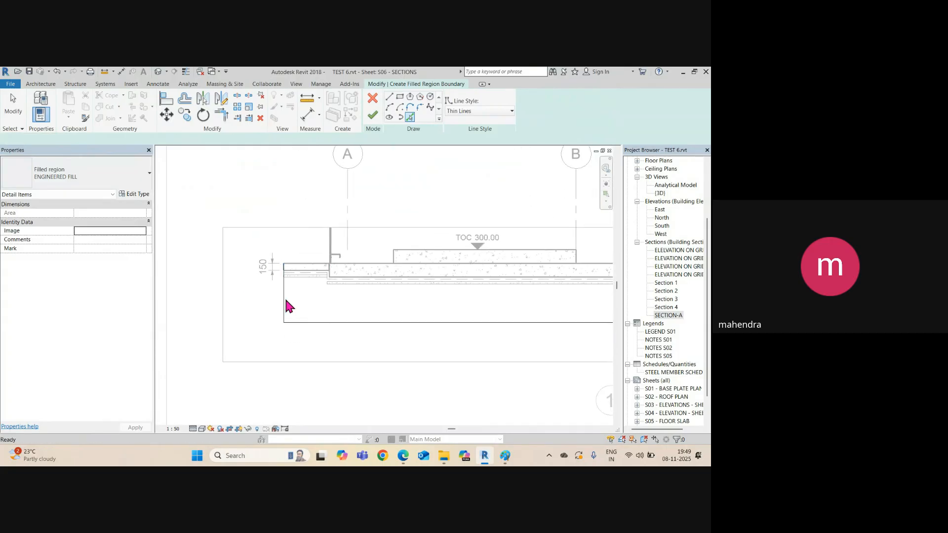
# Step: Pull the upper end of the vertical boundary line outward to make a slope at 135° to the bottom line
pyautogui.click(284, 297)
pyautogui.moveTo(284, 264)
pyautogui.mouseDown()
pyautogui.moveTo(225, 271)
pyautogui.moveTo(232, 272)
pyautogui.mouseUp()
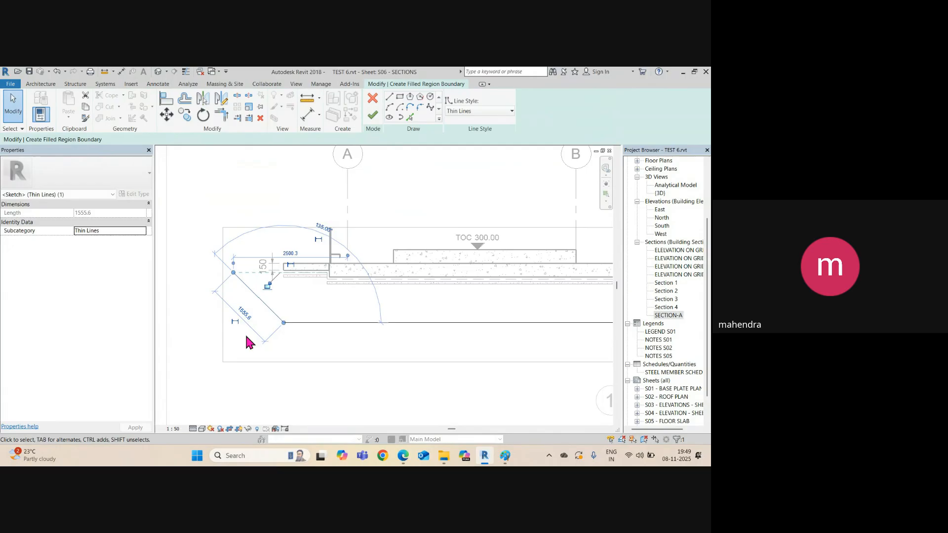
pyautogui.scroll(-2, 207, 327)
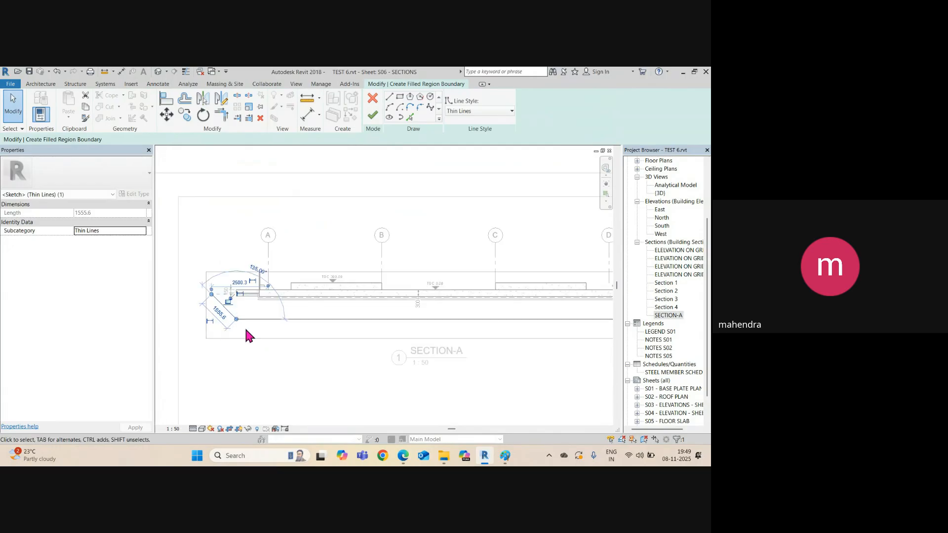
pyautogui.press('Escape')
pyautogui.scroll(4, 218, 311)
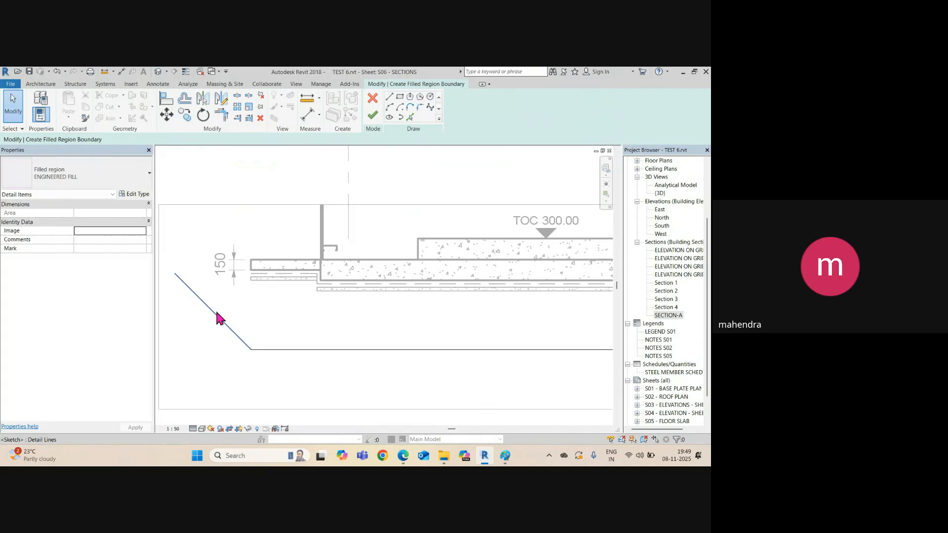
pyautogui.moveTo(218, 319); pyautogui.dragTo(244, 321, button='middle')
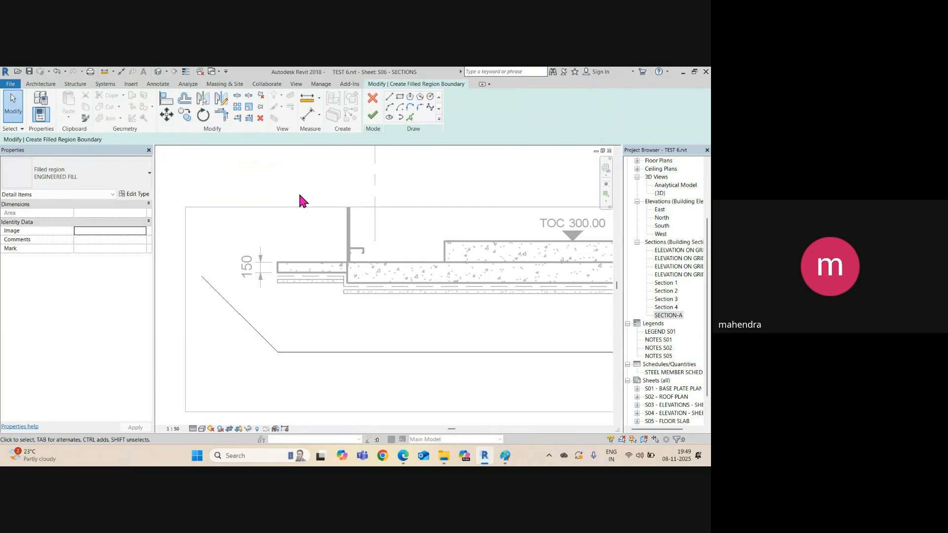
# Step: Draw a horizontal boundary line outward from the footpath slab's top outer corner at grid A, past the sloping line's upper end
pyautogui.click(389, 97)
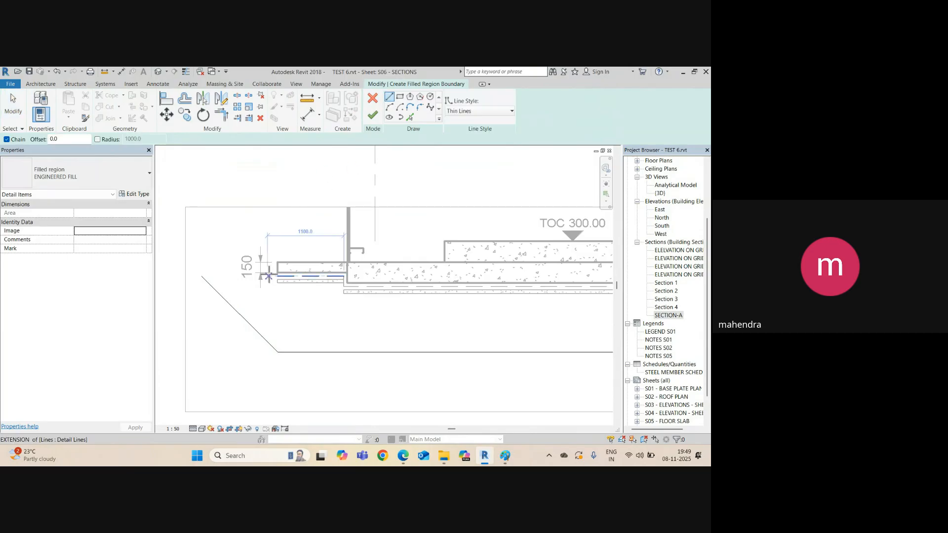
pyautogui.scroll(4, 277, 264)
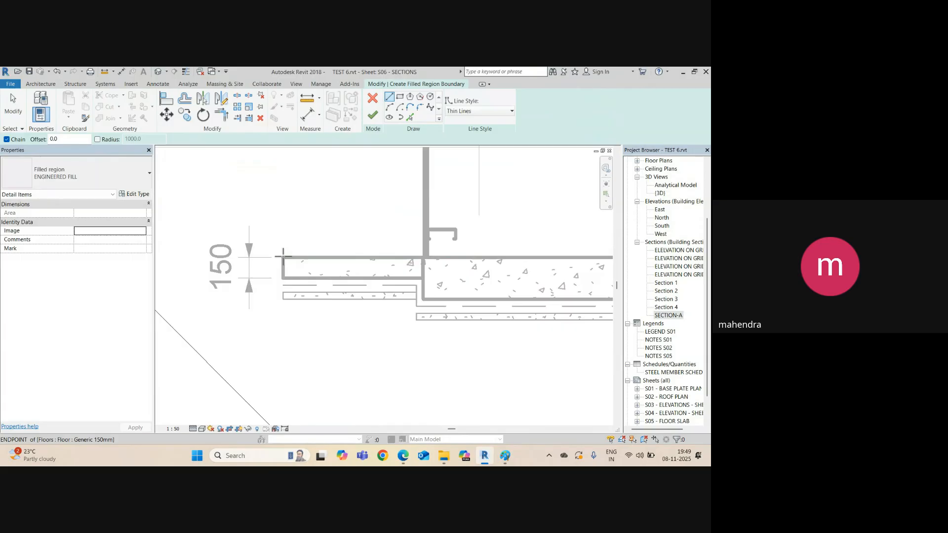
pyautogui.click(283, 258)
pyautogui.moveTo(224, 263); pyautogui.dragTo(407, 300, button='middle')
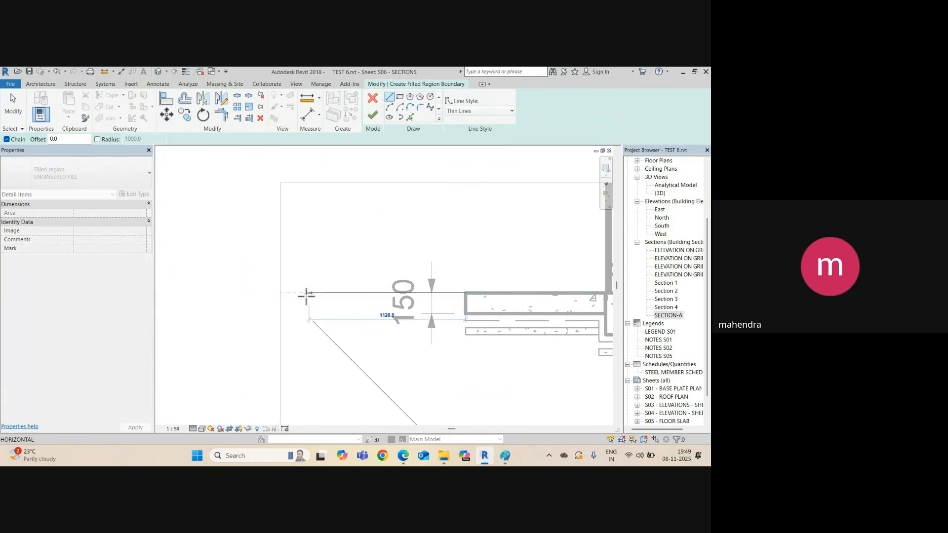
pyautogui.click(303, 293)
pyautogui.press('Escape')
pyautogui.press('Escape')
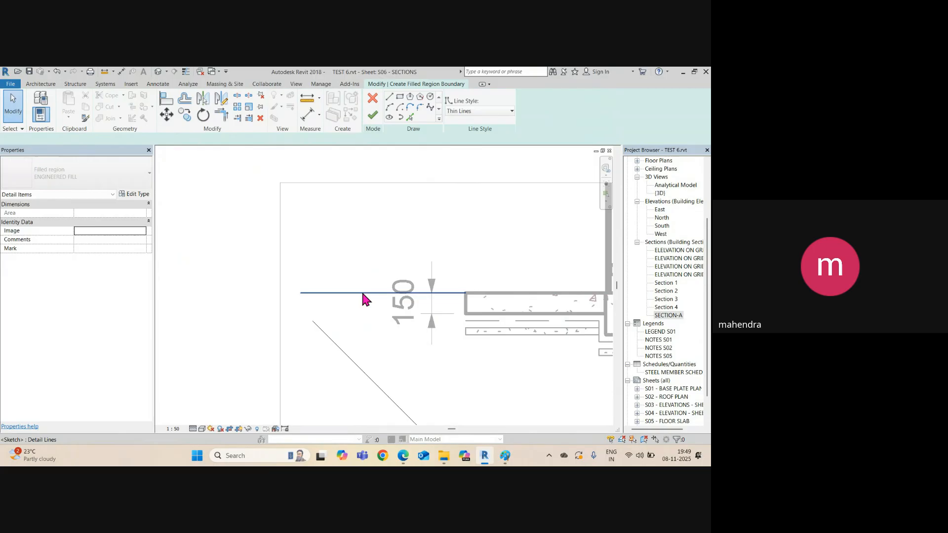
# Step: Move the horizontal boundary line slightly down, below the top of the footpath slab
pyautogui.click(361, 293)
pyautogui.click(359, 274)
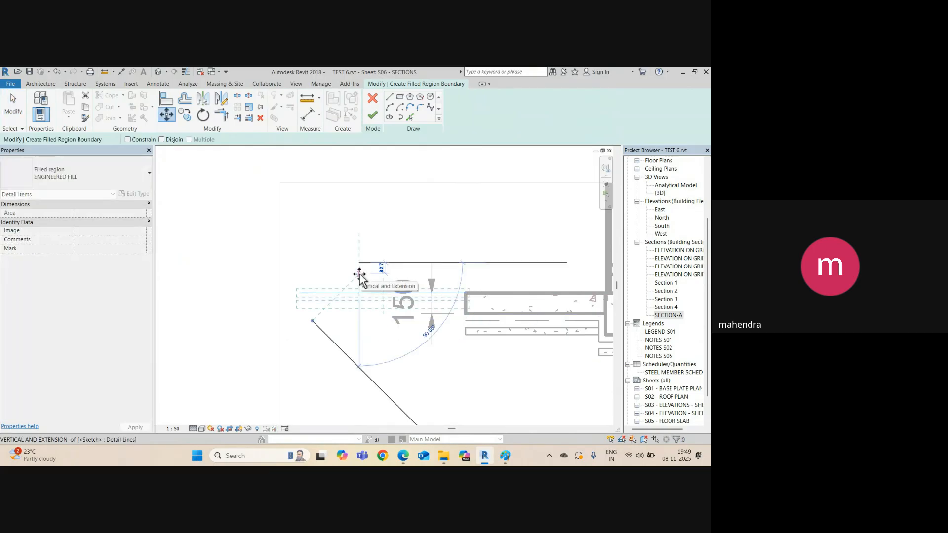
pyautogui.click(363, 282)
pyautogui.press('Escape')
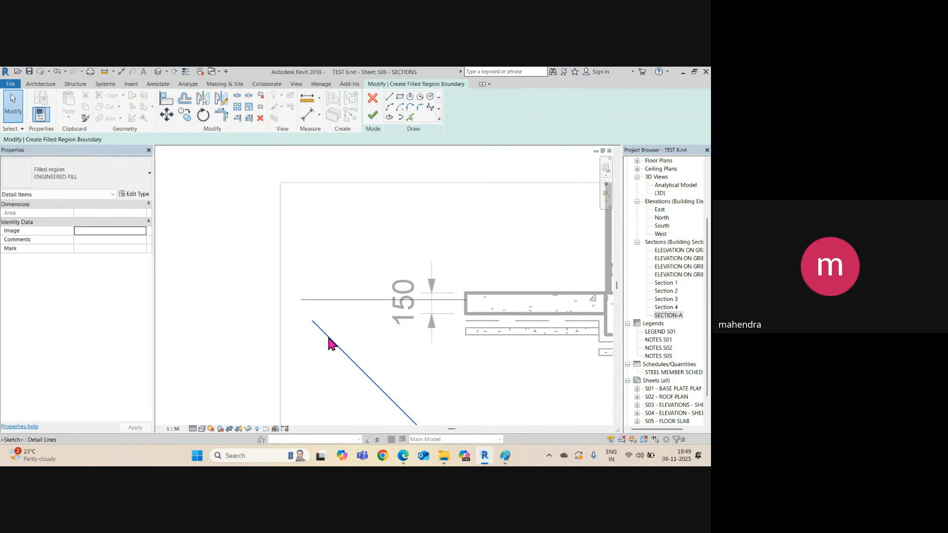
# Step: Trim the sloping line and the horizontal line to a corner at the grid A end
pyautogui.press('t')
pyautogui.press('r')
pyautogui.click(327, 333)
pyautogui.click(333, 301)
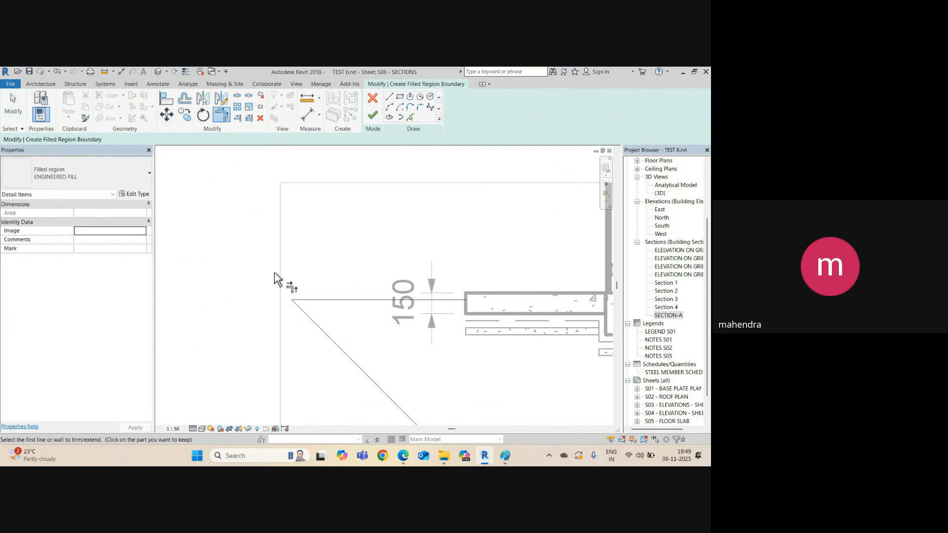
pyautogui.scroll(-2, 297, 297)
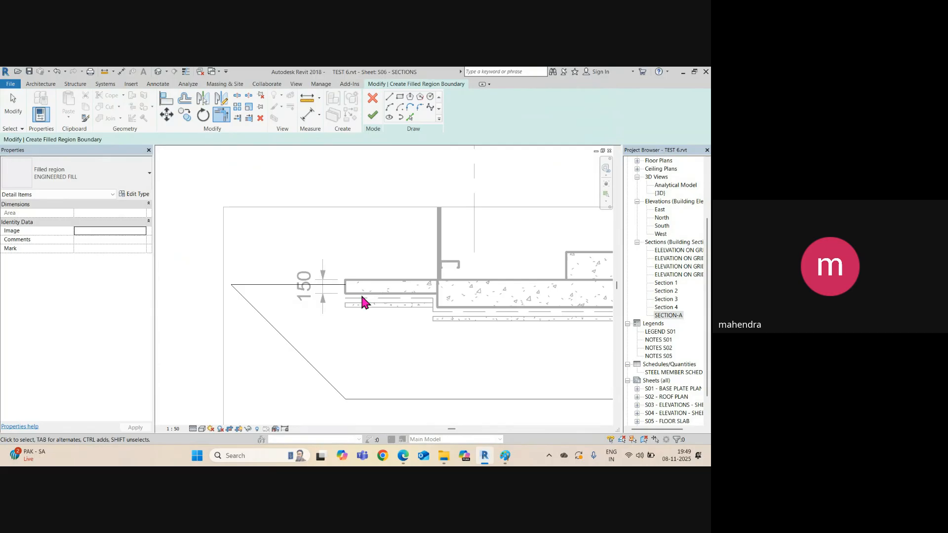
pyautogui.press('Escape')
pyautogui.scroll(-1, 321, 284)
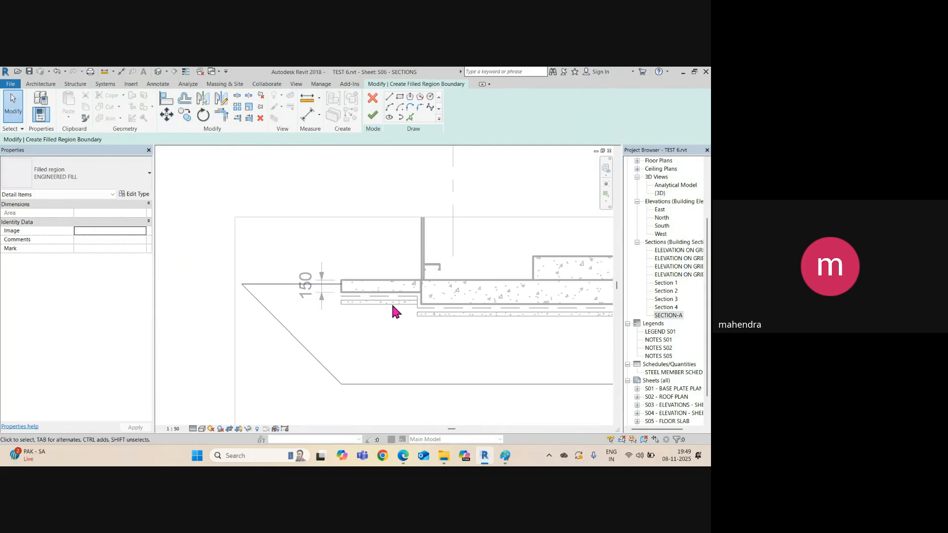
# Step: Draw boundary lines 250 mm down the footpath slab's outer edge, along its blinding underside and down to the main blinding's lower corner
pyautogui.click(390, 98)
pyautogui.scroll(4, 342, 301)
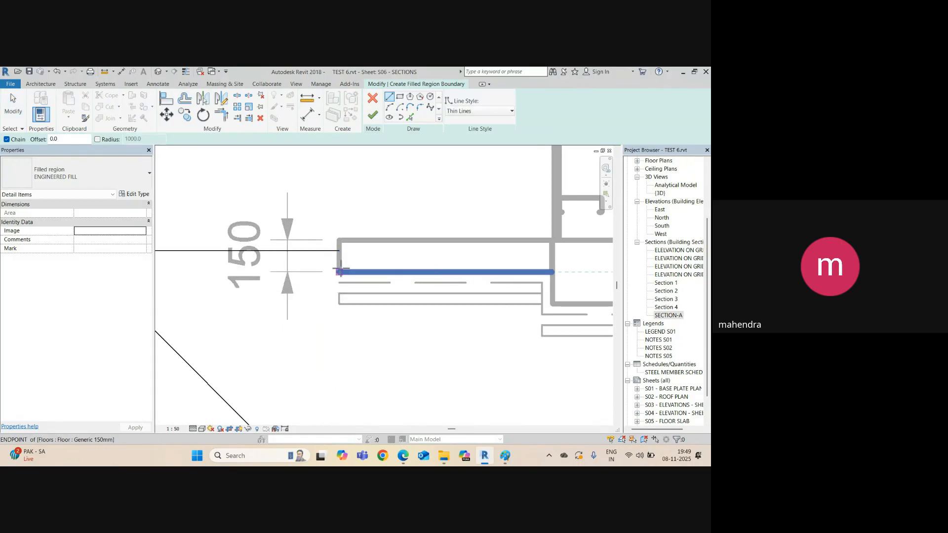
pyautogui.click(339, 251)
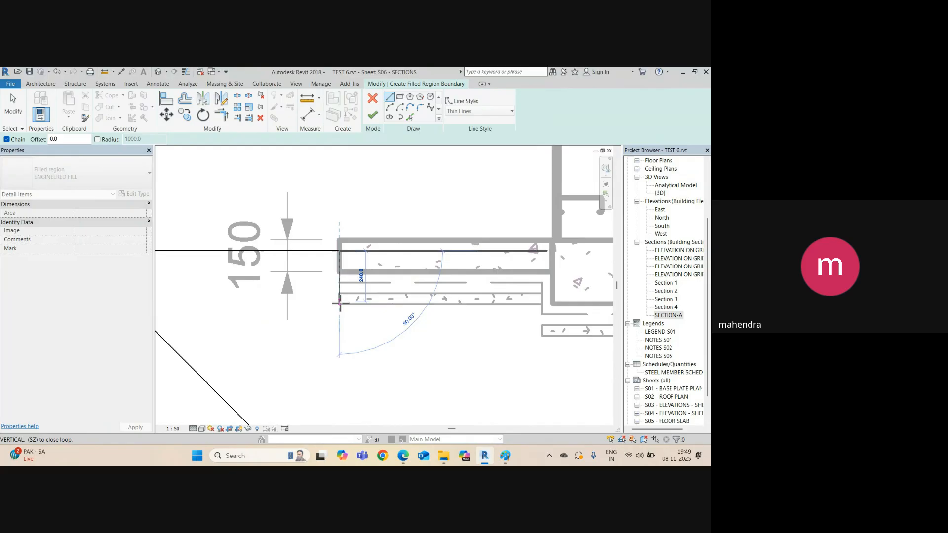
pyautogui.scroll(3, 339, 306)
pyautogui.click(339, 302)
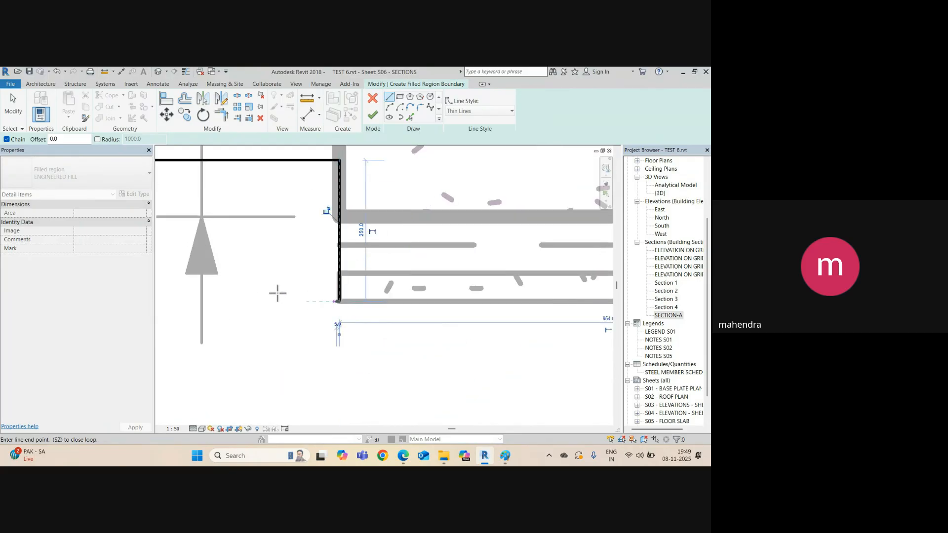
pyautogui.scroll(-3, 271, 292)
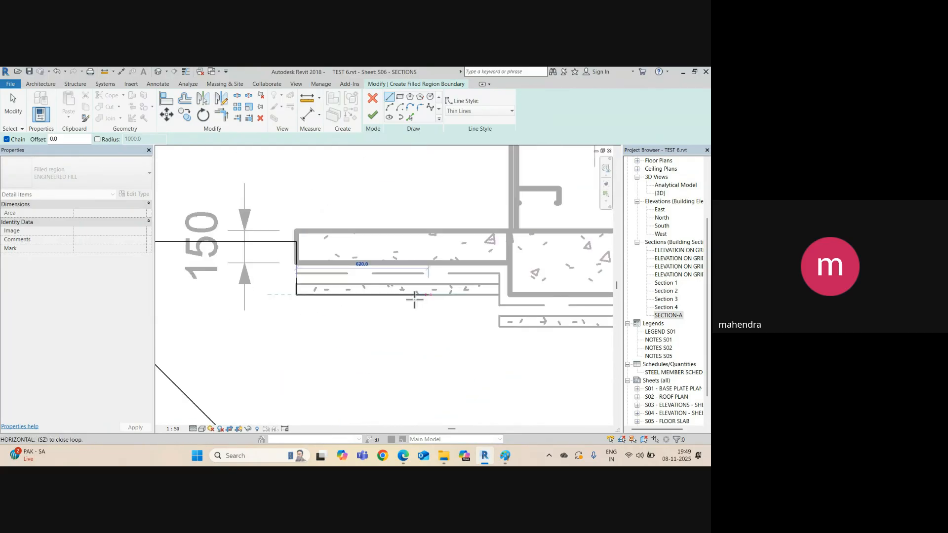
pyautogui.click(500, 295)
pyautogui.click(500, 327)
pyautogui.scroll(-5, 361, 323)
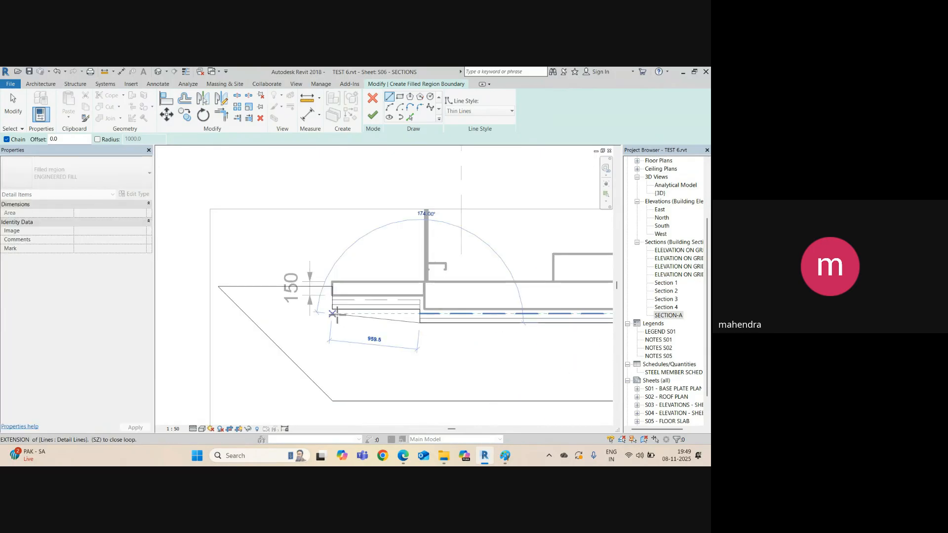
# Step: Continue the boundary along the main blinding's underside to the grid D end, up the step and under the footpath blinding
pyautogui.moveTo(588, 326); pyautogui.dragTo(358, 333, button='middle')
pyautogui.moveTo(600, 342); pyautogui.dragTo(413, 345, button='middle')
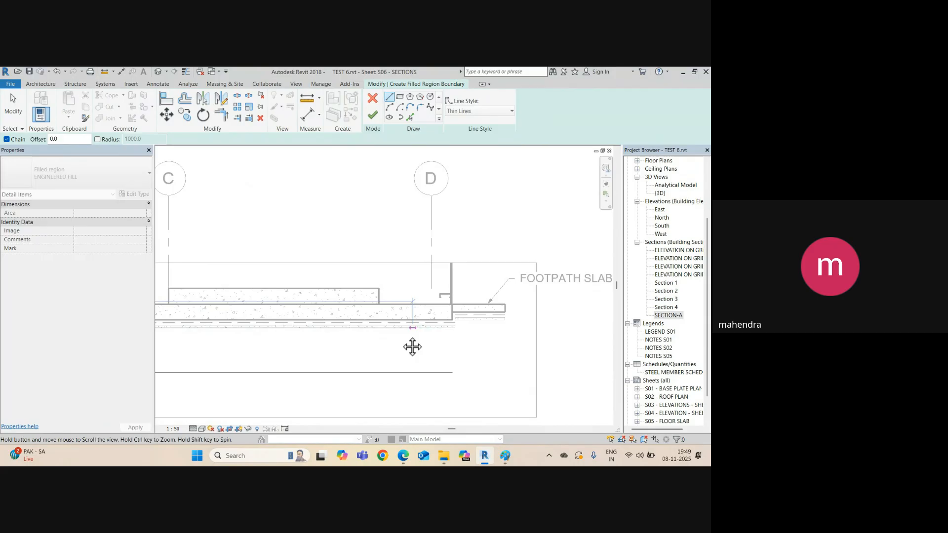
pyautogui.scroll(4, 455, 333)
pyautogui.click(439, 318)
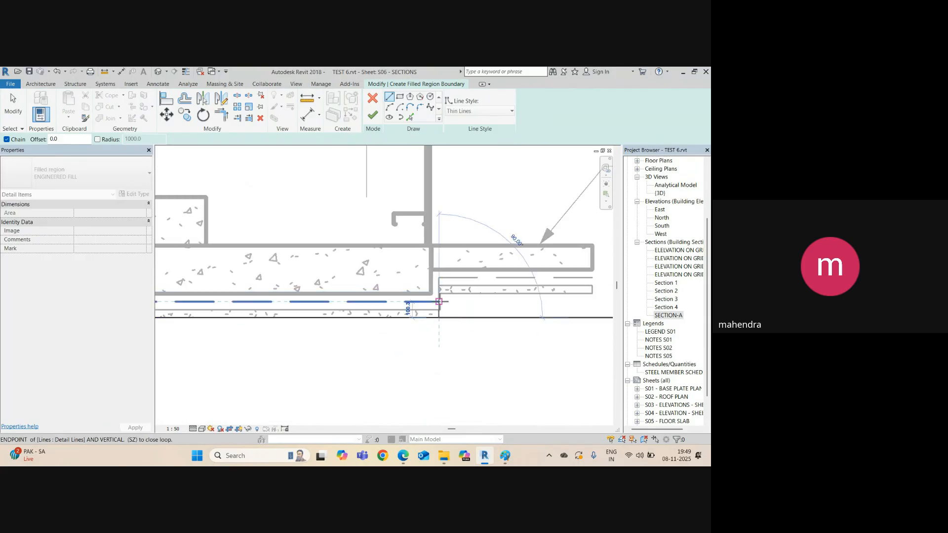
pyautogui.click(439, 295)
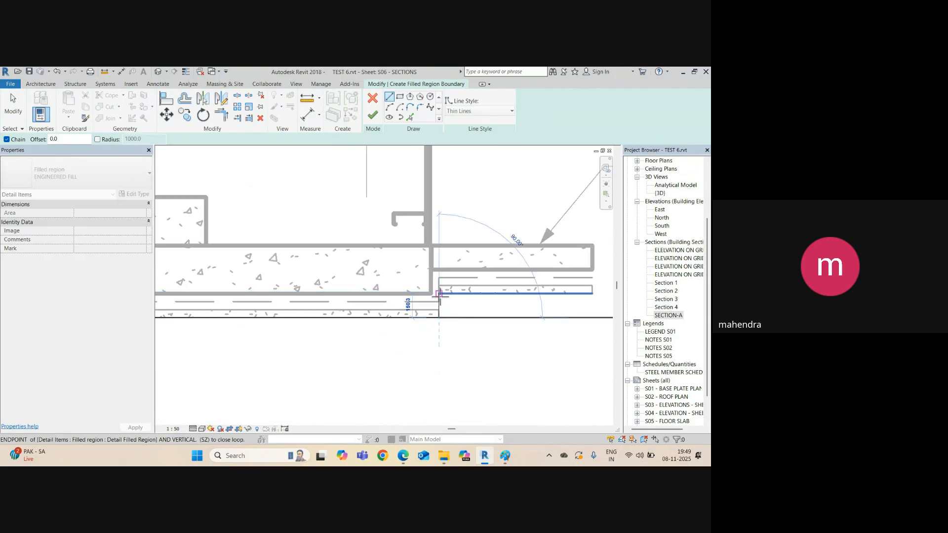
pyautogui.click(590, 295)
pyautogui.press('Escape')
pyautogui.scroll(-5, 534, 321)
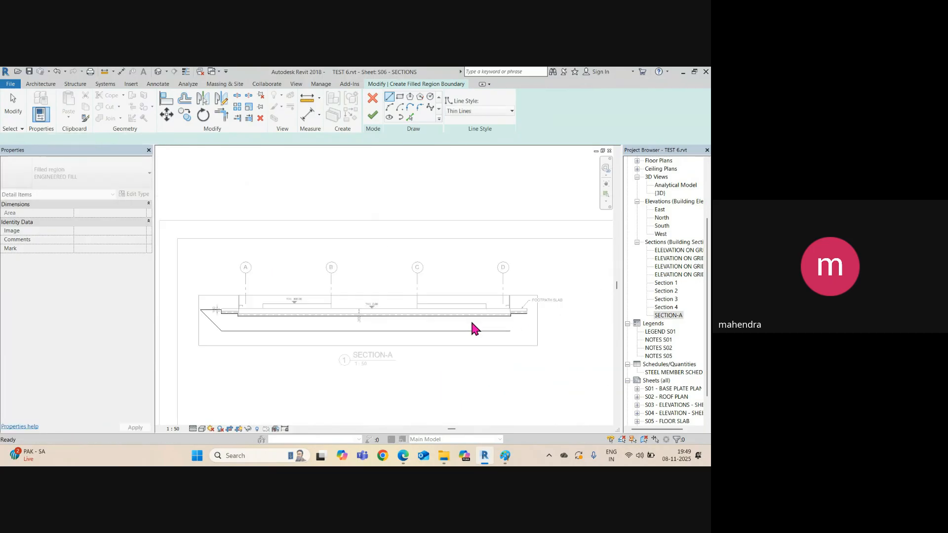
pyautogui.press('Escape')
# Step: Mirror a copy of the sloping and upper horizontal boundary lines to the grid D end about a vertical axis through the floor slab's midpoint
pyautogui.click(236, 317)
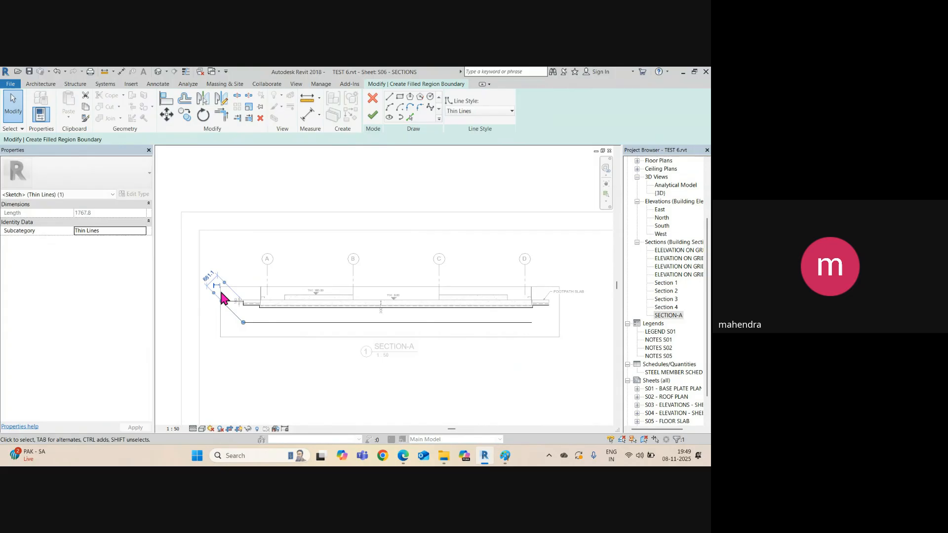
pyautogui.scroll(3, 223, 296)
pyautogui.scroll(-3, 237, 312)
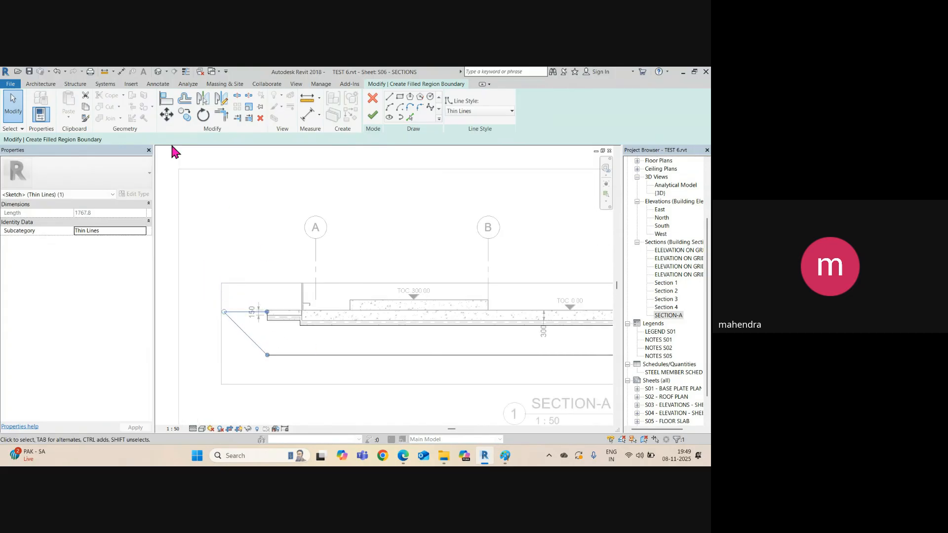
pyautogui.click(220, 100)
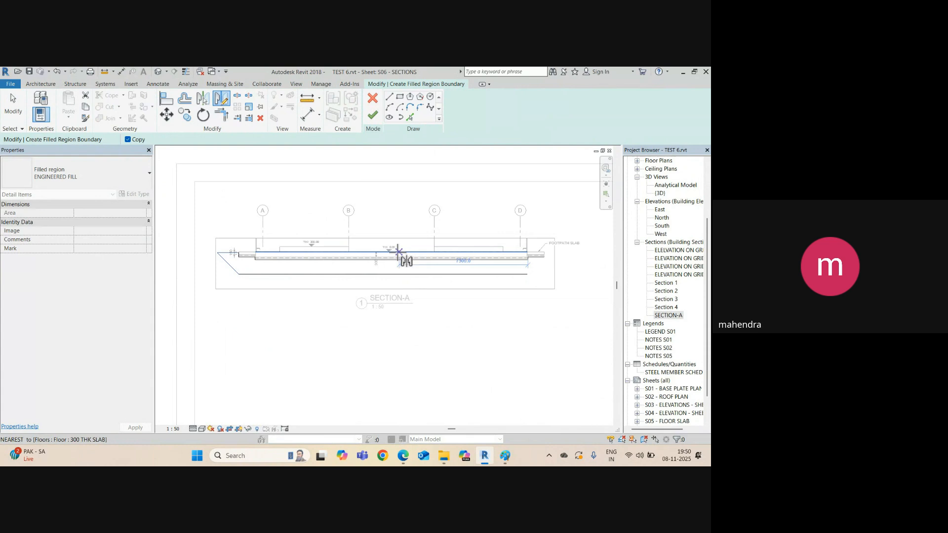
pyautogui.click(390, 250)
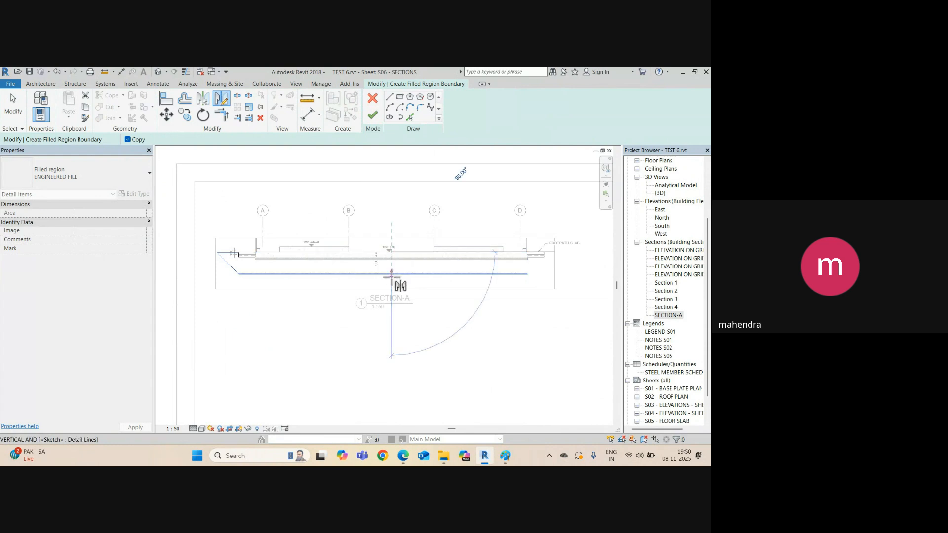
pyautogui.click(391, 275)
pyautogui.scroll(3, 567, 287)
pyautogui.press('Escape')
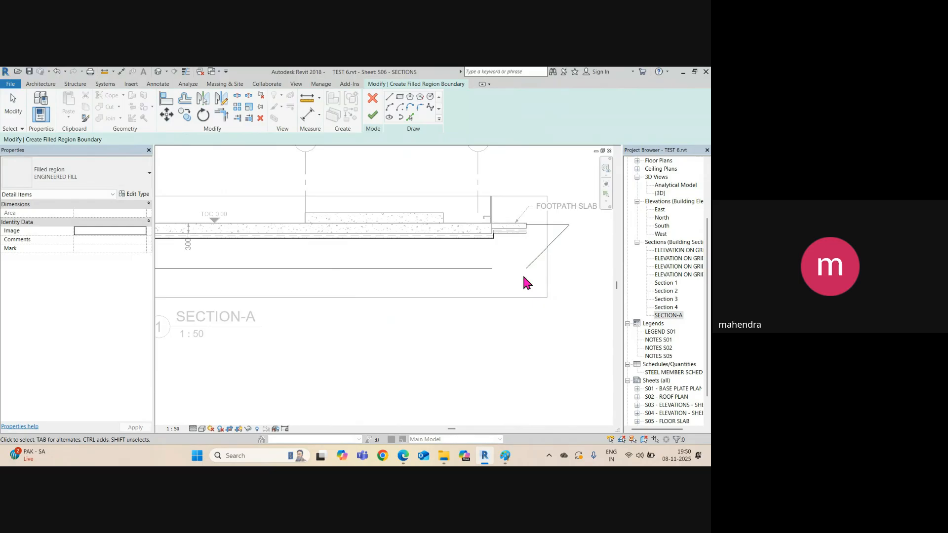
# Step: Extend the bottom boundary line to a corner with the mirrored sloping line at the grid D end
pyautogui.press('t')
pyautogui.press('r')
pyautogui.click(488, 269)
pyautogui.click(532, 270)
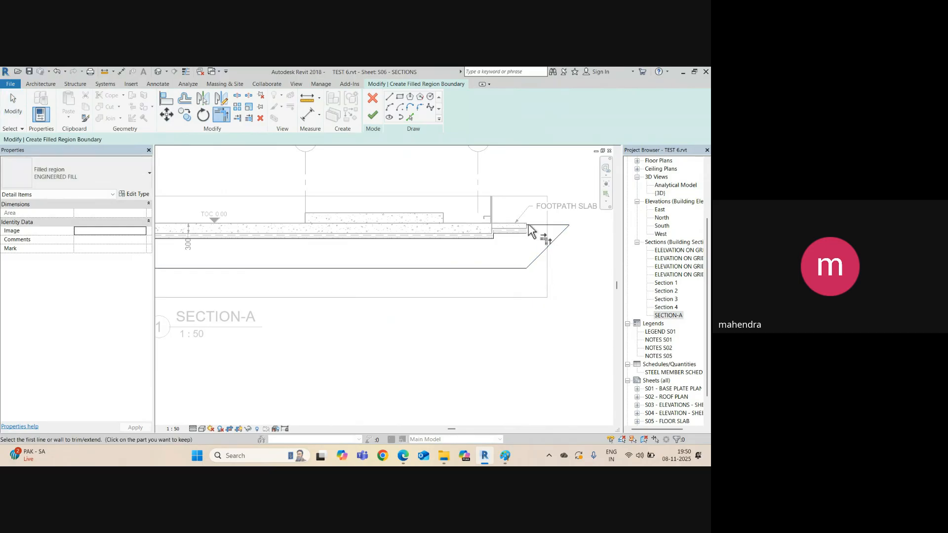
# Step: Close the fill boundary with a 250 mm vertical line at the grid D footpath slab's outer edge and finish the filled region
pyautogui.scroll(3, 536, 251)
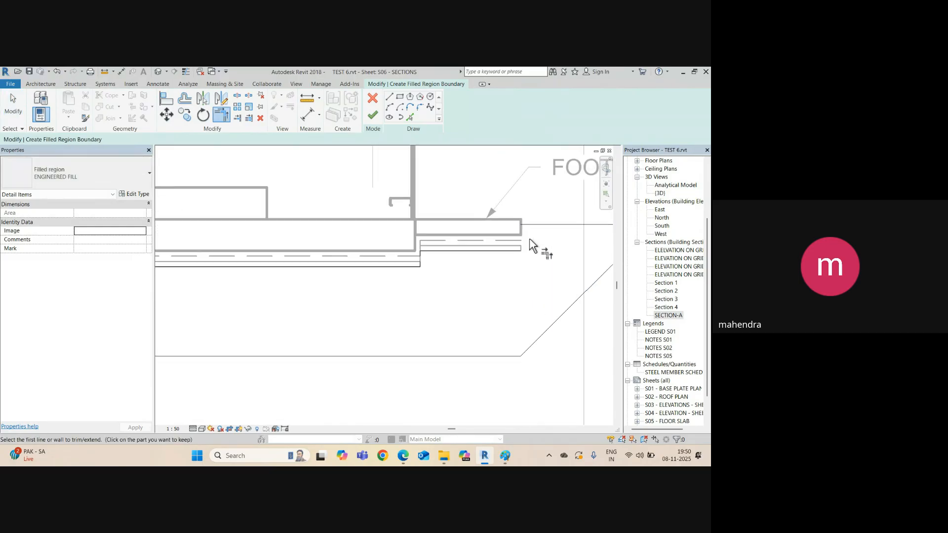
pyautogui.click(388, 97)
pyautogui.click(517, 216)
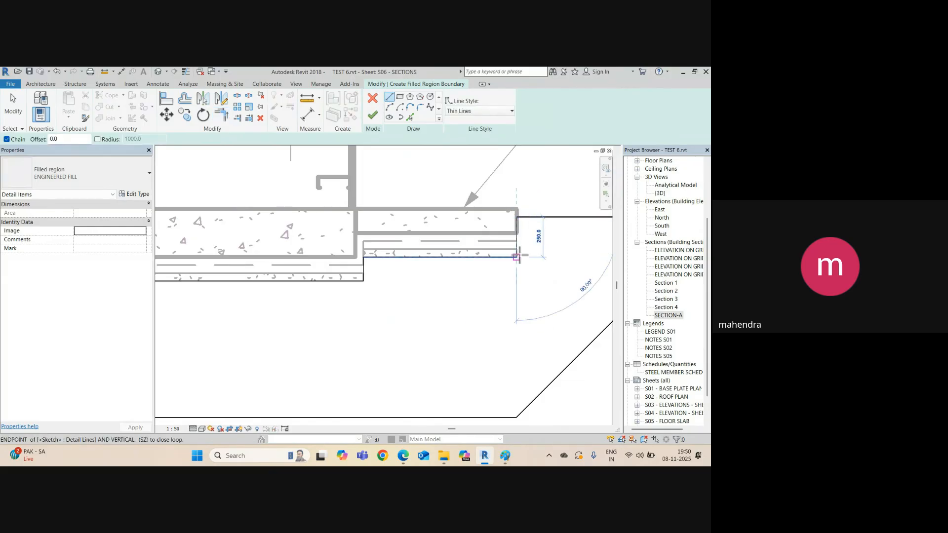
pyautogui.click(517, 256)
pyautogui.press('Escape')
pyautogui.press('Escape')
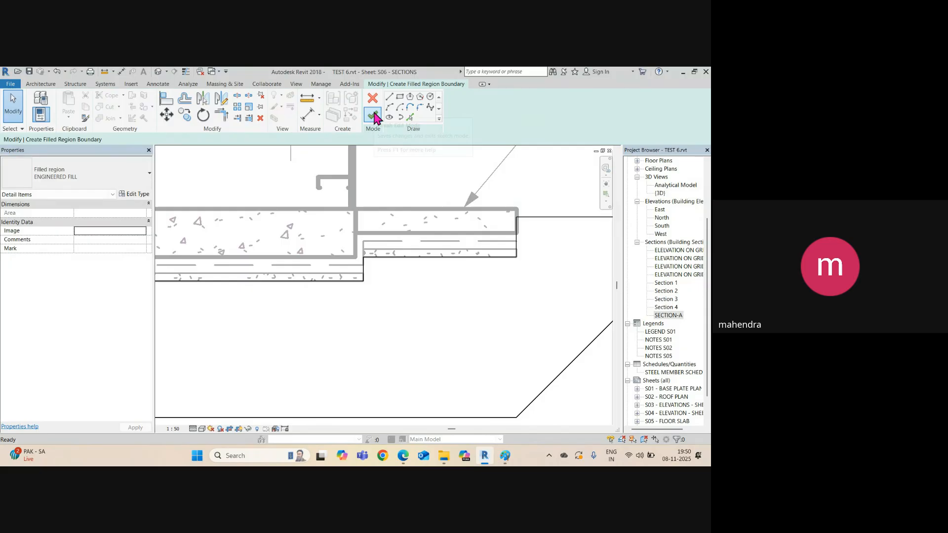
pyautogui.click(374, 117)
# Step: Widen SECTION-A's crop region at the grid D end so it clears the sloping end of the engineered fill
pyautogui.scroll(-4, 500, 265)
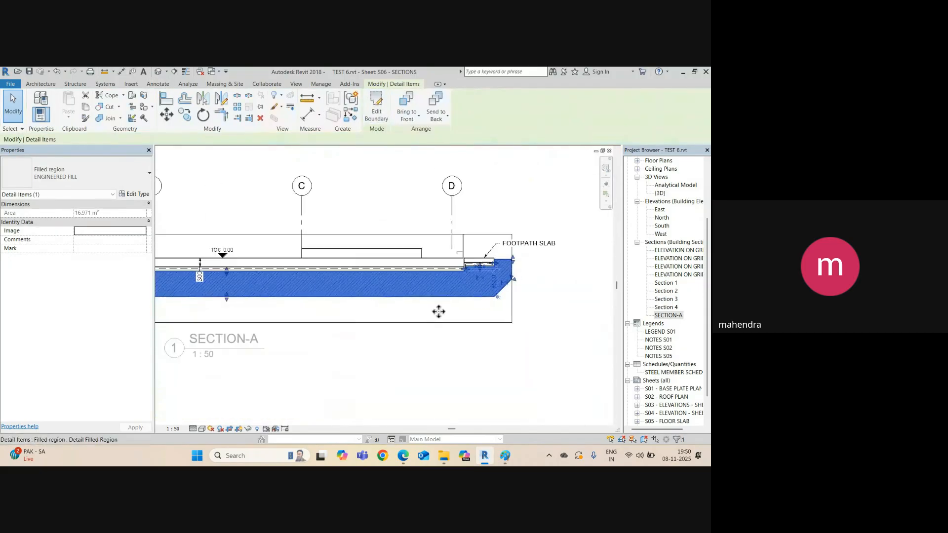
pyautogui.click(438, 311)
pyautogui.scroll(-1, 439, 311)
pyautogui.click(509, 299)
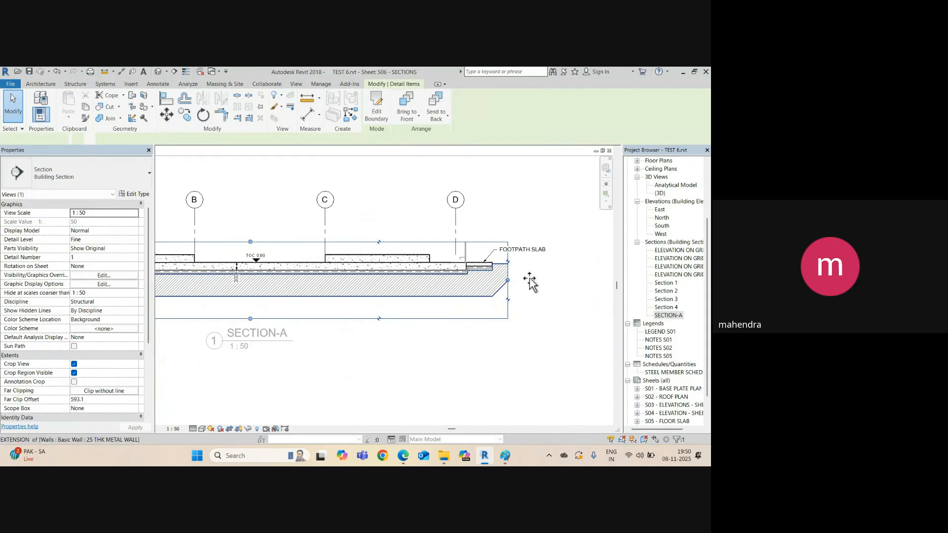
pyautogui.moveTo(530, 279); pyautogui.dragTo(533, 278)
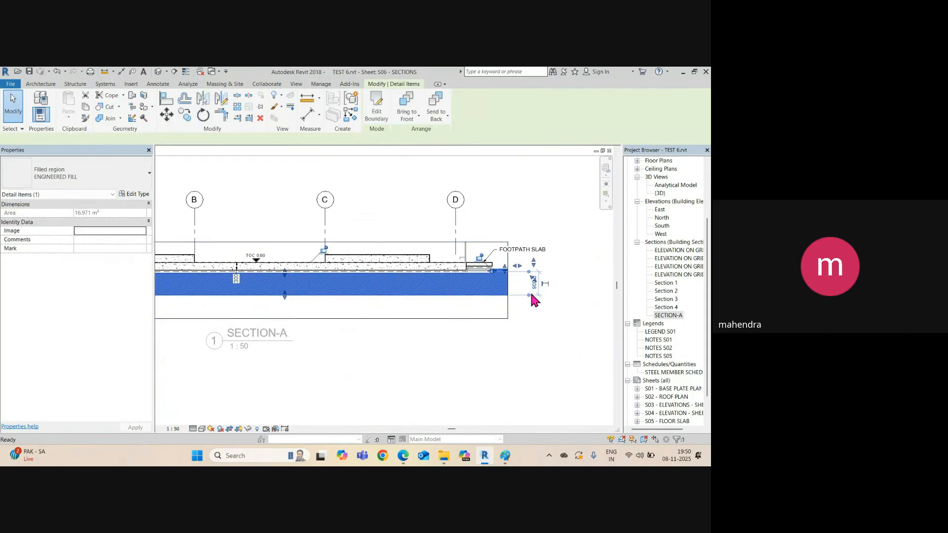
pyautogui.click(508, 309)
pyautogui.scroll(2, 508, 291)
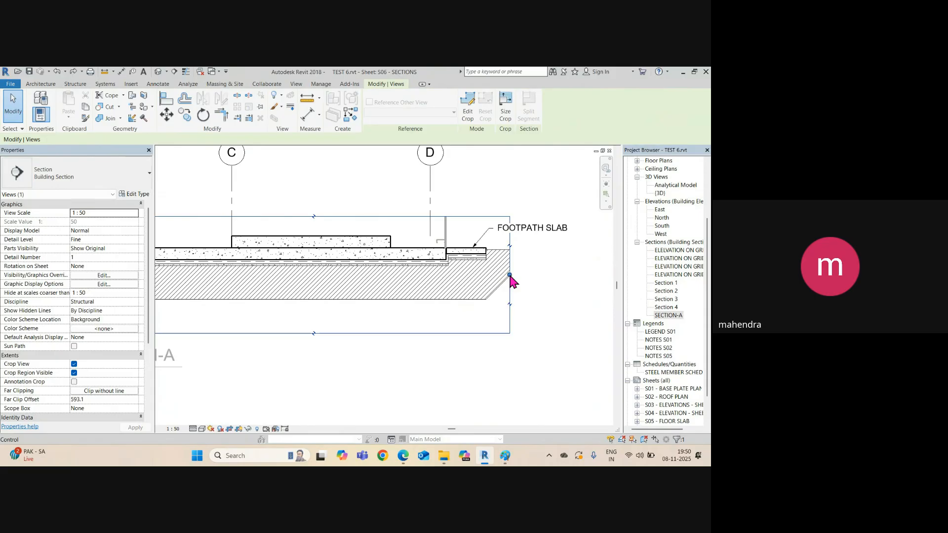
pyautogui.scroll(-3, 534, 296)
# Step: Widen SECTION-A's crop region slightly at the grid A end, beyond the tip of the engineered fill
pyautogui.moveTo(415, 312)
pyautogui.mouseDown(button='middle')
pyautogui.moveTo(594, 313)
pyautogui.moveTo(570, 309)
pyautogui.mouseUp(button='middle')
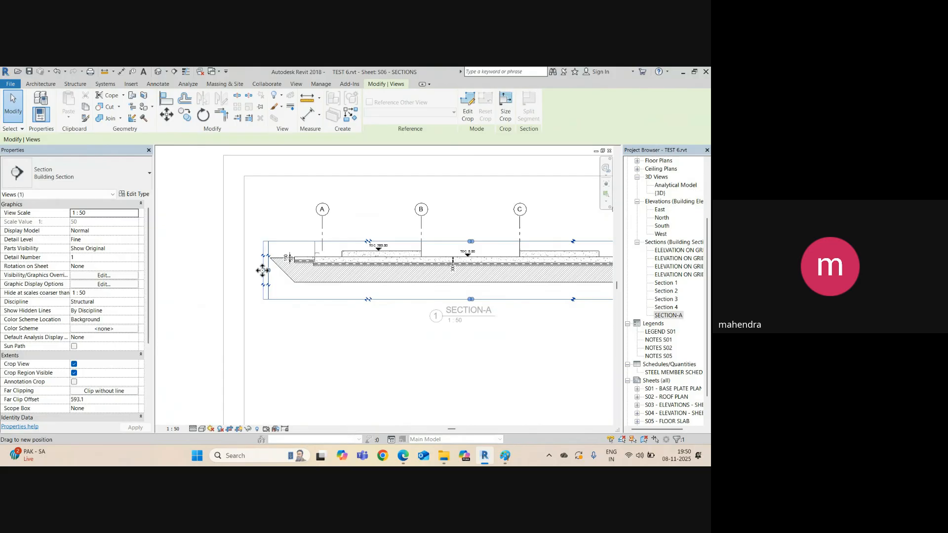
pyautogui.scroll(5, 277, 277)
pyautogui.scroll(-3, 173, 273)
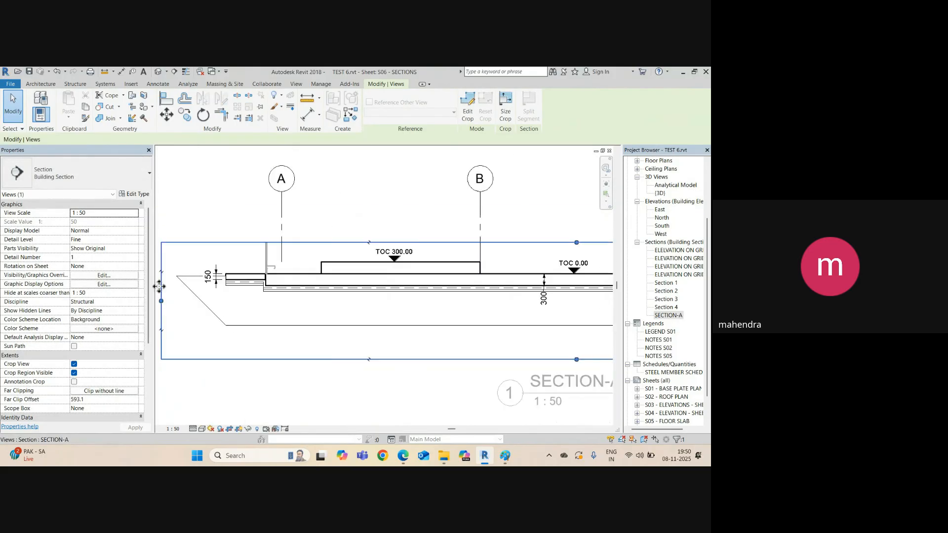
pyautogui.moveTo(440, 357); pyautogui.dragTo(398, 356, button='middle')
pyautogui.scroll(-3, 489, 361)
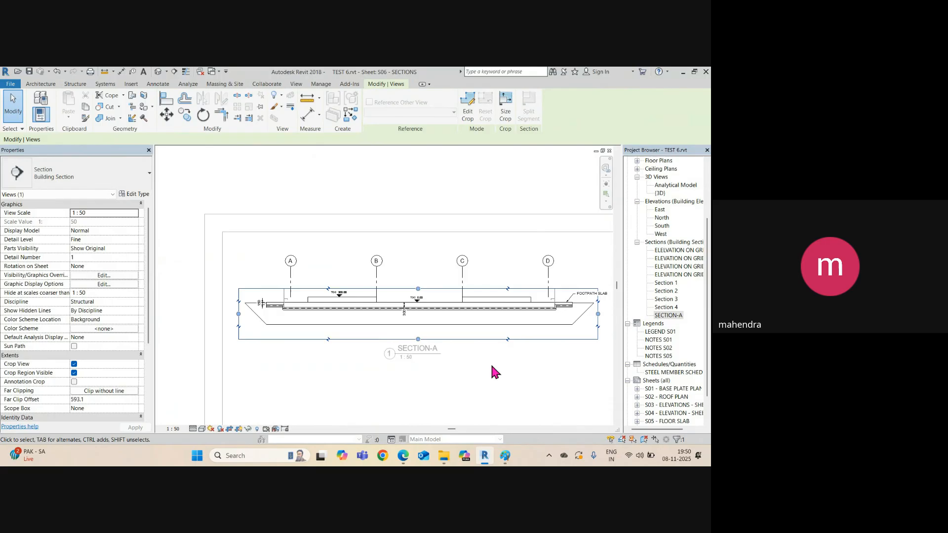
pyautogui.scroll(2, 491, 365)
pyautogui.click(491, 365)
# Step: Place a 3mm Arial text note reading ENGINEERED FILL beneath the hatch between grids B and C, matching the FOOTPATH SLAB note
pyautogui.moveTo(379, 338); pyautogui.dragTo(320, 341, button='middle')
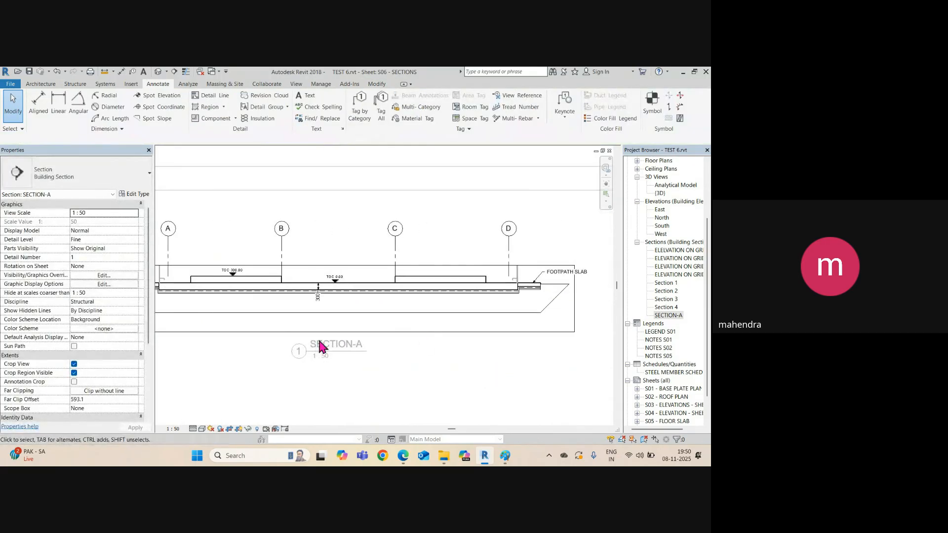
pyautogui.click(565, 274)
pyautogui.rightClick(565, 275)
pyautogui.click(599, 298)
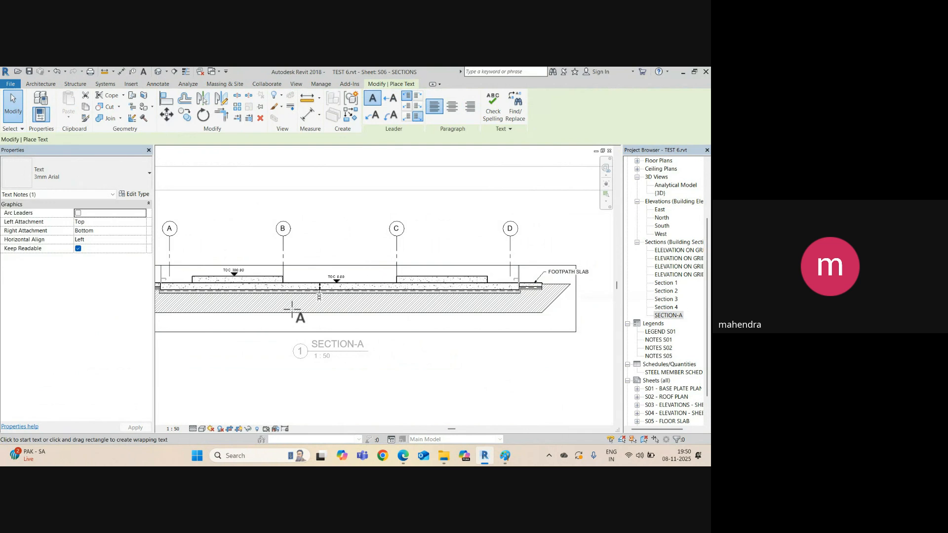
pyautogui.scroll(3, 292, 303)
pyautogui.click(361, 338)
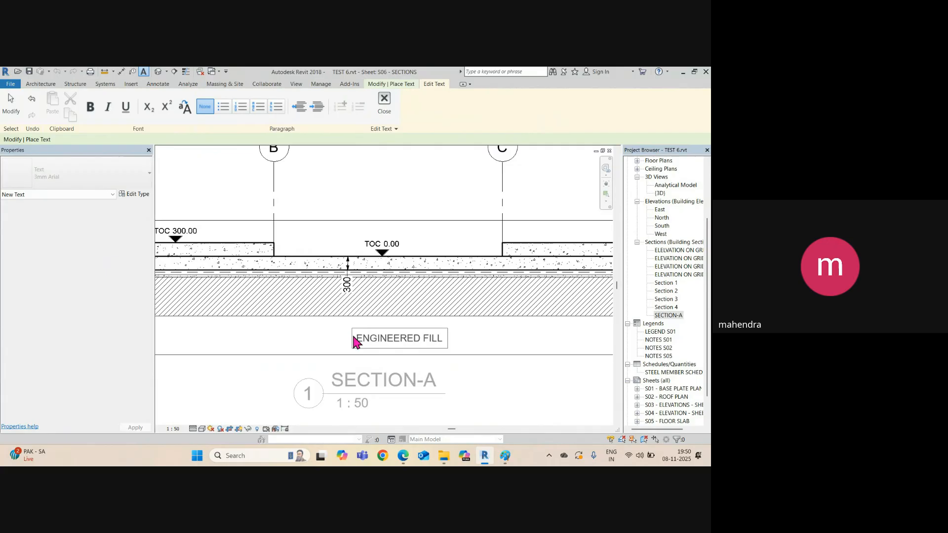
pyautogui.click(327, 331)
pyautogui.press('Escape')
pyautogui.press('Escape')
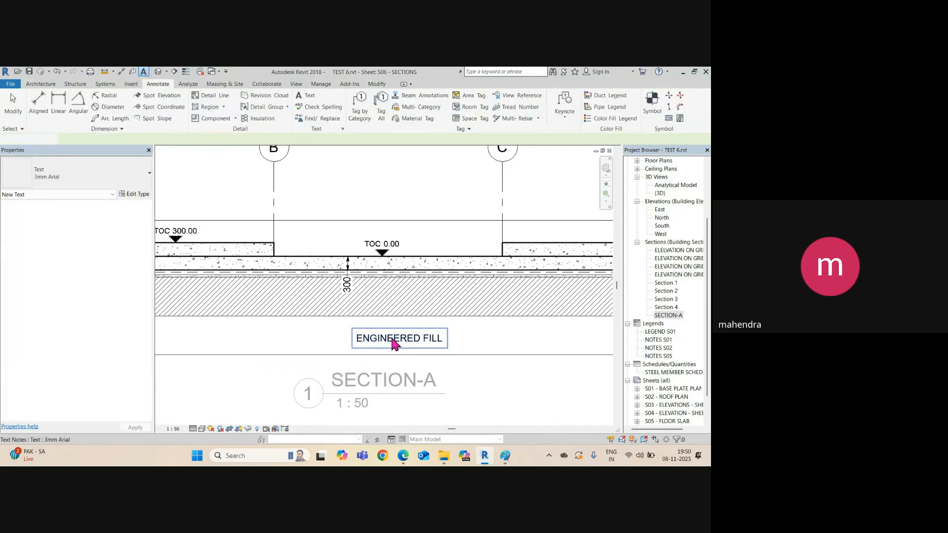
# Step: Add a left-side leader to the ENGINEERED FILL note, with its elbow near the text and its arrowhead in the hatch
pyautogui.click(394, 344)
pyautogui.click(374, 99)
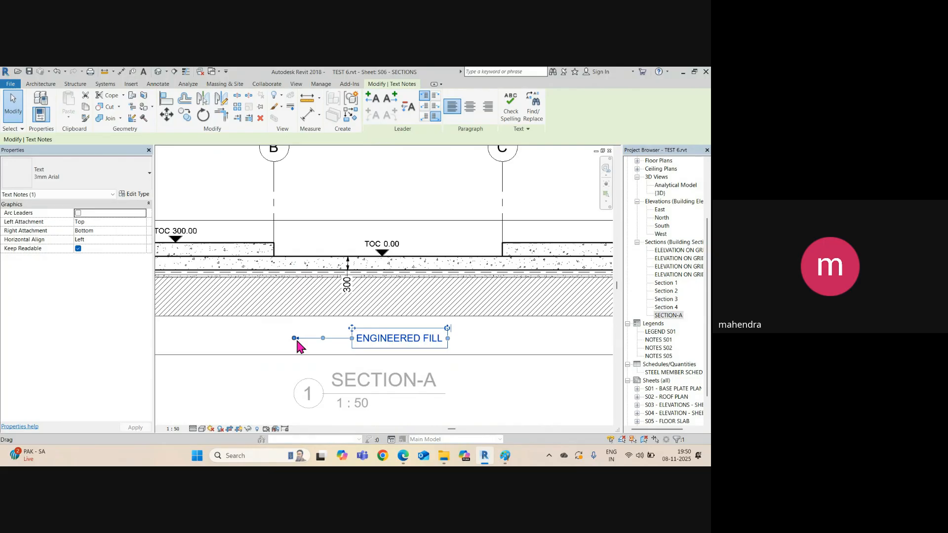
pyautogui.moveTo(297, 341)
pyautogui.mouseDown()
pyautogui.moveTo(329, 306)
pyautogui.moveTo(319, 306)
pyautogui.moveTo(342, 338)
pyautogui.mouseUp()
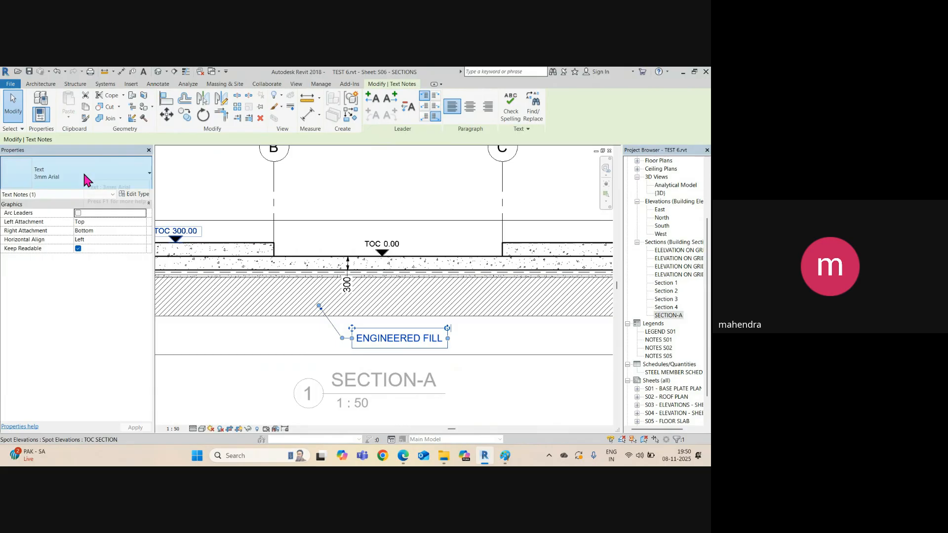
pyautogui.click(293, 345)
# Step: Hide SECTION-A's crop region boundary and deactivate the view to return to the sheet
pyautogui.scroll(-2, 293, 344)
pyautogui.moveTo(274, 355)
pyautogui.mouseDown(button='middle')
pyautogui.moveTo(306, 339)
pyautogui.moveTo(415, 335)
pyautogui.moveTo(383, 315)
pyautogui.mouseUp(button='middle')
pyautogui.scroll(-1, 321, 322)
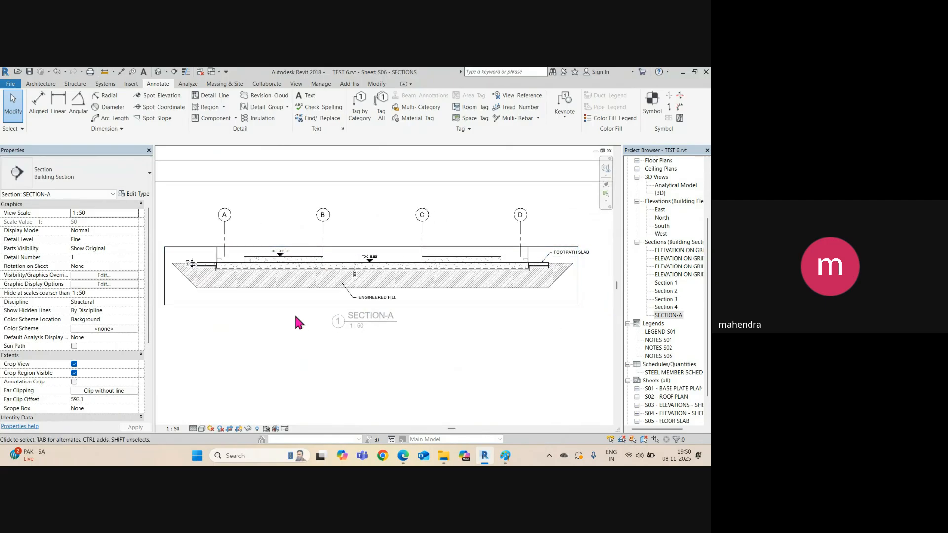
pyautogui.click(75, 373)
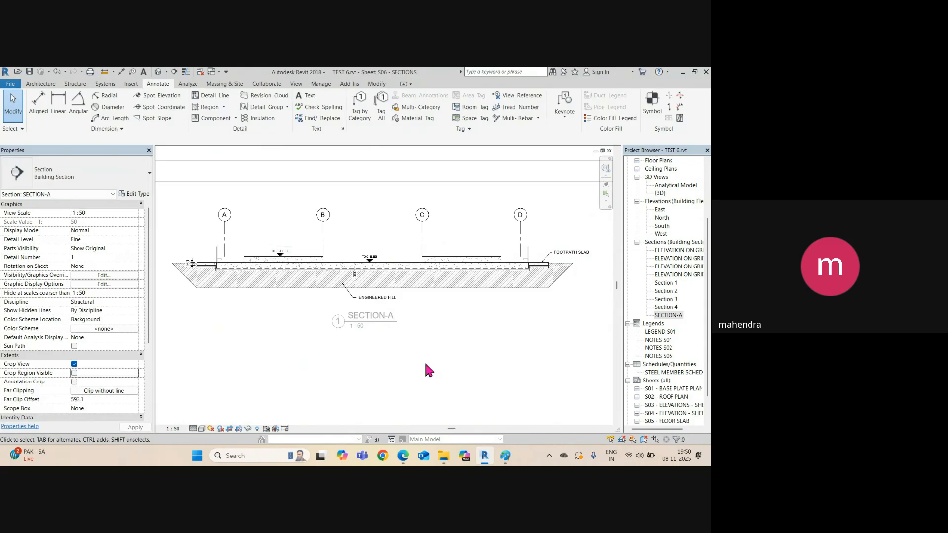
pyautogui.scroll(-2, 396, 341)
pyautogui.doubleClick(395, 347)
# Step: Adjust the position of the SECTION-A viewport slightly on sheet S06
pyautogui.scroll(3, 375, 291)
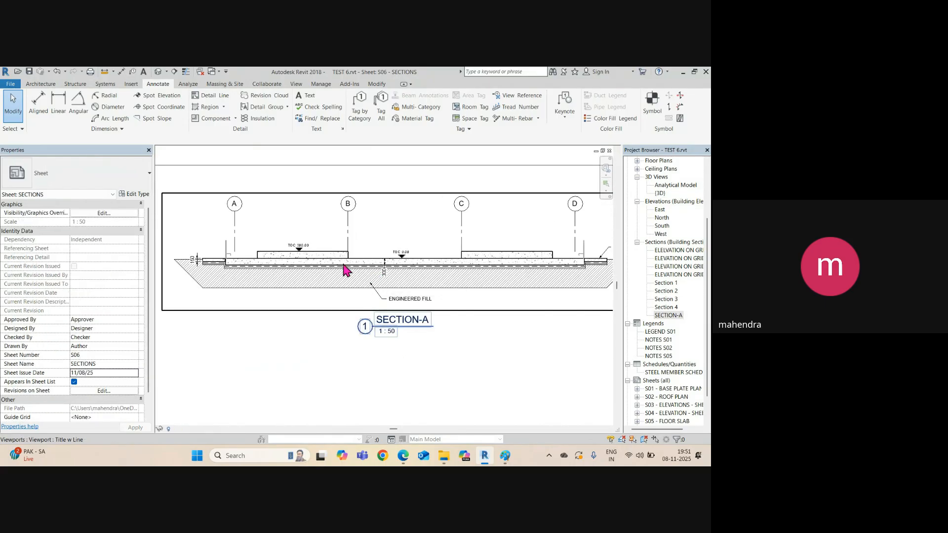
pyautogui.click(383, 266)
pyautogui.moveTo(380, 267)
pyautogui.mouseDown()
pyautogui.moveTo(381, 255)
pyautogui.moveTo(380, 279)
pyautogui.mouseUp()
pyautogui.click(456, 361)
pyautogui.scroll(-3, 331, 286)
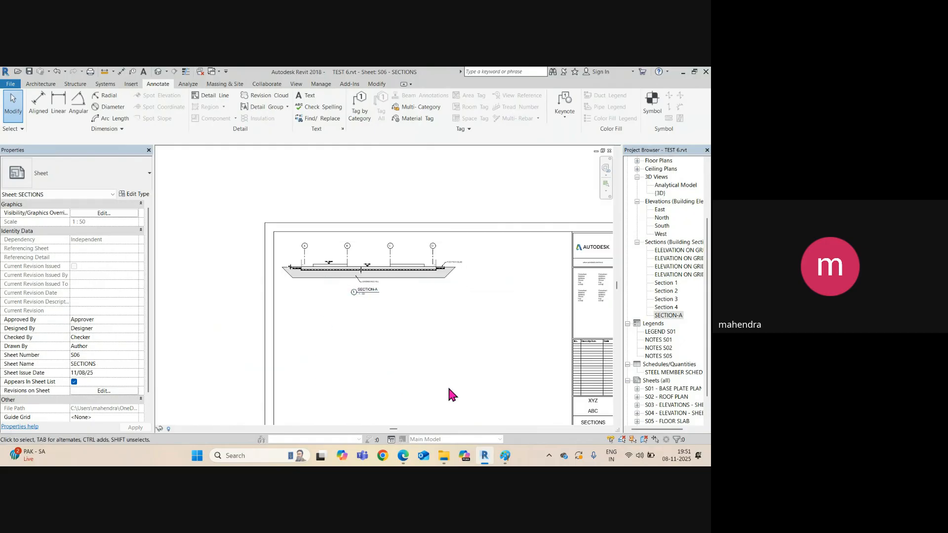
# Step: Examine the SECTION-A layout on the sheet, including the footpath slab, blinding and engineered fill at the grid A end
pyautogui.scroll(-1, 367, 257)
pyautogui.scroll(-2, 368, 262)
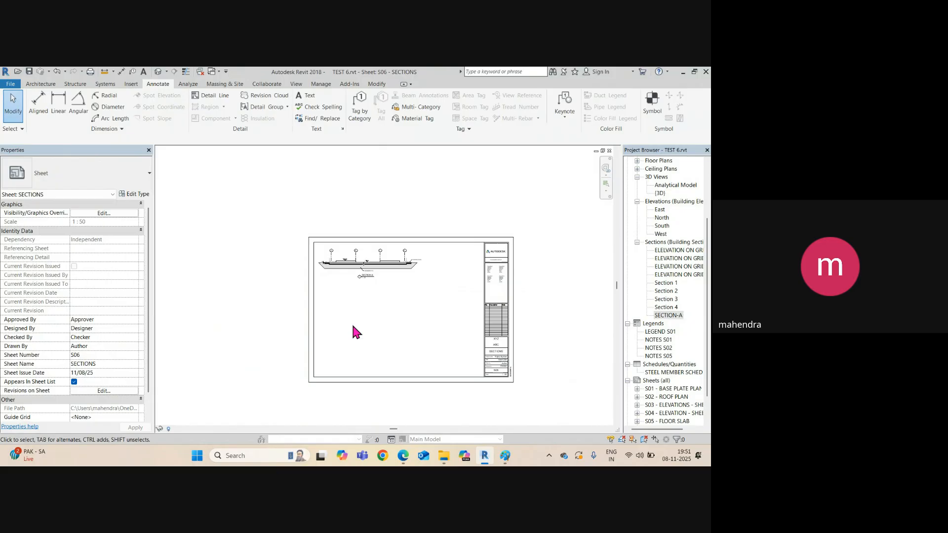
pyautogui.scroll(5, 343, 279)
pyautogui.scroll(3, 336, 259)
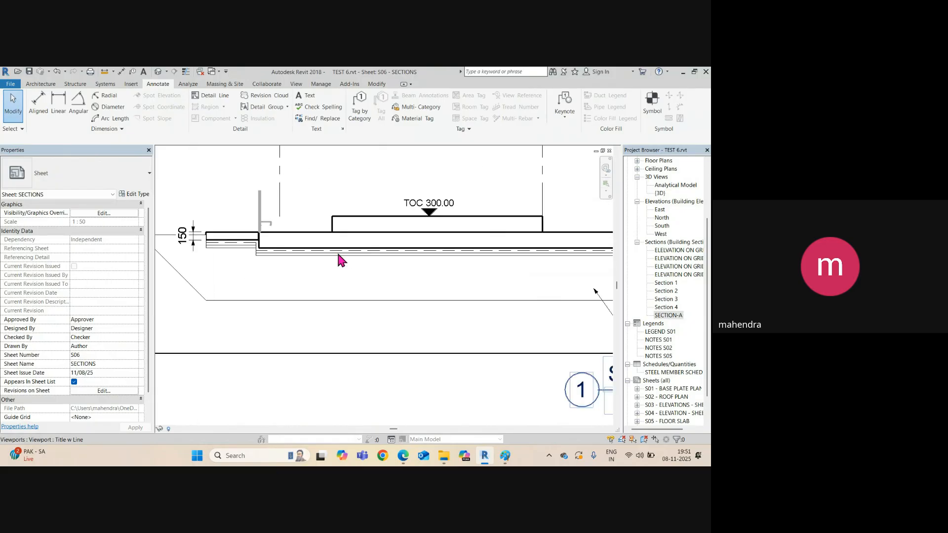
pyautogui.scroll(-3, 332, 258)
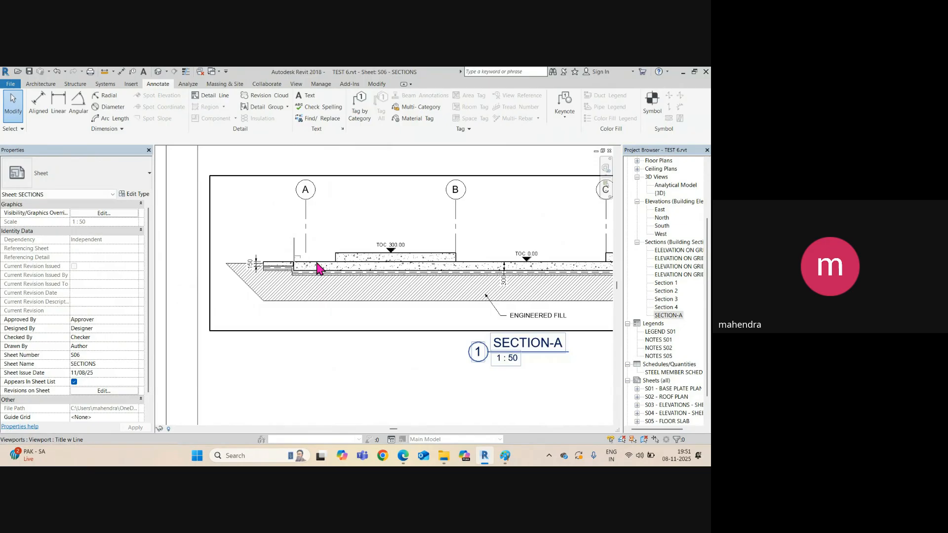
pyautogui.scroll(-2, 297, 267)
pyautogui.scroll(4, 307, 275)
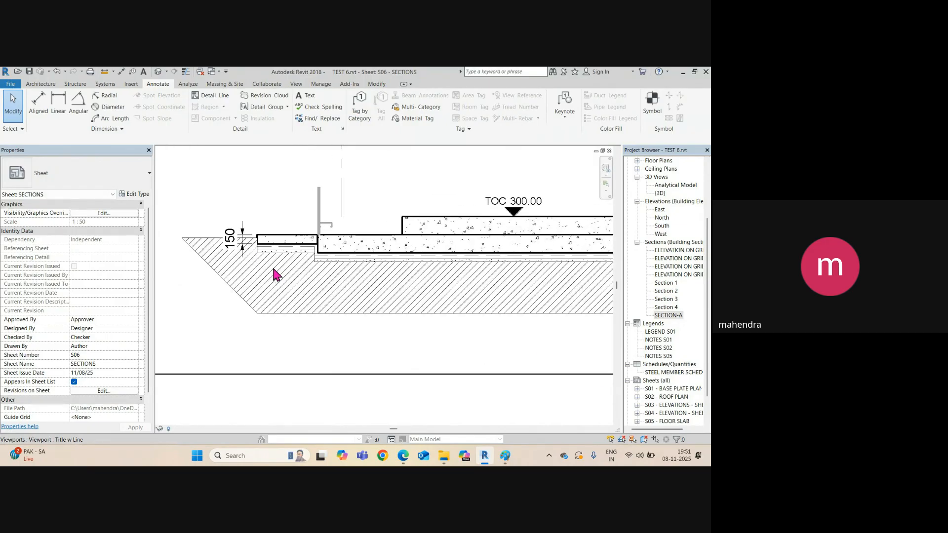
pyautogui.scroll(2, 258, 247)
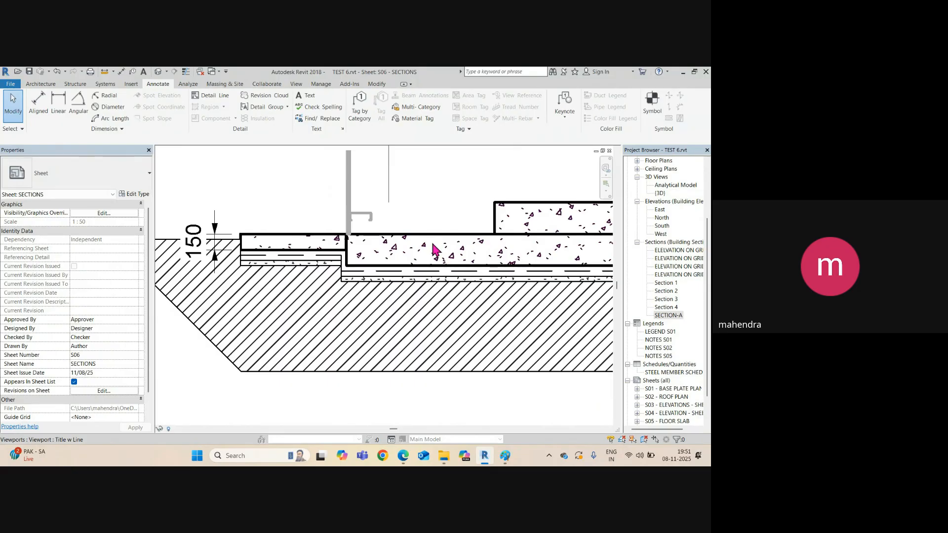
pyautogui.scroll(-5, 339, 254)
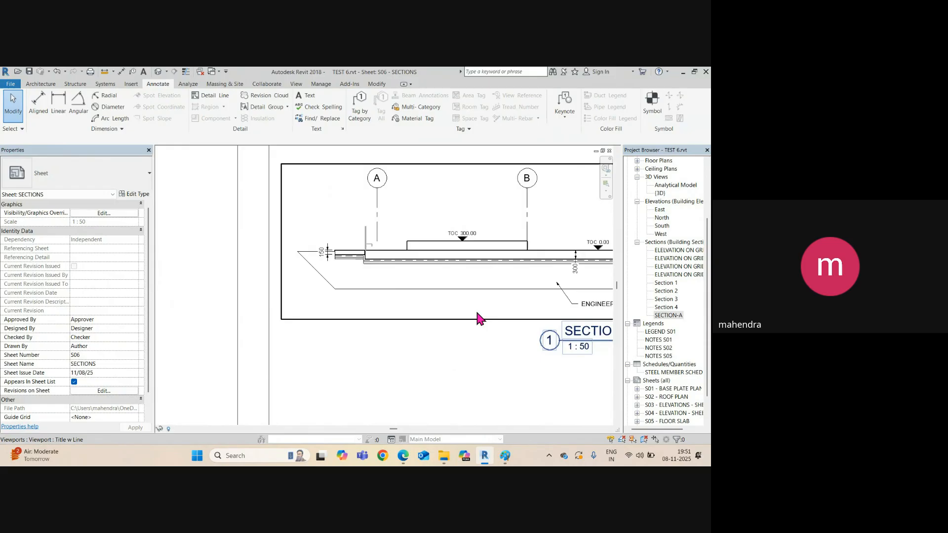
pyautogui.scroll(2, 496, 345)
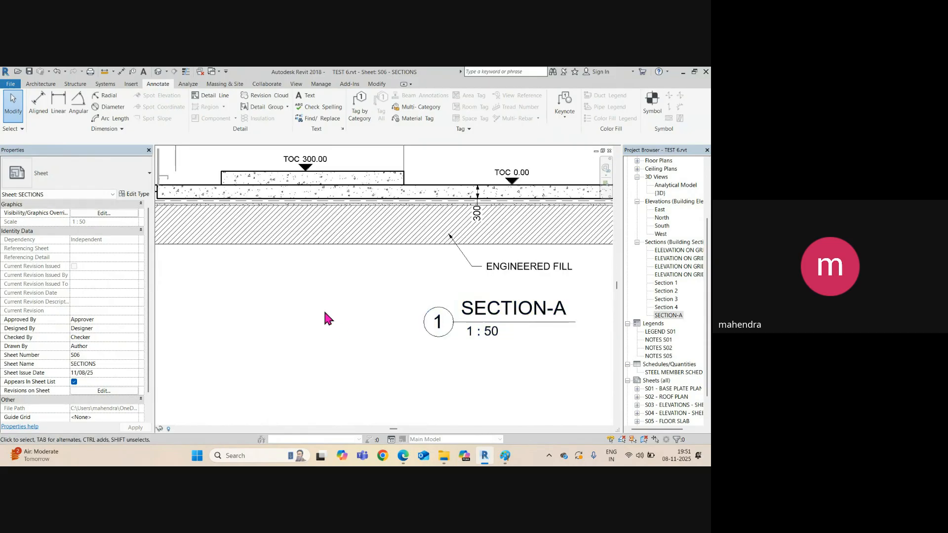
pyautogui.moveTo(257, 232); pyautogui.dragTo(336, 281, button='middle')
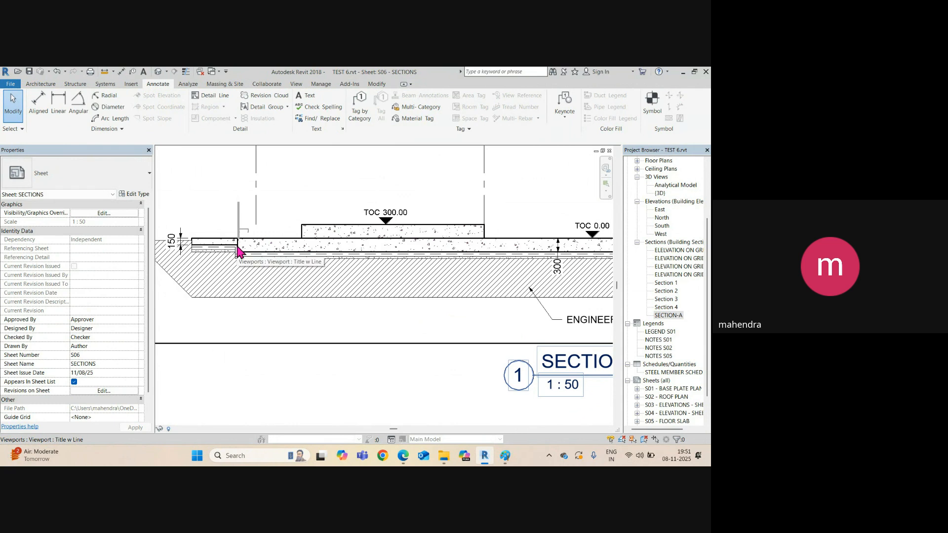
pyautogui.scroll(-3, 277, 273)
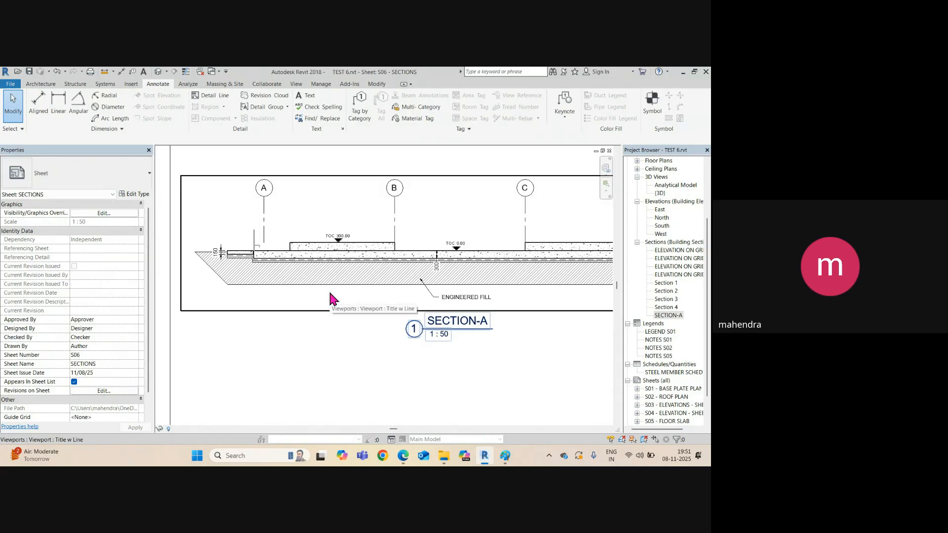
pyautogui.scroll(2, 229, 254)
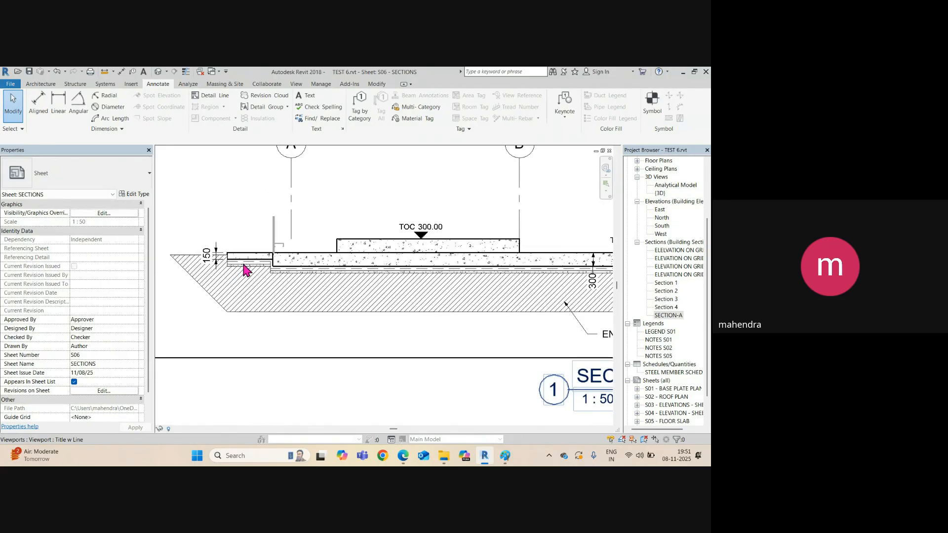
pyautogui.scroll(-2, 242, 279)
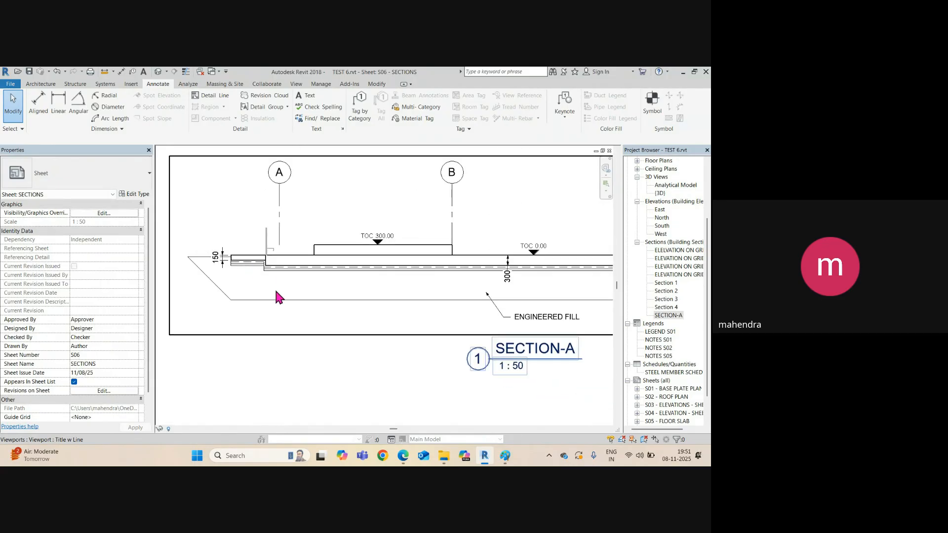
# Step: Activate the SECTION-A viewport on the sheet and draw a rectangular callout around the footpath slab junction at grid A
pyautogui.doubleClick(250, 198)
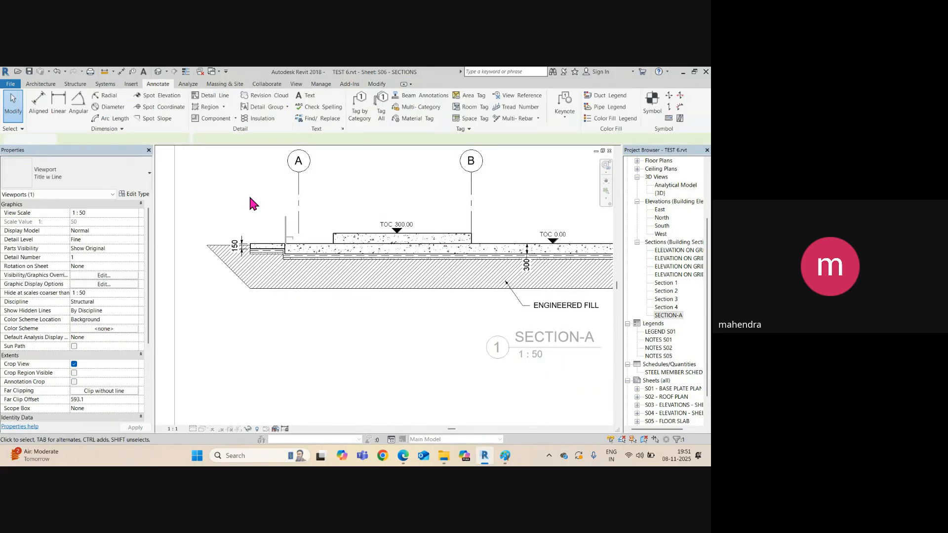
pyautogui.click(296, 84)
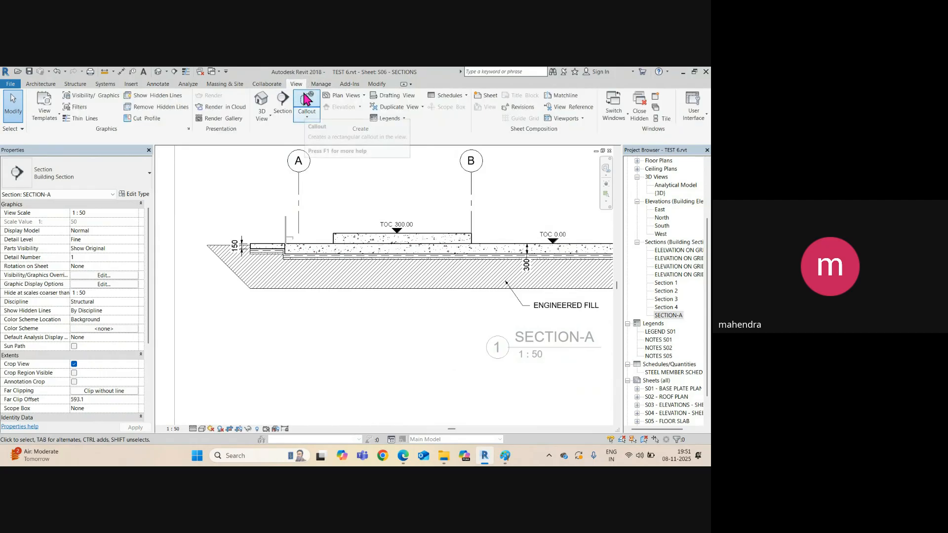
pyautogui.click(315, 121)
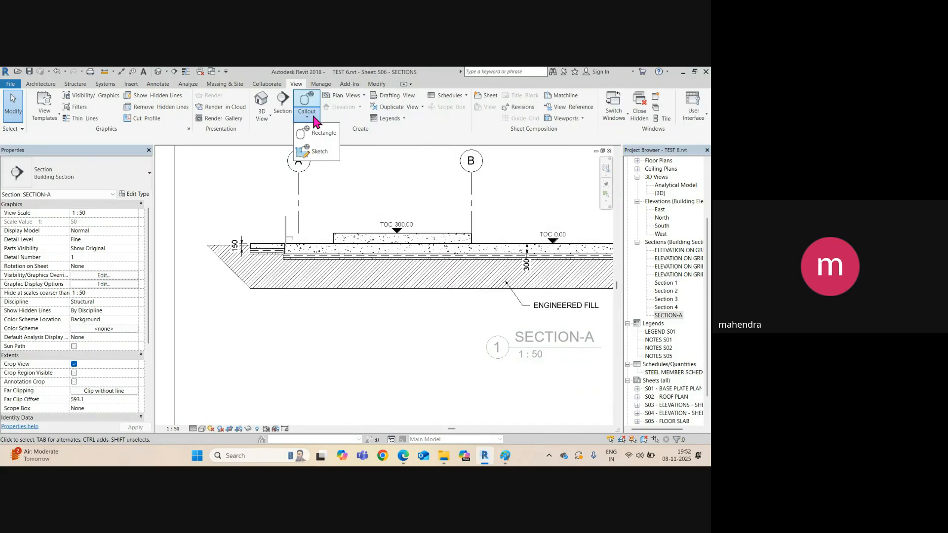
pyautogui.click(311, 133)
pyautogui.scroll(3, 247, 234)
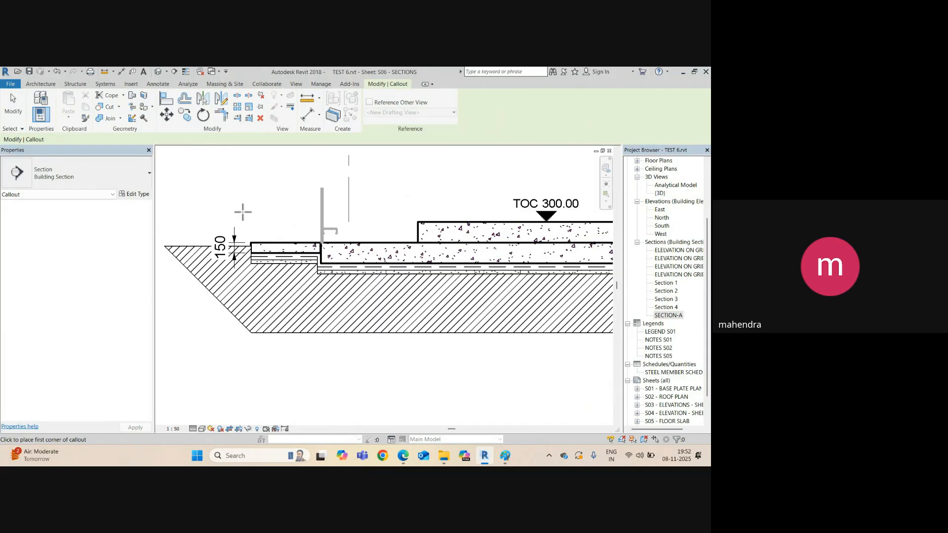
pyautogui.click(242, 212)
pyautogui.click(384, 291)
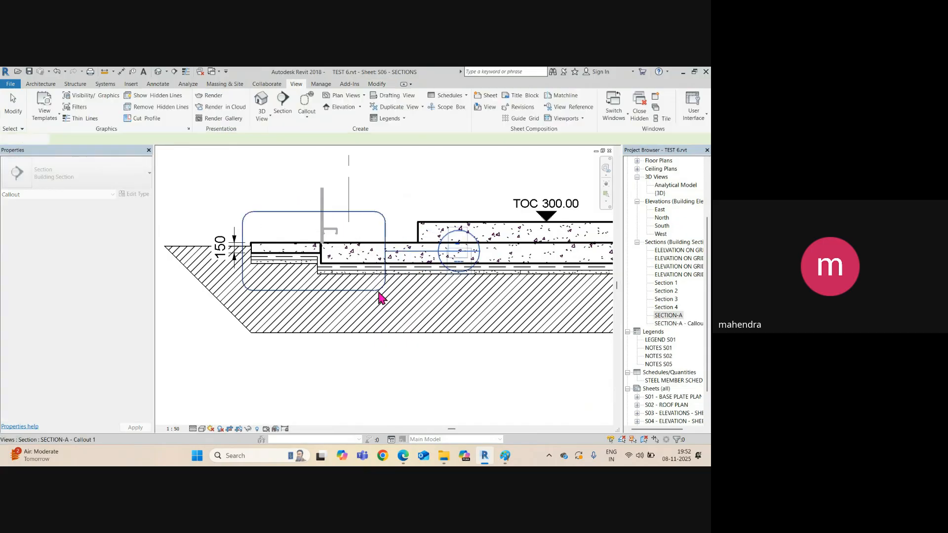
# Step: Select the new callout and move its head to the upper left of the callout boundary, clear of the section
pyautogui.click(381, 295)
pyautogui.scroll(-2, 405, 250)
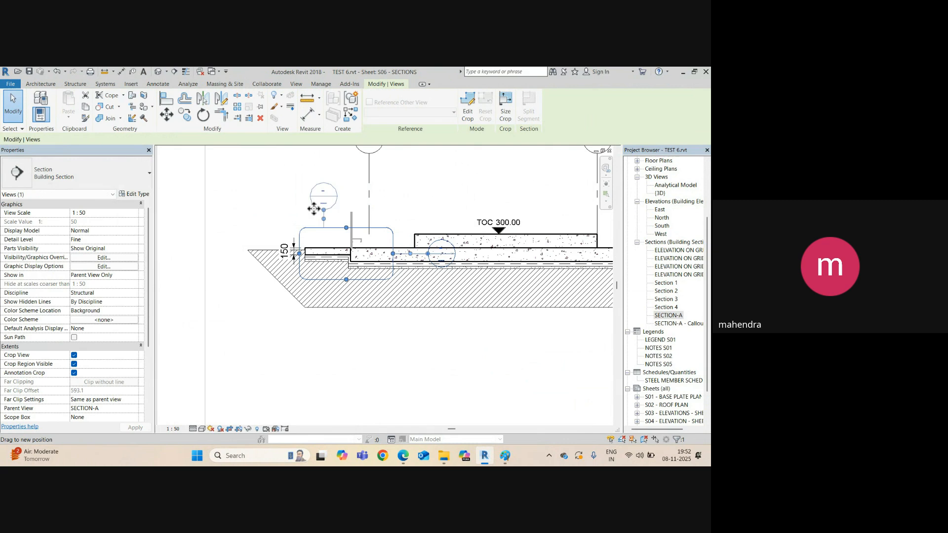
pyautogui.moveTo(314, 209); pyautogui.dragTo(271, 216)
# Step: Open the view created by the callout and rename it DETAIL-1
pyautogui.rightClick(321, 228)
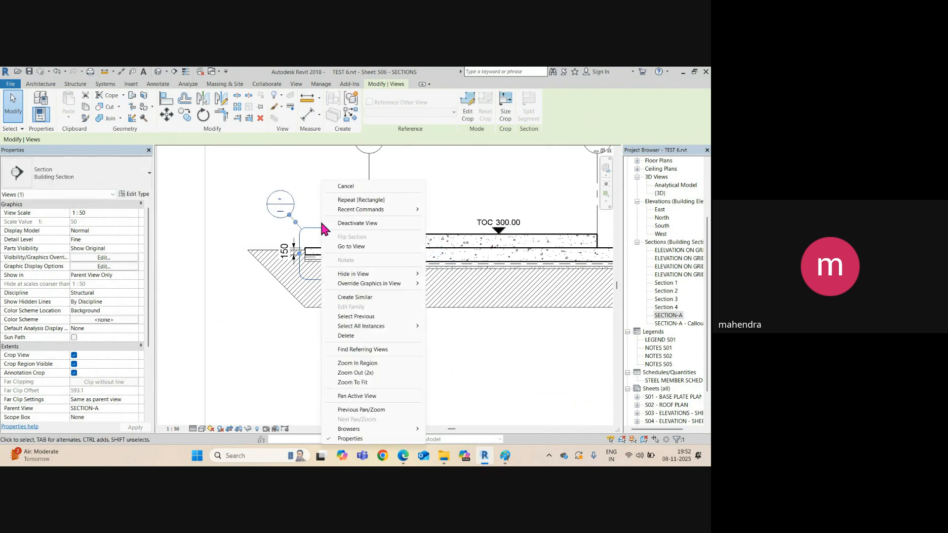
pyautogui.click(356, 246)
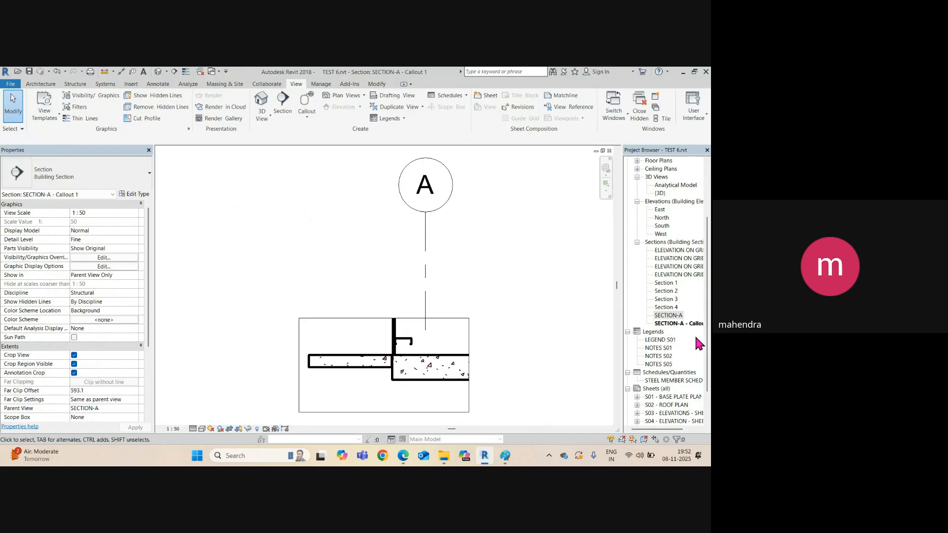
pyautogui.moveTo(621, 362); pyautogui.dragTo(569, 361)
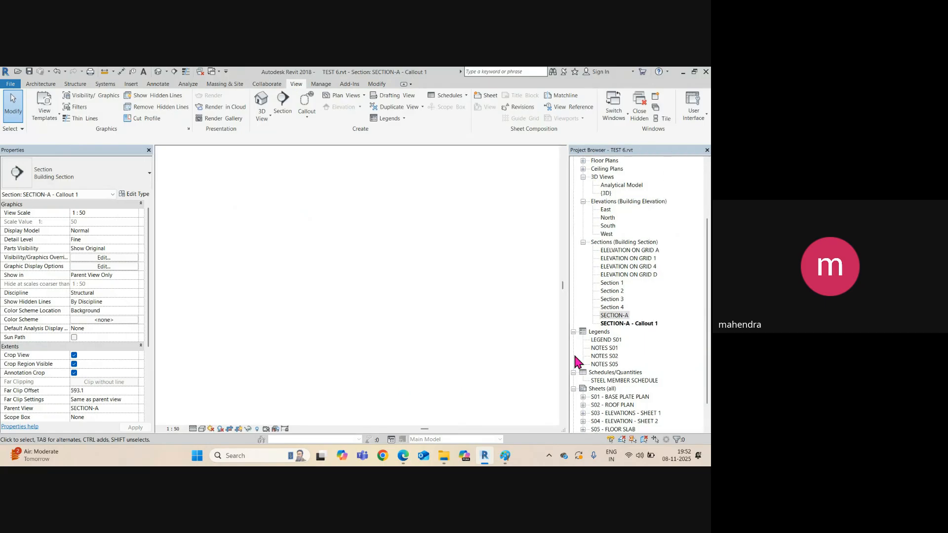
pyautogui.click(634, 324)
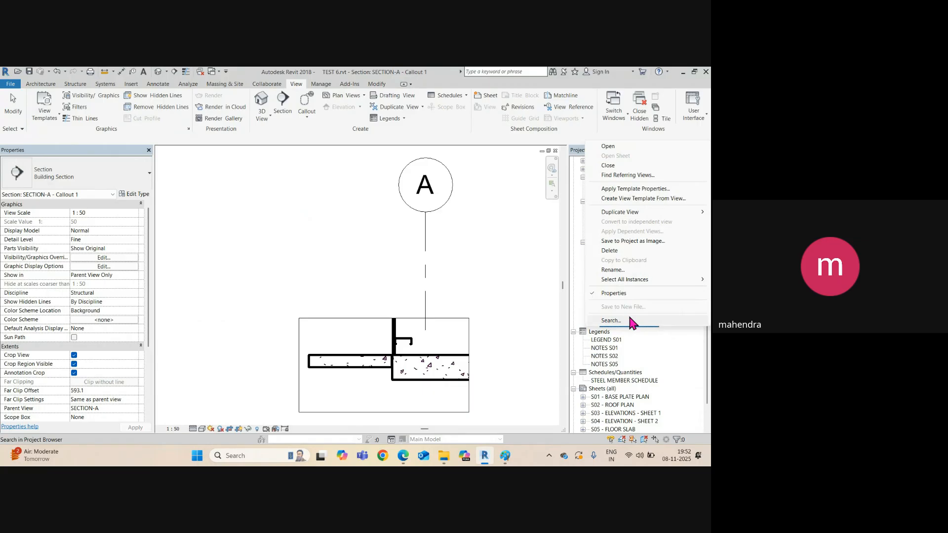
pyautogui.click(624, 272)
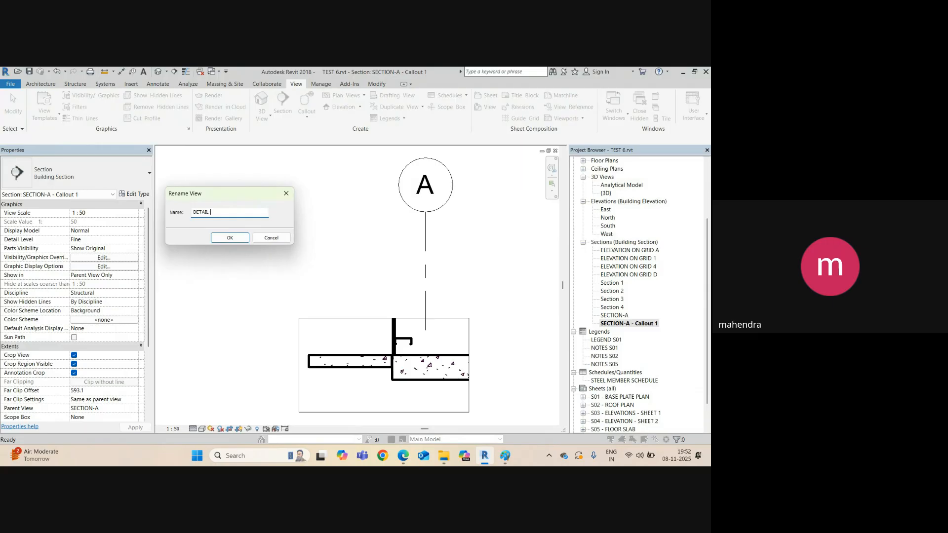
pyautogui.click(243, 238)
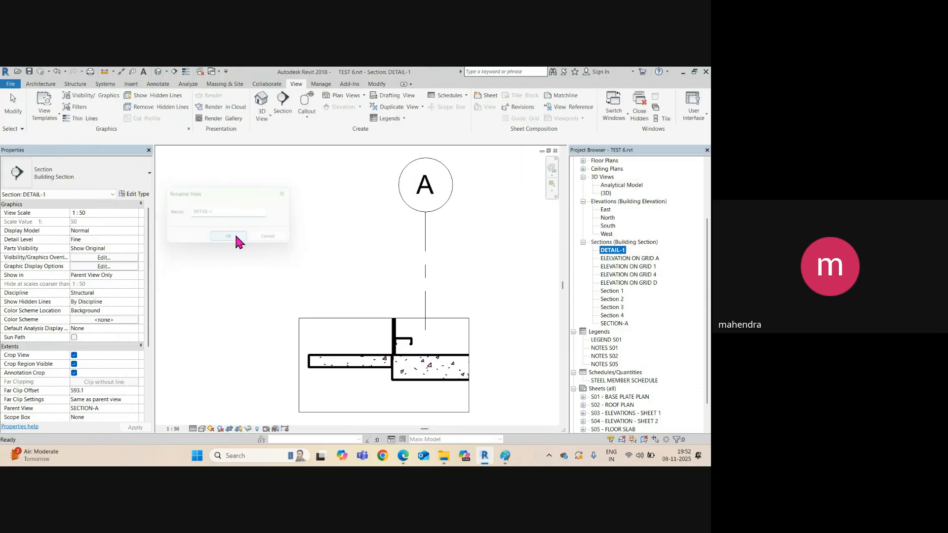
# Step: Examine DETAIL-1 and switch through the other open views, including sheets S06 and S05 and the 3D view, to SECTION-A
pyautogui.scroll(-2, 420, 358)
pyautogui.click(415, 356)
pyautogui.moveTo(346, 355); pyautogui.dragTo(313, 320, button='middle')
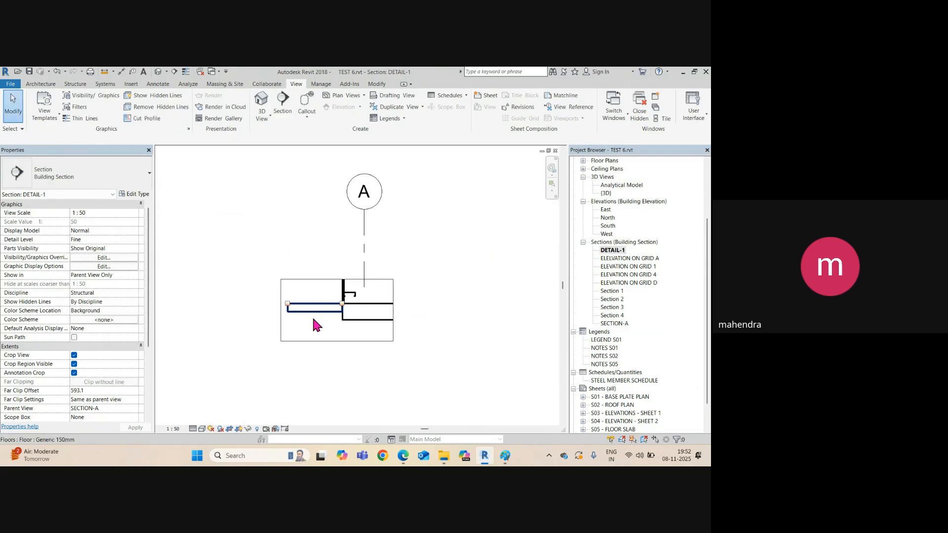
pyautogui.doubleClick(361, 296)
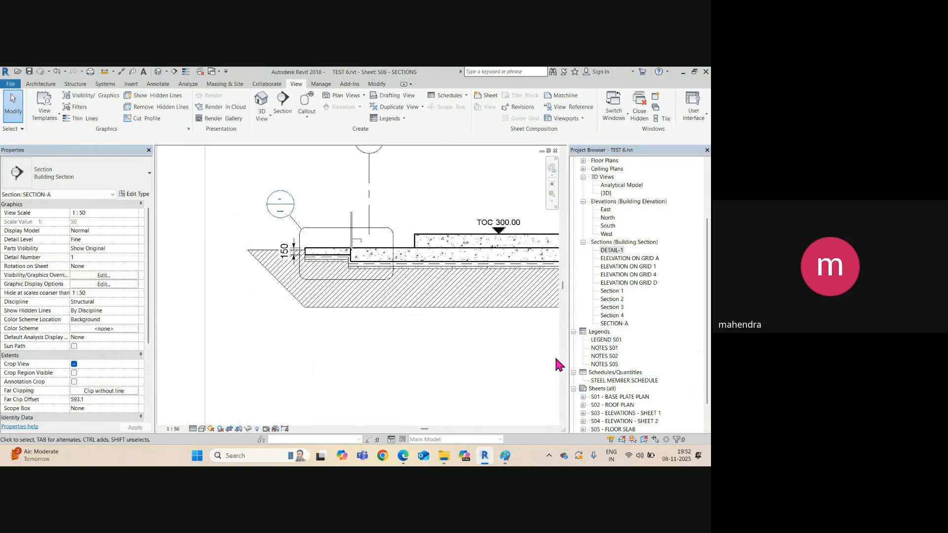
pyautogui.hotkey('ctrl', 'Tab')
pyautogui.hotkey('ctrl', 'Tab')
pyautogui.hotkey('ctrl', 'Tab')
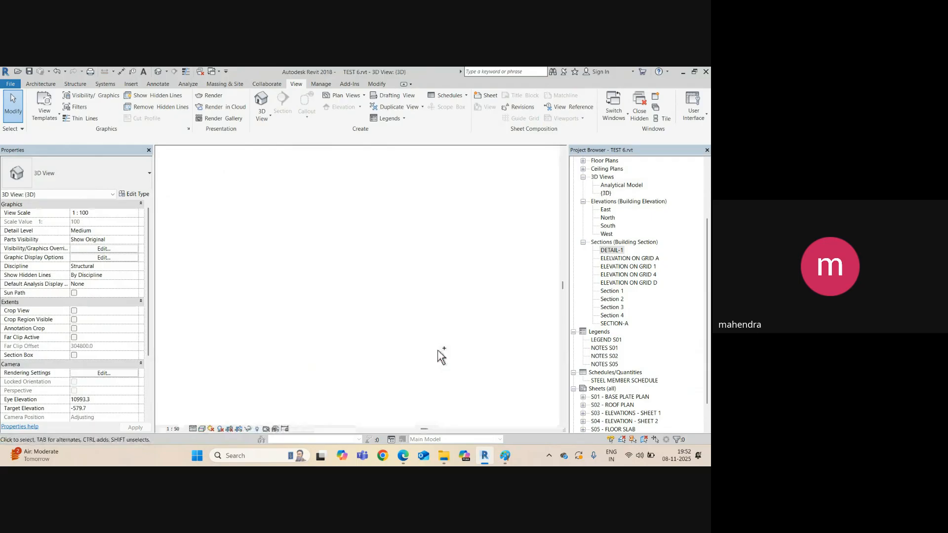
pyautogui.hotkey('ctrl', 'Tab')
pyautogui.hotkey('ctrl', 'Tab')
pyautogui.hotkey('ctrl', 'Tab')
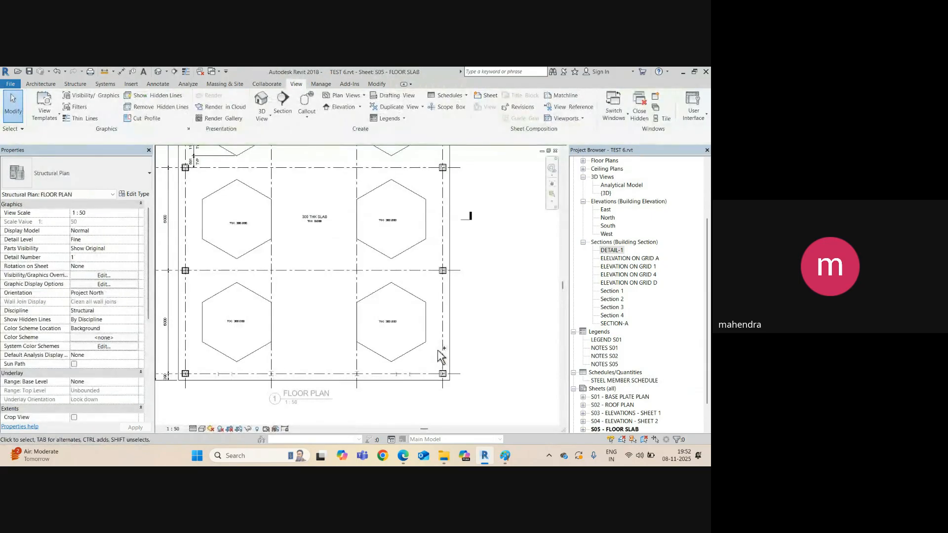
pyautogui.hotkey('ctrl', 'Tab')
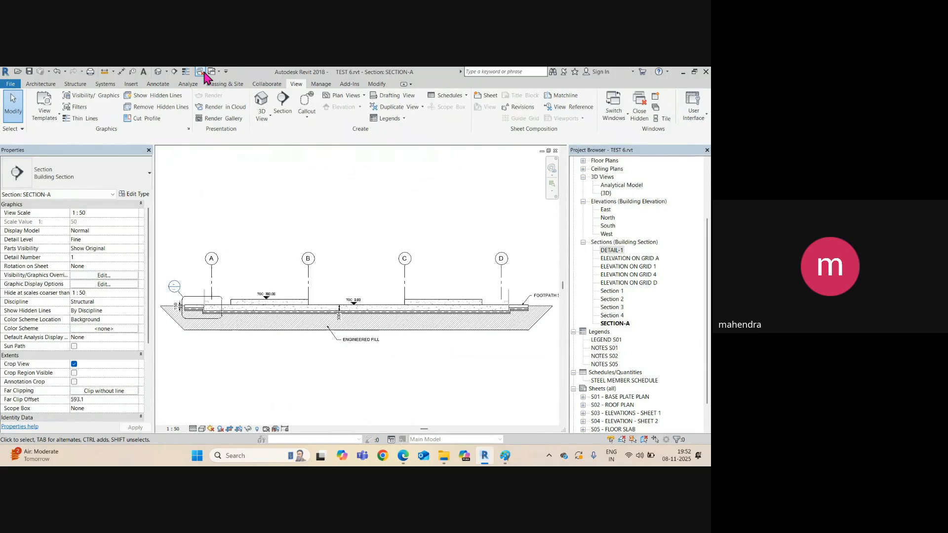
# Step: Open DETAIL-1 from its callout in SECTION-A and set its view scale to 1:25
pyautogui.click(194, 302)
pyautogui.rightClick(195, 302)
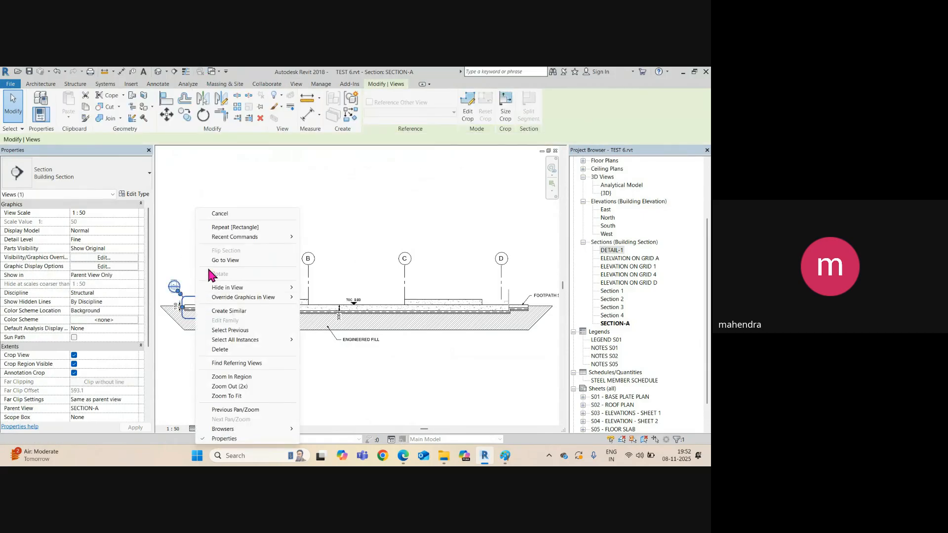
pyautogui.click(219, 260)
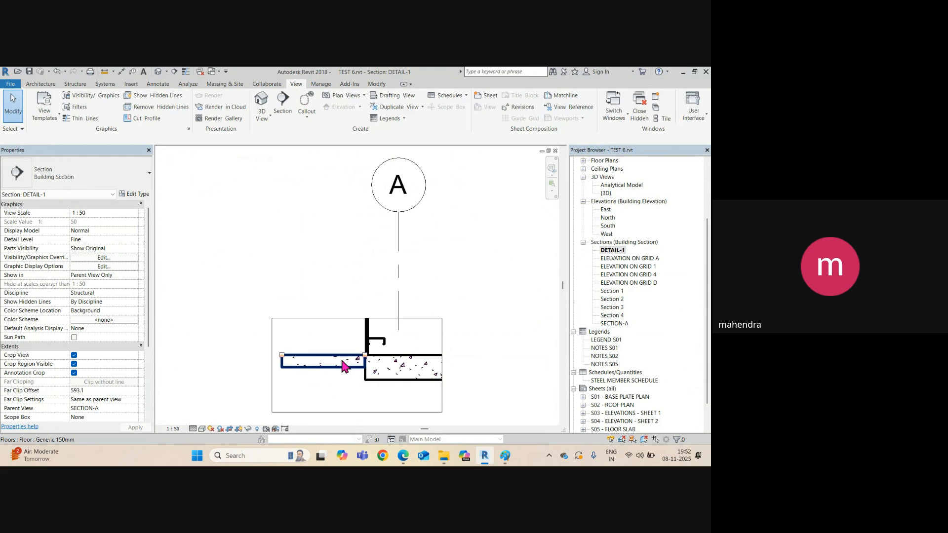
pyautogui.click(178, 428)
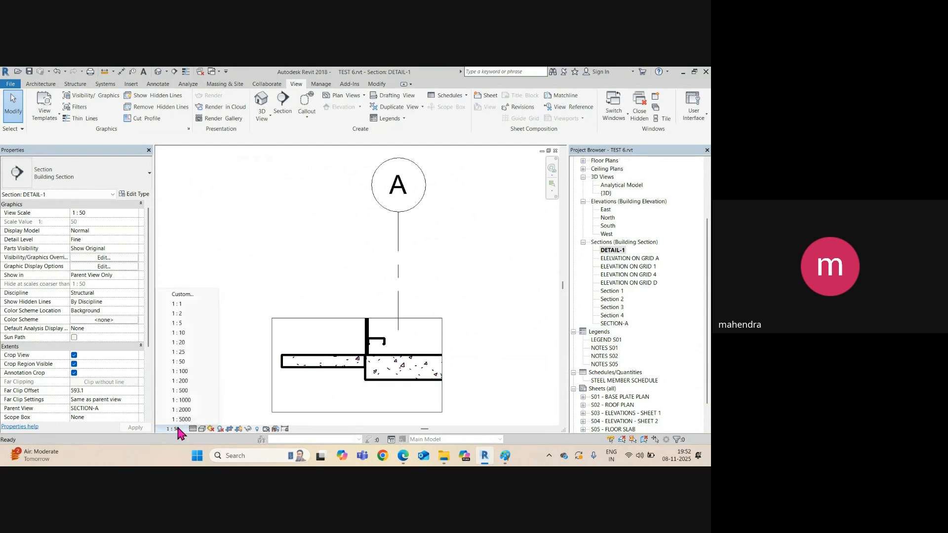
pyautogui.click(181, 352)
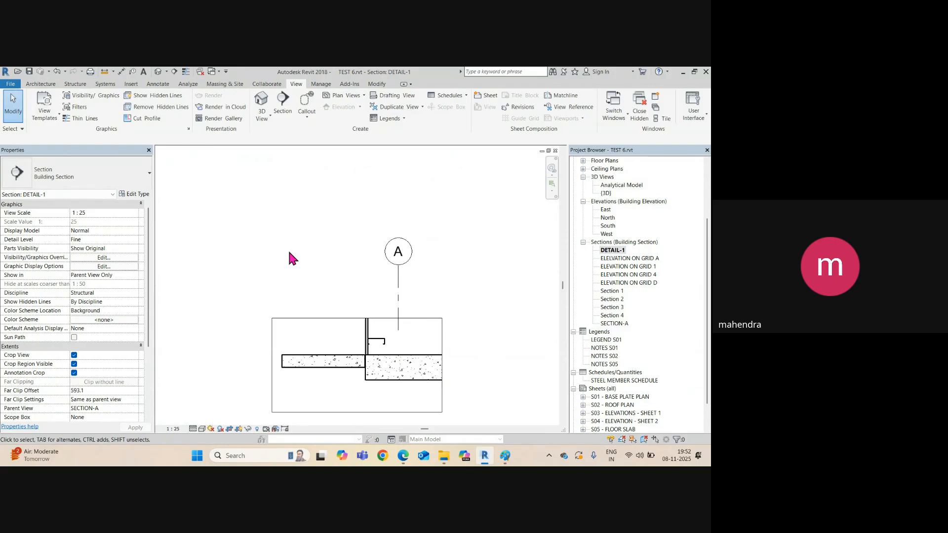
# Step: Override the graphics of the wall and the light gauge framing member above the slab to halftone in DETAIL-1
pyautogui.scroll(-2, 292, 262)
pyautogui.scroll(2, 333, 313)
pyautogui.scroll(2, 333, 313)
pyautogui.click(342, 314)
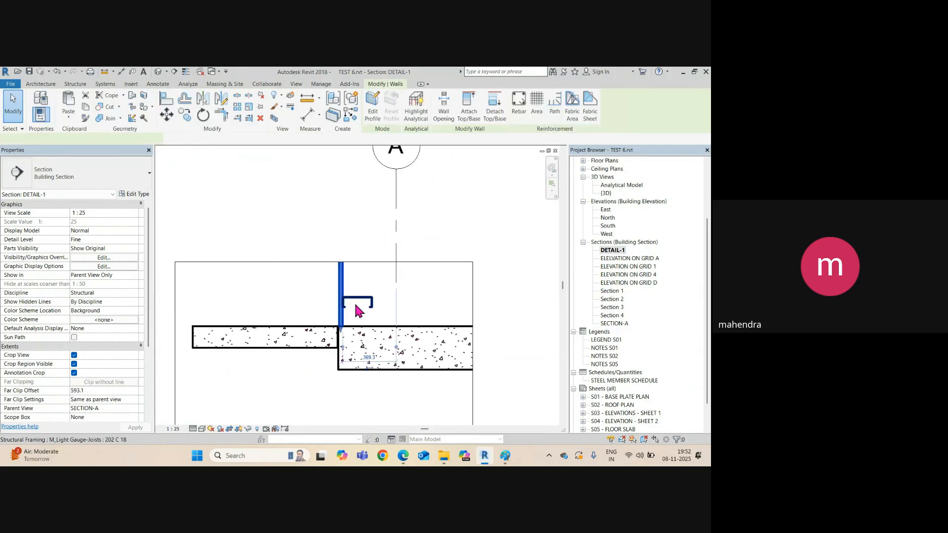
pyautogui.keyDown('ctrl'); pyautogui.click(359, 302); pyautogui.keyUp('ctrl')
pyautogui.rightClick(359, 303)
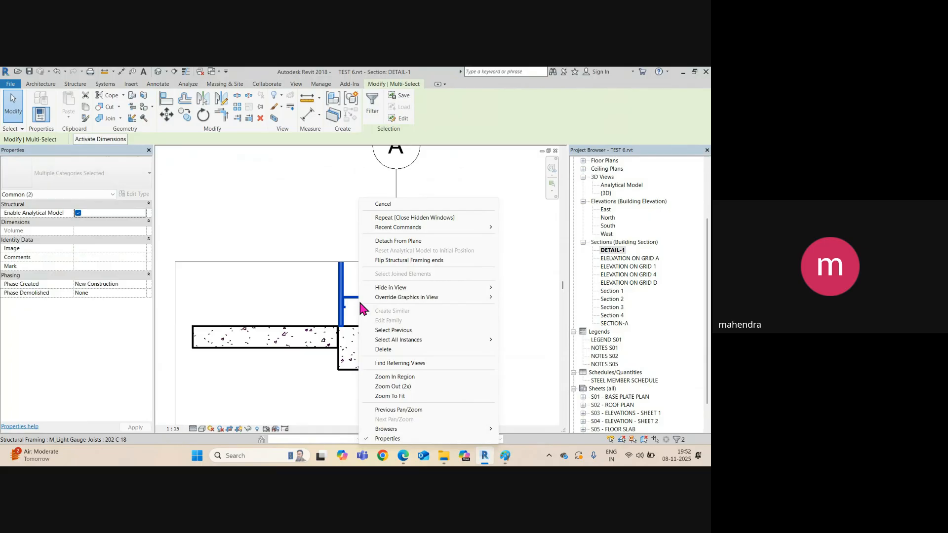
pyautogui.moveTo(474, 298)
pyautogui.click(528, 297)
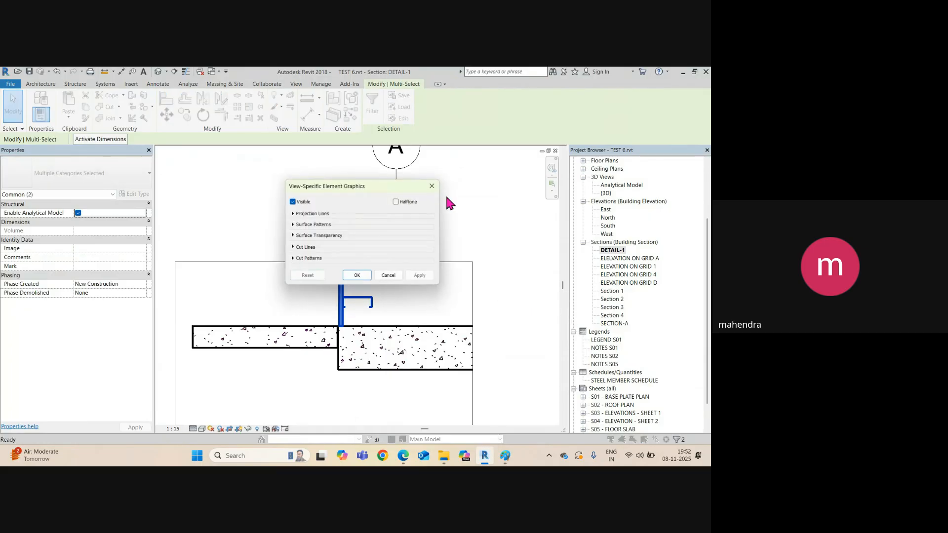
pyautogui.click(396, 201)
pyautogui.click(358, 276)
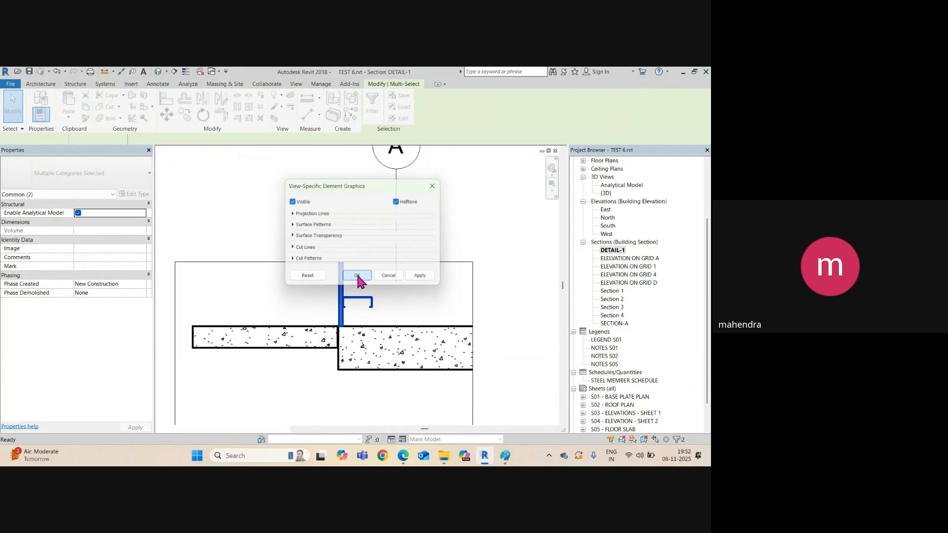
pyautogui.click(470, 223)
pyautogui.scroll(-2, 470, 228)
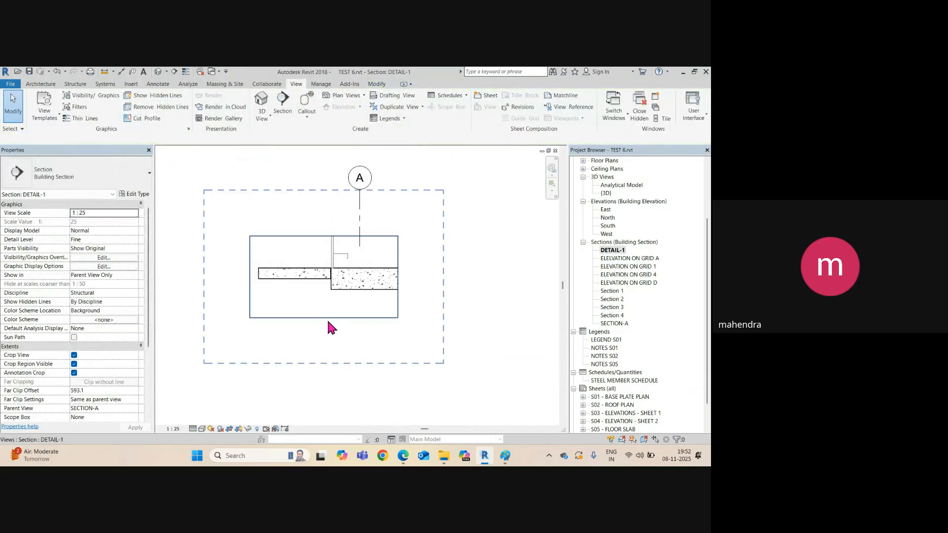
pyautogui.click(327, 318)
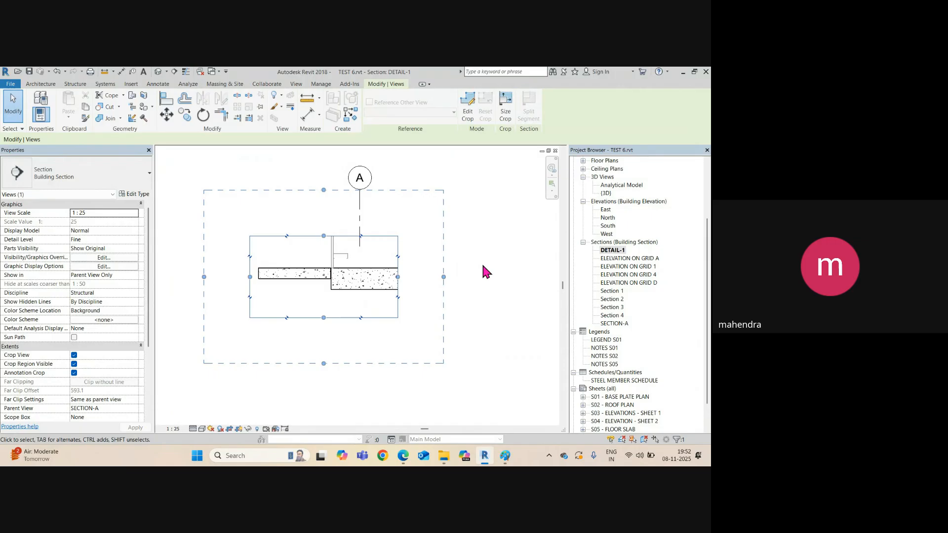
pyautogui.click(491, 297)
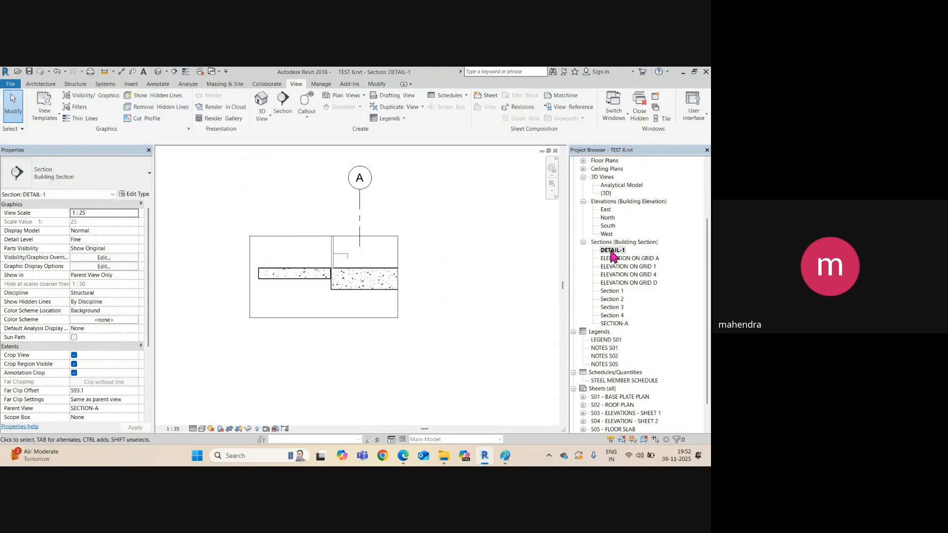
# Step: Shorten grid line A in DETAIL-1 so its bubble sits closer above the crop boundary
pyautogui.click(361, 189)
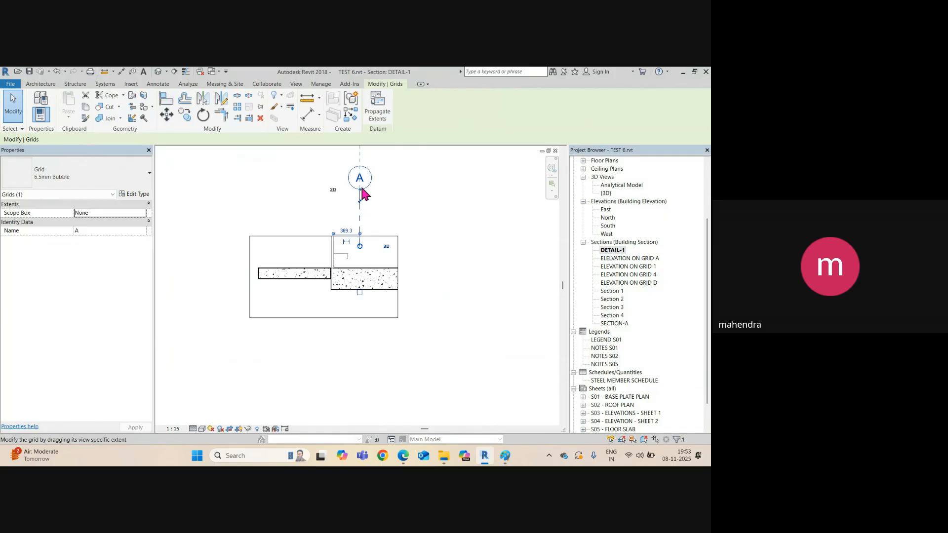
pyautogui.moveTo(362, 192); pyautogui.dragTo(363, 217)
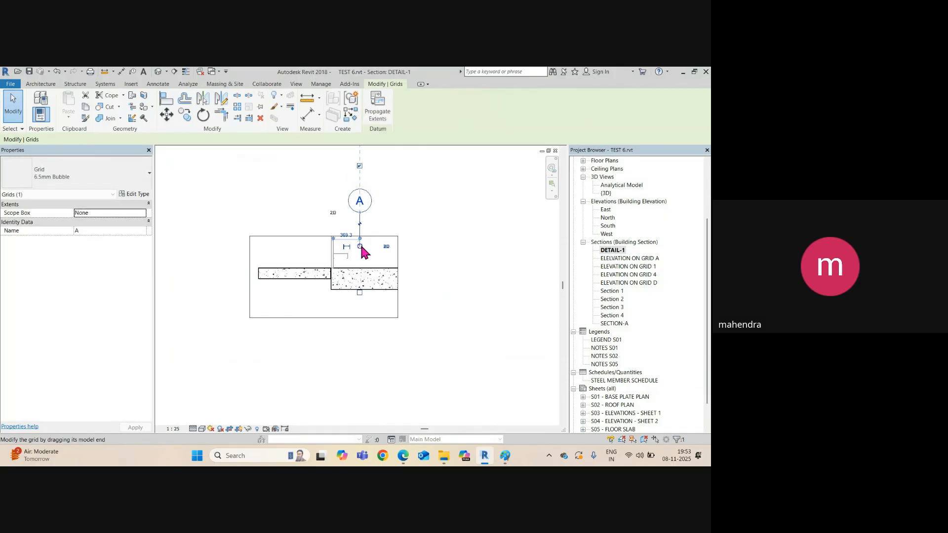
pyautogui.click(500, 249)
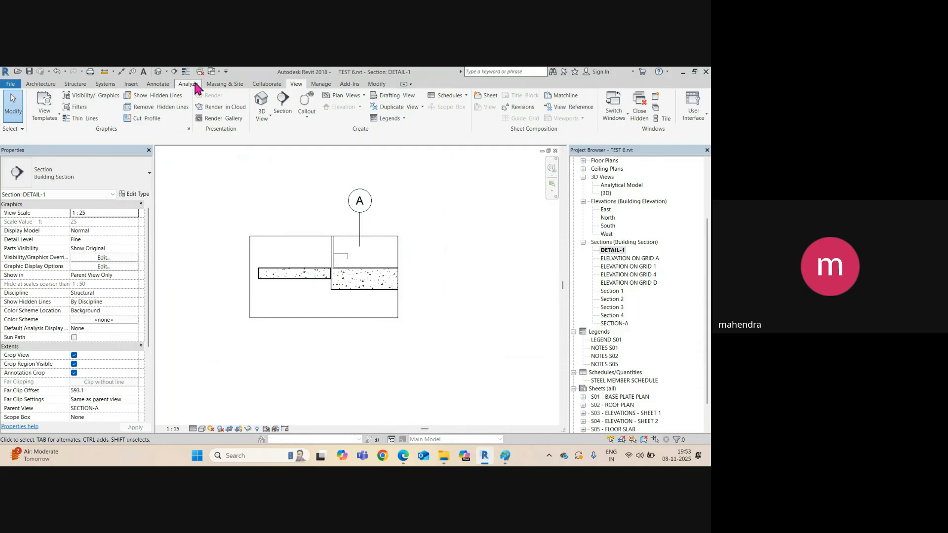
# Step: Browse the Structural and Architectural annotation folders of the family library for a break line symbol
pyautogui.click(158, 84)
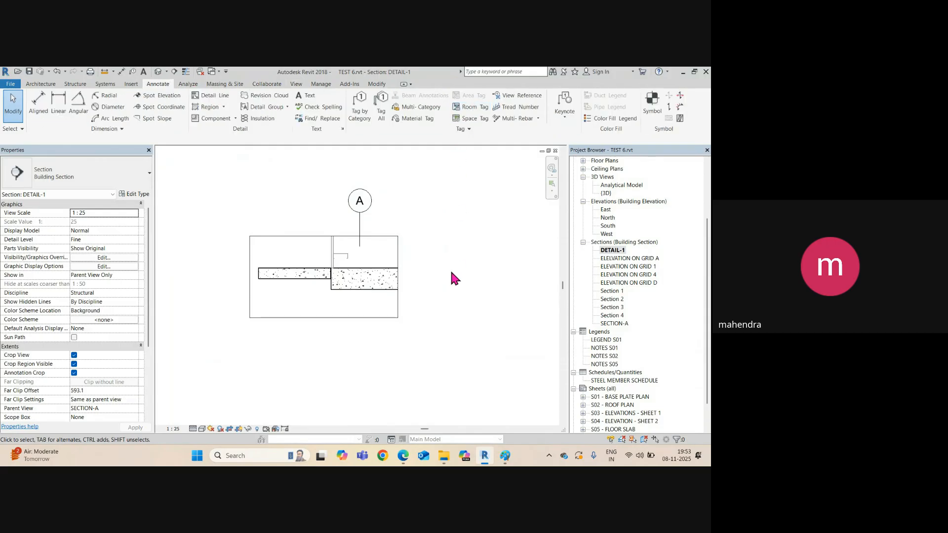
pyautogui.click(131, 84)
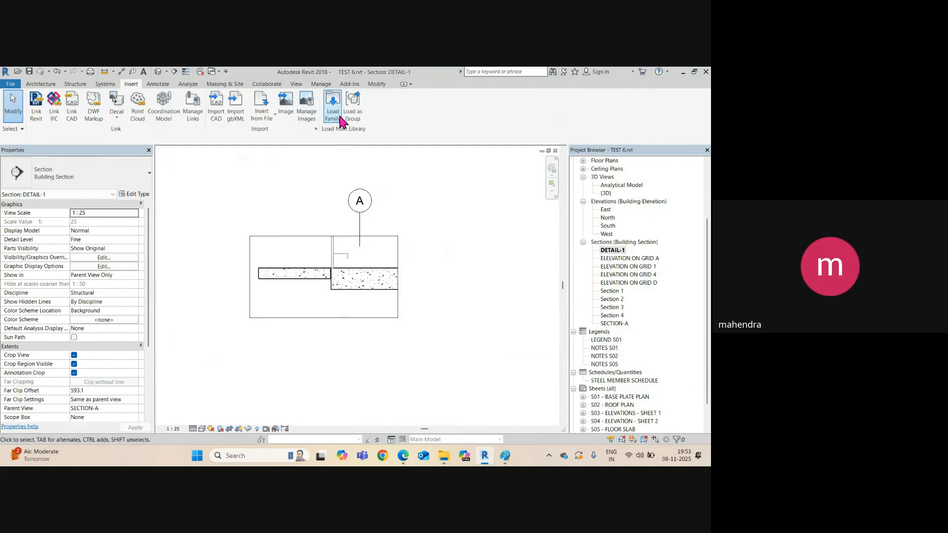
pyautogui.click(332, 114)
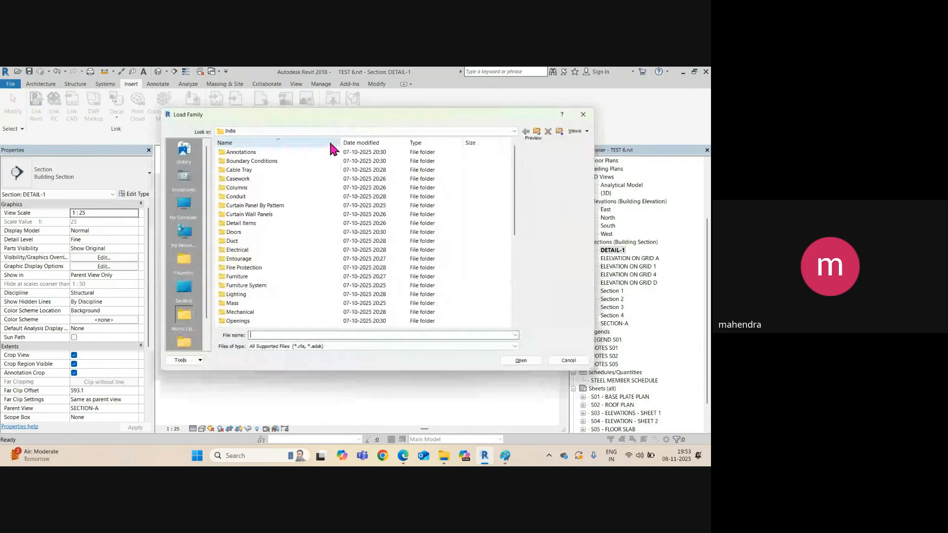
pyautogui.doubleClick(245, 152)
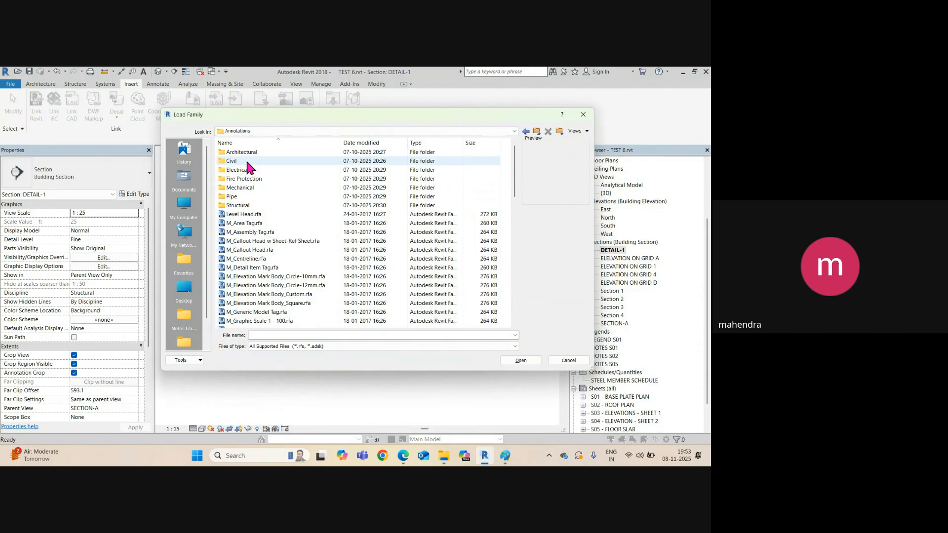
pyautogui.doubleClick(242, 205)
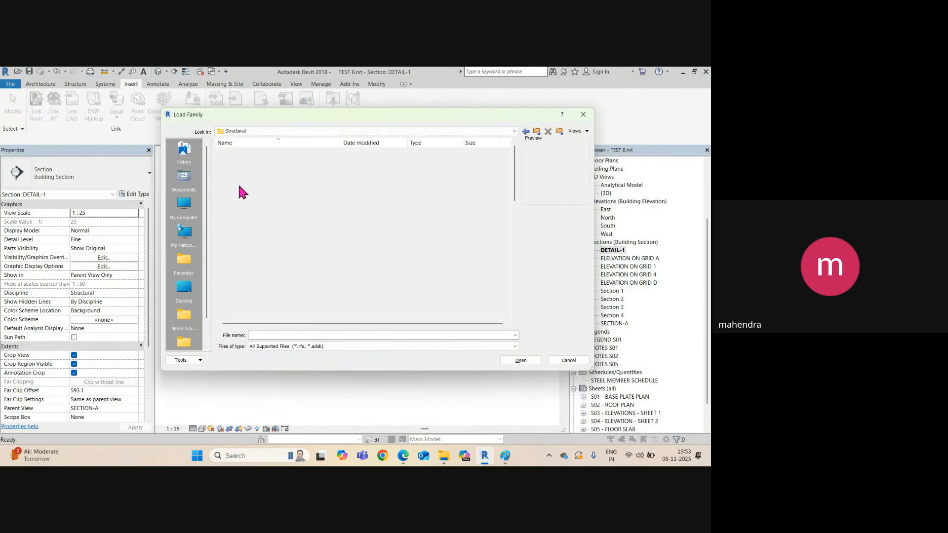
pyautogui.click(240, 154)
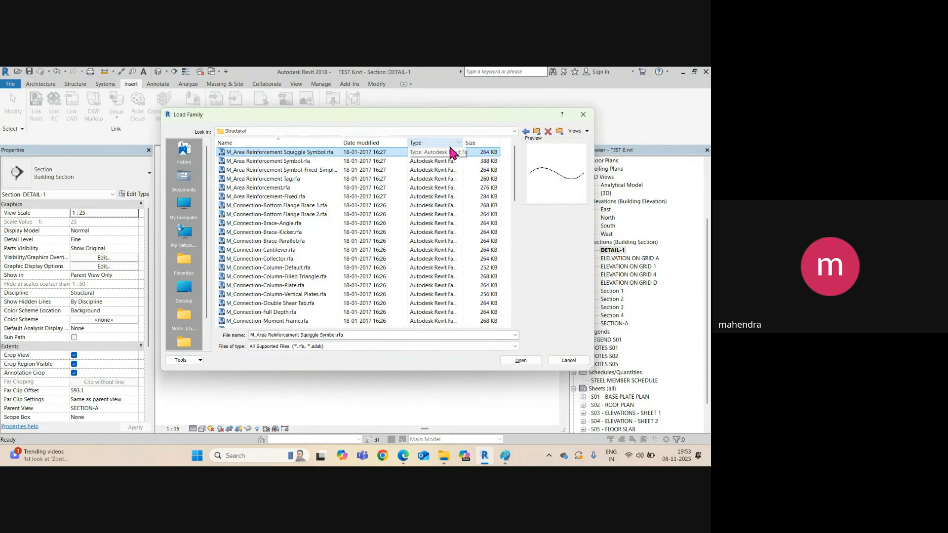
pyautogui.click(537, 131)
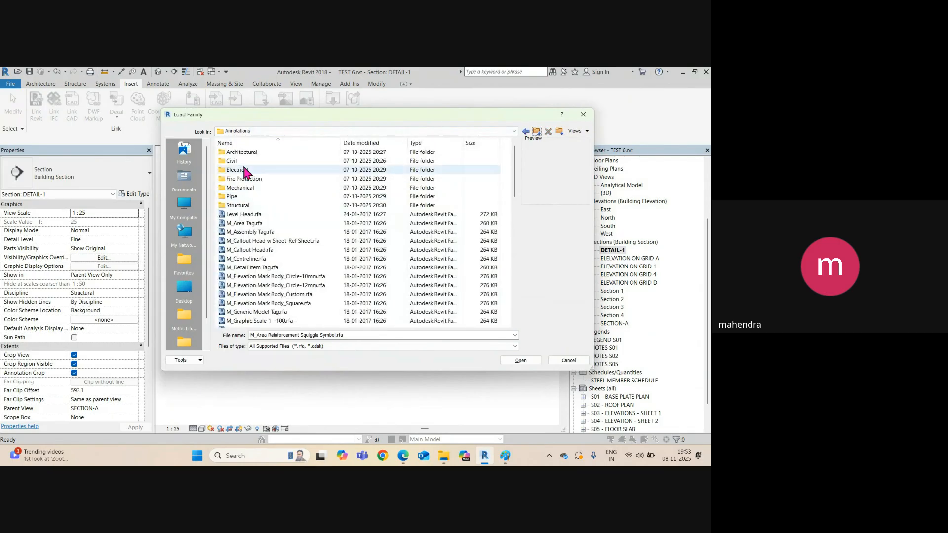
pyautogui.doubleClick(240, 153)
pyautogui.click(264, 154)
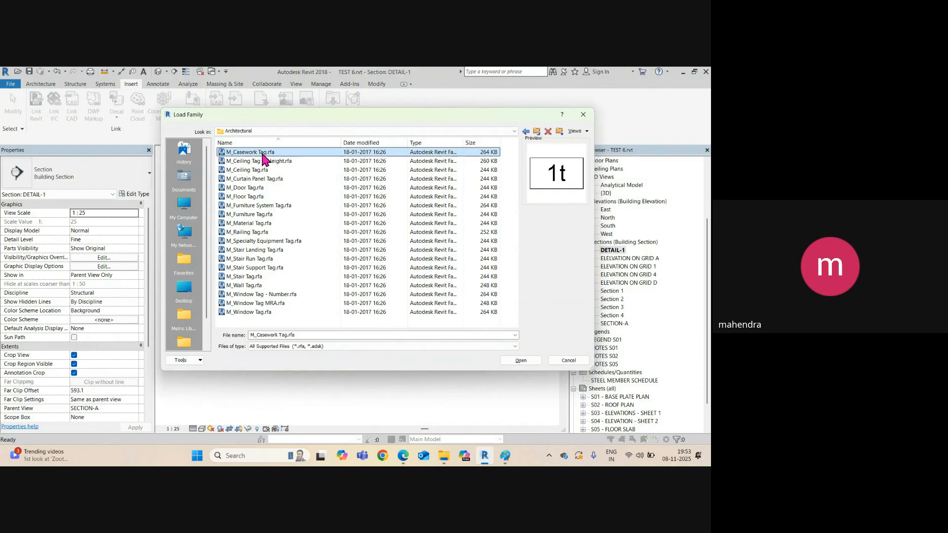
pyautogui.press('Down')
pyautogui.press('Down')
pyautogui.press('Down')
pyautogui.press('Down')
pyautogui.press('Down')
pyautogui.press('Down')
pyautogui.press('Down')
pyautogui.press('Down')
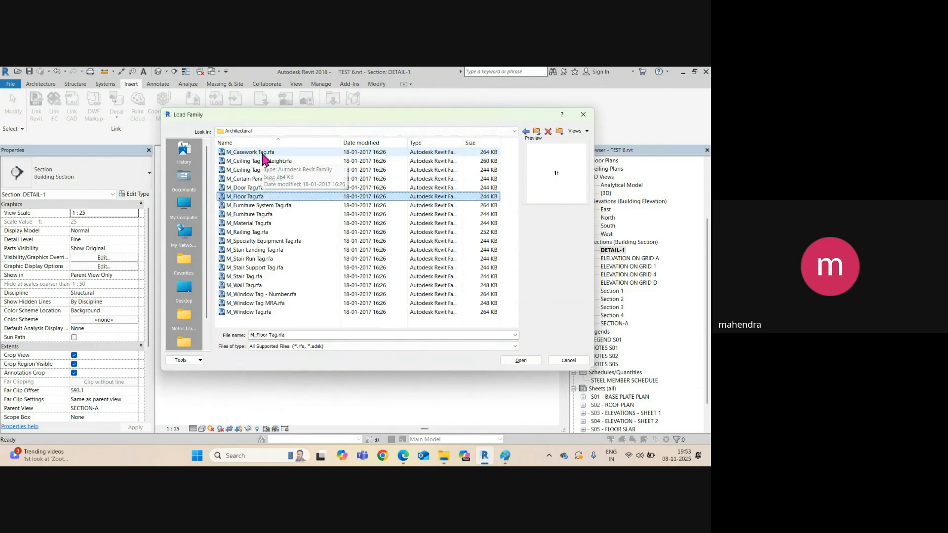
pyautogui.click(537, 132)
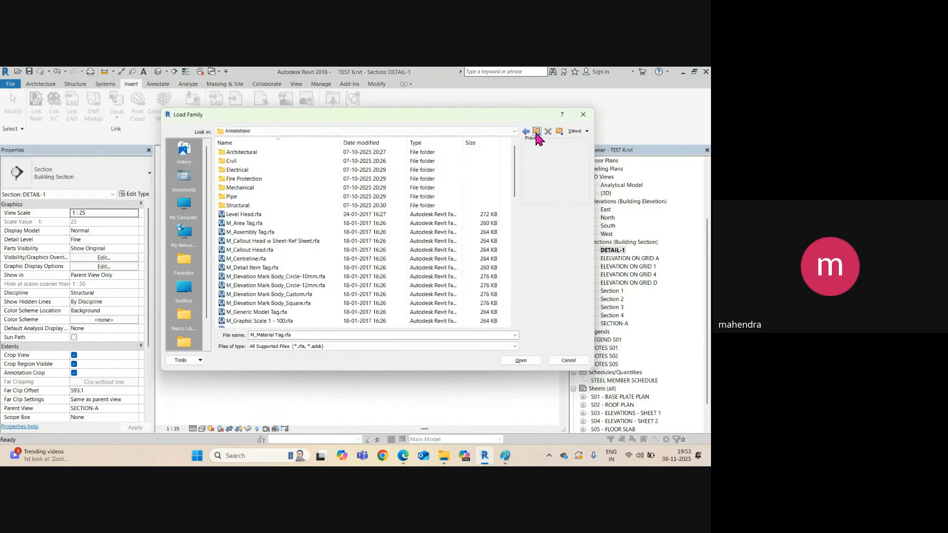
pyautogui.click(537, 131)
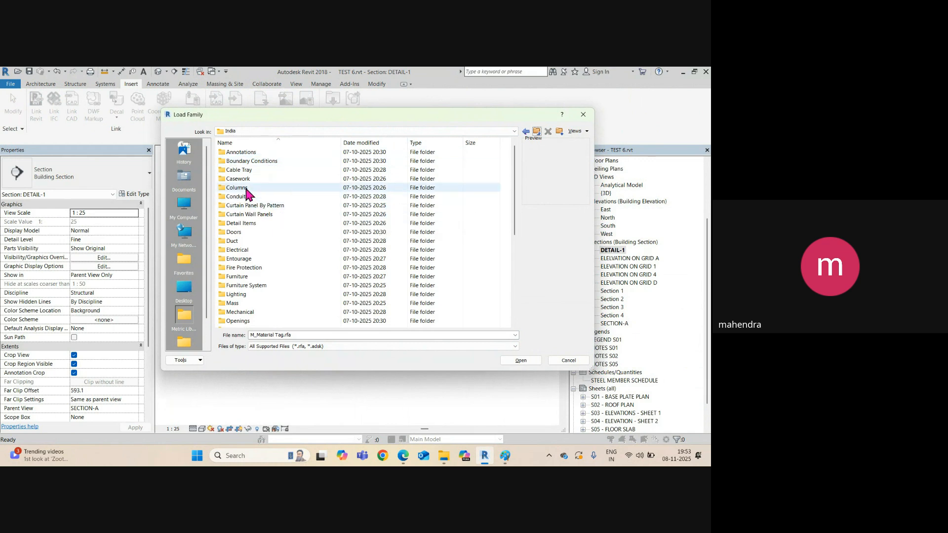
# Step: Load the M_Break Line.rfa family from the Div 01-General folder of the Detail Items library
pyautogui.doubleClick(249, 226)
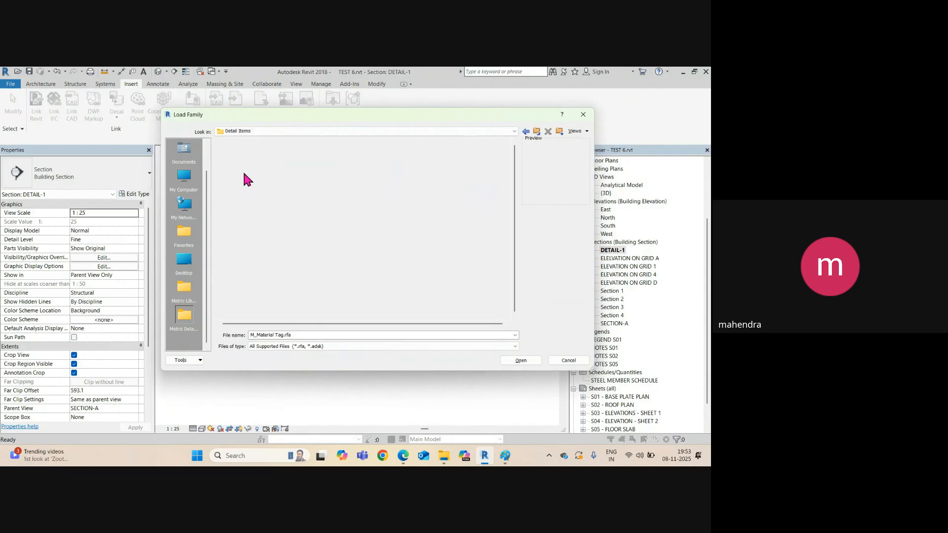
pyautogui.doubleClick(245, 153)
pyautogui.click(244, 152)
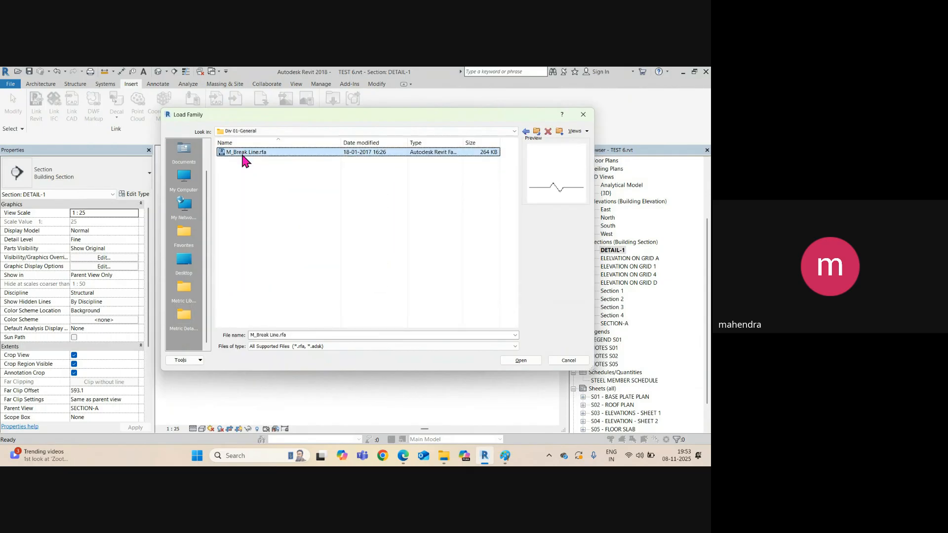
pyautogui.click(513, 360)
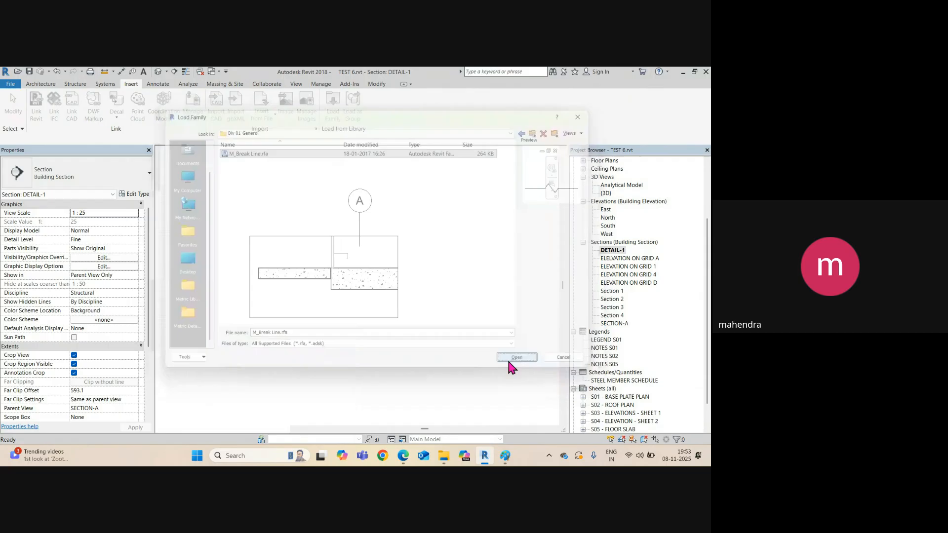
pyautogui.scroll(3, 380, 291)
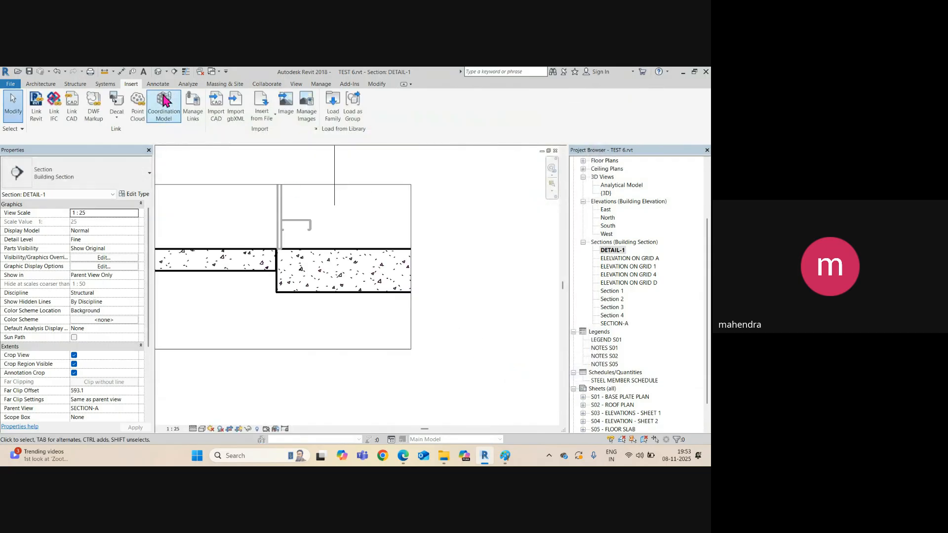
pyautogui.click(70, 87)
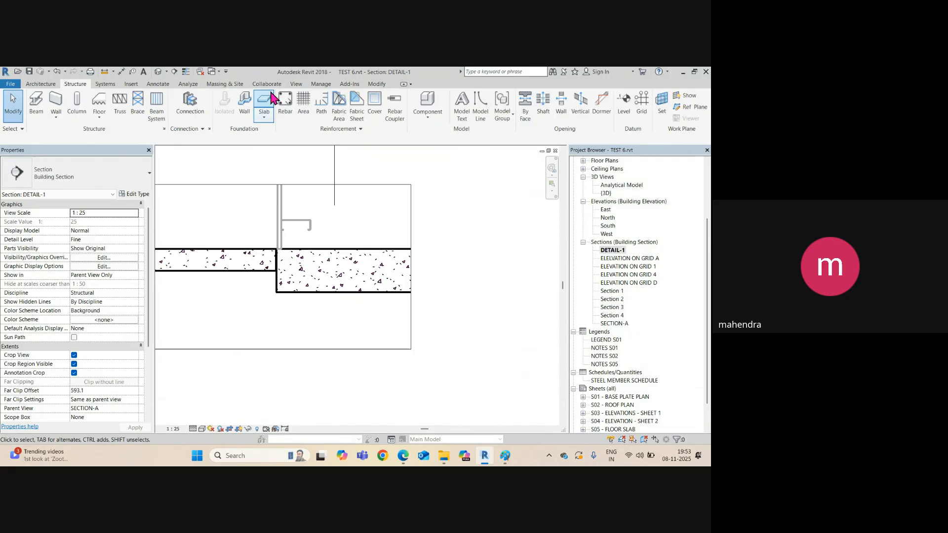
pyautogui.click(423, 119)
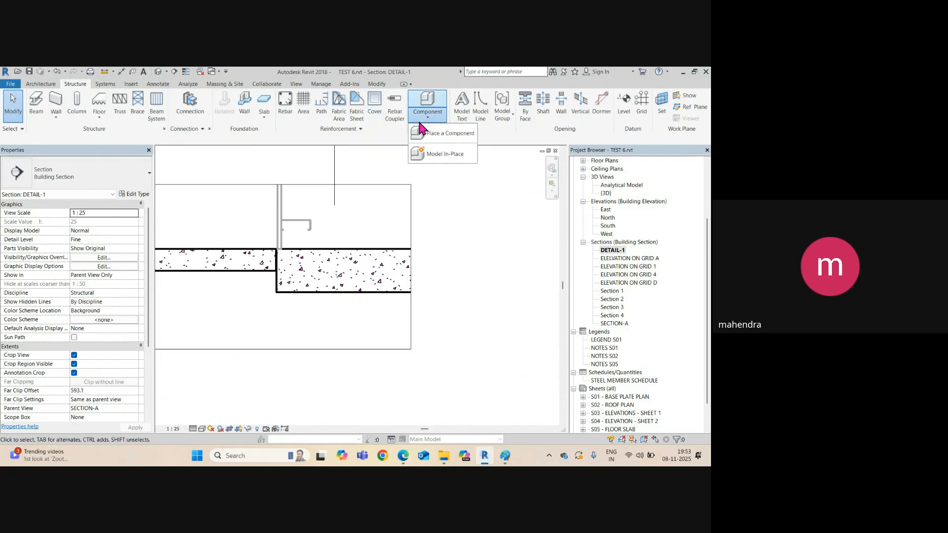
pyautogui.click(441, 140)
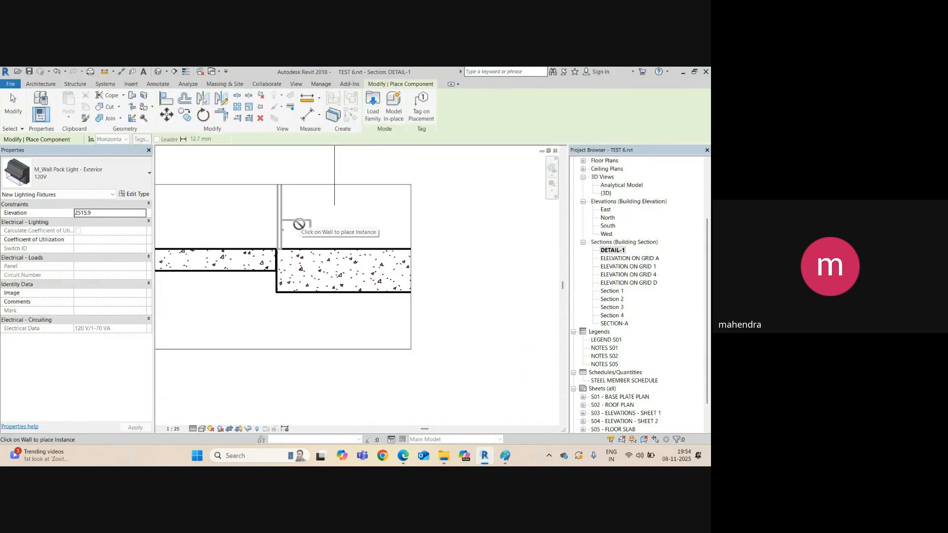
pyautogui.press('Escape')
pyautogui.press('Escape')
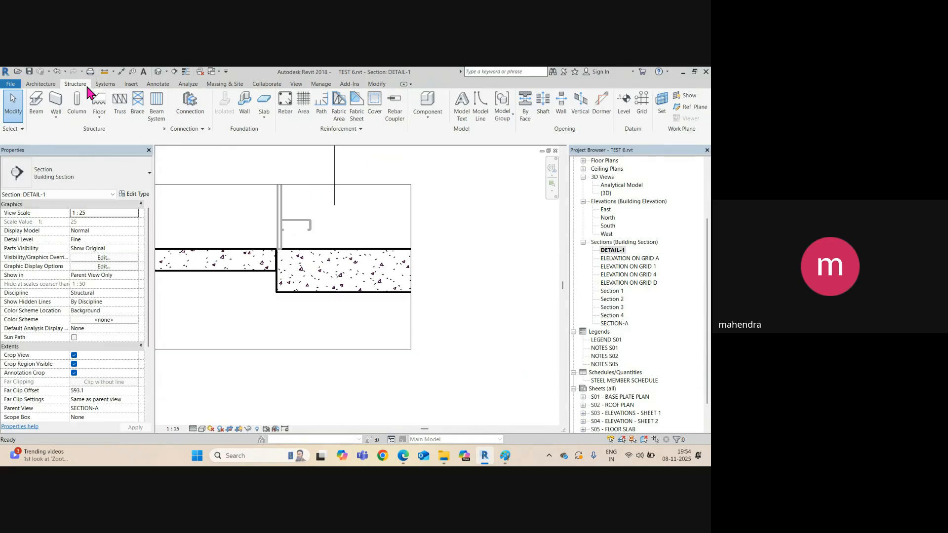
pyautogui.click(157, 85)
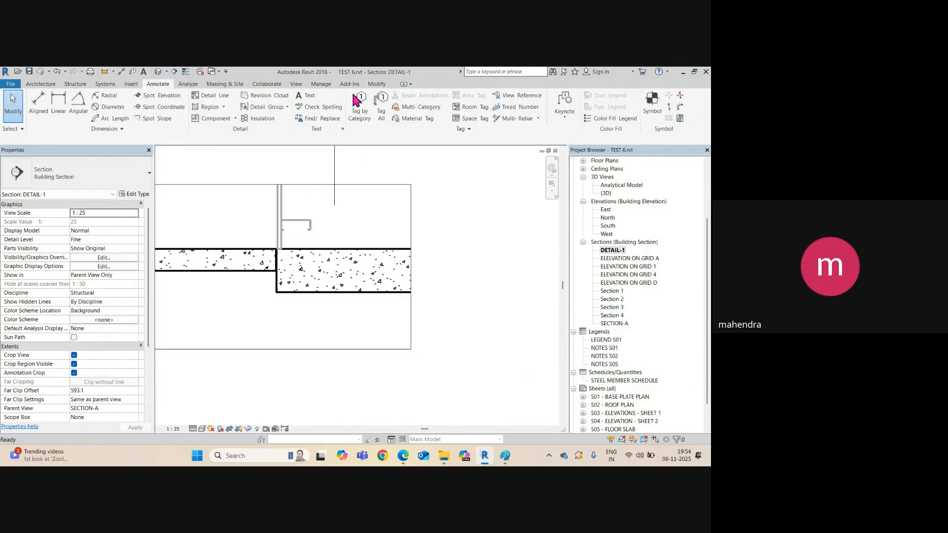
pyautogui.click(652, 103)
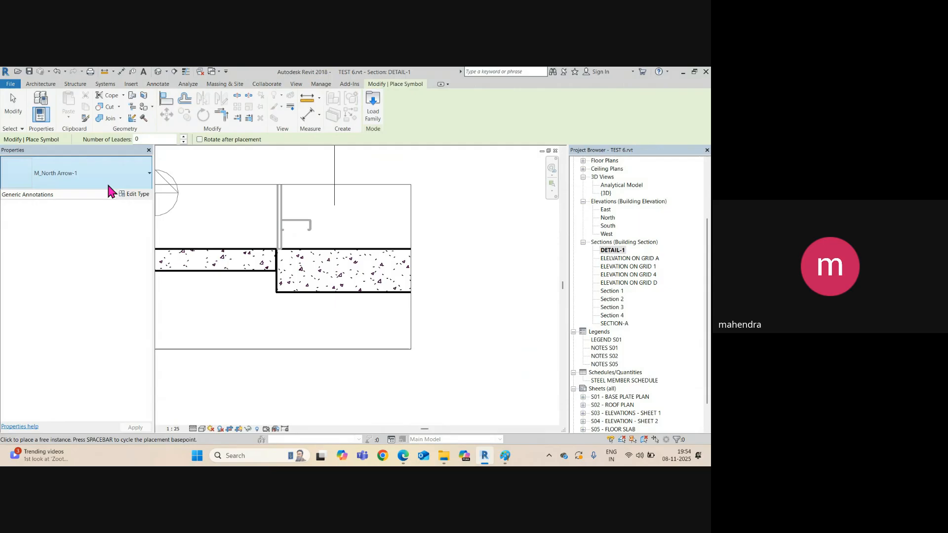
pyautogui.click(107, 180)
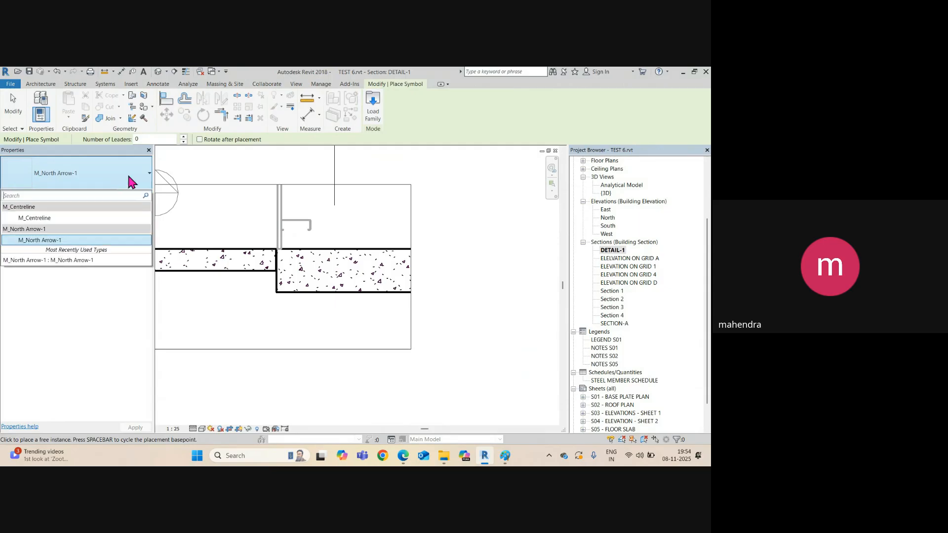
pyautogui.click(89, 241)
pyautogui.press('Escape')
pyautogui.press('Escape')
pyautogui.click(72, 85)
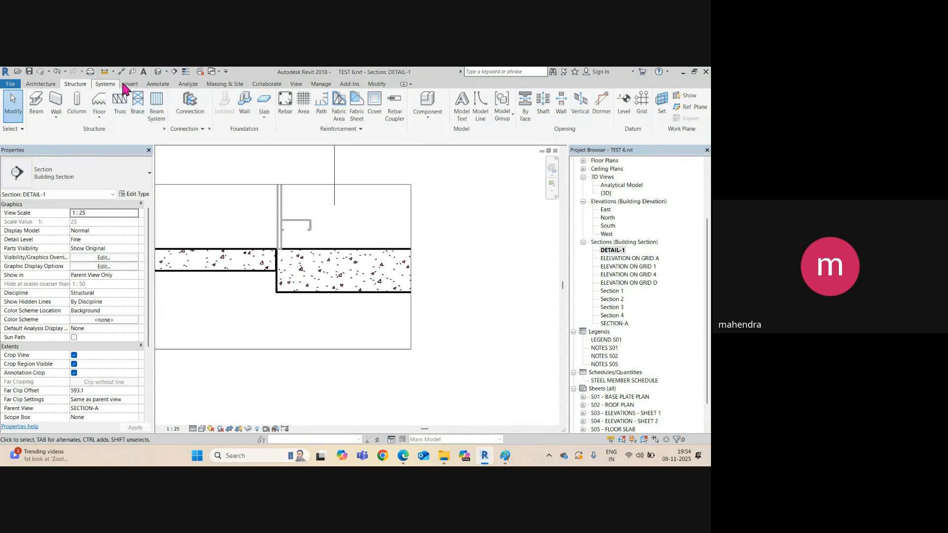
# Step: Place an M_Break Line detail component just above the thicker slab, near the crop boundary in DETAIL-1
pyautogui.click(158, 84)
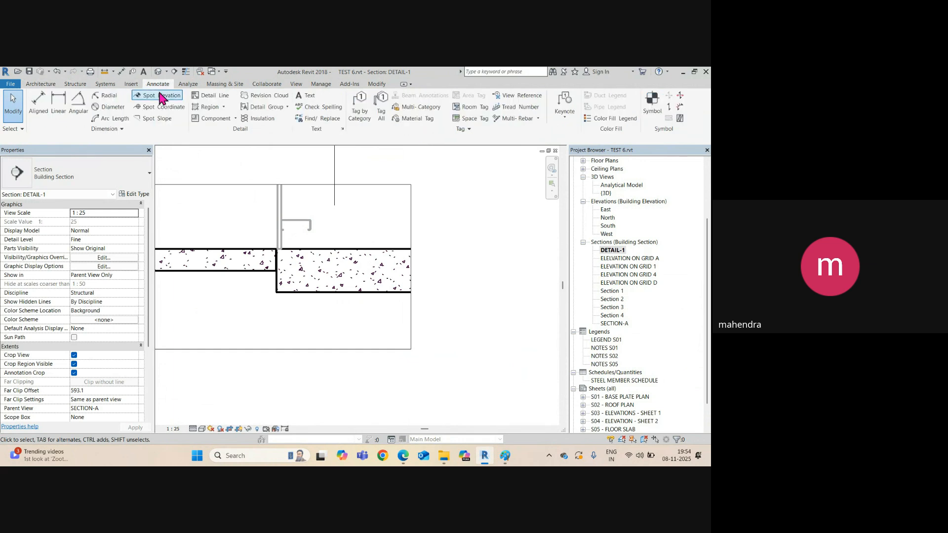
pyautogui.click(235, 118)
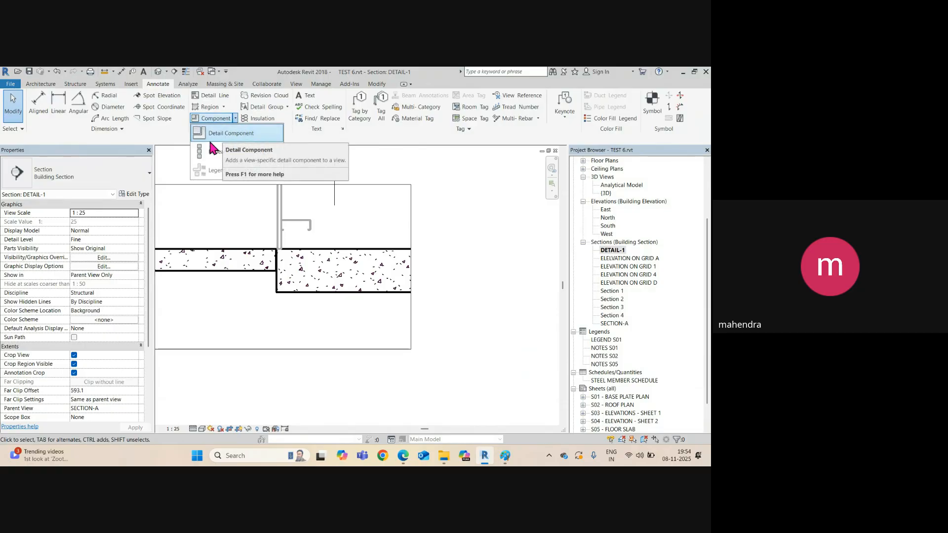
pyautogui.click(213, 134)
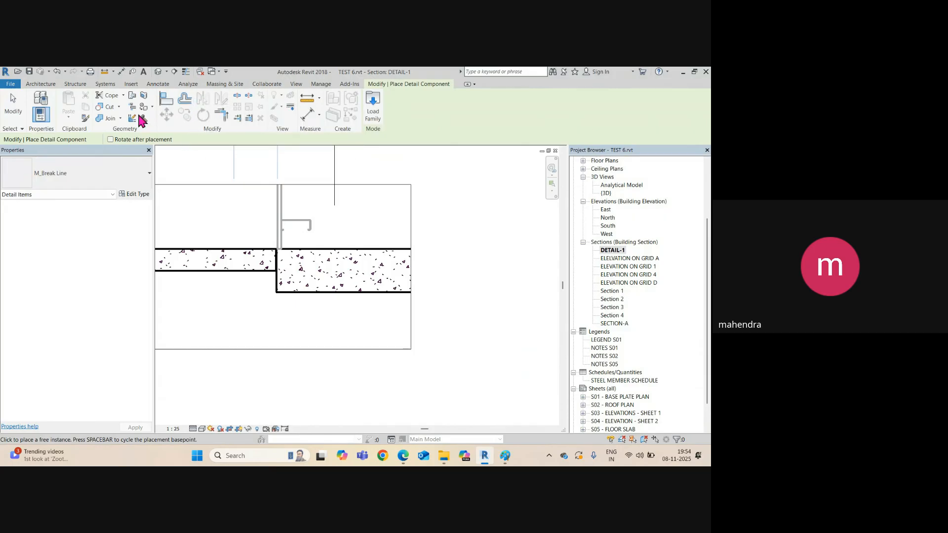
pyautogui.press('Escape')
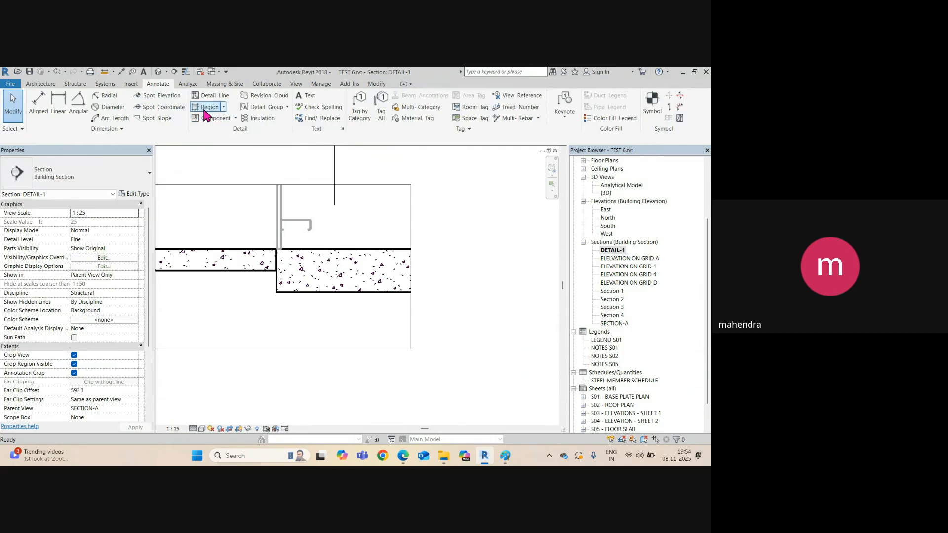
pyautogui.click(235, 119)
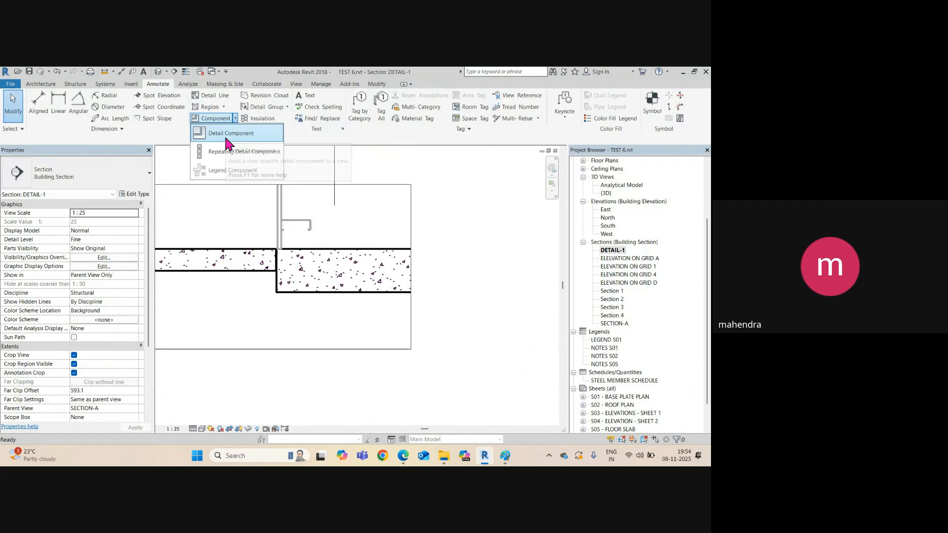
pyautogui.click(226, 143)
pyautogui.scroll(5, 330, 297)
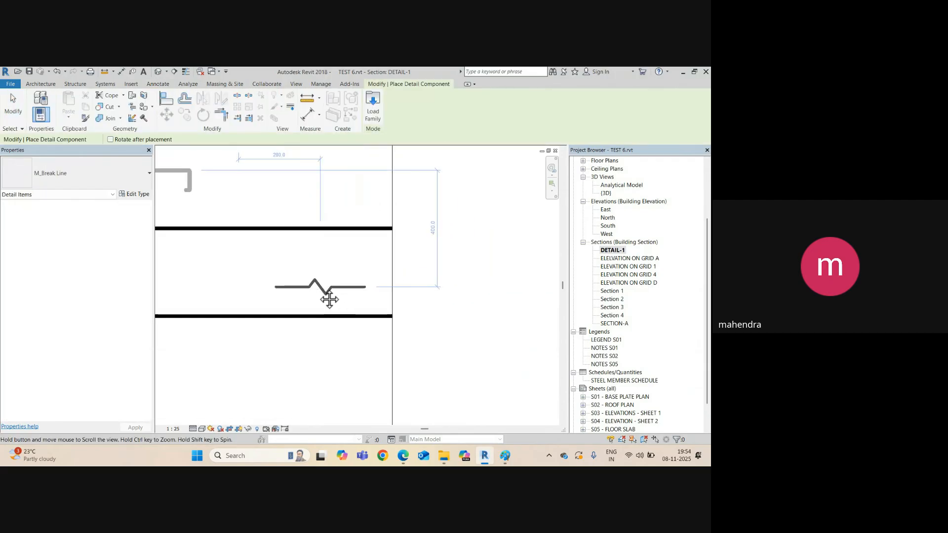
pyautogui.scroll(-3, 330, 299)
pyautogui.click(343, 210)
pyautogui.press('Escape')
pyautogui.press('Escape')
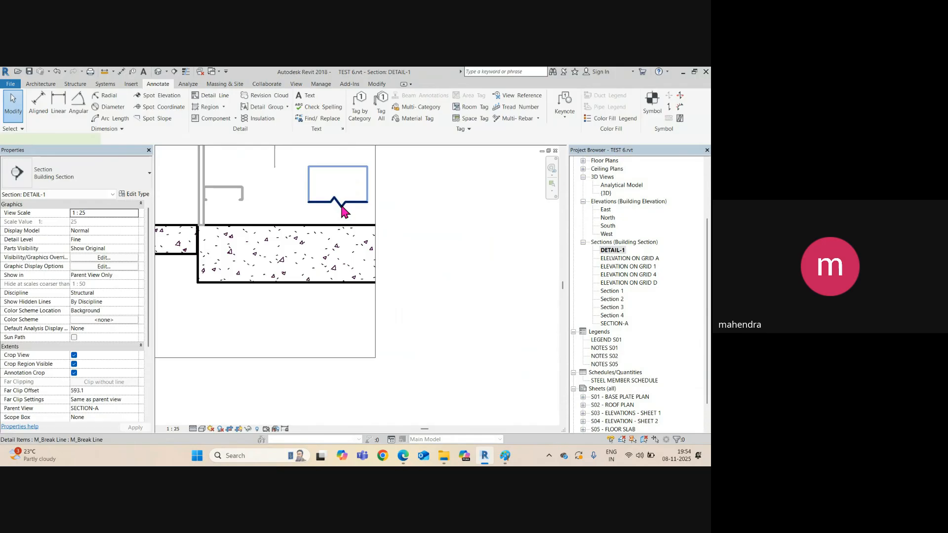
# Step: Rotate the break line to vertical with its mask facing the crop boundary and move it down onto the thicker slab's end
pyautogui.click(343, 210)
pyautogui.press('space')
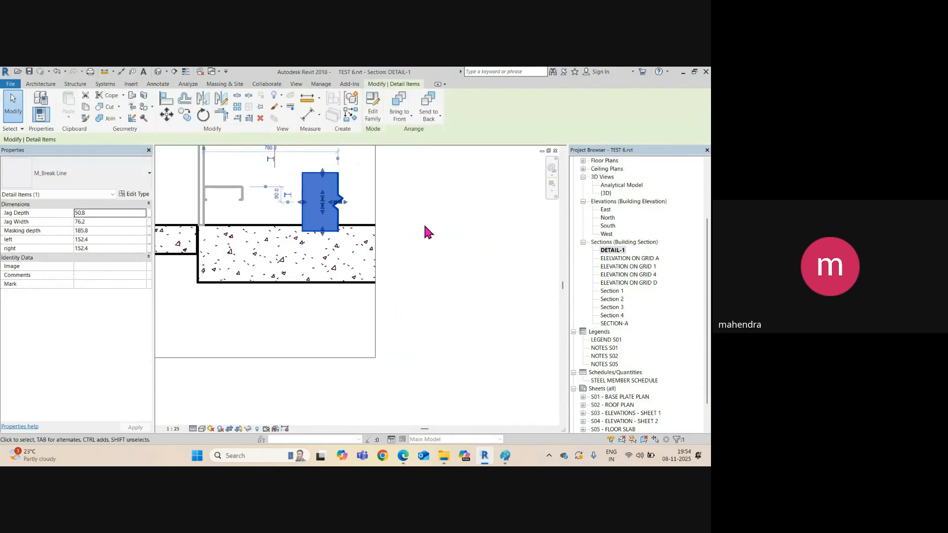
pyautogui.press('space')
pyautogui.press('space')
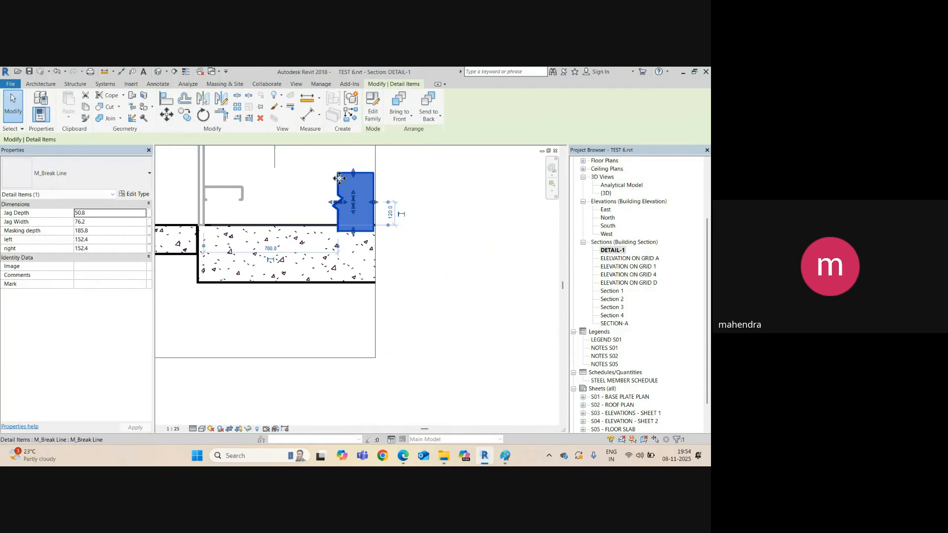
pyautogui.moveTo(339, 179); pyautogui.dragTo(347, 230)
# Step: Extend the break line past the slab's top and bottom faces, with left about 229 mm and right about 227 mm
pyautogui.scroll(1, 352, 265)
pyautogui.scroll(2, 351, 265)
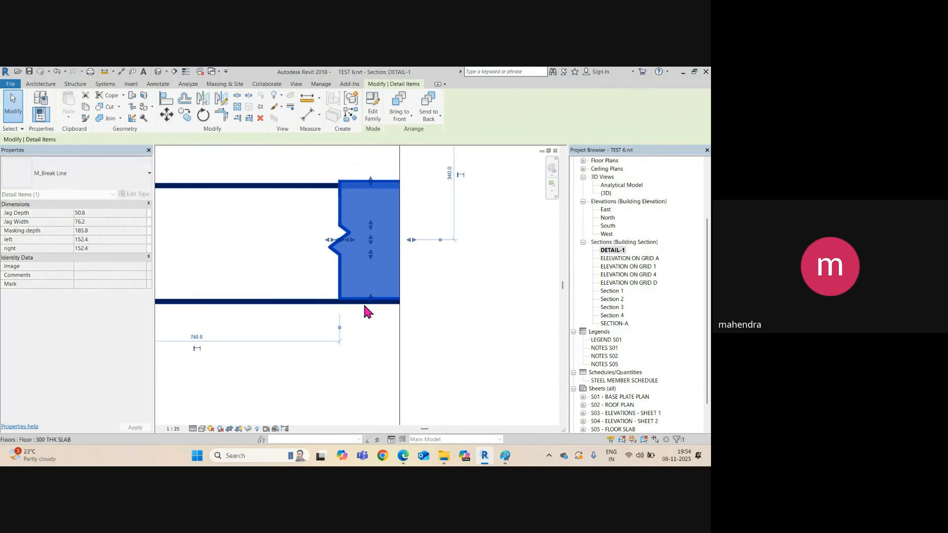
pyautogui.moveTo(370, 310); pyautogui.dragTo(370, 328)
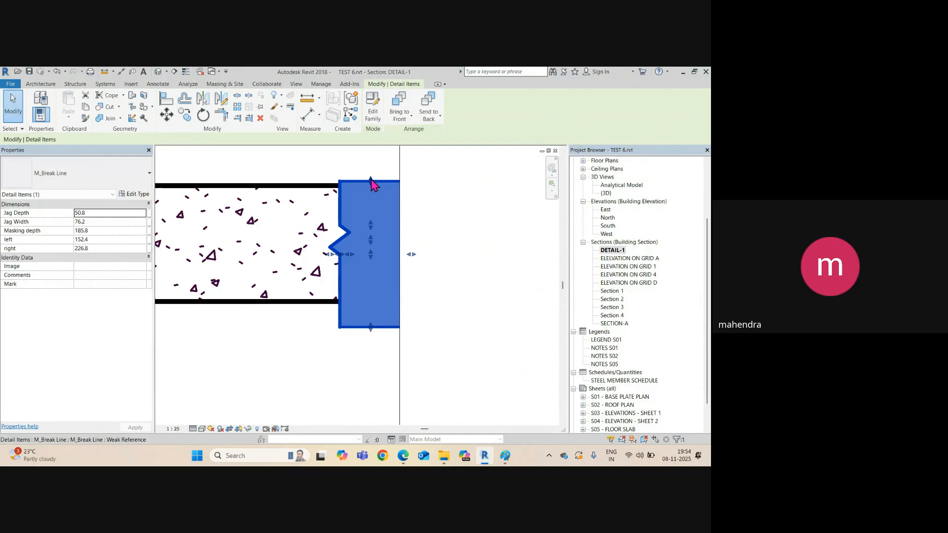
pyautogui.moveTo(371, 181); pyautogui.dragTo(373, 153)
pyautogui.scroll(1, 327, 251)
pyautogui.scroll(1, 327, 246)
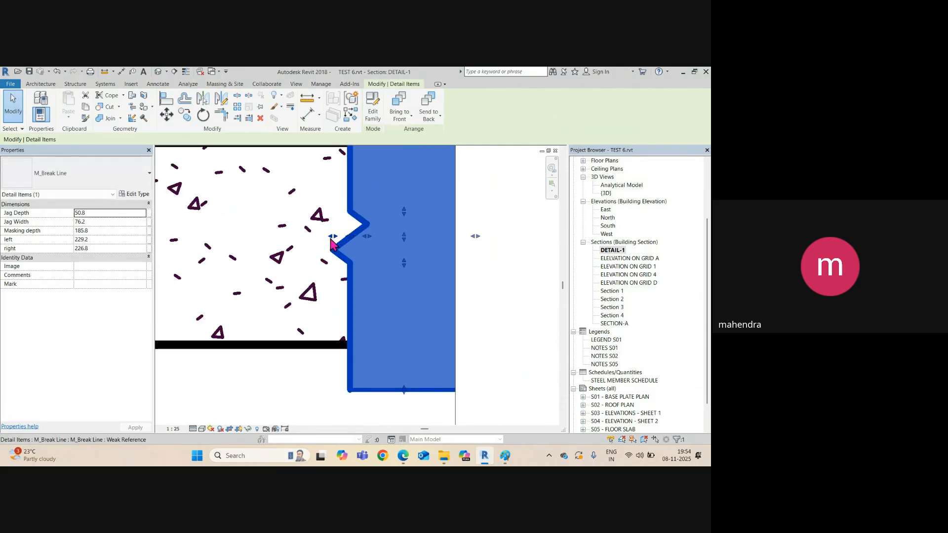
# Step: Deepen the break line's jag to about 146 mm, extend its mask past the crop boundary, and shift the break line slightly toward that boundary
pyautogui.moveTo(329, 238); pyautogui.dragTo(271, 238)
pyautogui.scroll(-3, 346, 252)
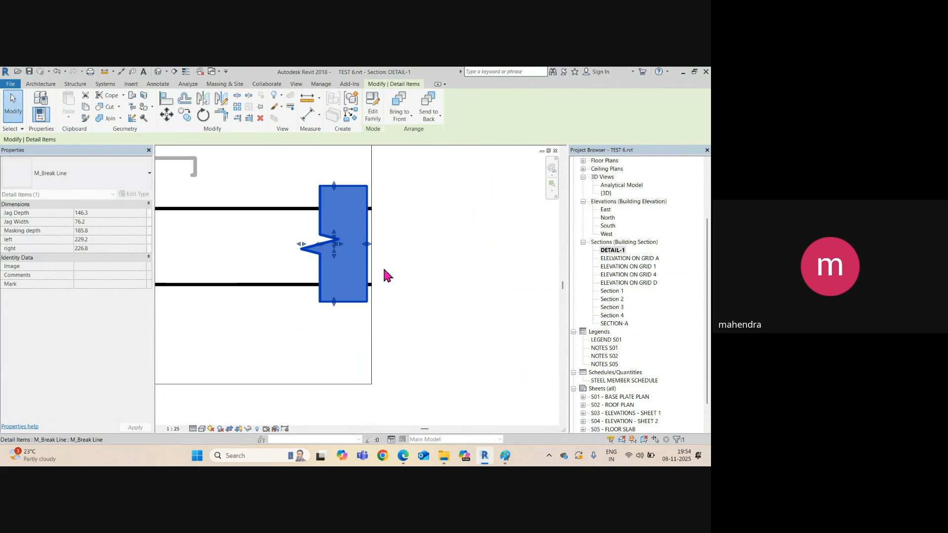
pyautogui.moveTo(370, 248); pyautogui.dragTo(389, 245)
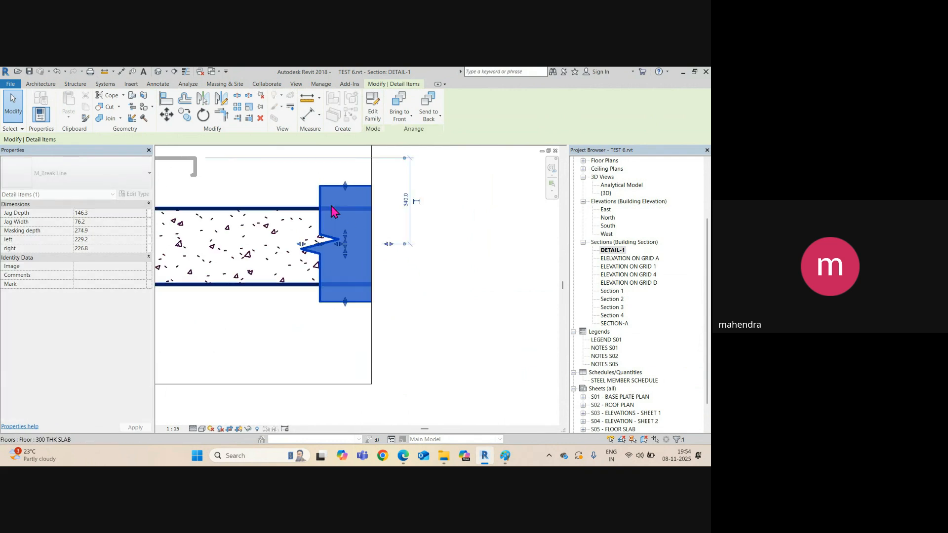
pyautogui.moveTo(321, 192); pyautogui.dragTo(339, 191)
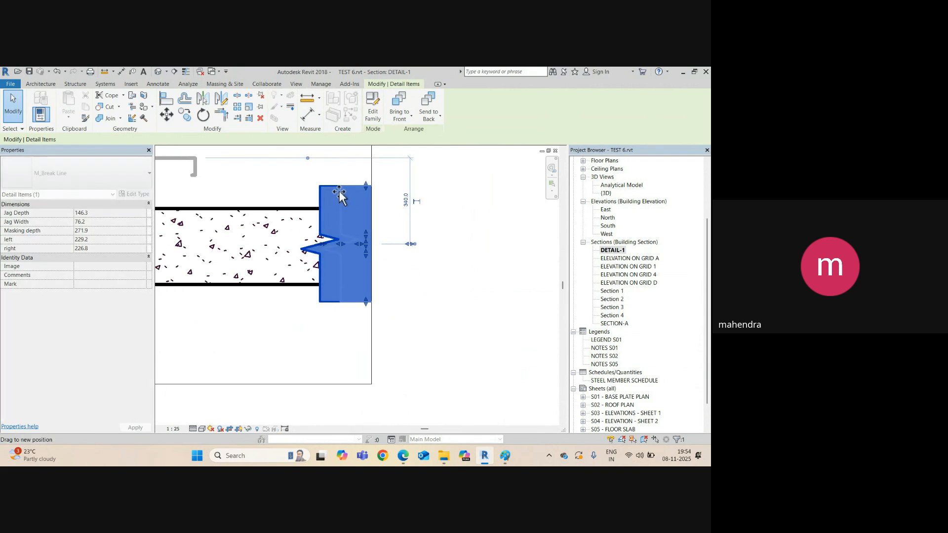
pyautogui.click(474, 312)
pyautogui.scroll(-4, 448, 288)
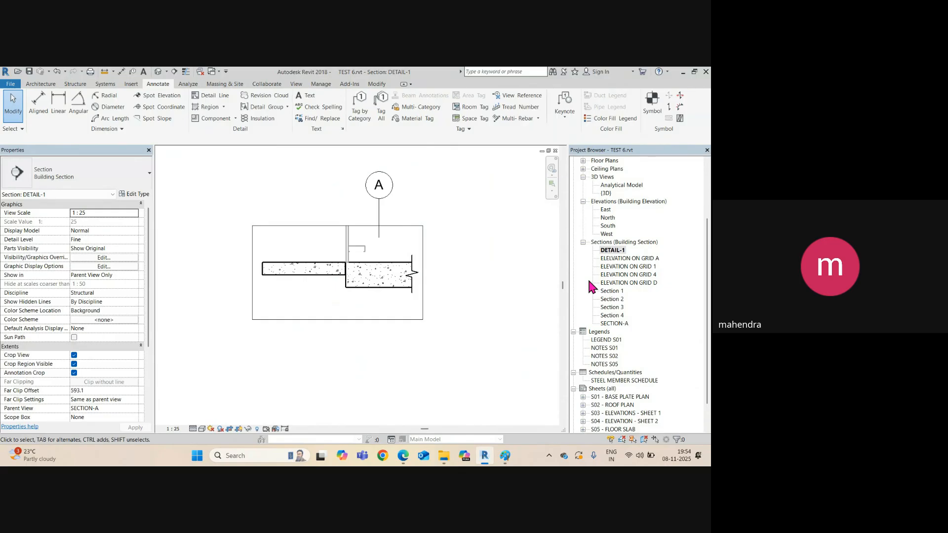
# Step: Open sheet S06 - SECTIONS and place the DETAIL-1 view on it beneath SECTION-A
pyautogui.hotkey('ctrl', 'Tab')
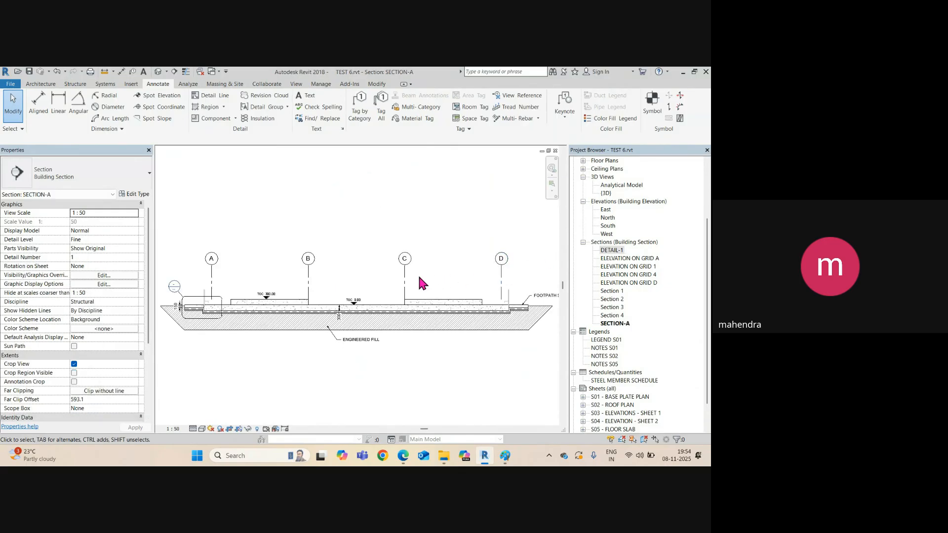
pyautogui.scroll(-3, 310, 200)
pyautogui.hotkey('ctrl', 'Tab')
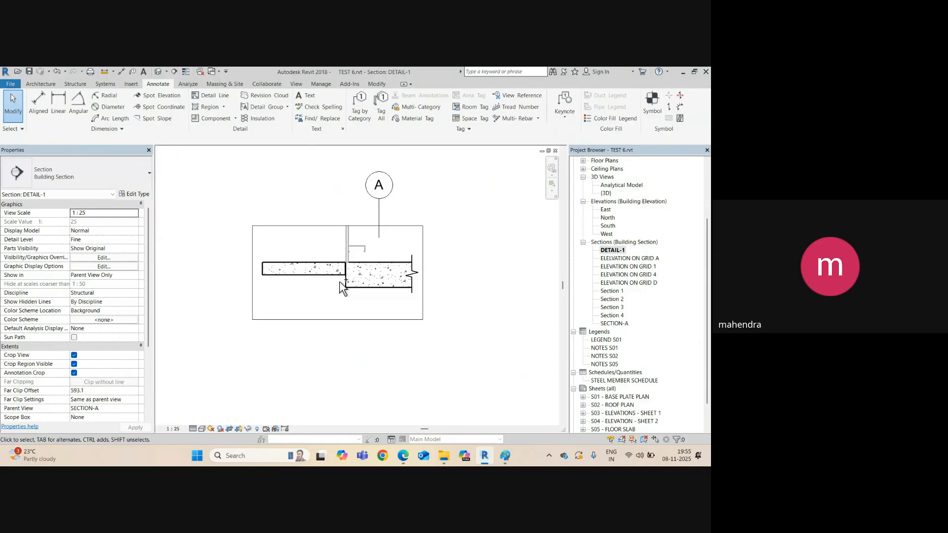
pyautogui.hotkey('ctrl', 'Tab')
pyautogui.hotkey('ctrl', 'Tab')
pyautogui.scroll(-1, 644, 374)
pyautogui.doubleClick(616, 405)
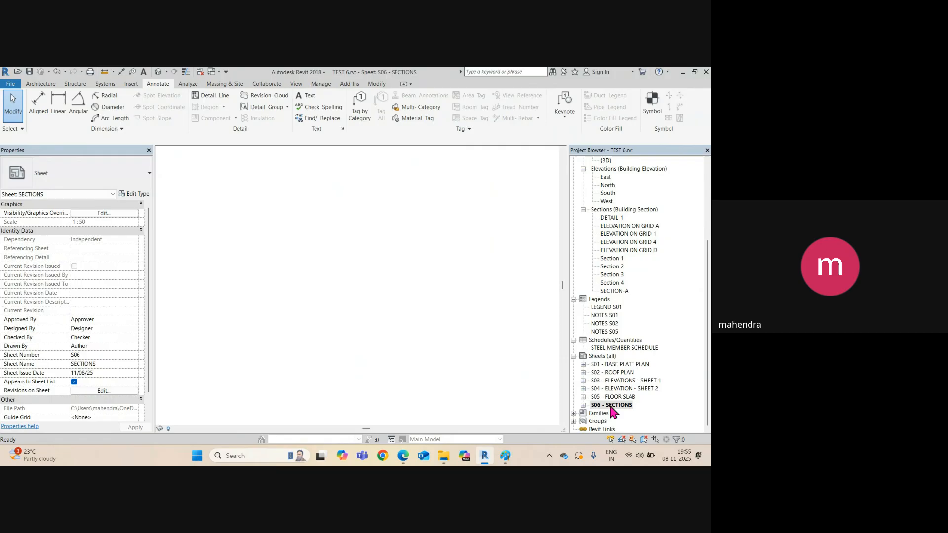
pyautogui.click(604, 218)
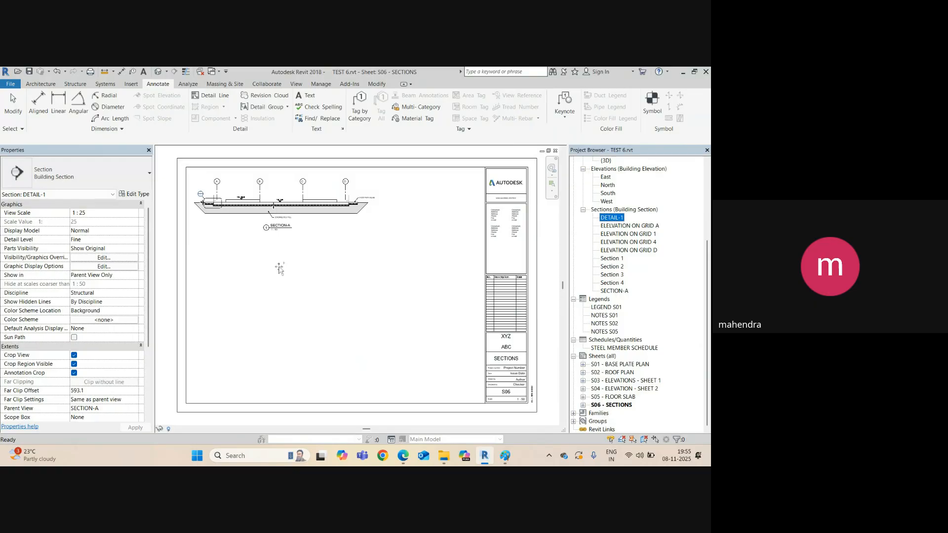
pyautogui.click(232, 254)
# Step: Check the callout tag's detail and sheet reference in SECTION-A and the placed DETAIL-1 viewport
pyautogui.scroll(3, 228, 265)
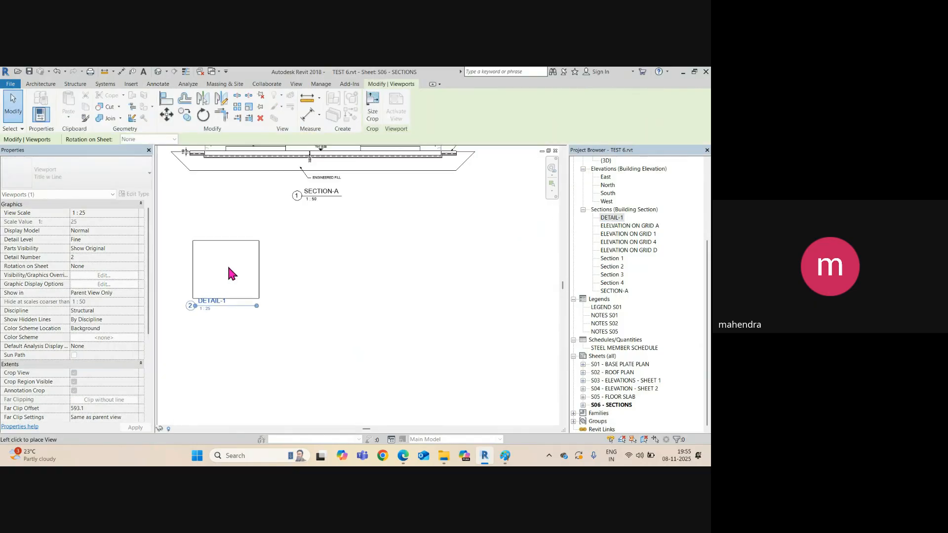
pyautogui.moveTo(305, 285); pyautogui.dragTo(362, 380, button='middle')
pyautogui.scroll(5, 244, 247)
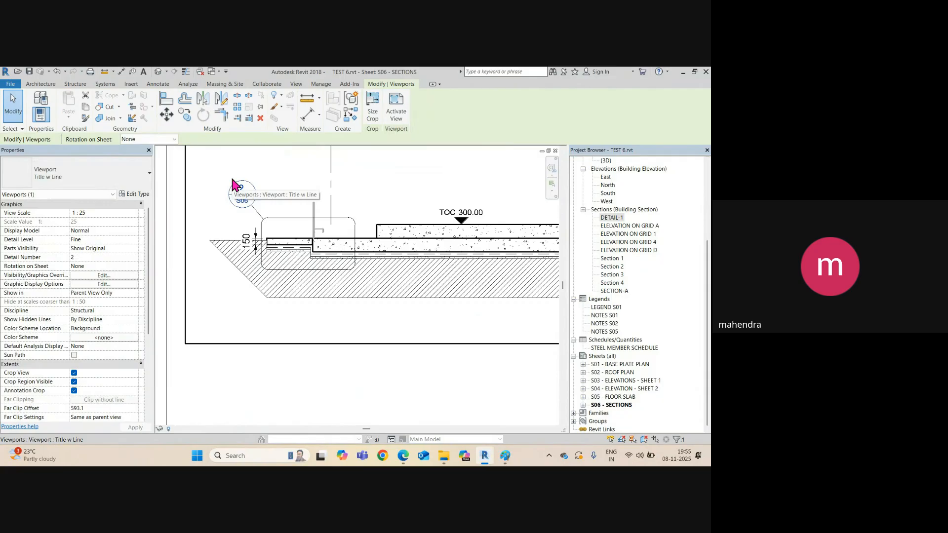
pyautogui.scroll(-4, 234, 182)
pyautogui.moveTo(297, 346); pyautogui.dragTo(298, 321, button='middle')
pyautogui.scroll(2, 302, 301)
pyautogui.click(448, 352)
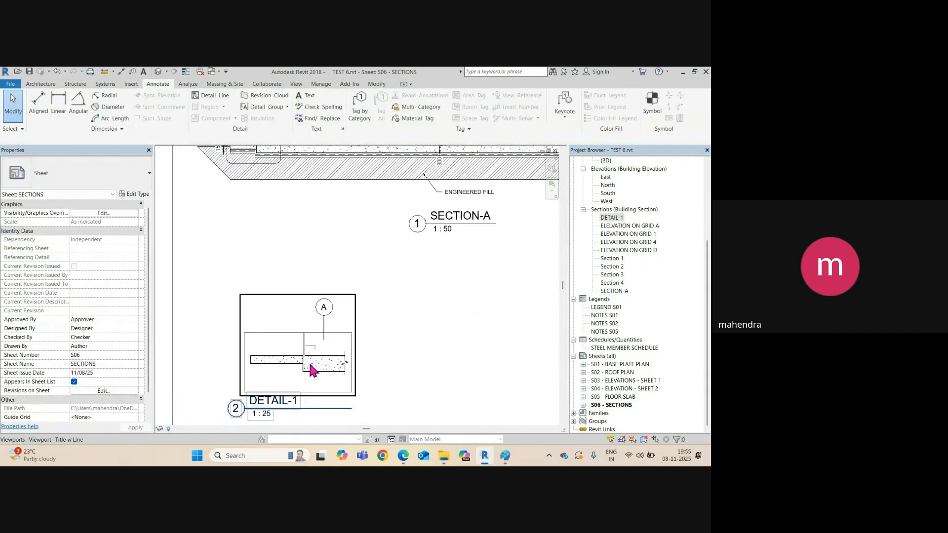
pyautogui.scroll(-3, 304, 346)
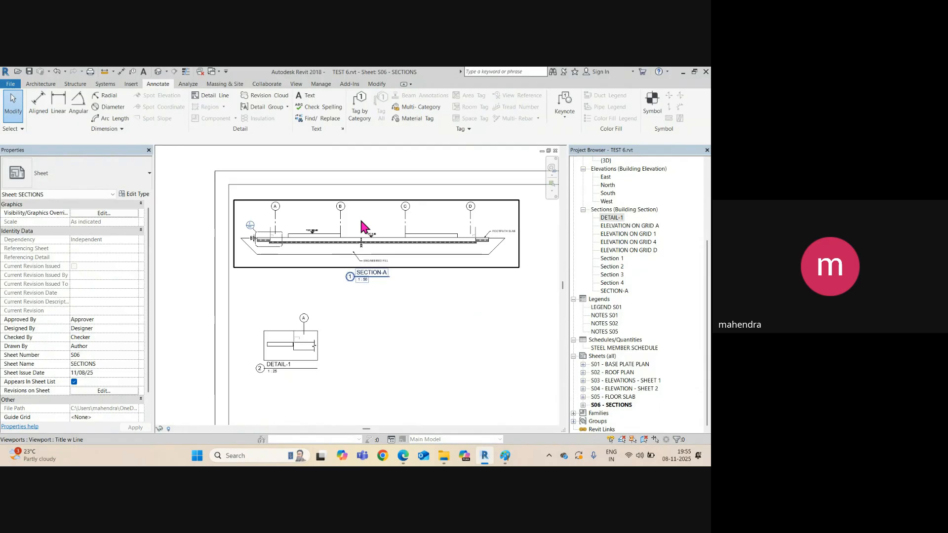
# Step: Set the detail number of SECTION-A to 1A and that of DETAIL-1 to 1
pyautogui.click(360, 214)
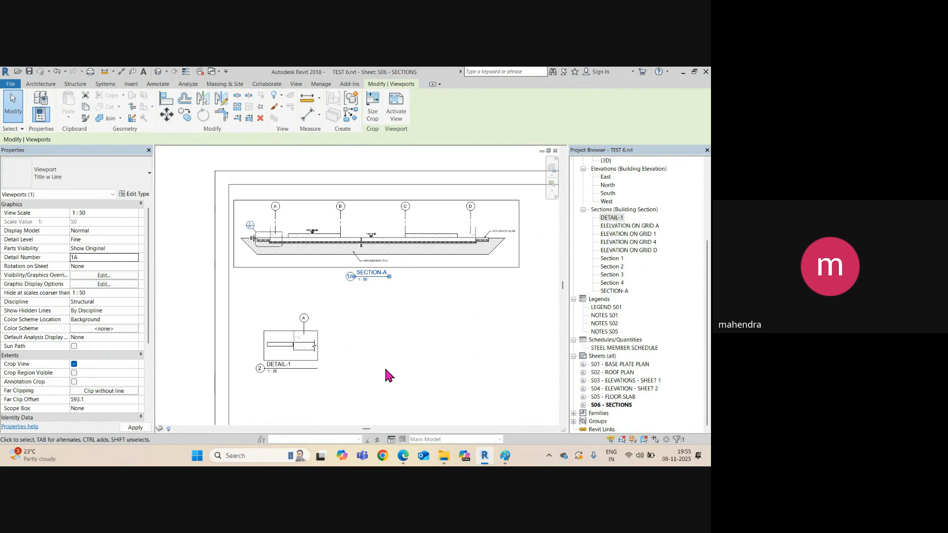
pyautogui.click(297, 349)
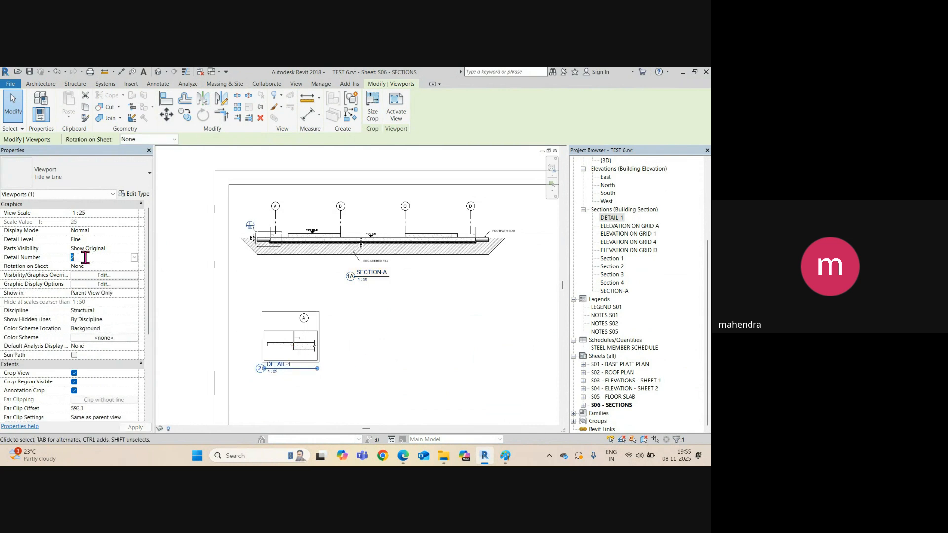
pyautogui.write('1')
pyautogui.click(382, 345)
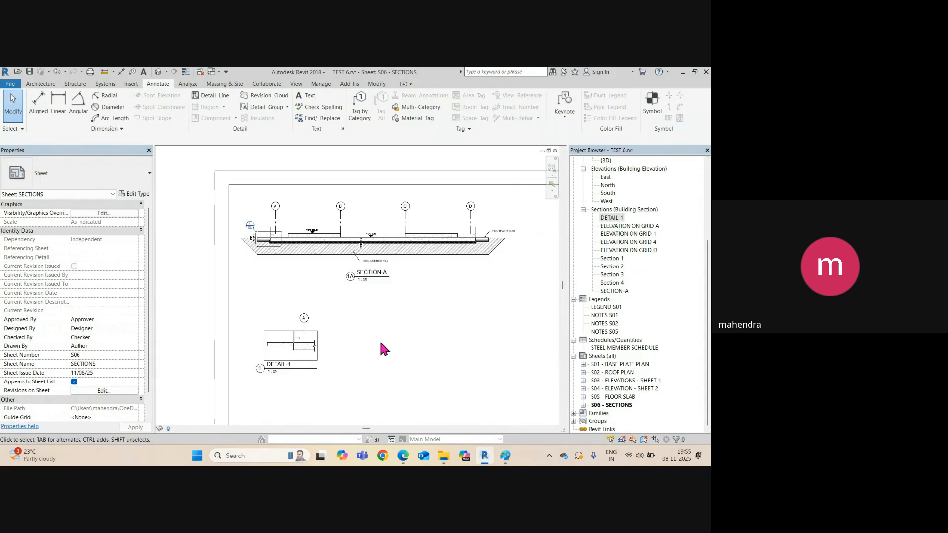
# Step: Check the SECTION-A callout tag, and shift the DETAIL-1 view title slightly to the right beneath its viewport
pyautogui.scroll(8, 253, 237)
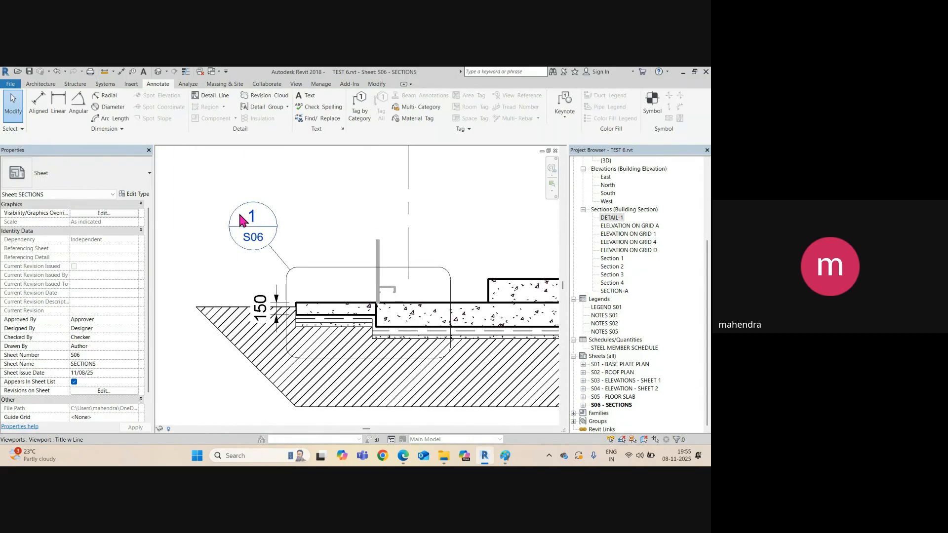
pyautogui.scroll(-2, 241, 217)
pyautogui.scroll(-1, 310, 349)
pyautogui.moveTo(311, 350); pyautogui.dragTo(265, 178, button='middle')
pyautogui.moveTo(268, 339); pyautogui.dragTo(238, 204, button='middle')
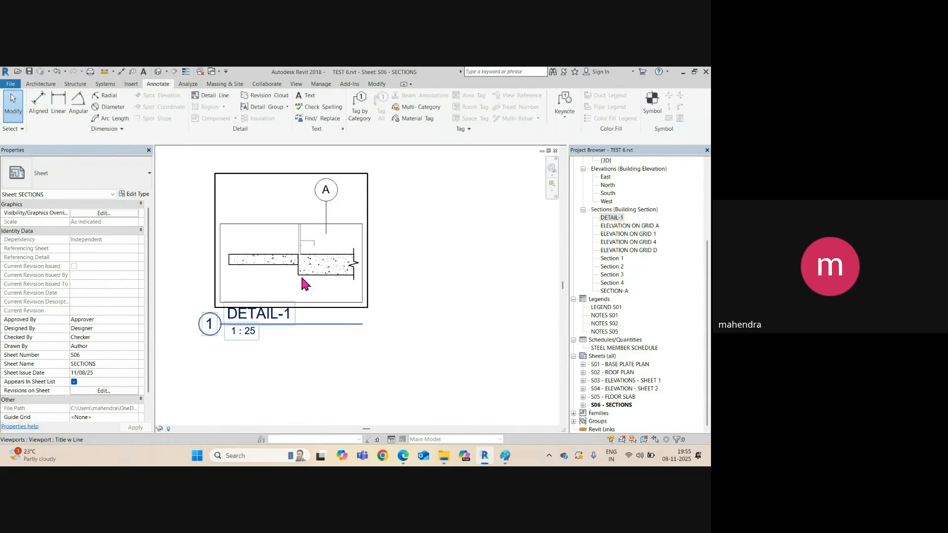
pyautogui.moveTo(348, 291); pyautogui.dragTo(341, 332, button='middle')
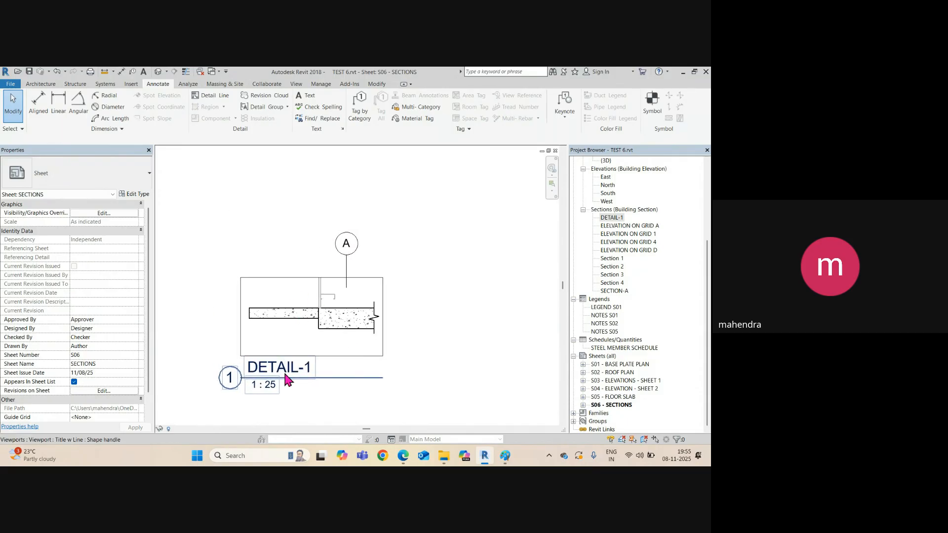
pyautogui.scroll(-2, 399, 326)
pyautogui.moveTo(398, 326); pyautogui.dragTo(420, 272, button='middle')
pyautogui.moveTo(324, 296); pyautogui.dragTo(342, 304)
# Step: Activate the DETAIL-1 view on the sheet, set its scale to 1:10, and return to the sheet
pyautogui.doubleClick(327, 226)
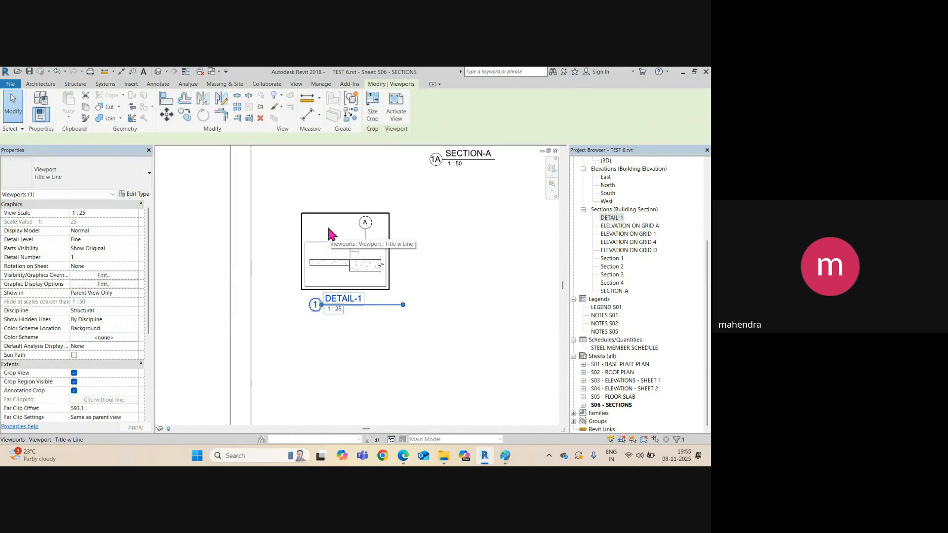
pyautogui.click(177, 429)
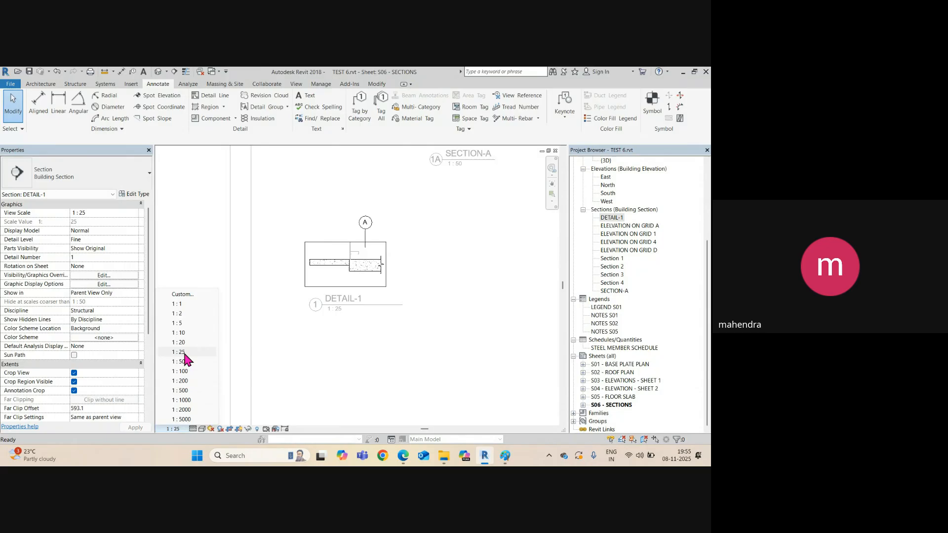
pyautogui.click(182, 334)
pyautogui.scroll(-3, 314, 297)
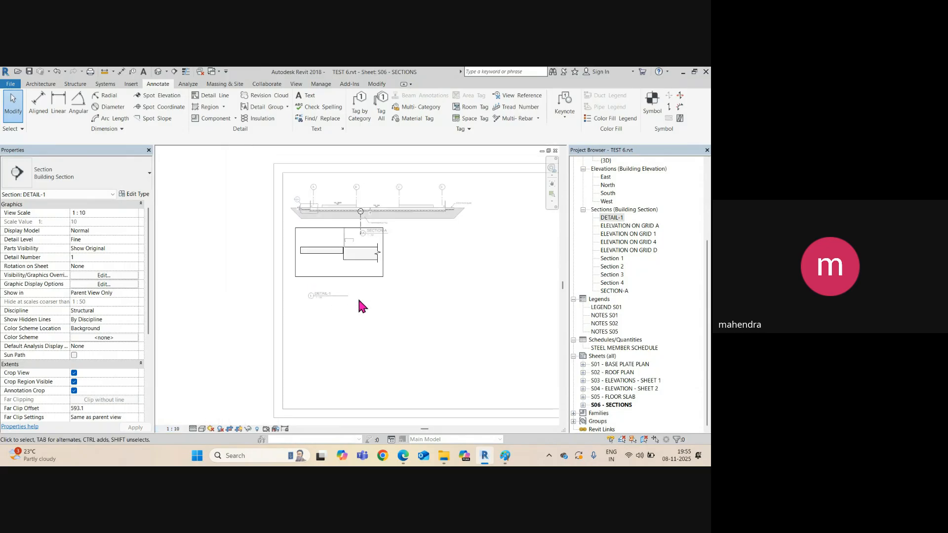
pyautogui.doubleClick(387, 334)
# Step: Move the DETAIL-1 viewport down below SECTION-A and bring its view title up just beneath the slabs
pyautogui.click(350, 254)
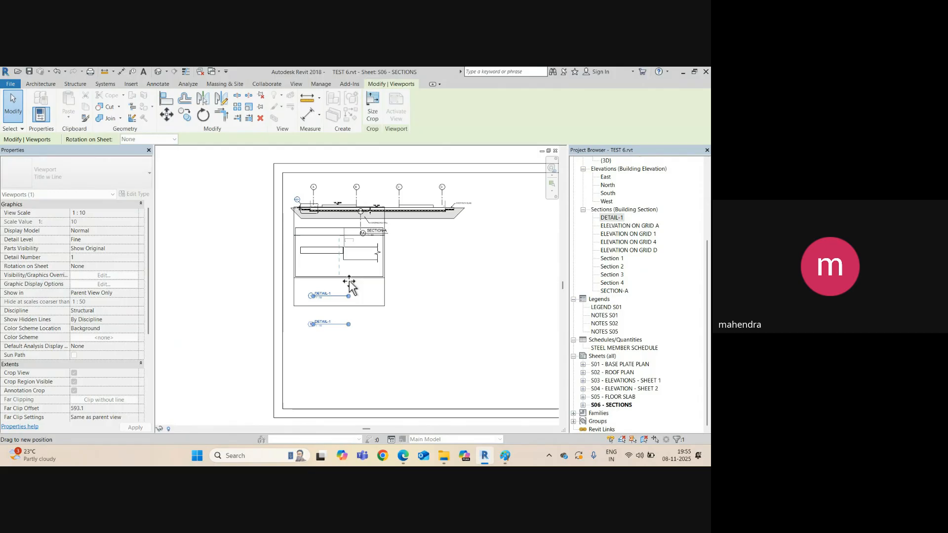
pyautogui.scroll(3, 349, 307)
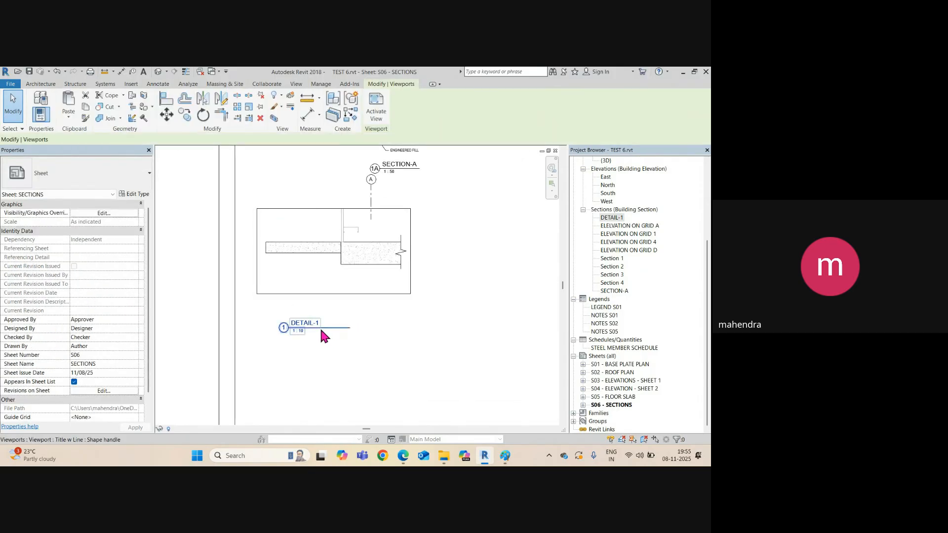
pyautogui.moveTo(319, 327)
pyautogui.mouseDown()
pyautogui.moveTo(348, 303)
pyautogui.moveTo(335, 302)
pyautogui.moveTo(326, 272)
pyautogui.moveTo(331, 294)
pyautogui.mouseUp()
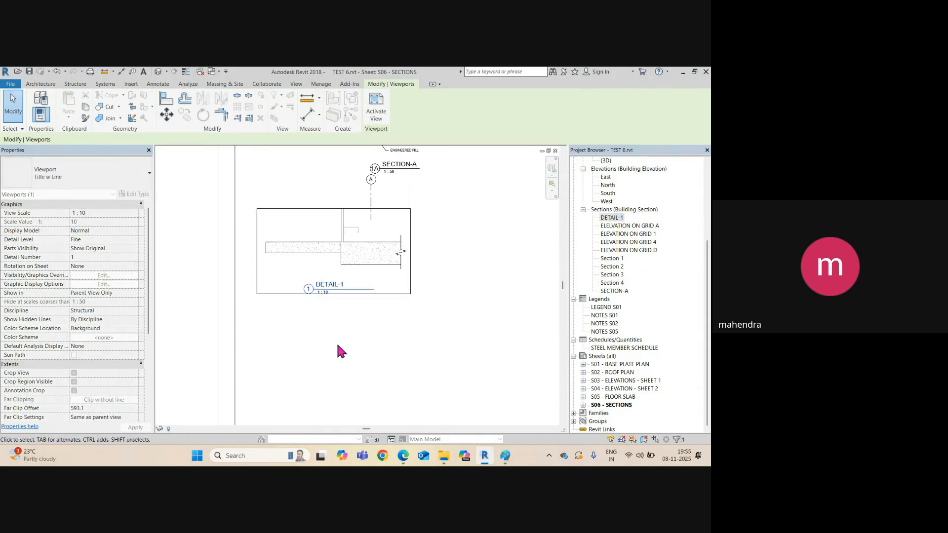
pyautogui.click(333, 336)
pyautogui.scroll(3, 301, 282)
pyautogui.scroll(-2, 196, 254)
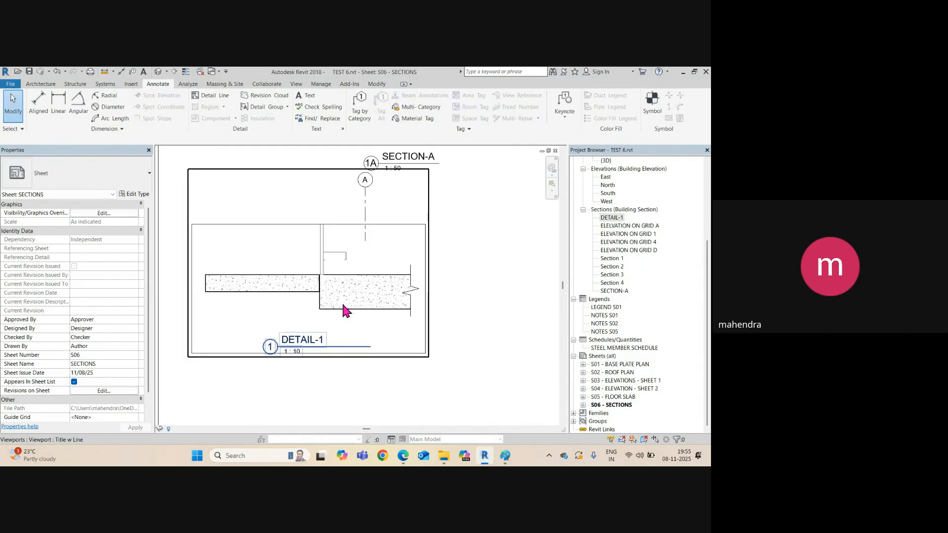
# Step: Activate DETAIL-1 and override both floor slabs by element so that their cut patterns are not visible
pyautogui.doubleClick(287, 252)
pyautogui.click(291, 286)
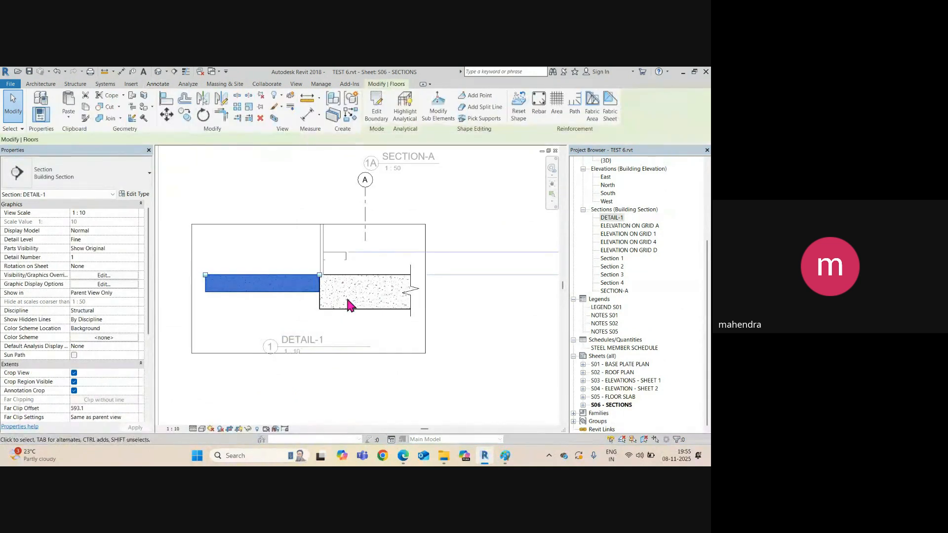
pyautogui.keyDown('ctrl'); pyautogui.click(349, 309); pyautogui.keyUp('ctrl')
pyautogui.rightClick(350, 311)
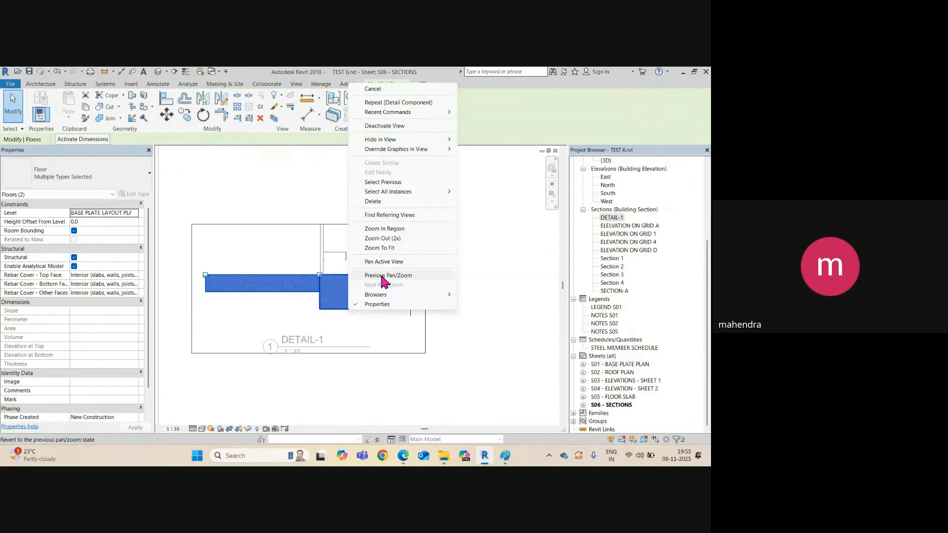
pyautogui.moveTo(399, 153)
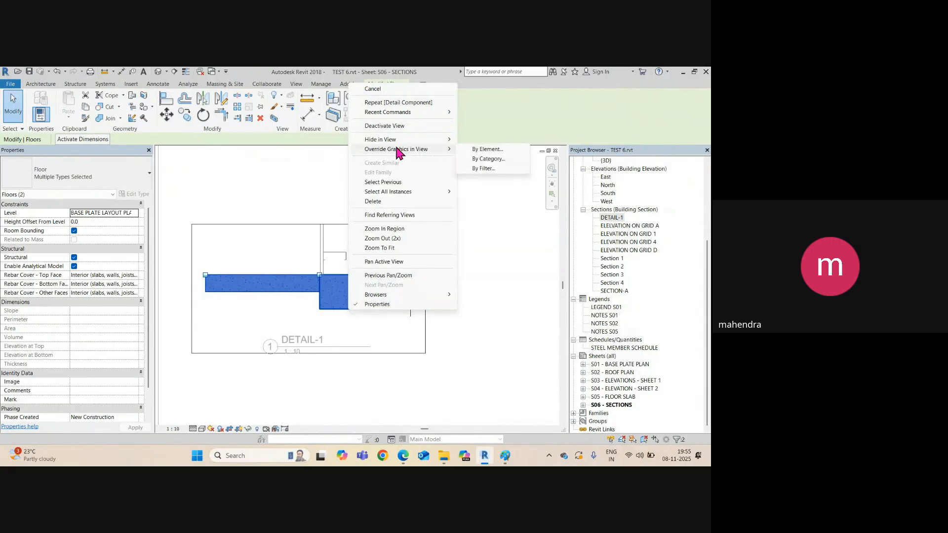
pyautogui.click(486, 150)
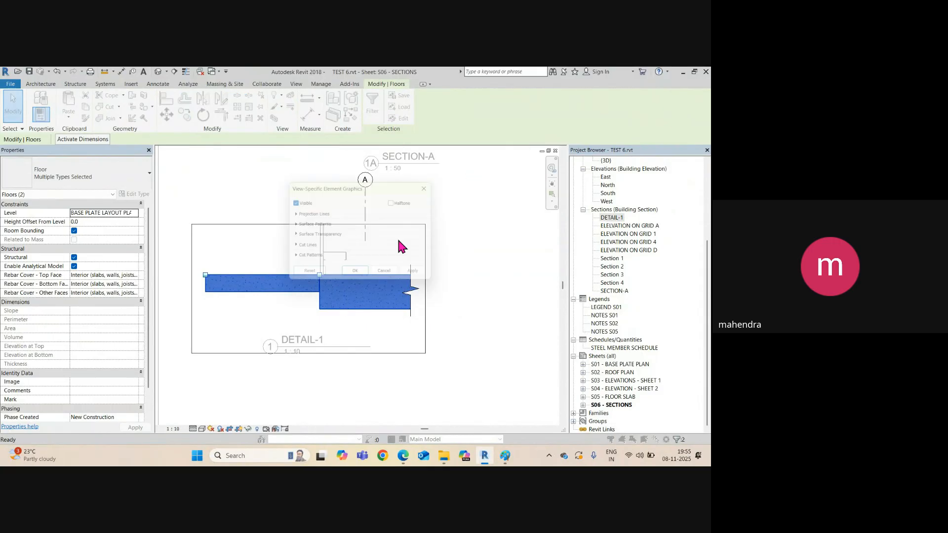
pyautogui.click(293, 259)
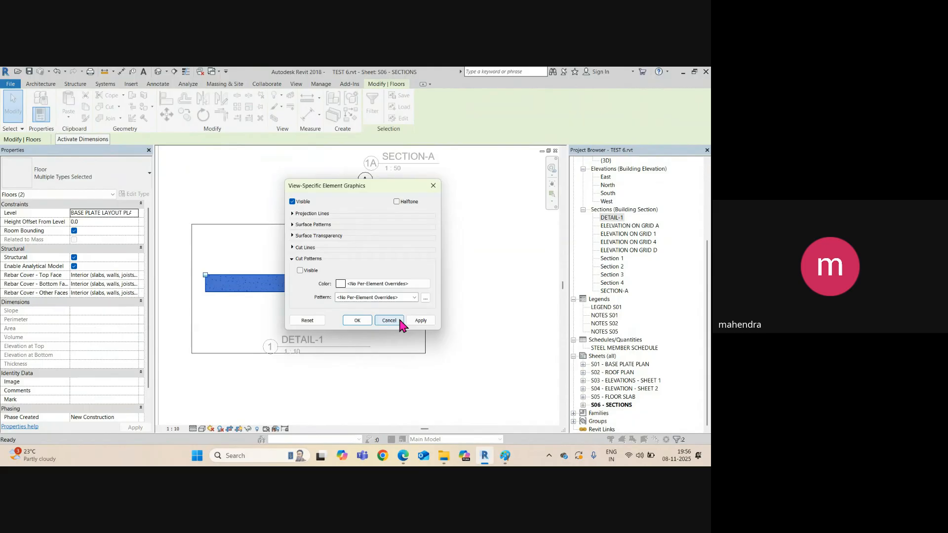
pyautogui.click(415, 321)
pyautogui.click(360, 321)
pyautogui.scroll(5, 235, 297)
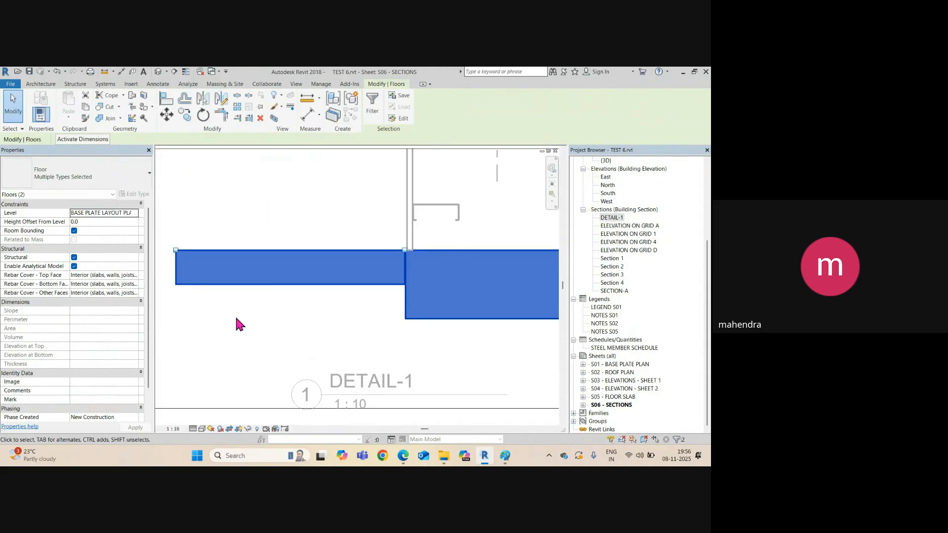
pyautogui.click(236, 315)
pyautogui.scroll(-4, 249, 295)
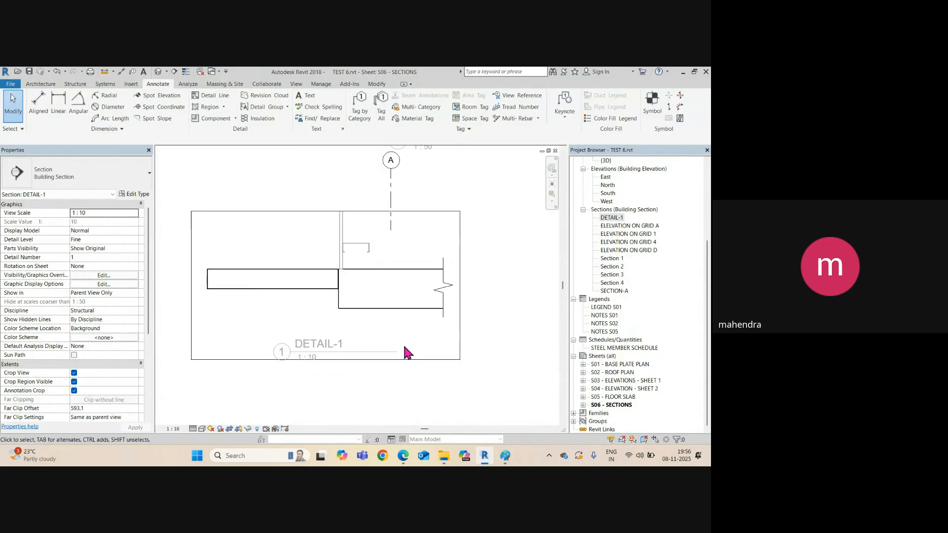
pyautogui.scroll(4, 383, 307)
pyautogui.scroll(-3, 435, 294)
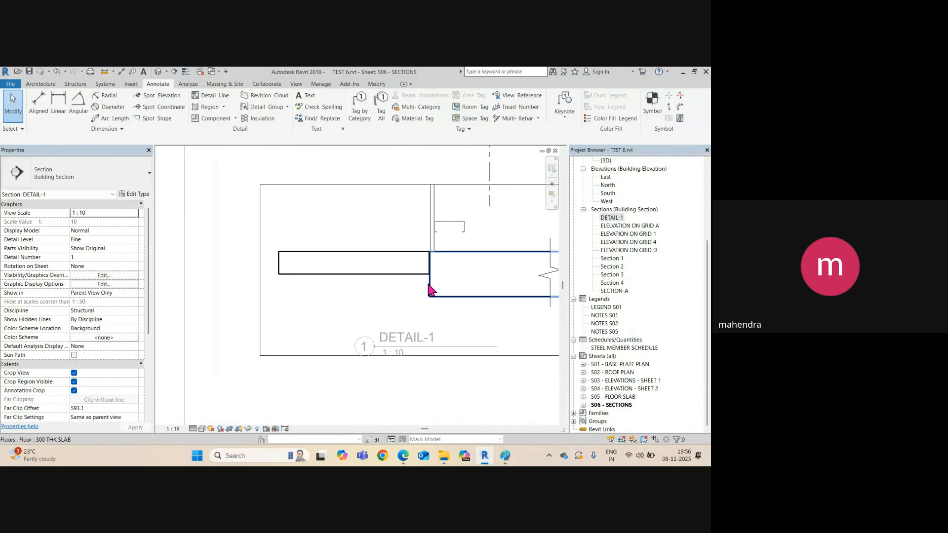
pyautogui.press('l')
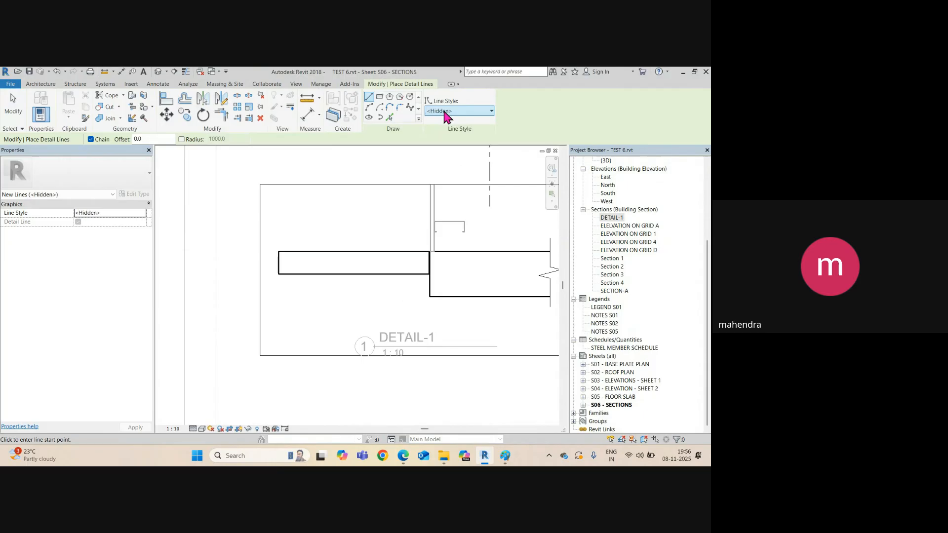
pyautogui.click(460, 111)
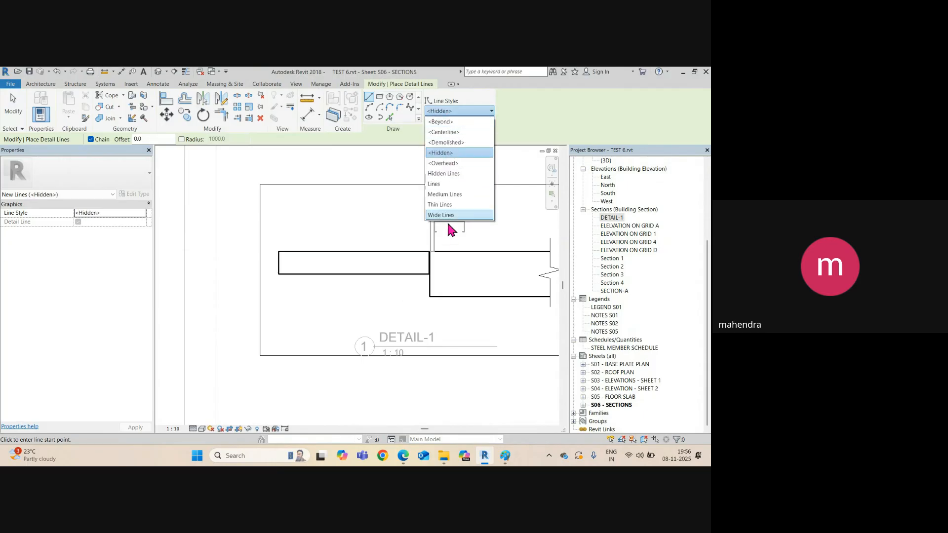
pyautogui.click(451, 143)
pyautogui.press('Escape')
pyautogui.press('Escape')
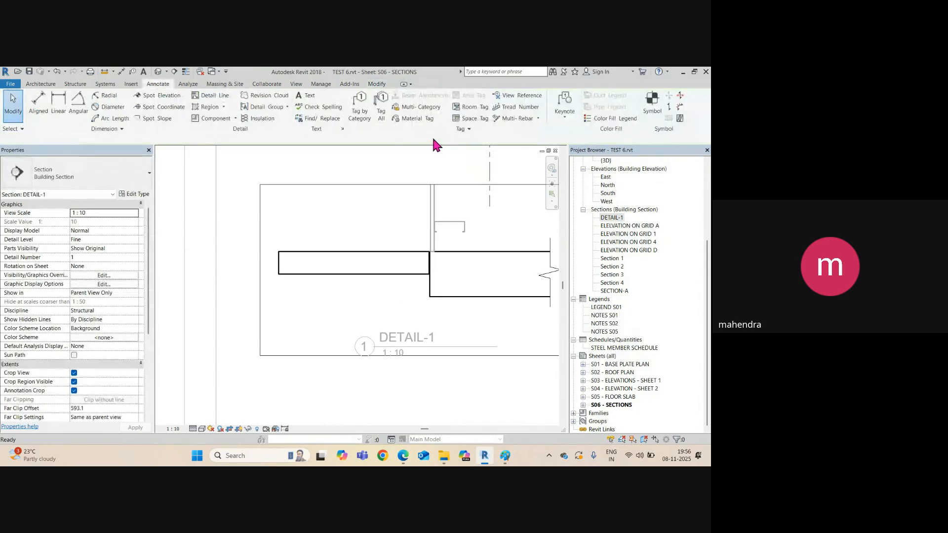
# Step: Create a new line style subcategory named REBAR LINE under Lines in the project's line styles
pyautogui.click(316, 85)
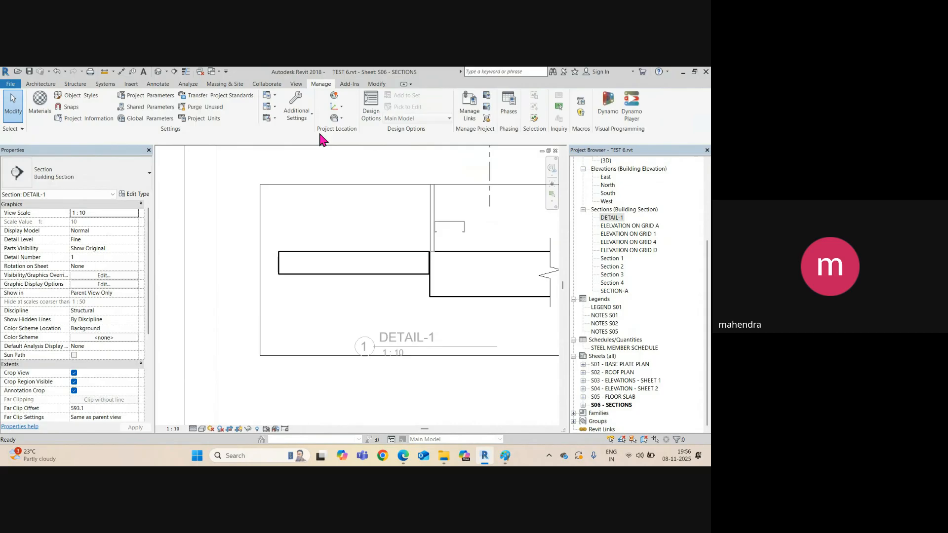
pyautogui.click(299, 121)
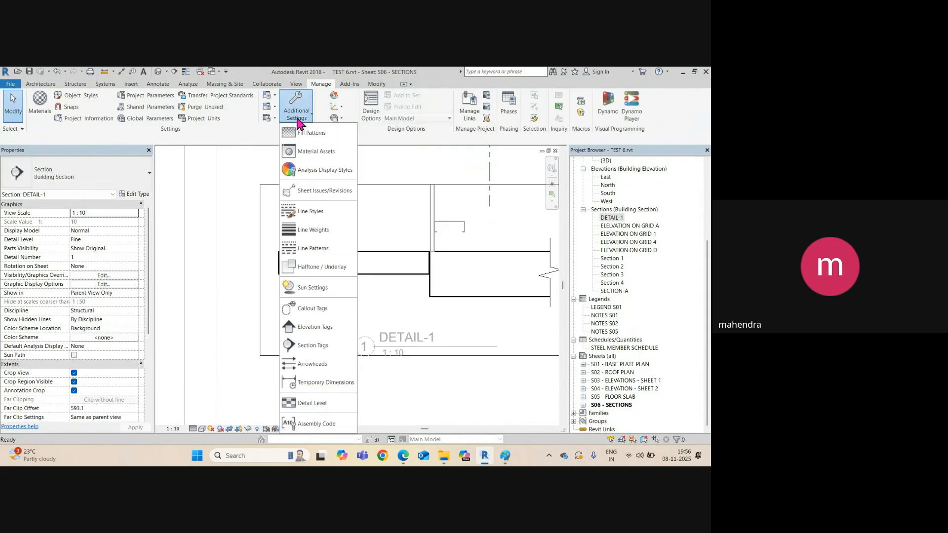
pyautogui.click(304, 215)
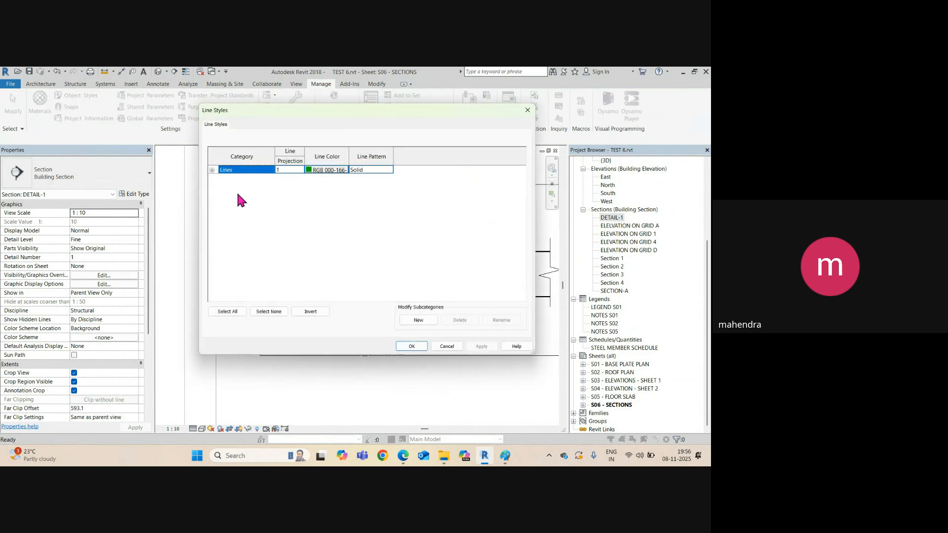
pyautogui.click(212, 171)
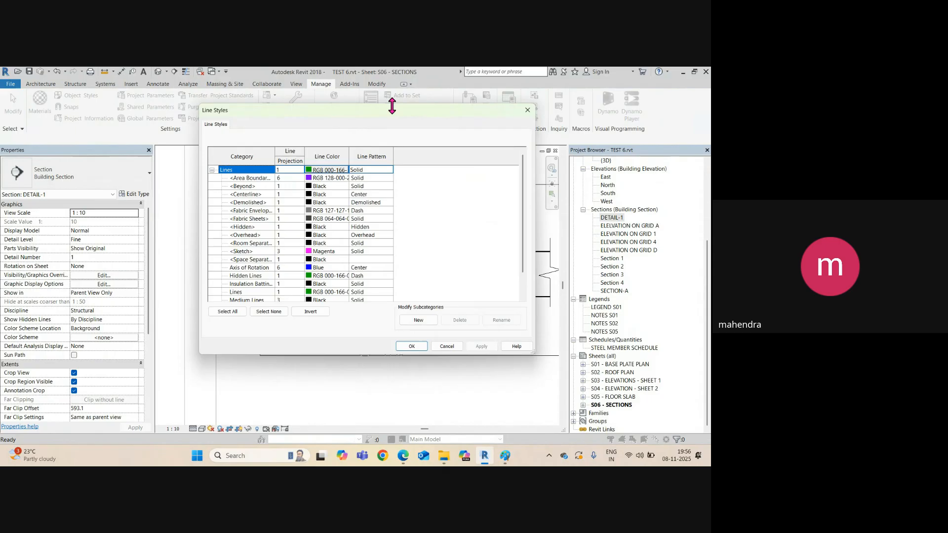
pyautogui.scroll(-1, 271, 195)
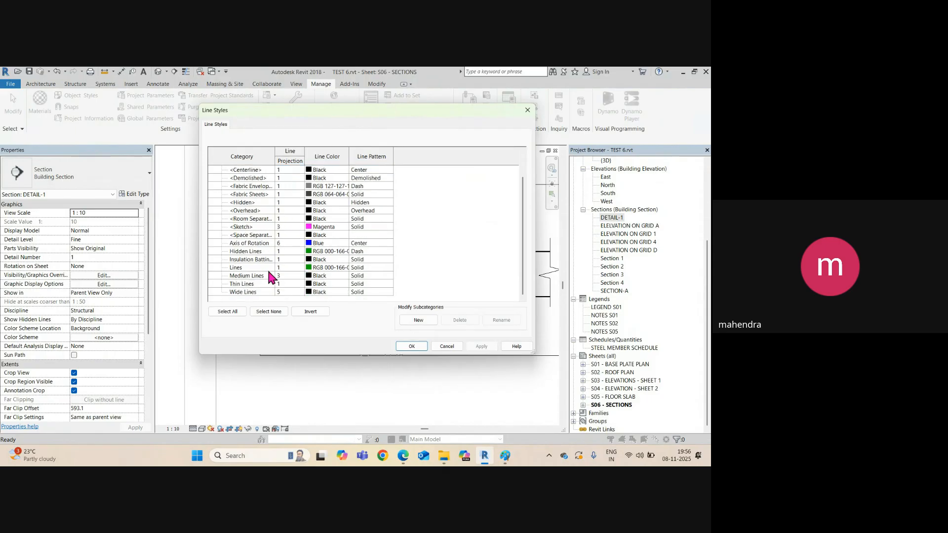
pyautogui.click(420, 320)
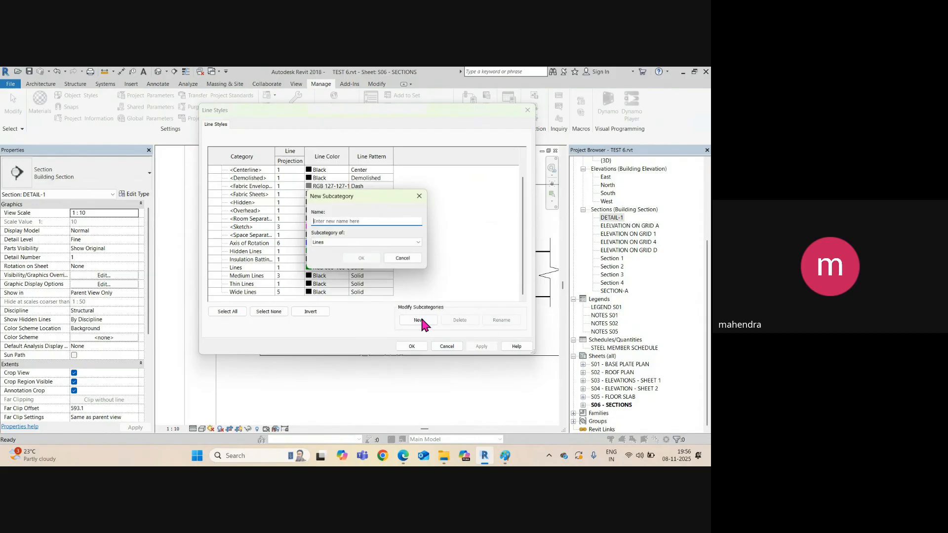
pyautogui.write('REBAR LINE')
pyautogui.click(367, 257)
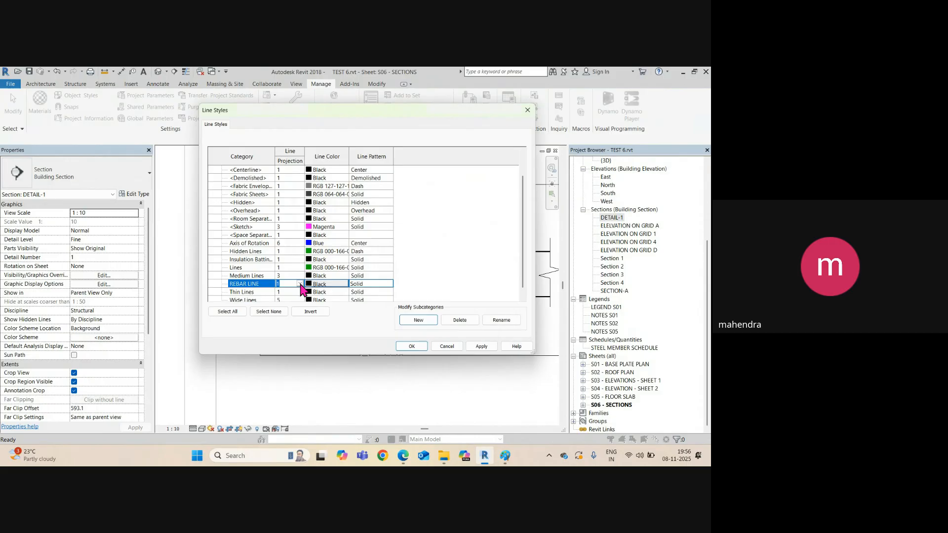
# Step: Set the REBAR LINE style's projection line weight to 5 and apply the line style changes
pyautogui.click(299, 284)
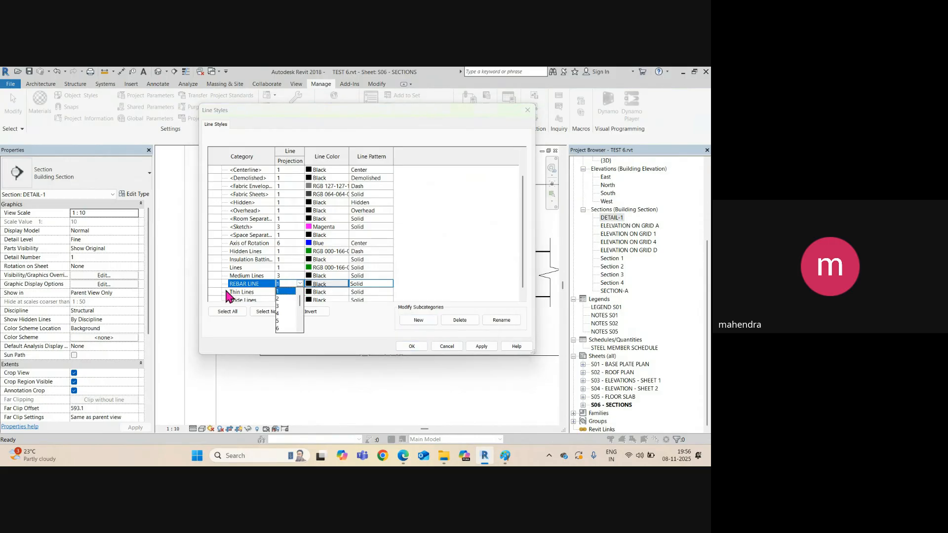
pyautogui.click(283, 322)
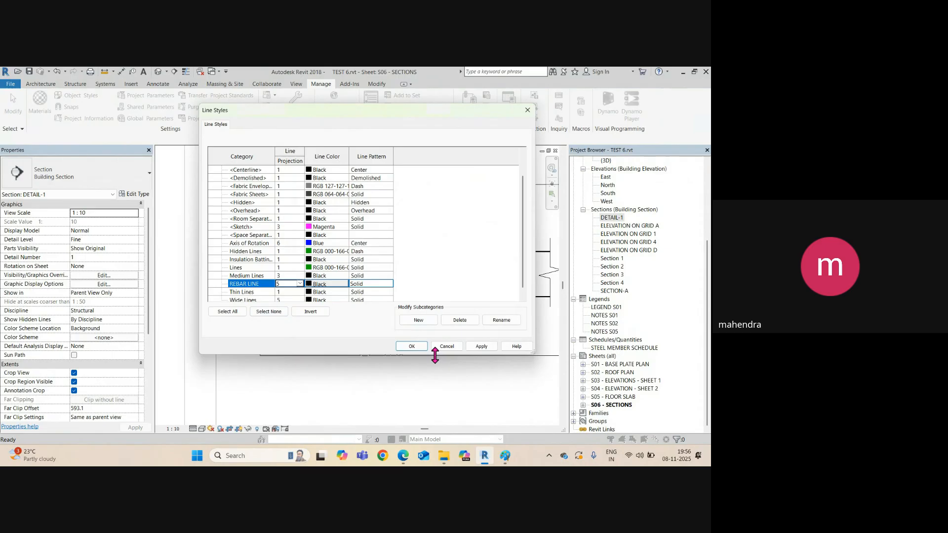
pyautogui.click(482, 346)
pyautogui.click(419, 348)
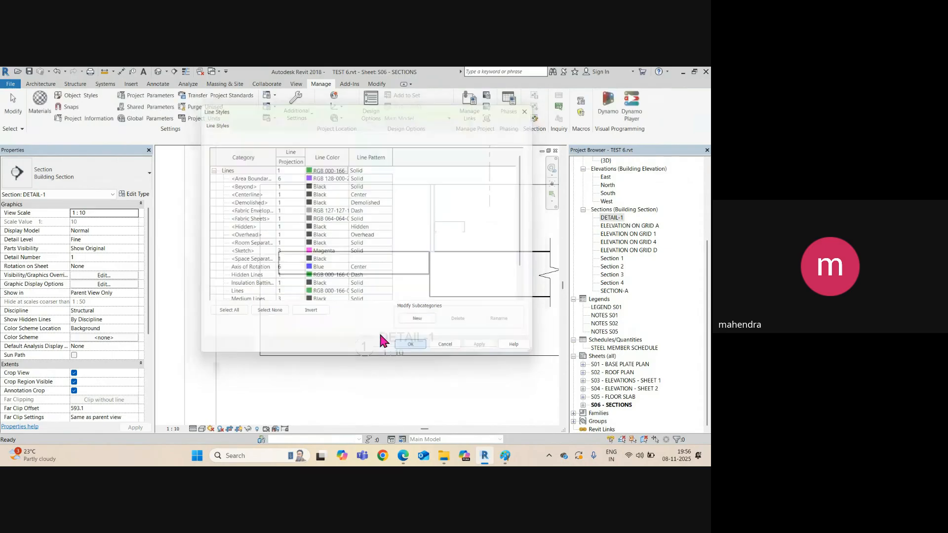
# Step: Dimension the thickness of the thinner footpath slab in DETAIL-1 with an aligned dimension just beyond its outer end
pyautogui.scroll(3, 307, 253)
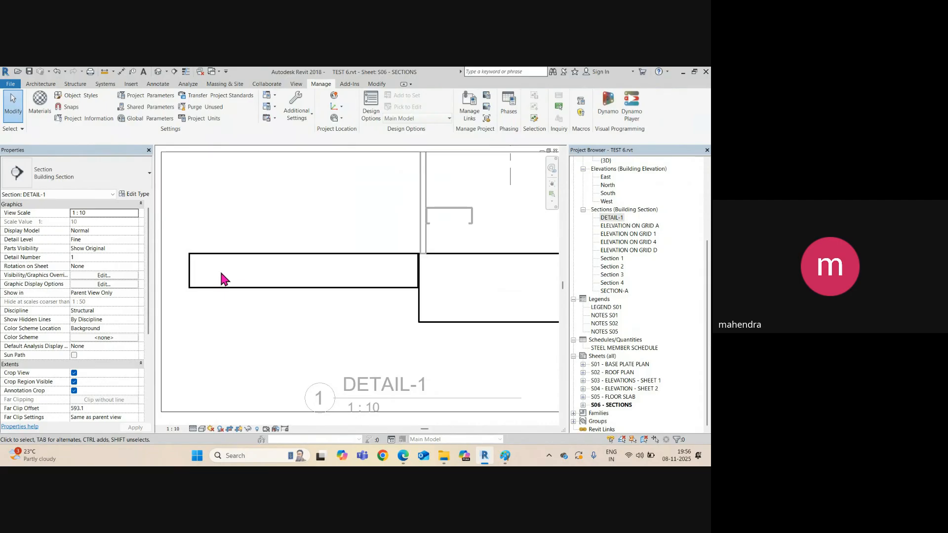
pyautogui.moveTo(221, 279); pyautogui.dragTo(338, 272, button='middle')
pyautogui.press('d')
pyautogui.press('i')
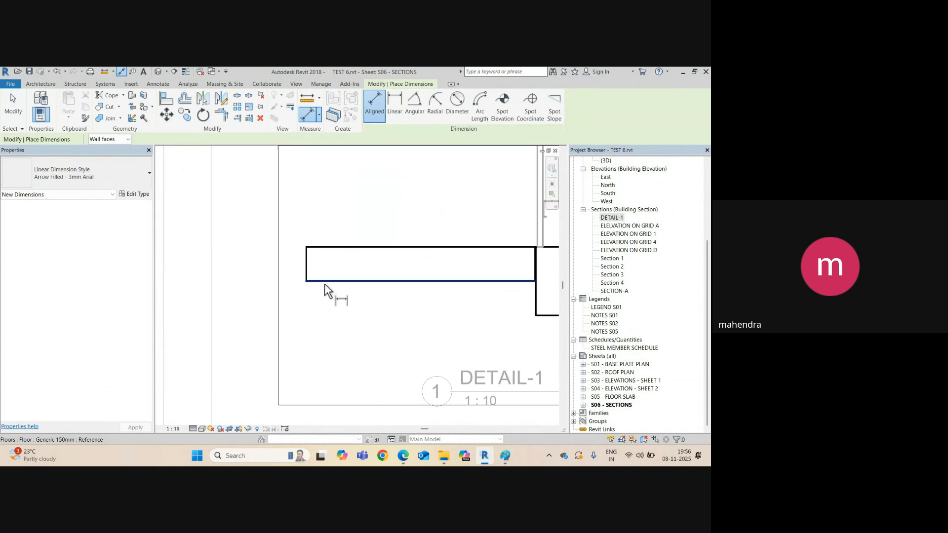
pyautogui.click(324, 282)
pyautogui.click(322, 247)
pyautogui.click(292, 263)
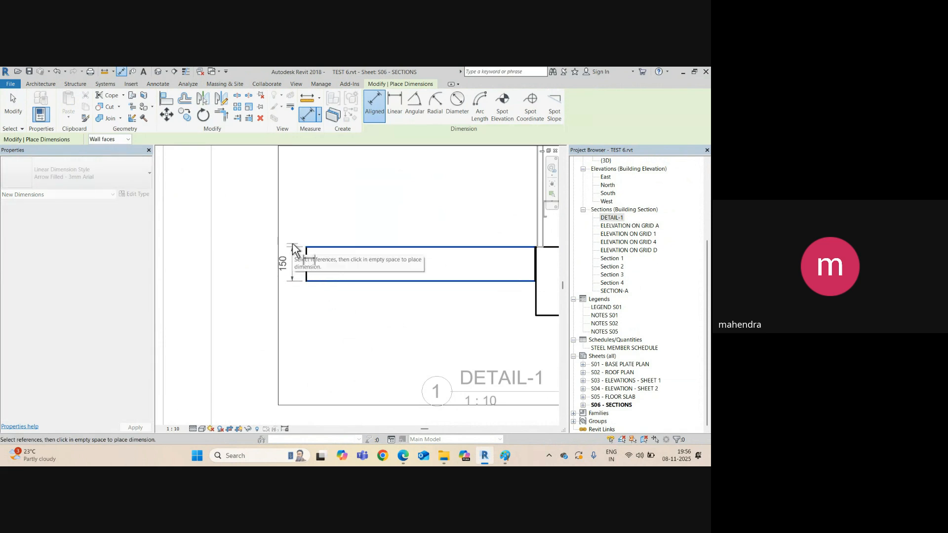
# Step: Dimension the thickness of the deeper floor slab with an aligned dimension beyond the break line, and end dimensioning
pyautogui.scroll(-2, 277, 267)
pyautogui.moveTo(462, 287); pyautogui.dragTo(370, 286, button='middle')
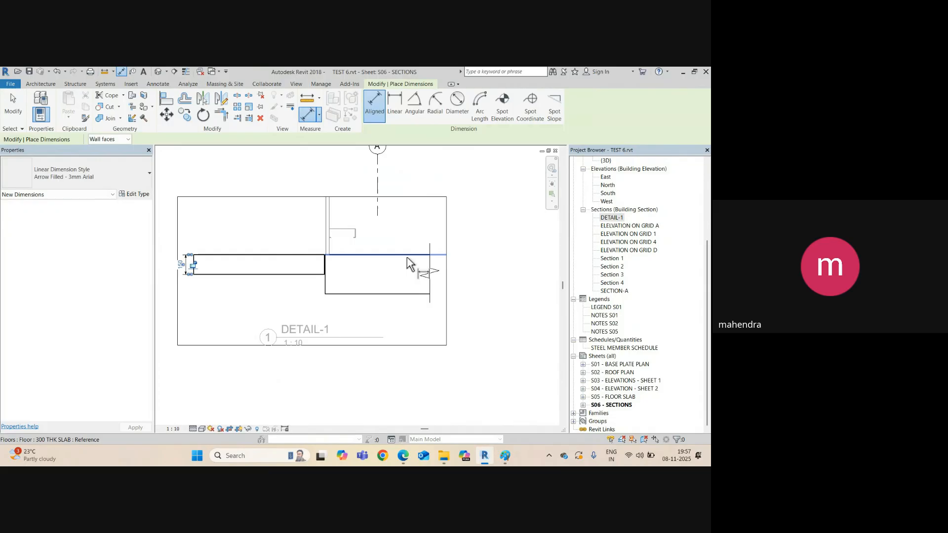
pyautogui.click(411, 294)
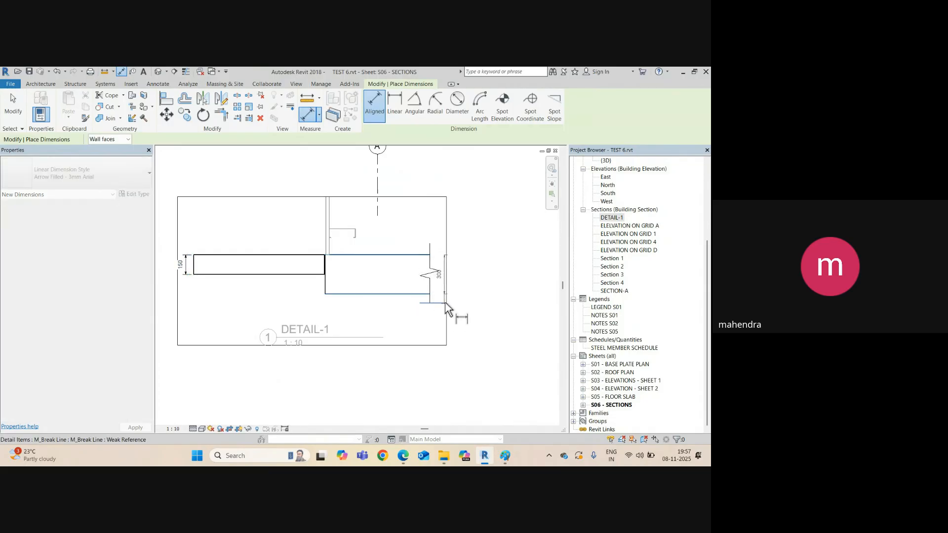
pyautogui.scroll(2, 447, 302)
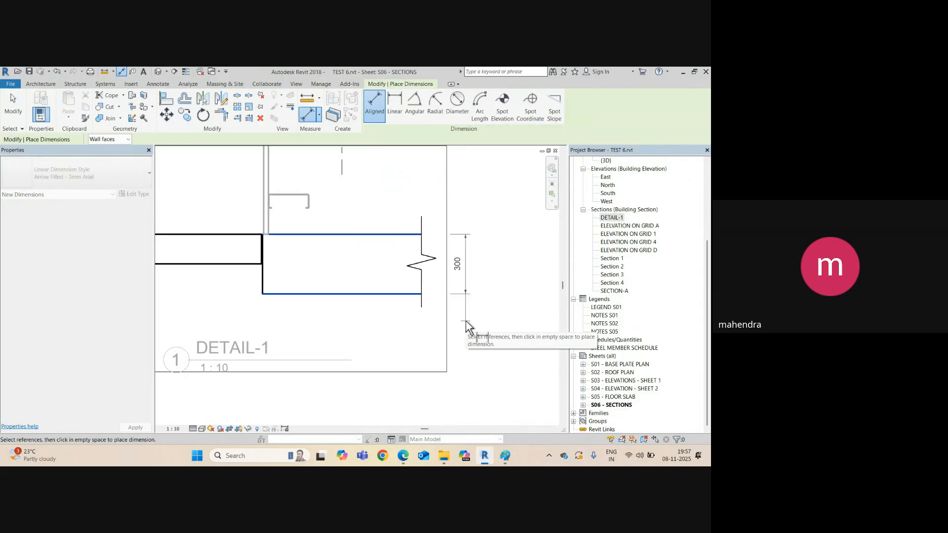
pyautogui.click(468, 326)
pyautogui.scroll(-1, 410, 299)
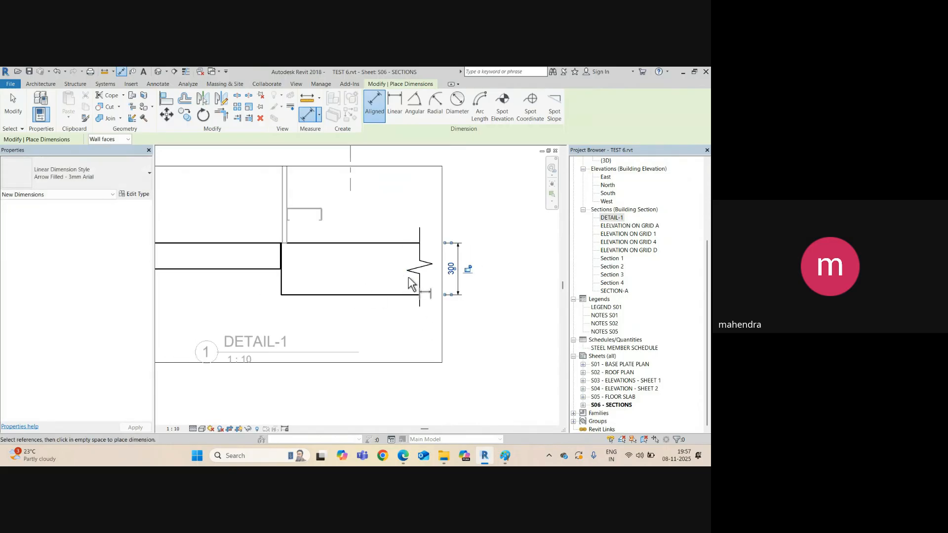
pyautogui.moveTo(389, 317); pyautogui.dragTo(494, 321, button='middle')
pyautogui.press('Escape')
pyautogui.press('Escape')
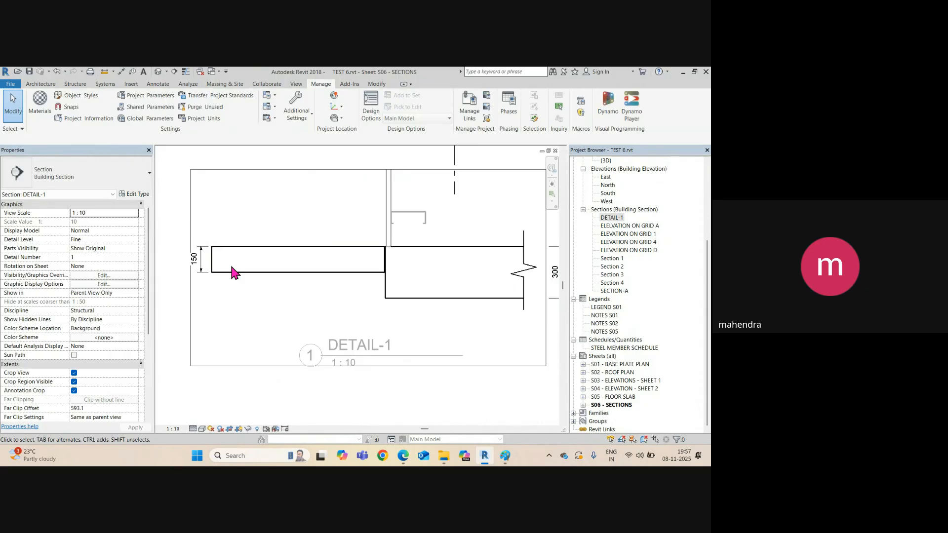
# Step: Draw a rectangular loop of REBAR LINE detail lines inside the thinner slab, tracing its outline with an inward offset of 50
pyautogui.scroll(1, 235, 273)
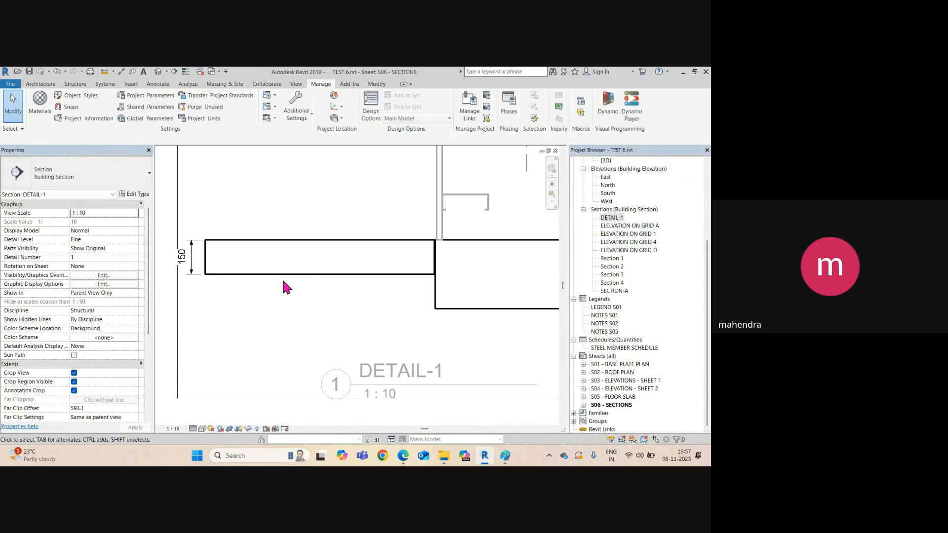
pyautogui.press('d')
pyautogui.press('l')
pyautogui.click(461, 110)
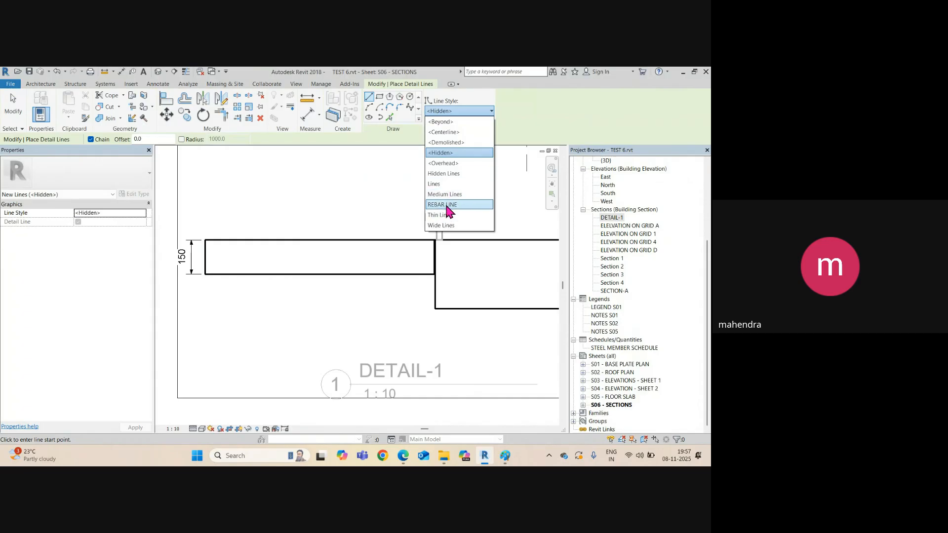
pyautogui.click(446, 205)
pyautogui.click(437, 240)
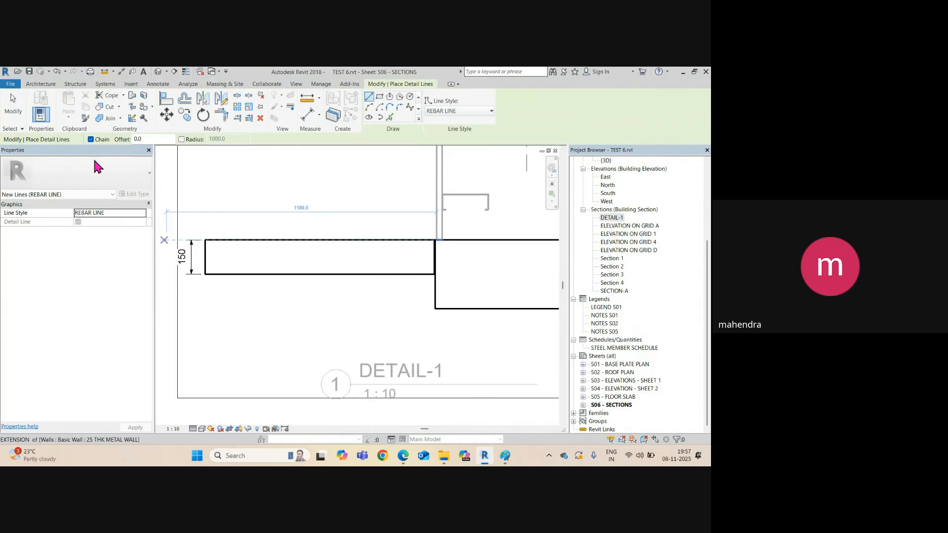
pyautogui.write('5')
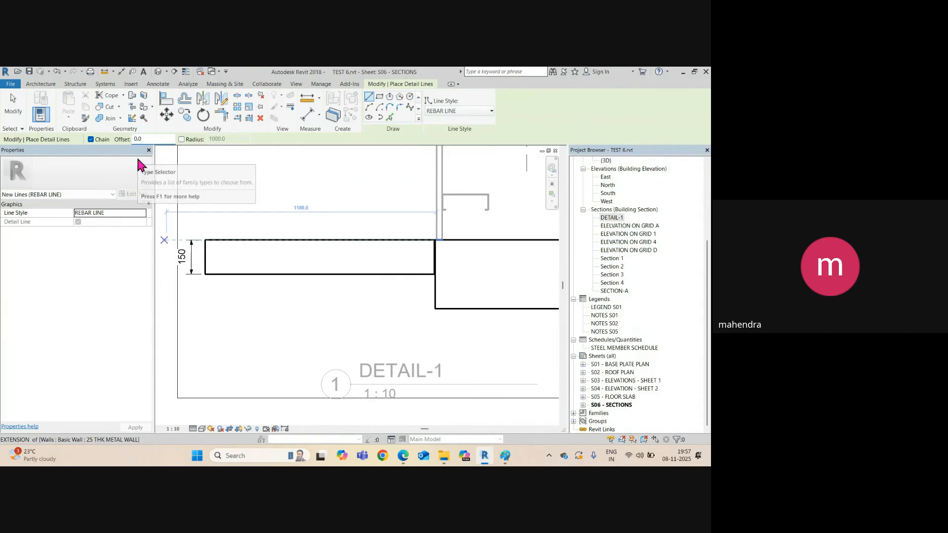
pyautogui.click(206, 274)
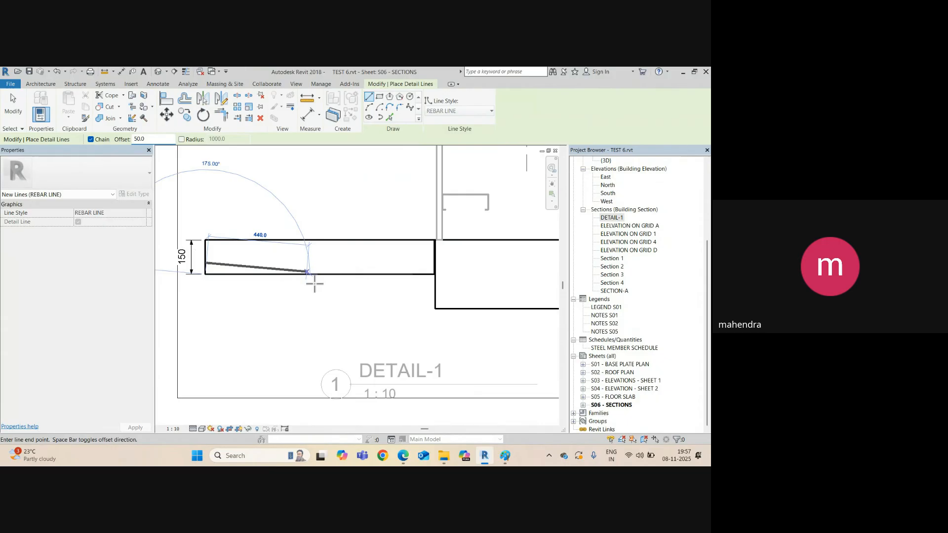
pyautogui.click(434, 268)
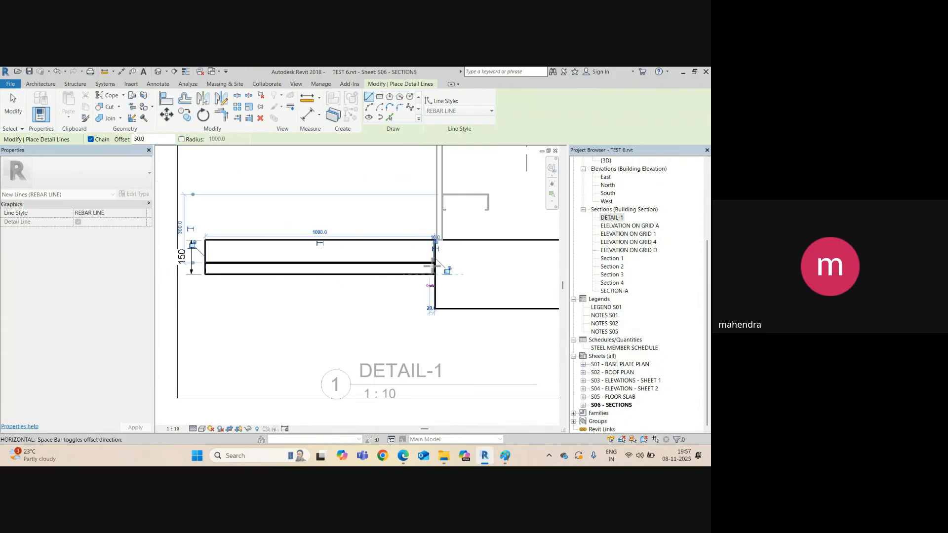
pyautogui.click(434, 240)
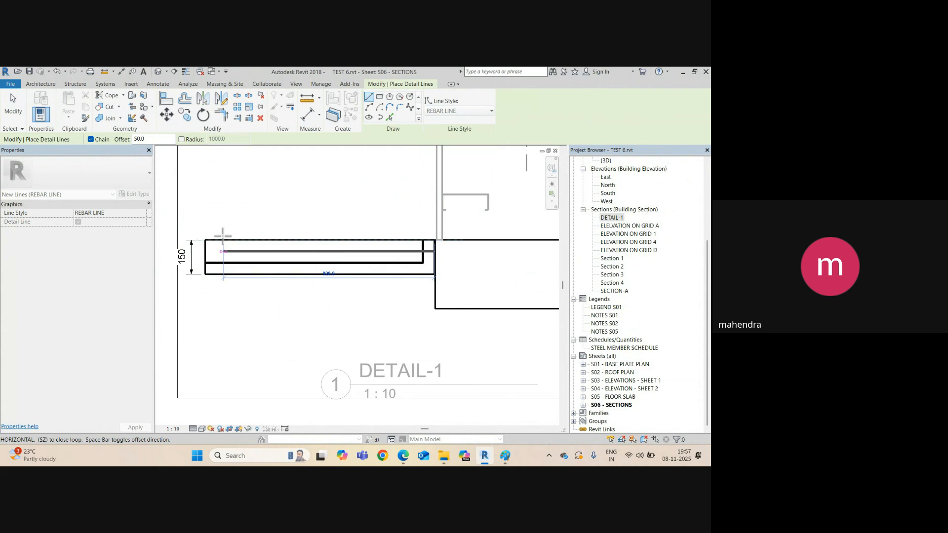
pyautogui.click(205, 240)
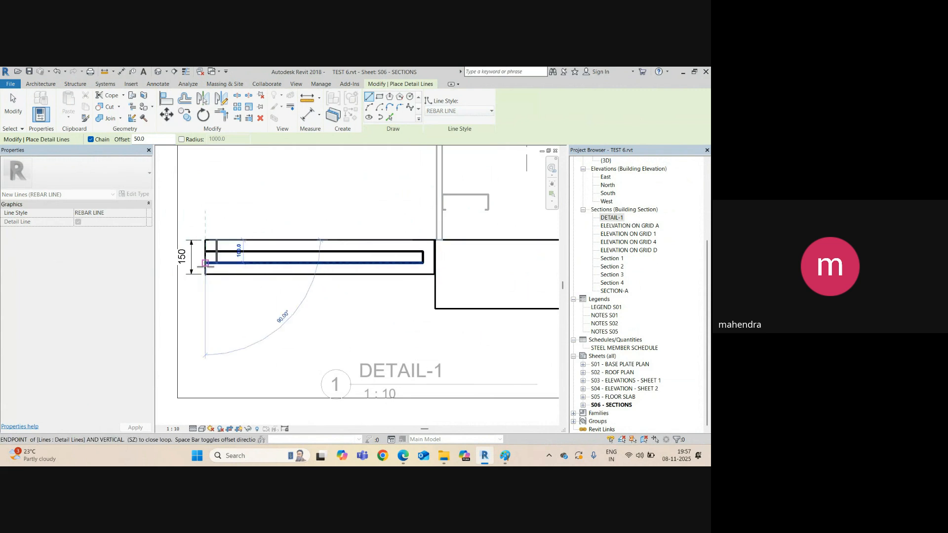
pyautogui.click(205, 268)
pyautogui.press('Escape')
pyautogui.press('Escape')
# Step: Trim the lower and outer end rebar lines to a clean corner at the thinner slab's free end
pyautogui.scroll(3, 212, 269)
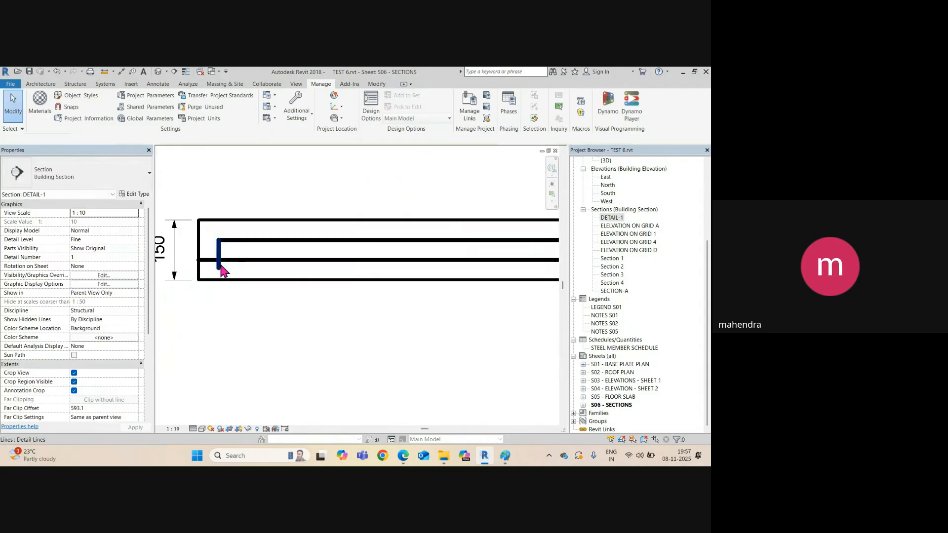
pyautogui.press('r')
pyautogui.click(226, 261)
pyautogui.click(220, 255)
pyautogui.press('Escape')
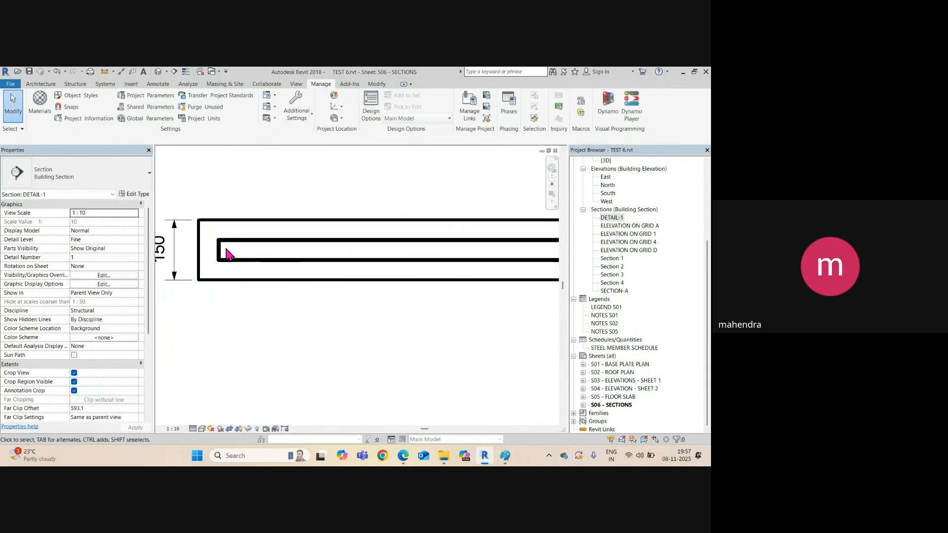
# Step: Delete the upper rebar line and both short end lines inside the thinner slab, leaving only the lower rebar line
pyautogui.click(221, 250)
pyautogui.keyDown('ctrl'); pyautogui.click(248, 242); pyautogui.keyUp('ctrl')
pyautogui.scroll(-2, 247, 245)
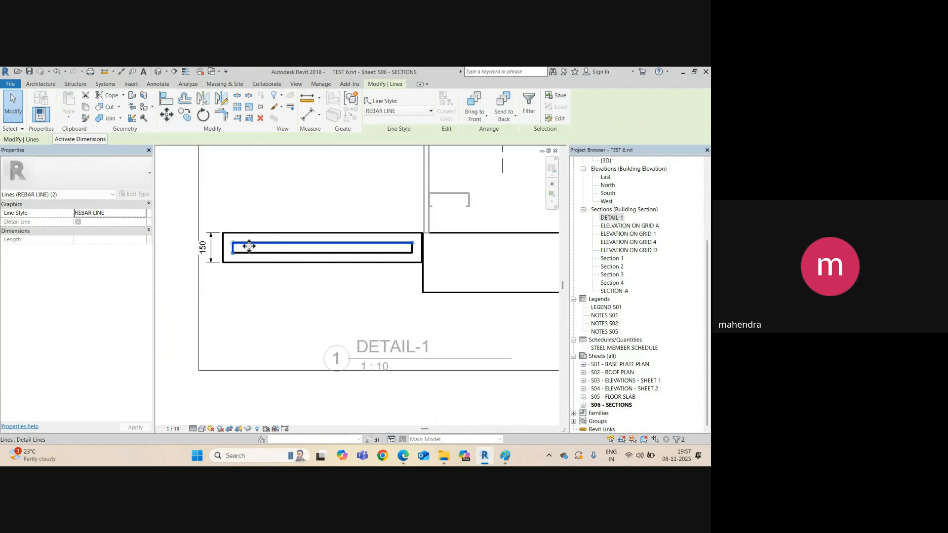
pyautogui.press('Delete')
pyautogui.click(412, 249)
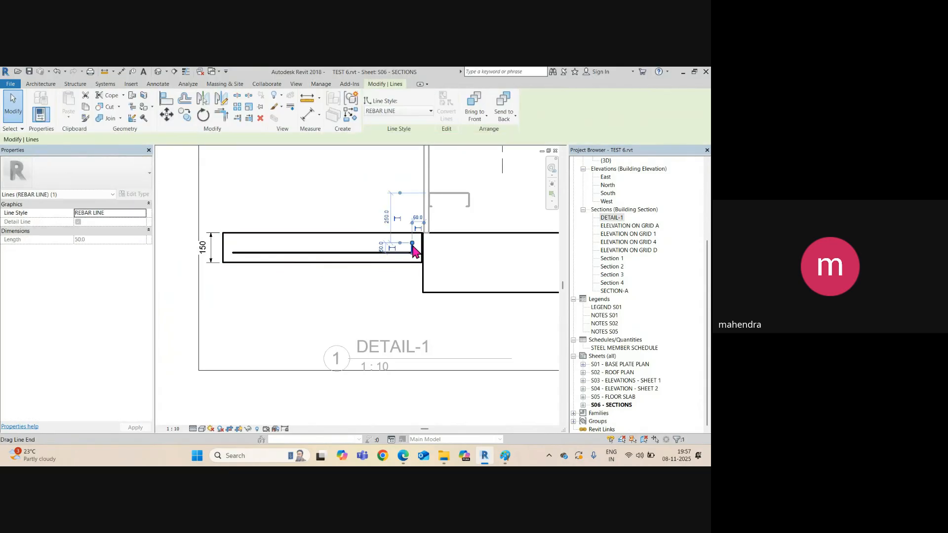
pyautogui.press('Delete')
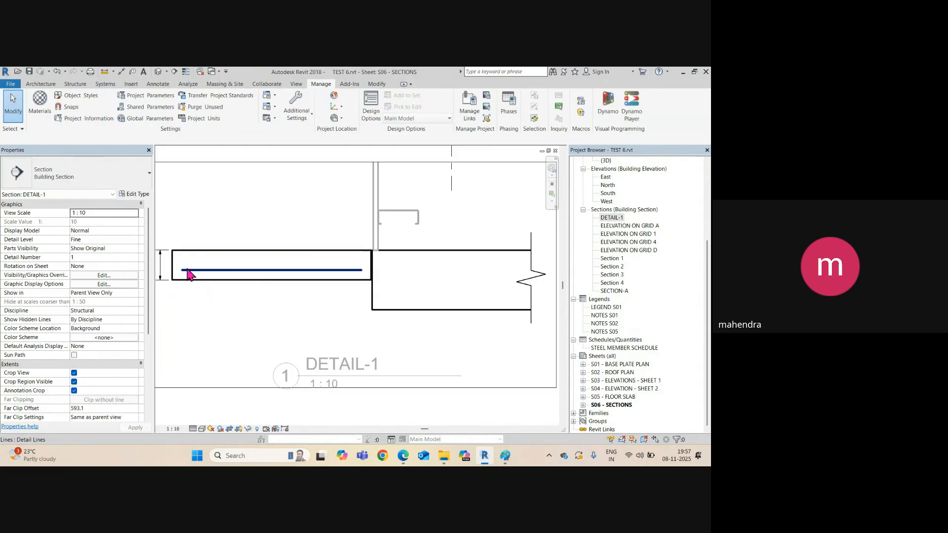
# Step: Create a circular filled region with a radius of about 10 just above the outer end of the rebar line
pyautogui.scroll(3, 275, 277)
pyautogui.scroll(-3, 268, 275)
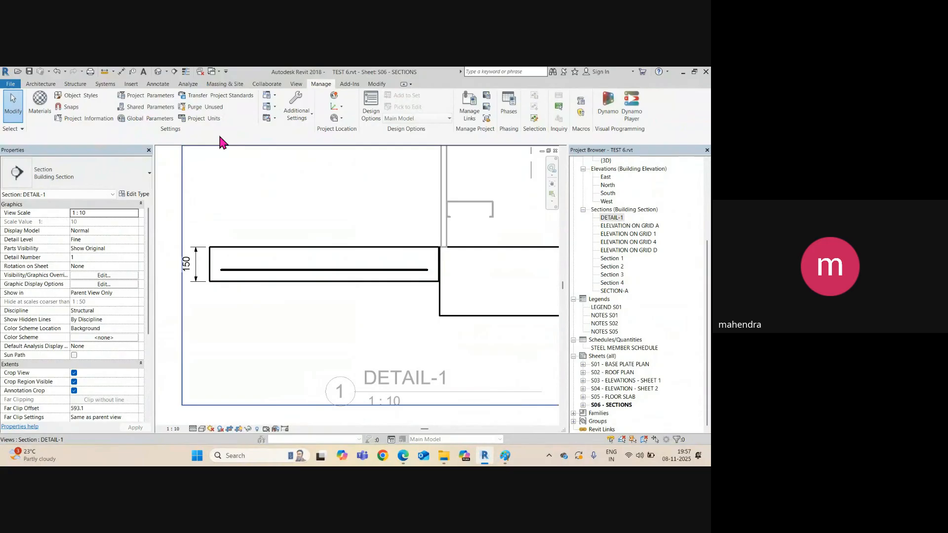
pyautogui.click(168, 89)
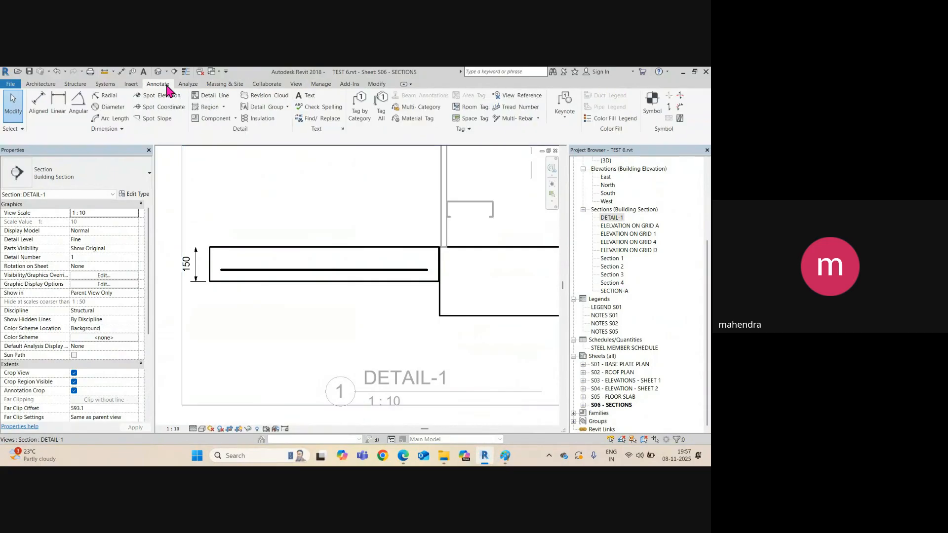
pyautogui.click(225, 107)
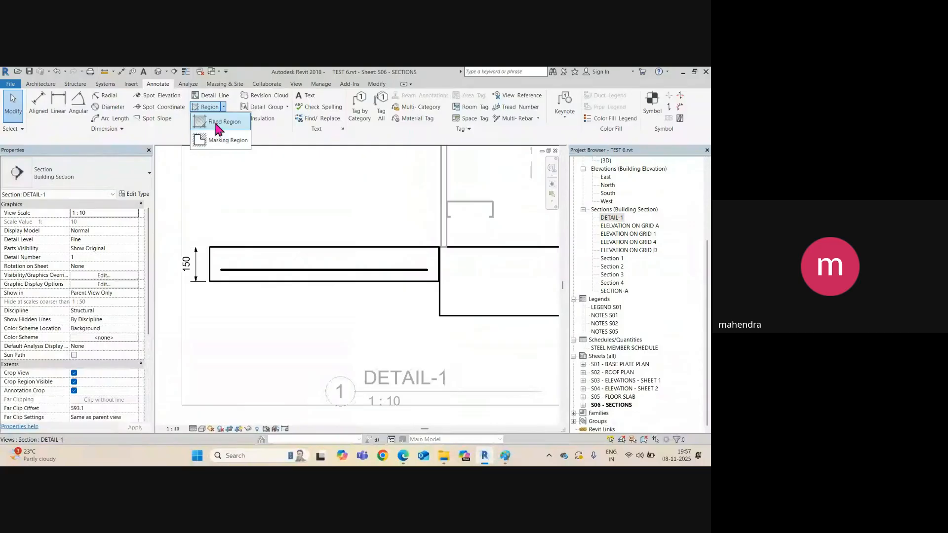
pyautogui.click(216, 123)
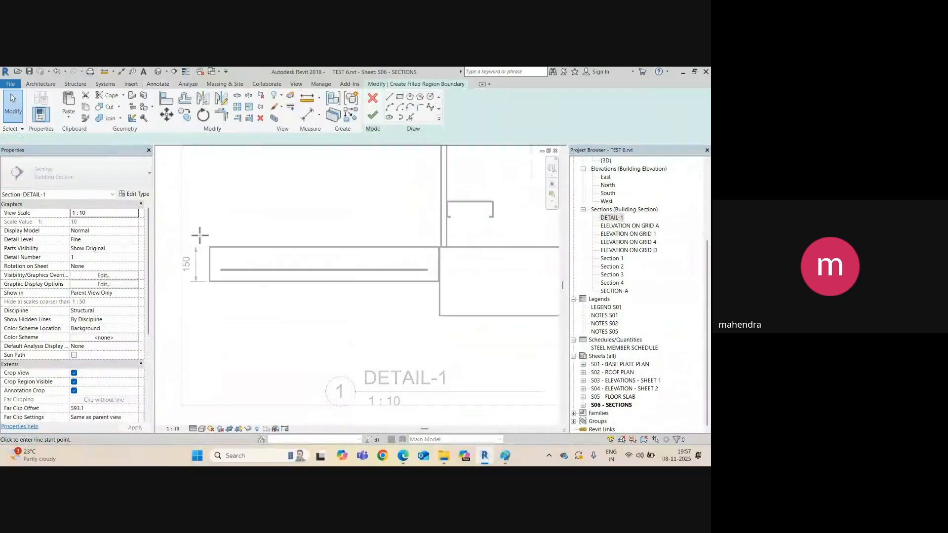
pyautogui.click(136, 195)
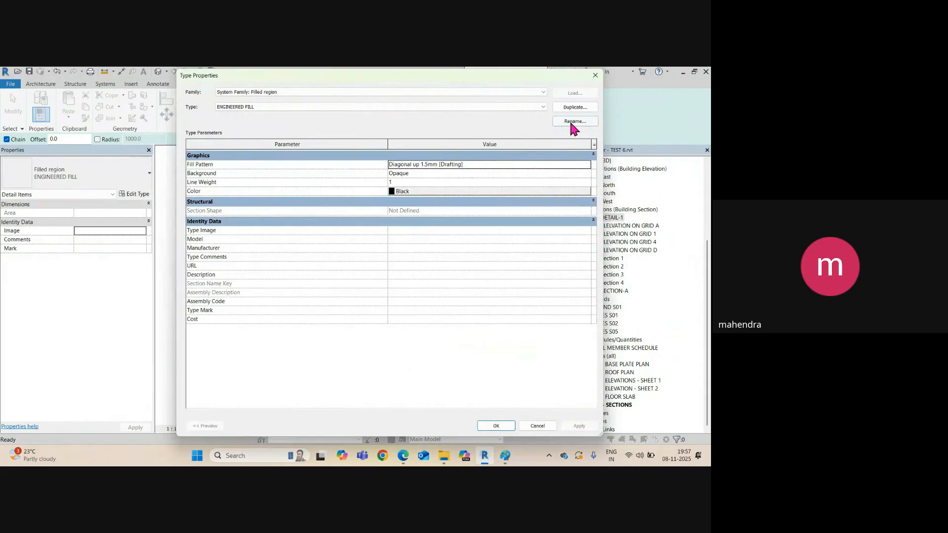
pyautogui.press('Escape')
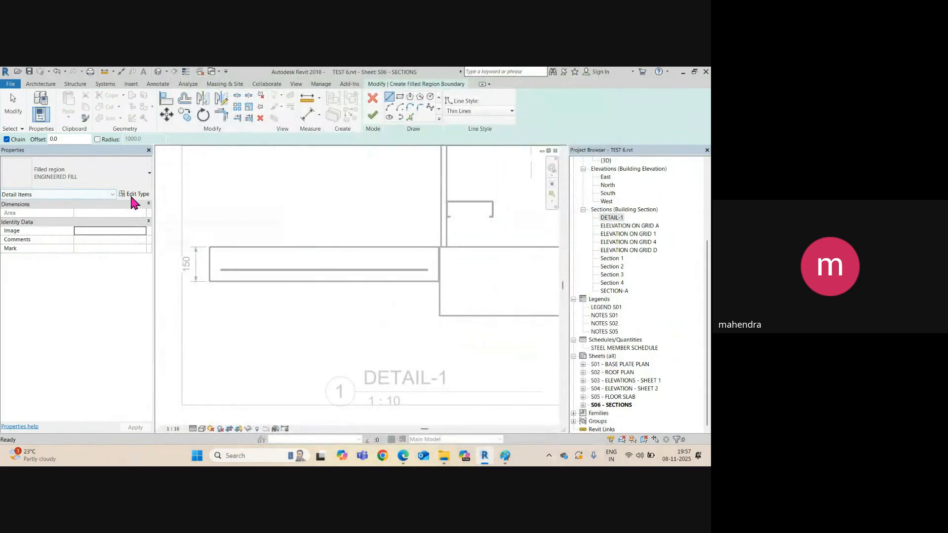
pyautogui.click(430, 97)
pyautogui.scroll(3, 218, 271)
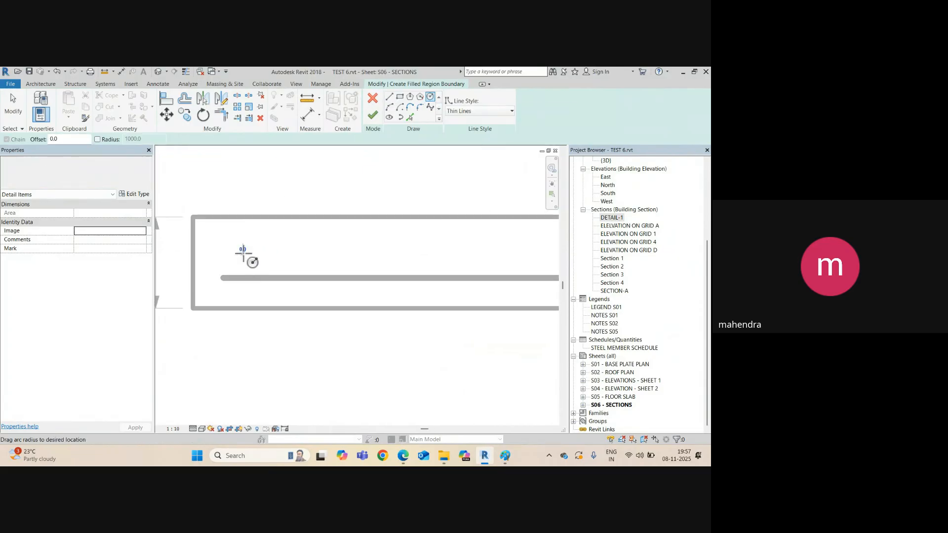
pyautogui.click(241, 253)
pyautogui.scroll(4, 243, 253)
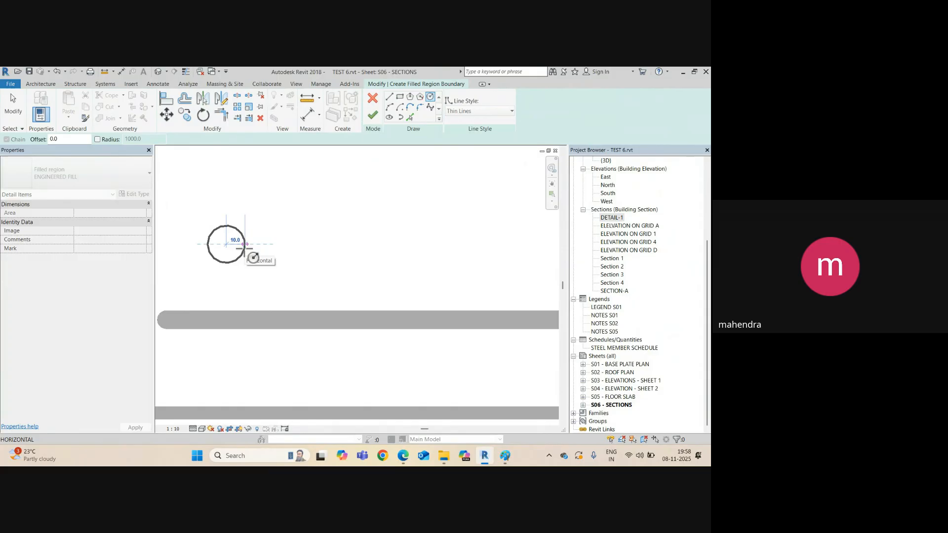
pyautogui.click(239, 249)
pyautogui.scroll(-3, 277, 274)
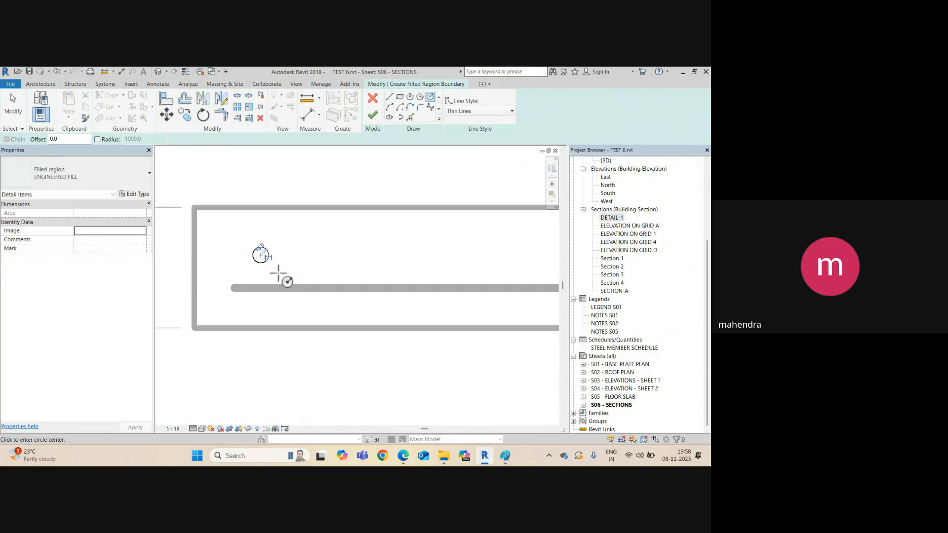
pyautogui.click(373, 124)
# Step: Change the circular filled region's type to Solid Black
pyautogui.scroll(4, 265, 279)
pyautogui.click(325, 262)
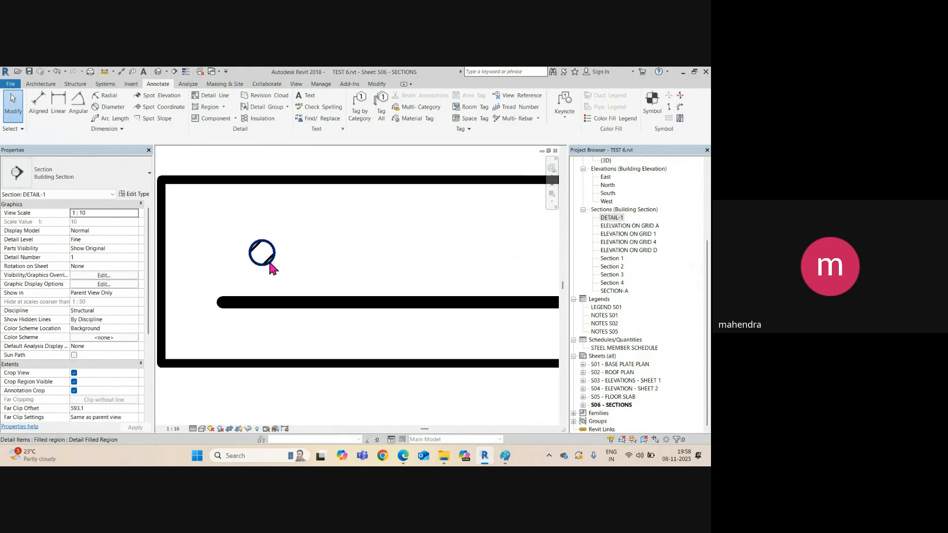
pyautogui.click(271, 268)
pyautogui.click(91, 168)
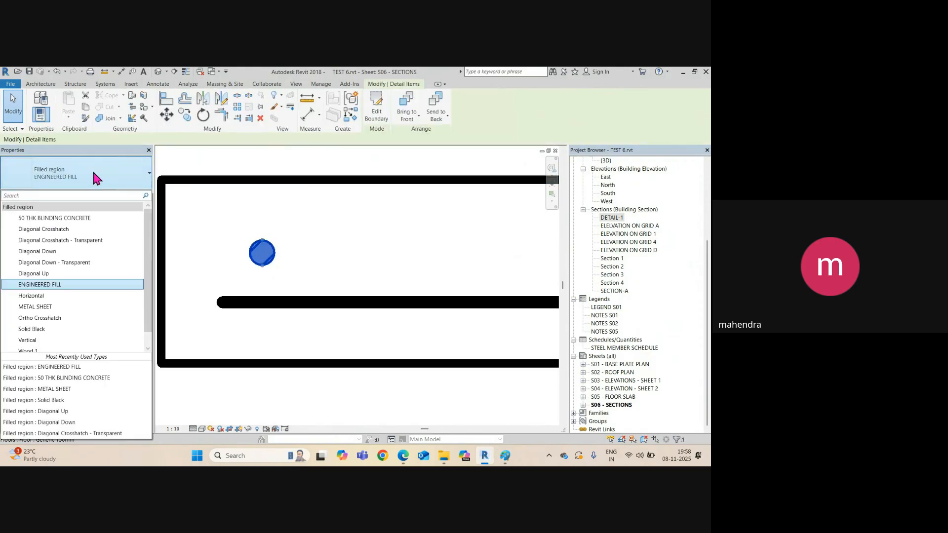
pyautogui.write('SOL')
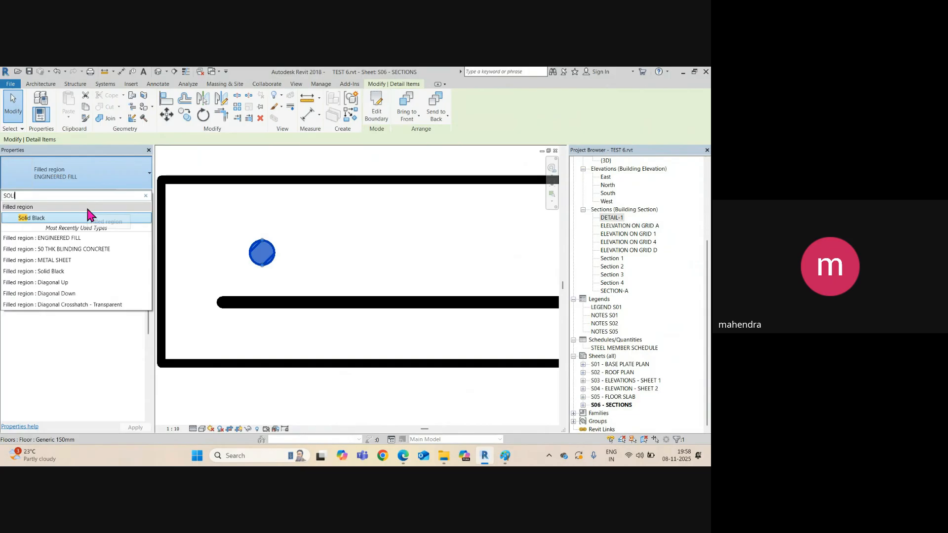
pyautogui.click(56, 217)
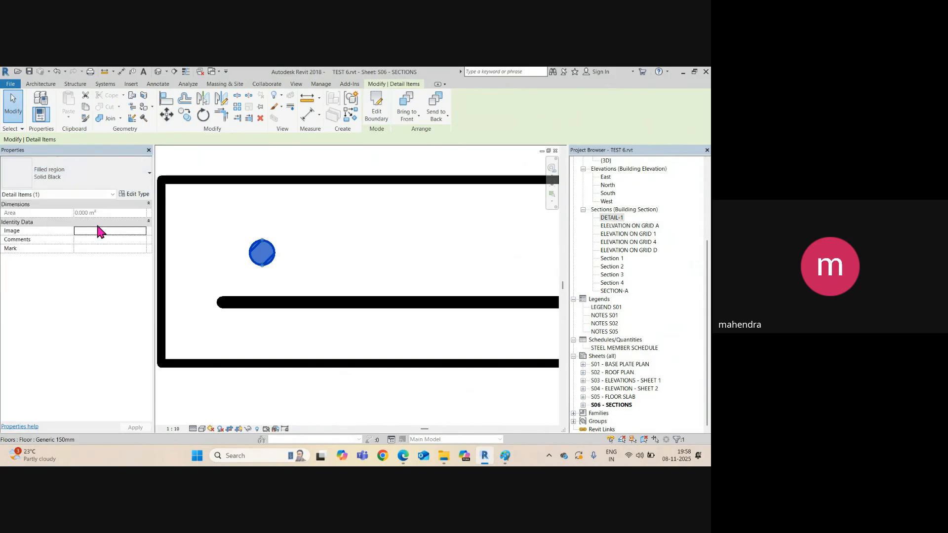
# Step: Move the solid black dot down so it sits on the rebar line near its outer end
pyautogui.scroll(-2, 282, 254)
pyautogui.click(280, 254)
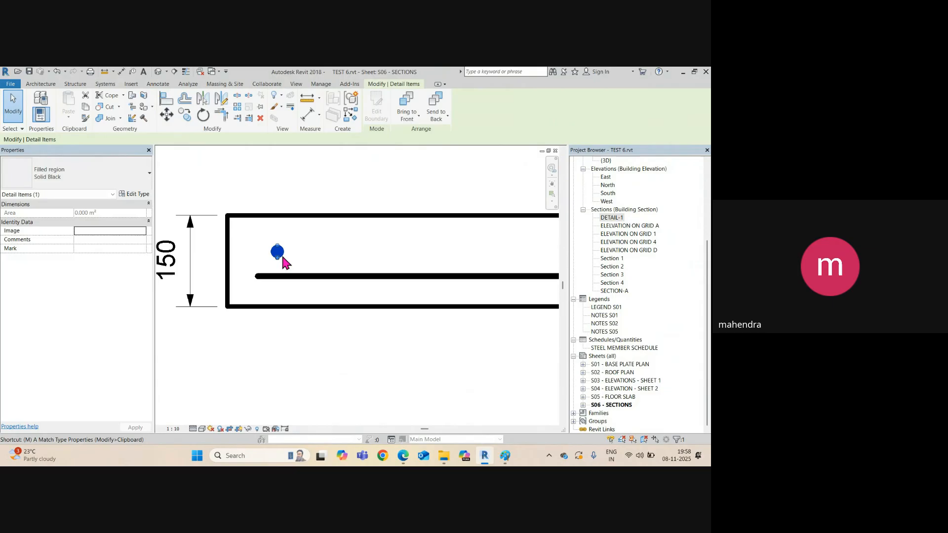
pyautogui.scroll(2, 287, 269)
pyautogui.press('m')
pyautogui.press('v')
pyautogui.click(277, 248)
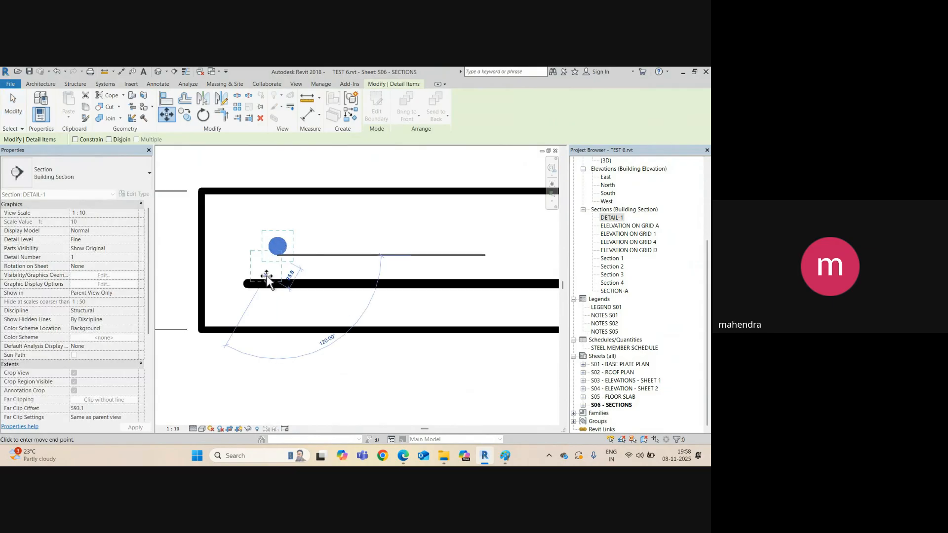
pyautogui.click(267, 279)
pyautogui.scroll(-3, 254, 290)
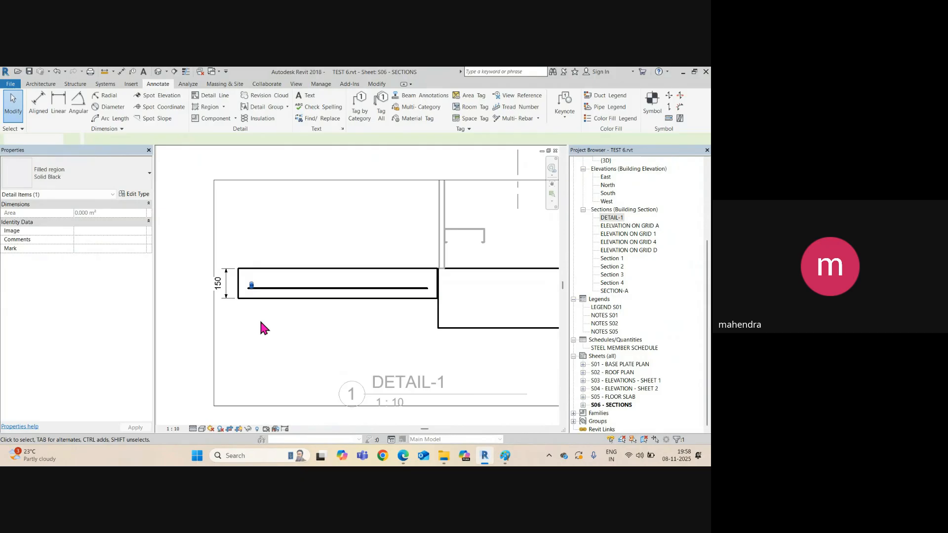
# Step: Mirror a copy of the black dot to the other end of the rebar line, using a vertical axis through the line's midpoint
pyautogui.scroll(2, 259, 319)
pyautogui.click(255, 275)
pyautogui.moveTo(296, 298); pyautogui.dragTo(269, 305, button='middle')
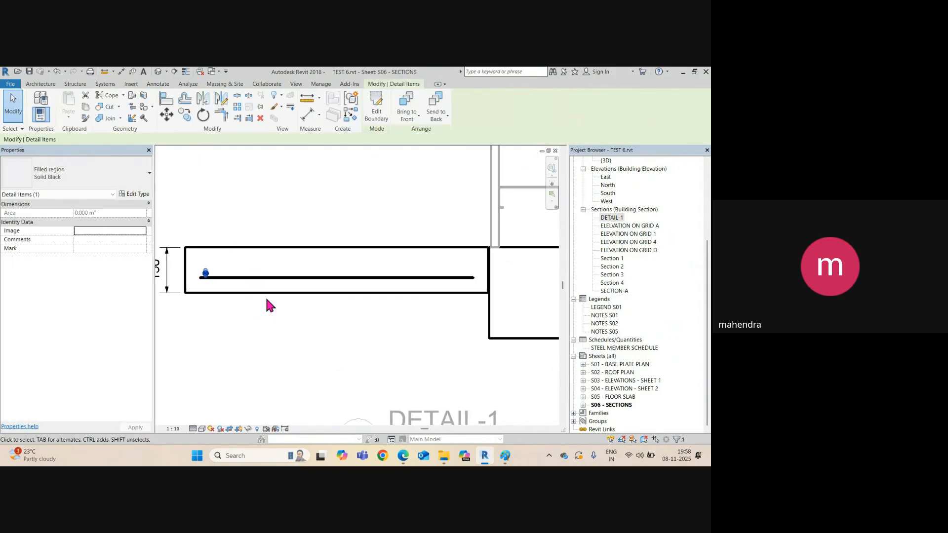
pyautogui.scroll(1, 203, 287)
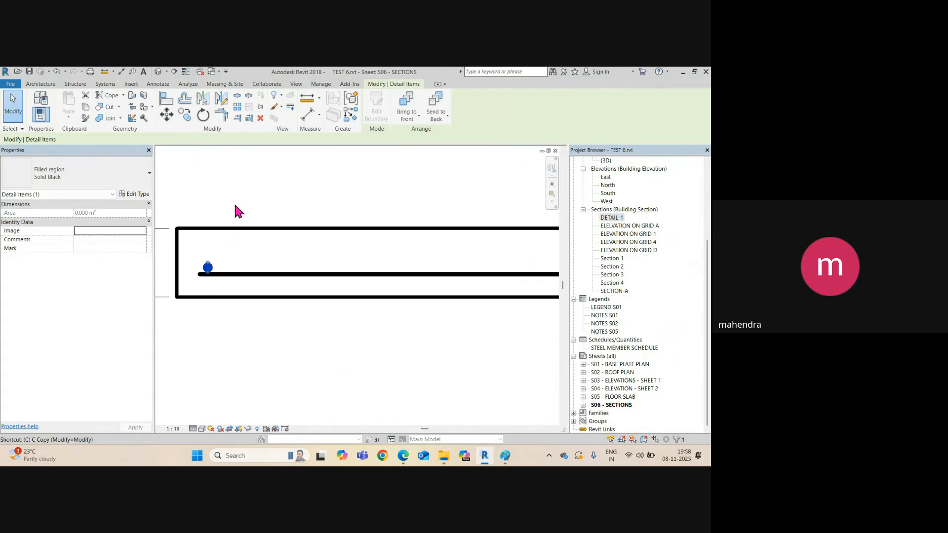
pyautogui.click(222, 101)
pyautogui.scroll(-2, 227, 246)
pyautogui.click(315, 260)
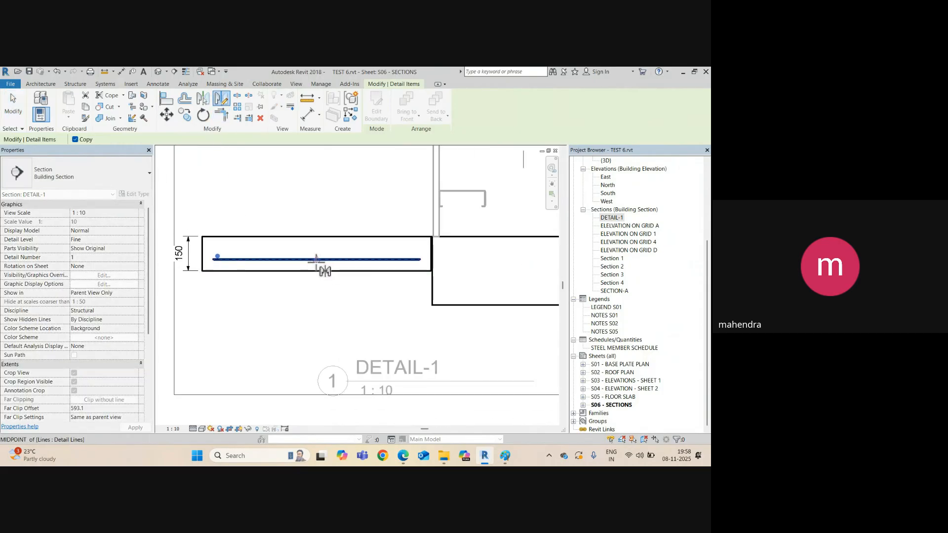
pyautogui.click(317, 285)
pyautogui.press('Escape')
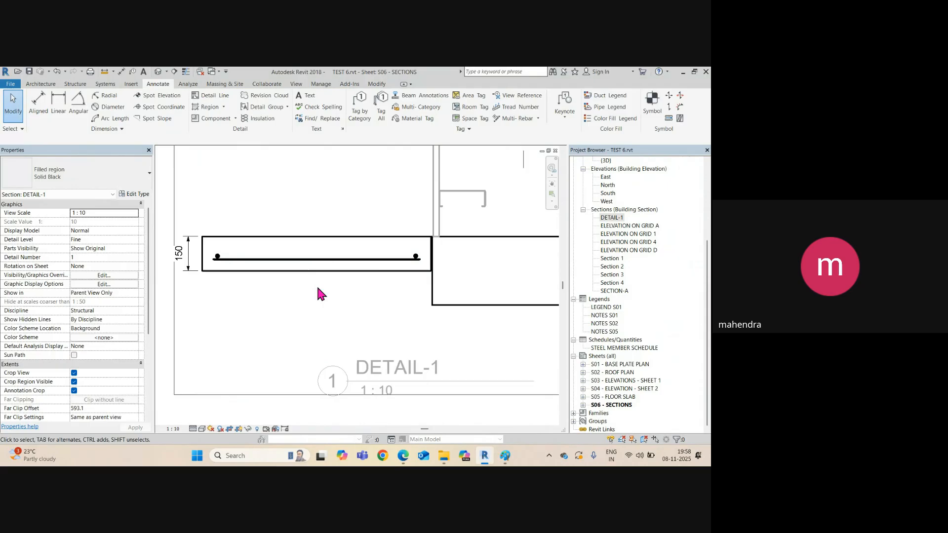
# Step: Measure the distance between the two rebar dots at the ends of the rebar line
pyautogui.scroll(2, 225, 265)
pyautogui.press('d')
pyautogui.press('i')
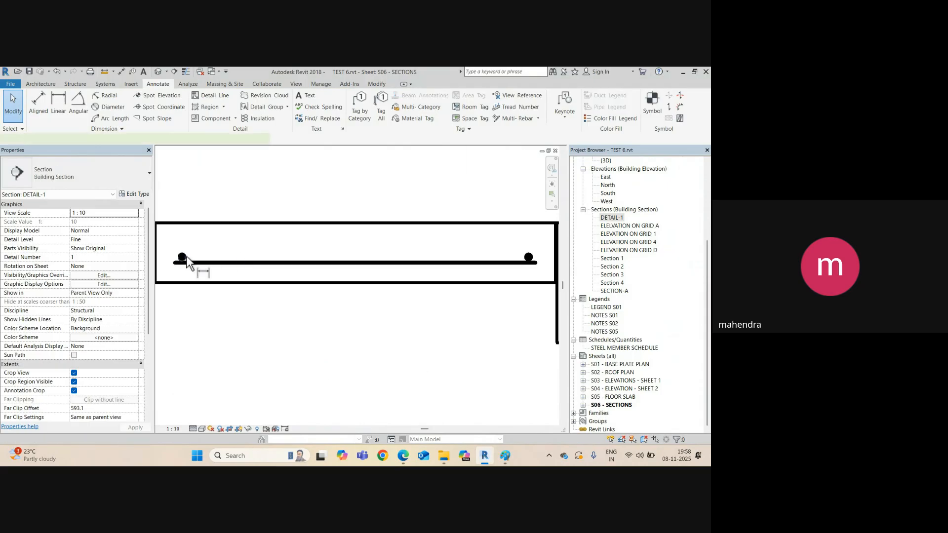
pyautogui.scroll(2, 188, 260)
pyautogui.scroll(-2, 177, 266)
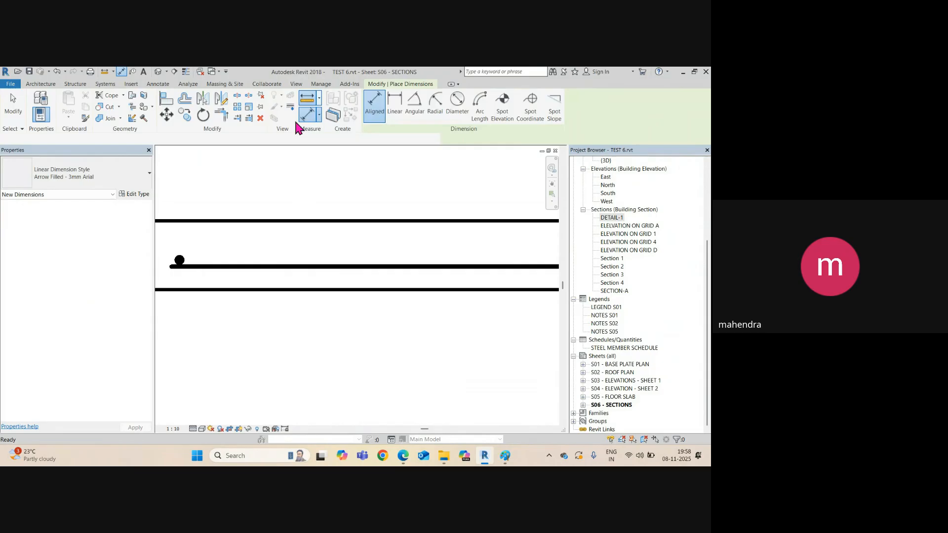
pyautogui.click(306, 106)
pyautogui.click(179, 260)
pyautogui.scroll(-2, 279, 257)
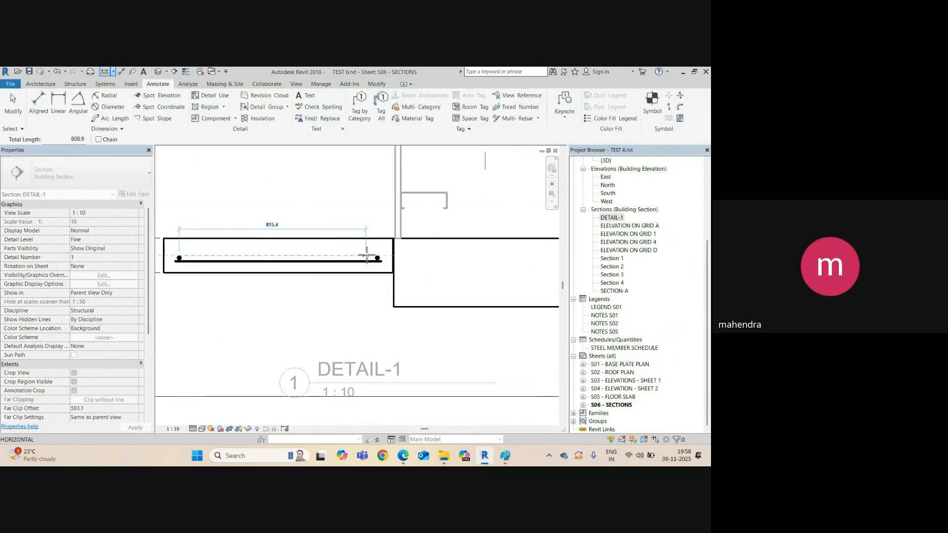
pyautogui.click(377, 258)
pyautogui.scroll(3, 378, 258)
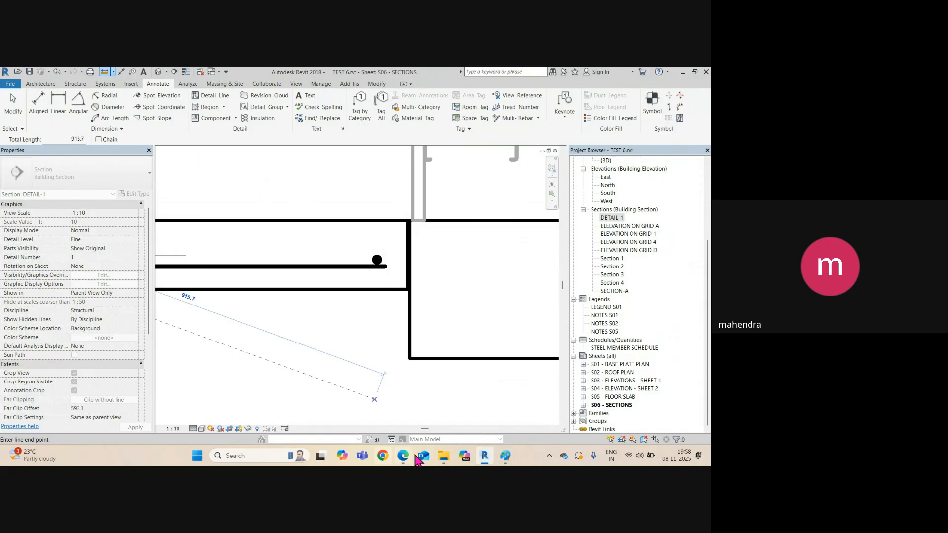
# Step: Divide 865 by 5 in Calculator for the bar spacing, return to Revit and end the measurement
pyautogui.click(269, 457)
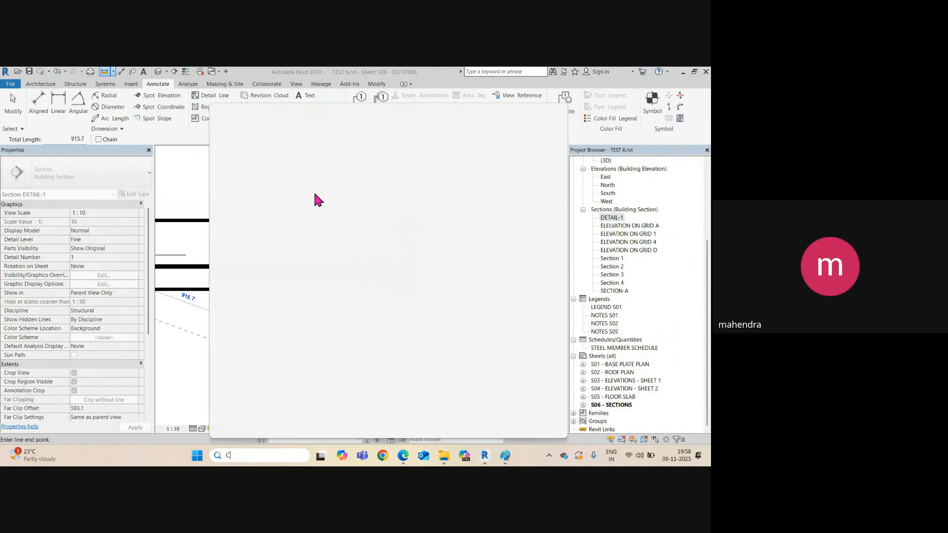
pyautogui.write('C')
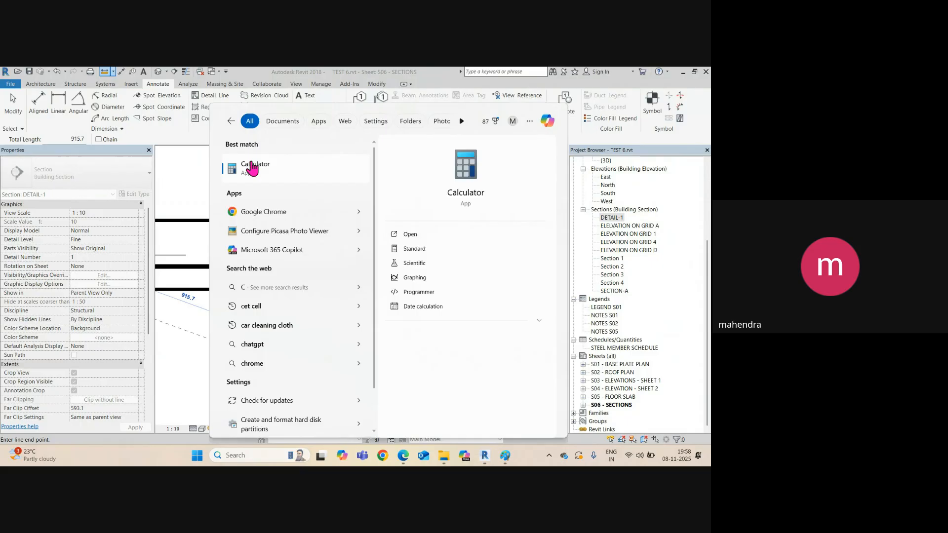
pyautogui.click(252, 168)
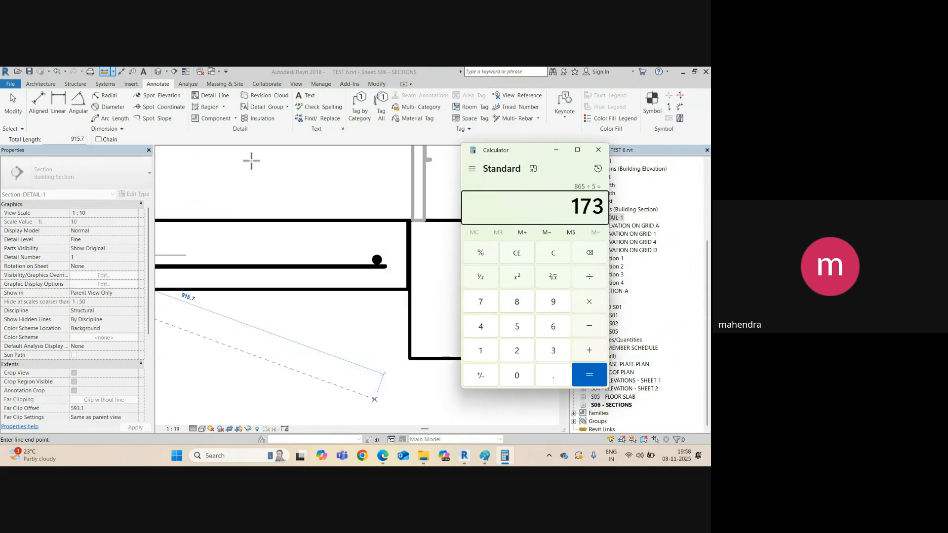
pyautogui.click(555, 152)
pyautogui.moveTo(361, 299); pyautogui.dragTo(416, 275, button='middle')
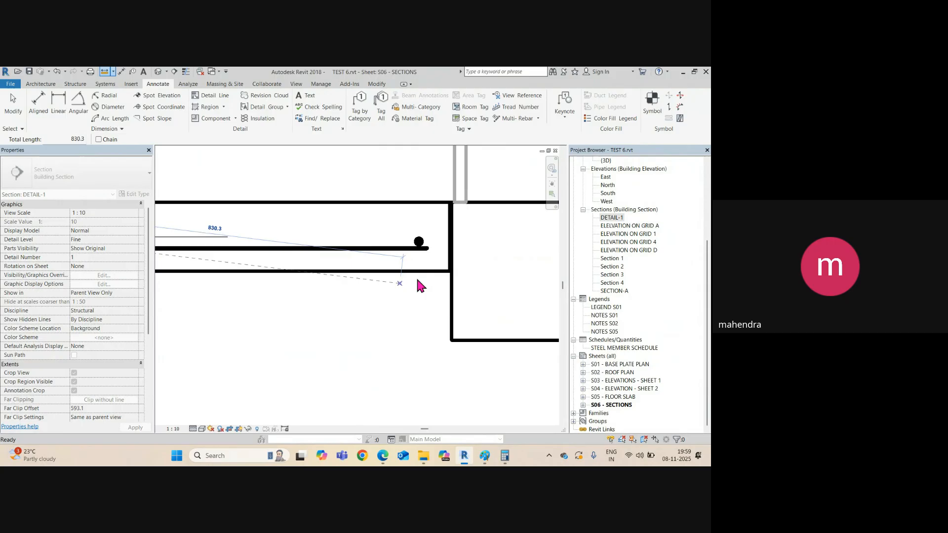
pyautogui.scroll(-3, 313, 316)
pyautogui.moveTo(314, 316); pyautogui.dragTo(461, 307, button='middle')
pyautogui.press('Escape')
pyautogui.press('Escape')
# Step: Copy the outer rebar dot 173 mm along the rebar line towards the floor slab
pyautogui.scroll(3, 296, 284)
pyautogui.click(291, 243)
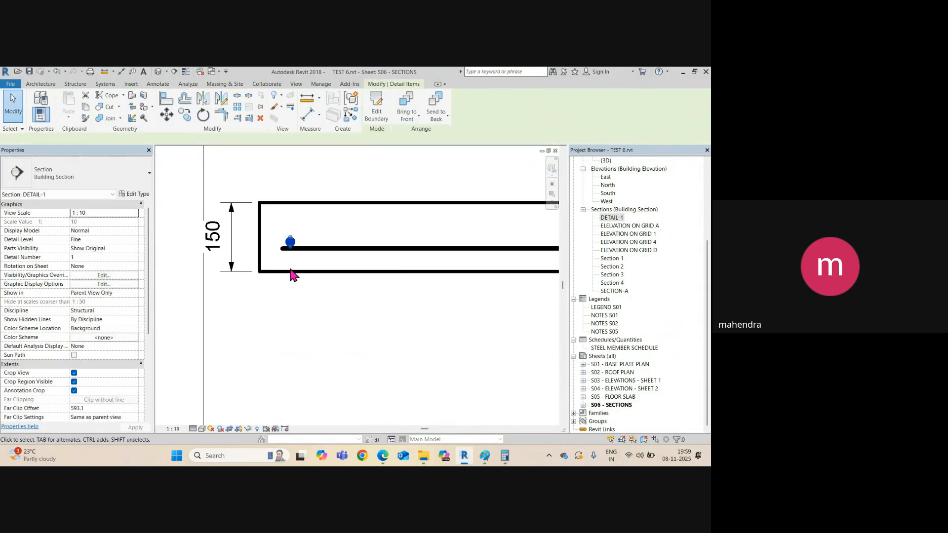
pyautogui.press('m')
pyautogui.press('v')
pyautogui.click(334, 303)
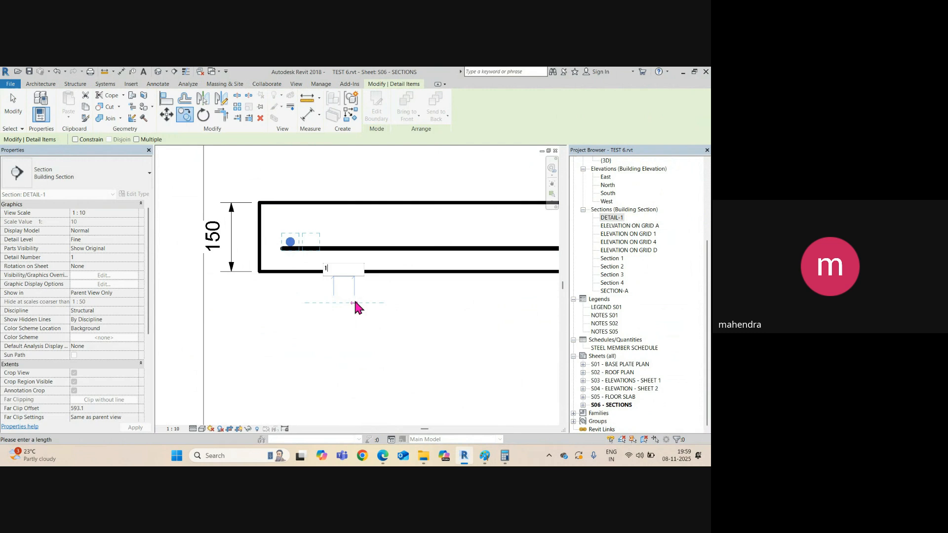
pyautogui.press('Return')
pyautogui.scroll(-4, 352, 291)
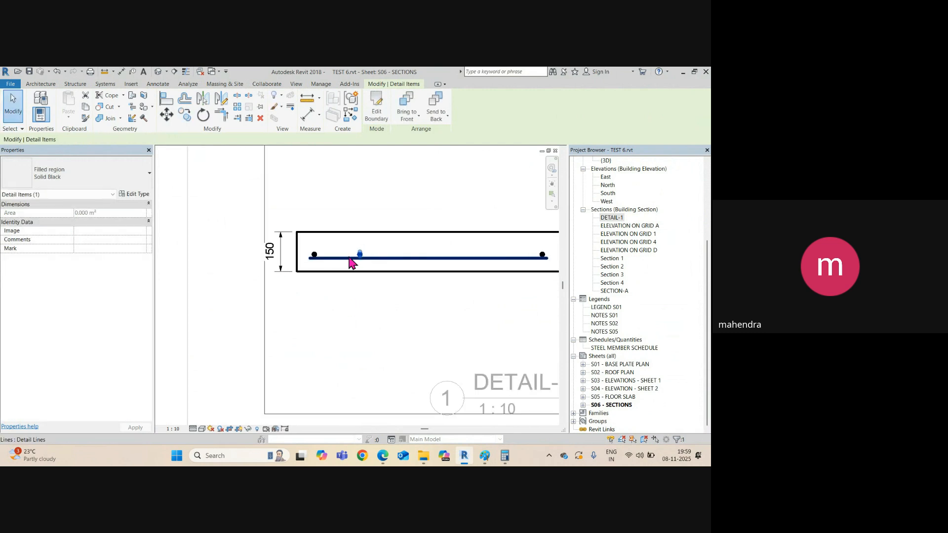
pyautogui.scroll(1, 352, 264)
pyautogui.press('Escape')
# Step: Make three more copies of the inner rebar dot along the footpath slab's rebar line at the existing dot spacing
pyautogui.click(362, 254)
pyautogui.press('m')
pyautogui.press('v')
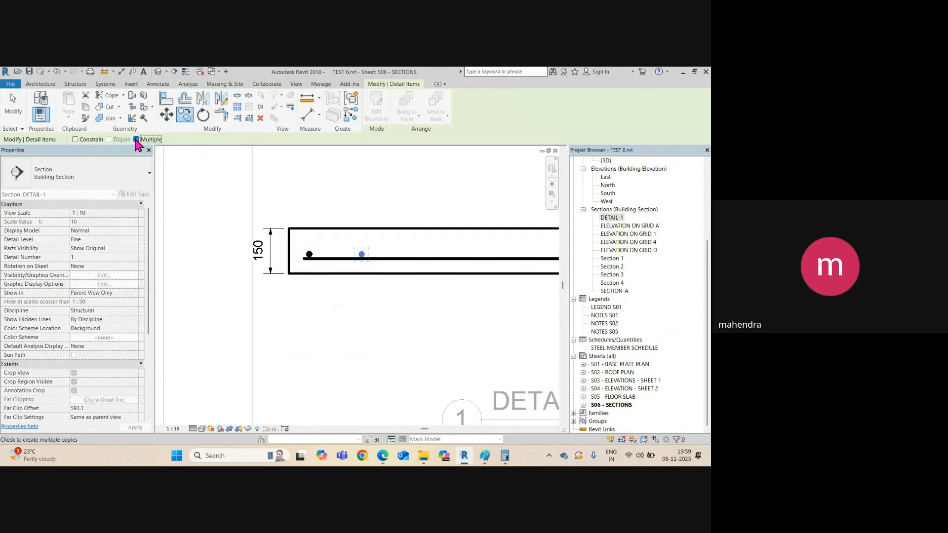
pyautogui.scroll(4, 306, 259)
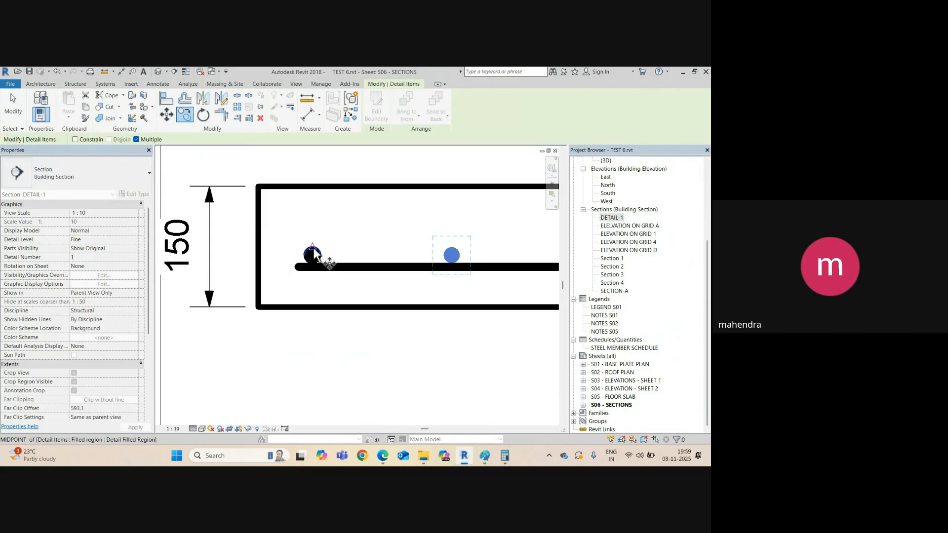
pyautogui.click(314, 248)
pyautogui.click(465, 249)
pyautogui.scroll(-3, 423, 247)
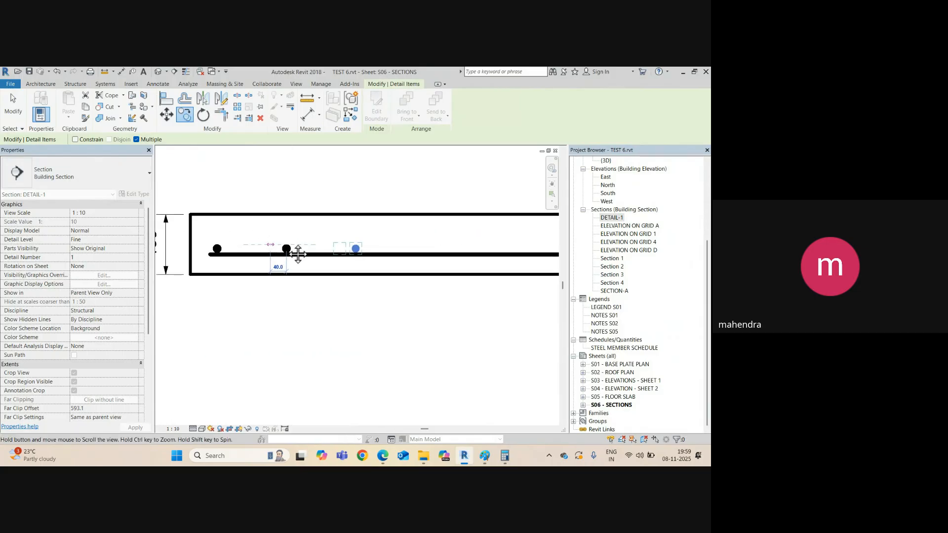
pyautogui.click(362, 247)
pyautogui.moveTo(479, 247); pyautogui.dragTo(353, 253, button='middle')
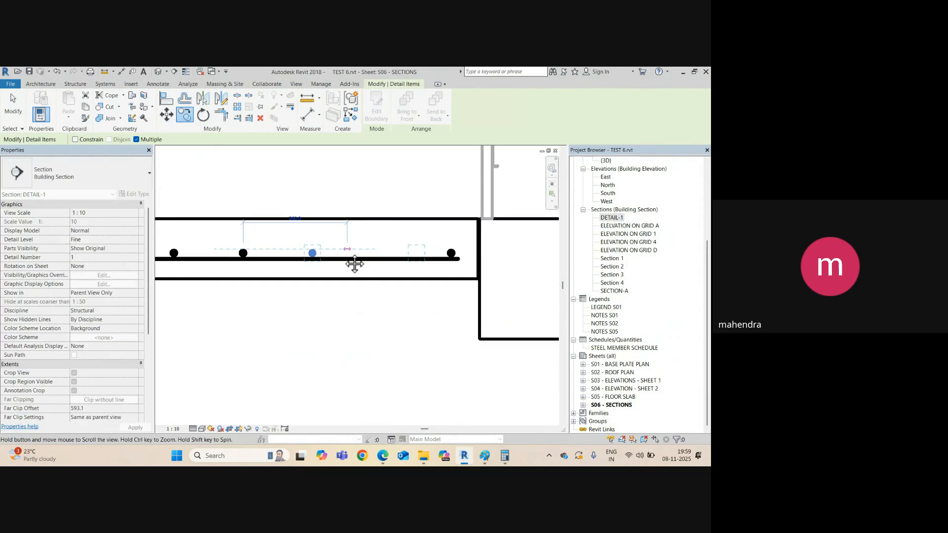
pyautogui.scroll(2, 306, 253)
pyautogui.click(309, 253)
pyautogui.scroll(-4, 360, 282)
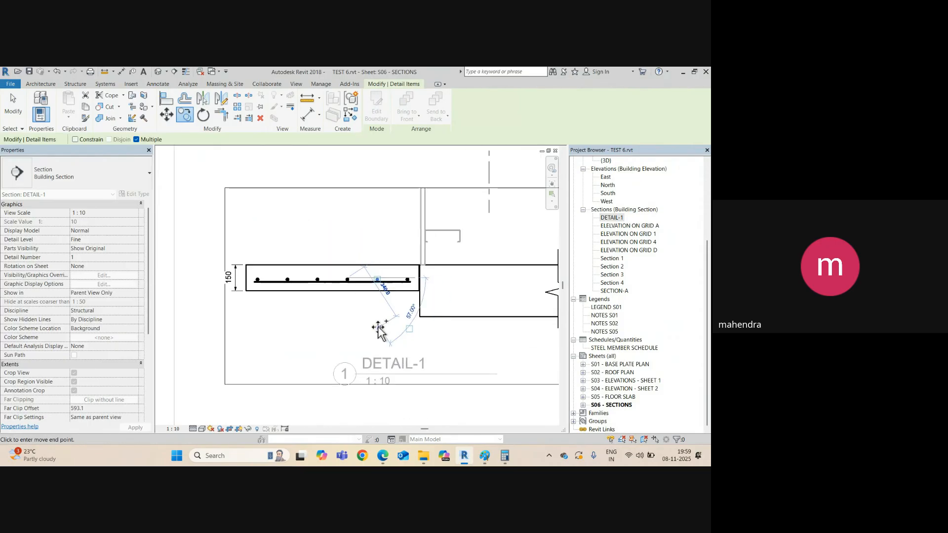
pyautogui.press('Escape')
pyautogui.scroll(-1, 306, 306)
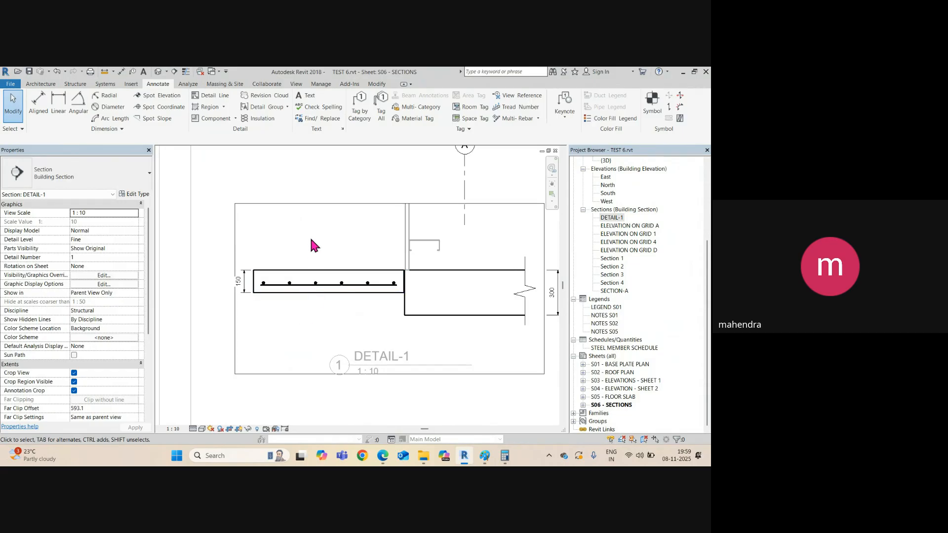
# Step: Draw REBAR LINE detail lines at a 50 mm offset inside the 300 mm slab's bottom, top and vertical end edges
pyautogui.moveTo(299, 303); pyautogui.dragTo(182, 303, button='middle')
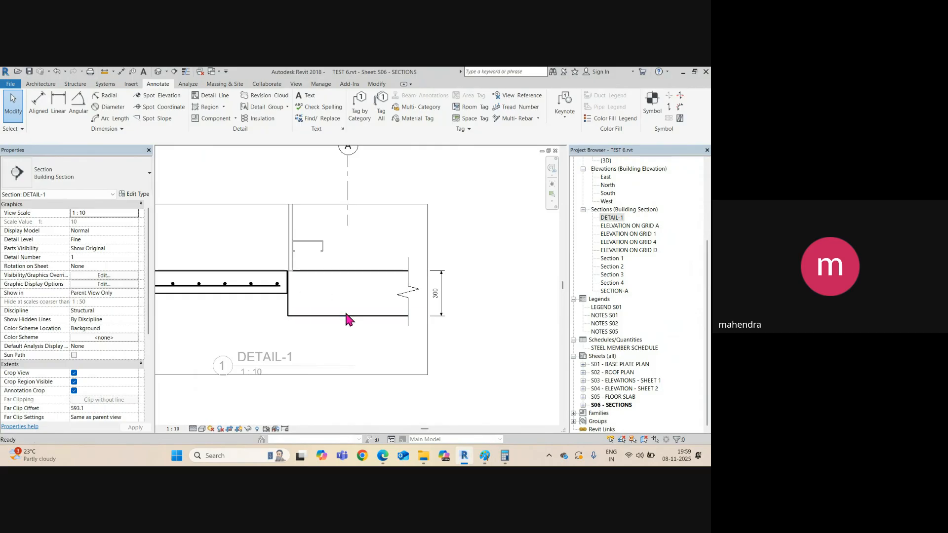
pyautogui.press('l')
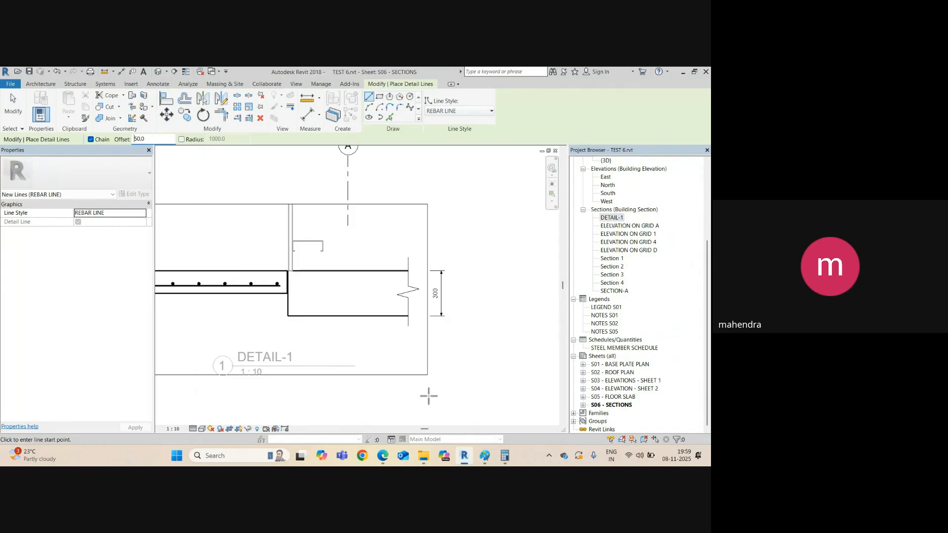
pyautogui.click(288, 316)
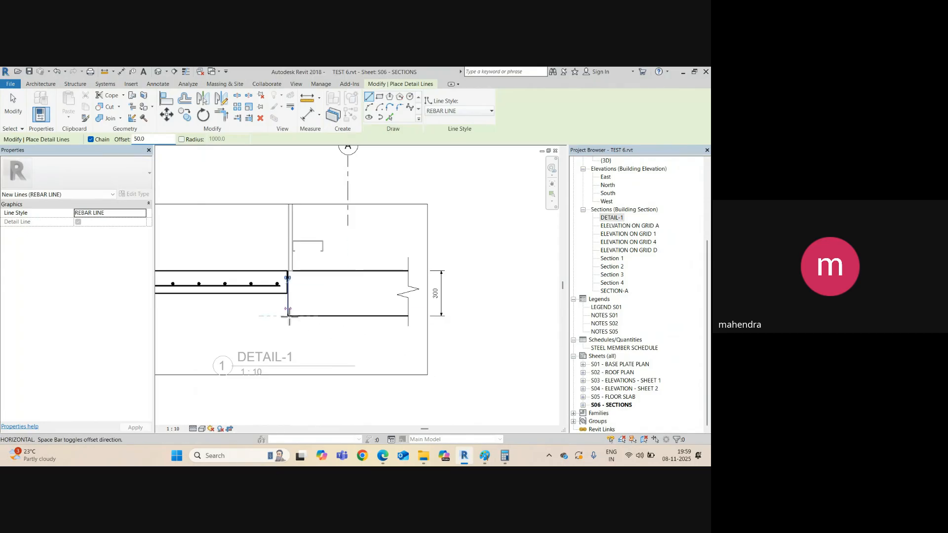
pyautogui.click(407, 316)
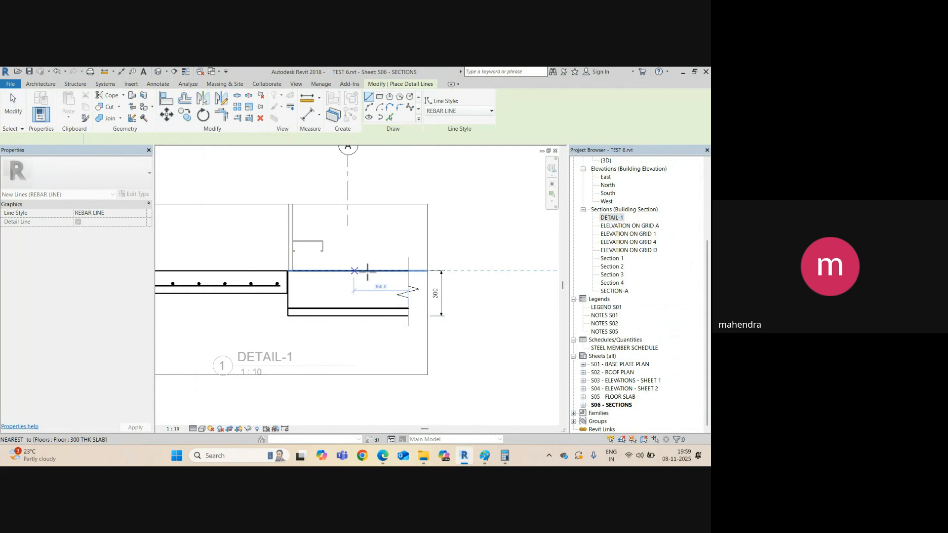
pyautogui.click(408, 272)
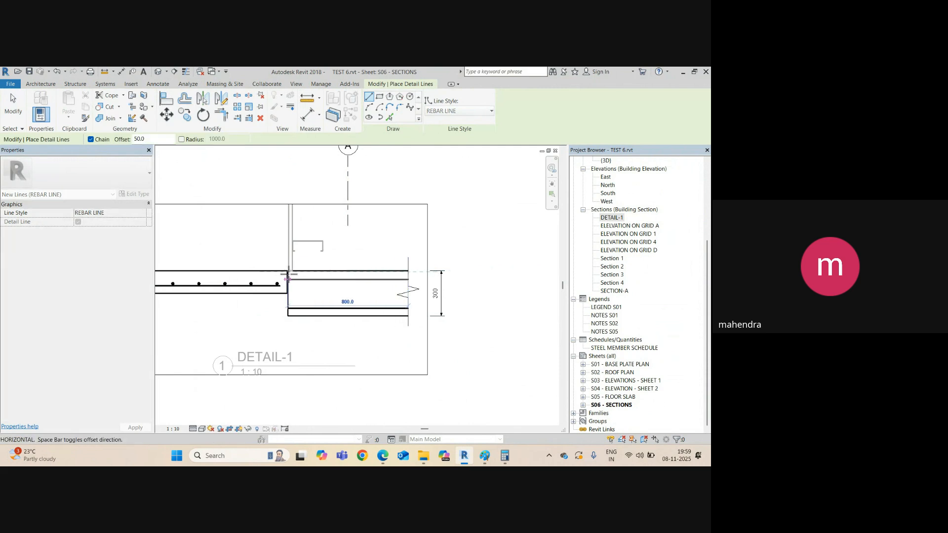
pyautogui.click(289, 272)
pyautogui.click(287, 314)
pyautogui.press('Escape')
pyautogui.scroll(2, 293, 293)
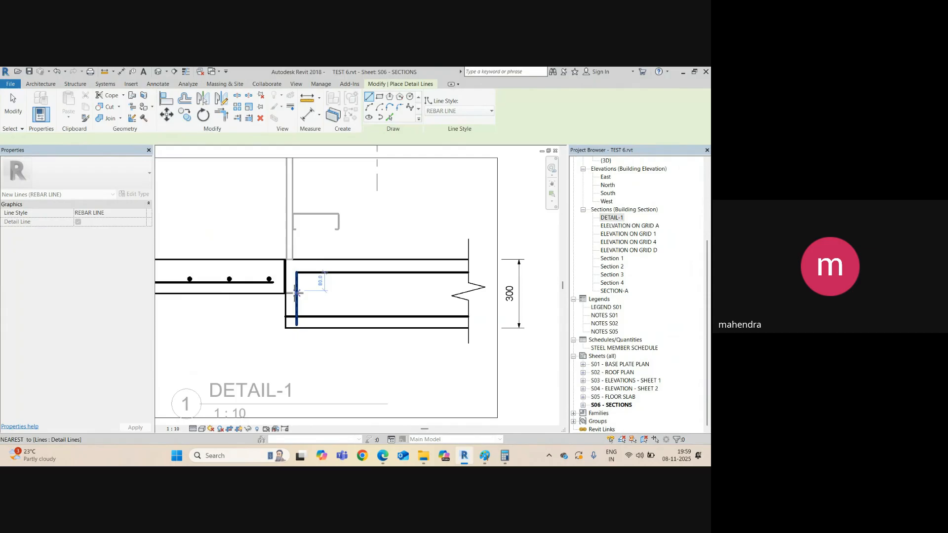
pyautogui.scroll(2, 296, 294)
pyautogui.press('Escape')
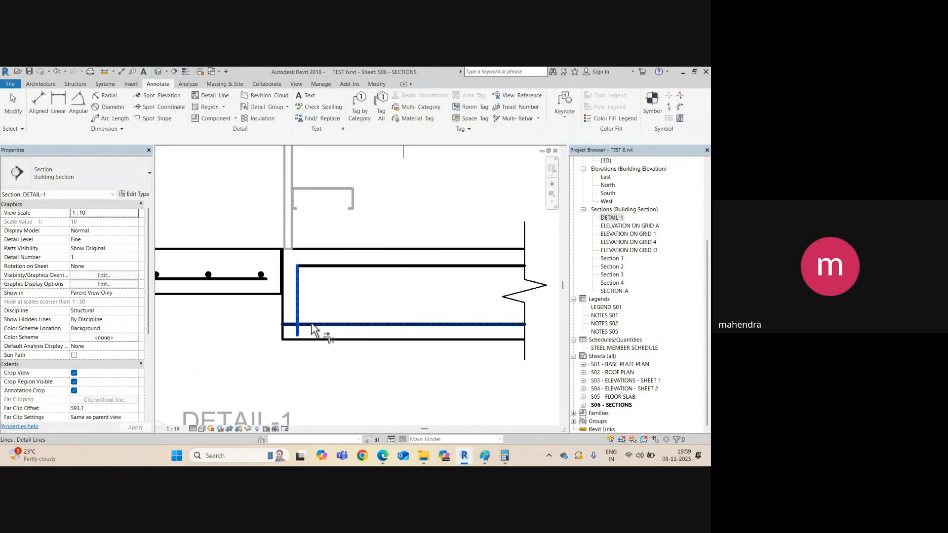
# Step: Trim the vertical and bottom rebar lines to a corner and copy the vertical line 25 mm further into the floor slab
pyautogui.click(300, 307)
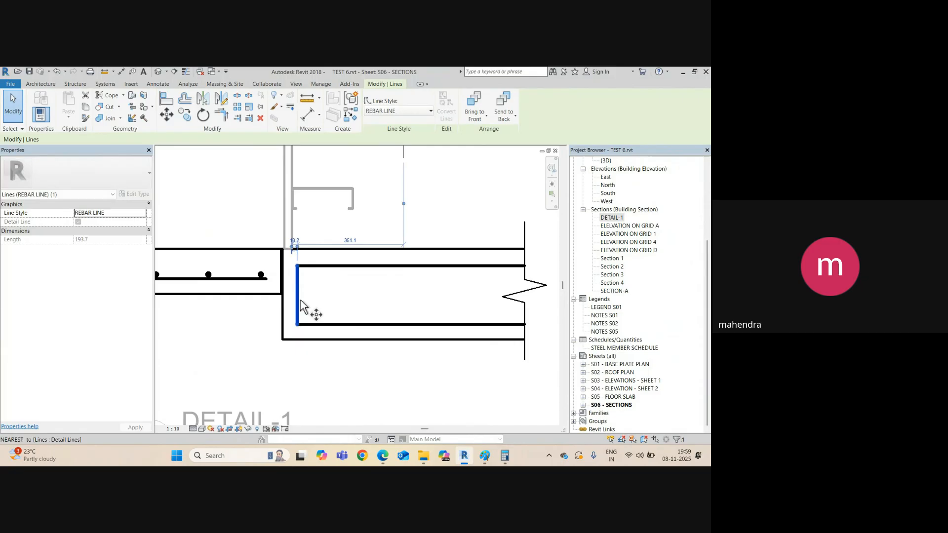
pyautogui.press('c')
pyautogui.press('o')
pyautogui.click(299, 295)
pyautogui.write('20')
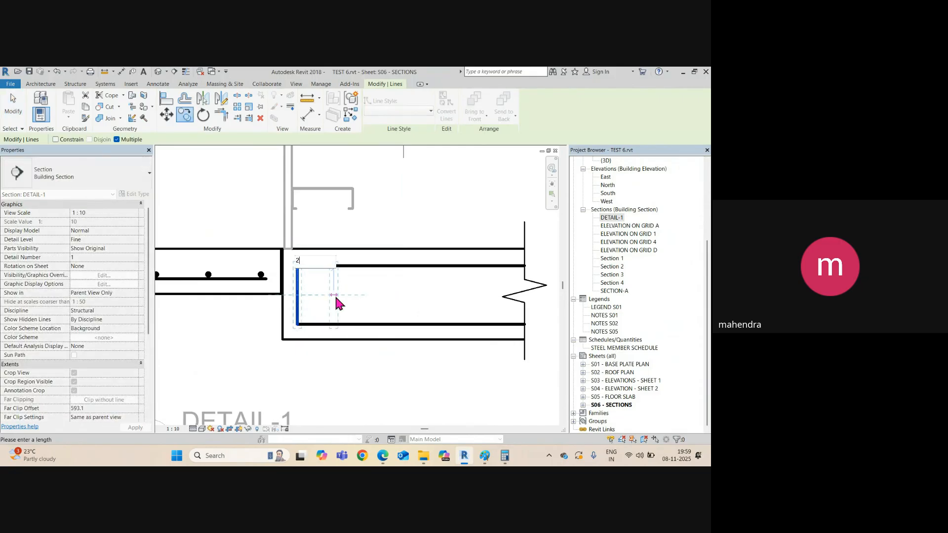
pyautogui.press('Return')
pyautogui.press('Escape')
pyautogui.press('Escape')
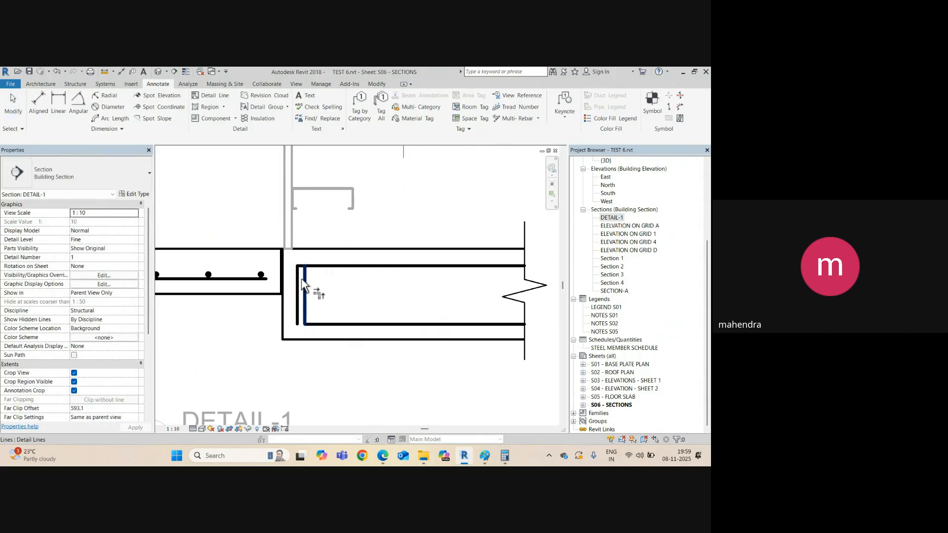
# Step: Shorten the upper end of the inner vertical rebar line so it stops just below the top bar
pyautogui.click(306, 277)
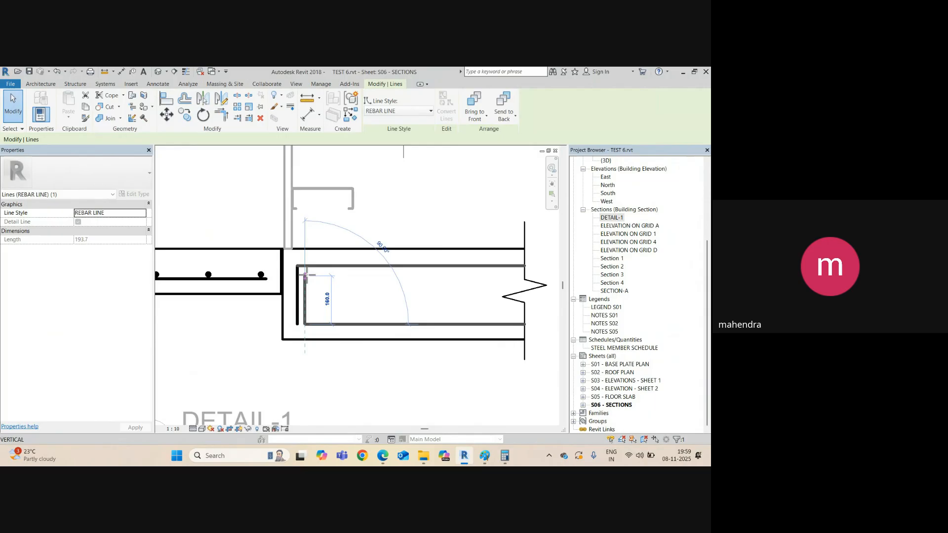
pyautogui.moveTo(307, 273); pyautogui.dragTo(306, 274)
pyautogui.press('Escape')
# Step: Round the corner between the top bar and the outer vertical rebar line with a 25 mm fillet arc
pyautogui.scroll(-3, 290, 302)
pyautogui.scroll(3, 309, 328)
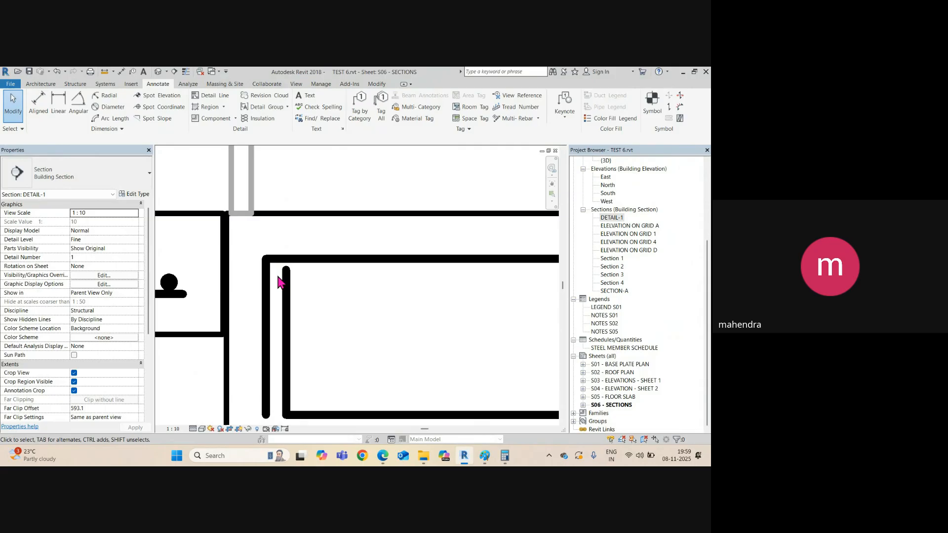
pyautogui.scroll(3, 275, 283)
pyautogui.click(269, 278)
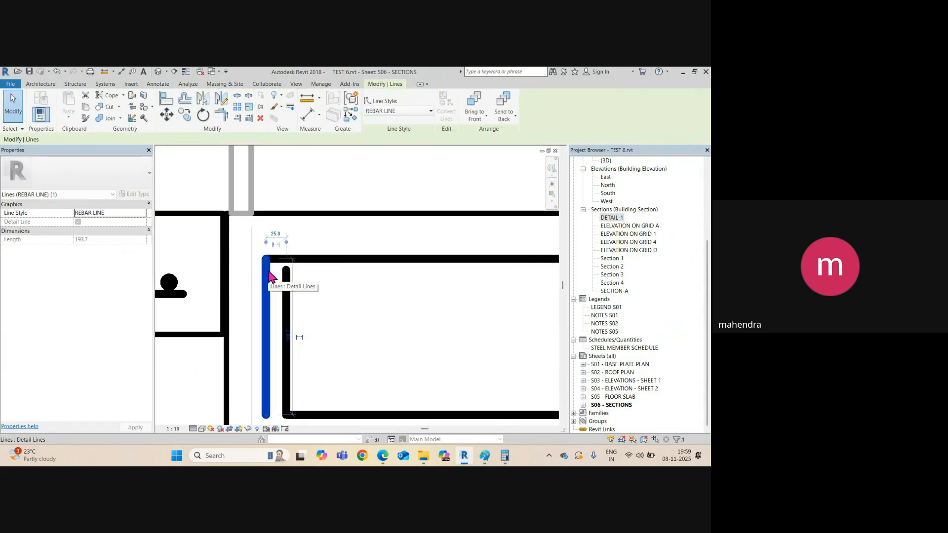
pyautogui.rightClick(269, 277)
pyautogui.click(302, 297)
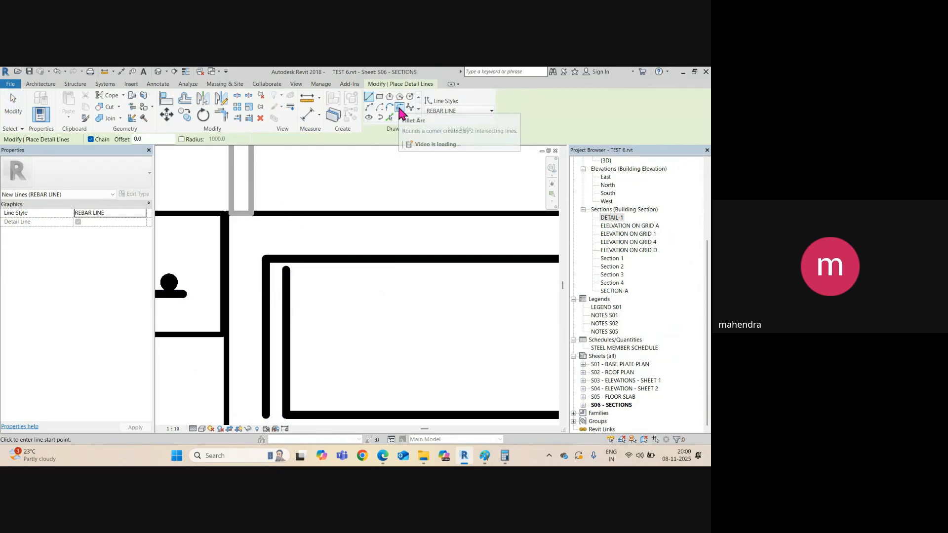
pyautogui.click(400, 107)
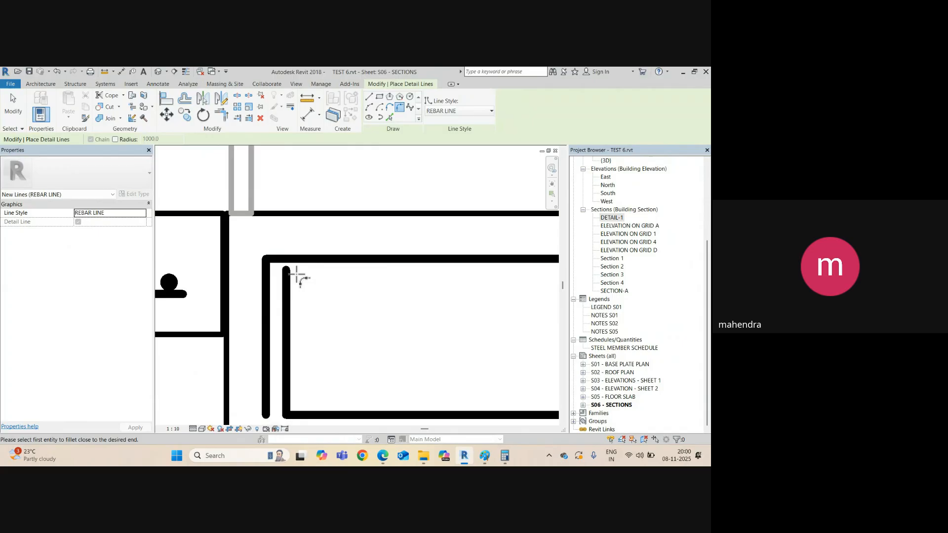
pyautogui.click(280, 259)
pyautogui.scroll(2, 277, 268)
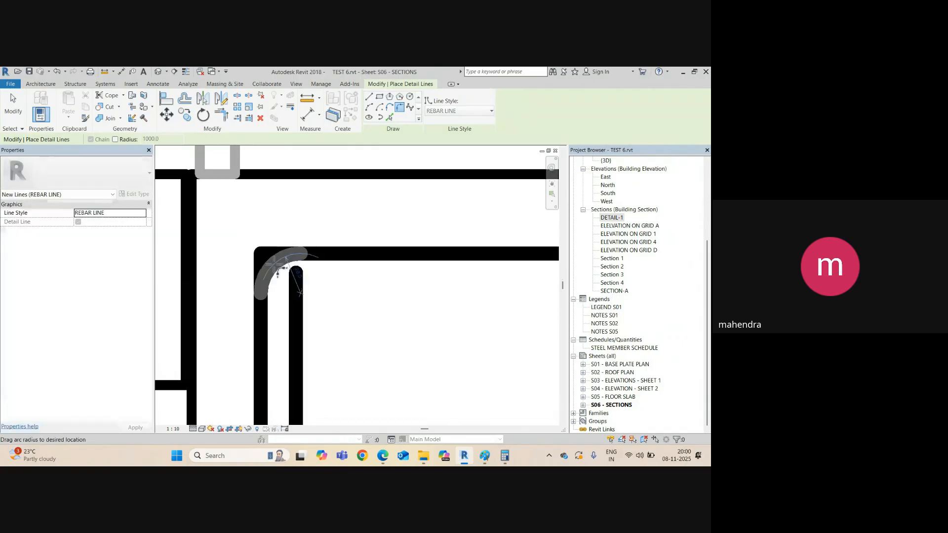
pyautogui.click(278, 270)
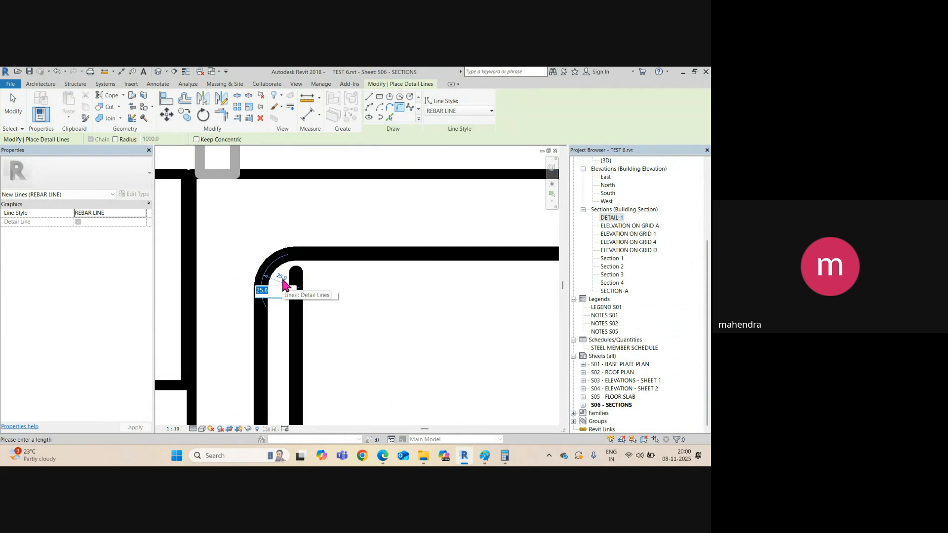
pyautogui.press('Return')
# Step: Round the corner between the inner vertical rebar line and the bottom bar with a fillet arc
pyautogui.scroll(-6, 266, 204)
pyautogui.scroll(3, 297, 322)
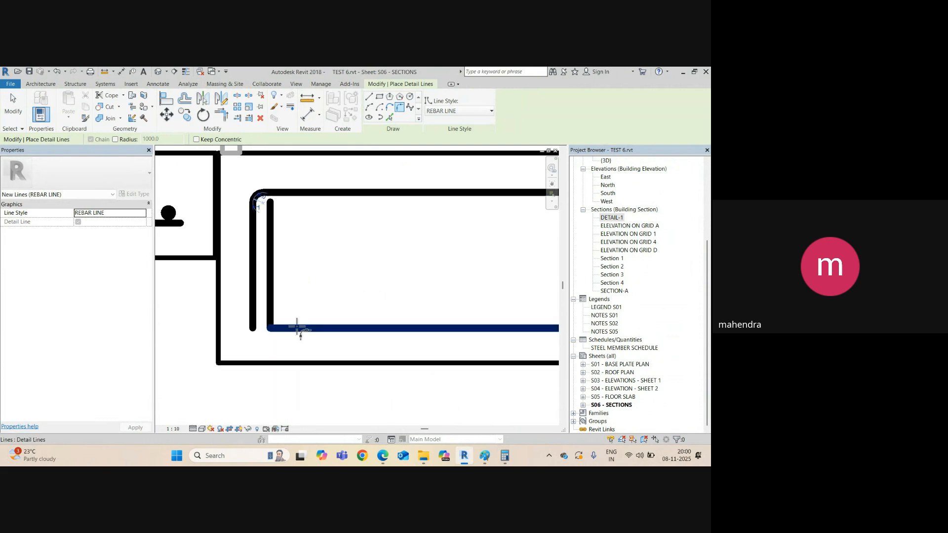
pyautogui.click(267, 316)
pyautogui.click(279, 328)
pyautogui.click(285, 311)
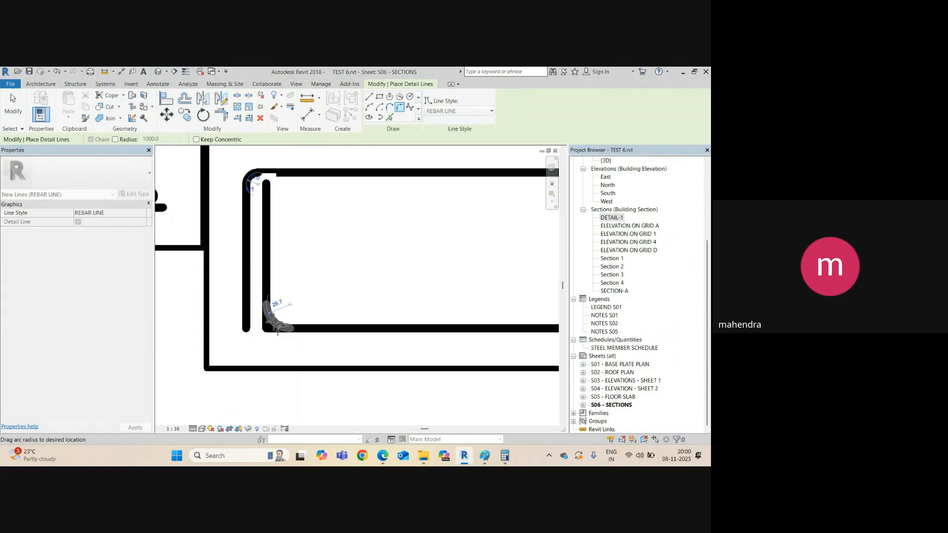
pyautogui.click(280, 305)
pyautogui.press('Return')
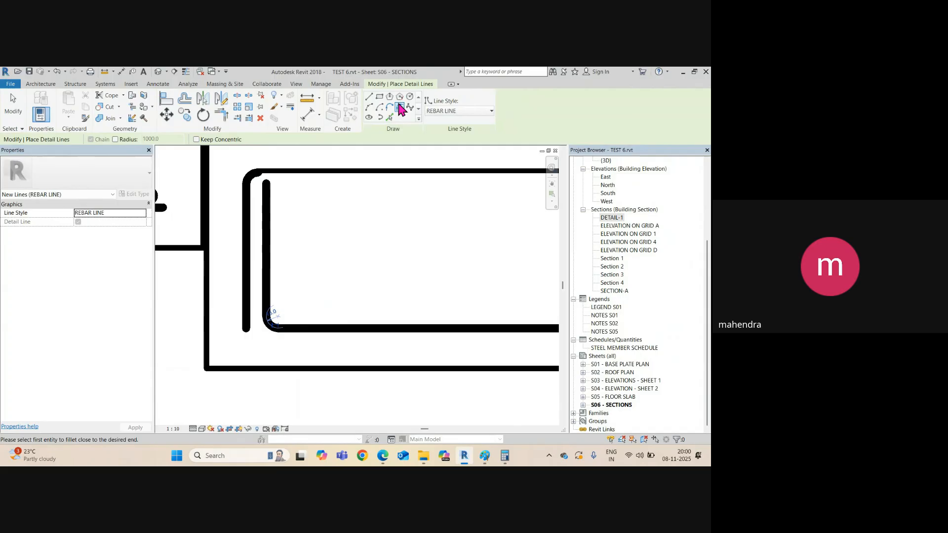
pyautogui.press('Escape')
pyautogui.press('Escape')
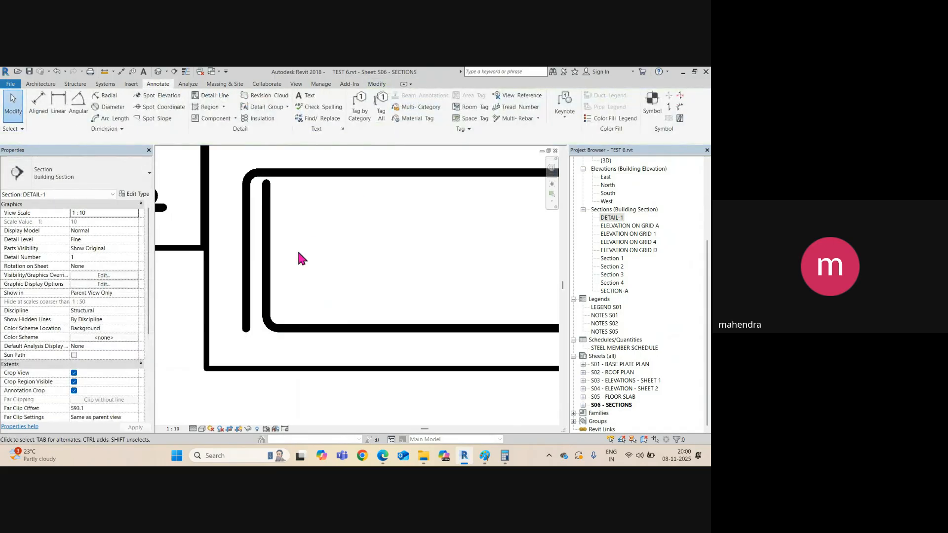
# Step: Copy a rebar dot from the footpath slab into the rounded lower corner of the floor slab's bottom bar
pyautogui.scroll(-2, 226, 271)
pyautogui.scroll(-2, 226, 270)
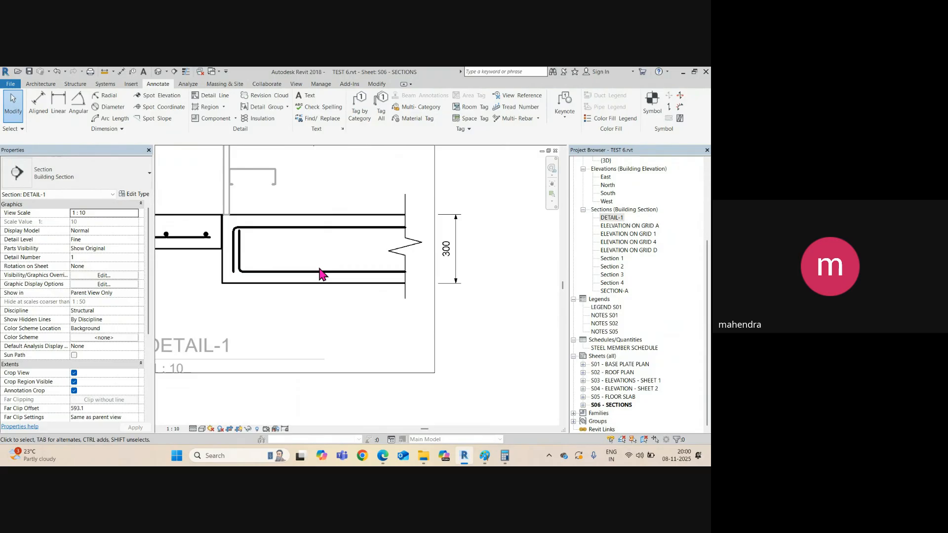
pyautogui.scroll(-2, 320, 273)
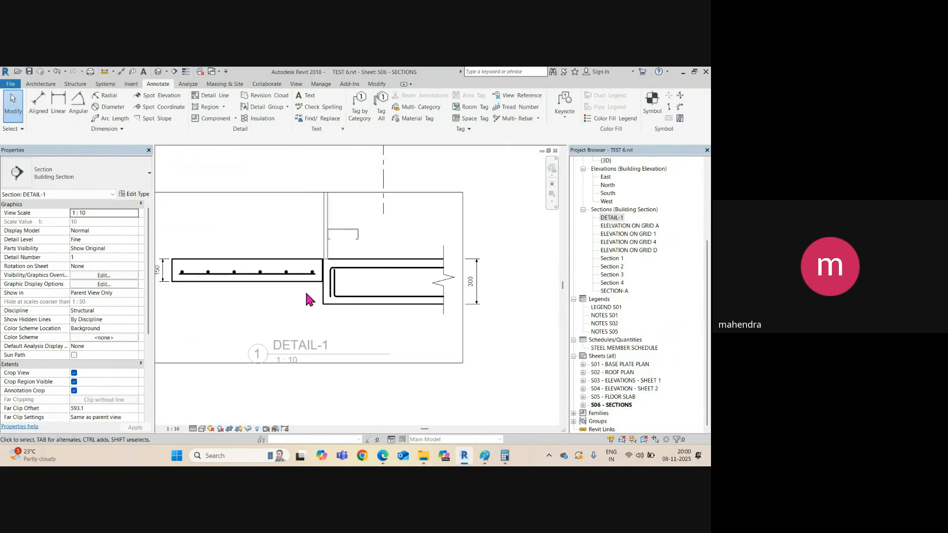
pyautogui.scroll(4, 307, 298)
pyautogui.click(295, 281)
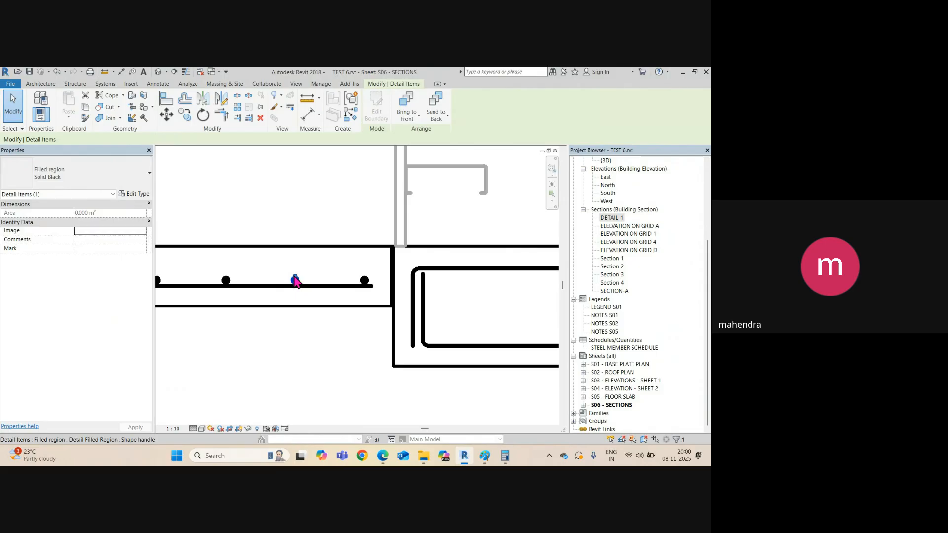
pyautogui.press('c')
pyautogui.press('c')
pyautogui.scroll(2, 296, 275)
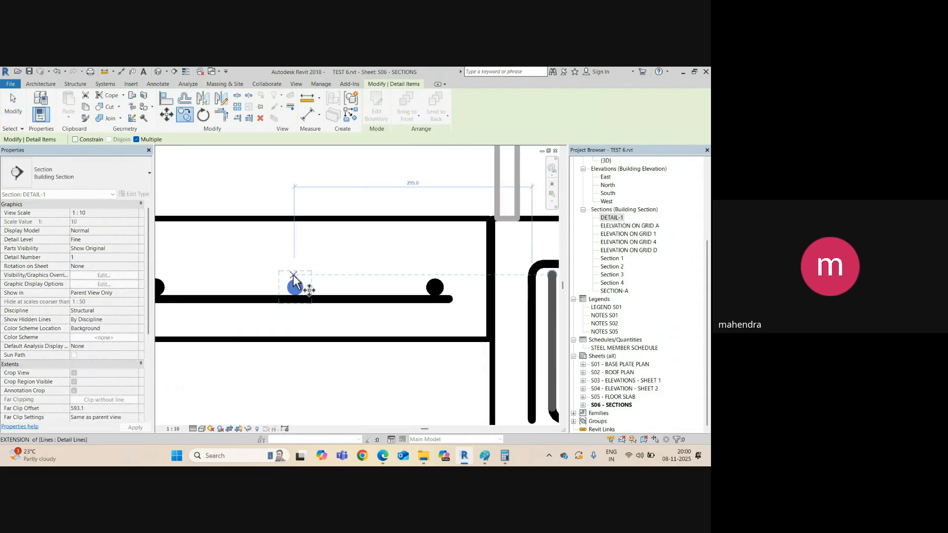
pyautogui.click(294, 287)
pyautogui.moveTo(507, 299); pyautogui.dragTo(271, 269, button='middle')
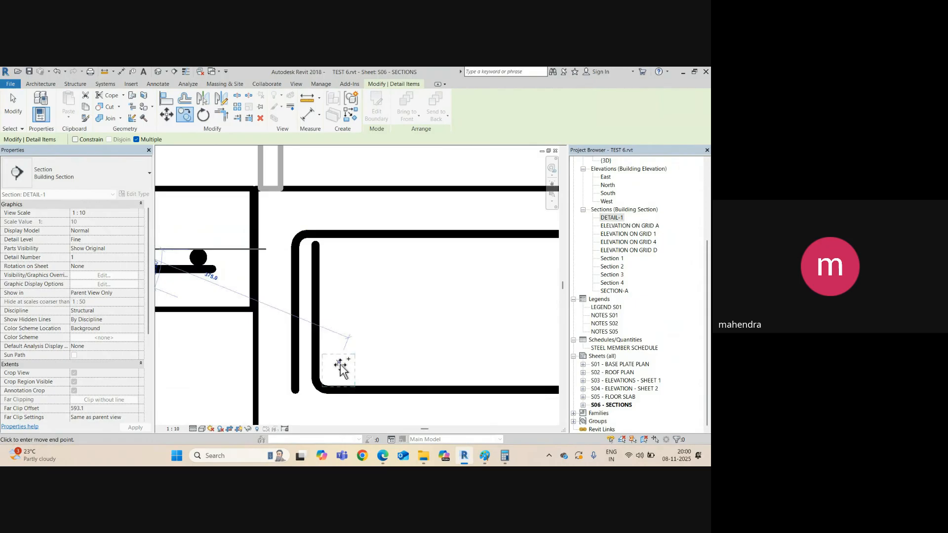
pyautogui.scroll(2, 361, 383)
pyautogui.scroll(-3, 302, 315)
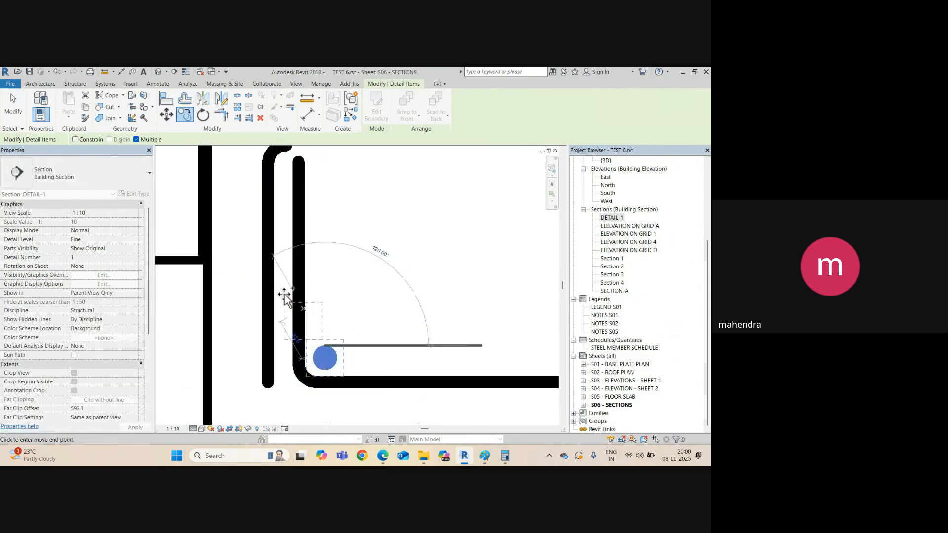
pyautogui.press('Escape')
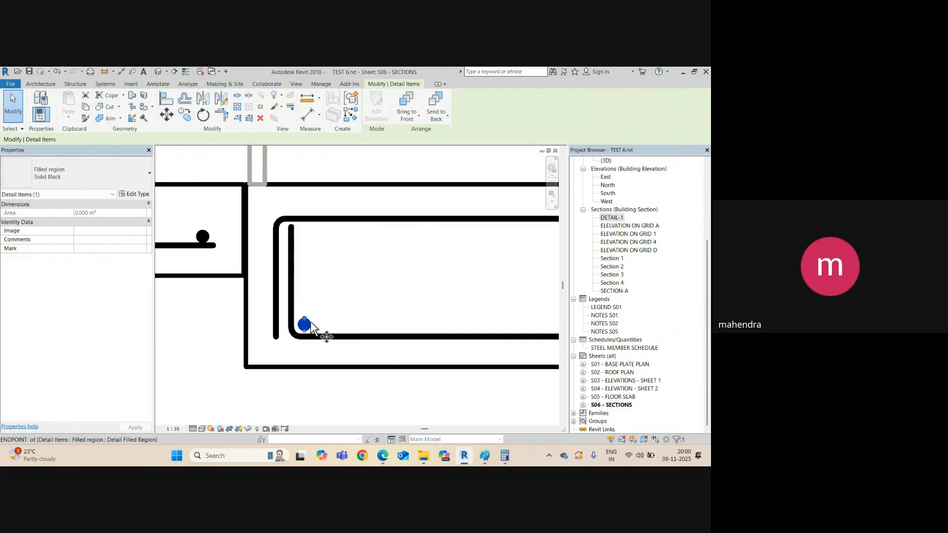
# Step: Copy the corner rebar dot three times along the floor slab's bottom bar at 200 mm spacing
pyautogui.write('co200')
pyautogui.press('Return')
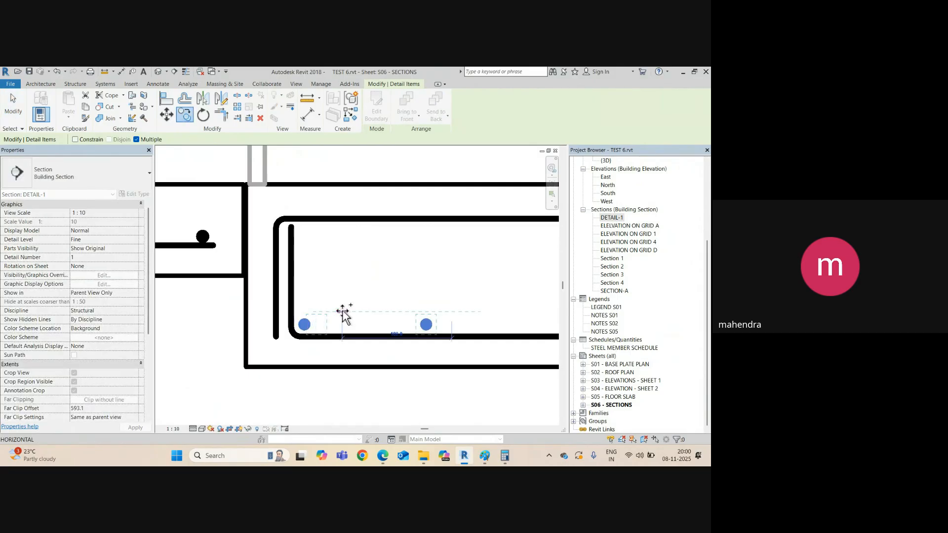
pyautogui.moveTo(551, 296); pyautogui.dragTo(375, 298, button='middle')
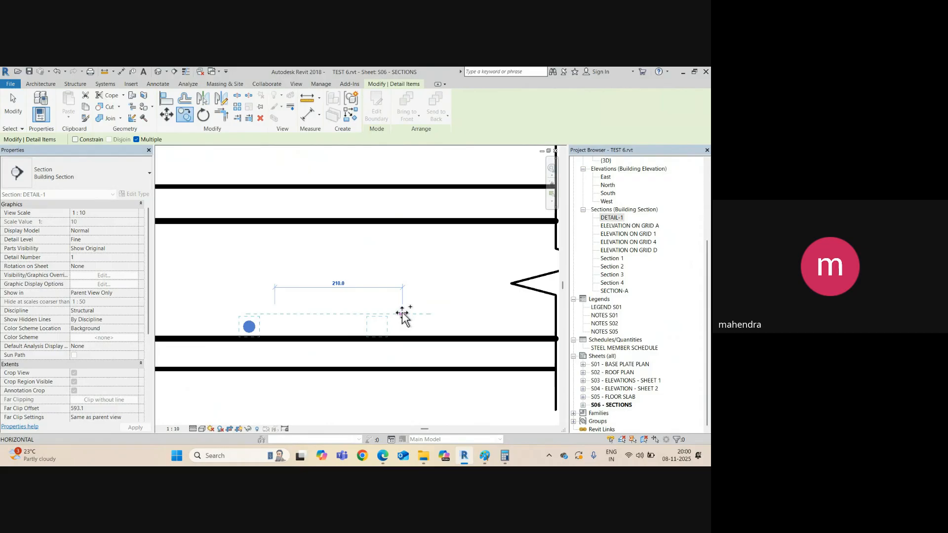
pyautogui.write('200')
pyautogui.press('Return')
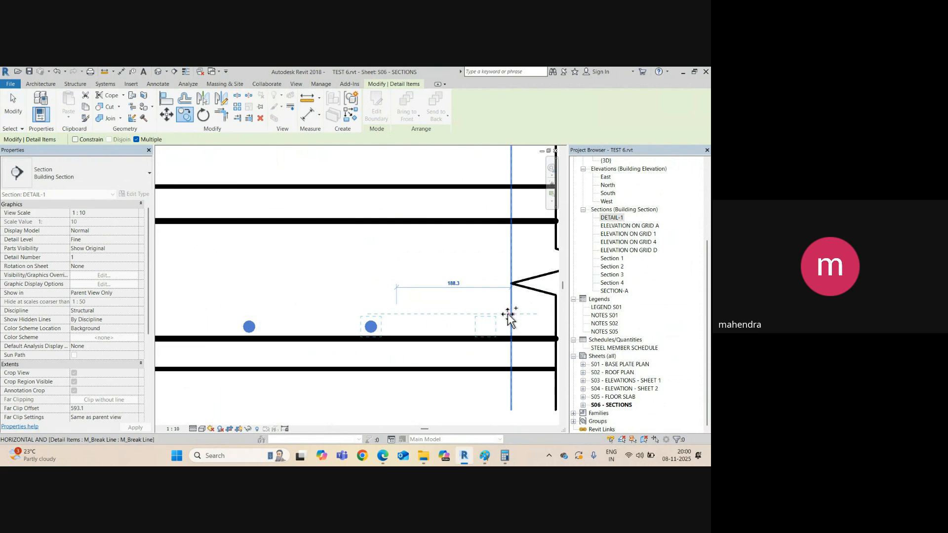
pyautogui.write('200')
pyautogui.press('Return')
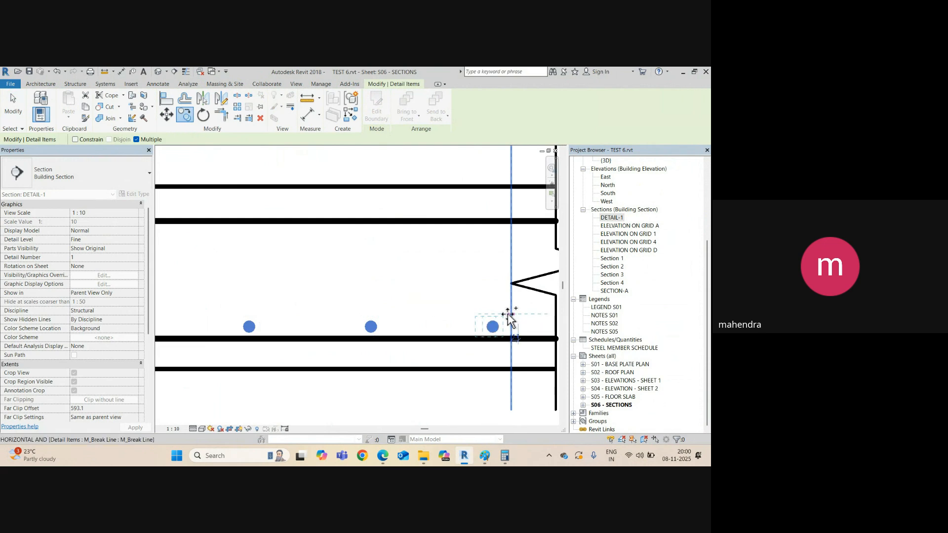
pyautogui.scroll(-3, 508, 318)
pyautogui.press('Escape')
pyautogui.press('Escape')
# Step: Mirror the four bottom rebar dots to the underside of the floor slab's top bar, keeping the originals
pyautogui.click(274, 317)
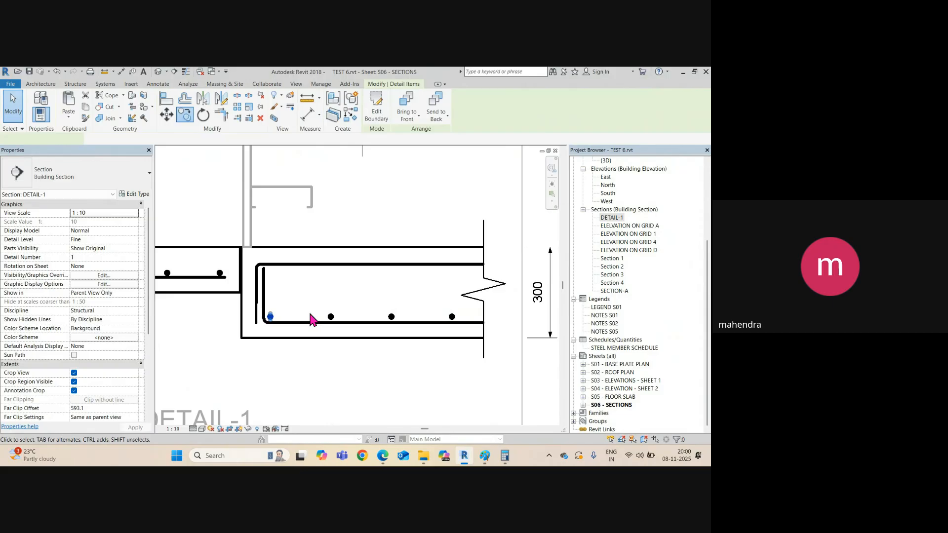
pyautogui.keyDown('ctrl'); pyautogui.click(331, 317); pyautogui.keyUp('ctrl')
pyautogui.keyDown('ctrl'); pyautogui.click(392, 317); pyautogui.keyUp('ctrl')
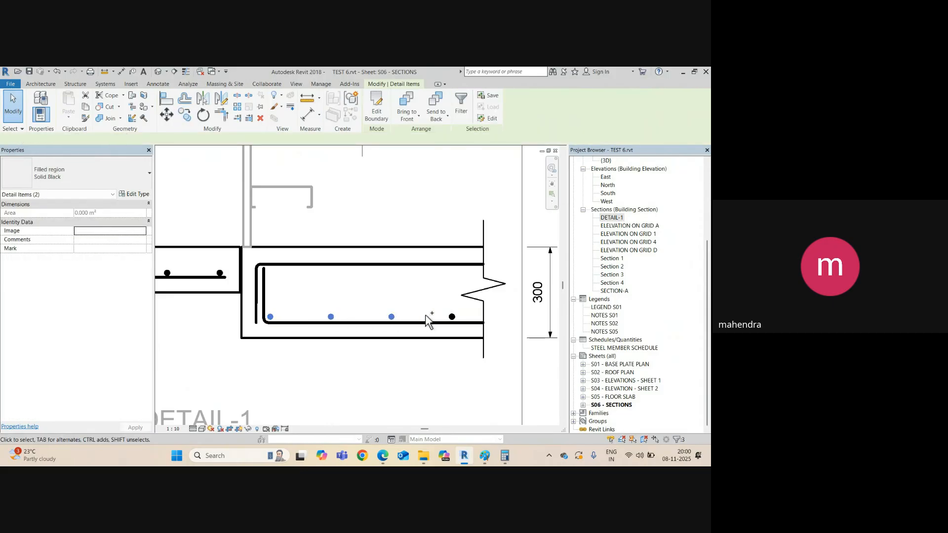
pyautogui.keyDown('ctrl'); pyautogui.click(452, 317); pyautogui.keyUp('ctrl')
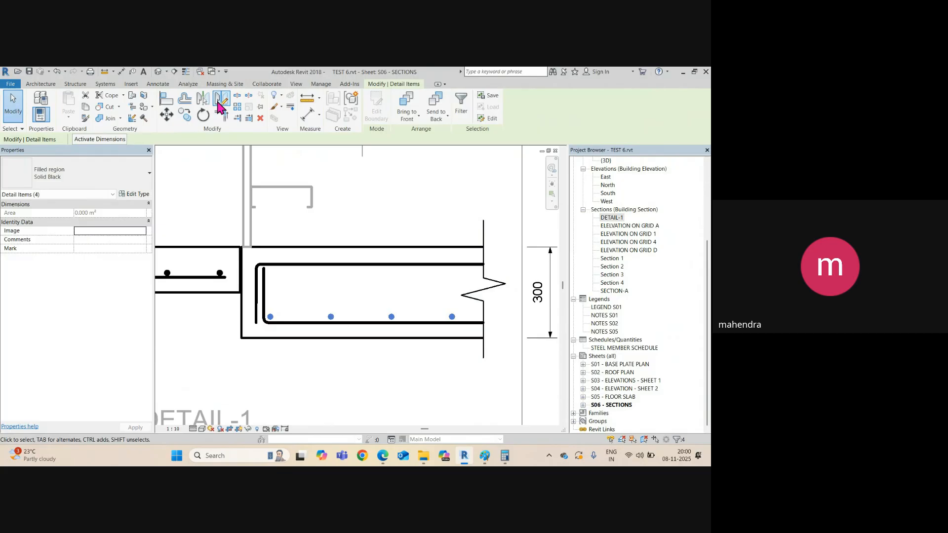
pyautogui.click(221, 101)
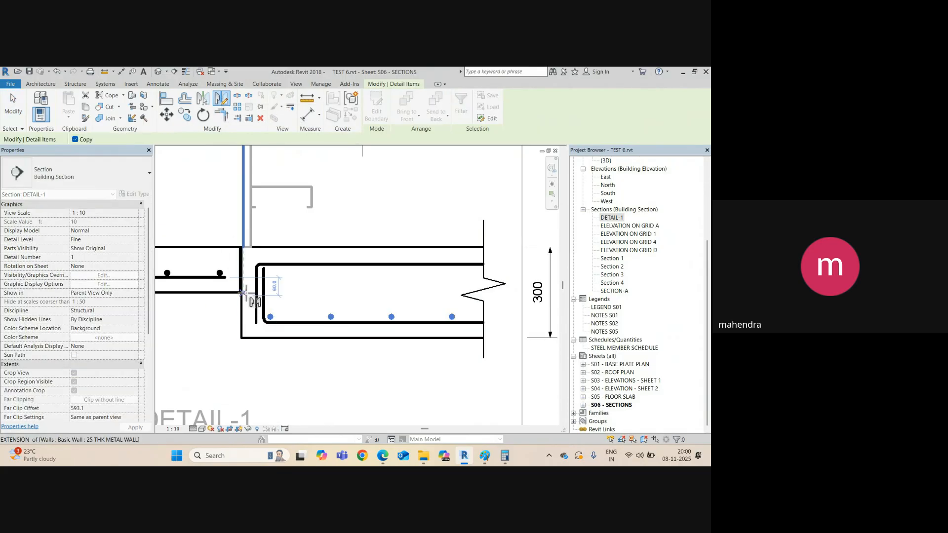
pyautogui.scroll(4, 244, 292)
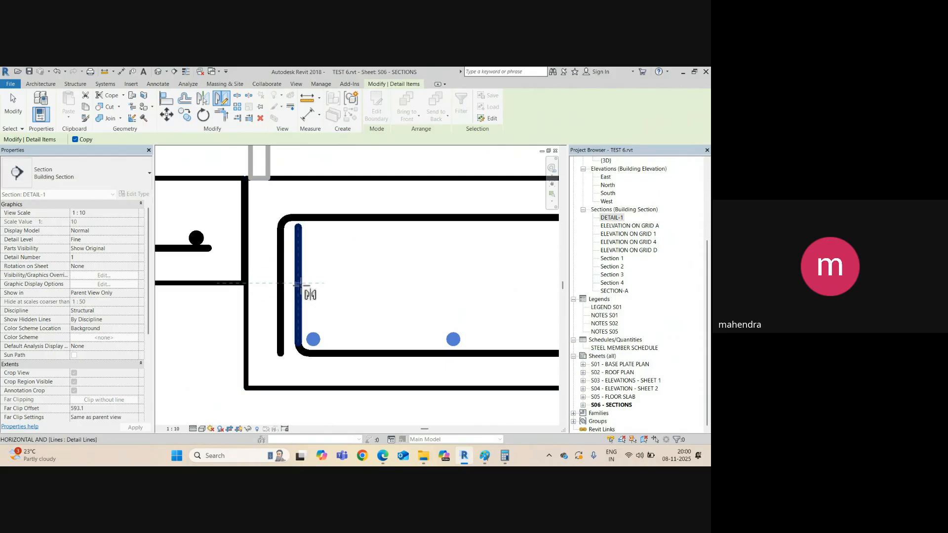
pyautogui.scroll(-3, 327, 282)
pyautogui.scroll(-5, 370, 291)
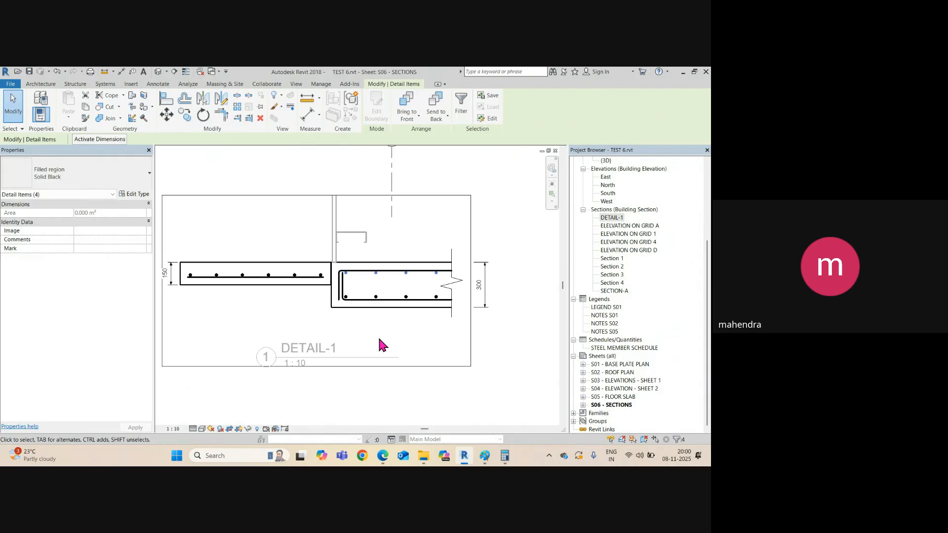
pyautogui.press('Escape')
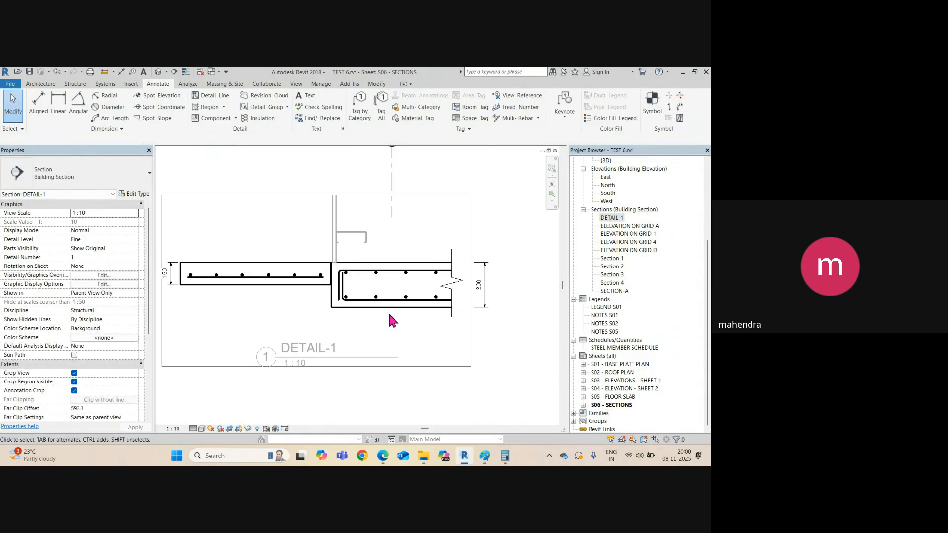
# Step: Place the text note "N12-200 EW B" above the footpath slab in DETAIL-1
pyautogui.scroll(3, 389, 317)
pyautogui.scroll(-5, 235, 295)
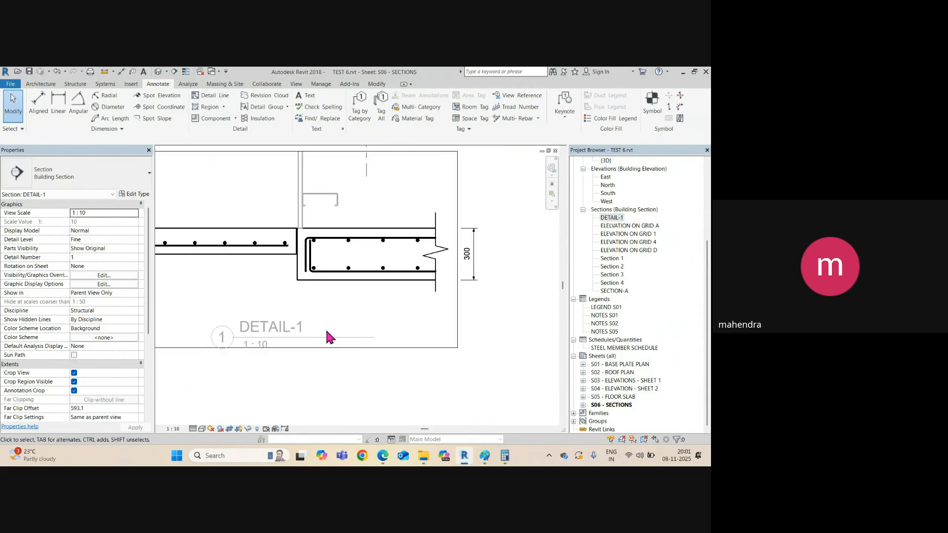
pyautogui.click(305, 99)
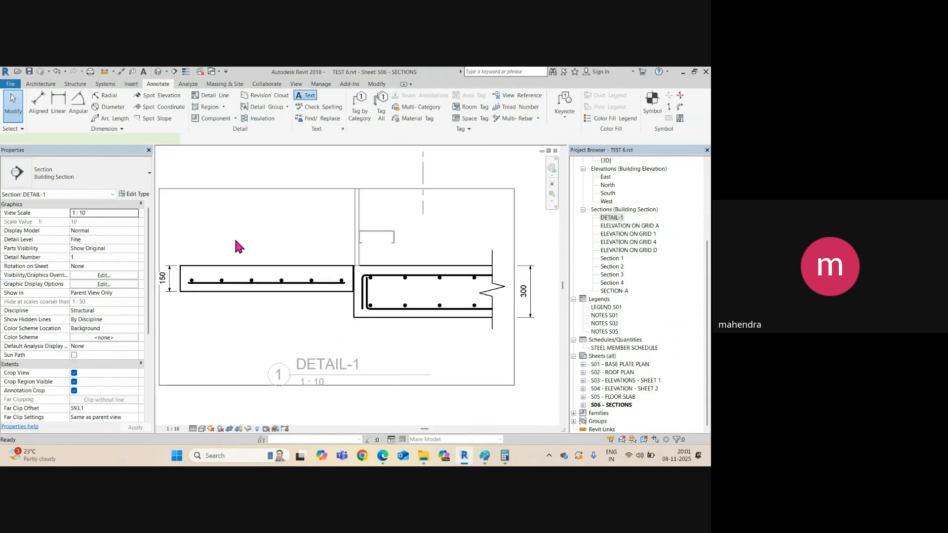
pyautogui.scroll(3, 267, 243)
pyautogui.scroll(-3, 289, 203)
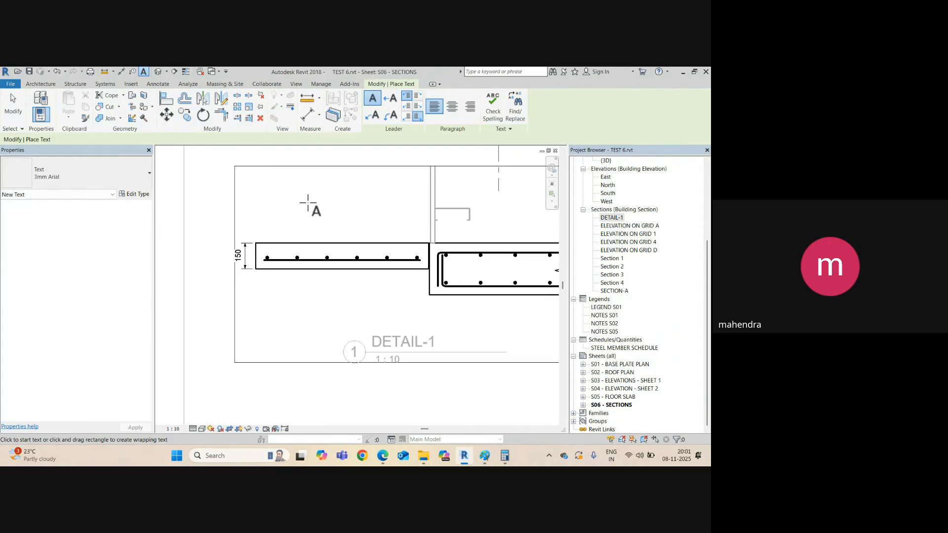
pyautogui.click(298, 199)
pyautogui.write('N12-200 EW B')
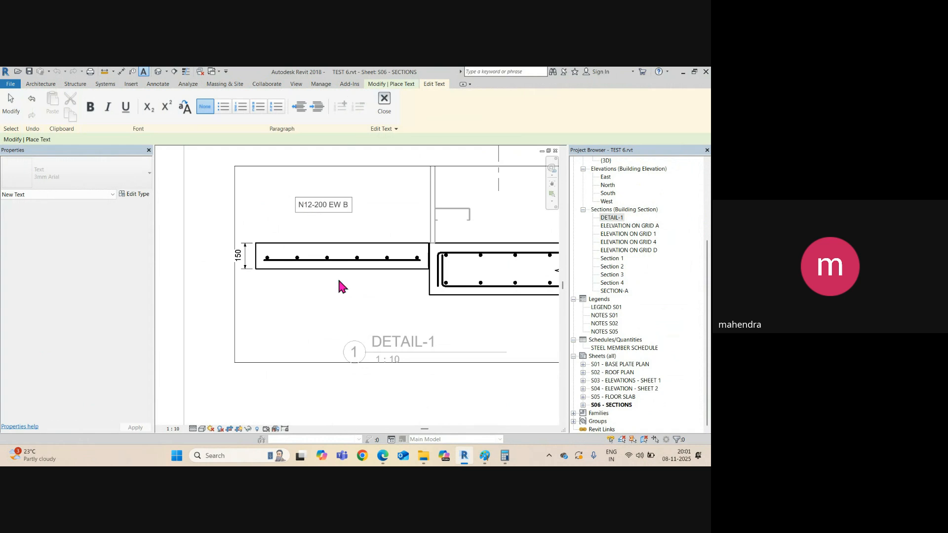
pyautogui.click(338, 330)
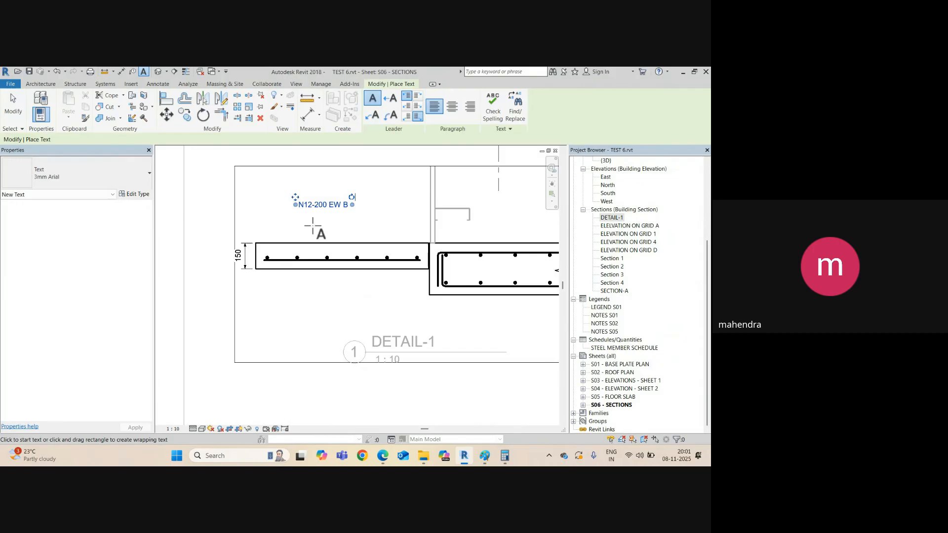
pyautogui.scroll(3, 318, 222)
pyautogui.press('Escape')
# Step: Reposition the footpath note and add a leader from its left side, bent down to the footpath's rebar line
pyautogui.moveTo(280, 170); pyautogui.dragTo(346, 201)
pyautogui.click(372, 97)
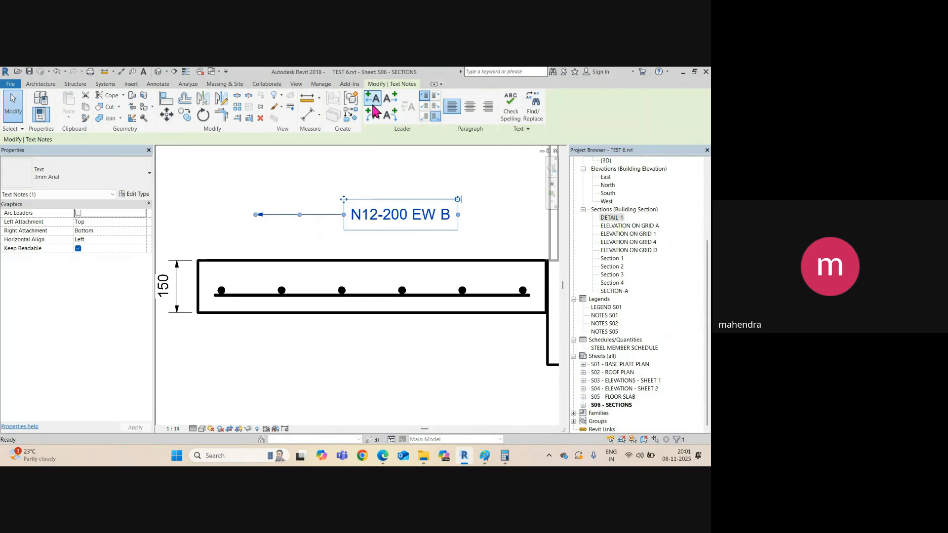
pyautogui.scroll(2, 249, 218)
pyautogui.moveTo(250, 220); pyautogui.dragTo(317, 318)
pyautogui.moveTo(342, 269); pyautogui.dragTo(349, 216)
# Step: Add a second left leader pointing to the third footpath bar dot and shift the note slightly left
pyautogui.click(371, 98)
pyautogui.click(371, 98)
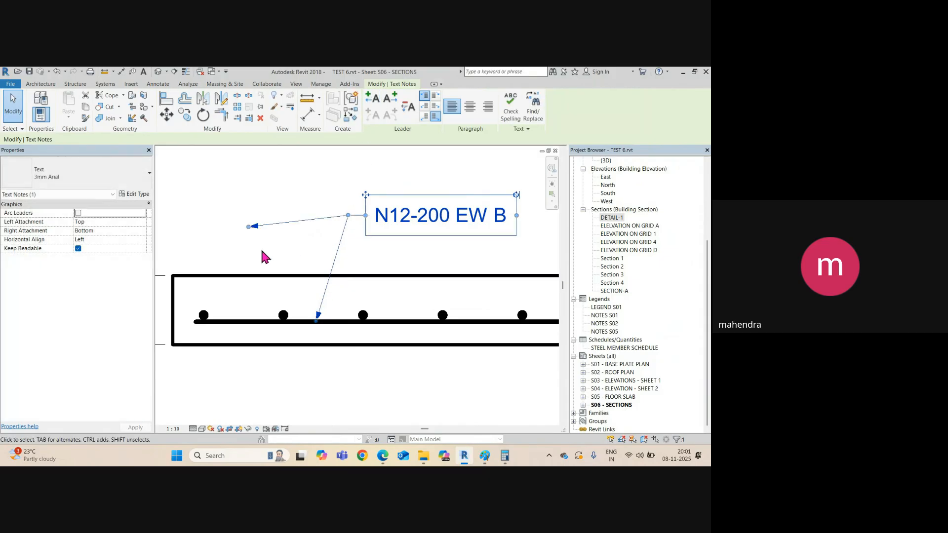
pyautogui.moveTo(249, 227); pyautogui.dragTo(362, 318)
pyautogui.moveTo(366, 195); pyautogui.dragTo(348, 195)
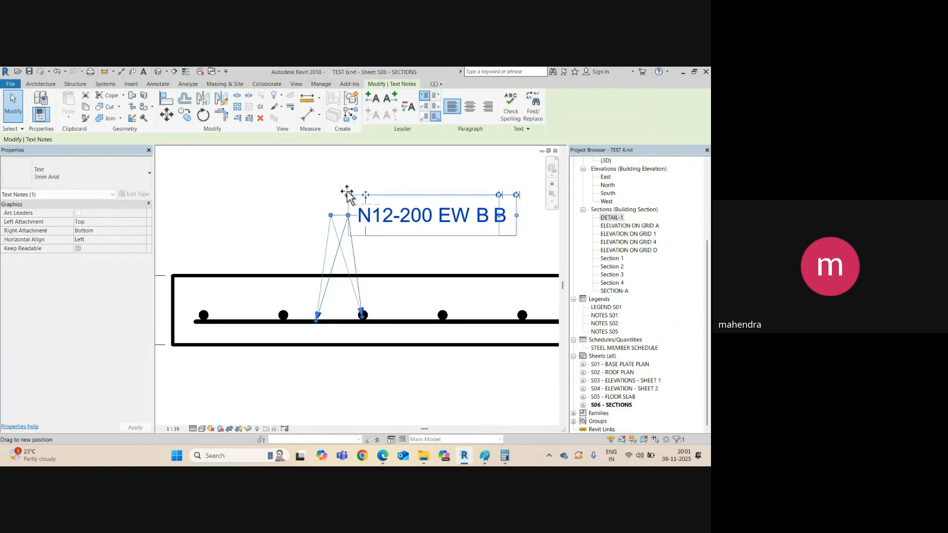
pyautogui.scroll(5, 360, 318)
pyautogui.moveTo(377, 316); pyautogui.dragTo(376, 306)
pyautogui.scroll(-5, 356, 311)
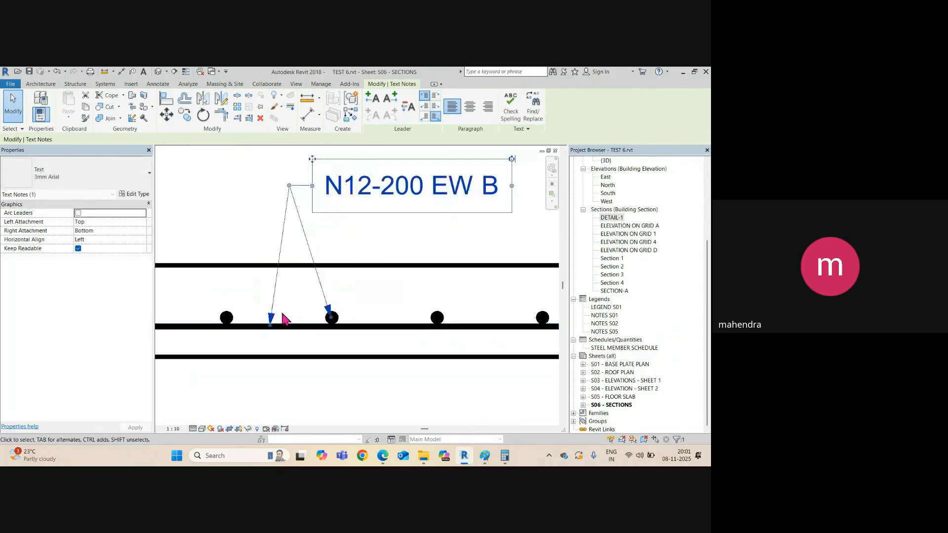
# Step: Delete "EW" from the footpath note so that it reads "N12-200 B"
pyautogui.doubleClick(384, 237)
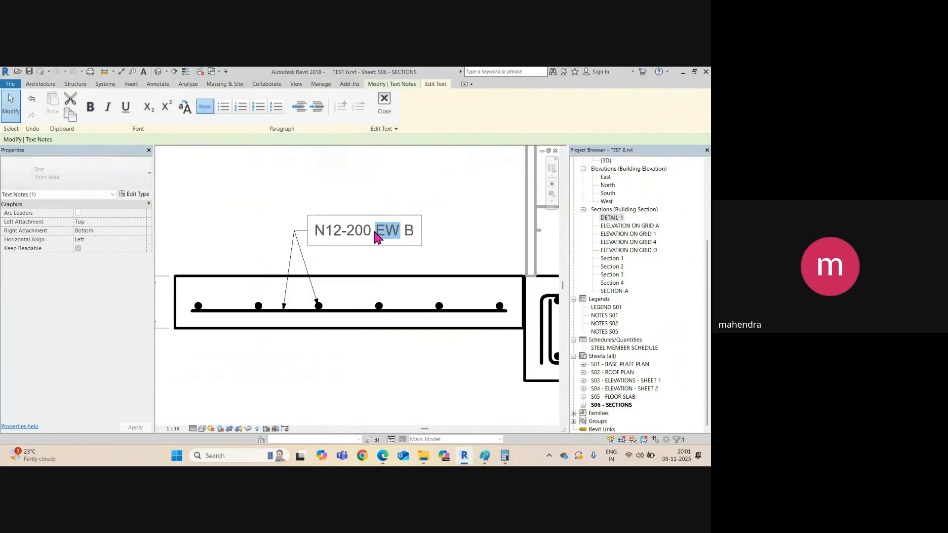
pyautogui.press('BackSpace')
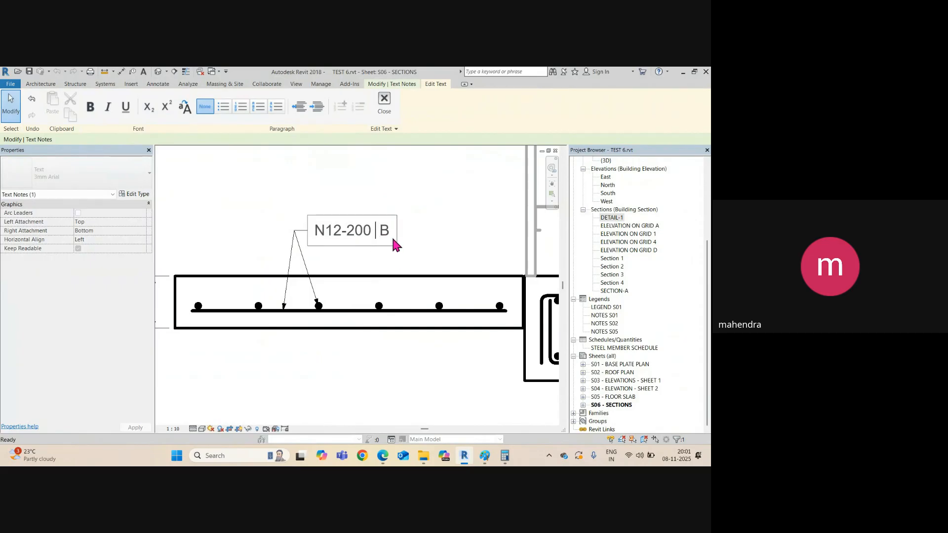
pyautogui.click(362, 288)
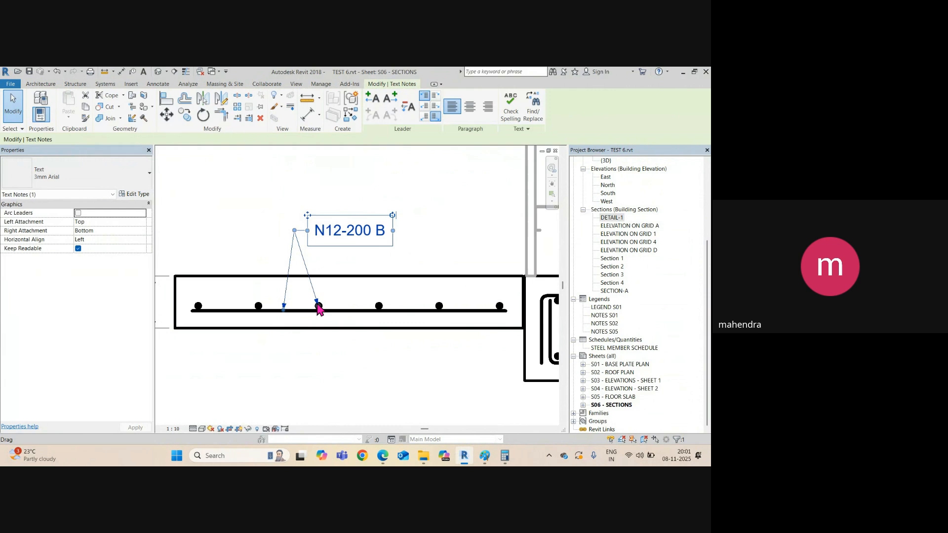
# Step: Draw a detail-line circle of about 35 mm radius around the footpath bar dot the leader points to
pyautogui.scroll(2, 318, 307)
pyautogui.scroll(4, 320, 298)
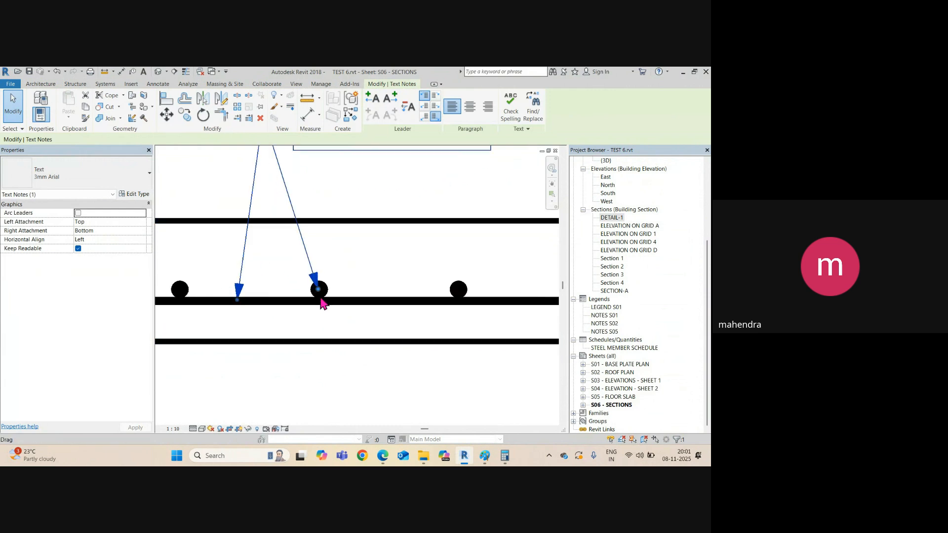
pyautogui.press('Escape')
pyautogui.press('d')
pyautogui.press('l')
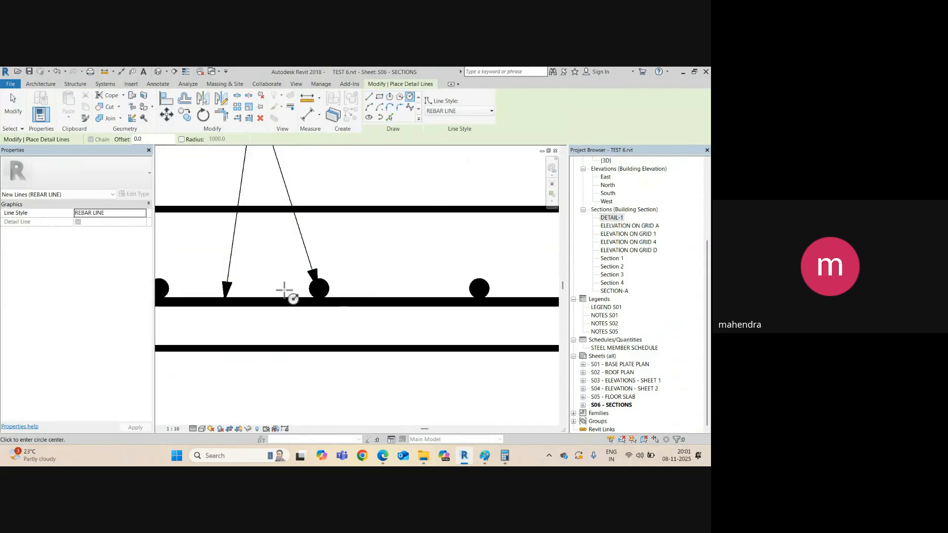
pyautogui.scroll(2, 321, 292)
pyautogui.click(317, 283)
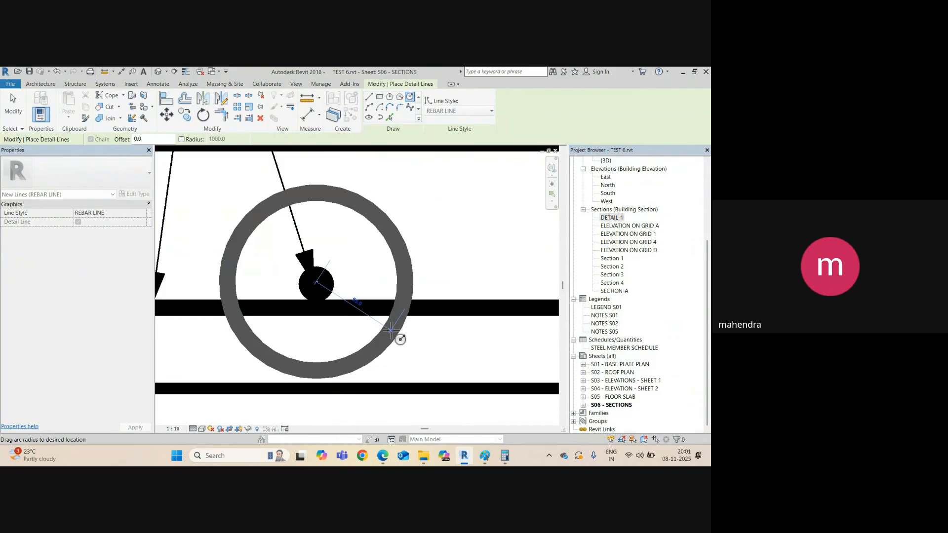
pyautogui.click(378, 269)
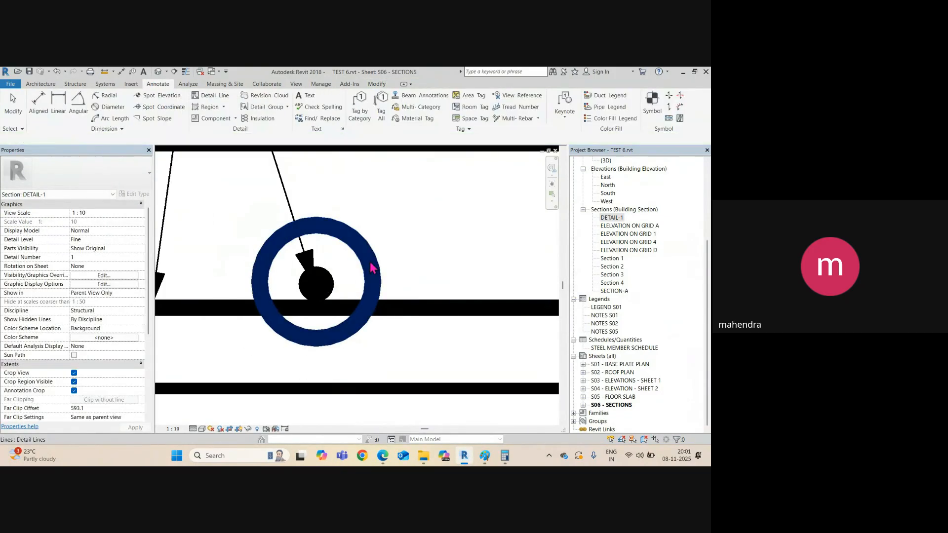
pyautogui.press('Escape')
pyautogui.press('Escape')
# Step: Set the line style of the circle around the bar dot to Thin Lines
pyautogui.click(402, 112)
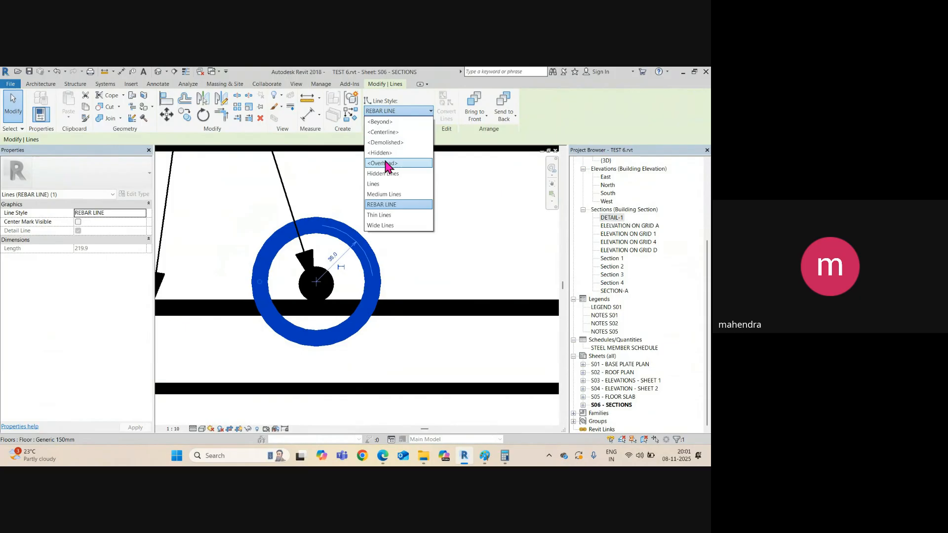
pyautogui.click(381, 215)
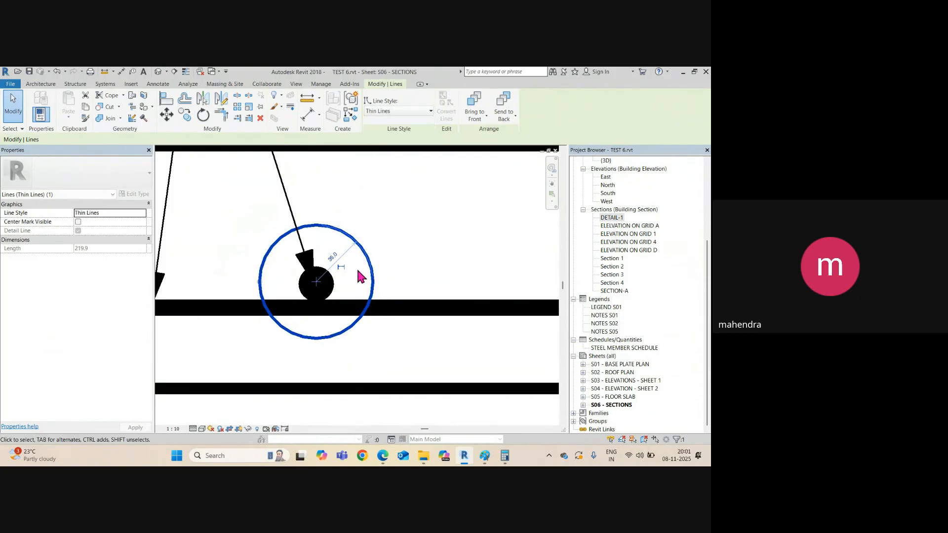
pyautogui.scroll(-3, 398, 267)
pyautogui.press('Escape')
# Step: Set the radius of the circle around the footpath bar dot to 25 mm
pyautogui.scroll(2, 291, 300)
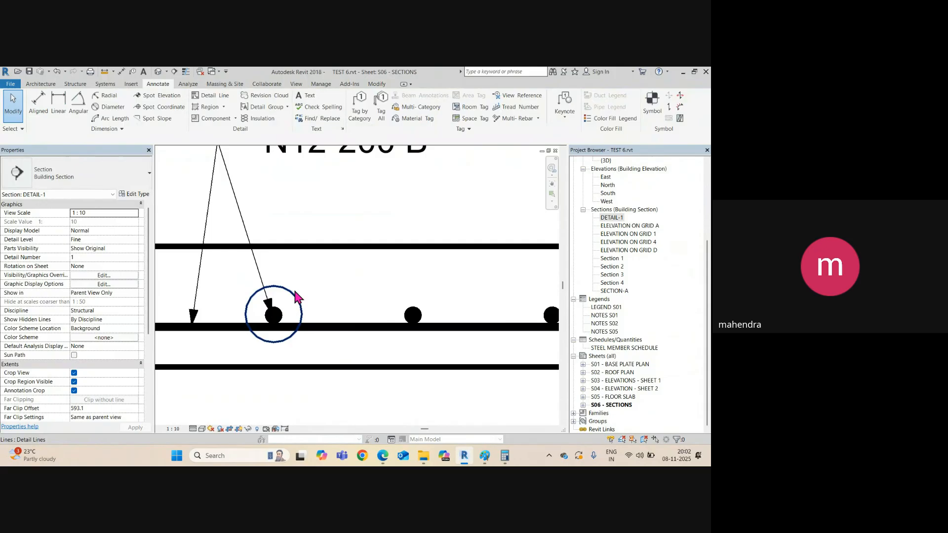
pyautogui.click(284, 301)
pyautogui.scroll(2, 281, 301)
pyautogui.click(276, 294)
pyautogui.write('2')
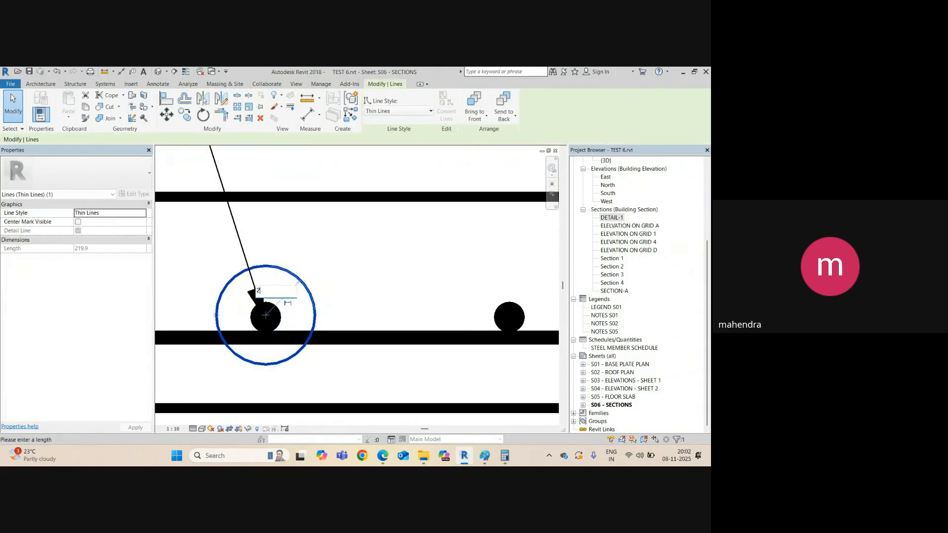
pyautogui.write('5')
pyautogui.press('Return')
pyautogui.scroll(-3, 283, 301)
pyautogui.press('Escape')
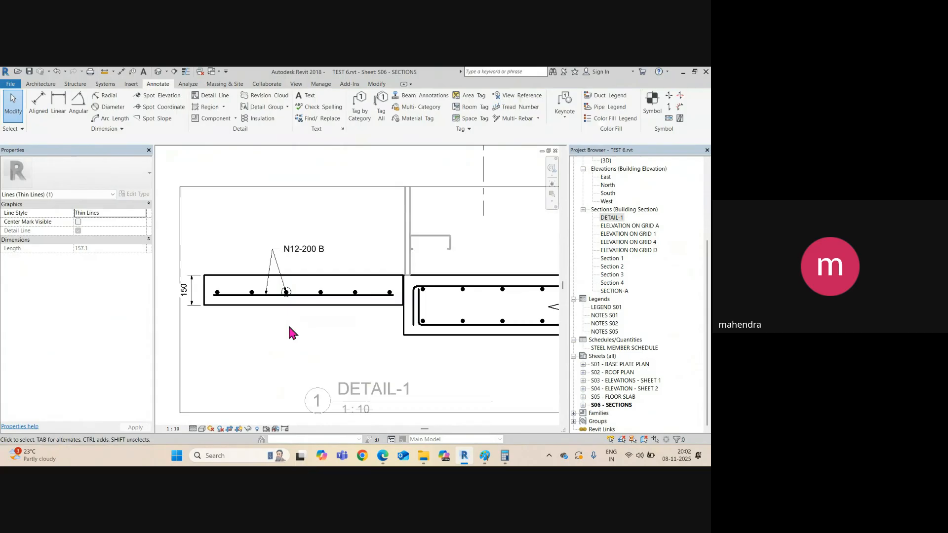
# Step: Copy the "N12-200 B" note and its circle from the footpath bar dot onto a top bar dot of the floor slab
pyautogui.scroll(-2, 288, 324)
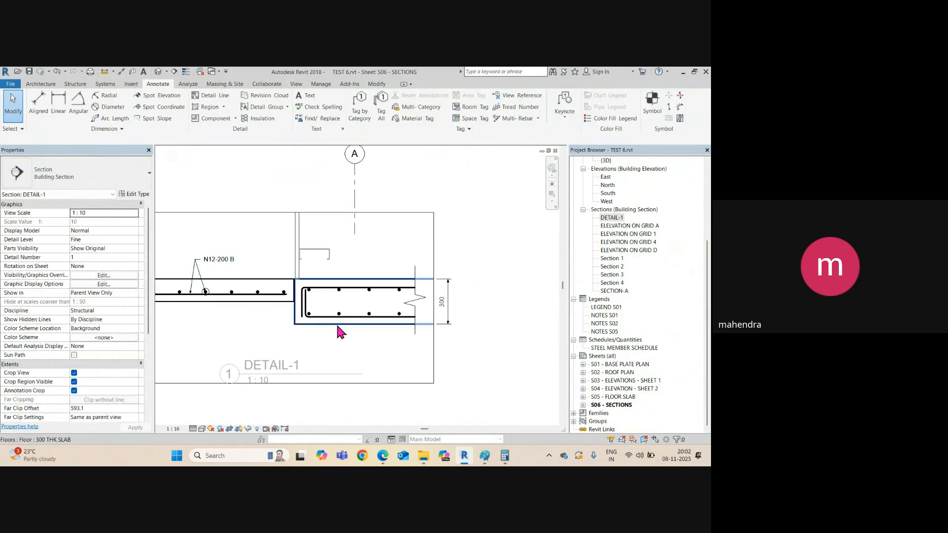
pyautogui.click(206, 268)
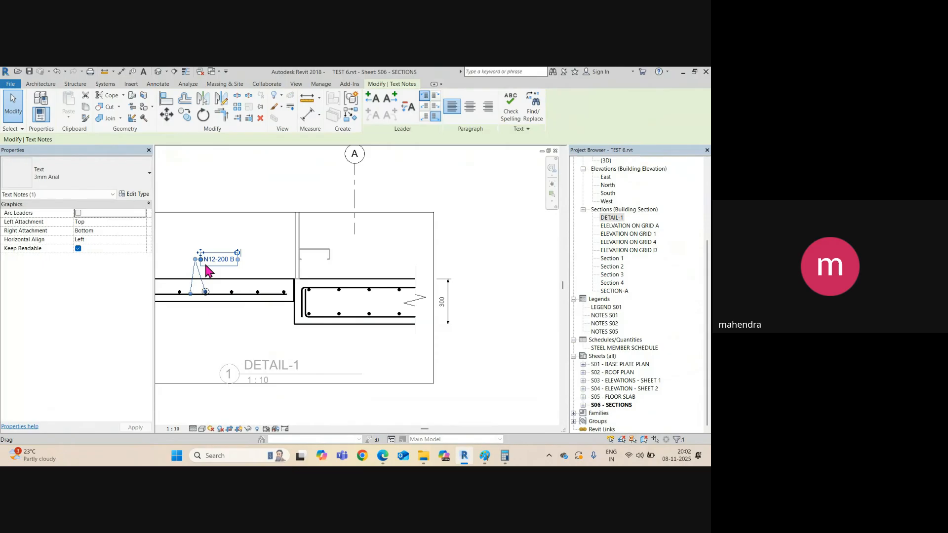
pyautogui.scroll(3, 211, 271)
pyautogui.keyDown('ctrl'); pyautogui.click(222, 272); pyautogui.keyUp('ctrl')
pyautogui.scroll(2, 205, 277)
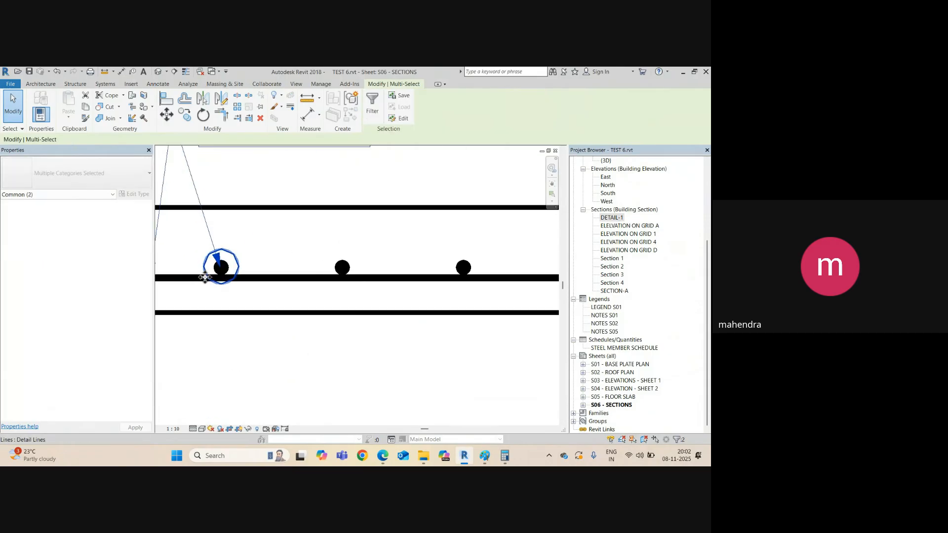
pyautogui.scroll(2, 206, 277)
pyautogui.press('c')
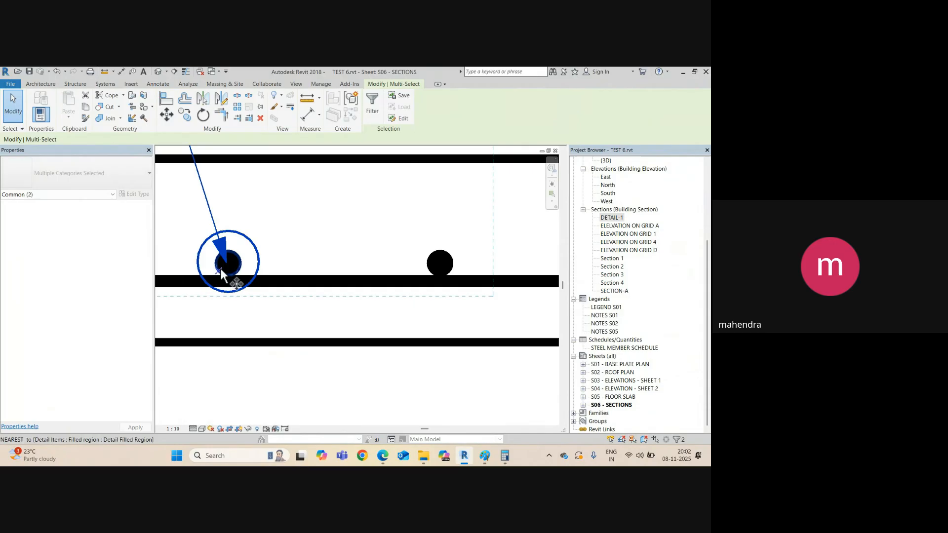
pyautogui.click(228, 262)
pyautogui.scroll(-5, 218, 257)
pyautogui.moveTo(475, 259); pyautogui.dragTo(255, 258, button='middle')
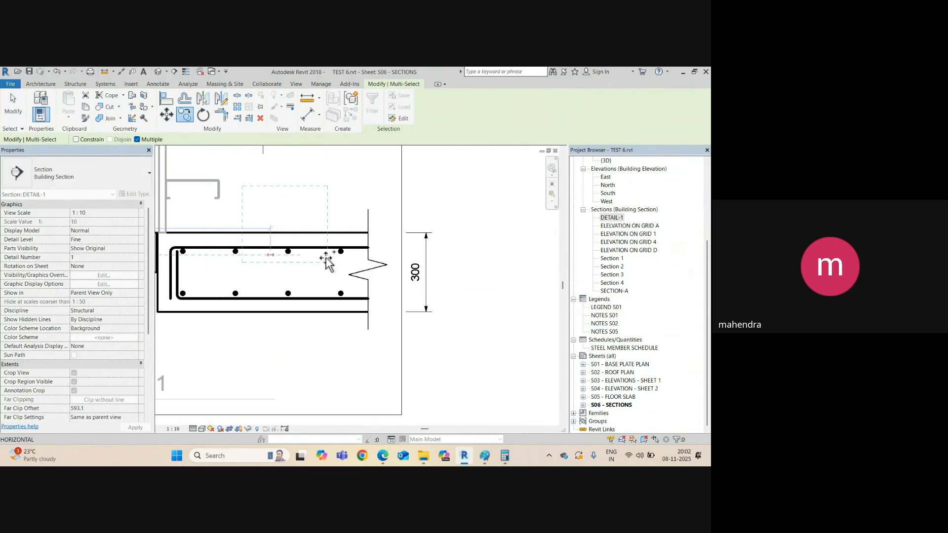
pyautogui.scroll(5, 326, 259)
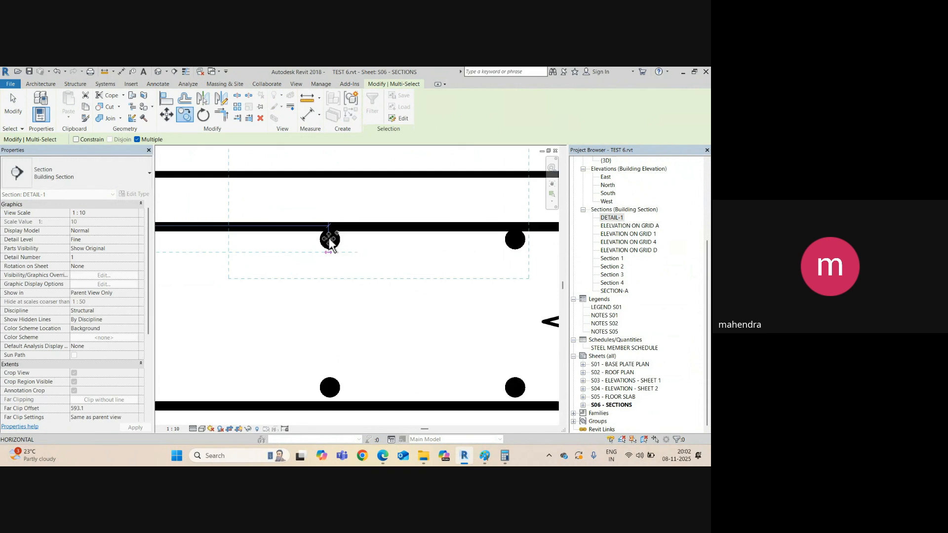
pyautogui.scroll(3, 330, 242)
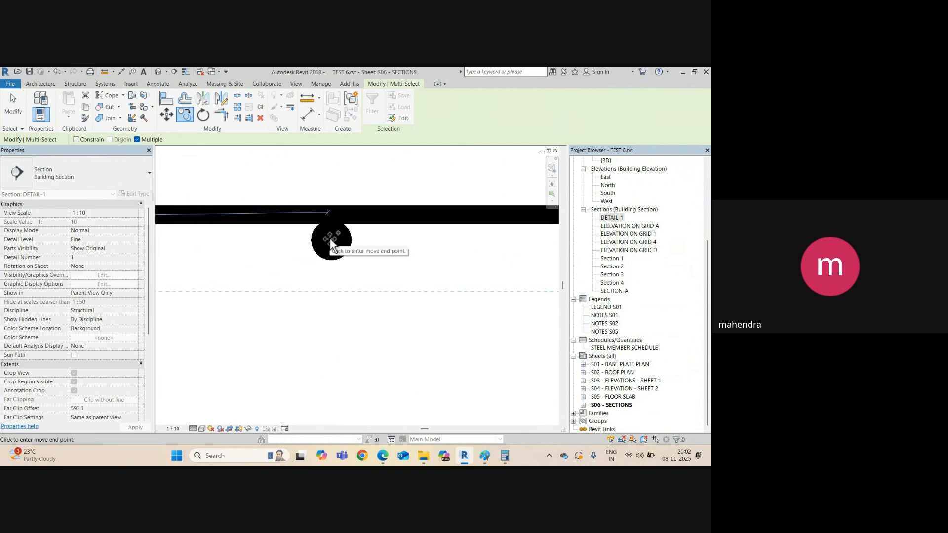
pyautogui.click(330, 238)
pyautogui.scroll(-5, 366, 281)
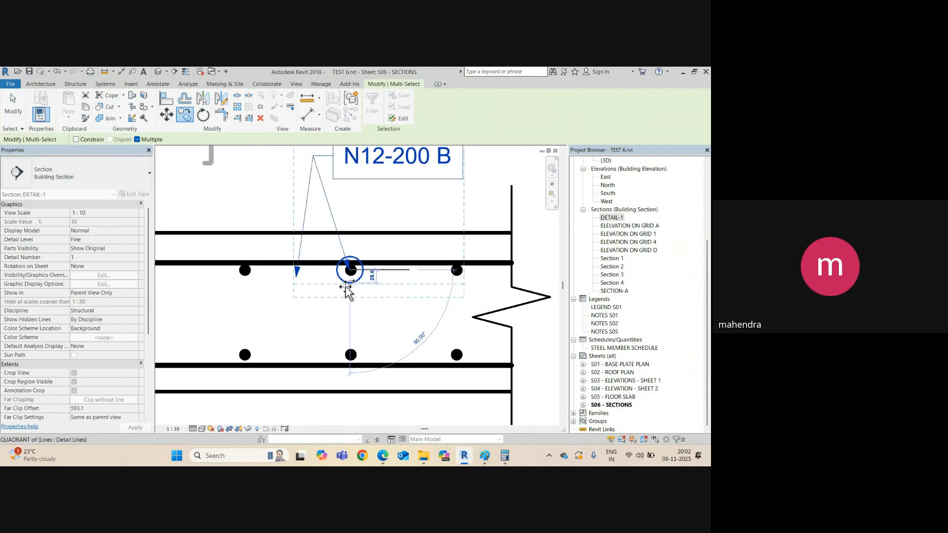
# Step: Adjust the copied note's leader arrow to touch the slab's top bar line and change its text to "N12-200 T&B"
pyautogui.click(344, 217)
pyautogui.scroll(2, 317, 275)
pyautogui.moveTo(317, 284); pyautogui.dragTo(313, 270)
pyautogui.scroll(-3, 313, 270)
pyautogui.doubleClick(352, 217)
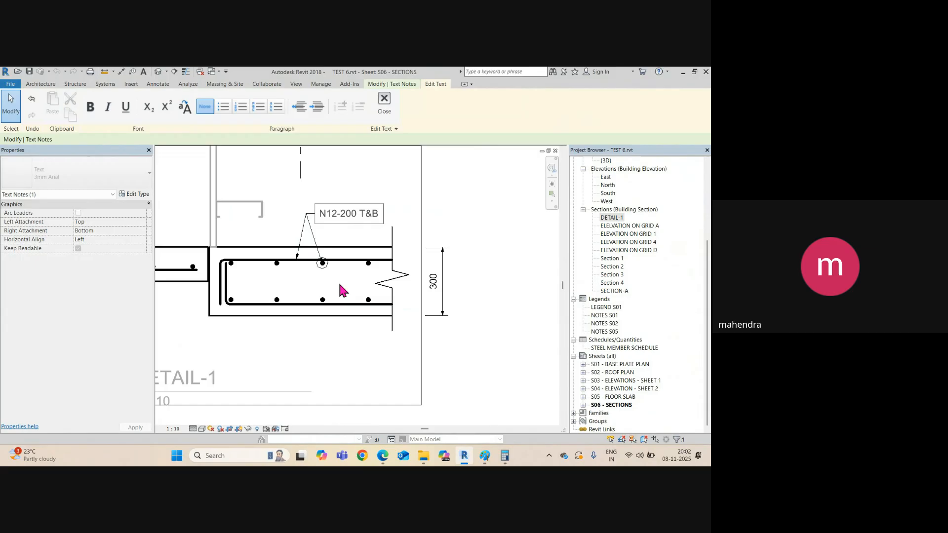
pyautogui.click(345, 179)
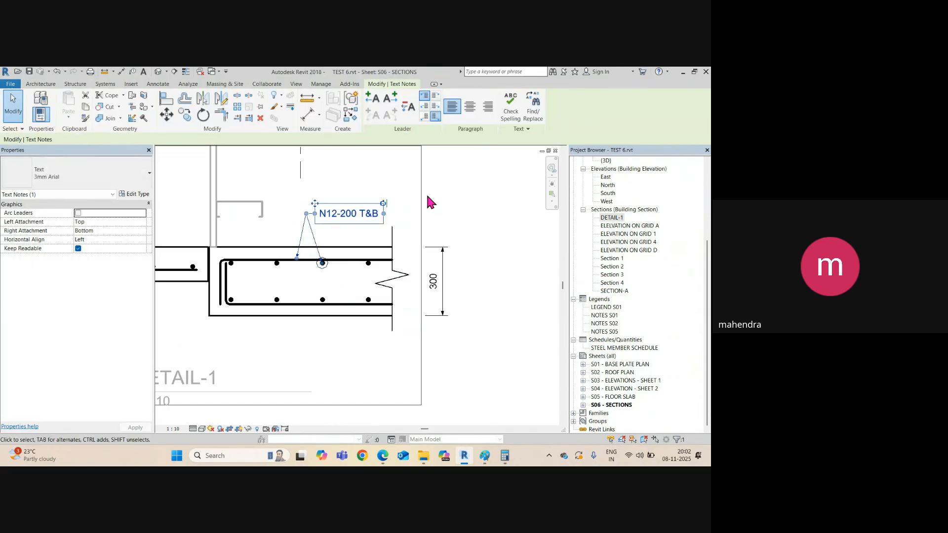
pyautogui.scroll(-2, 449, 246)
pyautogui.click(353, 322)
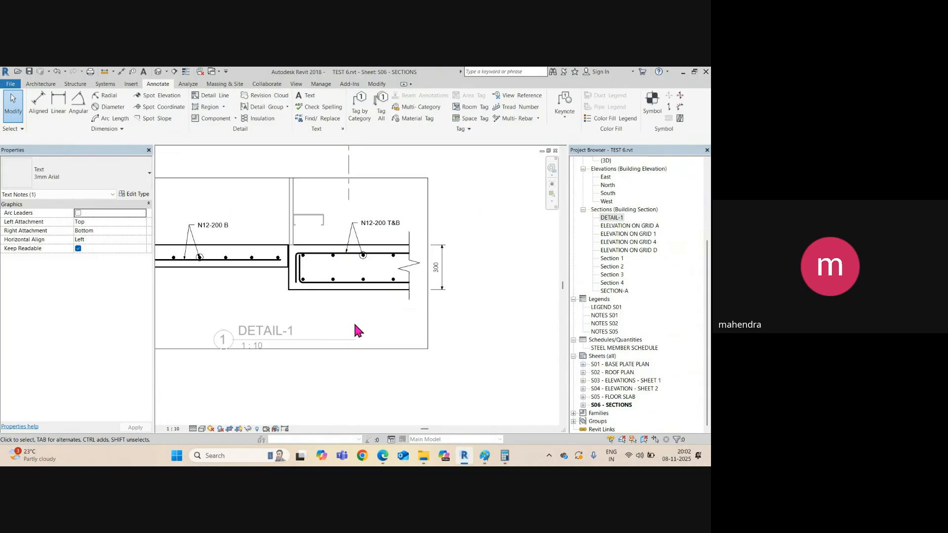
# Step: Create a matching 3mm Arial text note reading "IJ" above the footpath end next to the wall sheet
pyautogui.scroll(-2, 317, 313)
pyautogui.click(417, 242)
pyautogui.rightClick(421, 241)
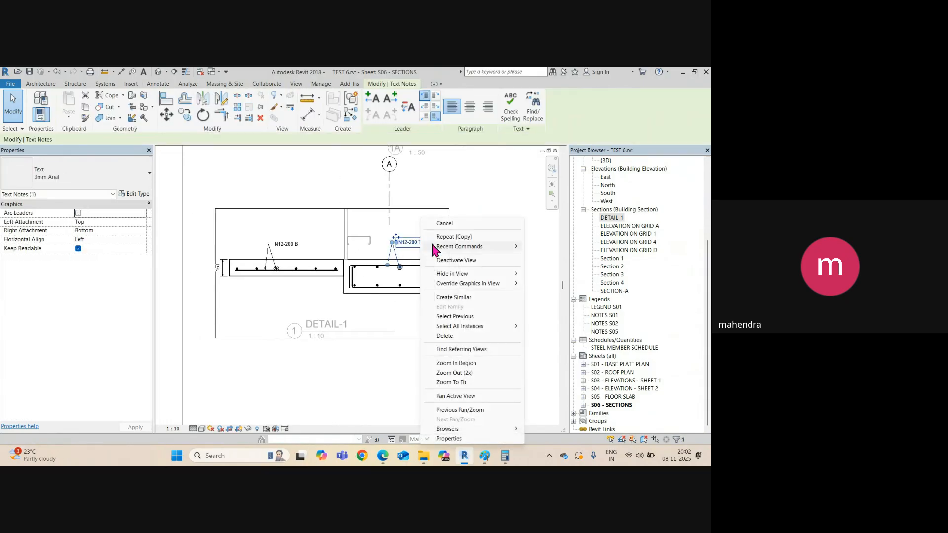
pyautogui.click(455, 297)
pyautogui.scroll(4, 347, 250)
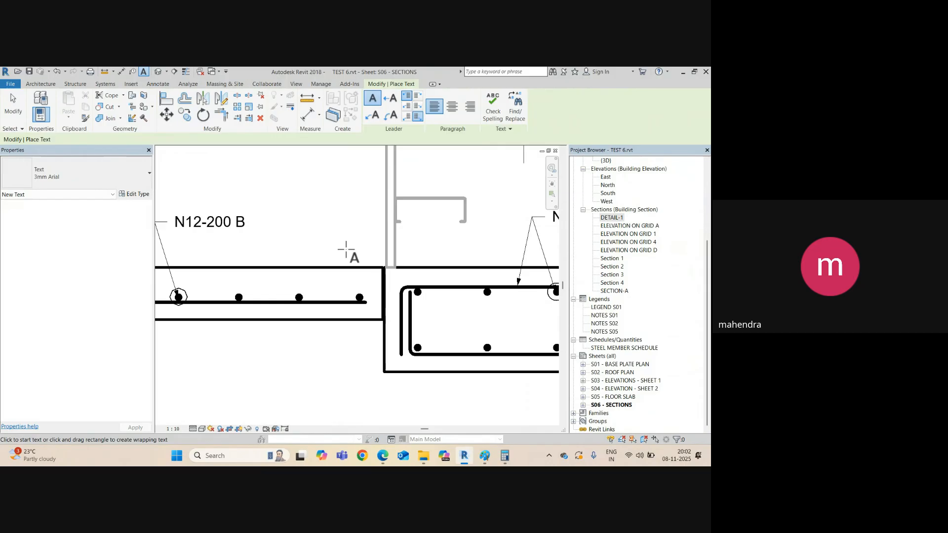
pyautogui.click(355, 232)
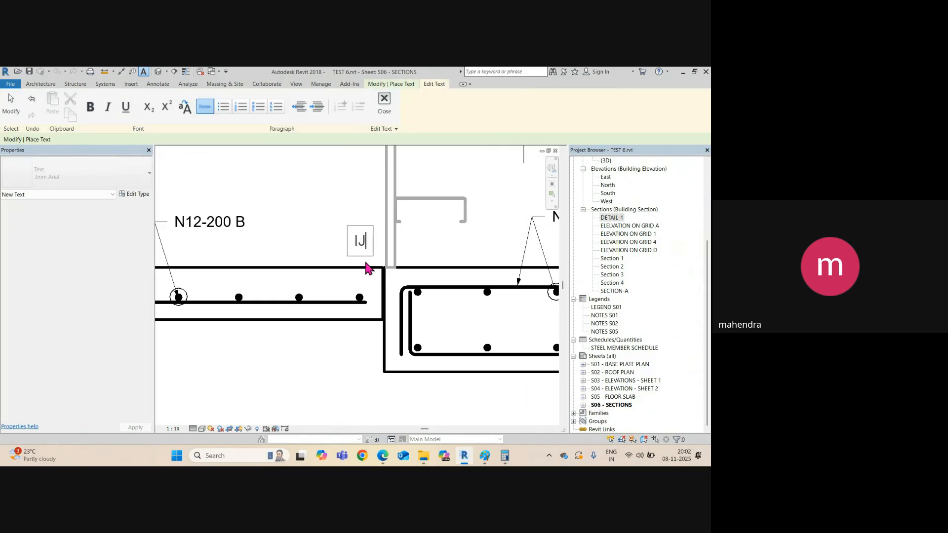
pyautogui.click(290, 205)
pyautogui.press('Escape')
pyautogui.press('Escape')
# Step: Move the "IJ" note closer to the joint between the footpath and the floor slab
pyautogui.click(367, 250)
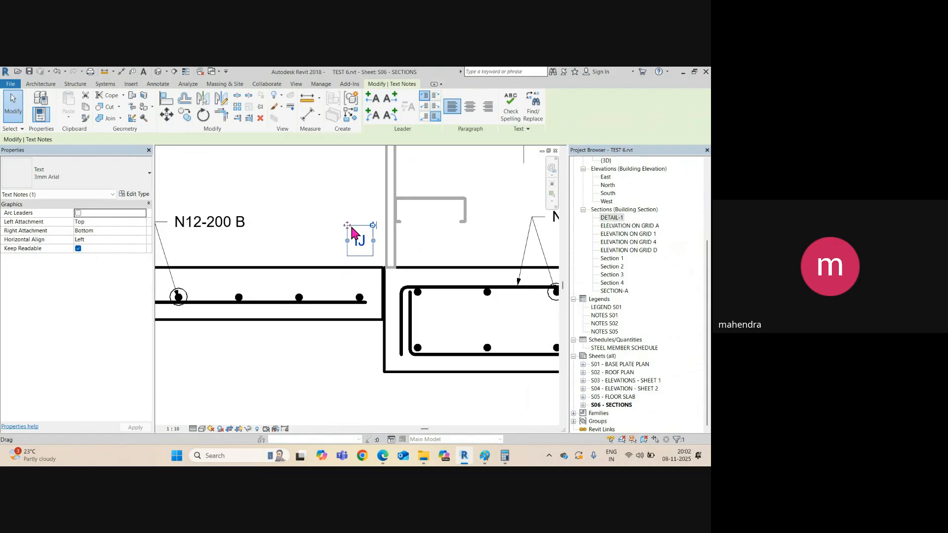
pyautogui.moveTo(353, 233); pyautogui.dragTo(362, 245)
pyautogui.scroll(-4, 308, 253)
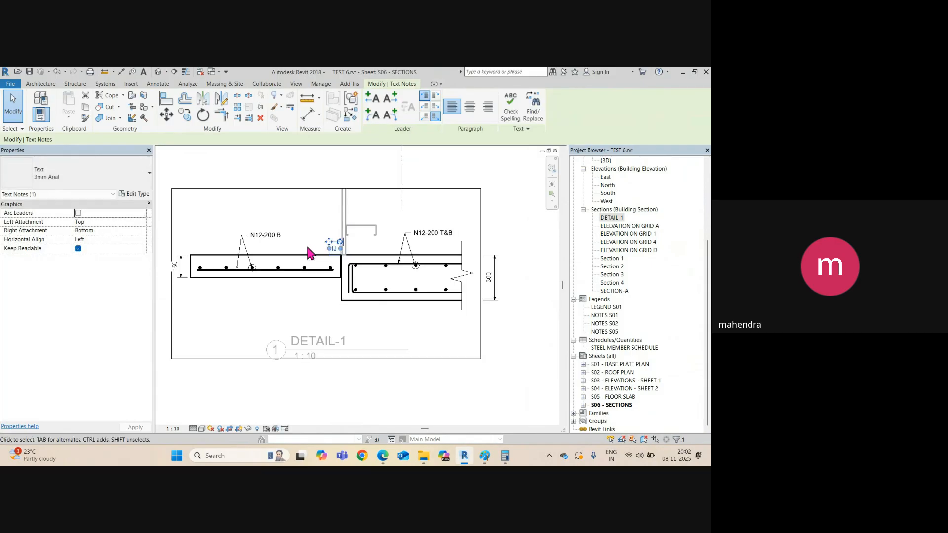
pyautogui.moveTo(411, 228); pyautogui.dragTo(419, 257, button='middle')
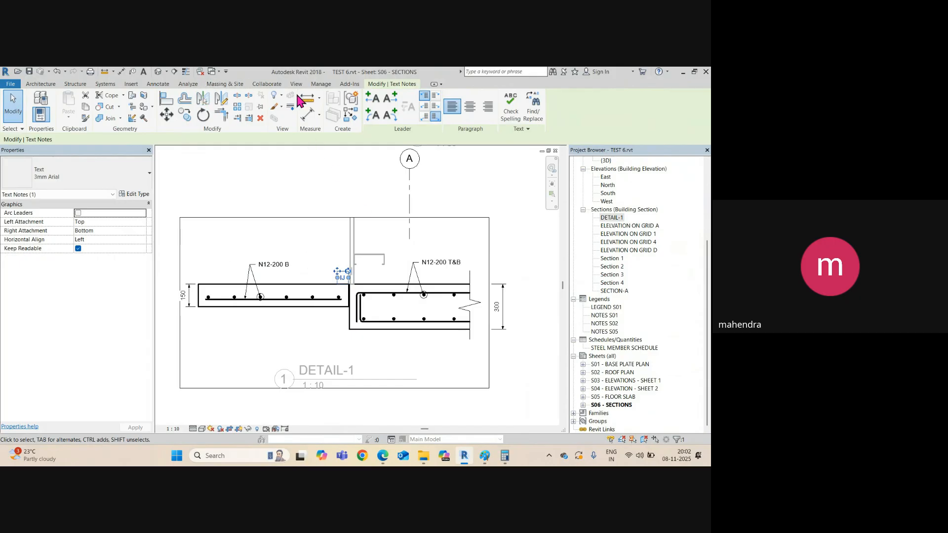
pyautogui.press('Escape')
# Step: Start a new text note above the footpath's "N12-200 B" note
pyautogui.click(157, 85)
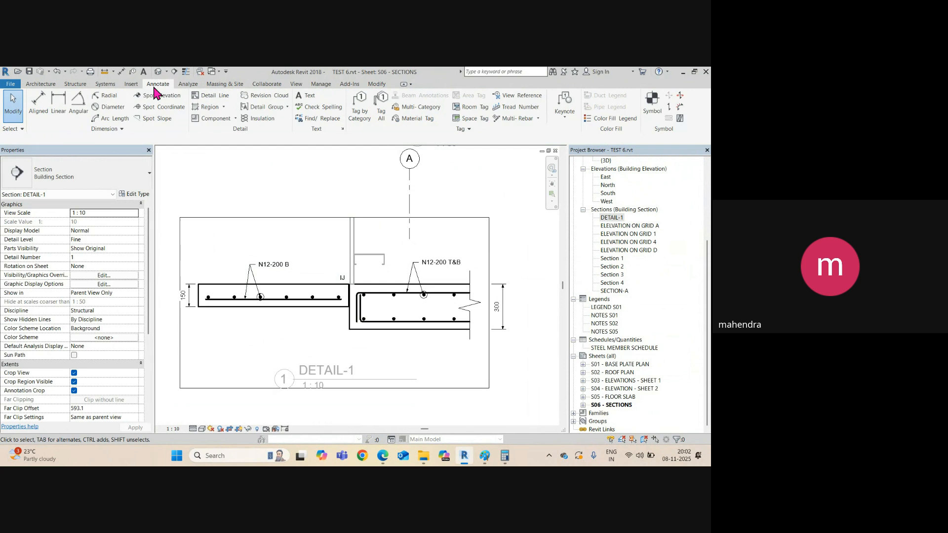
pyautogui.click(308, 97)
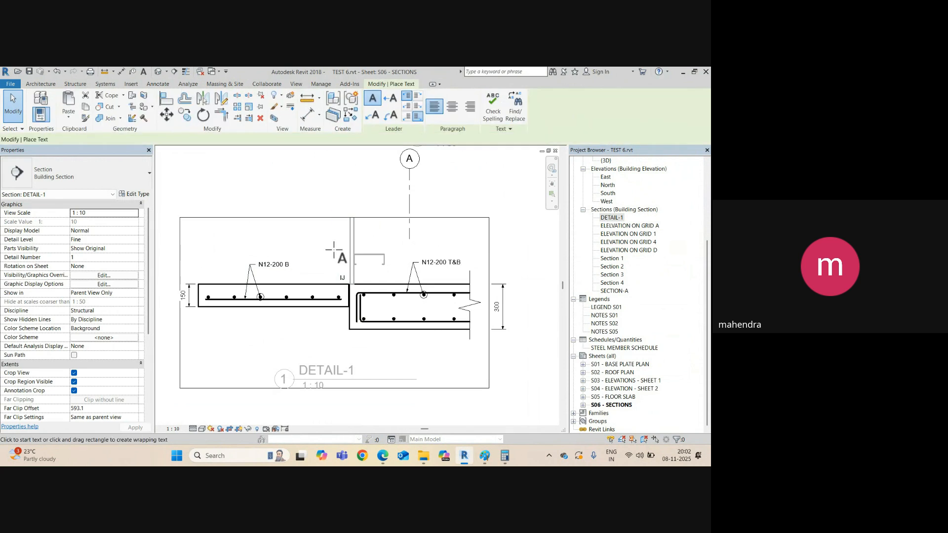
pyautogui.scroll(2, 330, 249)
pyautogui.click(240, 219)
pyautogui.write('STEEL')
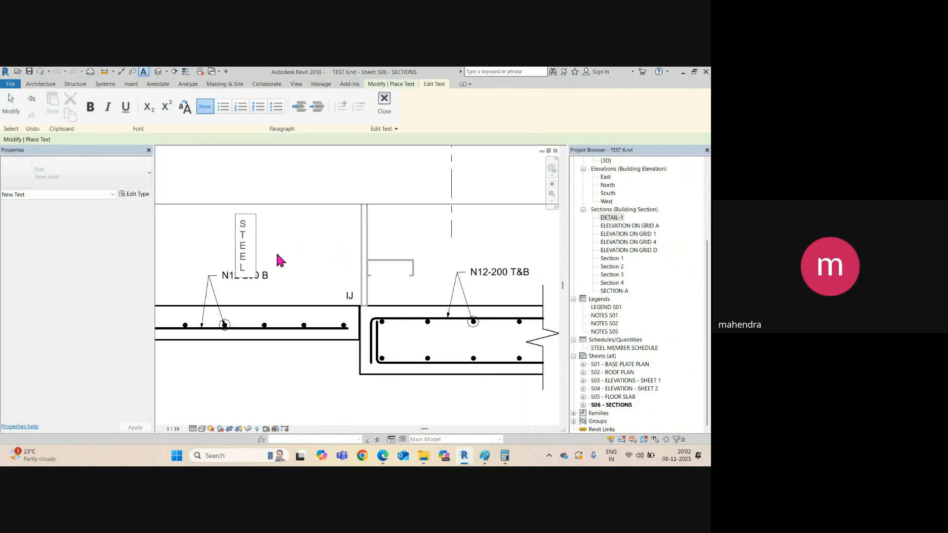
pyautogui.press('BackSpace')
pyautogui.press('BackSpace')
pyautogui.press('BackSpace')
pyautogui.press('BackSpace')
pyautogui.press('BackSpace')
# Step: Enter "METAL SHEET REFER TO STEEL FRAMING DRAWINGS" as the text of the new note above the footpath
pyautogui.write('METAL SHEET R')
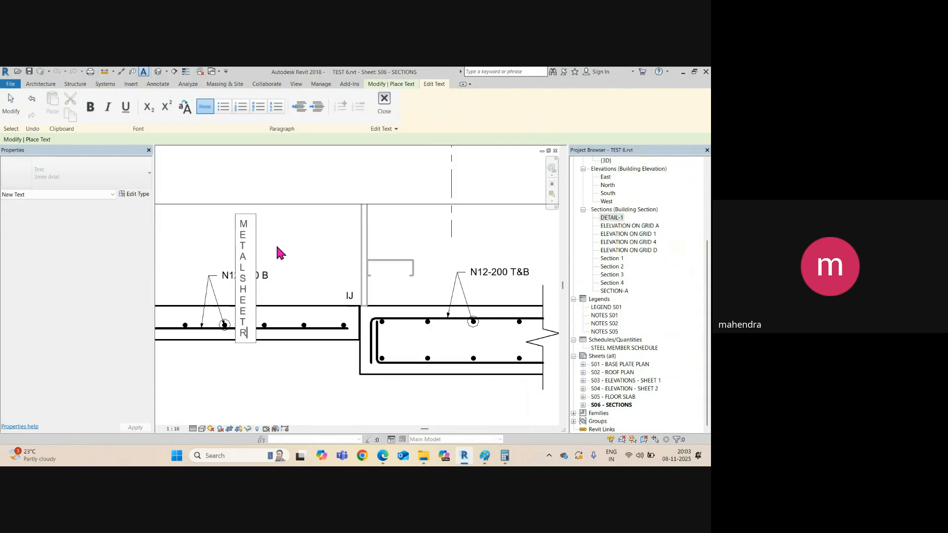
pyautogui.write('EFER TO')
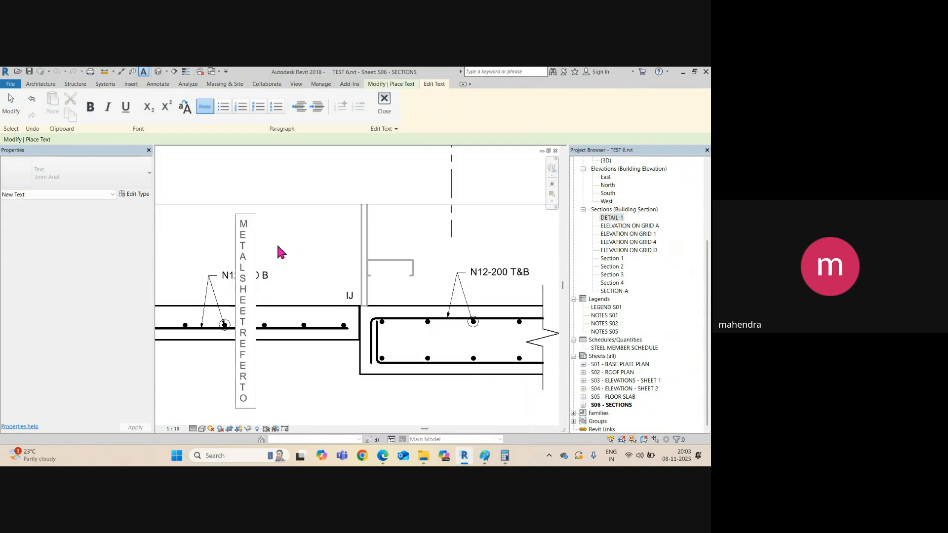
pyautogui.write(' STEEL F')
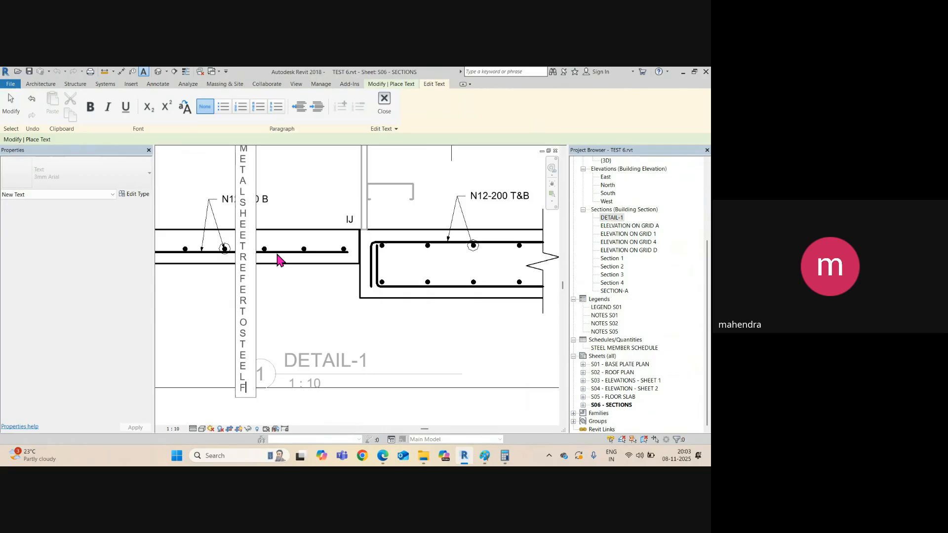
pyautogui.write('RAMING DR')
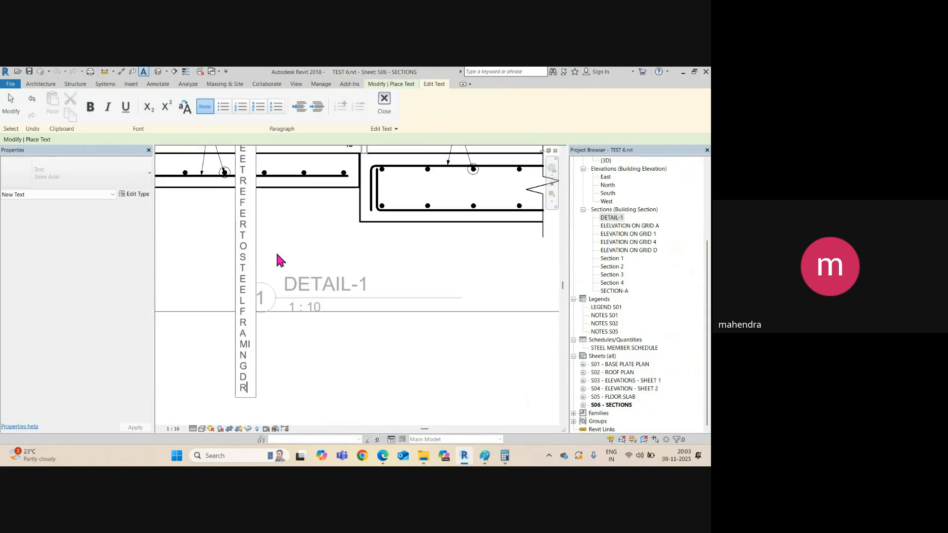
pyautogui.write('AWINGS')
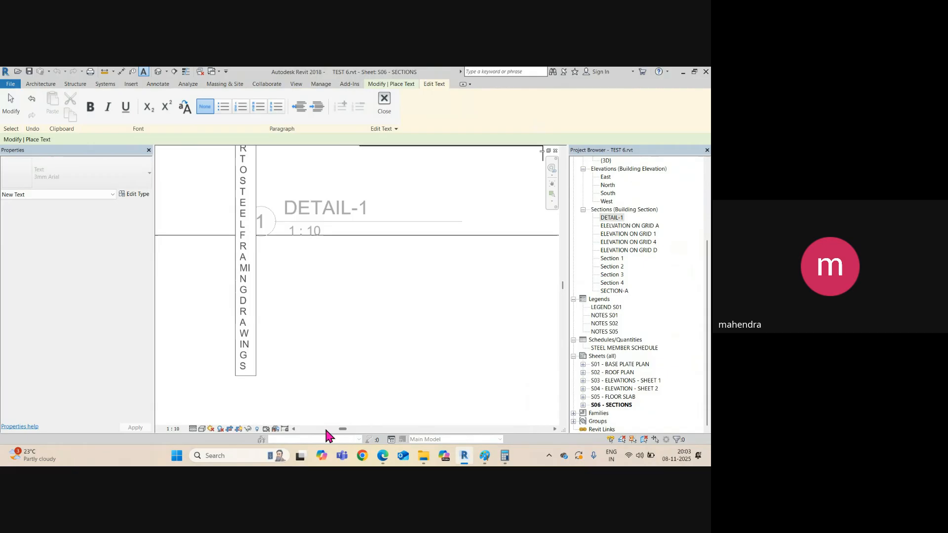
pyautogui.scroll(-2, 274, 335)
pyautogui.scroll(-5, 272, 326)
pyautogui.scroll(3, 371, 333)
pyautogui.click(338, 354)
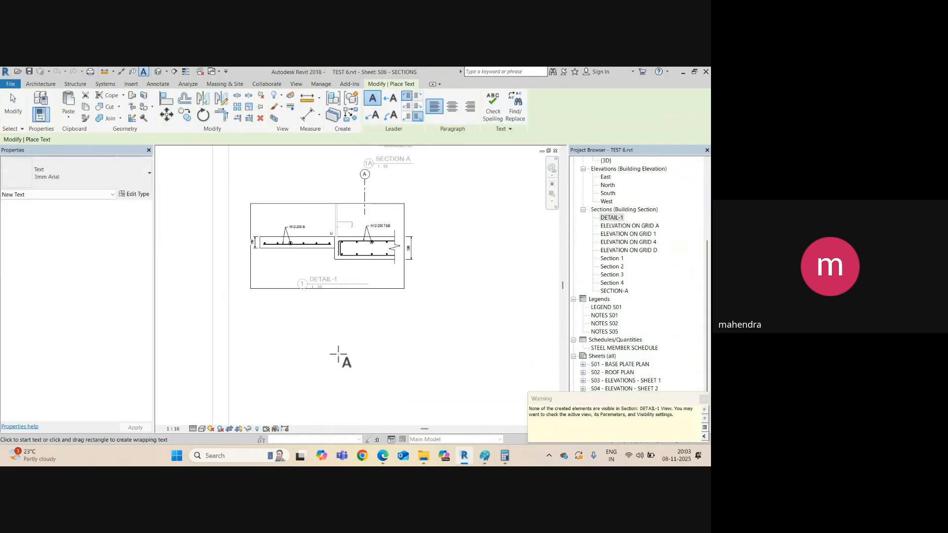
pyautogui.press('Escape')
# Step: Turn off Annotation Crop for DETAIL-1 and widen the metal sheet note so its text wraps over three lines above the footpath
pyautogui.click(74, 391)
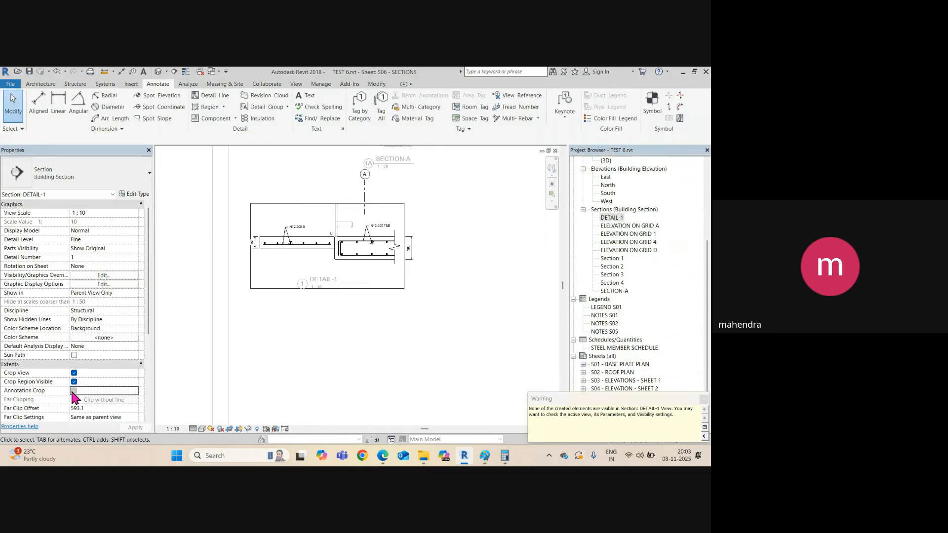
pyautogui.click(299, 275)
pyautogui.scroll(2, 302, 266)
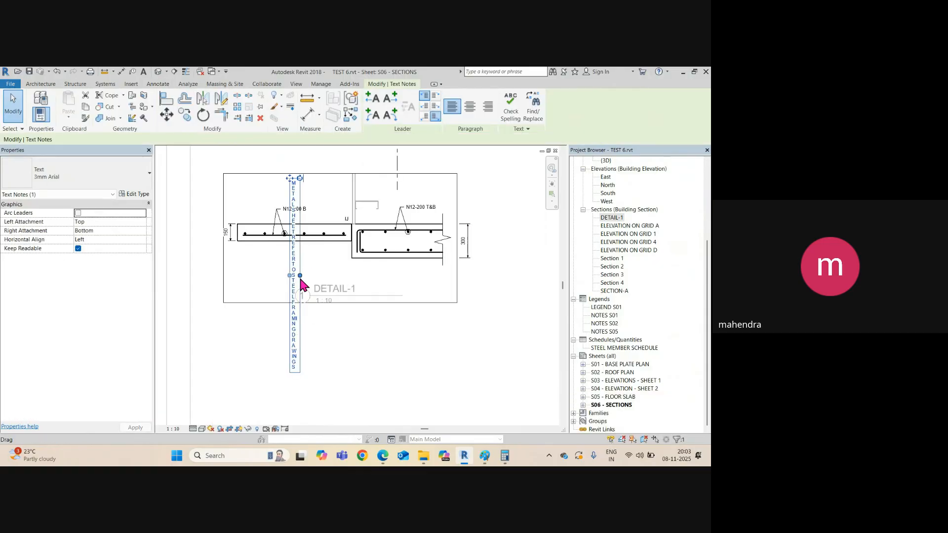
pyautogui.moveTo(343, 274)
pyautogui.mouseDown()
pyautogui.moveTo(355, 270)
pyautogui.moveTo(348, 262)
pyautogui.mouseUp()
pyautogui.doubleClick(334, 176)
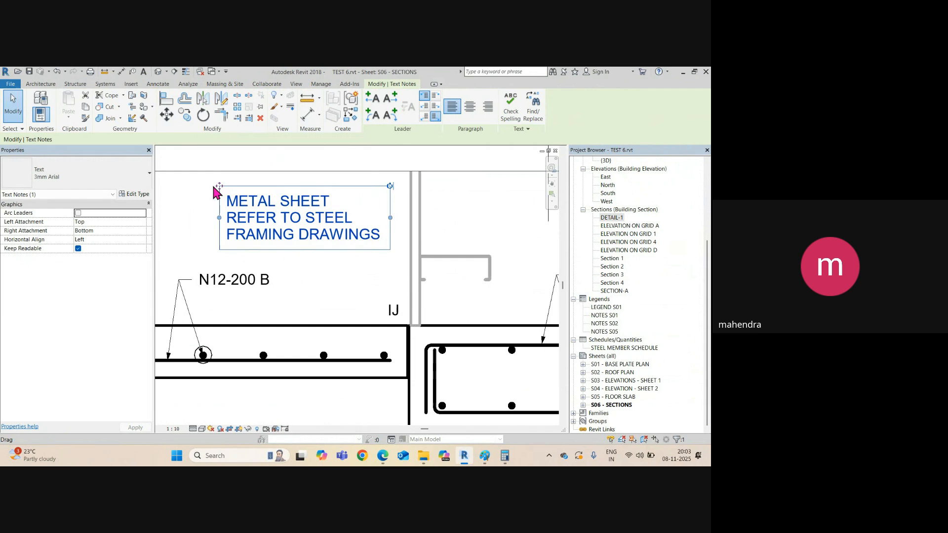
# Step: Move the metal sheet note away from the wall, add a leader pointing to the sheet, and deactivate the detail view
pyautogui.moveTo(214, 187); pyautogui.dragTo(162, 181)
pyautogui.click(391, 97)
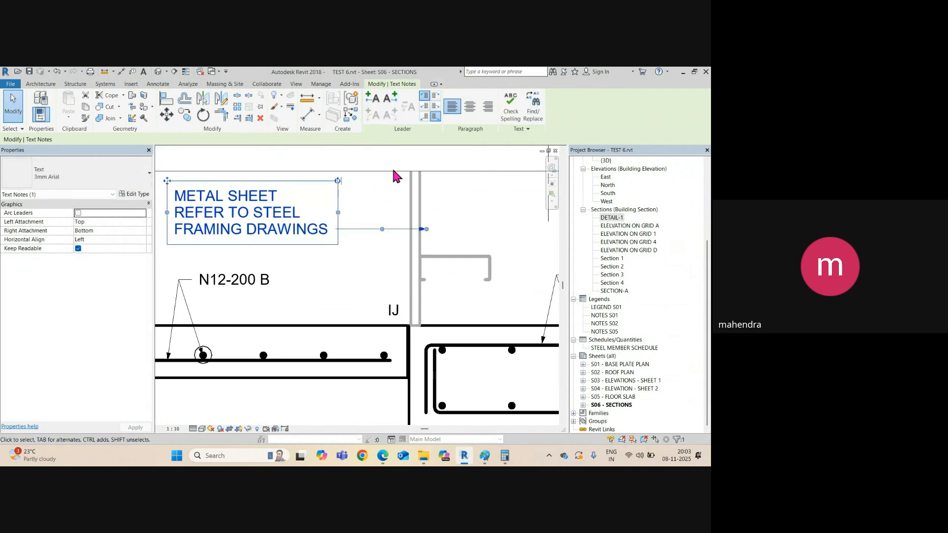
pyautogui.scroll(3, 417, 227)
pyautogui.moveTo(429, 231); pyautogui.dragTo(404, 282)
pyautogui.moveTo(350, 257); pyautogui.dragTo(316, 230)
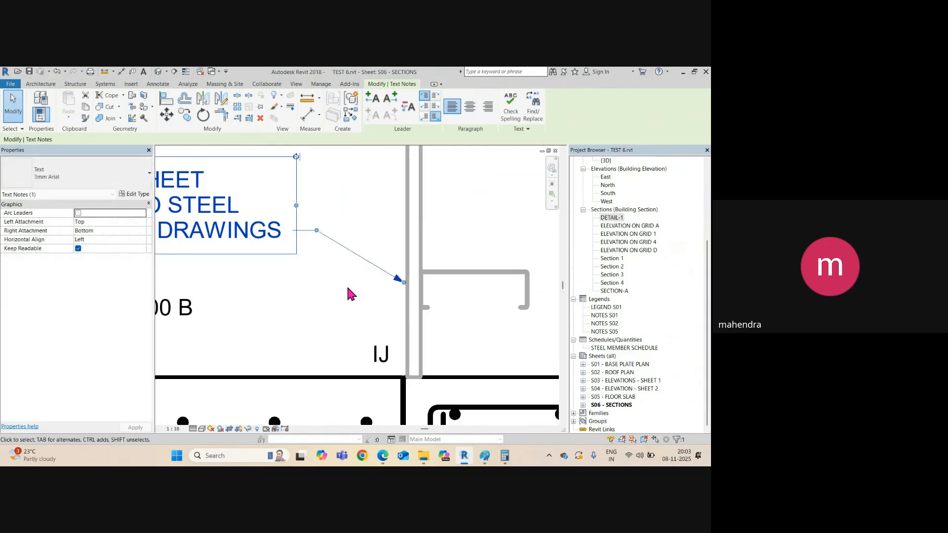
pyautogui.scroll(-3, 348, 293)
pyautogui.scroll(-2, 353, 306)
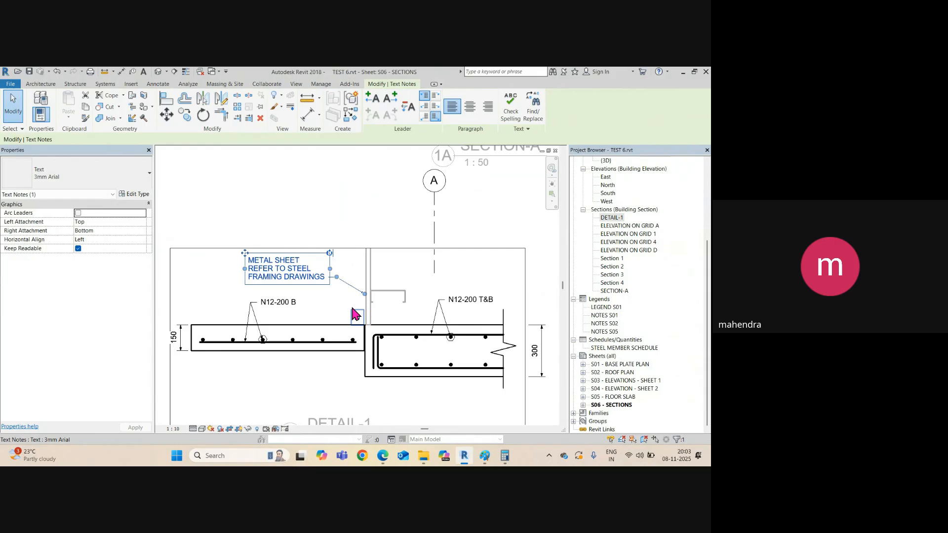
pyautogui.press('Escape')
pyautogui.scroll(-3, 312, 321)
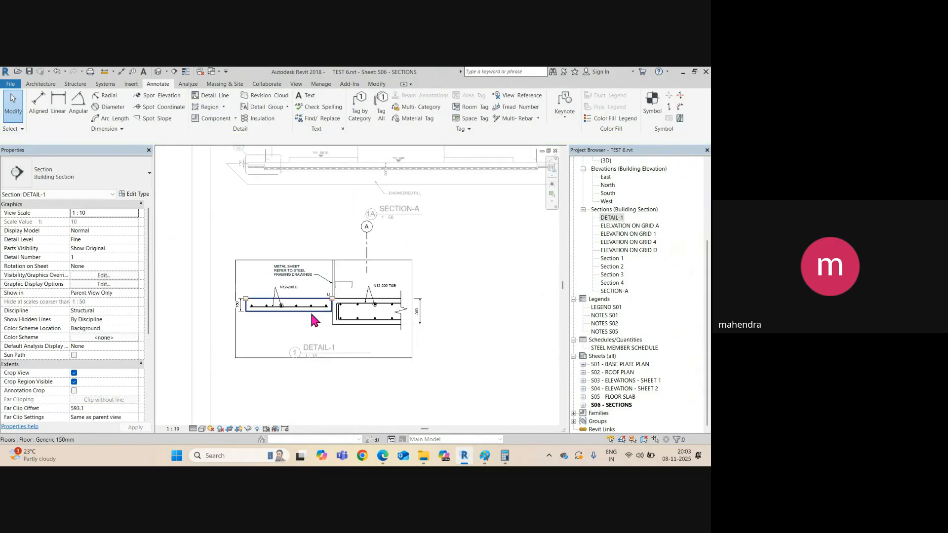
pyautogui.doubleClick(281, 384)
# Step: Move the DETAIL-1 view title up, closer to the slab detail
pyautogui.click(303, 355)
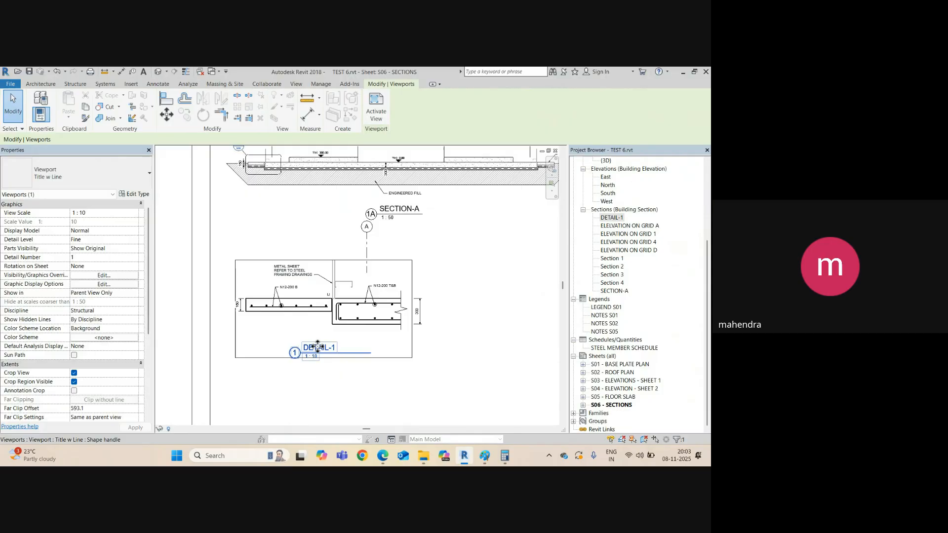
pyautogui.moveTo(319, 349); pyautogui.dragTo(320, 340)
pyautogui.scroll(-1, 304, 348)
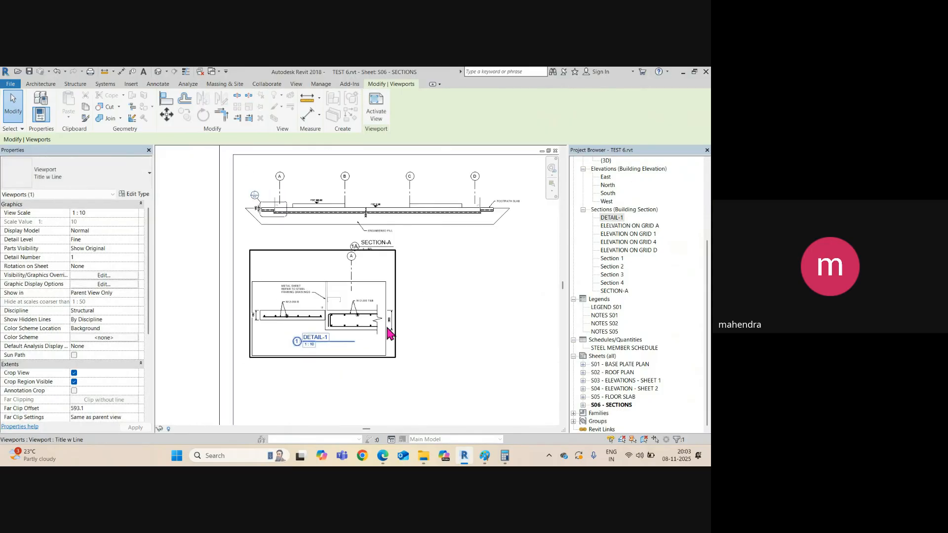
# Step: In the activated SECTION-A view, copy the blinding concrete filled regions and dashed detail lines beneath both slabs at the stepped edge
pyautogui.scroll(3, 278, 213)
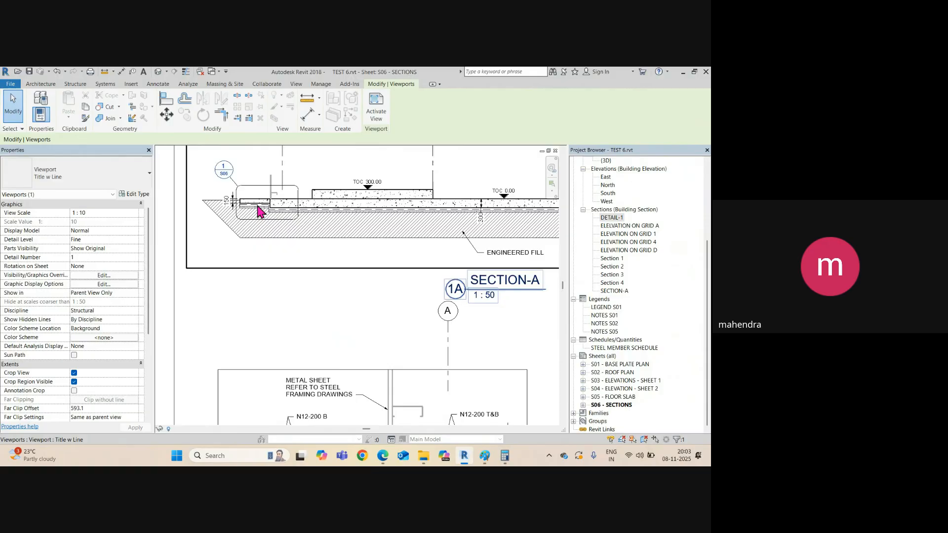
pyautogui.scroll(-2, 260, 211)
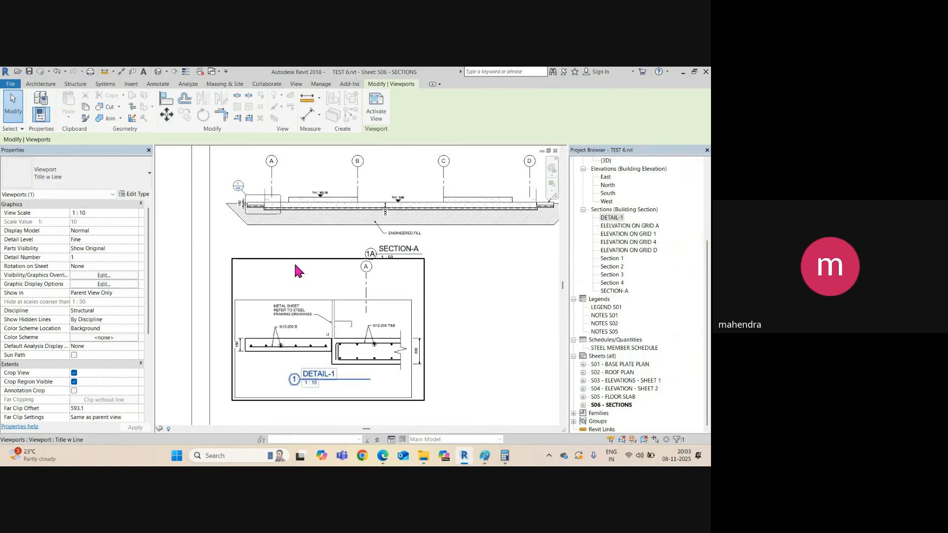
pyautogui.moveTo(248, 201)
pyautogui.mouseDown(button='middle')
pyautogui.moveTo(246, 223)
pyautogui.moveTo(237, 212)
pyautogui.mouseUp(button='middle')
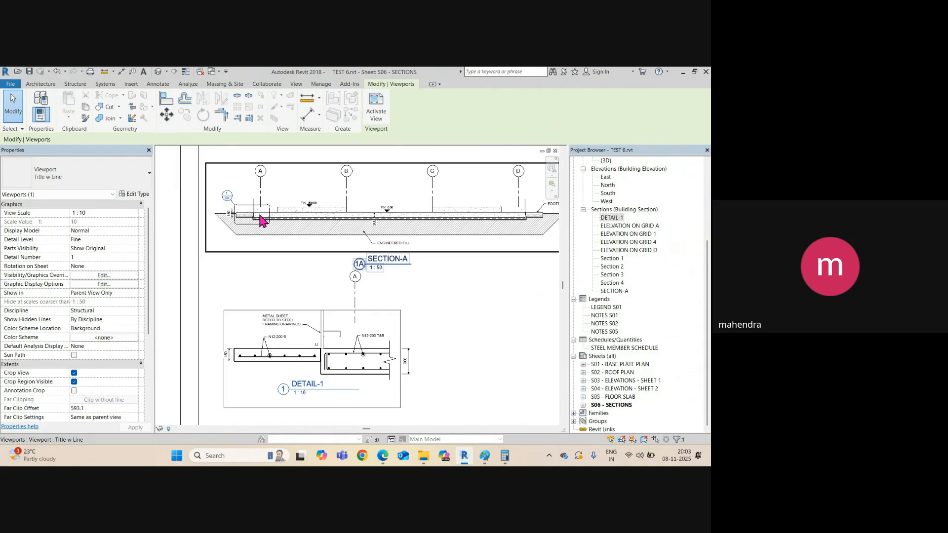
pyautogui.scroll(6, 248, 221)
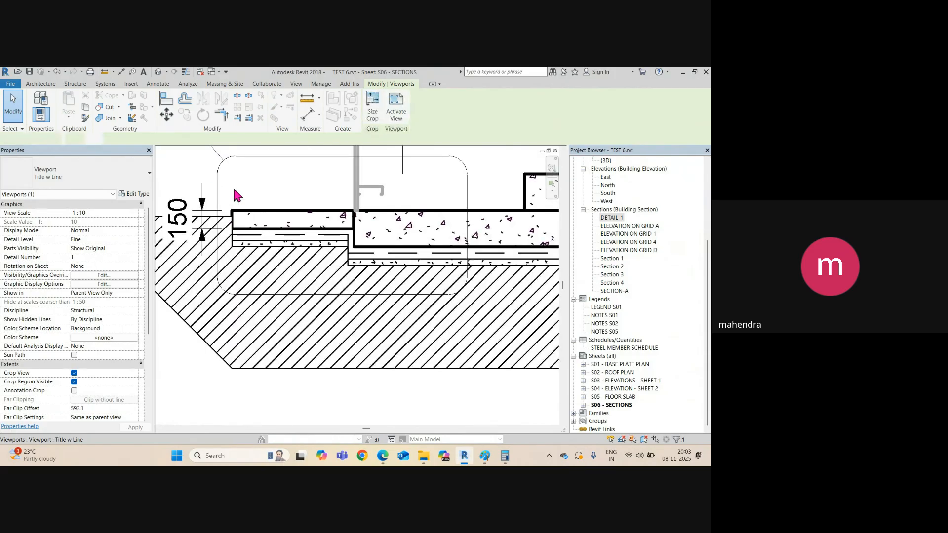
pyautogui.doubleClick(234, 192)
pyautogui.click(252, 246)
pyautogui.scroll(2, 289, 245)
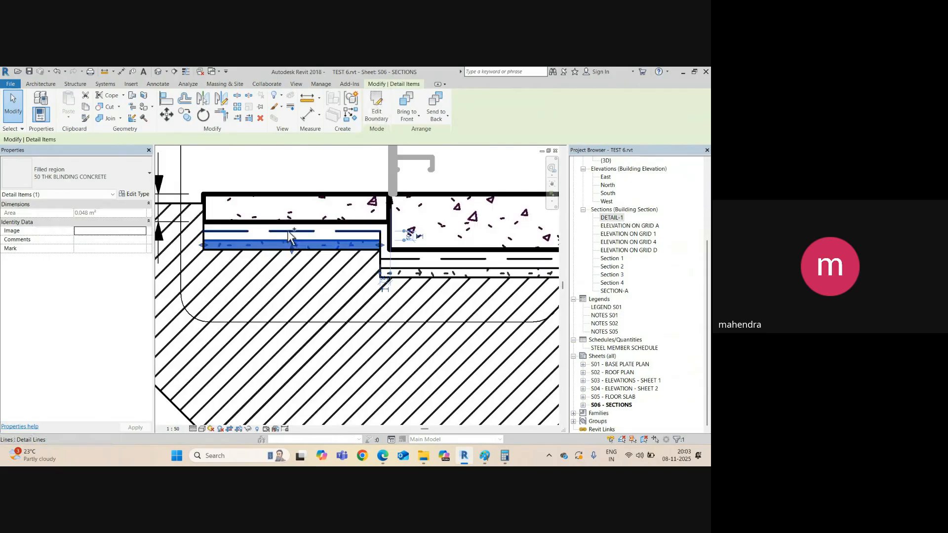
pyautogui.keyDown('ctrl'); pyautogui.click(381, 255); pyautogui.keyUp('ctrl')
pyautogui.scroll(2, 380, 255)
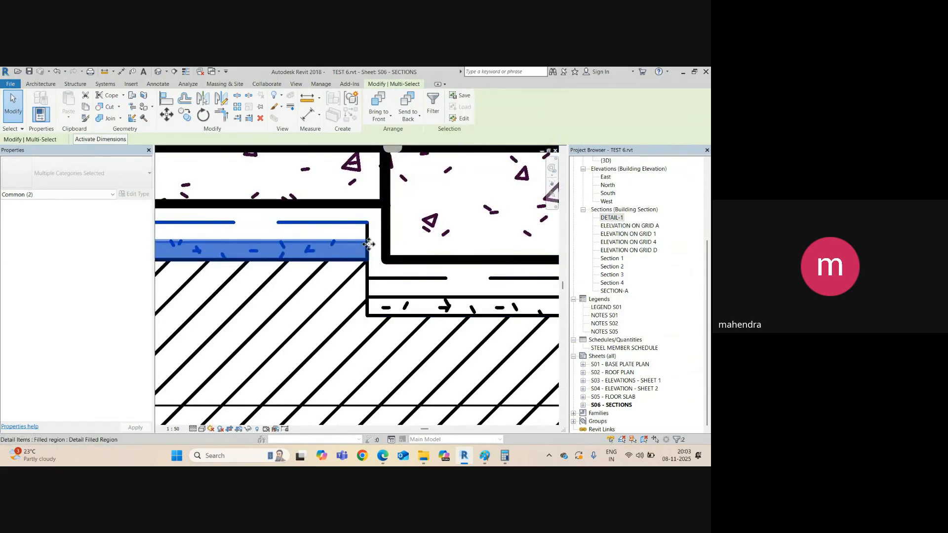
pyautogui.keyDown('ctrl'); pyautogui.click(390, 279); pyautogui.keyUp('ctrl')
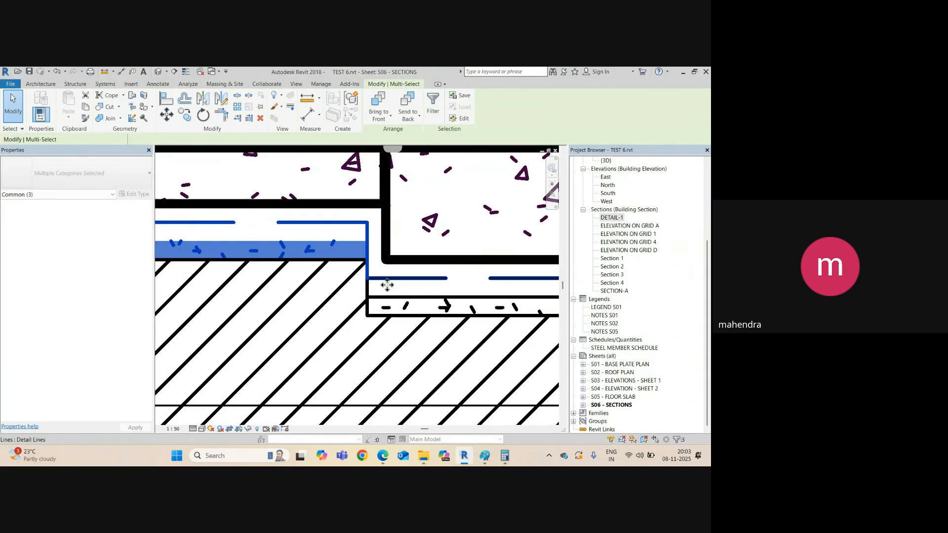
pyautogui.keyDown('ctrl'); pyautogui.click(389, 303); pyautogui.keyUp('ctrl')
pyautogui.keyDown('ctrl'); pyautogui.click(382, 297); pyautogui.keyUp('ctrl')
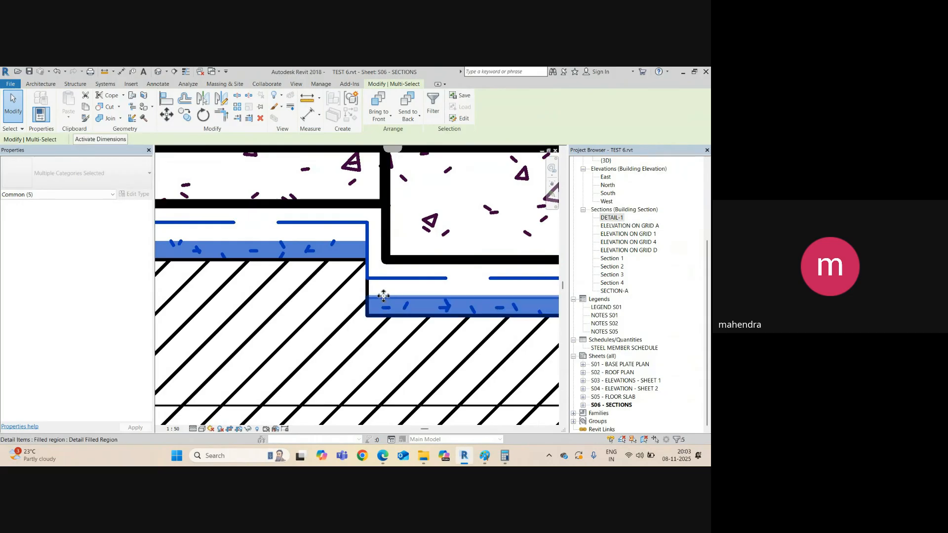
pyautogui.scroll(-3, 381, 297)
pyautogui.hotkey('ctrl', 'c')
pyautogui.scroll(-8, 330, 272)
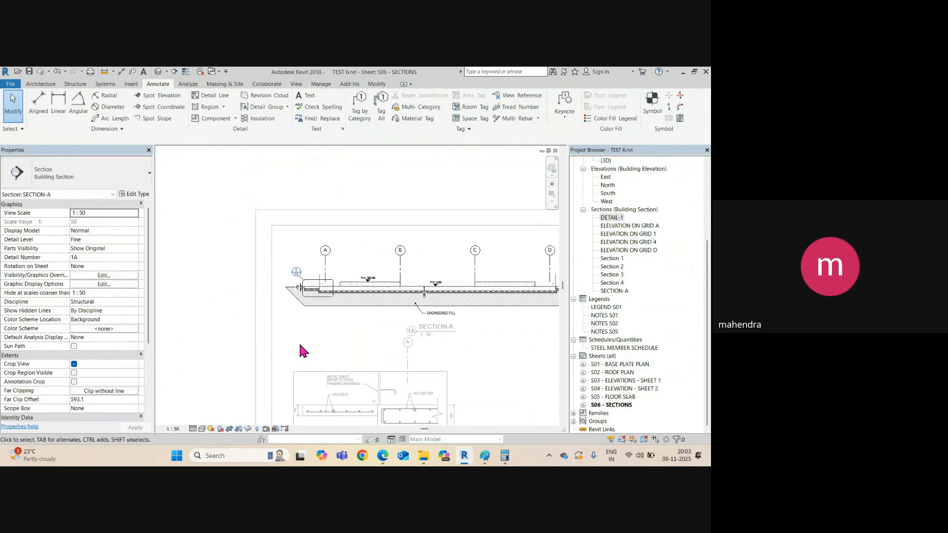
# Step: Activate the DETAIL-1 view and paste the copied blinding regions and dashed lines aligned to the same place
pyautogui.doubleClick(300, 344)
pyautogui.moveTo(341, 390); pyautogui.dragTo(341, 391, button='middle')
pyautogui.scroll(5, 295, 281)
pyautogui.doubleClick(292, 289)
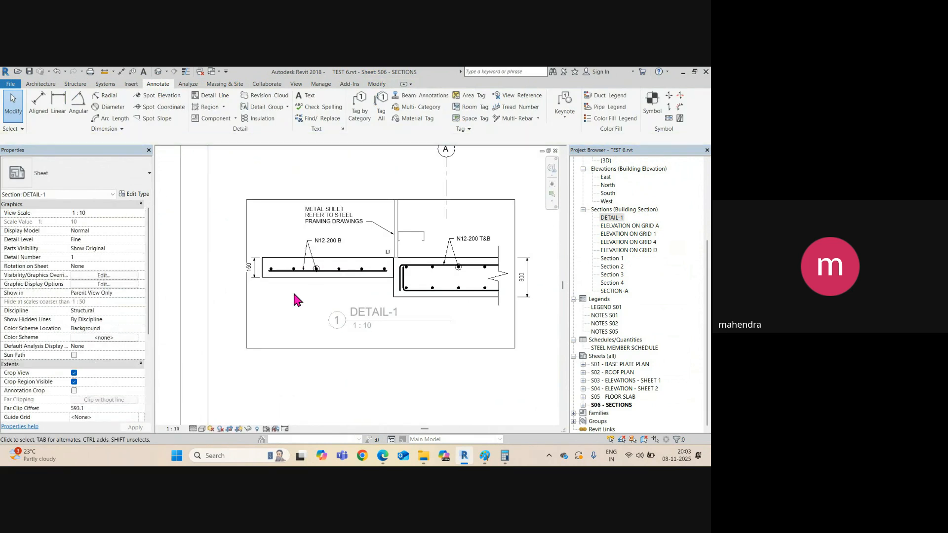
pyautogui.click(376, 84)
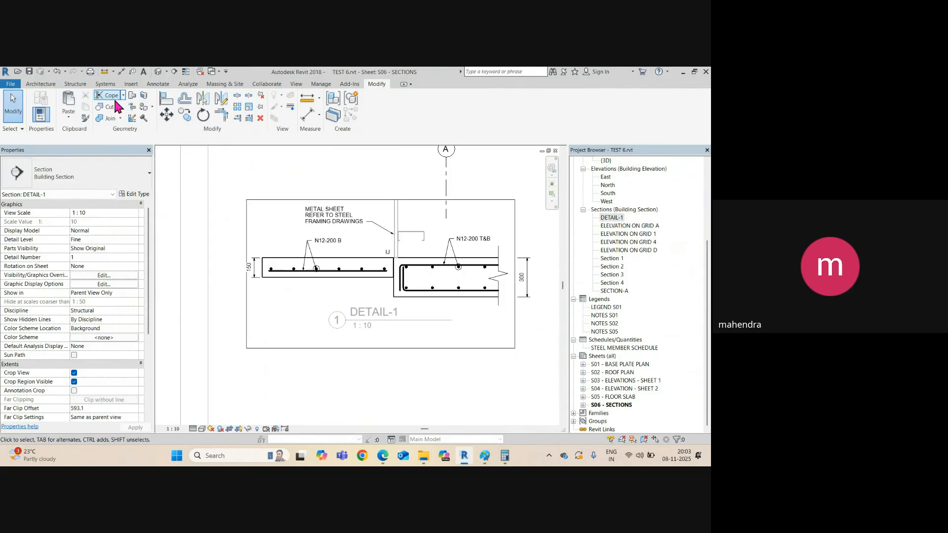
pyautogui.click(70, 118)
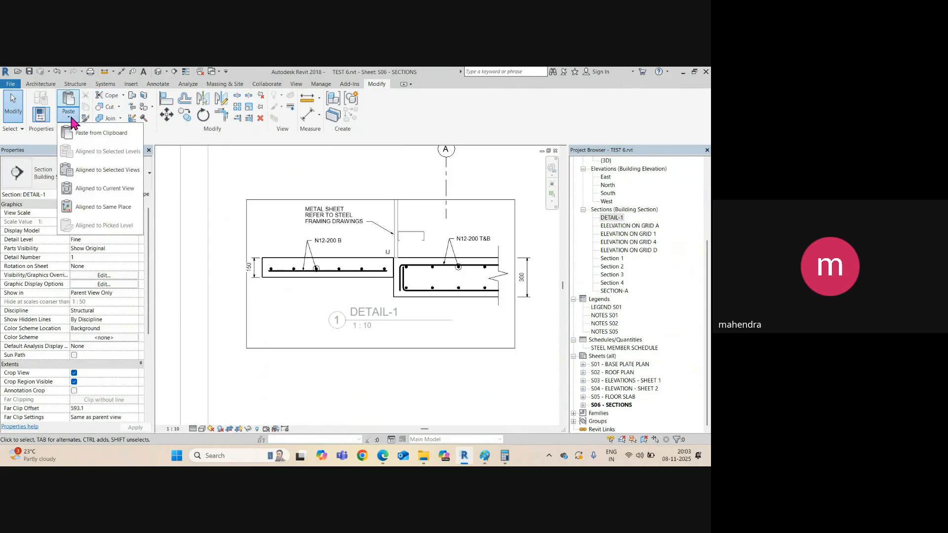
pyautogui.click(91, 210)
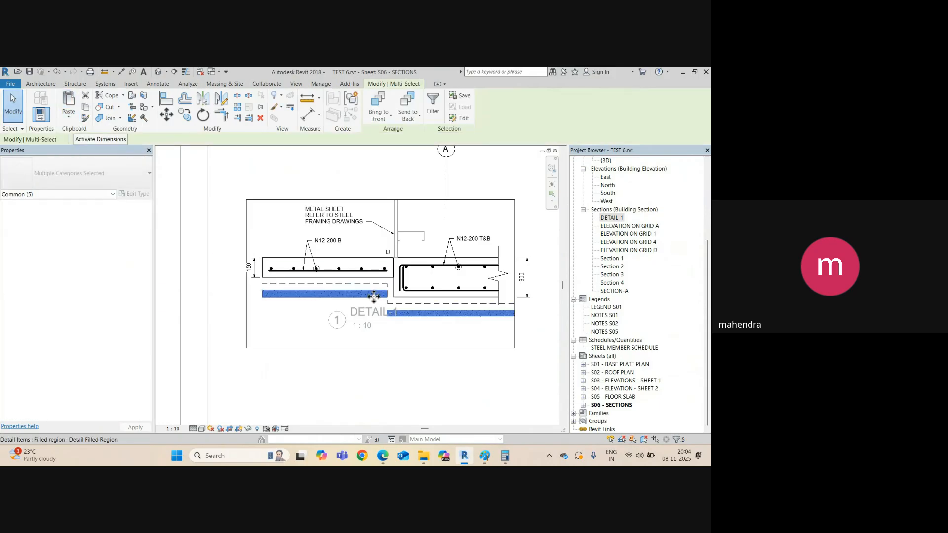
pyautogui.scroll(3, 434, 328)
pyautogui.click(433, 332)
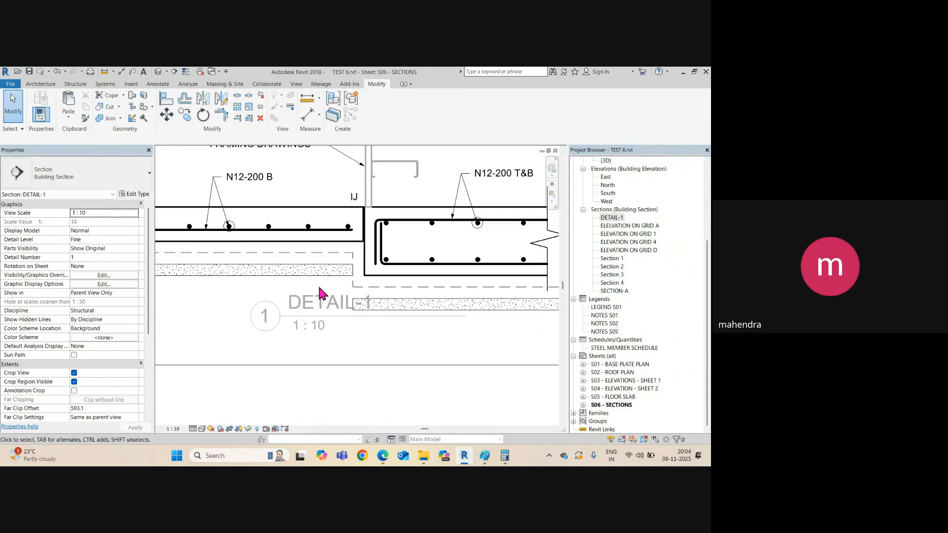
# Step: Lengthen the break line at the end of the 300 mm slab downward past the blinding layer in DETAIL-1
pyautogui.scroll(-3, 310, 283)
pyautogui.doubleClick(375, 348)
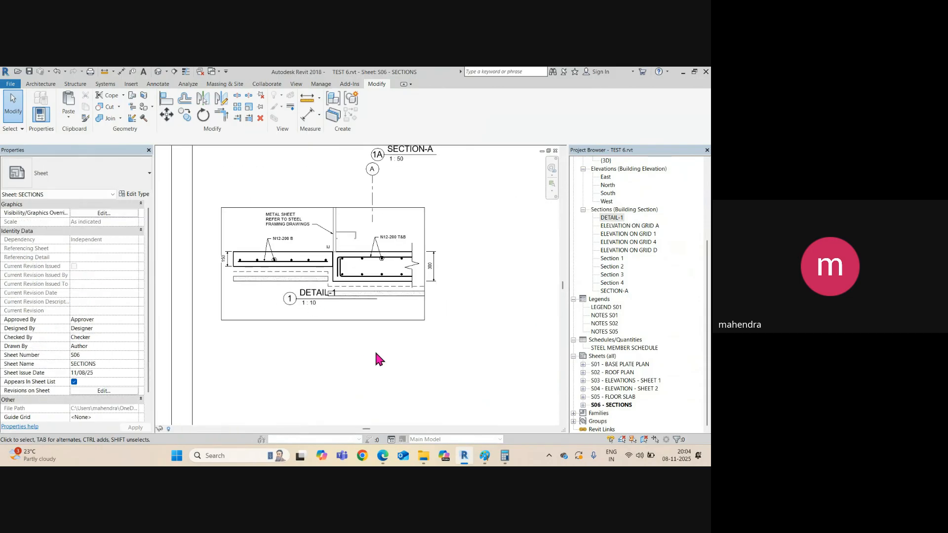
pyautogui.scroll(3, 424, 299)
pyautogui.doubleClick(417, 252)
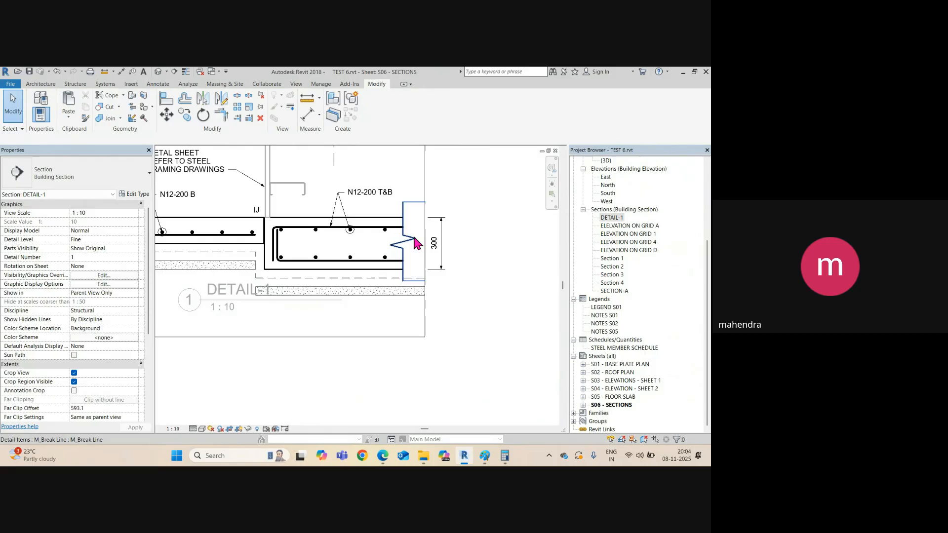
pyautogui.click(418, 281)
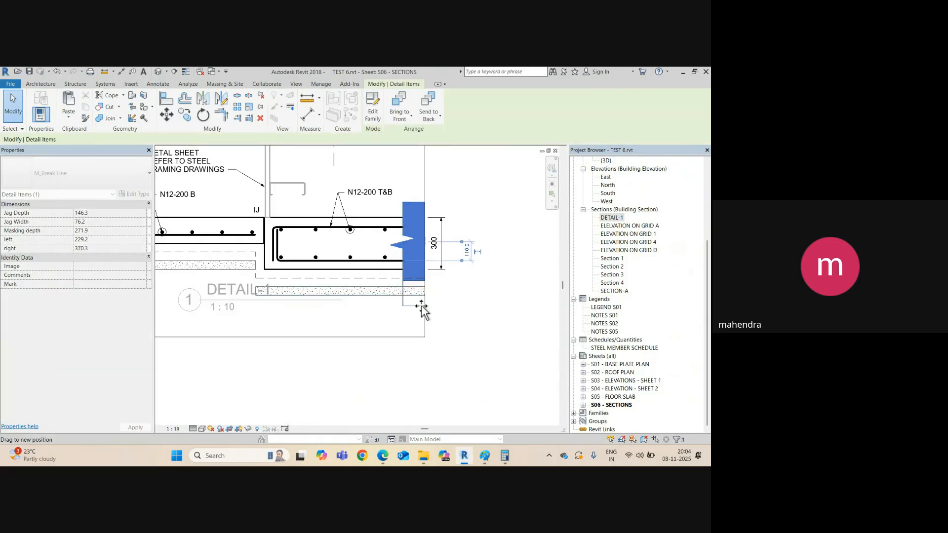
pyautogui.click(465, 353)
pyautogui.scroll(-3, 363, 305)
pyautogui.scroll(-2, 360, 295)
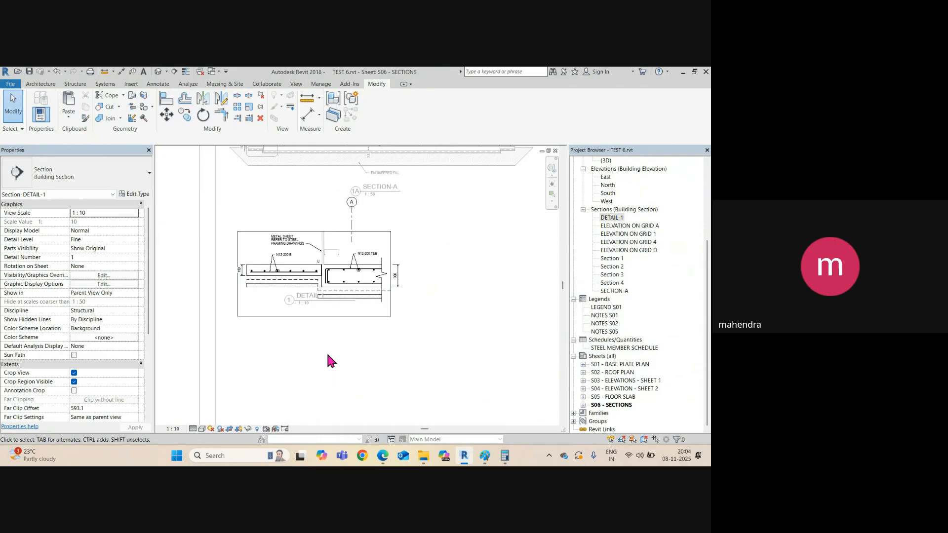
# Step: Move the DETAIL-1 view title down clear of the blinding layer and hide the view's crop region
pyautogui.doubleClick(318, 367)
pyautogui.click(302, 300)
pyautogui.moveTo(303, 300); pyautogui.dragTo(307, 315)
pyautogui.moveTo(281, 230); pyautogui.dragTo(282, 269, button='middle')
pyautogui.scroll(3, 258, 346)
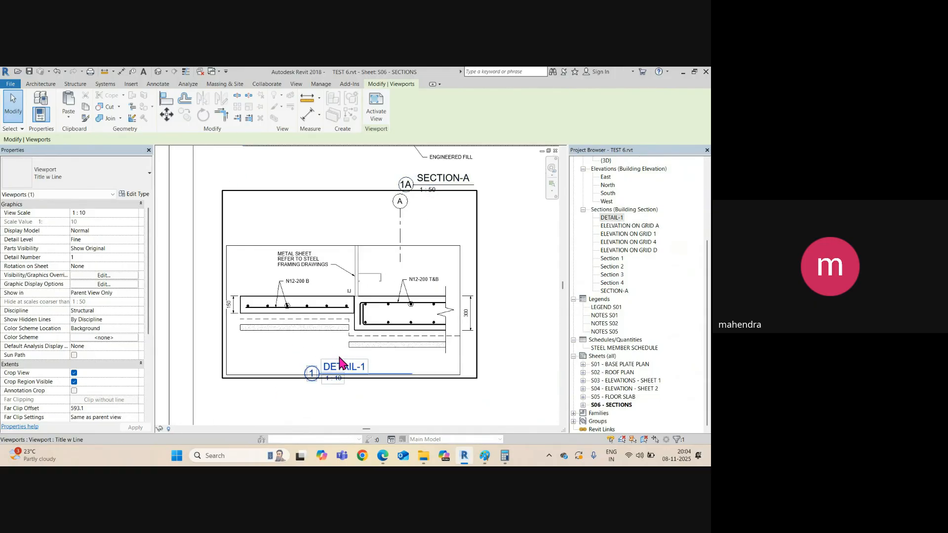
pyautogui.moveTo(317, 379); pyautogui.dragTo(317, 352, button='middle')
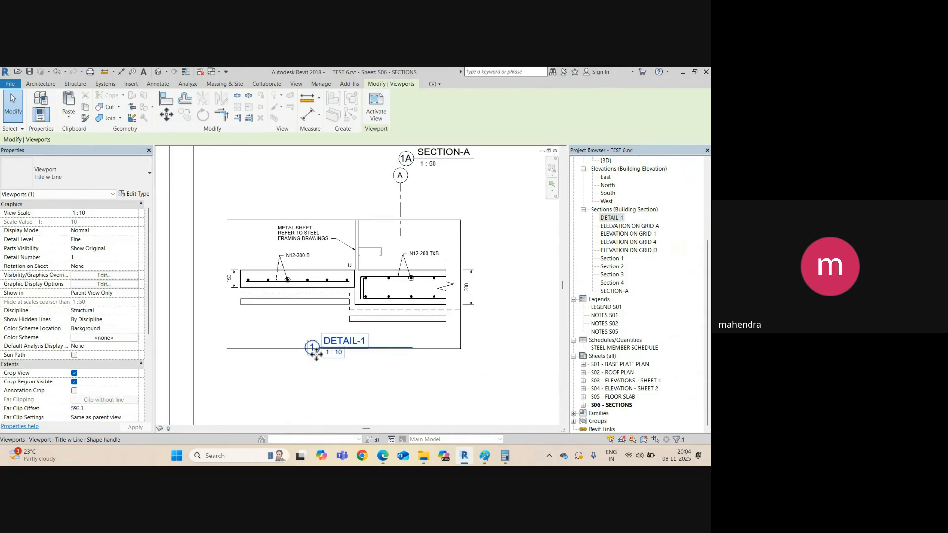
pyautogui.click(74, 383)
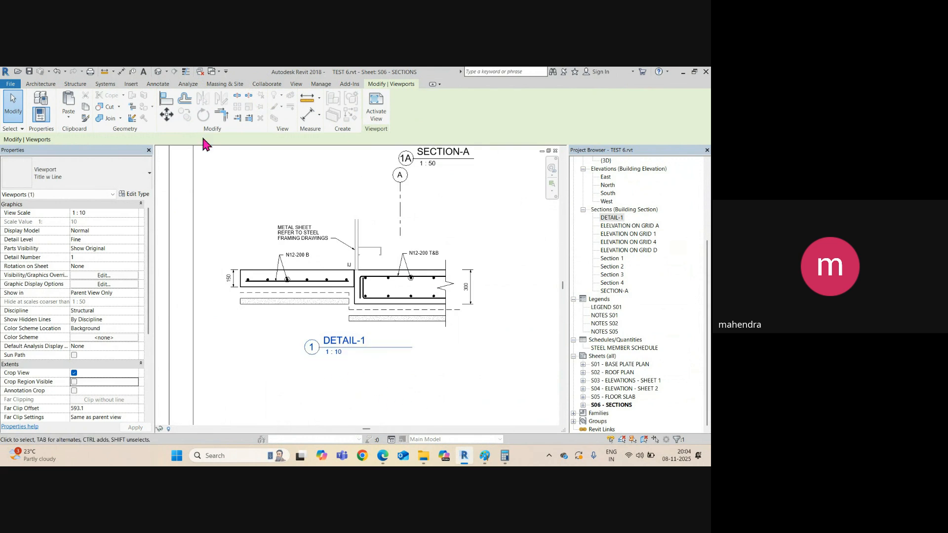
# Step: Place the text note "NOTE - ENGINEERED FILL NOT SHOWN FOR CLARITY" on the sheet below the DETAIL-1 title
pyautogui.click(158, 84)
pyautogui.click(307, 99)
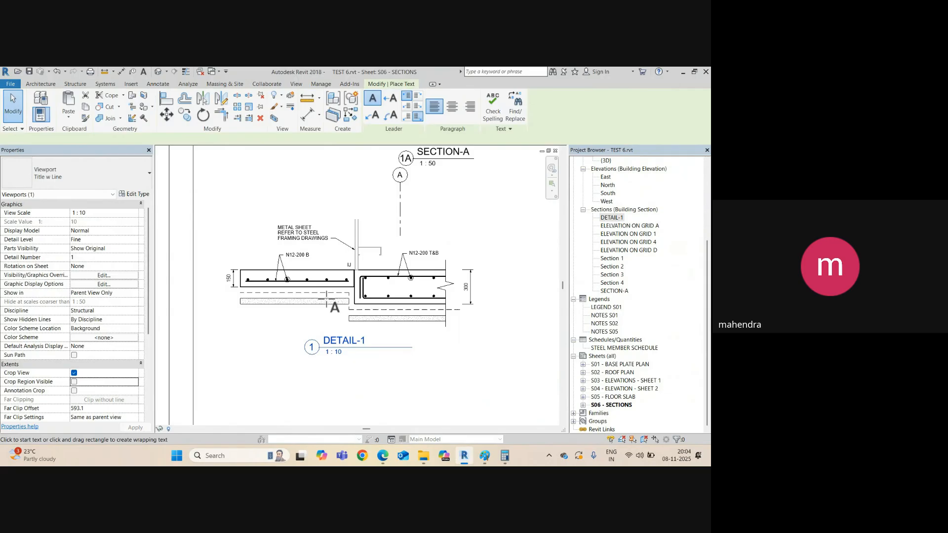
pyautogui.click(287, 368)
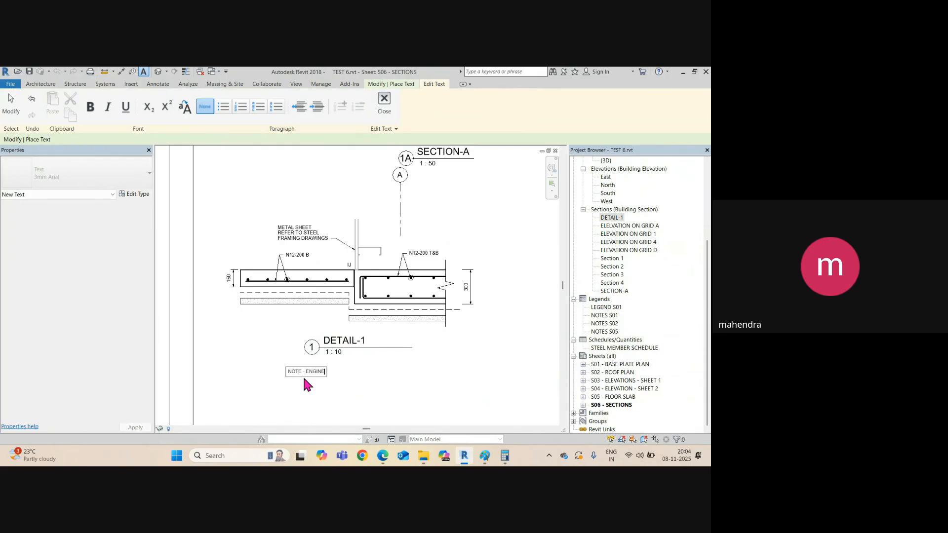
pyautogui.write('NOTE - ENGINEERED FILLN')
pyautogui.press('BackSpace')
pyautogui.write('NOT SHOWN FOR CLARITY')
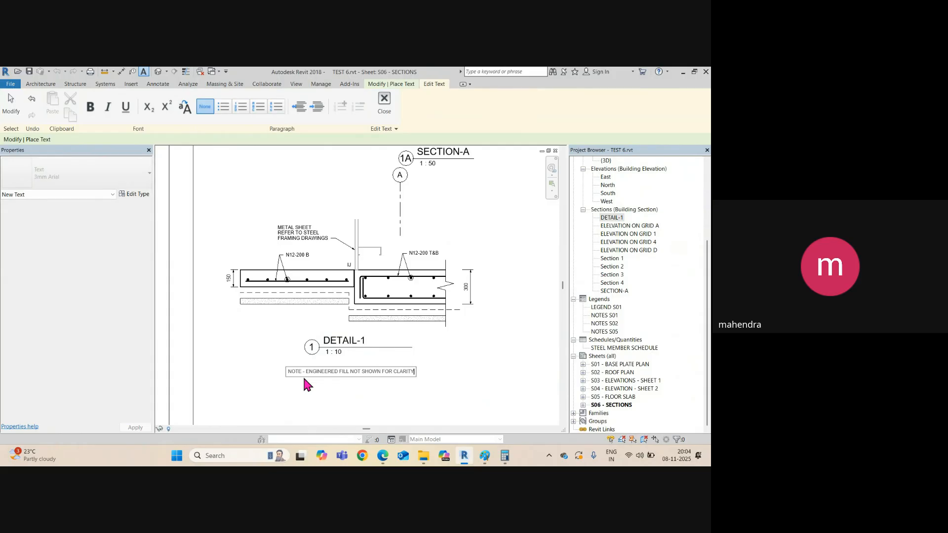
pyautogui.click(439, 392)
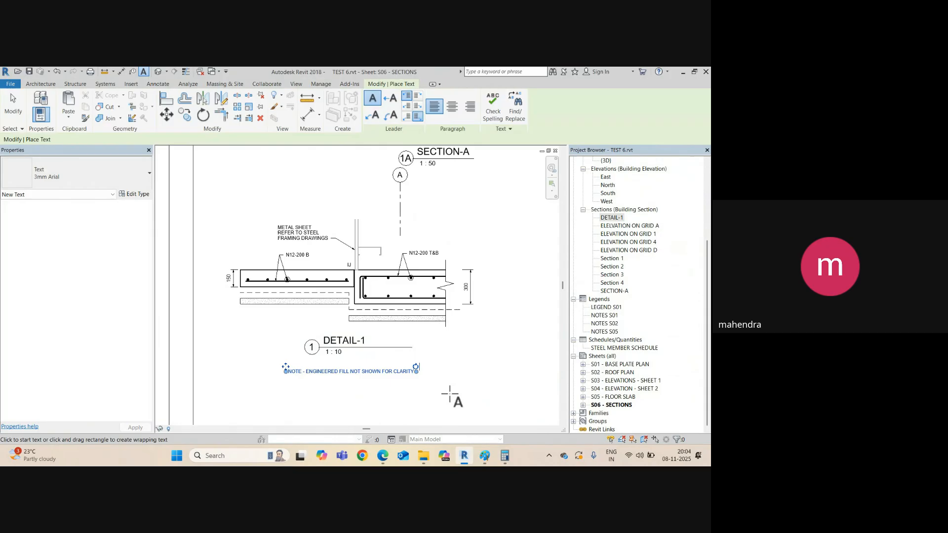
pyautogui.press('Escape')
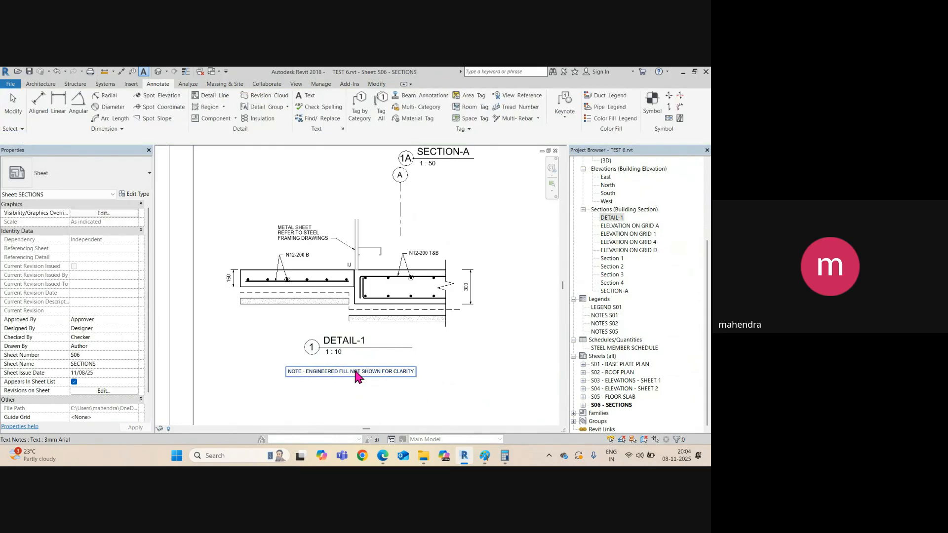
# Step: Reposition the engineered fill note directly beneath the DETAIL-1 title and scale
pyautogui.click(302, 372)
pyautogui.scroll(2, 303, 373)
pyautogui.moveTo(275, 366); pyautogui.dragTo(242, 341)
pyautogui.scroll(-2, 255, 352)
pyautogui.scroll(1, 377, 372)
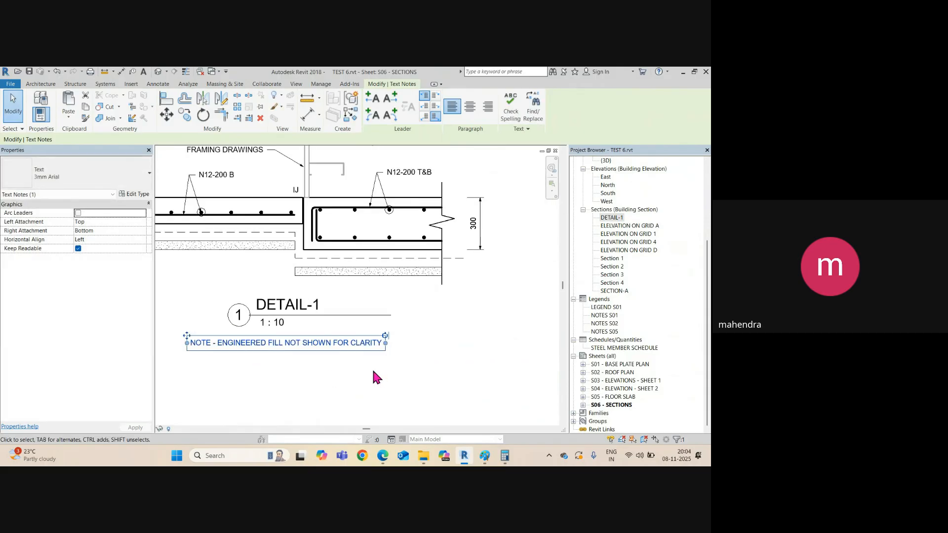
pyautogui.click(375, 371)
pyautogui.scroll(-2, 377, 275)
pyautogui.scroll(1, 412, 327)
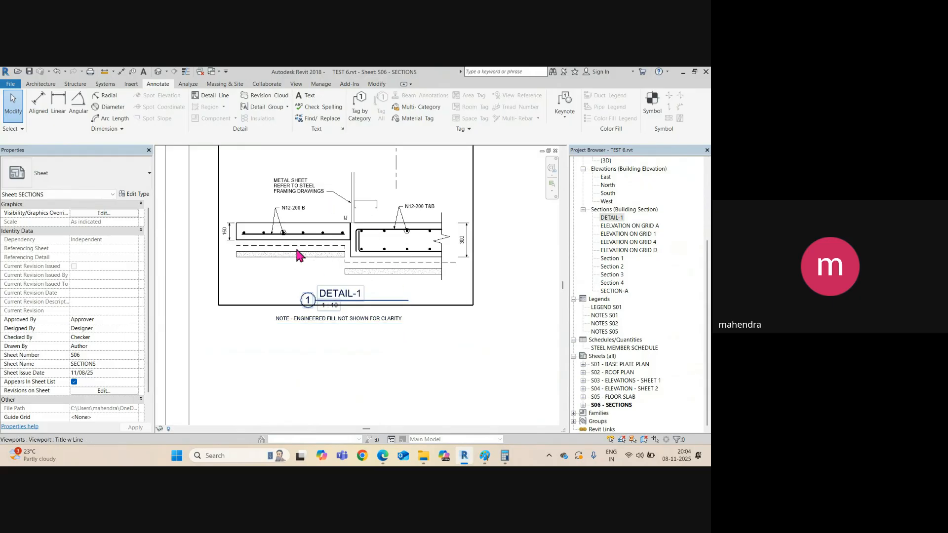
pyautogui.scroll(-2, 299, 336)
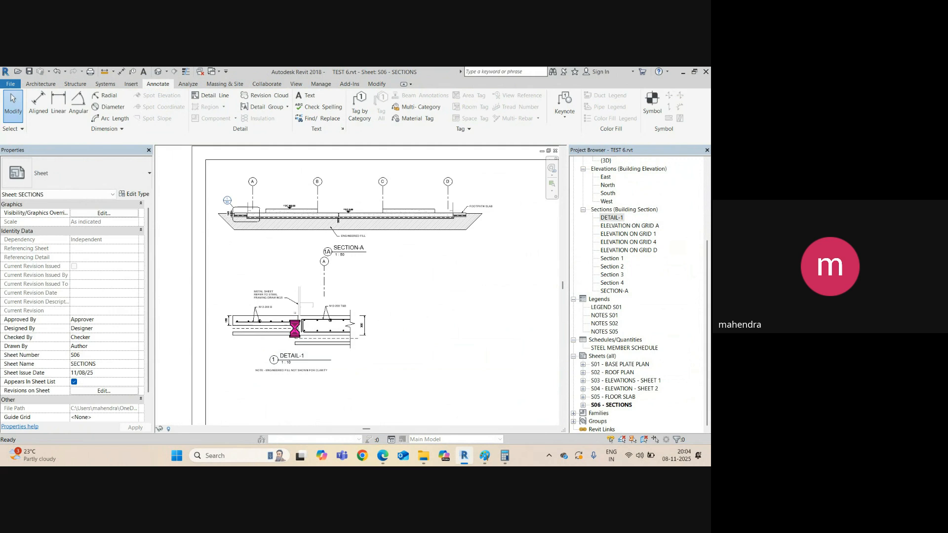
# Step: Open the S01 - BASE PLATE PLAN sheet and create a new sheet with the A1 metric title block
pyautogui.scroll(-1, 296, 331)
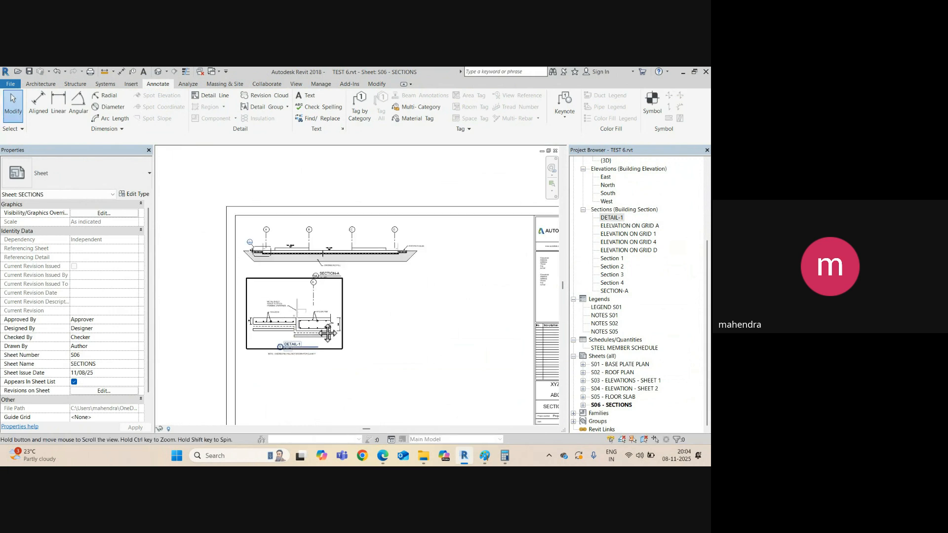
pyautogui.scroll(-1, 316, 332)
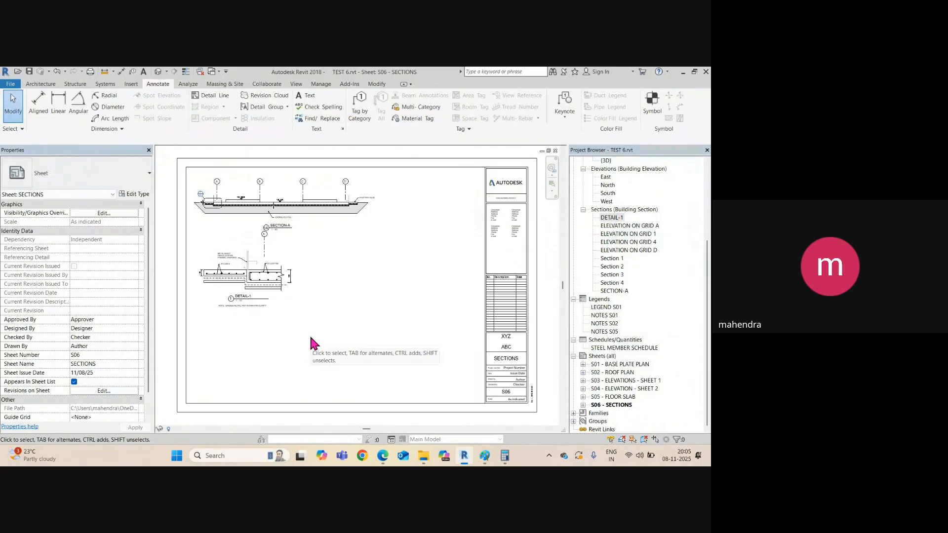
pyautogui.doubleClick(618, 364)
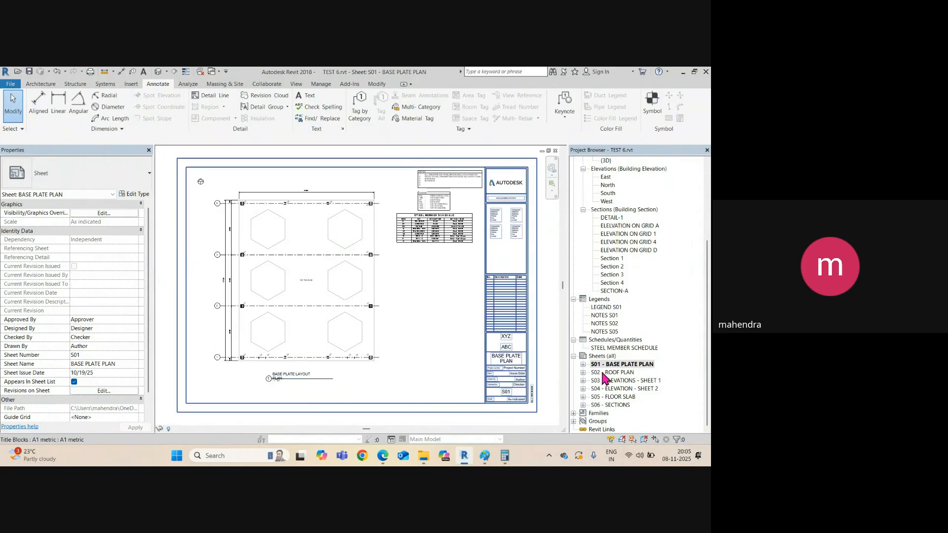
pyautogui.click(598, 356)
pyautogui.rightClick(599, 356)
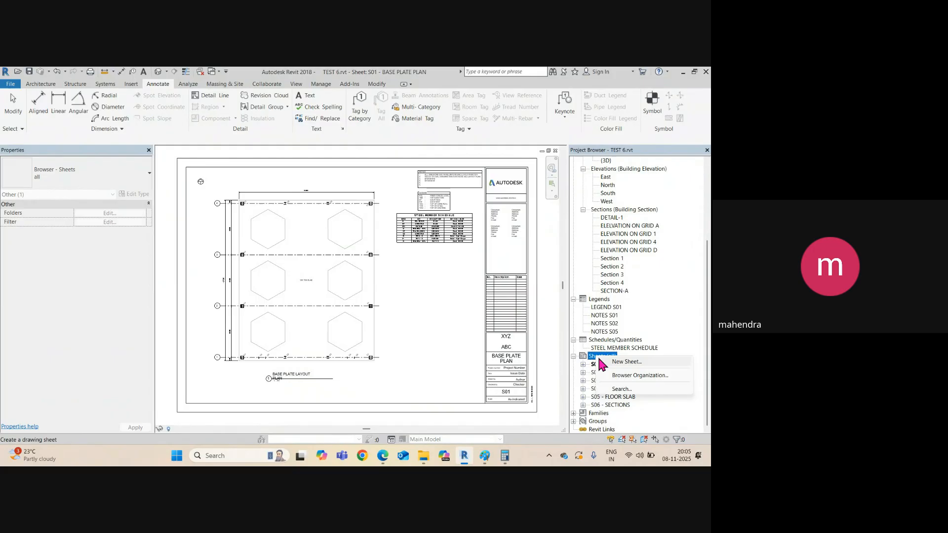
pyautogui.click(613, 363)
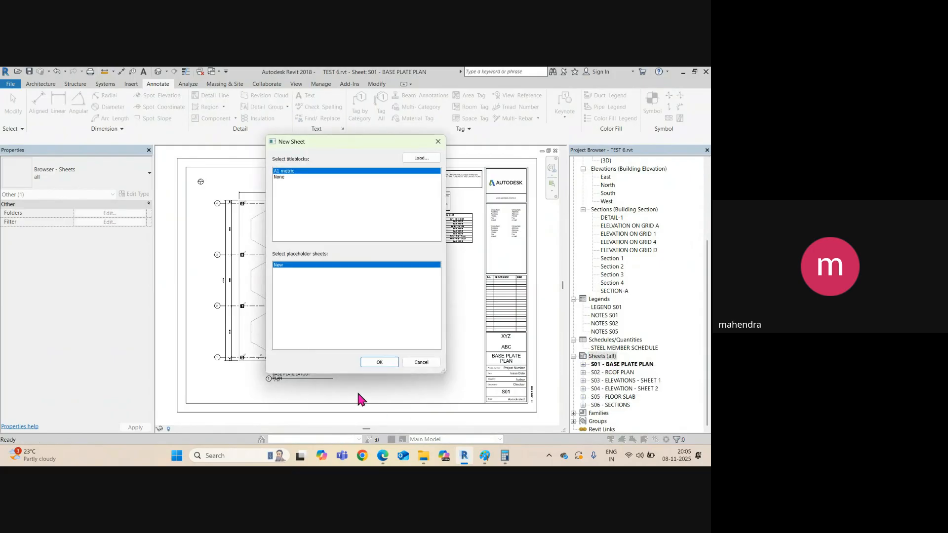
pyautogui.click(378, 362)
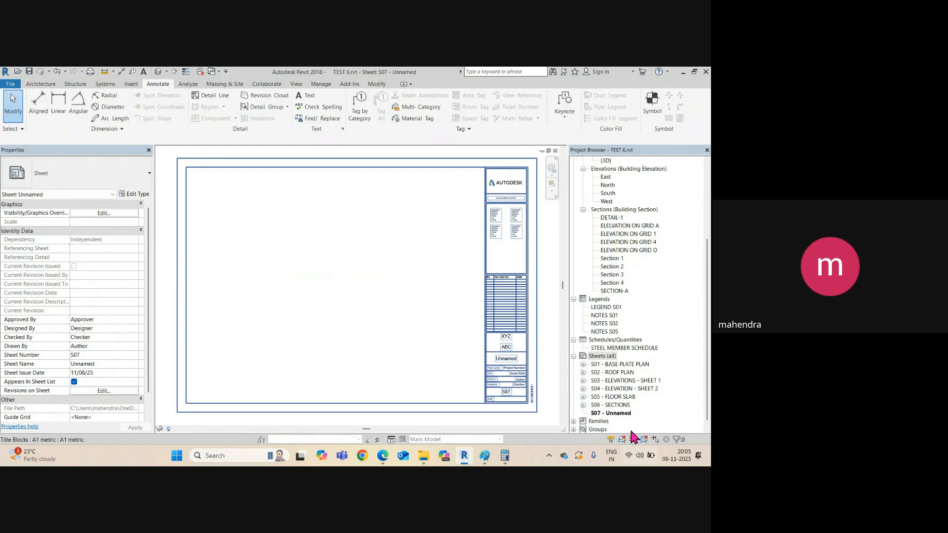
# Step: Renumber the new unnamed sheet as S05A and name it CONNECTION DETAILS
pyautogui.click(616, 414)
pyautogui.rightClick(616, 413)
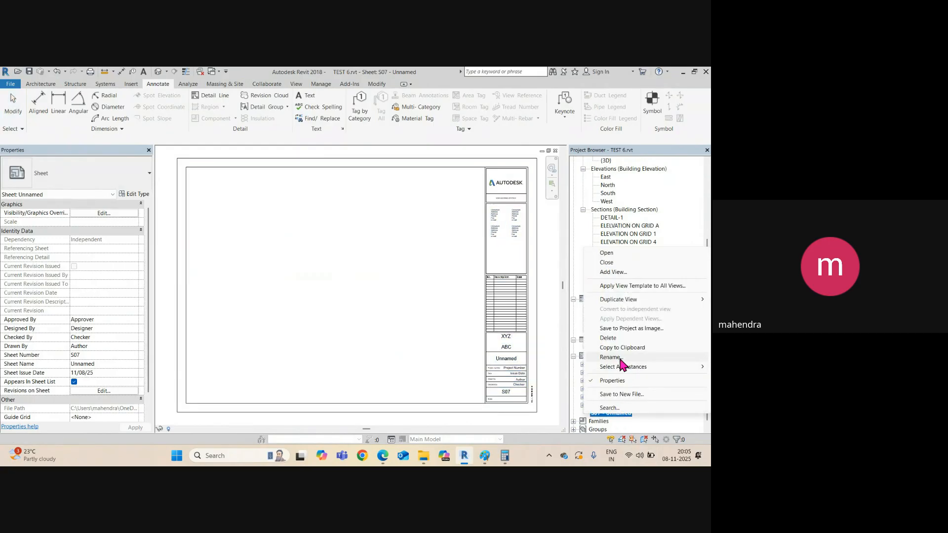
pyautogui.click(618, 358)
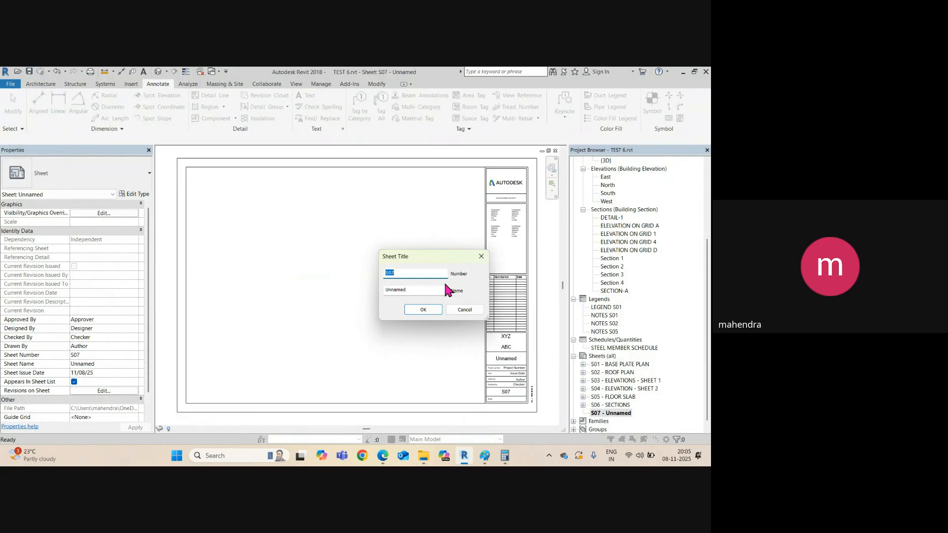
pyautogui.write('S')
pyautogui.doubleClick(393, 292)
pyautogui.write('C')
pyautogui.click(422, 311)
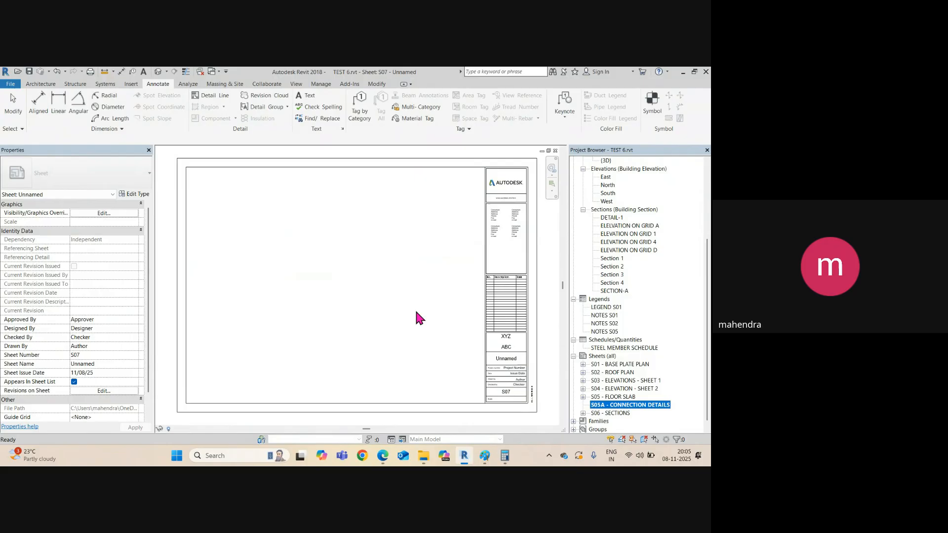
# Step: Change the SECTIONS sheet number to S07
pyautogui.click(611, 414)
pyautogui.rightClick(613, 417)
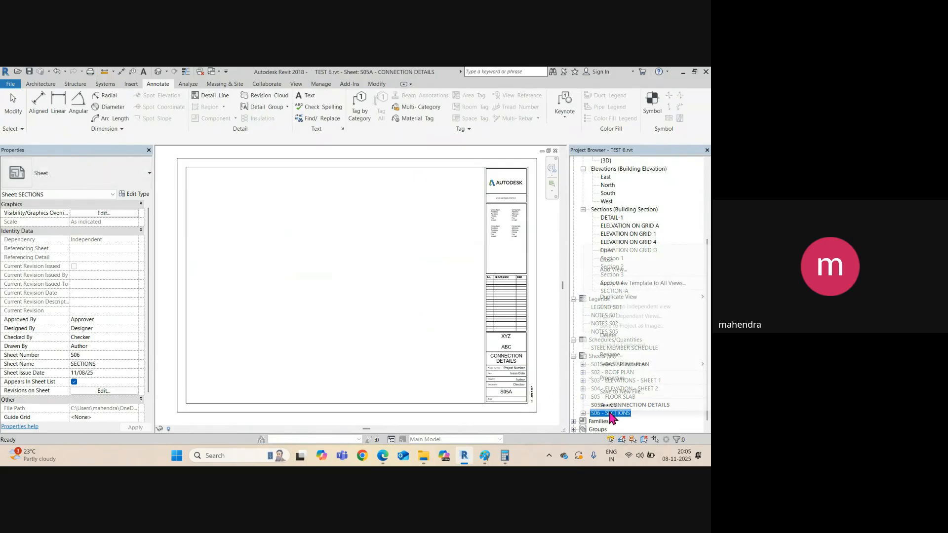
pyautogui.click(607, 362)
pyautogui.write('S07')
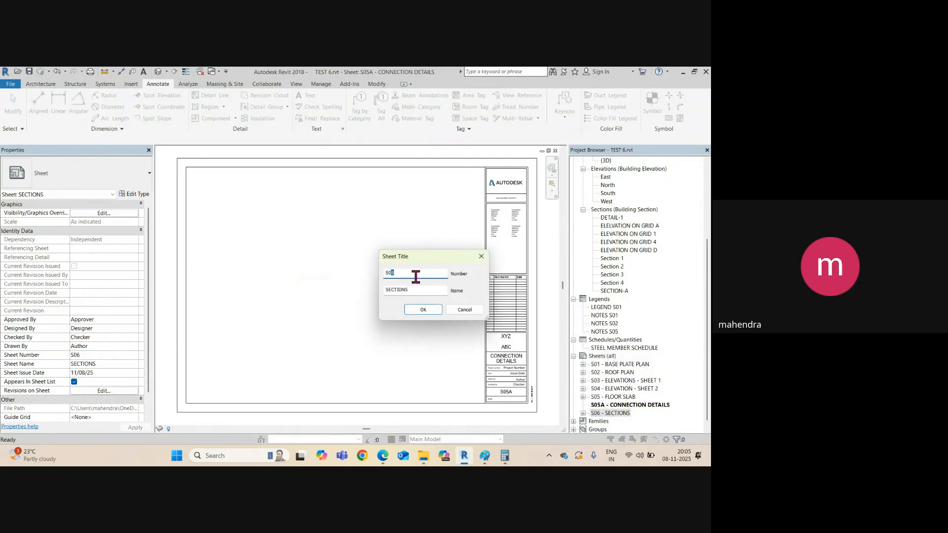
pyautogui.click(415, 311)
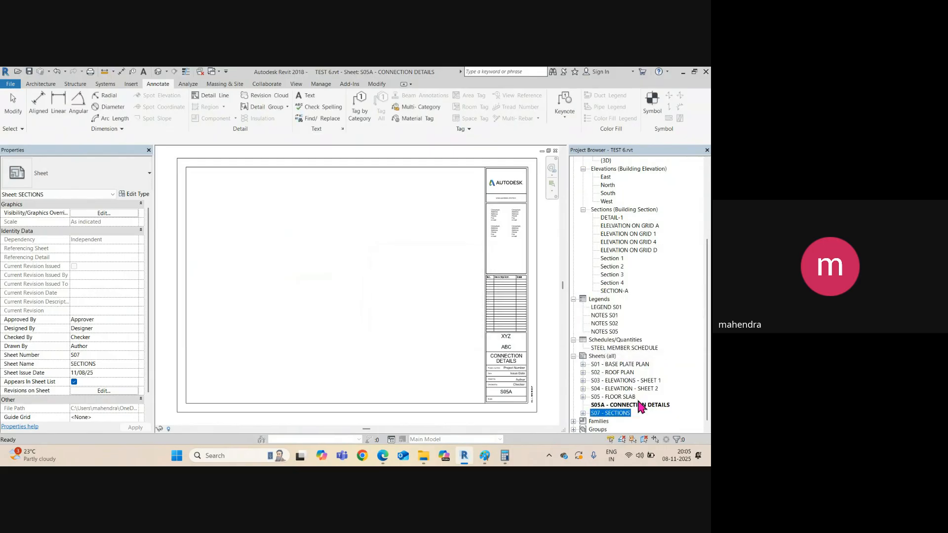
# Step: Change the FLOOR SLAB sheet number to S06
pyautogui.click(611, 397)
pyautogui.rightClick(611, 400)
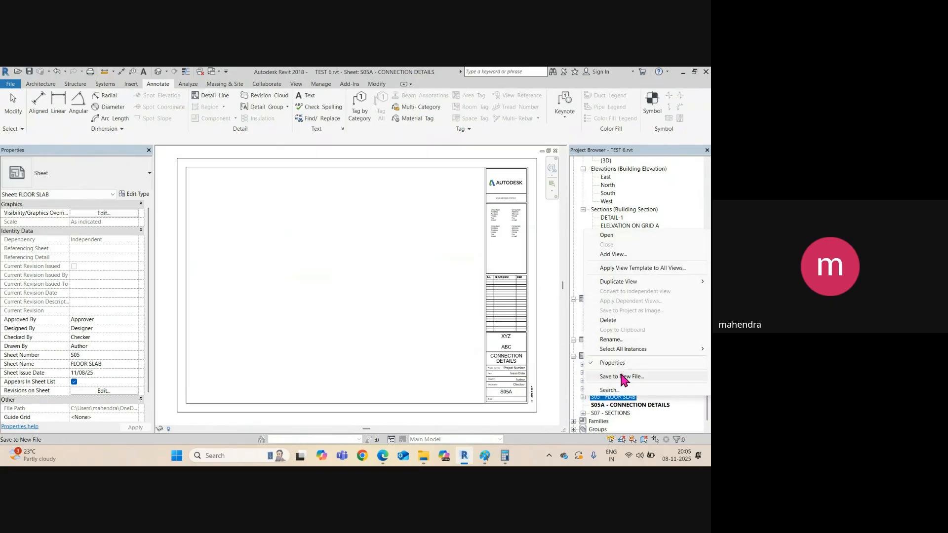
pyautogui.click(618, 345)
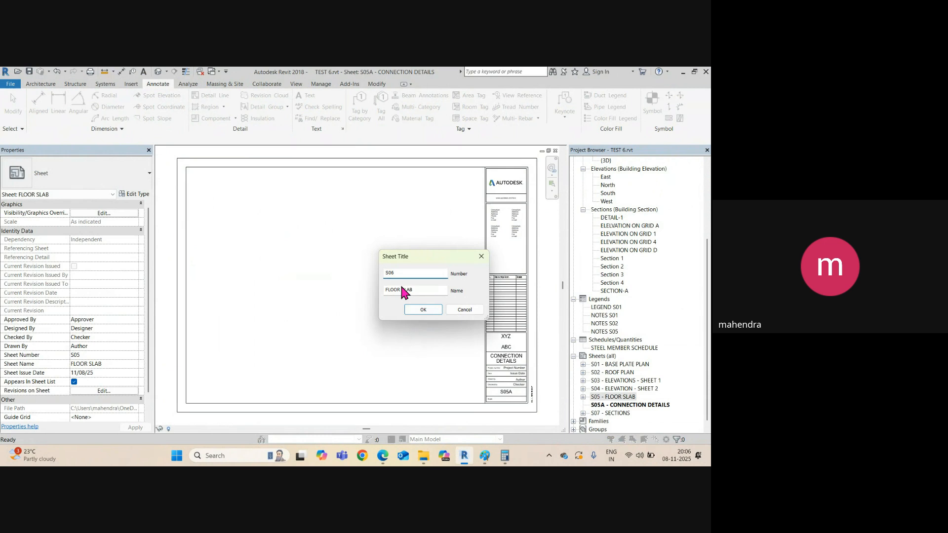
pyautogui.click(419, 311)
# Step: Change the CONNECTION DETAILS sheet number to S05
pyautogui.rightClick(618, 399)
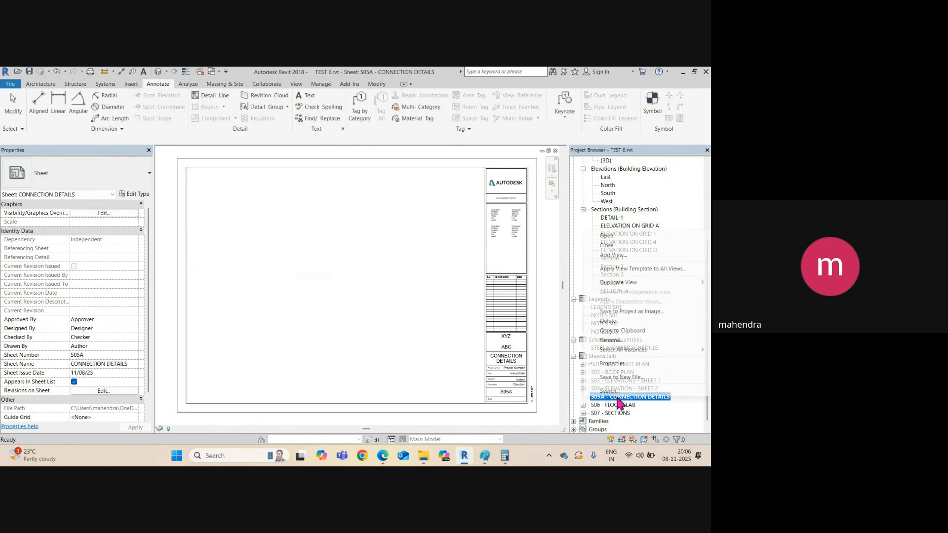
pyautogui.click(611, 340)
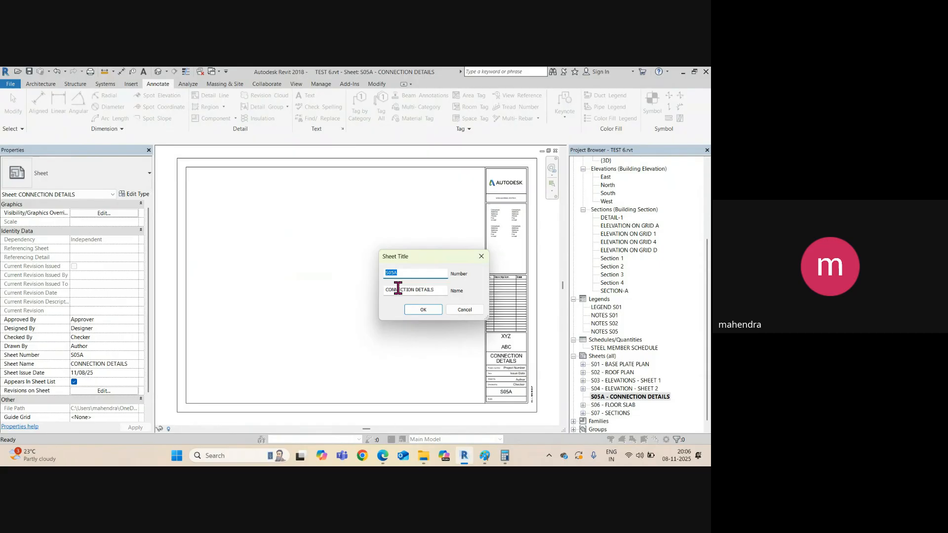
pyautogui.moveTo(391, 273); pyautogui.dragTo(411, 276)
pyautogui.click(411, 310)
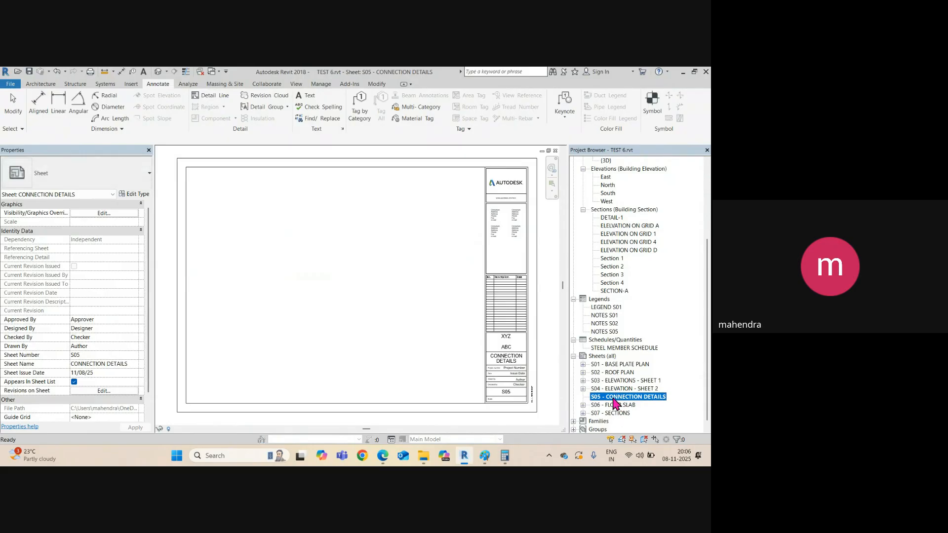
# Step: Open the S01 - BASE PLATE PLAN sheet and activate its plan view at the corner column C1 on grid 4
pyautogui.doubleClick(615, 365)
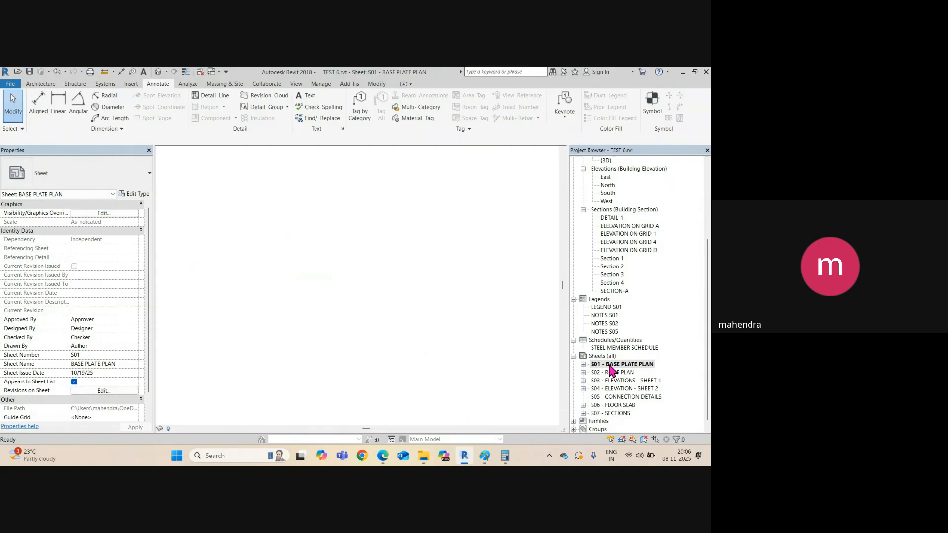
pyautogui.scroll(3, 226, 228)
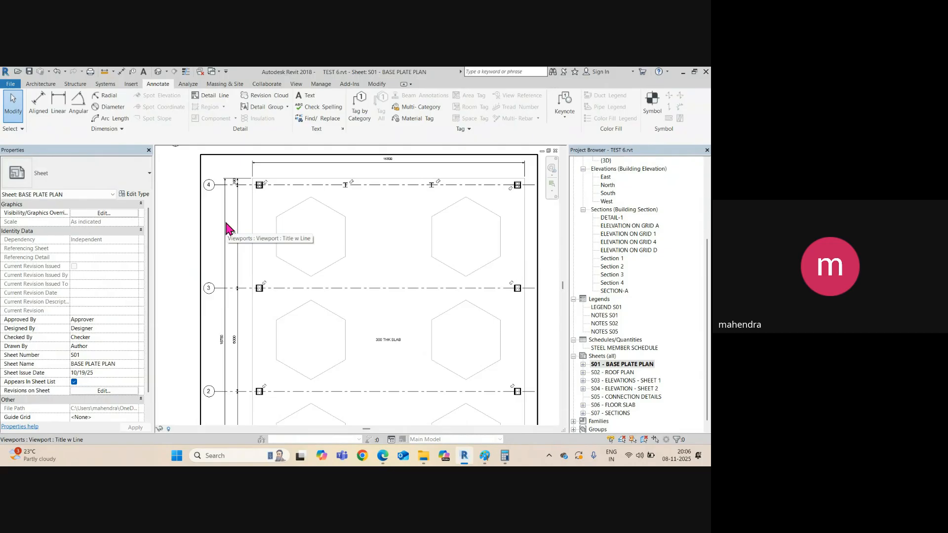
pyautogui.scroll(5, 261, 171)
pyautogui.moveTo(269, 173); pyautogui.dragTo(258, 275, button='middle')
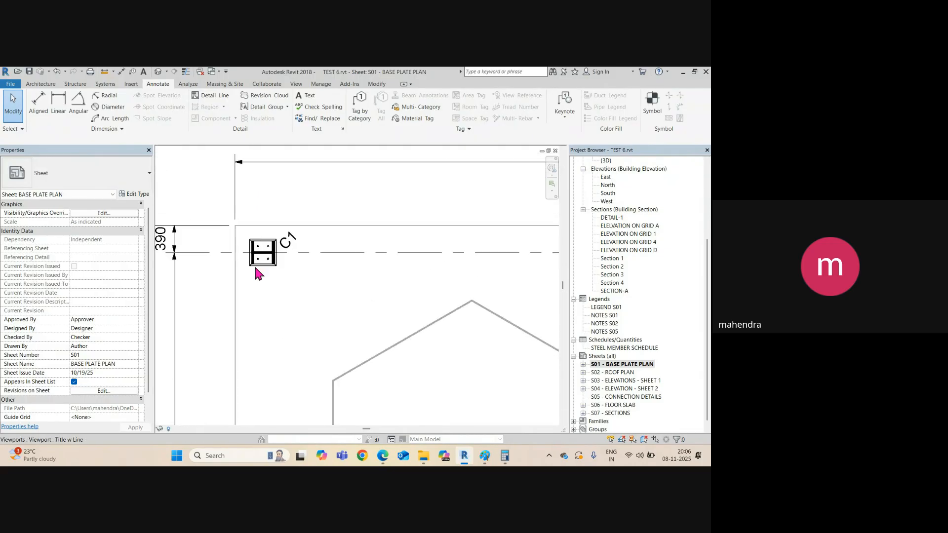
pyautogui.doubleClick(257, 277)
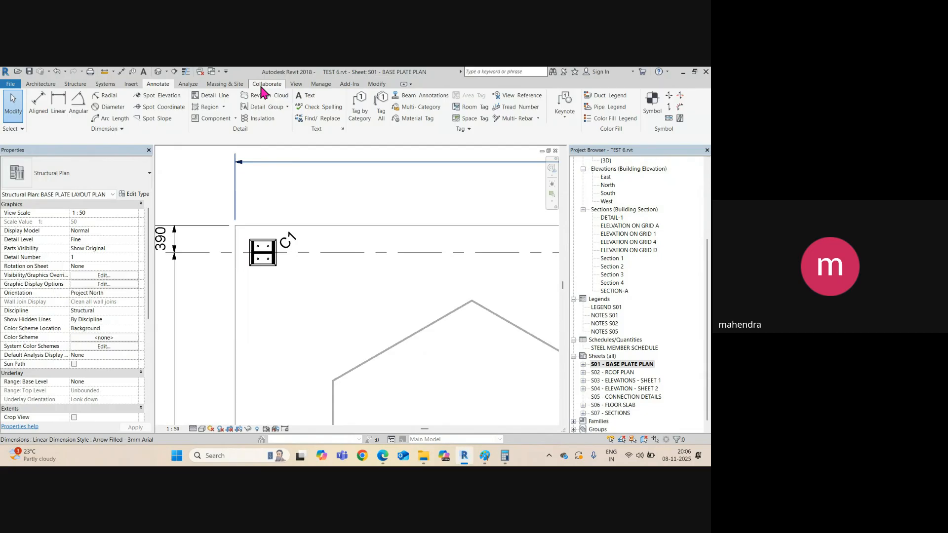
# Step: Draw a rectangular callout around the corner column C1 and its base plate on grid 4
pyautogui.click(296, 84)
pyautogui.click(307, 115)
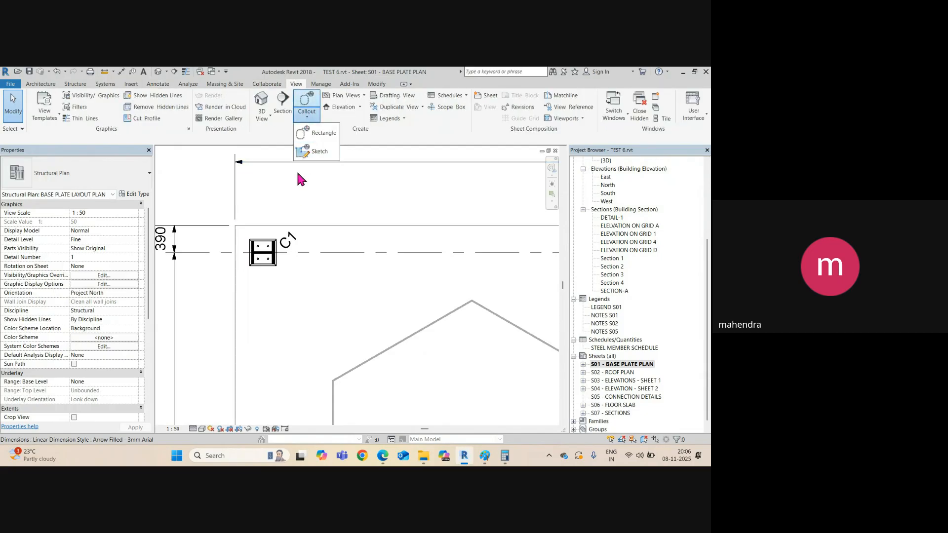
pyautogui.click(319, 142)
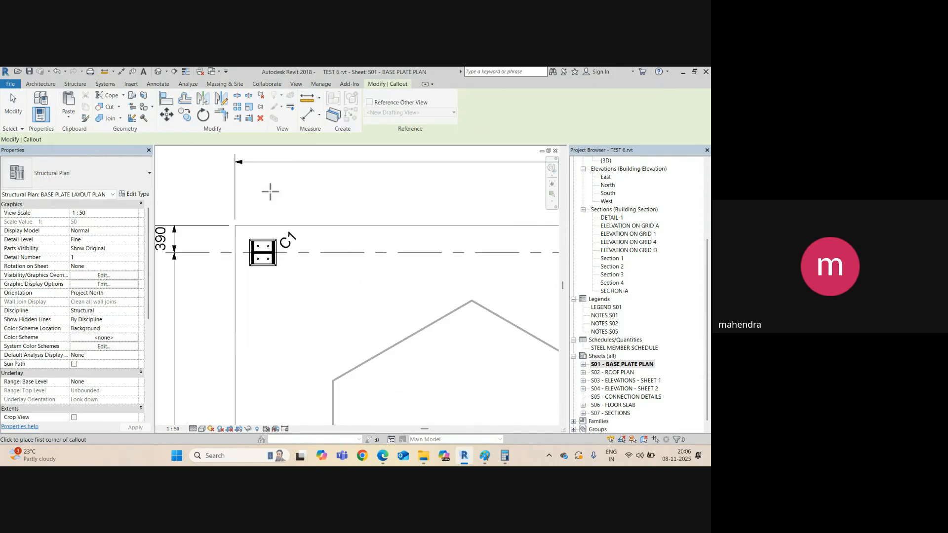
pyautogui.click(226, 222)
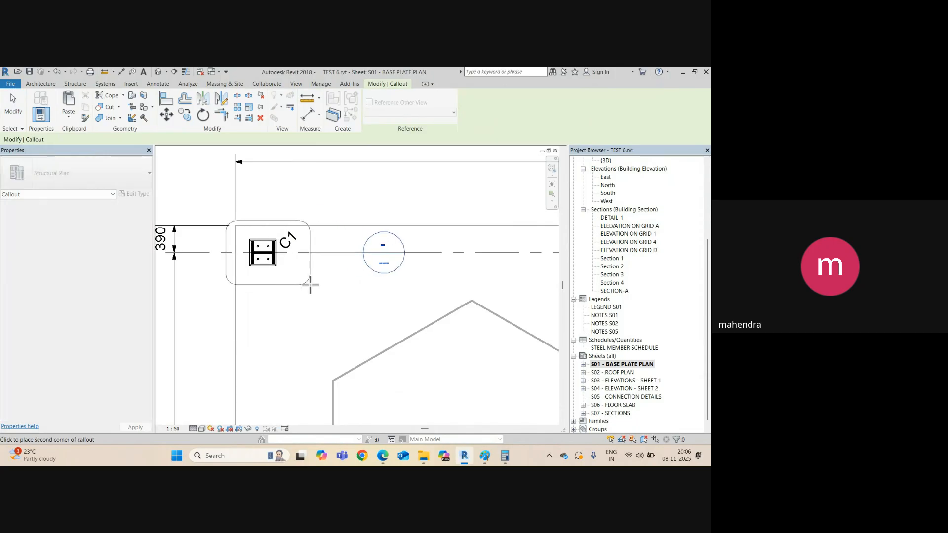
pyautogui.click(309, 284)
# Step: Move the C1 callout's head diagonally above and to the left of the callout boundary, clear of the grid line
pyautogui.scroll(-3, 327, 271)
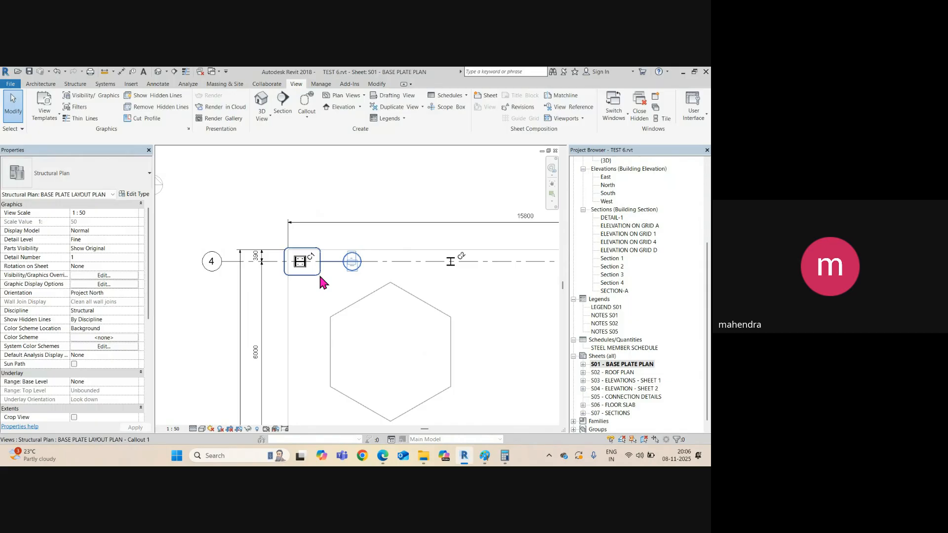
pyautogui.click(320, 275)
pyautogui.moveTo(343, 262); pyautogui.dragTo(264, 223)
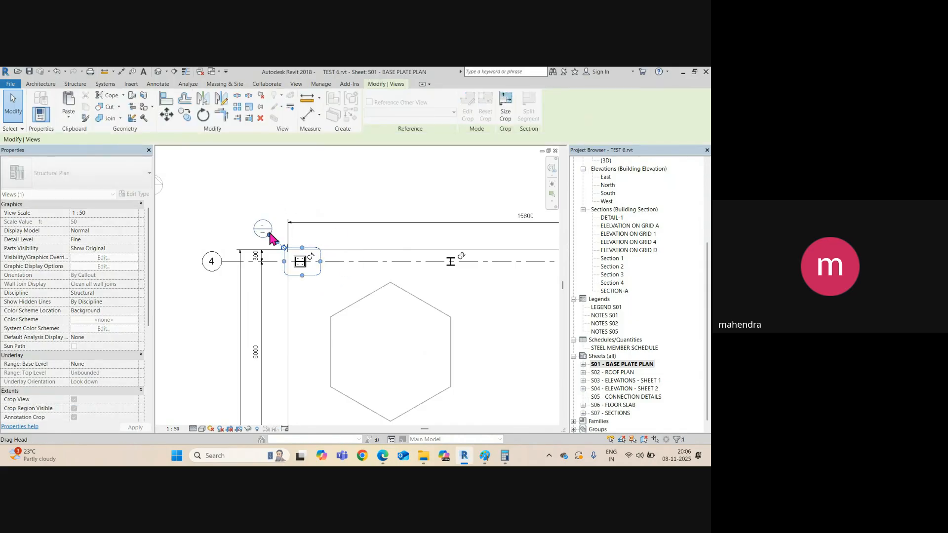
# Step: Open the C1 base plate callout view and set its scale to 1 : 10
pyautogui.rightClick(266, 224)
pyautogui.click(315, 246)
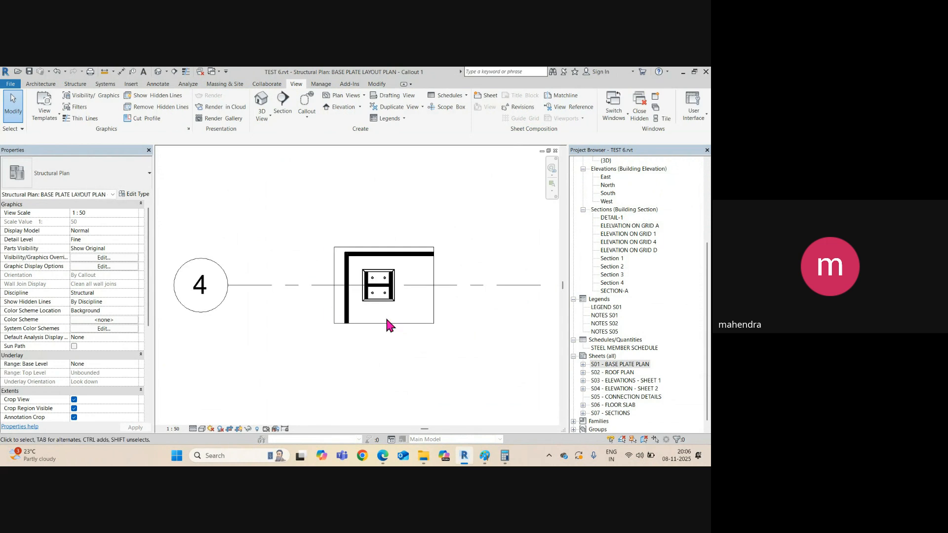
pyautogui.moveTo(386, 323); pyautogui.dragTo(362, 292, button='middle')
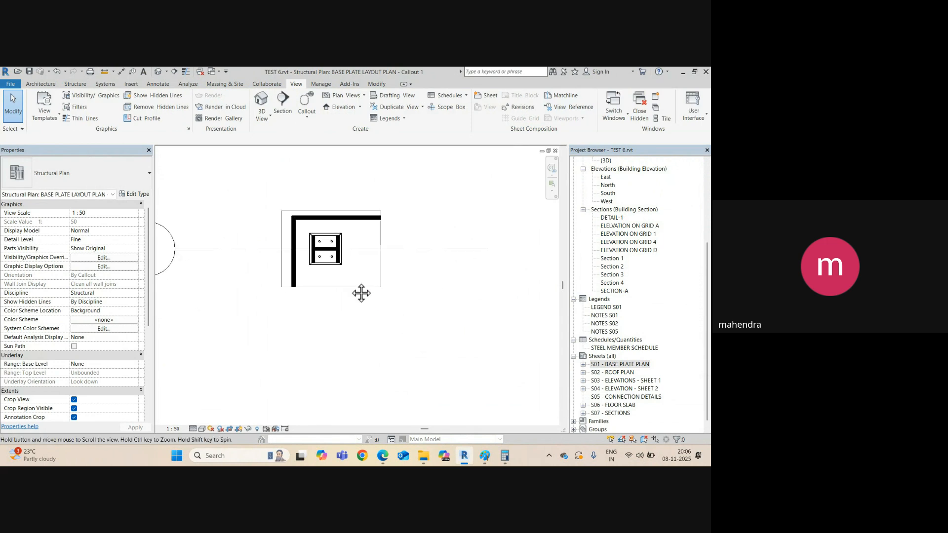
pyautogui.click(173, 429)
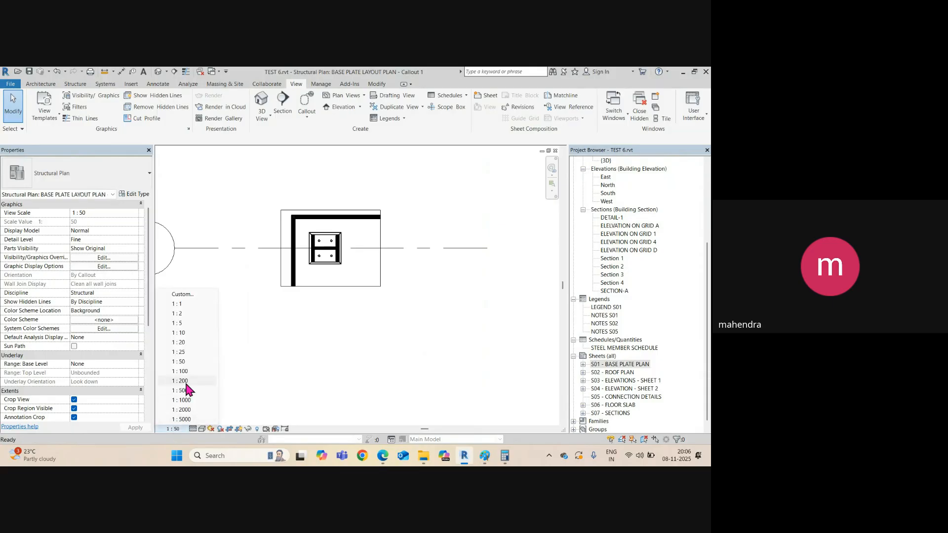
pyautogui.click(186, 334)
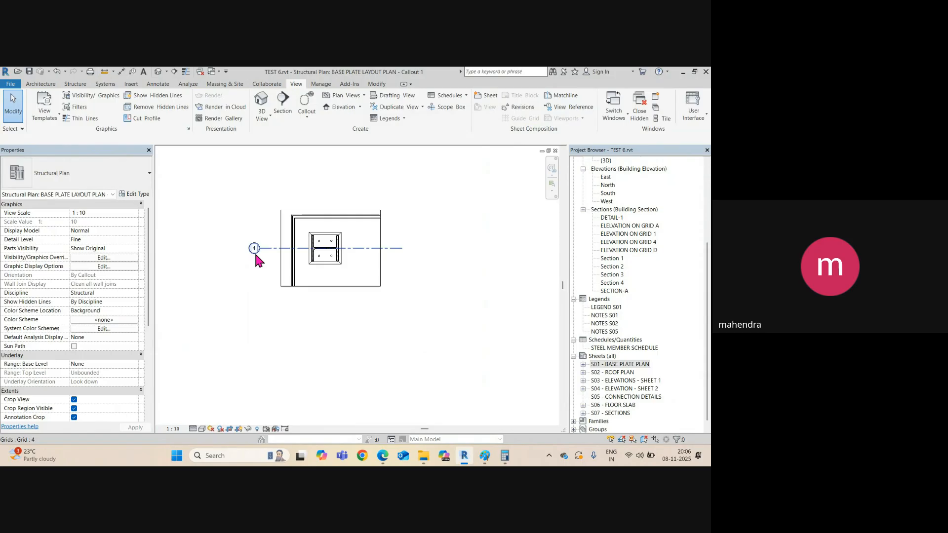
# Step: Pull the grid 4 bubble closer to the edge of the callout's crop region
pyautogui.scroll(3, 254, 251)
pyautogui.click(299, 242)
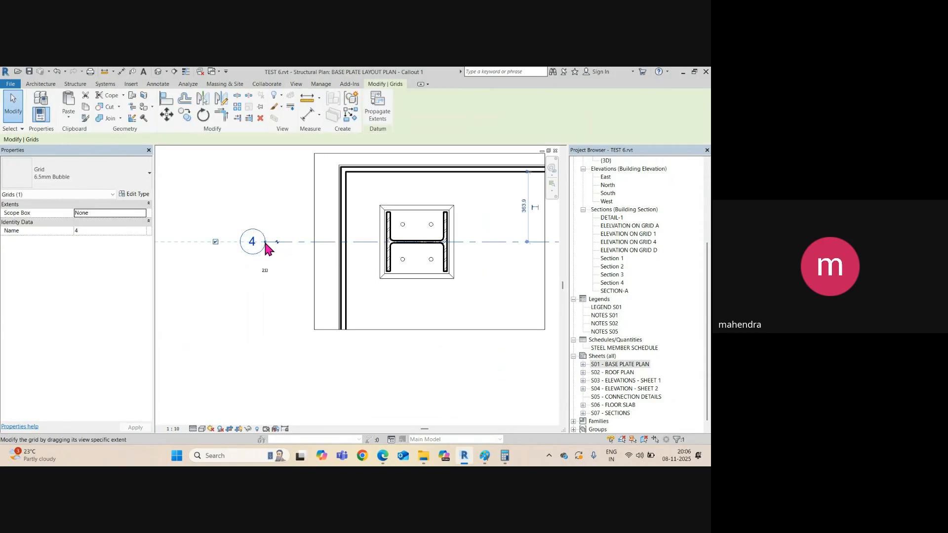
pyautogui.scroll(-2, 306, 242)
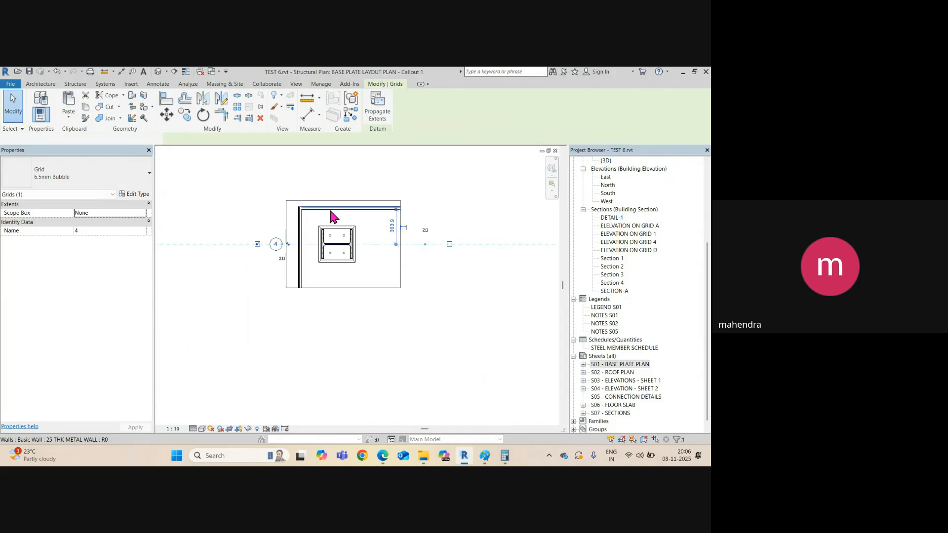
# Step: Hide both 25 THK METAL WALL elements around the column in the callout view
pyautogui.click(333, 211)
pyautogui.keyDown('ctrl'); pyautogui.click(302, 227); pyautogui.keyUp('ctrl')
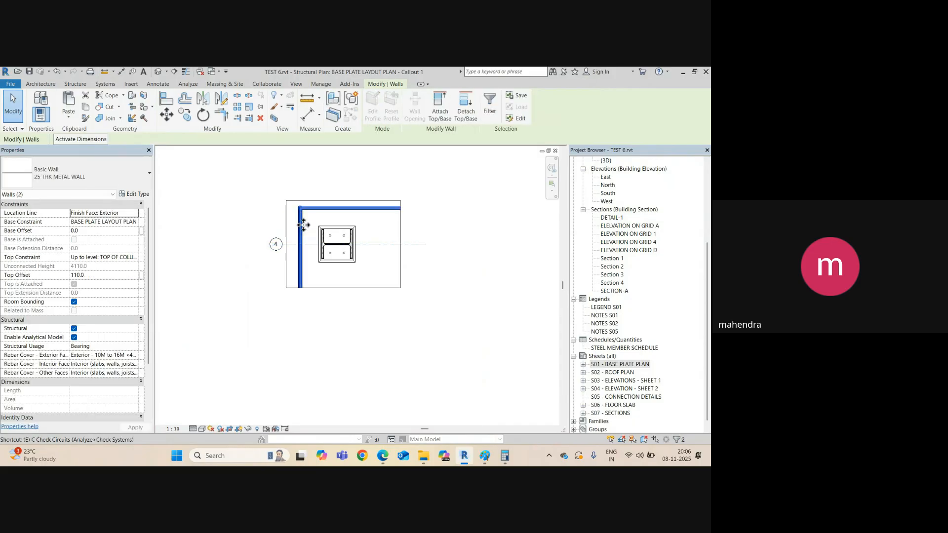
pyautogui.press('Escape')
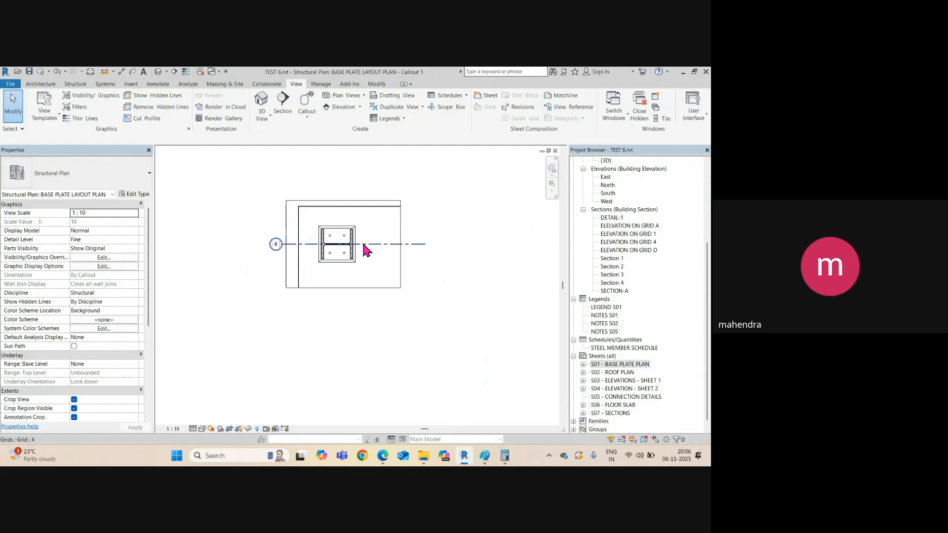
# Step: Pull the plain end of grid 4 inward so it stops just inside the callout's crop region
pyautogui.click(411, 244)
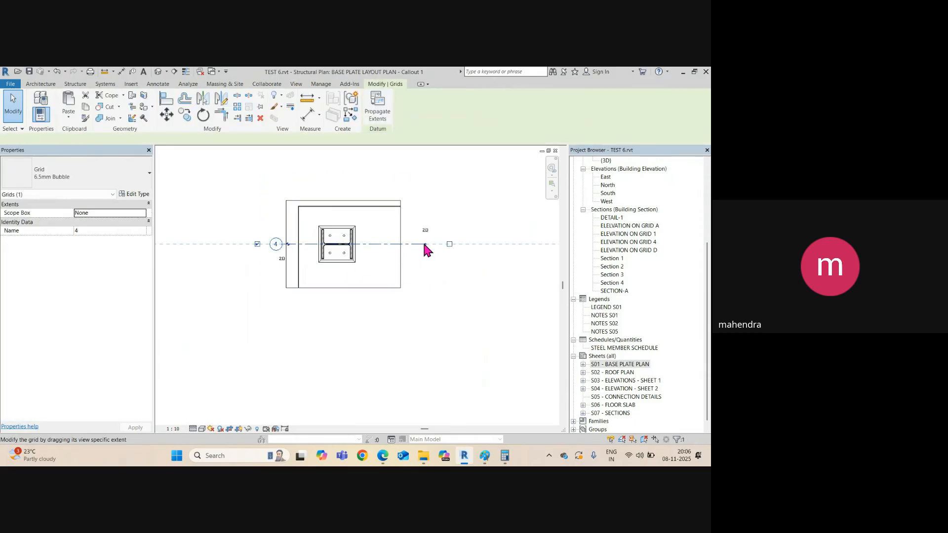
pyautogui.scroll(2, 392, 250)
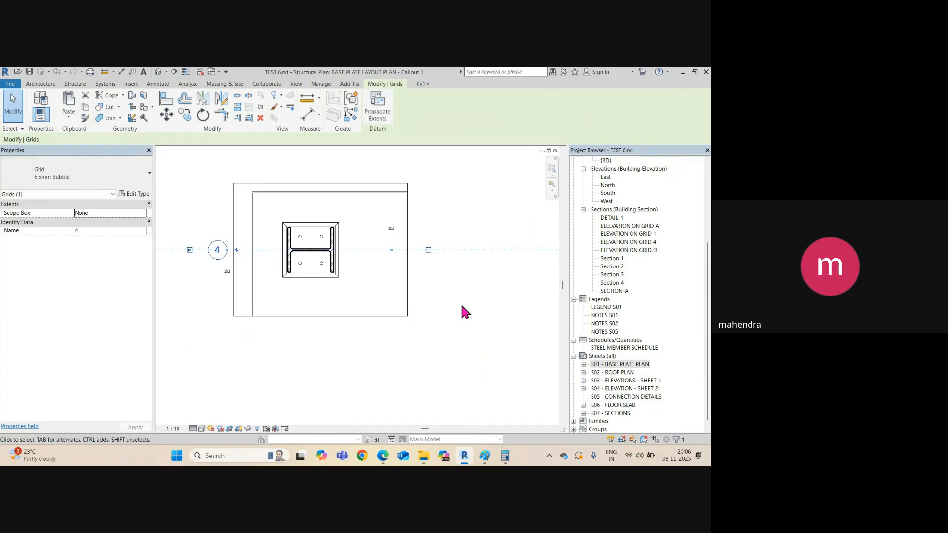
# Step: Rename the structural plan view BASE PLATE LAYOUT PLAN - Callout 1 as DETAIL-1
pyautogui.scroll(2, 634, 302)
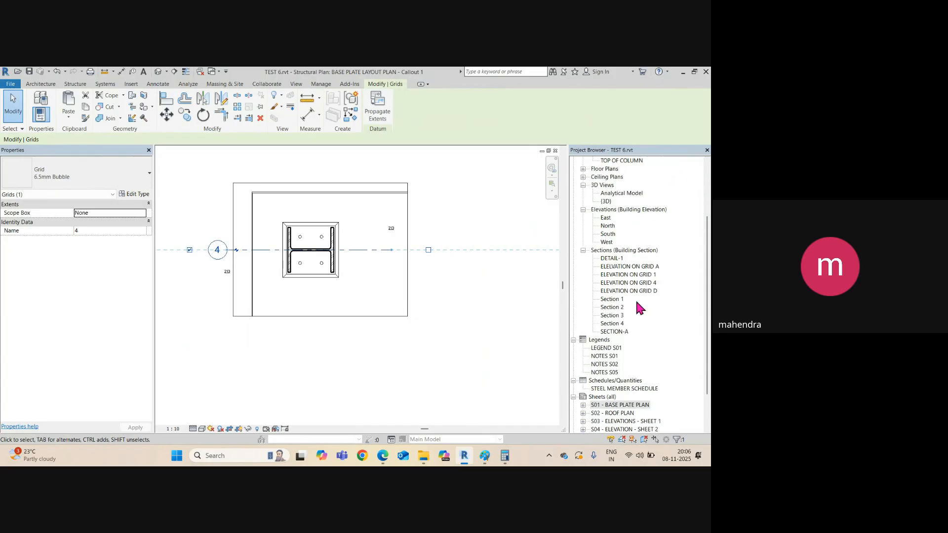
pyautogui.scroll(4, 636, 300)
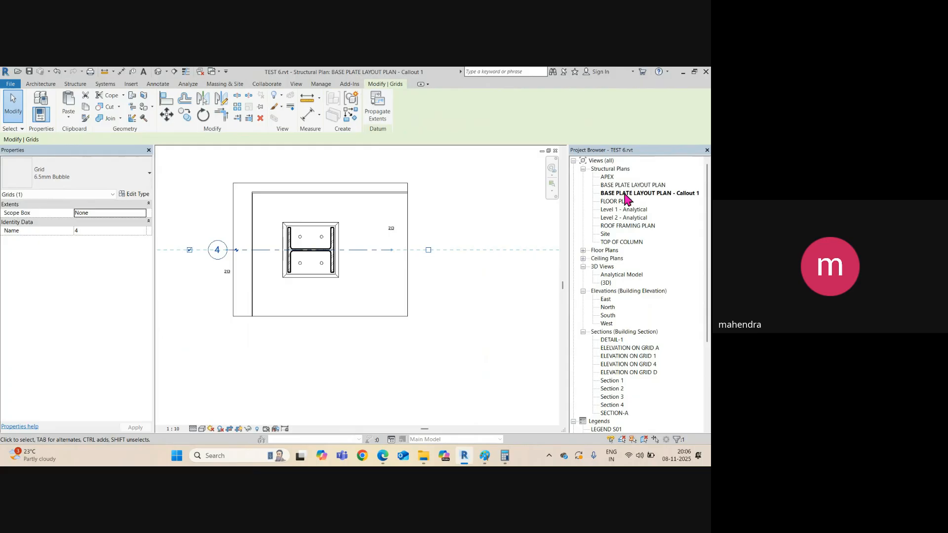
pyautogui.click(628, 194)
pyautogui.rightClick(626, 196)
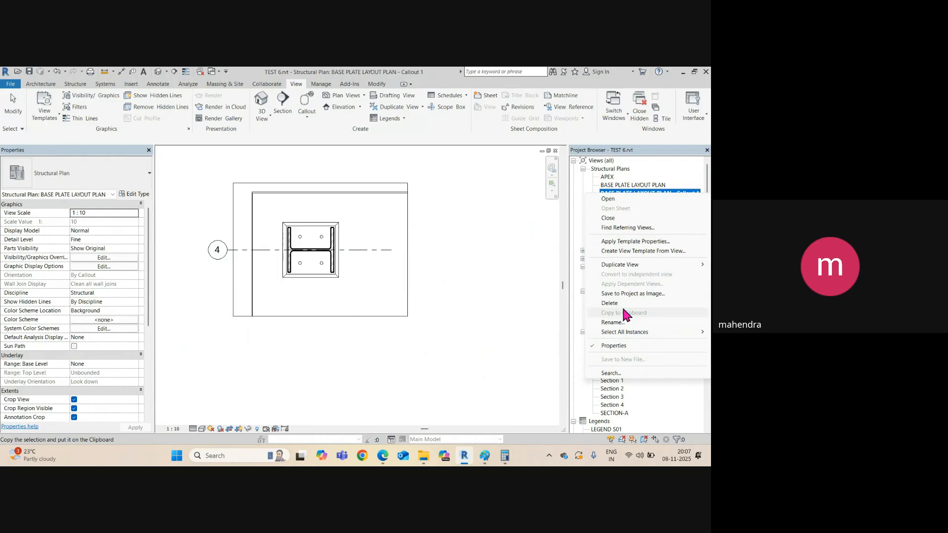
pyautogui.click(618, 323)
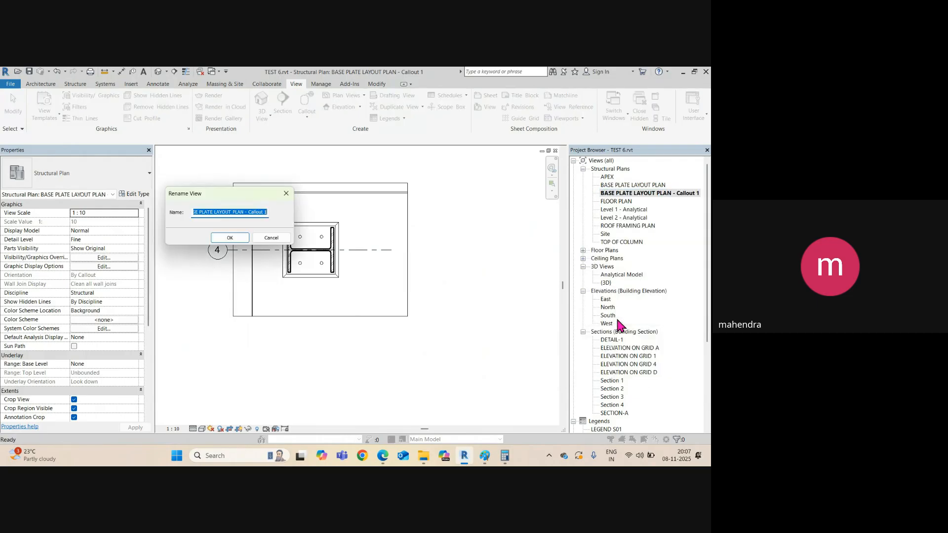
pyautogui.write('DETAIL-1')
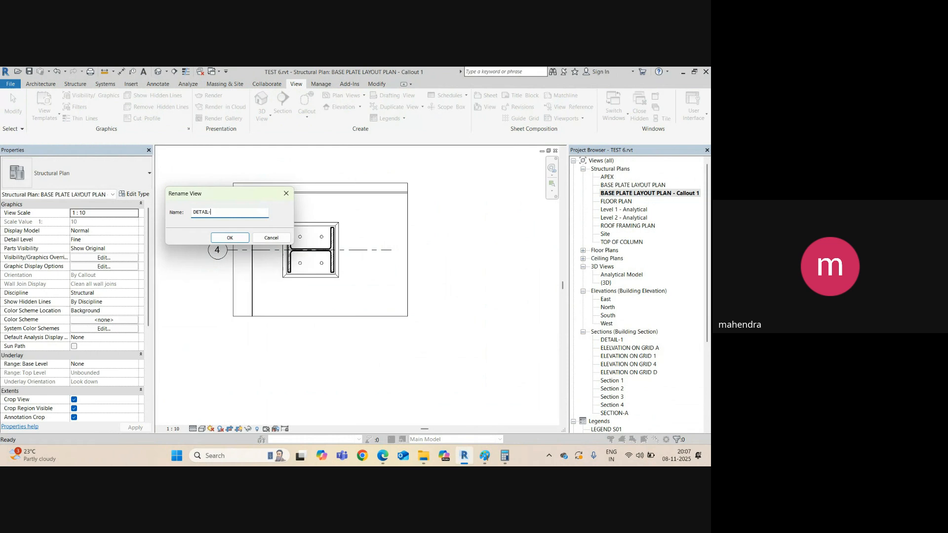
pyautogui.click(228, 238)
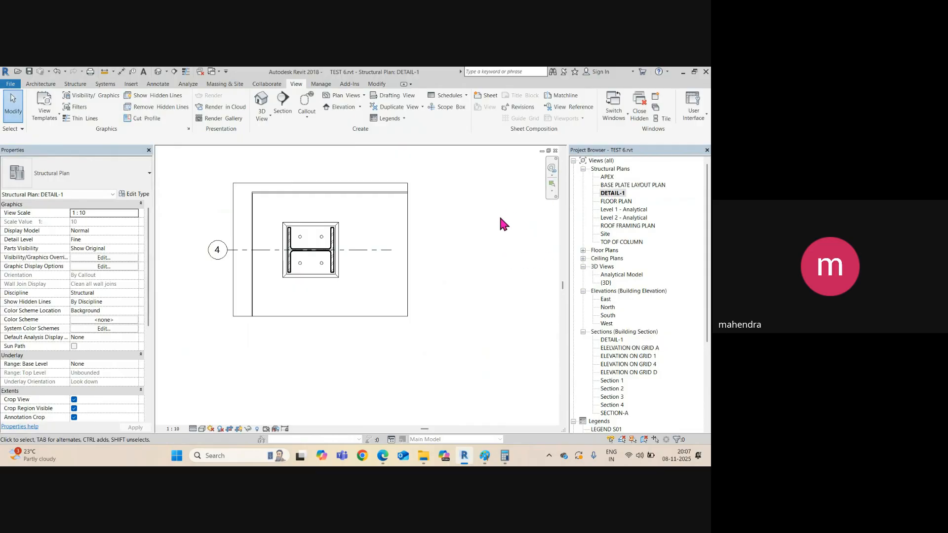
# Step: Place the DETAIL-1 structural plan view in the upper-left corner of the S05 - CONNECTION DETAILS sheet
pyautogui.middleClick(508, 235)
pyautogui.middleClick(509, 236)
pyautogui.hotkey('ctrl', 'Tab')
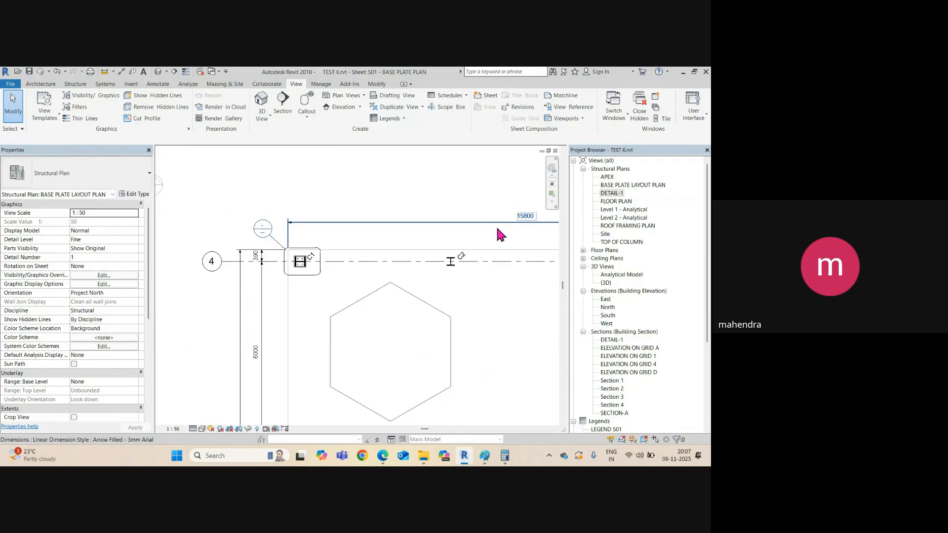
pyautogui.hotkey('ctrl', 'Tab')
pyautogui.hotkey('ctrl', 'Tab')
pyautogui.hotkey('ctrl', 'Tab')
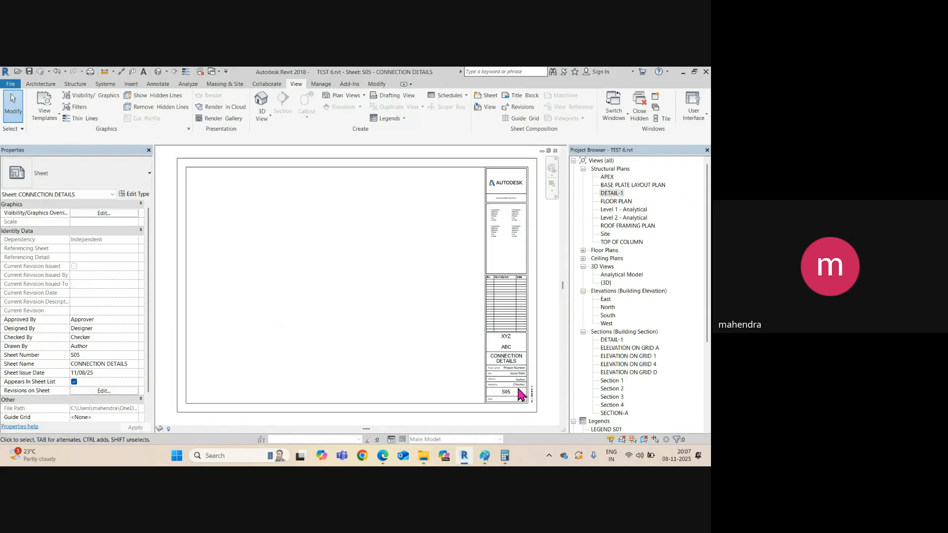
pyautogui.moveTo(613, 194); pyautogui.dragTo(210, 192)
pyautogui.click(209, 191)
pyautogui.scroll(5, 221, 195)
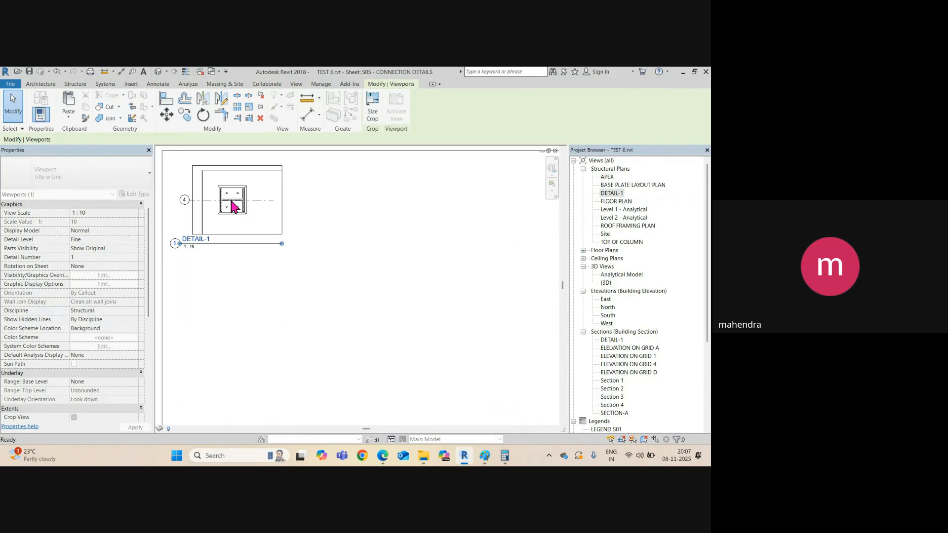
# Step: Shorten the DETAIL-1 viewport's title line and centre the title beneath the detail
pyautogui.moveTo(225, 274); pyautogui.dragTo(295, 340, button='middle')
pyautogui.moveTo(381, 295); pyautogui.dragTo(313, 299)
pyautogui.scroll(3, 299, 262)
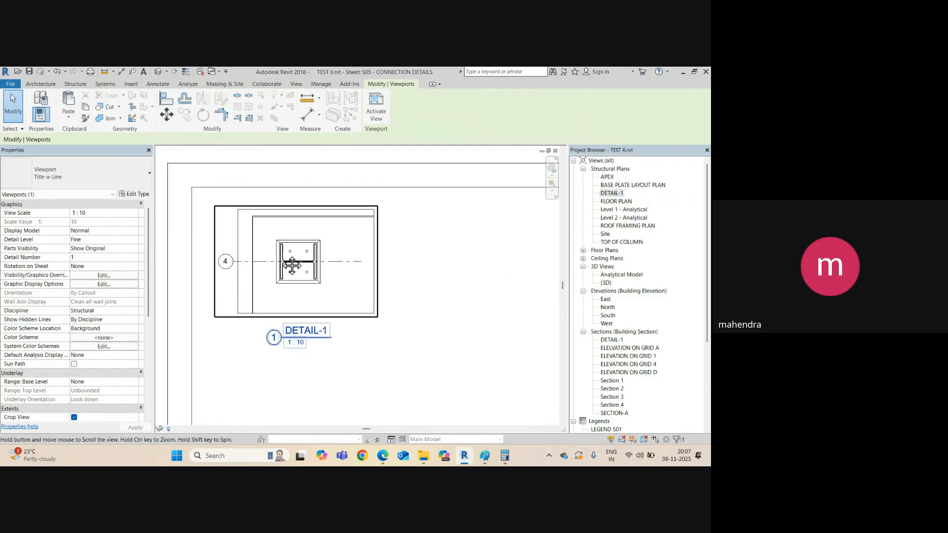
pyautogui.scroll(-3, 275, 285)
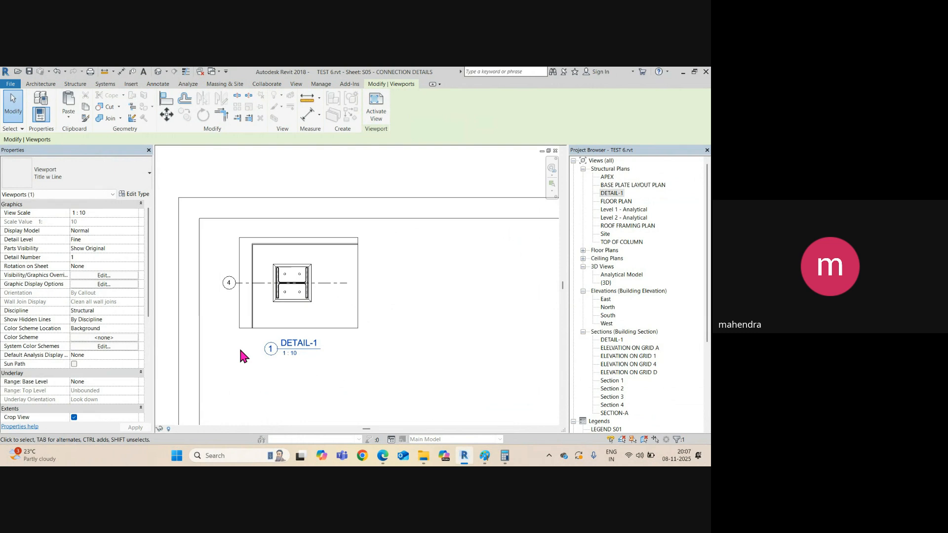
# Step: Open sheet S01 - BASE PLATE PLAN and check the detail and sheet reference in the C1 callout head
pyautogui.scroll(-5, 627, 387)
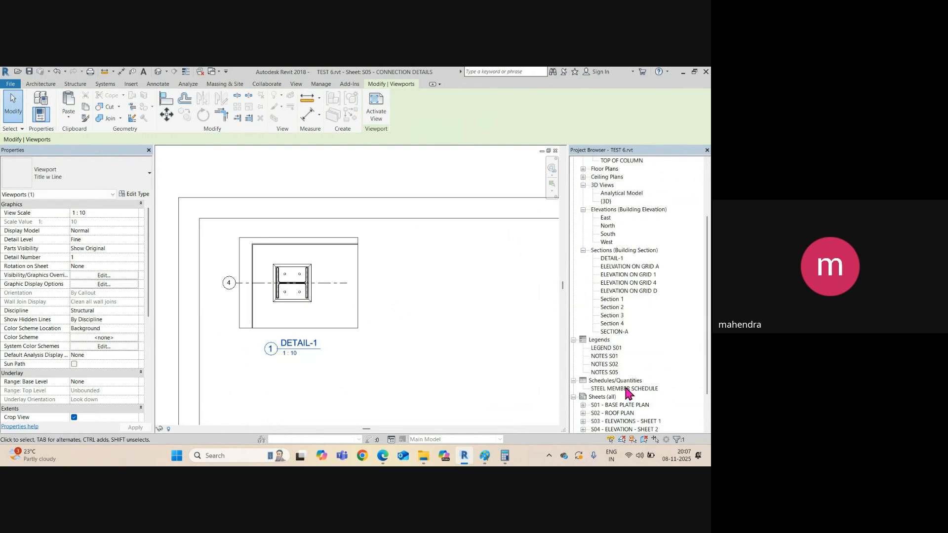
pyautogui.click(608, 358)
pyautogui.doubleClick(608, 356)
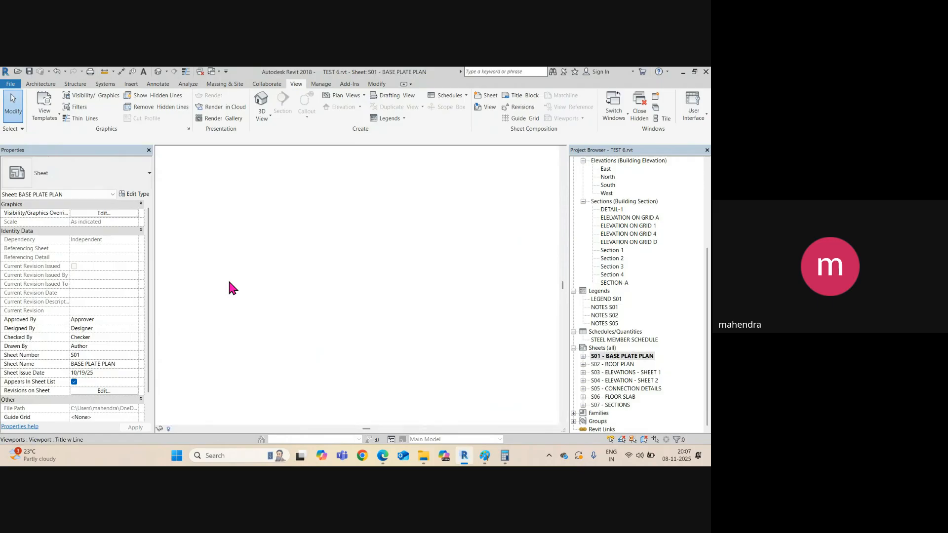
pyautogui.scroll(4, 242, 253)
pyautogui.scroll(-2, 256, 264)
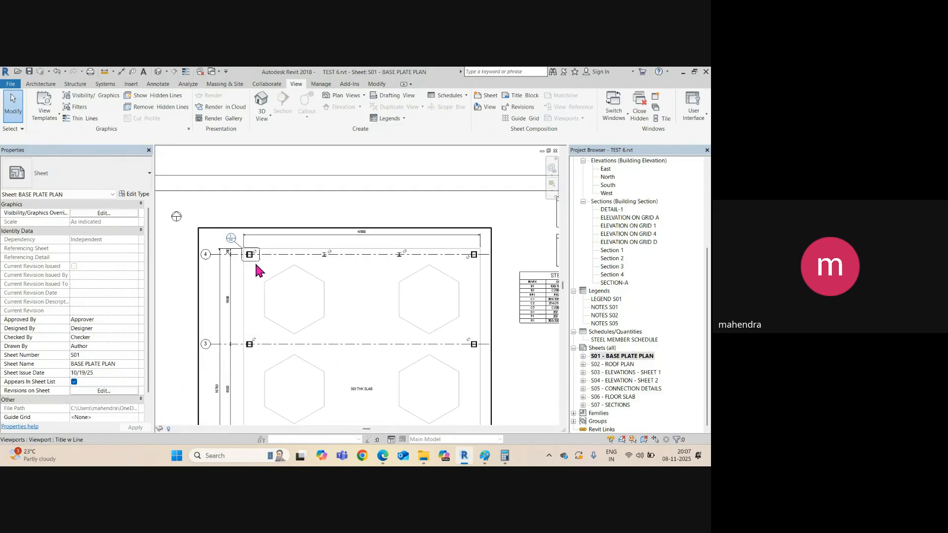
pyautogui.scroll(2, 255, 256)
pyautogui.scroll(3, 247, 259)
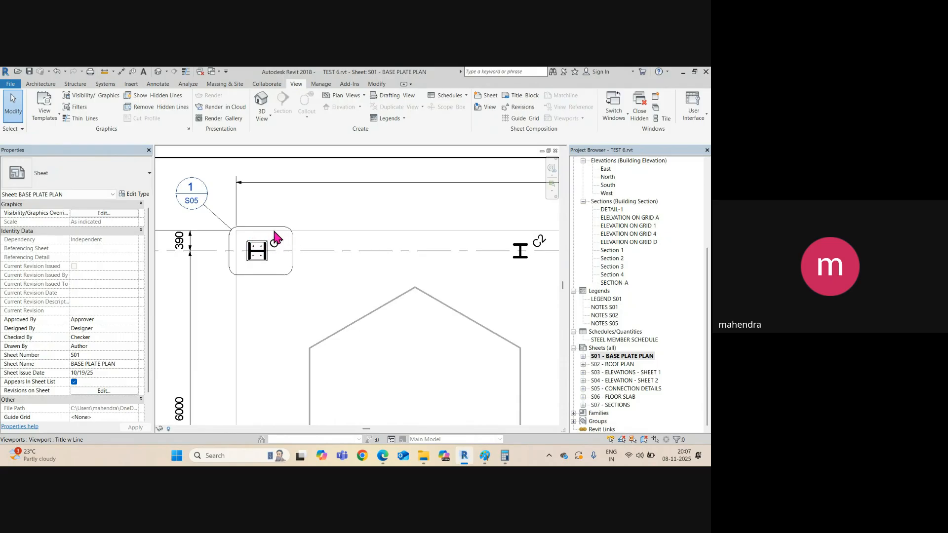
pyautogui.scroll(-3, 240, 279)
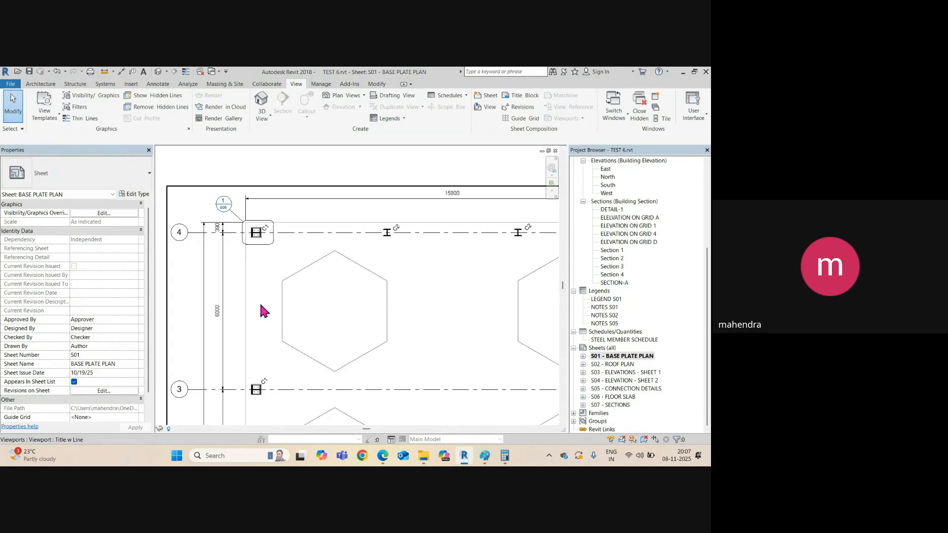
pyautogui.scroll(2, 262, 307)
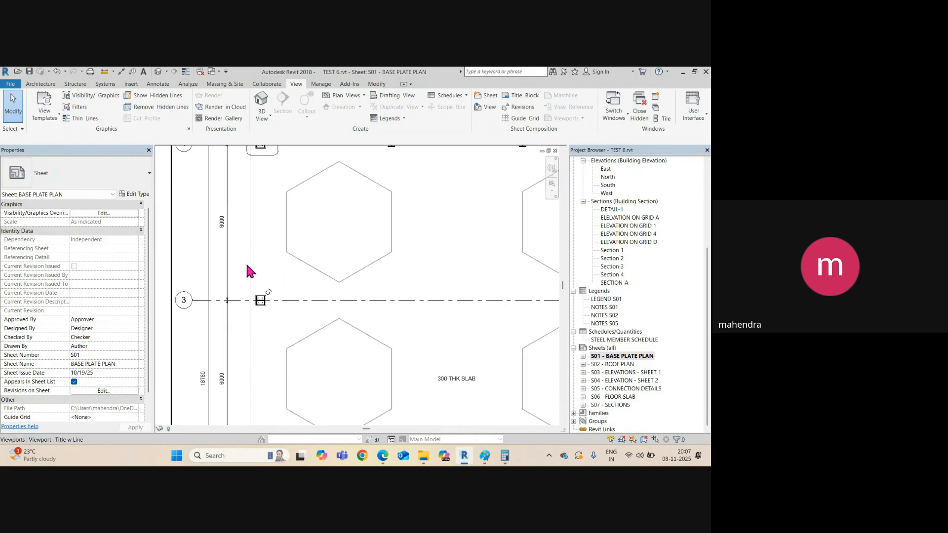
pyautogui.scroll(-3, 241, 312)
pyautogui.scroll(2, 237, 218)
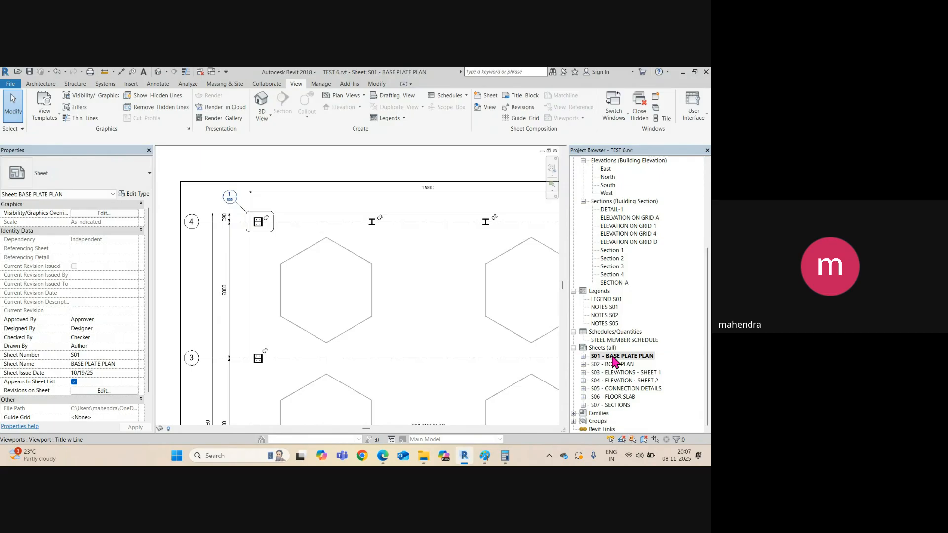
# Step: Activate the DETAIL-1 viewport on sheet S05 and hide the Generic 150mm floor and the 300 THK SLAB in it
pyautogui.doubleClick(612, 389)
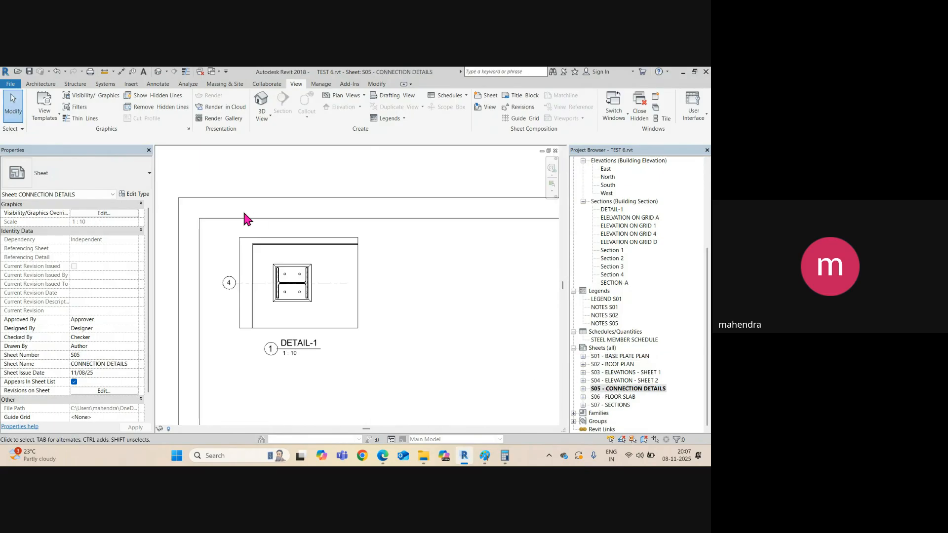
pyautogui.scroll(2, 300, 331)
pyautogui.moveTo(301, 330); pyautogui.dragTo(340, 353, button='middle')
pyautogui.doubleClick(243, 191)
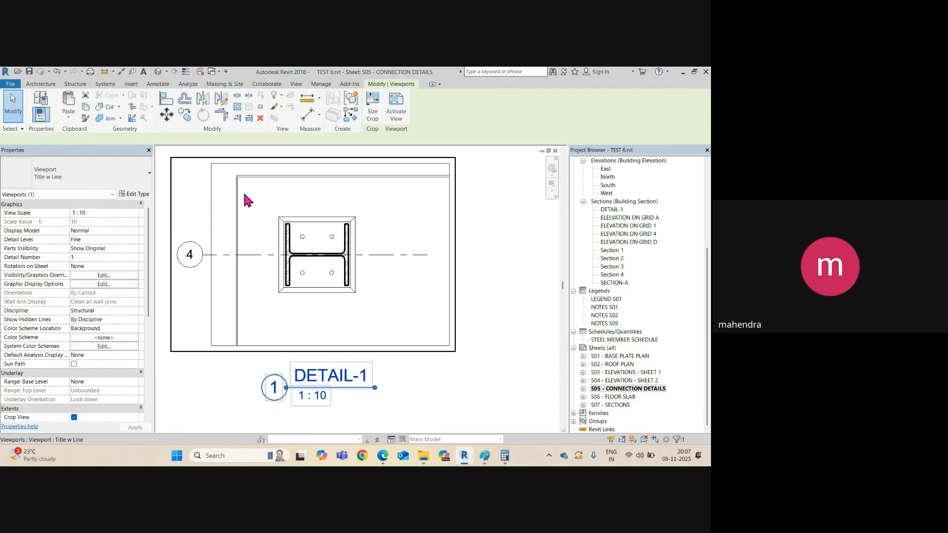
pyautogui.click(233, 192)
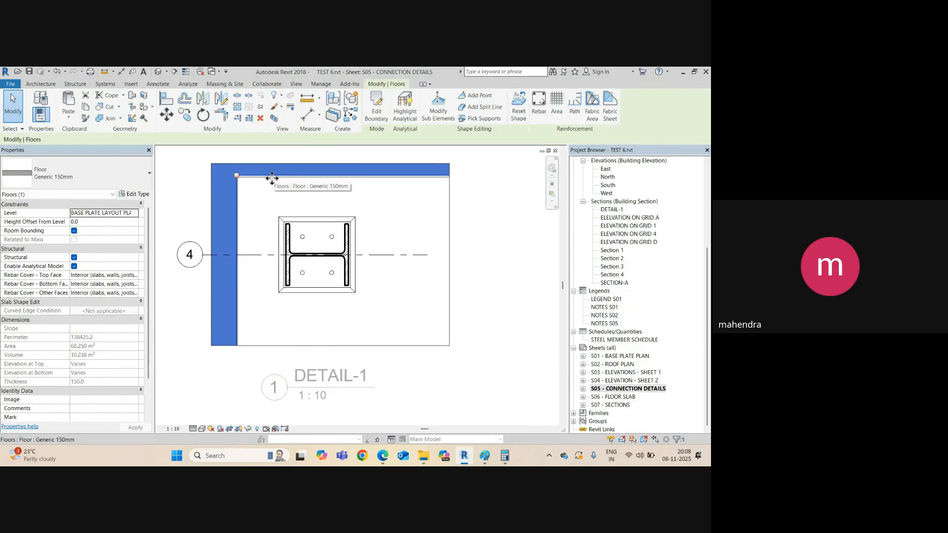
pyautogui.press('Escape')
pyautogui.click(248, 179)
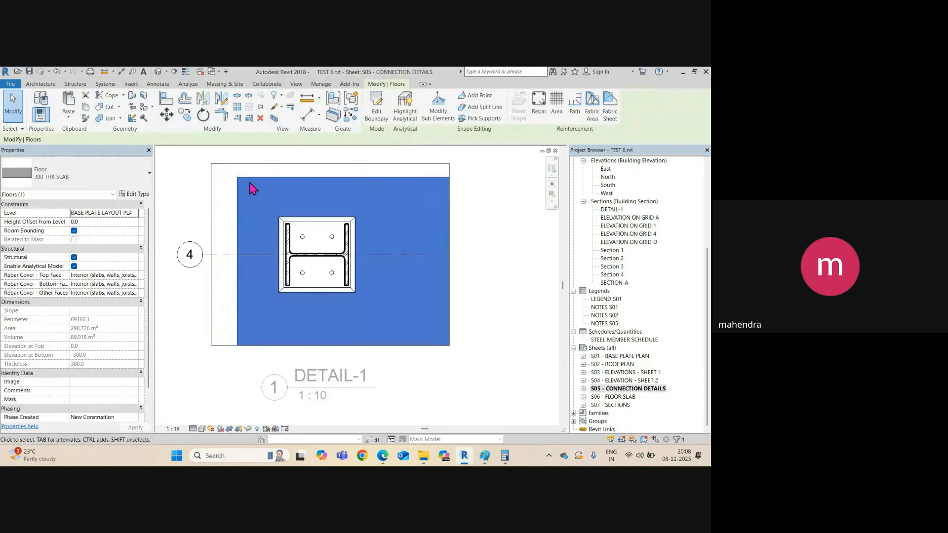
pyautogui.press('Escape')
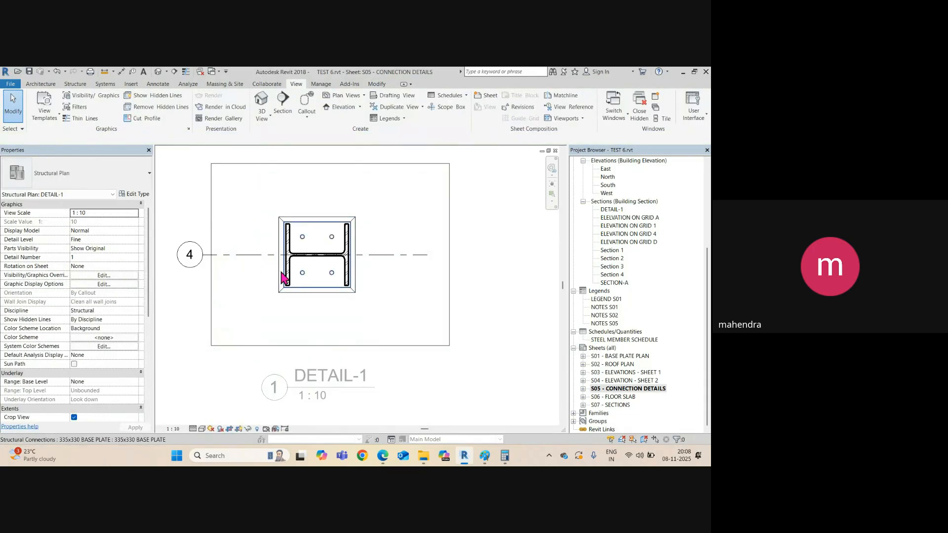
# Step: Tighten all four sides of the DETAIL-1 crop region closer around the column base plate
pyautogui.click(449, 280)
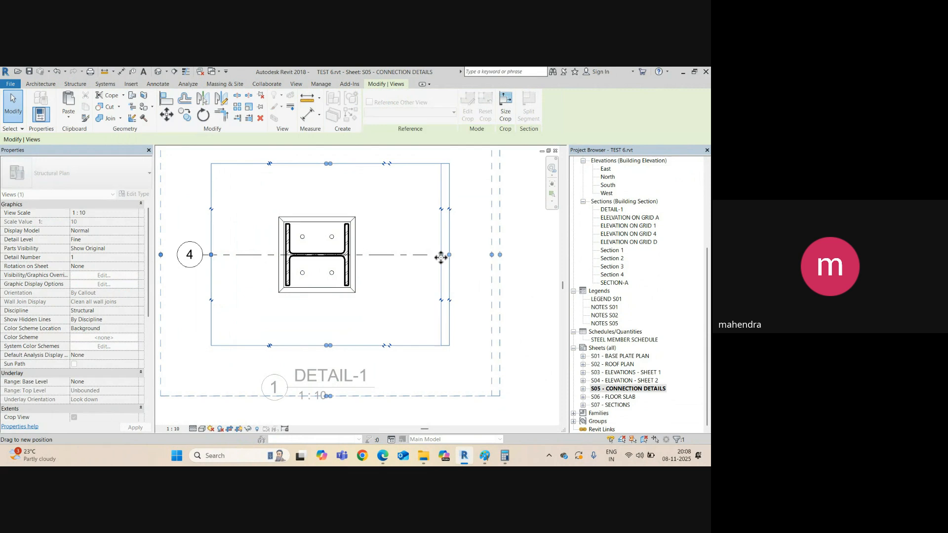
pyautogui.moveTo(441, 257); pyautogui.dragTo(414, 256)
pyautogui.moveTo(211, 255); pyautogui.dragTo(225, 254)
pyautogui.moveTo(319, 164); pyautogui.dragTo(318, 178)
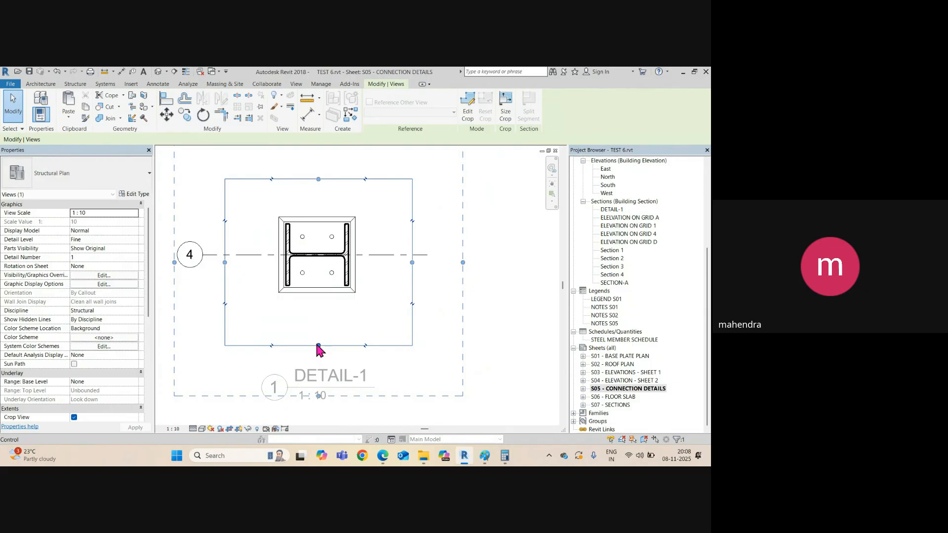
pyautogui.moveTo(318, 345); pyautogui.dragTo(319, 341)
pyautogui.press('Escape')
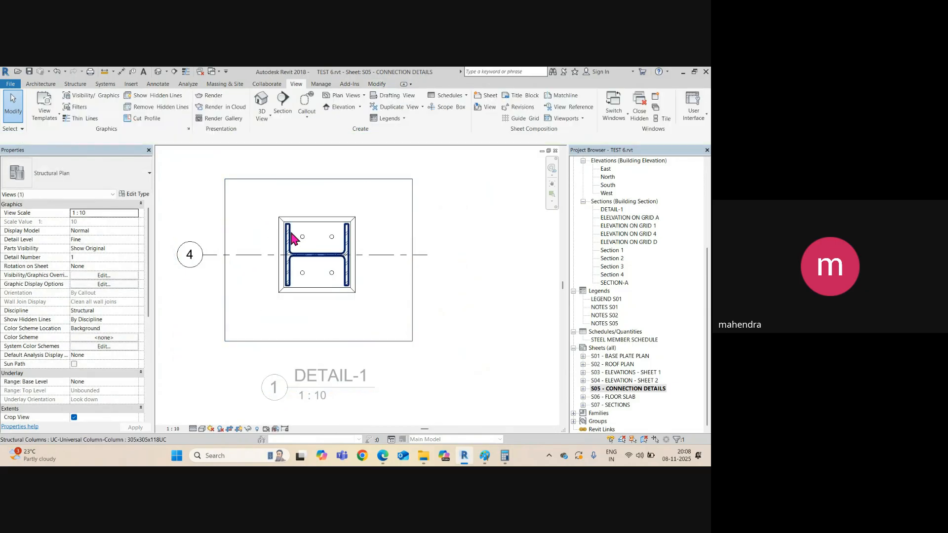
# Step: Hide grid 4 in the DETAIL-1 view
pyautogui.scroll(1, 322, 229)
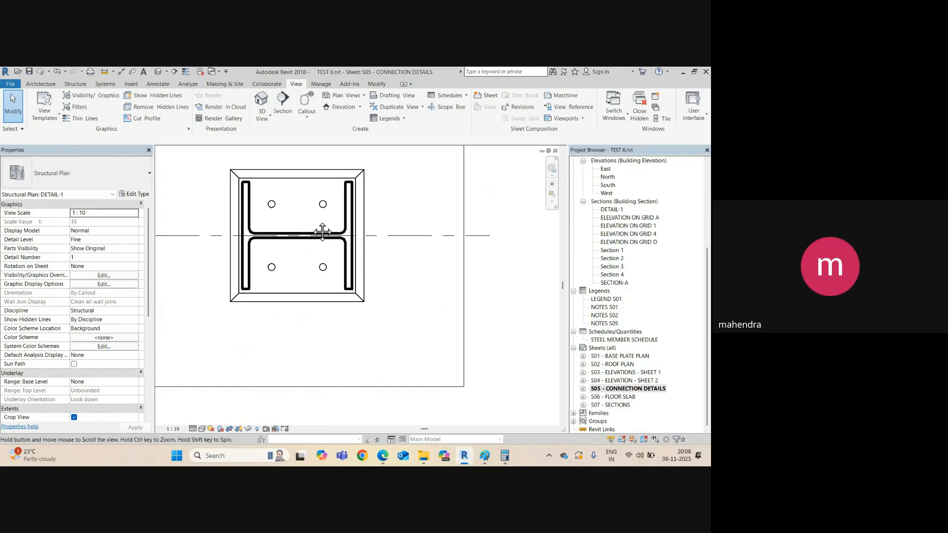
pyautogui.scroll(-2, 275, 239)
pyautogui.click(217, 232)
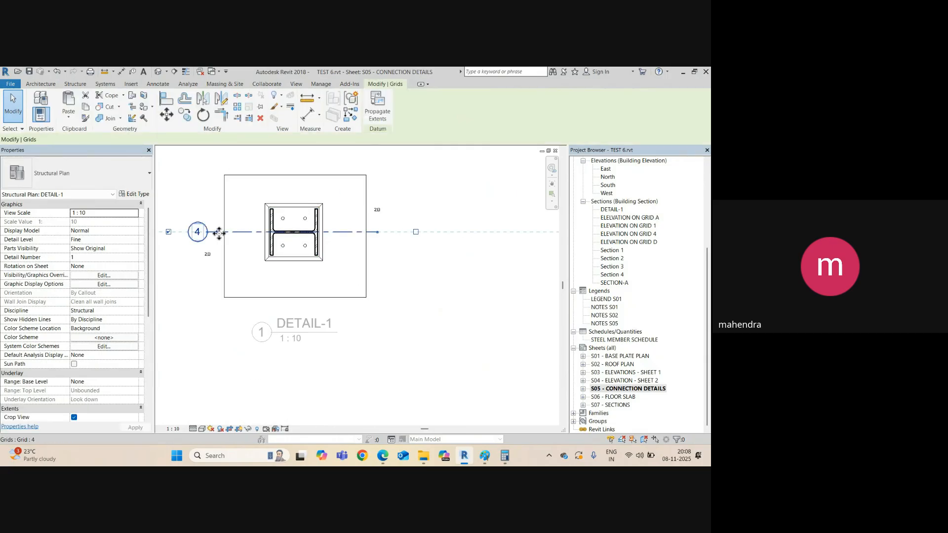
pyautogui.press('Escape')
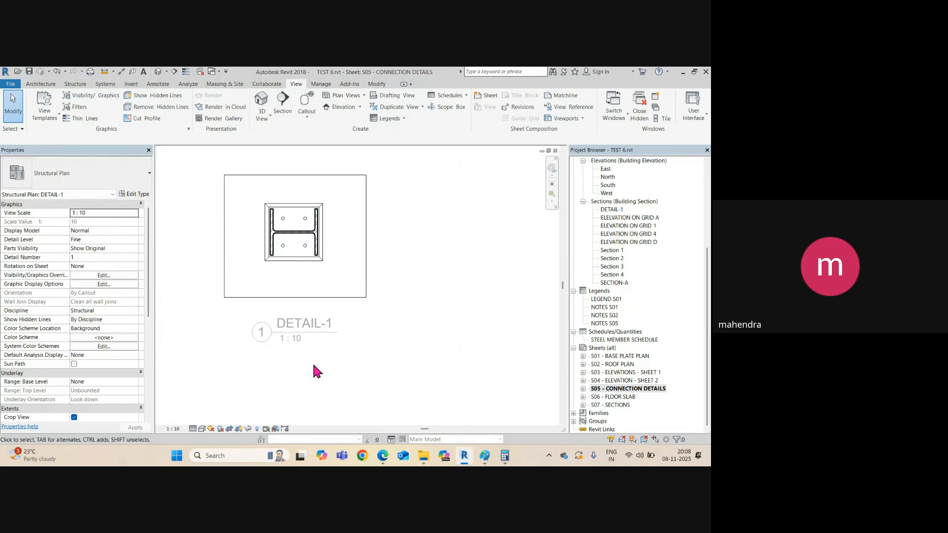
# Step: Try the Title No Line viewport type on DETAIL-1, then restore Title w Line
pyautogui.click(320, 236)
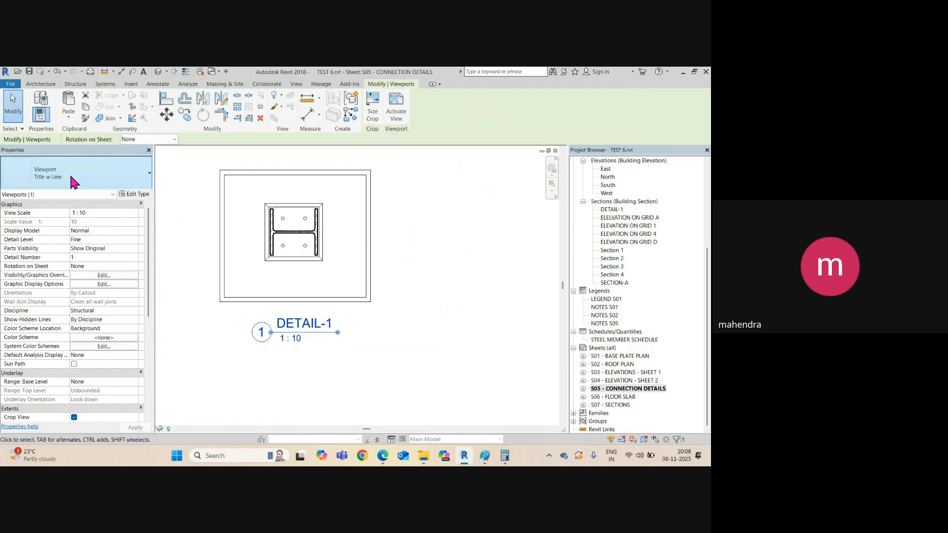
pyautogui.click(70, 172)
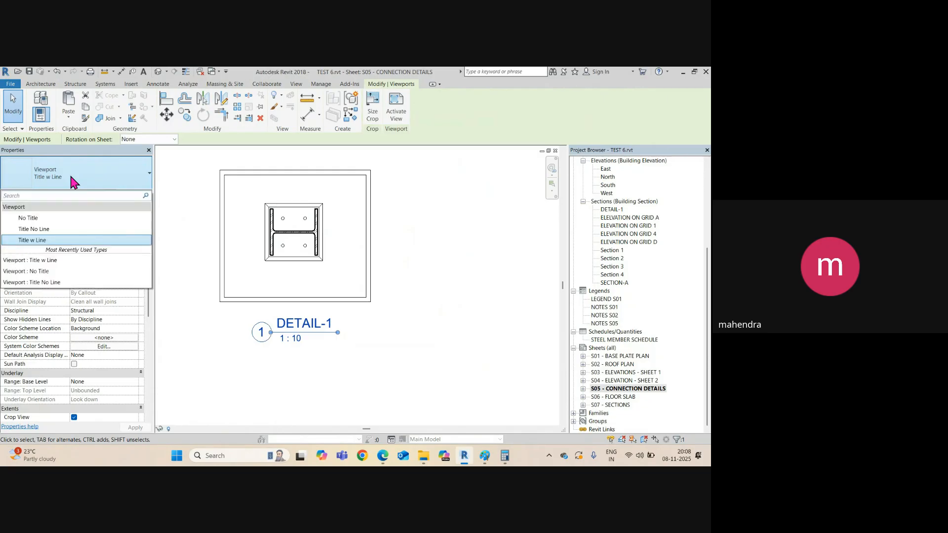
pyautogui.click(46, 229)
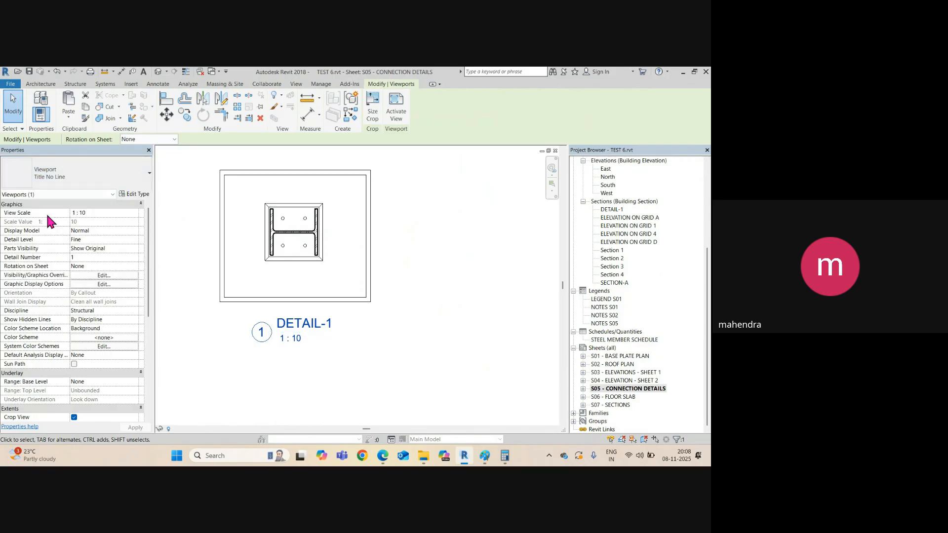
pyautogui.click(46, 176)
pyautogui.click(37, 240)
pyautogui.click(367, 350)
# Step: Move the DETAIL-1 viewport title slightly closer to the underside of the view
pyautogui.click(299, 326)
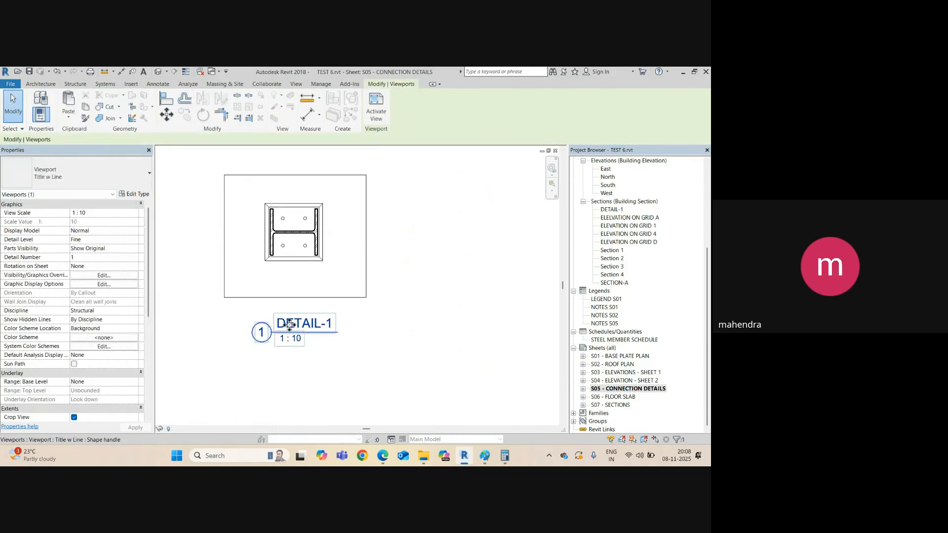
pyautogui.moveTo(299, 326); pyautogui.dragTo(291, 317)
pyautogui.click(433, 349)
# Step: Activate the DETAIL-1 viewport around the column base plate for editing
pyautogui.scroll(3, 271, 204)
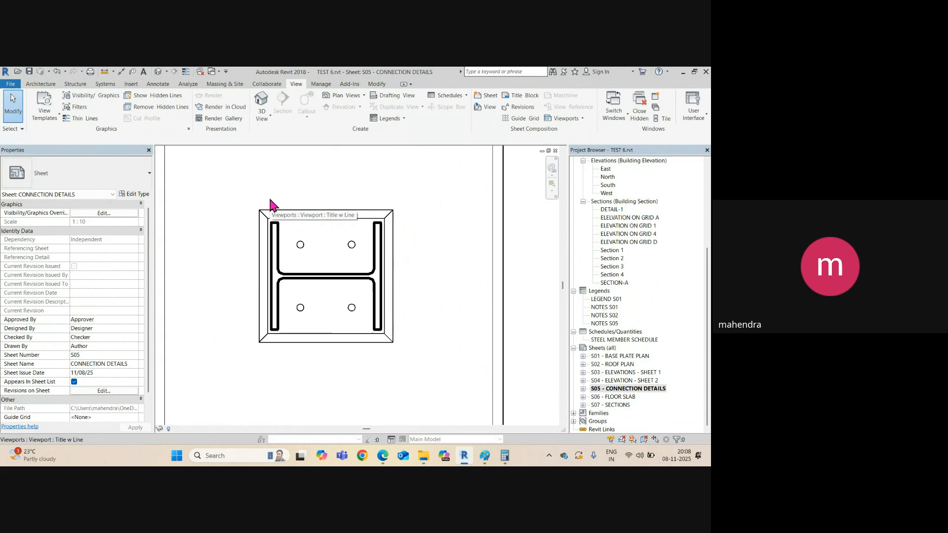
pyautogui.scroll(-2, 305, 237)
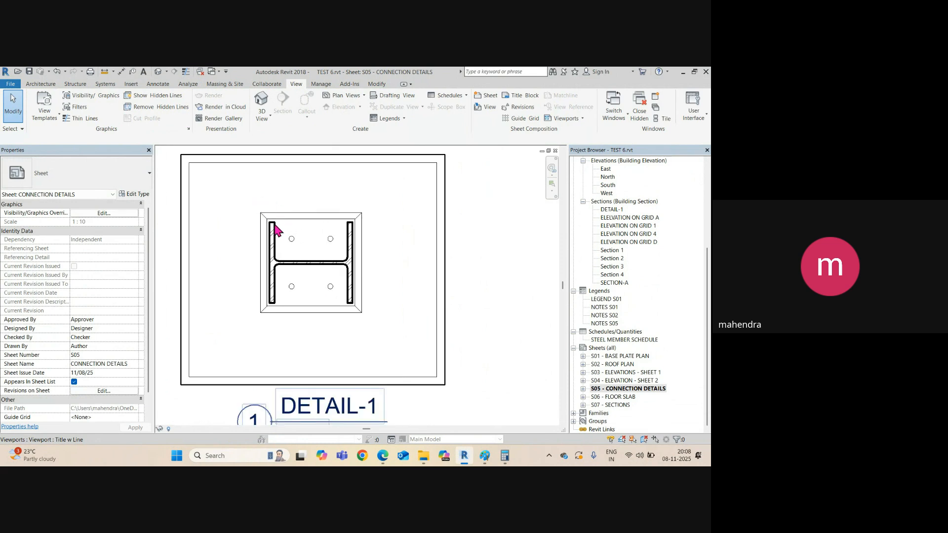
pyautogui.moveTo(275, 228); pyautogui.dragTo(243, 231, button='middle')
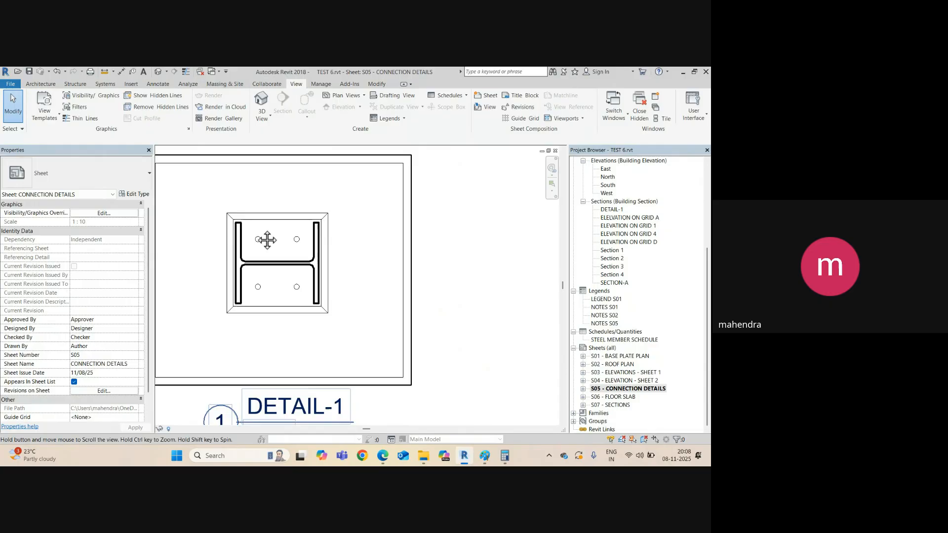
pyautogui.doubleClick(264, 239)
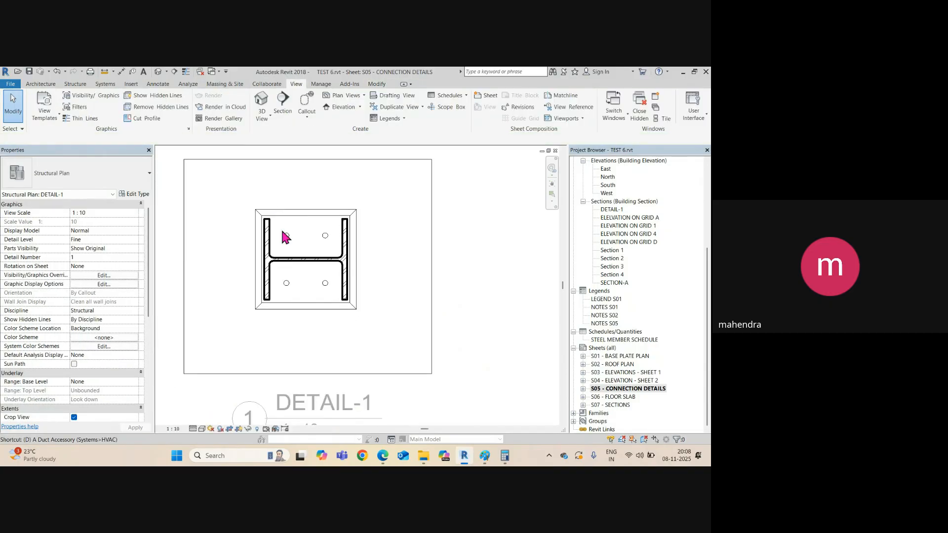
# Step: Draw a vertical <Centerline> detail line about 340 mm long from the upper-left bolt hole down past the base plate's lower edge
pyautogui.press('d')
pyautogui.press('l')
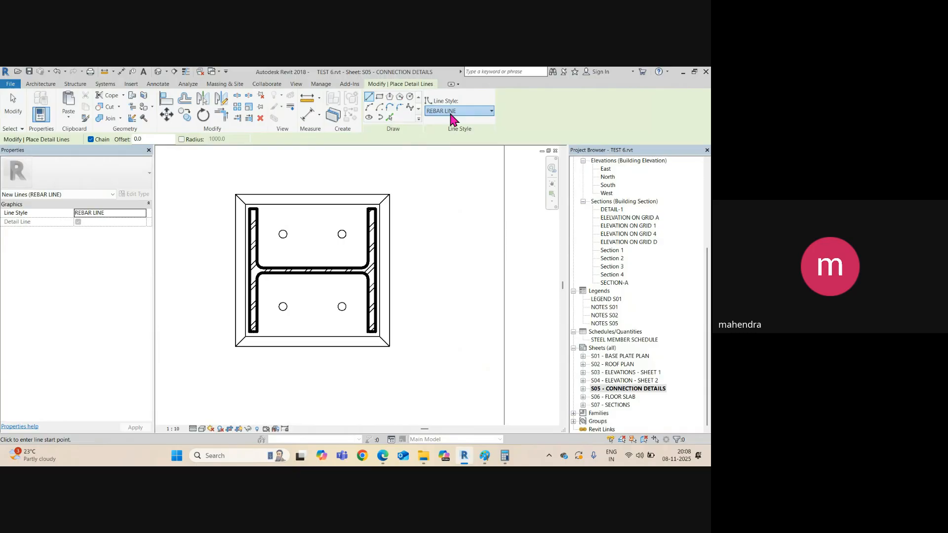
pyautogui.click(451, 112)
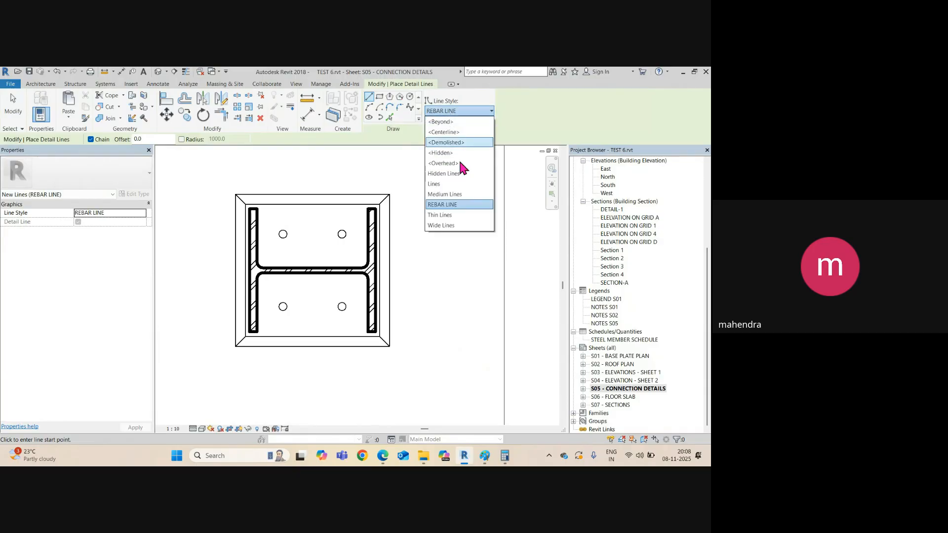
pyautogui.click(447, 133)
pyautogui.scroll(2, 291, 237)
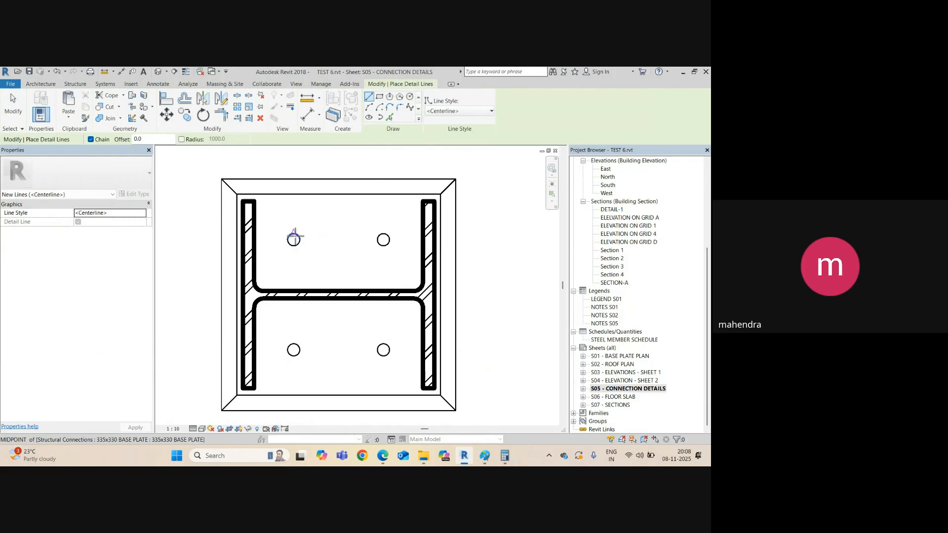
pyautogui.click(293, 237)
pyautogui.scroll(-3, 293, 208)
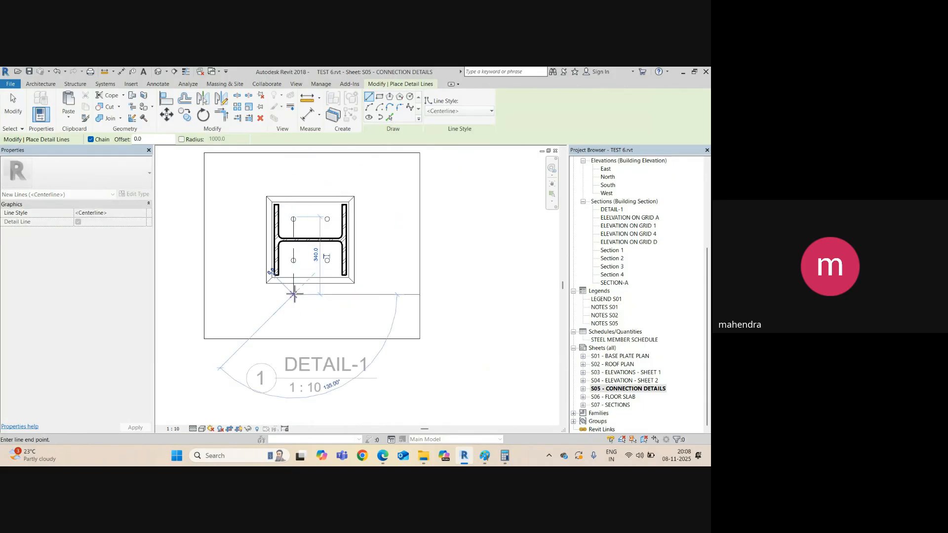
pyautogui.press('Escape')
pyautogui.press('Escape')
# Step: Extend the vertical centerline up past the base plate's upper edge to a length of about 520 mm
pyautogui.click(293, 242)
pyautogui.moveTo(293, 217); pyautogui.dragTo(291, 169)
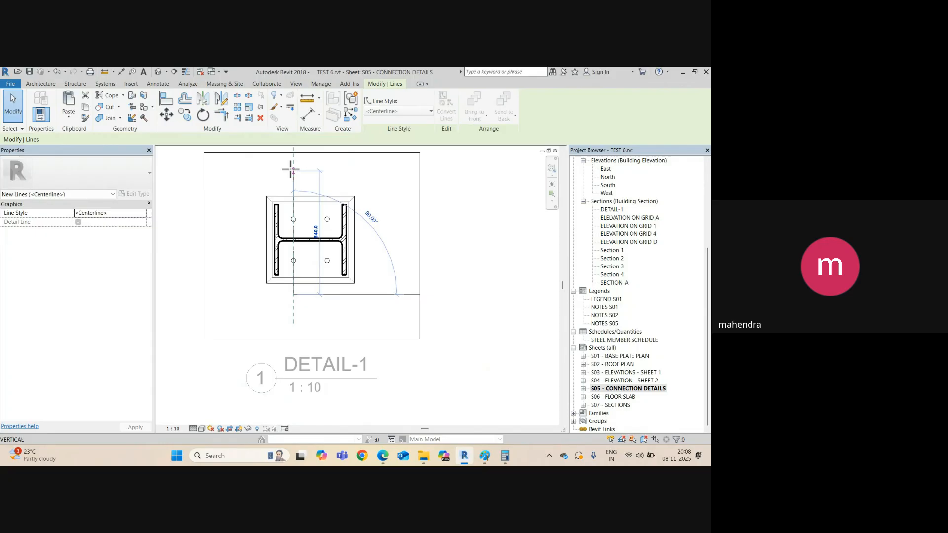
pyautogui.click(292, 175)
pyautogui.press('Escape')
pyautogui.press('Escape')
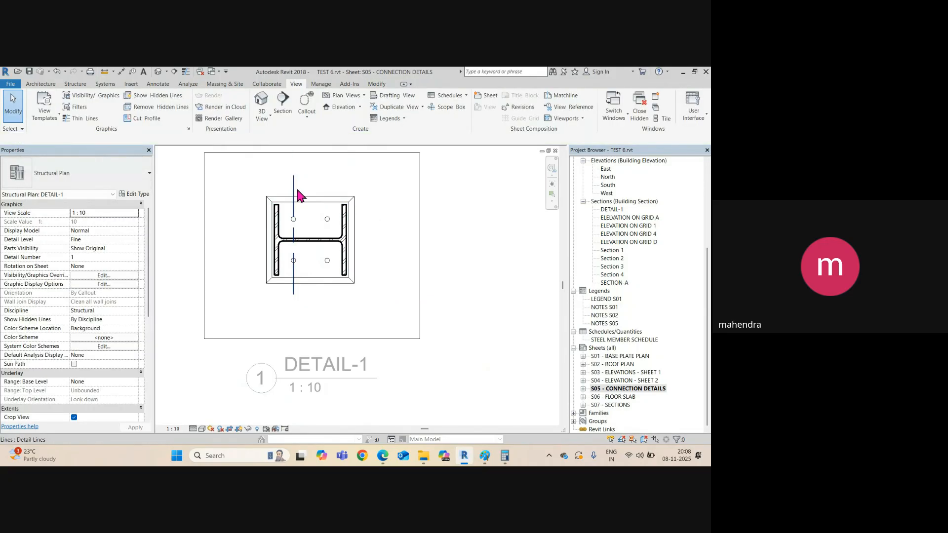
# Step: Copy the vertical centerline from the left bolt holes to the right bolt holes
pyautogui.click(295, 186)
pyautogui.press('c')
pyautogui.scroll(3, 303, 221)
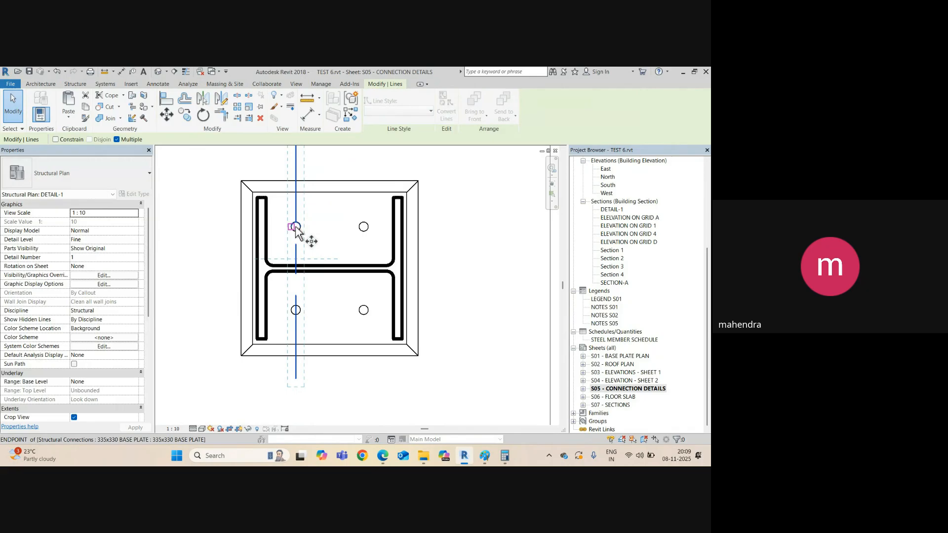
pyautogui.click(363, 226)
pyautogui.scroll(-3, 325, 256)
# Step: Draw a matching horizontal centerline about 480 mm long through the upper bolt holes, extending past both sides of the base plate
pyautogui.click(312, 206)
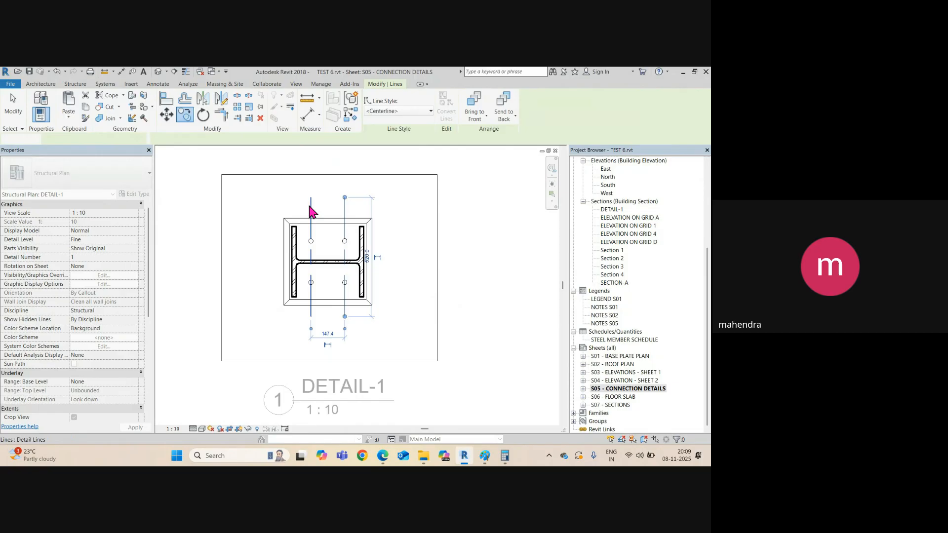
pyautogui.rightClick(311, 205)
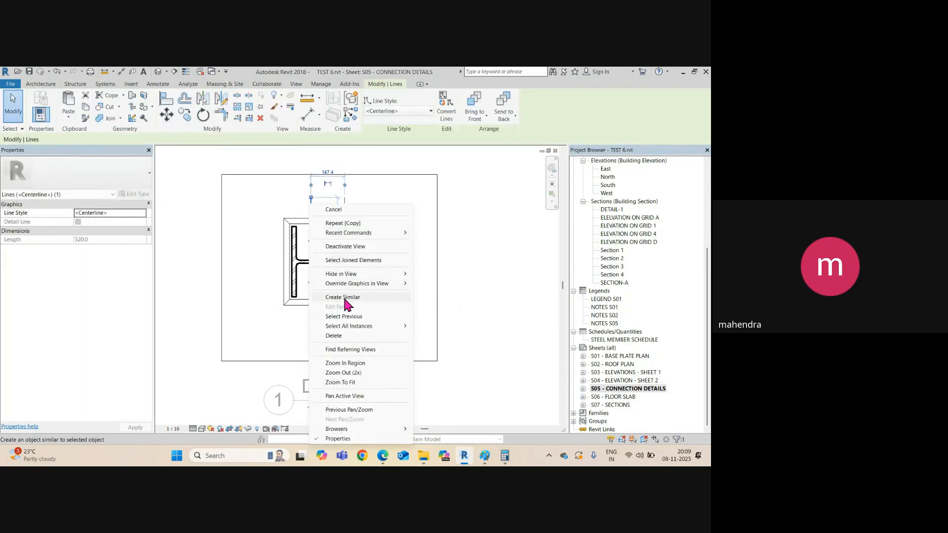
pyautogui.click(346, 298)
pyautogui.scroll(5, 321, 230)
pyautogui.click(310, 222)
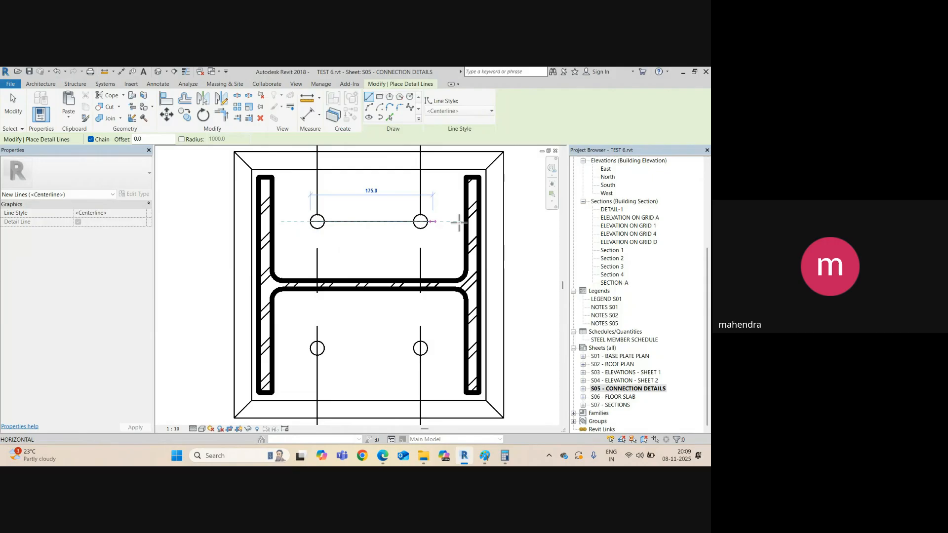
pyautogui.scroll(-3, 469, 221)
pyautogui.click(508, 221)
pyautogui.press('Escape')
pyautogui.press('Escape')
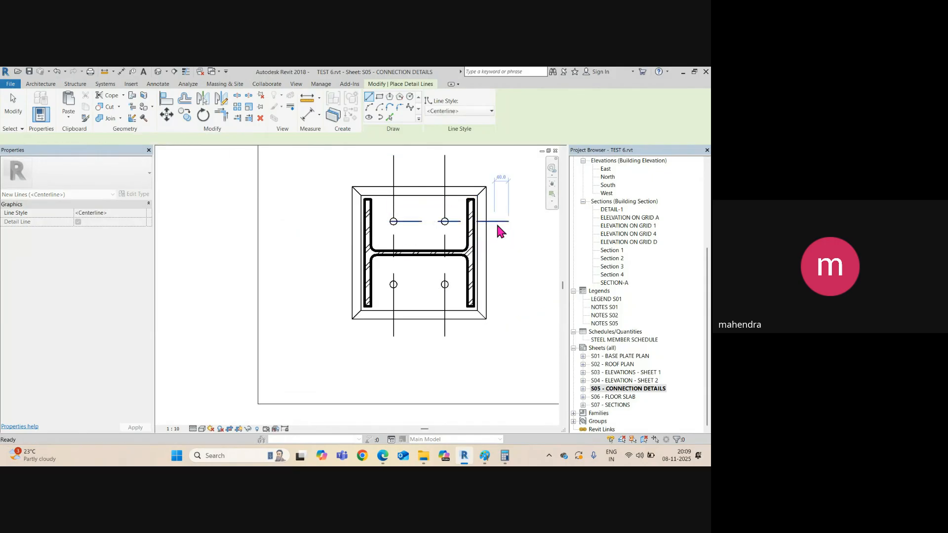
pyautogui.click(478, 222)
pyautogui.moveTo(394, 222); pyautogui.dragTo(342, 221)
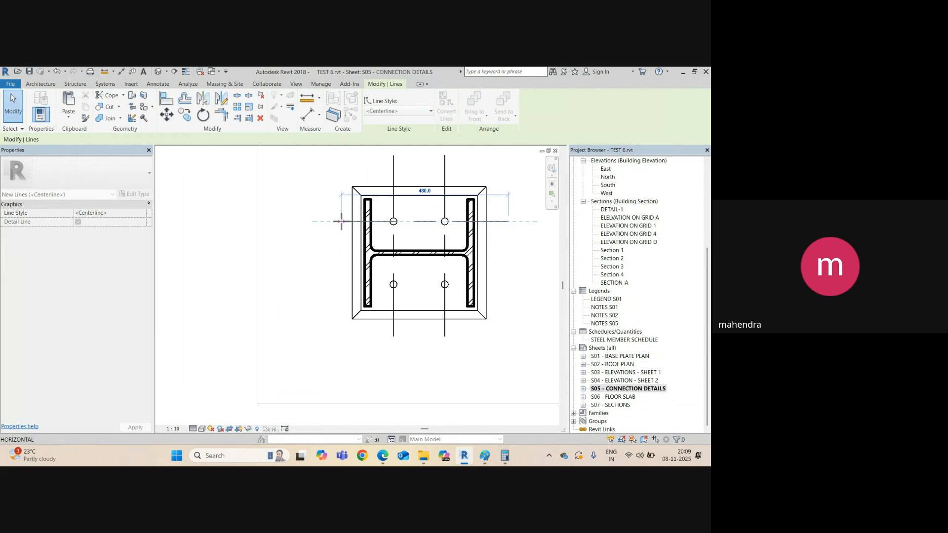
# Step: Copy the horizontal centerline from the upper bolt holes down to the lower bolt holes
pyautogui.scroll(3, 408, 236)
pyautogui.moveTo(408, 237); pyautogui.dragTo(350, 252, button='middle')
pyautogui.press('c')
pyautogui.press('o')
pyautogui.scroll(2, 344, 243)
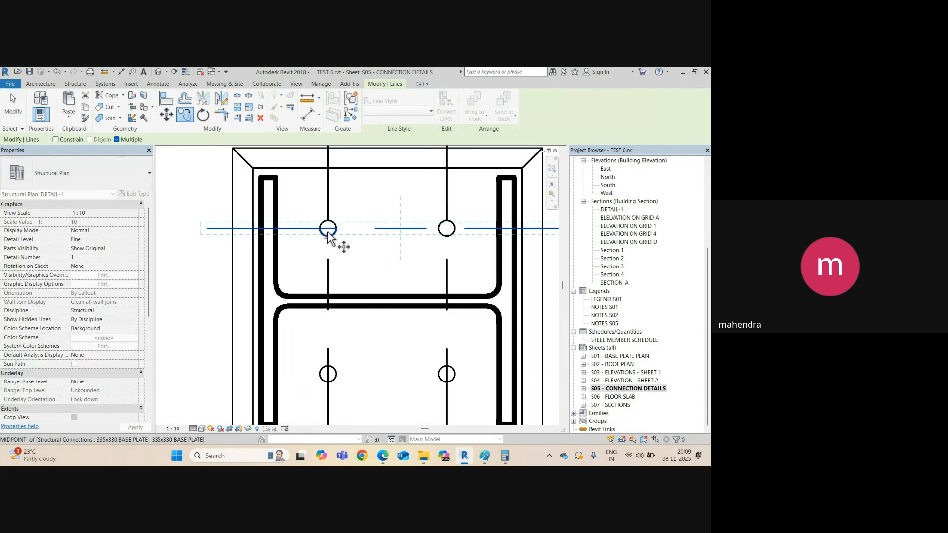
pyautogui.click(329, 220)
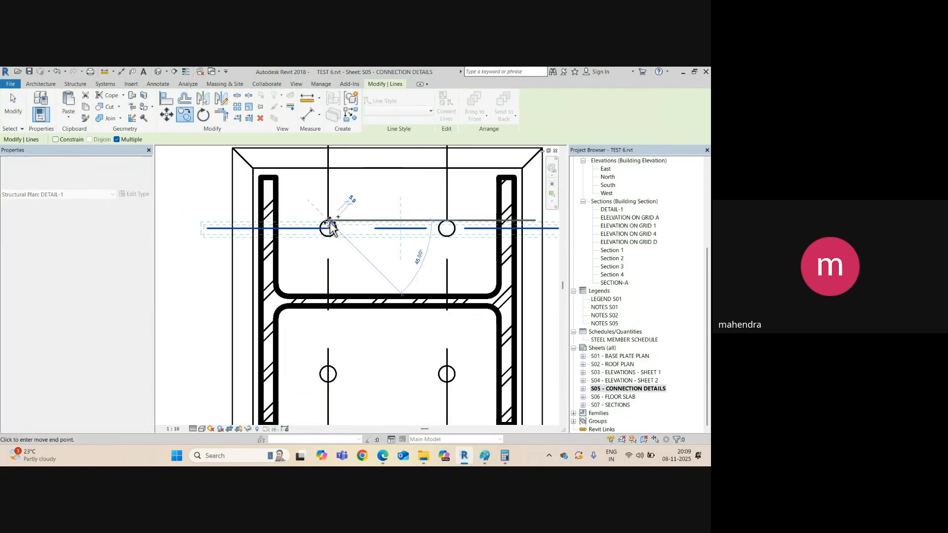
pyautogui.click(329, 365)
pyautogui.scroll(-4, 291, 288)
pyautogui.press('Escape')
# Step: Add an aligned dimension for the base plate's overall width, placed above the plate
pyautogui.scroll(1, 303, 223)
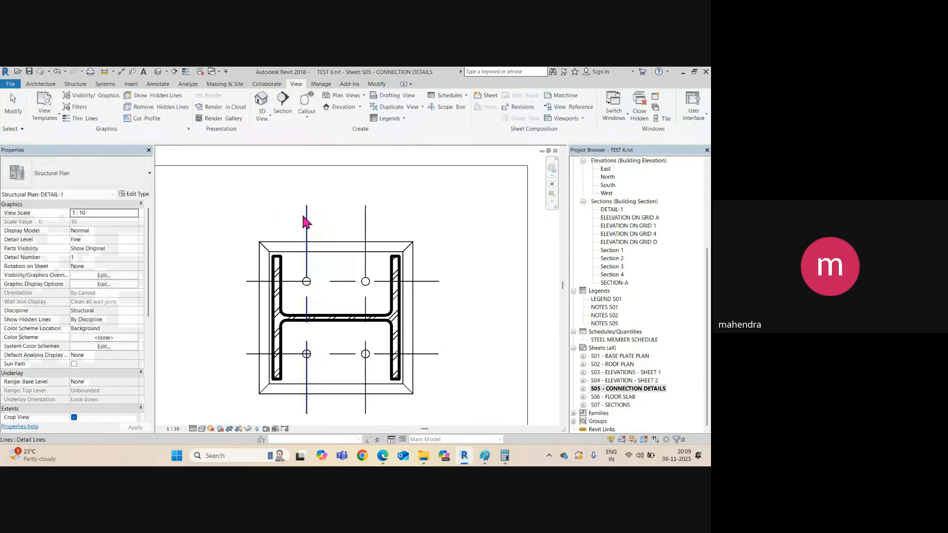
pyautogui.press('d')
pyautogui.press('i')
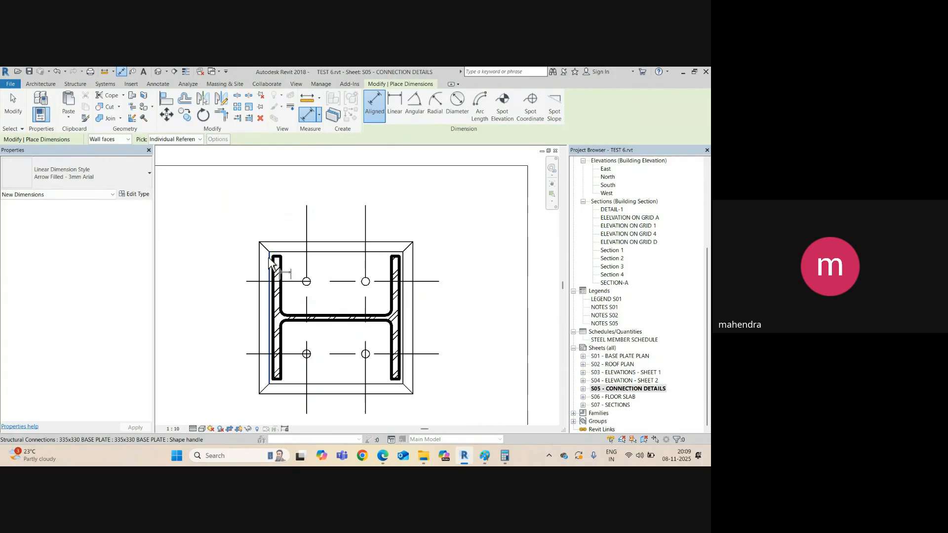
pyautogui.click(271, 264)
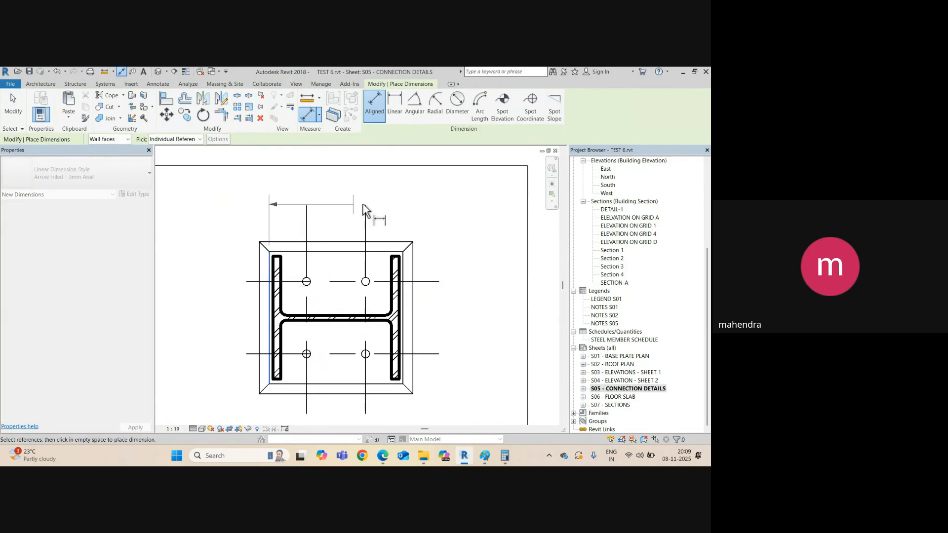
pyautogui.click(403, 264)
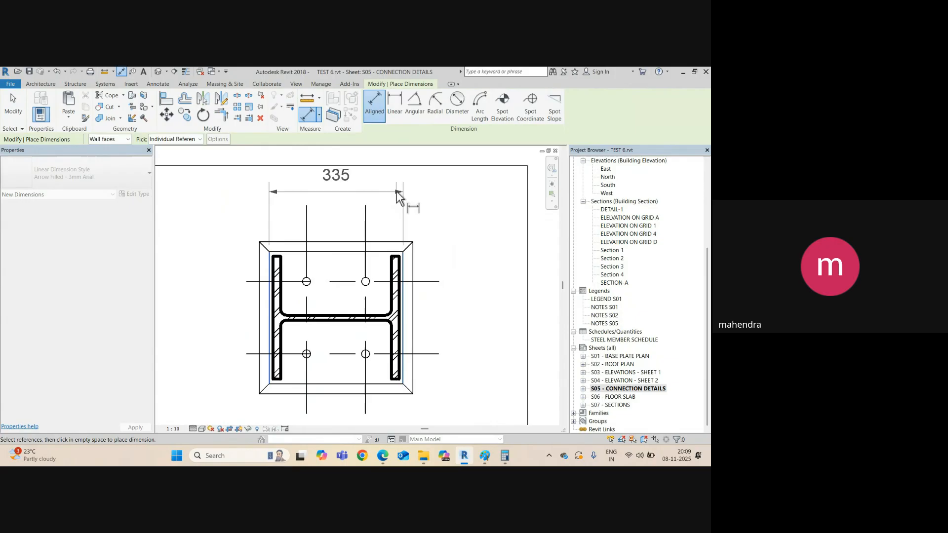
pyautogui.click(398, 194)
# Step: Add a chained dimension between the column's outer flange faces and both vertical bolt centerlines, placed below the overall width dimension
pyautogui.click(274, 276)
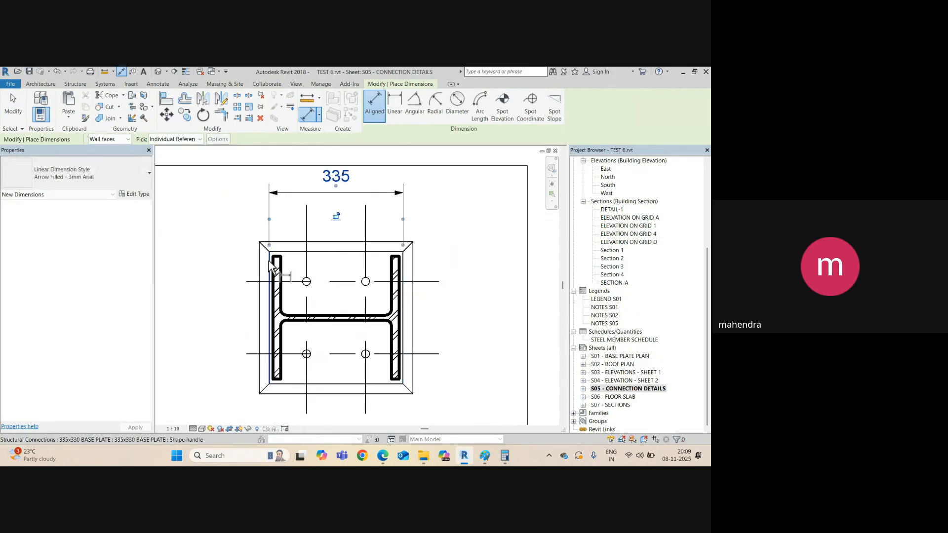
pyautogui.click(307, 264)
pyautogui.click(366, 225)
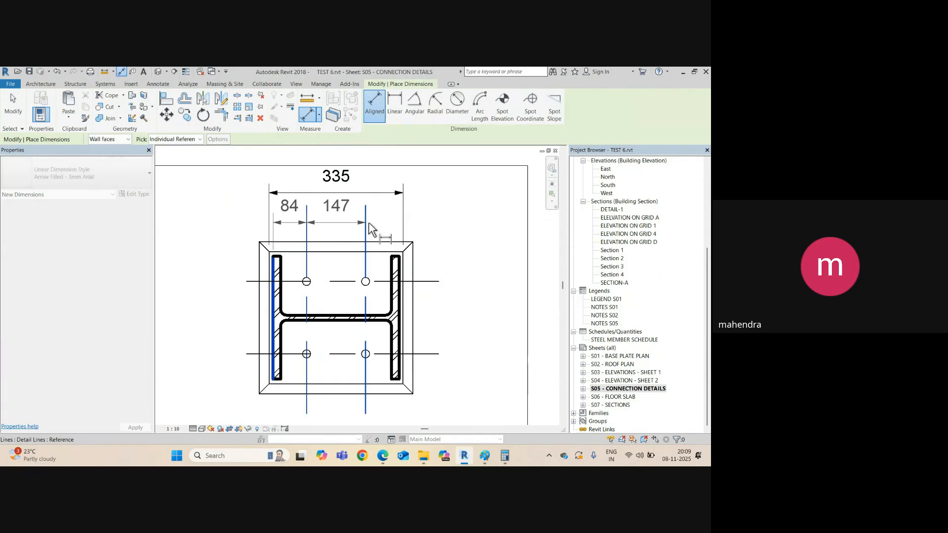
pyautogui.click(404, 257)
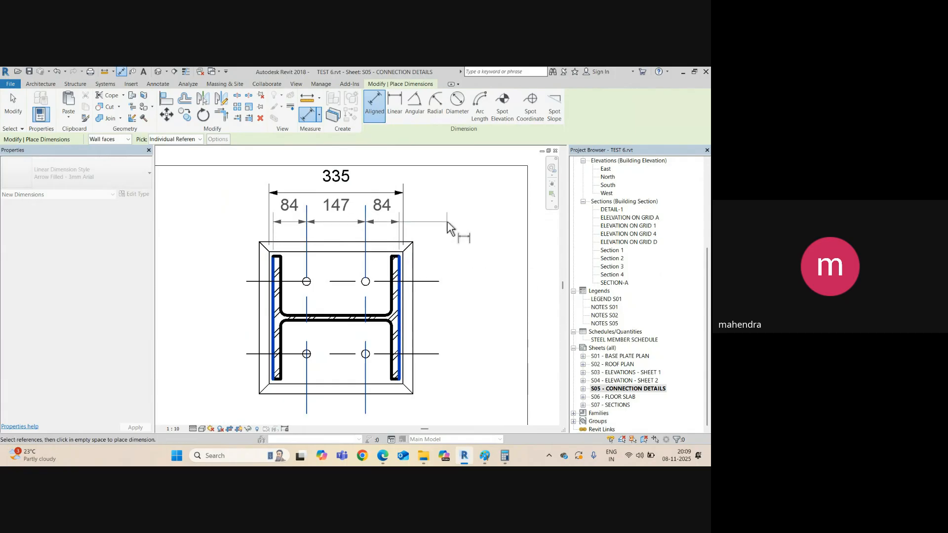
pyautogui.click(446, 227)
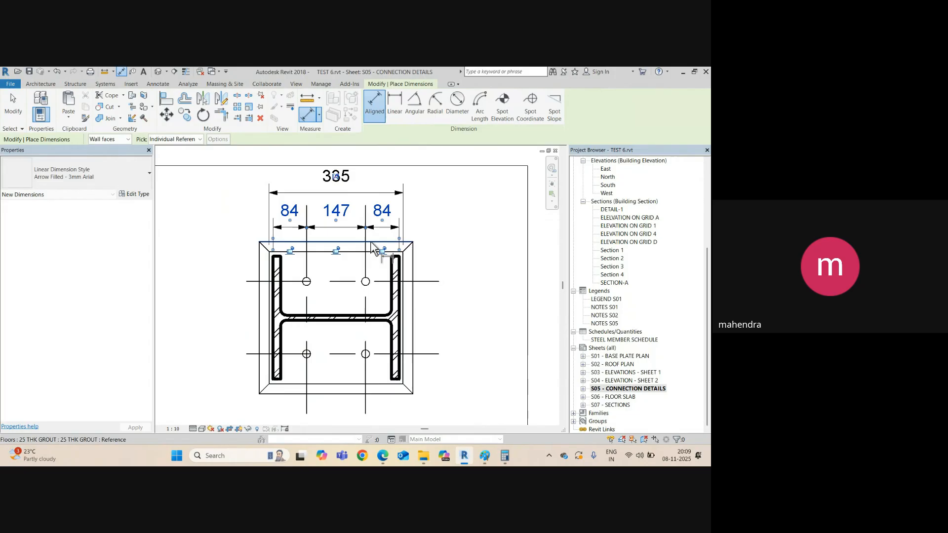
pyautogui.moveTo(341, 268); pyautogui.dragTo(320, 305, button='middle')
pyautogui.press('Escape')
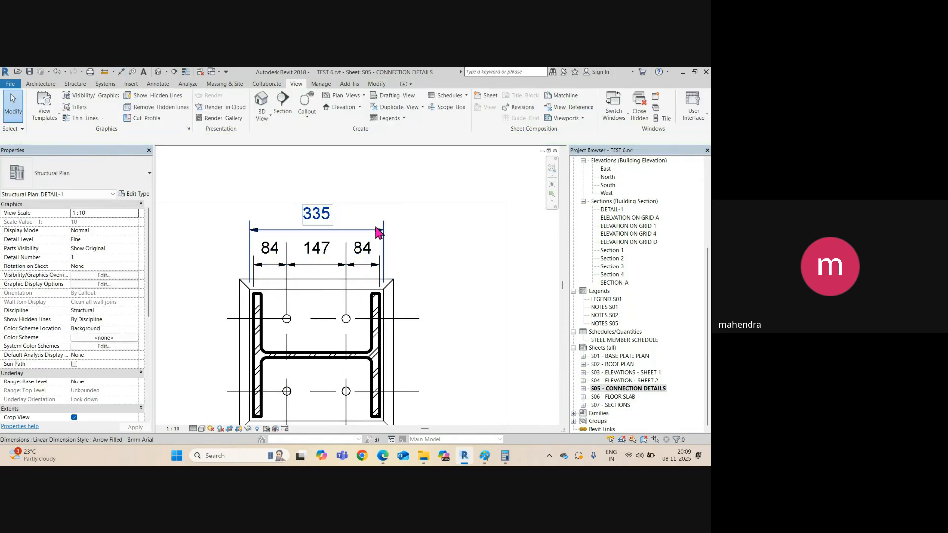
# Step: Move the overall width dimension and the bolt spacing chain farther above the base plate
pyautogui.click(376, 230)
pyautogui.moveTo(338, 231); pyautogui.dragTo(340, 219)
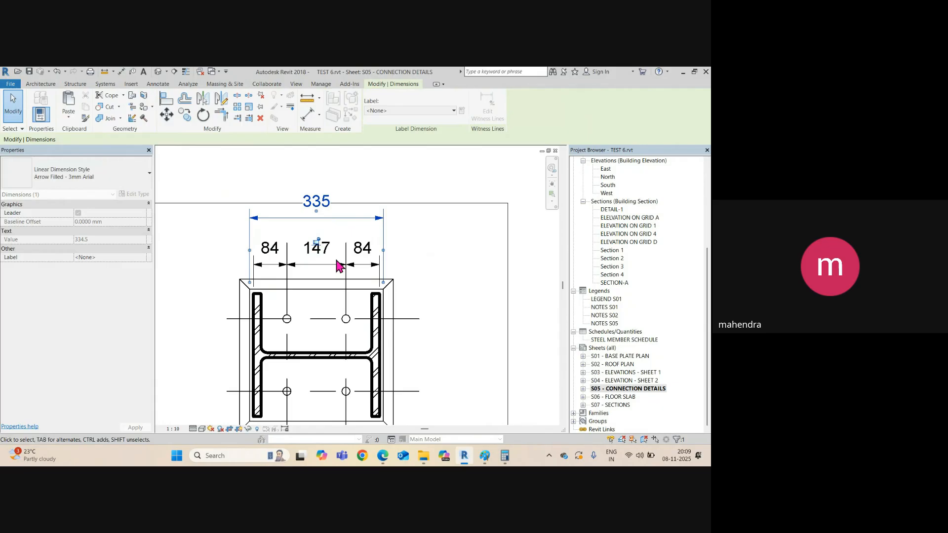
pyautogui.click(336, 266)
pyautogui.moveTo(301, 265); pyautogui.dragTo(360, 242)
pyautogui.scroll(2, 348, 250)
pyautogui.scroll(-3, 340, 217)
pyautogui.press('Escape')
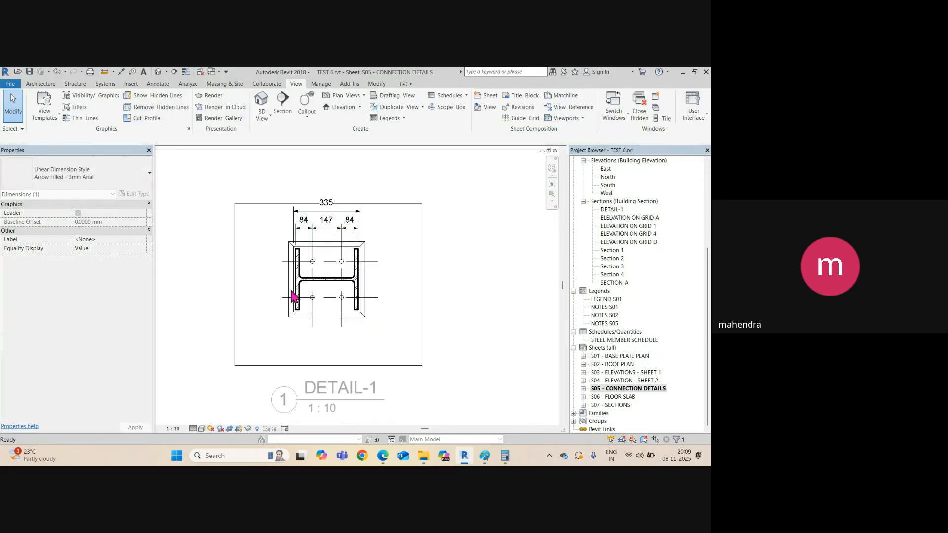
# Step: Add an aligned dimension for the base plate's overall height, placed to the left of the plate
pyautogui.click(292, 296)
pyautogui.press('d')
pyautogui.press('i')
pyautogui.scroll(2, 295, 262)
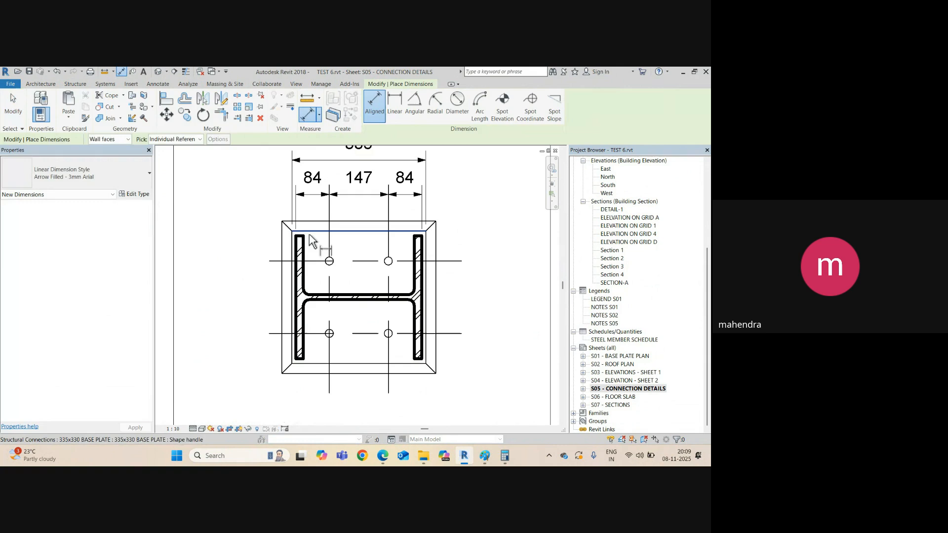
pyautogui.click(309, 235)
pyautogui.click(321, 364)
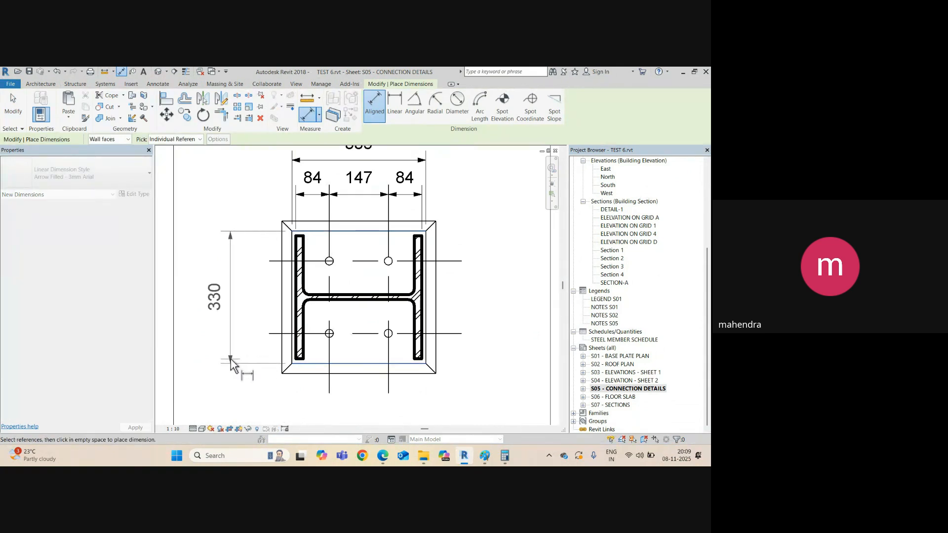
pyautogui.click(232, 365)
# Step: Add a chained vertical dimension from the base plate's upper edge through both horizontal bolt centerlines to its lower edge, inside the overall height dimension
pyautogui.click(307, 231)
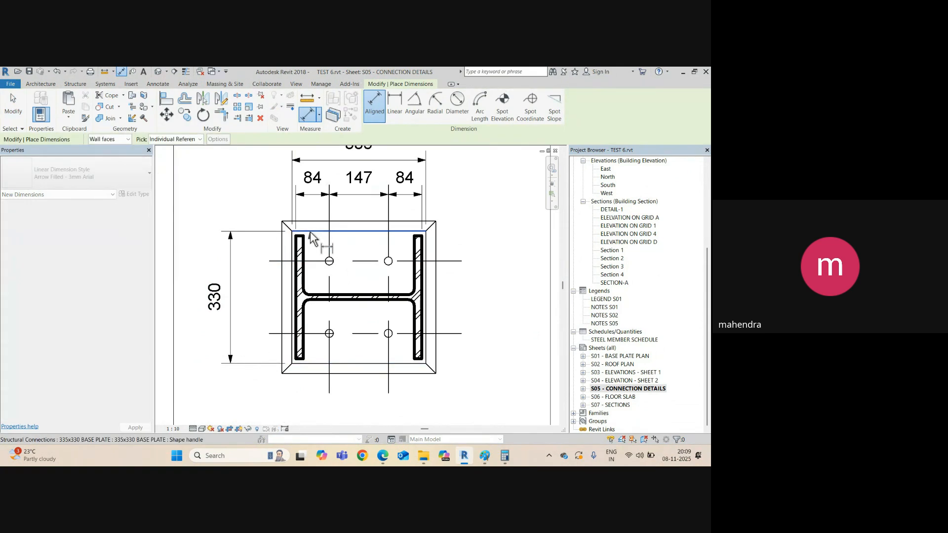
pyautogui.click(272, 261)
pyautogui.click(273, 334)
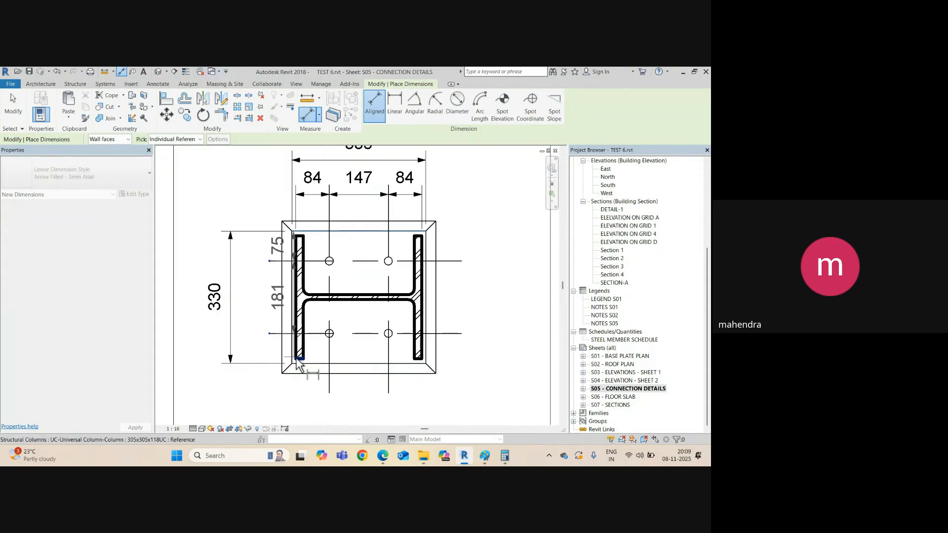
pyautogui.click(283, 364)
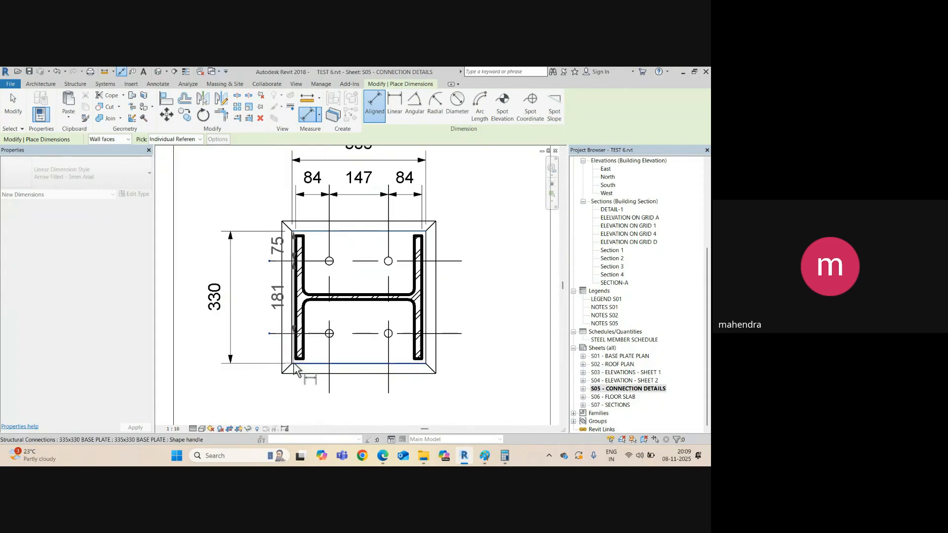
pyautogui.click(259, 377)
pyautogui.scroll(-2, 296, 327)
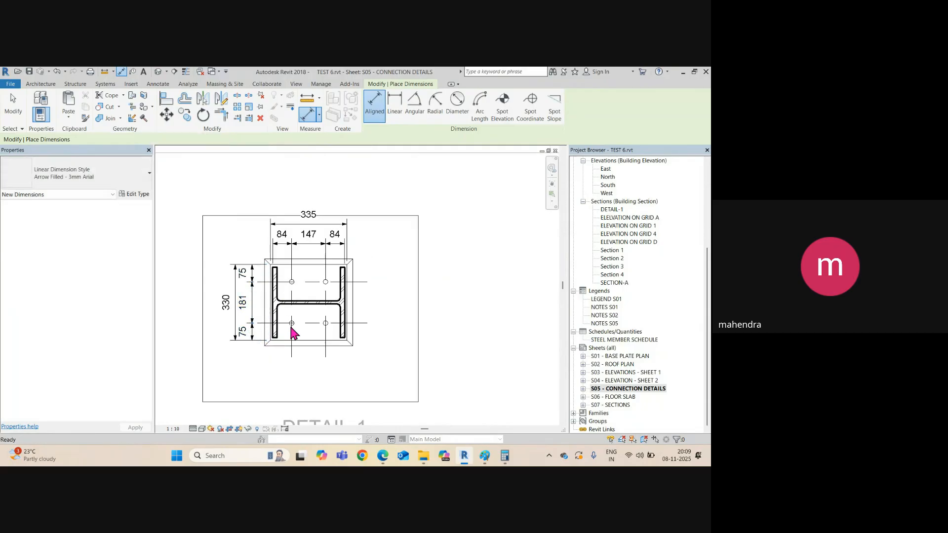
pyautogui.press('Escape')
pyautogui.press('Escape')
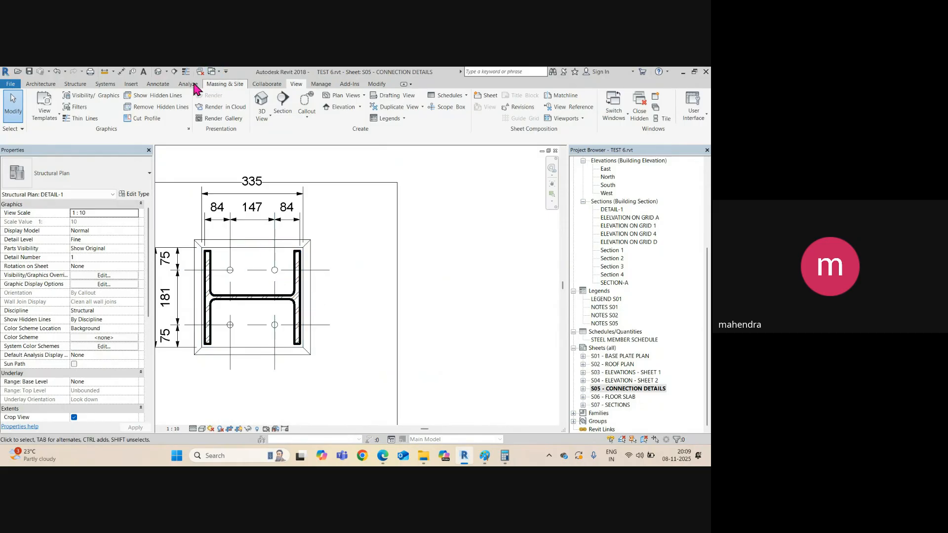
# Step: Place the text note "4-M16 8.8/S BOLTS" to the right of the base plate, near its upper corner
pyautogui.click(158, 84)
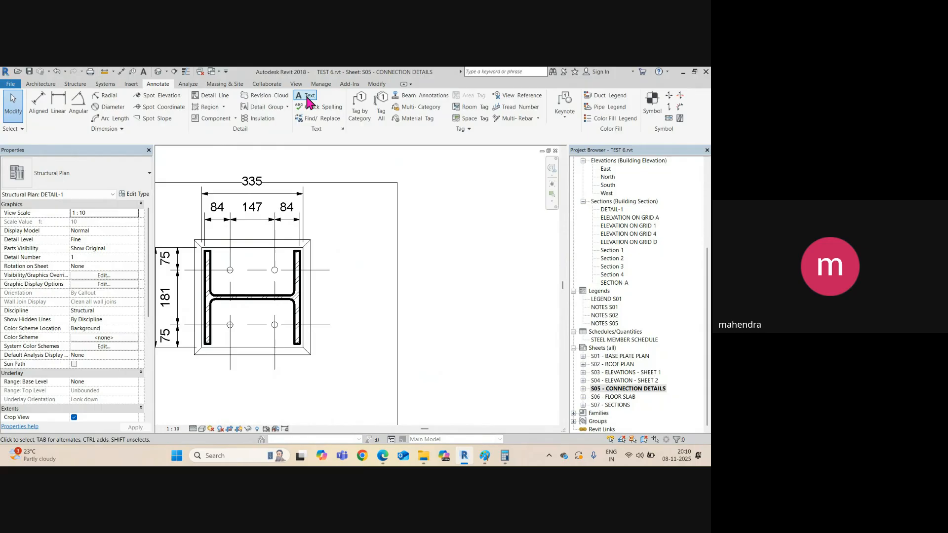
pyautogui.click(306, 98)
pyautogui.click(334, 221)
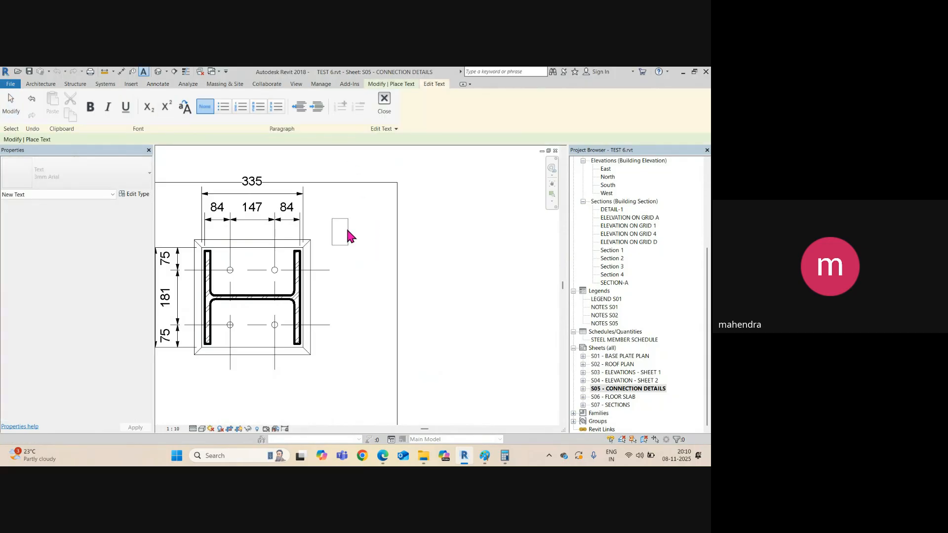
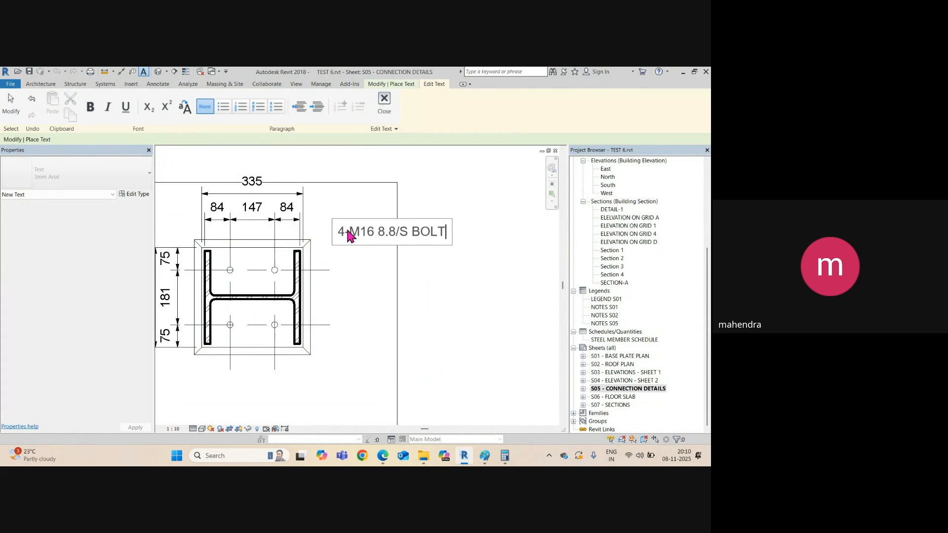
pyautogui.click(354, 302)
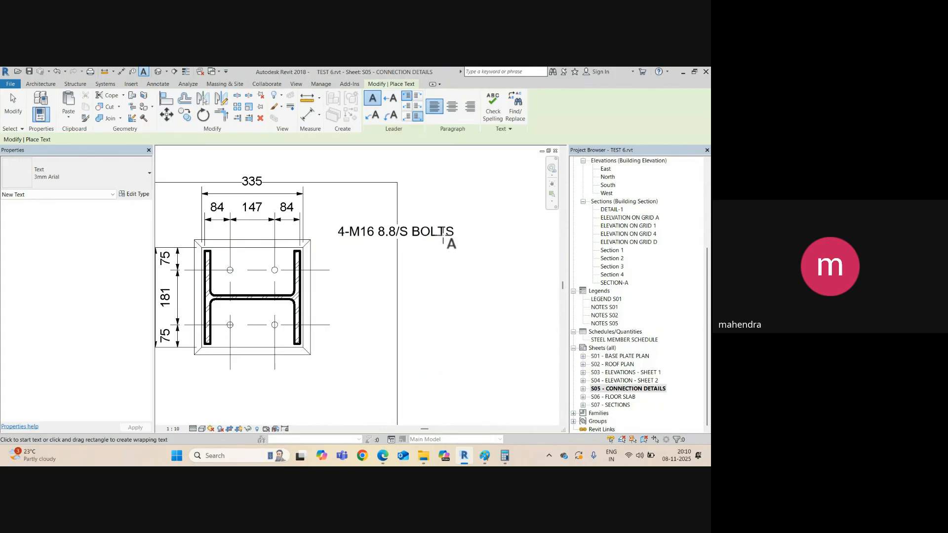
pyautogui.press('Escape')
# Step: Add a left leader to the bolt note pointing at the upper-right bolt hole, and move the note slightly higher
pyautogui.click(442, 232)
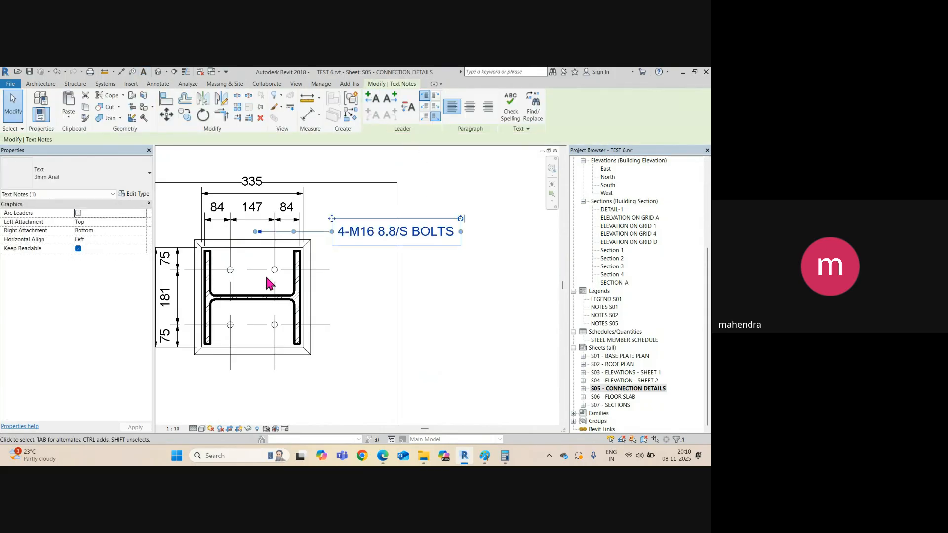
pyautogui.scroll(1, 267, 284)
pyautogui.moveTo(252, 218); pyautogui.dragTo(278, 269)
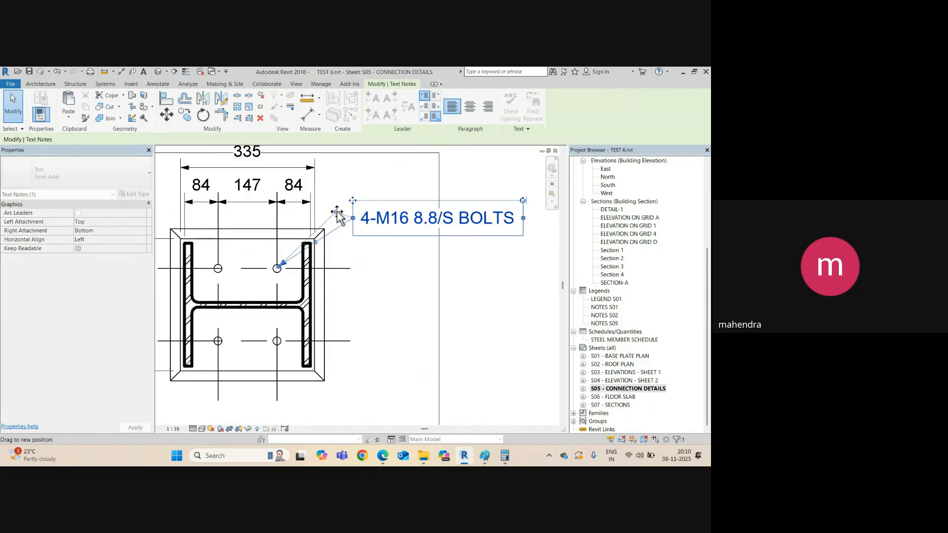
pyautogui.keyDown('ctrl'); pyautogui.moveTo(353, 202); pyautogui.dragTo(351, 184); pyautogui.keyUp('ctrl')
pyautogui.scroll(-2, 329, 178)
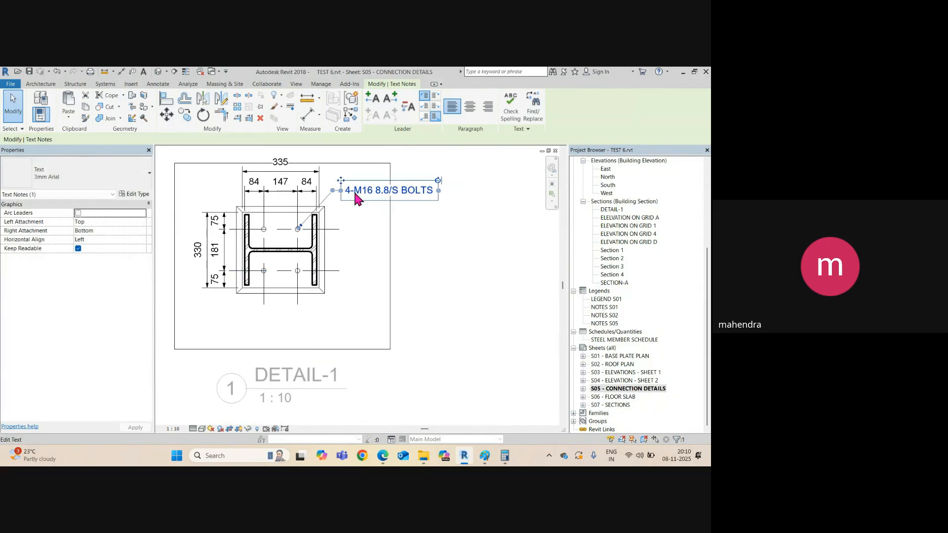
pyautogui.press('Escape')
# Step: Tag the steel column in DETAIL-1 by category
pyautogui.scroll(1, 316, 275)
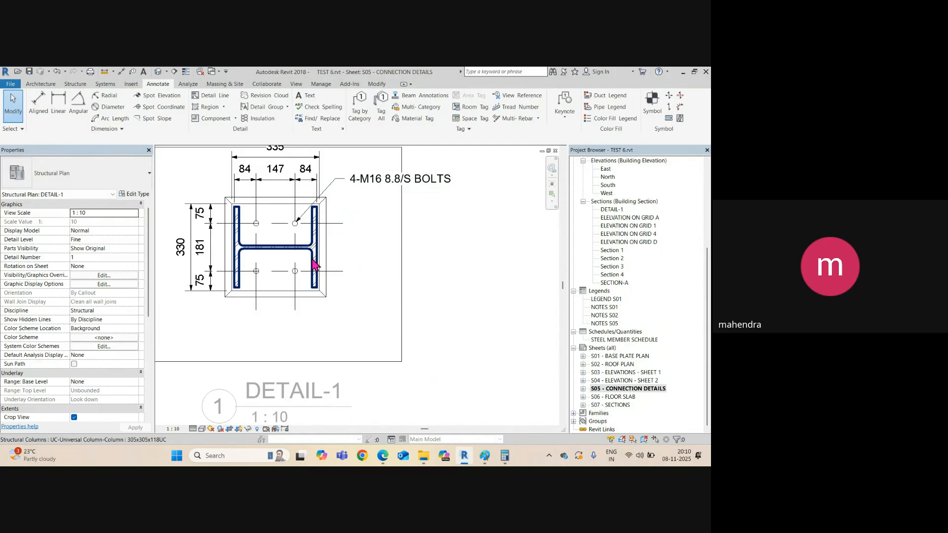
pyautogui.press('t')
pyautogui.press('g')
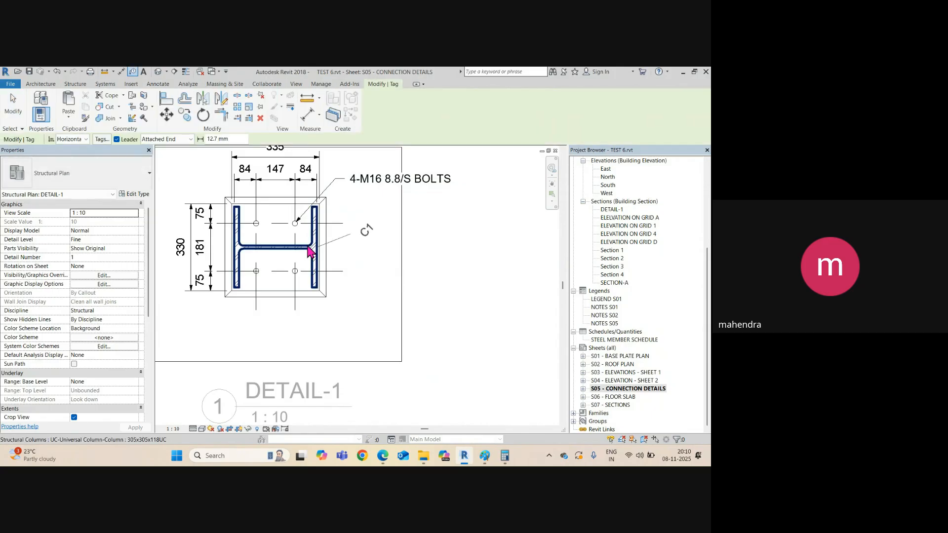
pyautogui.scroll(1, 358, 239)
pyautogui.scroll(1, 358, 240)
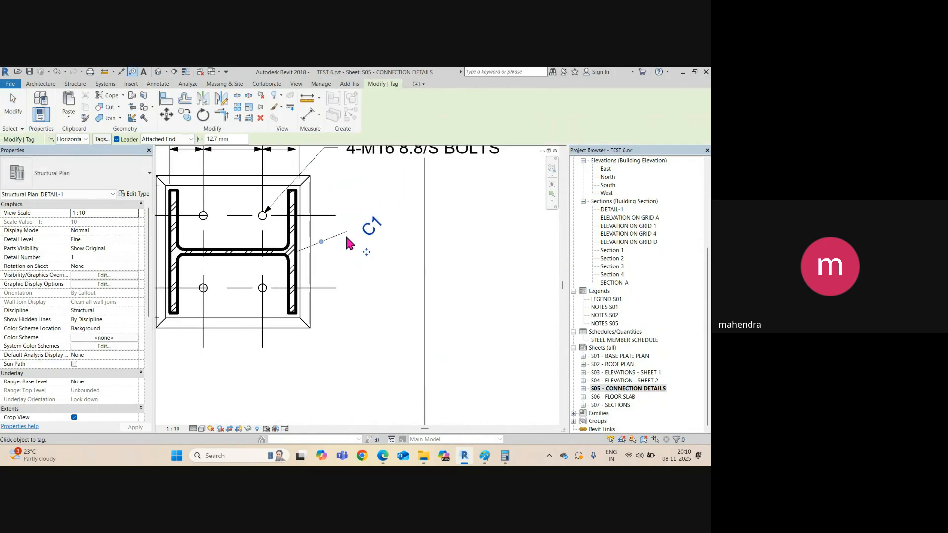
pyautogui.press('Escape')
# Step: Turn off the C1 column tag's leader and move the tag between the column flanges, just above the web
pyautogui.click(374, 237)
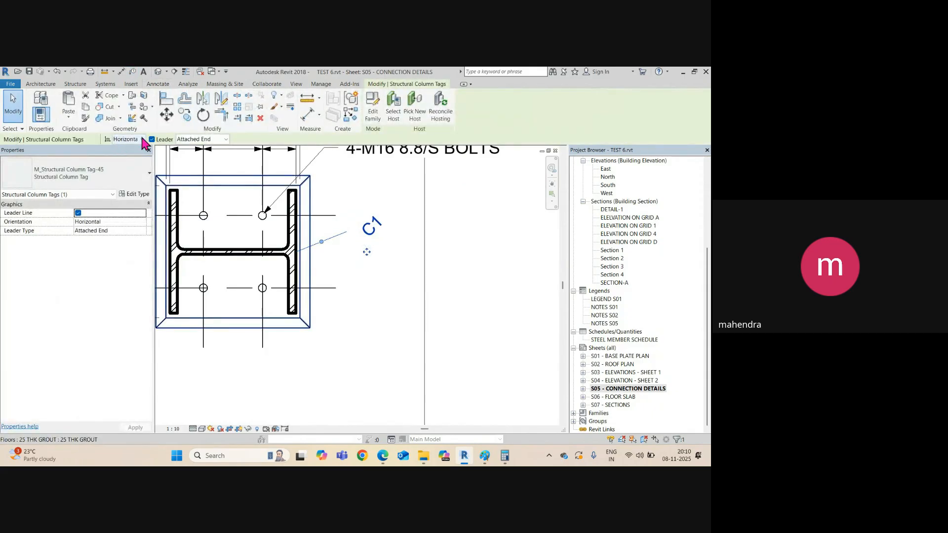
pyautogui.click(152, 140)
pyautogui.moveTo(370, 258); pyautogui.dragTo(229, 266)
pyautogui.scroll(-2, 228, 266)
pyautogui.moveTo(316, 303); pyautogui.dragTo(348, 315, button='middle')
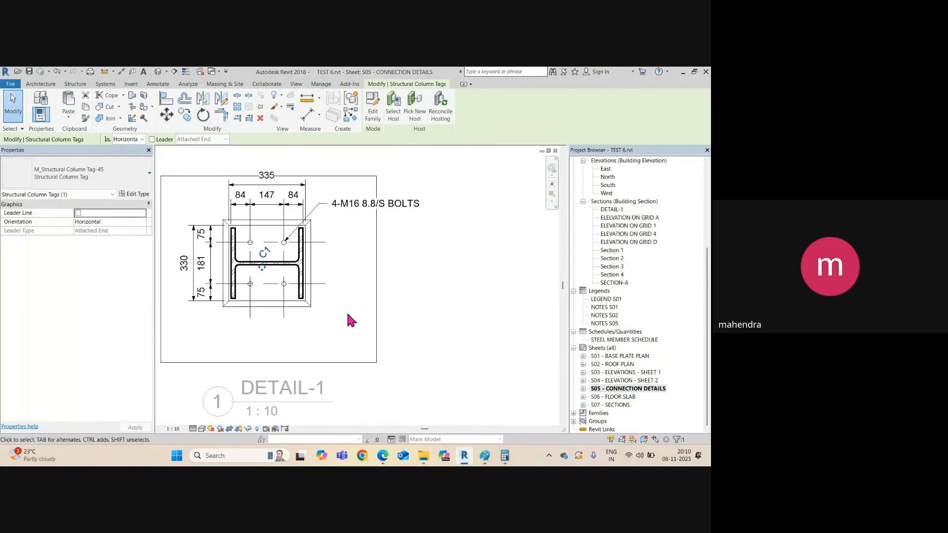
# Step: Create a text note of the same type below the bolt note reading "25 THK NONSHRINK GROUT"
pyautogui.moveTo(334, 244); pyautogui.dragTo(312, 226, button='middle')
pyautogui.click(325, 187)
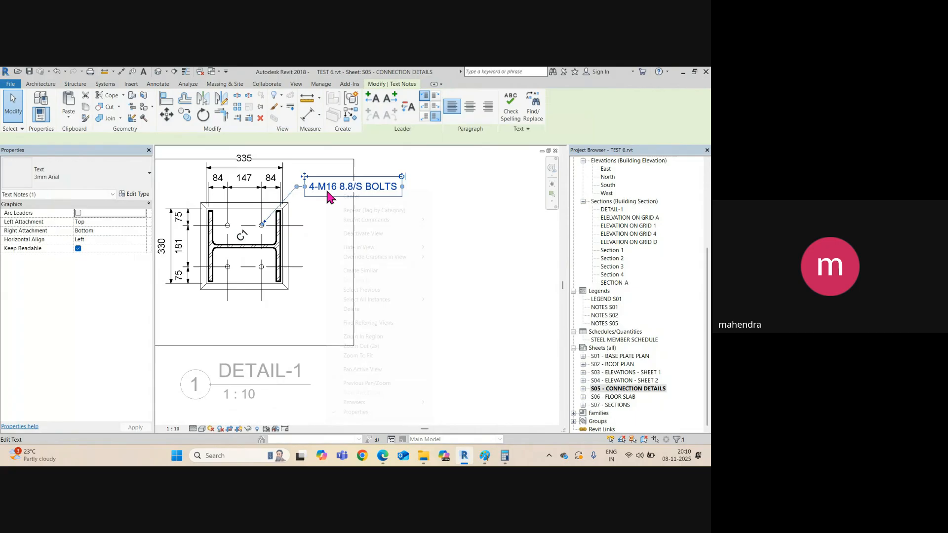
pyautogui.rightClick(328, 192)
pyautogui.click(364, 271)
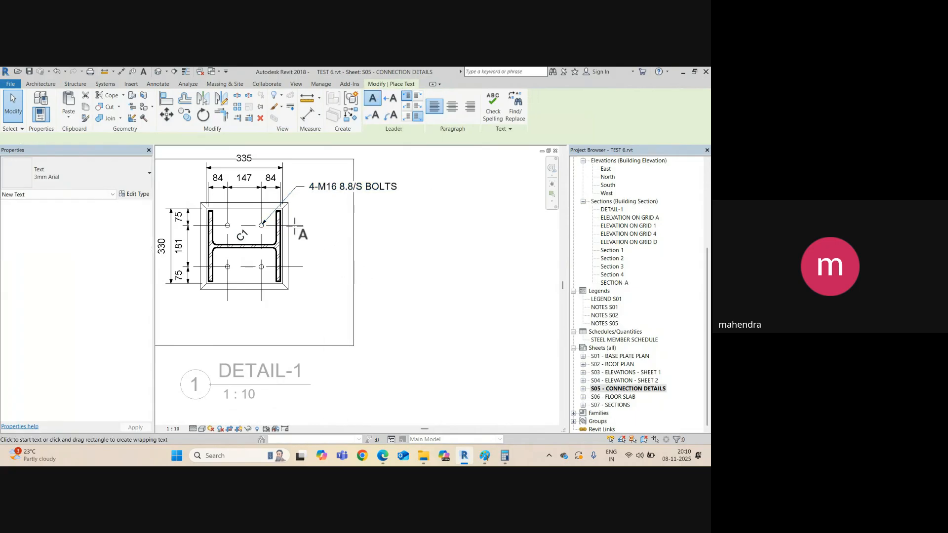
pyautogui.scroll(2, 305, 229)
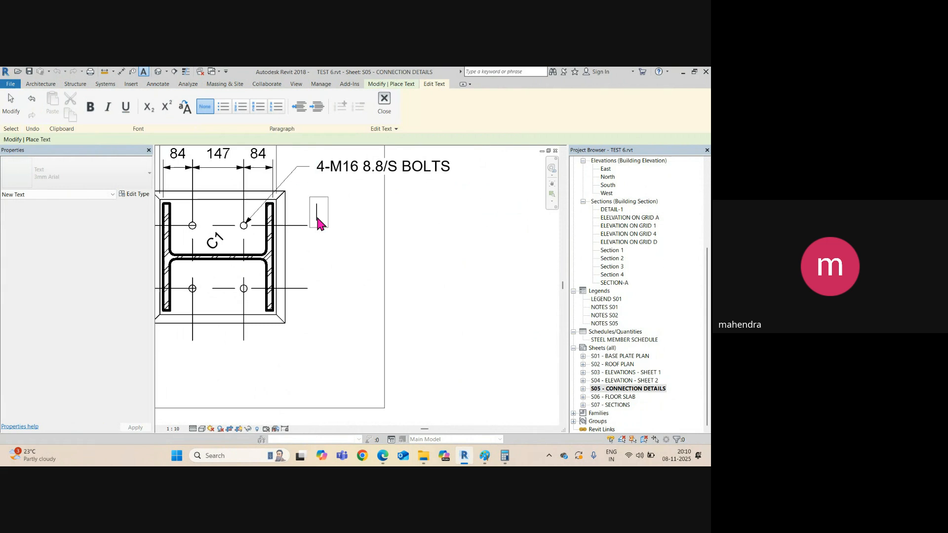
pyautogui.write('25 THK ')
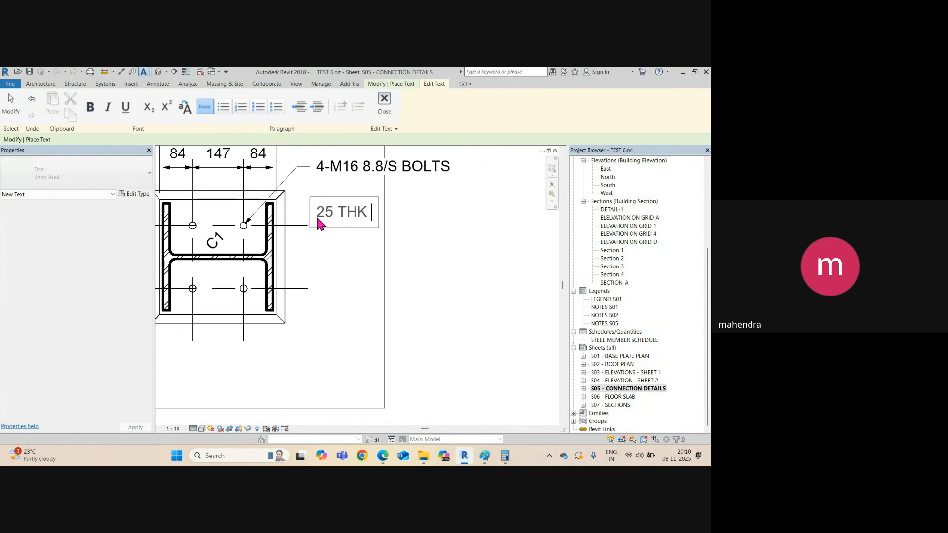
pyautogui.write('NONSH')
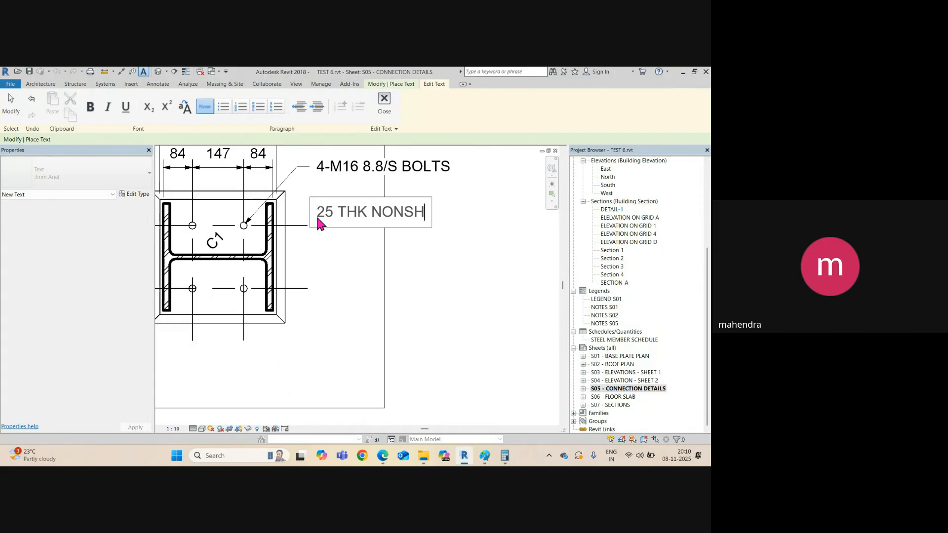
pyautogui.write('RING')
pyautogui.press('BackSpace')
pyautogui.write('K ')
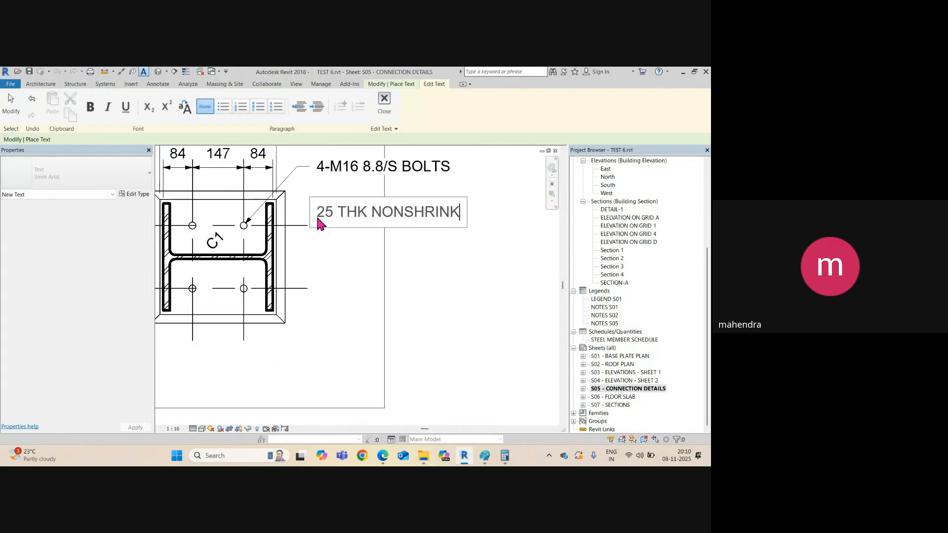
pyautogui.write('GROUN')
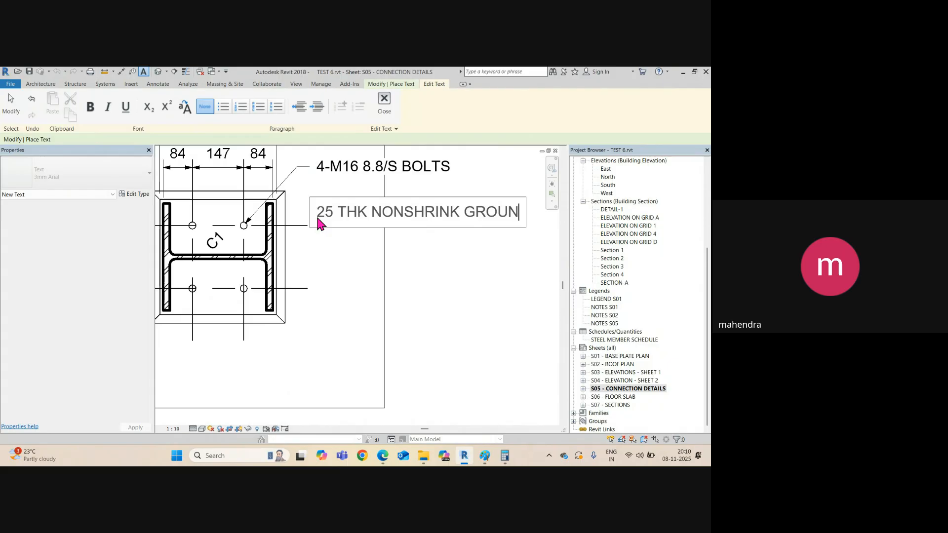
pyautogui.press('BackSpace')
pyautogui.write('T')
pyautogui.click(458, 305)
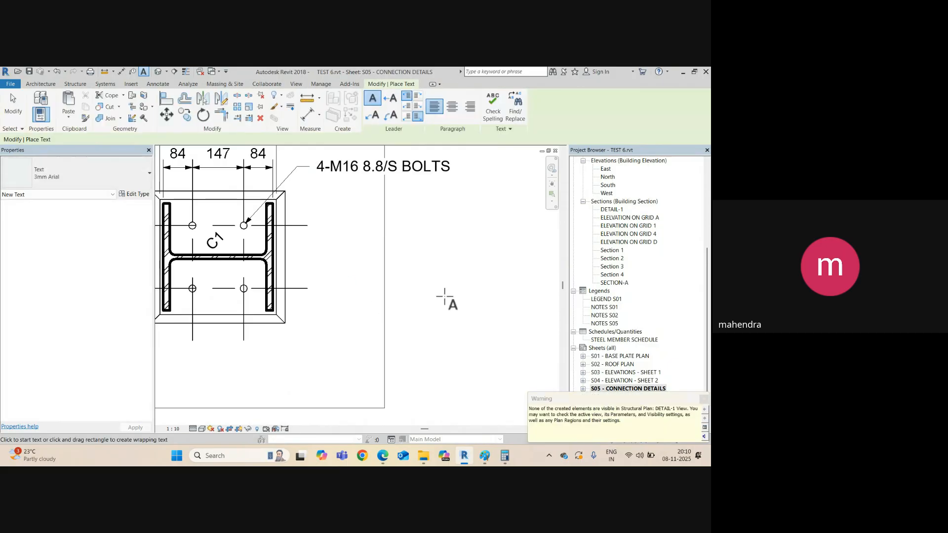
# Step: Turn off Annotation Crop for the DETAIL-1 view
pyautogui.scroll(-3, 341, 286)
pyautogui.press('Escape')
pyautogui.press('Escape')
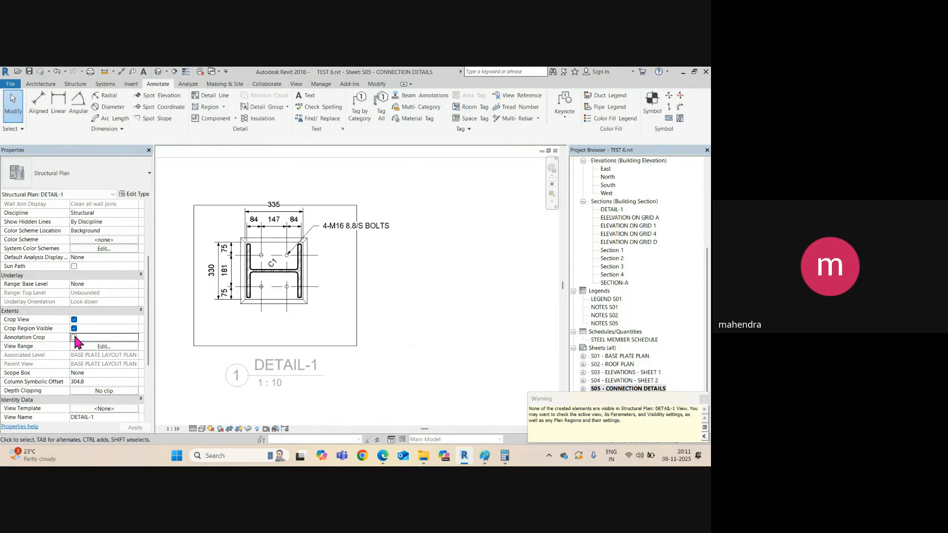
pyautogui.scroll(2, 378, 253)
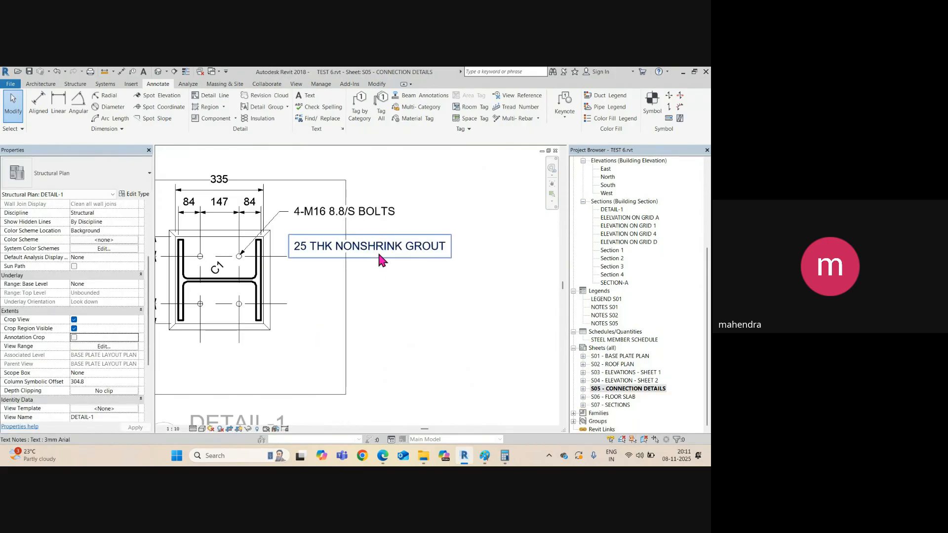
# Step: Shorten both horizontal bolt centerlines at their right ends to about 460 mm and move the grout note slightly up
pyautogui.click(275, 256)
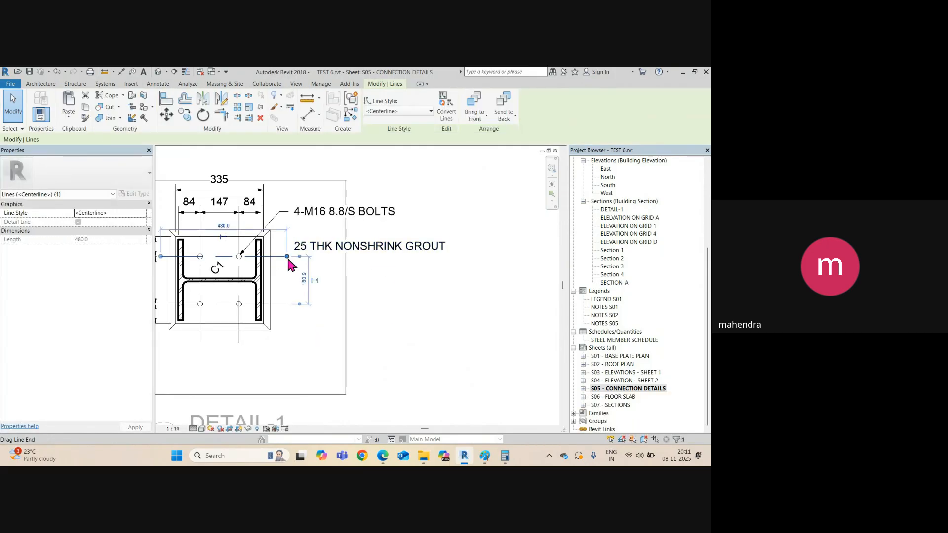
pyautogui.click(284, 303)
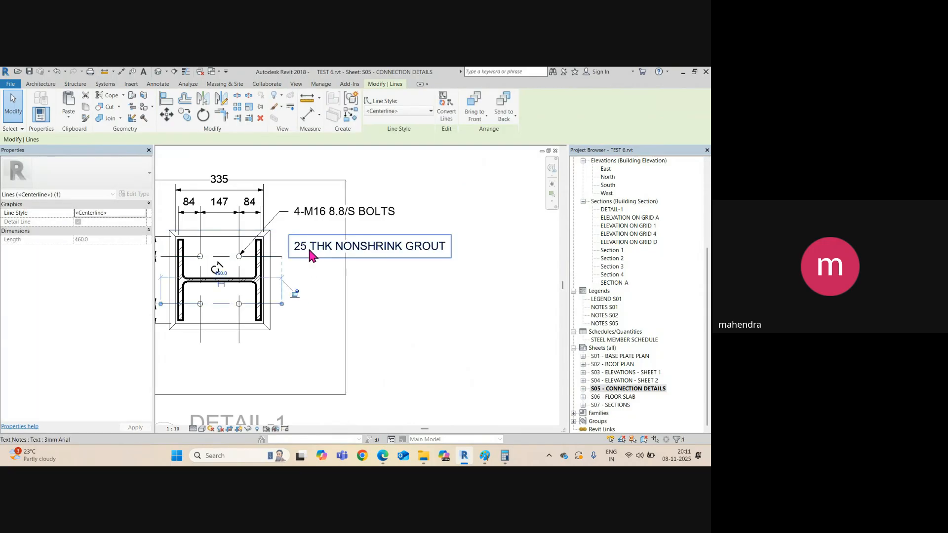
pyautogui.click(309, 251)
pyautogui.moveTo(288, 235); pyautogui.dragTo(288, 226)
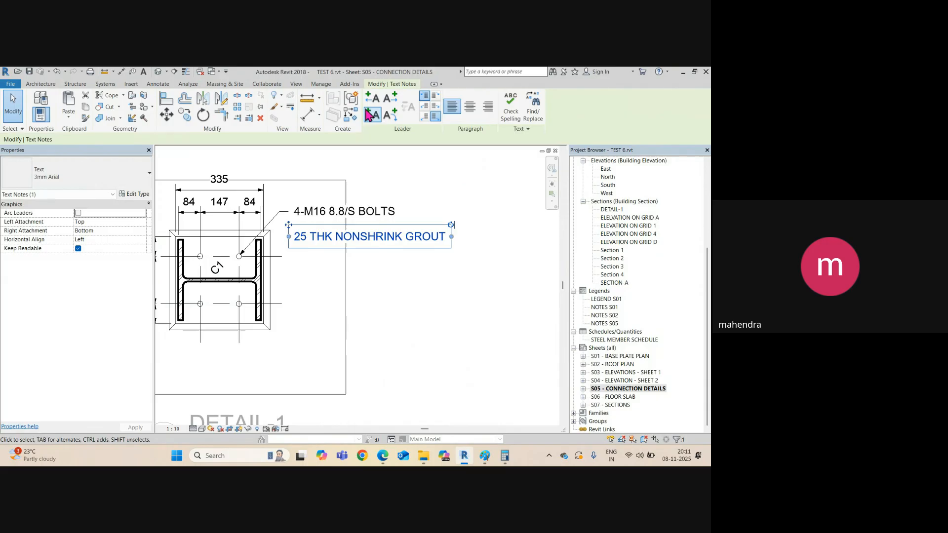
# Step: Add a left straight leader to the grout note, with its arrowhead on the outer right edge of the grout
pyautogui.click(376, 102)
pyautogui.scroll(3, 234, 256)
pyautogui.moveTo(221, 226); pyautogui.dragTo(305, 225)
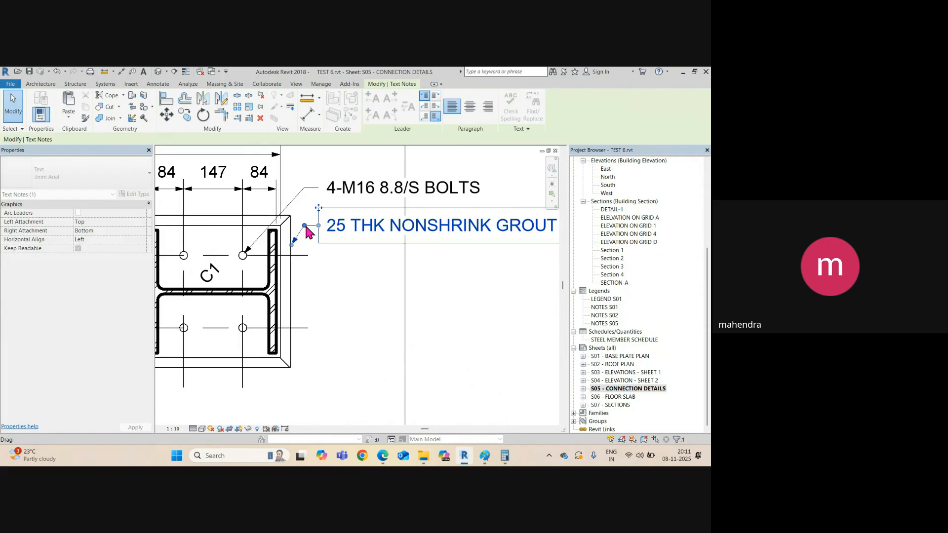
pyautogui.scroll(6, 294, 233)
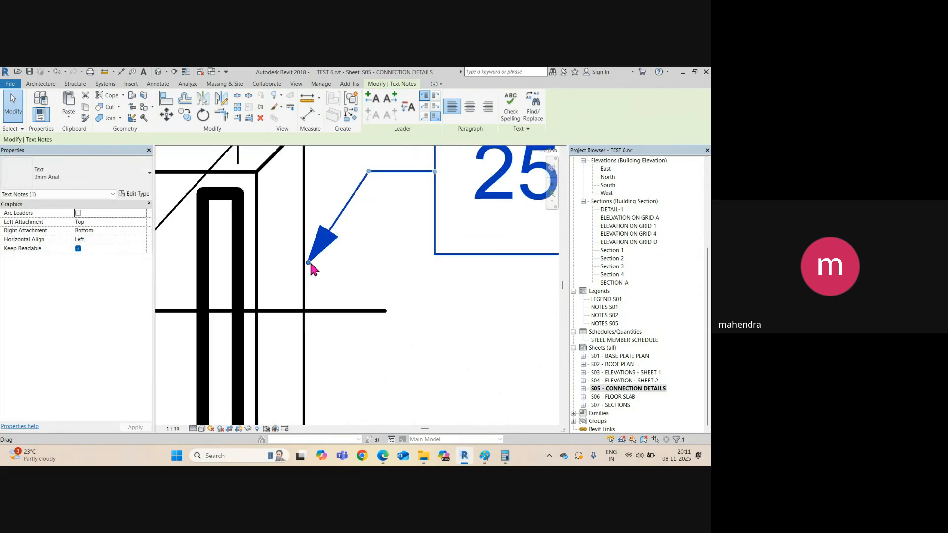
pyautogui.moveTo(306, 263); pyautogui.dragTo(295, 232)
# Step: Adjust the grout note's position slightly beneath the bolt note, keeping its leader on the grout edge
pyautogui.scroll(-7, 258, 246)
pyautogui.scroll(1, 284, 229)
pyautogui.scroll(2, 287, 235)
pyautogui.moveTo(322, 197); pyautogui.dragTo(323, 209)
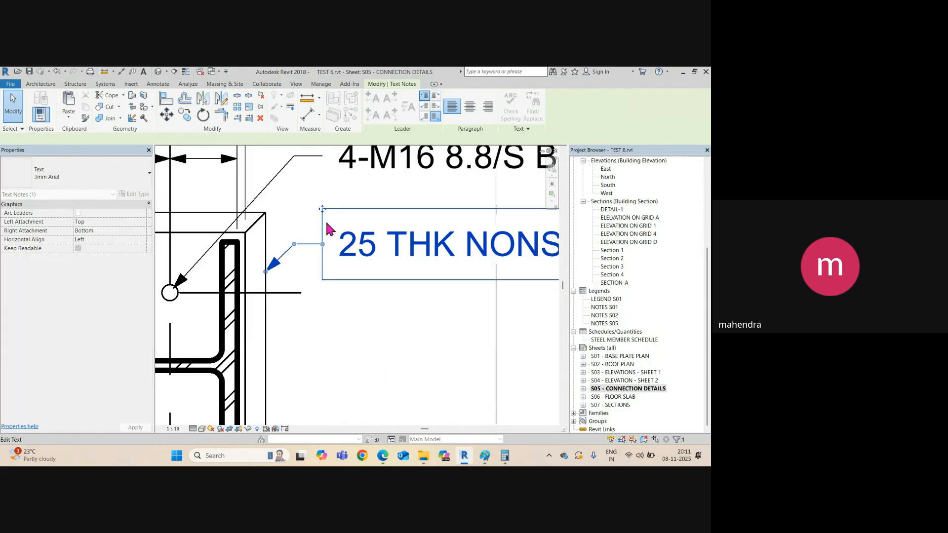
pyautogui.scroll(-3, 329, 228)
pyautogui.scroll(1, 349, 275)
# Step: Add a matching text note reading "25 THK BASE PLATE" beneath the grout note
pyautogui.rightClick(345, 206)
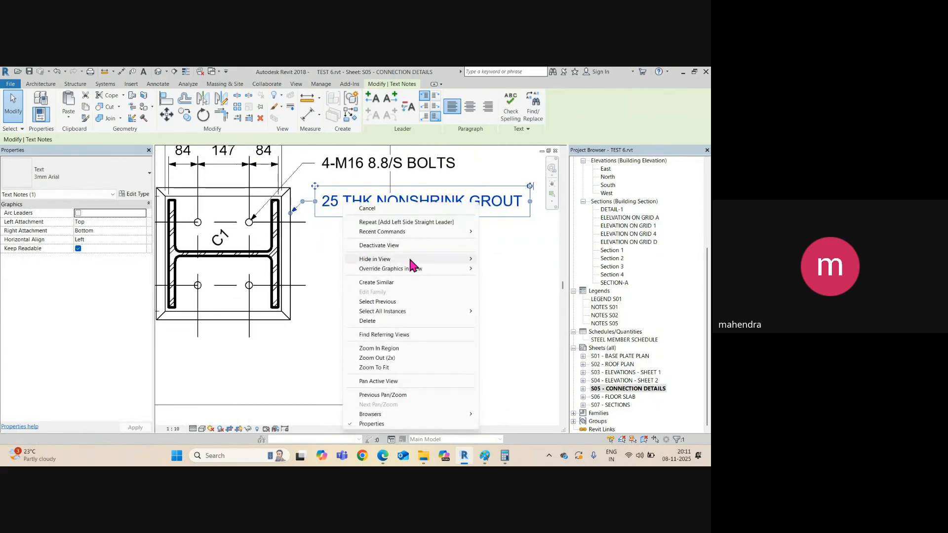
pyautogui.click(372, 282)
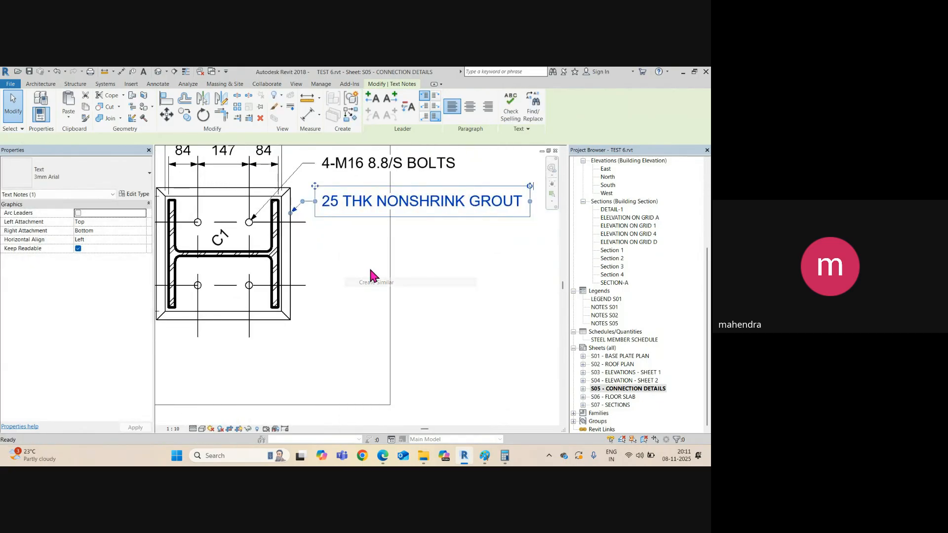
pyautogui.click(321, 247)
pyautogui.write('25 THK BASE PLATE')
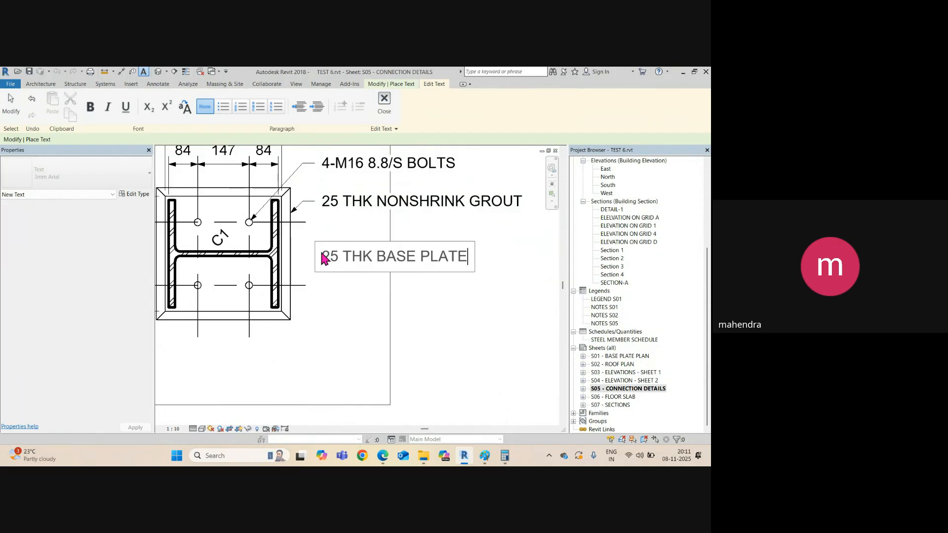
pyautogui.click(389, 339)
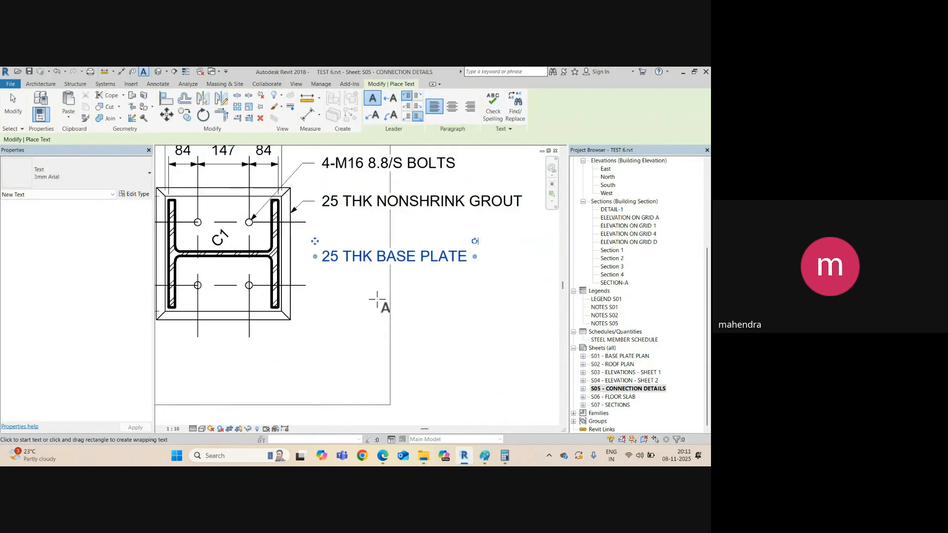
pyautogui.press('Escape')
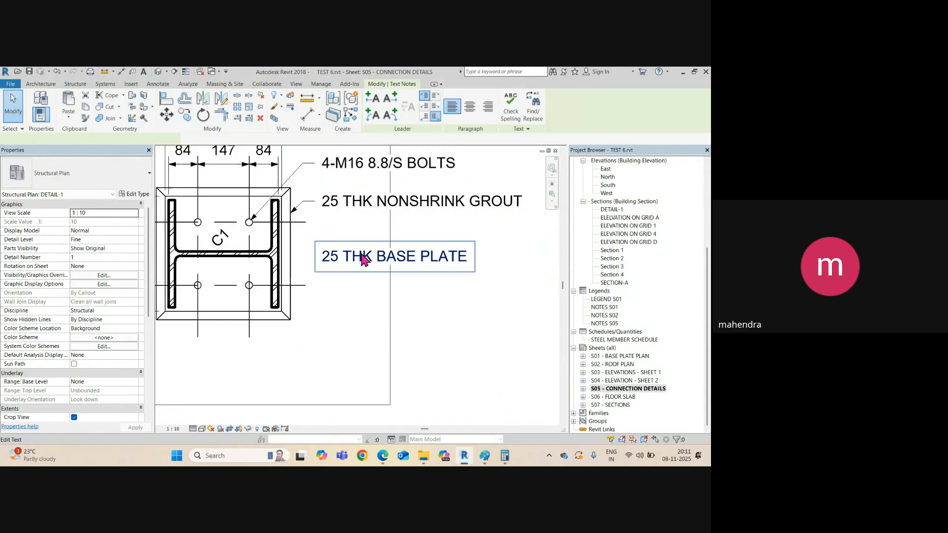
# Step: Add a left straight leader to the base plate note, with its arrowhead on the base plate's right edge and an angled elbow
pyautogui.scroll(2, 286, 255)
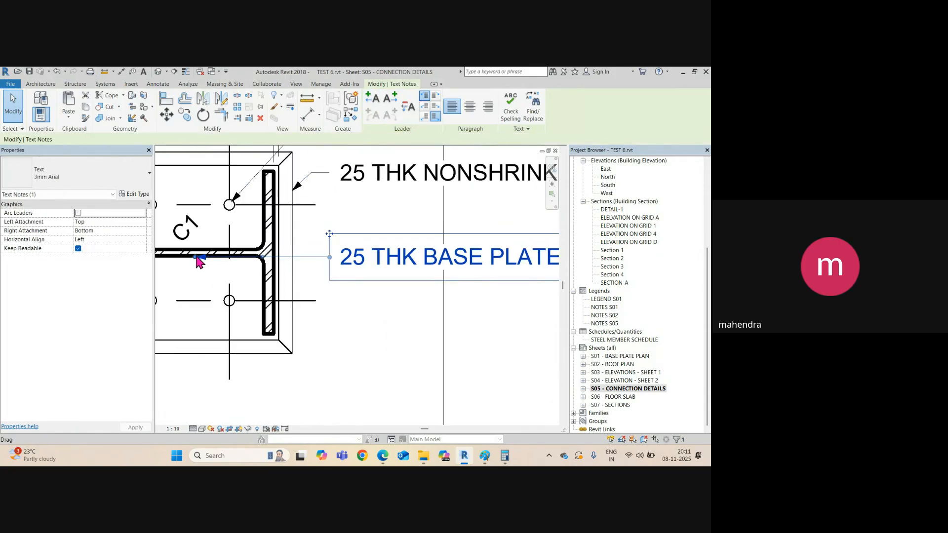
pyautogui.moveTo(200, 256); pyautogui.dragTo(249, 274)
pyautogui.scroll(4, 306, 284)
pyautogui.scroll(-2, 290, 271)
pyautogui.moveTo(303, 255)
pyautogui.mouseDown()
pyautogui.moveTo(317, 232)
pyautogui.moveTo(323, 240)
pyautogui.mouseUp()
pyautogui.scroll(-5, 340, 254)
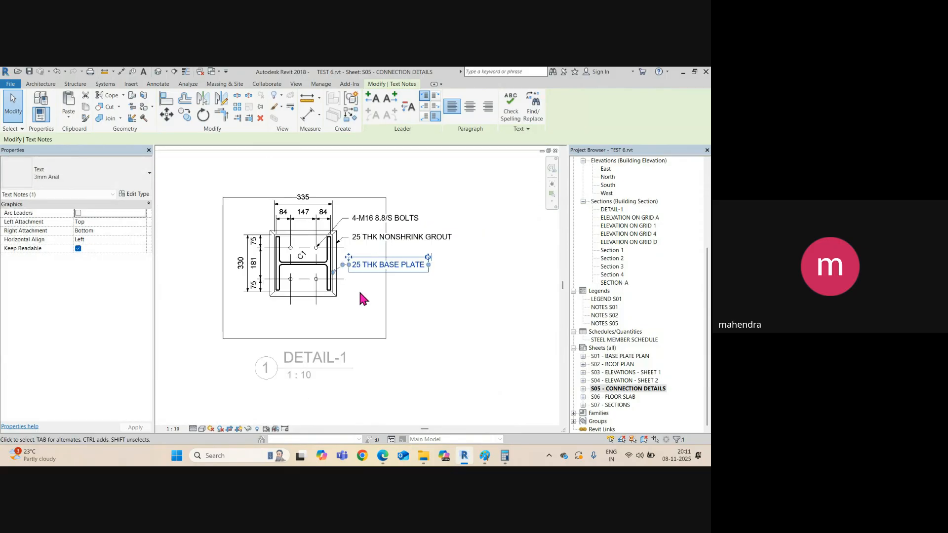
pyautogui.click(465, 295)
pyautogui.scroll(-2, 357, 208)
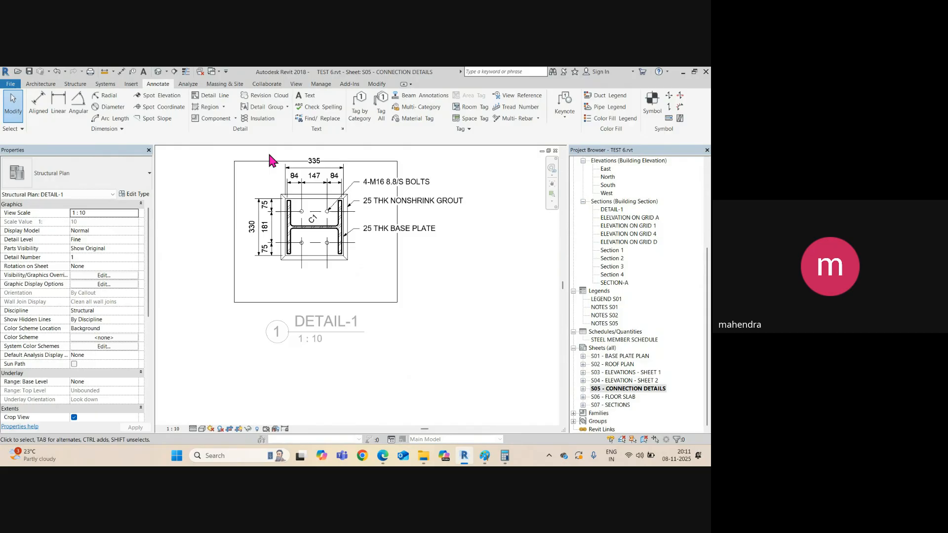
# Step: Turn off Crop Region Visible for the DETAIL-1 view
pyautogui.scroll(2, 338, 315)
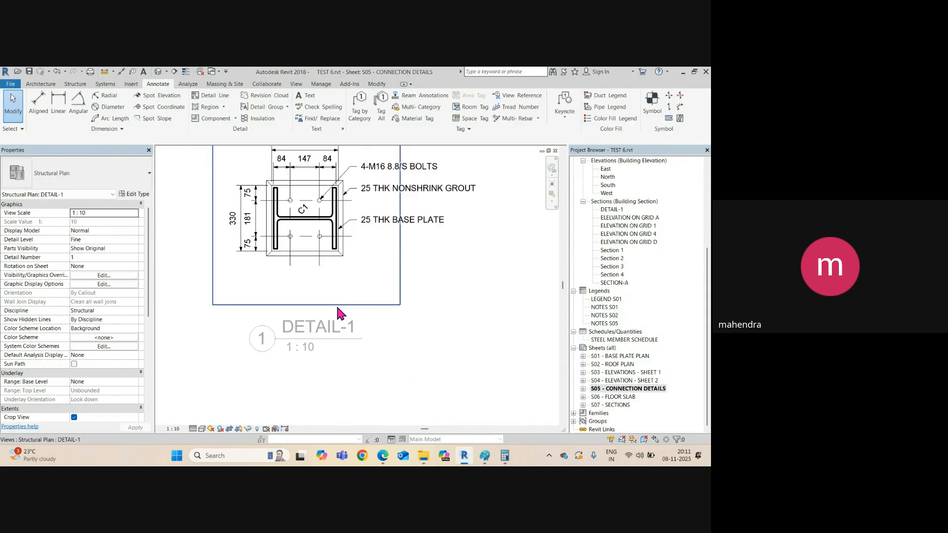
pyautogui.scroll(-5, 90, 401)
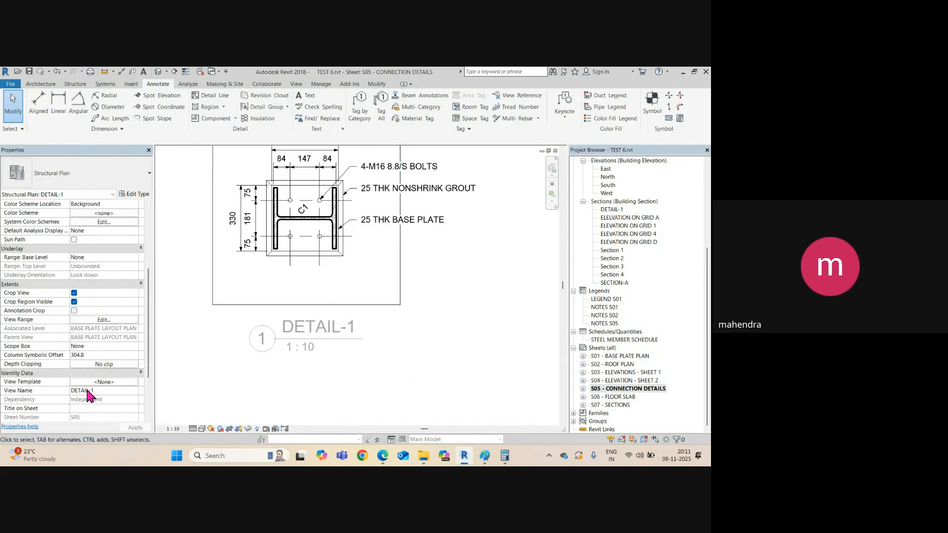
pyautogui.click(74, 301)
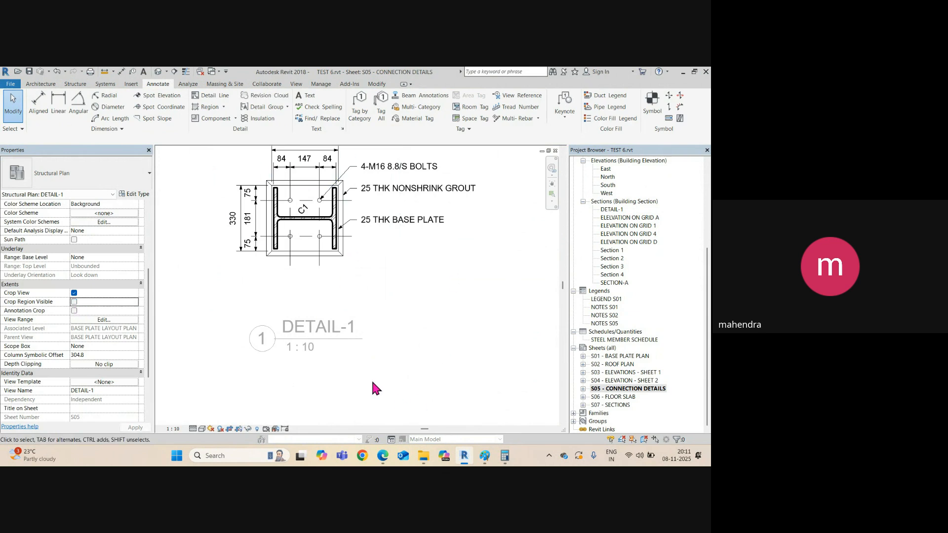
# Step: Move the DETAIL-1 view title up so it sits close beneath the base plate drawing
pyautogui.scroll(-2, 328, 363)
pyautogui.click(326, 299)
pyautogui.scroll(1, 326, 299)
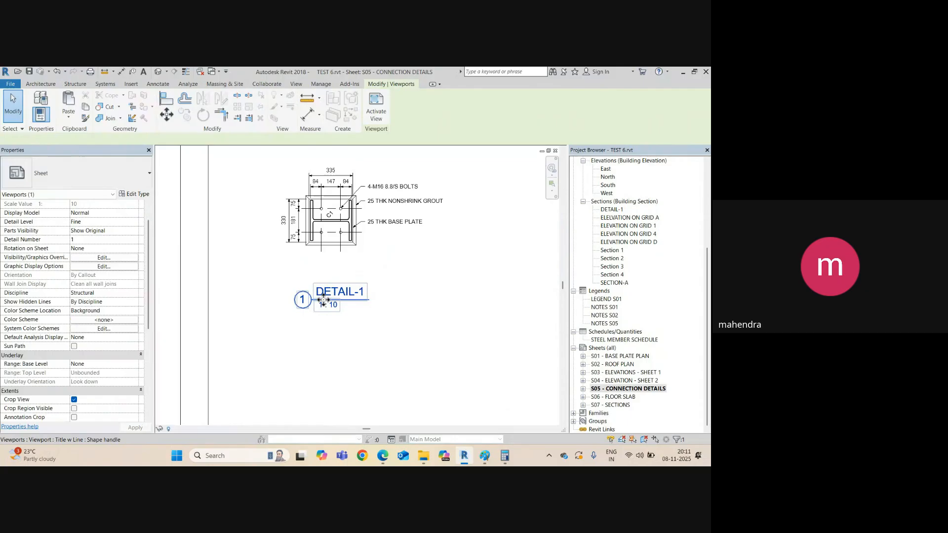
pyautogui.moveTo(325, 301); pyautogui.dragTo(328, 280)
pyautogui.click(331, 326)
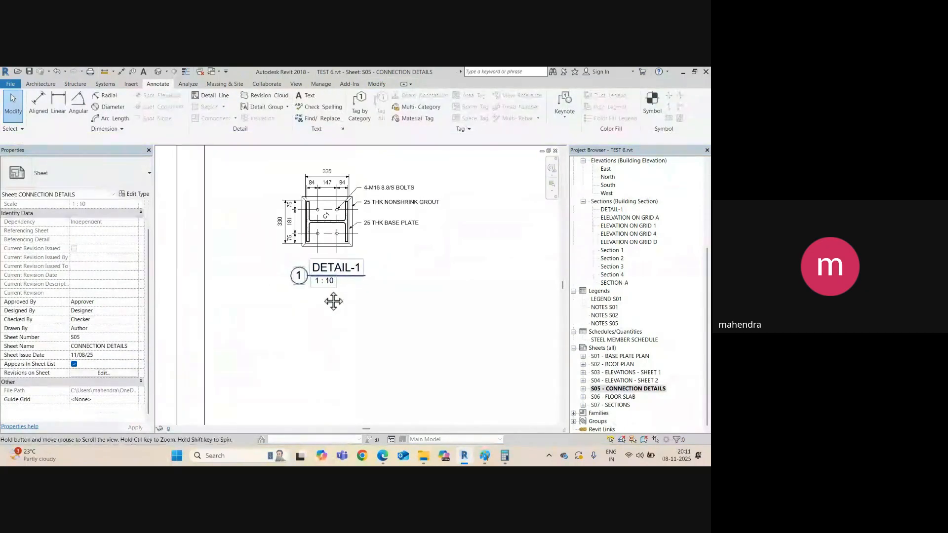
pyautogui.moveTo(333, 301); pyautogui.dragTo(316, 304, button='middle')
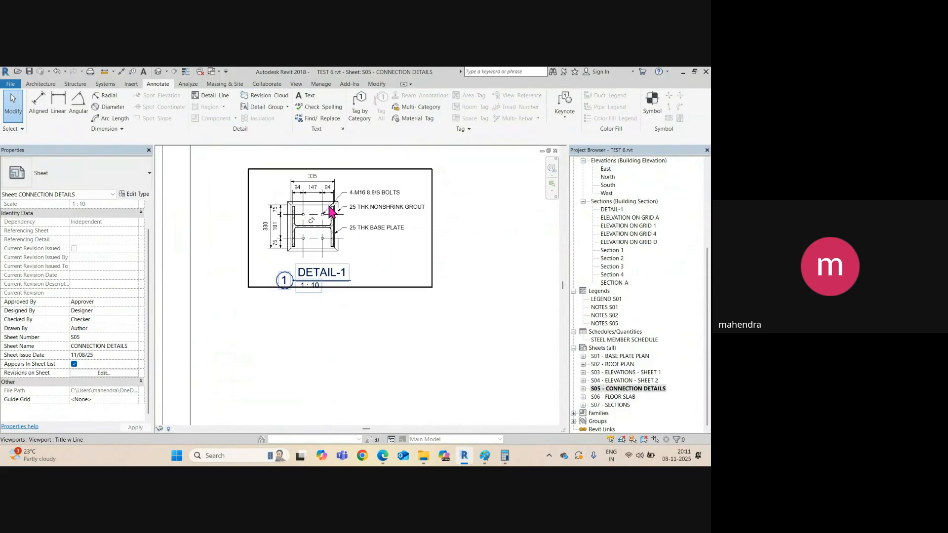
# Step: Place the text note "NOTE - COLUMN 'C1' BASE PLATE DETAIL" beneath the DETAIL-1 title, shifted slightly left of the title bubble
pyautogui.doubleClick(363, 246)
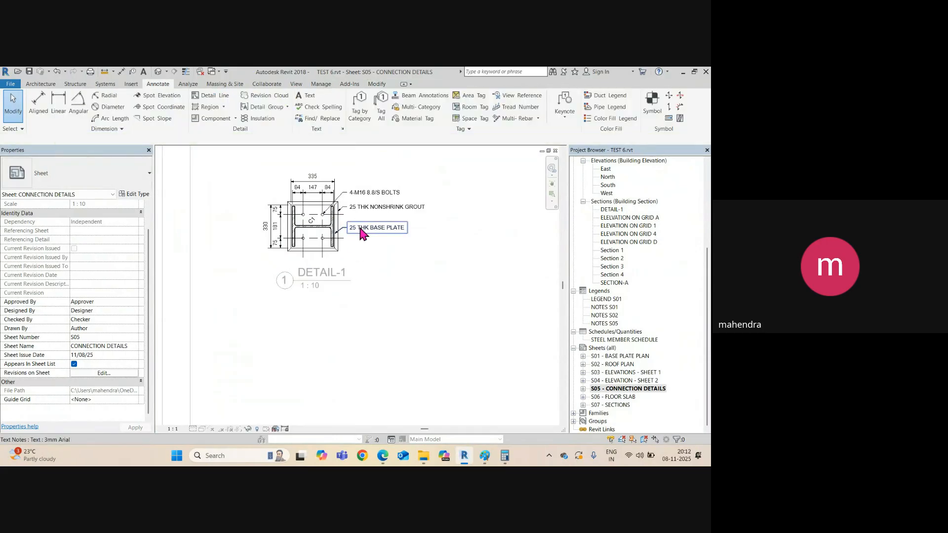
pyautogui.click(305, 95)
pyautogui.scroll(2, 275, 296)
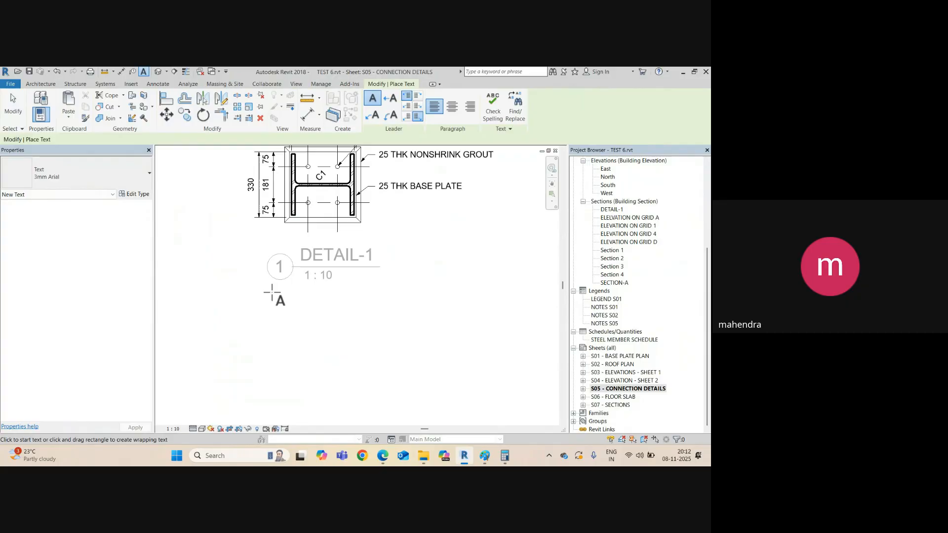
pyautogui.click(272, 293)
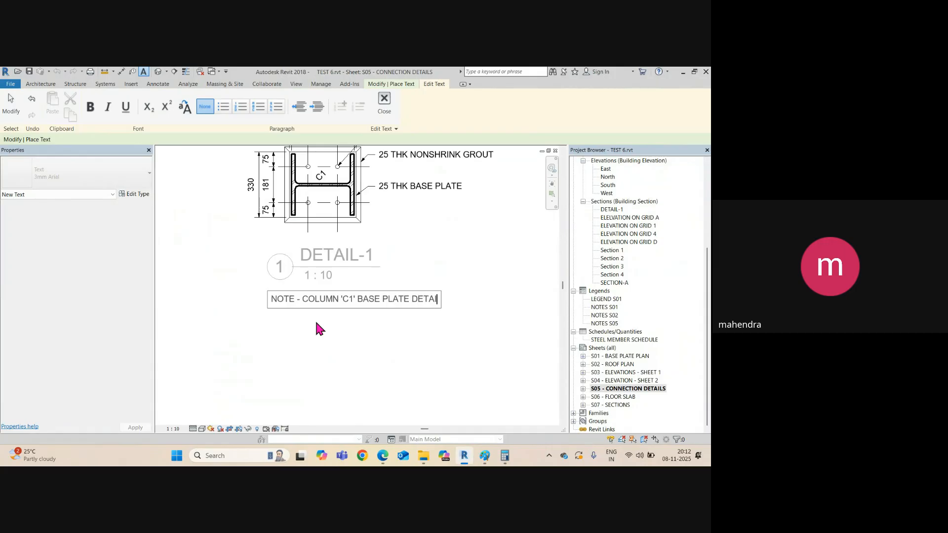
pyautogui.click(326, 357)
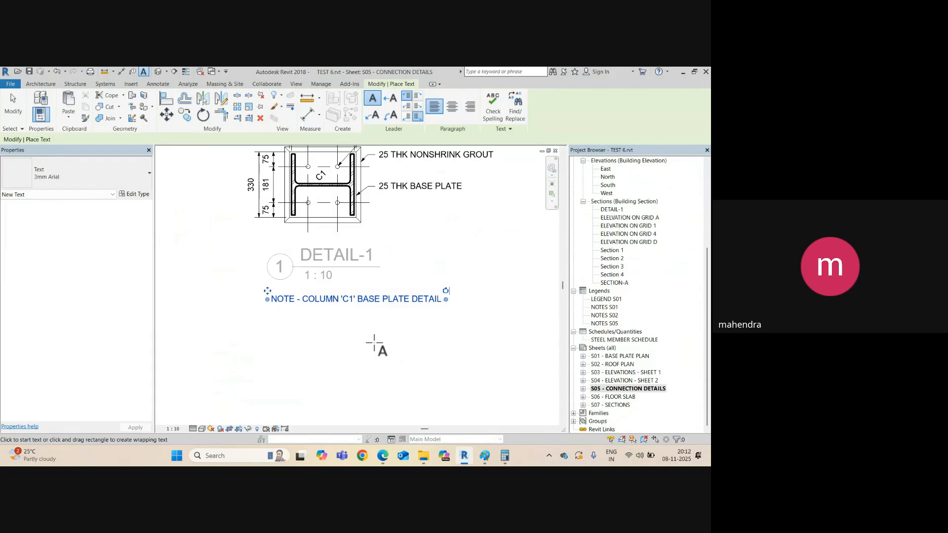
pyautogui.press('Escape')
pyautogui.moveTo(271, 299); pyautogui.dragTo(236, 289)
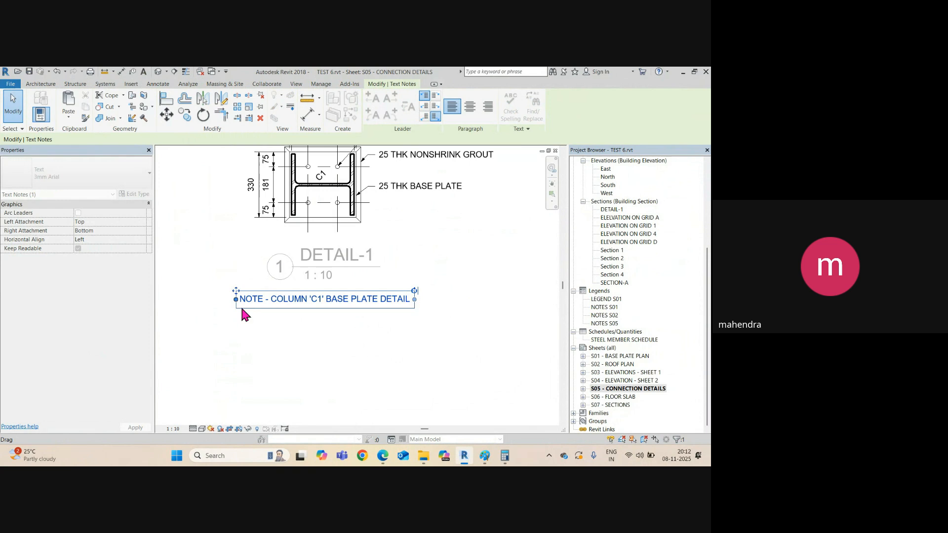
pyautogui.click(327, 358)
pyautogui.scroll(-4, 224, 253)
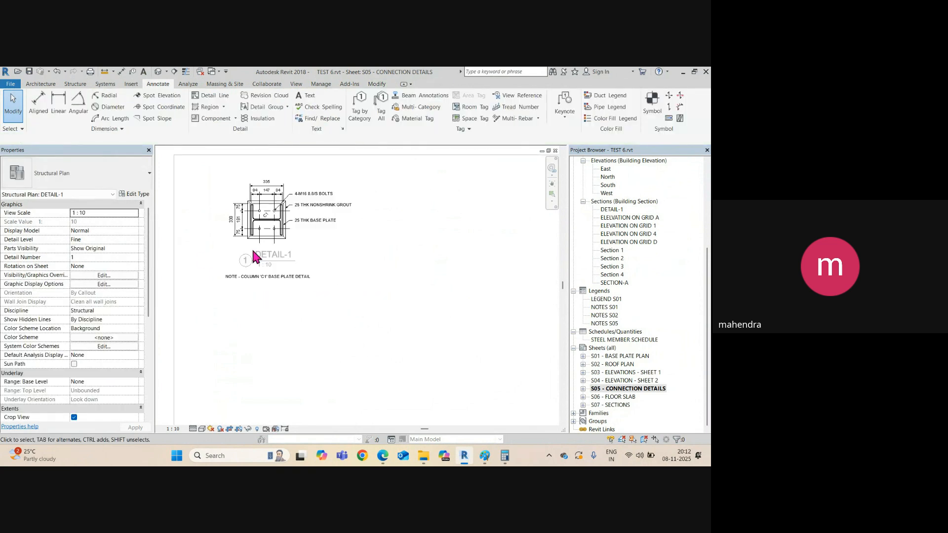
# Step: Move the DETAIL-1 viewport left, closer to the sheet's left border
pyautogui.doubleClick(299, 331)
pyautogui.click(274, 235)
pyautogui.moveTo(276, 240); pyautogui.dragTo(255, 241)
pyautogui.click(304, 334)
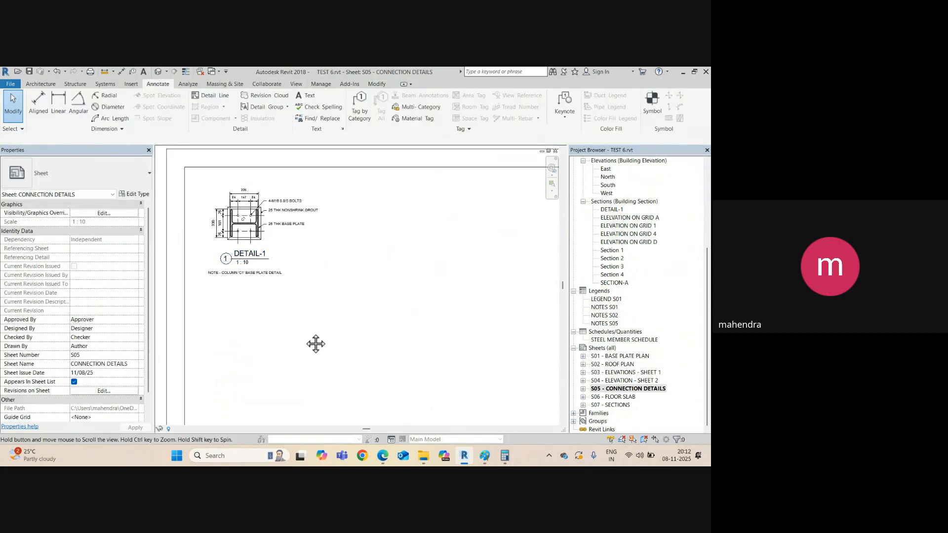
pyautogui.scroll(3, 264, 250)
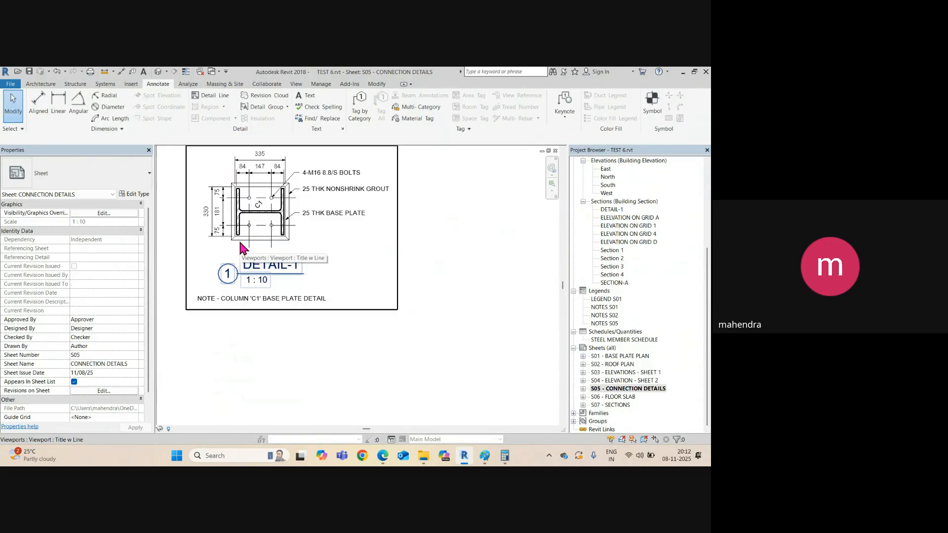
# Step: Draw a horizontal building section through the C1 base plate inside the activated DETAIL-1 view
pyautogui.doubleClick(350, 255)
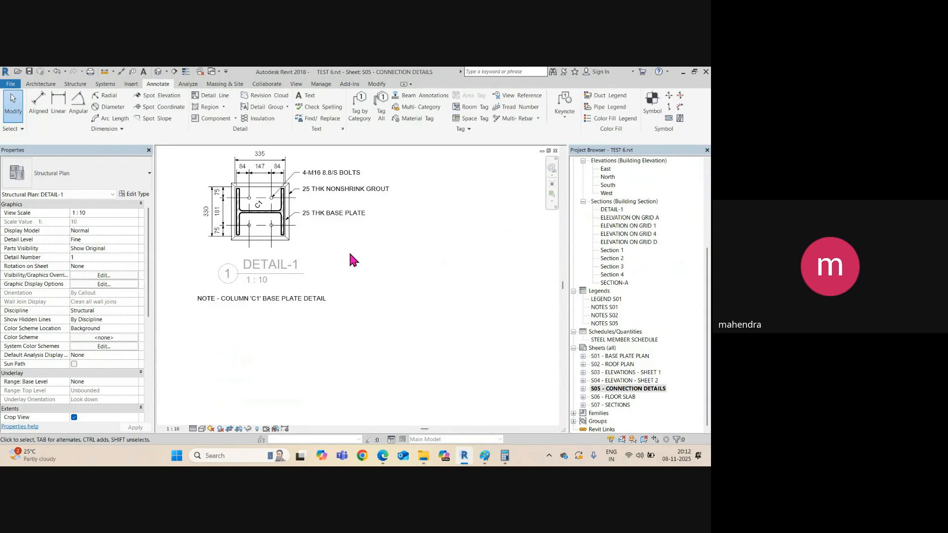
pyautogui.click(174, 72)
pyautogui.scroll(3, 229, 227)
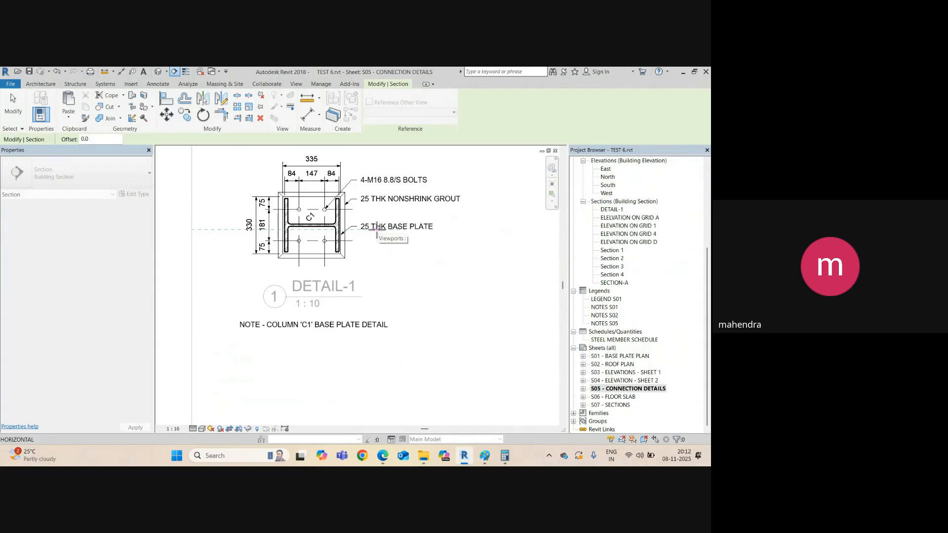
pyautogui.click(377, 229)
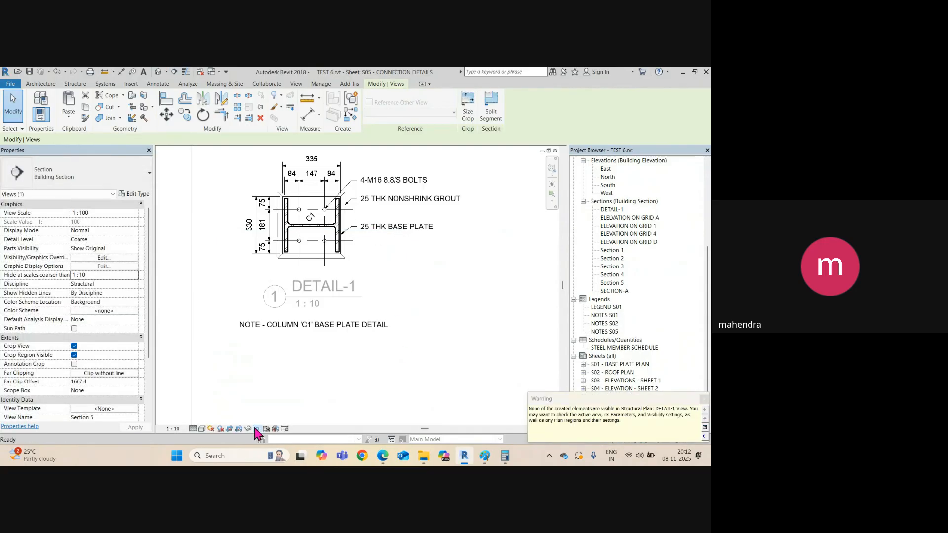
# Step: Reveal hidden elements, unhide the section's category in DETAIL-1, and leave the reveal mode
pyautogui.click(257, 429)
pyautogui.scroll(4, 286, 248)
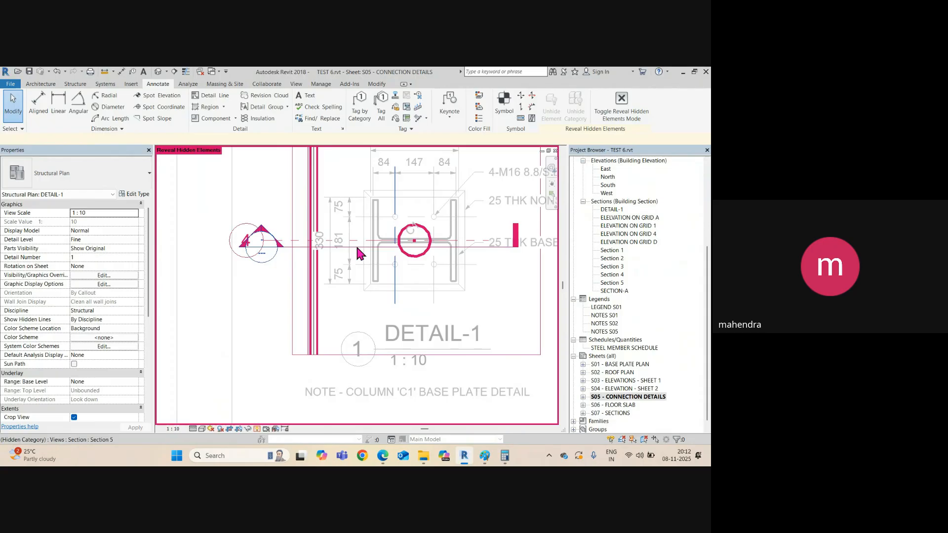
pyautogui.click(304, 246)
pyautogui.rightClick(304, 246)
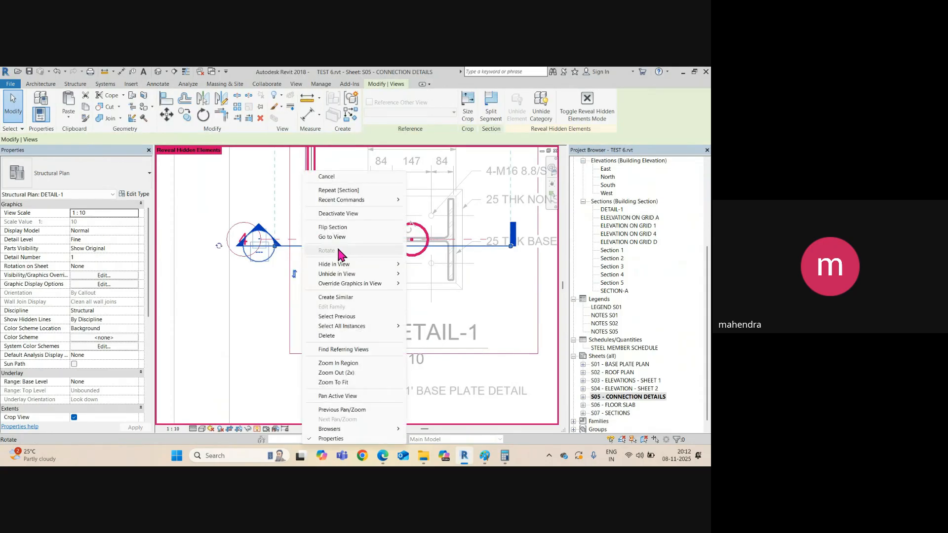
pyautogui.moveTo(348, 274)
pyautogui.click(433, 283)
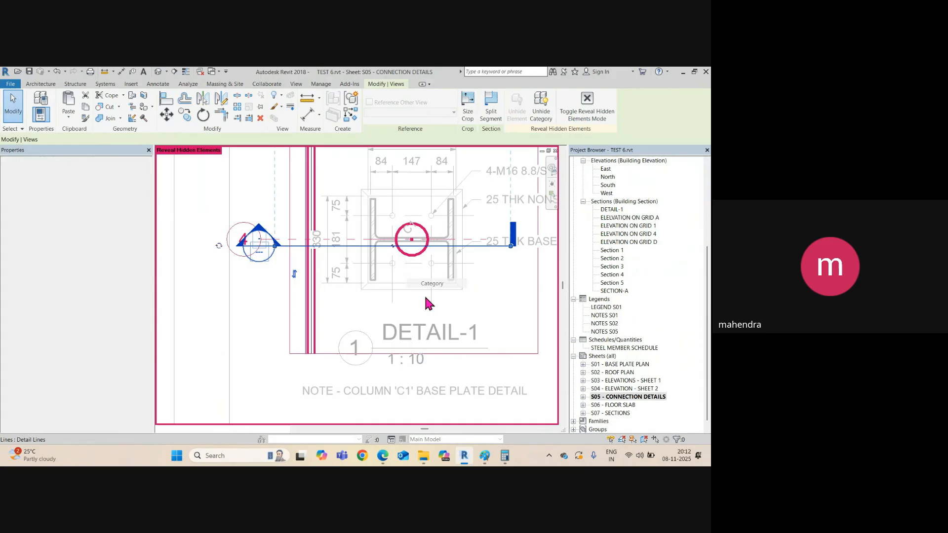
pyautogui.click(257, 428)
pyautogui.scroll(-3, 248, 248)
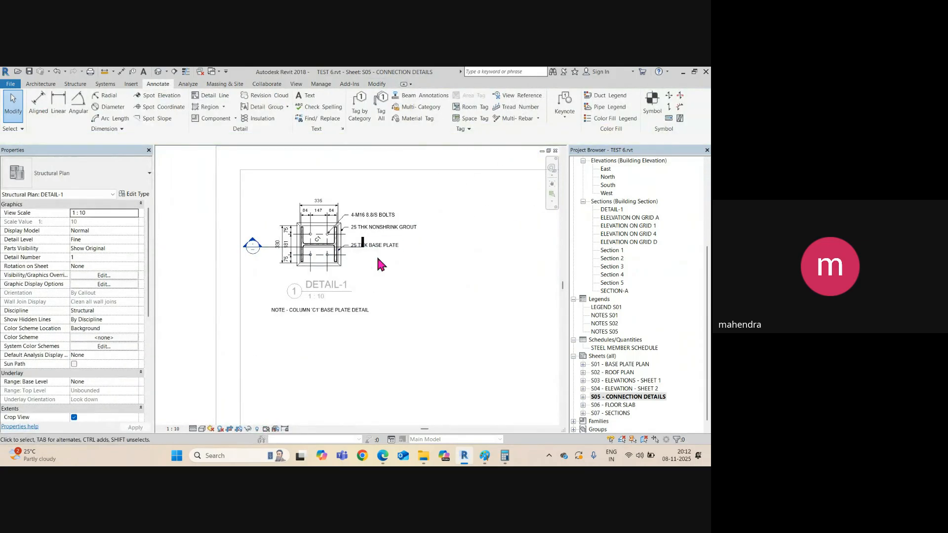
pyautogui.scroll(3, 332, 252)
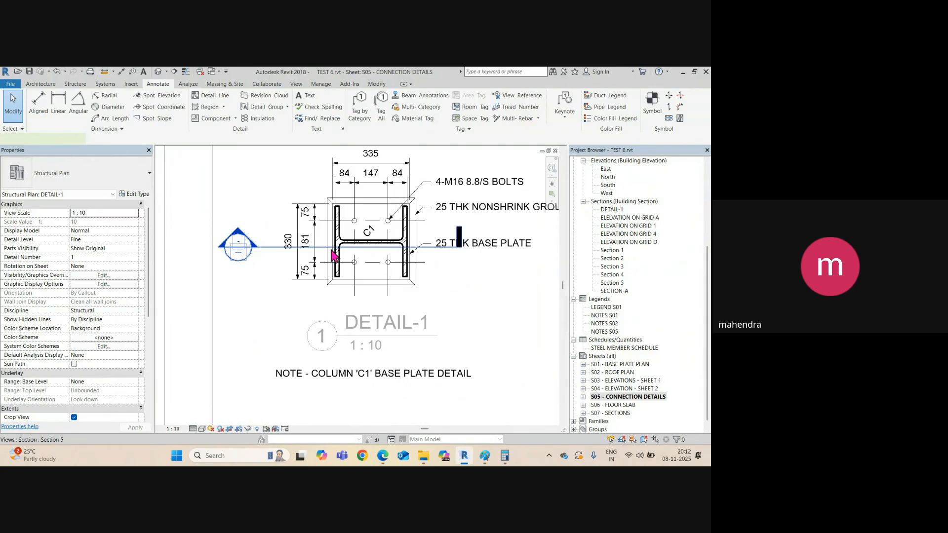
# Step: Gap the section line so only short ends show on both sides of the base plate, and reduce its far clip to about 65 mm
pyautogui.click(332, 255)
pyautogui.moveTo(364, 263); pyautogui.dragTo(409, 313, button='middle')
pyautogui.moveTo(387, 282); pyautogui.dragTo(499, 279)
pyautogui.click(498, 280)
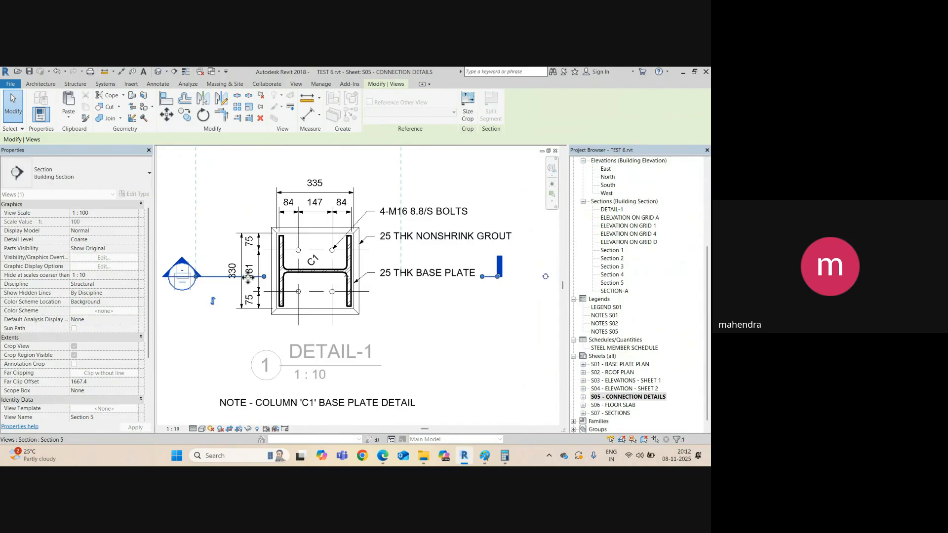
pyautogui.moveTo(223, 278); pyautogui.dragTo(216, 278)
pyautogui.scroll(-5, 328, 312)
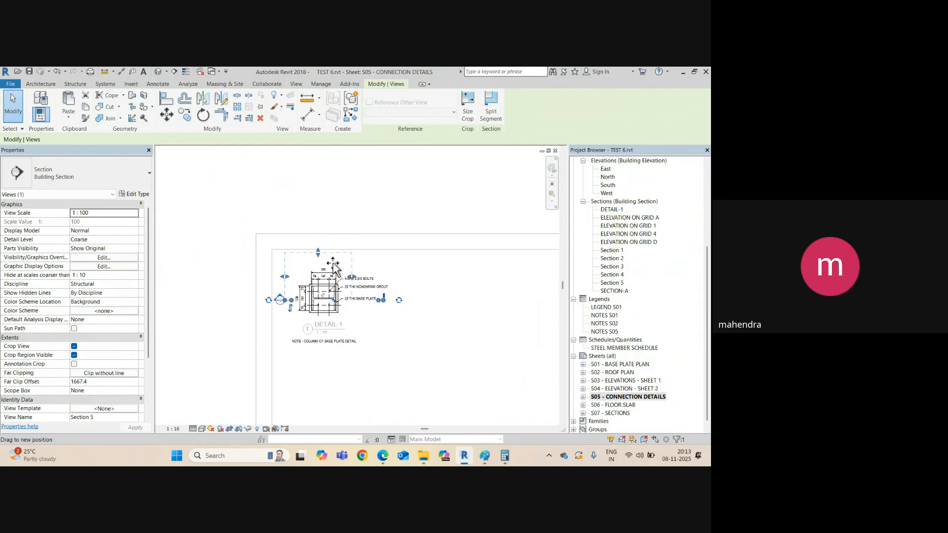
pyautogui.scroll(2, 337, 291)
pyautogui.click(463, 345)
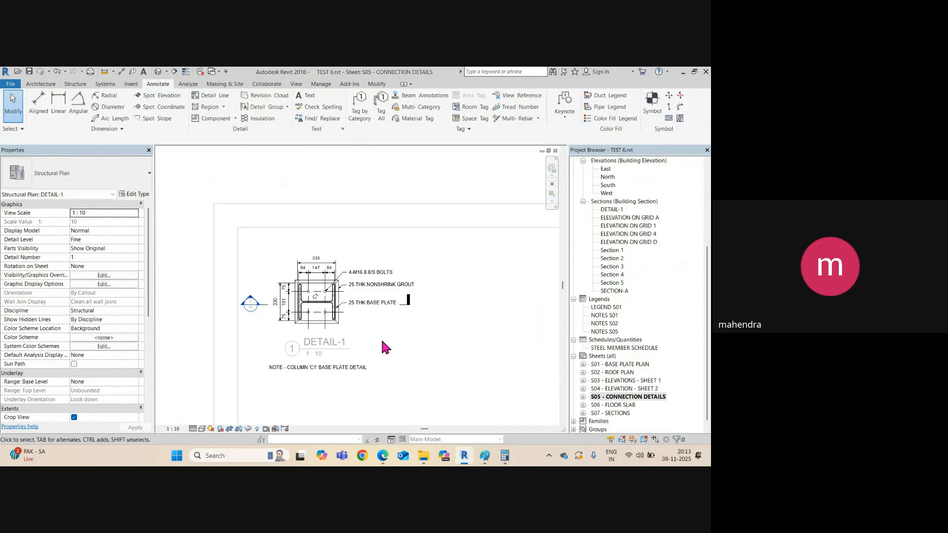
# Step: Open the view of the new section cut through the C1 base plate
pyautogui.scroll(2, 387, 348)
pyautogui.scroll(5, 619, 314)
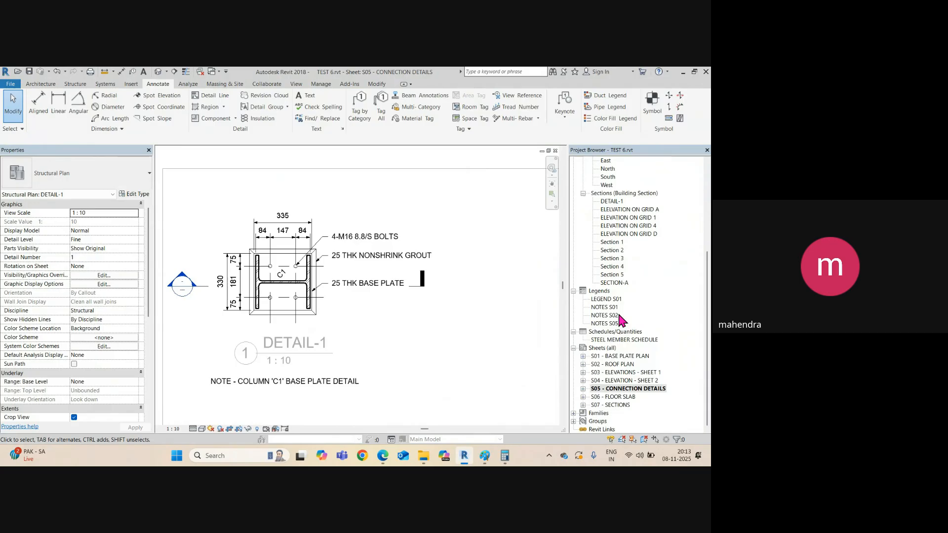
pyautogui.click(405, 285)
pyautogui.rightClick(425, 285)
pyautogui.click(458, 246)
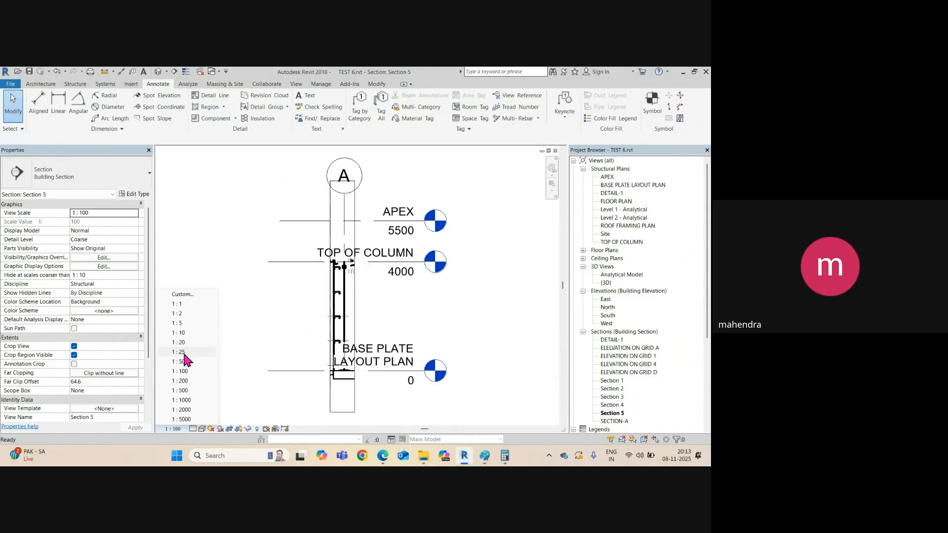
# Step: Set the section view's scale to 1:10 and its detail level to Fine
pyautogui.click(180, 334)
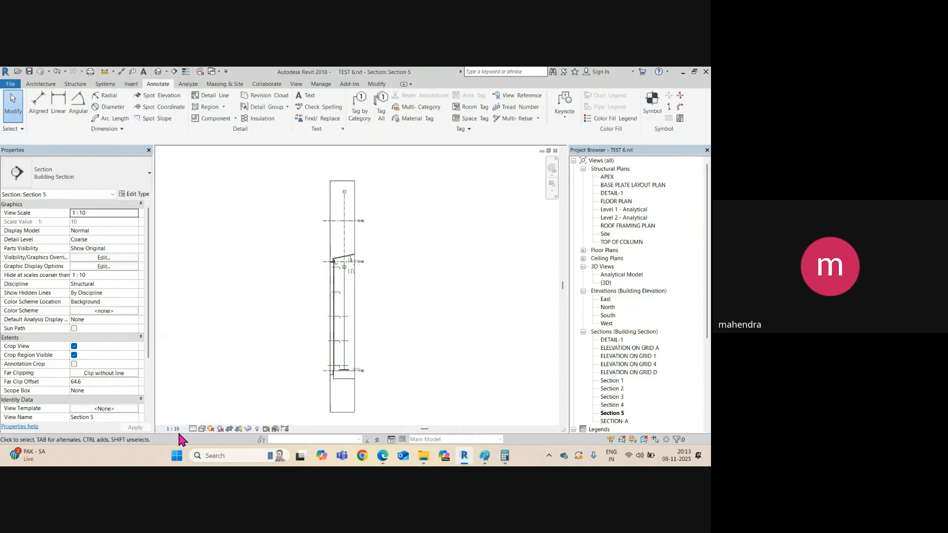
pyautogui.click(204, 419)
pyautogui.scroll(3, 348, 414)
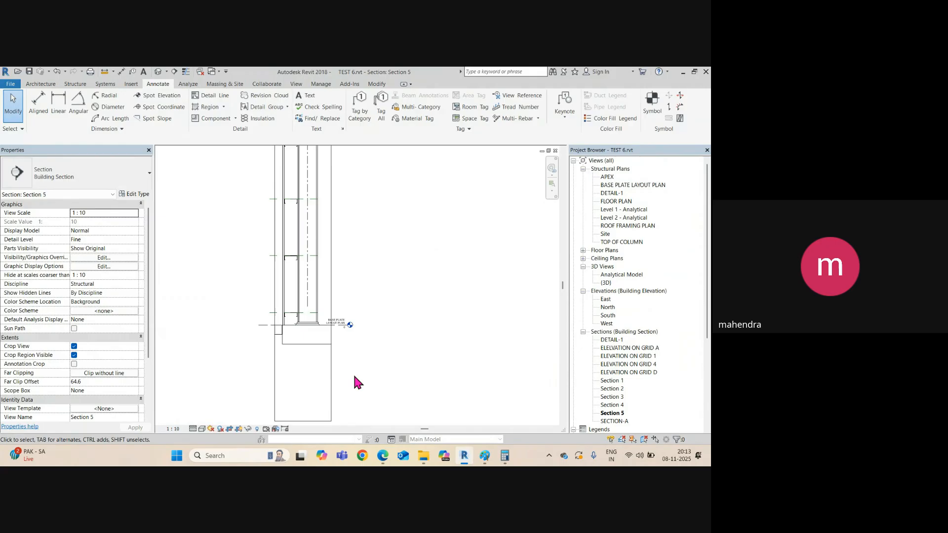
# Step: Hide the level lines and heads in the section view
pyautogui.scroll(2, 345, 338)
pyautogui.scroll(1, 345, 332)
pyautogui.rightClick(348, 324)
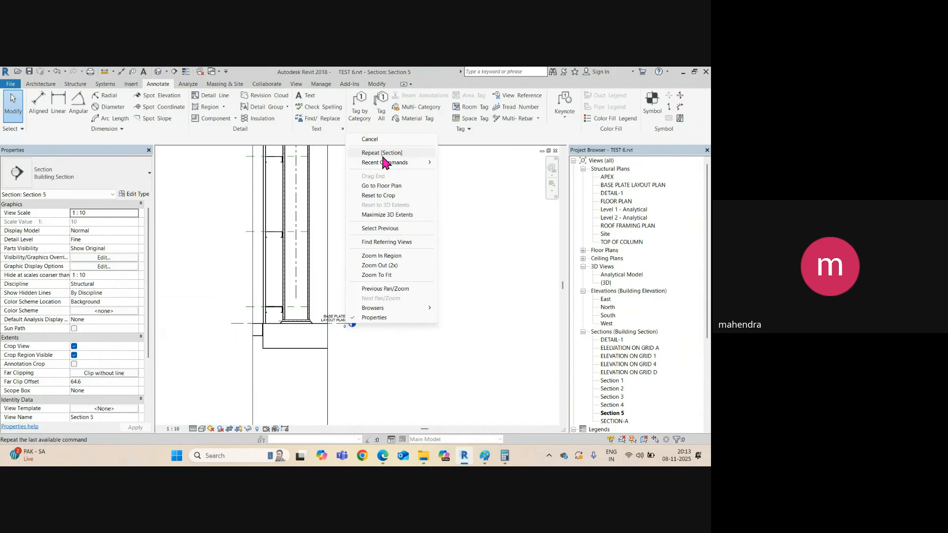
pyautogui.click(363, 352)
pyautogui.rightClick(337, 321)
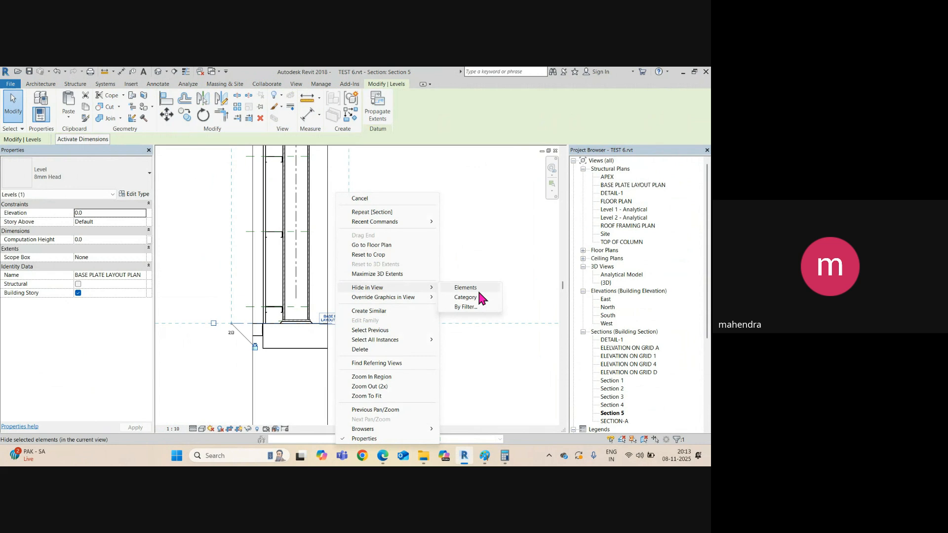
pyautogui.click(477, 290)
# Step: Shorten the section's crop region from above and below so it frames only the column base and the slab
pyautogui.scroll(-3, 287, 329)
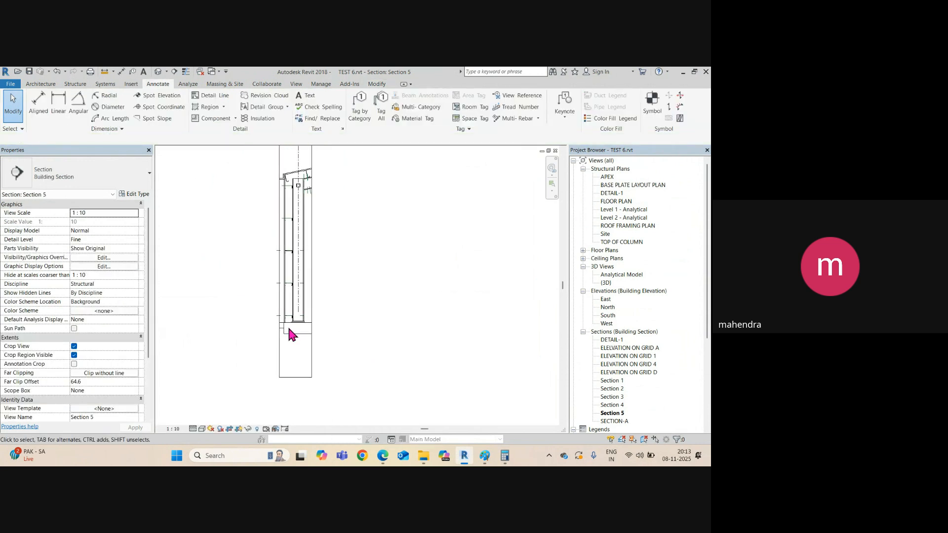
pyautogui.click(312, 250)
pyautogui.scroll(-2, 312, 247)
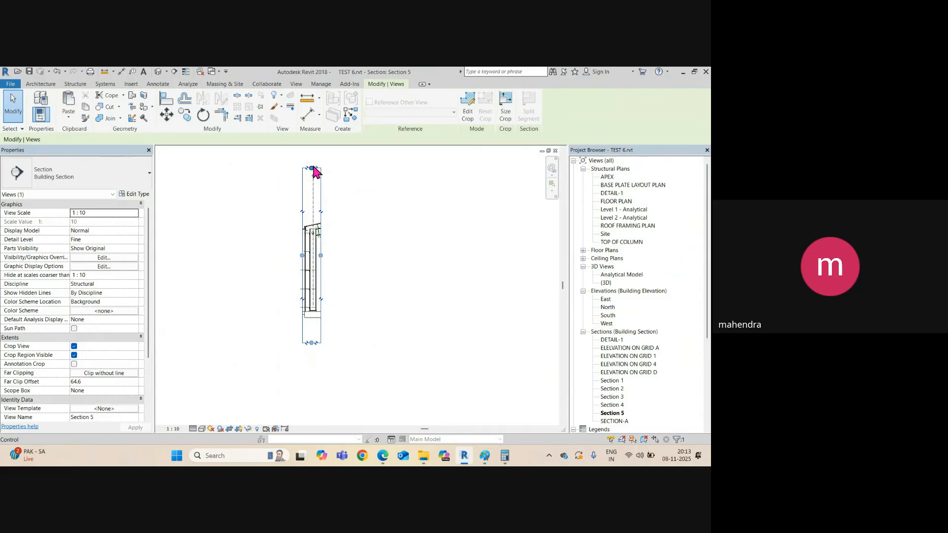
pyautogui.moveTo(314, 171); pyautogui.dragTo(320, 282)
pyautogui.scroll(2, 312, 362)
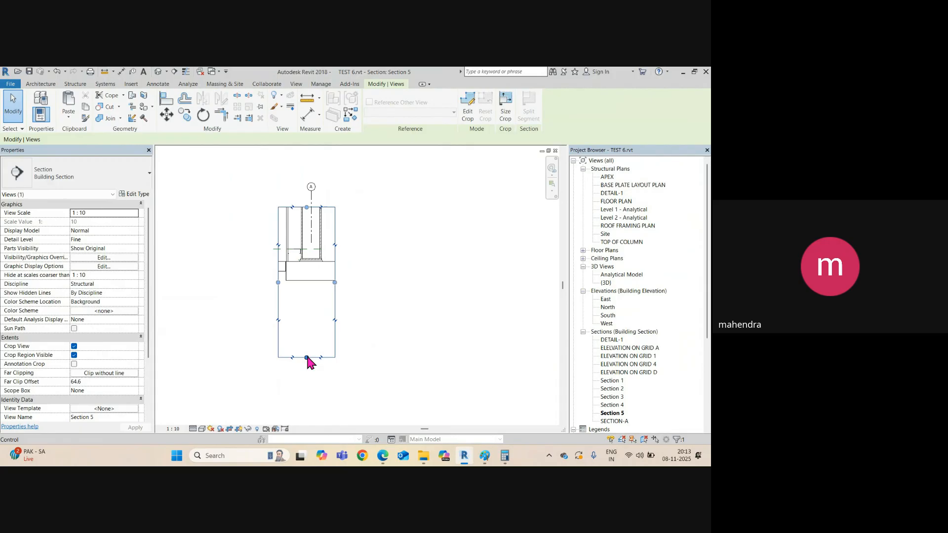
pyautogui.moveTo(307, 358); pyautogui.dragTo(307, 292)
pyautogui.scroll(2, 289, 245)
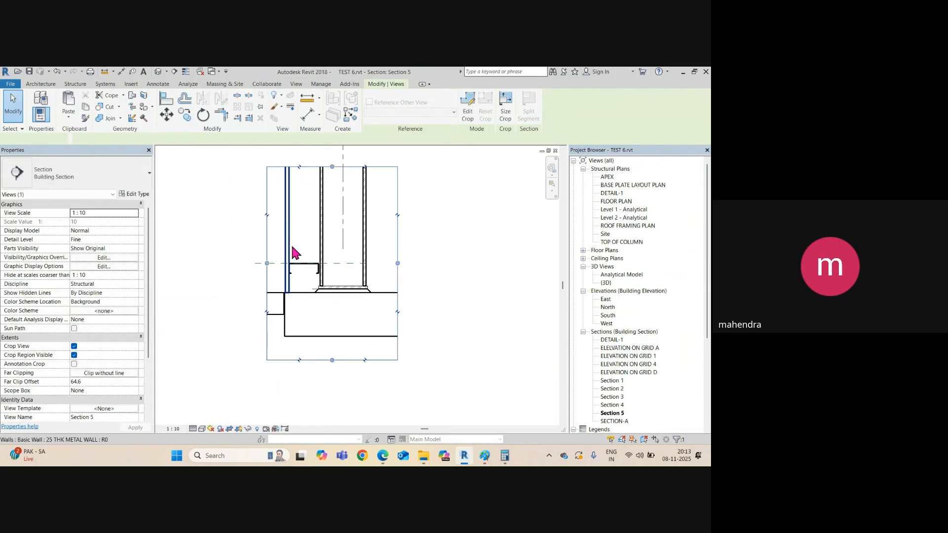
# Step: Hide the metal wall, the girt and the Generic 150mm floor beside the slab in the section view
pyautogui.click(293, 253)
pyautogui.keyDown('ctrl'); pyautogui.click(289, 299); pyautogui.keyUp('ctrl')
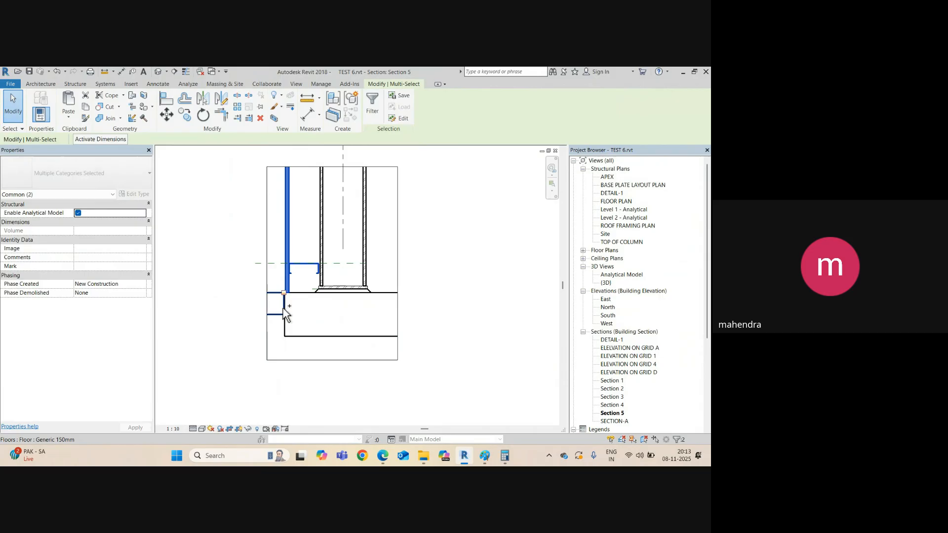
pyautogui.keyDown('ctrl'); pyautogui.click(277, 312); pyautogui.keyUp('ctrl')
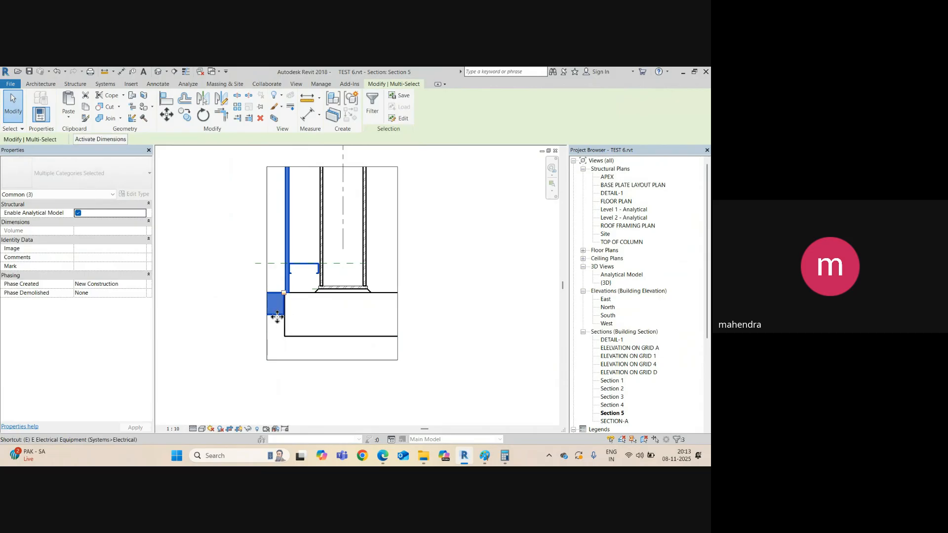
pyautogui.press('Delete')
pyautogui.scroll(-2, 318, 259)
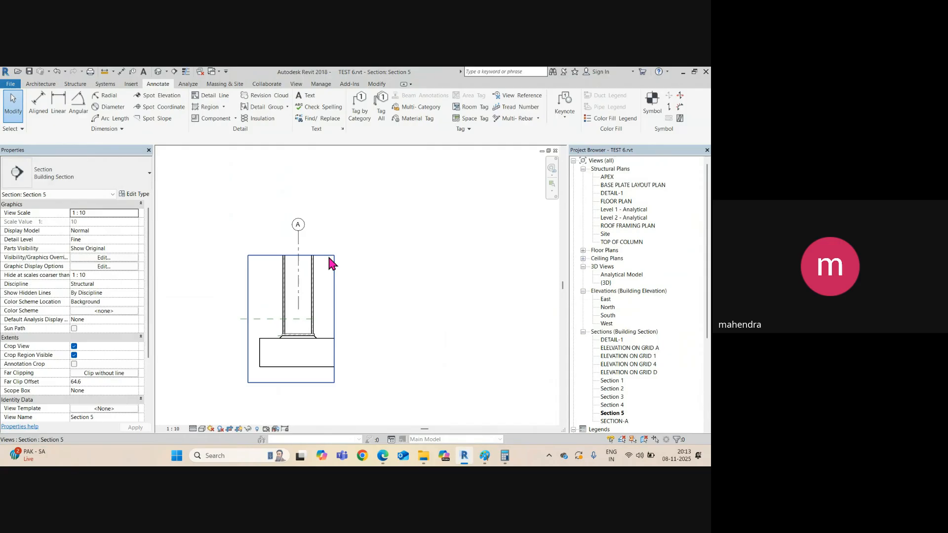
# Step: Narrow the crop region on both sides around the column so the slab runs across its full width
pyautogui.click(334, 320)
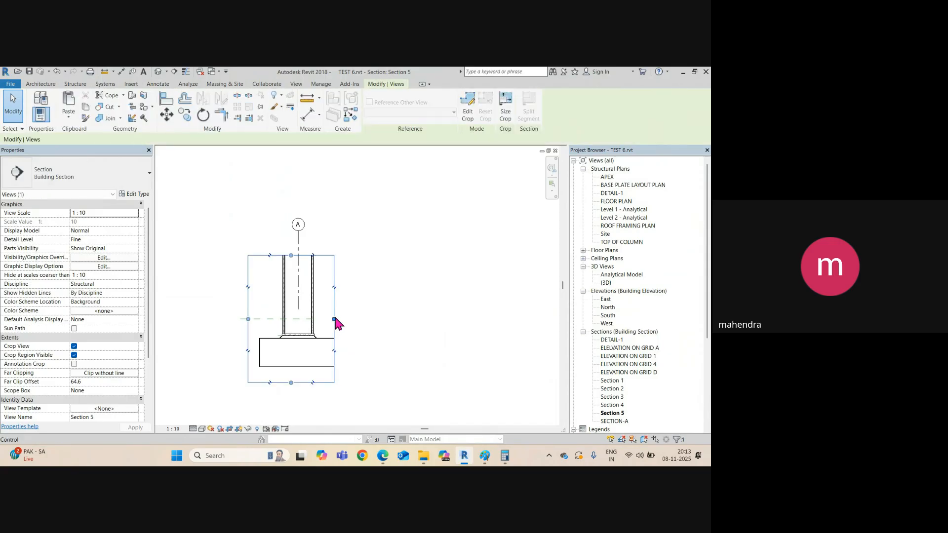
pyautogui.moveTo(334, 319); pyautogui.dragTo(337, 319)
pyautogui.moveTo(249, 319); pyautogui.dragTo(262, 320)
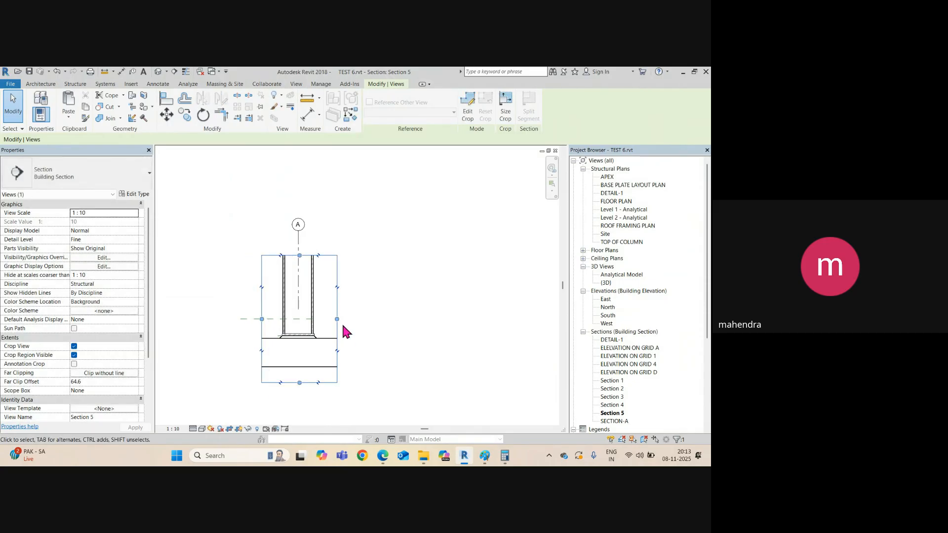
pyautogui.moveTo(338, 320); pyautogui.dragTo(334, 320)
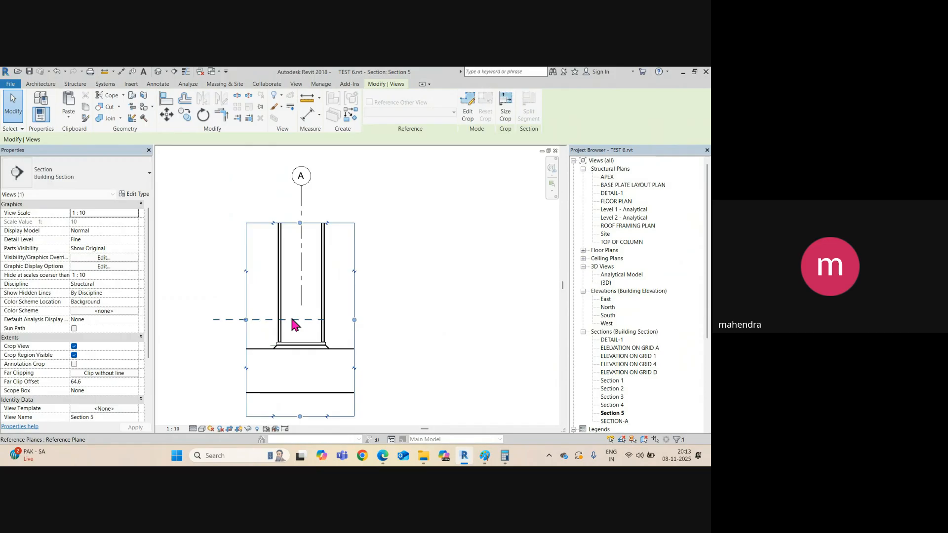
# Step: Hide the horizontal reference plane crossing the column in the section view
pyautogui.scroll(3, 289, 316)
pyautogui.click(290, 317)
pyautogui.rightClick(290, 318)
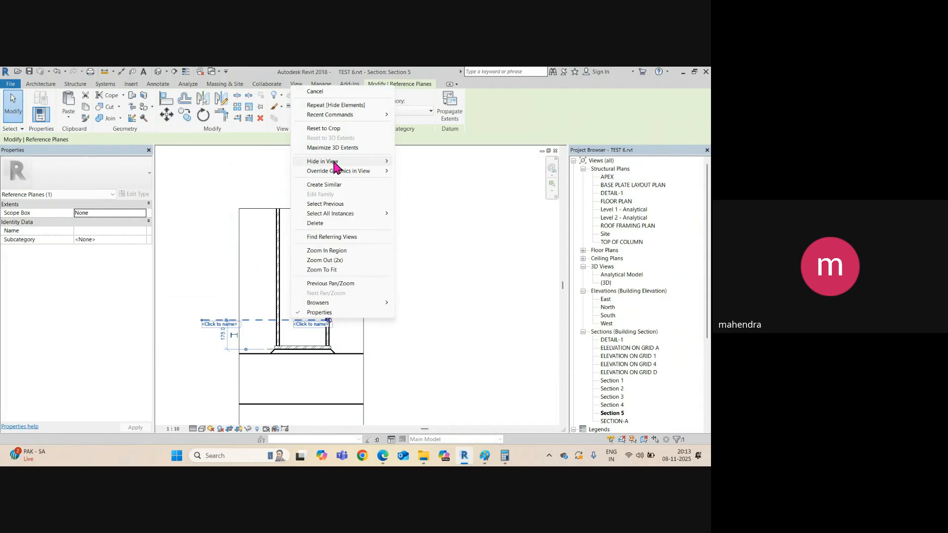
pyautogui.moveTo(334, 162)
pyautogui.click(420, 171)
# Step: Lower the crop region's upper edge closer to the base plate and hide grid A in the section view
pyautogui.click(353, 209)
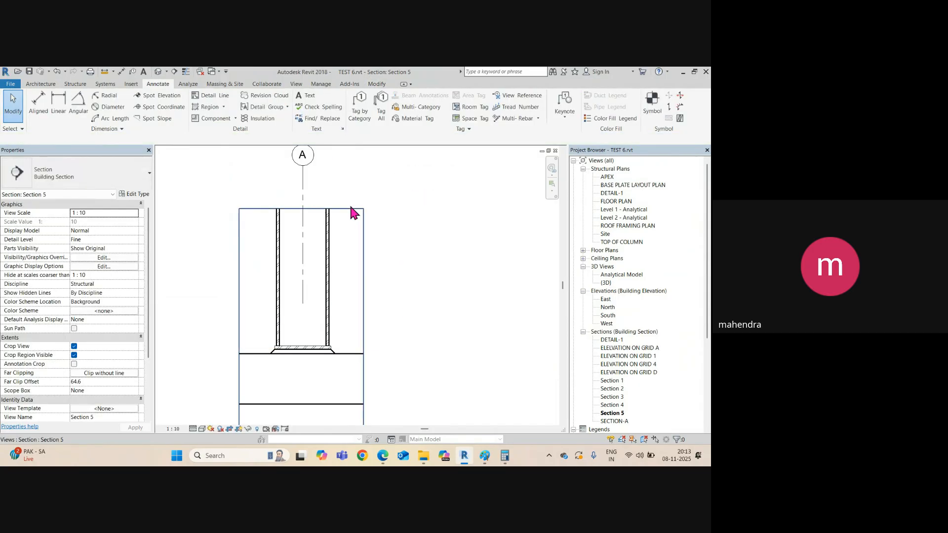
pyautogui.moveTo(303, 209); pyautogui.dragTo(303, 257)
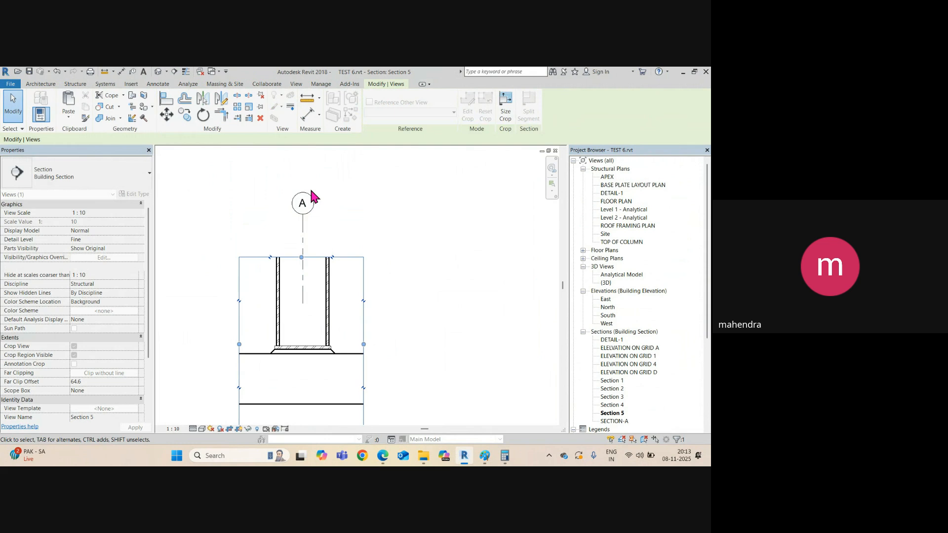
pyautogui.click(303, 236)
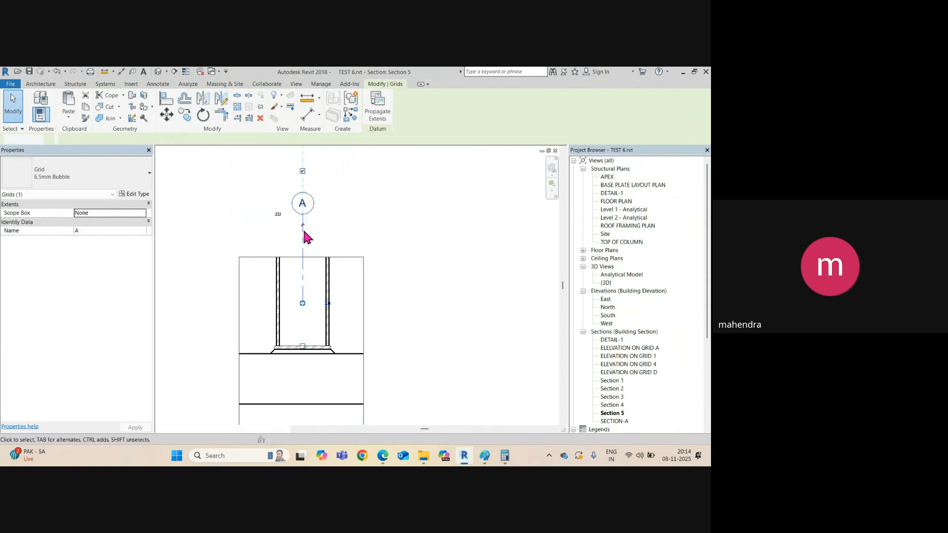
pyautogui.press('Delete')
pyautogui.scroll(-3, 303, 230)
pyautogui.scroll(2, 329, 324)
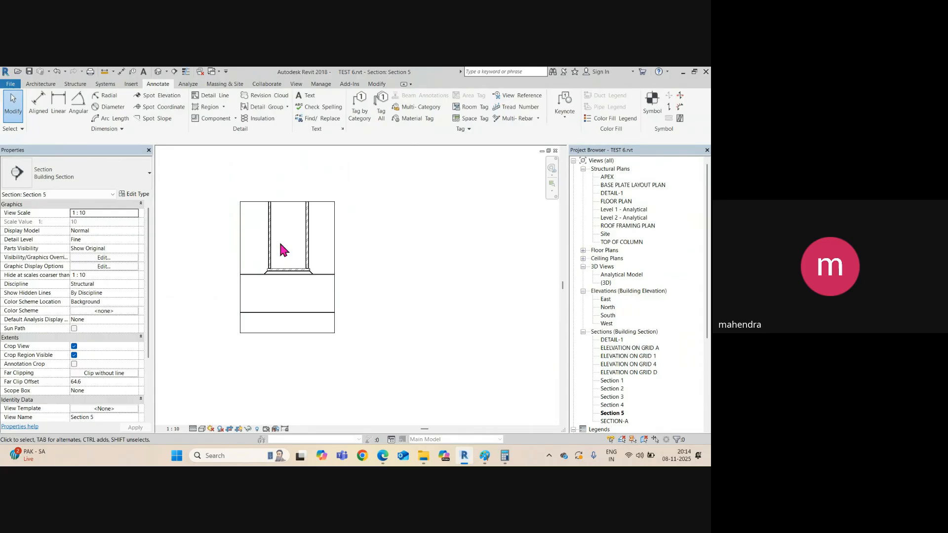
# Step: Override the 300 THK SLAB's graphics in this view with a Concrete cut pattern in grey RGB 192-192-192
pyautogui.click(271, 313)
pyautogui.rightClick(271, 311)
pyautogui.moveTo(334, 164)
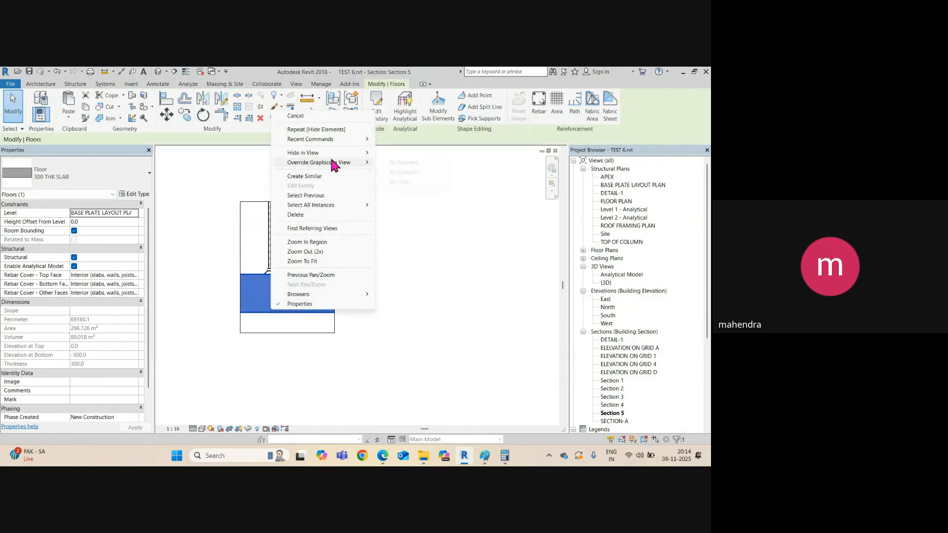
pyautogui.click(406, 163)
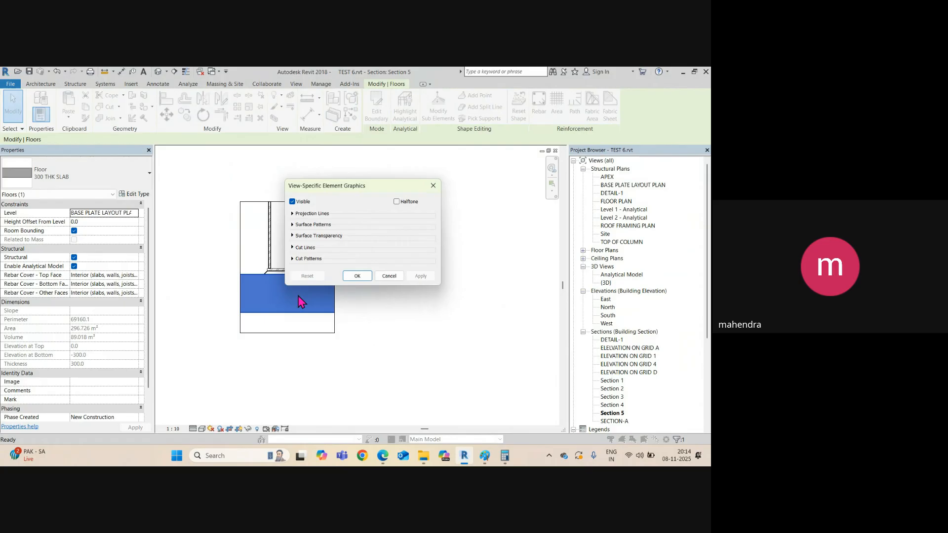
pyautogui.click(292, 260)
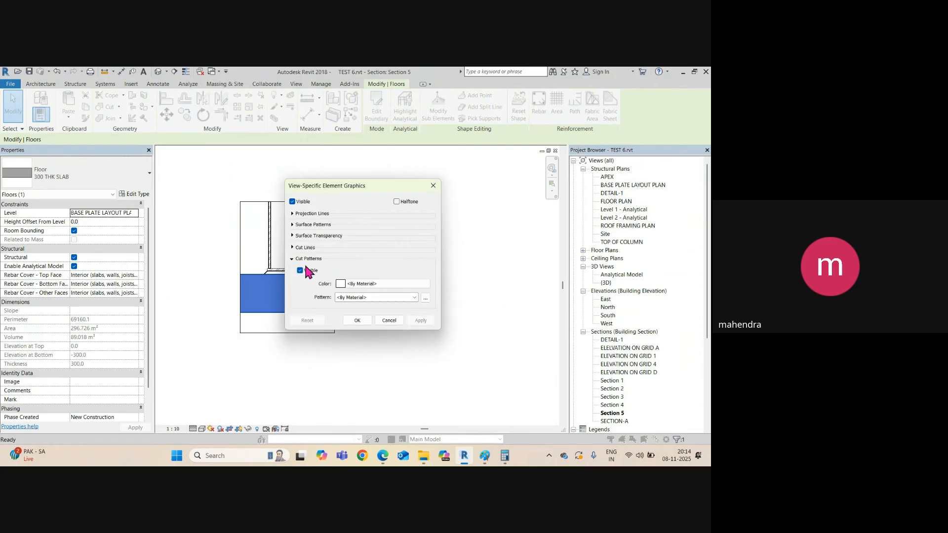
pyautogui.click(356, 287)
pyautogui.click(329, 243)
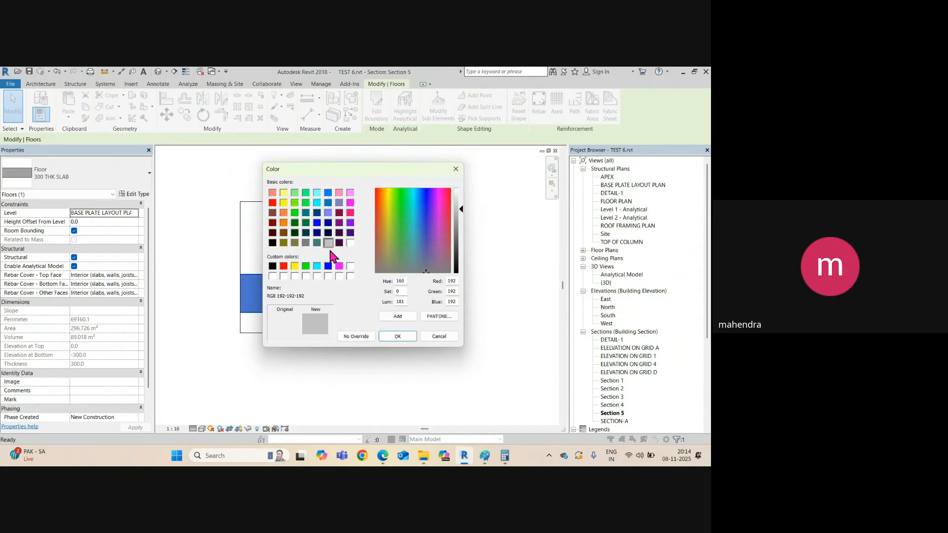
pyautogui.click(395, 338)
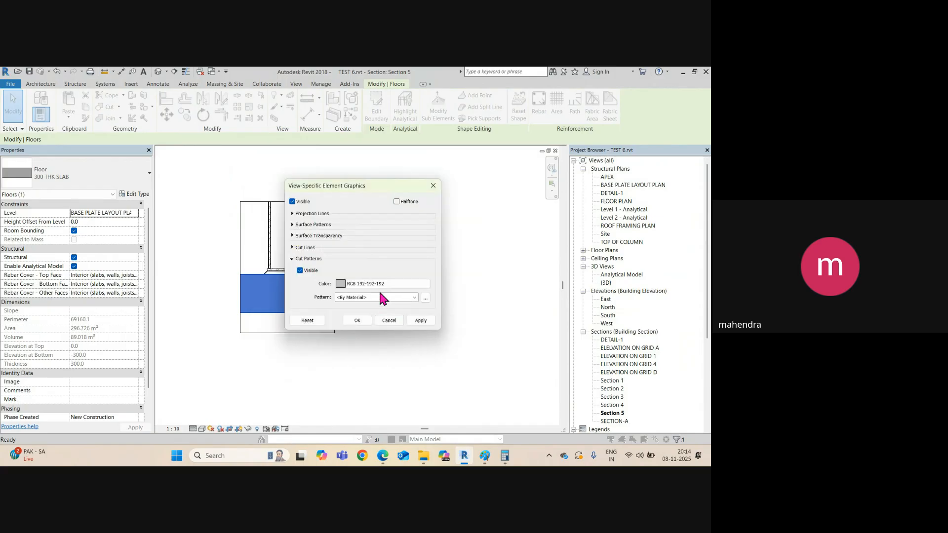
pyautogui.click(380, 296)
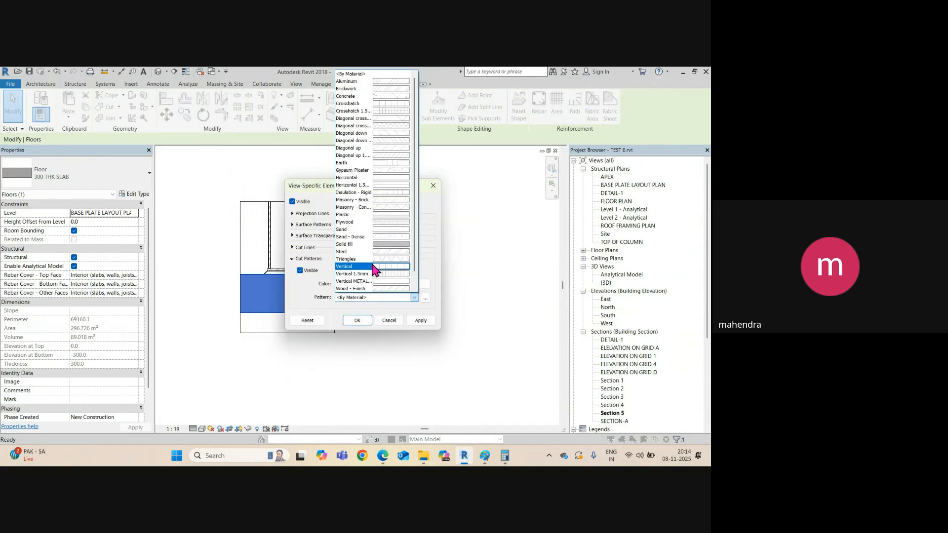
pyautogui.click(373, 97)
pyautogui.click(358, 320)
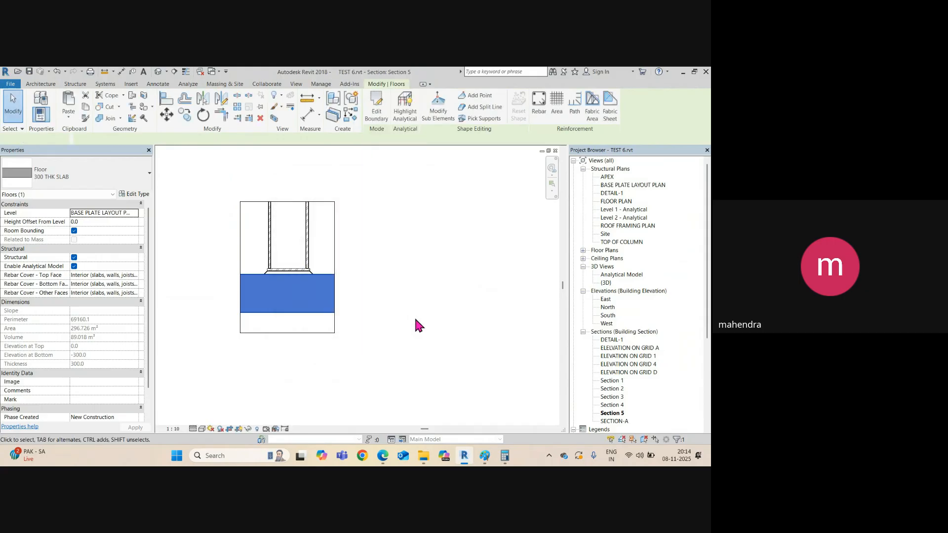
pyautogui.click(394, 321)
# Step: Turn on halftone in the 300 THK SLAB's view-specific element graphics
pyautogui.scroll(3, 291, 315)
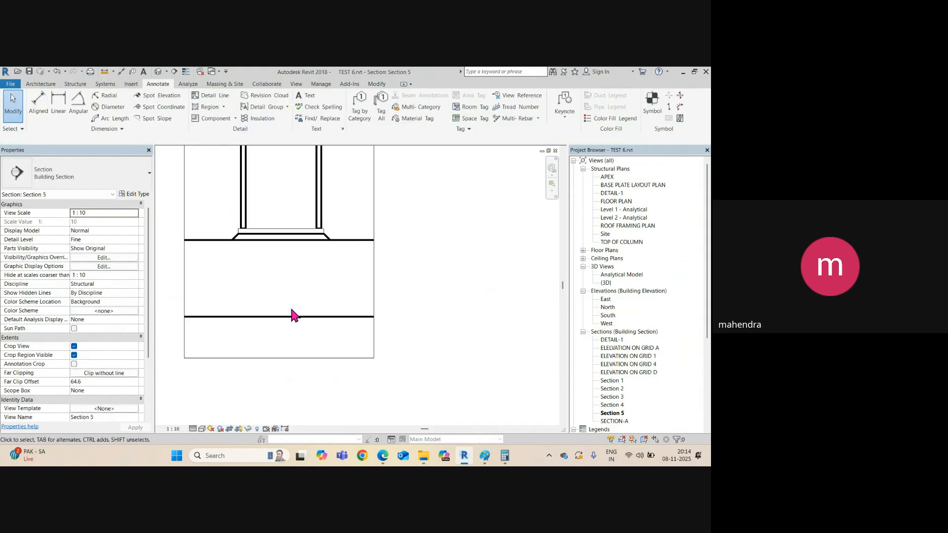
pyautogui.rightClick(324, 328)
pyautogui.moveTo(394, 183)
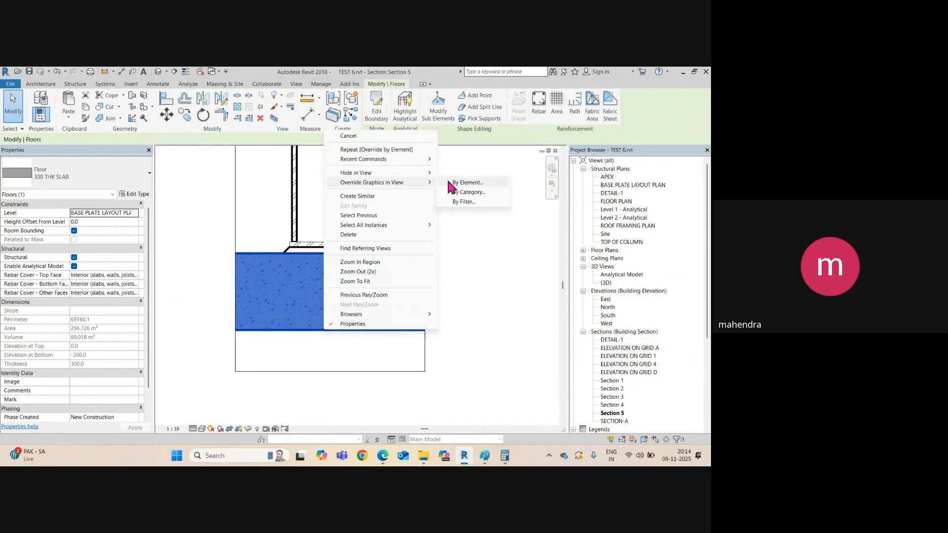
pyautogui.click(447, 181)
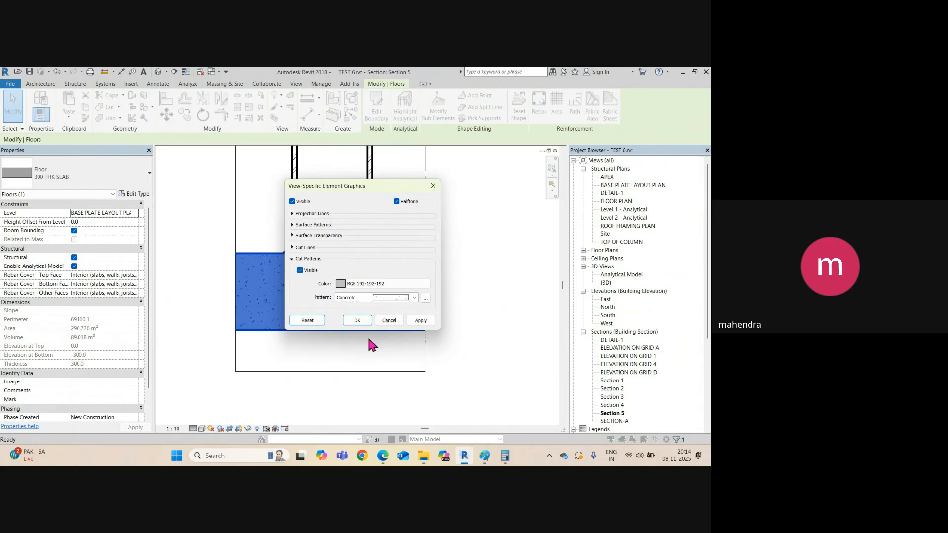
pyautogui.click(358, 321)
pyautogui.click(463, 316)
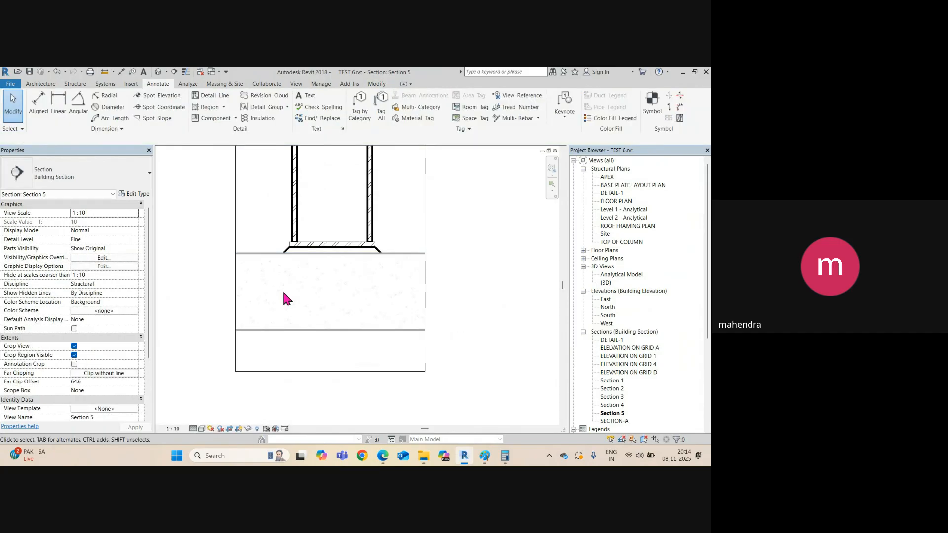
# Step: Rename the Section 5 view as SECTION -B
pyautogui.scroll(-2, 285, 305)
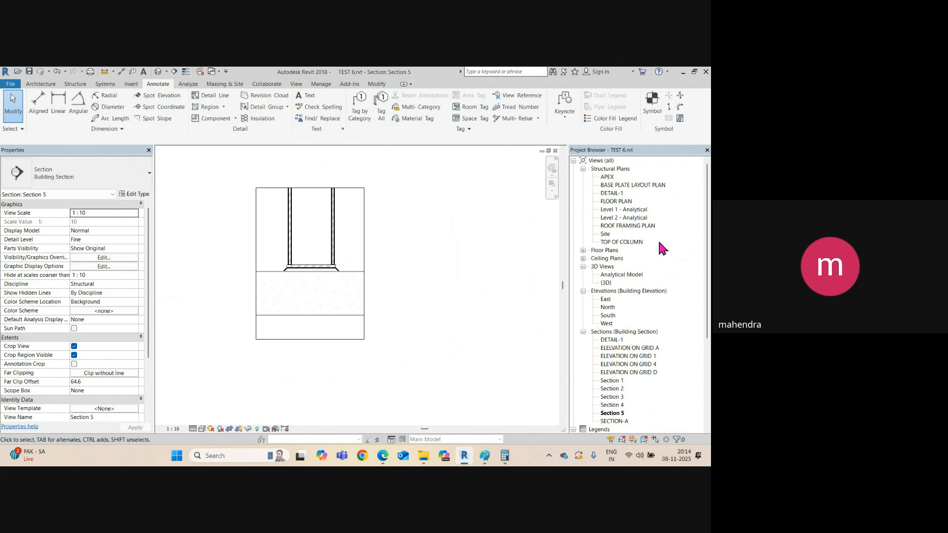
pyautogui.rightClick(612, 415)
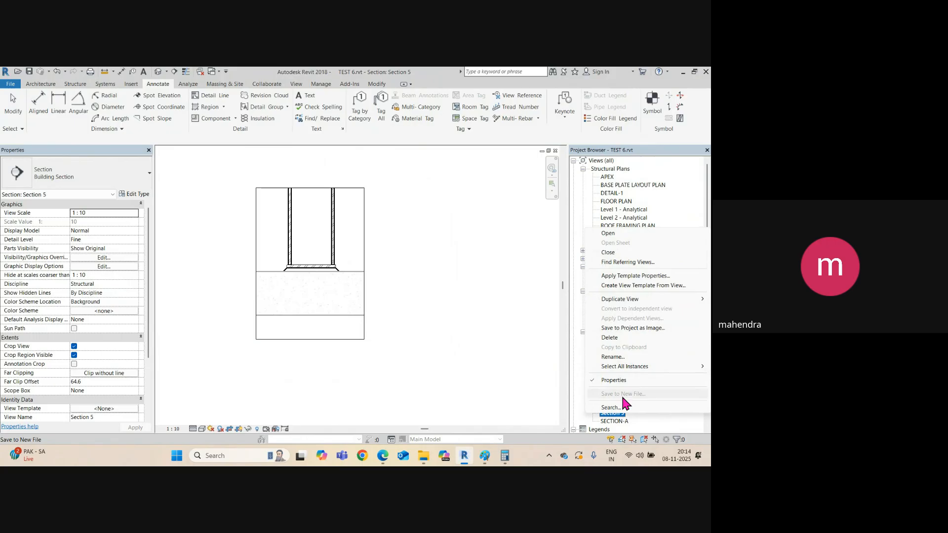
pyautogui.click(613, 357)
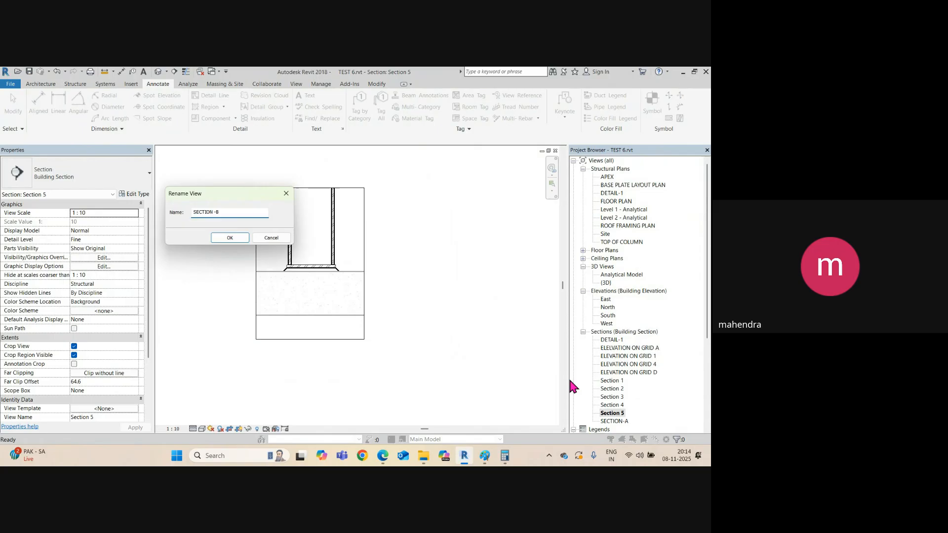
pyautogui.click(233, 238)
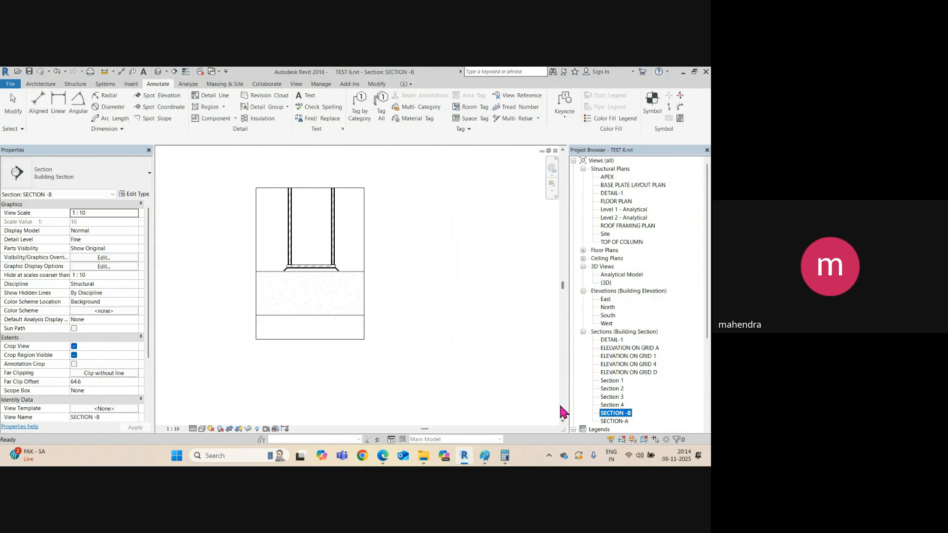
pyautogui.scroll(-3, 613, 424)
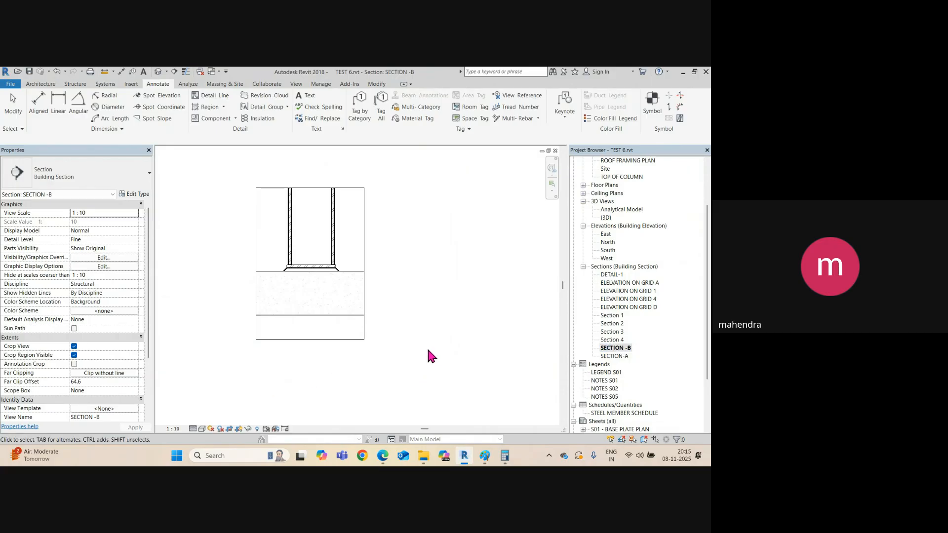
# Step: Place the SECTION -B view on sheet S05 - CONNECTION DETAILS beside DETAIL-1
pyautogui.hotkey('ctrl', 'Tab')
pyautogui.scroll(-3, 418, 354)
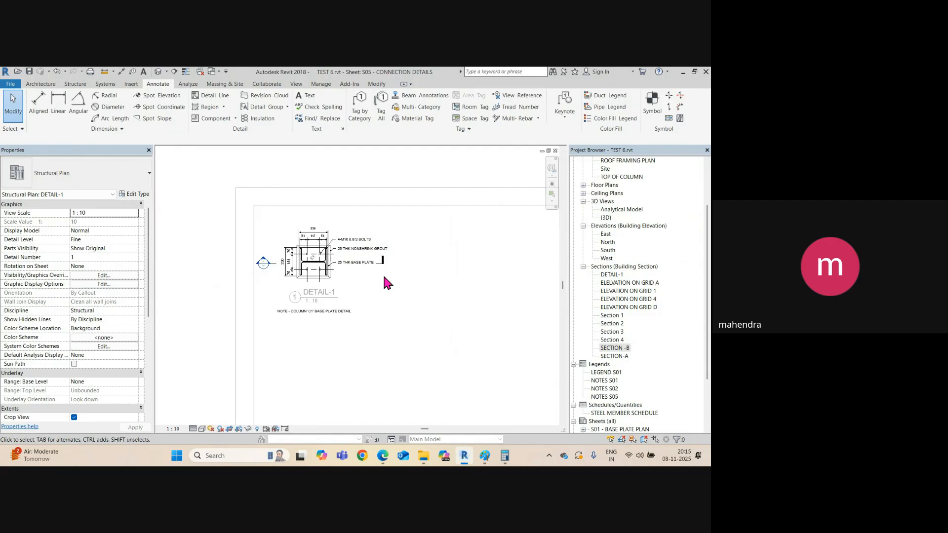
pyautogui.doubleClick(239, 242)
pyautogui.click(603, 348)
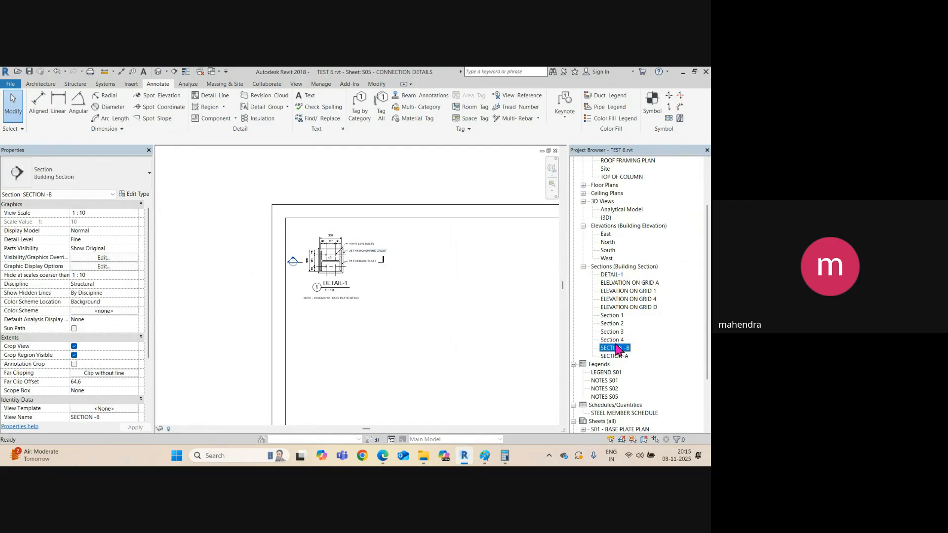
pyautogui.moveTo(441, 267); pyautogui.dragTo(434, 256)
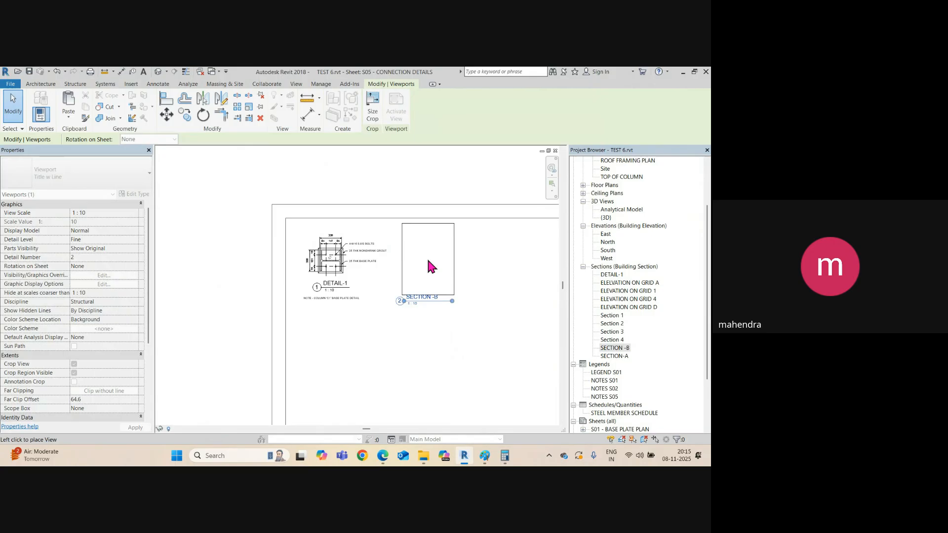
pyautogui.click(428, 258)
pyautogui.scroll(2, 458, 264)
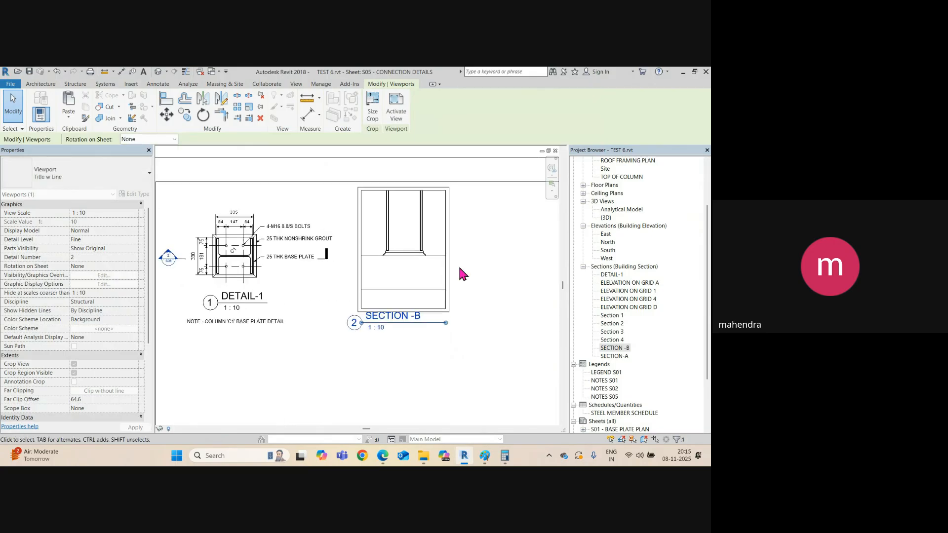
pyautogui.scroll(2, 303, 297)
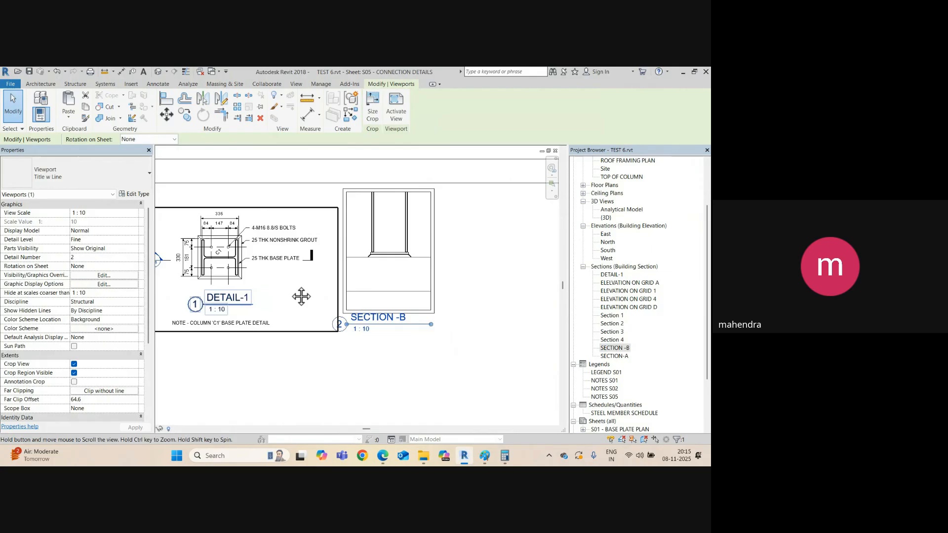
pyautogui.doubleClick(337, 254)
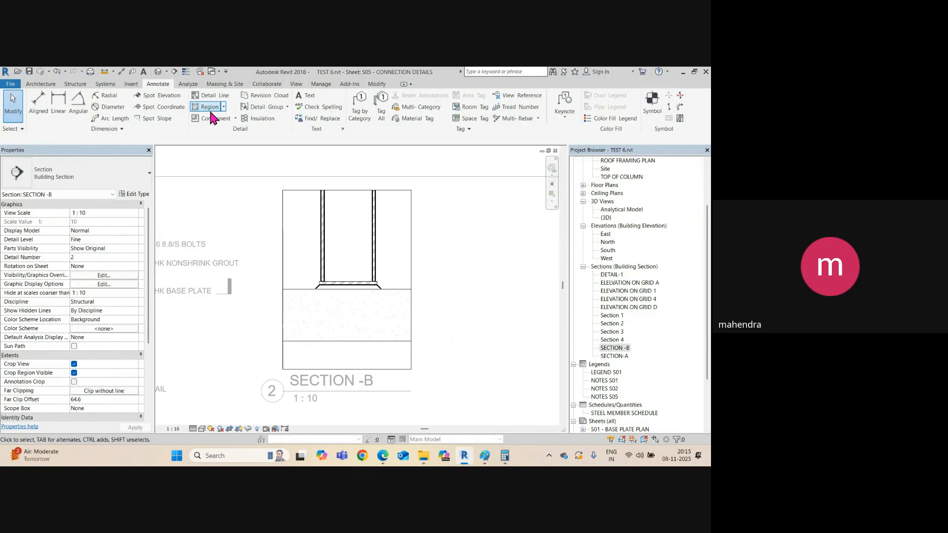
pyautogui.click(235, 118)
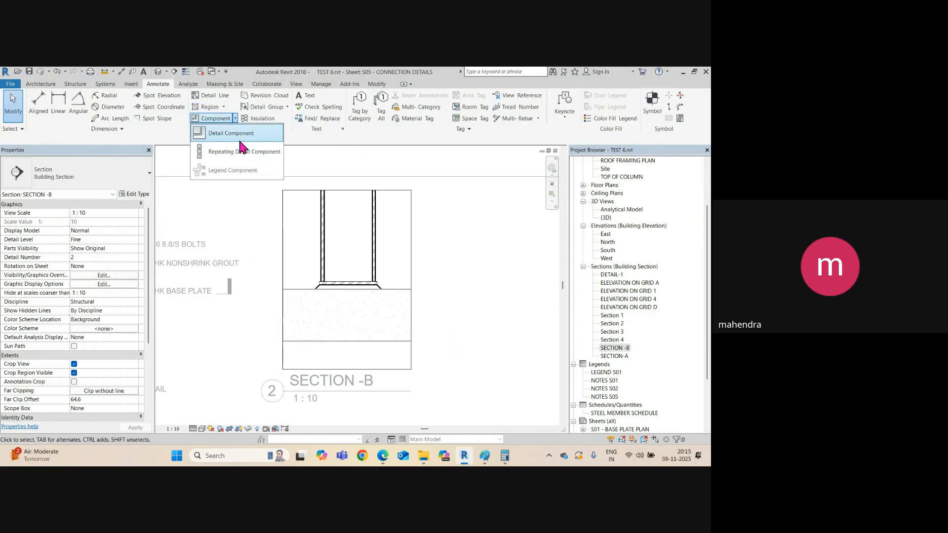
pyautogui.click(518, 330)
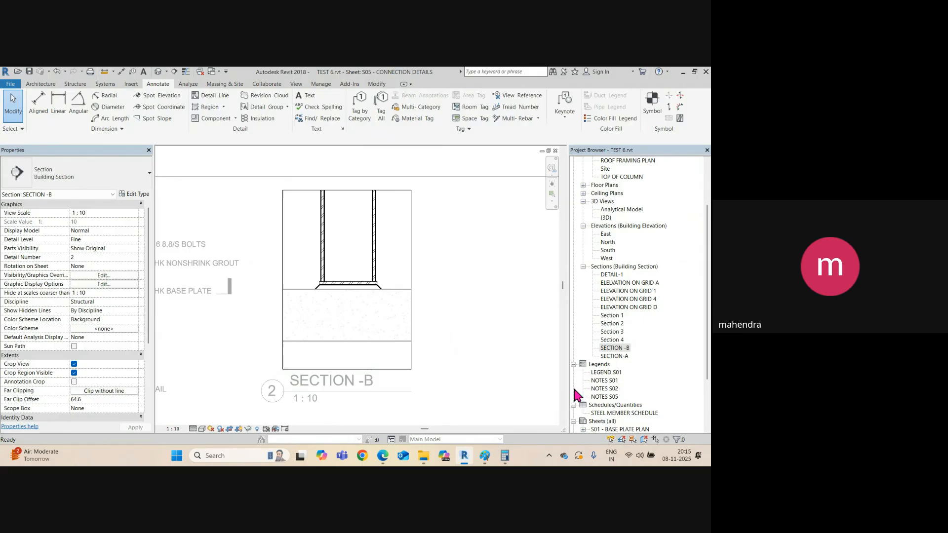
pyautogui.scroll(-3, 530, 341)
pyautogui.scroll(-2, 425, 302)
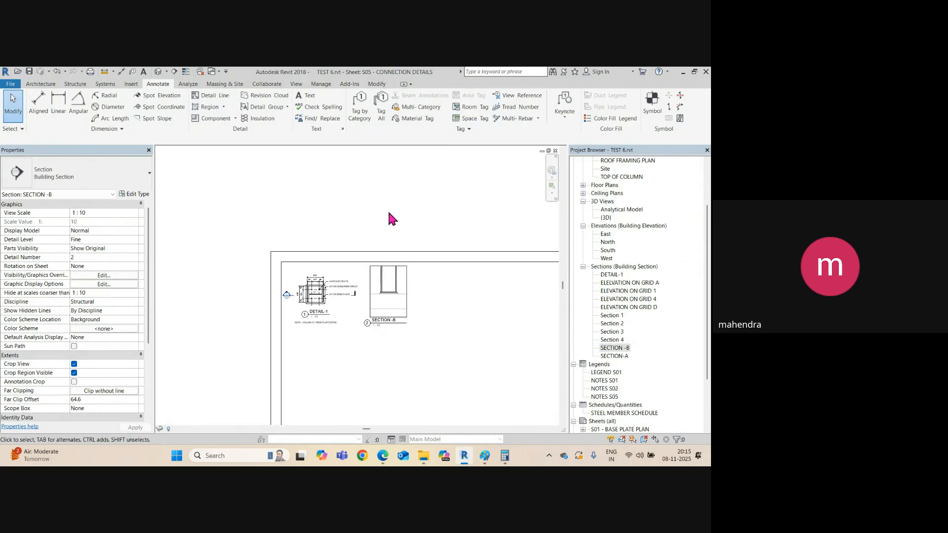
pyautogui.click(387, 210)
pyautogui.scroll(-3, 653, 367)
# Step: Copy the M_Break Line at the slab's end in DETAIL-1 on sheet S07 - SECTIONS
pyautogui.doubleClick(617, 405)
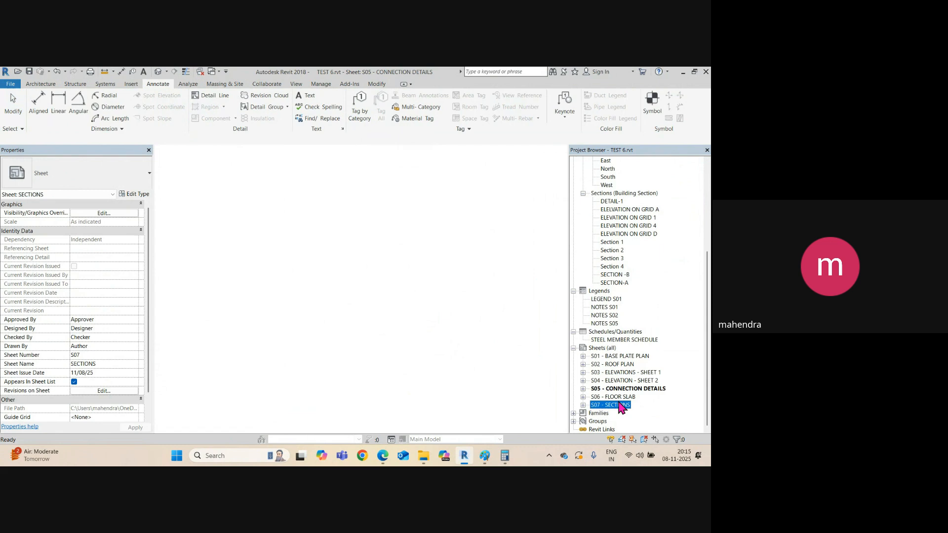
pyautogui.scroll(4, 286, 284)
pyautogui.scroll(3, 278, 291)
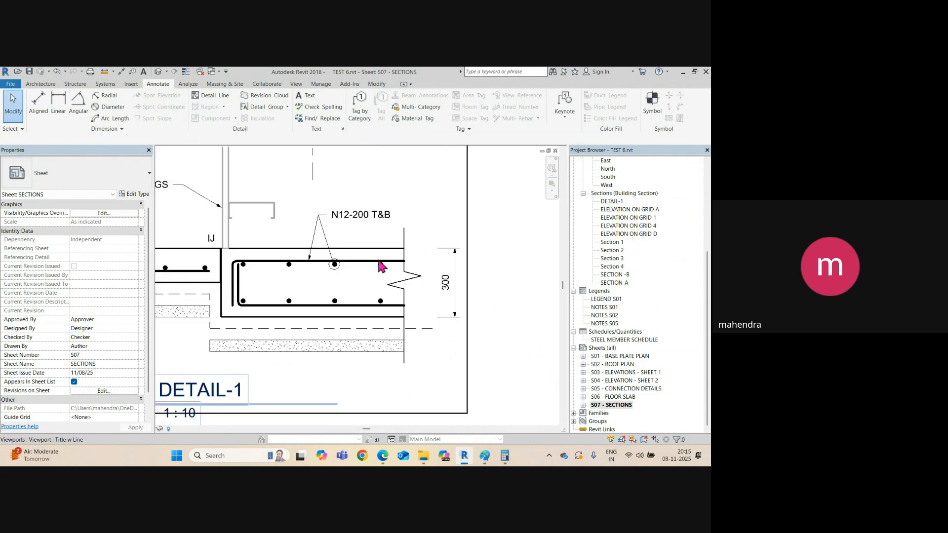
pyautogui.click(403, 236)
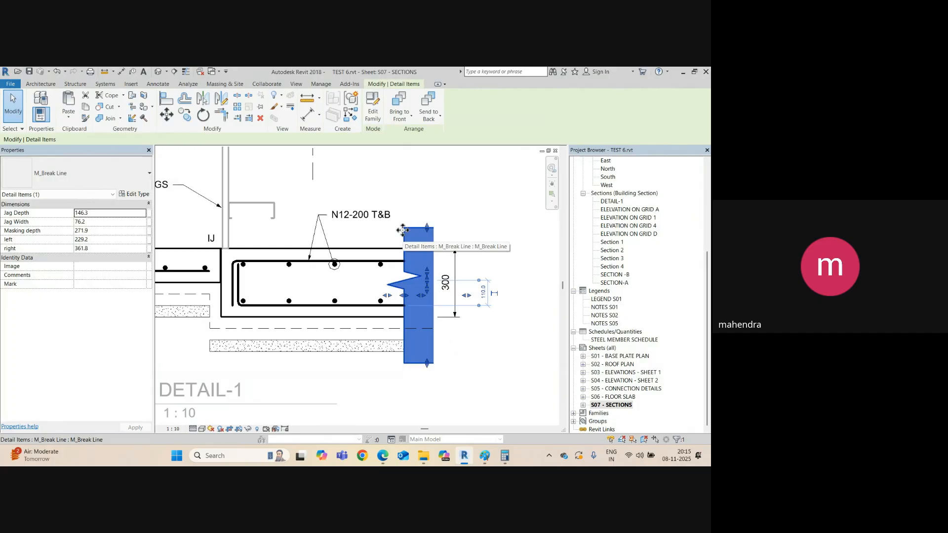
pyautogui.moveTo(404, 236); pyautogui.dragTo(406, 273)
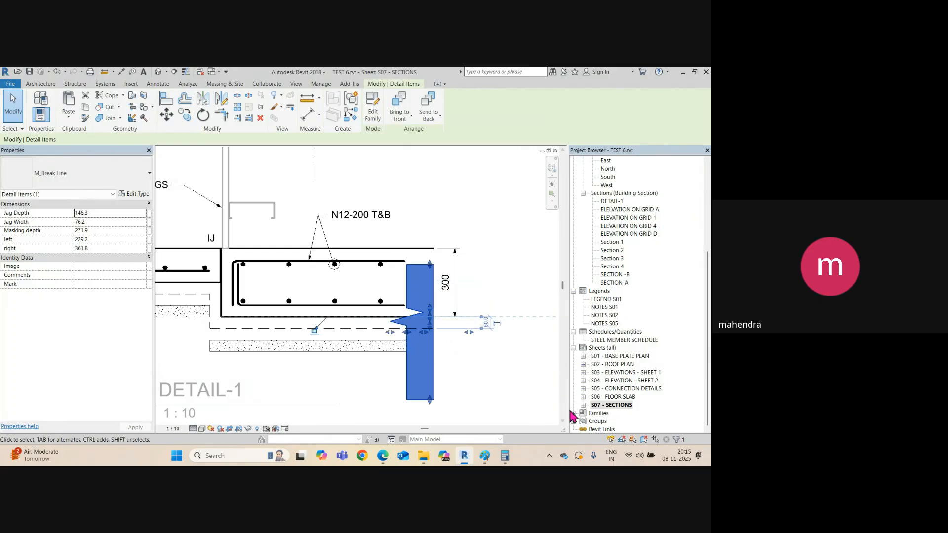
# Step: Paste the copied break line into the SECTION -B view on sheet S05 over the slab's right end
pyautogui.doubleClick(619, 390)
pyautogui.scroll(5, 392, 296)
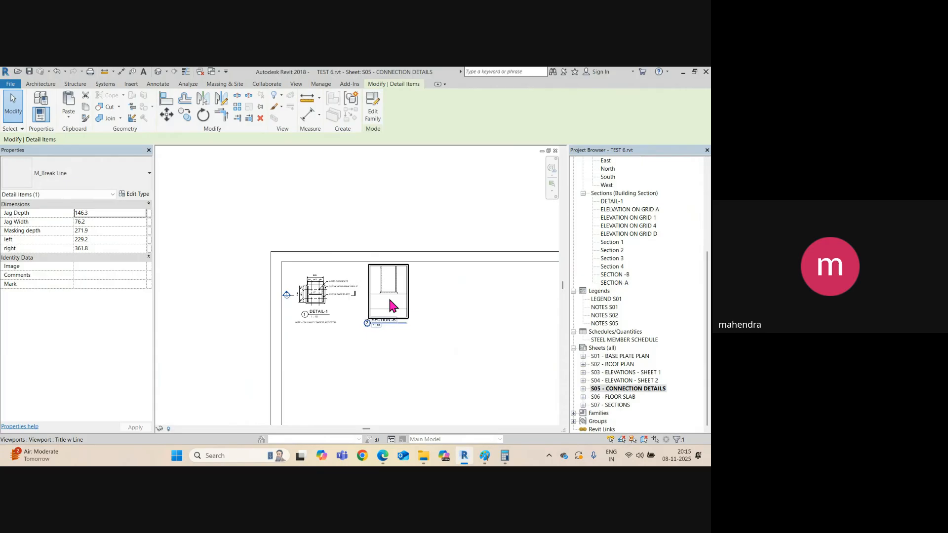
pyautogui.doubleClick(428, 228)
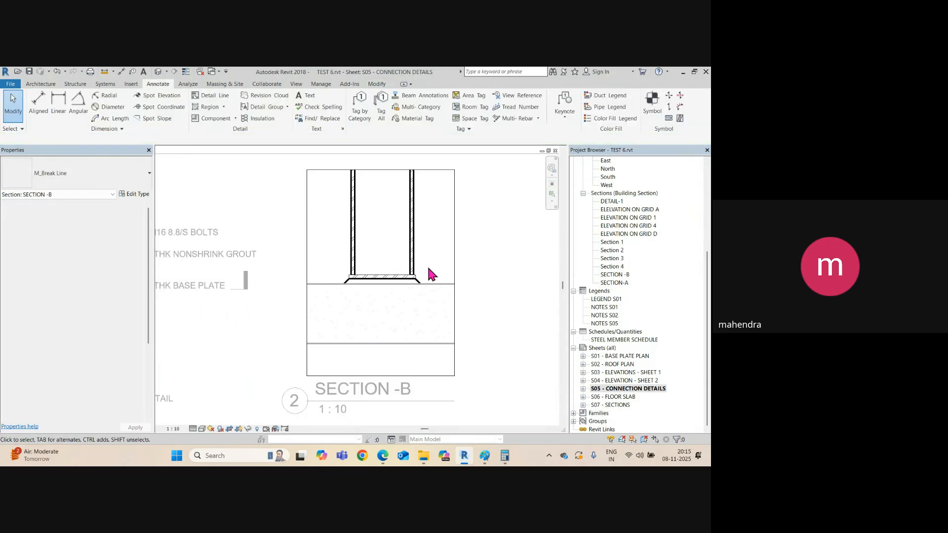
pyautogui.scroll(2, 428, 269)
pyautogui.hotkey('ctrl', 'v')
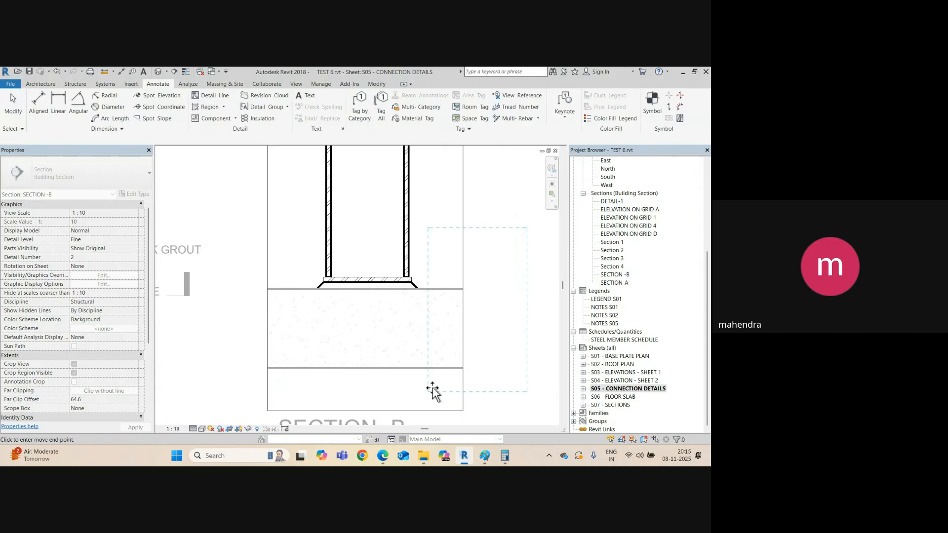
pyautogui.click(424, 390)
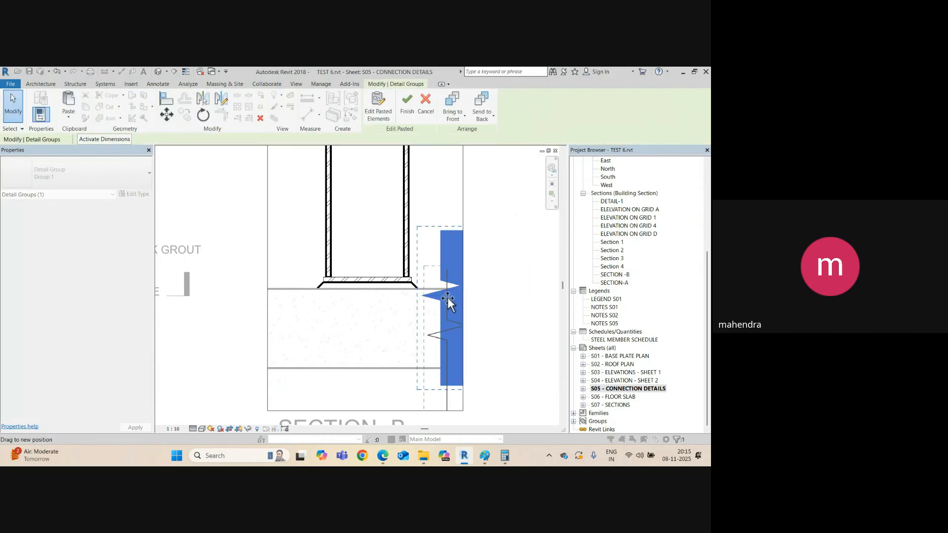
pyautogui.scroll(2, 449, 328)
pyautogui.press('Escape')
pyautogui.press('Escape')
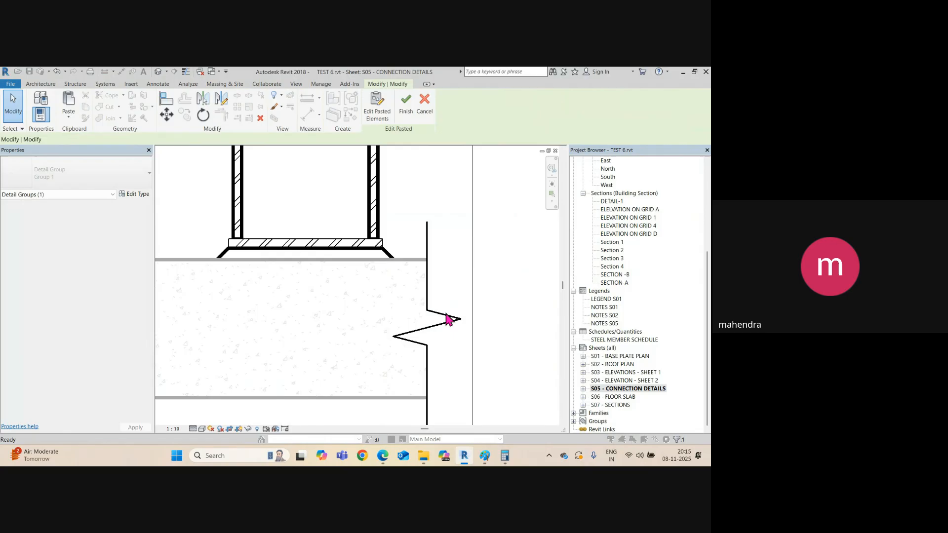
# Step: Shrink the pasted break line's jag to about 80.4 deep and 22.9 wide and shift the line towards the crop edge
pyautogui.click(448, 323)
pyautogui.moveTo(460, 359); pyautogui.dragTo(431, 359)
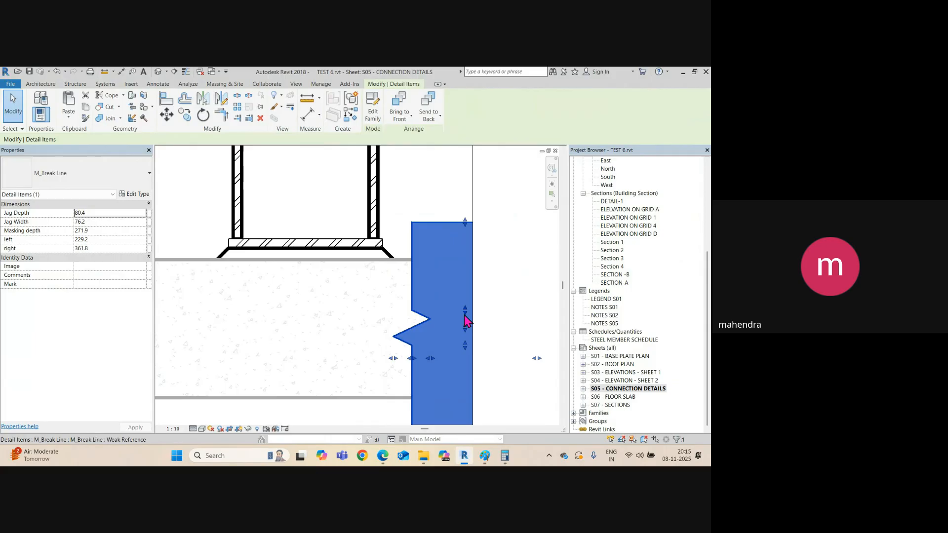
pyautogui.moveTo(465, 317); pyautogui.dragTo(465, 338)
pyautogui.moveTo(411, 287); pyautogui.dragTo(444, 283)
pyautogui.scroll(-3, 444, 284)
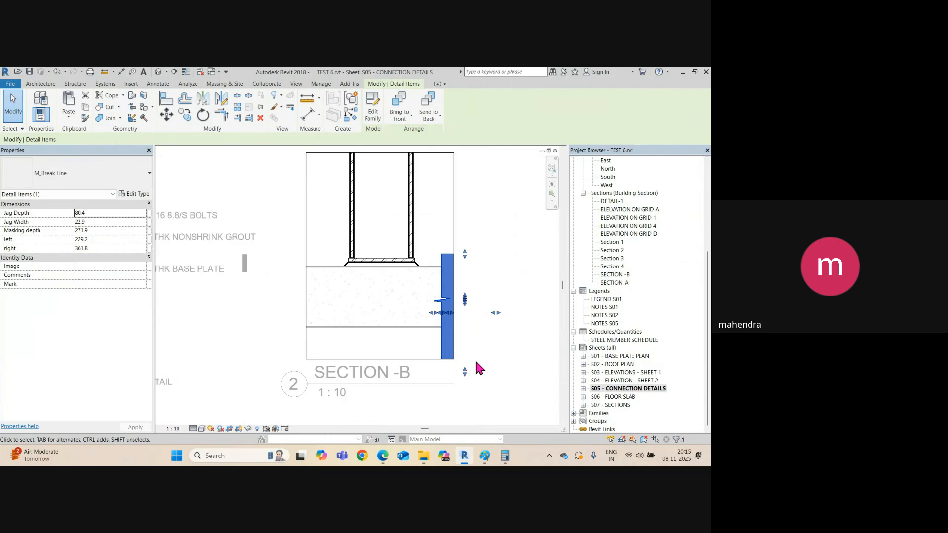
# Step: Shorten the break line at both ends to just past the slab, about 186.8 on its left and 195.1 on its right
pyautogui.moveTo(464, 372); pyautogui.dragTo(462, 339)
pyautogui.scroll(2, 459, 266)
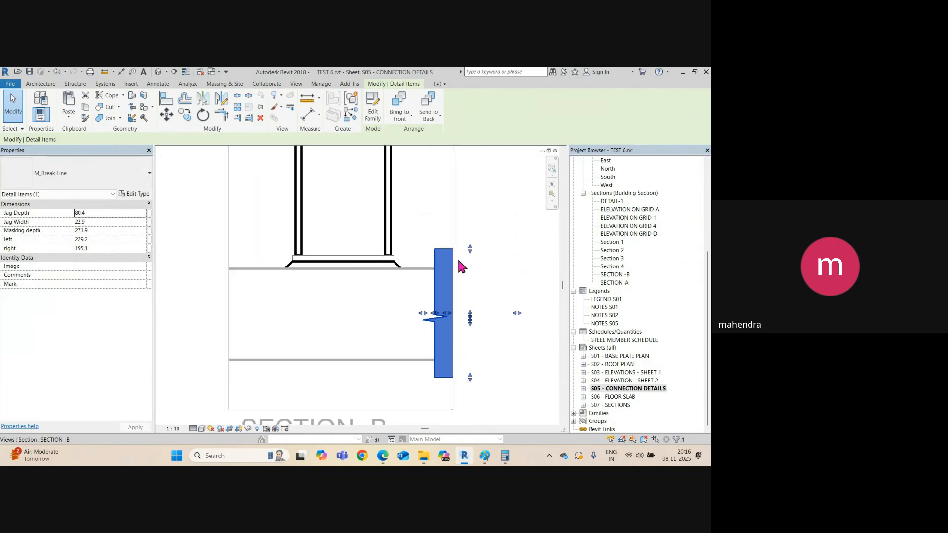
pyautogui.moveTo(470, 249); pyautogui.dragTo(469, 262)
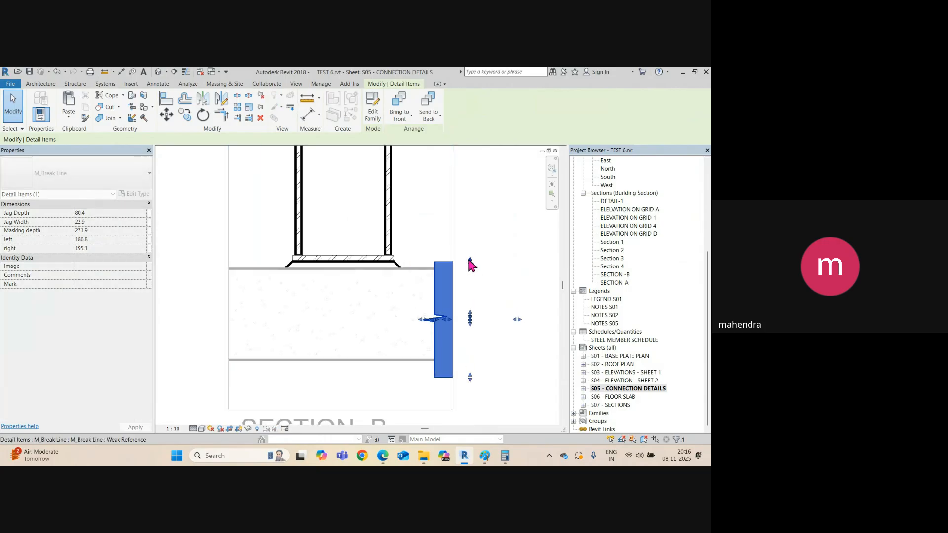
# Step: Mirror the break line to the slab's left end about a vertical axis drawn through the base plate's middle
pyautogui.click(222, 100)
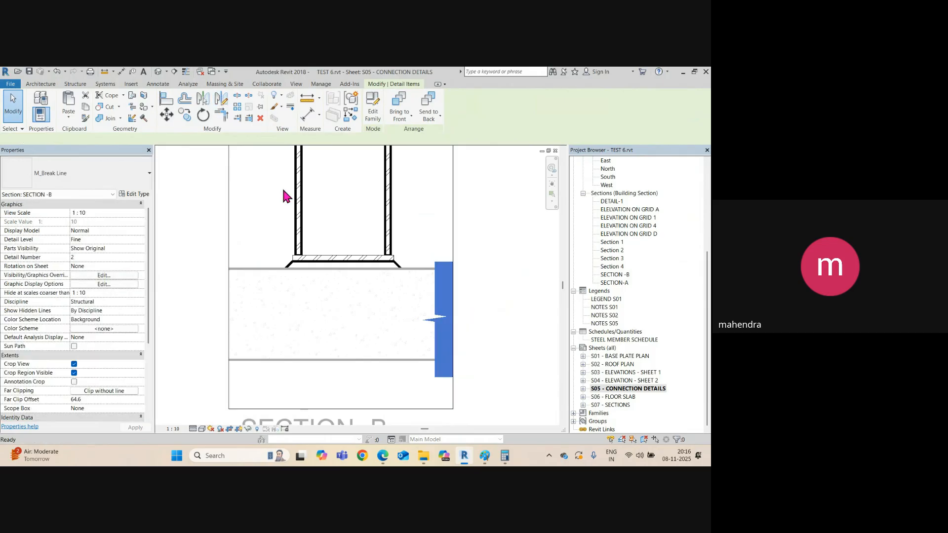
pyautogui.click(343, 262)
pyautogui.click(344, 301)
pyautogui.scroll(-4, 347, 303)
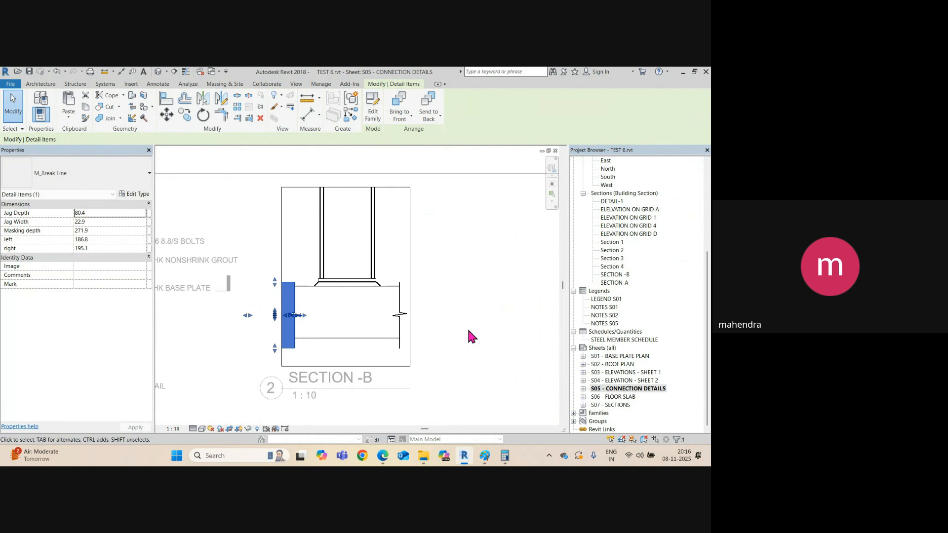
pyautogui.click(472, 328)
# Step: Turn on halftone for both slab break lines in their view-specific element graphics
pyautogui.scroll(1, 416, 326)
pyautogui.click(399, 319)
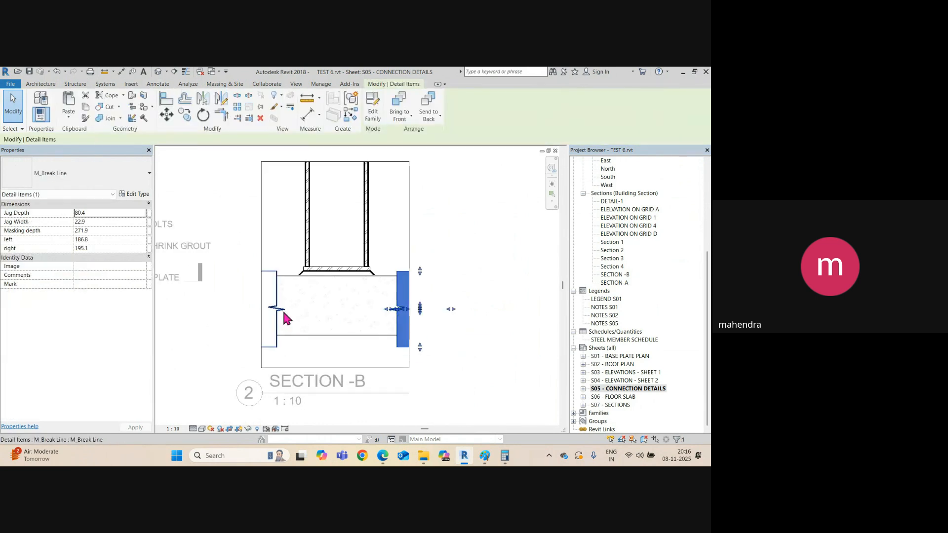
pyautogui.keyDown('ctrl'); pyautogui.click(275, 310); pyautogui.keyUp('ctrl')
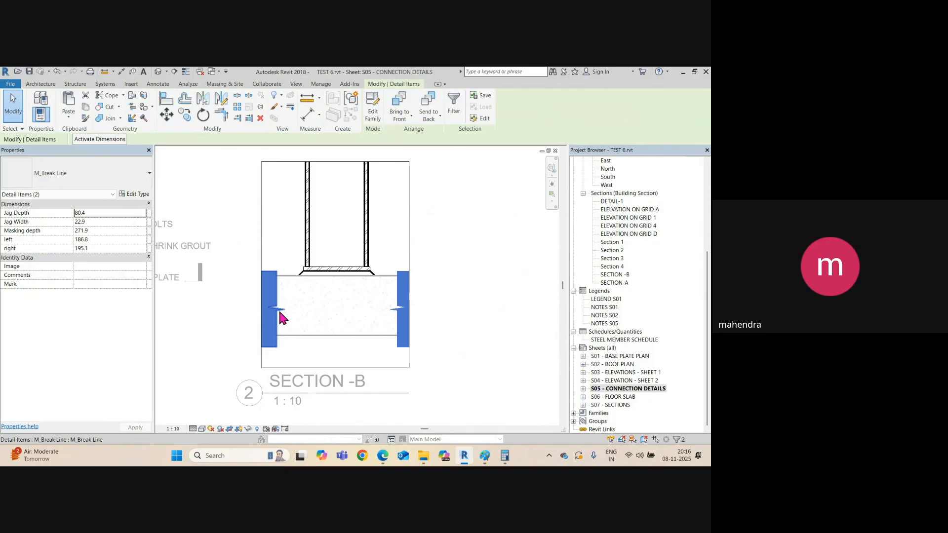
pyautogui.rightClick(281, 318)
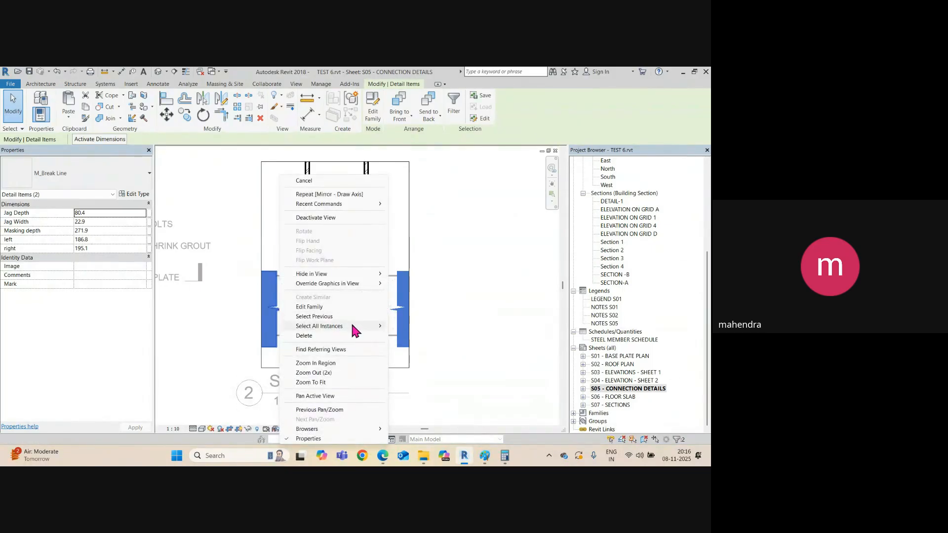
pyautogui.moveTo(346, 286)
pyautogui.click(417, 285)
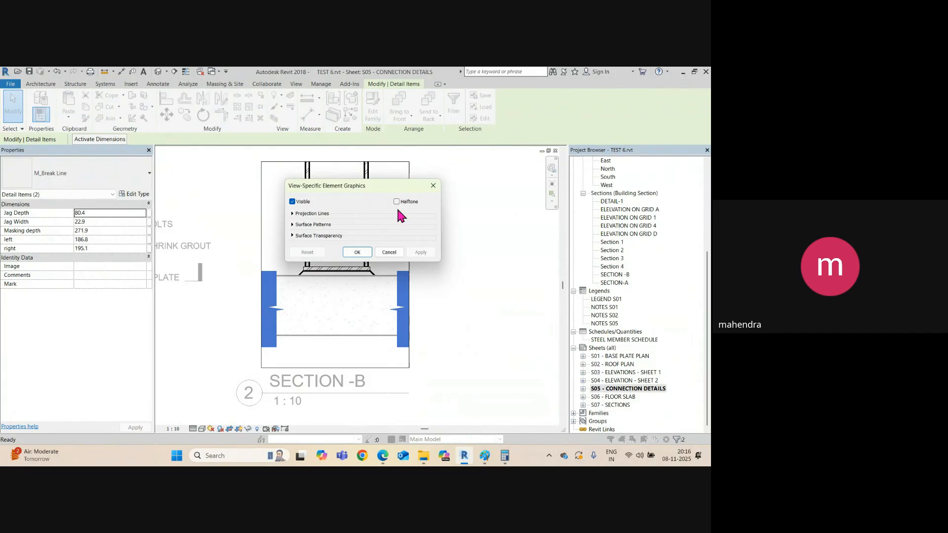
pyautogui.click(357, 252)
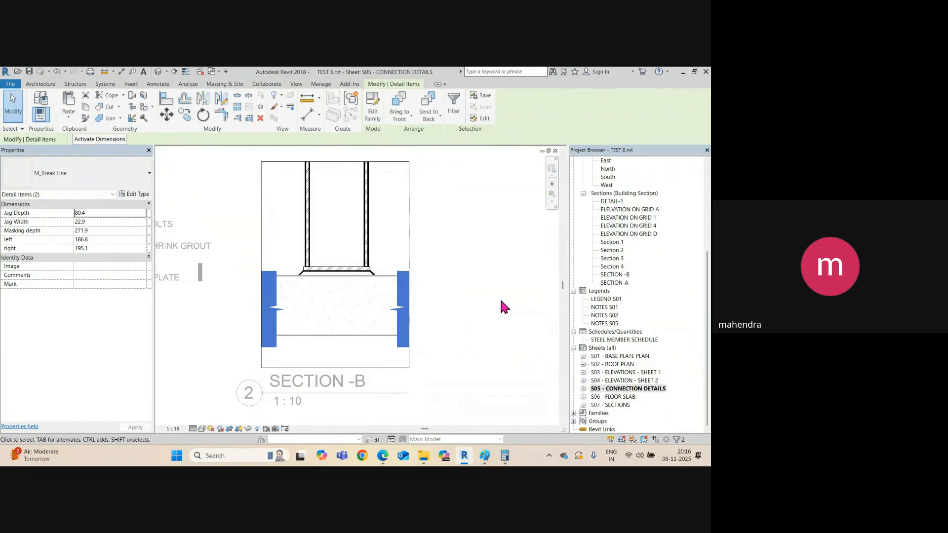
pyautogui.click(498, 295)
# Step: Create a similar horizontal break line across the column near its upper end in SECTION -B
pyautogui.click(273, 310)
pyautogui.rightClick(274, 311)
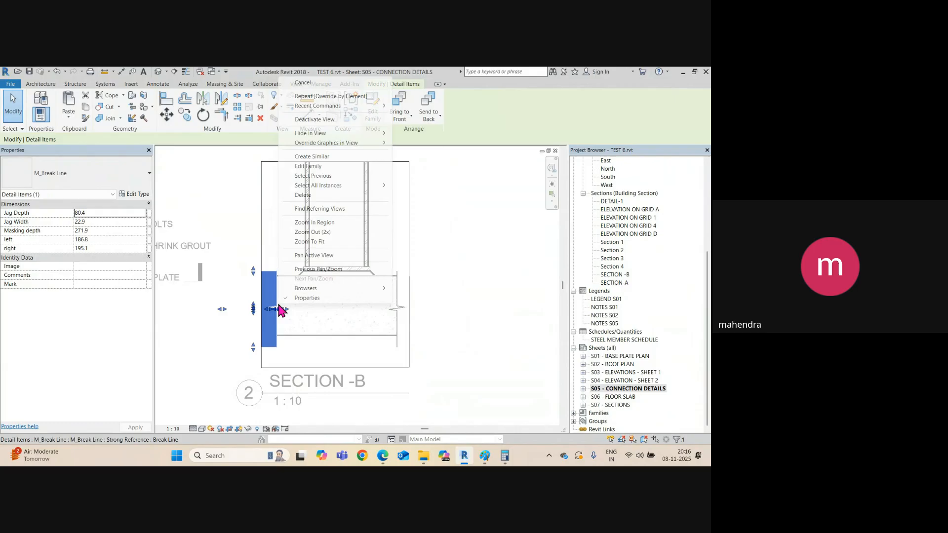
pyautogui.click(312, 157)
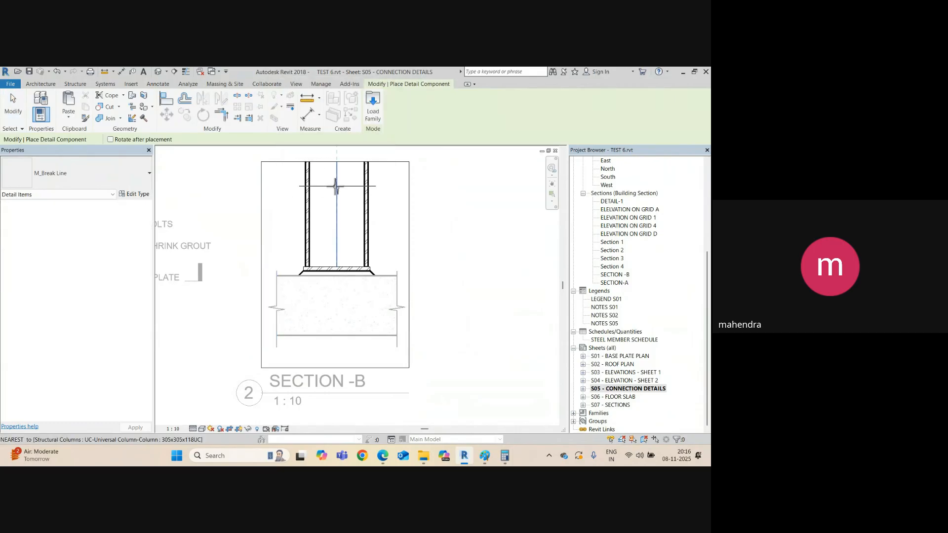
pyautogui.click(336, 186)
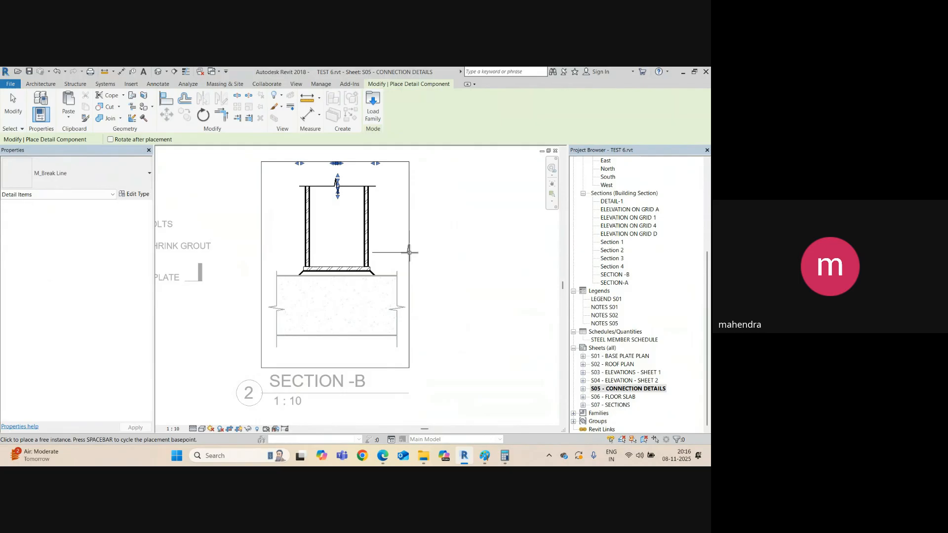
pyautogui.press('Escape')
pyautogui.press('Escape')
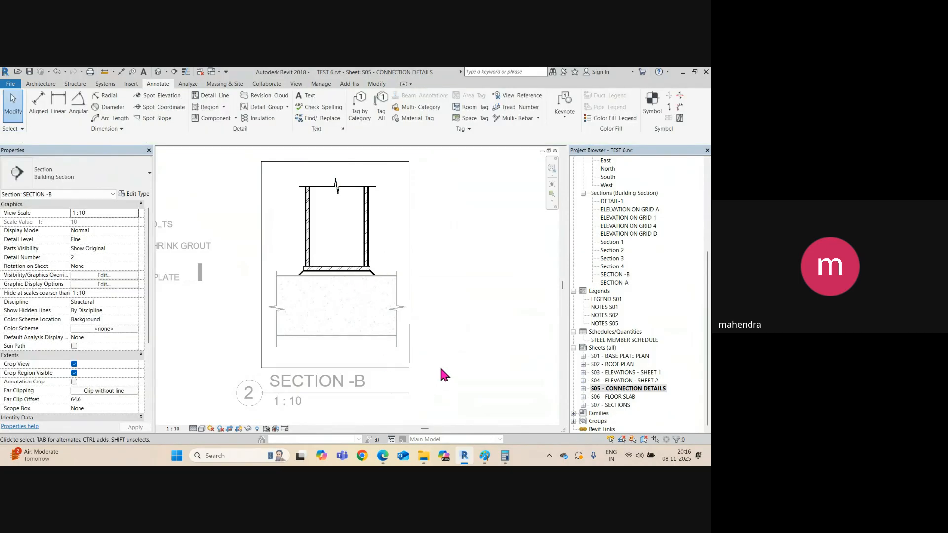
pyautogui.scroll(-2, 322, 304)
pyautogui.moveTo(296, 310); pyautogui.dragTo(397, 311, button='middle')
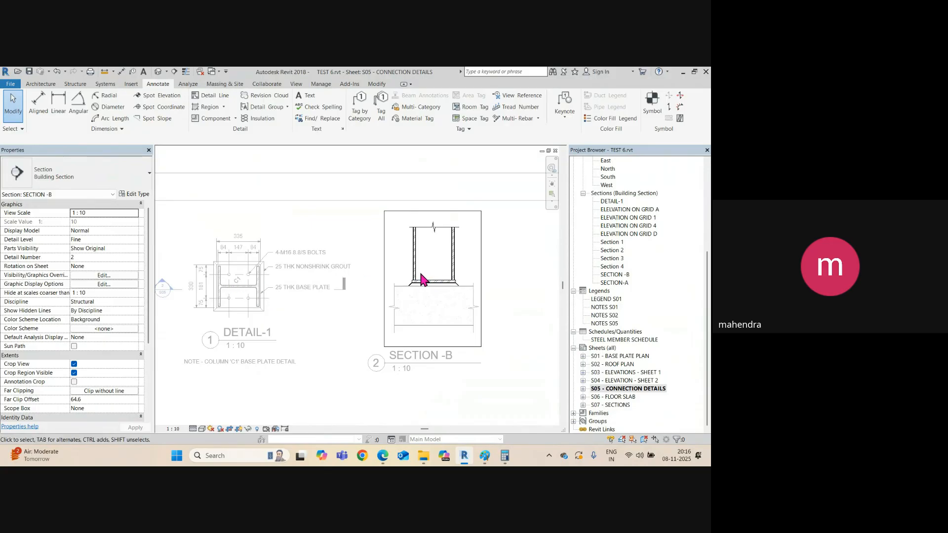
pyautogui.moveTo(408, 320); pyautogui.dragTo(386, 326, button='middle')
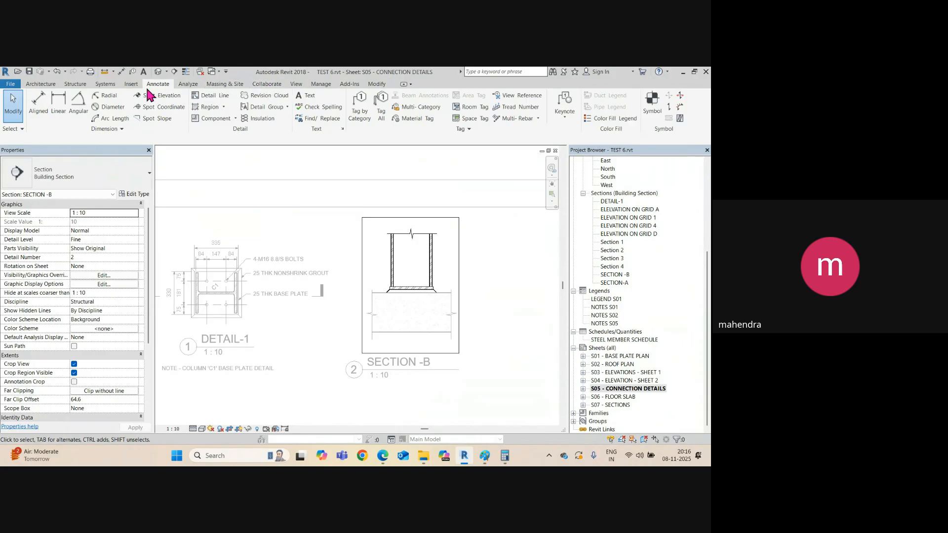
# Step: Open the family library and look through the Structural annotation families for a bolt component
pyautogui.click(131, 84)
pyautogui.click(331, 118)
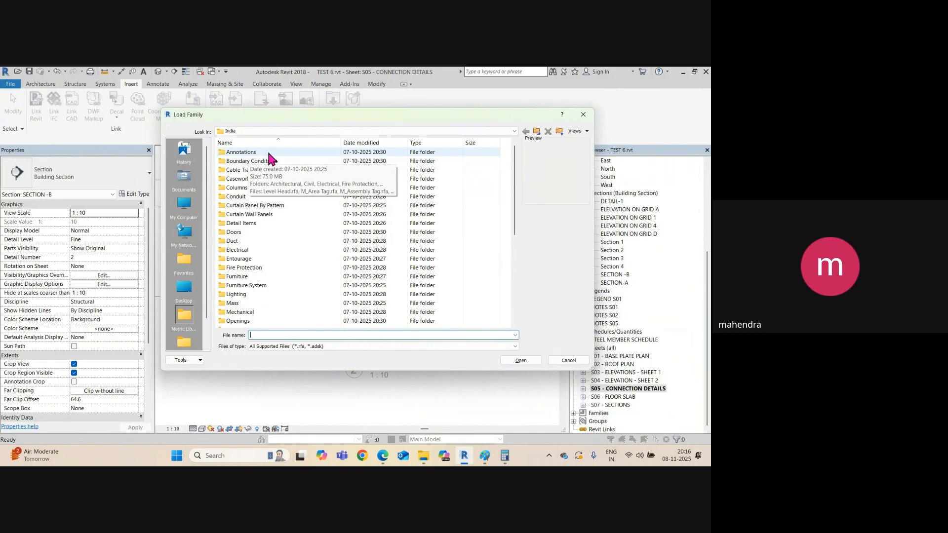
pyautogui.doubleClick(251, 154)
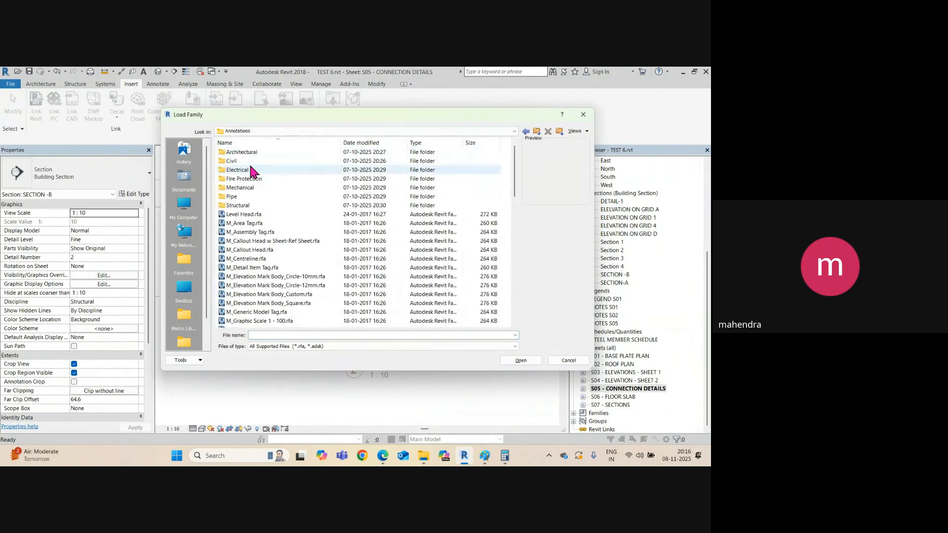
pyautogui.doubleClick(244, 206)
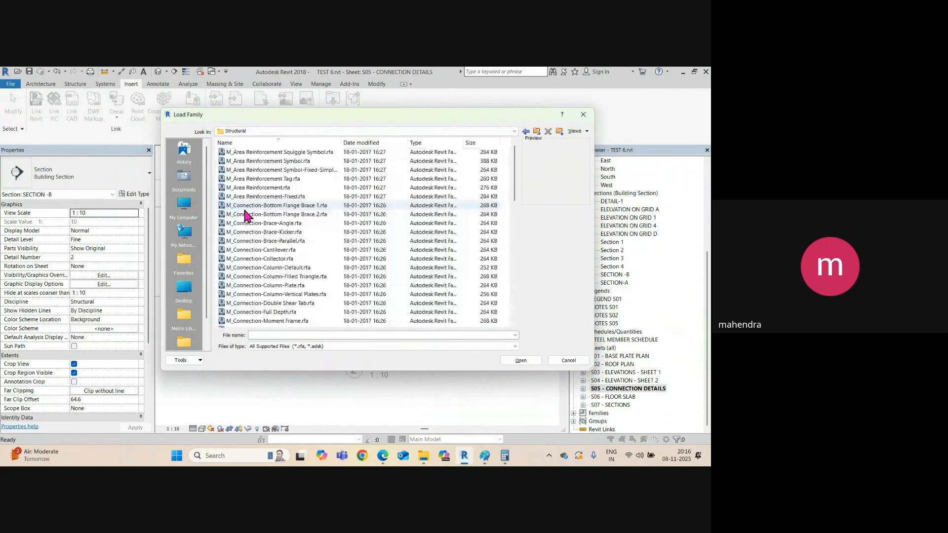
pyautogui.click(251, 153)
pyautogui.press('Down')
pyautogui.press('Down')
pyautogui.press('Down')
pyautogui.press('Down')
pyautogui.press('Down')
pyautogui.press('Down')
pyautogui.press('Down')
pyautogui.press('Down')
pyautogui.press('Down')
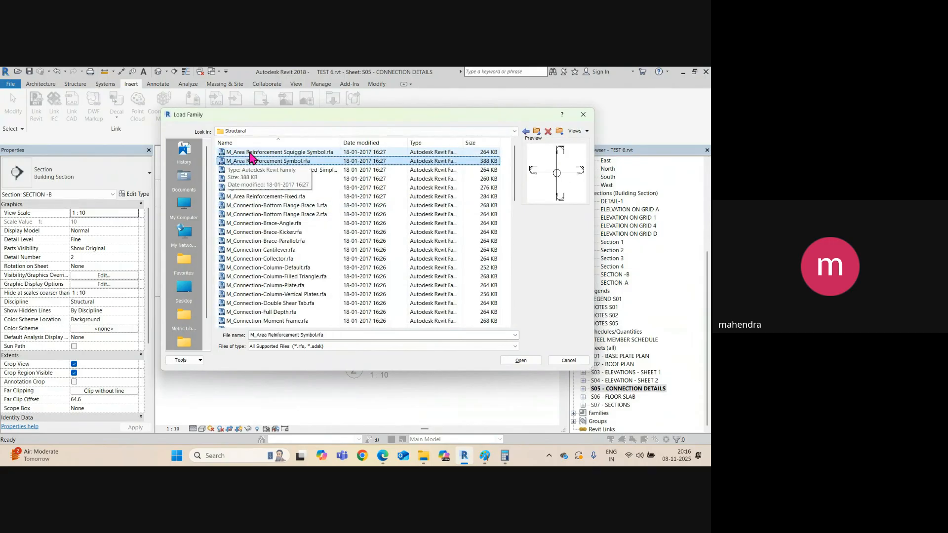
pyautogui.press('Down')
pyautogui.press('Down')
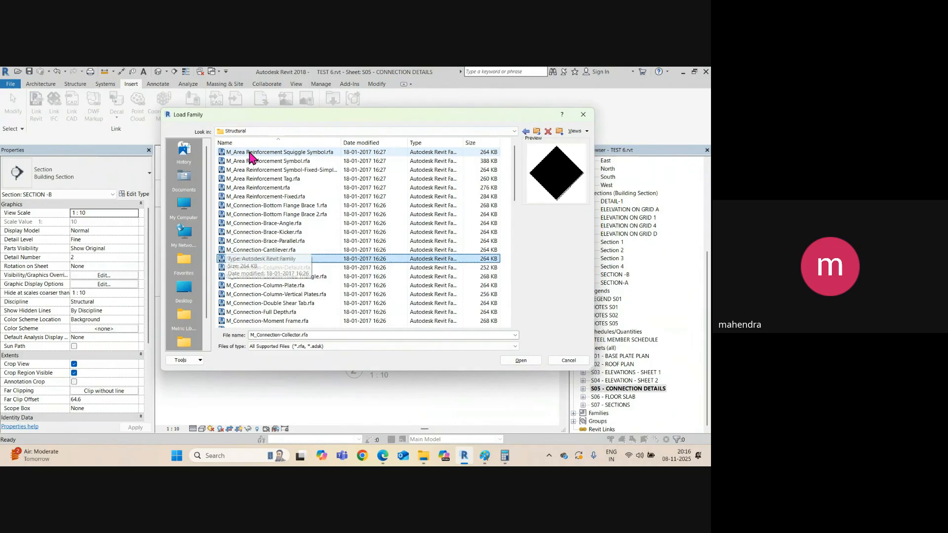
pyautogui.click(537, 131)
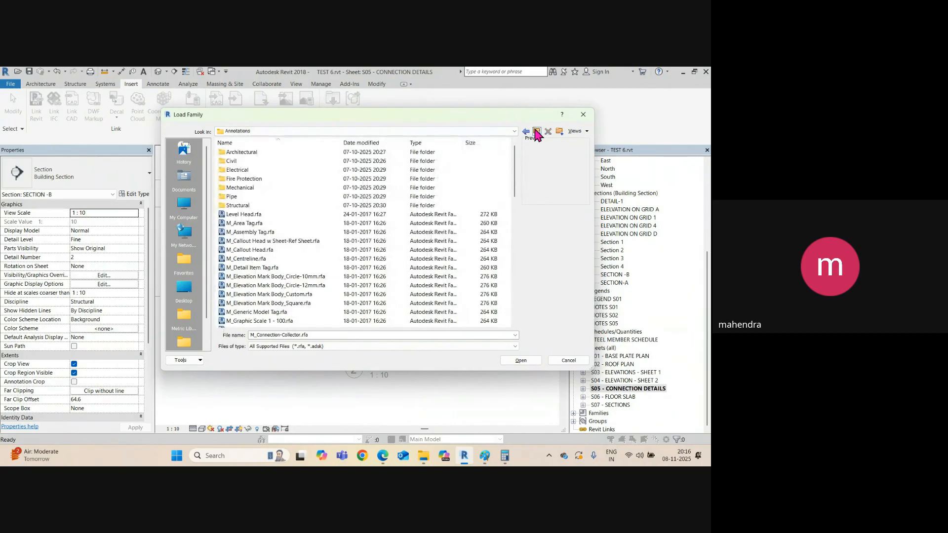
pyautogui.click(537, 131)
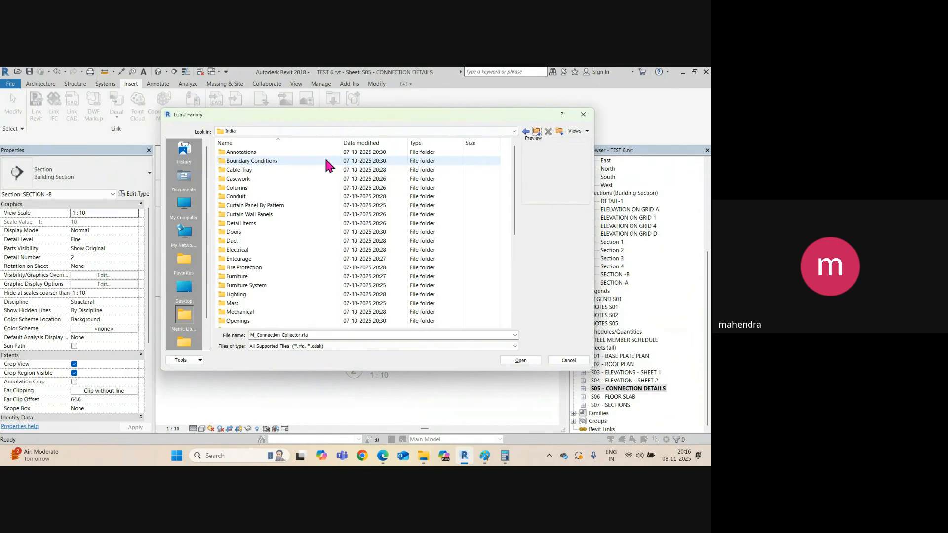
# Step: Open the 05090-Metal Fastenings folder under Detail Items, Div 05-Metals in the family library
pyautogui.doubleClick(244, 223)
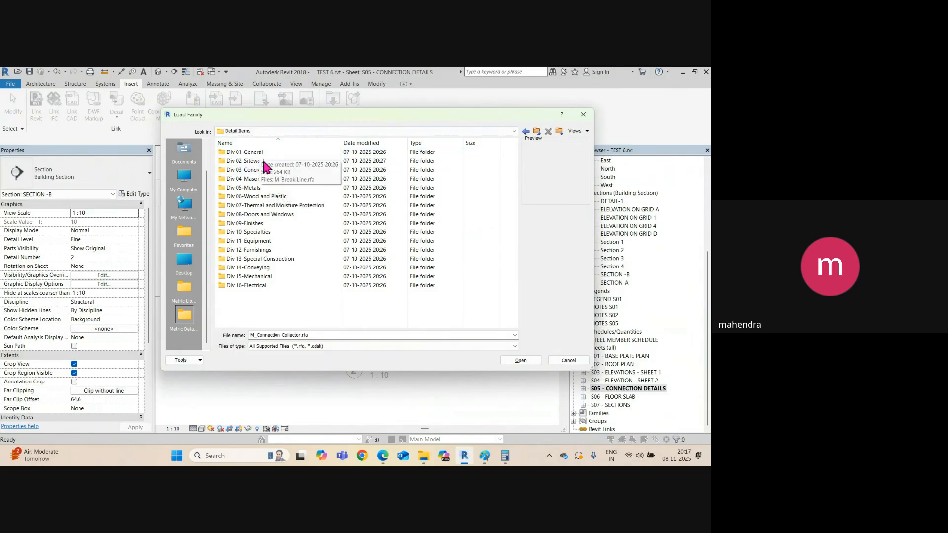
pyautogui.click(259, 188)
pyautogui.doubleClick(250, 190)
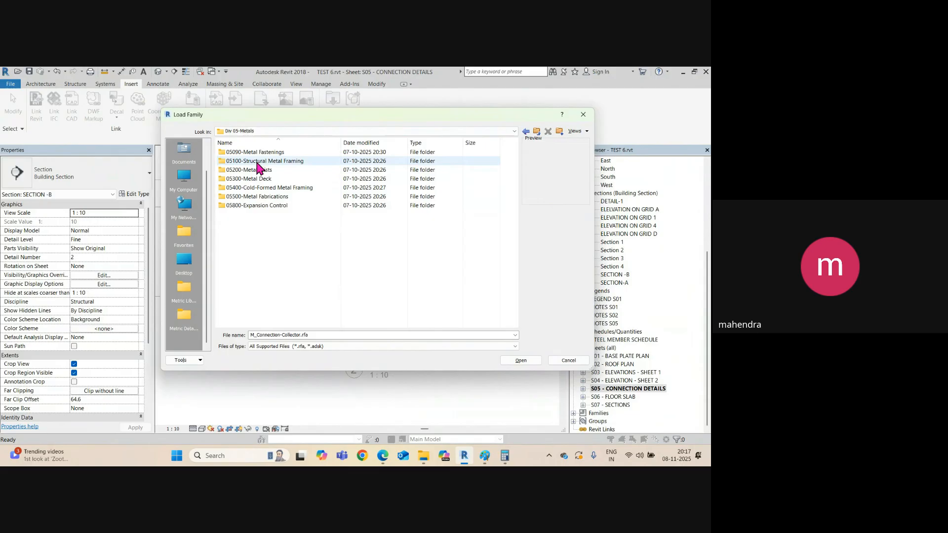
pyautogui.click(255, 154)
pyautogui.doubleClick(254, 153)
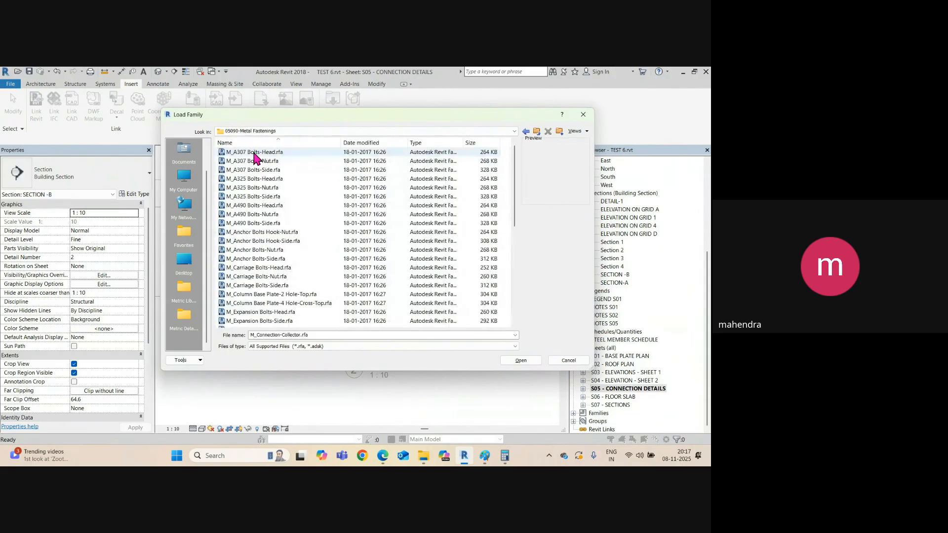
# Step: Compare the previews of the A307, A325 and A490 bolt families
pyautogui.press('Down')
pyautogui.press('Down')
pyautogui.press('Down')
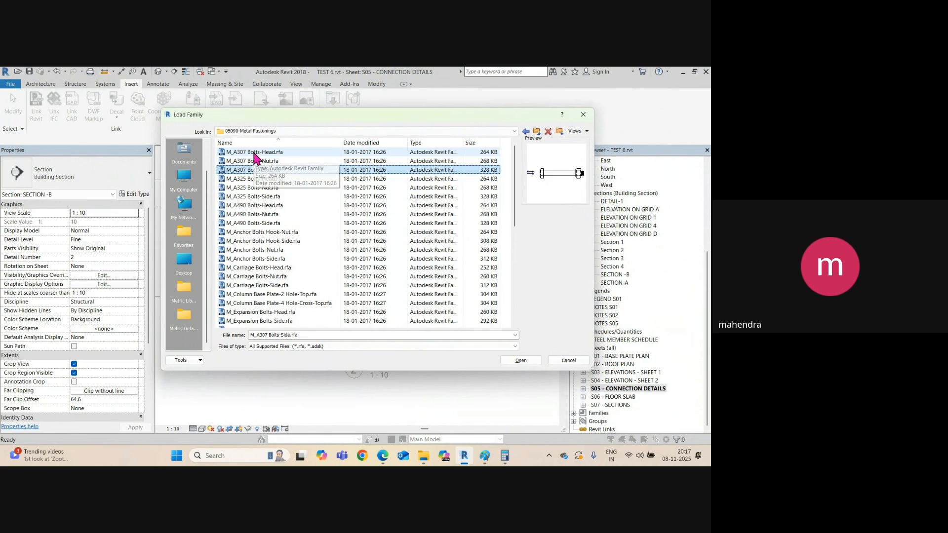
pyautogui.press('Up')
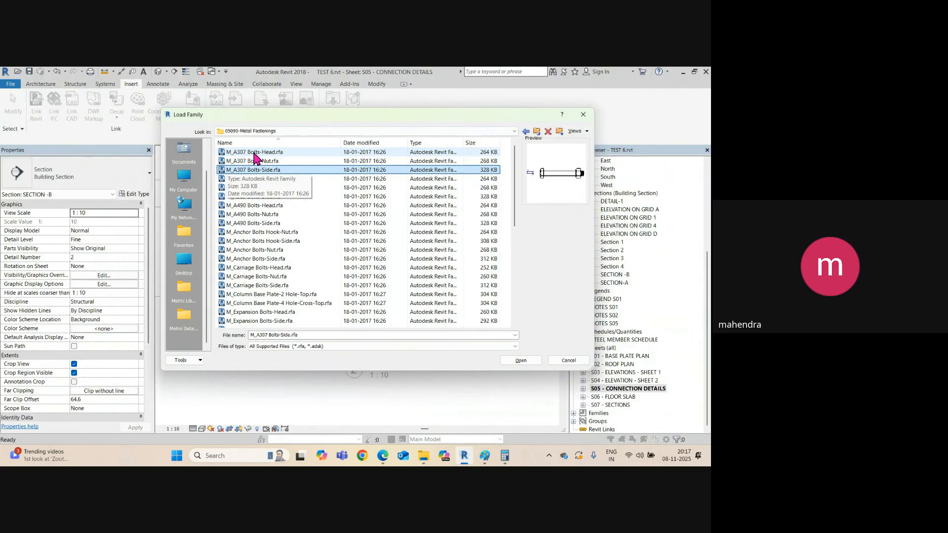
pyautogui.press('Down')
pyautogui.press('Down')
pyautogui.press('Down')
pyautogui.press('Down')
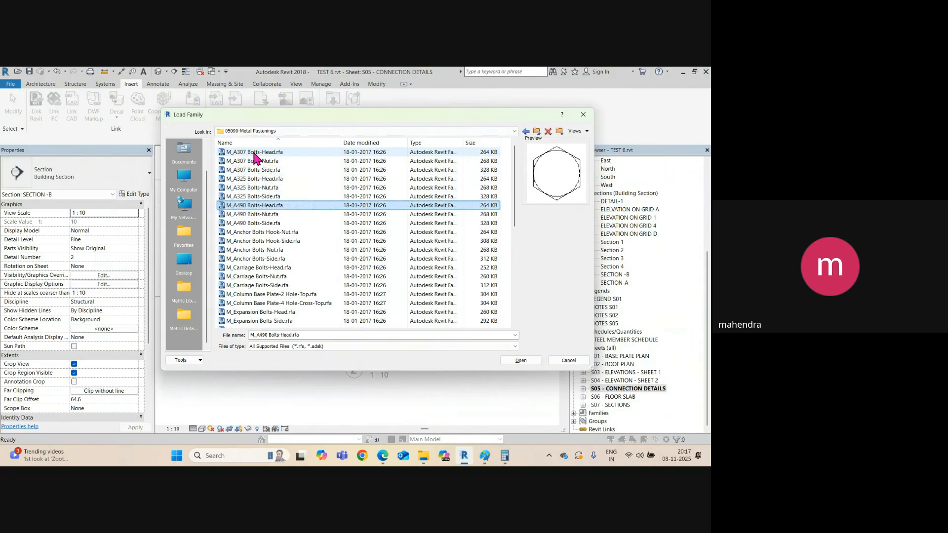
pyautogui.press('Up')
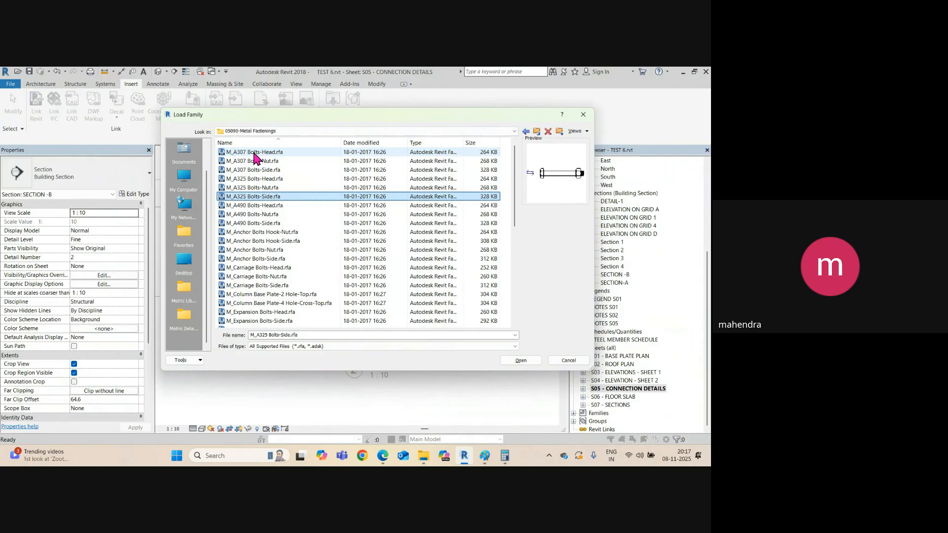
pyautogui.press('Up')
pyautogui.press('Up')
pyautogui.press('Up')
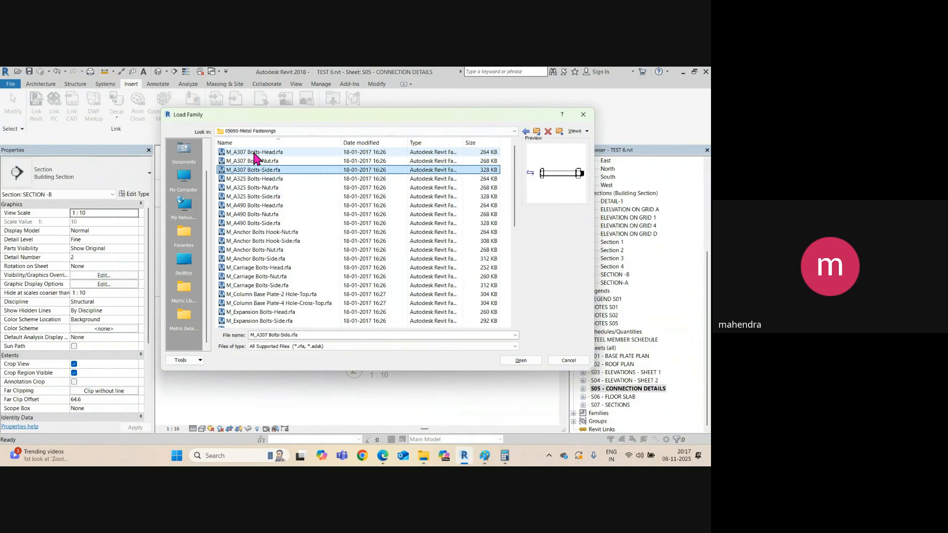
# Step: Find the side view of the anchor bolt and load M_Anchor Bolts-Side.rfa into the project
pyautogui.press('Down')
pyautogui.press('Down')
pyautogui.press('Down')
pyautogui.press('Down')
pyautogui.press('Down')
pyautogui.press('Down')
pyautogui.press('Down')
pyautogui.press('Down')
pyautogui.press('Down')
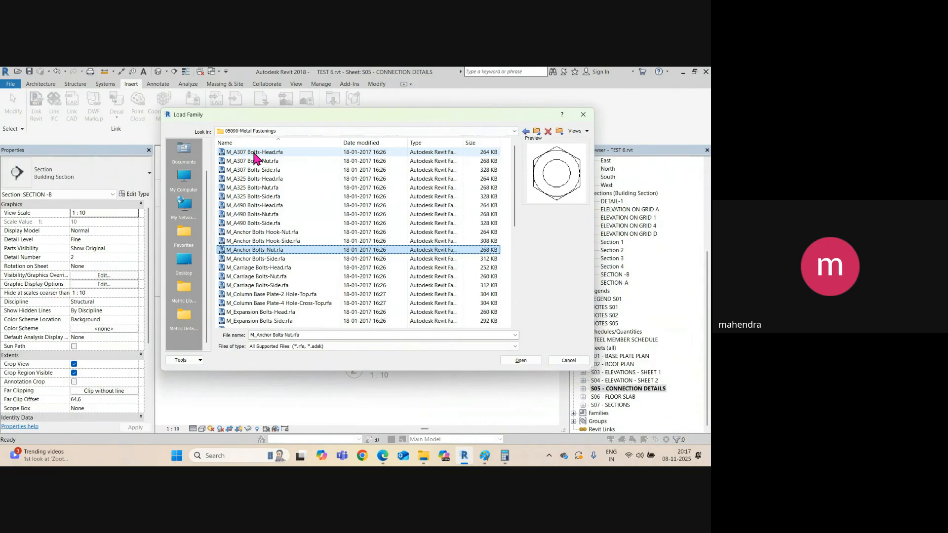
pyautogui.press('Down')
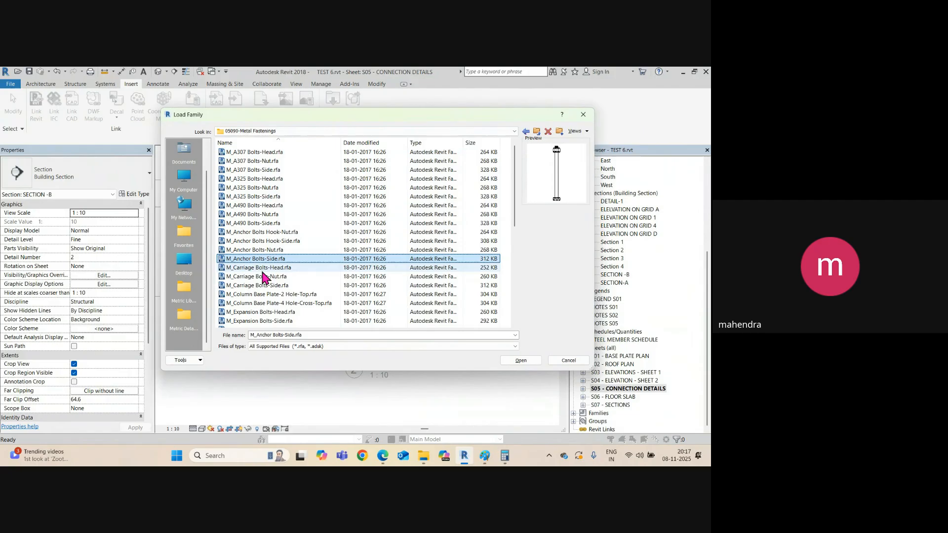
pyautogui.click(520, 361)
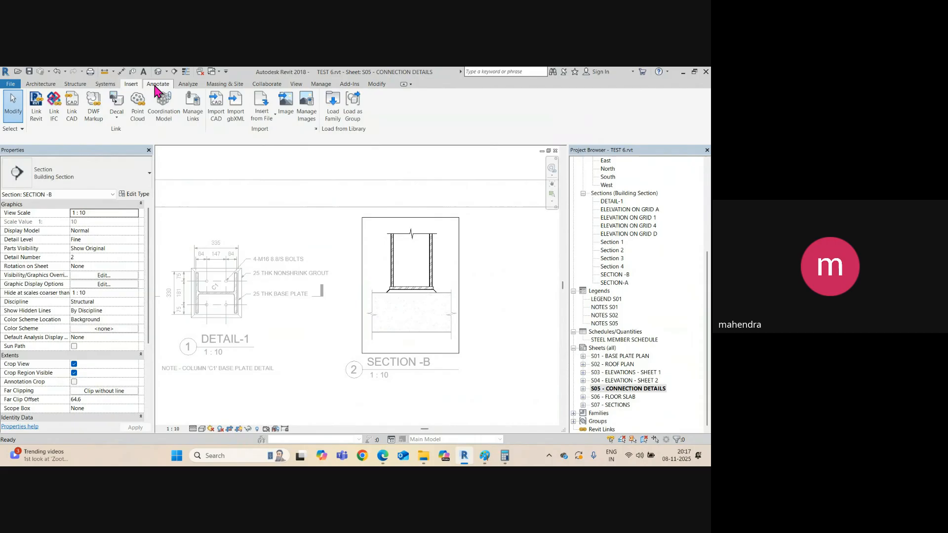
# Step: Place an M36 M_Anchor Bolts-Side detail component through the base plate in SECTION -B, slightly left of the column's centre
pyautogui.click(158, 84)
pyautogui.click(237, 126)
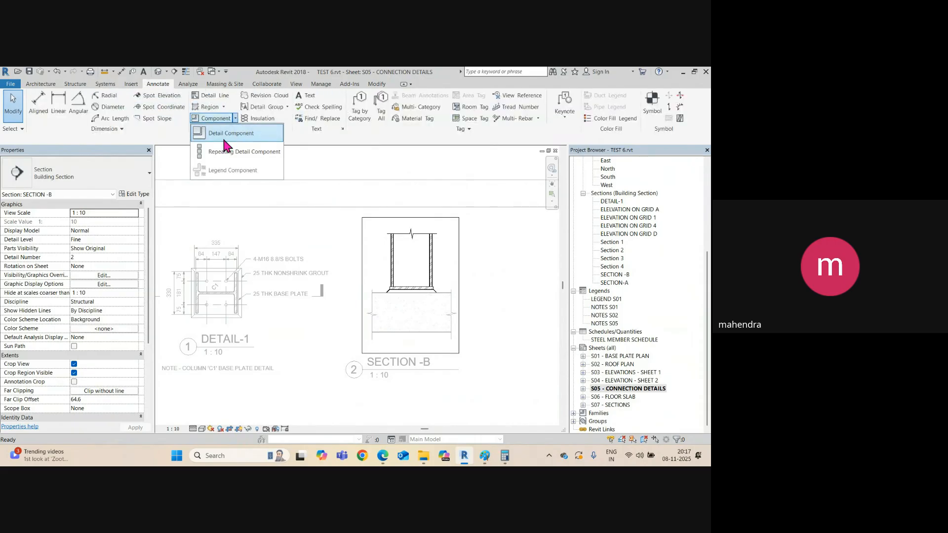
pyautogui.click(226, 133)
pyautogui.scroll(4, 400, 299)
pyautogui.scroll(2, 400, 299)
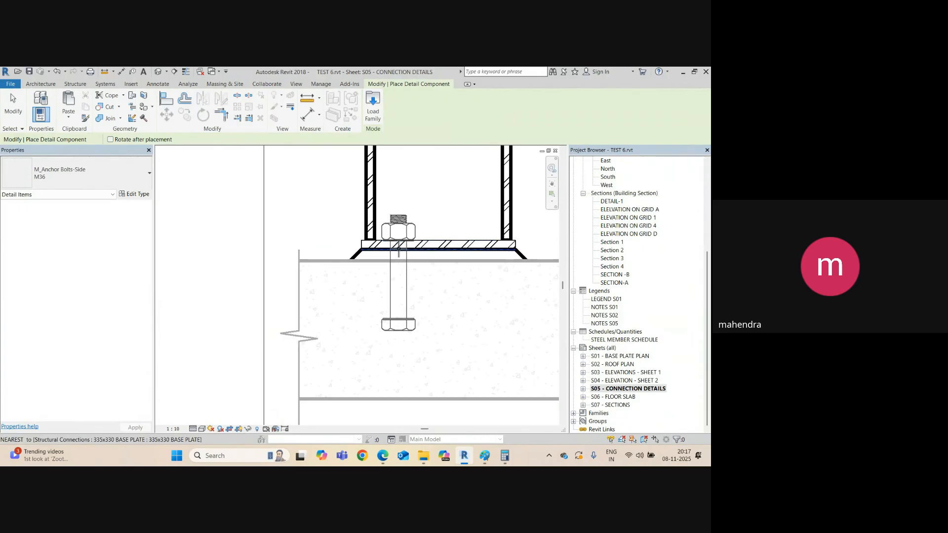
pyautogui.scroll(-5, 398, 245)
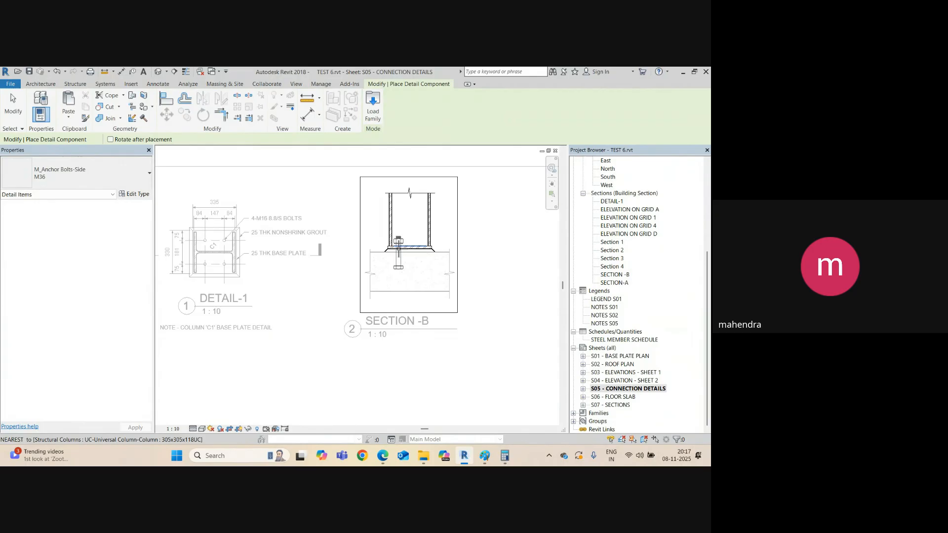
pyautogui.scroll(3, 398, 246)
pyautogui.scroll(-3, 277, 245)
pyautogui.scroll(2, 163, 244)
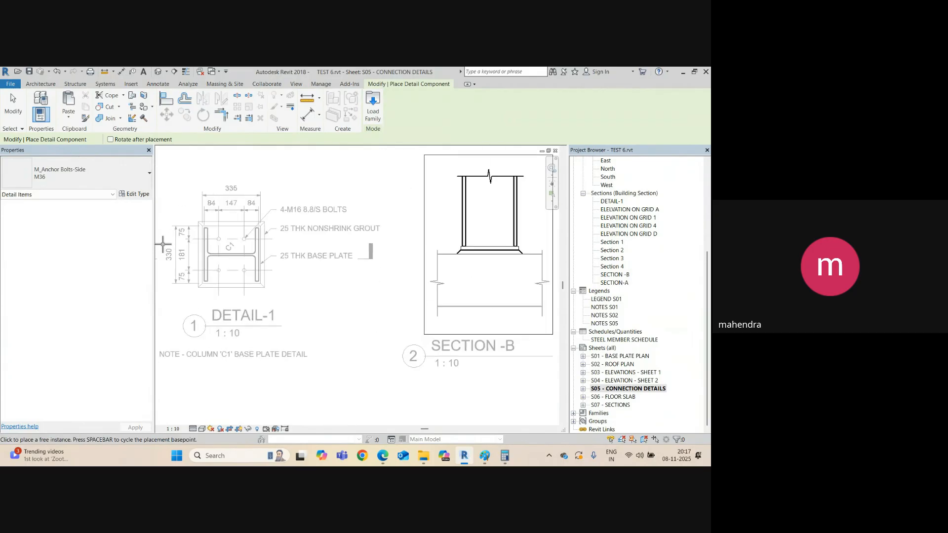
pyautogui.scroll(3, 163, 243)
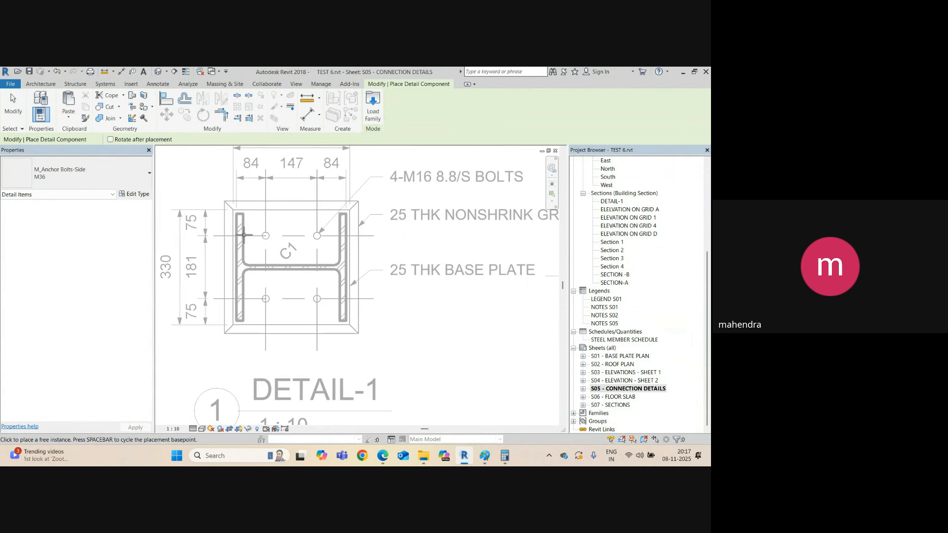
pyautogui.scroll(-3, 252, 249)
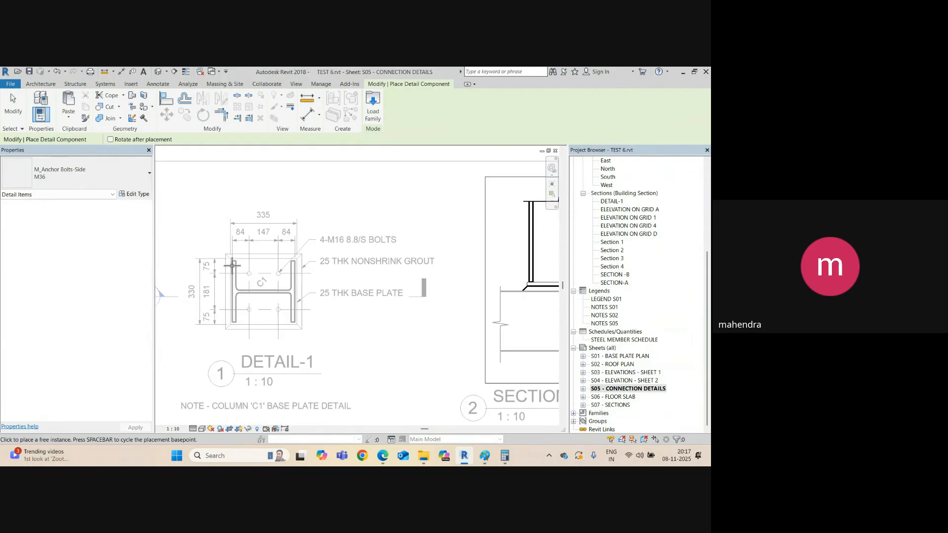
pyautogui.moveTo(463, 286); pyautogui.dragTo(337, 285, button='middle')
pyautogui.click(423, 274)
pyautogui.press('Escape')
pyautogui.press('Escape')
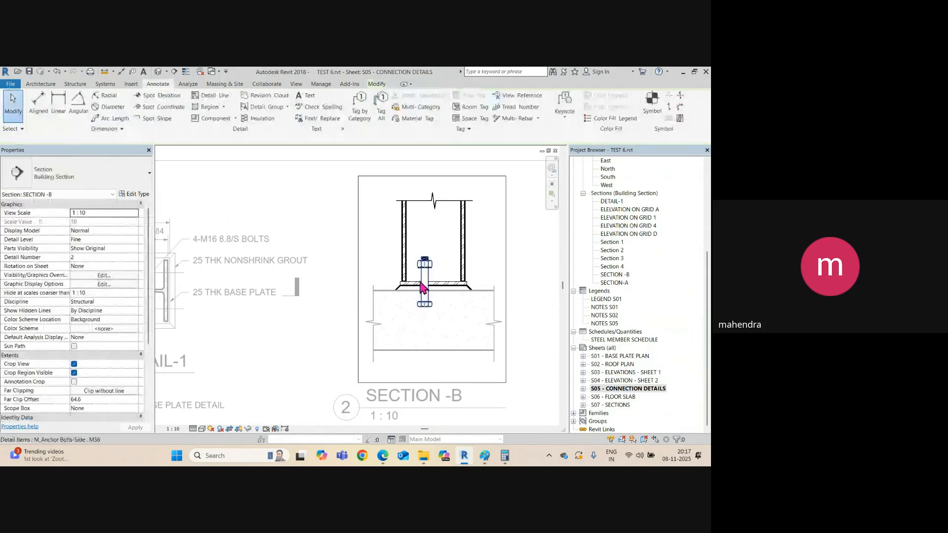
# Step: Move the outer witness lines of DETAIL-1's horizontal bolt-spacing dimension from the column flanges to the base plate's left and right edges
pyautogui.scroll(-2, 420, 283)
pyautogui.scroll(6, 187, 247)
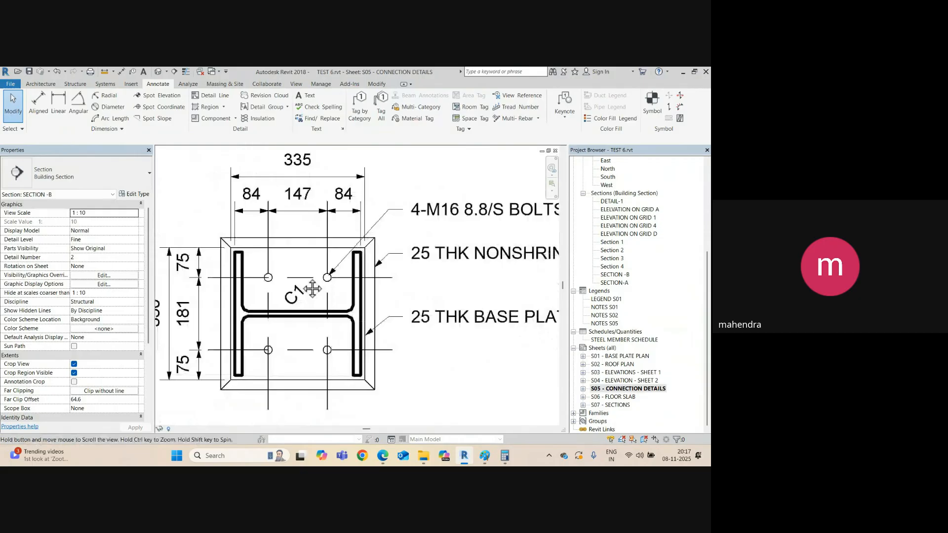
pyautogui.press('Escape')
pyautogui.doubleClick(322, 217)
pyautogui.click(320, 201)
pyautogui.scroll(2, 313, 212)
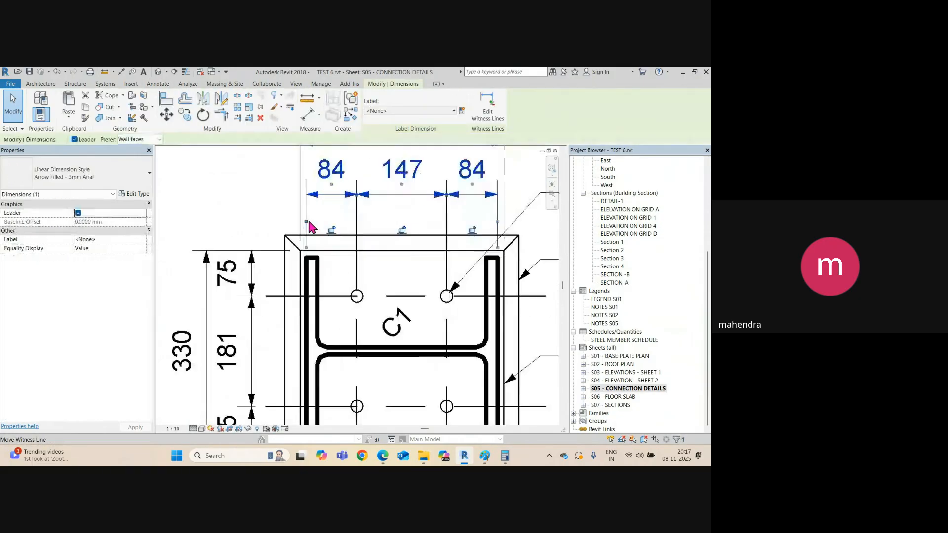
pyautogui.moveTo(306, 221); pyautogui.dragTo(294, 259)
pyautogui.scroll(-2, 286, 254)
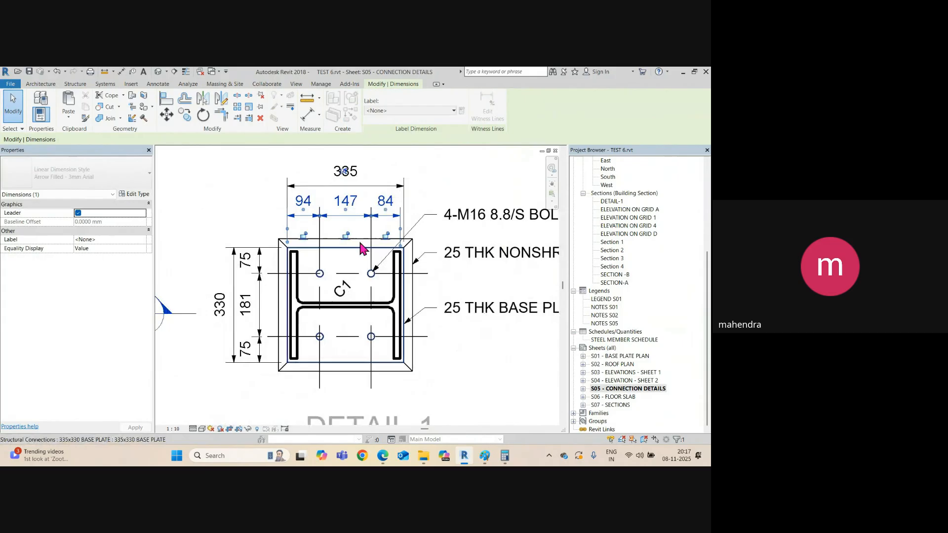
pyautogui.moveTo(400, 228); pyautogui.dragTo(405, 252)
pyautogui.scroll(-4, 286, 247)
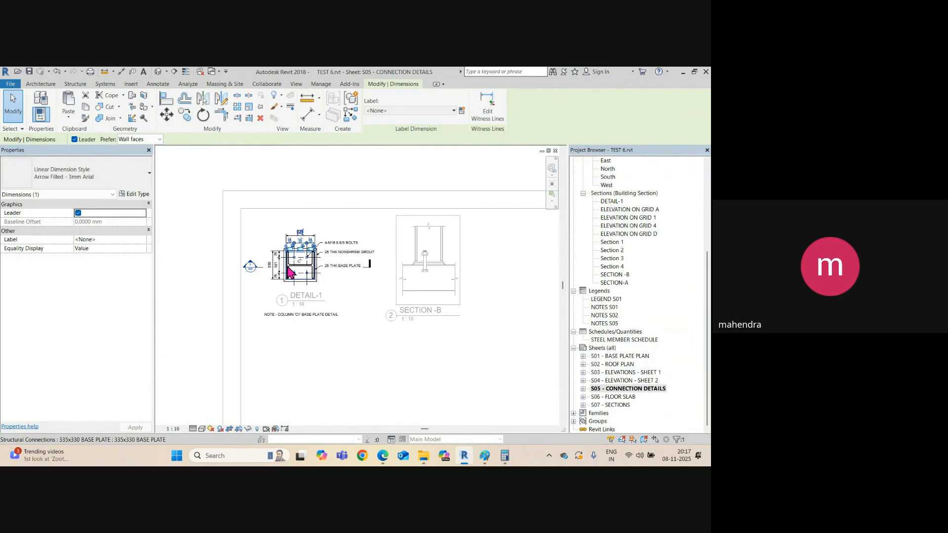
pyautogui.press('Escape')
# Step: Change the anchor bolt in SECTION -B to the M16 type
pyautogui.scroll(5, 410, 247)
pyautogui.doubleClick(410, 247)
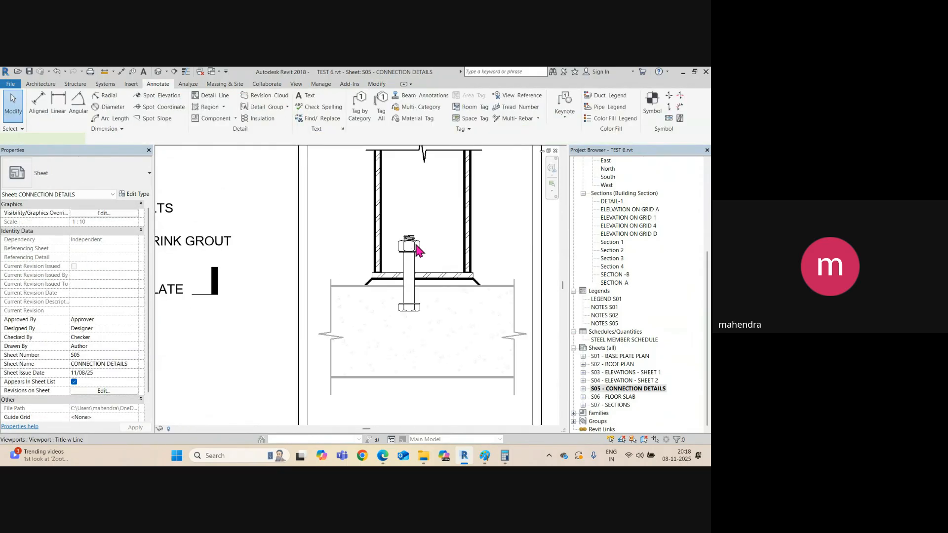
pyautogui.scroll(-2, 419, 257)
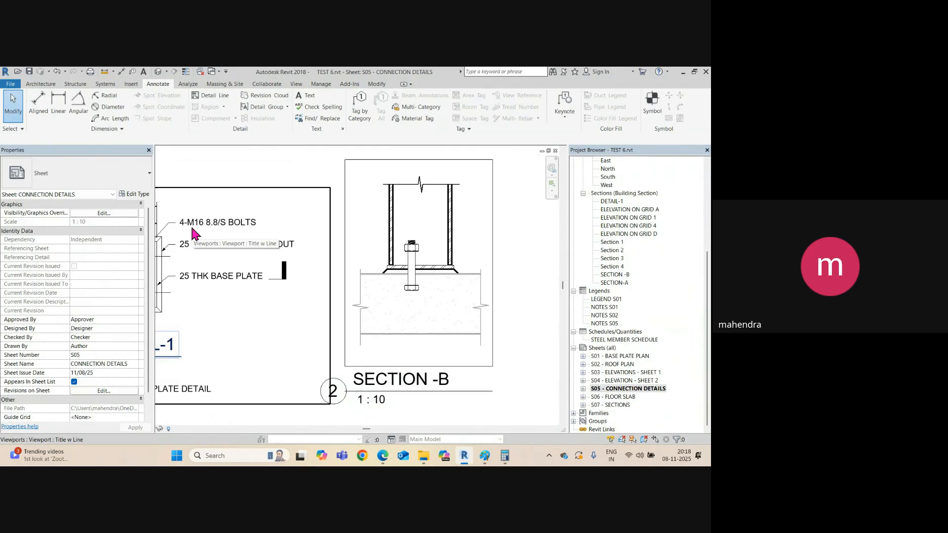
pyautogui.click(363, 262)
pyautogui.doubleClick(407, 262)
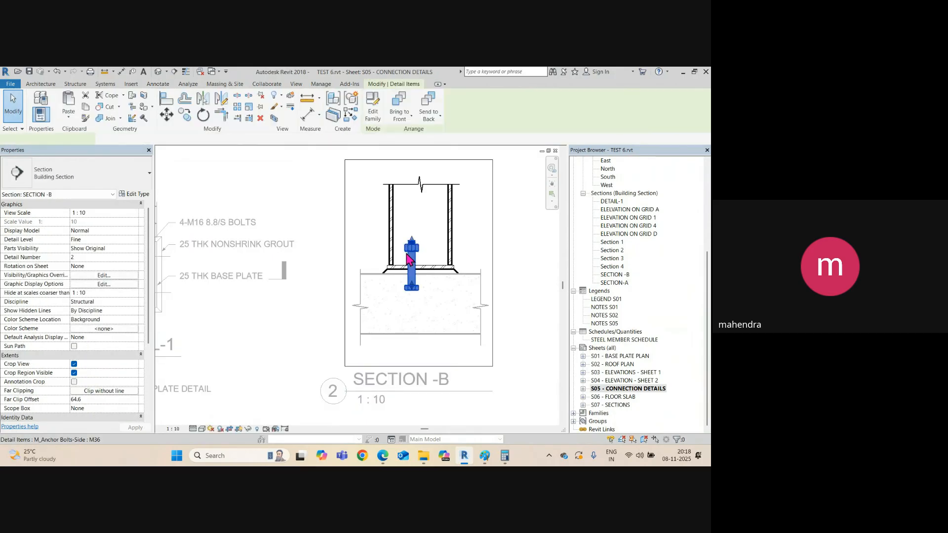
pyautogui.click(78, 170)
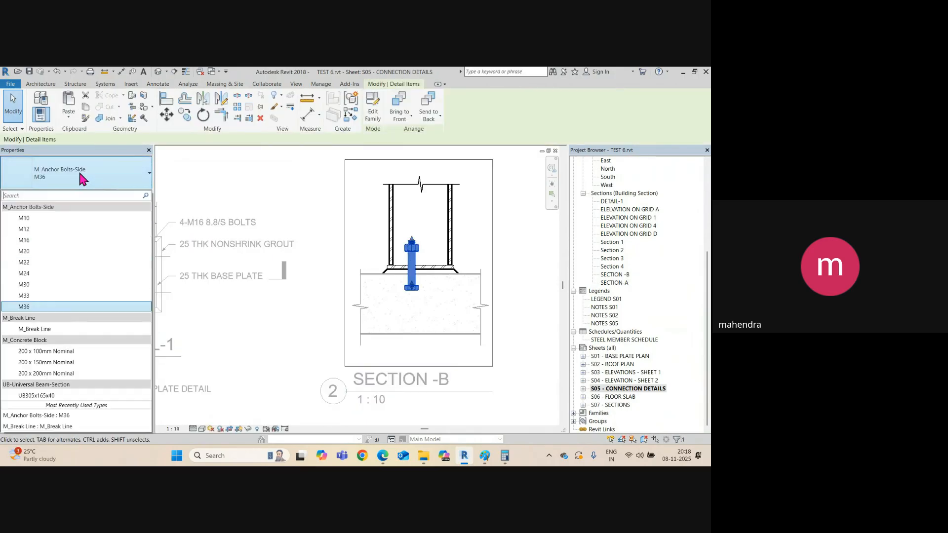
pyautogui.click(48, 238)
# Step: Move the M16 anchor bolt's axis to the base plate's left edge and shift it inward to the left bolt position in SECTION -B
pyautogui.scroll(4, 422, 267)
pyautogui.moveTo(435, 257); pyautogui.dragTo(412, 287, button='middle')
pyautogui.press('m')
pyautogui.press('v')
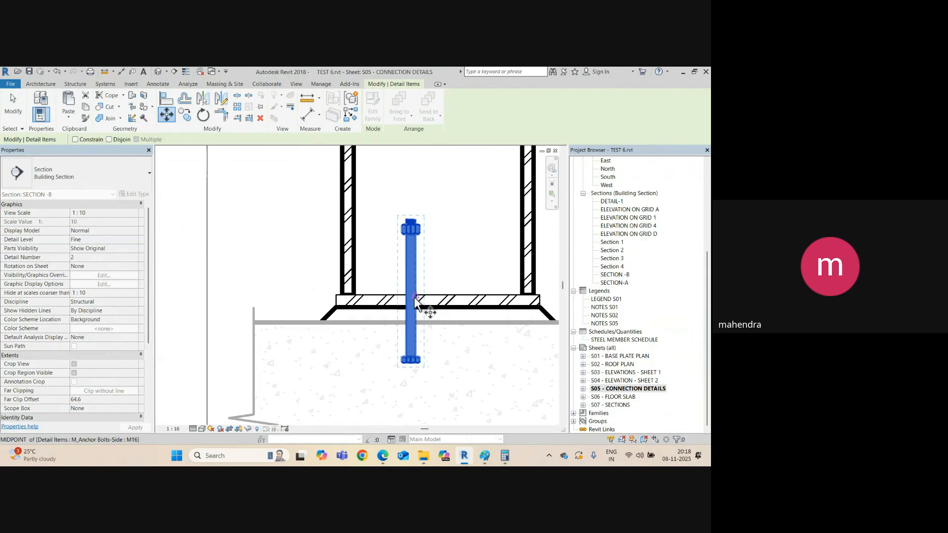
pyautogui.click(412, 292)
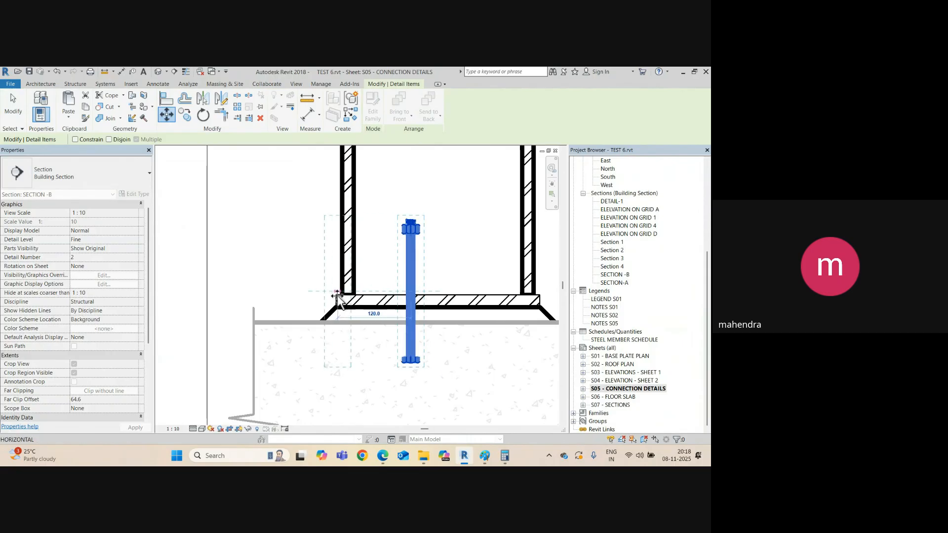
pyautogui.click(337, 297)
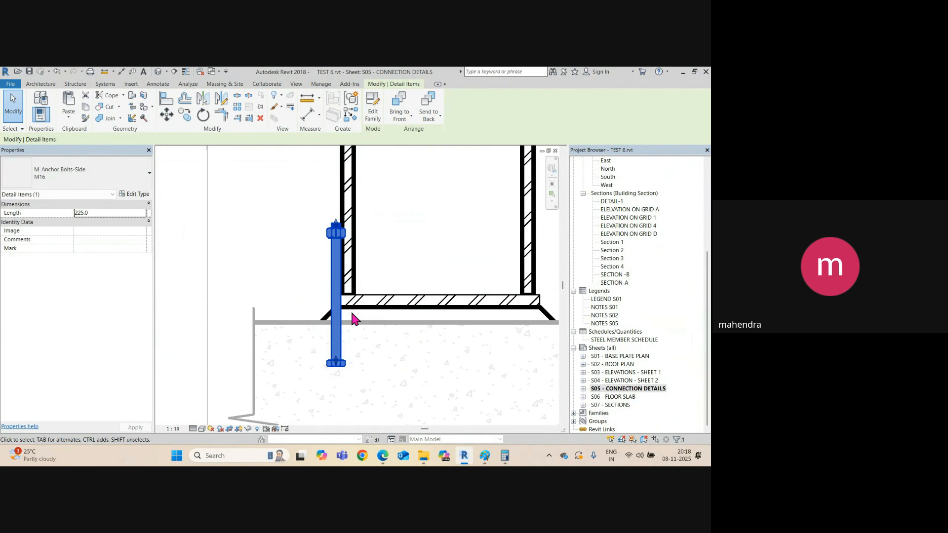
pyautogui.click(393, 269)
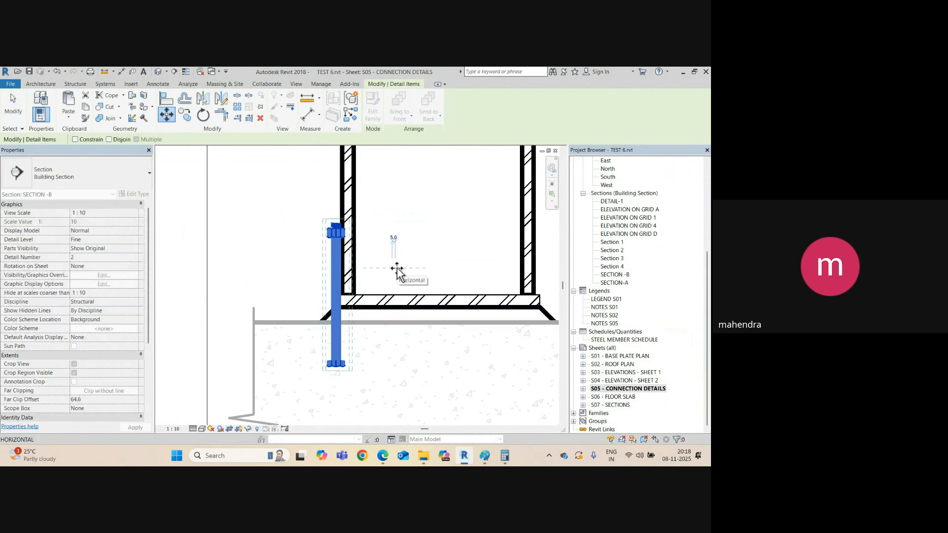
pyautogui.click(398, 271)
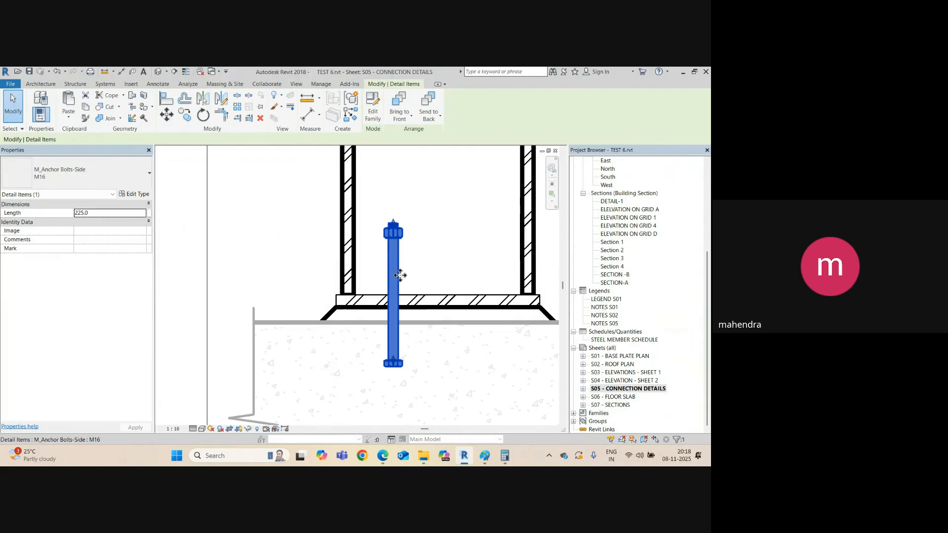
# Step: Move the anchor bolt vertically down so the underside of its nut sits on the base plate's top face
pyautogui.scroll(-3, 400, 276)
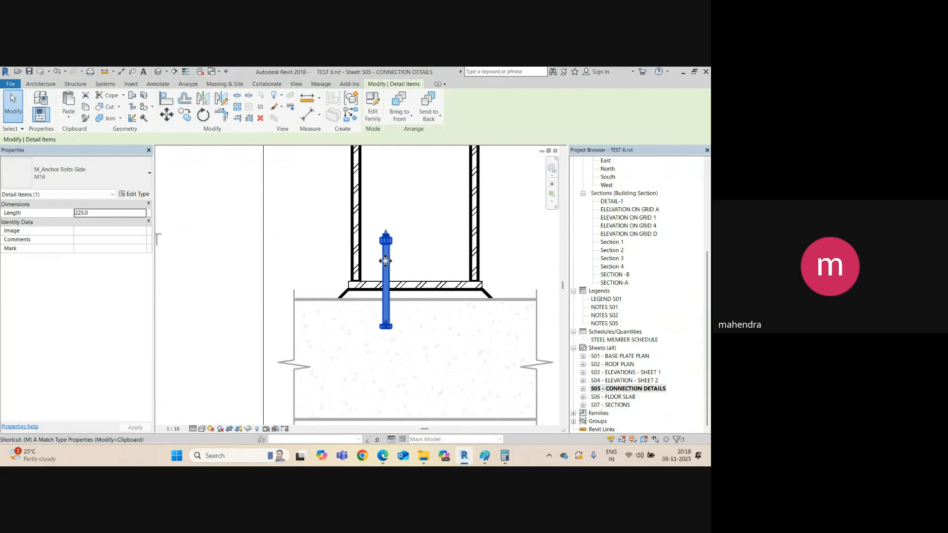
pyautogui.press('m')
pyautogui.press('v')
pyautogui.scroll(3, 398, 259)
pyautogui.click(387, 240)
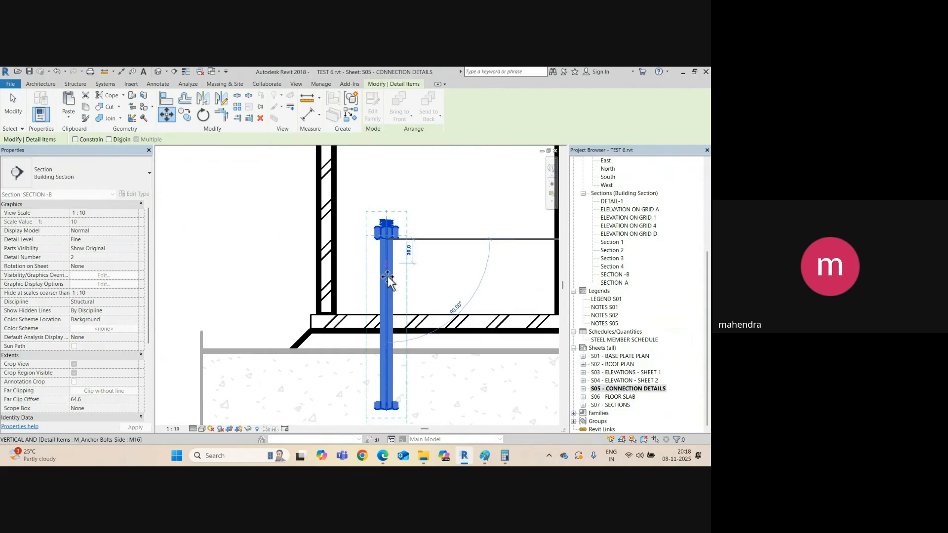
pyautogui.click(387, 316)
pyautogui.scroll(-3, 316, 266)
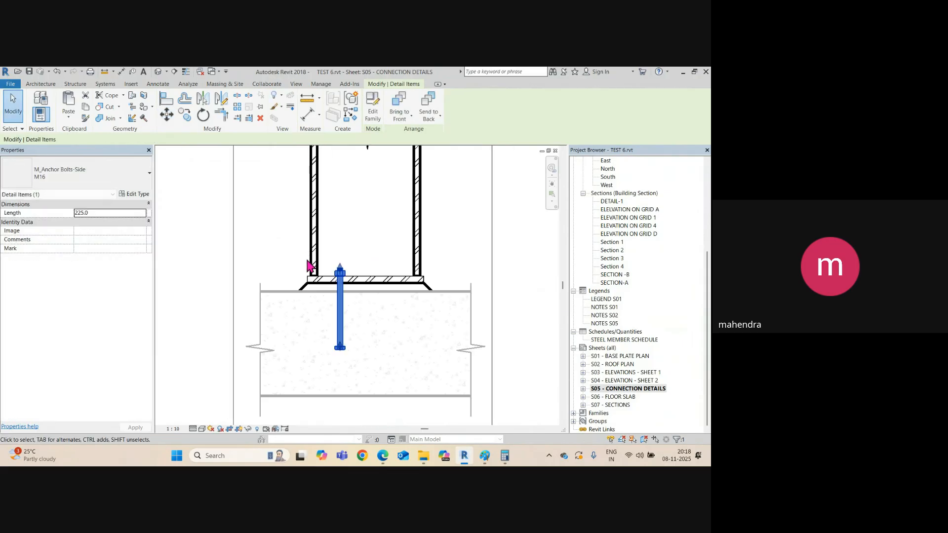
# Step: Measure the anchor bolt's embedment from the top of the slab to the bolt's bottom with a temporary aligned dimension
pyautogui.scroll(1, 351, 309)
pyautogui.press('d')
pyautogui.press('i')
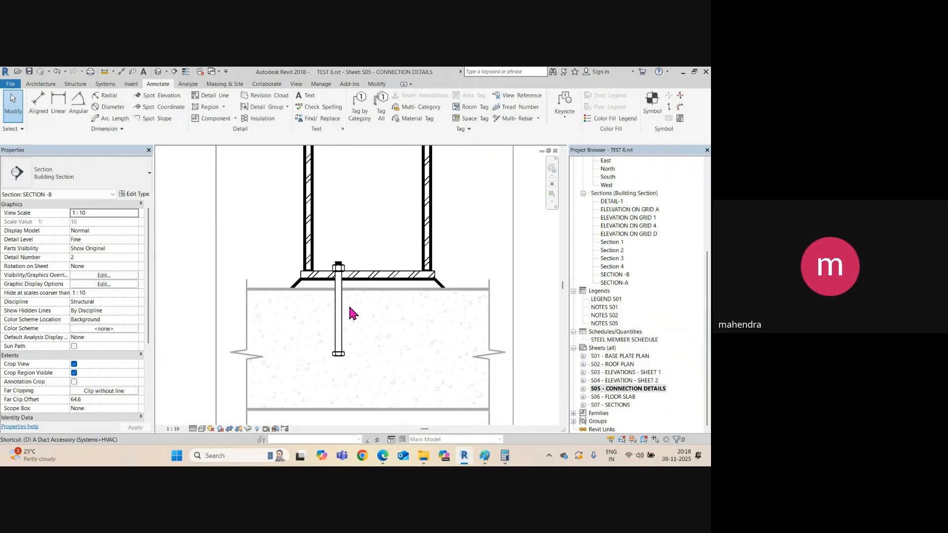
pyautogui.click(351, 290)
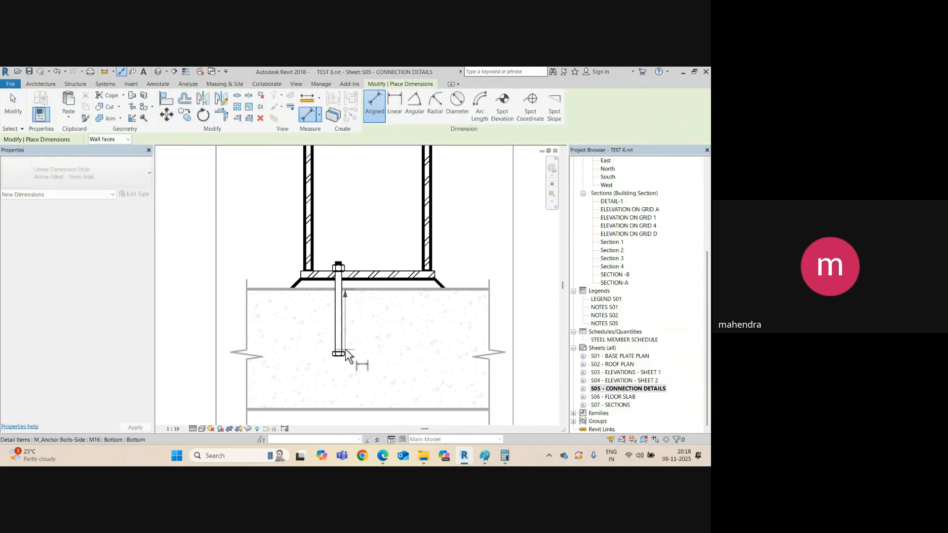
pyautogui.click(341, 364)
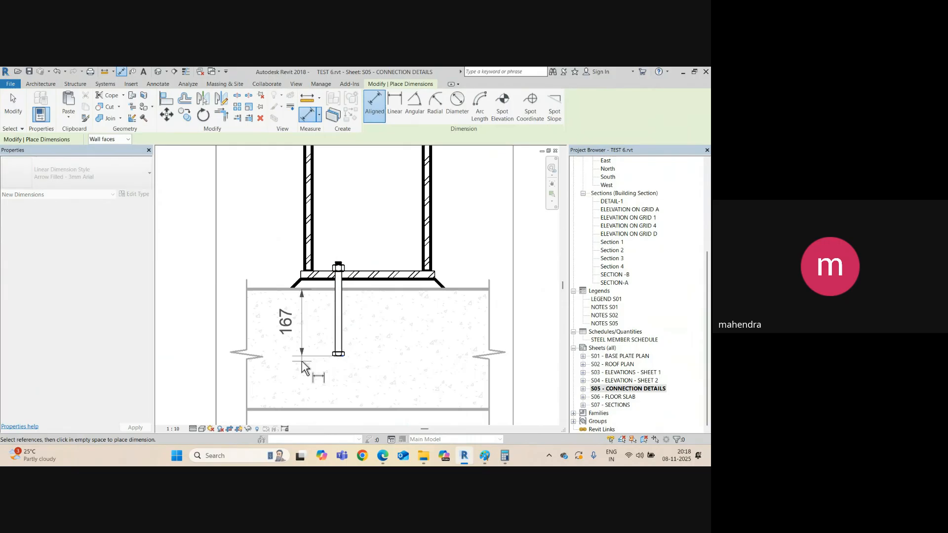
pyautogui.press('Escape')
pyautogui.press('Escape')
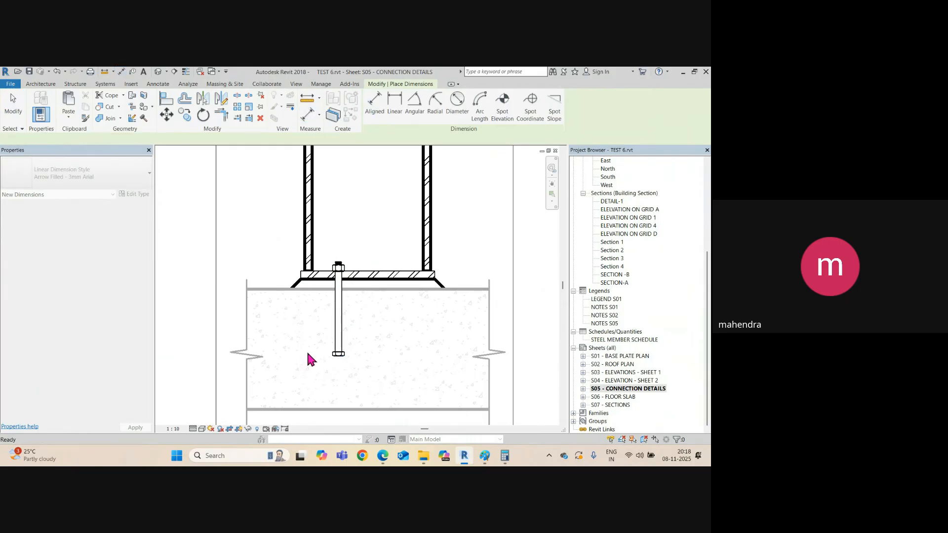
# Step: Draw a horizontal Centerline detail line across the bolt position, offset 200 mm below the top of the slab
pyautogui.press('d')
pyautogui.press('l')
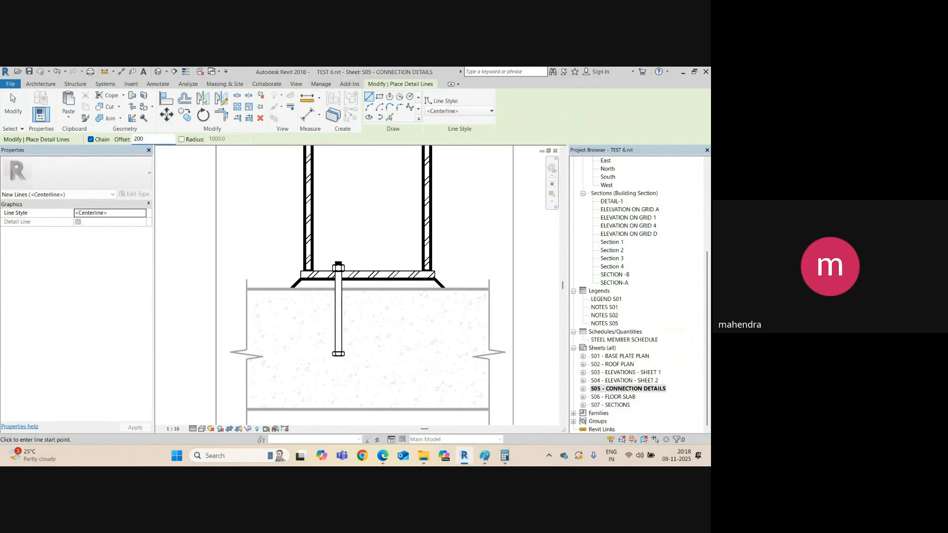
pyautogui.click(446, 290)
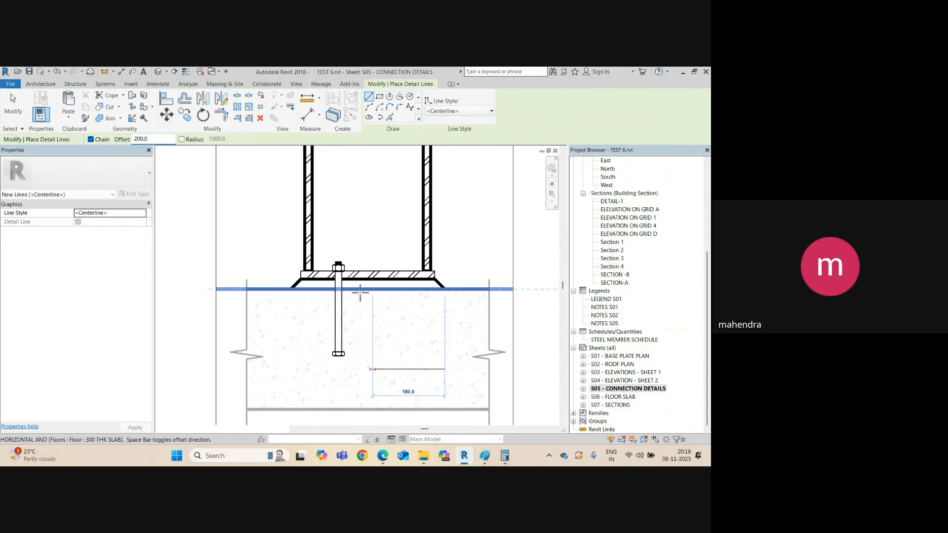
pyautogui.click(300, 292)
pyautogui.press('Escape')
pyautogui.press('Escape')
pyautogui.scroll(1, 340, 370)
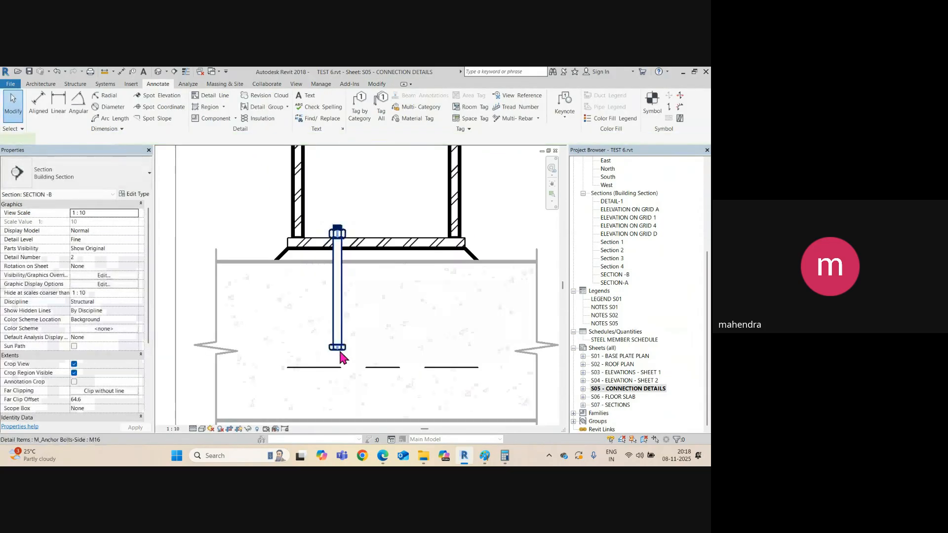
# Step: Stretch the anchor bolt's bottom end down to the 200 mm reference line and delete that line
pyautogui.click(340, 355)
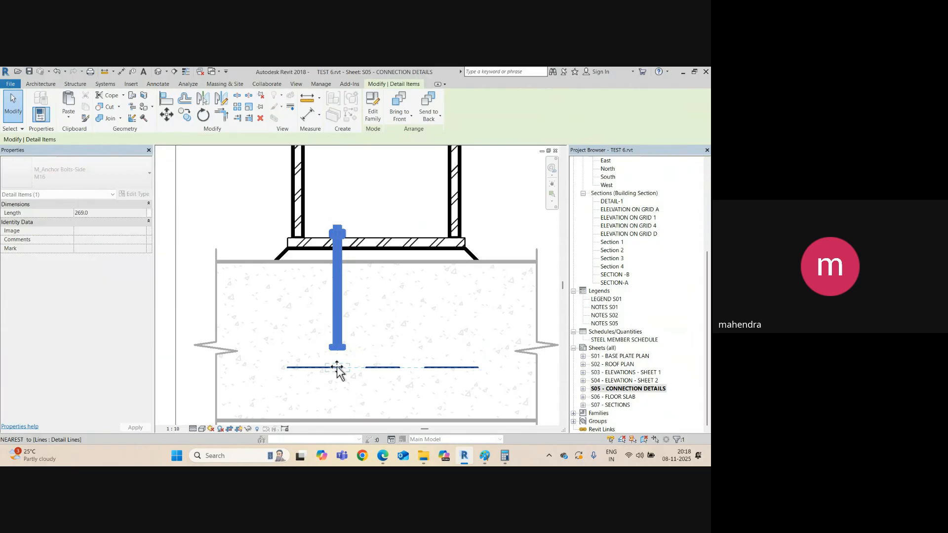
pyautogui.moveTo(338, 371); pyautogui.dragTo(338, 368)
pyautogui.press('Escape')
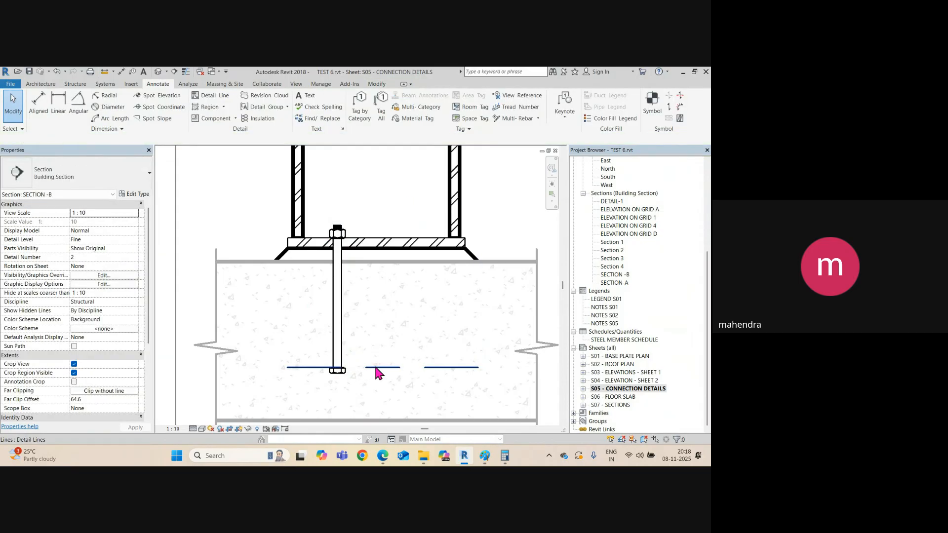
pyautogui.click(376, 368)
pyautogui.press('Delete')
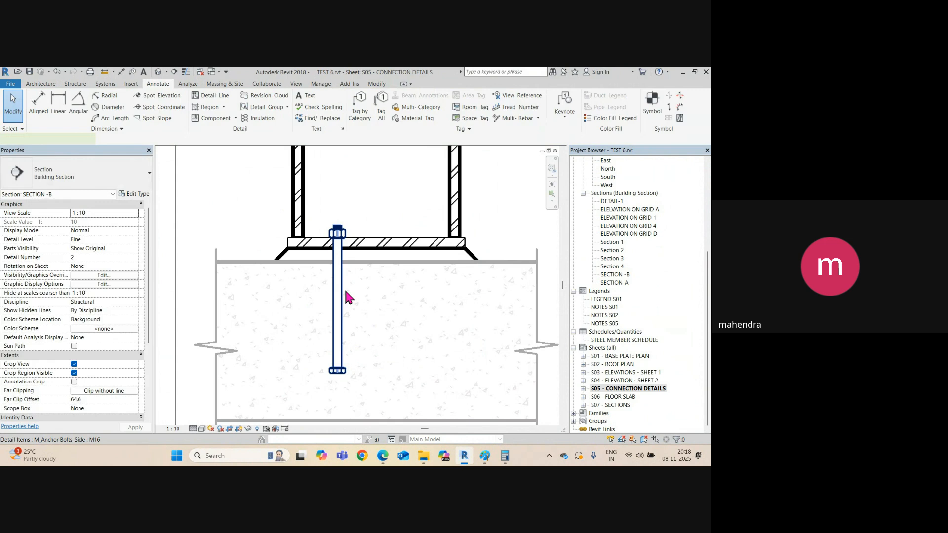
# Step: Mirror a copy of the anchor bolt about a vertical axis through the middle of the base plate
pyautogui.click(344, 288)
pyautogui.click(221, 100)
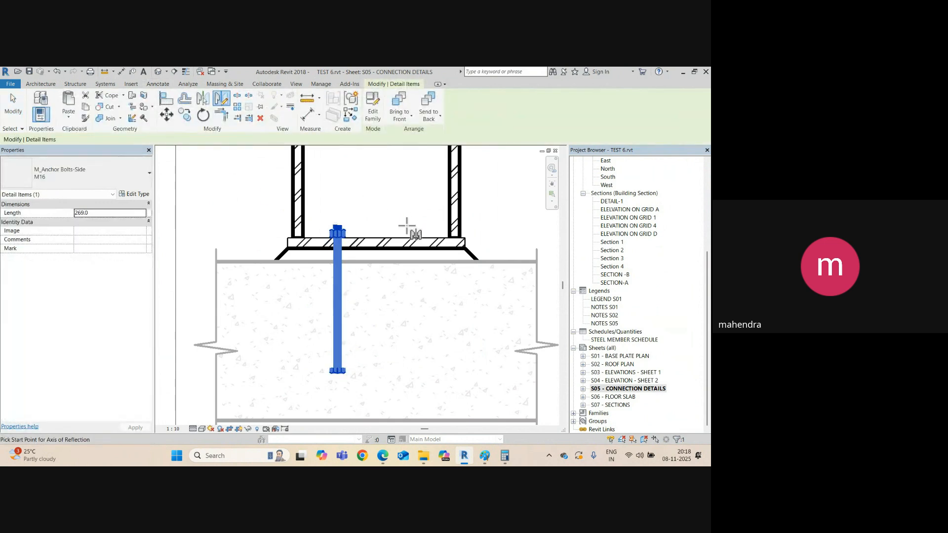
pyautogui.click(376, 238)
pyautogui.click(375, 303)
pyautogui.scroll(-5, 413, 279)
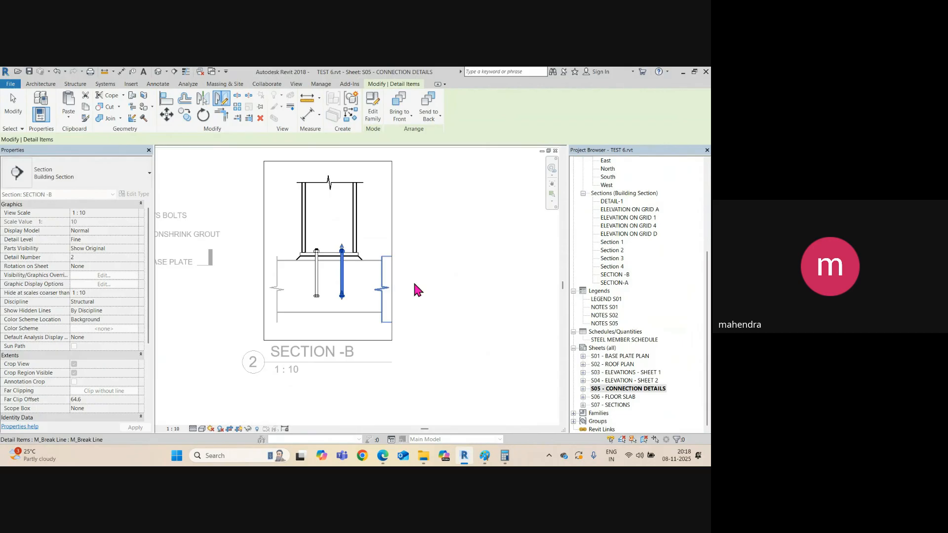
pyautogui.press('Escape')
# Step: Tag the C1 column in SECTION -B, placing the tag beside its left flange without a leader
pyautogui.press('t')
pyautogui.press('g')
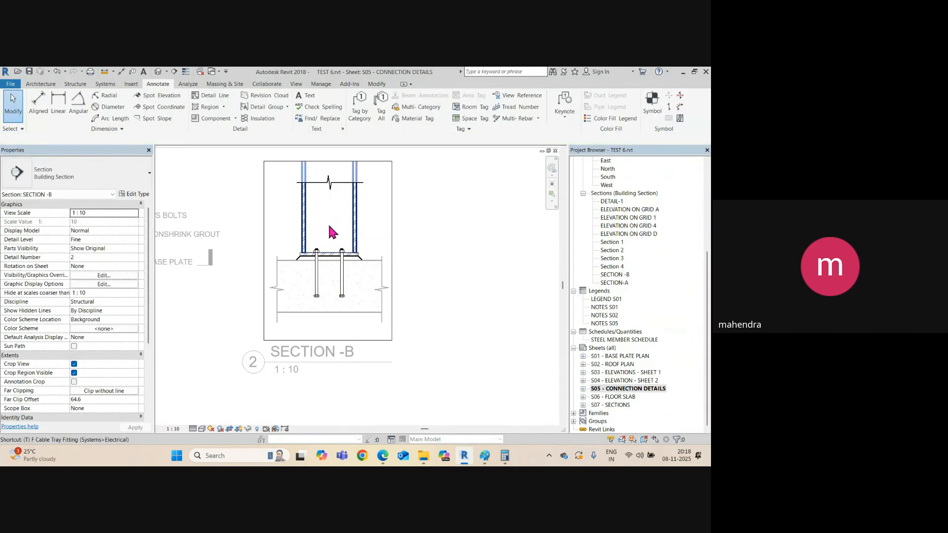
pyautogui.click(306, 217)
pyautogui.moveTo(338, 274); pyautogui.dragTo(309, 261)
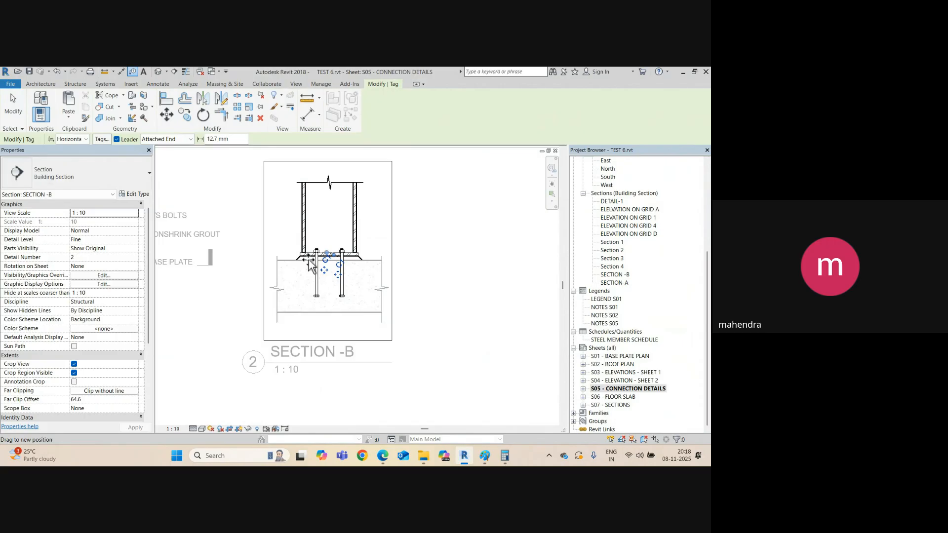
pyautogui.moveTo(286, 228); pyautogui.dragTo(288, 226)
pyautogui.scroll(2, 294, 223)
pyautogui.press('Escape')
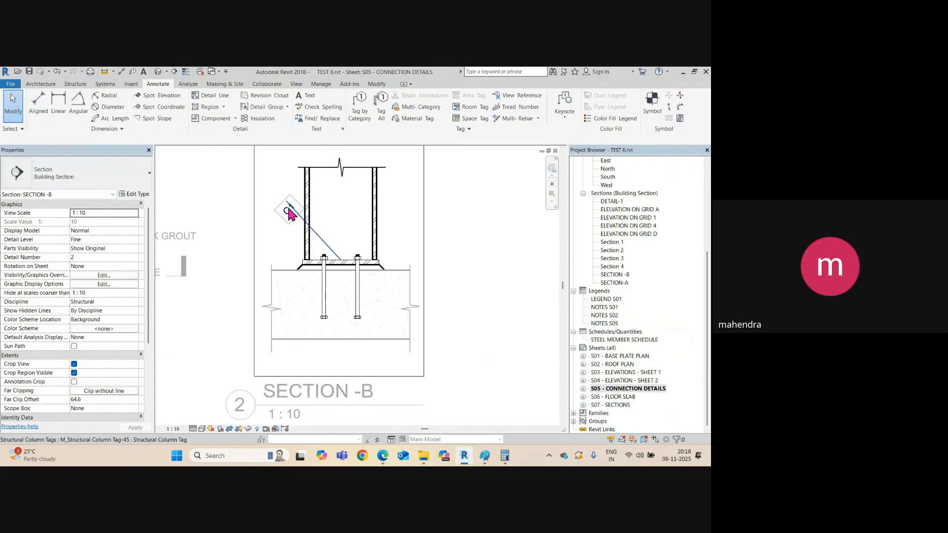
pyautogui.click(290, 212)
pyautogui.click(152, 140)
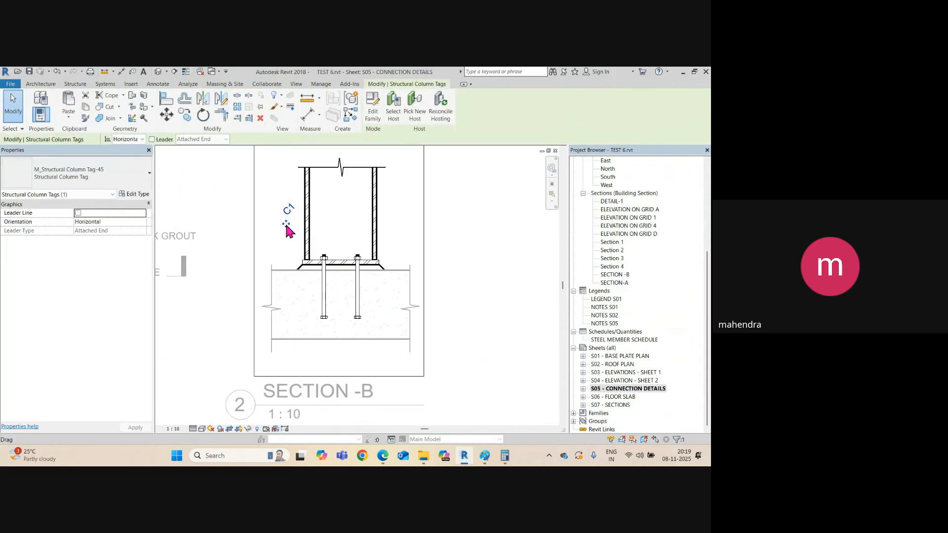
pyautogui.scroll(-2, 426, 302)
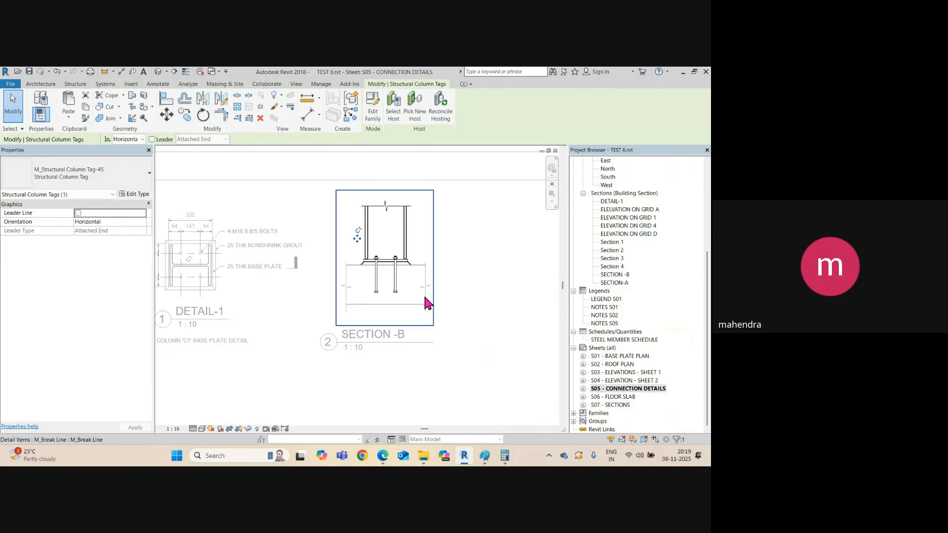
pyautogui.scroll(1, 250, 252)
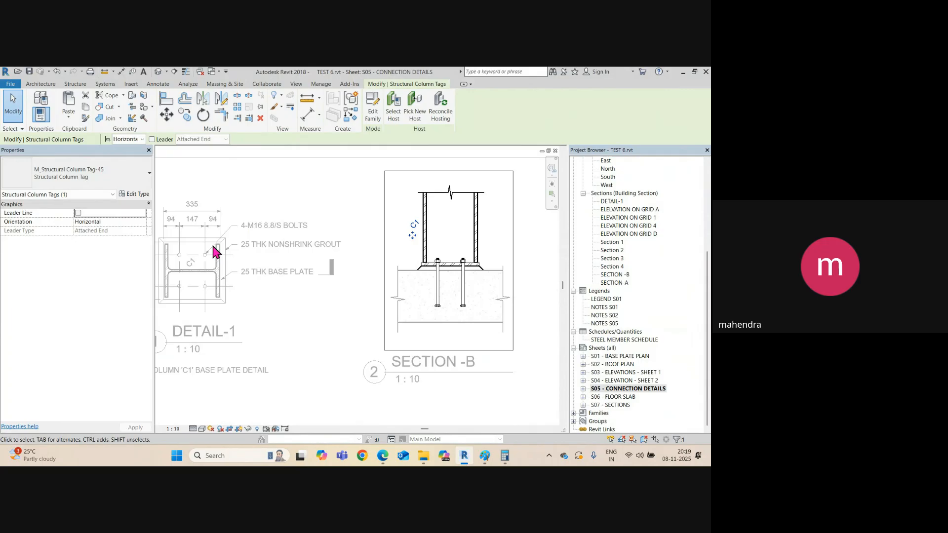
pyautogui.scroll(-2, 212, 271)
pyautogui.click(449, 247)
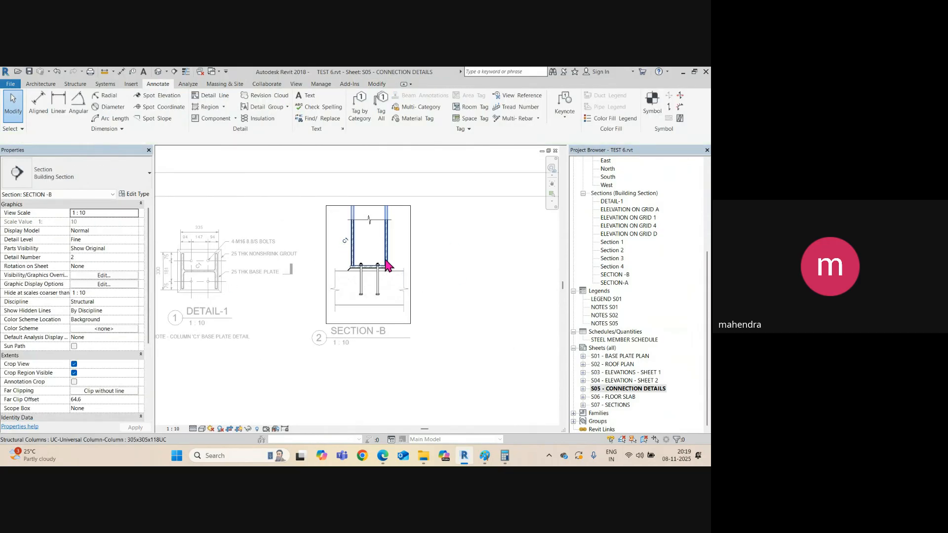
# Step: Place a 3mm Arial text note reading BASE PLATE to the right of the column in SECTION -B
pyautogui.scroll(4, 387, 263)
pyautogui.click(306, 95)
pyautogui.scroll(2, 454, 284)
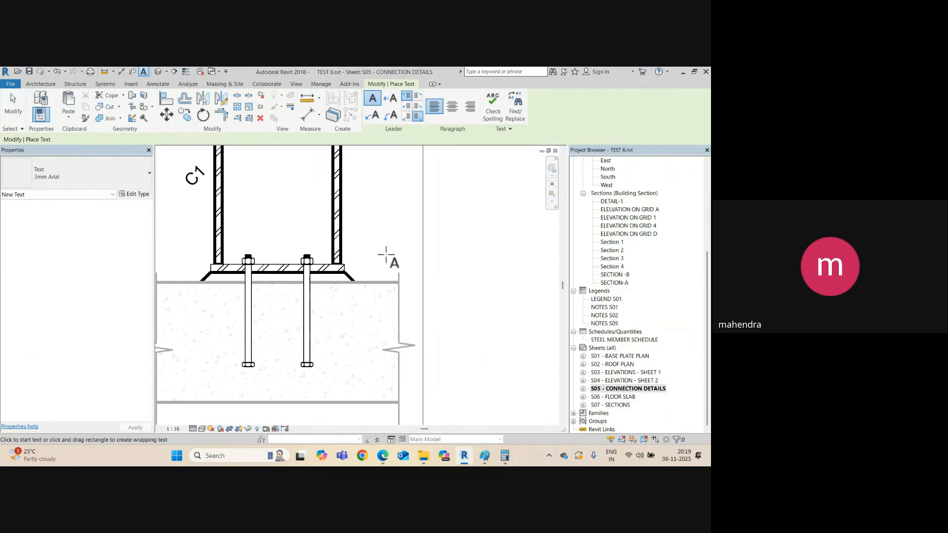
pyautogui.click(383, 233)
pyautogui.write('BASE PLATE')
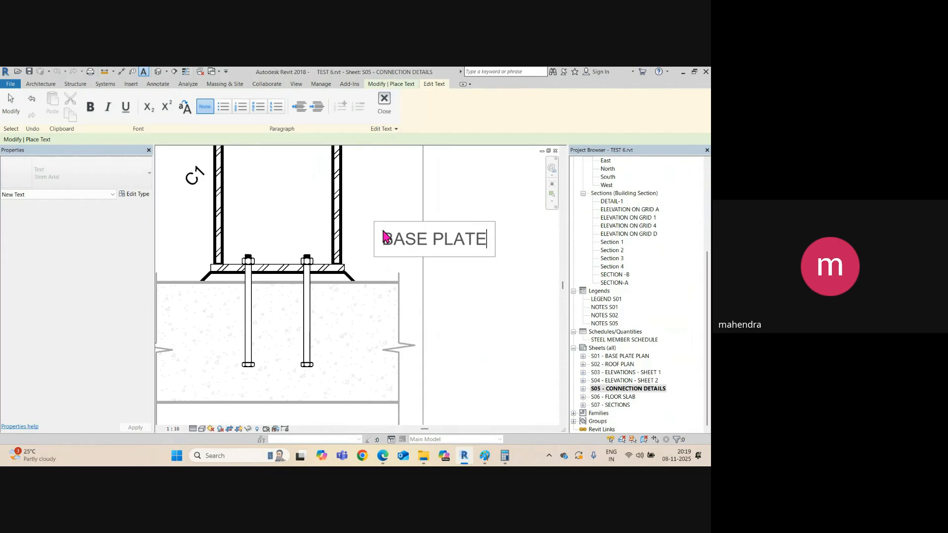
pyautogui.click(453, 292)
pyautogui.scroll(-2, 455, 277)
pyautogui.press('Escape')
pyautogui.press('Escape')
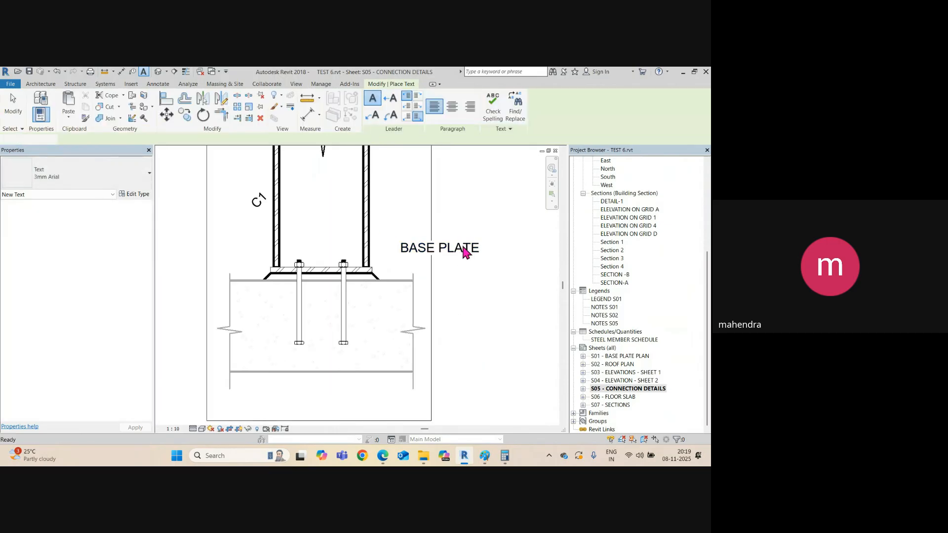
# Step: Move the BASE PLATE note slightly up and right, and add a left straight leader pointing to the base plate's right end
pyautogui.click(462, 250)
pyautogui.moveTo(394, 234); pyautogui.dragTo(408, 219)
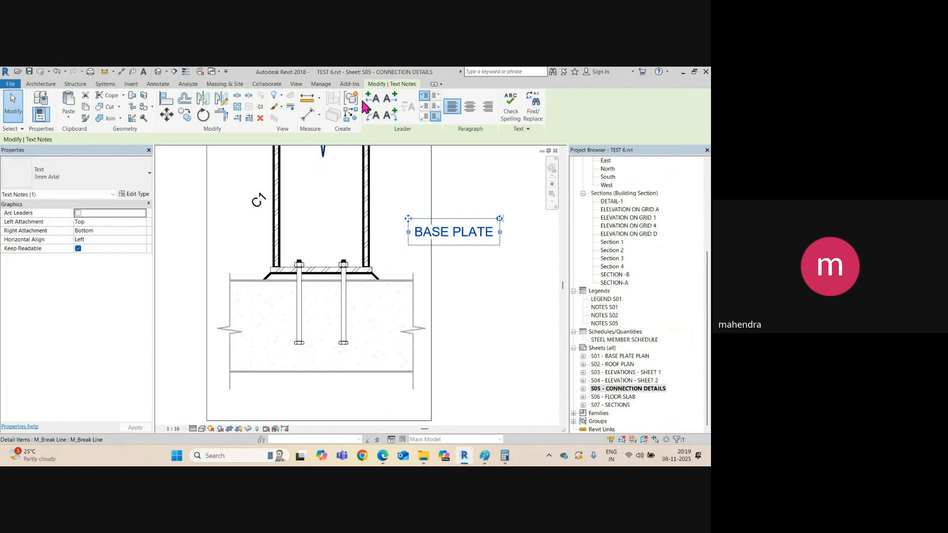
pyautogui.click(373, 100)
pyautogui.moveTo(332, 234); pyautogui.dragTo(373, 271)
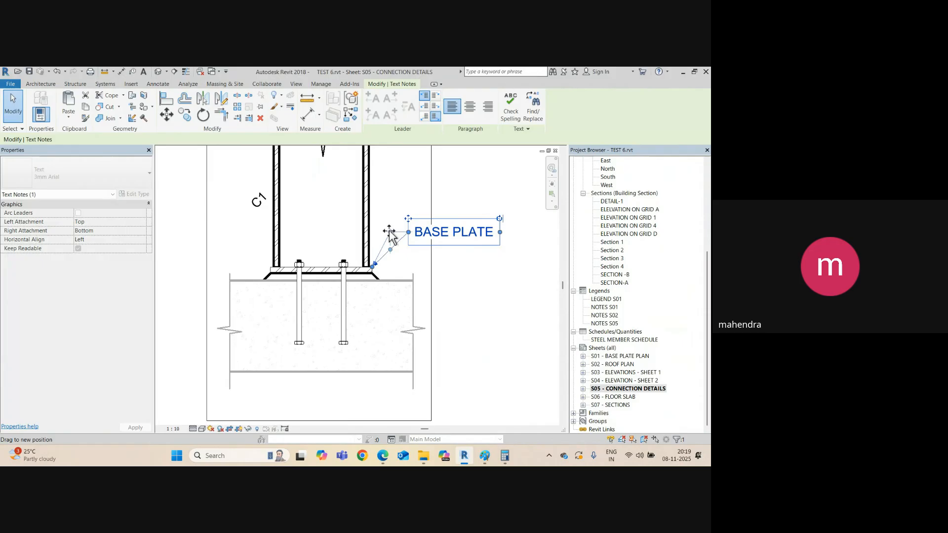
# Step: Place a 3mm Arial text note reading GROUT below the BASE PLATE note in SECTION -B
pyautogui.scroll(-2, 479, 274)
pyautogui.moveTo(477, 270); pyautogui.dragTo(456, 300, button='middle')
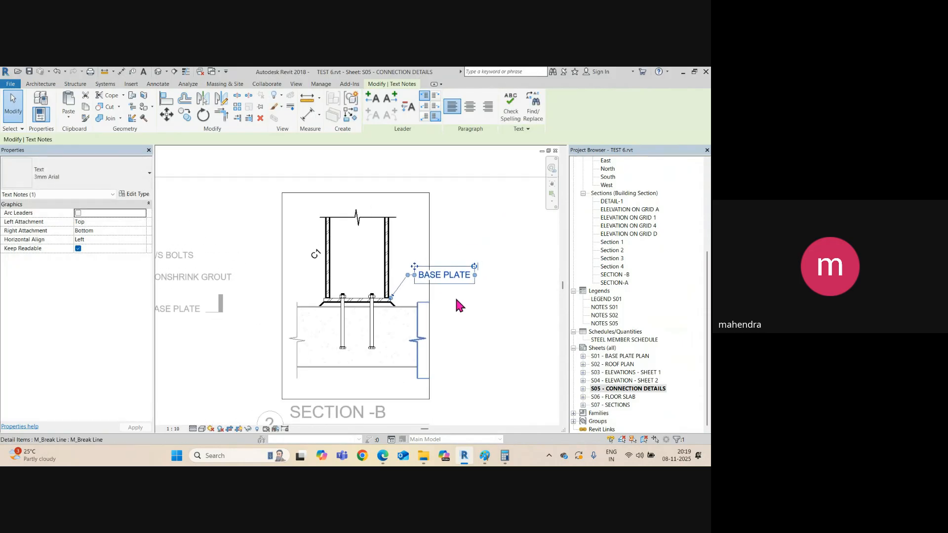
pyautogui.rightClick(452, 272)
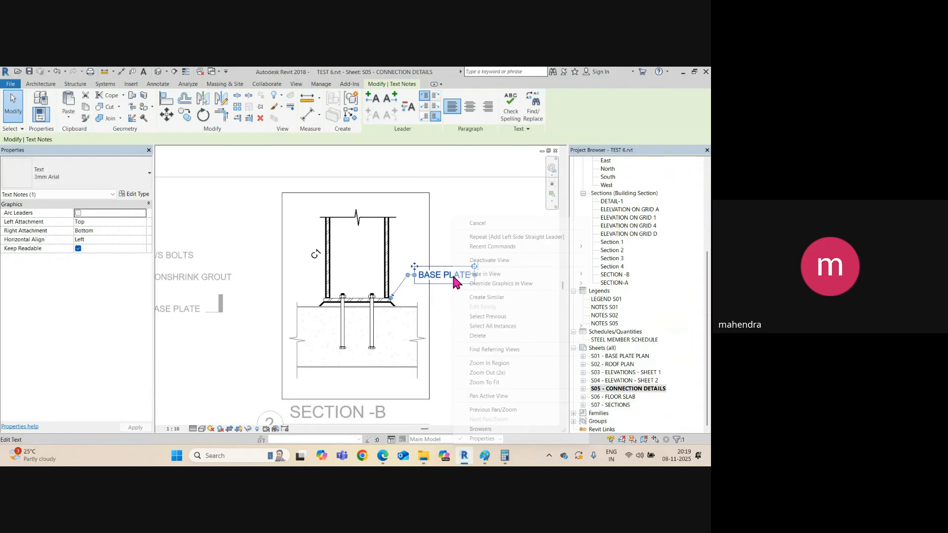
pyautogui.click(508, 292)
pyautogui.scroll(1, 411, 252)
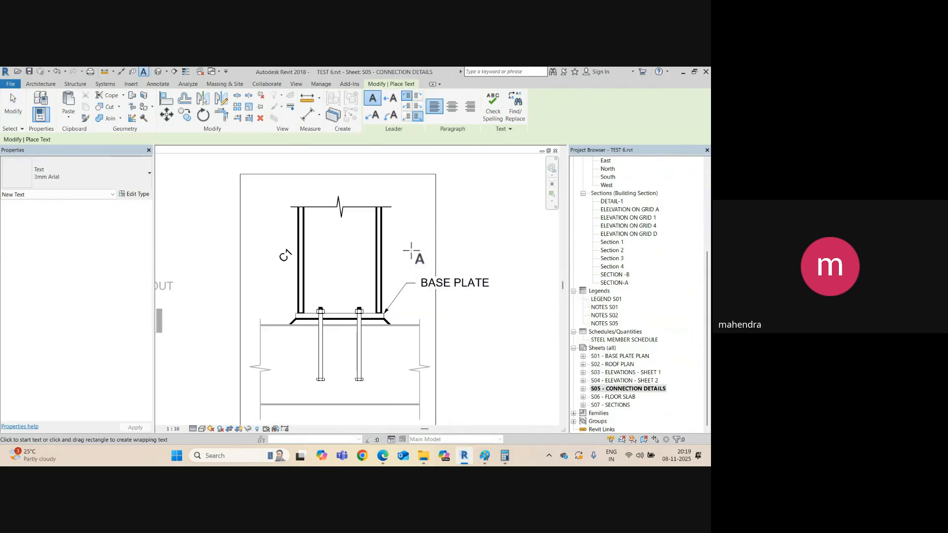
pyautogui.click(425, 305)
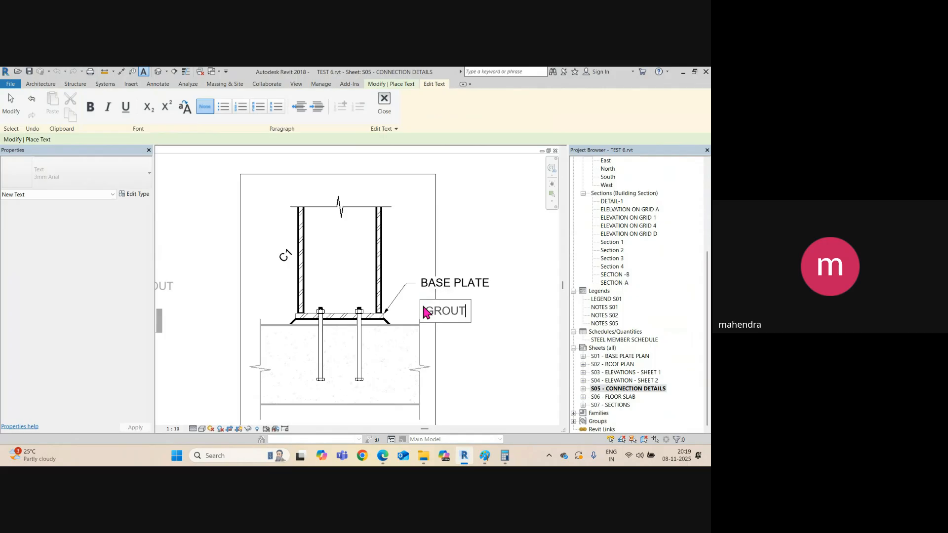
pyautogui.click(523, 348)
pyautogui.press('Escape')
# Step: Align the GROUT note under BASE PLATE and add a left straight leader pointing to the grout's right edge
pyautogui.click(437, 310)
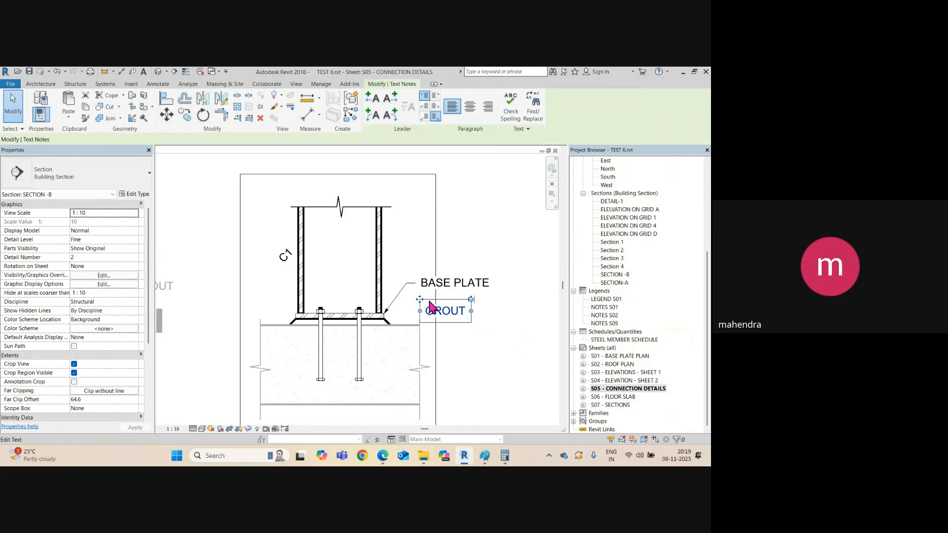
pyautogui.moveTo(417, 298); pyautogui.dragTo(416, 295)
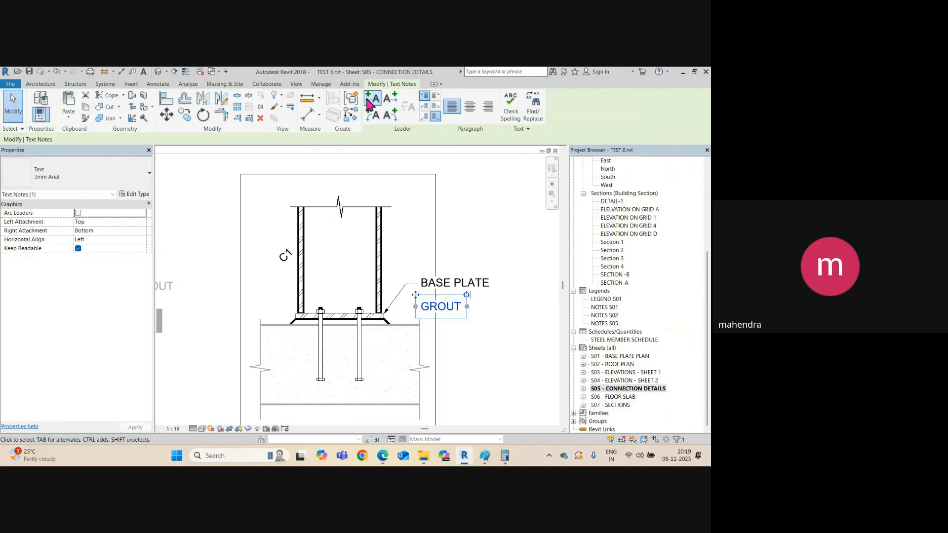
pyautogui.click(373, 103)
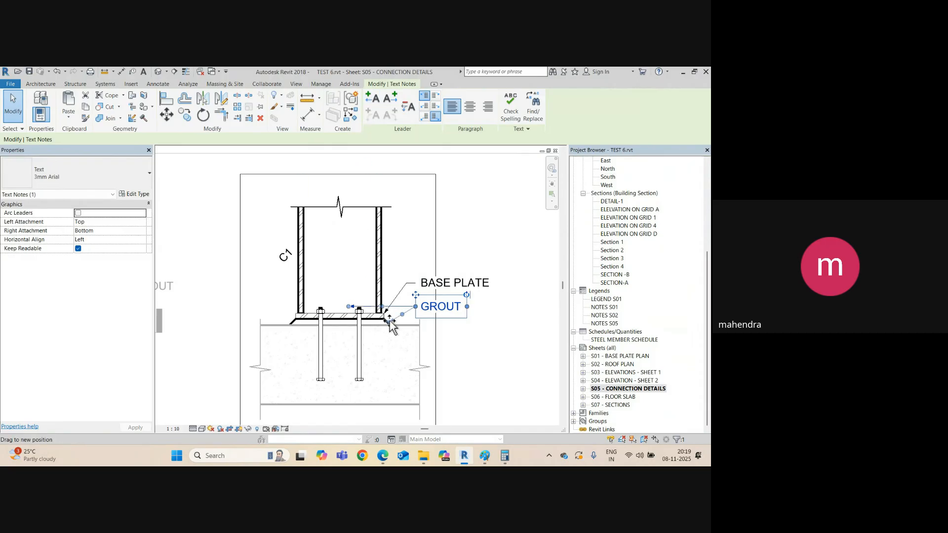
pyautogui.moveTo(393, 322); pyautogui.dragTo(407, 307)
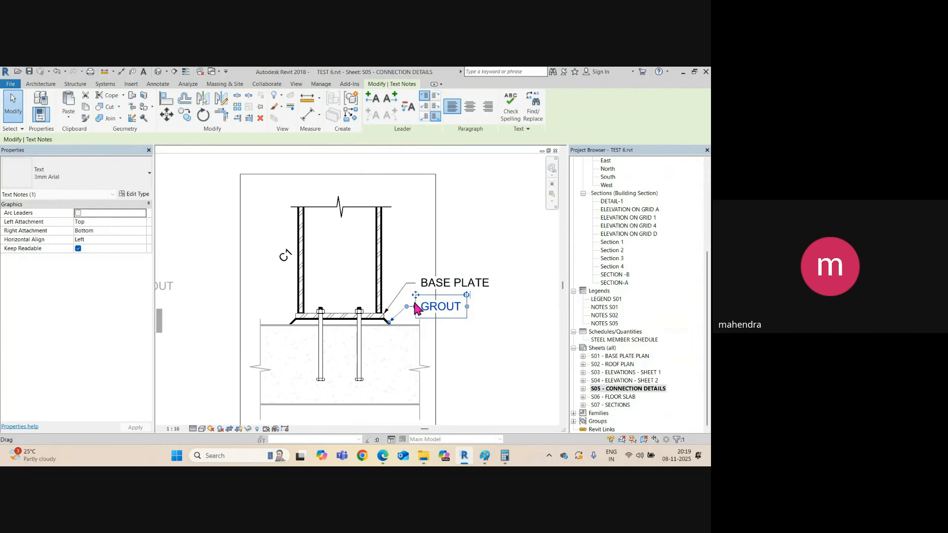
pyautogui.click(473, 214)
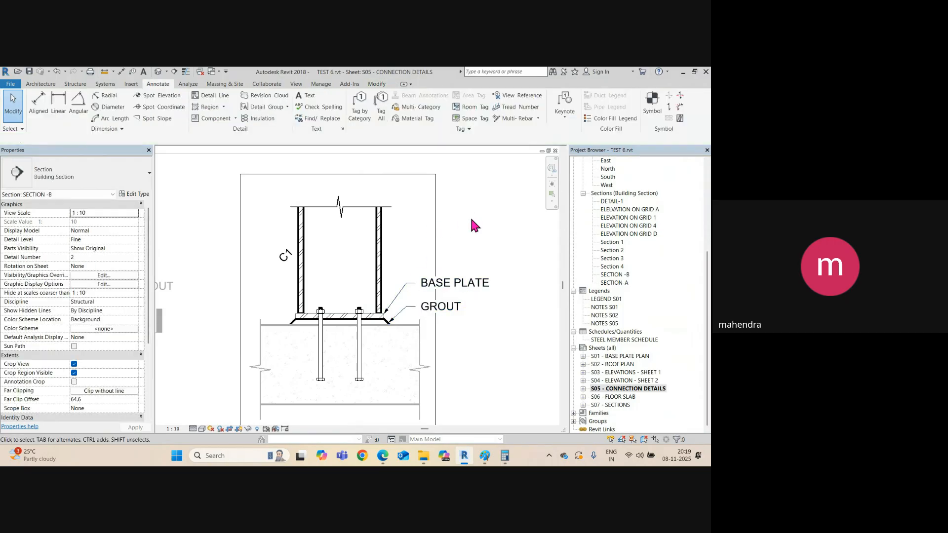
# Step: Place a two-line 3mm Arial note above BASE PLATE reading ANCHOR BOLTS WITH 200mm / EMBEDMENT DEPTH
pyautogui.scroll(-3, 388, 248)
pyautogui.moveTo(248, 293); pyautogui.dragTo(364, 296, button='middle')
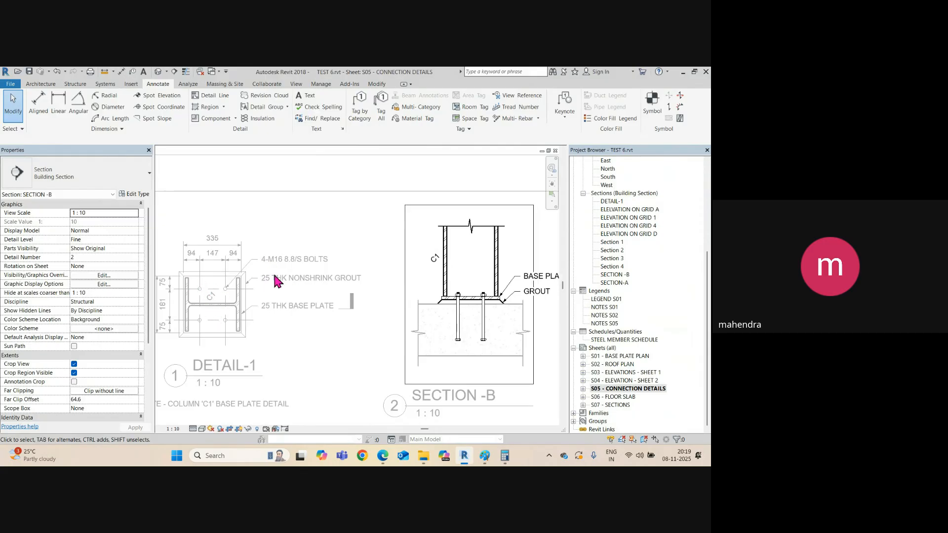
pyautogui.moveTo(507, 309); pyautogui.dragTo(361, 311, button='middle')
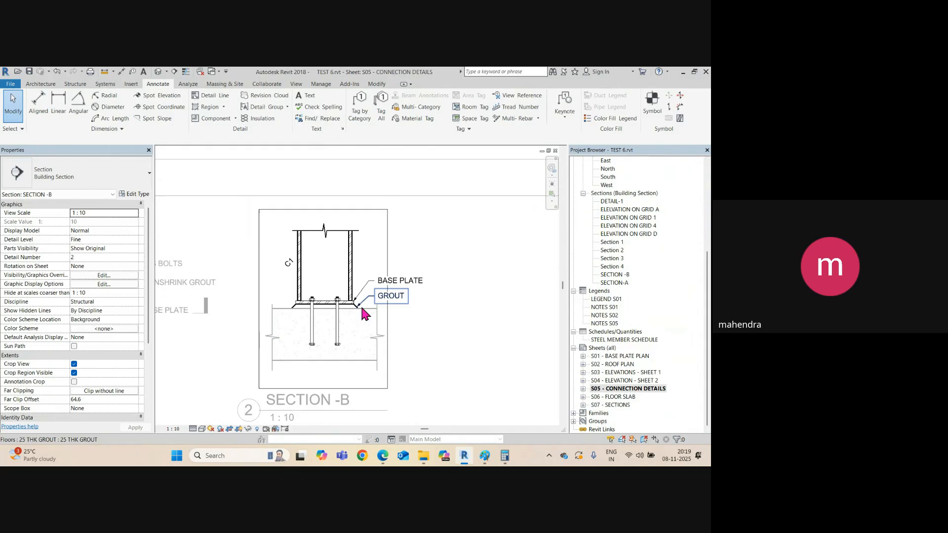
pyautogui.scroll(1, 397, 273)
pyautogui.click(404, 281)
pyautogui.rightClick(420, 281)
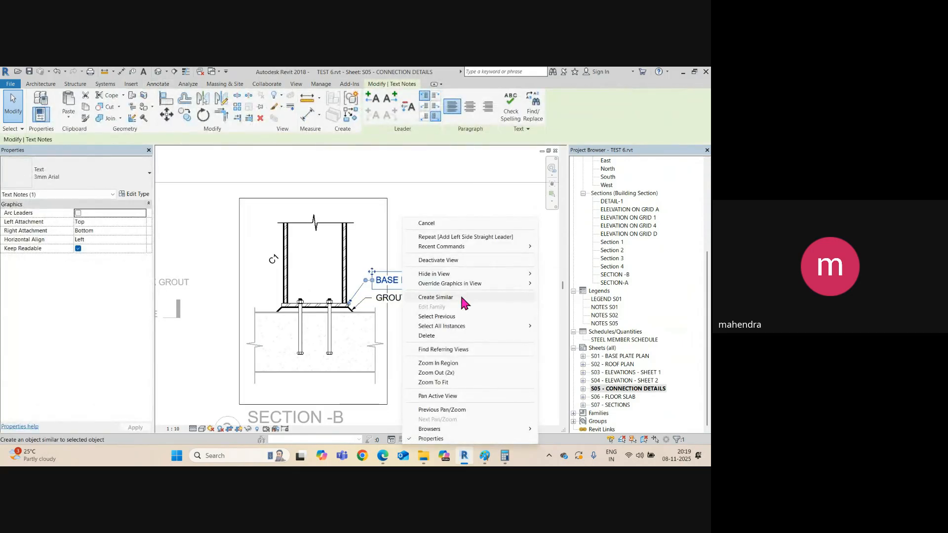
pyautogui.click(462, 299)
pyautogui.scroll(1, 382, 268)
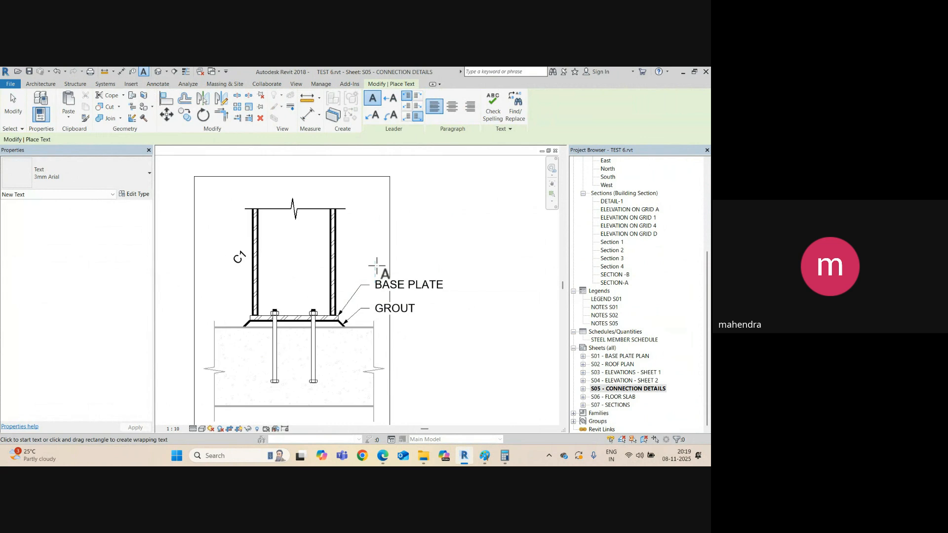
pyautogui.click(374, 256)
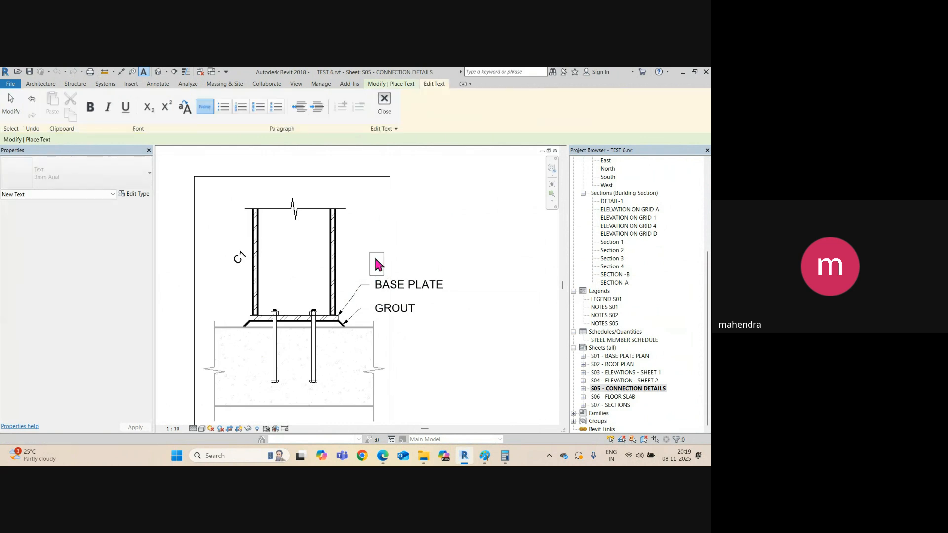
pyautogui.write('ANCHOR BOLTS ')
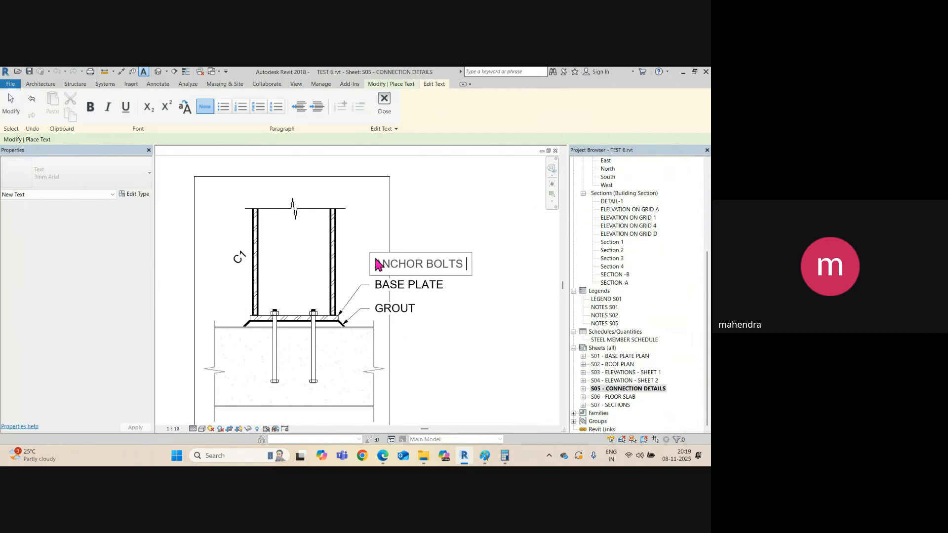
pyautogui.write('WITH 2')
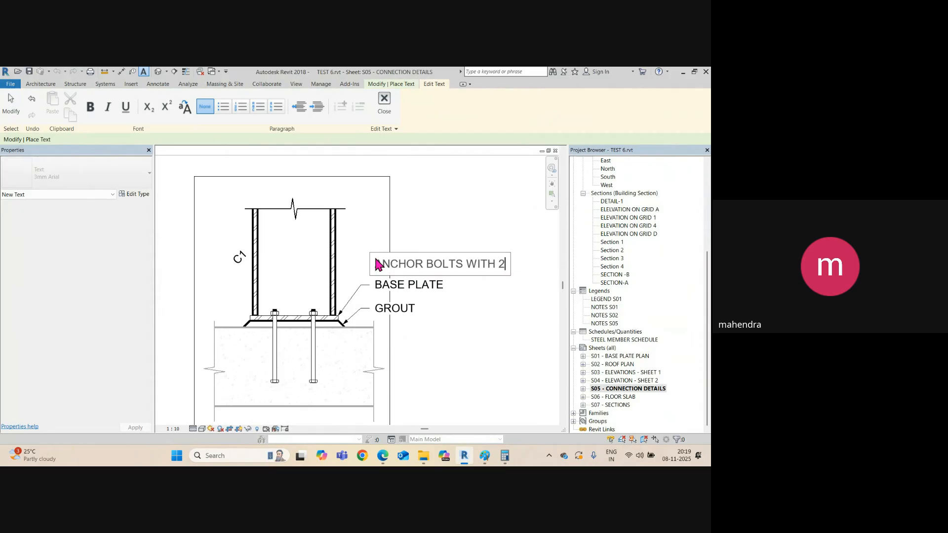
pyautogui.write('00mm E')
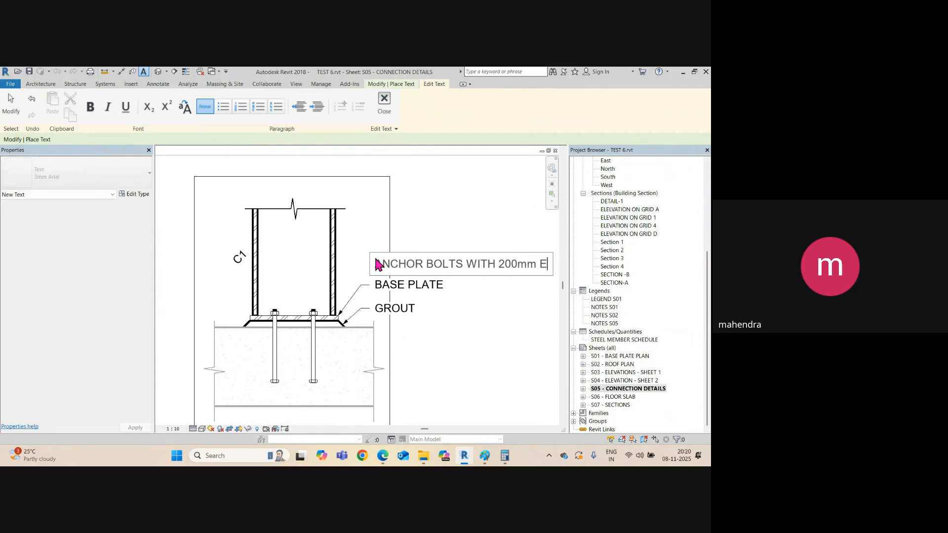
pyautogui.write('MBEDMENT DEPTH')
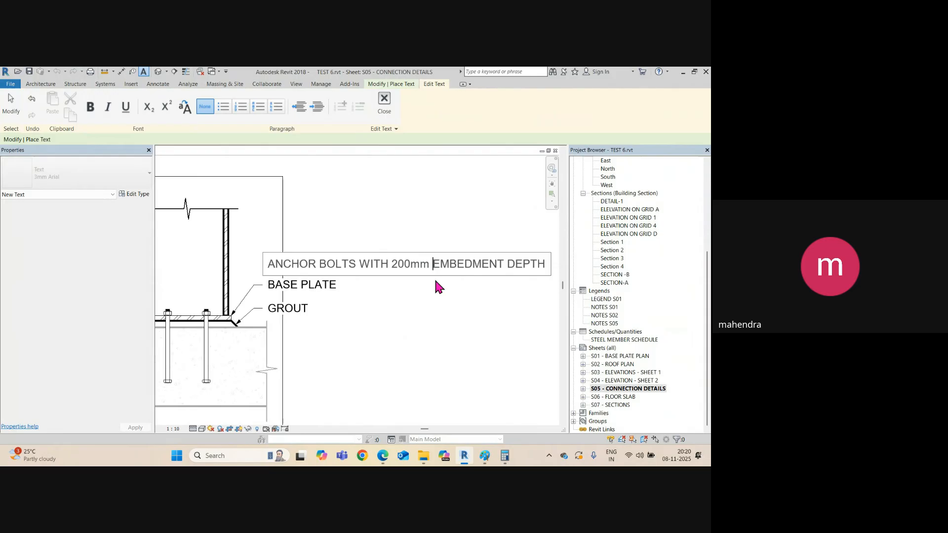
pyautogui.press('Return')
pyautogui.click(467, 360)
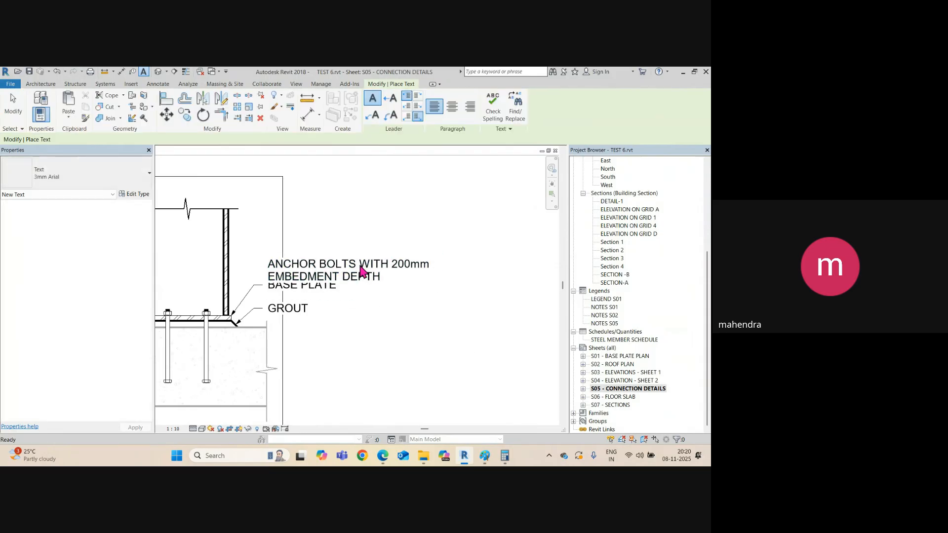
# Step: Move the anchor bolts note up clear of BASE PLATE and add a left straight leader to the right bolt's top
pyautogui.moveTo(264, 257); pyautogui.dragTo(301, 225)
pyautogui.click(372, 99)
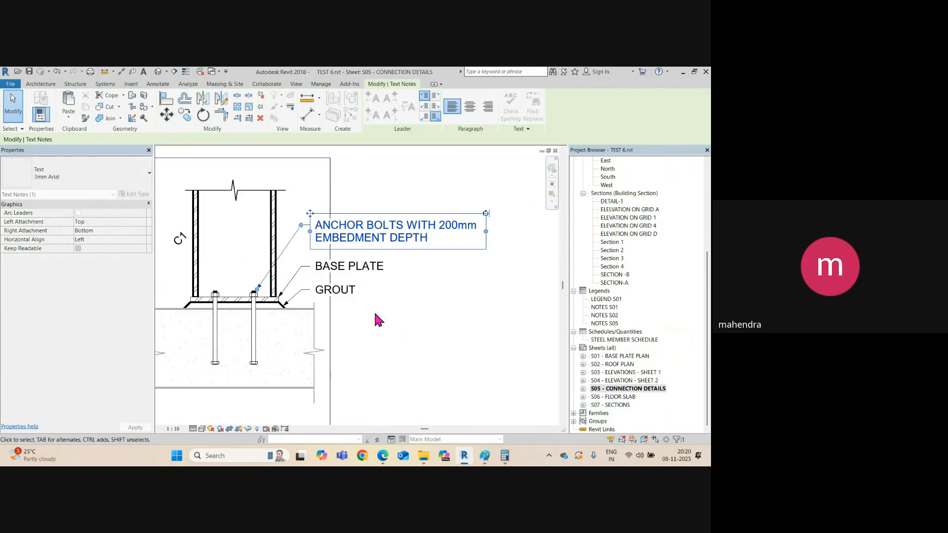
pyautogui.click(455, 327)
# Step: Place a 3mm Arial note reading REFER TO FLOOR SLAB DRAWINGS FOR DETAIL below the slab's right end in SECTION -B
pyautogui.scroll(-4, 453, 341)
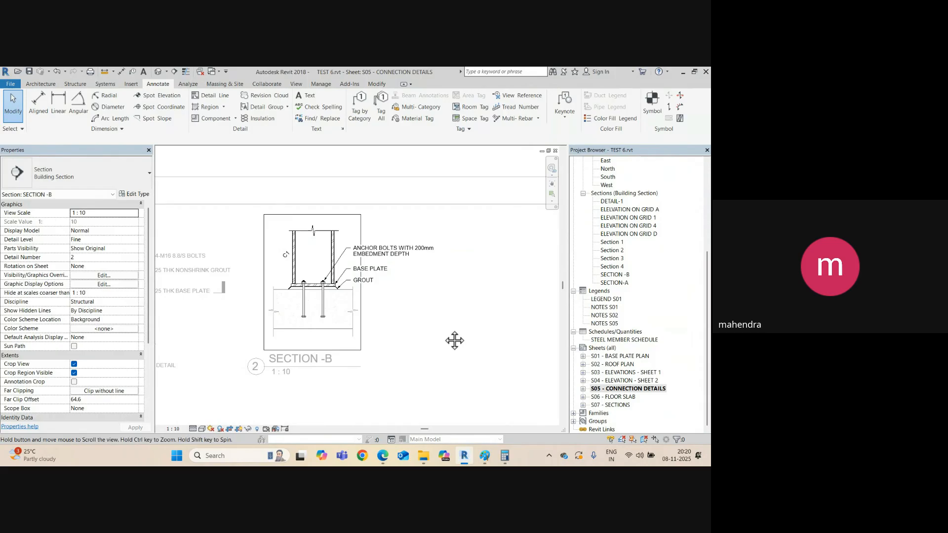
pyautogui.scroll(4, 296, 277)
pyautogui.moveTo(332, 326); pyautogui.dragTo(296, 300, button='middle')
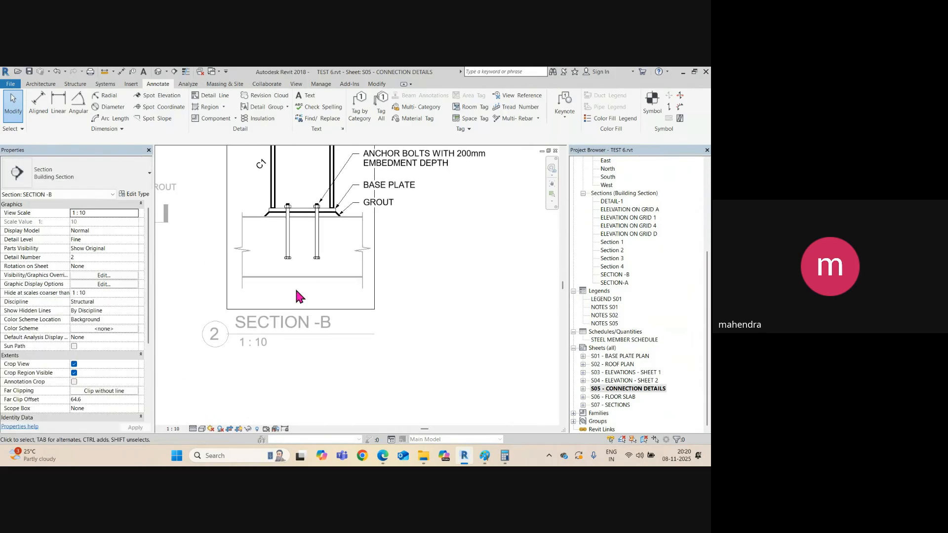
pyautogui.rightClick(404, 161)
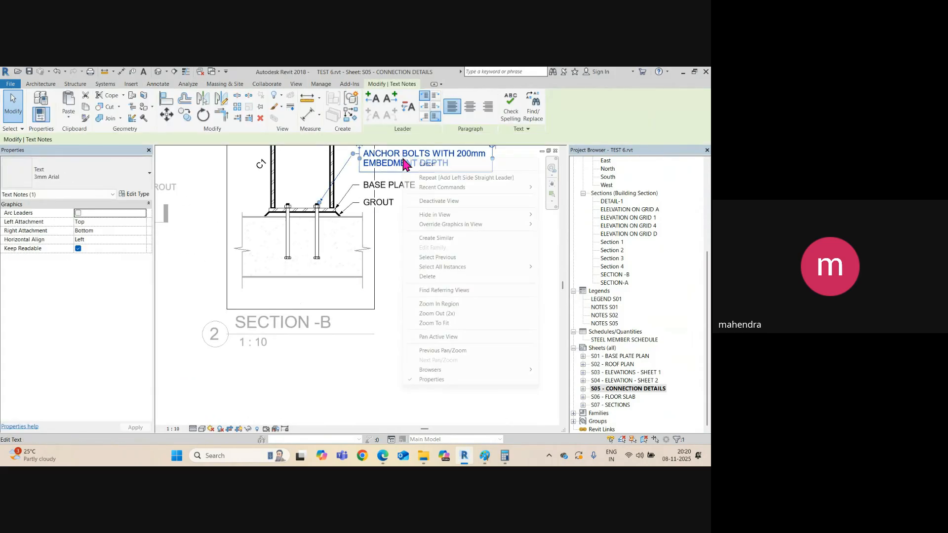
pyautogui.click(437, 238)
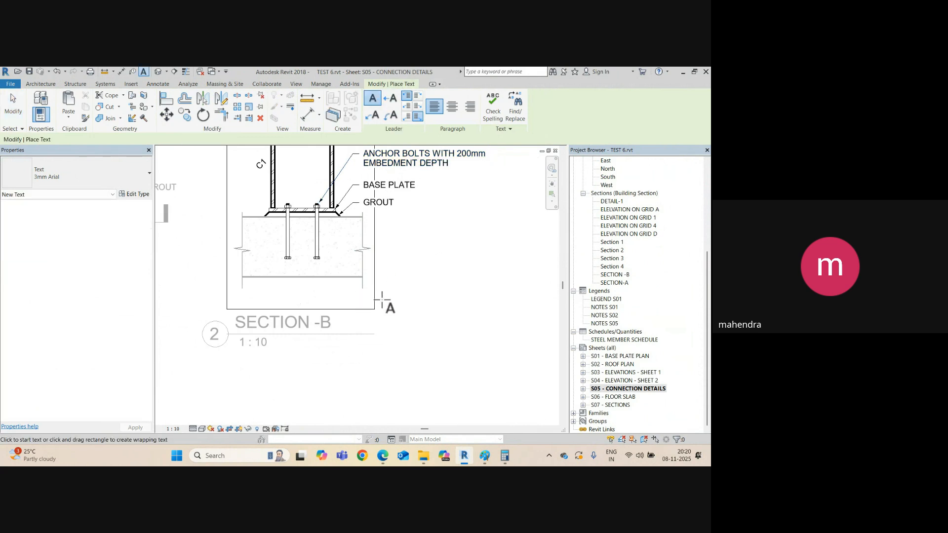
pyautogui.click(357, 296)
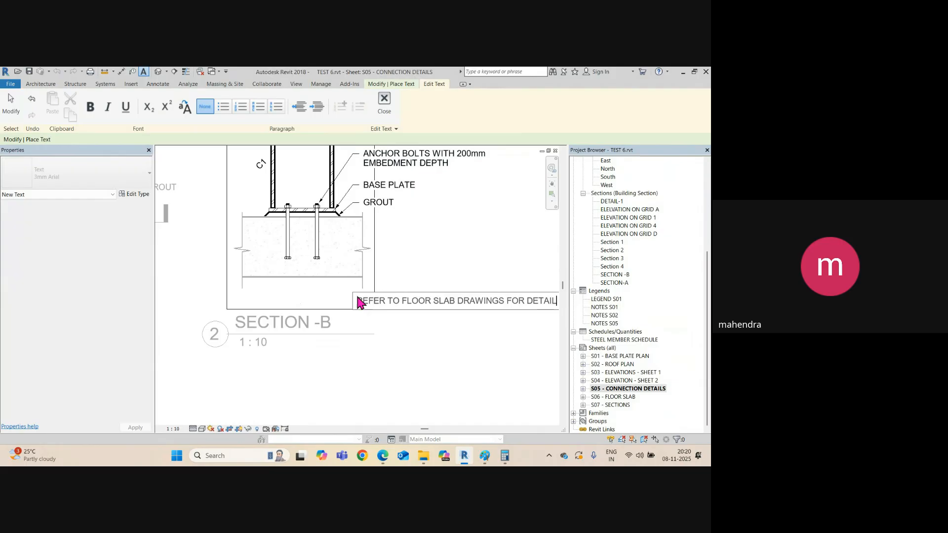
pyautogui.click(455, 331)
pyautogui.press('Escape')
pyautogui.press('Escape')
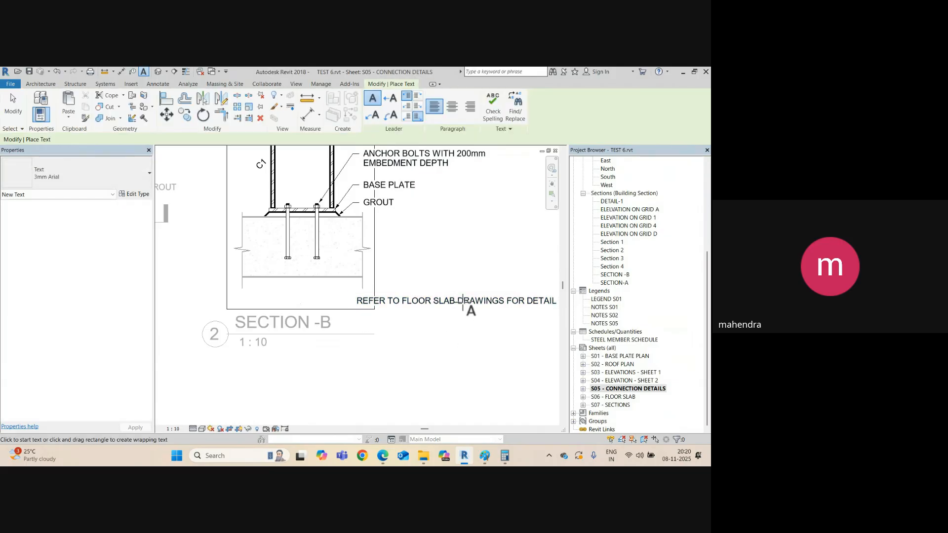
# Step: Break the floor slab reference note into two lines after the word SLAB
pyautogui.doubleClick(457, 304)
pyautogui.press('Return')
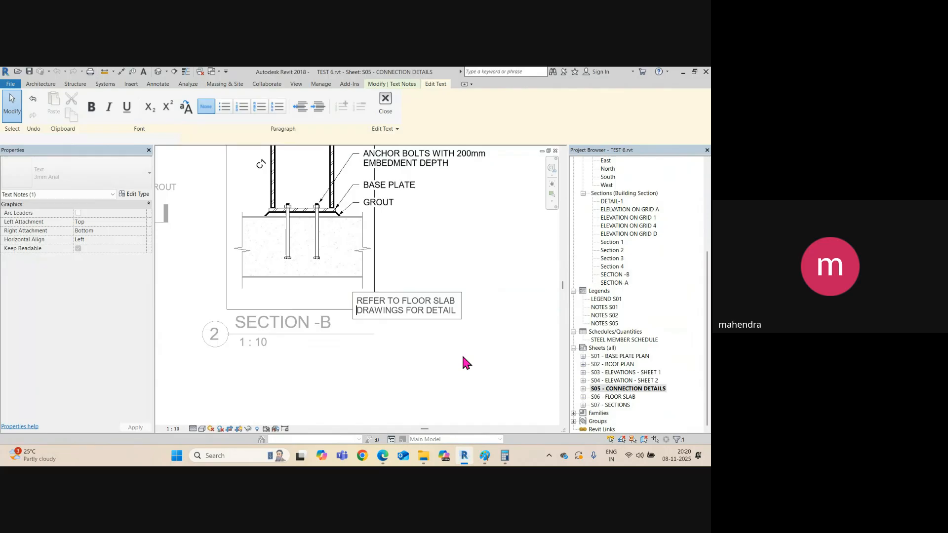
pyautogui.click(463, 358)
pyautogui.press('Escape')
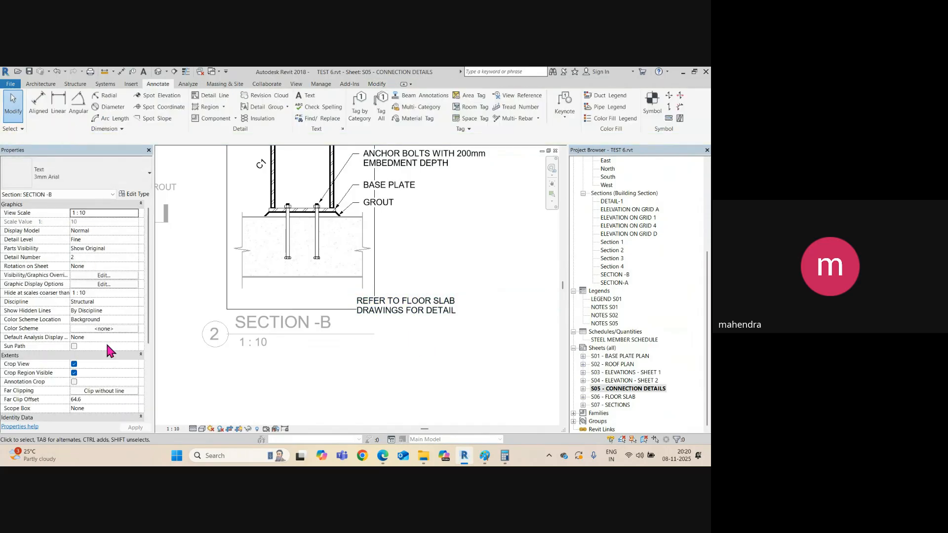
# Step: Hide the crop region boundary of SECTION -B
pyautogui.click(75, 373)
pyautogui.scroll(-2, 398, 308)
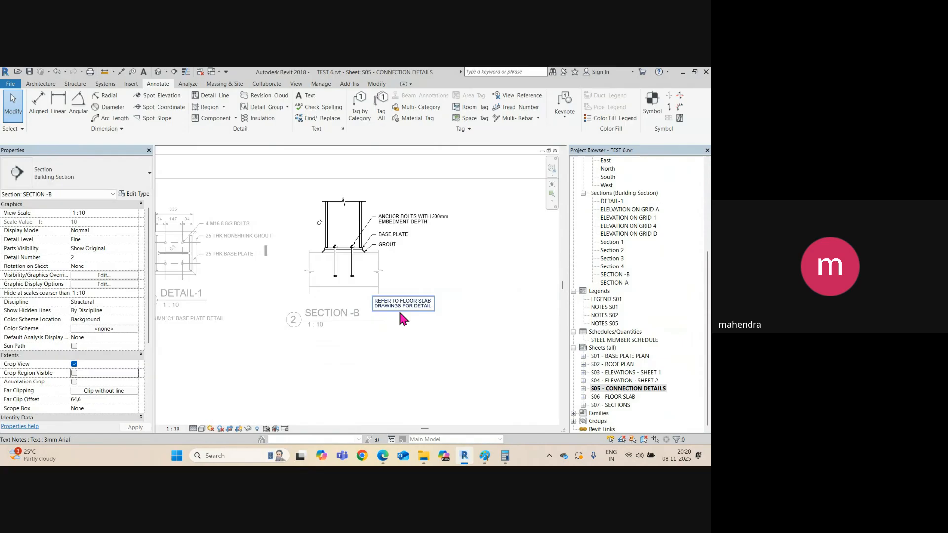
# Step: Add a left straight leader to the floor slab reference note, pointing to the slab's underside with its elbow near the text
pyautogui.scroll(3, 411, 312)
pyautogui.click(411, 313)
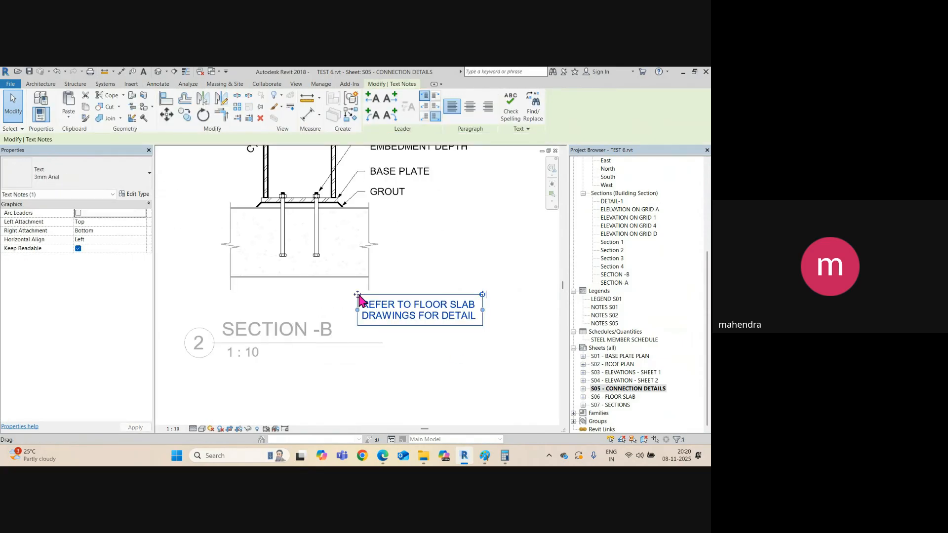
pyautogui.click(374, 100)
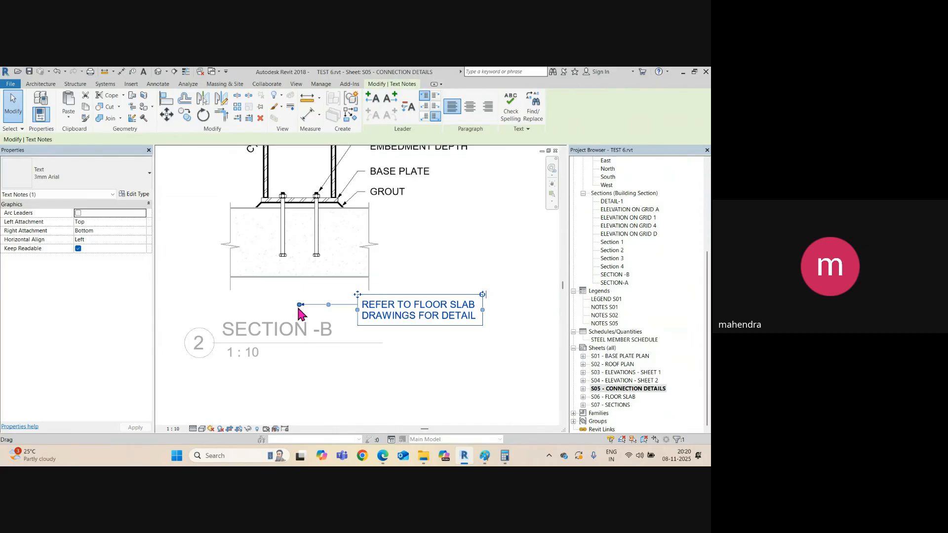
pyautogui.click(310, 281)
pyautogui.click(344, 304)
pyautogui.moveTo(300, 306); pyautogui.dragTo(344, 306)
pyautogui.click(441, 392)
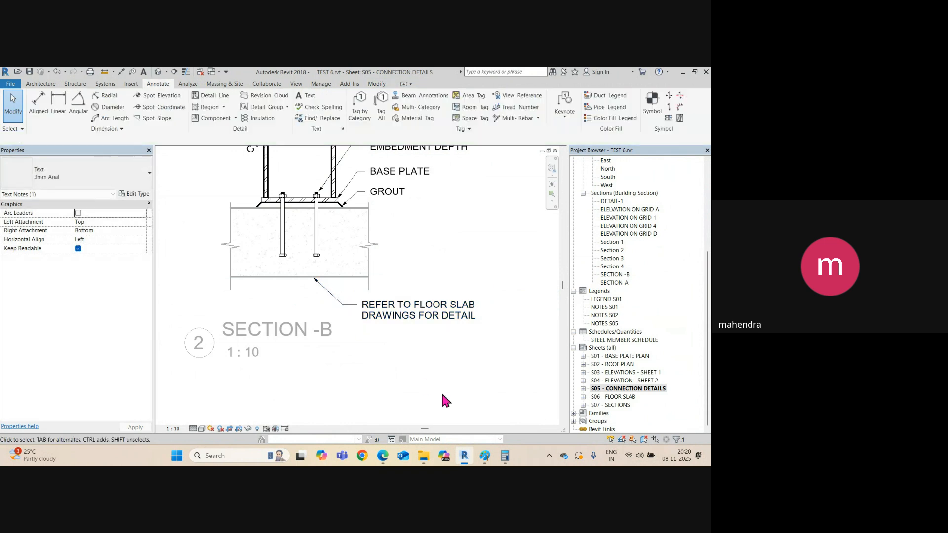
# Step: Return from the viewport to the sheet and shift the SECTION -B view title slightly right beneath its drawing
pyautogui.scroll(-4, 276, 328)
pyautogui.doubleClick(344, 195)
pyautogui.scroll(3, 281, 326)
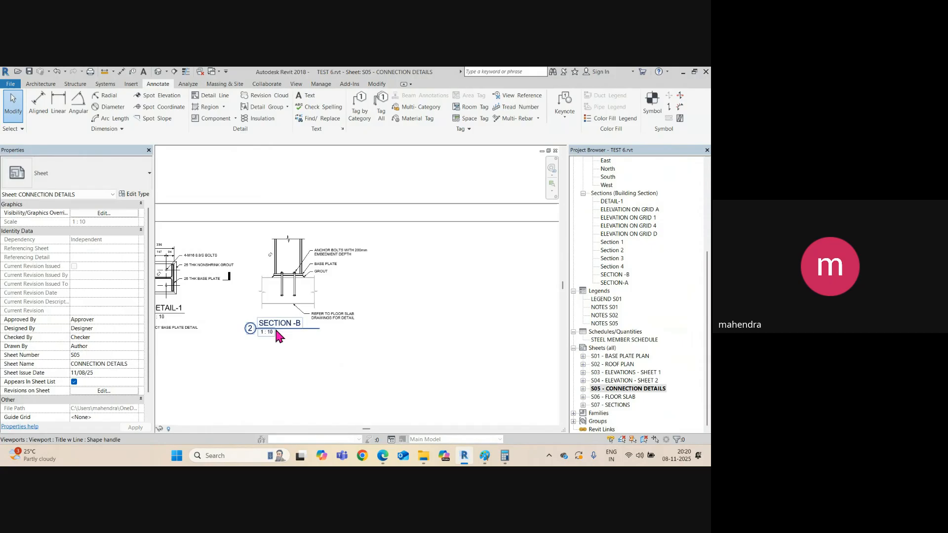
pyautogui.click(404, 286)
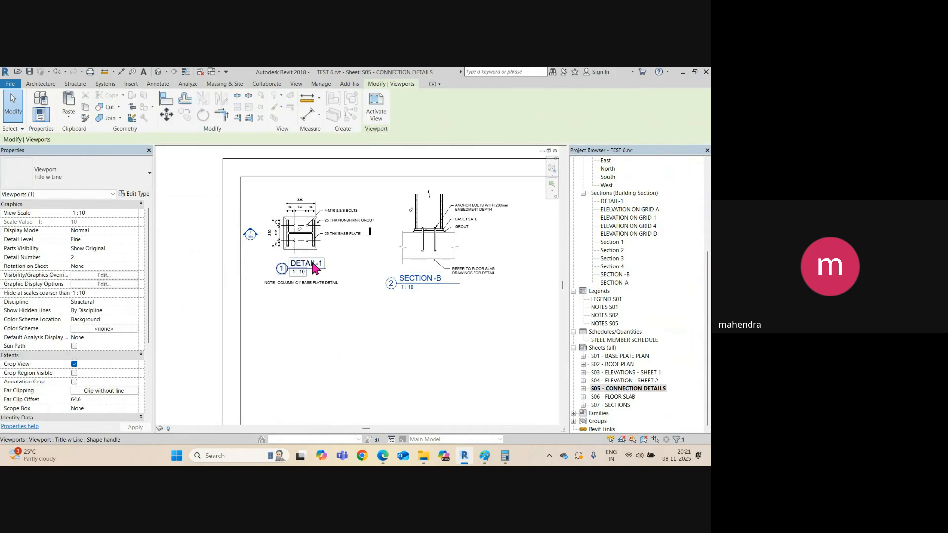
pyautogui.click(308, 207)
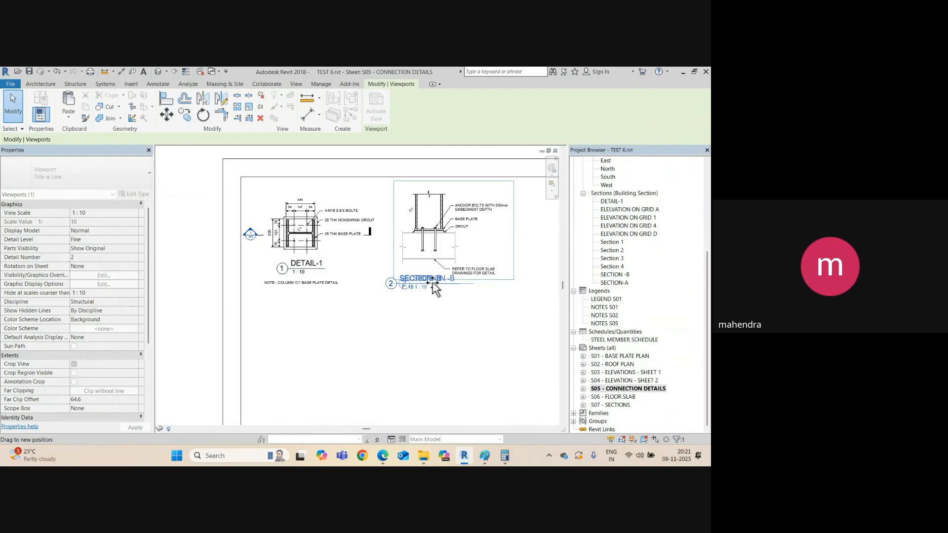
pyautogui.click(444, 348)
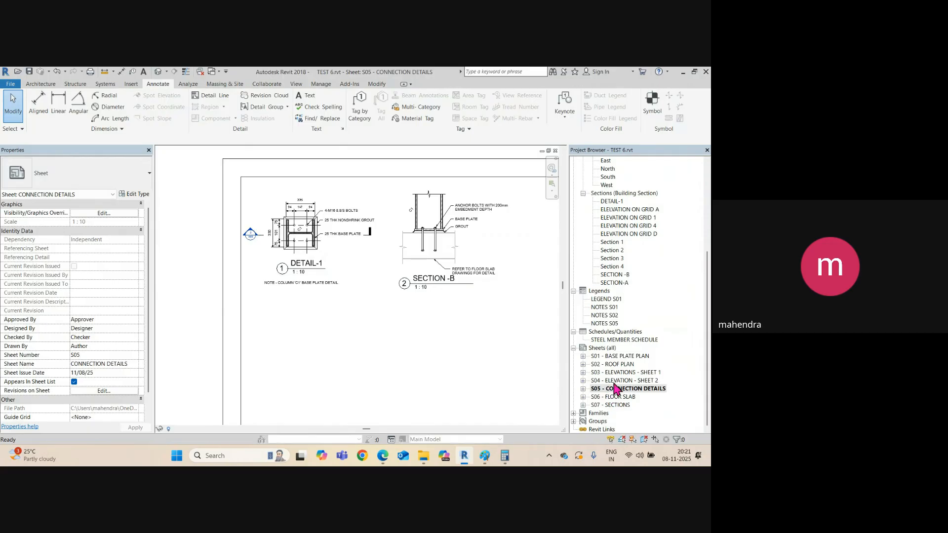
# Step: Open sheets S03 - ELEVATIONS - SHEET 1 and S01 - BASE PLATE PLAN to examine the base plate layout and its column tags
pyautogui.click(615, 373)
pyautogui.doubleClick(615, 377)
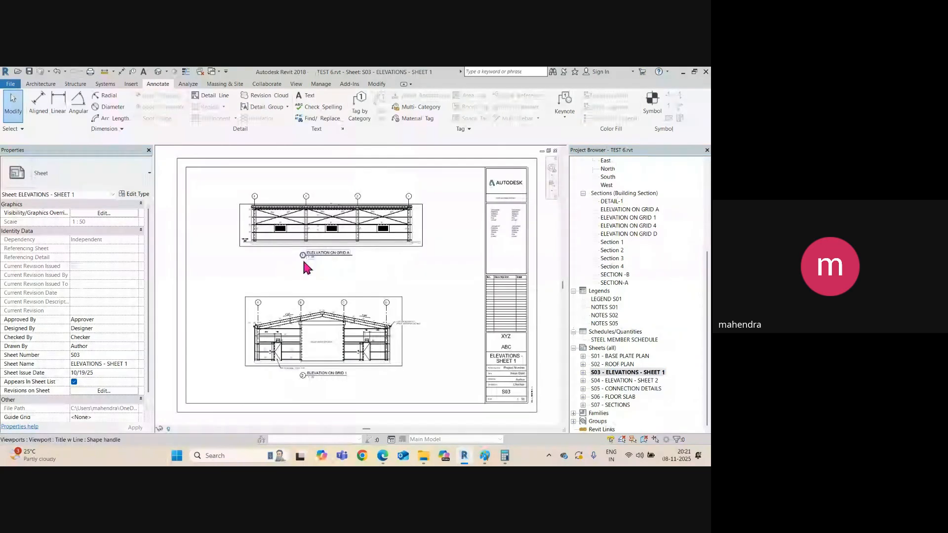
pyautogui.doubleClick(615, 356)
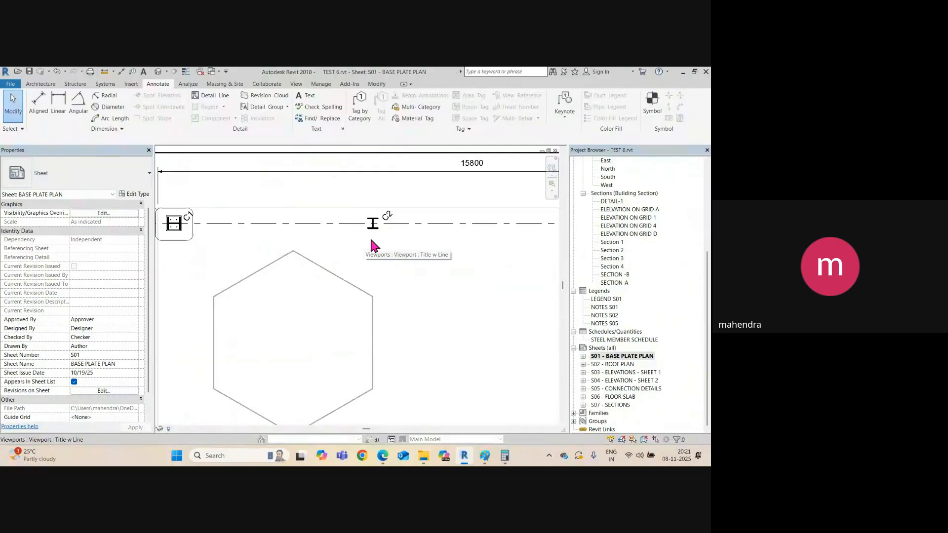
pyautogui.scroll(-3, 365, 208)
pyautogui.moveTo(365, 208); pyautogui.dragTo(218, 219, button='middle')
pyautogui.scroll(-3, 315, 234)
pyautogui.moveTo(321, 308); pyautogui.dragTo(380, 156, button='middle')
pyautogui.moveTo(307, 331); pyautogui.dragTo(312, 276, button='middle')
pyautogui.scroll(3, 308, 270)
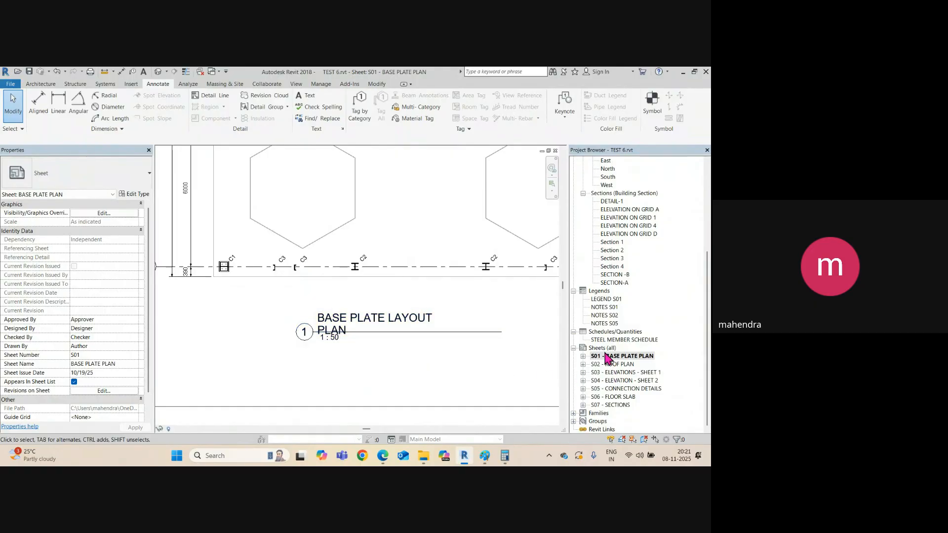
# Step: Open sheet S02 - ROOF PLAN and examine the members, bracing and slope annotations of the roof framing plan
pyautogui.doubleClick(614, 365)
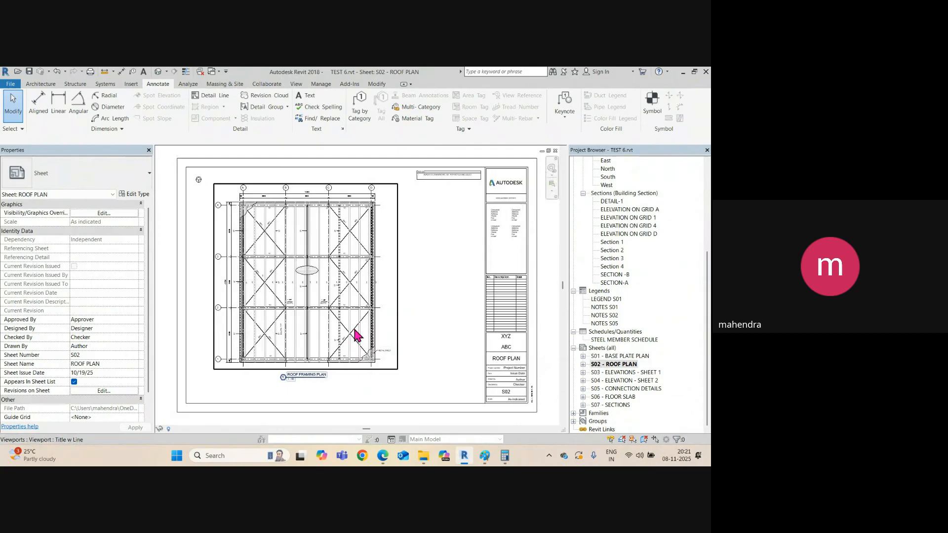
pyautogui.scroll(4, 274, 267)
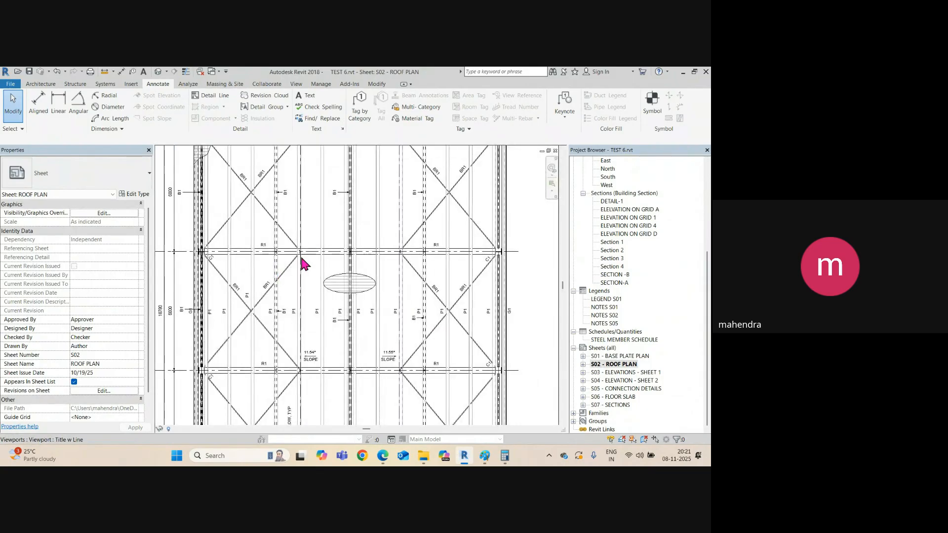
pyautogui.scroll(-2, 302, 261)
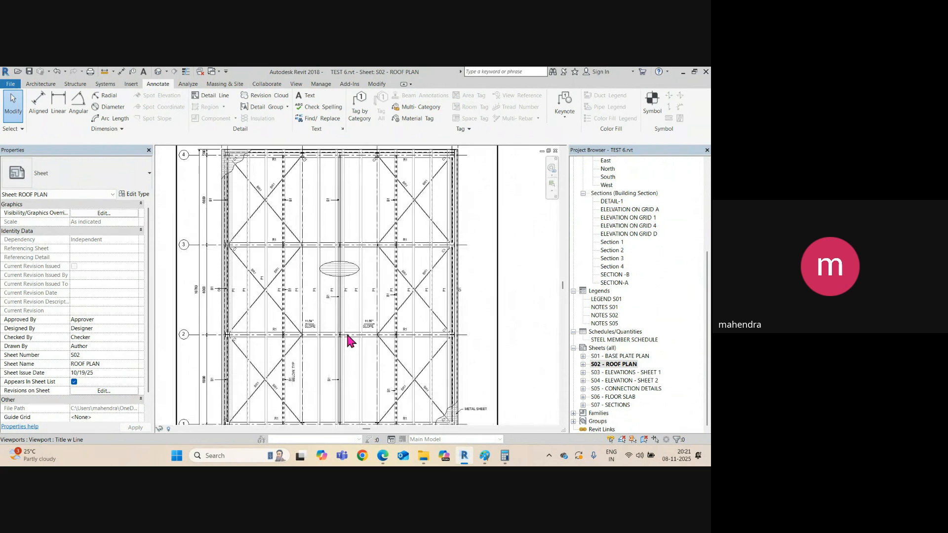
pyautogui.scroll(1, 297, 356)
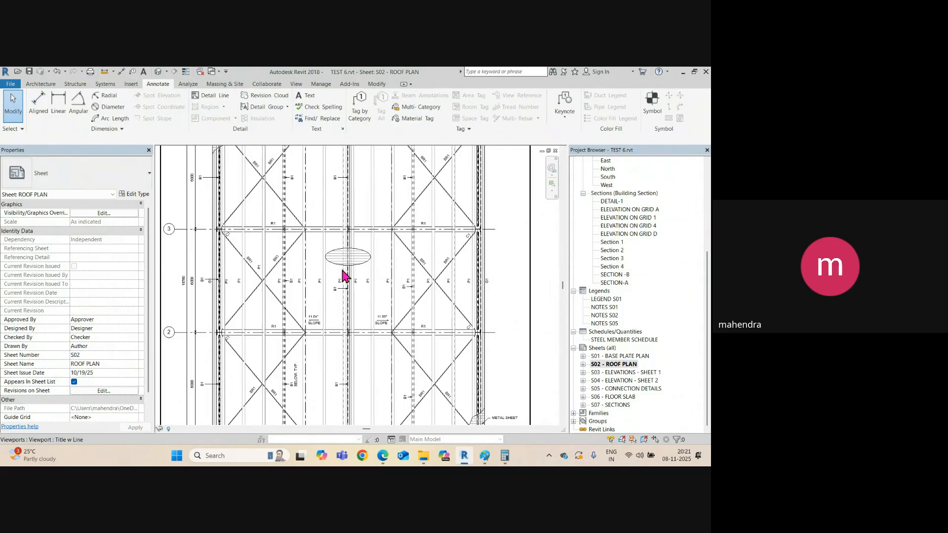
pyautogui.scroll(-3, 324, 280)
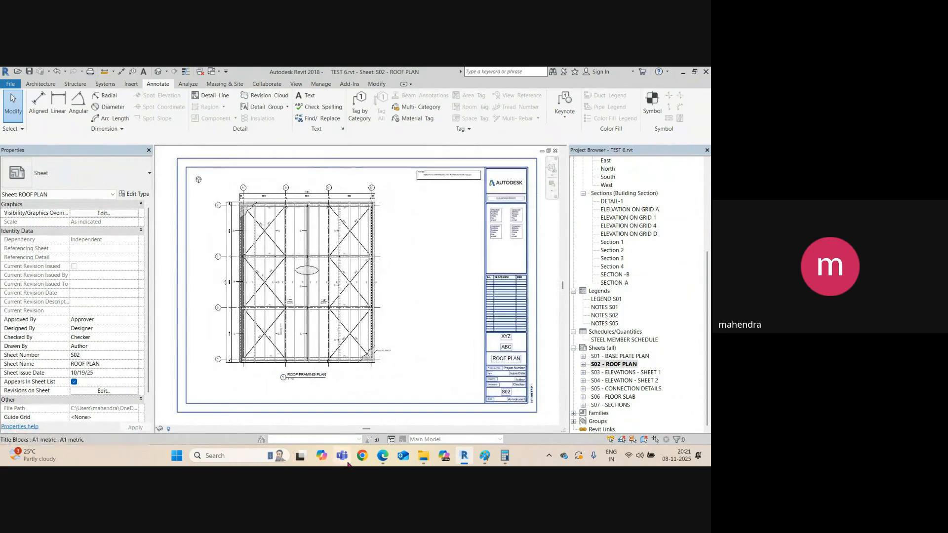
# Step: Check the Google Meet call, return to Revit and save the TEST 6 project
pyautogui.moveTo(382, 455)
pyautogui.click(330, 417)
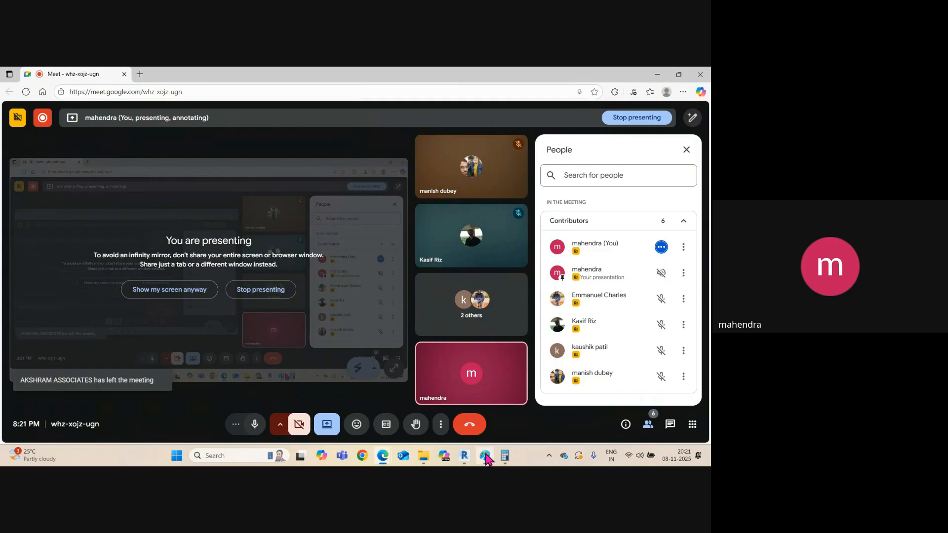
pyautogui.moveTo(464, 464)
pyautogui.click(453, 411)
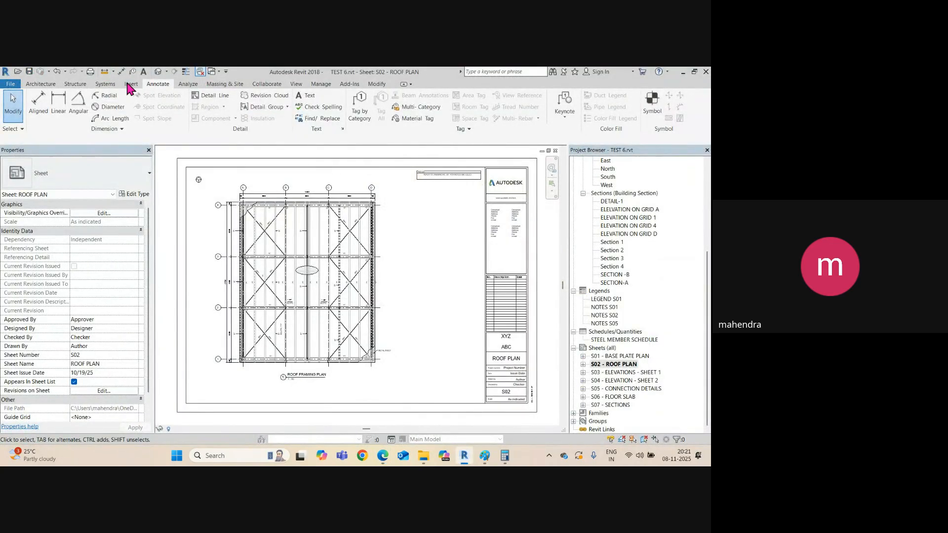
pyautogui.click(29, 71)
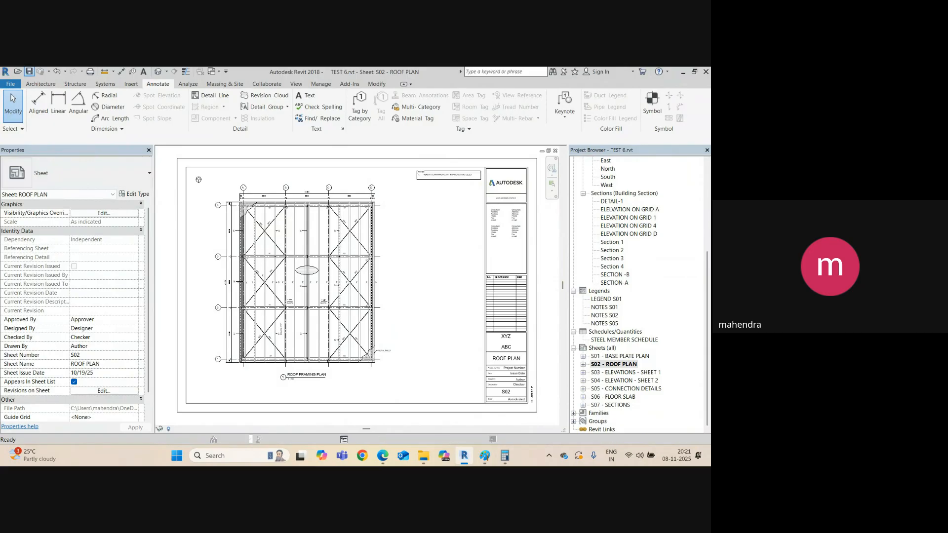
# Step: Switch to the Google Meet window and leave the call
pyautogui.moveTo(381, 464)
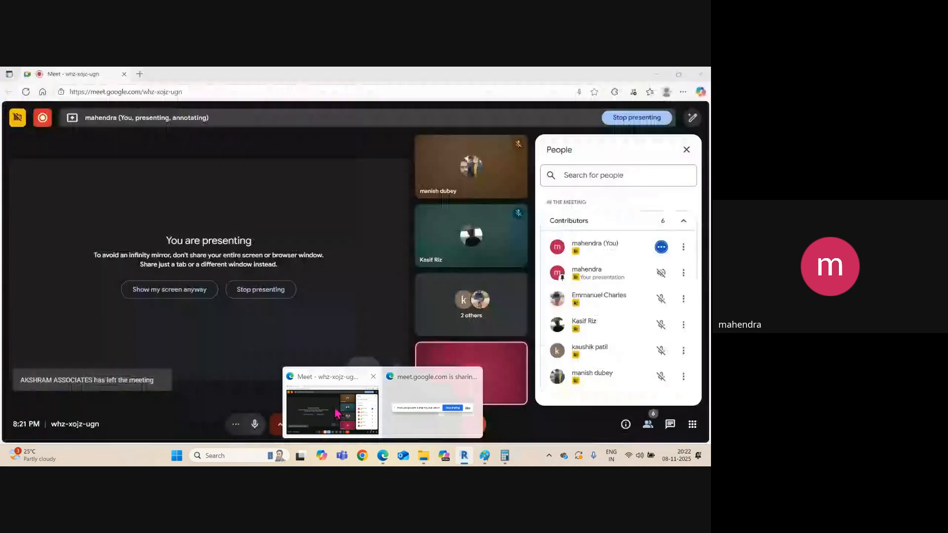
pyautogui.click(334, 413)
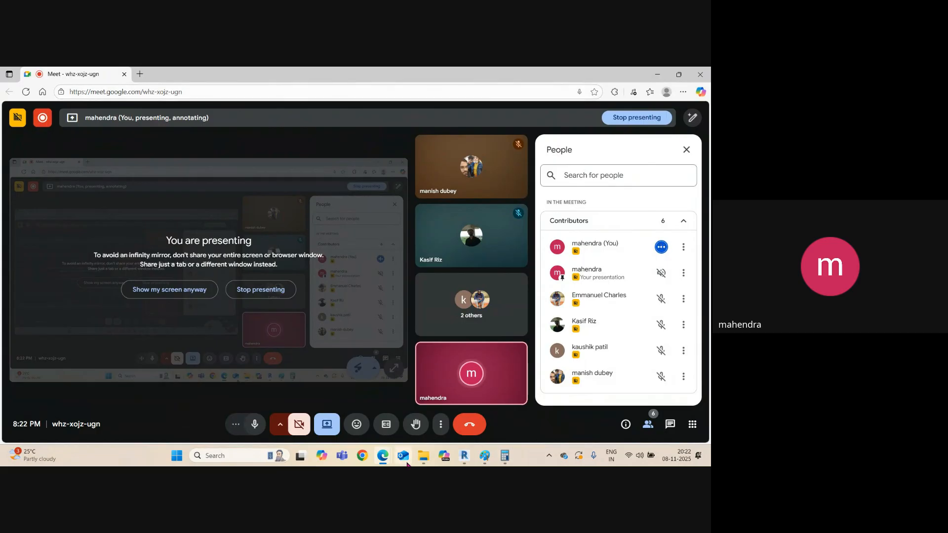
pyautogui.moveTo(427, 449)
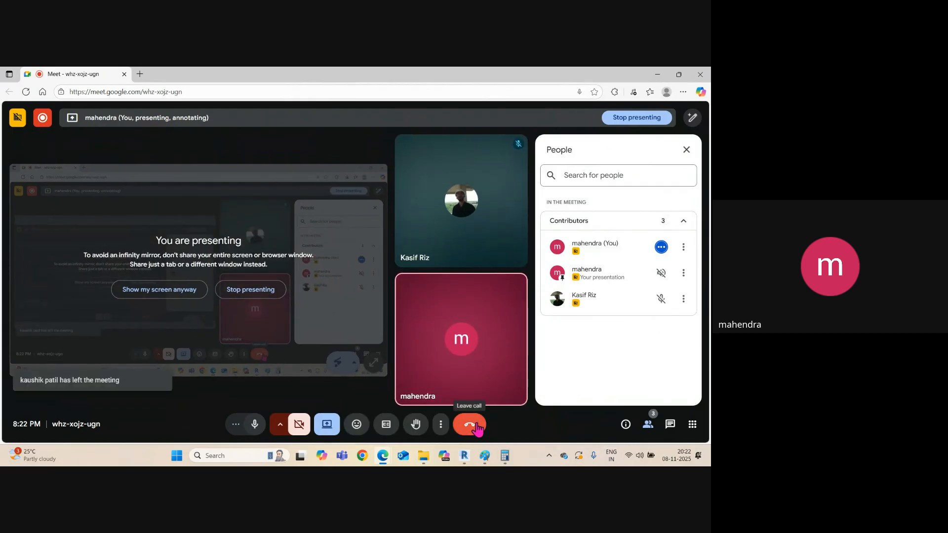
pyautogui.click(471, 425)
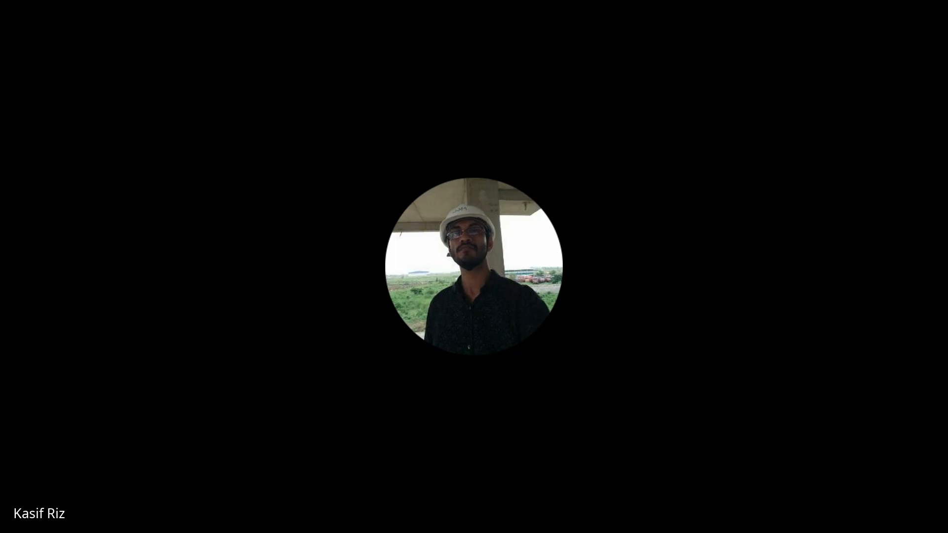